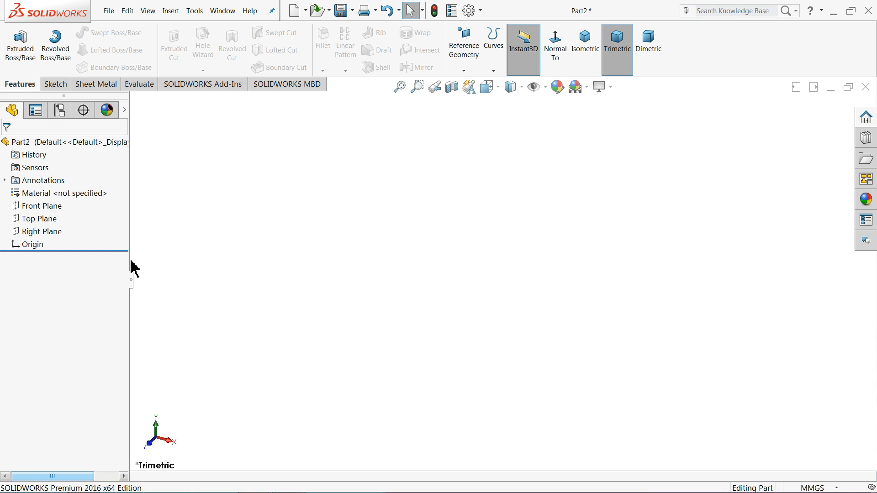
- Start a sketch on the Front Plane with a vertical centerline down to the origin and a horizontal centerline about 131 mm long extending left from it
click(21, 206)
click(26, 192)
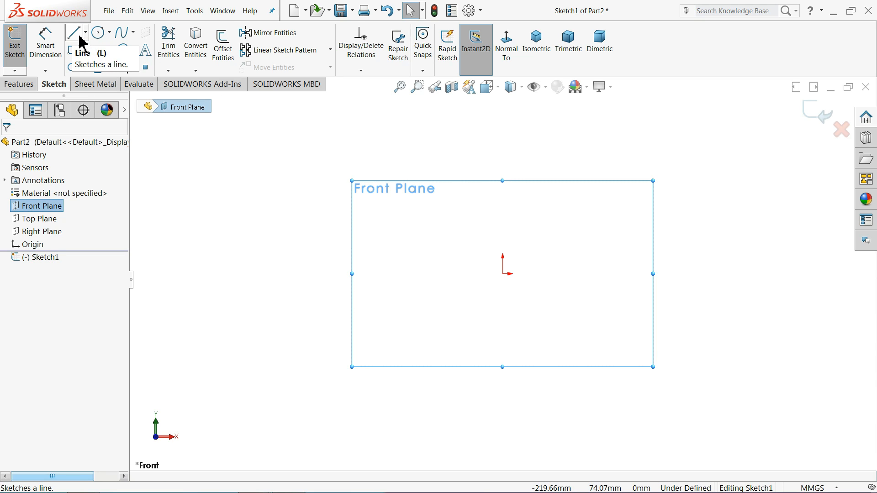
click(86, 32)
click(91, 61)
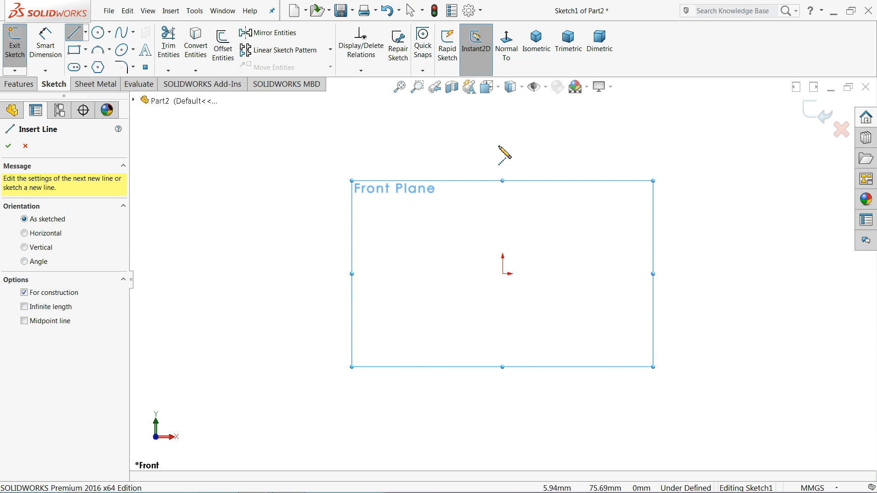
click(503, 113)
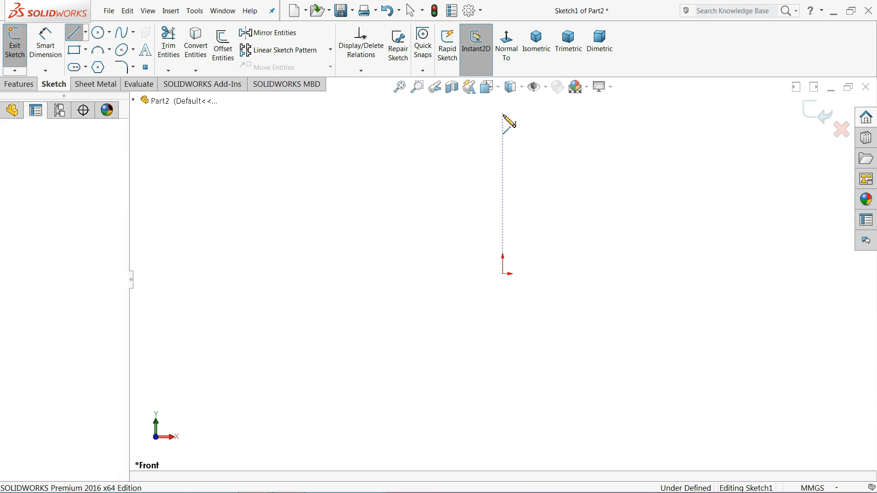
click(502, 274)
click(281, 274)
right_click(325, 224)
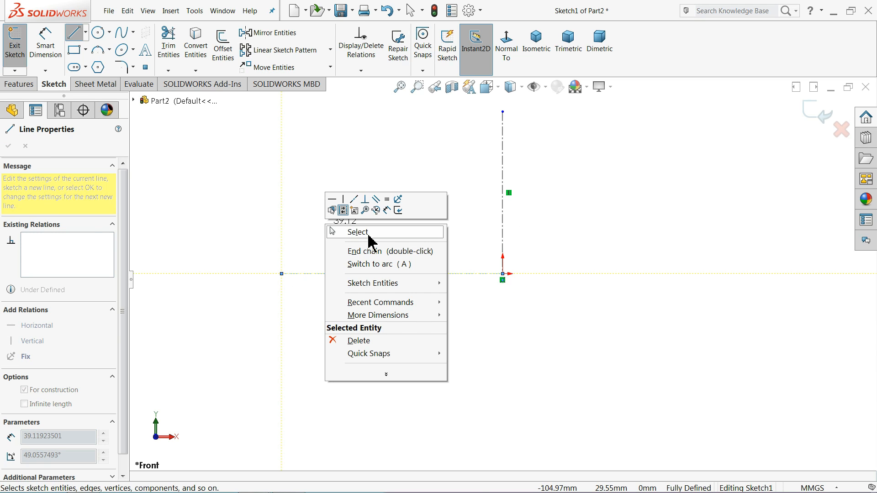
click(368, 233)
- Sketch a stepped chain of five lines left of the vertical centerline: down, right about 28 mm, down about 45 mm, right, and back up
click(74, 36)
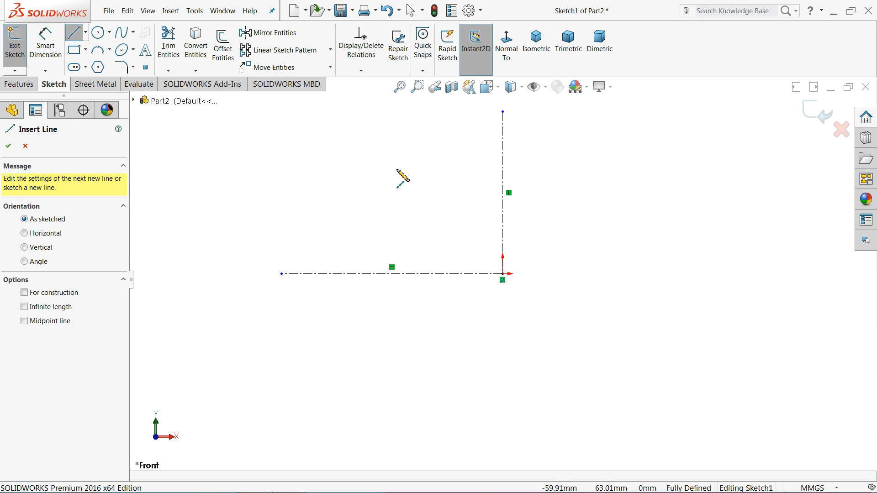
click(363, 120)
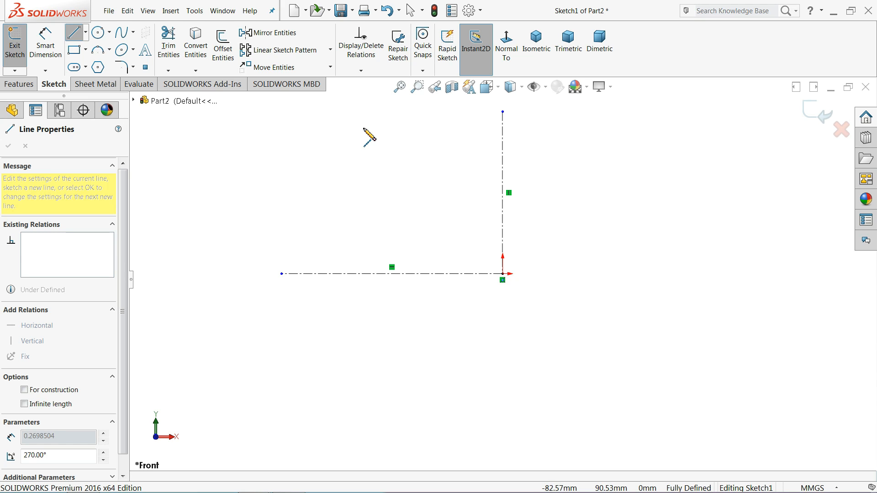
click(362, 159)
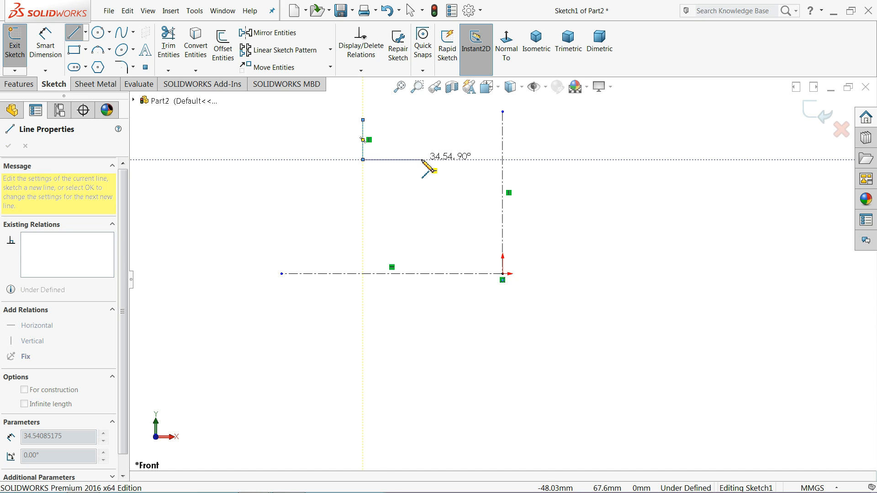
click(409, 159)
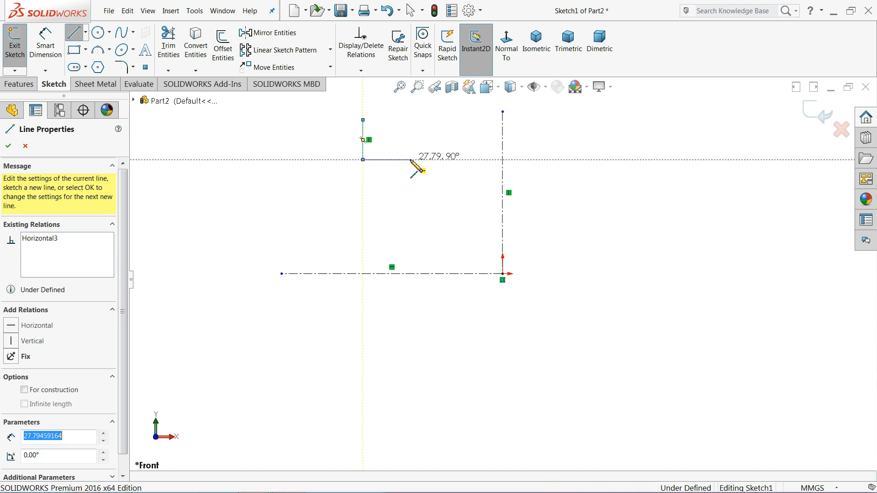
click(410, 236)
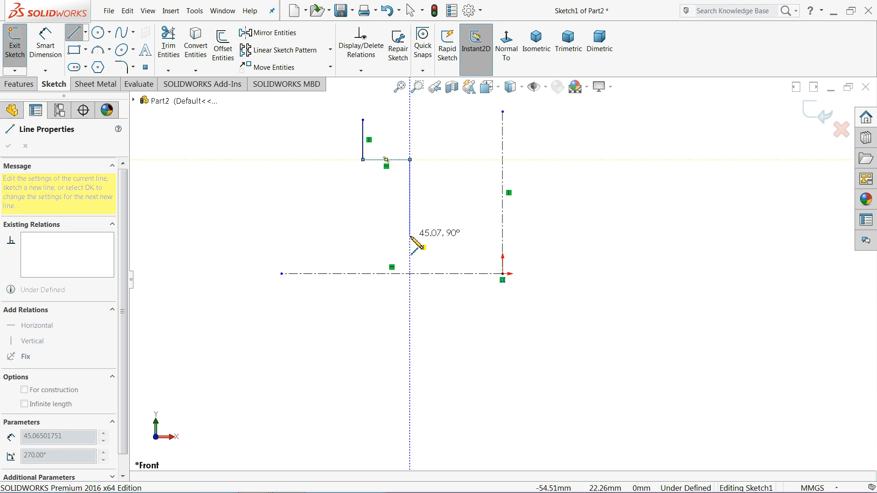
click(450, 235)
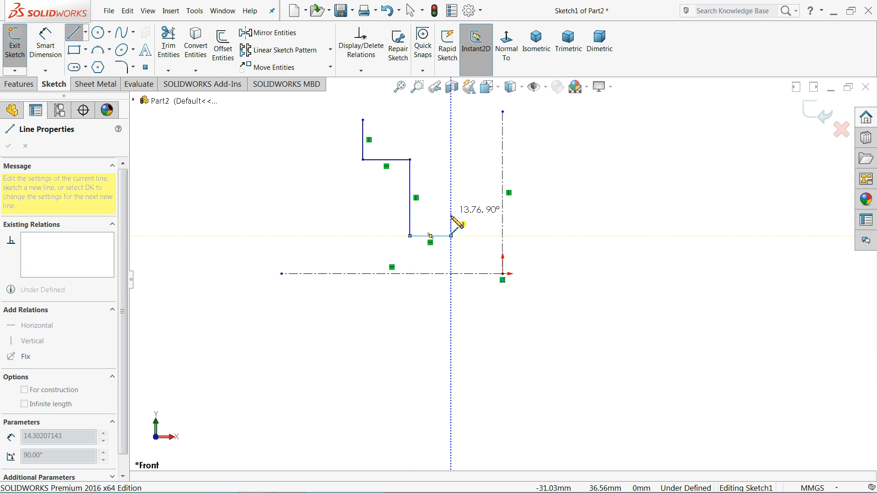
click(451, 189)
right_click(499, 182)
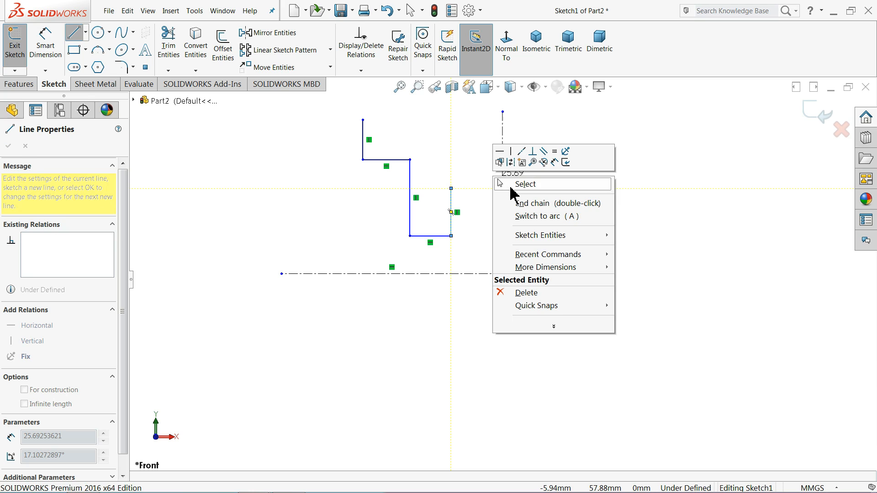
click(511, 184)
- Mirror the five stepped profile lines about the vertical centerline, keeping the originals
click(298, 33)
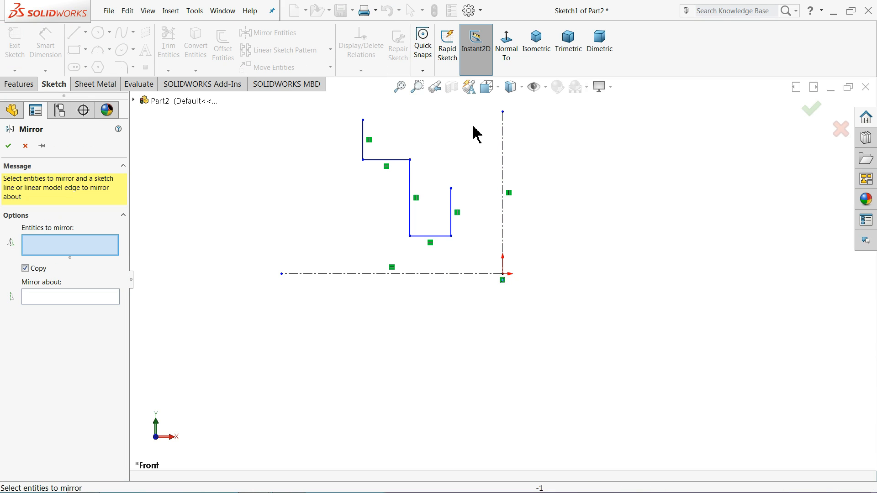
drag(482, 99, 337, 252)
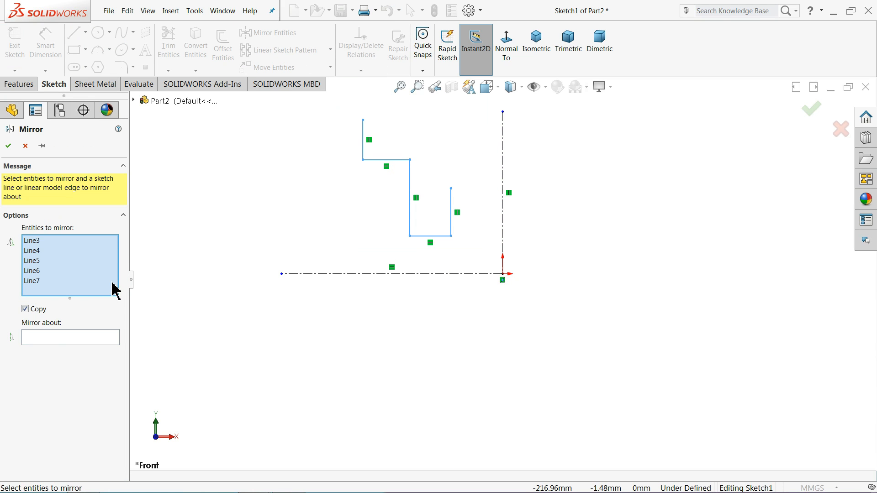
click(52, 340)
click(502, 230)
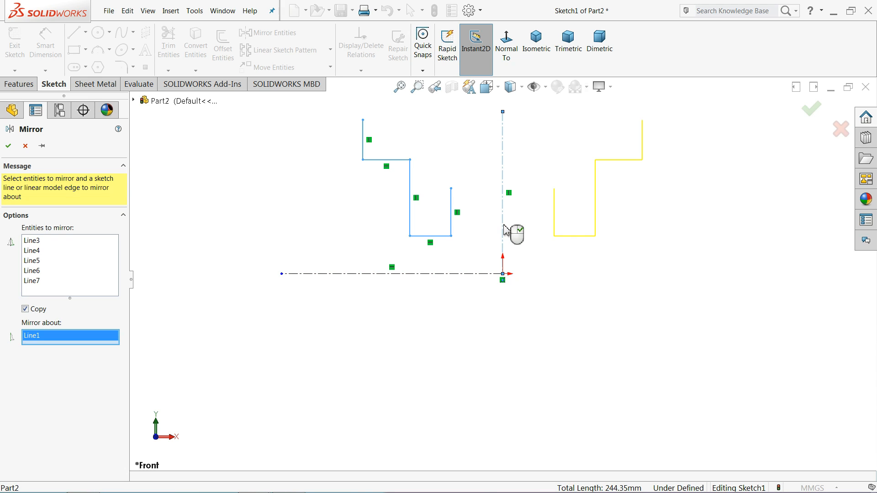
click(8, 146)
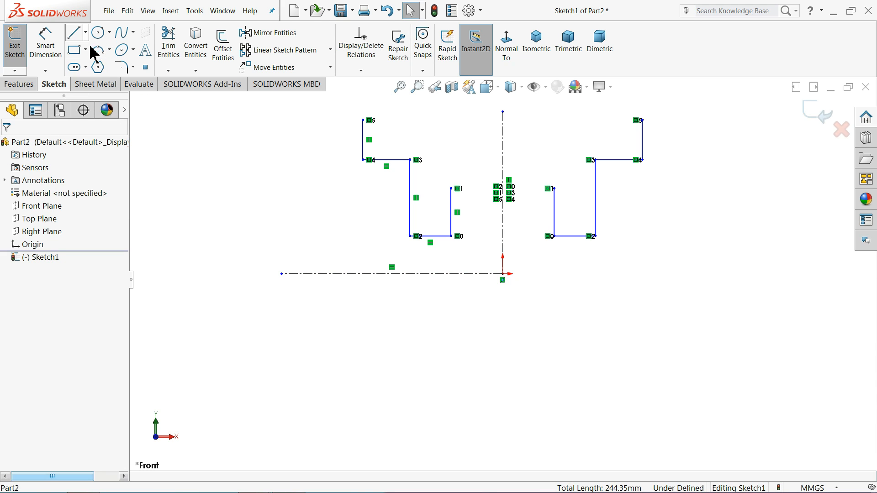
- Draw a horizontal line joining the upper ends of the two inner vertical lines, and a separate horizontal line about 58 mm long above the vertical centerline
click(75, 33)
click(451, 189)
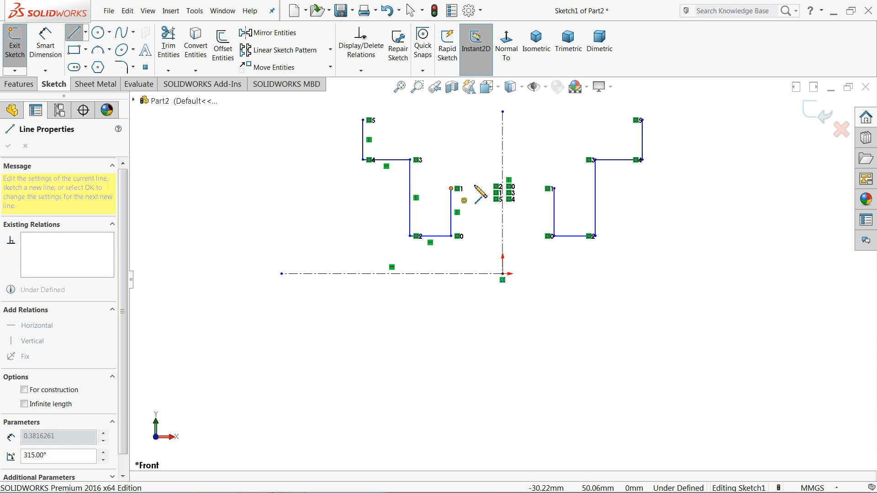
click(554, 188)
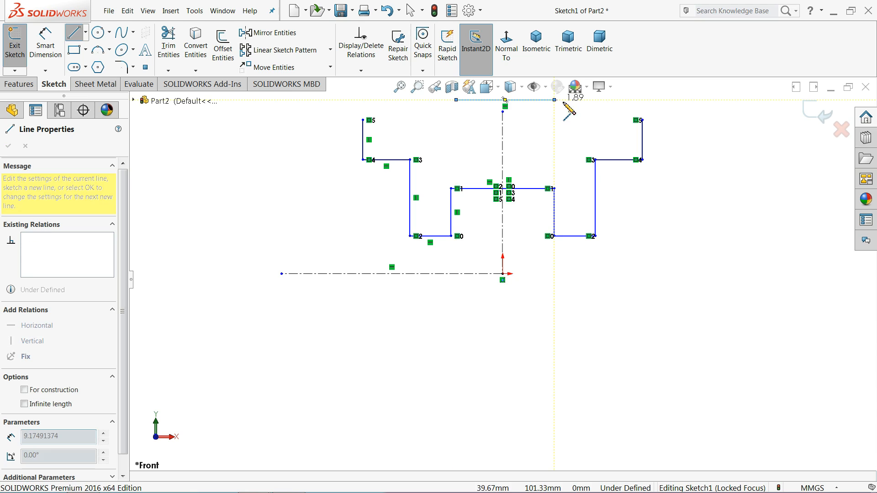
right_click(581, 106)
click(594, 115)
key(f)
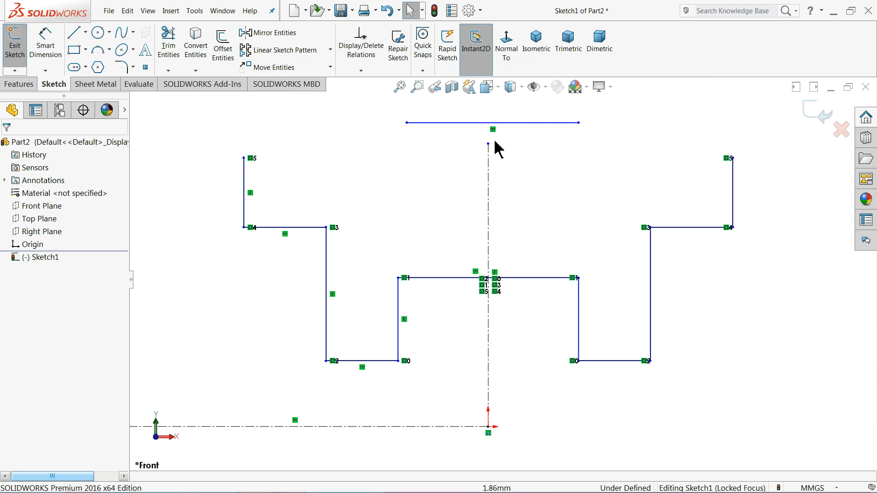
- Attach the vertical centerline's upper endpoint to the top horizontal line and add a Midpoint relation between them
drag(488, 146, 493, 132)
click(511, 123)
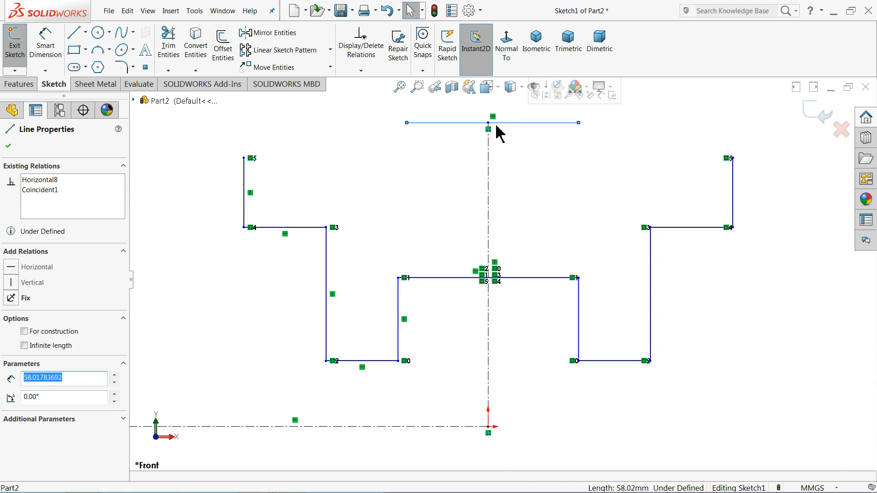
ctrl+click(489, 128)
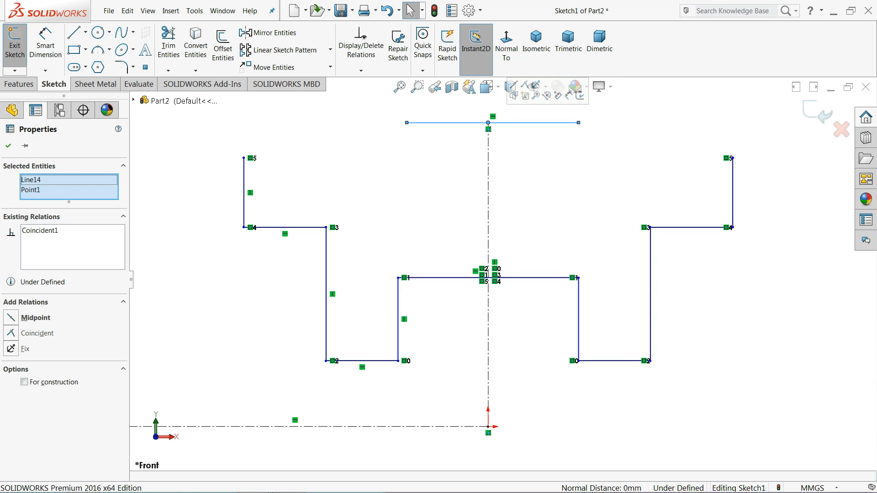
click(513, 94)
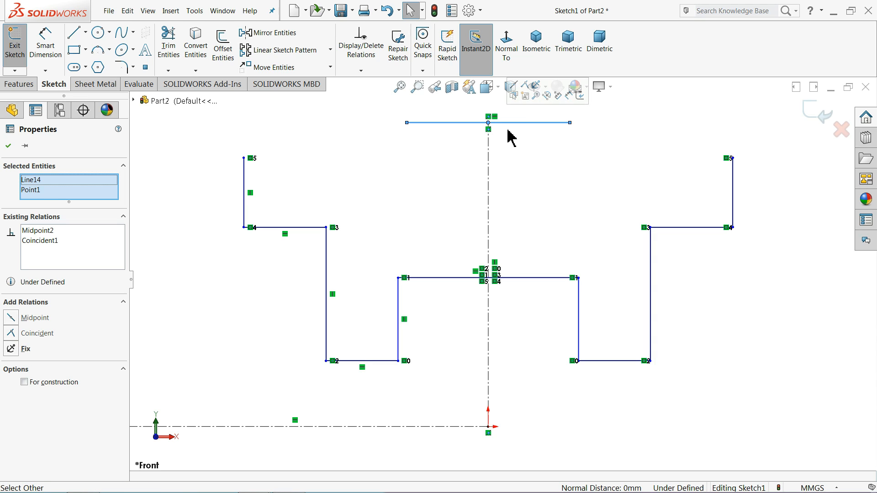
click(507, 137)
- Draw a sloped line about 56 mm long from the left outer line's upper end to the top line's left end, and mirror it about the vertical centerline
click(74, 33)
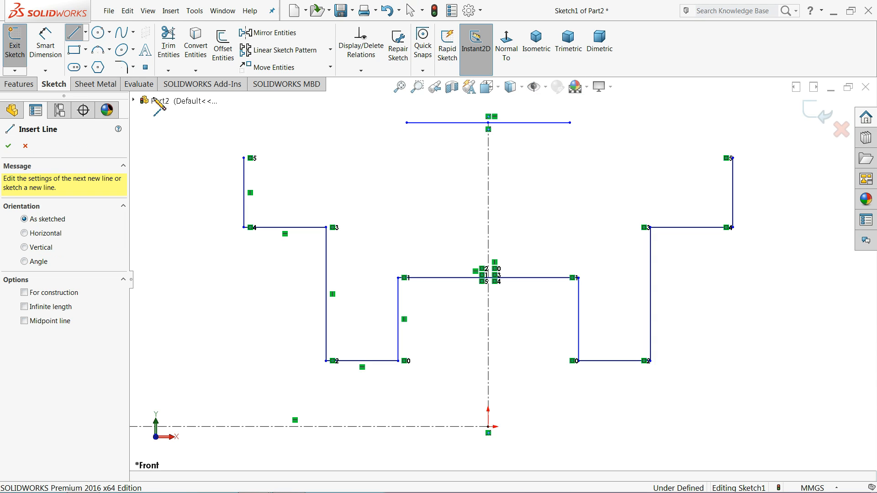
click(244, 158)
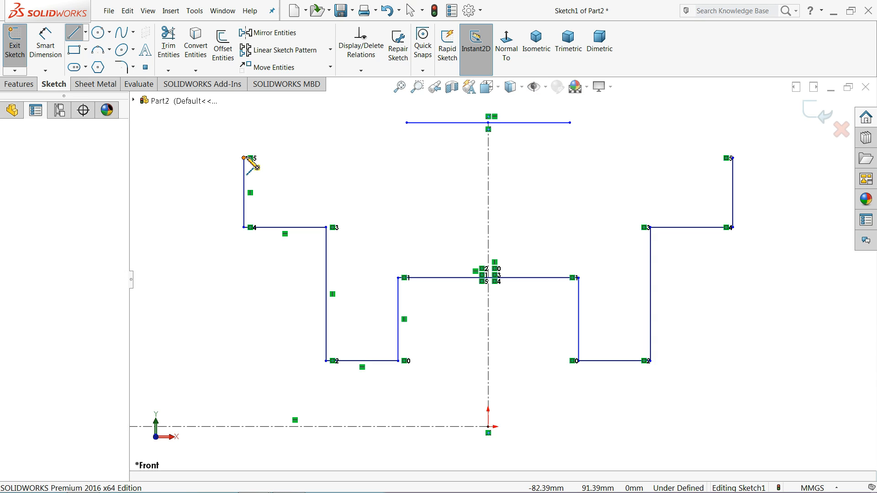
double_click(406, 123)
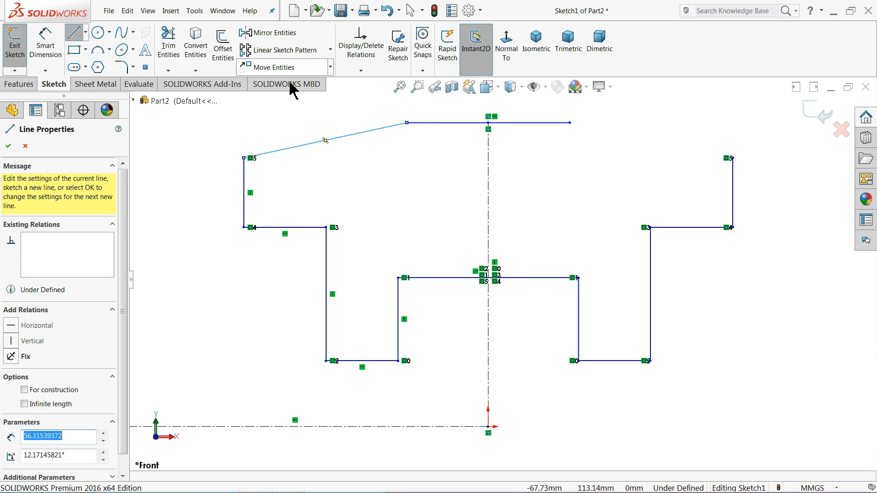
click(297, 34)
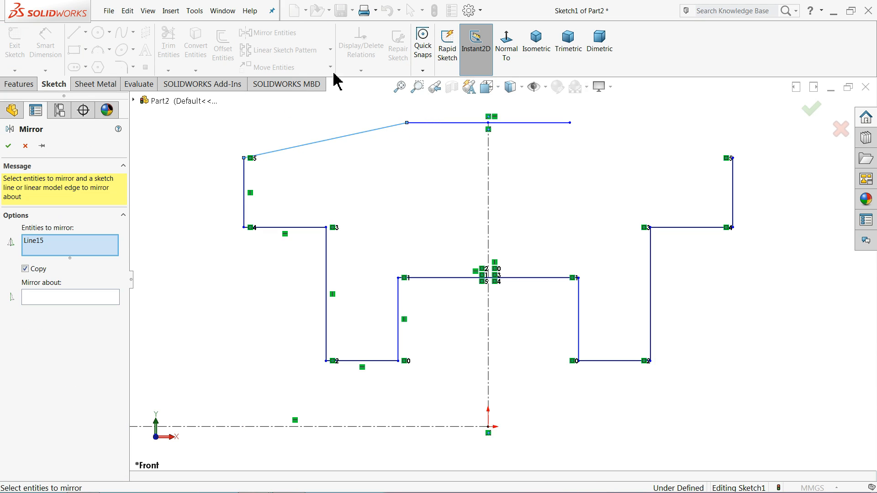
click(78, 300)
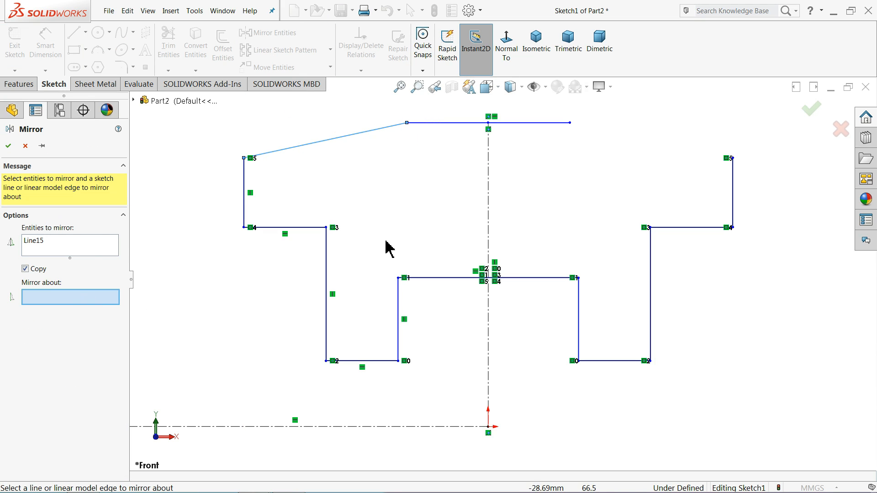
click(488, 153)
click(8, 147)
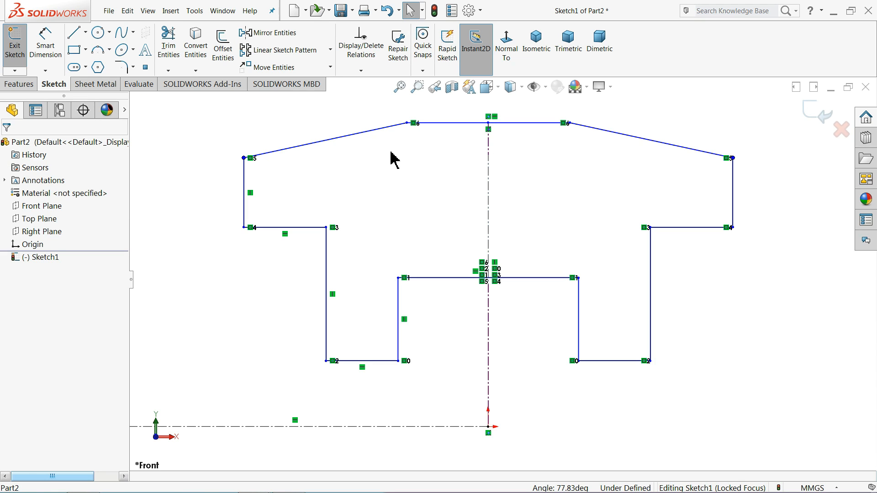
- Dimension the distance from the horizontal centerline to the top line of the profile as 81 mm
scroll(334, 155, up, 5)
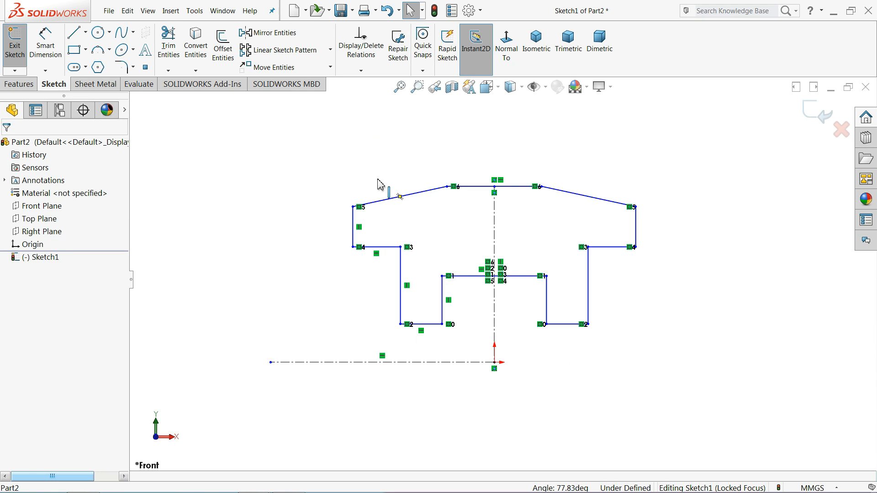
scroll(477, 226, down, 2)
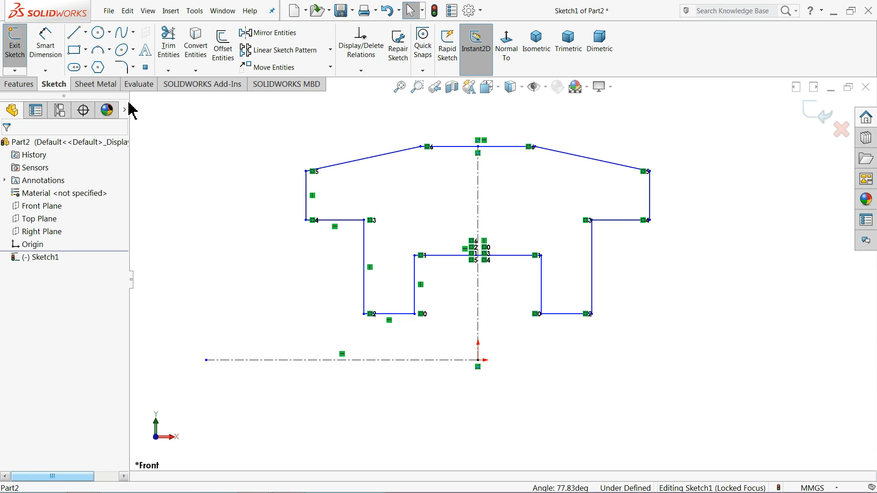
click(46, 50)
scroll(379, 251, up, 1)
scroll(418, 299, down, 2)
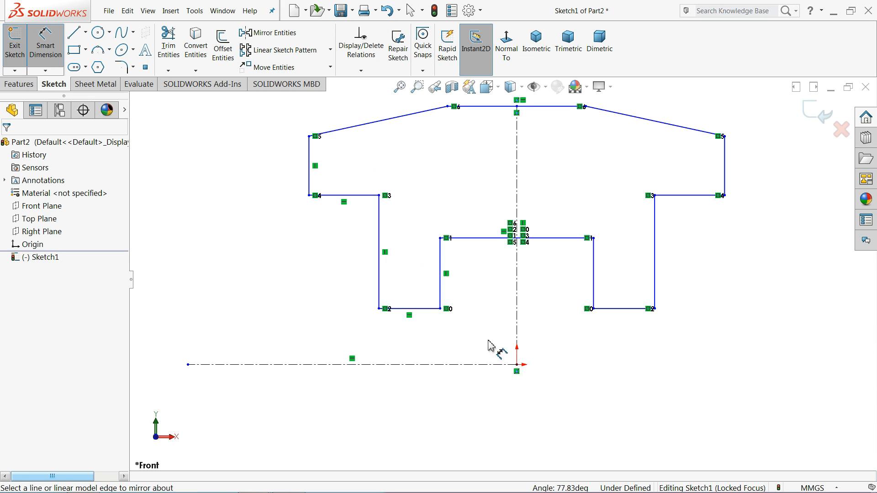
click(490, 364)
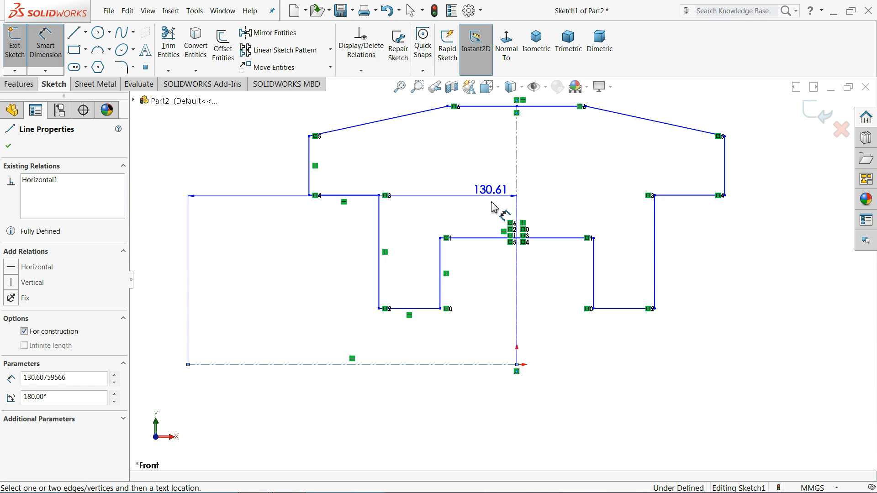
click(505, 107)
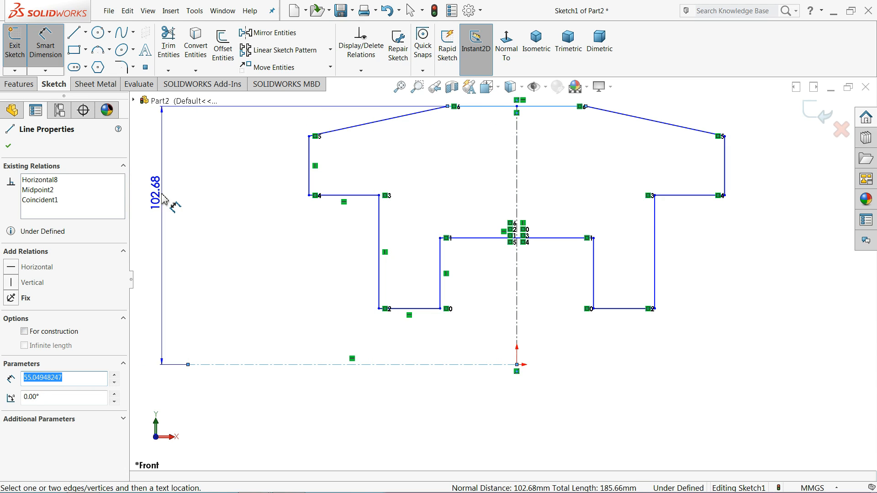
click(217, 208)
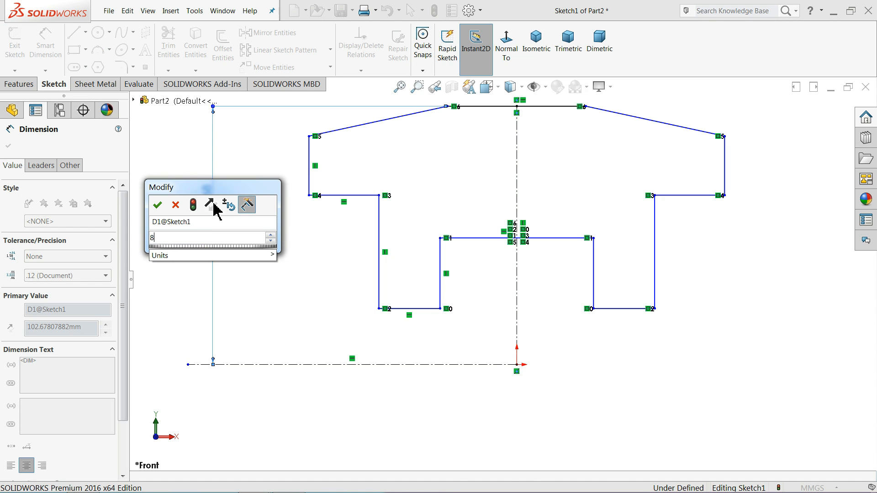
text(81)
click(158, 207)
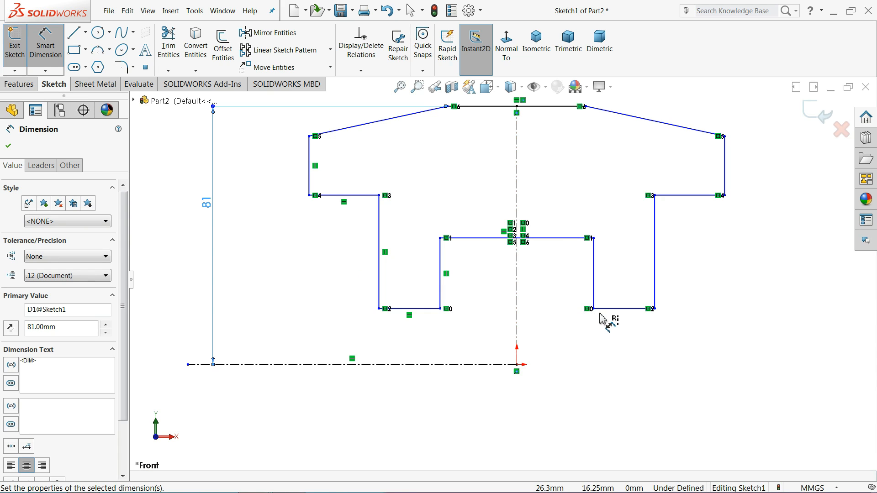
- Dimension the inner horizontal line crossing the vertical centerline to a length of 22.65 mm
click(547, 241)
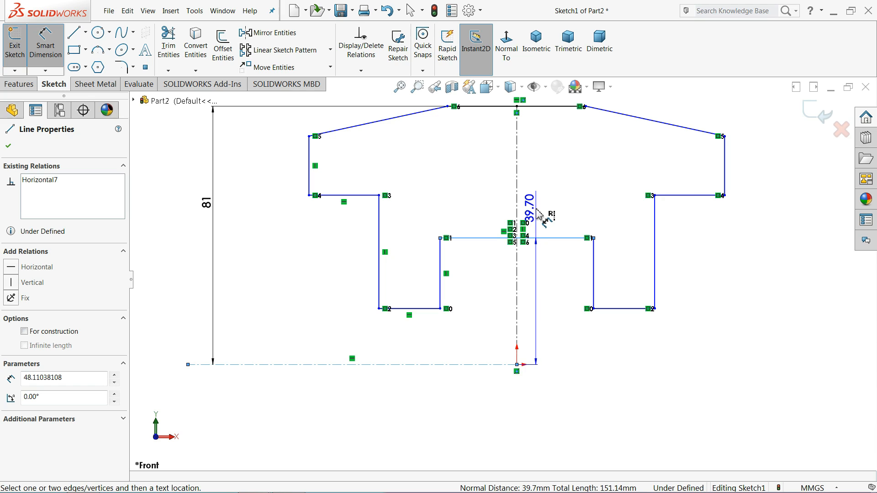
key(Escape)
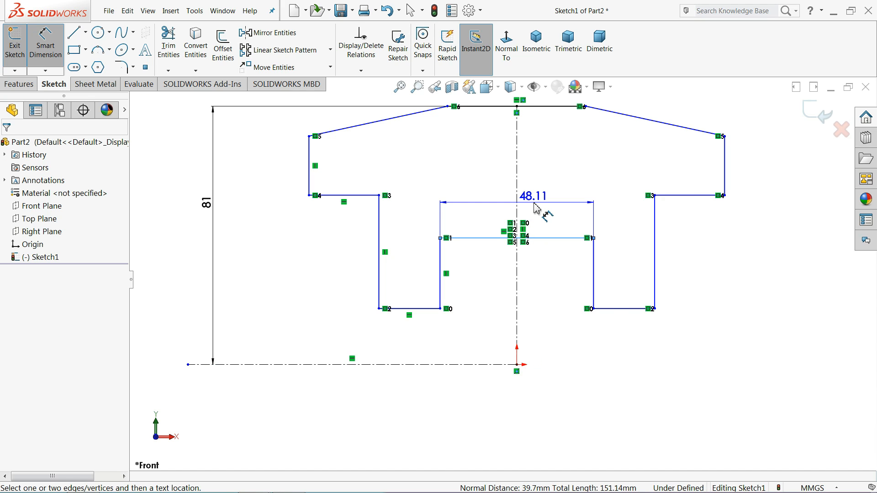
click(537, 208)
text(22.)
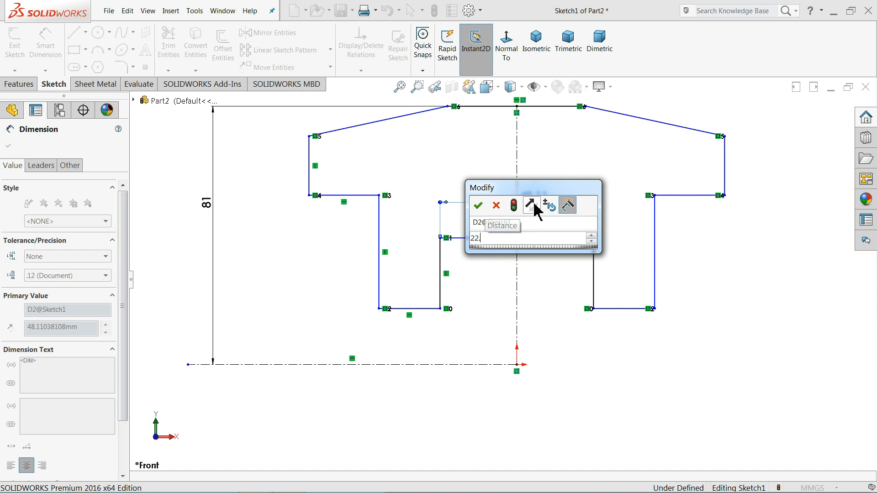
text(65)
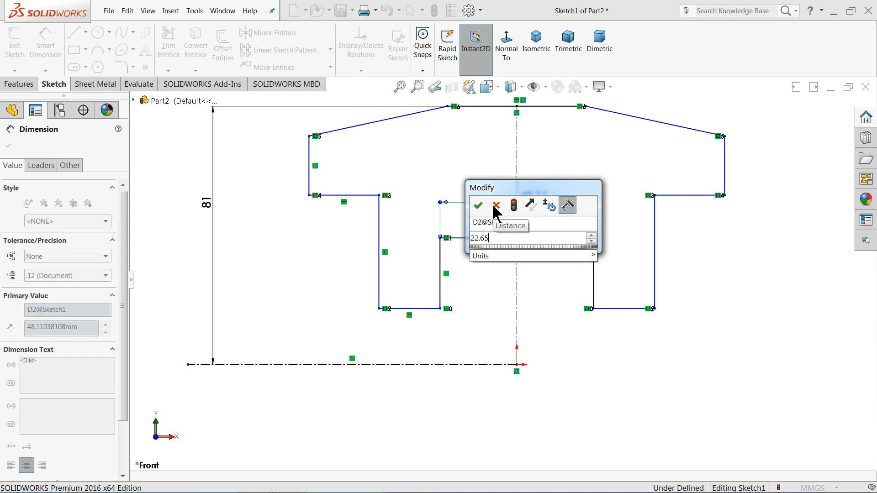
click(477, 205)
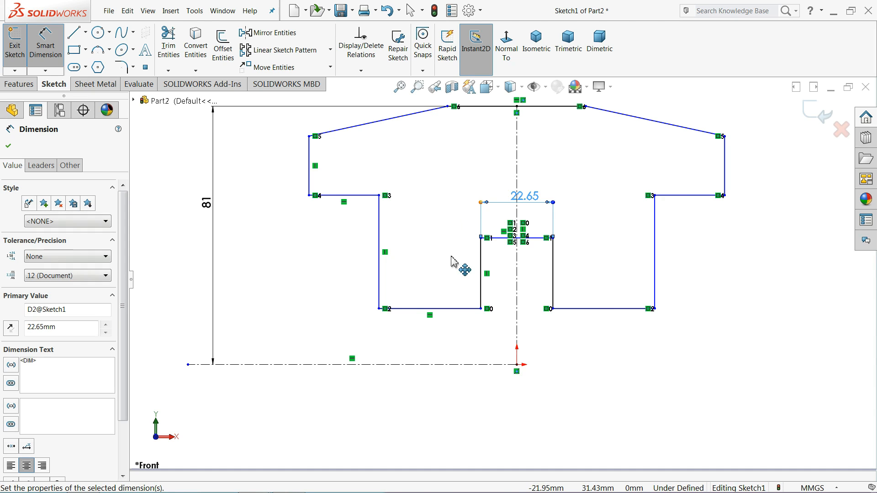
click(429, 309)
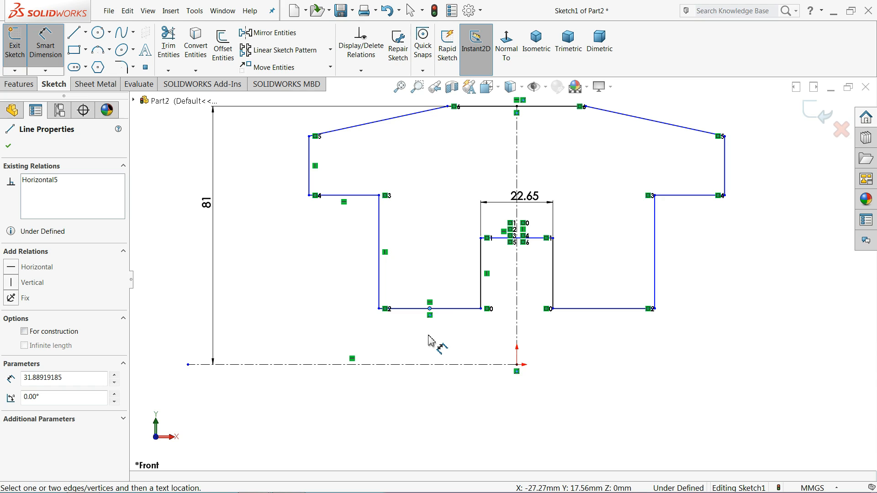
click(448, 312)
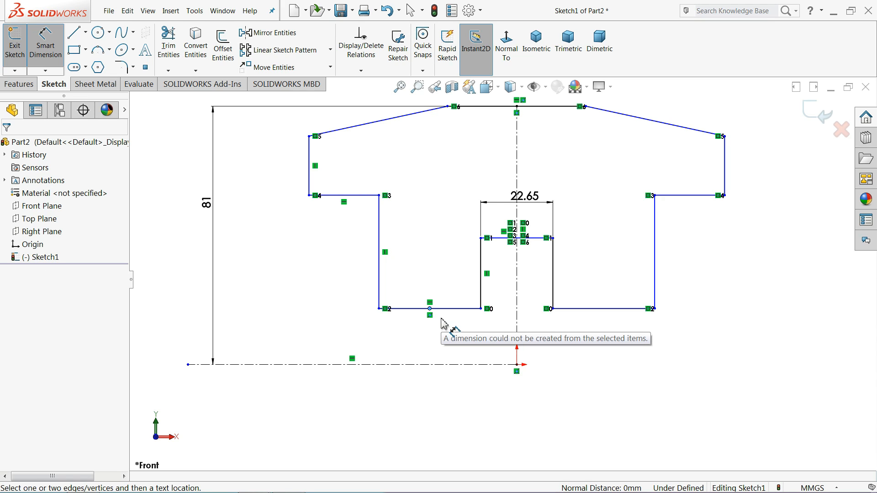
click(341, 289)
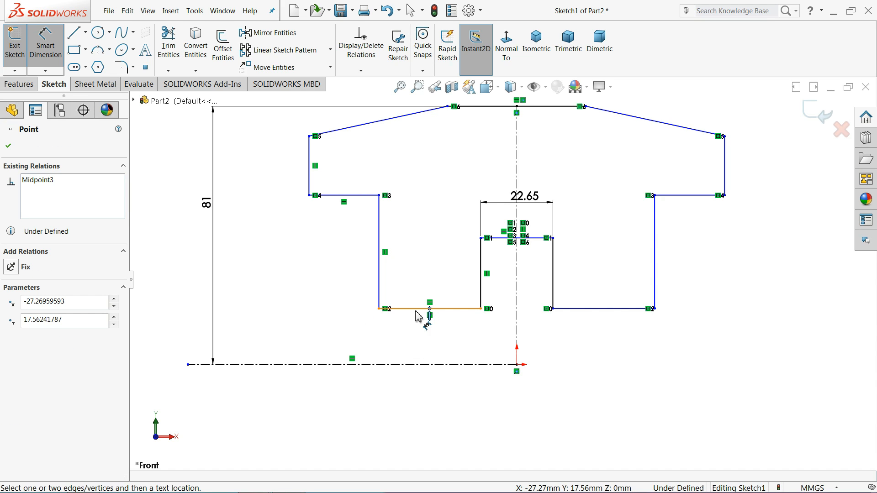
key(Escape)
key(Escape)
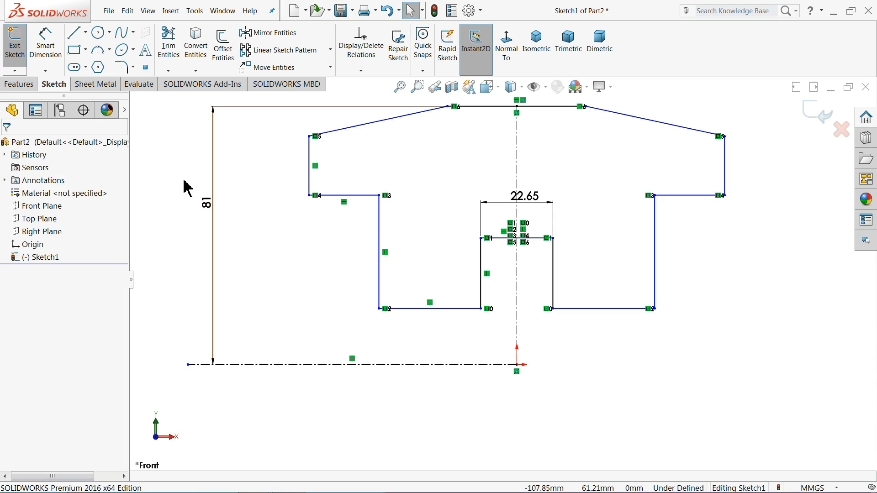
- Dimension the left lower horizontal line of the profile to 8.8 mm
click(46, 51)
scroll(450, 320, down, 3)
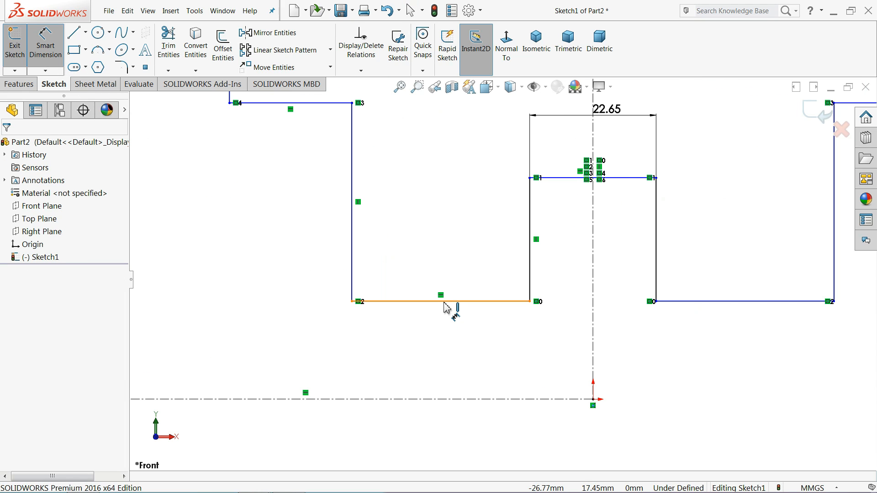
click(445, 302)
click(445, 330)
text(8.8)
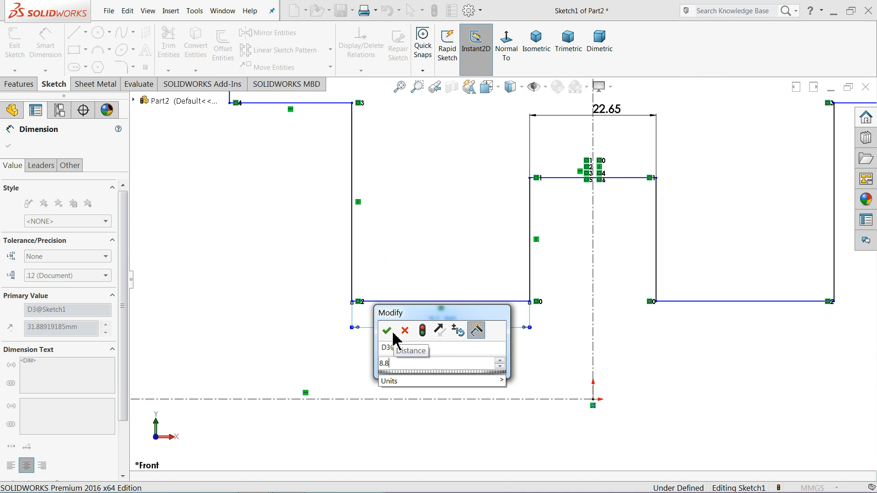
click(386, 331)
- Dimension the vertical line rising from the left lower step's outer end to 16.04 mm
scroll(483, 294, up, 3)
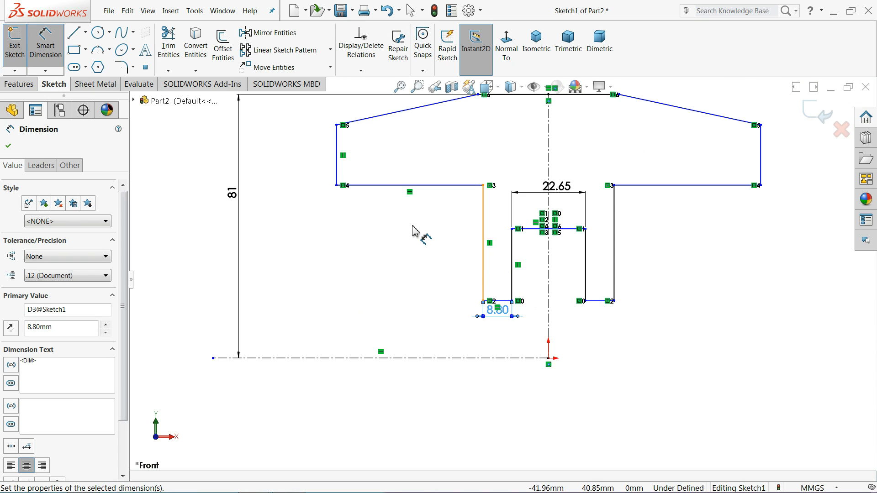
scroll(554, 231, down, 2)
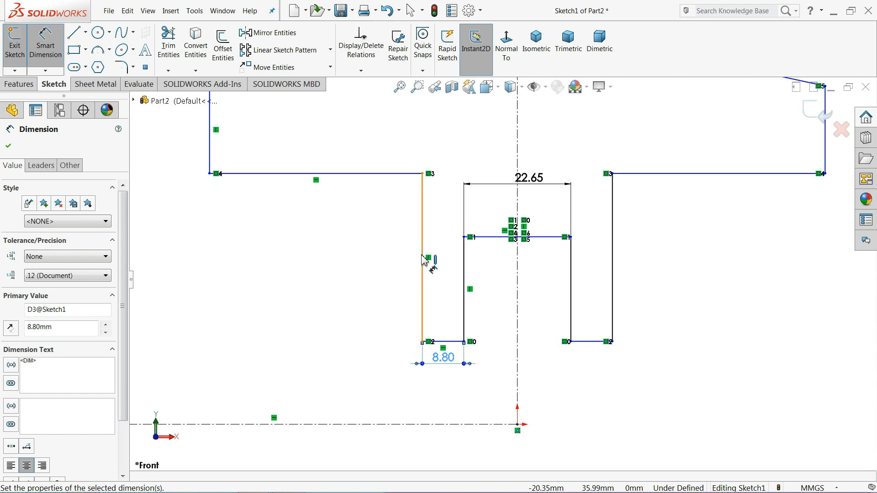
click(422, 259)
scroll(423, 259, up, 2)
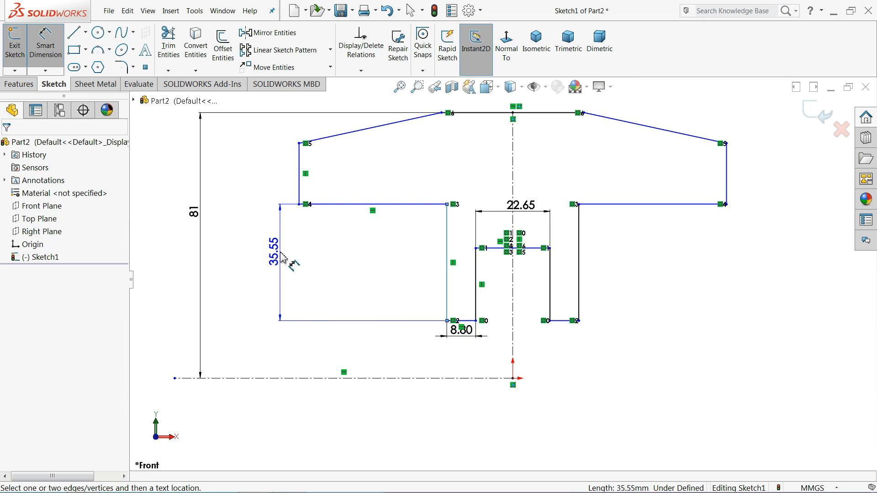
click(280, 258)
text(16.04)
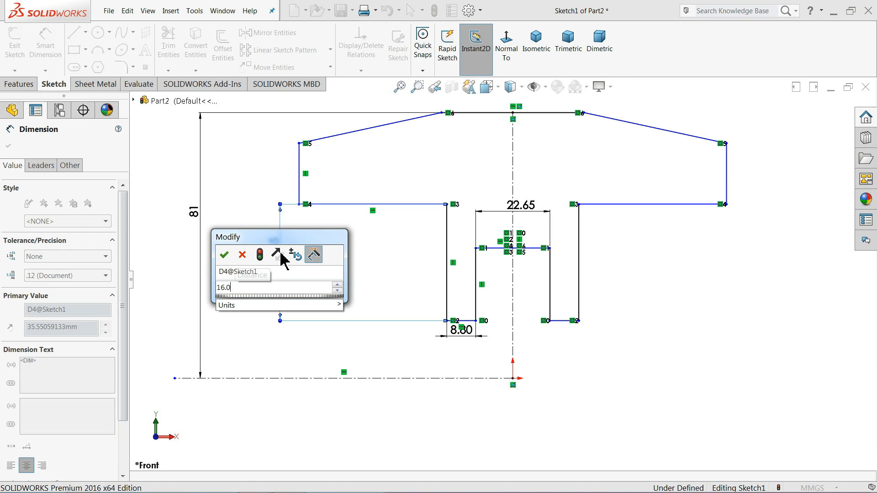
click(224, 255)
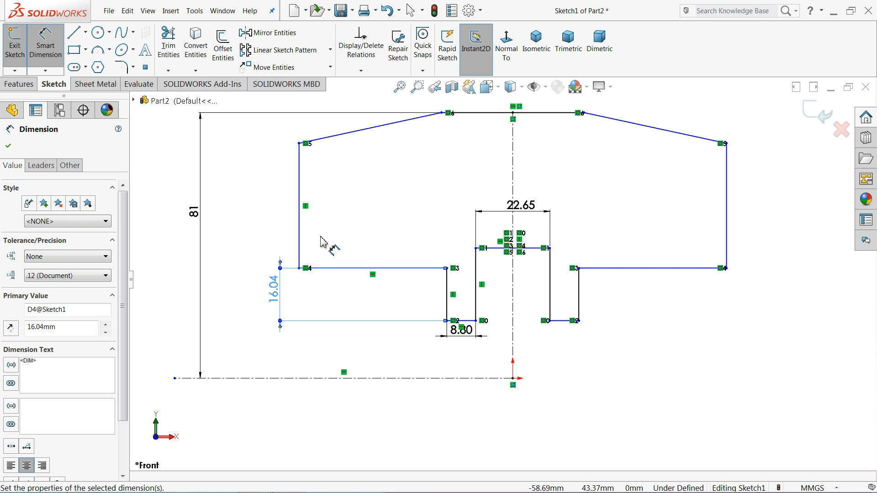
- Dimension the top horizontal line of the profile to a length of 6 mm and finish dimensioning
scroll(516, 149, down, 2)
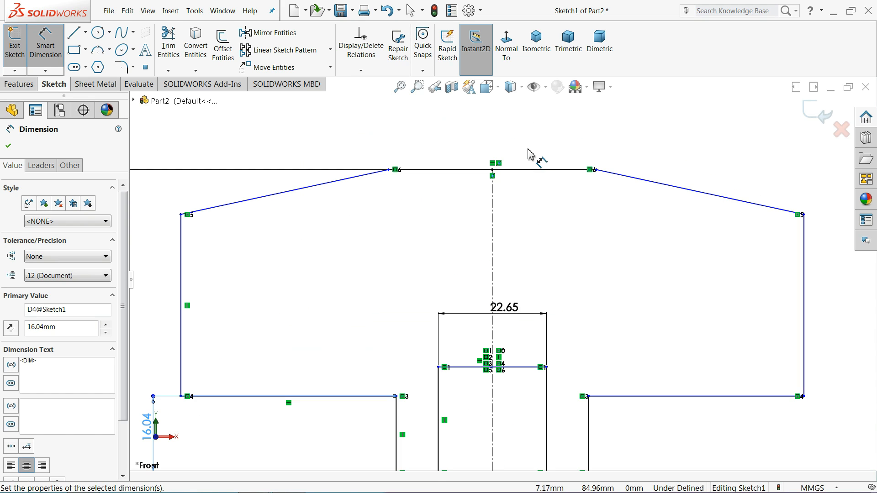
click(512, 170)
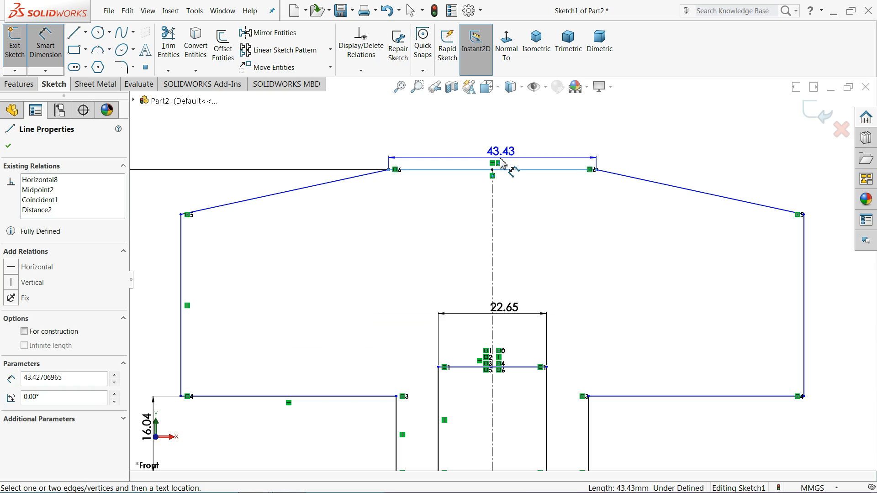
click(485, 140)
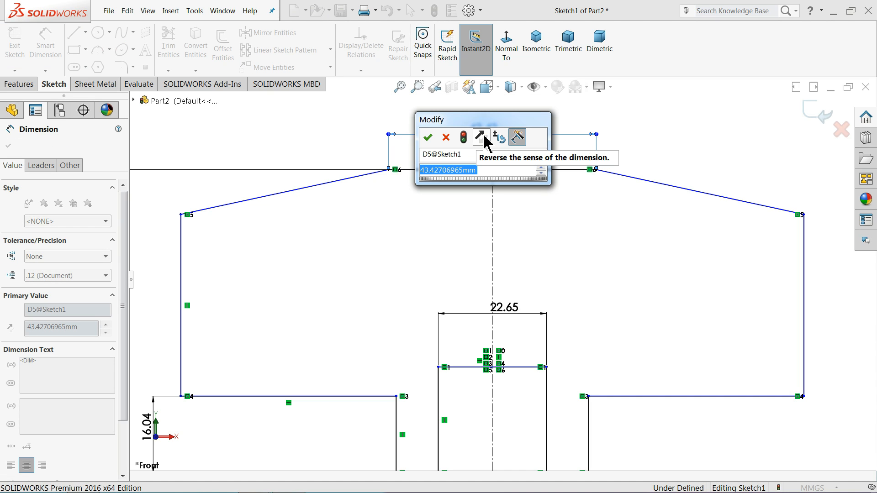
text(6)
key(Return)
scroll(490, 240, up, 2)
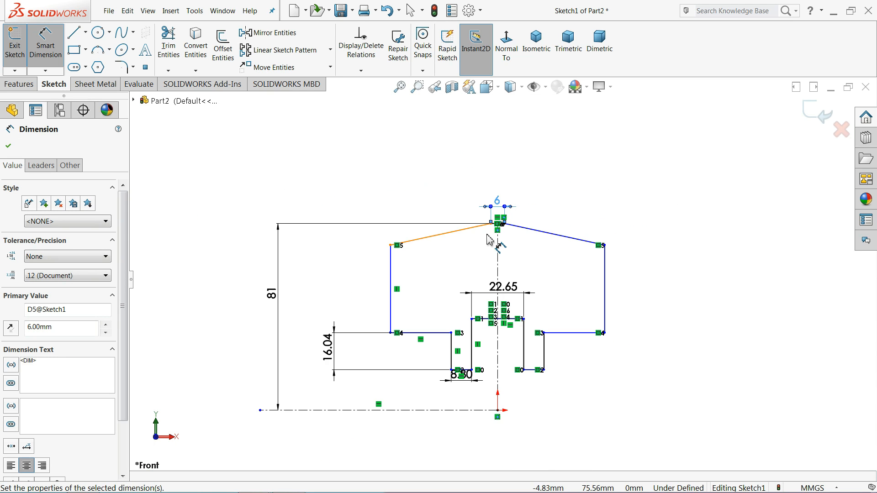
scroll(490, 242, up, 2)
scroll(499, 322, down, 3)
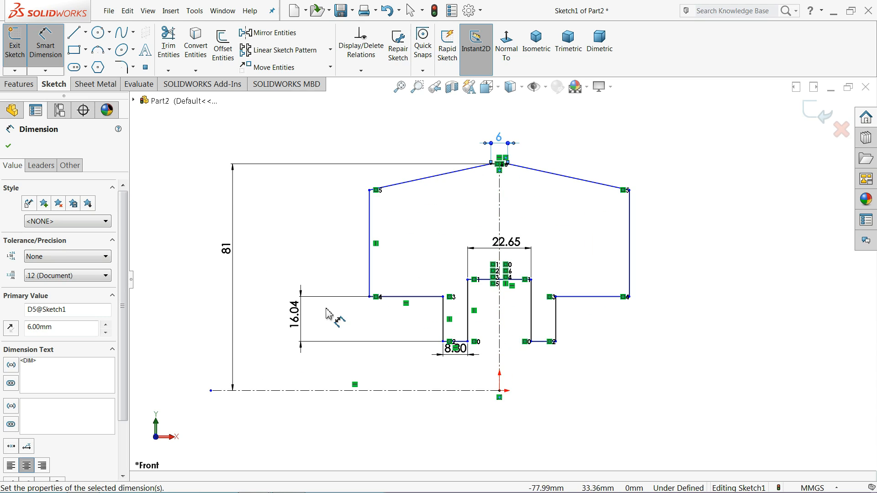
click(8, 147)
- Reposition the left shoulder's lower corner and the inner horizontal line higher toward the sloped top
scroll(480, 325, down, 2)
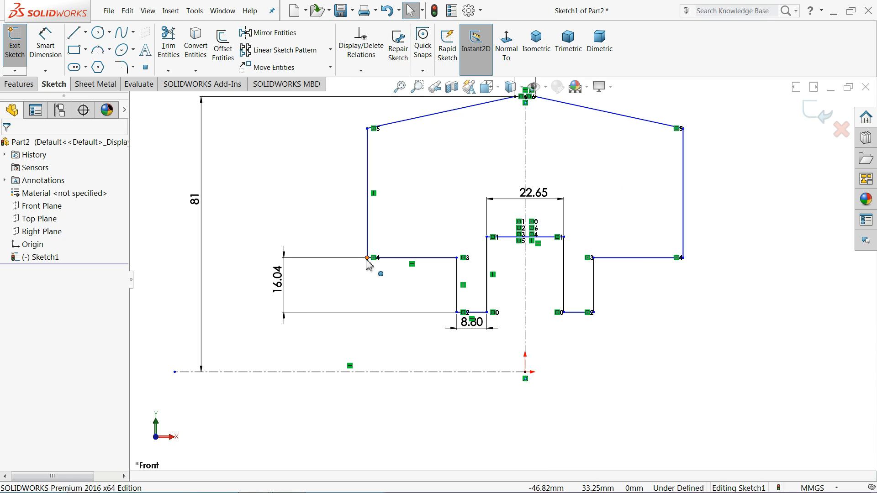
drag(367, 259, 370, 203)
scroll(500, 255, down, 3)
drag(501, 251, 494, 203)
scroll(365, 221, up, 3)
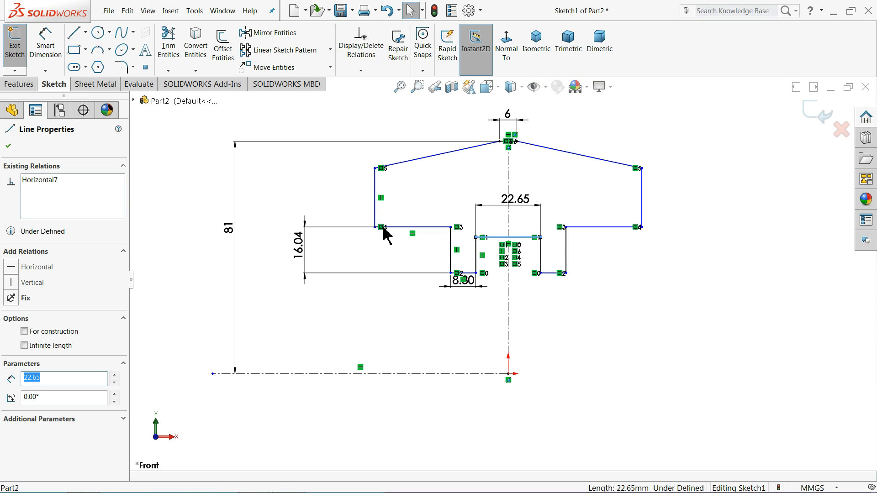
click(376, 227)
drag(376, 227, 376, 210)
click(160, 107)
- Dimension the overall width between the left and right outer vertical lines as 52 mm
click(45, 46)
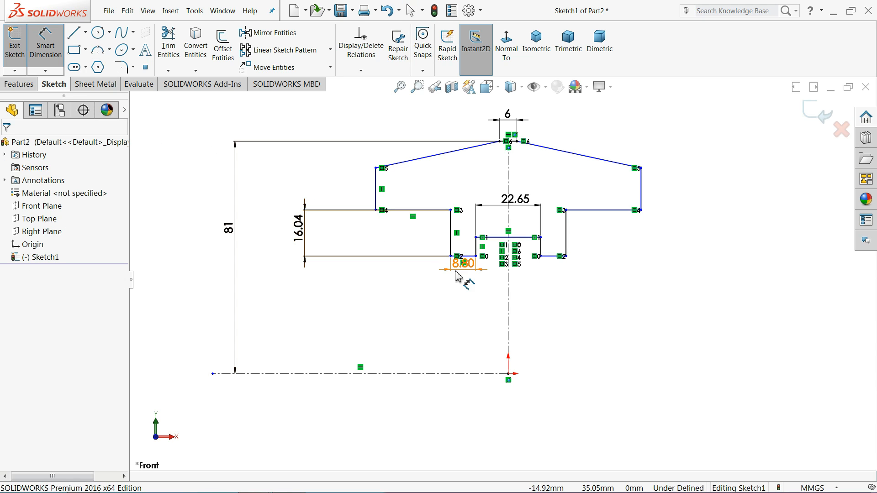
click(375, 189)
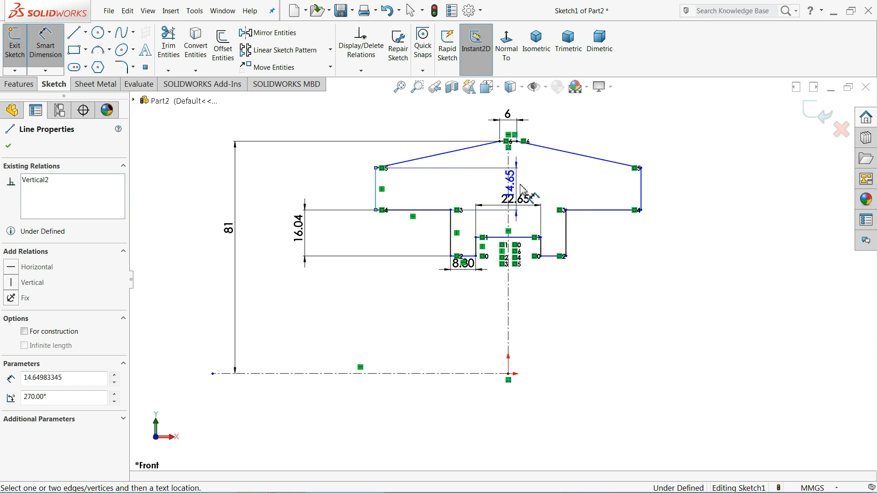
click(641, 189)
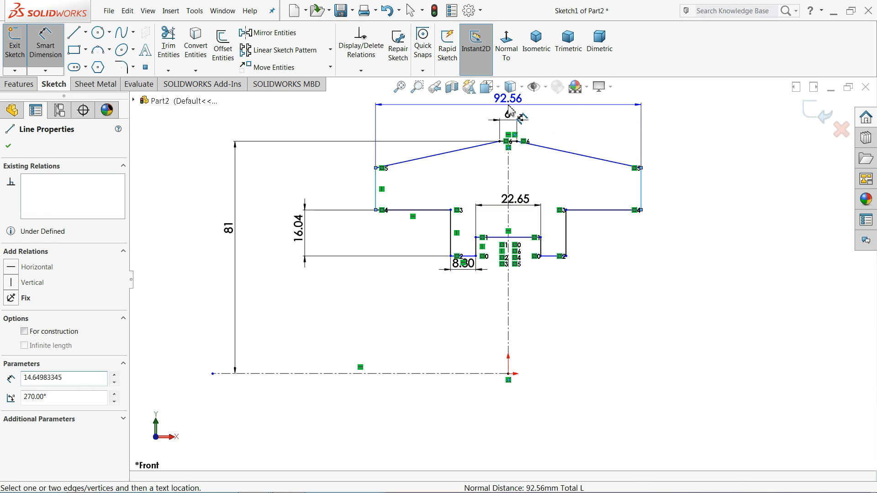
click(509, 110)
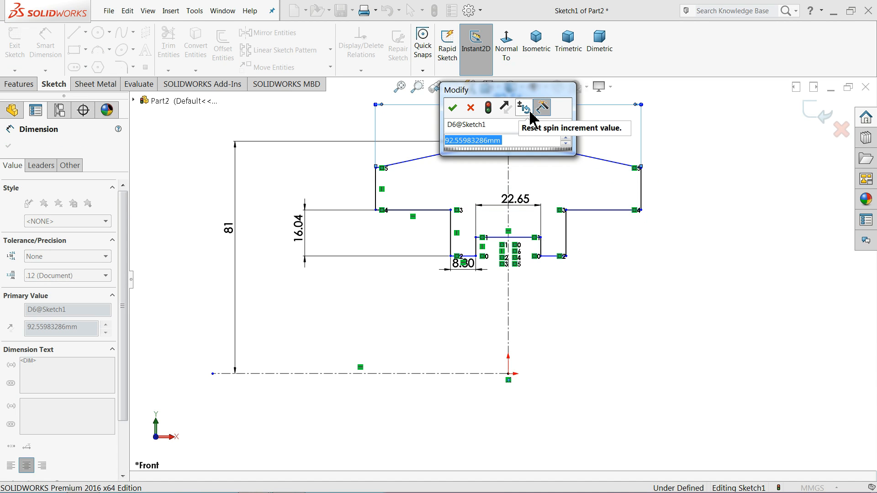
text(52)
key(Return)
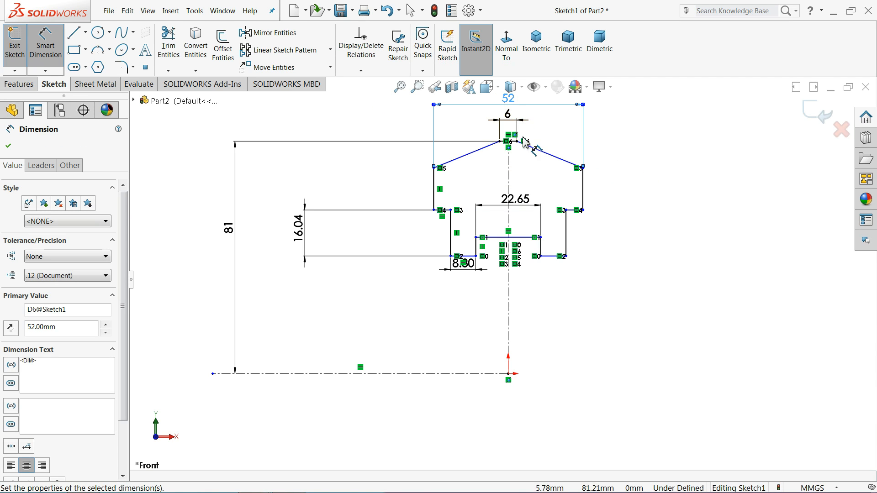
- Dimension the distance from the horizontal centerline to the left lower horizontal line as 55.7 mm
scroll(499, 322, down, 4)
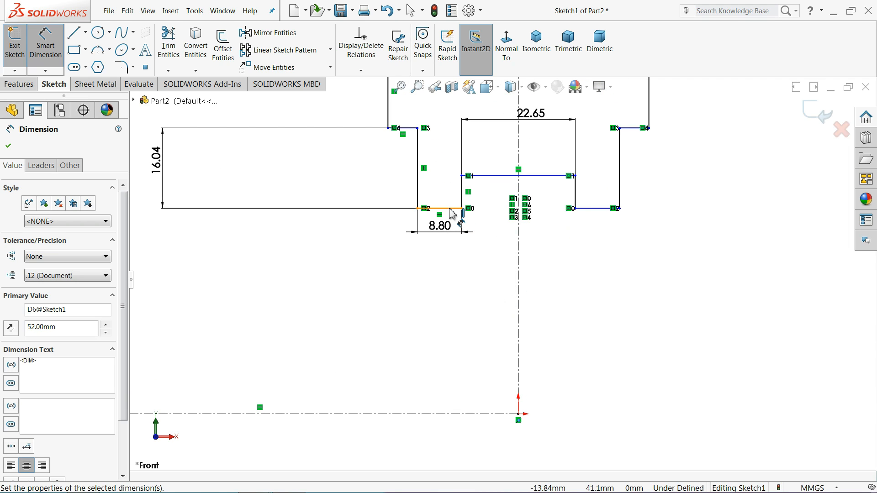
click(450, 208)
click(462, 414)
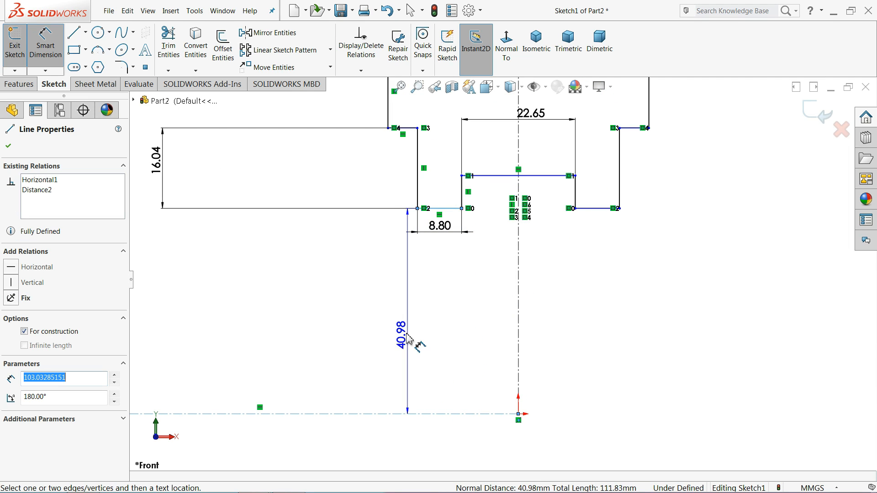
click(387, 319)
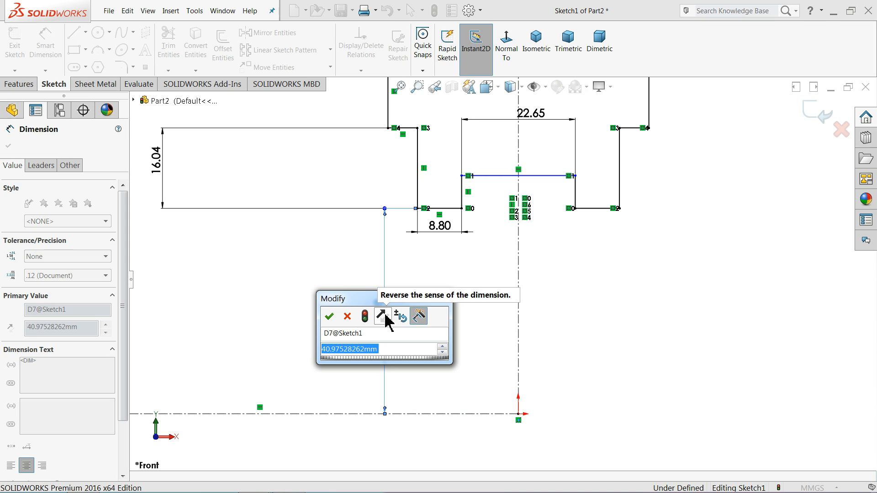
text(55.7)
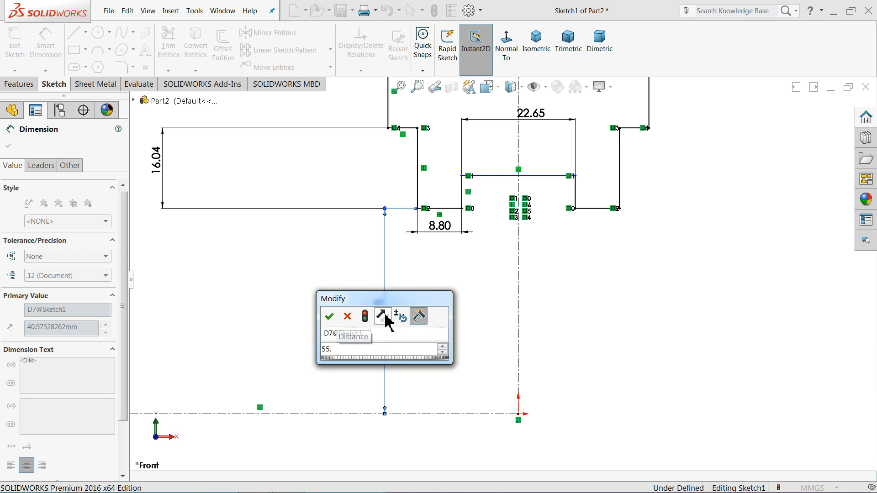
key(Return)
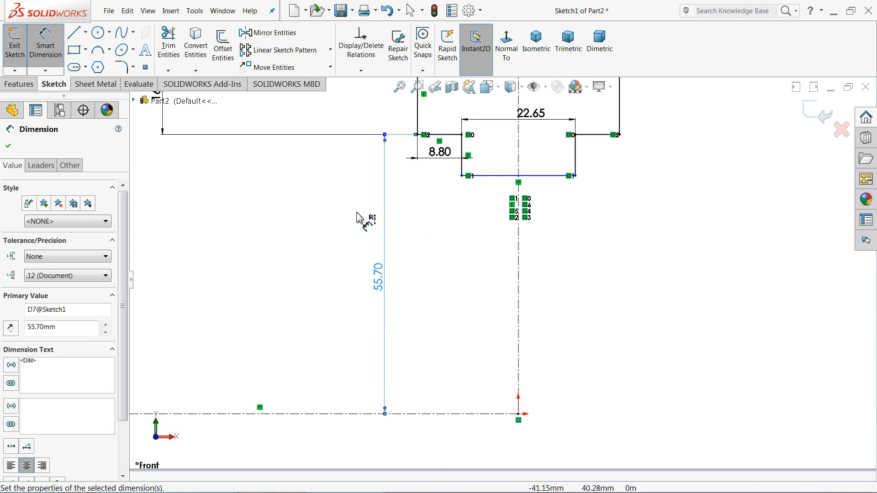
- Move the inner horizontal line up so it sits above the lower step lines, and resume Smart Dimension
click(44, 42)
scroll(502, 256, up, 3)
scroll(497, 265, down, 4)
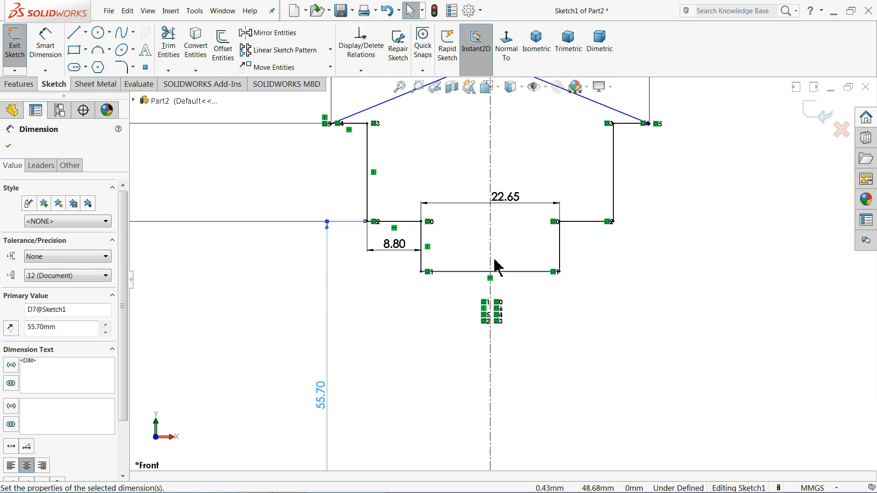
click(503, 273)
drag(505, 274, 492, 175)
click(568, 270)
click(45, 43)
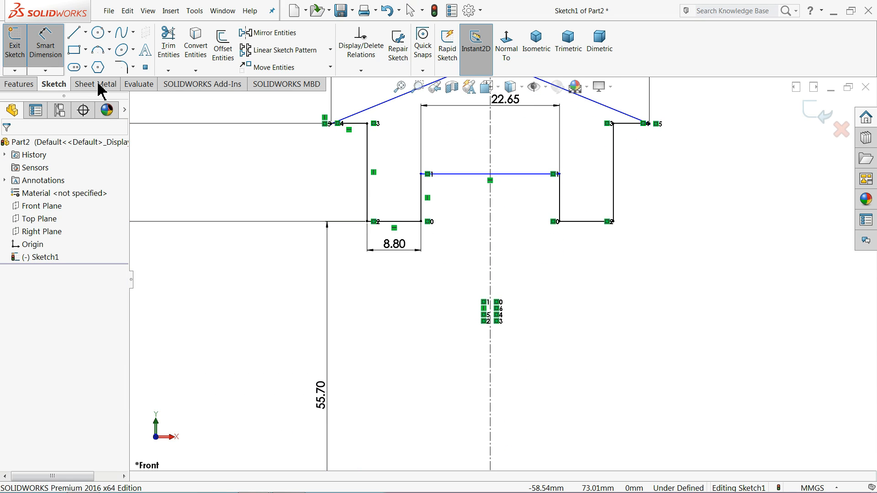
- Dimension the right inner vertical line below the recessed horizontal line as 6.8 mm, and finish dimensioning
scroll(569, 209, down, 2)
click(551, 206)
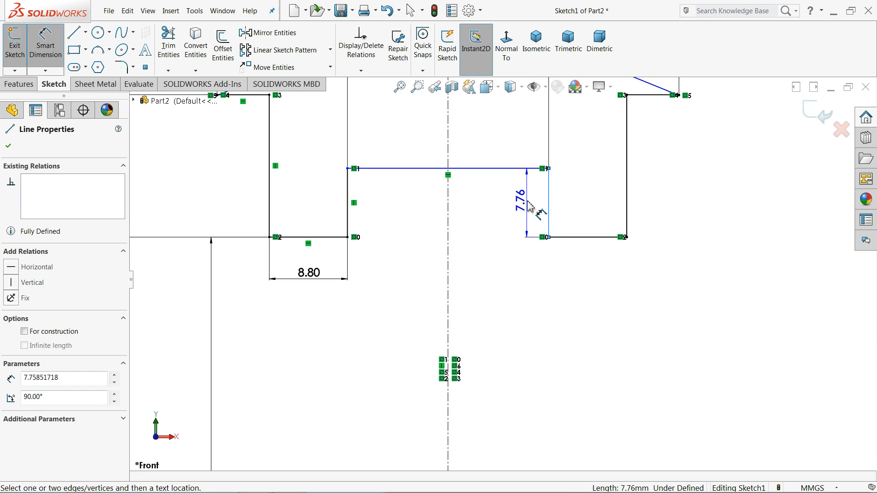
click(524, 214)
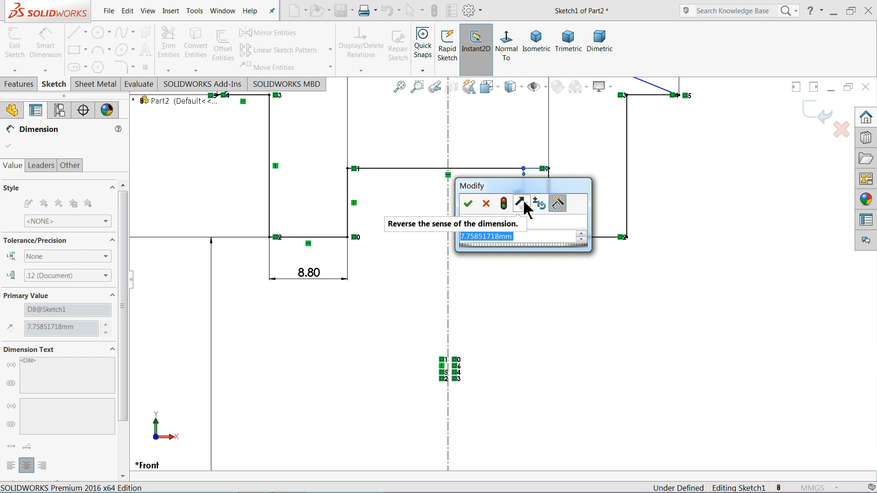
text(6)
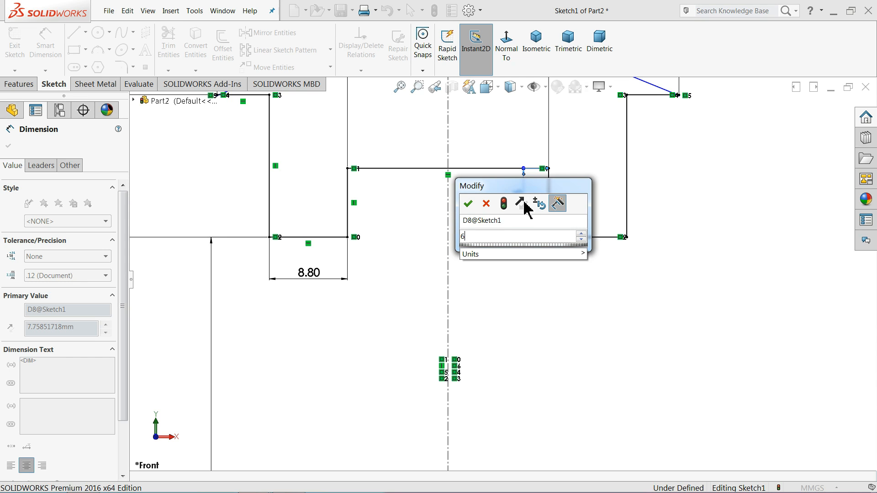
text(.8)
key(Return)
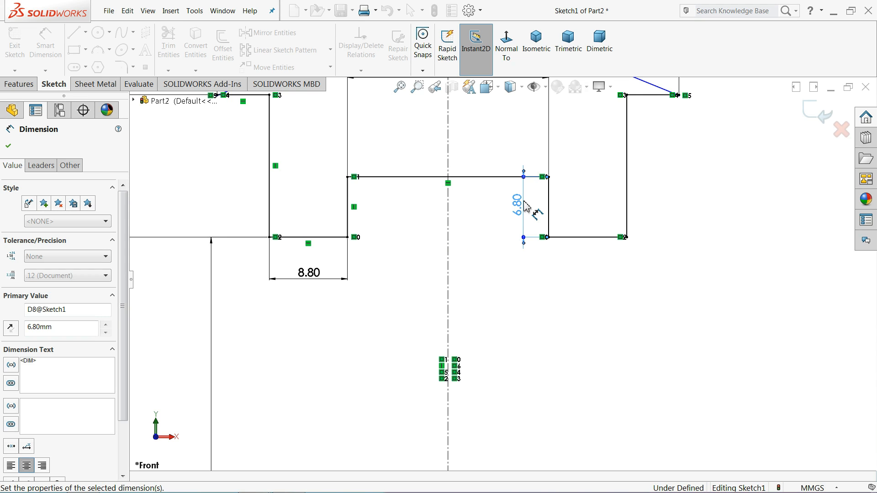
scroll(529, 247, down, 2)
scroll(515, 276, down, 2)
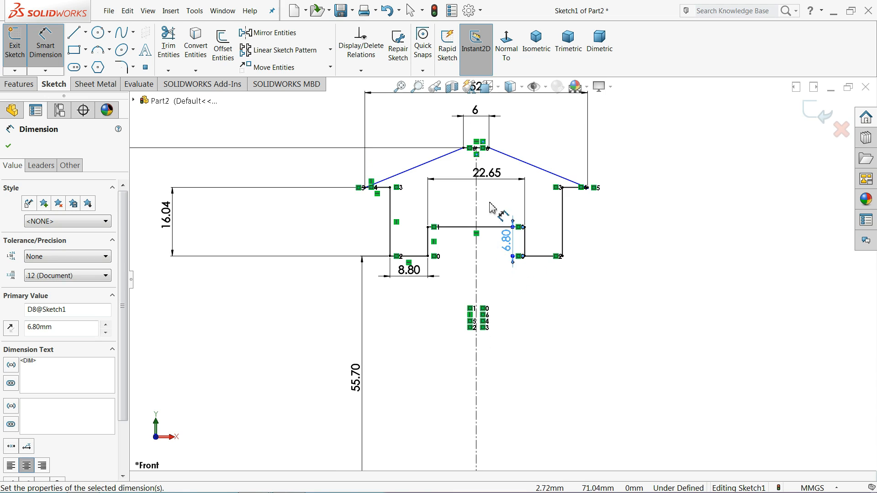
scroll(474, 157, up, 2)
scroll(311, 171, up, 2)
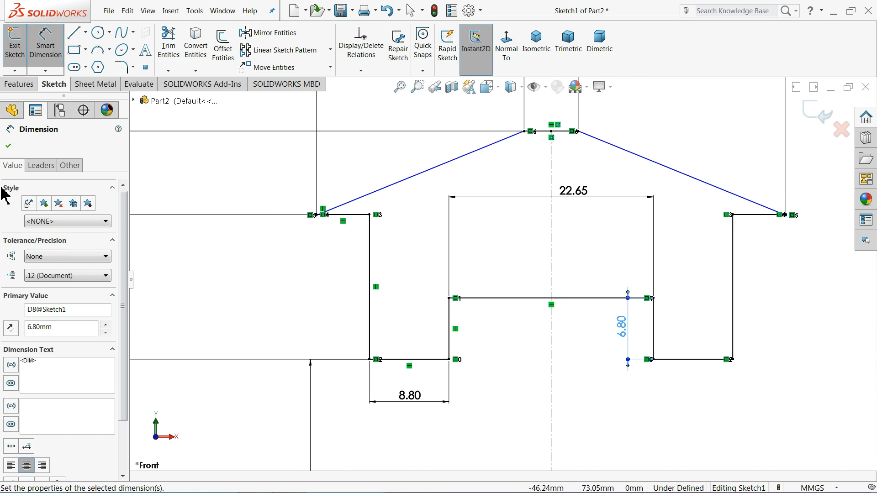
click(8, 146)
- Move the outer end of the left sloped line up, clear of the shoulder line, to lengthen the outer vertical edge
scroll(342, 220, up, 2)
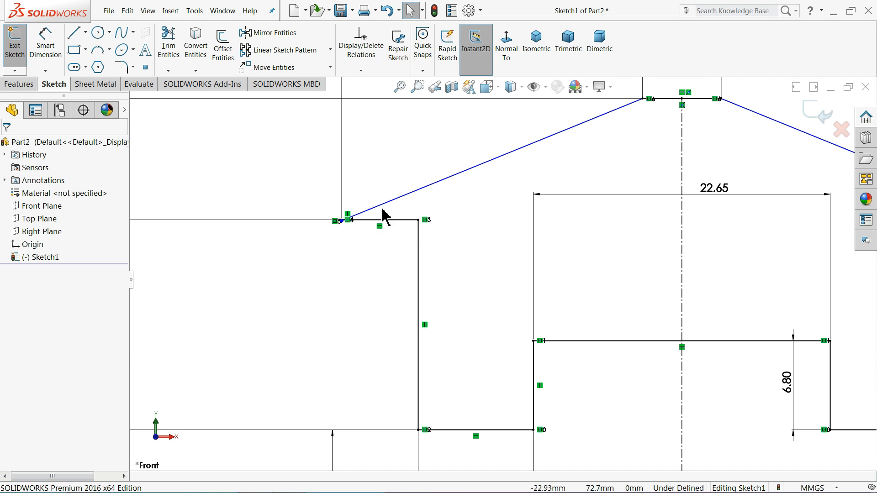
scroll(383, 214, up, 3)
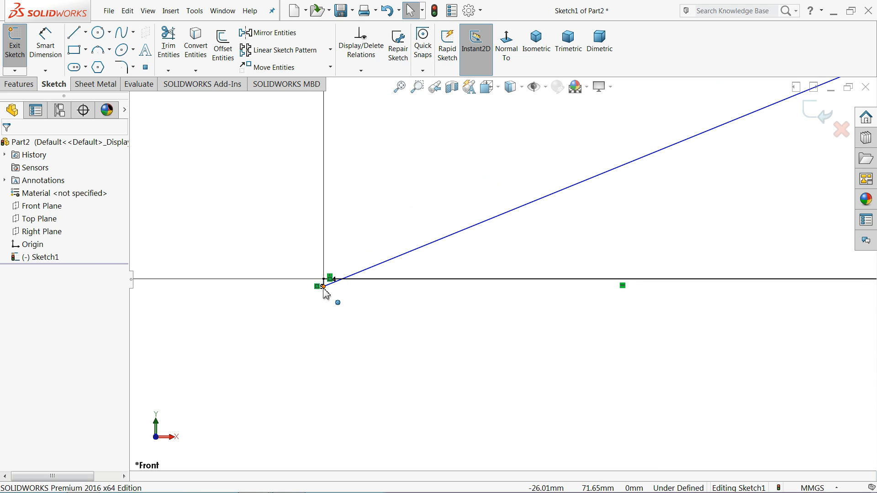
drag(323, 287, 334, 90)
scroll(439, 250, down, 5)
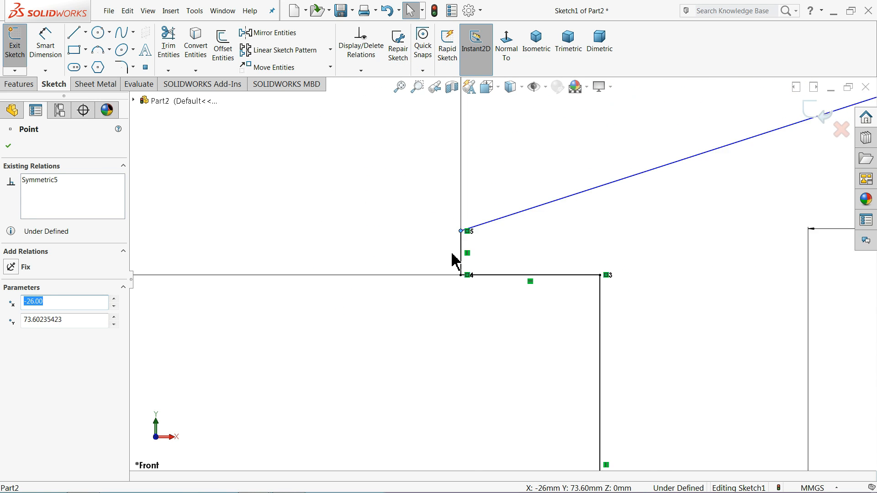
scroll(457, 263, down, 6)
scroll(603, 333, up, 3)
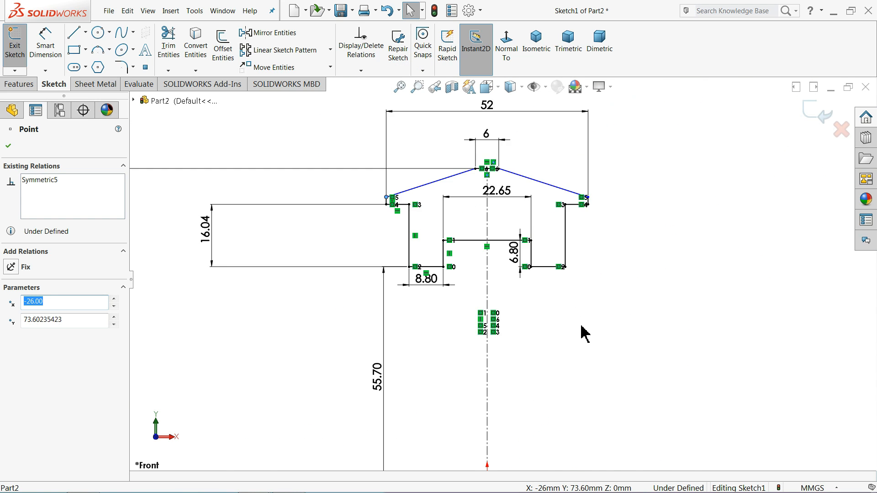
scroll(444, 308, up, 2)
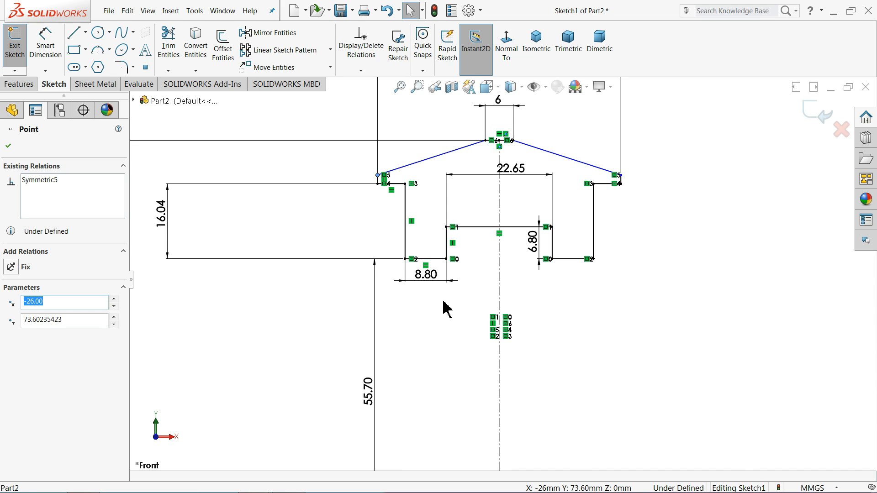
scroll(444, 308, up, 1)
scroll(415, 160, up, 2)
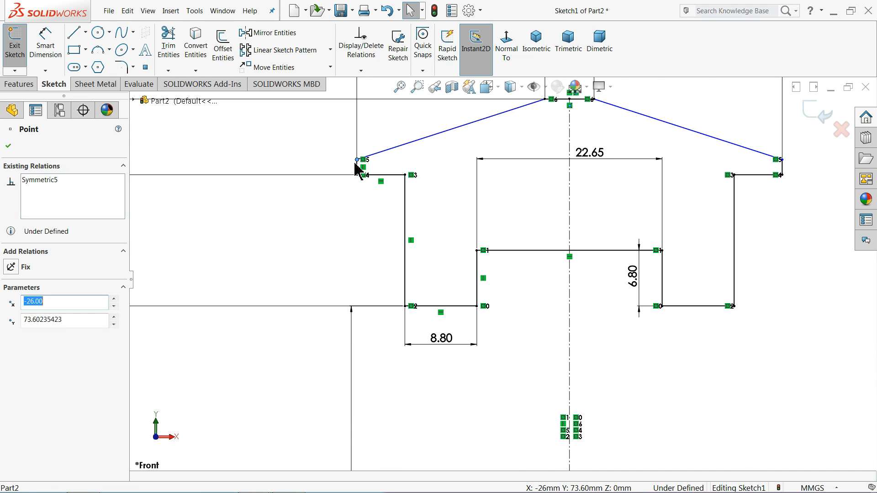
drag(358, 161, 358, 122)
click(278, 188)
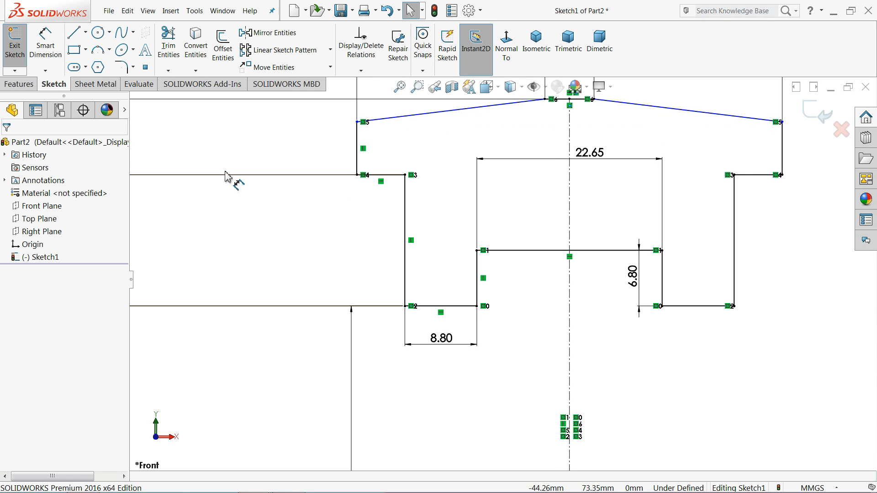
- Dimension the left outer vertical line as 7.5 mm
click(46, 58)
scroll(358, 160, up, 3)
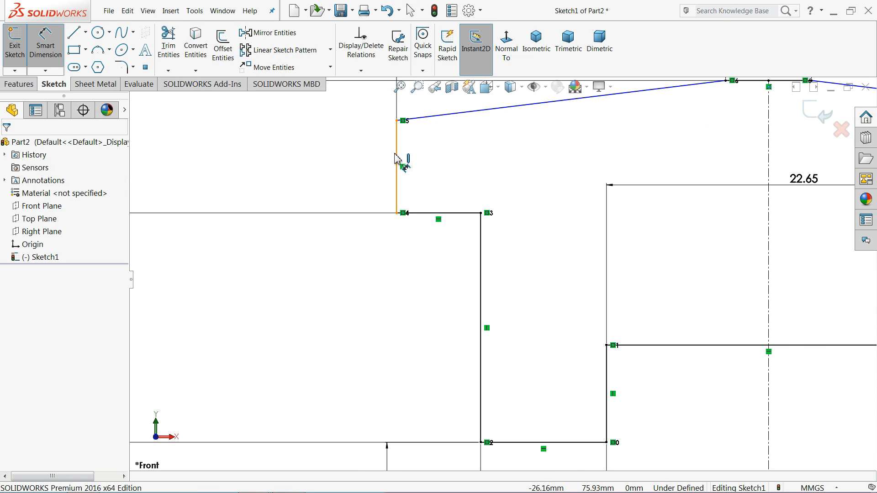
click(396, 159)
click(312, 166)
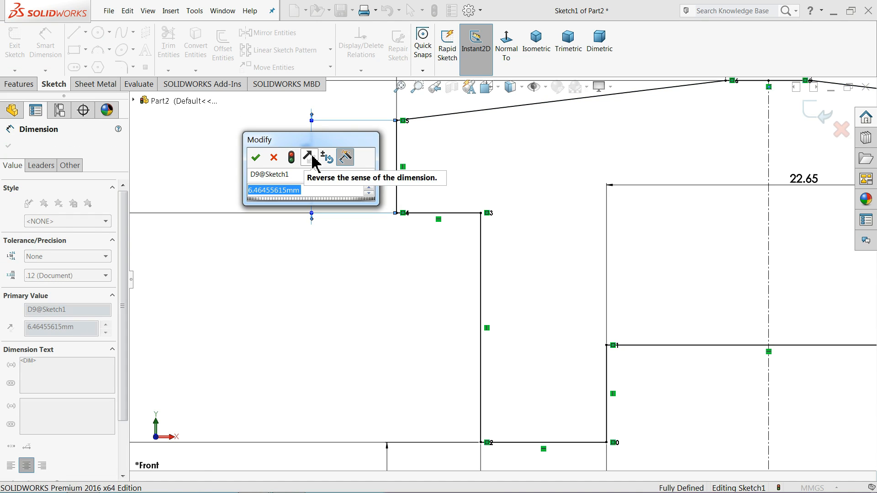
text(7.5)
key(Return)
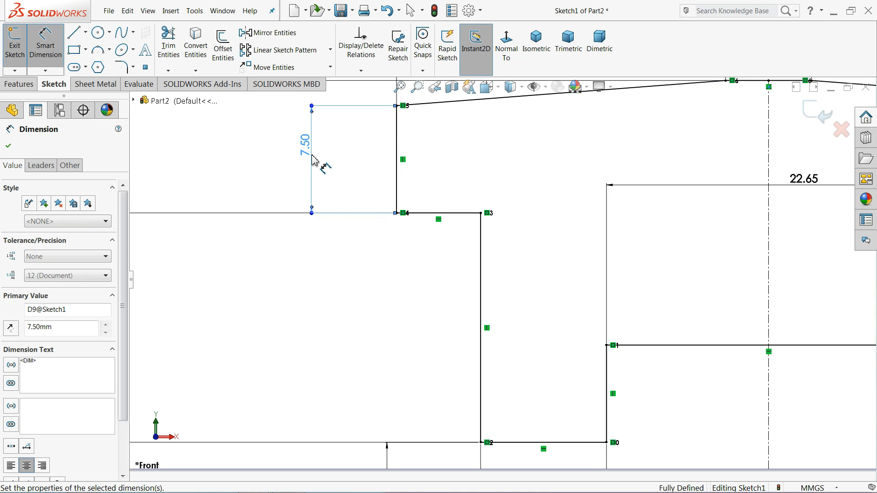
scroll(412, 184, down, 2)
scroll(521, 210, up, 3)
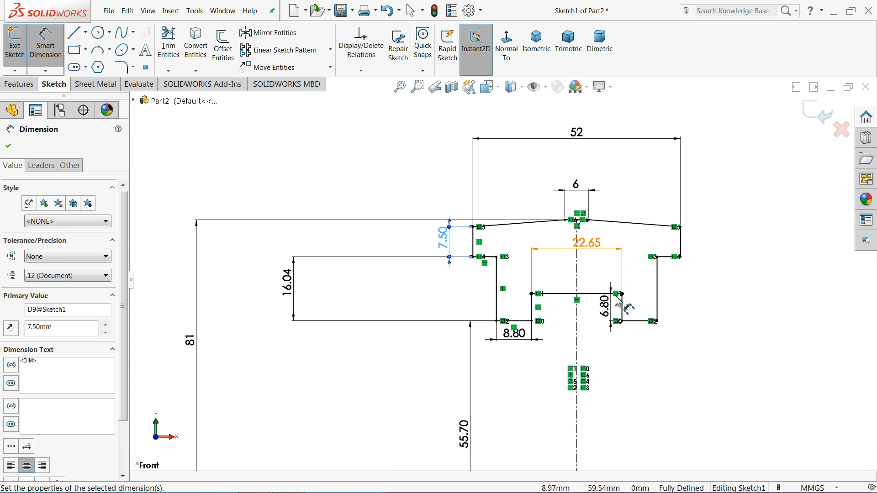
scroll(502, 219, down, 4)
click(195, 140)
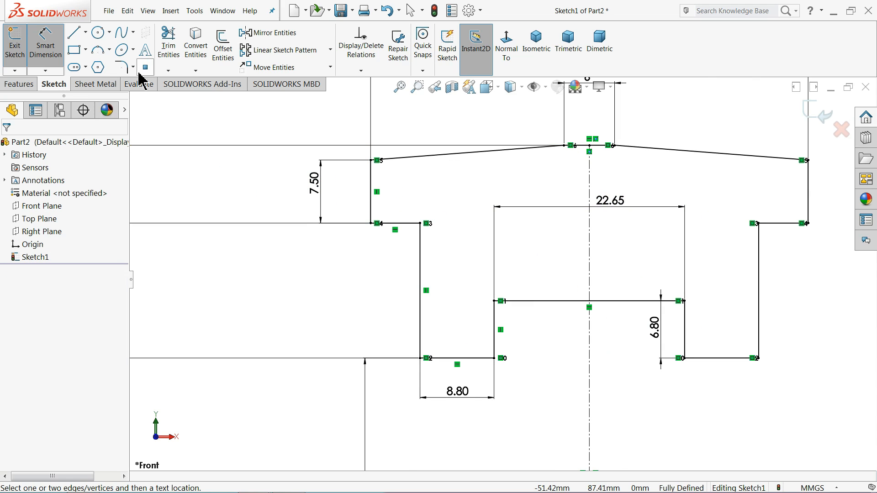
- Apply 1 mm sketch fillets to the upper outer corners on both sides of the profile
click(121, 68)
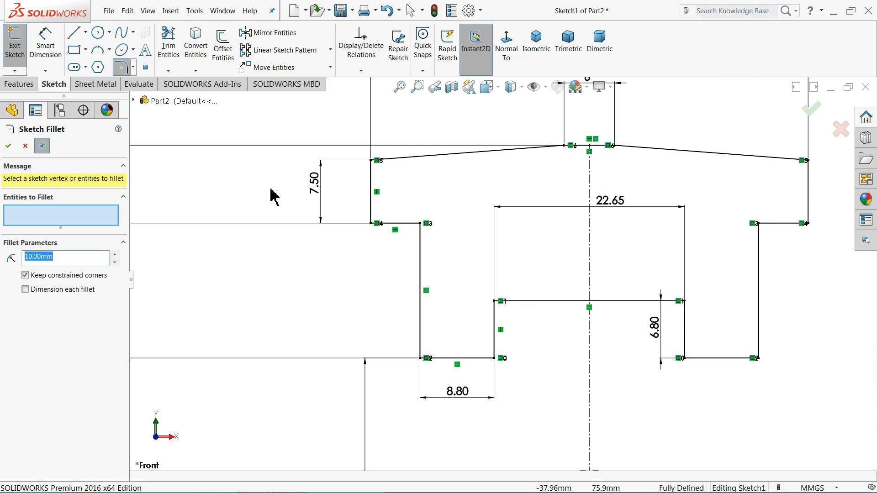
click(372, 162)
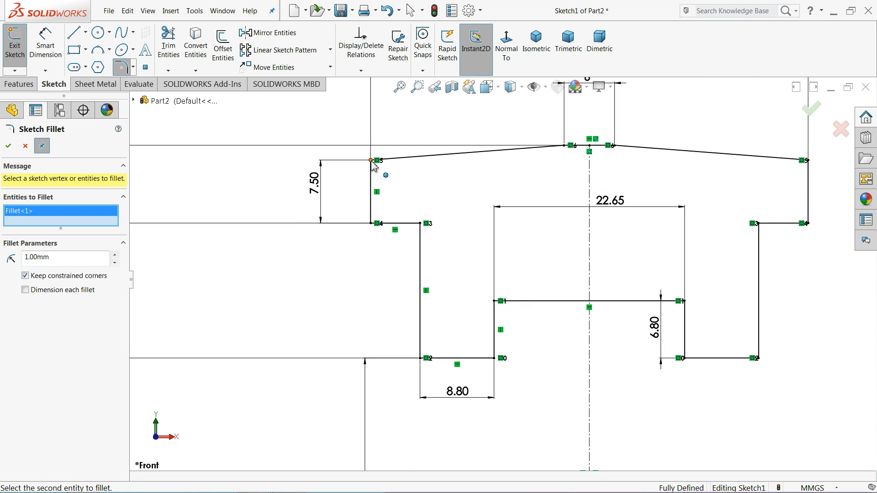
click(808, 160)
click(813, 111)
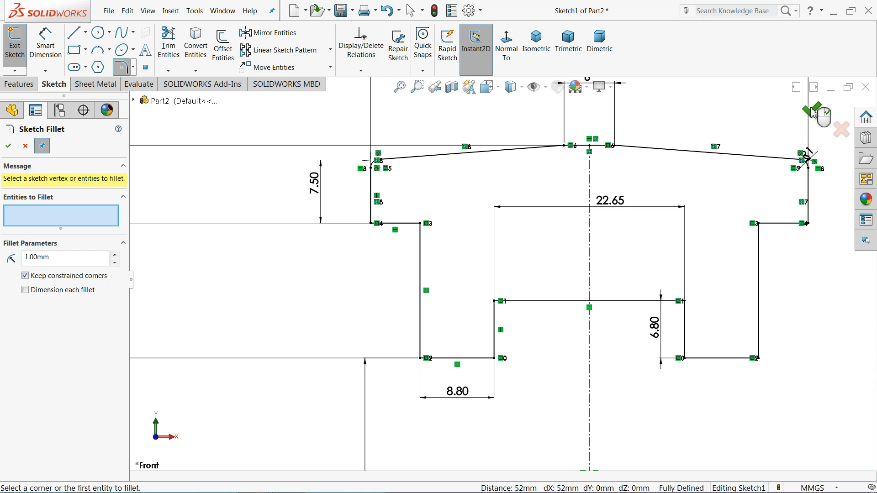
click(808, 114)
- Revolve the profile 360 degrees around the horizontal centerline as a solid boss
scroll(492, 206, up, 2)
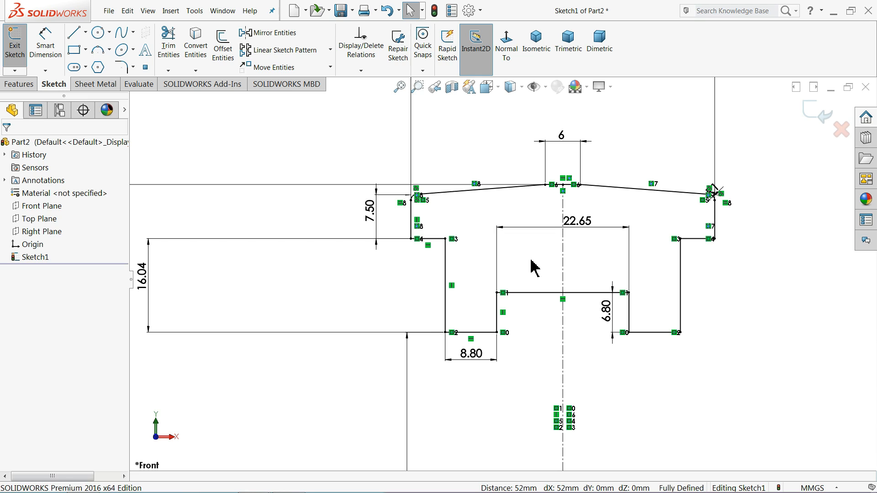
scroll(533, 270, up, 3)
scroll(507, 340, down, 1)
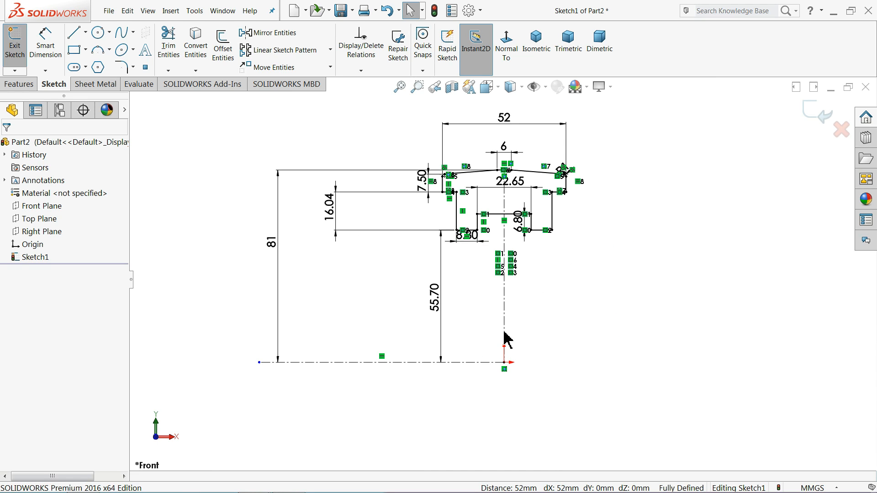
scroll(535, 210, down, 2)
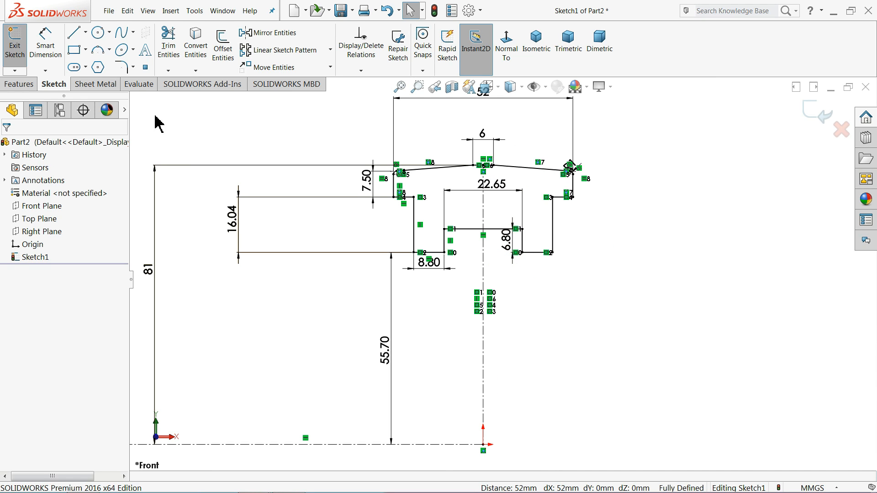
click(21, 86)
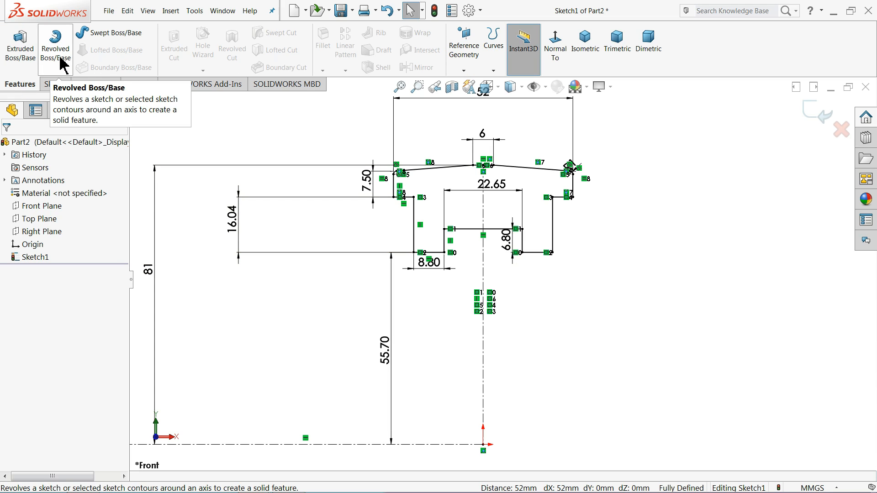
click(55, 45)
click(539, 399)
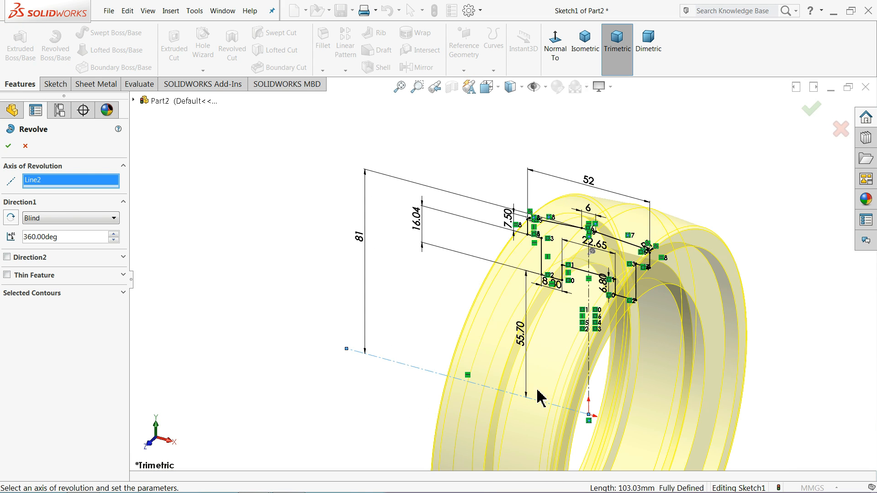
scroll(396, 304, up, 5)
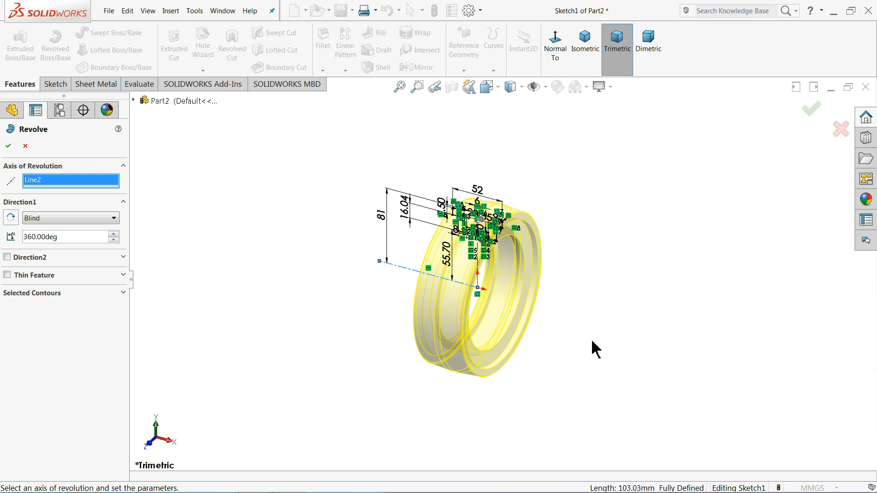
click(5, 148)
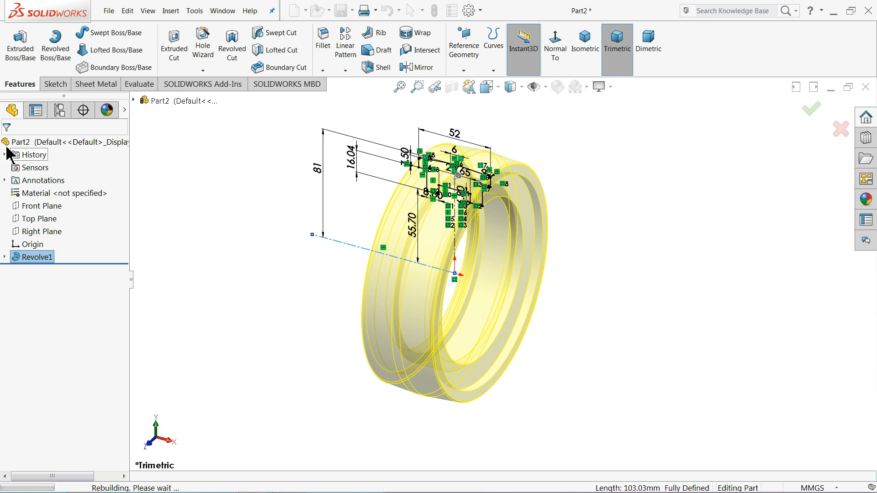
mouse_move(274, 270)
middle_down()
mouse_move(218, 232)
mouse_move(272, 280)
mouse_move(258, 283)
middle_up()
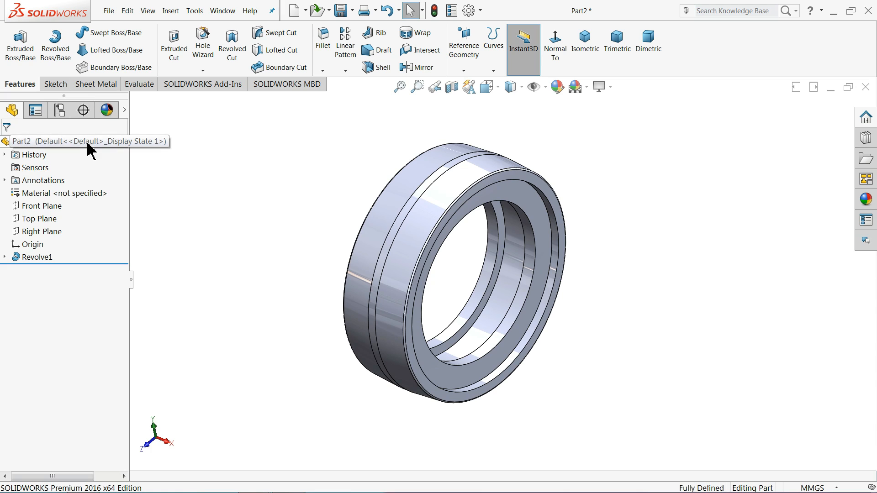
scroll(492, 257, down, 2)
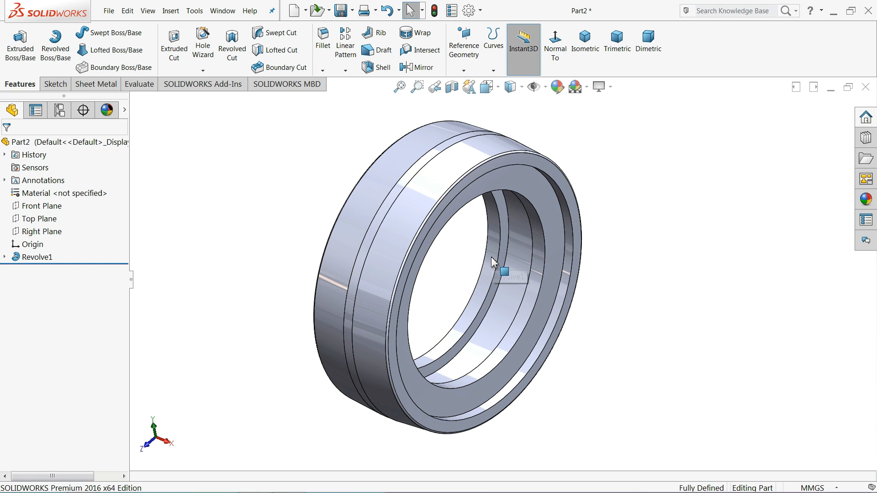
middle_drag(424, 235, 431, 230)
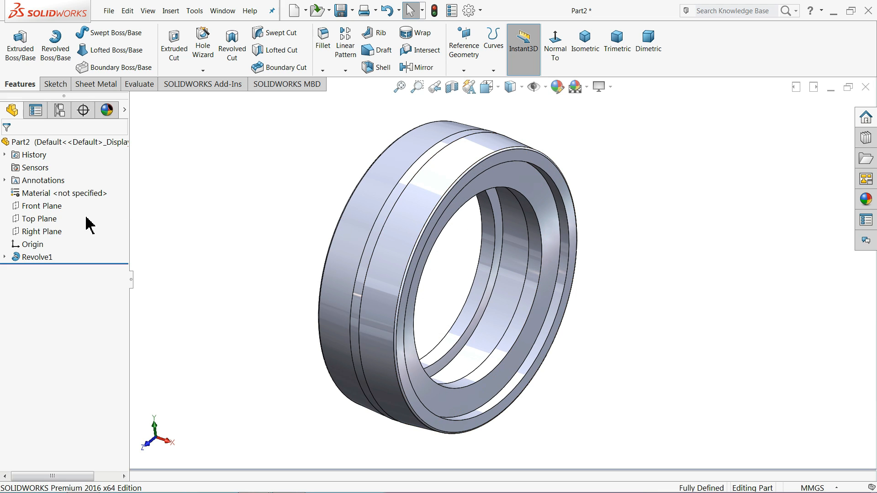
- Start a new sketch on the Right Plane and view it face-on
click(44, 232)
click(50, 219)
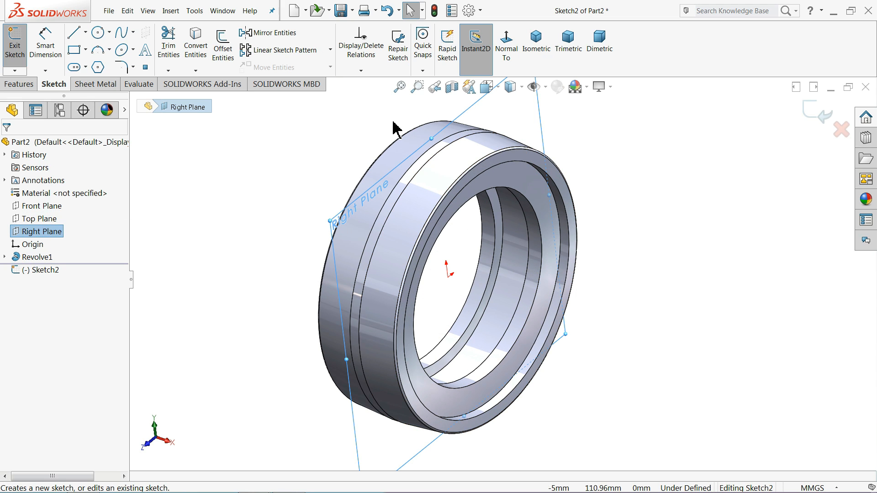
click(507, 56)
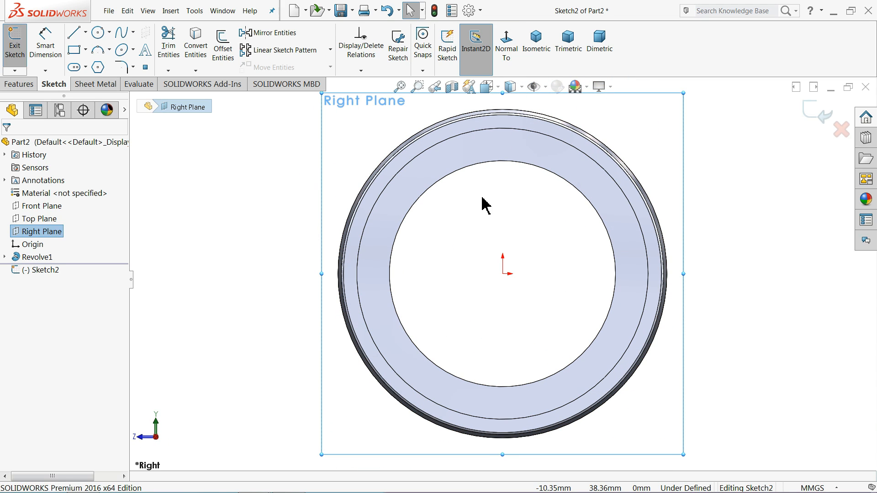
scroll(483, 207, up, 4)
scroll(502, 213, down, 1)
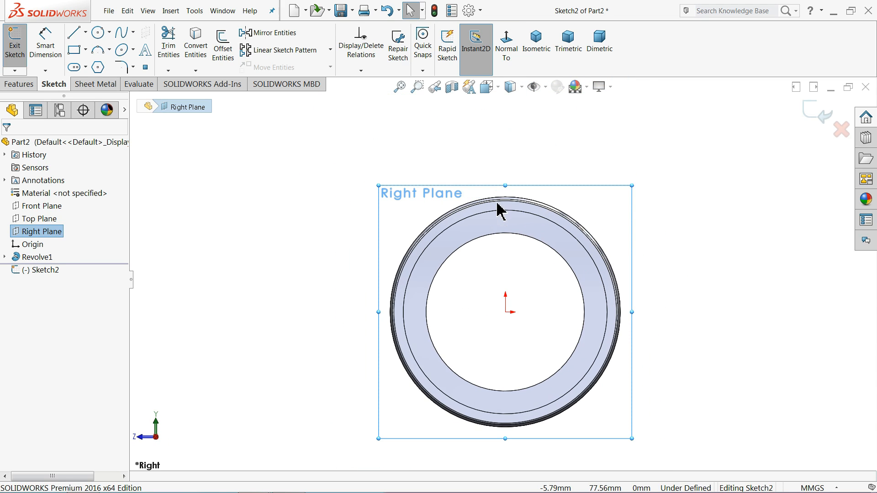
scroll(500, 210, up, 2)
scroll(535, 269, down, 3)
- Draw a vertical centerline through the origin, extending beyond the ring above and below
click(85, 32)
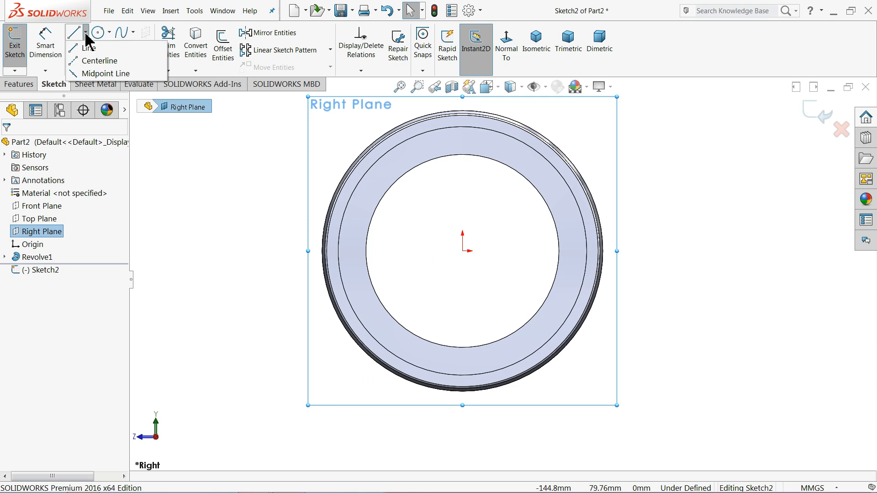
click(100, 62)
scroll(468, 127, up, 3)
click(483, 117)
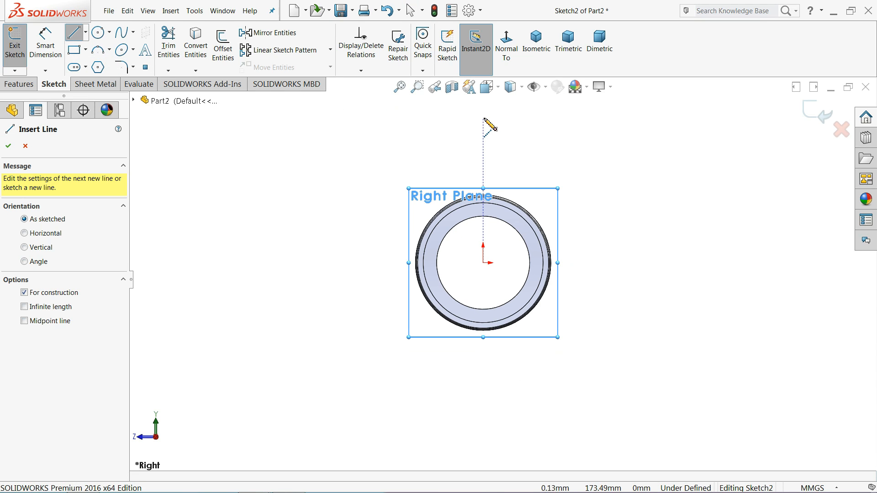
click(484, 387)
right_click(610, 331)
click(642, 338)
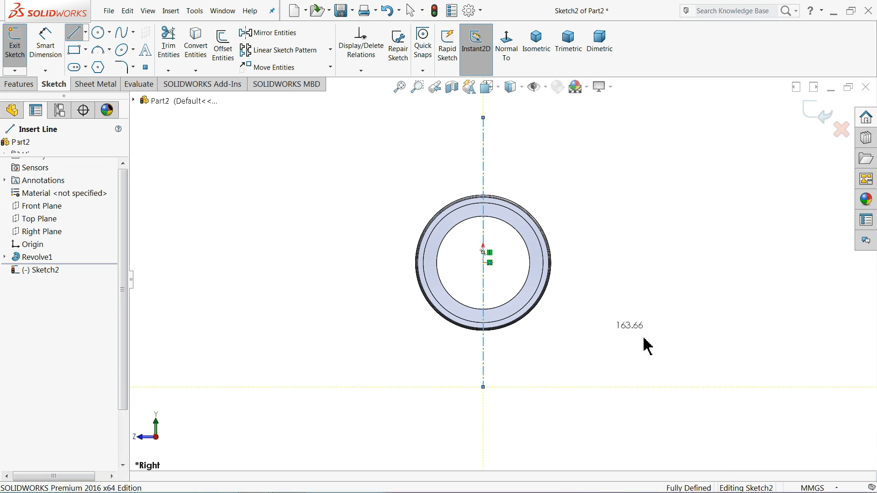
- Draw a horizontal centerline through the origin, extending beyond both sides of the ring
click(86, 32)
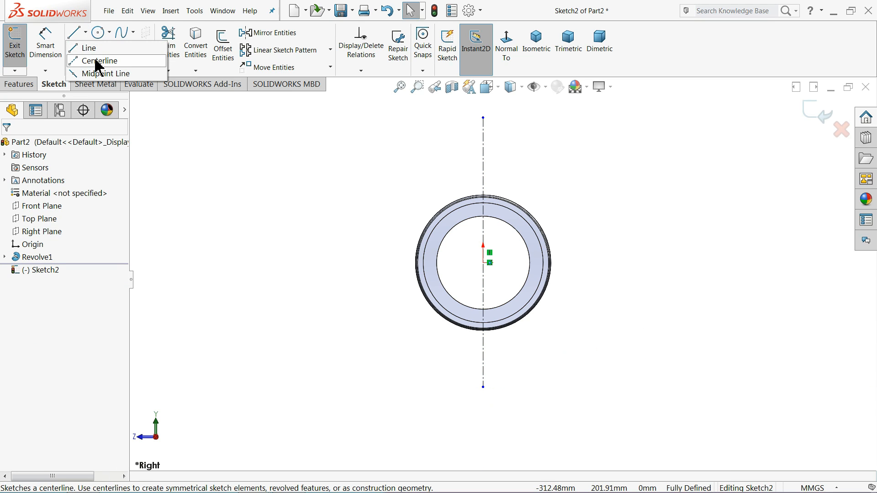
click(97, 58)
click(330, 263)
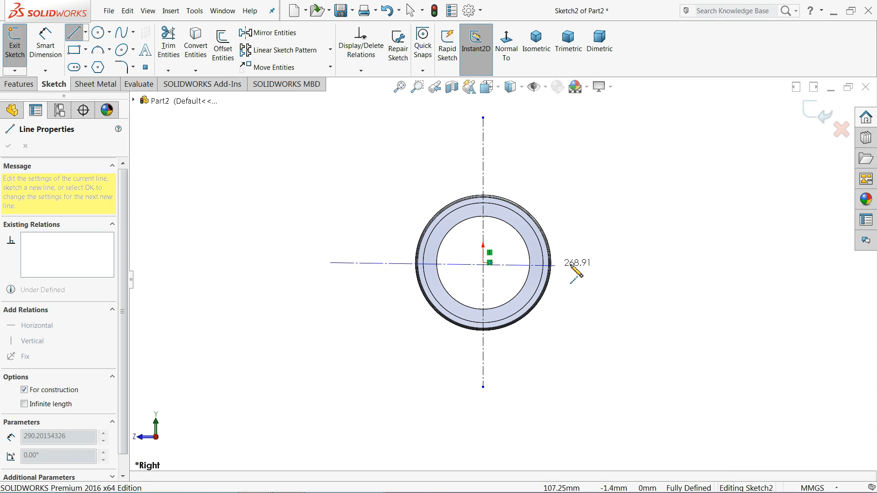
click(610, 263)
right_click(616, 215)
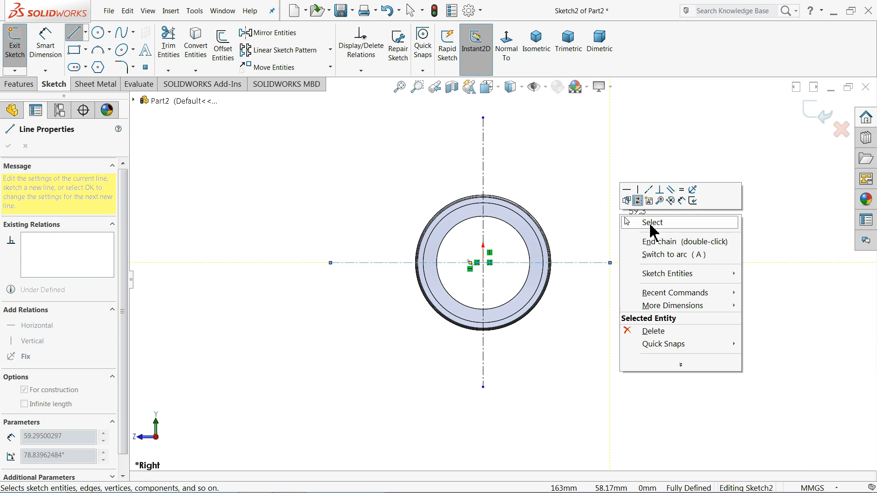
click(650, 221)
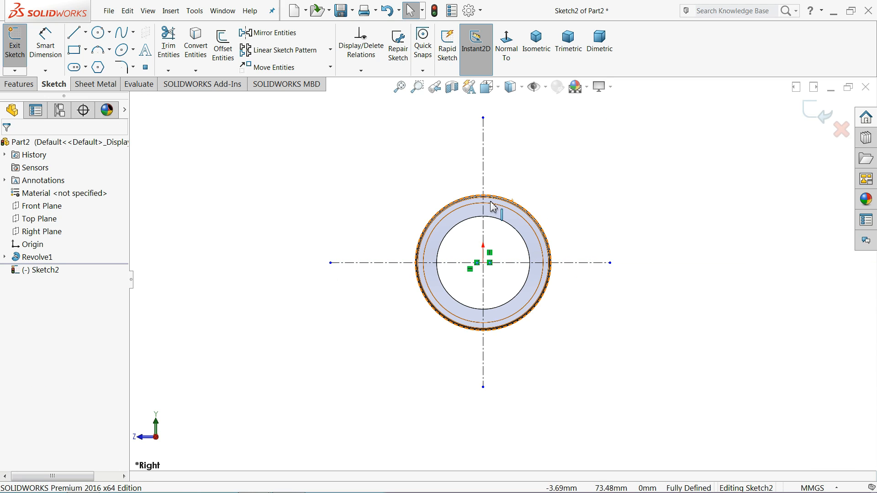
- Draw three concentric circles centered on the origin, with radii of about 28, 68 and 51 mm
click(98, 36)
scroll(452, 267, down, 5)
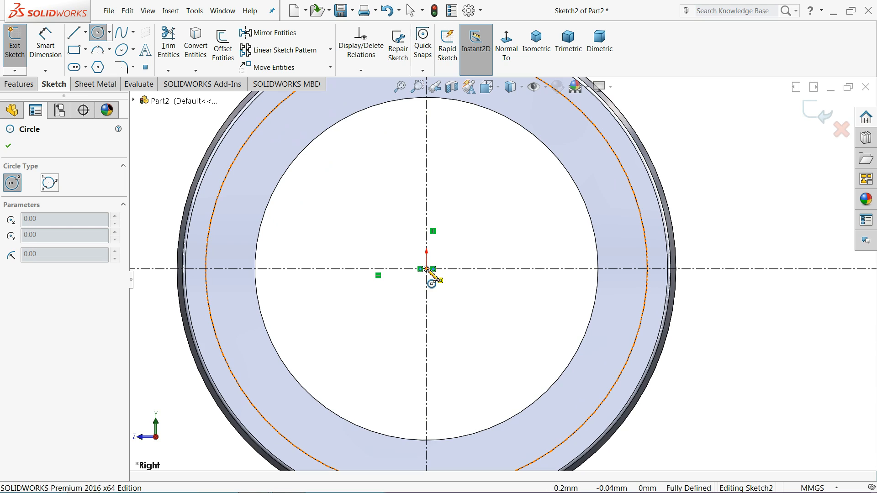
click(426, 269)
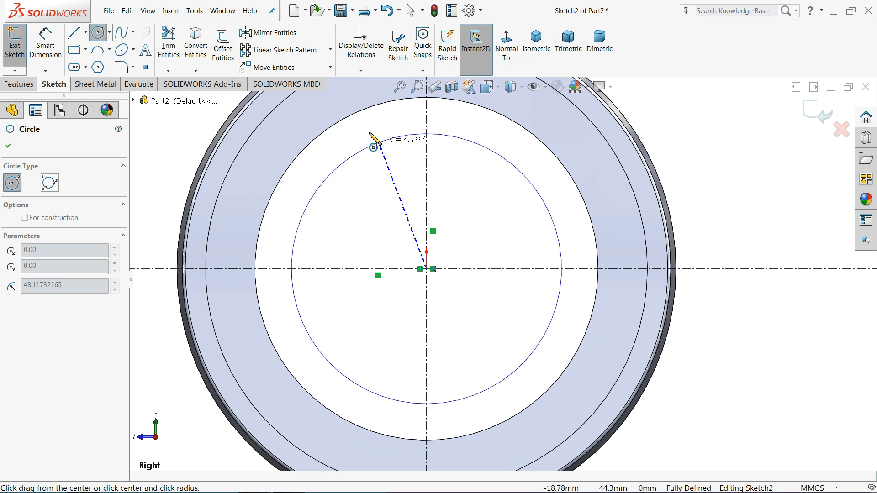
click(393, 190)
click(426, 270)
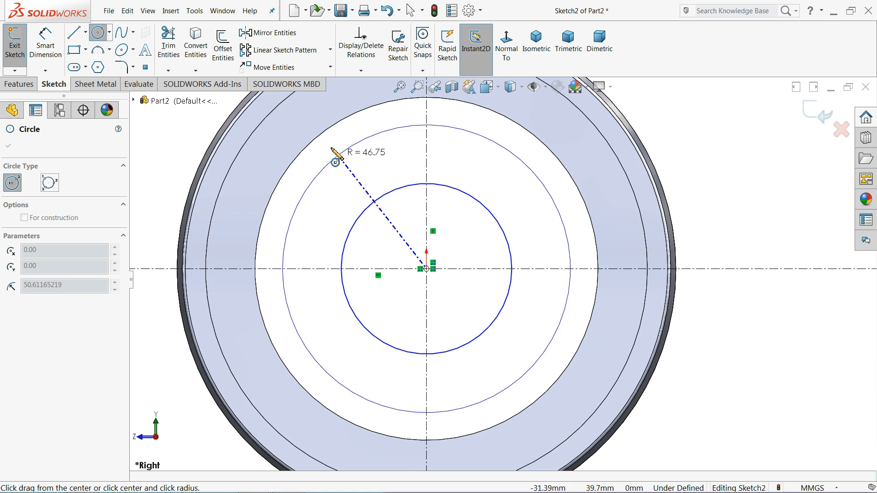
click(296, 107)
click(427, 270)
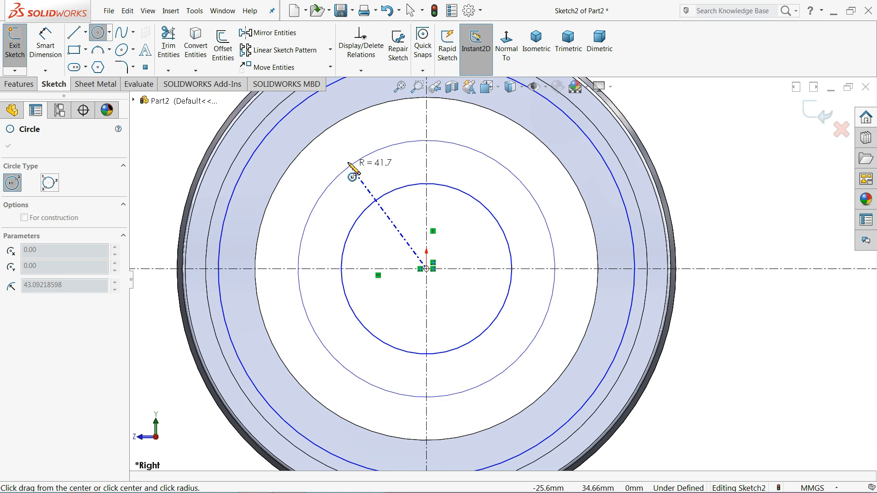
click(339, 145)
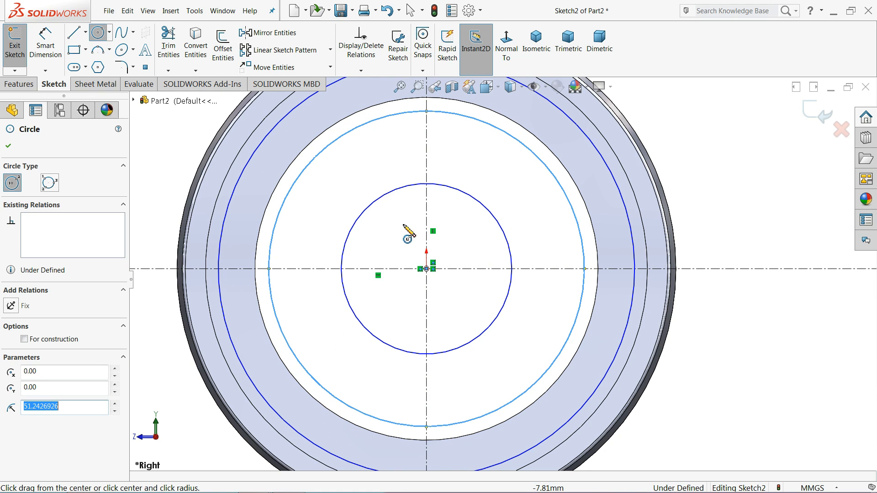
- Dimension the diameter of the smallest sketched circle as 101 mm
key(f)
click(47, 54)
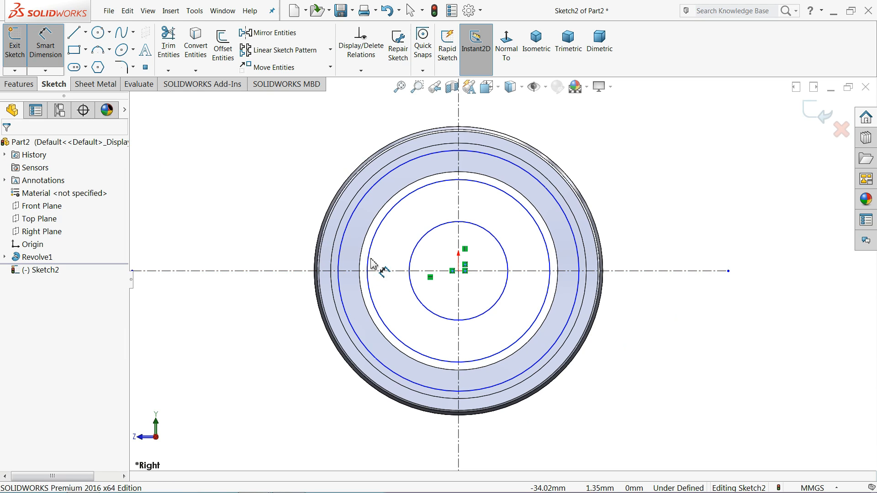
scroll(440, 281, up, 2)
click(537, 266)
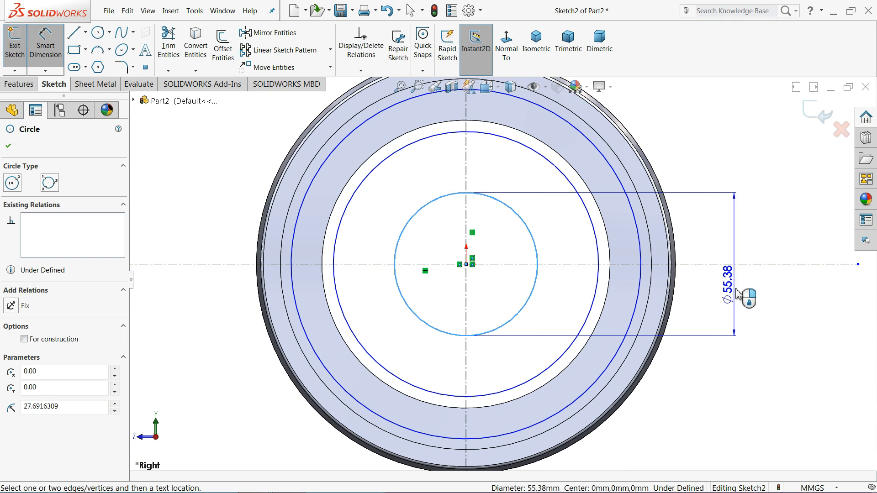
click(744, 292)
text(101)
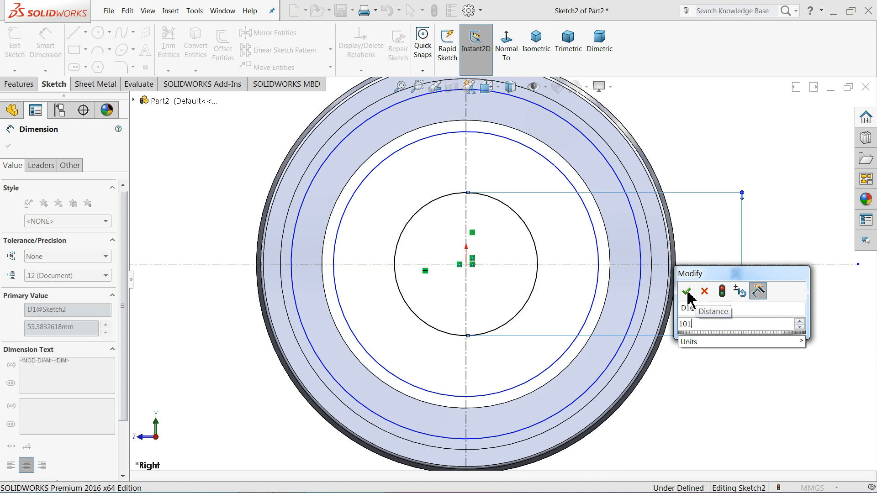
click(687, 292)
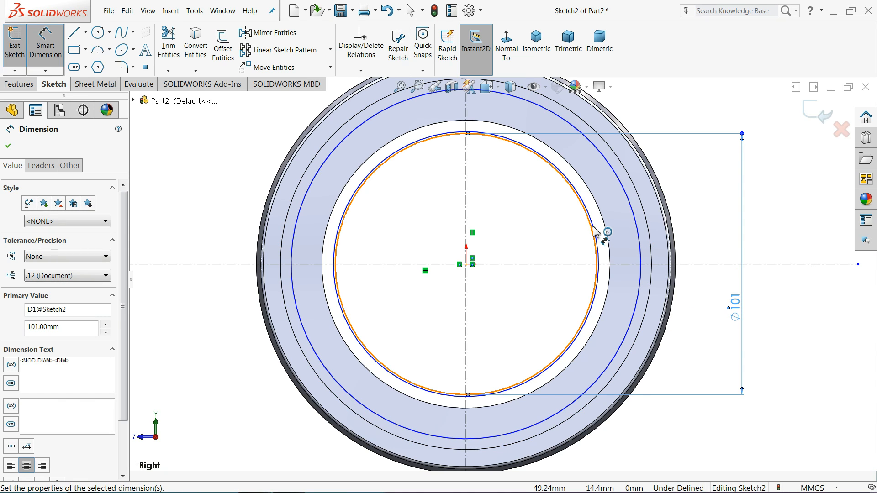
- Dimension the diameter of the largest sketched circle as 190 mm
key(z)
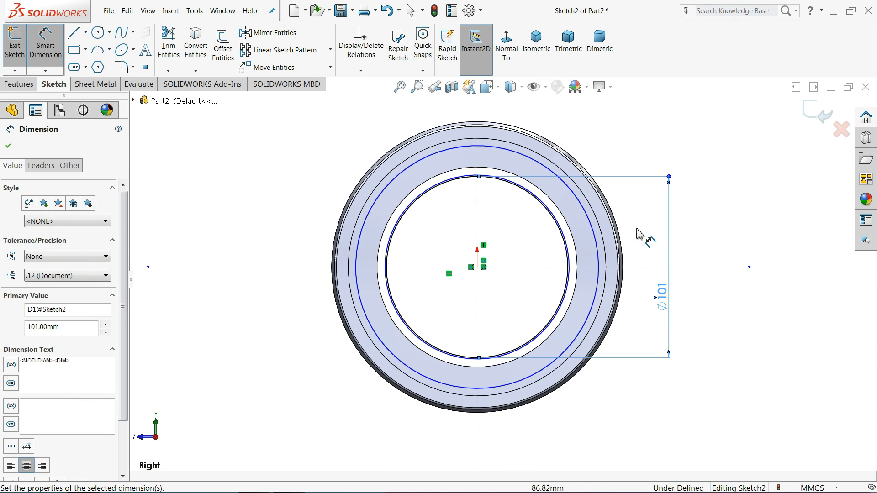
click(596, 262)
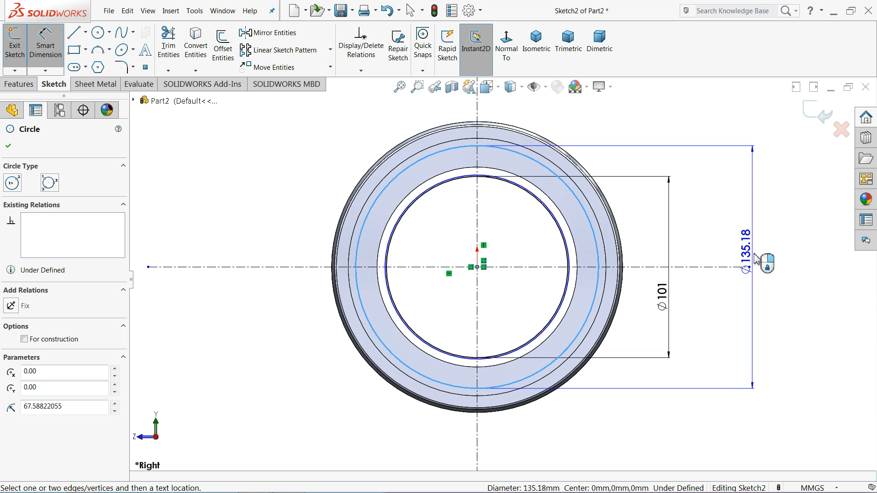
click(755, 258)
text(190)
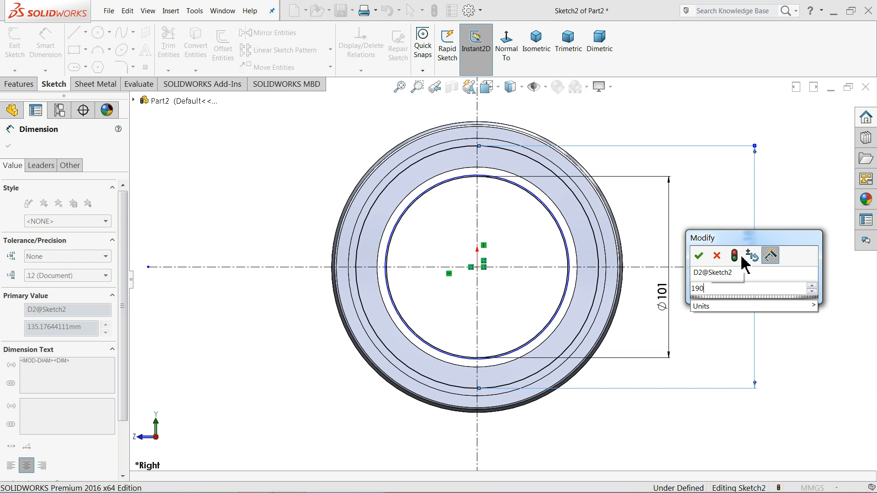
key(Return)
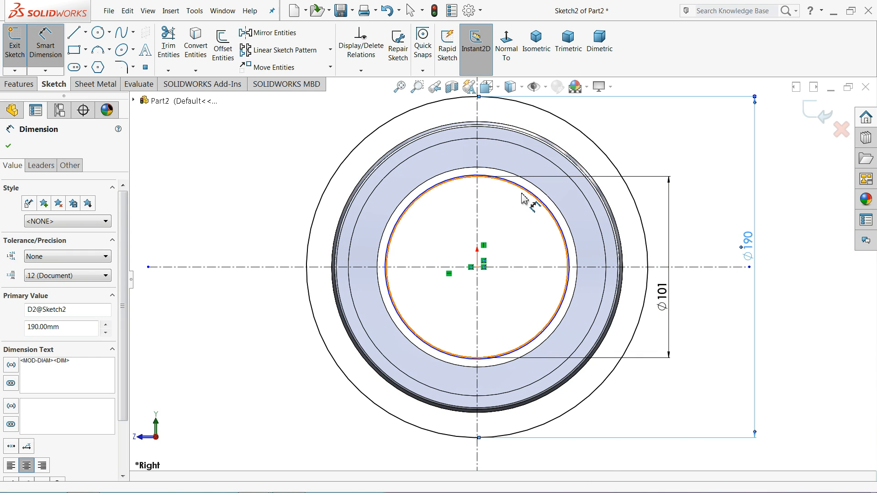
- Dimension the diameter of the remaining circle, just outside the 101 mm circle, as 162 mm
scroll(491, 189, down, 3)
scroll(491, 189, down, 2)
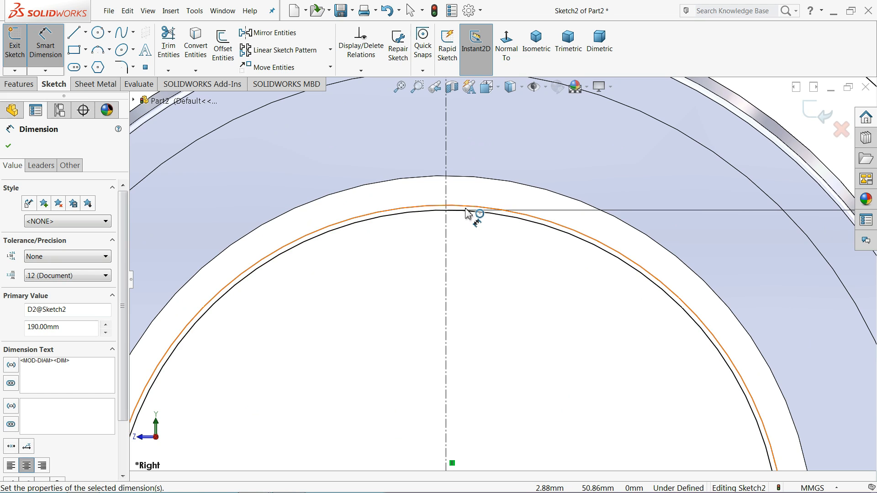
click(467, 212)
scroll(467, 212, up, 5)
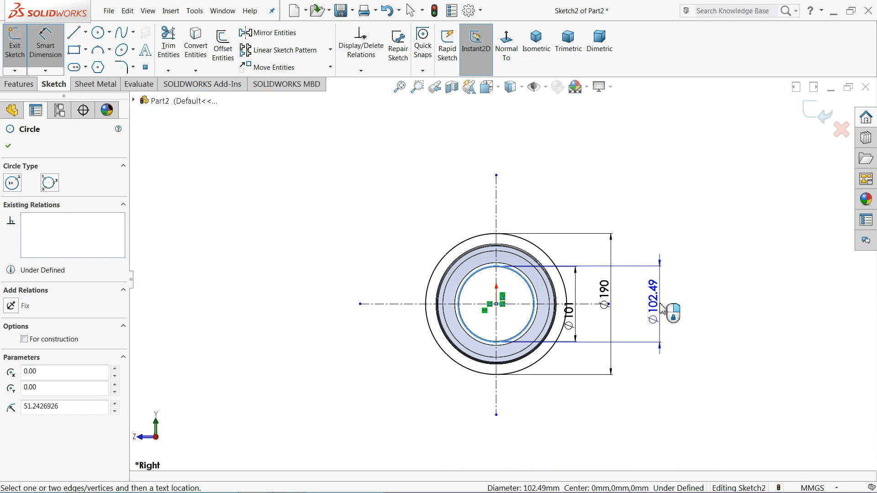
click(663, 309)
text(162)
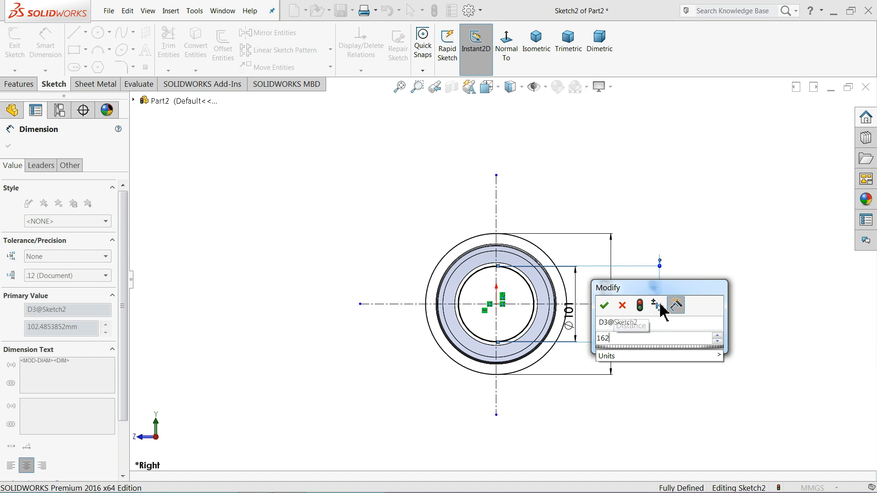
key(Return)
- Reposition the 101 mm and 190 mm diameter dimensions farther out from the ring, placing the 190 mm one beyond the 162 mm dimension
scroll(518, 283, down, 5)
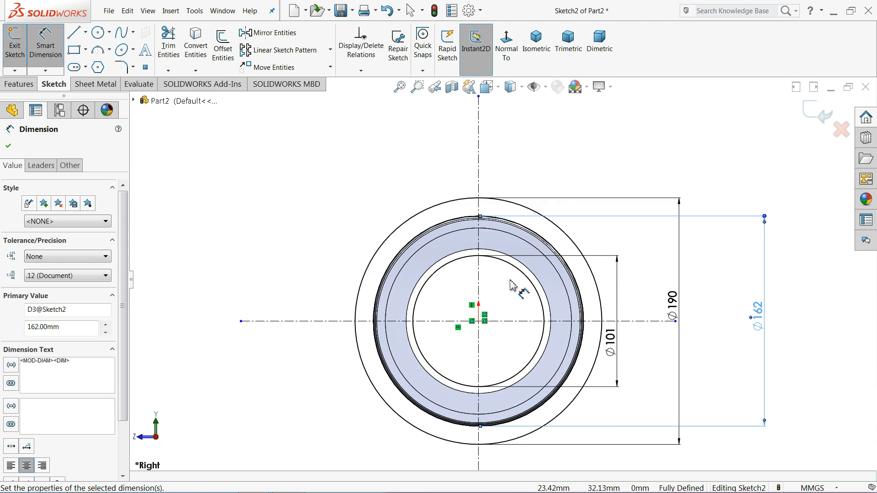
scroll(476, 241, down, 8)
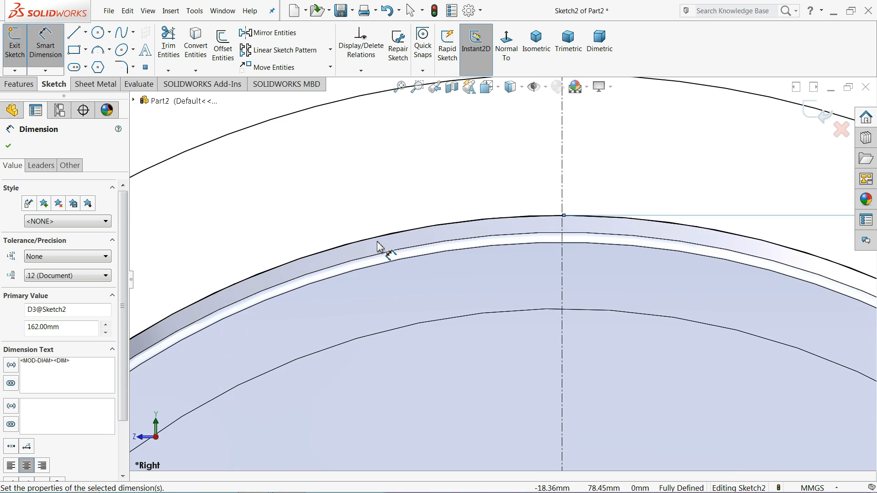
scroll(450, 239, up, 10)
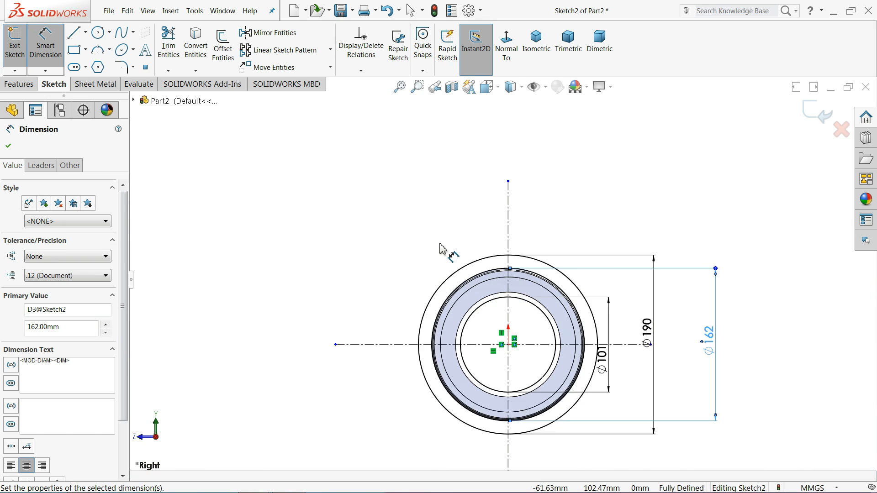
scroll(532, 358, down, 1)
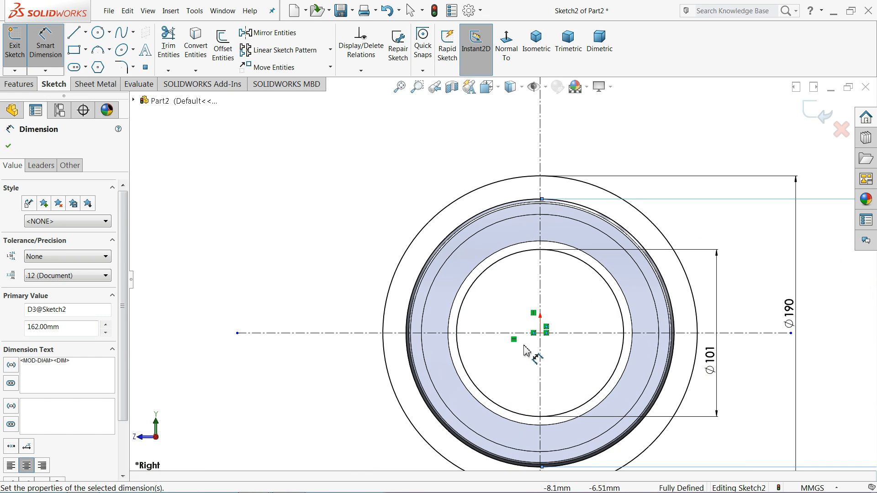
drag(711, 363, 729, 361)
scroll(753, 342, up, 3)
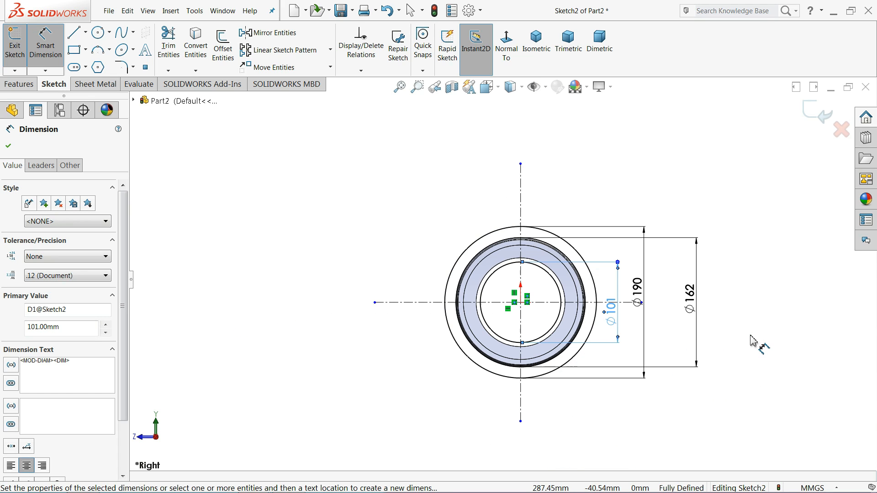
mouse_move(637, 298)
mouse_down()
mouse_move(745, 301)
mouse_move(734, 302)
mouse_up()
- Convert the 190 mm circle to construction geometry
scroll(503, 296, down, 4)
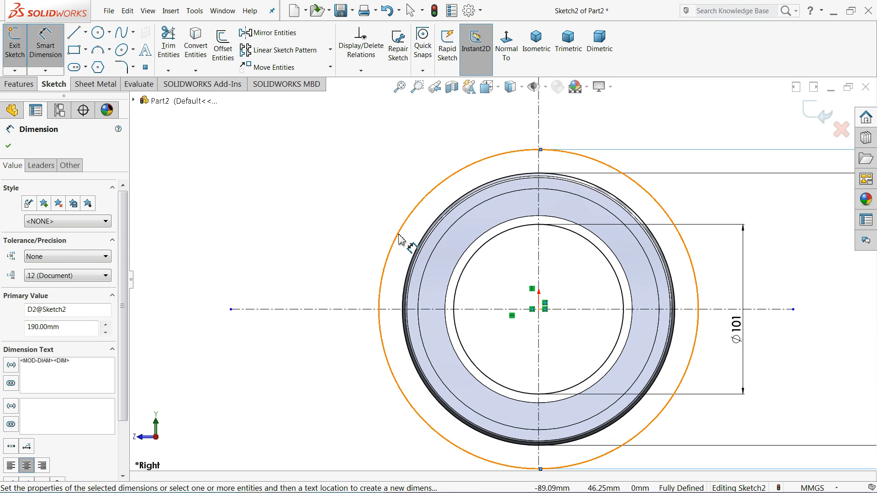
click(45, 43)
click(400, 240)
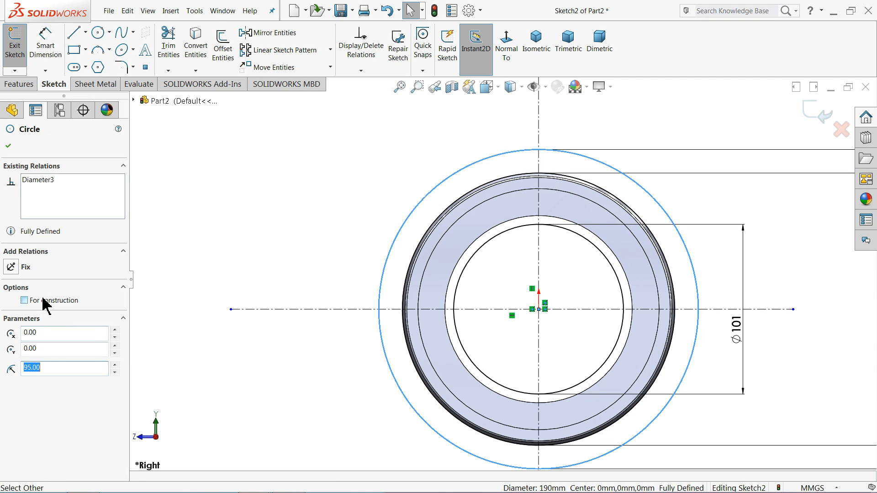
click(24, 300)
click(7, 147)
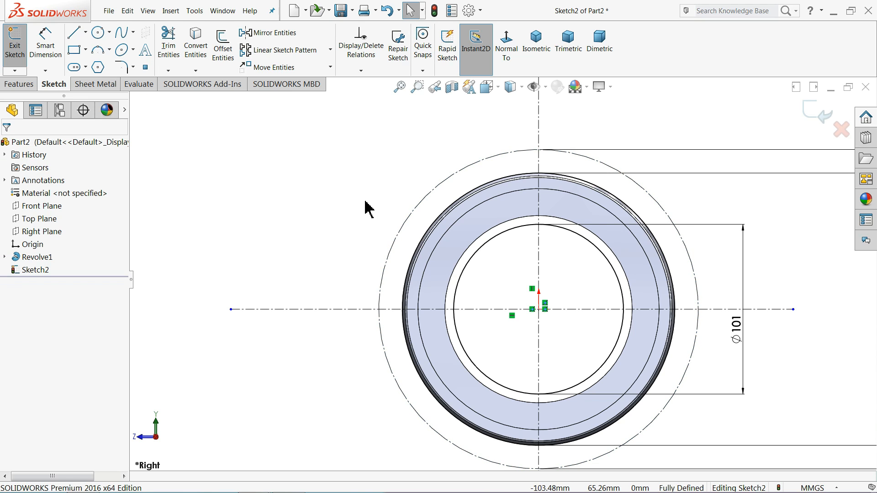
- Sketch a horizontal line about 66 mm long below the circles, crossing the vertical centerline near its lower end
key(f)
click(74, 32)
scroll(303, 211, up, 3)
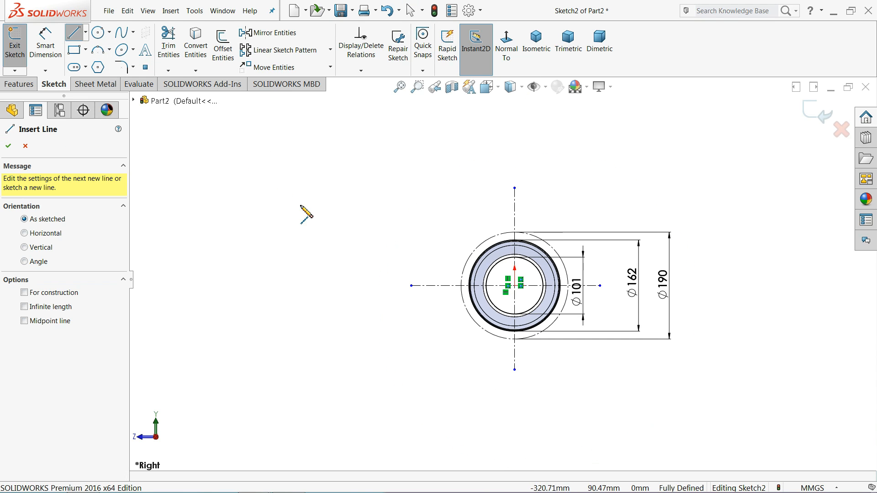
scroll(519, 362, down, 6)
click(447, 301)
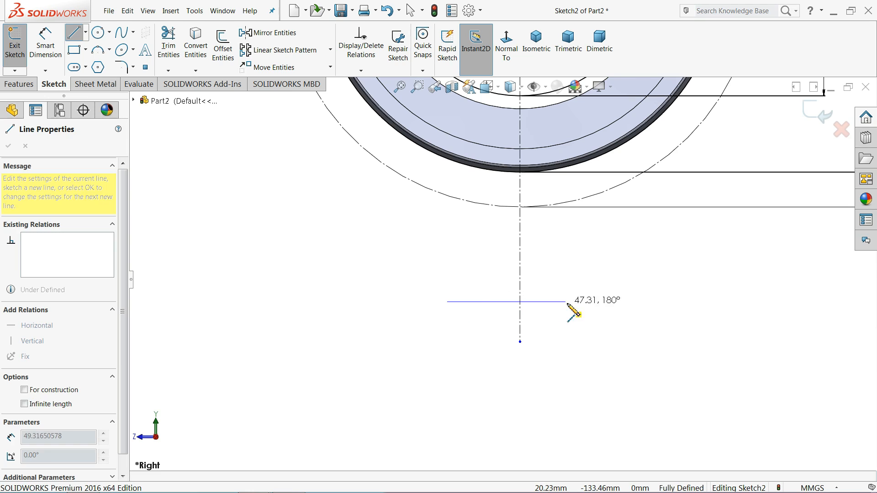
click(613, 301)
right_click(627, 263)
click(654, 270)
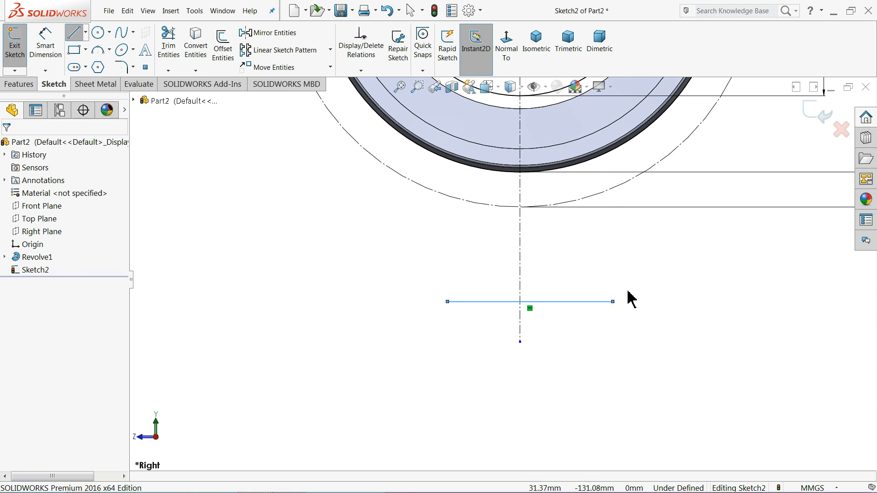
- Make the horizontal line's midpoint coincident with the lower endpoint of the vertical centerline
click(529, 302)
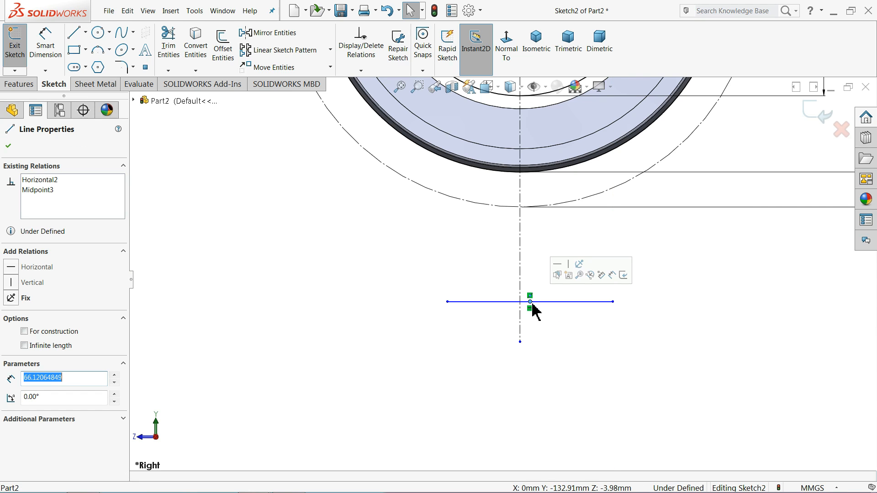
ctrl+click(520, 342)
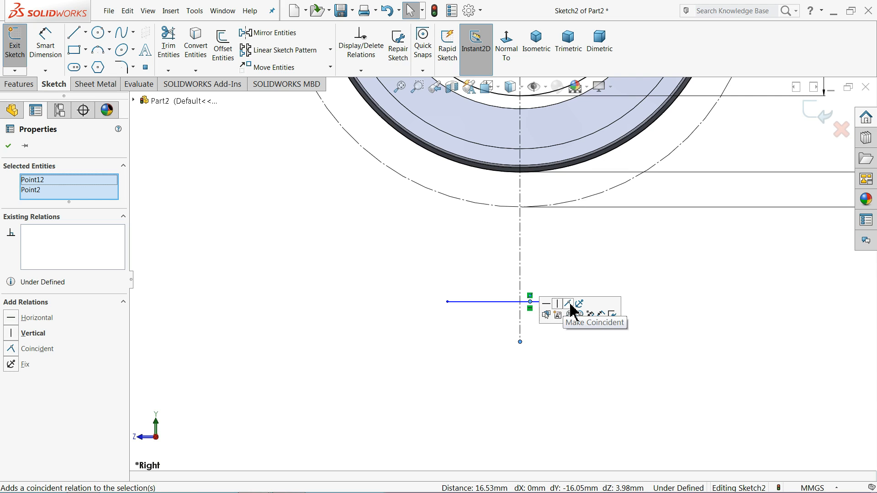
click(569, 305)
click(570, 263)
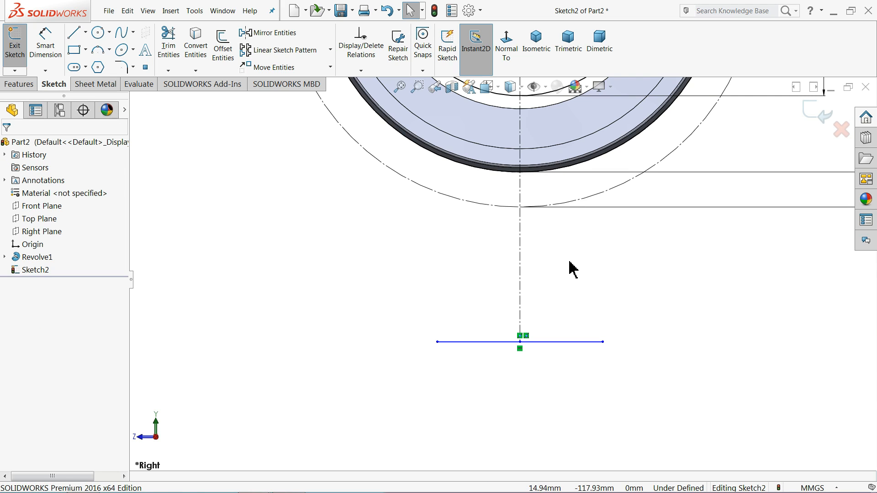
- Dimension the horizontal line's length as 60 mm
click(45, 45)
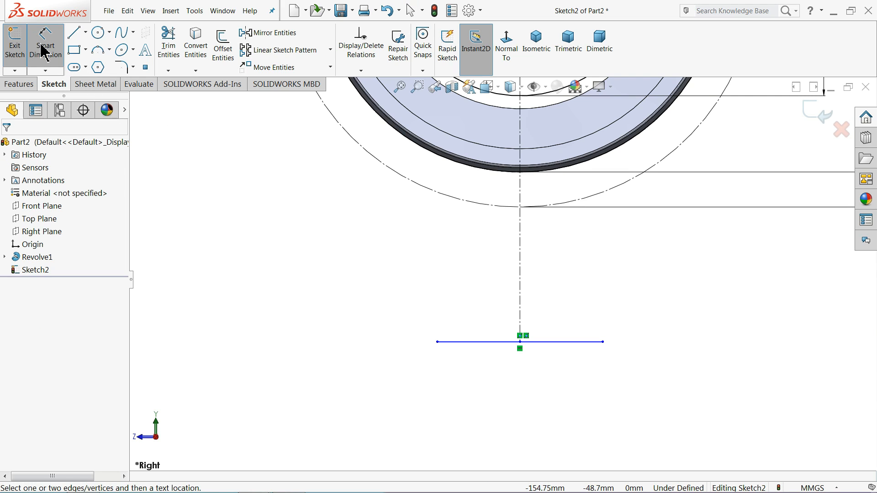
click(507, 345)
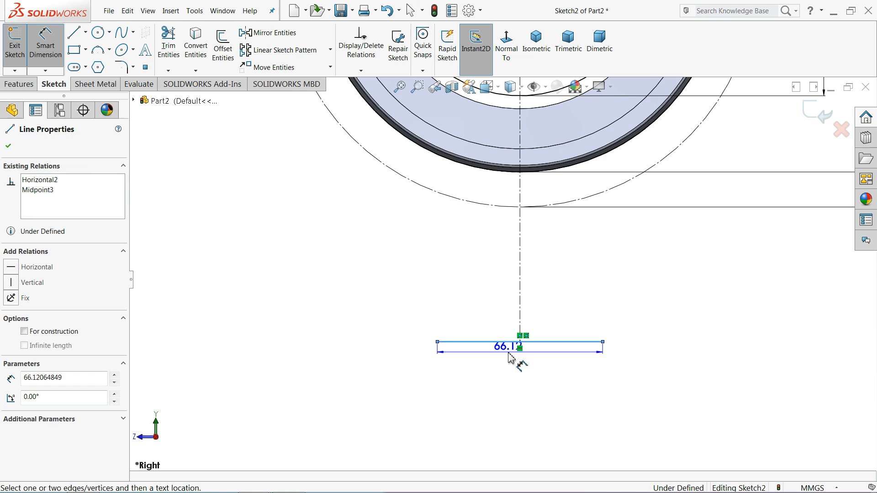
click(515, 379)
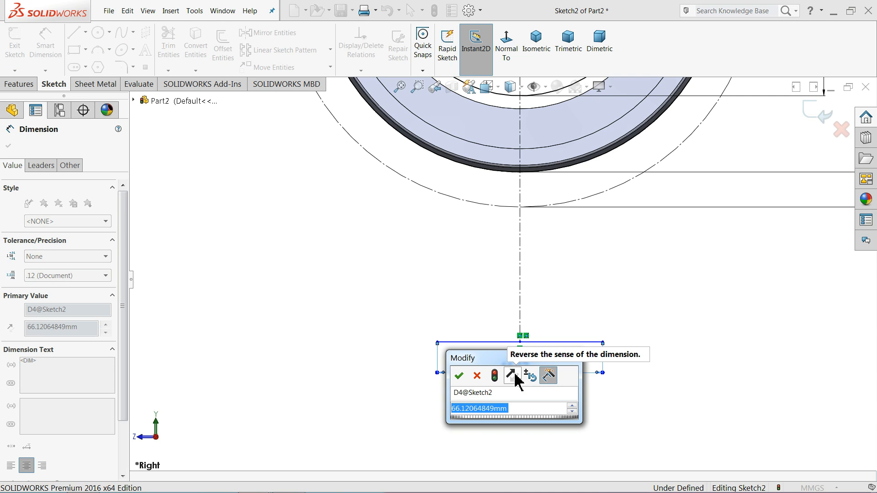
text(60)
key(Return)
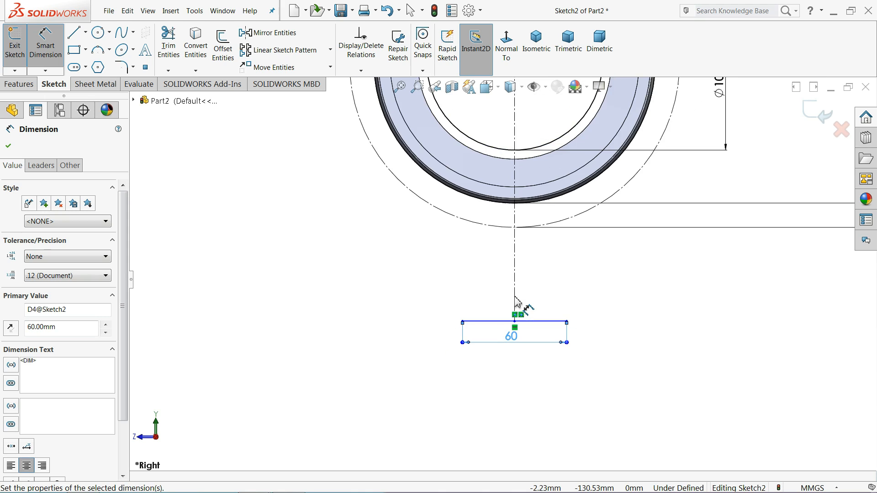
- Dimension the vertical distance from the 60 mm line to the circles' center as 110 mm
scroll(519, 302, up, 2)
click(534, 314)
scroll(504, 272, up, 1)
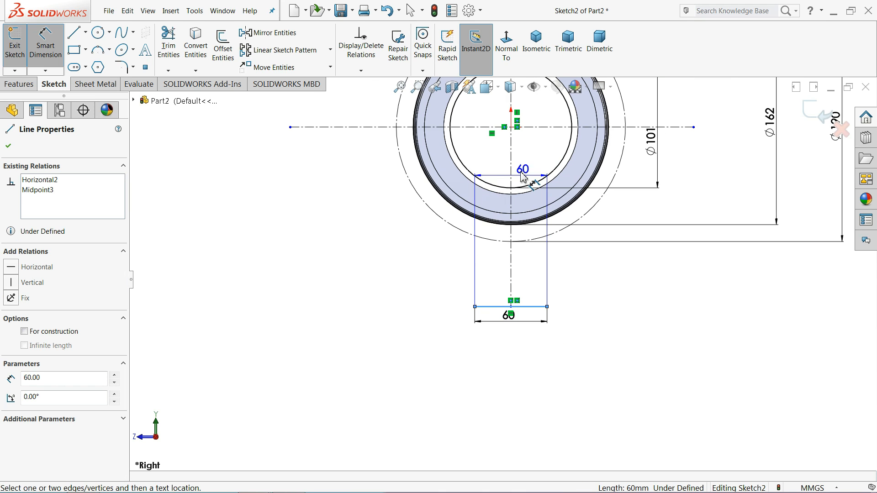
click(510, 128)
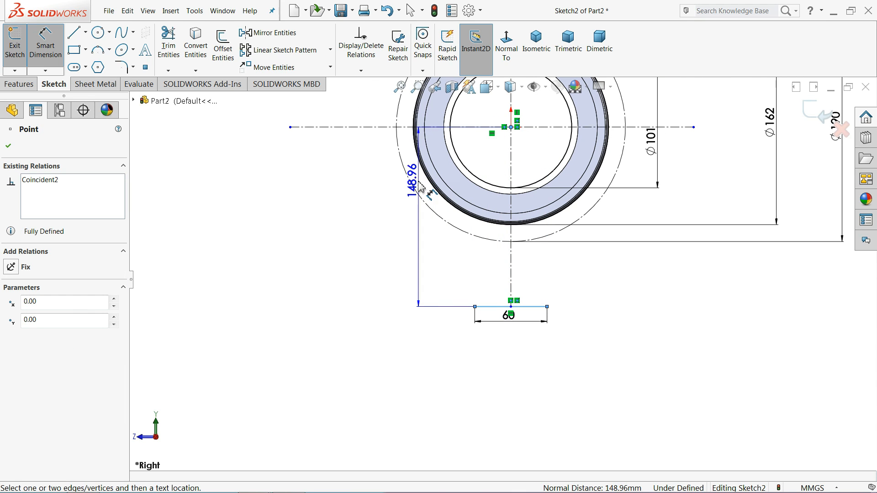
click(343, 191)
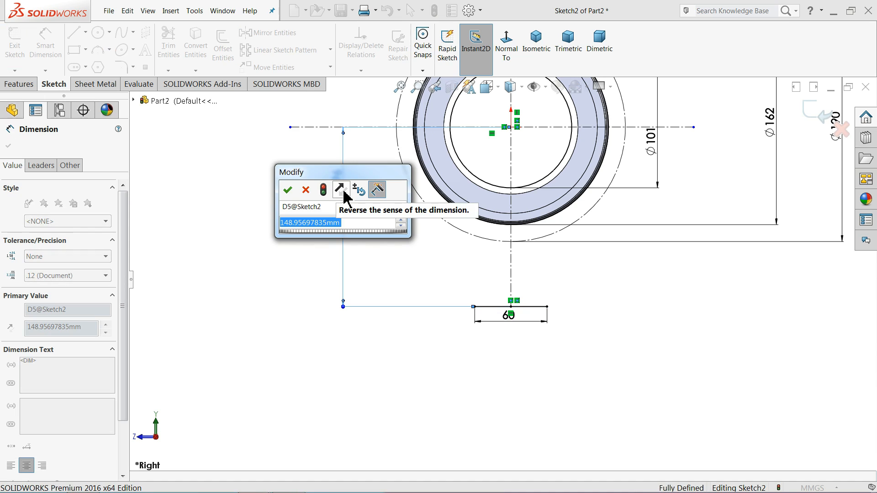
text(110)
click(288, 190)
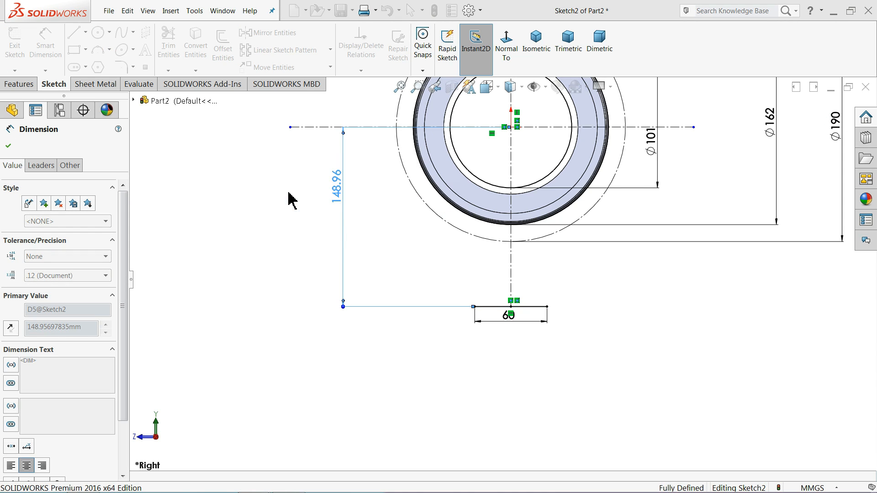
scroll(526, 177, up, 2)
scroll(528, 199, down, 3)
scroll(534, 219, down, 1)
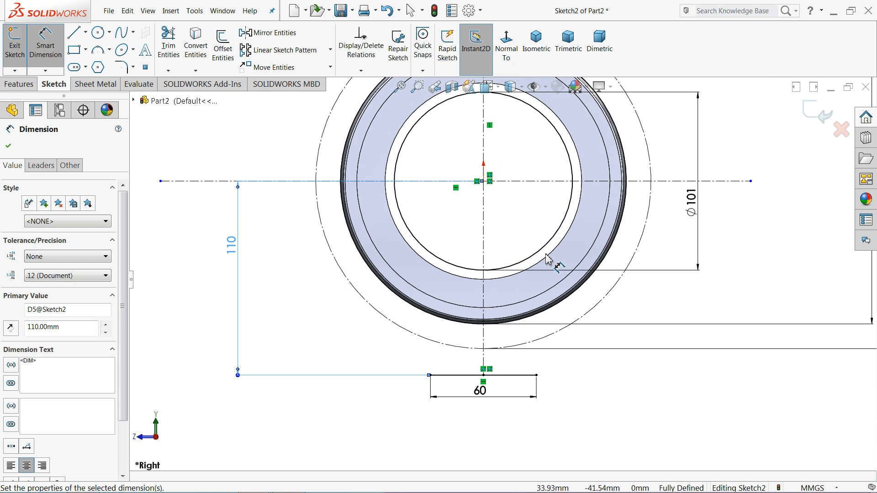
scroll(545, 317, down, 1)
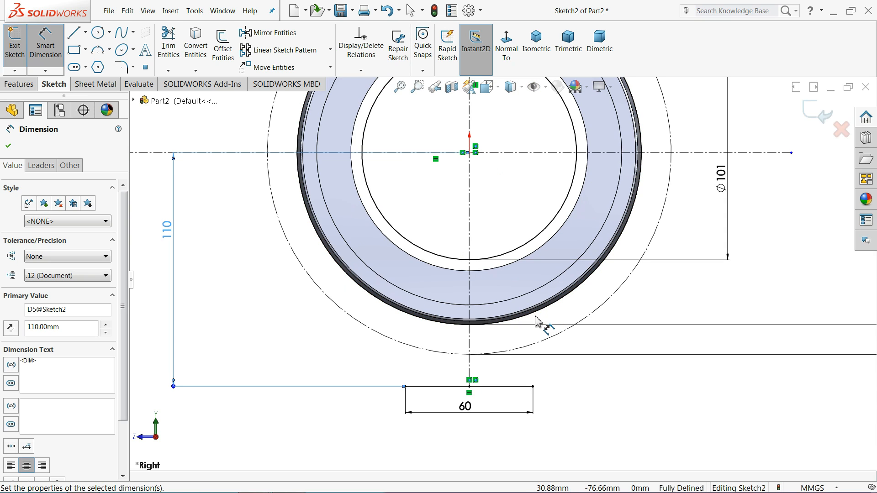
click(8, 146)
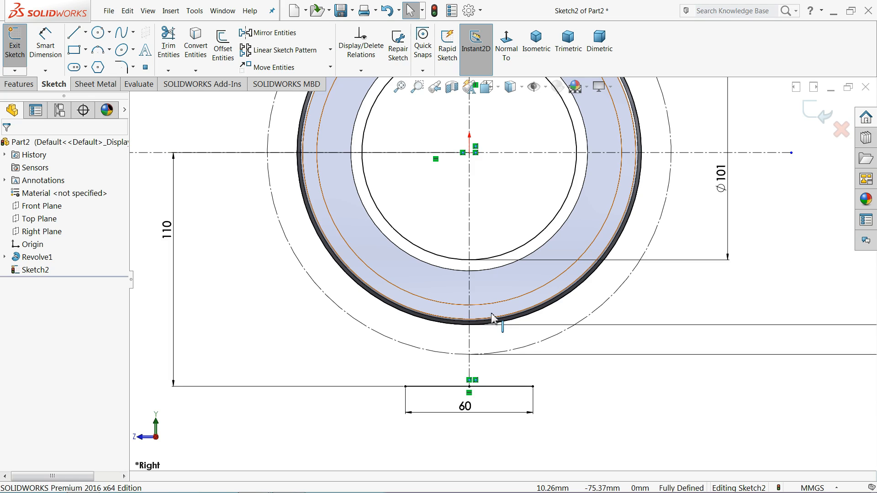
- Try the Wireframe and Hidden Lines Visible display styles on the ring, returning to Shaded With Edges
scroll(511, 331, down, 1)
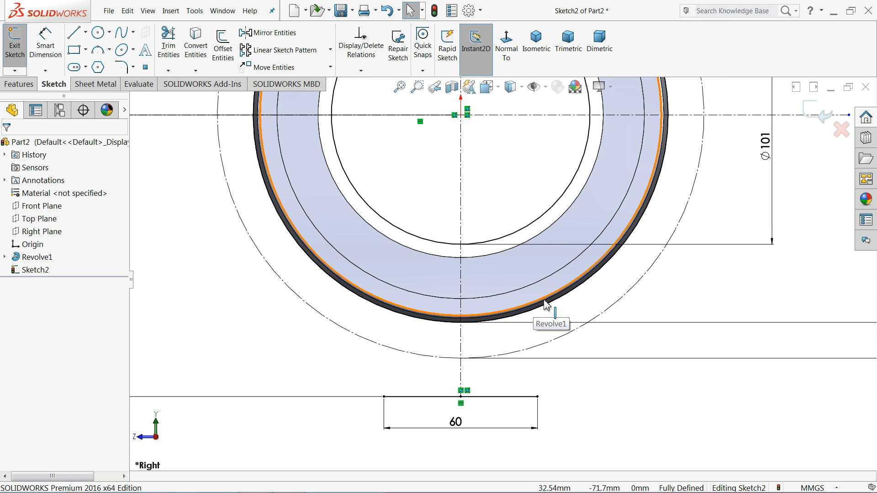
click(522, 87)
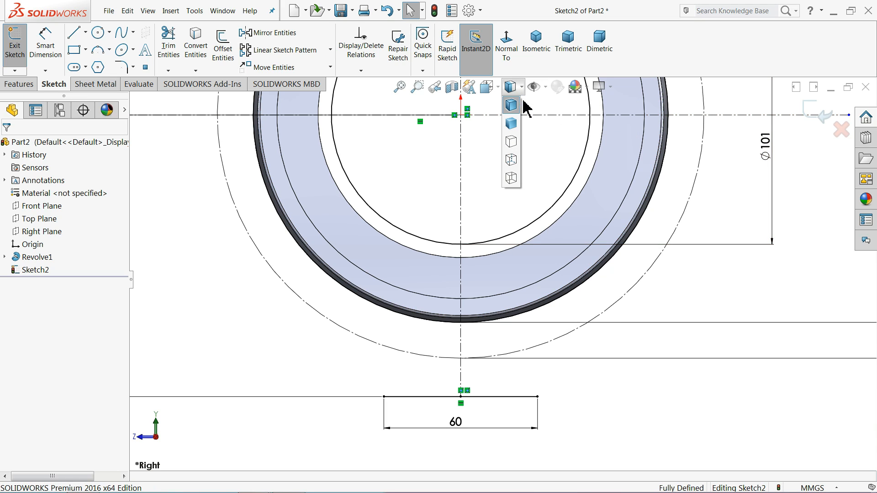
click(511, 178)
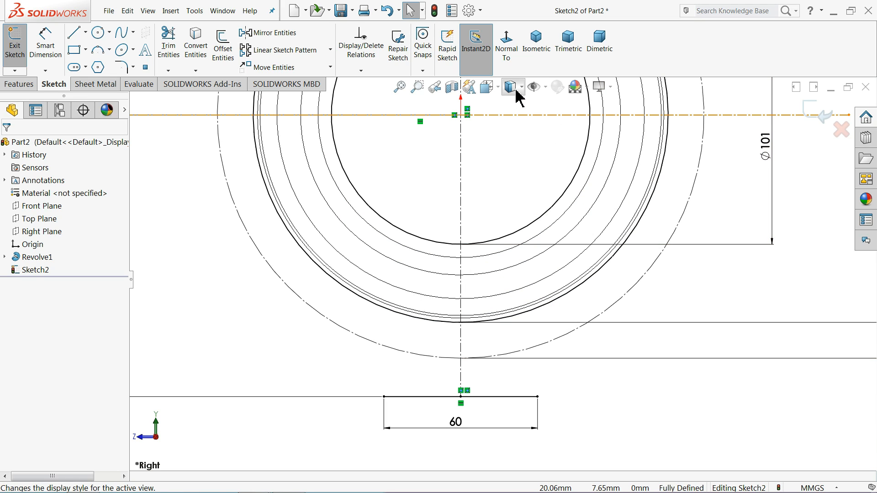
click(516, 89)
click(516, 167)
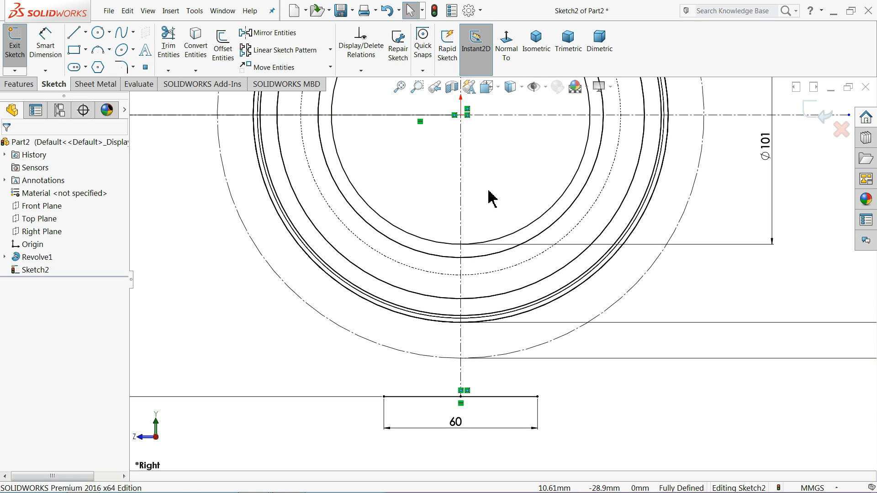
scroll(491, 201, up, 2)
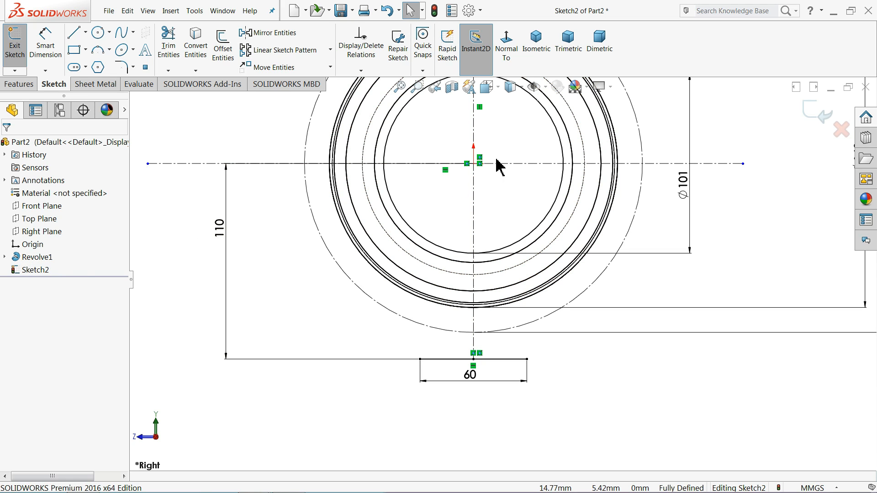
click(521, 89)
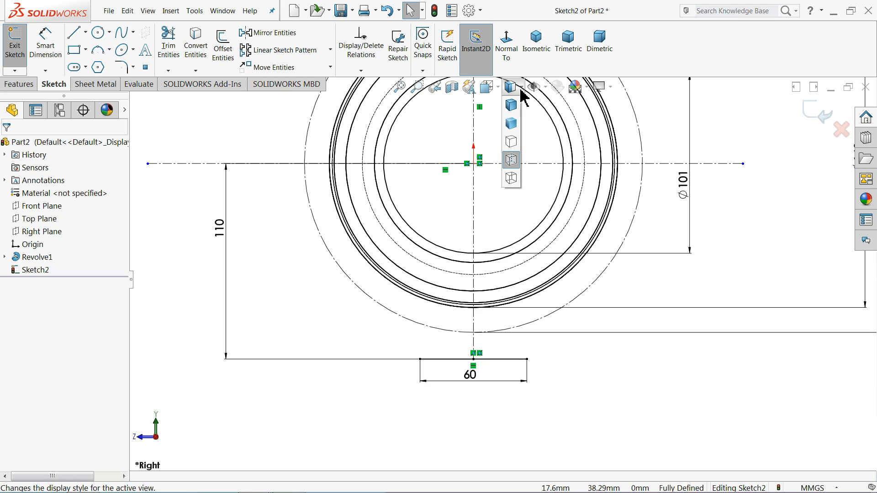
click(507, 114)
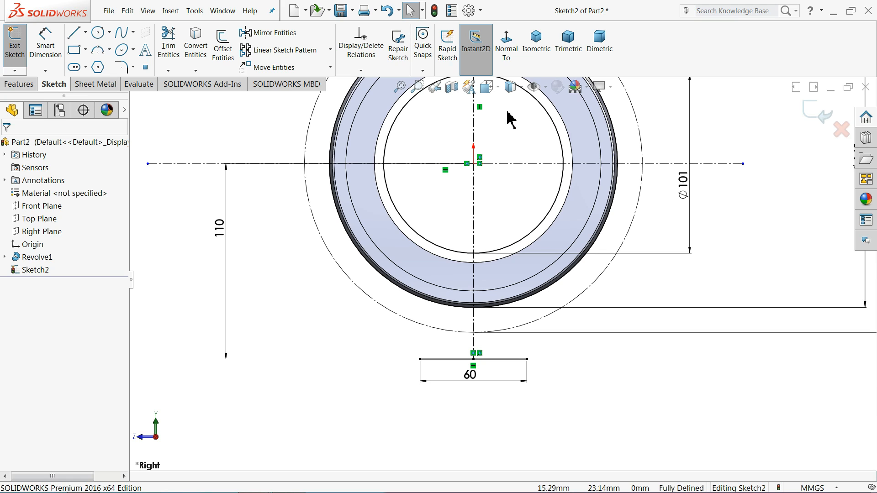
- Hide the revolved ring body so that only the sketch geometry is displayed
right_click(18, 258)
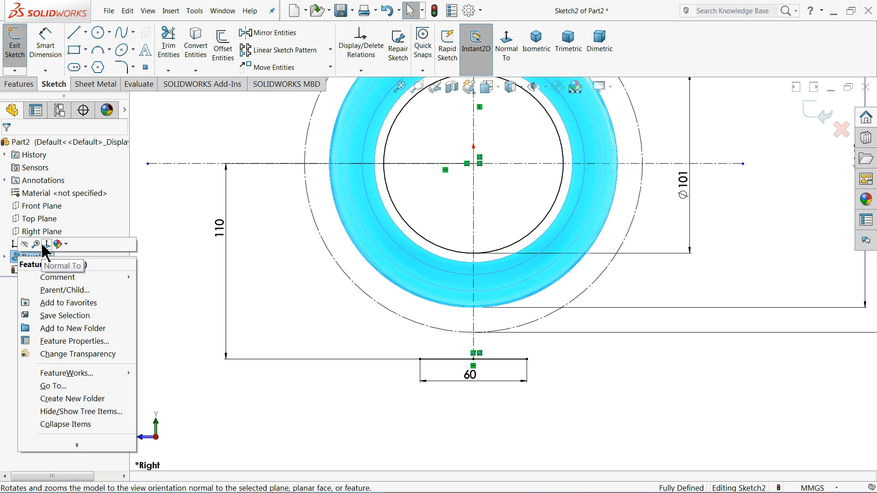
click(24, 244)
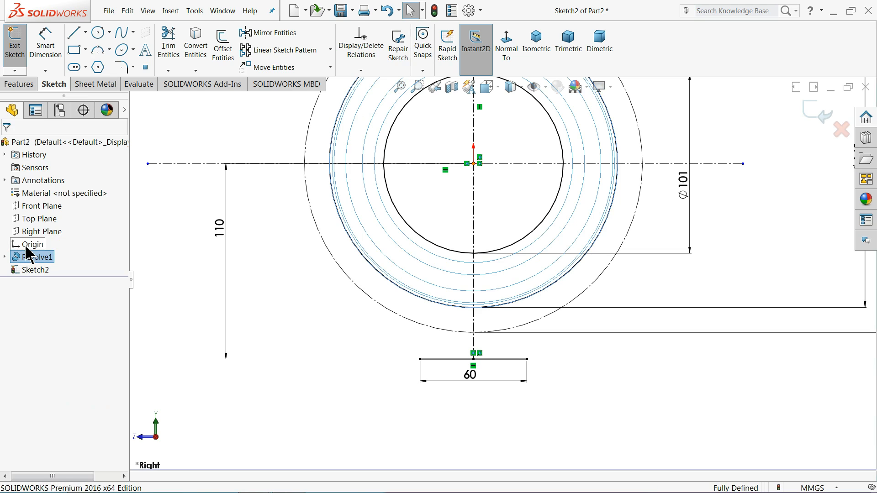
key(f)
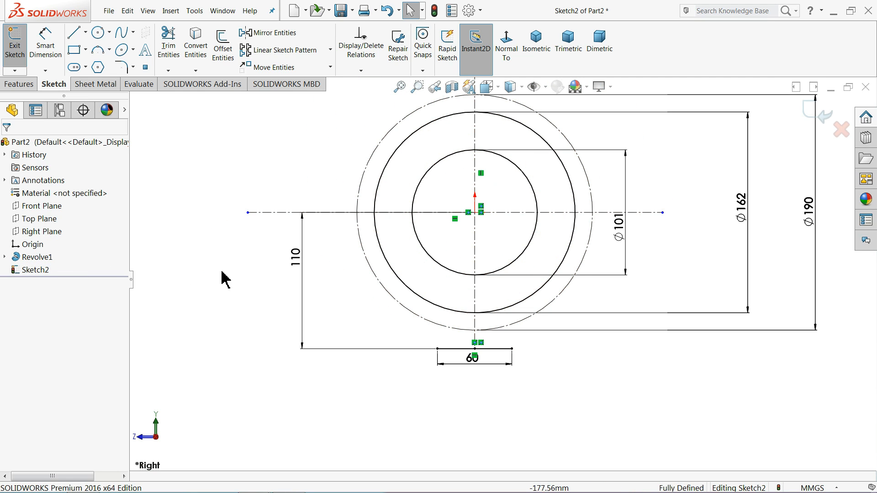
scroll(539, 294, down, 2)
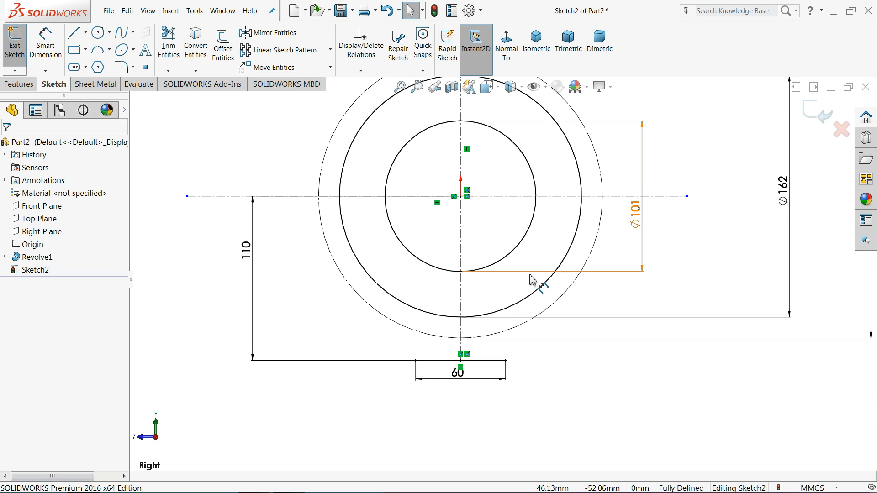
scroll(448, 347, down, 2)
scroll(447, 347, down, 2)
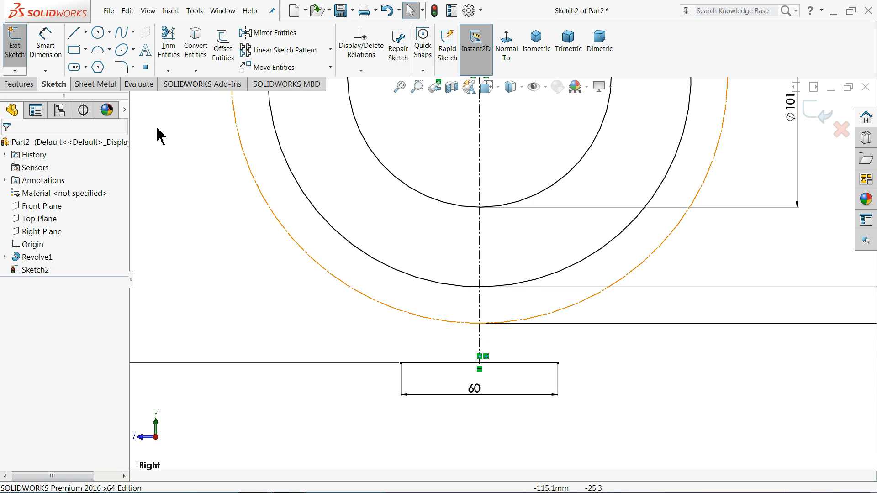
scroll(324, 213, up, 3)
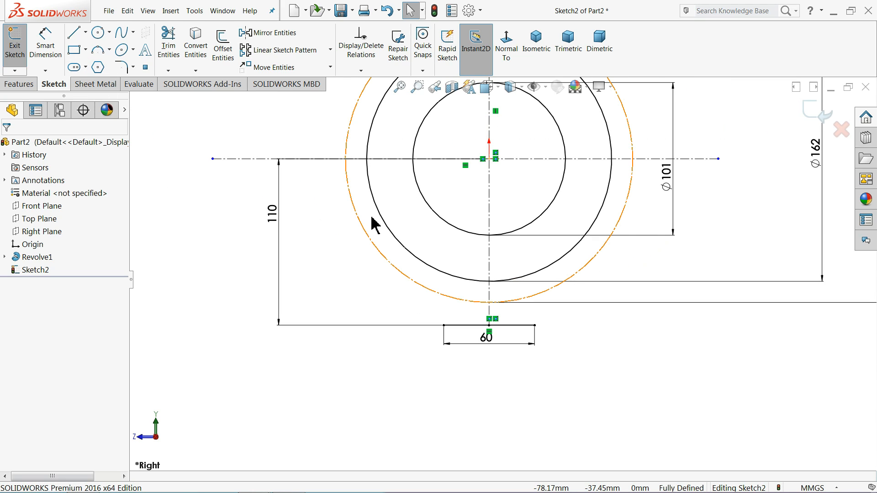
click(86, 68)
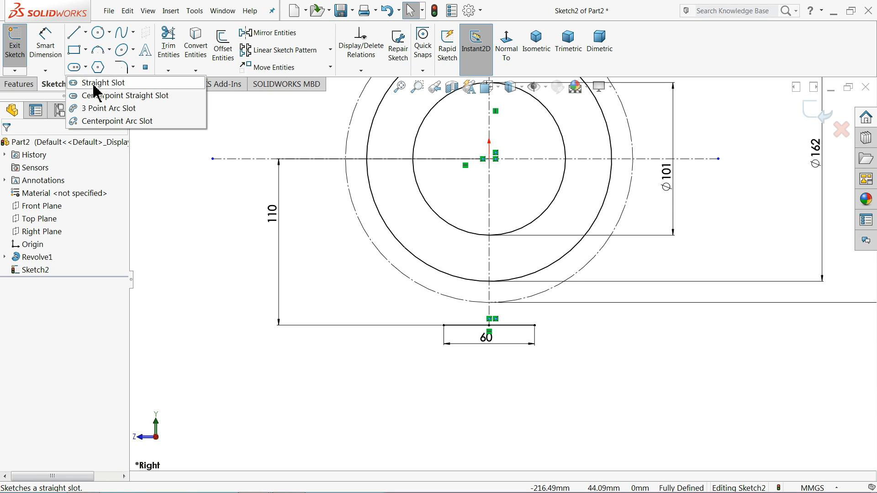
click(104, 82)
scroll(446, 274, down, 6)
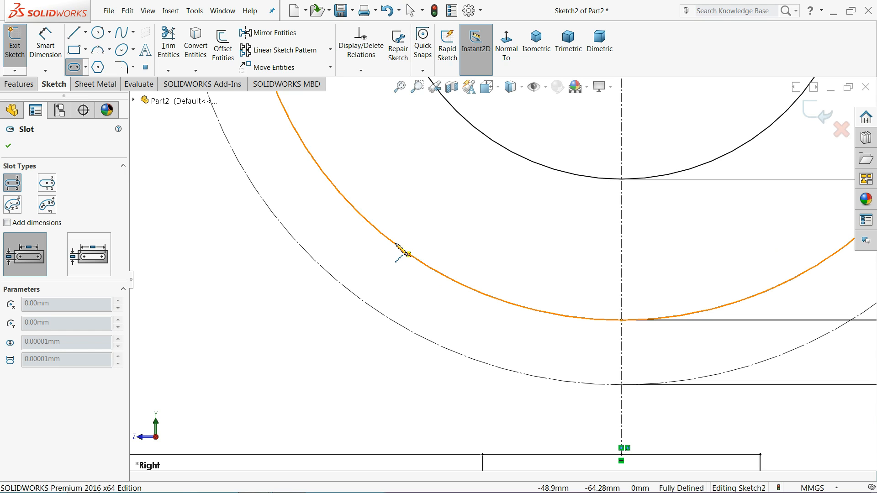
scroll(402, 251, up, 5)
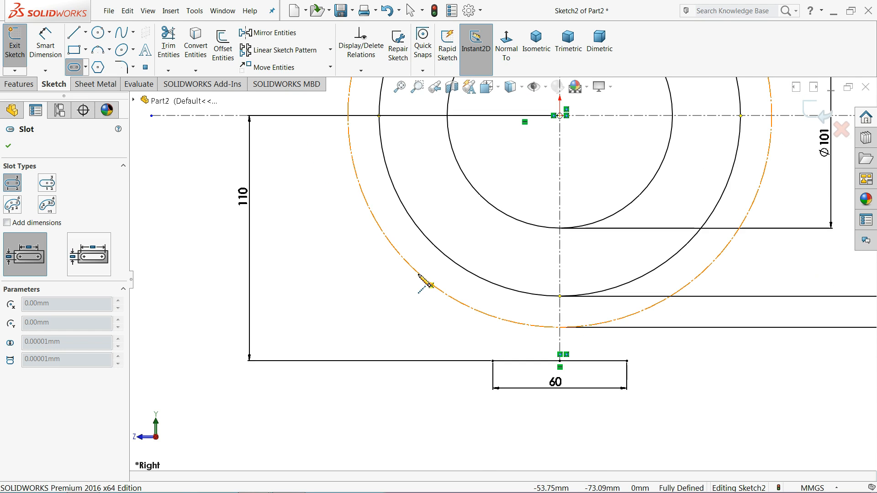
scroll(423, 286, down, 2)
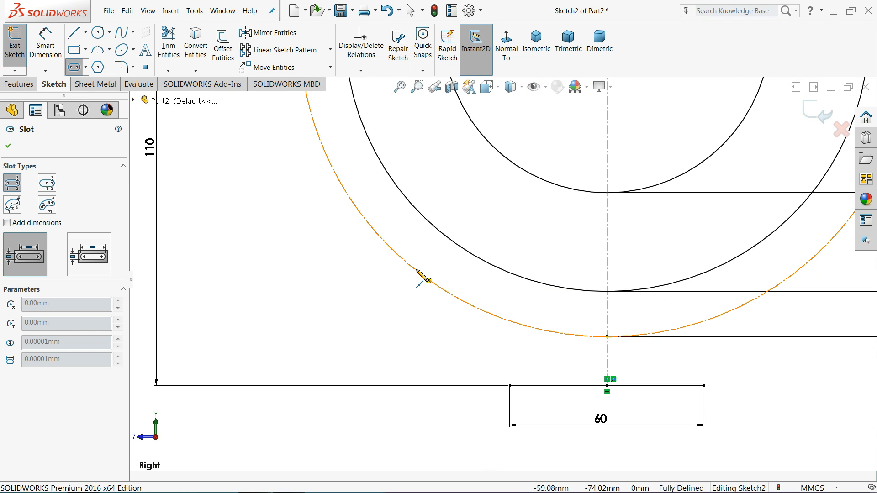
scroll(421, 280, down, 3)
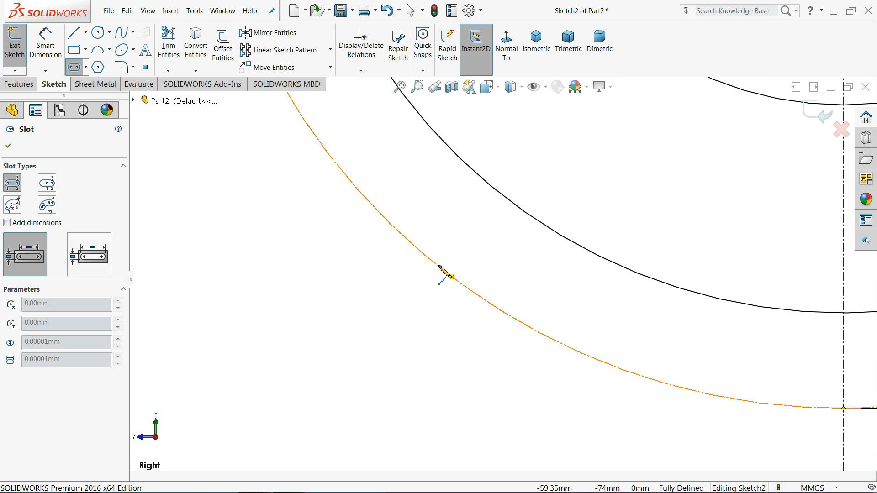
click(438, 265)
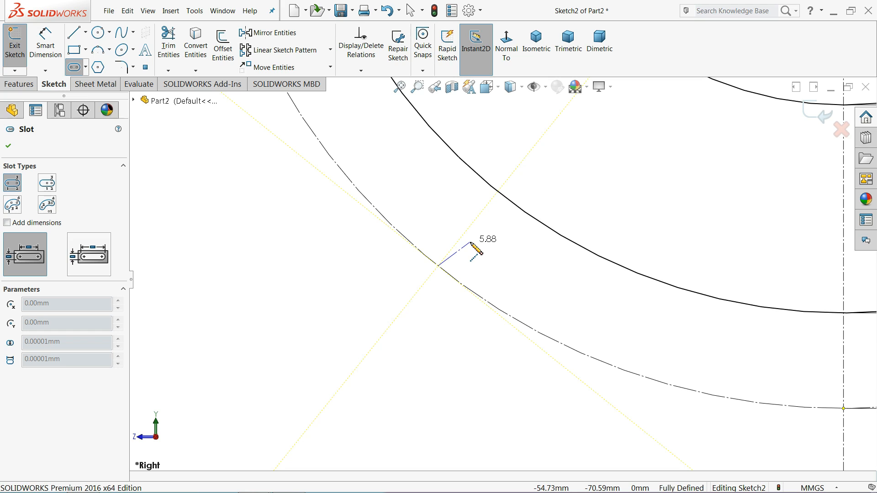
right_click(471, 242)
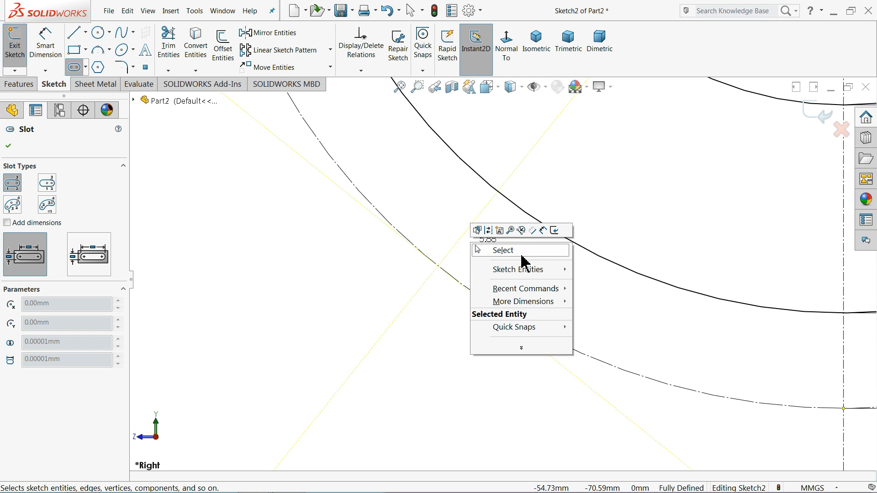
click(505, 251)
click(86, 33)
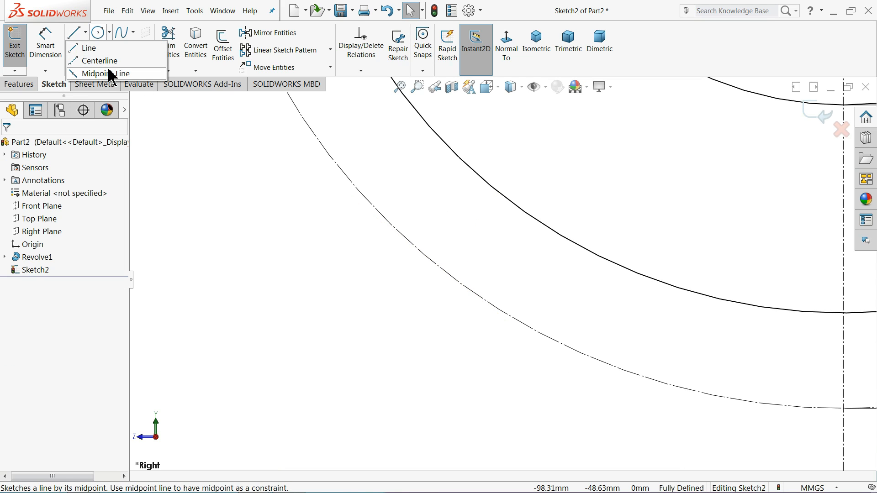
click(109, 59)
scroll(366, 137, up, 3)
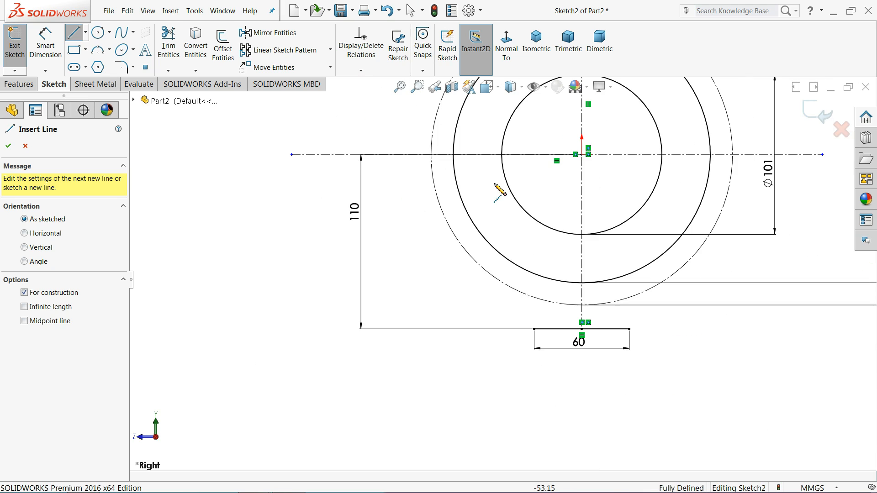
click(581, 154)
right_click(441, 405)
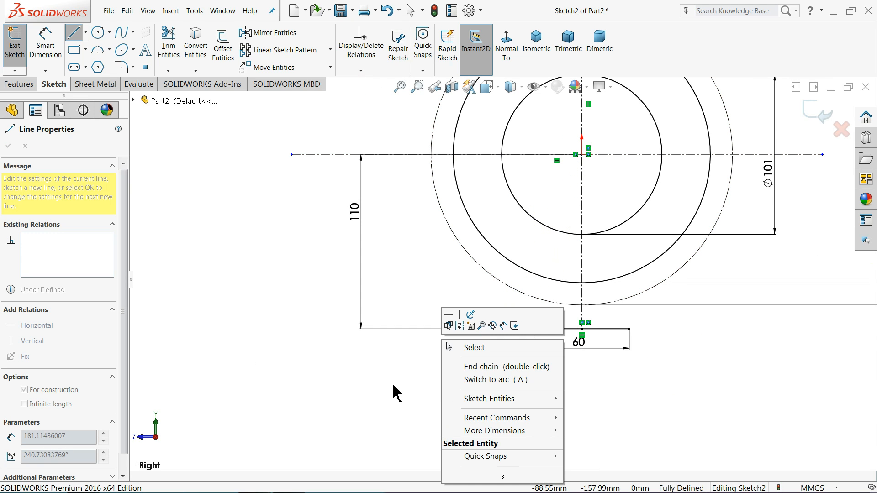
right_click(299, 272)
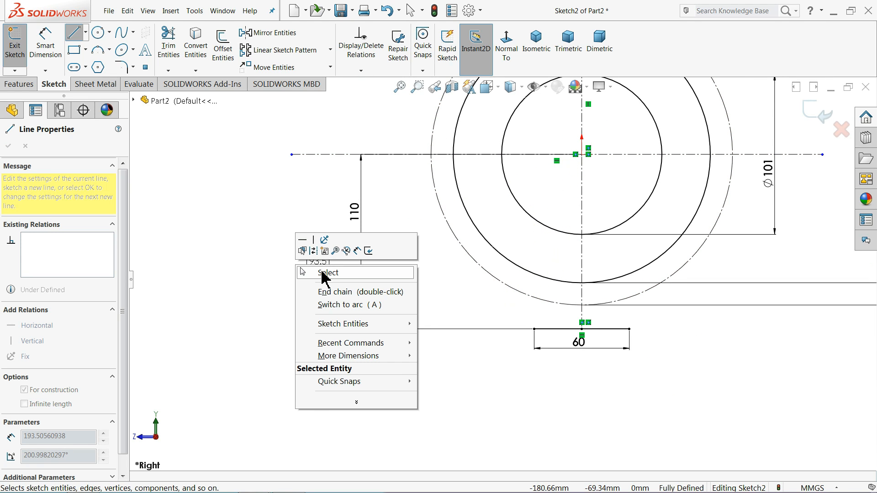
click(323, 273)
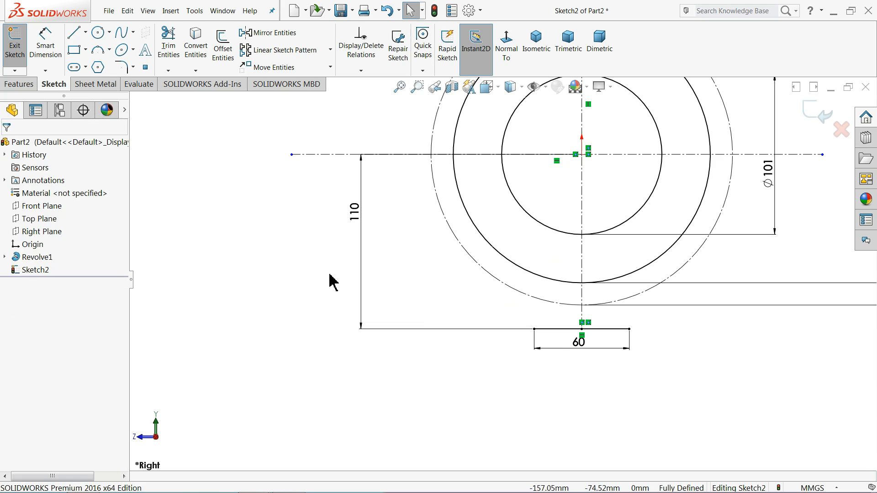
- Draw a slanted centerline from the circles' center down past the 190 mm construction circle, ending below the left end of the 60 mm line
click(85, 32)
click(96, 61)
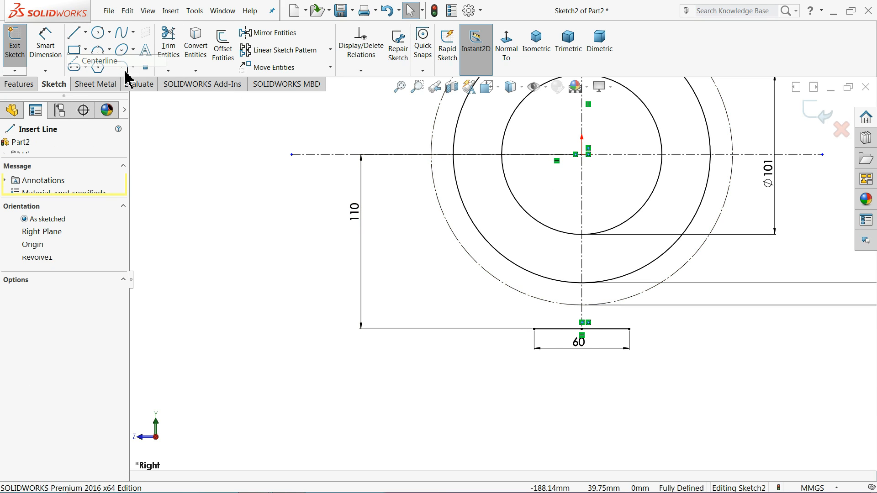
click(582, 155)
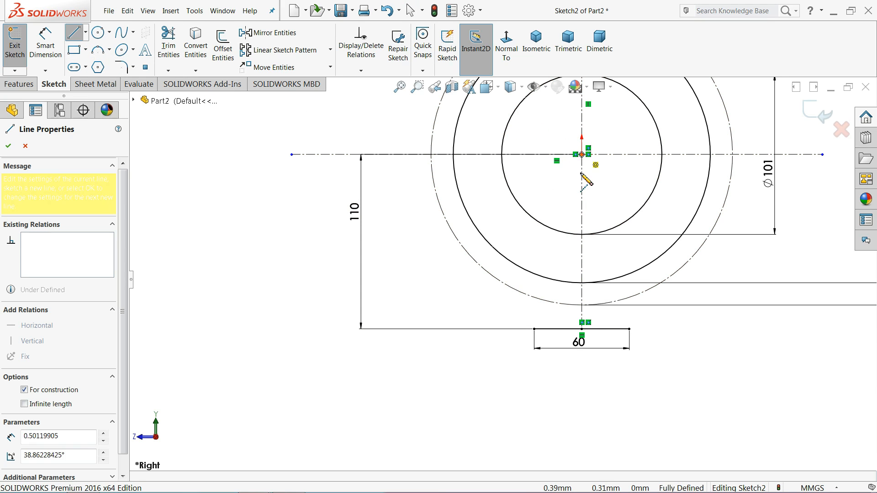
click(513, 366)
right_click(531, 377)
click(544, 344)
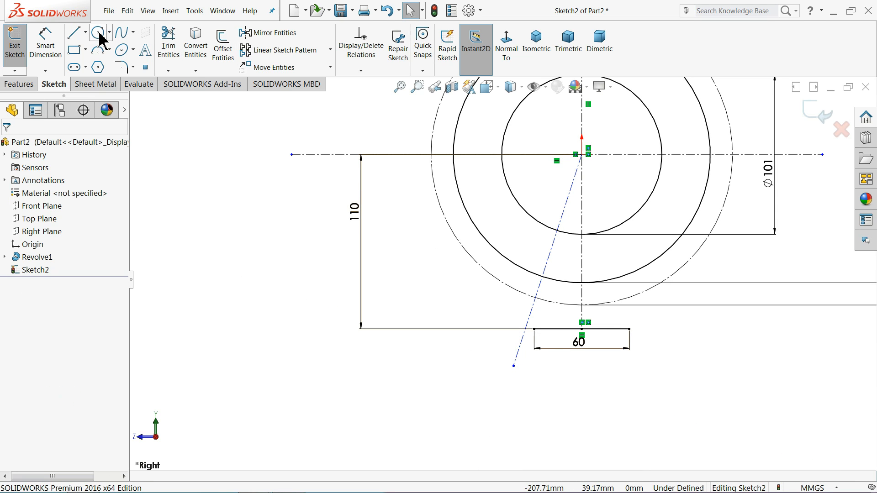
- Dimension the angle between the slanted centerline and the vertical centerline as 22.5°
click(39, 52)
scroll(525, 201, down, 2)
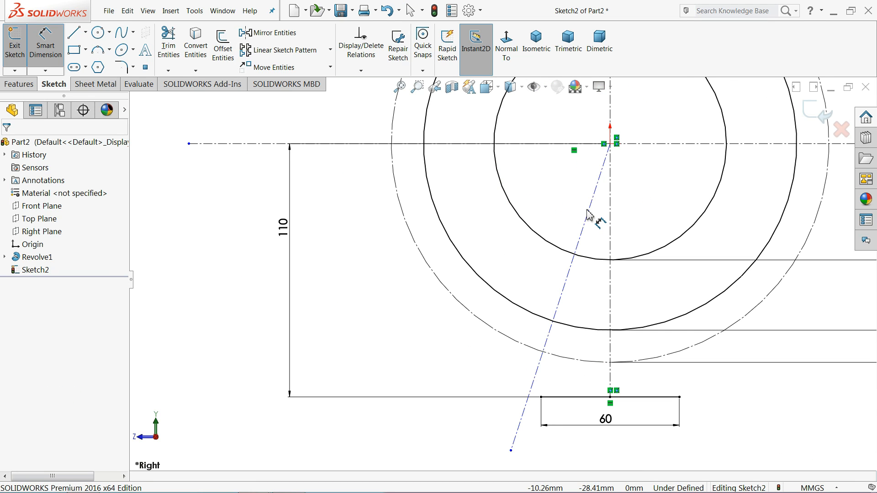
click(588, 217)
click(611, 226)
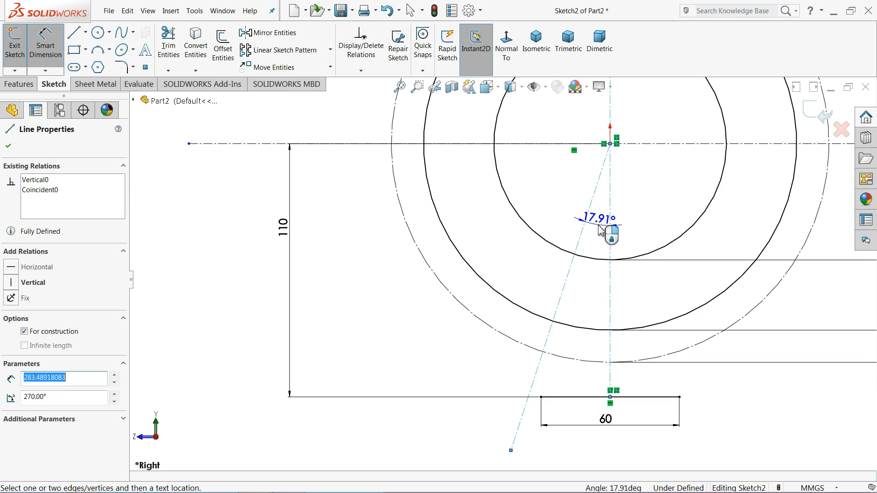
click(601, 230)
text(22.5)
key(Return)
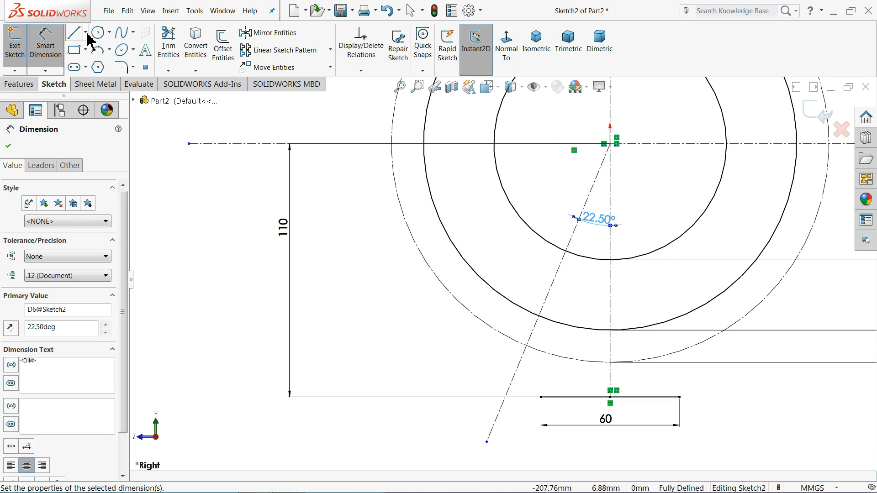
- Sketch a straight slot along the slanted centerline from its intersection with the 190 mm construction circle, about 9.5 mm between centers and 25.5 mm wide
click(86, 67)
click(89, 82)
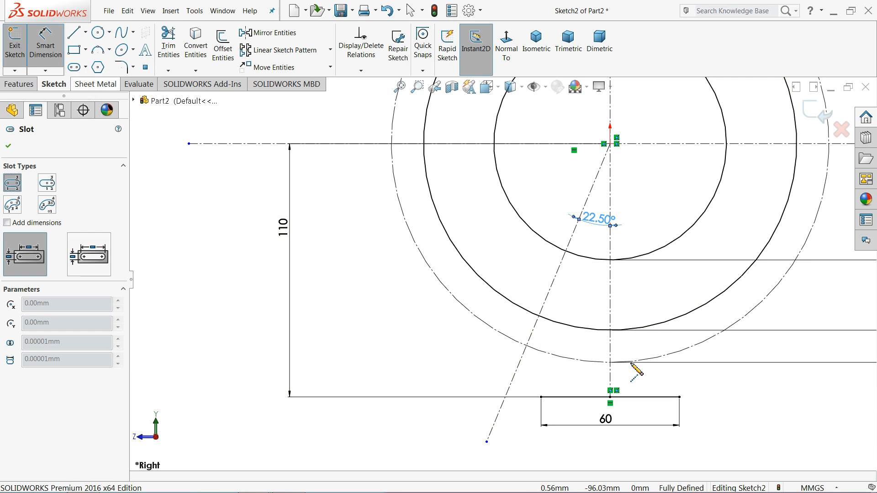
scroll(612, 379, down, 4)
scroll(453, 322, down, 2)
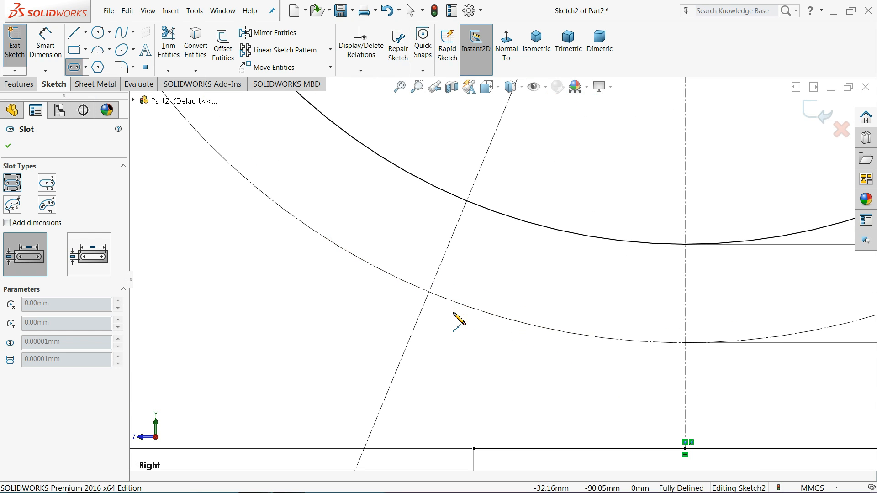
click(429, 293)
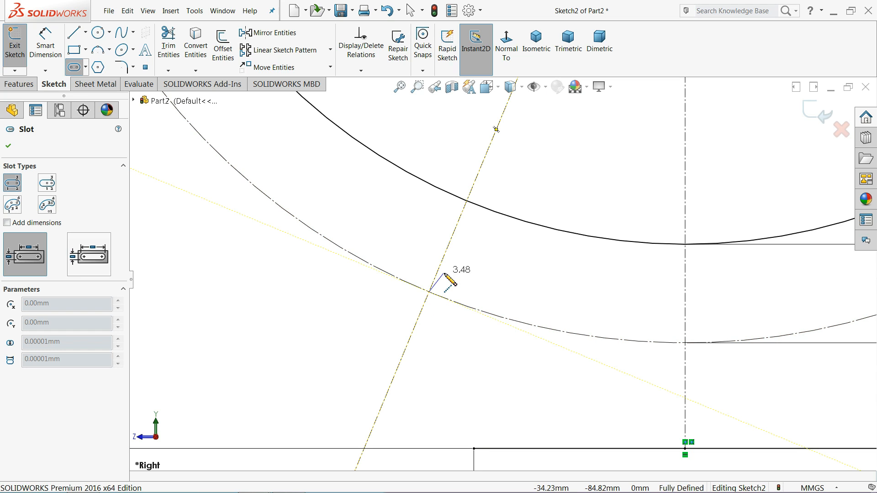
click(456, 233)
scroll(438, 147, up, 3)
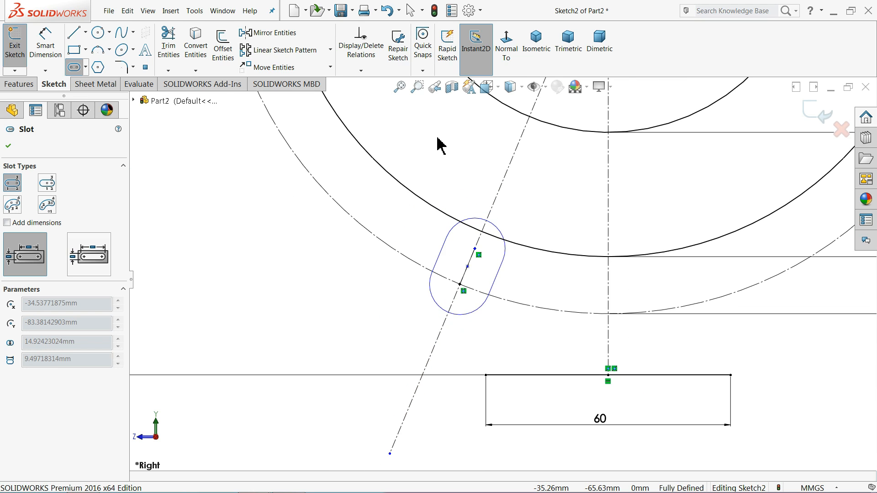
click(458, 165)
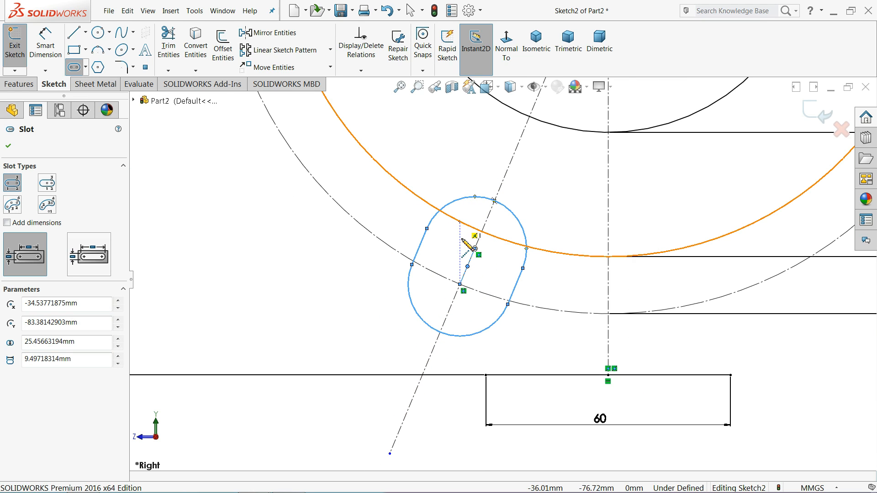
right_click(276, 259)
click(290, 252)
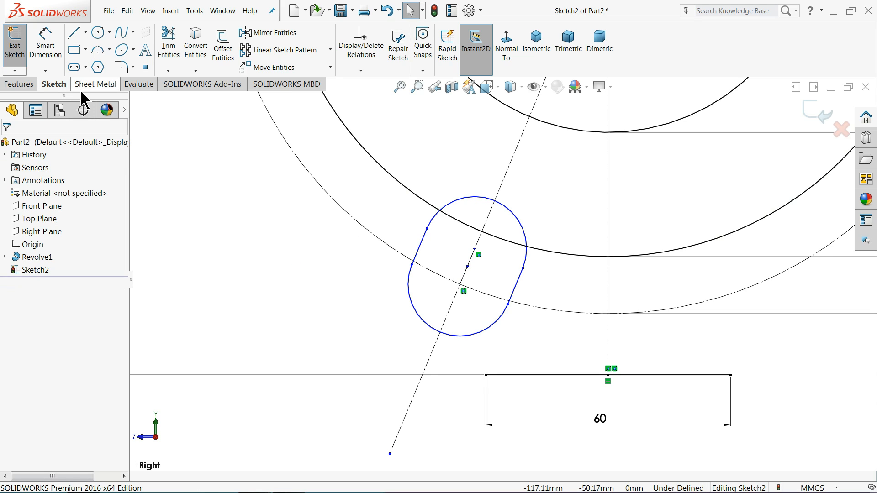
- Add a driven horizontal dimension between the slot's lower center point and the vertical centerline
click(50, 51)
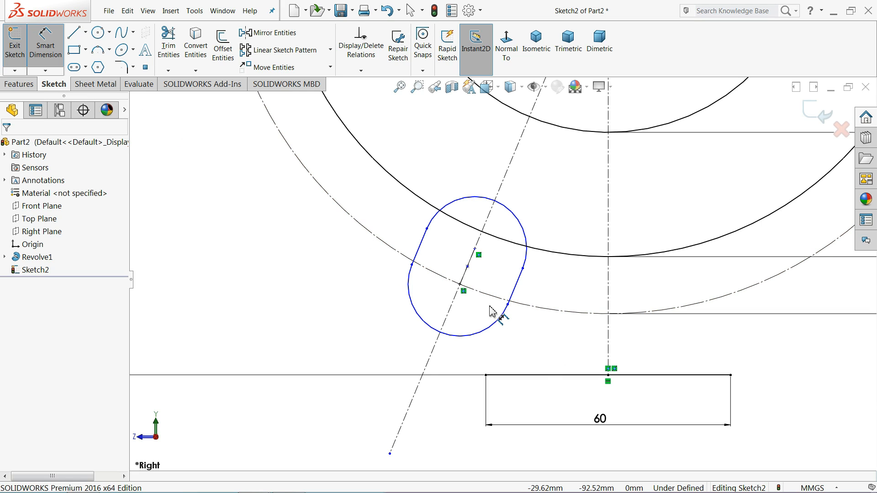
click(463, 289)
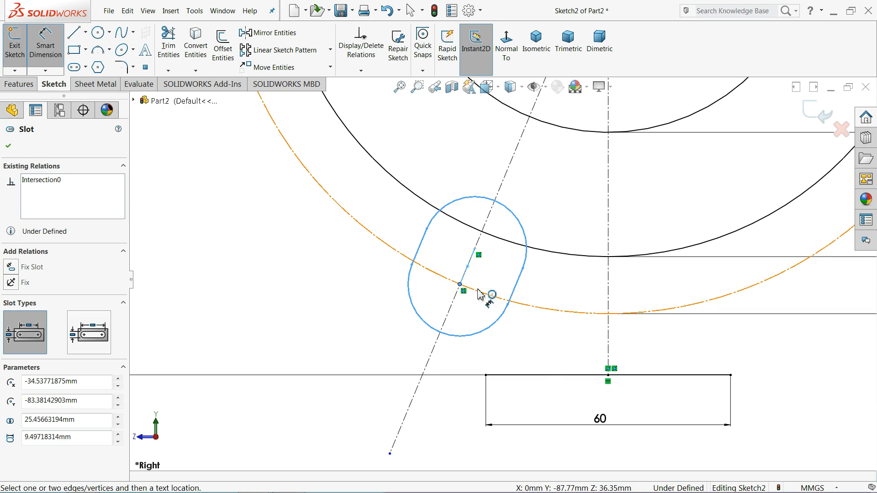
click(609, 302)
click(531, 354)
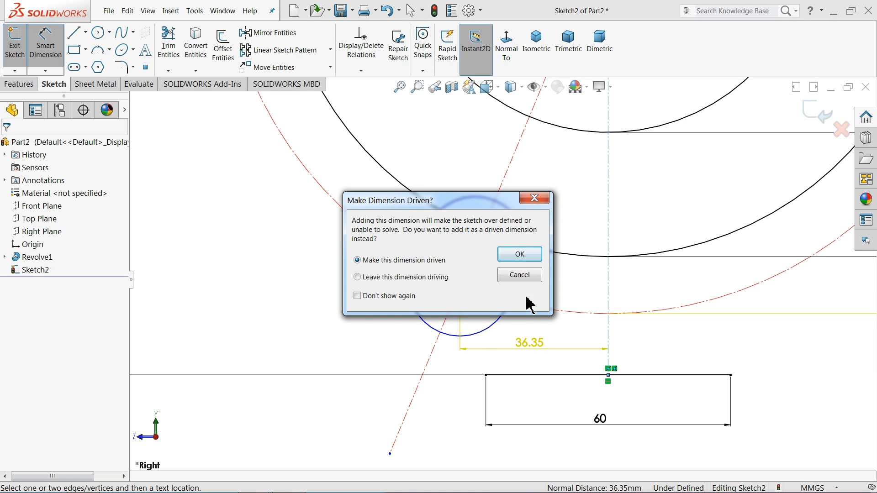
click(520, 255)
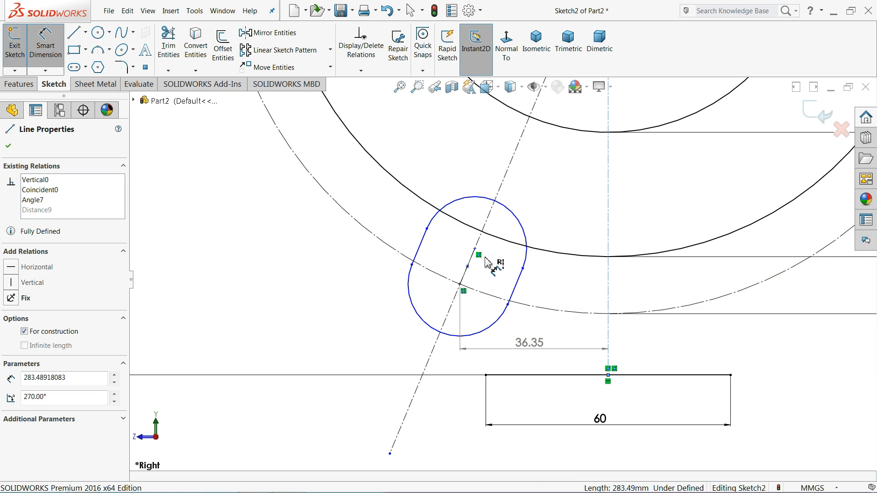
- Dimension the radius of the slot's upper end arc as 21.5 mm
click(521, 225)
click(538, 206)
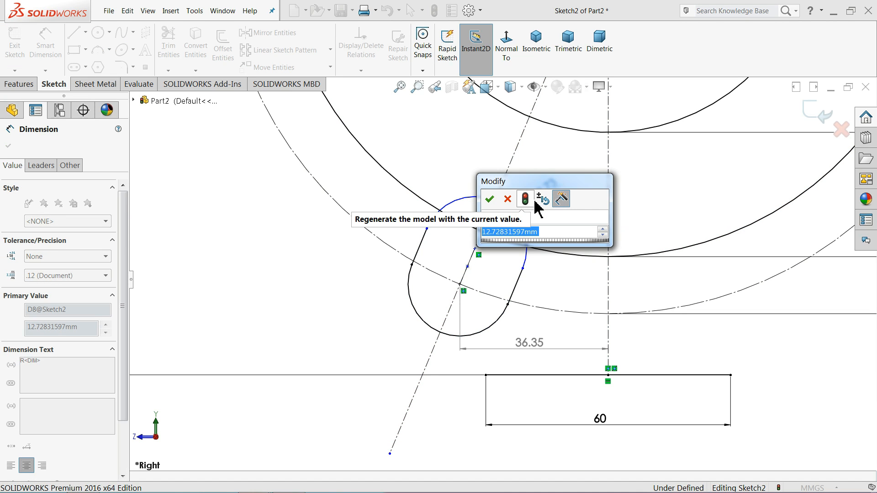
text(21.5)
key(Return)
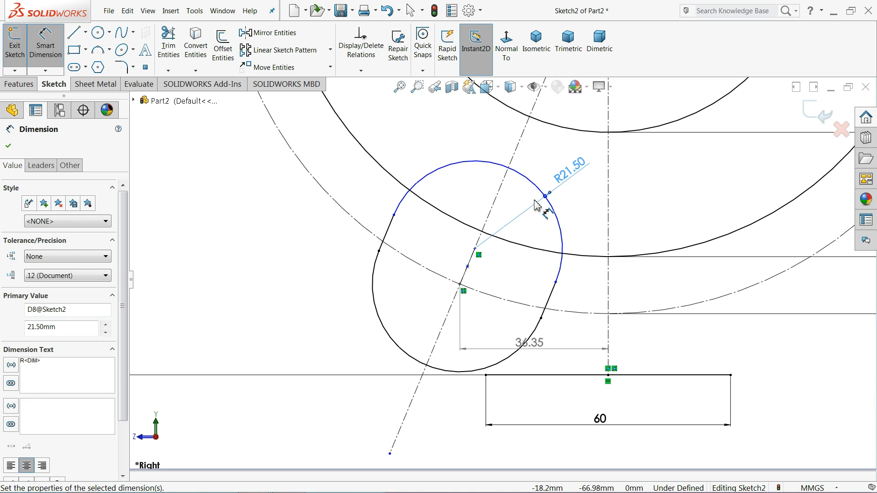
- Dimension the length of the slot's straight side as 2.5 mm
click(551, 300)
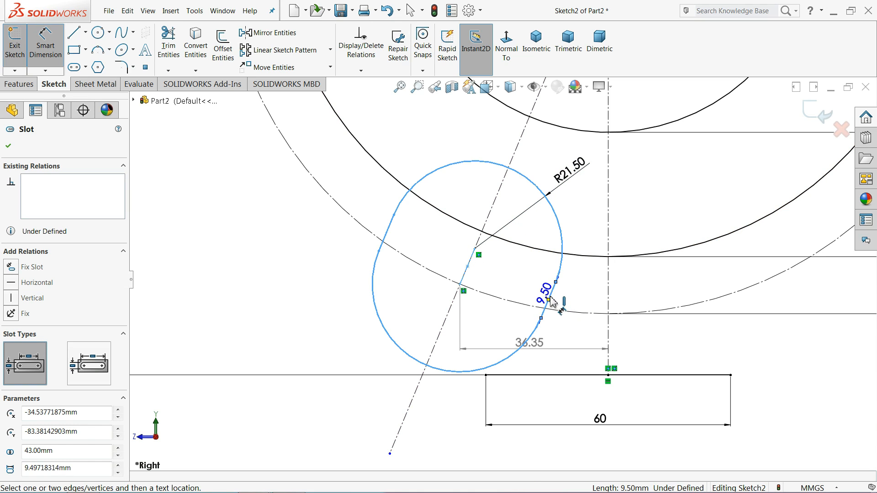
click(565, 338)
text(2.5)
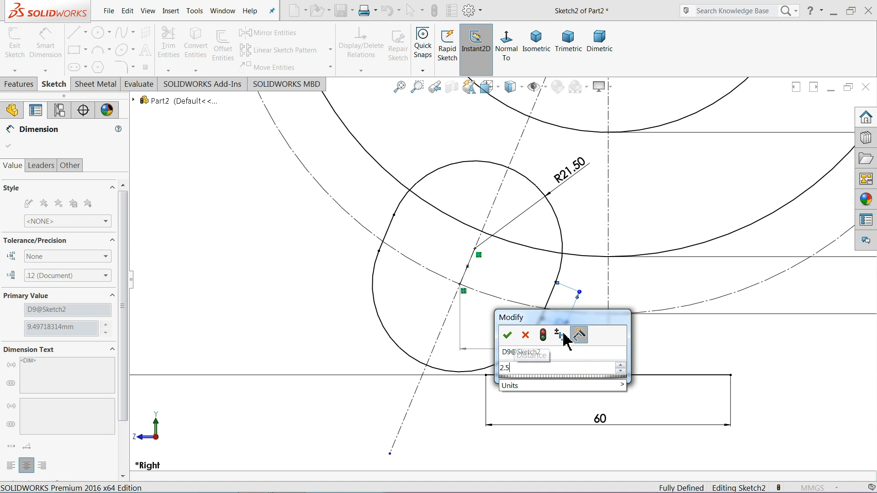
key(Return)
- Set the radius of the slot's upper end arc to 10 mm
scroll(558, 317, up, 3)
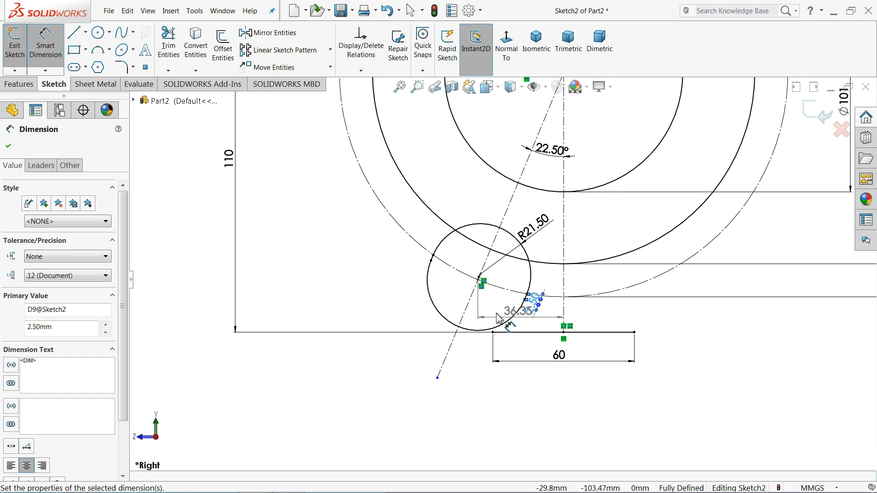
scroll(512, 324, up, 2)
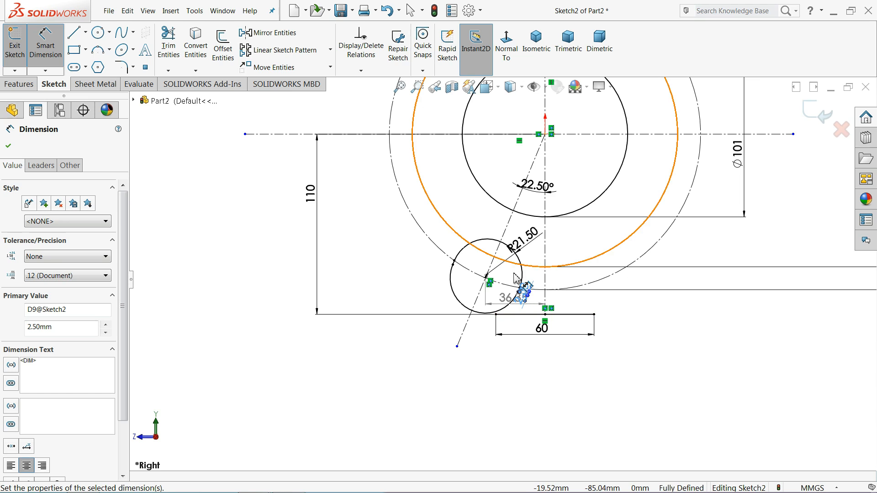
scroll(516, 278, up, 3)
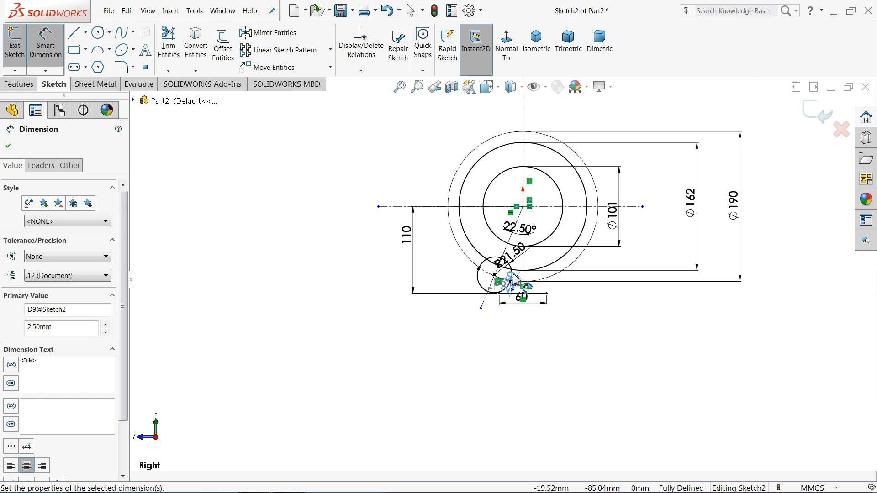
scroll(550, 173, down, 2)
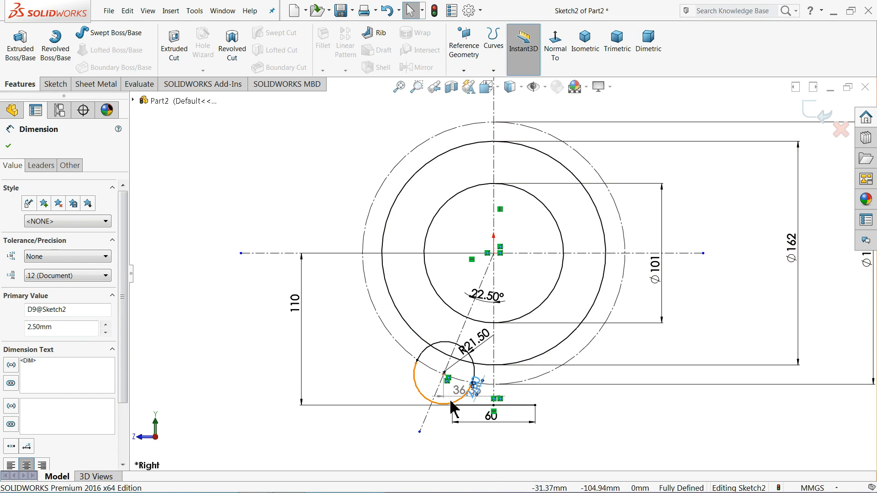
scroll(484, 375, down, 4)
double_click(519, 257)
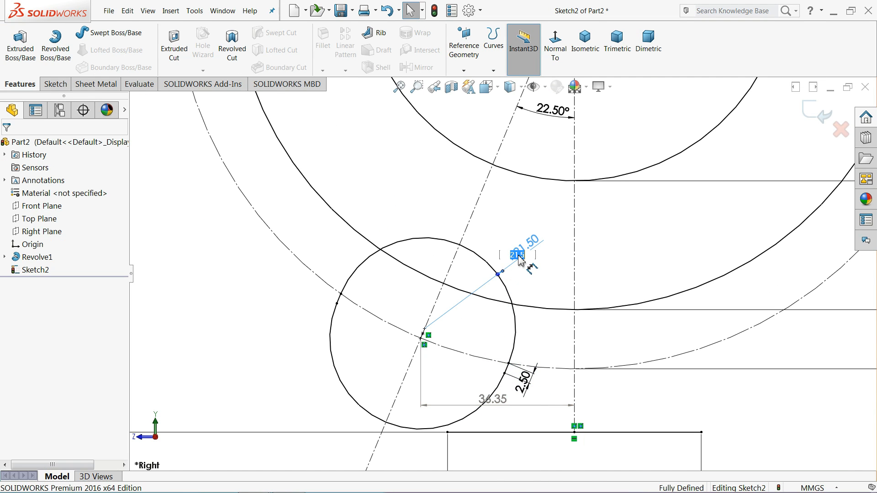
text(10)
key(Return)
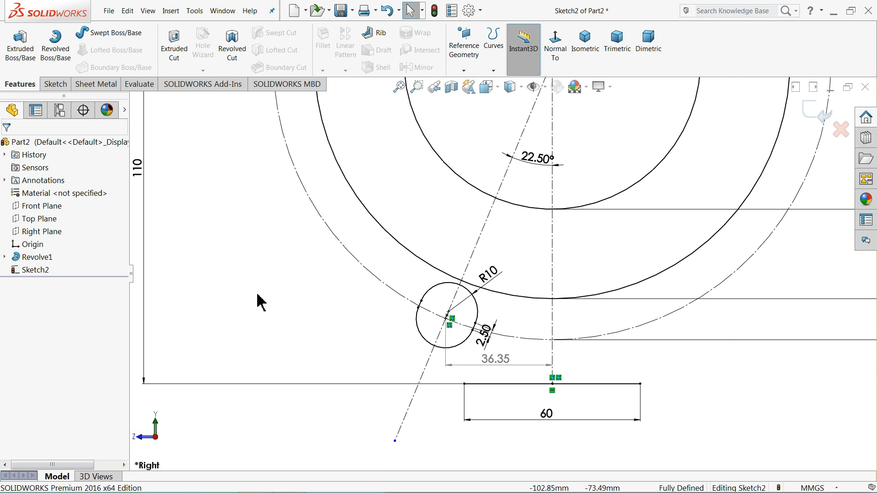
key(z)
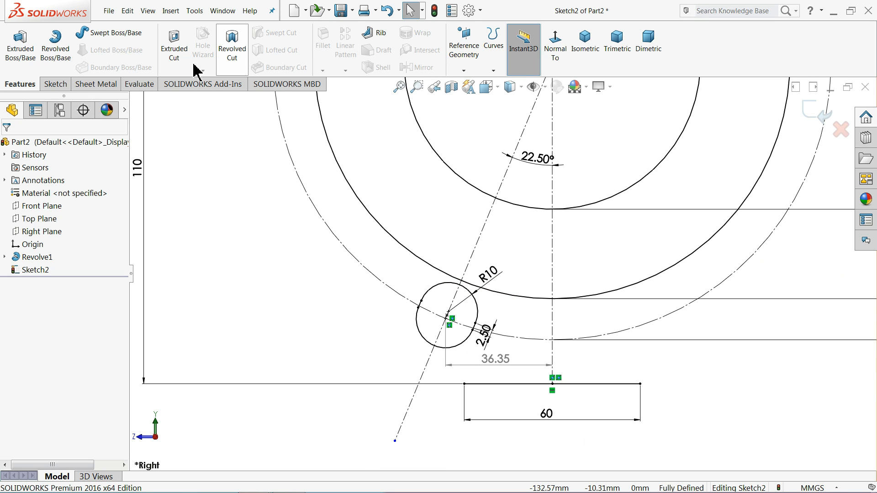
- Mirror the angled slot about the vertical centerline, keeping the original as a copy
click(55, 85)
click(274, 32)
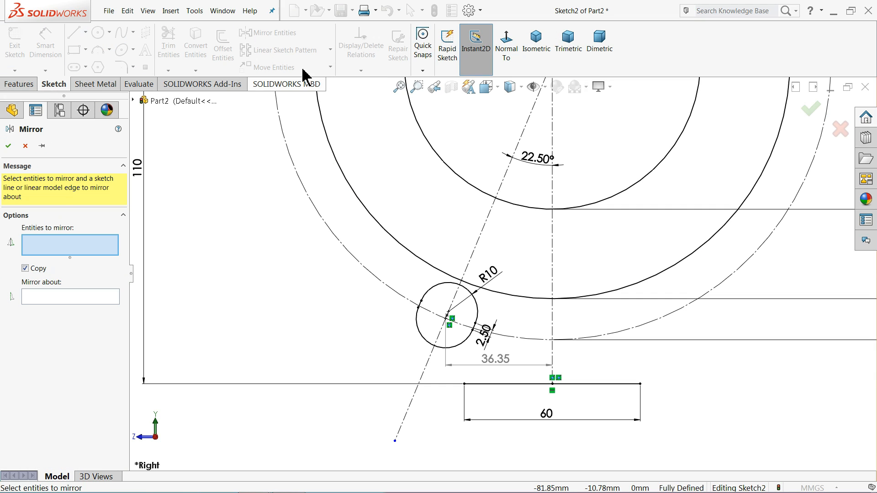
scroll(500, 337, down, 2)
scroll(498, 328, down, 3)
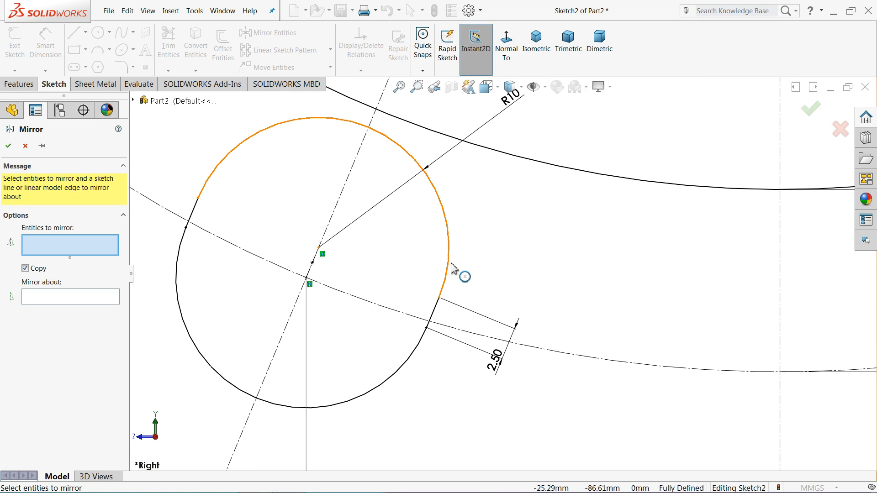
click(448, 280)
click(439, 304)
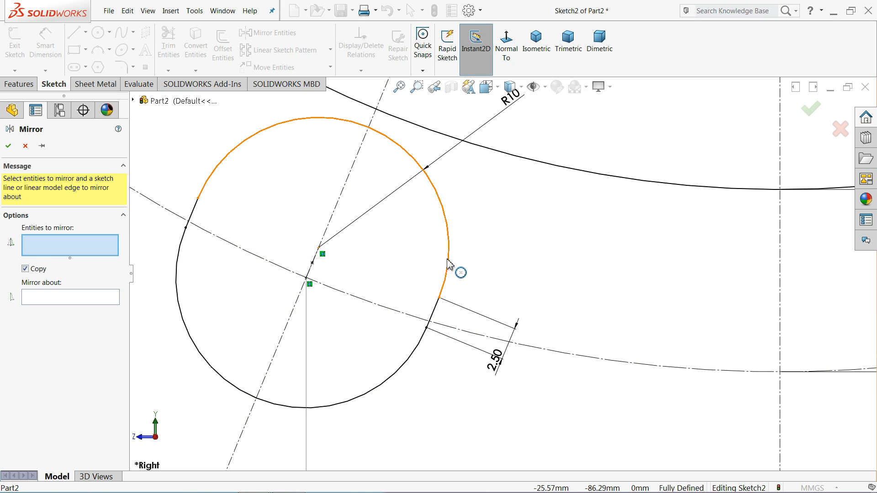
click(447, 277)
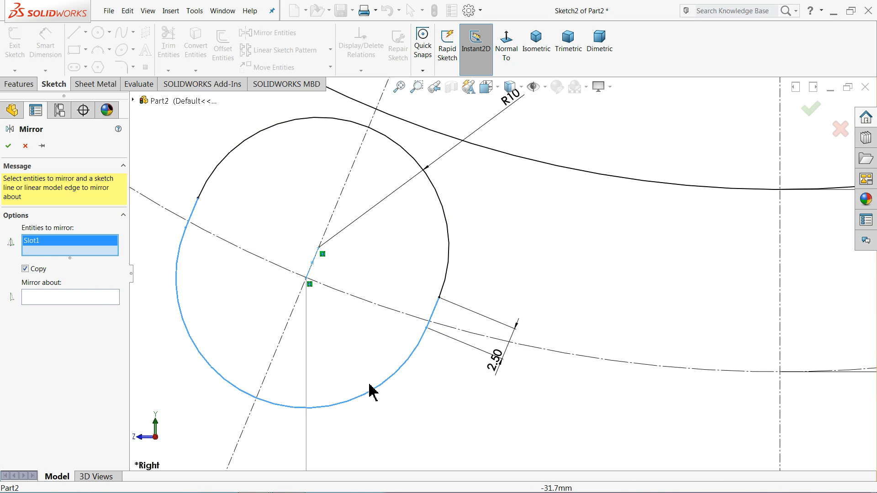
click(87, 302)
scroll(383, 301, up, 1)
scroll(503, 279, up, 4)
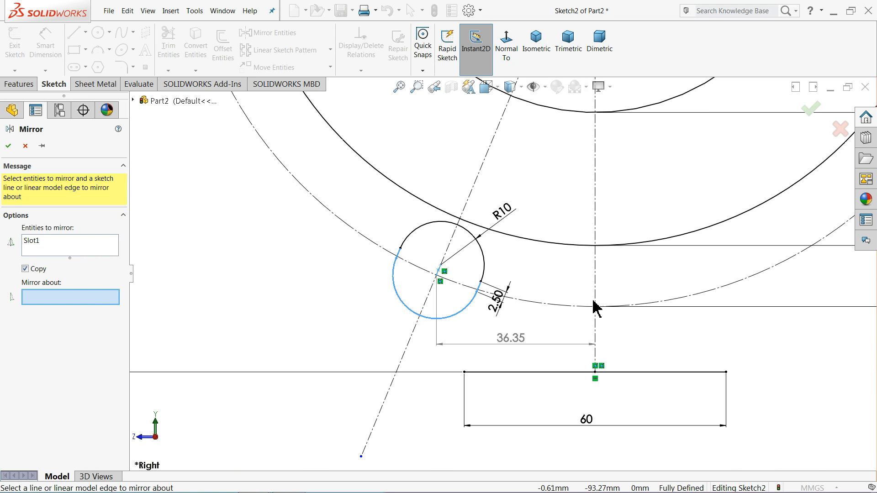
click(595, 303)
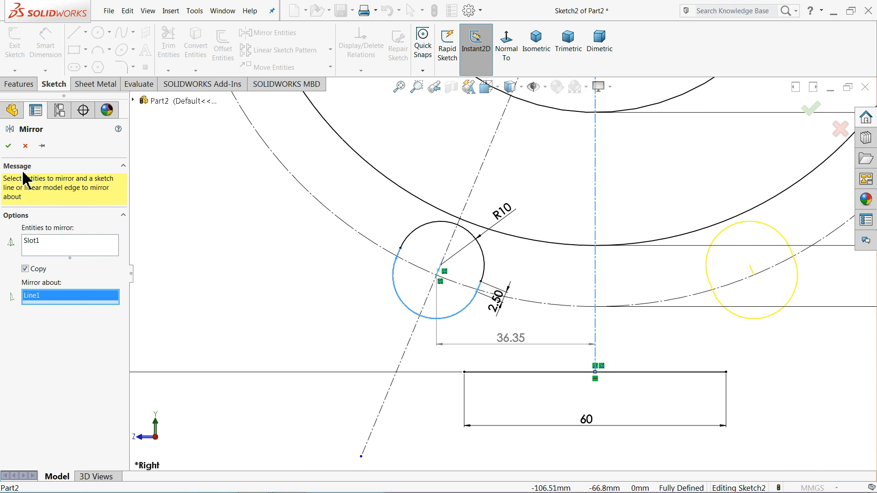
click(8, 146)
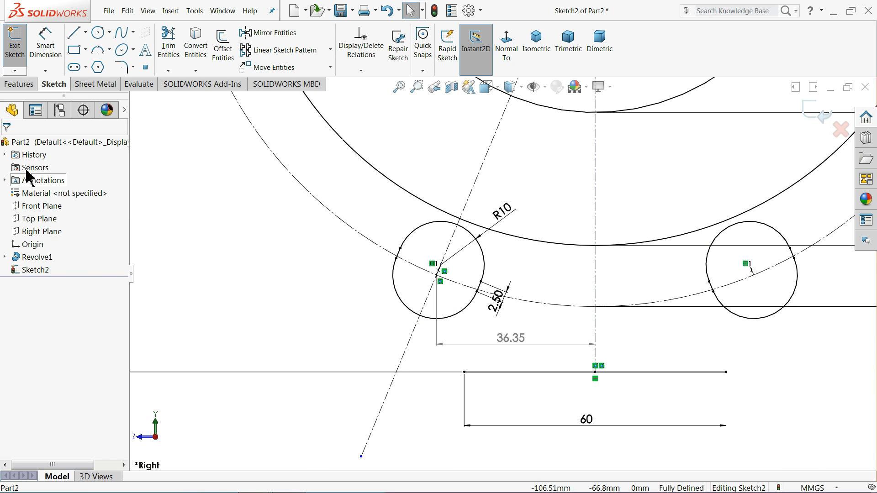
- Mirror both lower slots about the horizontal centerline, keeping the originals, to place two slots above the ring's center
click(285, 34)
click(483, 276)
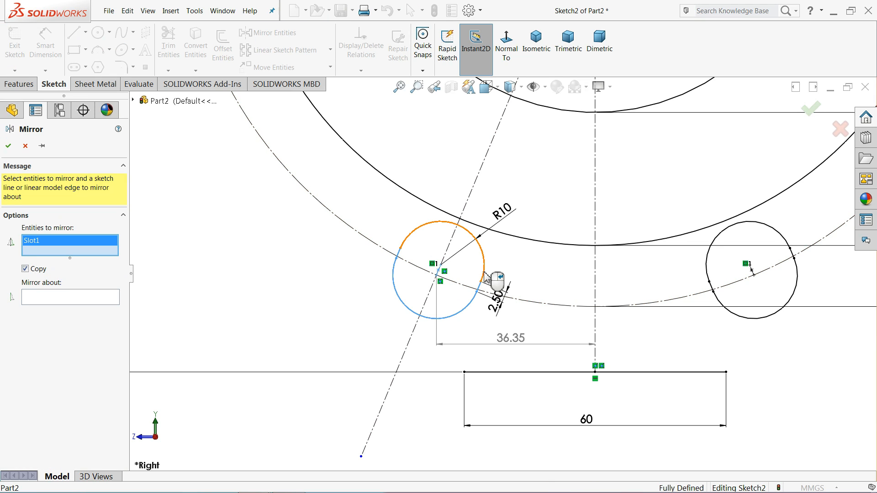
click(709, 272)
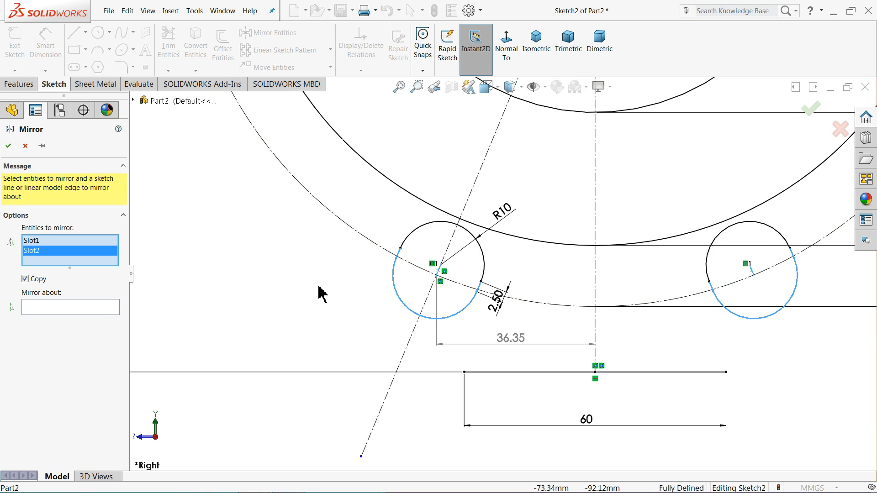
click(97, 307)
scroll(503, 276, up, 3)
scroll(624, 276, up, 3)
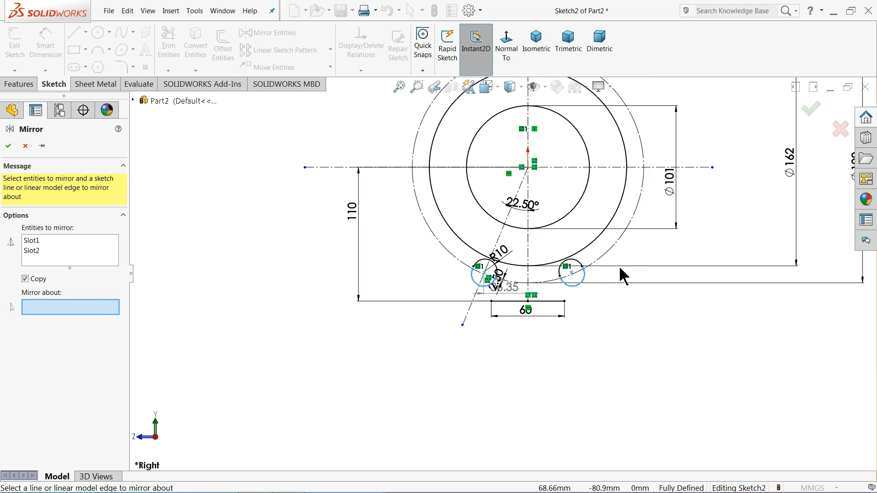
click(563, 167)
scroll(562, 167, up, 2)
scroll(537, 192, down, 2)
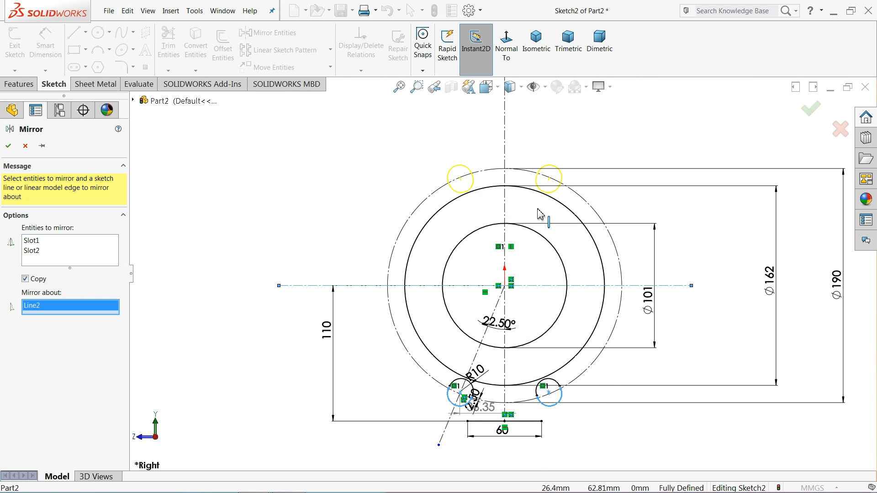
scroll(535, 215, down, 1)
click(9, 147)
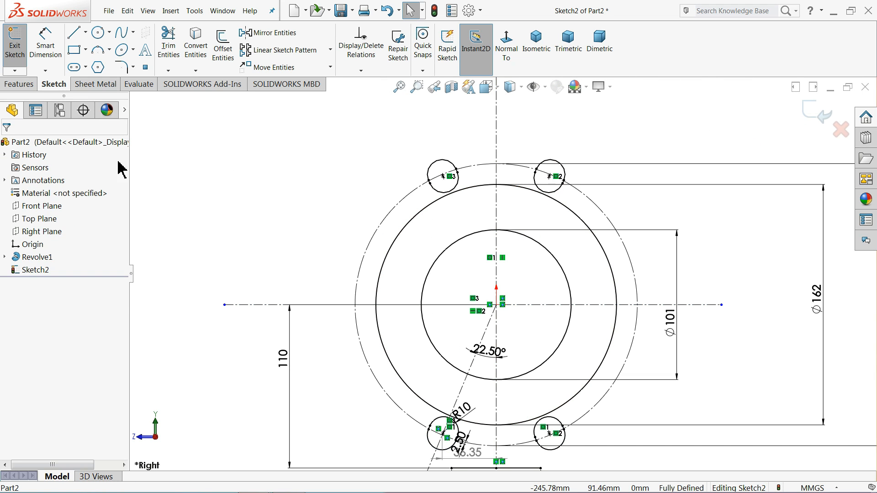
- Sketch a line from the 60 mm base line's left end, a tangent arc about R24.4 to the 190 mm circle, and a line to the 162 mm circle
scroll(446, 212, up, 3)
scroll(502, 345, down, 4)
scroll(464, 351, down, 3)
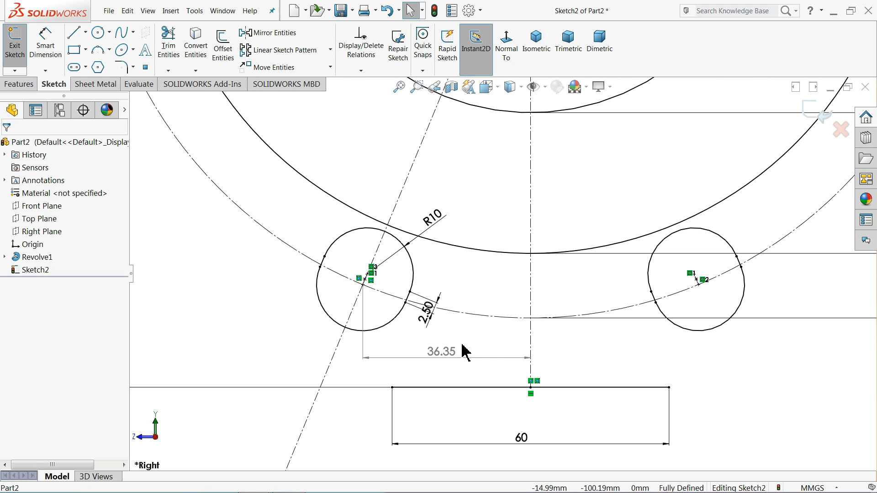
click(73, 32)
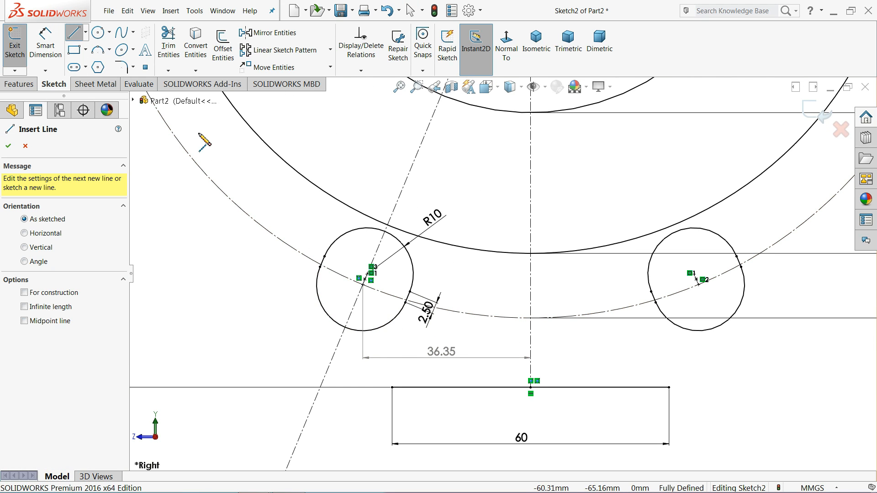
click(392, 388)
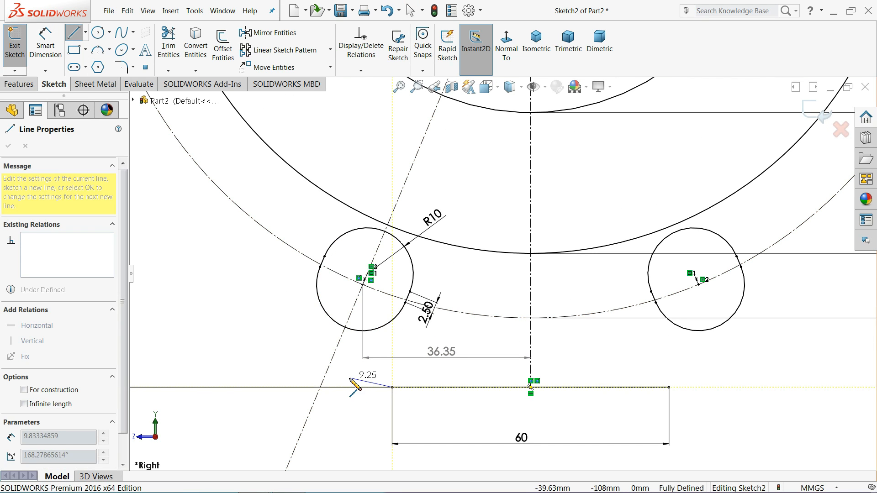
click(311, 372)
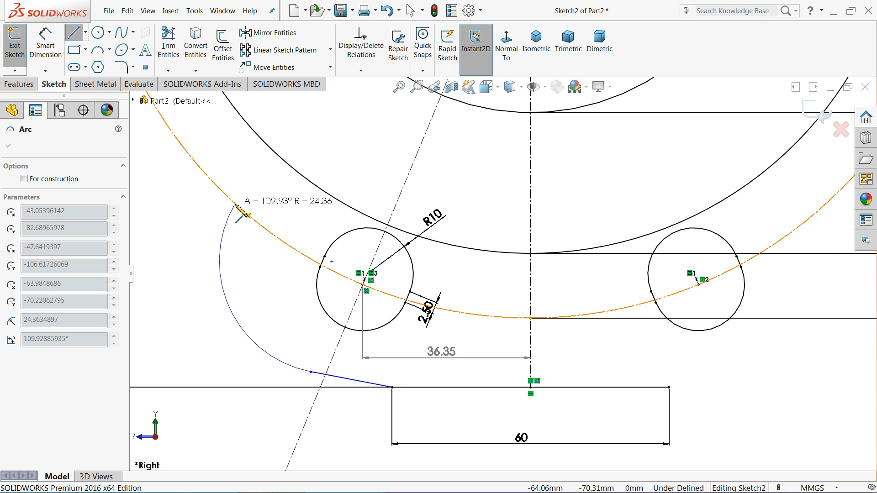
click(236, 205)
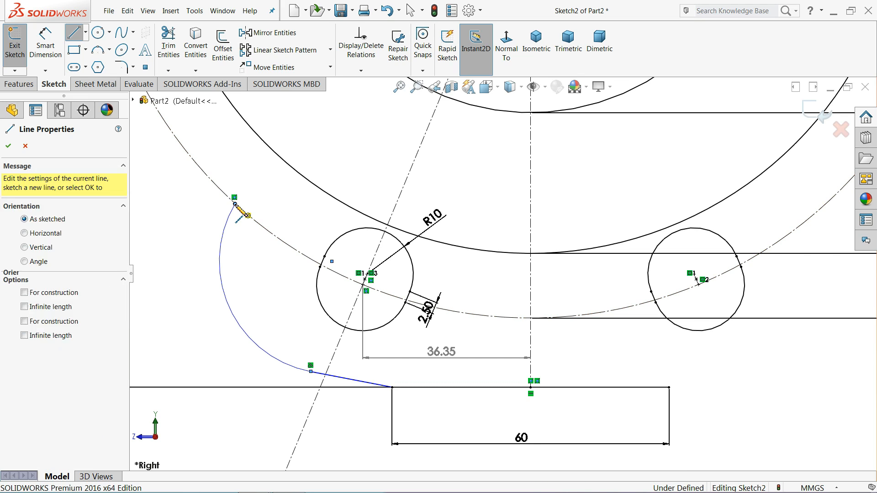
click(278, 157)
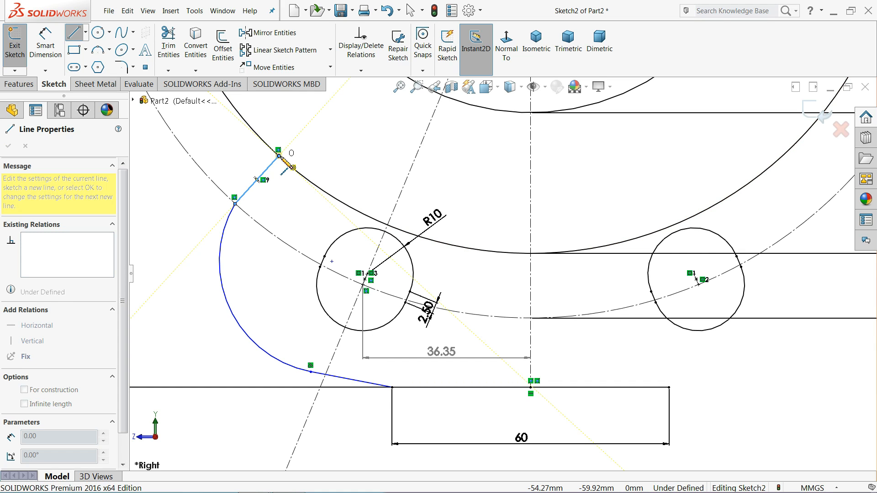
right_click(311, 150)
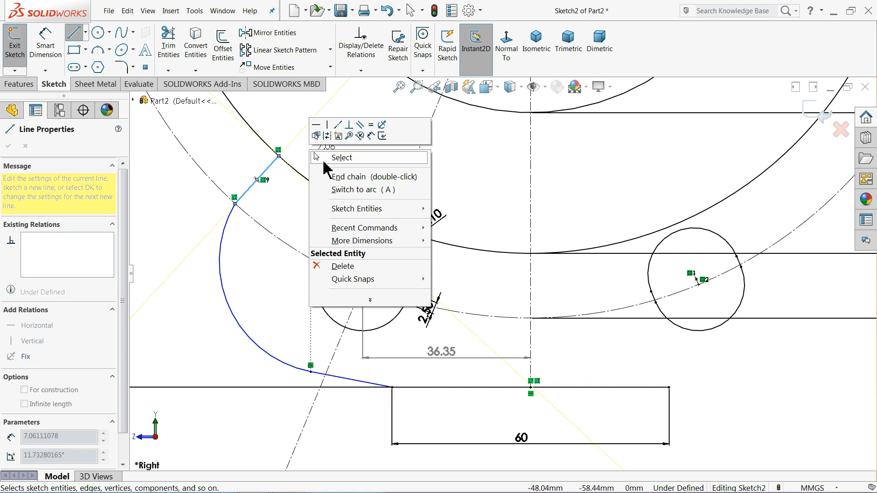
click(347, 164)
- Dimension the radius of the new tangent arc beside the lower-left slot as 21.5 mm
scroll(366, 229, up, 5)
scroll(395, 302, down, 3)
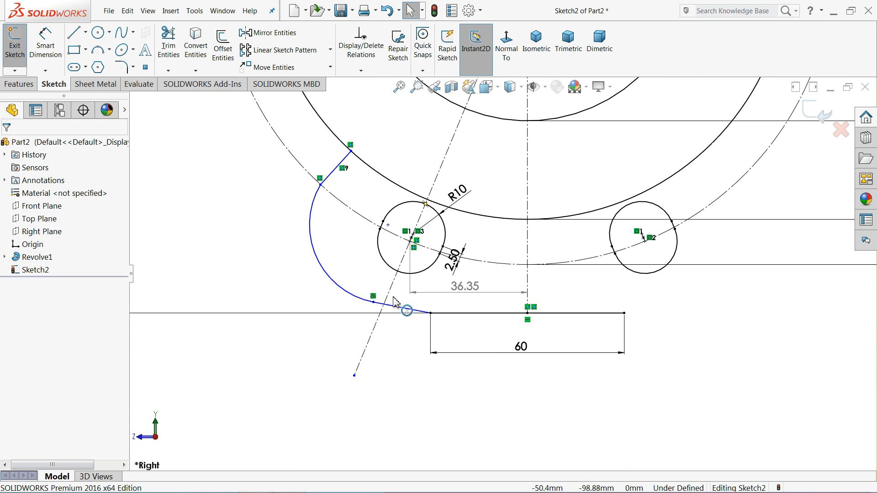
click(46, 48)
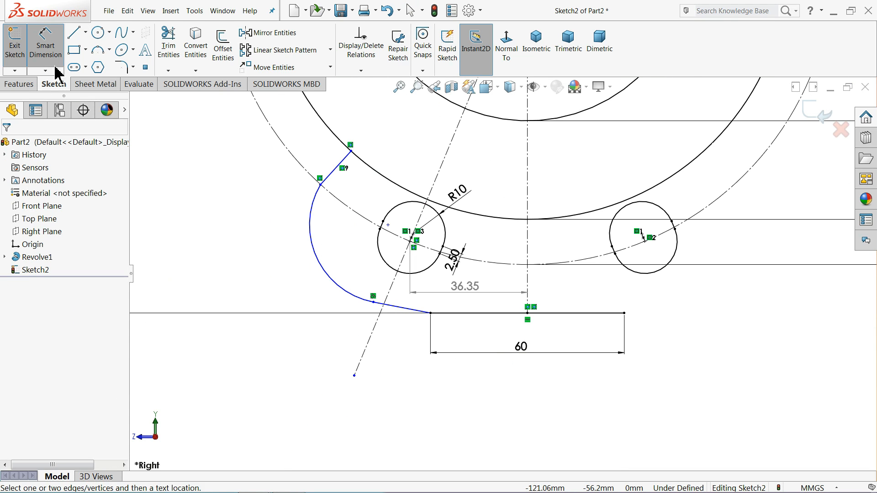
click(319, 266)
click(295, 258)
text(2)
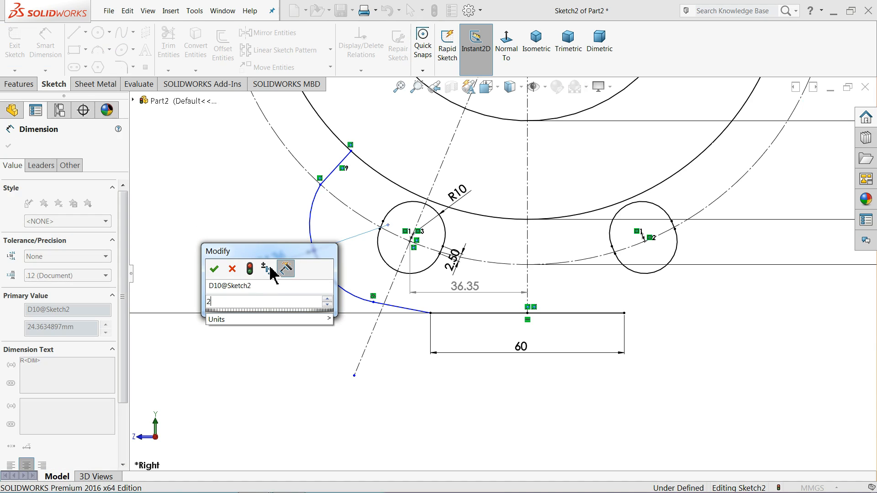
text(1.5)
key(Return)
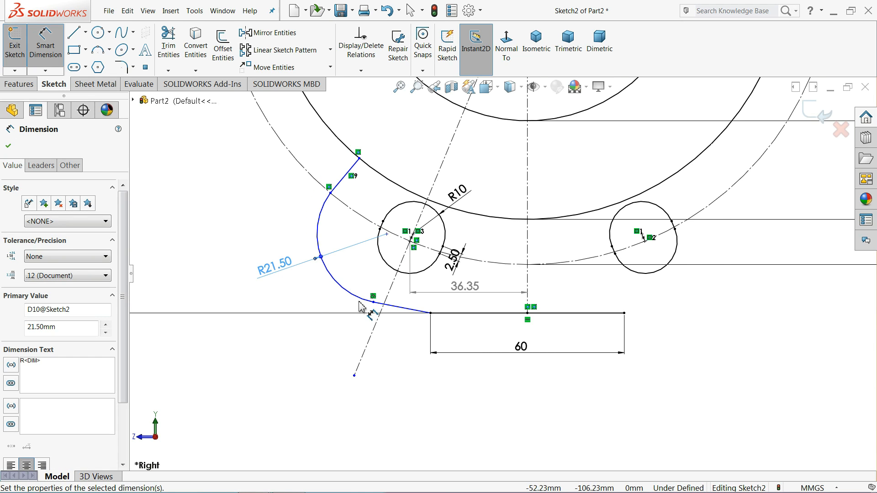
- Mirror the foot's side line, 21.5 mm arc and short lower line about the vertical centerline, keeping the originals as a copy
scroll(361, 307, down, 1)
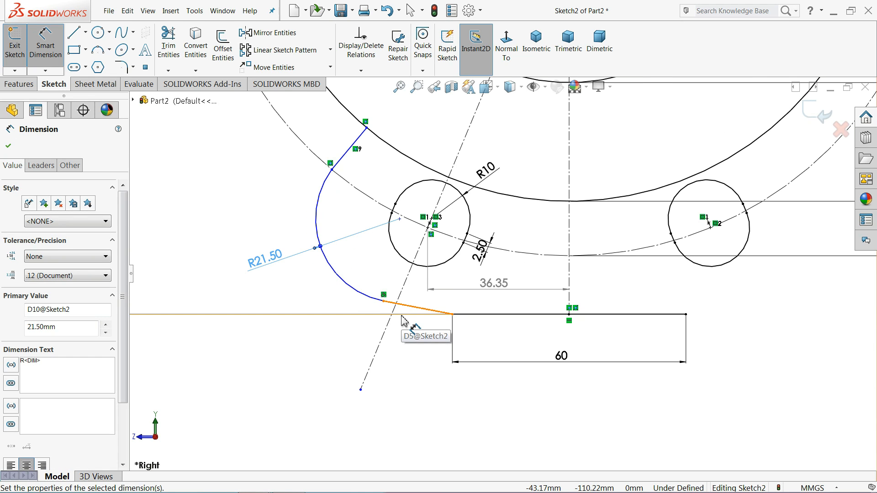
scroll(493, 283, up, 4)
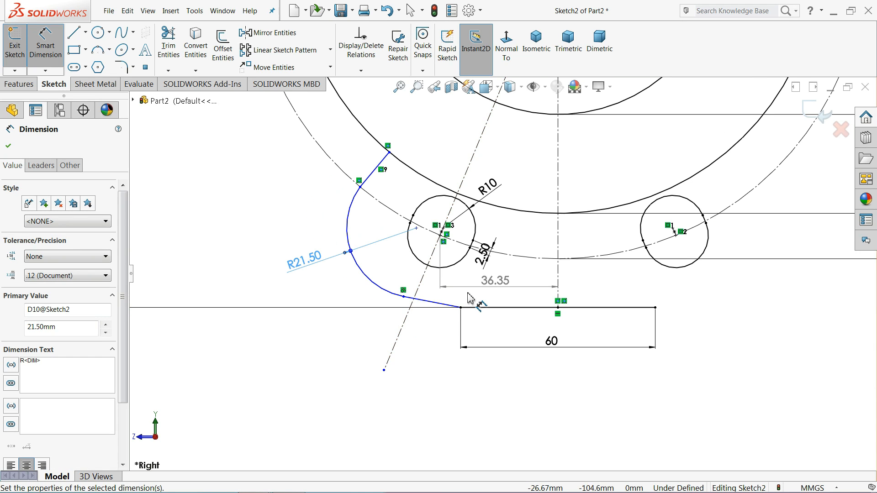
click(271, 34)
scroll(482, 251, down, 3)
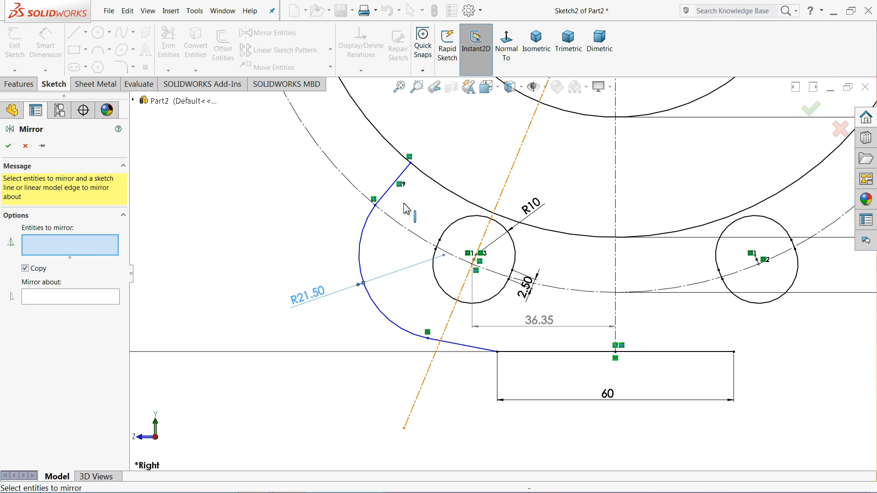
click(389, 186)
click(363, 250)
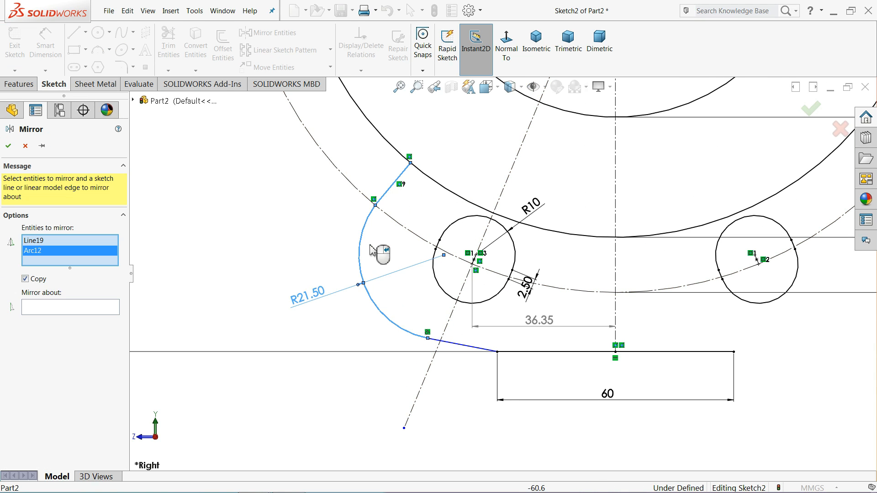
click(461, 348)
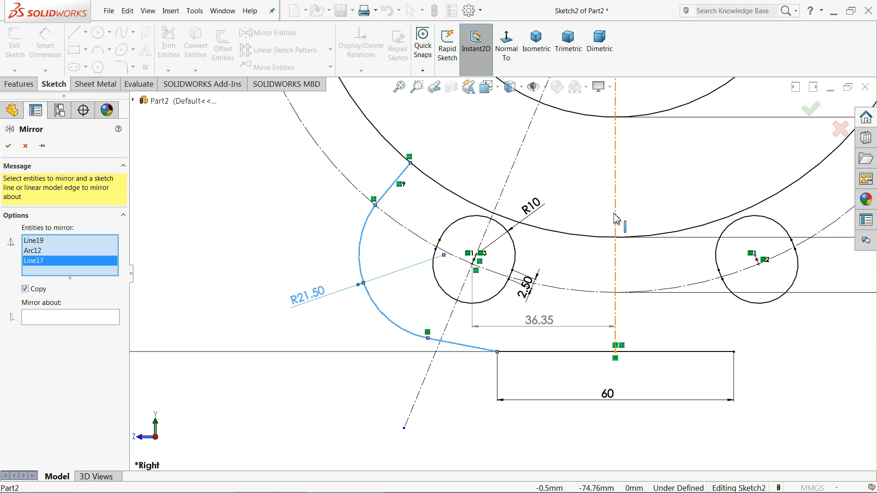
click(615, 267)
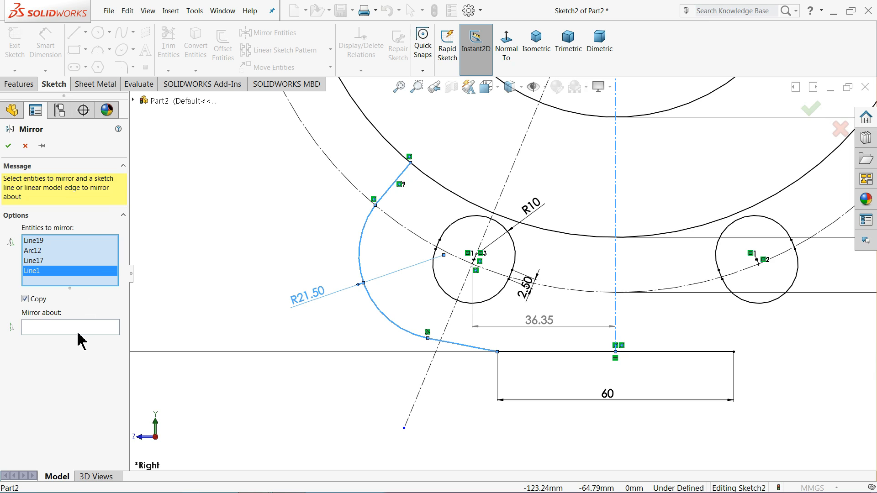
click(106, 330)
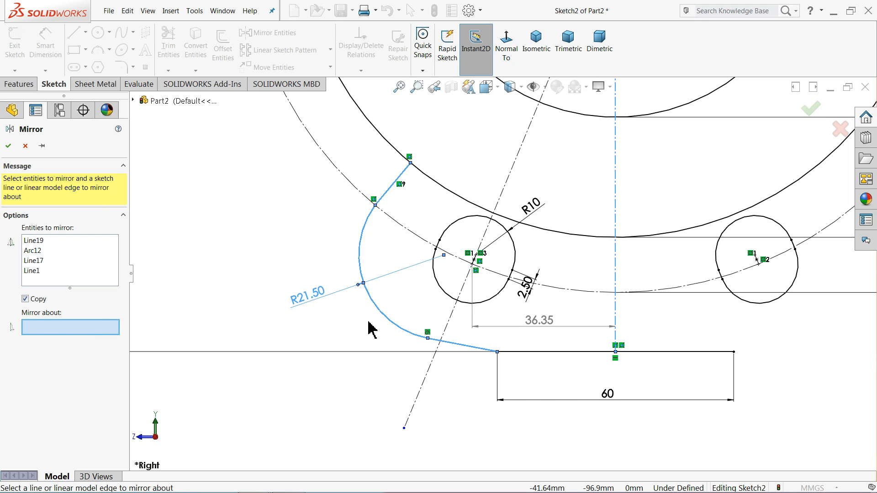
click(616, 271)
scroll(622, 278, up, 5)
scroll(659, 257, down, 4)
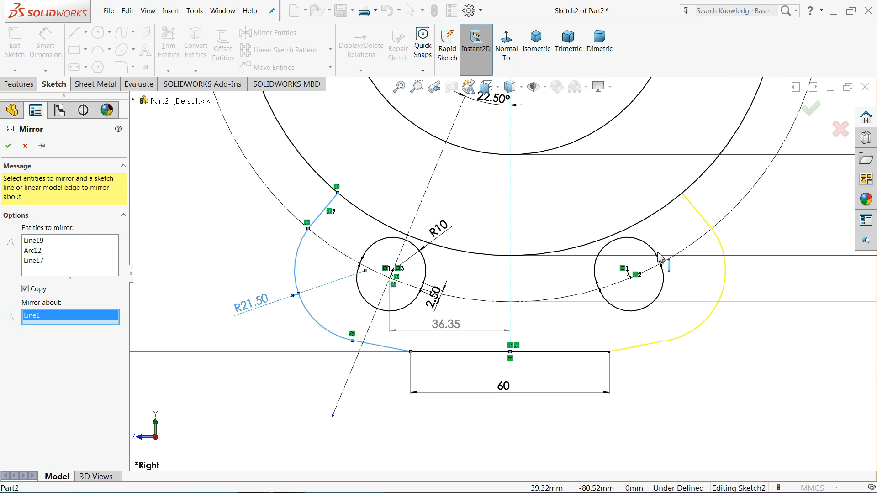
click(9, 146)
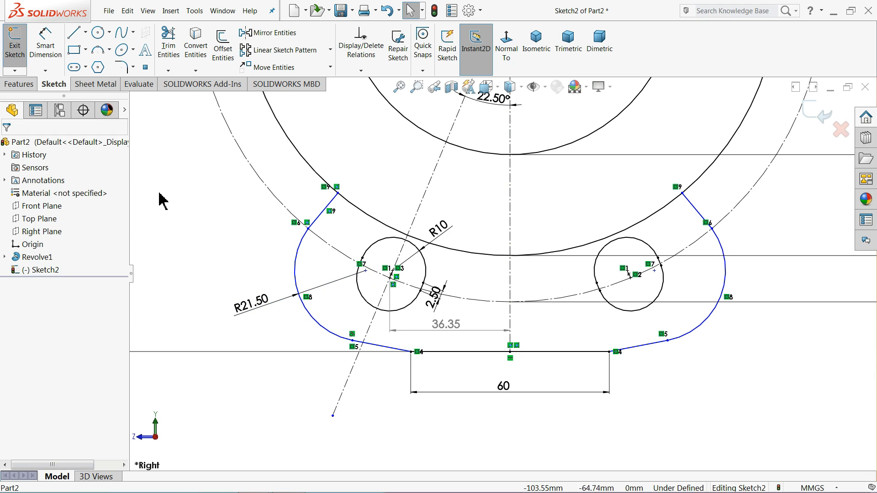
click(48, 58)
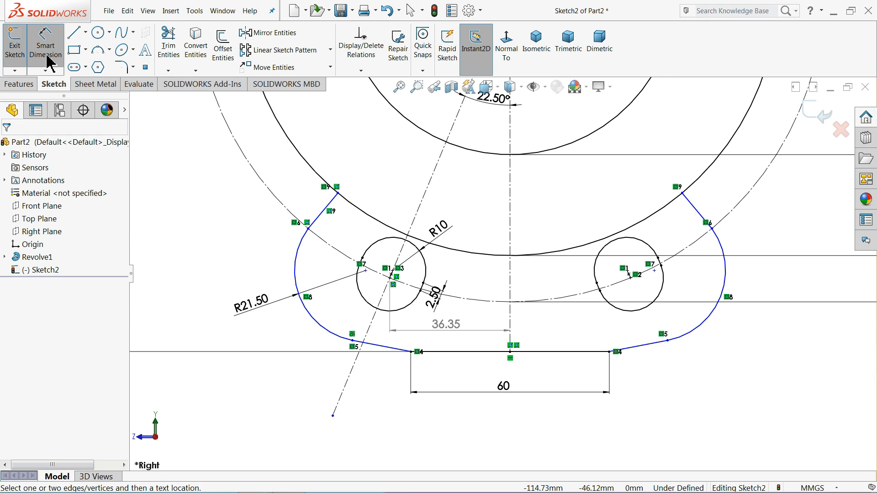
click(340, 199)
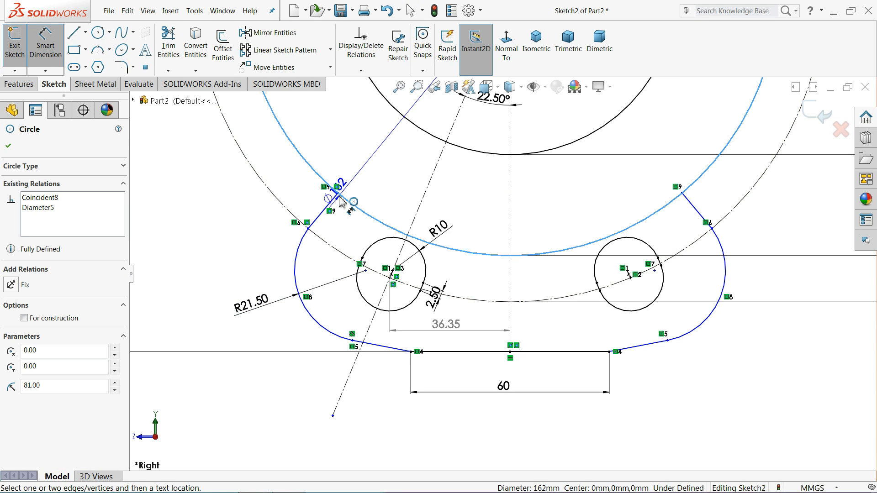
click(339, 195)
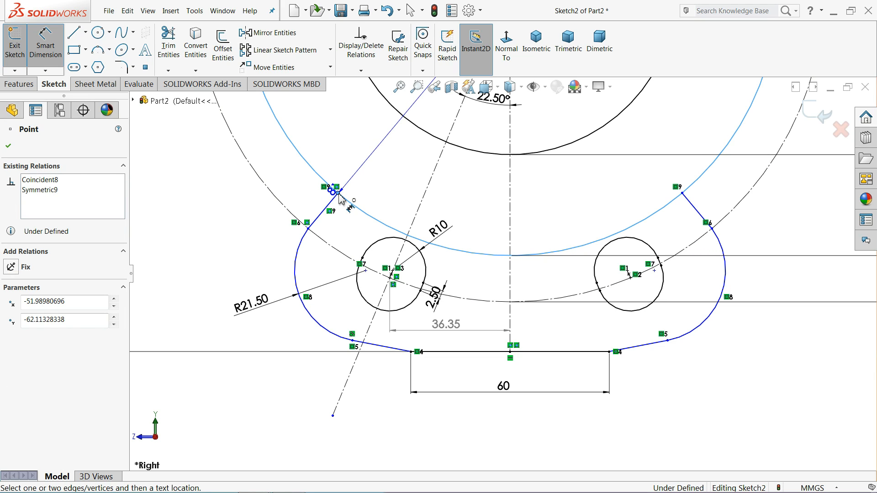
click(326, 180)
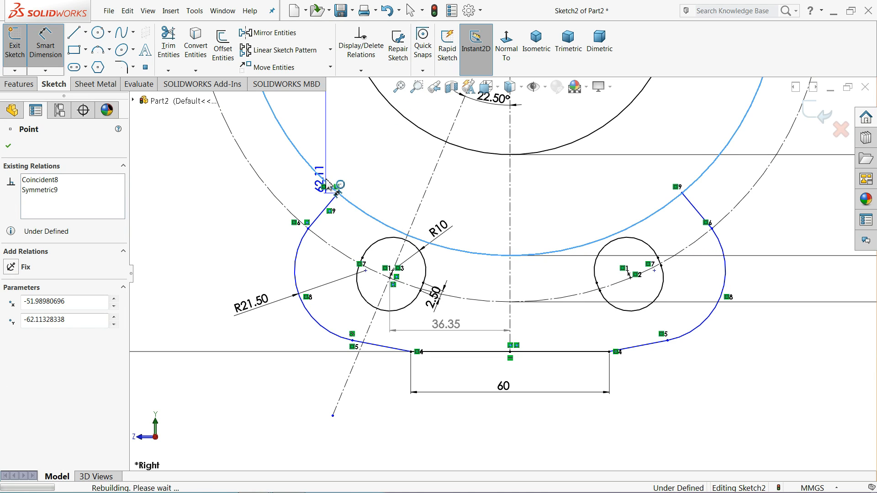
key(Escape)
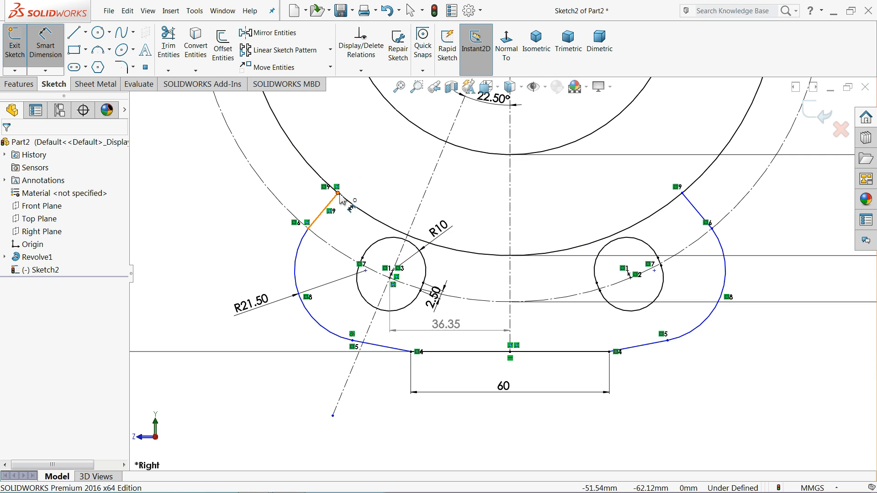
click(339, 195)
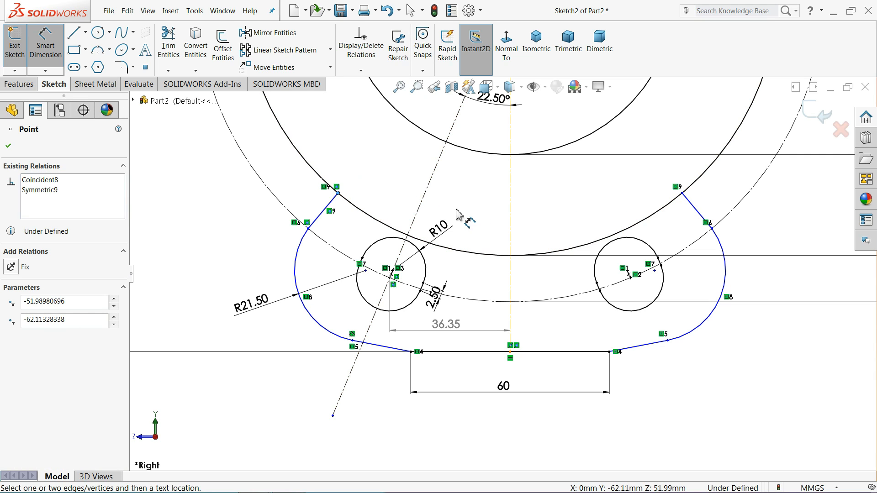
scroll(501, 272, up, 3)
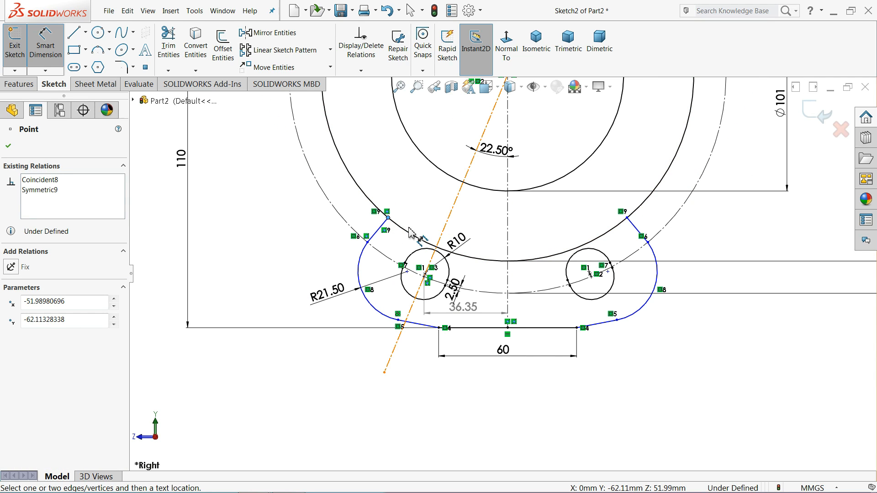
click(8, 147)
scroll(368, 238, up, 3)
scroll(544, 215, up, 1)
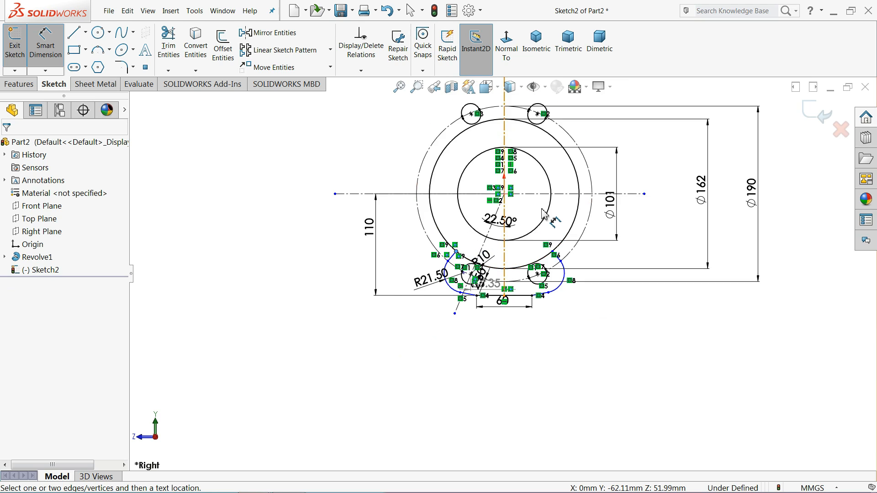
scroll(543, 213, down, 3)
scroll(392, 262, down, 1)
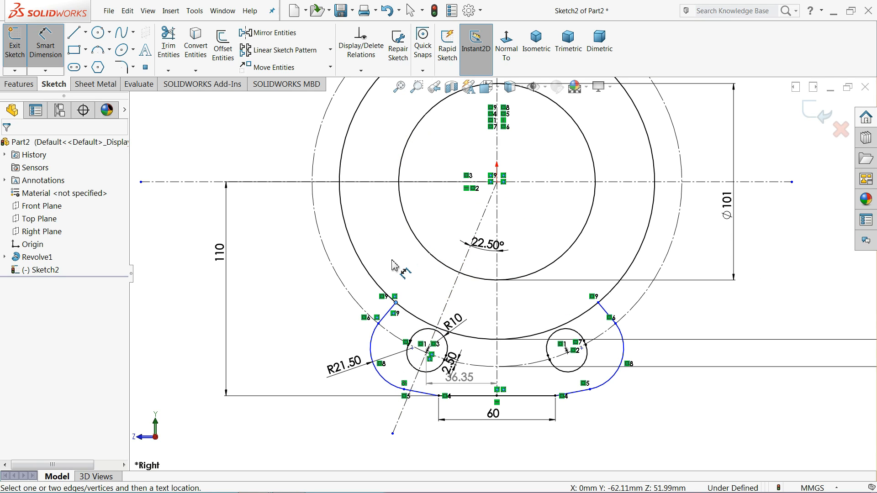
- Trim away the 162 mm circle's segments between the horizontal centerline and the foot profile's upper corners on both sides
click(169, 54)
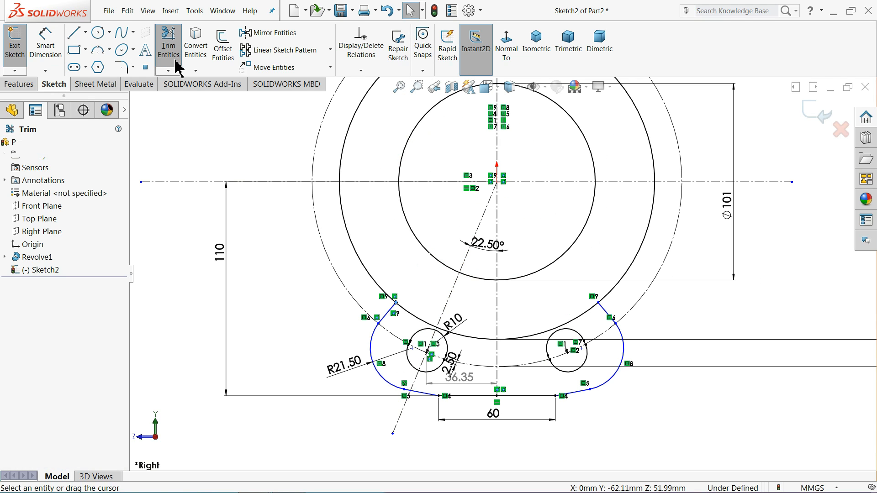
drag(358, 273, 372, 276)
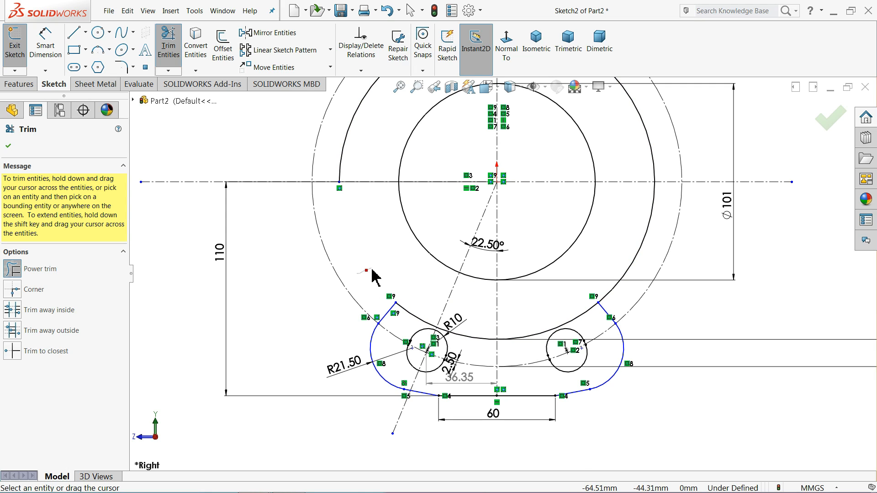
drag(650, 268, 626, 265)
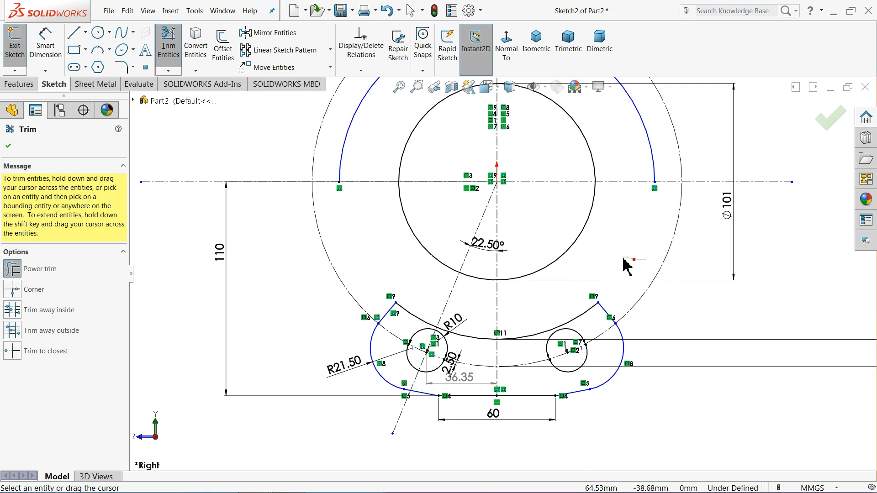
click(8, 147)
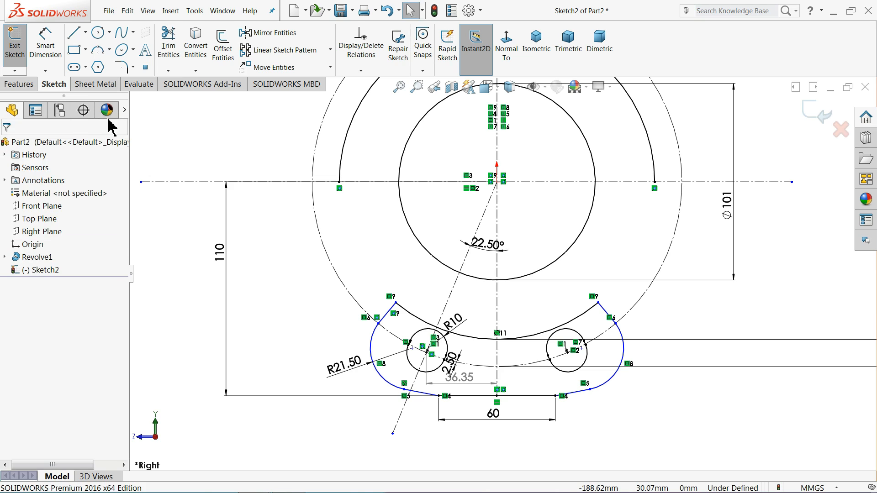
- Dimension the arc length between the foot profile's two upper corners as 106.6 mm
click(50, 57)
scroll(539, 373, down, 2)
scroll(542, 374, down, 1)
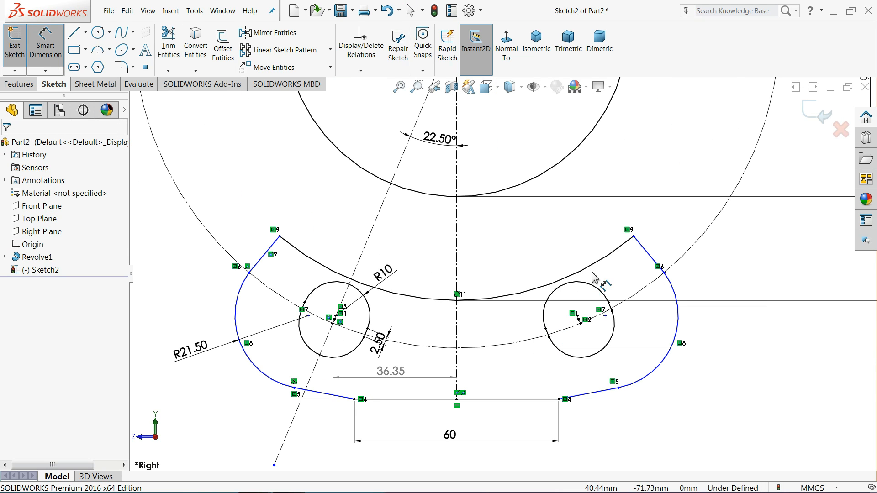
click(634, 237)
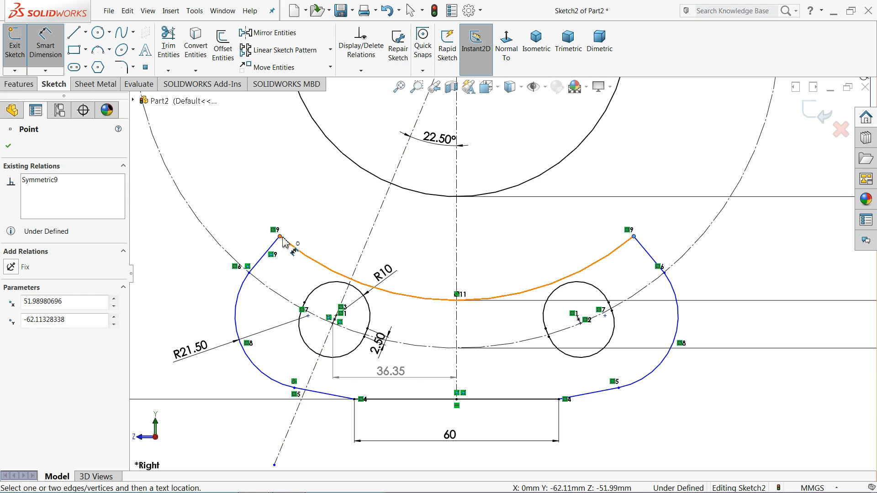
click(280, 236)
click(397, 293)
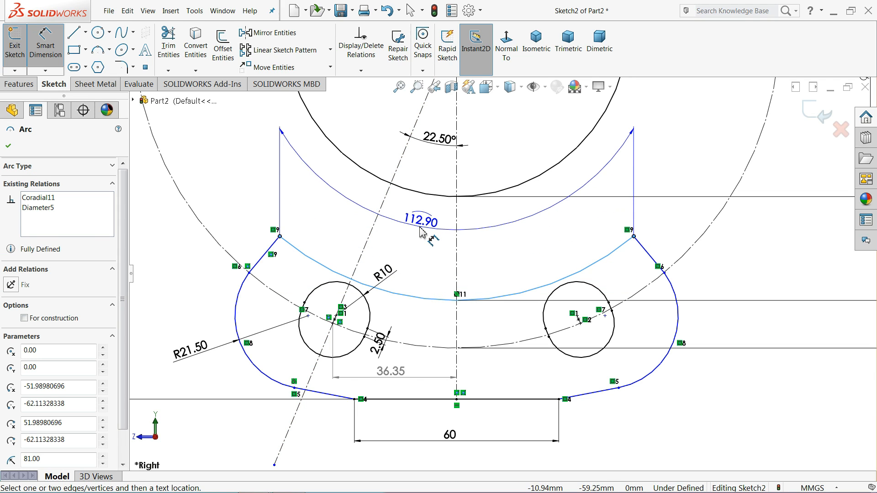
click(422, 233)
text(10)
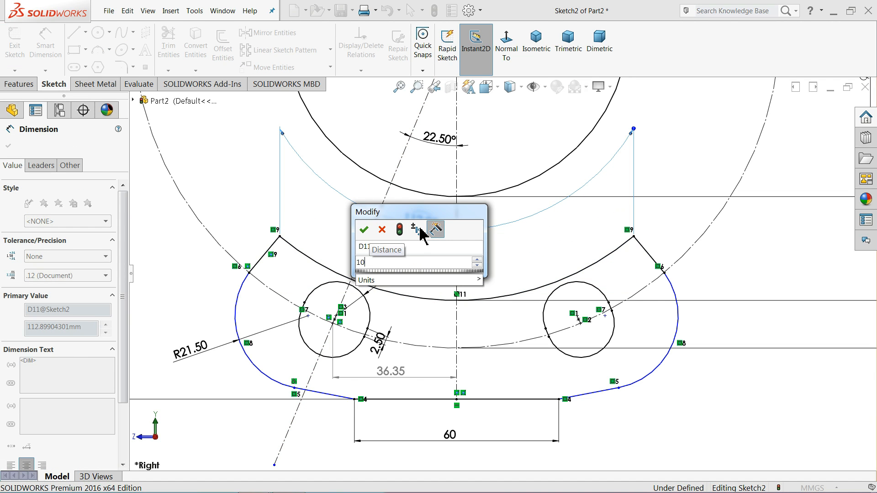
text(6)
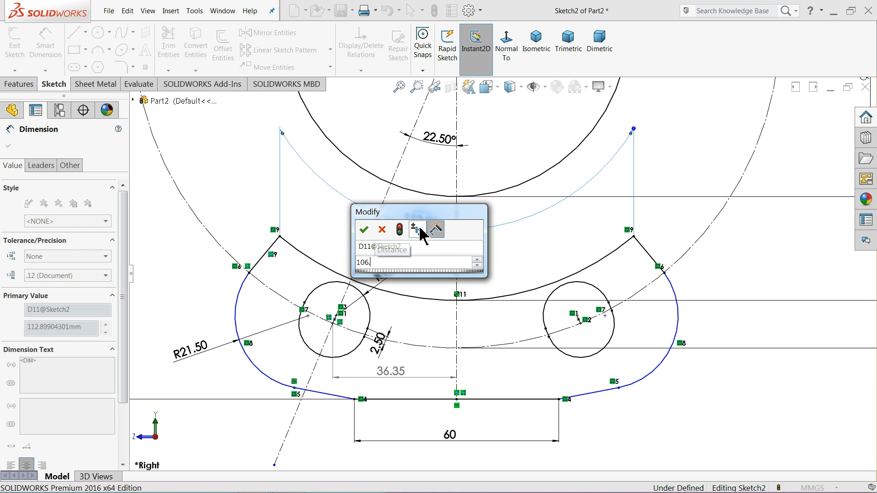
text(.6)
key(Return)
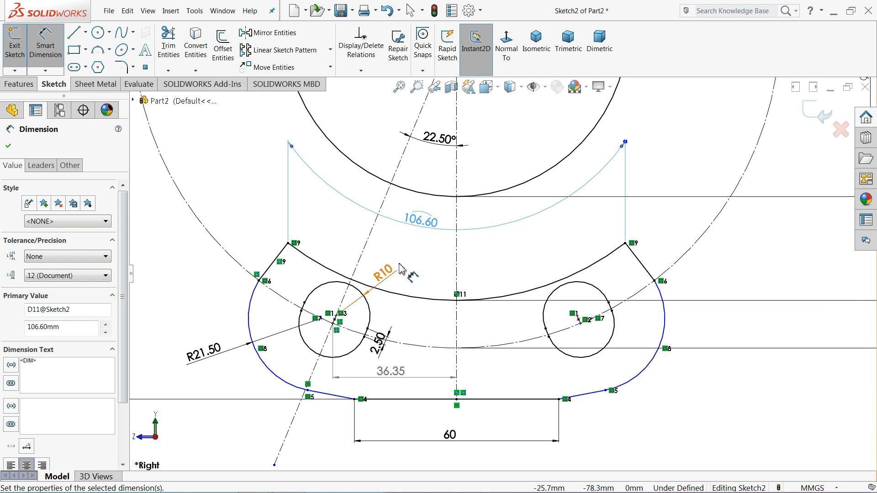
click(8, 148)
- Add a tangent relation between the 21.5 mm arc and the angled line at its upper end
scroll(228, 302, down, 3)
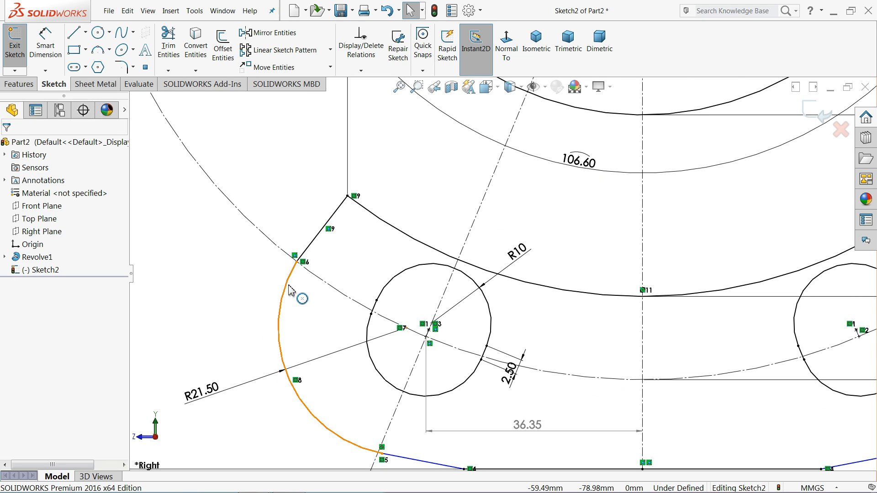
click(289, 287)
ctrl+click(312, 245)
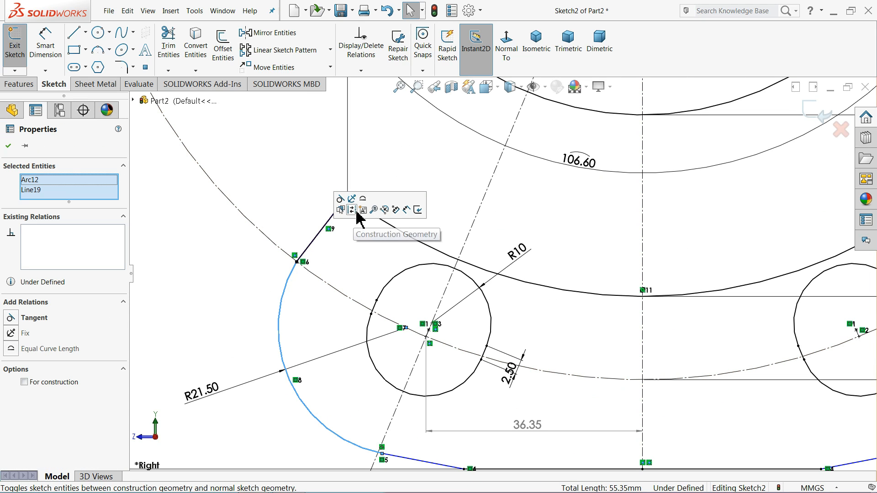
click(341, 199)
click(215, 264)
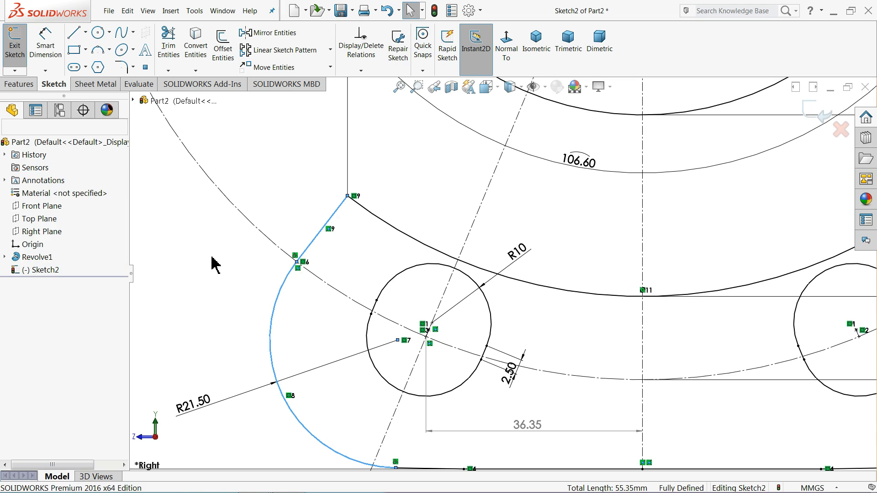
- Examine the foot profile's lower side junction, where the 21.5 mm arc meets the short lower line
scroll(254, 304, up, 5)
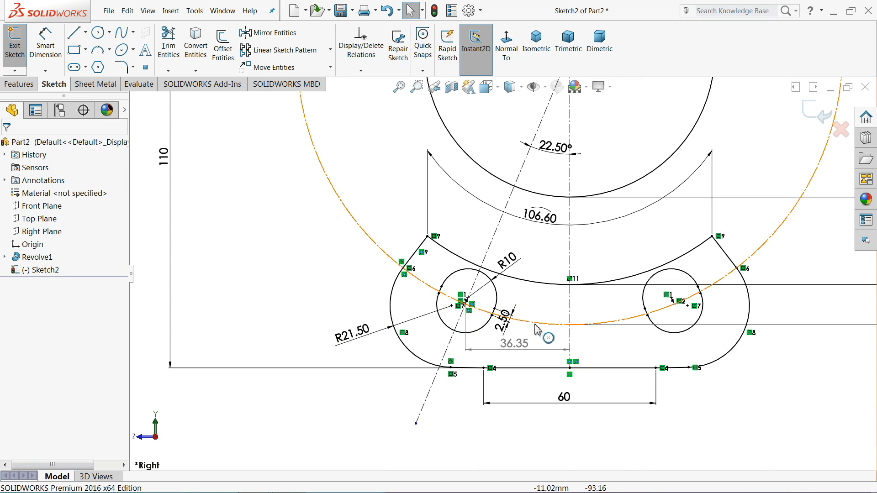
scroll(548, 315, up, 1)
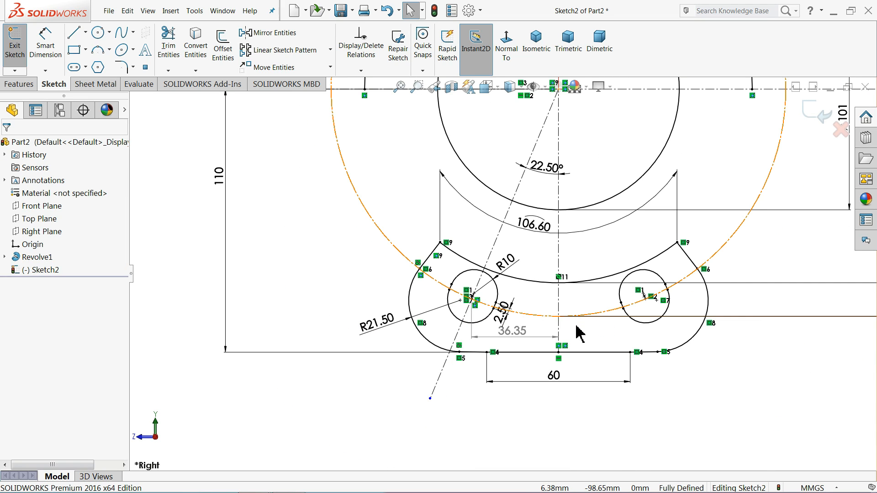
scroll(479, 357, down, 6)
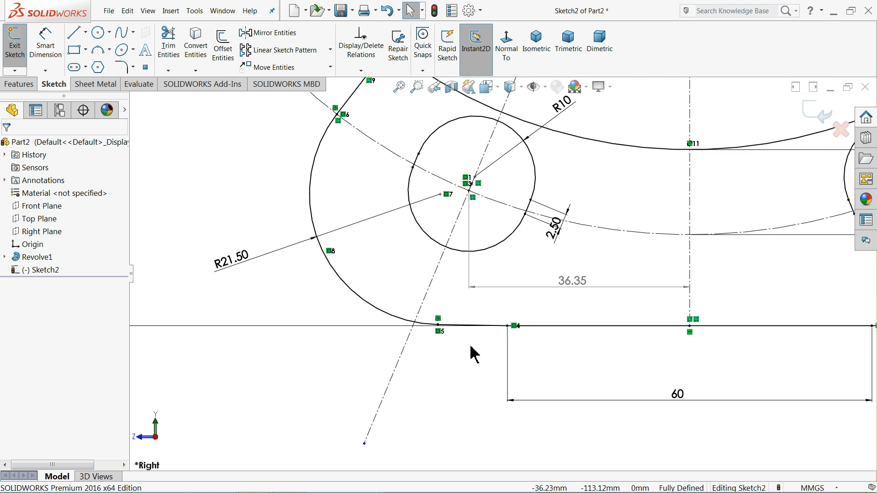
scroll(475, 354, down, 5)
scroll(469, 317, down, 3)
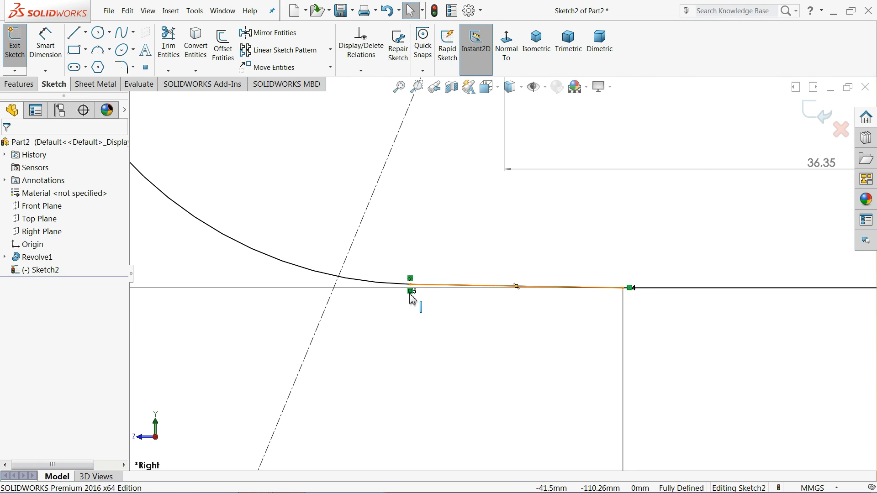
scroll(414, 298, up, 9)
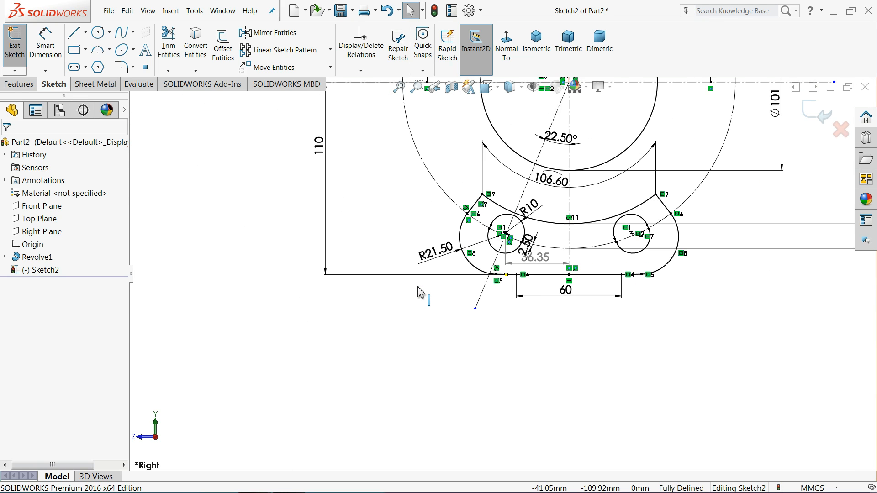
scroll(433, 287, up, 5)
scroll(474, 262, down, 3)
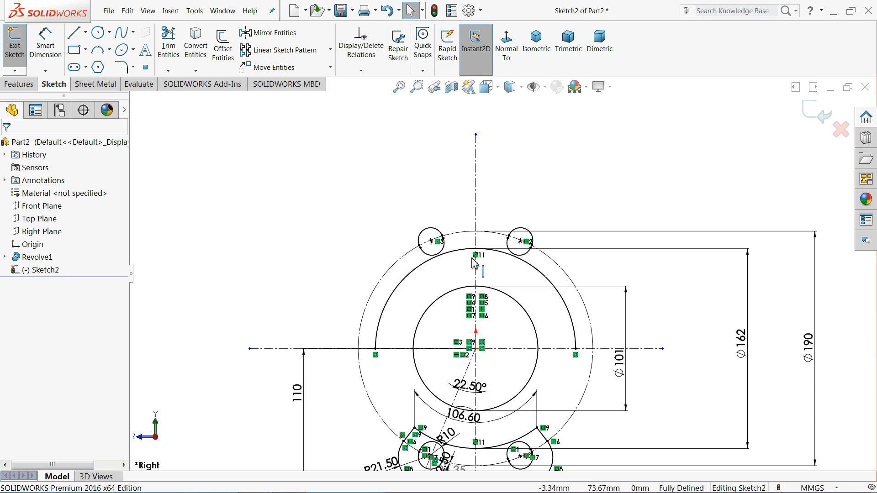
scroll(473, 263, down, 3)
click(74, 33)
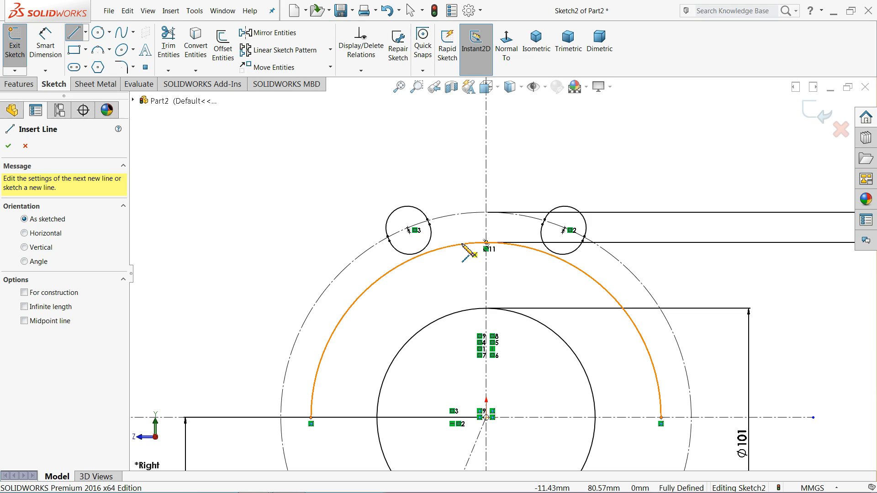
click(356, 298)
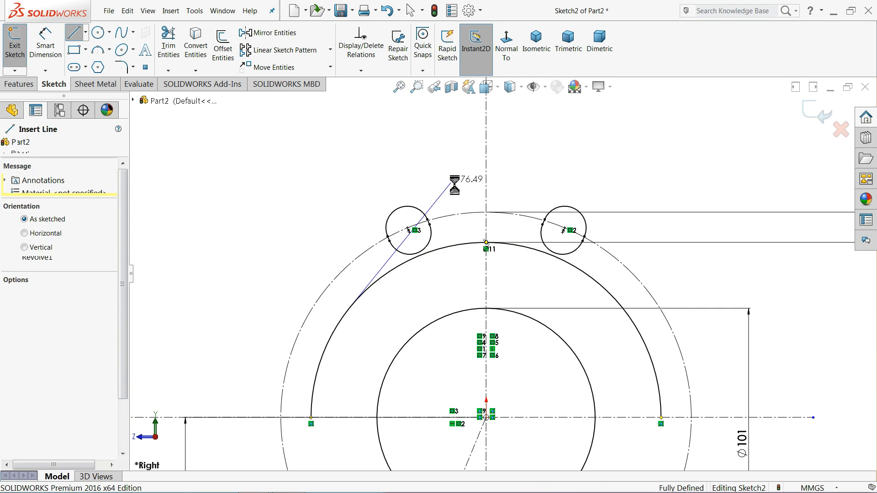
key(Escape)
click(74, 33)
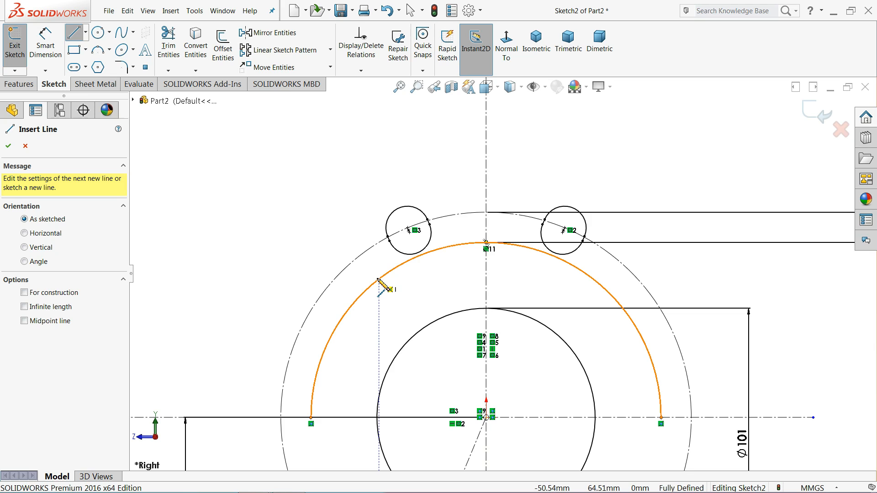
click(328, 342)
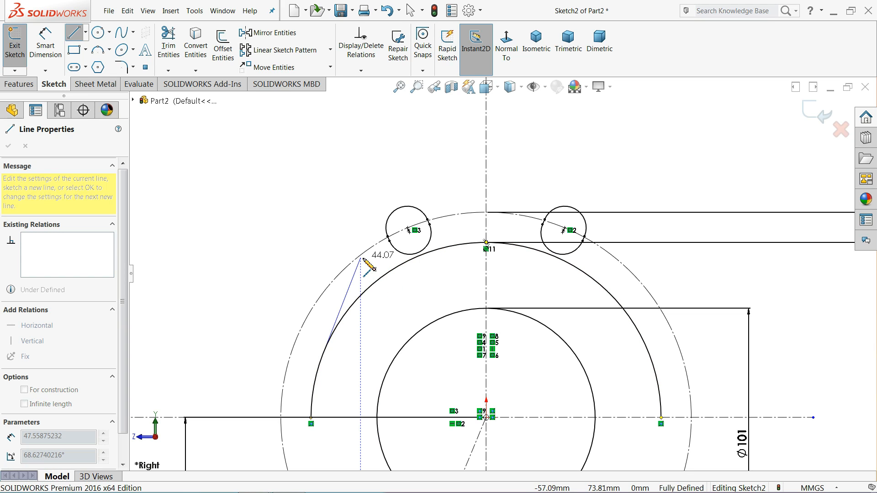
key(Escape)
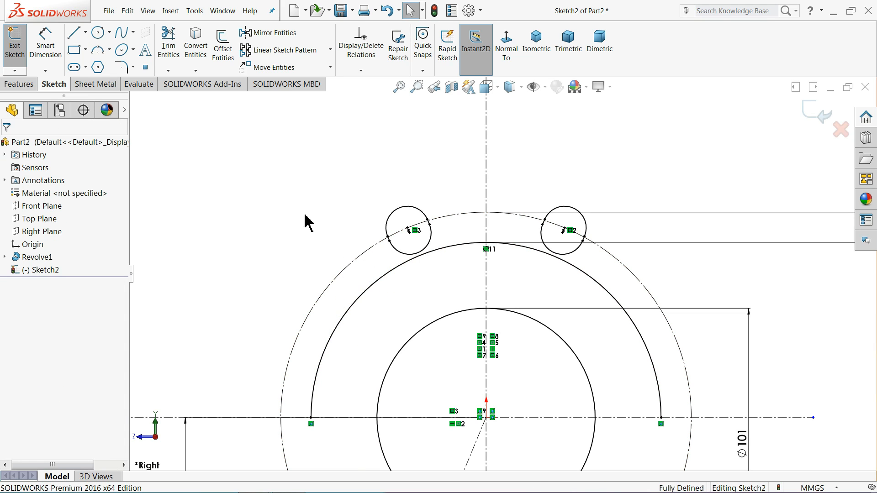
- Sketch a 14 mm line outward from the 162 mm arc to the 190 mm construction circle, continuing with a tangent arc of about 25 mm radius around the upper-left slot
click(75, 35)
scroll(386, 289, down, 4)
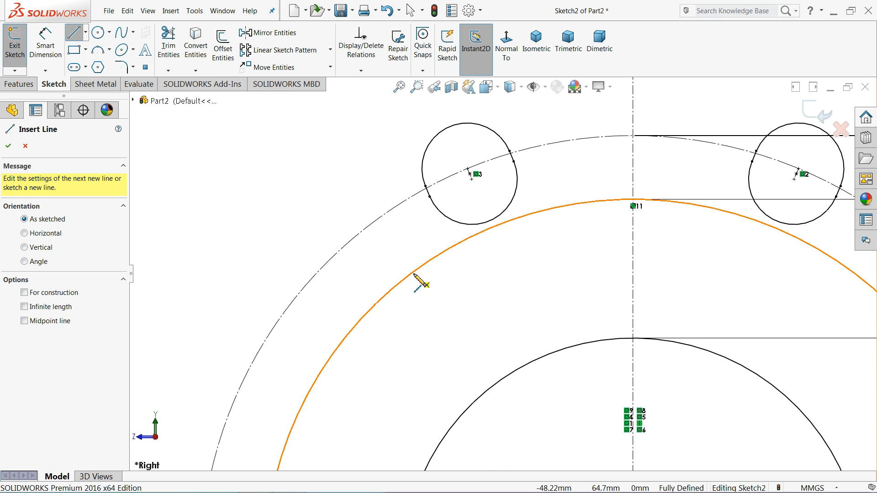
click(414, 274)
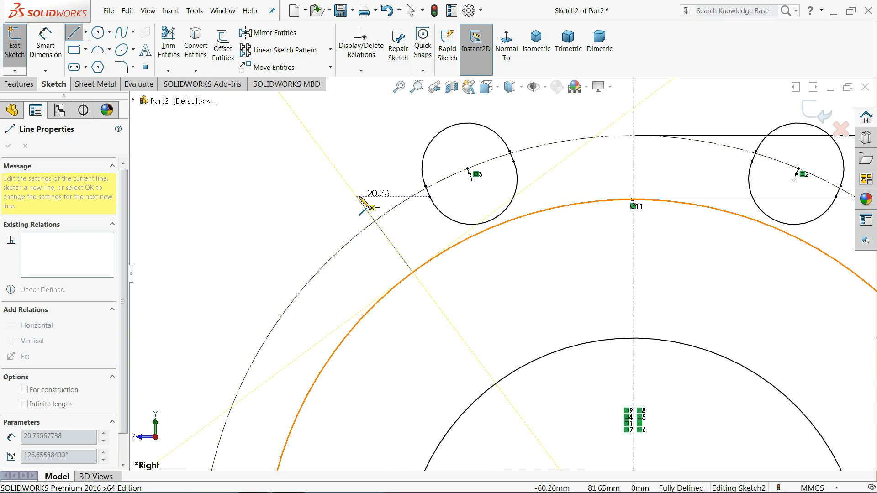
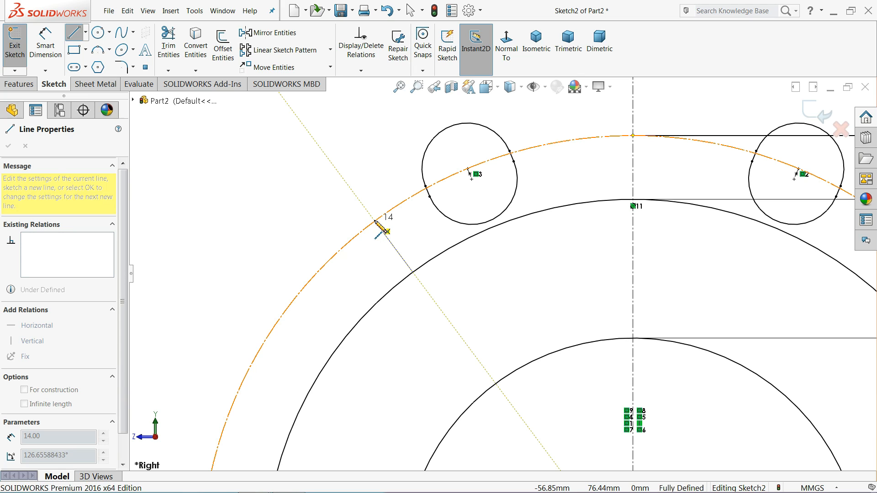
click(375, 221)
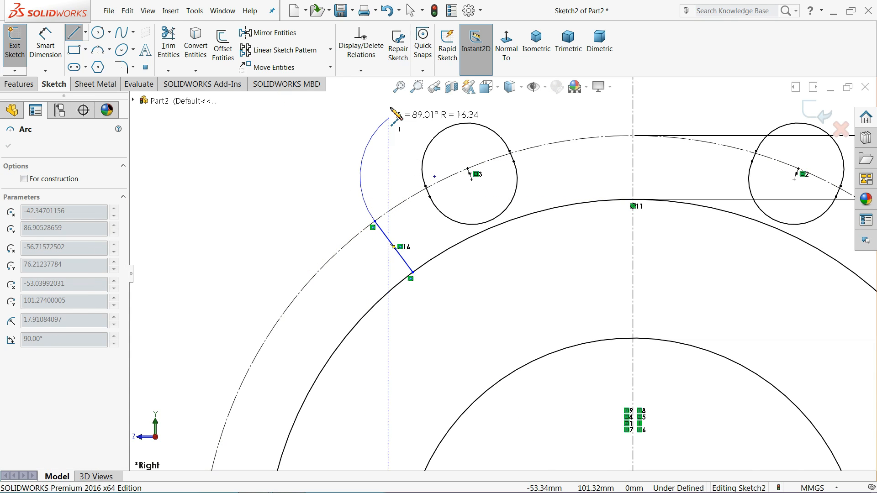
scroll(390, 108, up, 2)
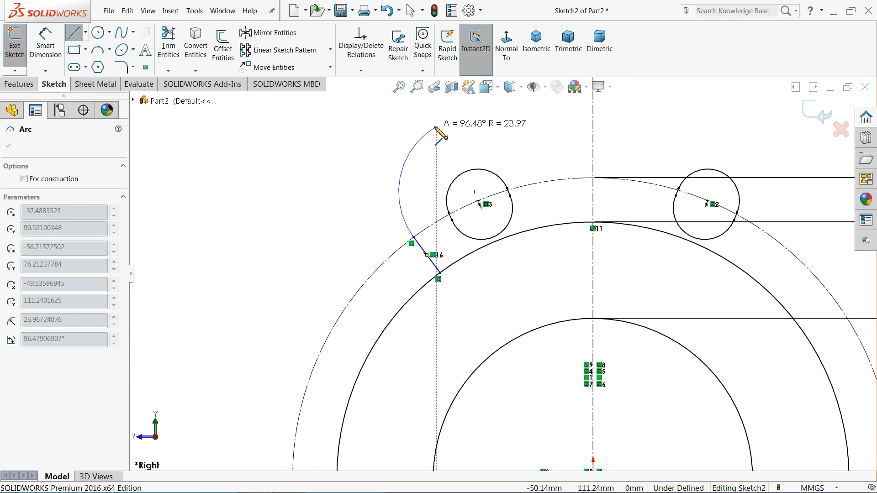
click(475, 110)
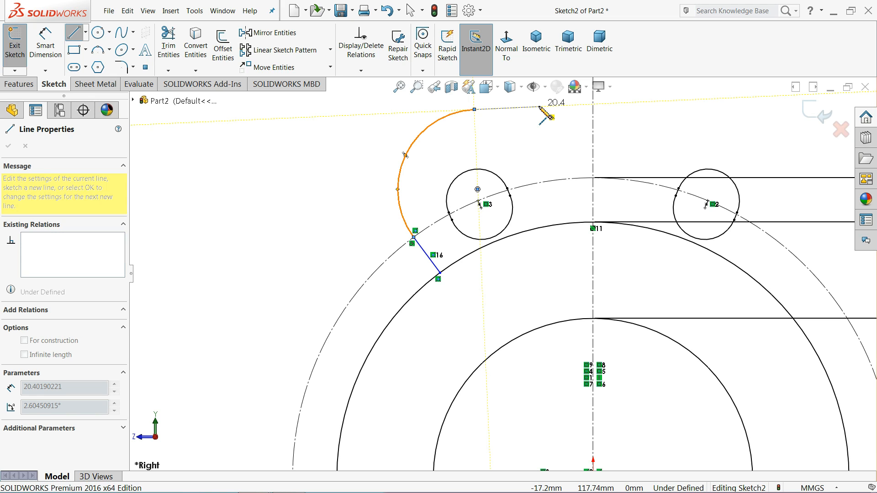
- Continue the upper lug profile with a horizontal line toward the centerline and a vertical line down to the 162 mm arc
scroll(539, 132, up, 2)
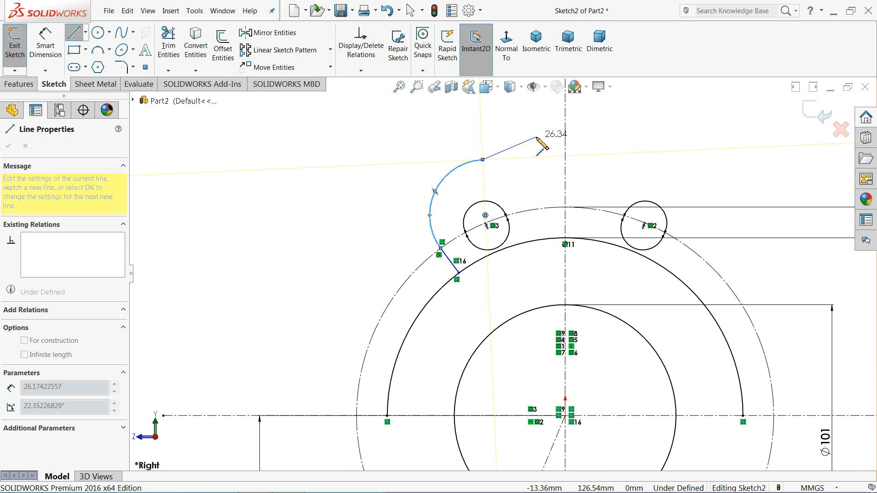
click(534, 160)
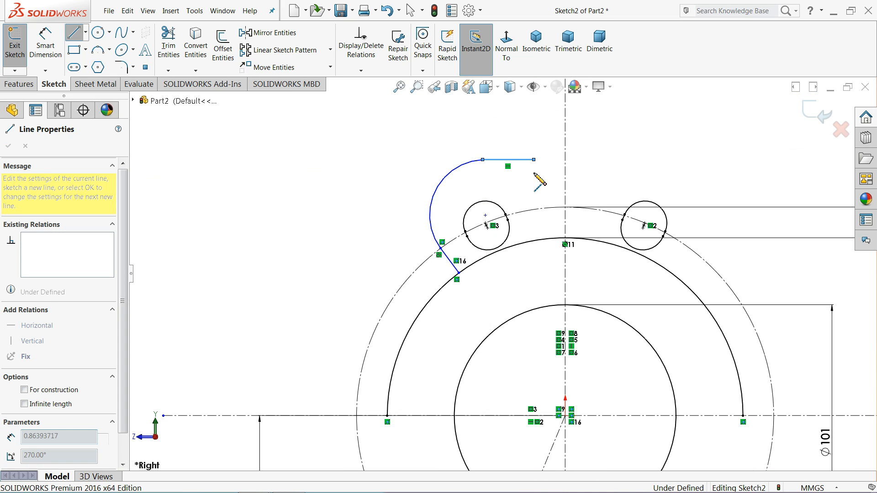
click(534, 241)
right_click(354, 158)
click(366, 164)
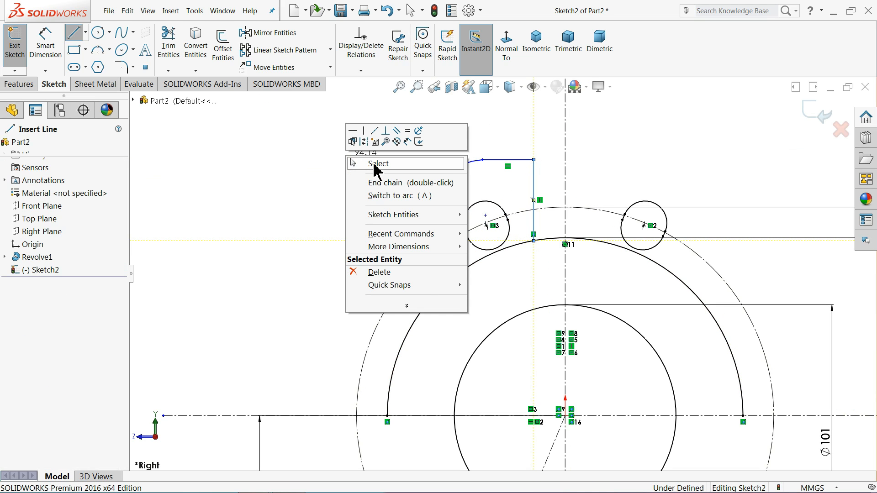
- Trim away the 162 mm arc's left segment below the lug and its short segment between the lug and the vertical centerline
scroll(397, 267, up, 1)
scroll(513, 328, up, 1)
scroll(552, 323, down, 2)
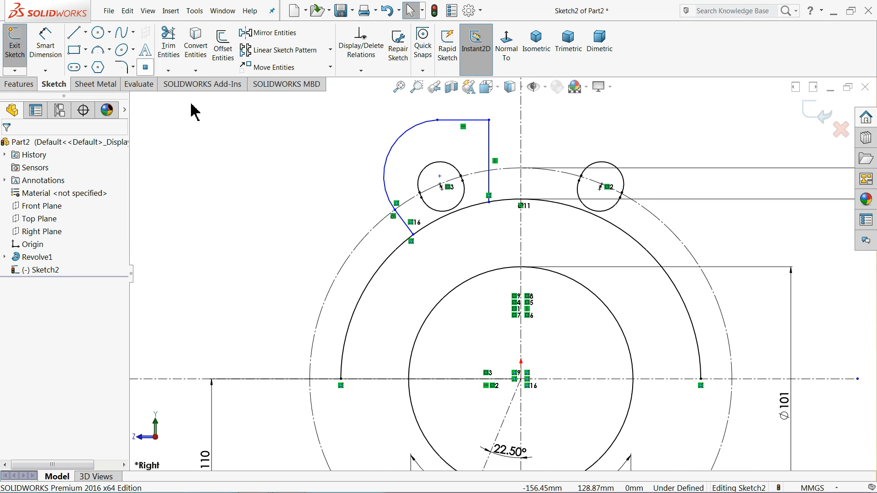
click(53, 61)
scroll(507, 255, down, 3)
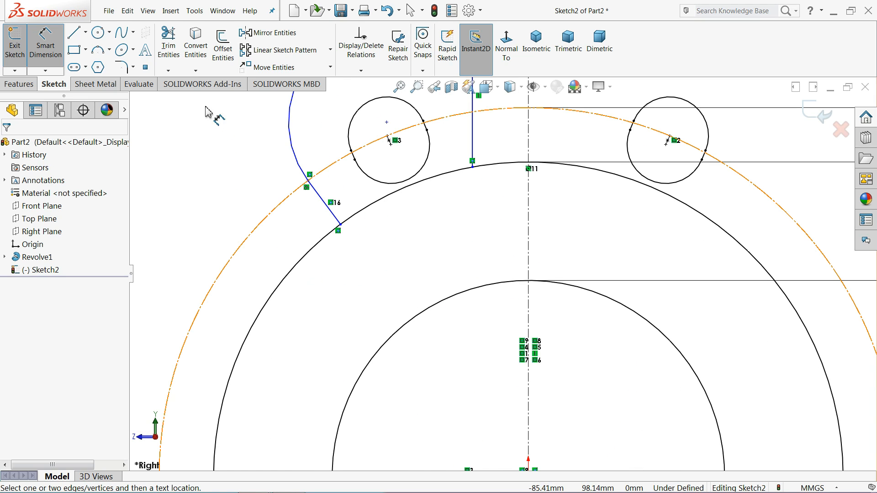
click(168, 45)
drag(297, 279, 289, 280)
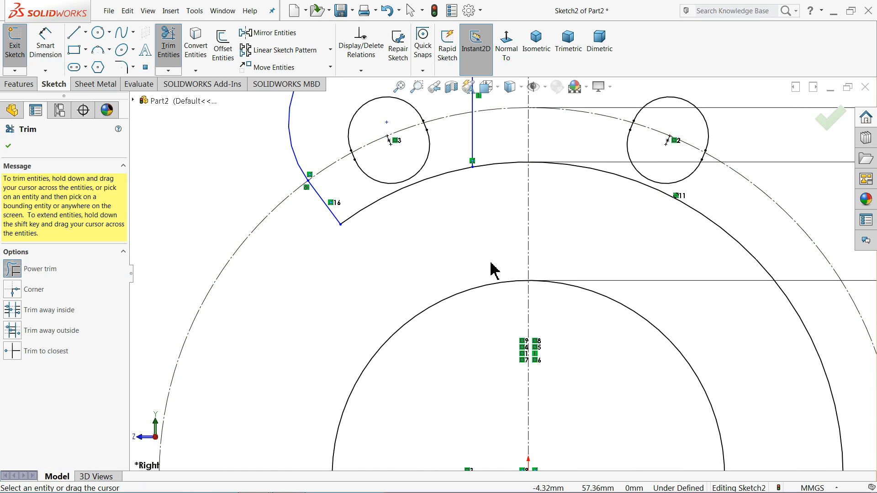
drag(507, 201, 503, 156)
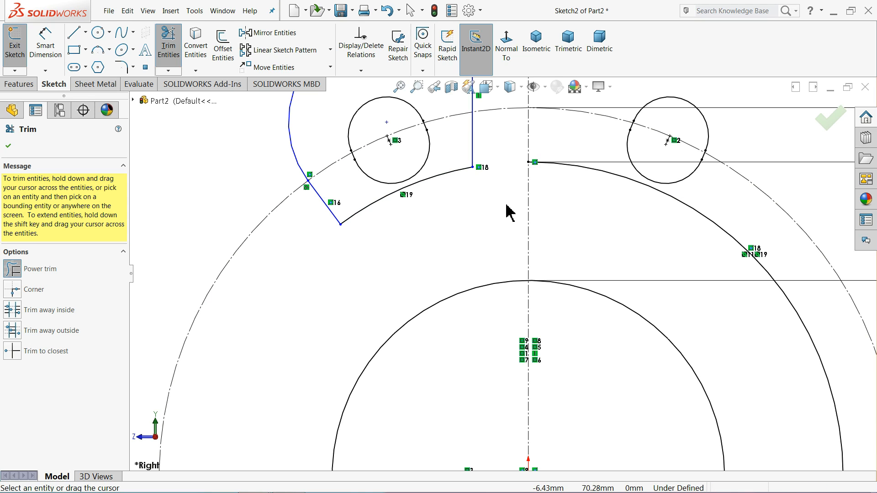
scroll(500, 218, up, 2)
scroll(499, 227, up, 3)
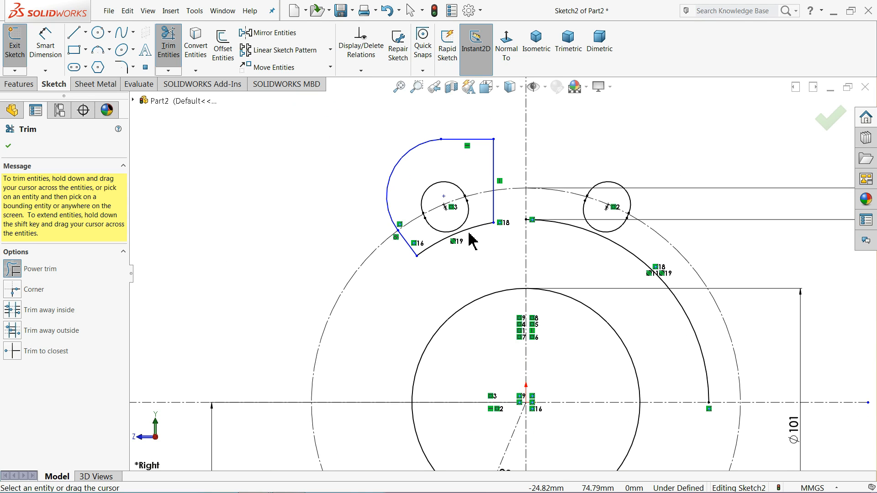
click(9, 145)
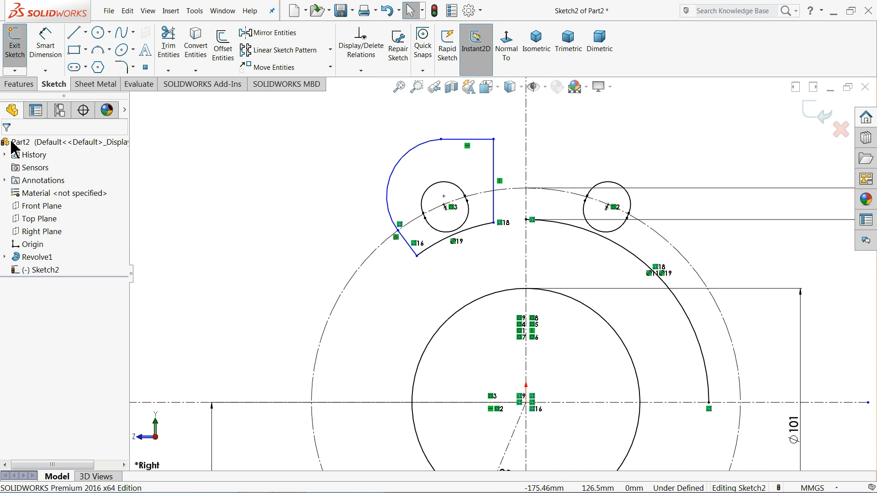
- Dimension the lug's lower outer corner at 49.5 mm from the vertical centerline
click(55, 57)
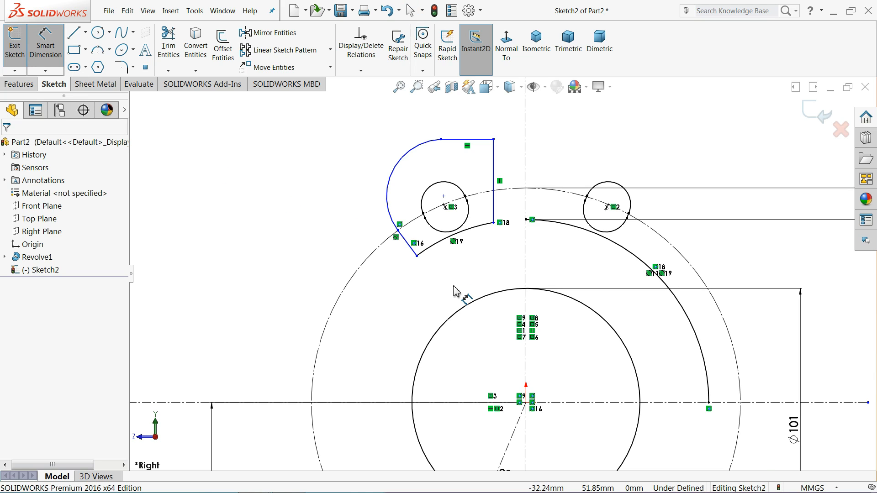
click(417, 257)
click(526, 258)
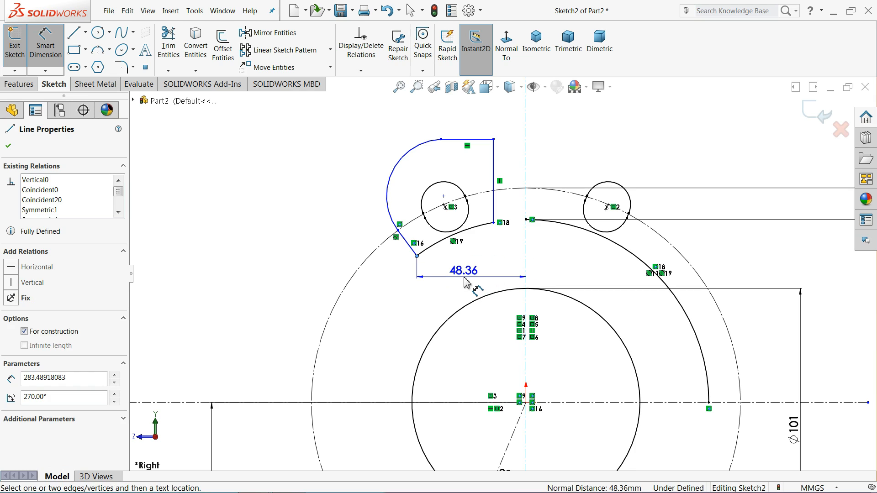
click(465, 281)
text(49.5)
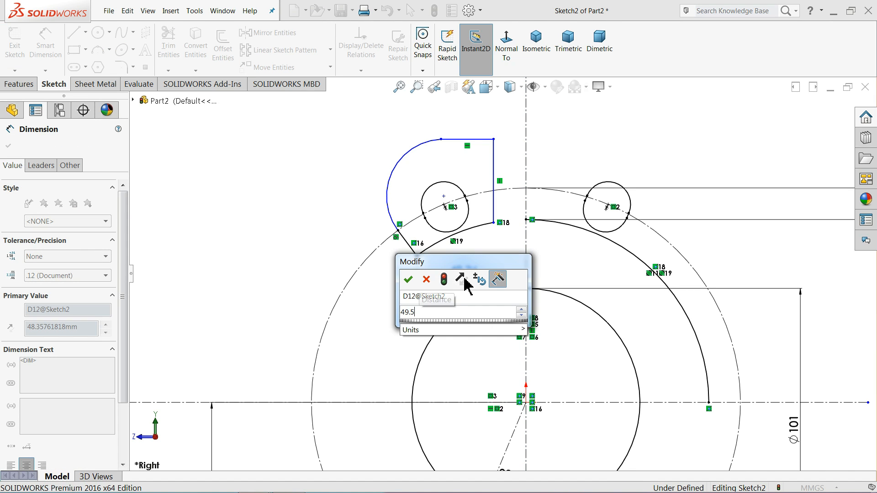
key(Return)
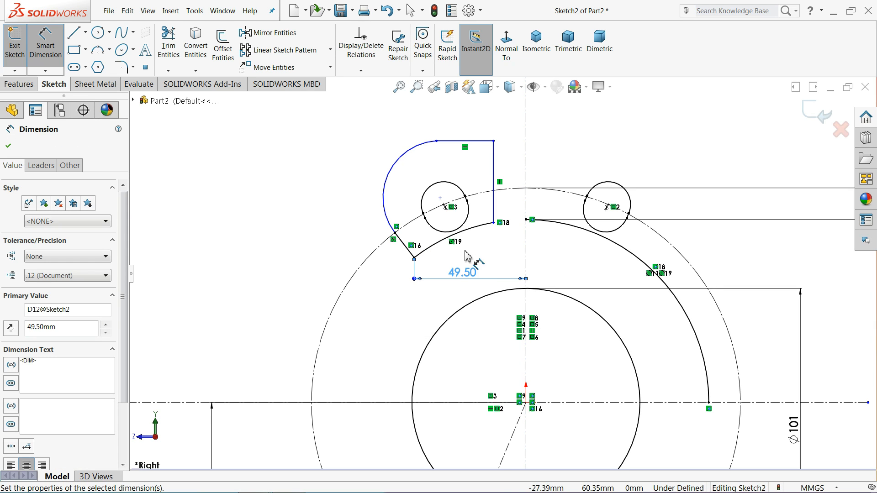
- Dimension the radius of the lug's outer arc as 21.5 mm
click(389, 187)
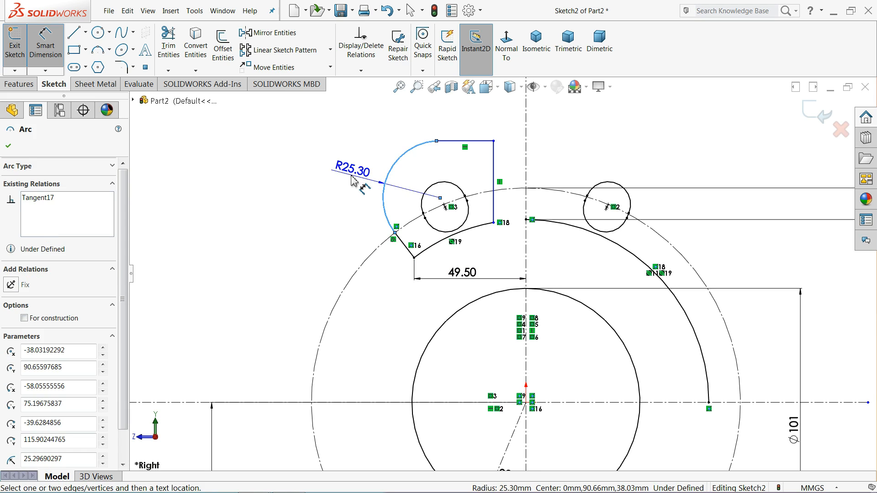
click(359, 179)
text(21.5)
key(Return)
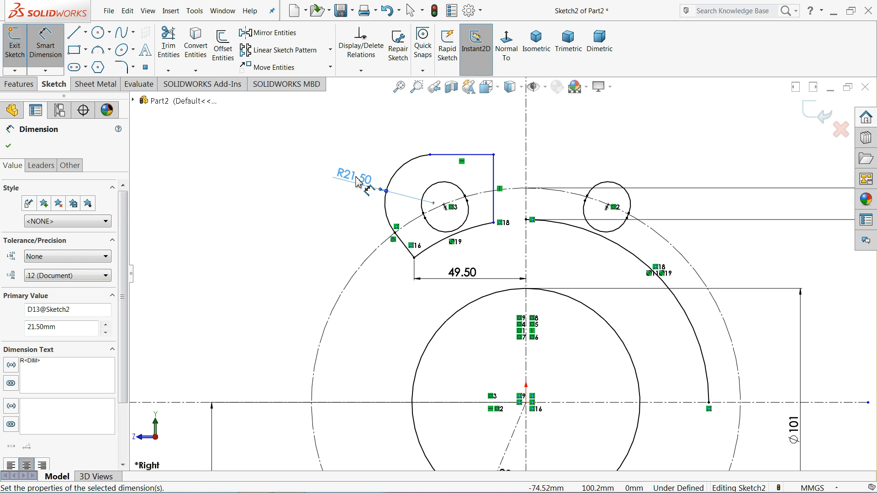
- Dimension the upper lug's inner vertical line at 19.75 mm (half of 39.5) from the vertical centerline
scroll(486, 173, down, 2)
click(497, 174)
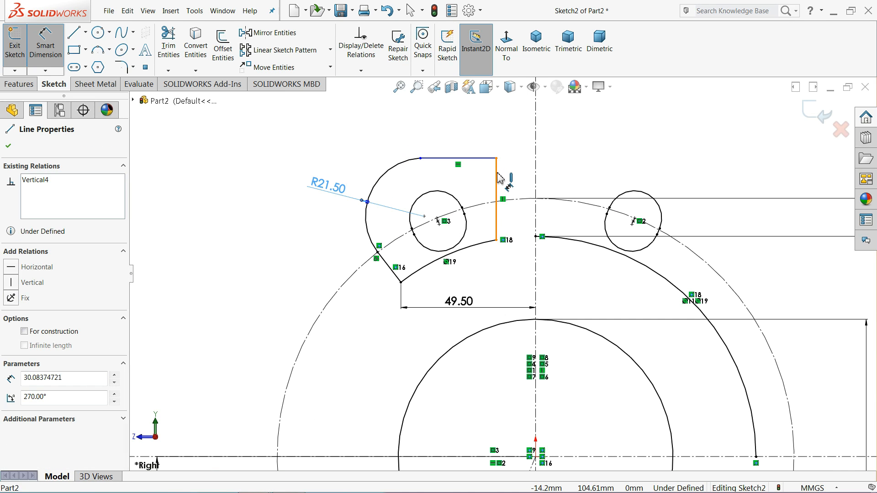
click(535, 179)
click(520, 175)
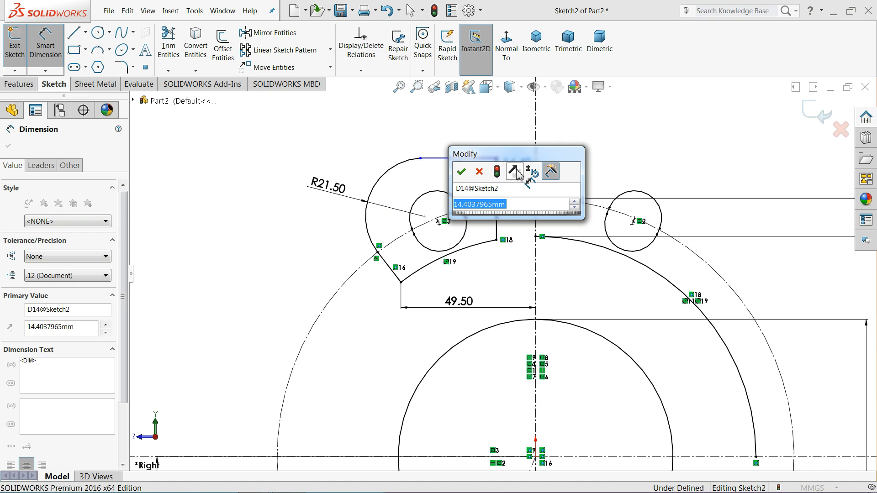
text(39.5/)
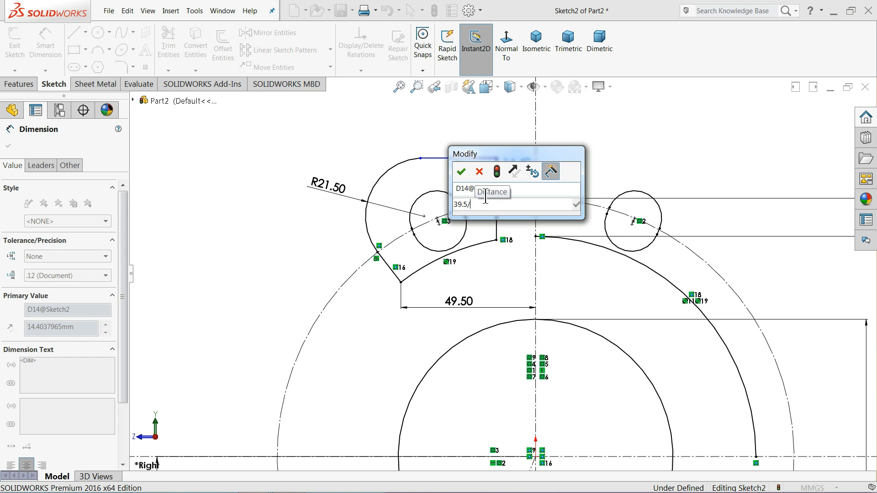
key(Return)
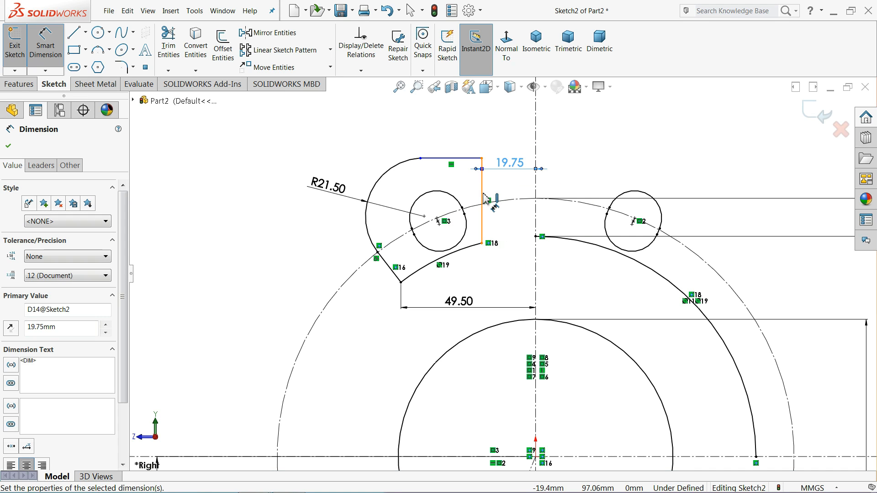
- Dimension the top endpoint of the lug's outer arc at 35 mm from the vertical centerline
click(420, 158)
click(536, 144)
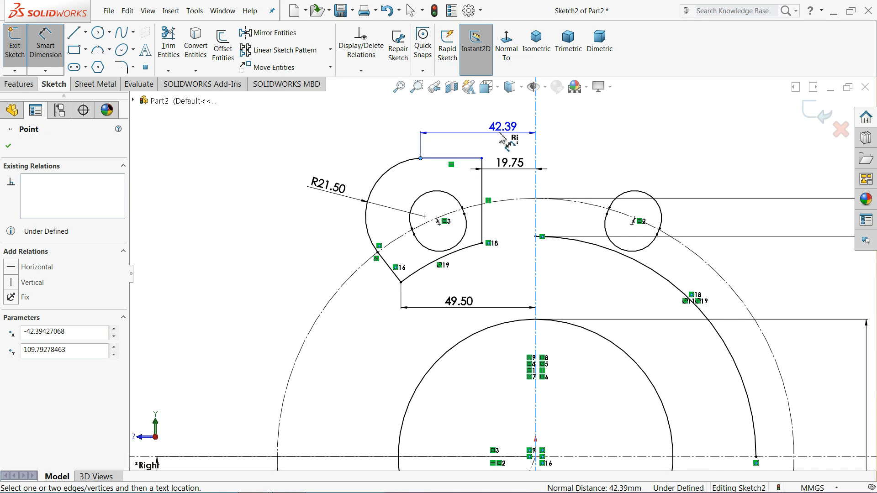
click(479, 128)
text(35)
key(Return)
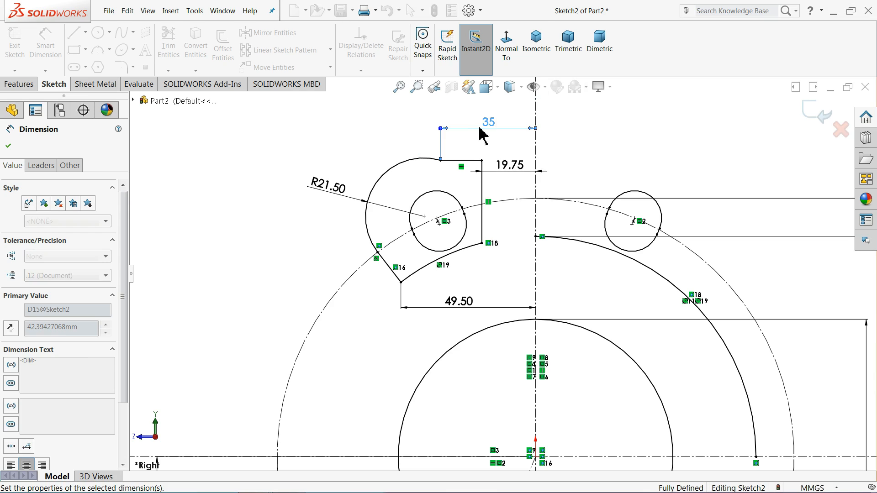
click(7, 145)
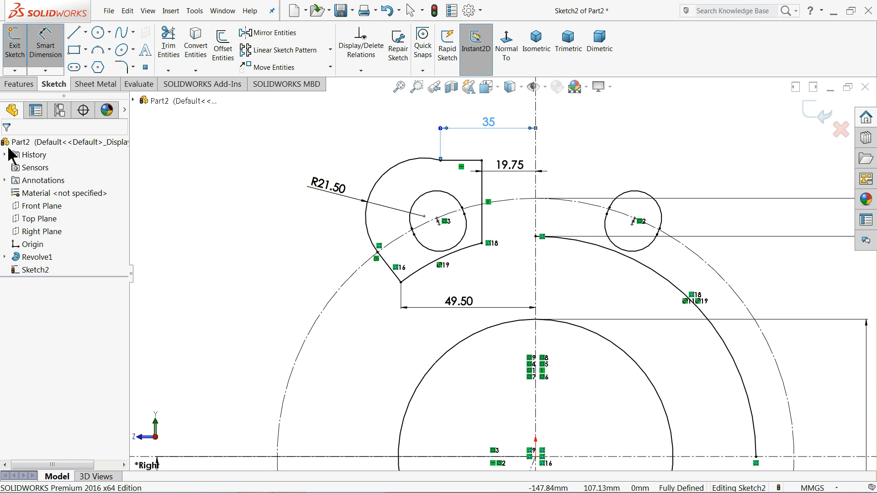
- Try a tangent relation between the lug's outer arc and its top horizontal line, and undo it
scroll(491, 157, down, 4)
drag(370, 189, 331, 234)
click(343, 185)
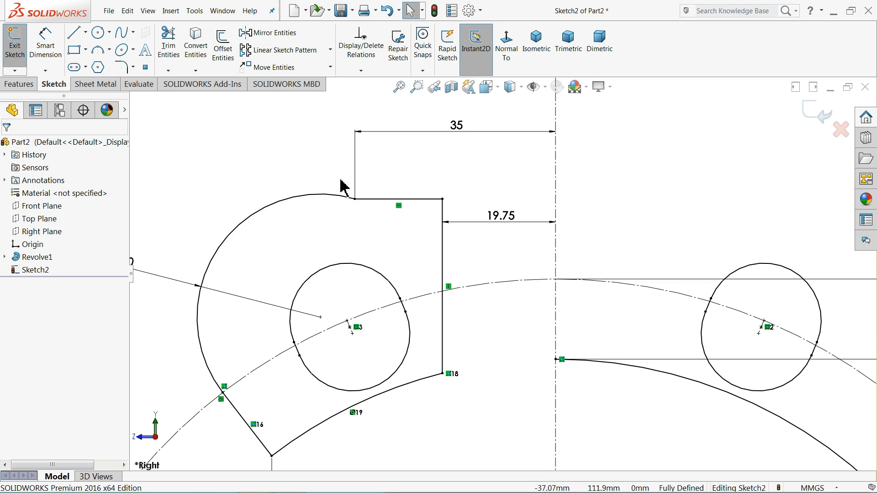
click(364, 199)
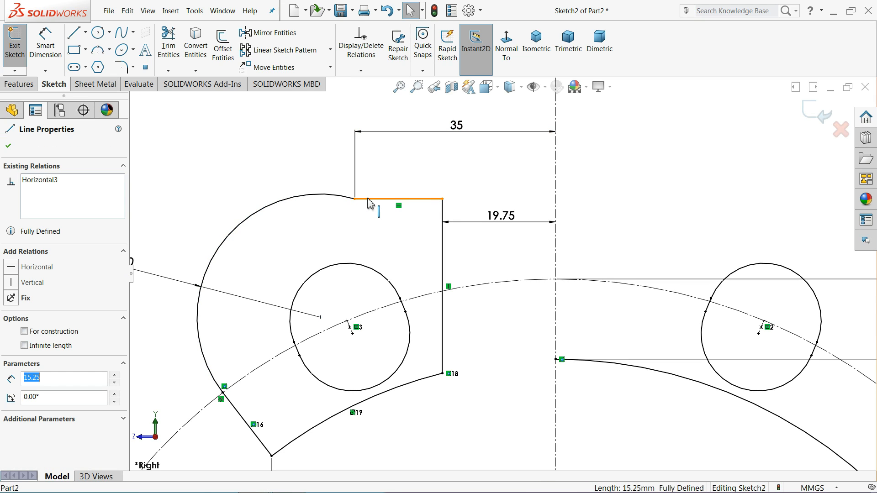
ctrl+click(337, 197)
click(357, 157)
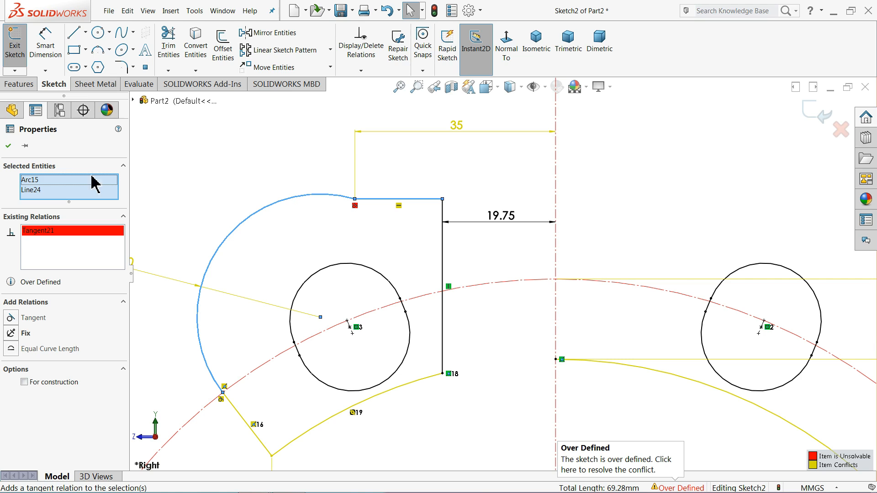
click(385, 11)
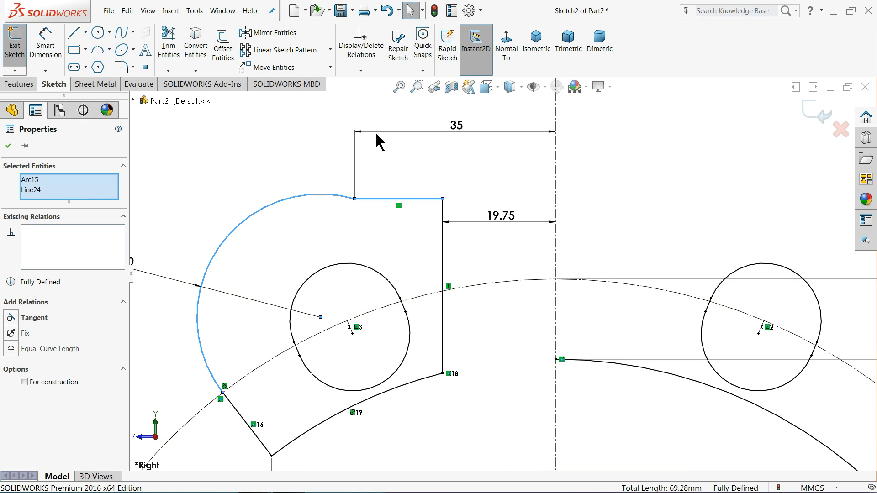
- Add a driven dimension between the lug's top horizontal line and the horizontal centerline, and delete it
scroll(353, 234, up, 3)
scroll(402, 274, up, 1)
scroll(442, 335, down, 2)
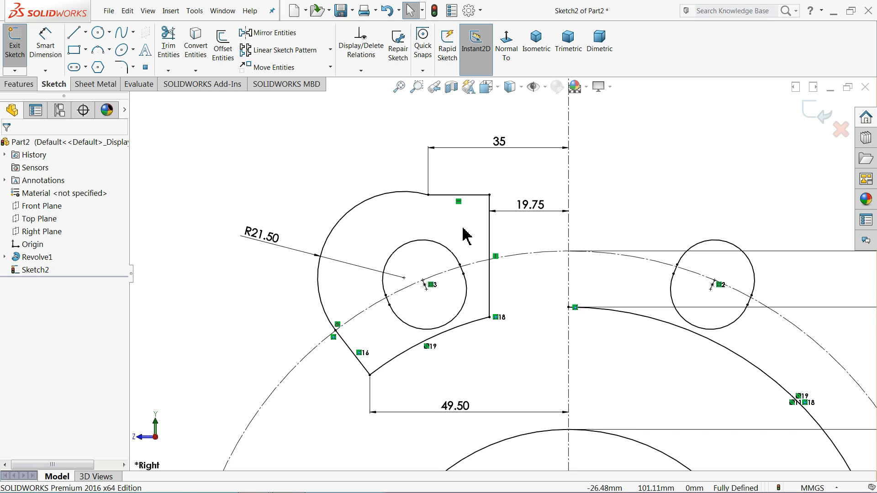
scroll(453, 206, up, 4)
scroll(471, 256, down, 2)
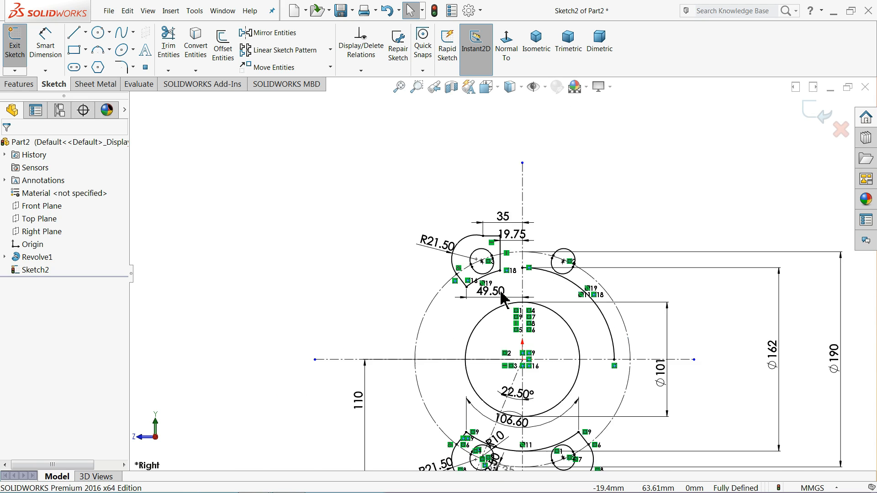
scroll(525, 315, down, 1)
click(55, 57)
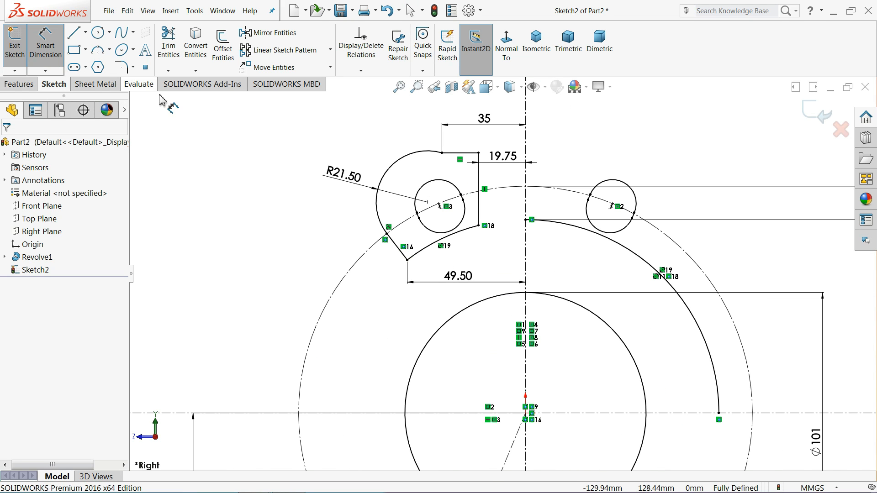
click(458, 160)
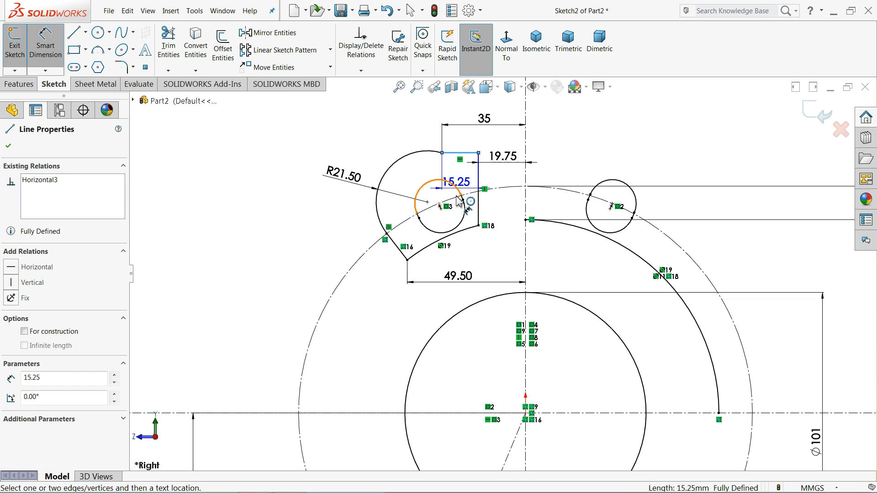
click(556, 414)
click(204, 285)
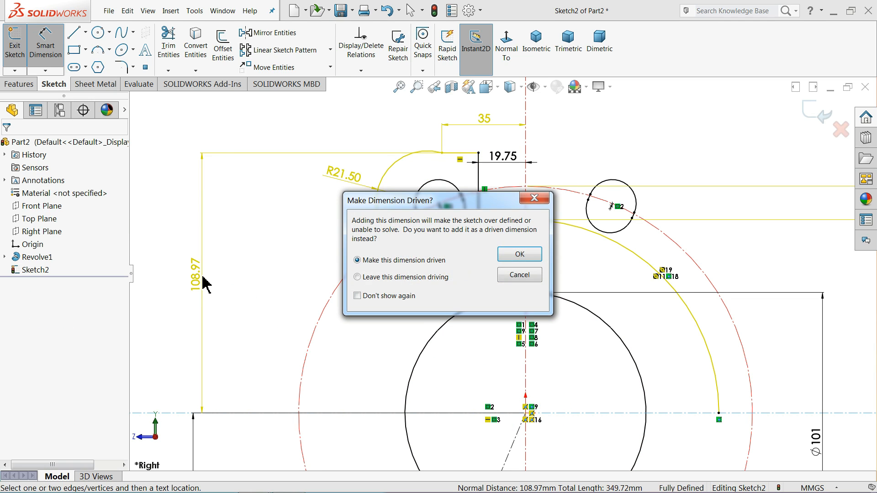
click(520, 255)
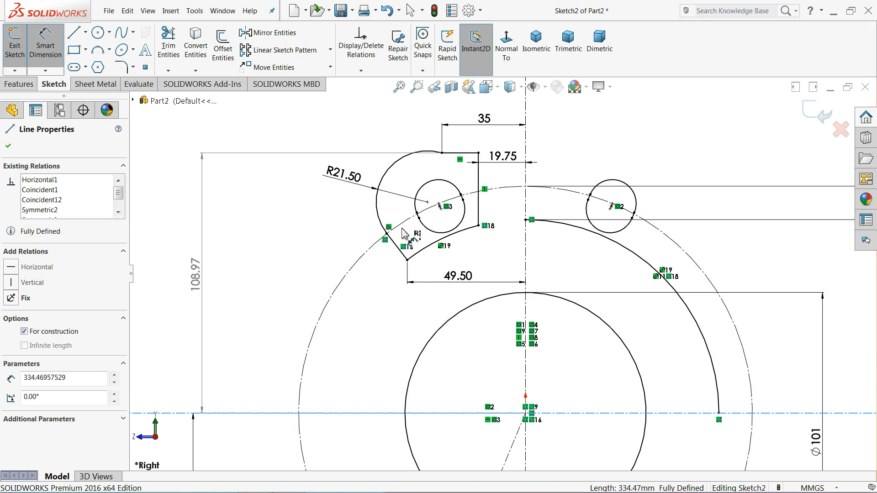
click(191, 274)
key(Delete)
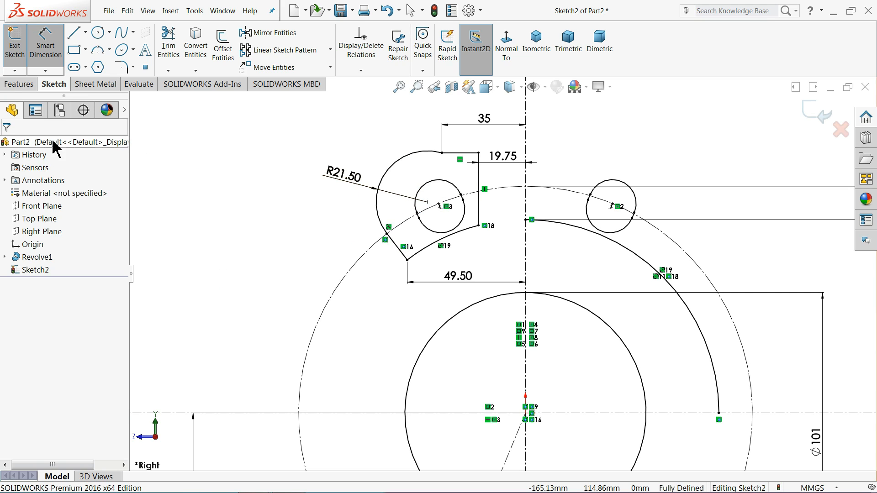
- Delete the upper lug's short horizontal top line
click(38, 57)
scroll(483, 159, down, 3)
click(513, 120)
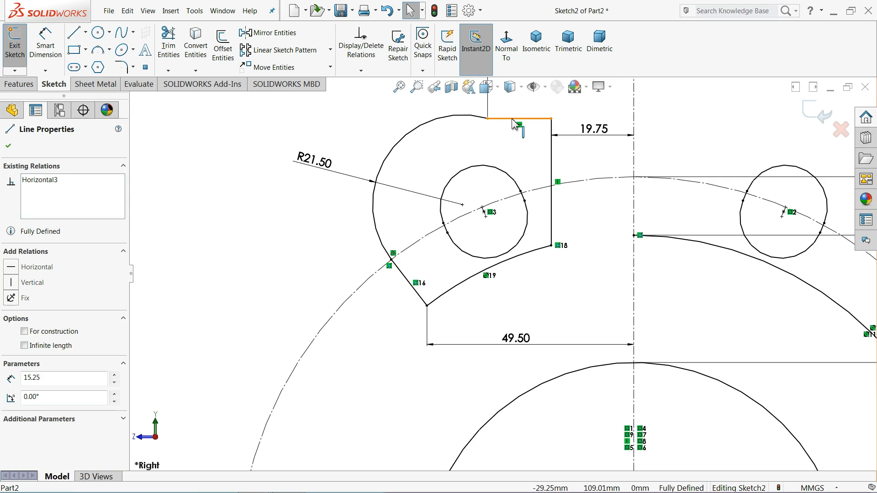
key(Delete)
- Dimension the top endpoint of the lug's inner vertical line at 107 mm above the horizontal centerline
scroll(486, 133, up, 2)
scroll(519, 192, up, 3)
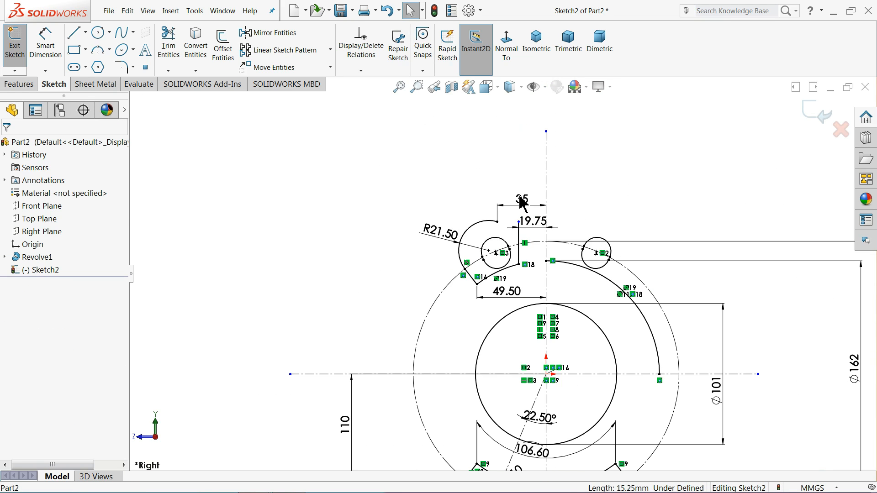
scroll(523, 330, down, 2)
click(46, 44)
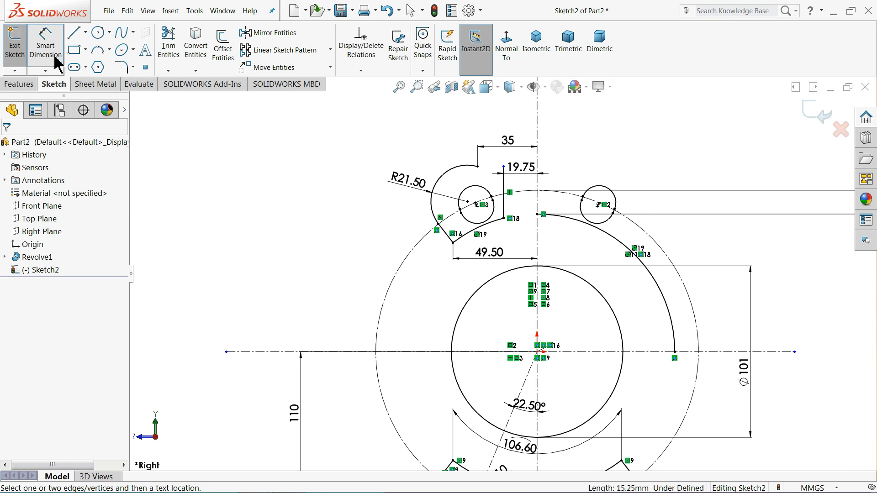
scroll(452, 329, down, 3)
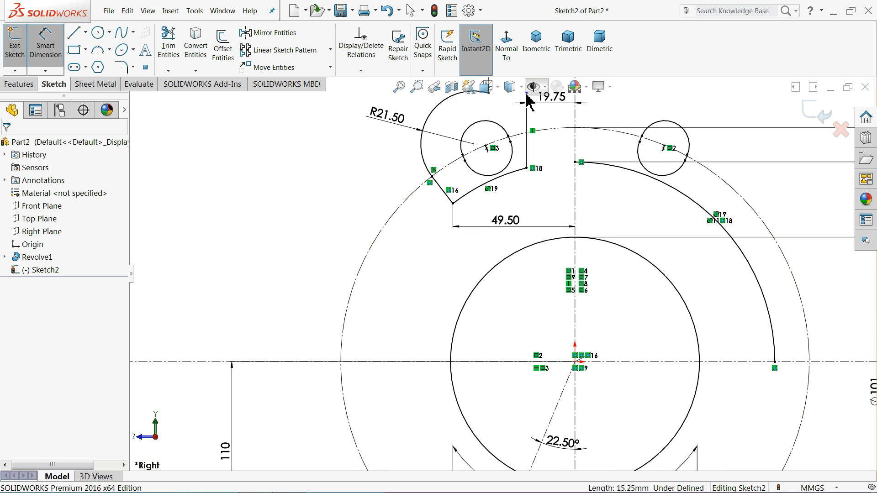
scroll(521, 131, up, 1)
click(522, 124)
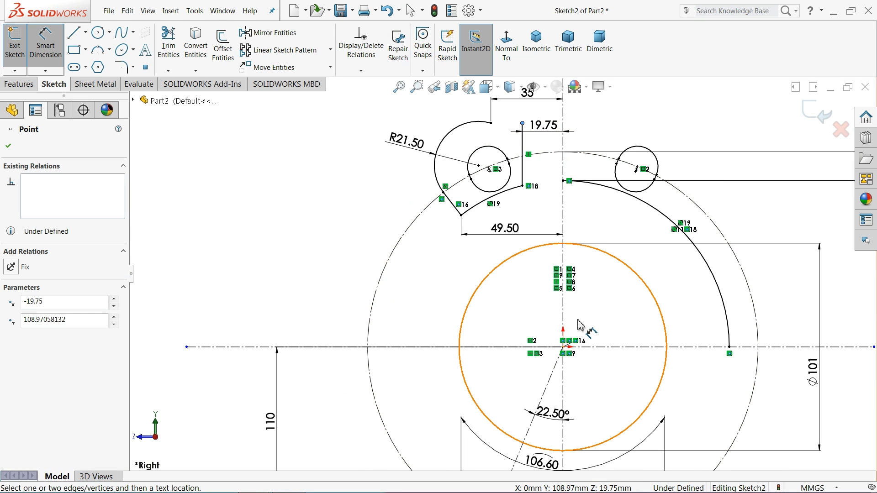
click(592, 347)
click(261, 256)
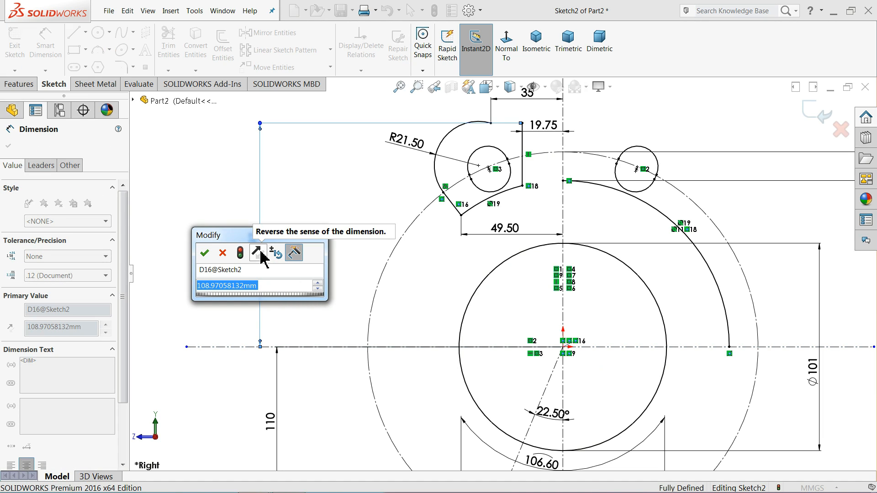
text(107)
key(Return)
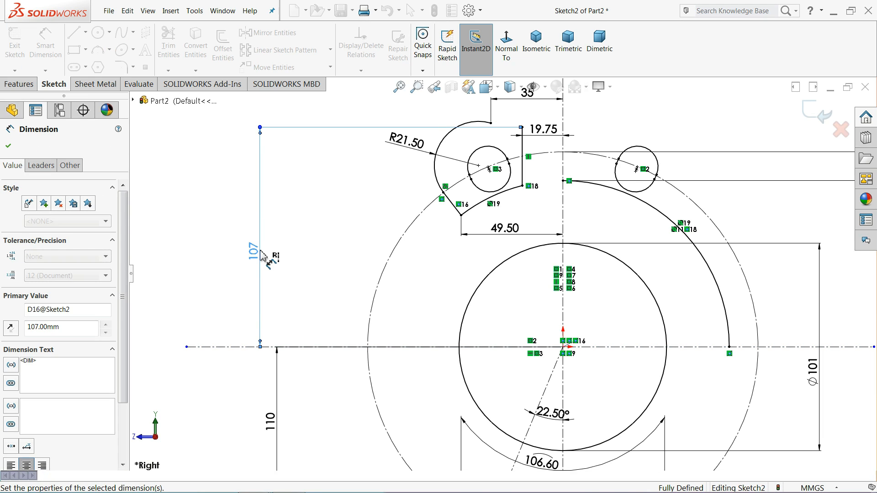
click(10, 147)
- Delete the 35 mm dimension between the lug arc's endpoint and the vertical centerline
scroll(505, 141, down, 6)
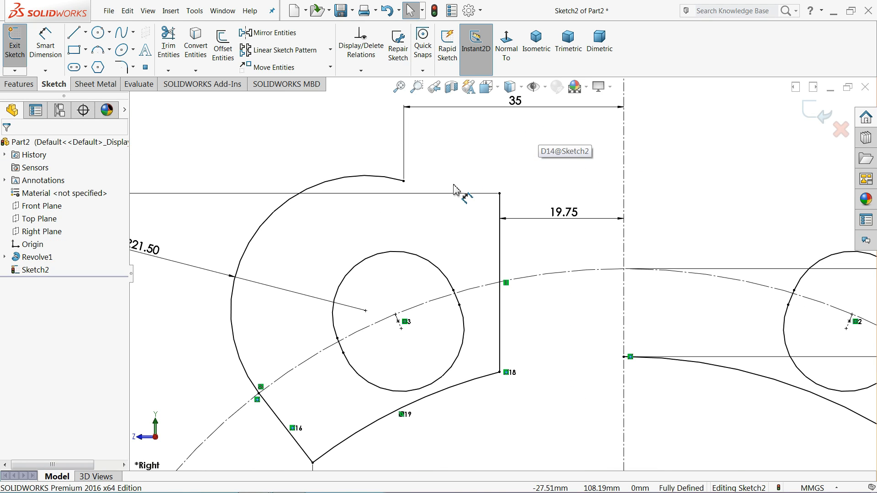
scroll(422, 192, down, 1)
scroll(531, 152, up, 1)
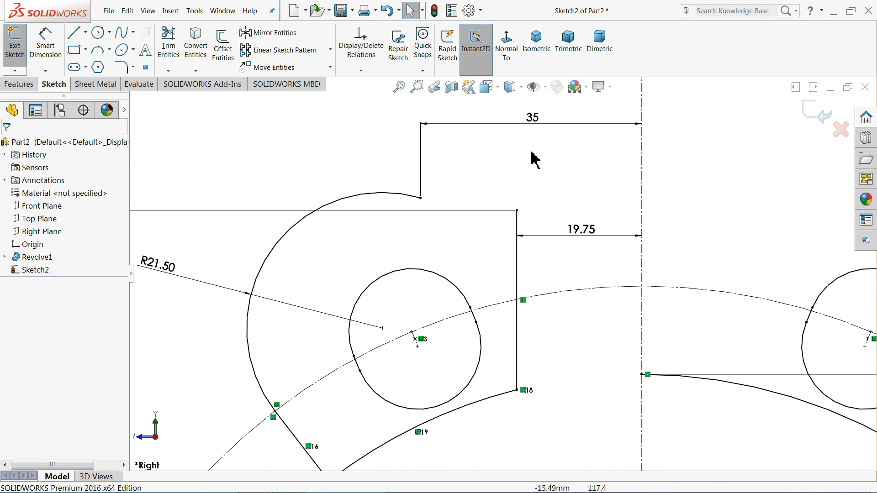
click(548, 122)
key(Delete)
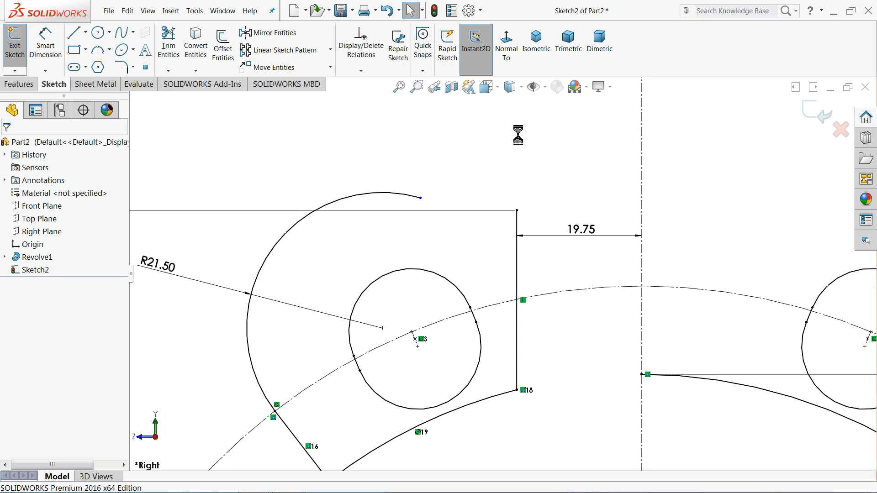
- Draw a horizontal line from the top of the lug's inner vertical line toward the outer arc's open end
click(73, 33)
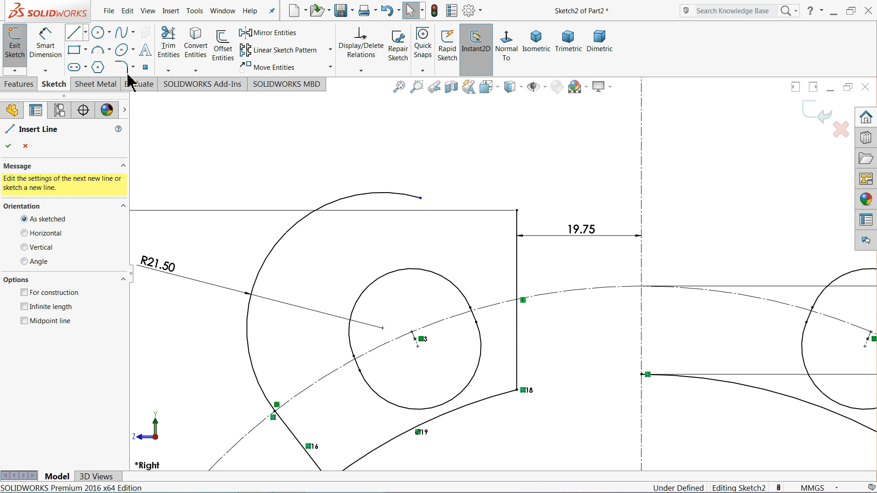
click(517, 211)
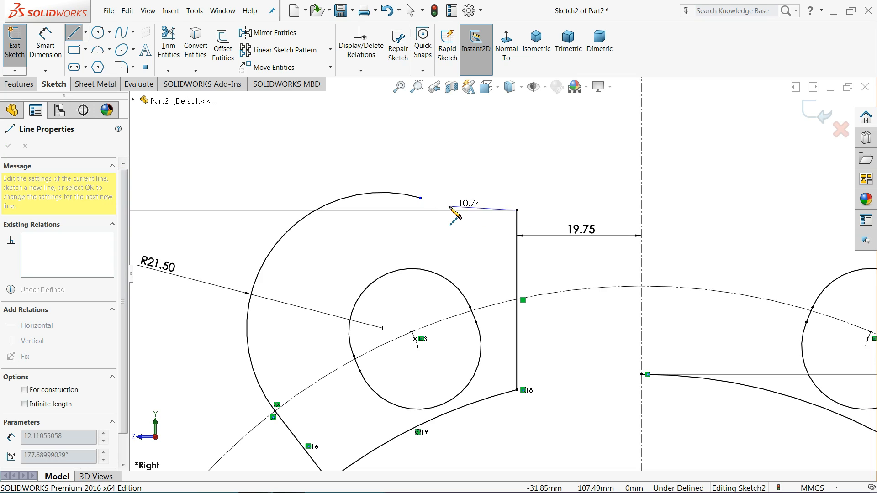
click(425, 211)
right_click(445, 161)
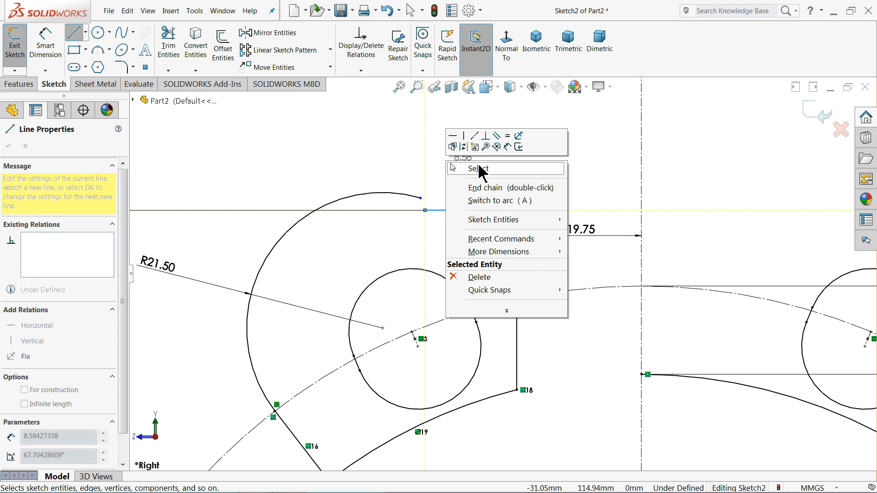
click(478, 169)
- Merge the open endpoint of the lug's outer arc with the free end of the new horizontal line
scroll(455, 215, down, 2)
click(416, 200)
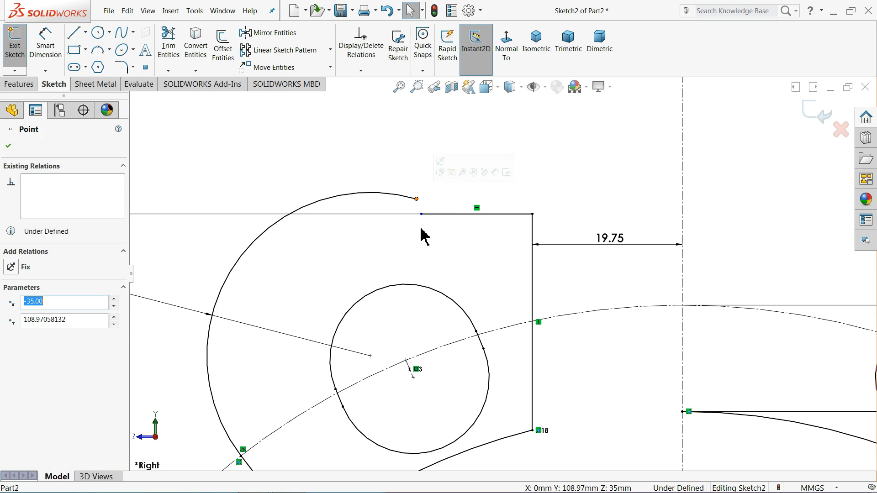
ctrl+click(421, 214)
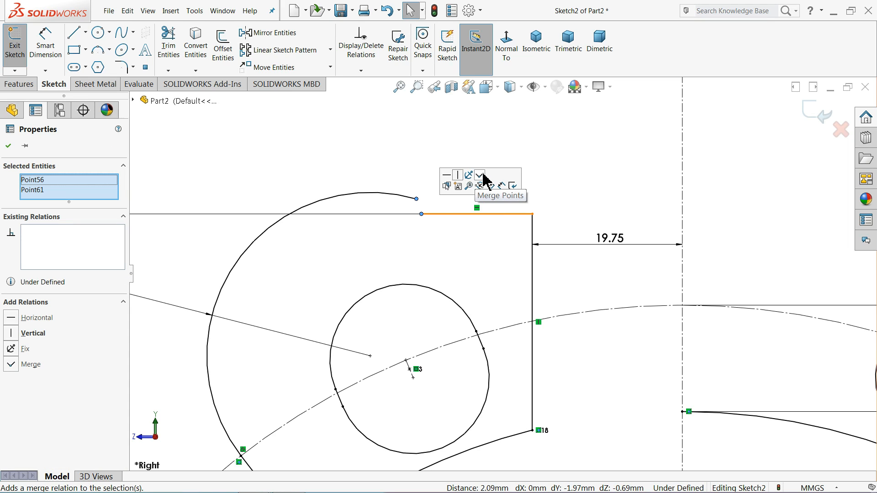
click(434, 163)
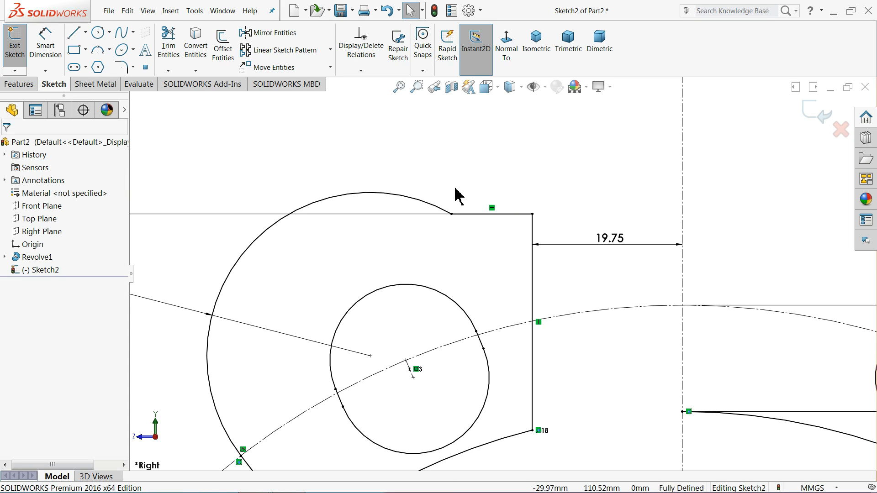
- Try to make the lug's outer arc tangent to its top horizontal line, and undo the relation
click(439, 210)
ctrl+click(485, 214)
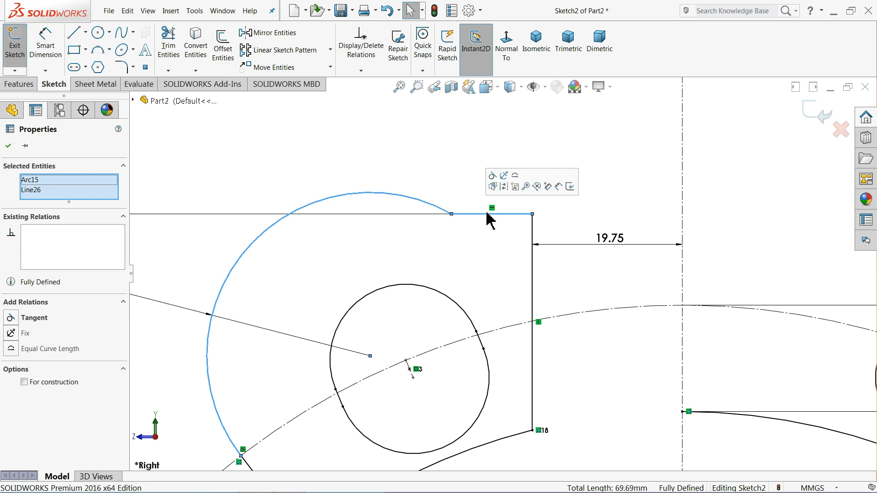
click(493, 177)
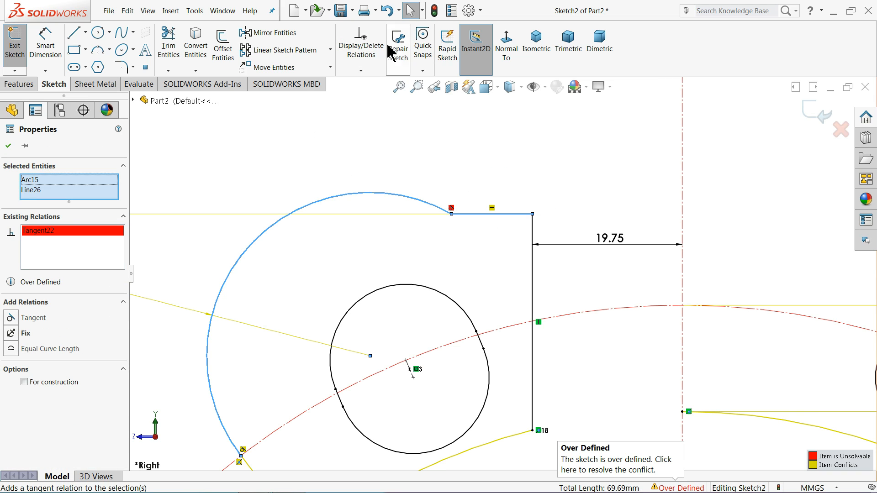
click(387, 13)
click(415, 116)
- Delete the 21.50 mm radius dimension from the upper lug's outer arc
scroll(403, 199, up, 4)
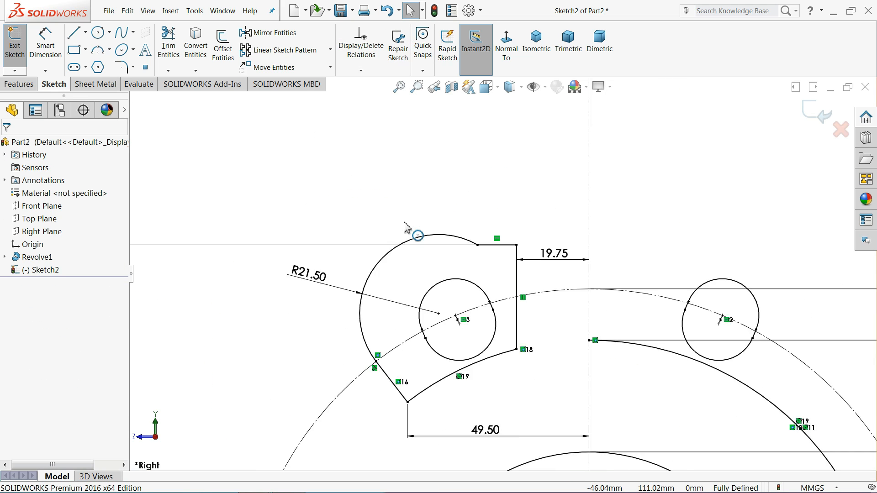
scroll(409, 233, up, 2)
scroll(528, 344, up, 2)
scroll(530, 344, down, 3)
click(321, 214)
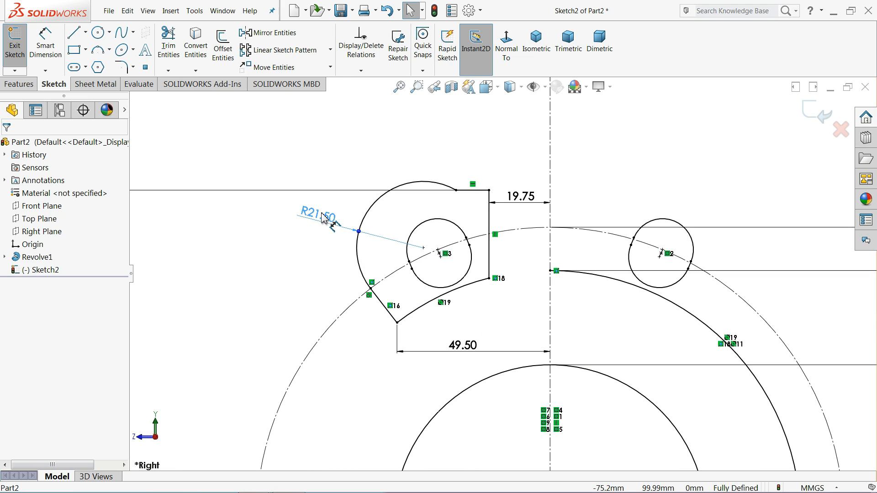
key(Delete)
scroll(448, 231, down, 3)
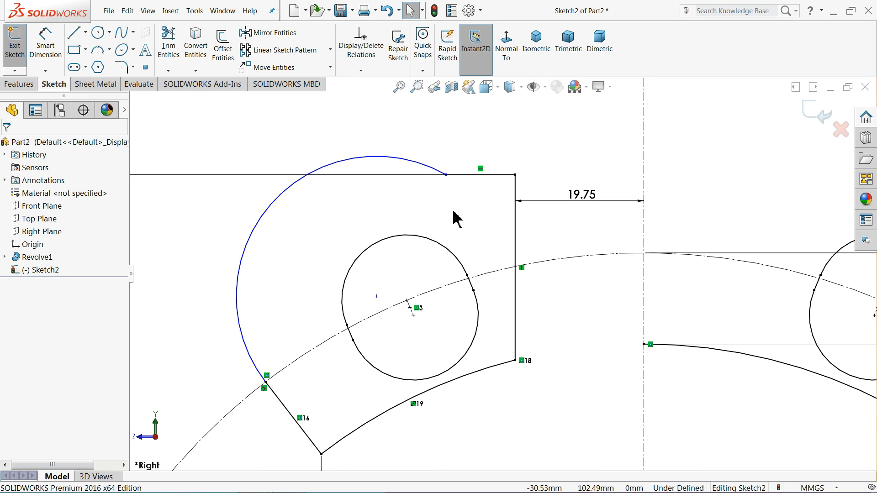
- Make the upper lug's outer arc tangent to the horizontal line at the top of the lug
click(439, 175)
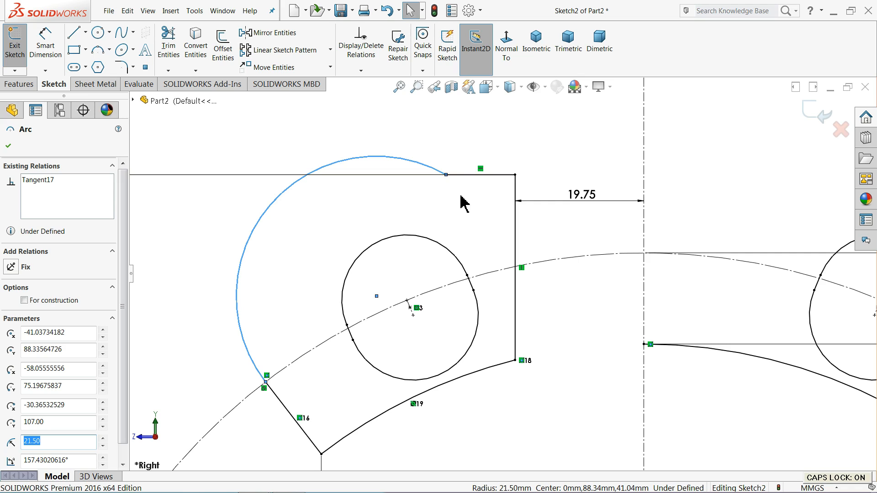
click(462, 175)
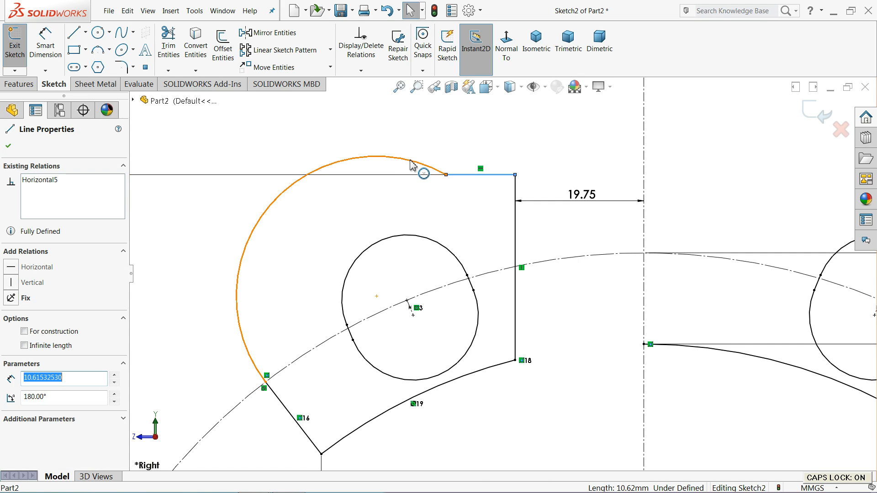
click(426, 168)
key(Caps_Lock)
click(460, 183)
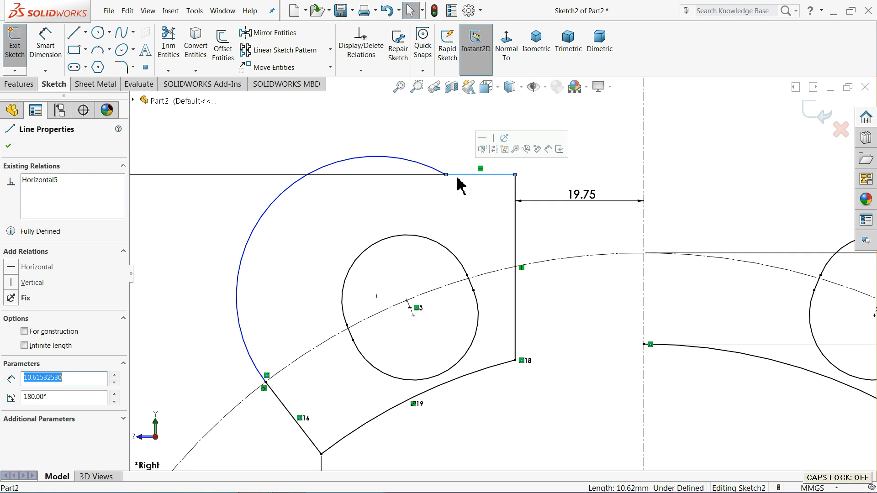
ctrl+click(442, 173)
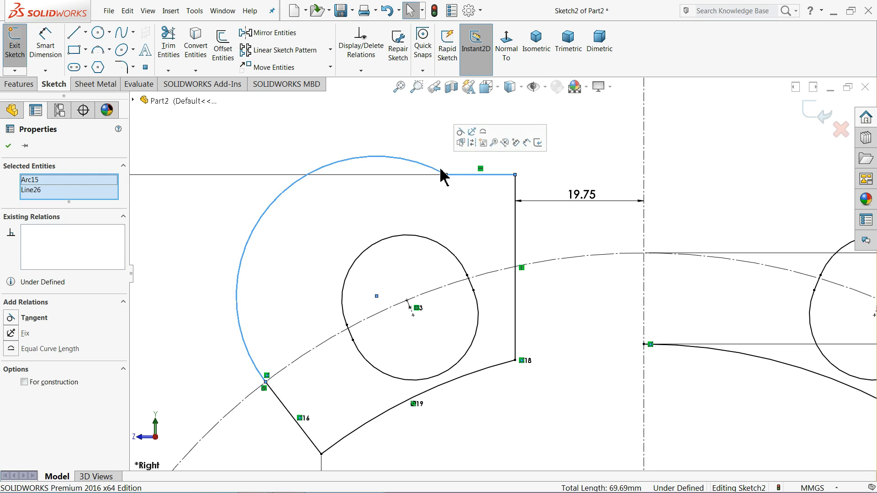
click(460, 142)
click(407, 134)
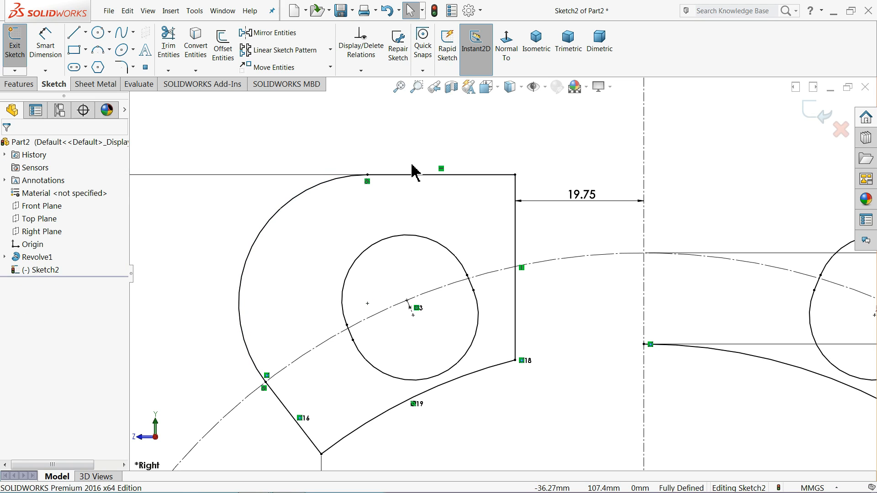
- Delete the leftover 81 mm radius arc between the inner circle and the construction circle, opposite the upper lug
key(z)
key(z)
scroll(510, 309, up, 3)
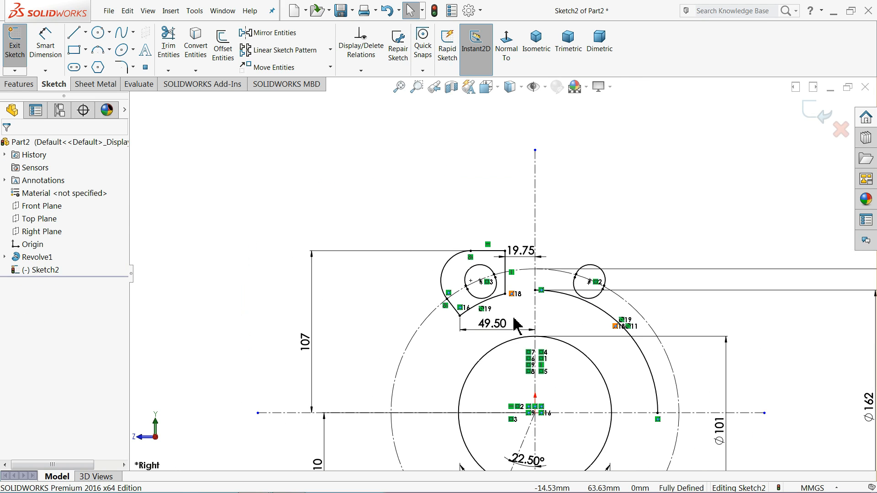
scroll(514, 324, down, 4)
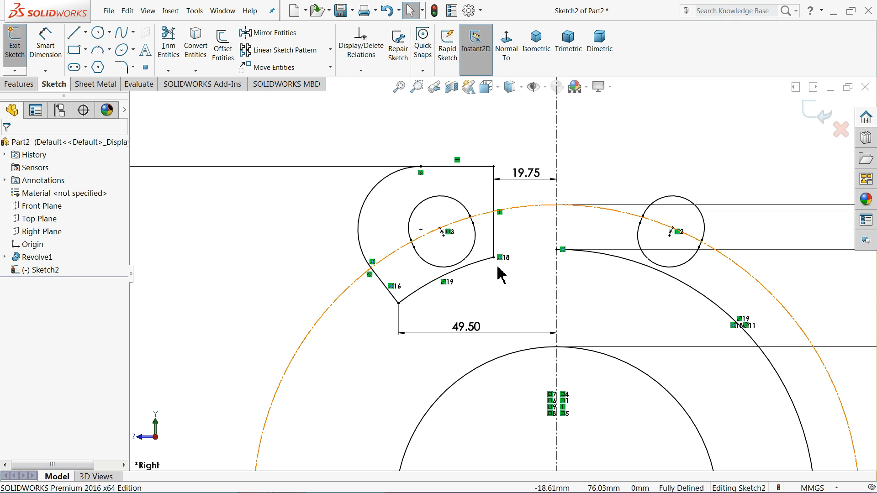
scroll(468, 295, up, 2)
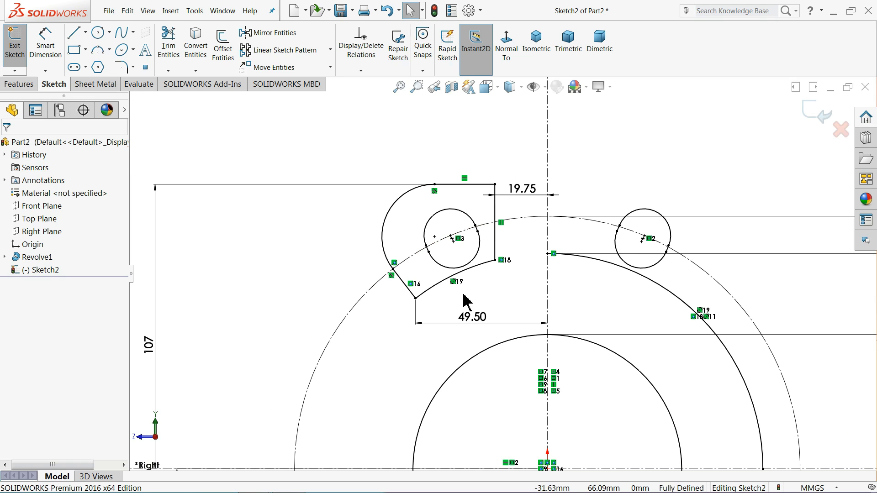
scroll(458, 310, up, 2)
scroll(567, 302, down, 3)
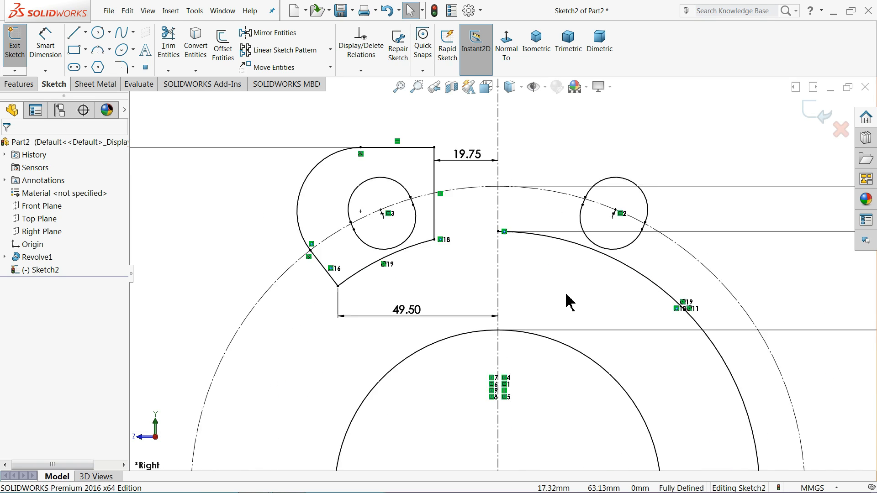
click(631, 270)
key(Delete)
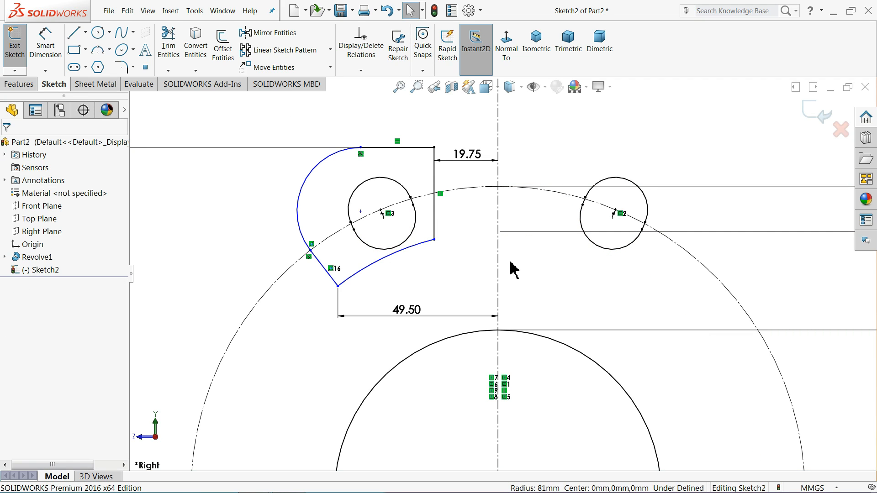
- Move the 49.50 mm dimension slightly farther below the upper lug
scroll(480, 259, up, 2)
scroll(475, 278, up, 1)
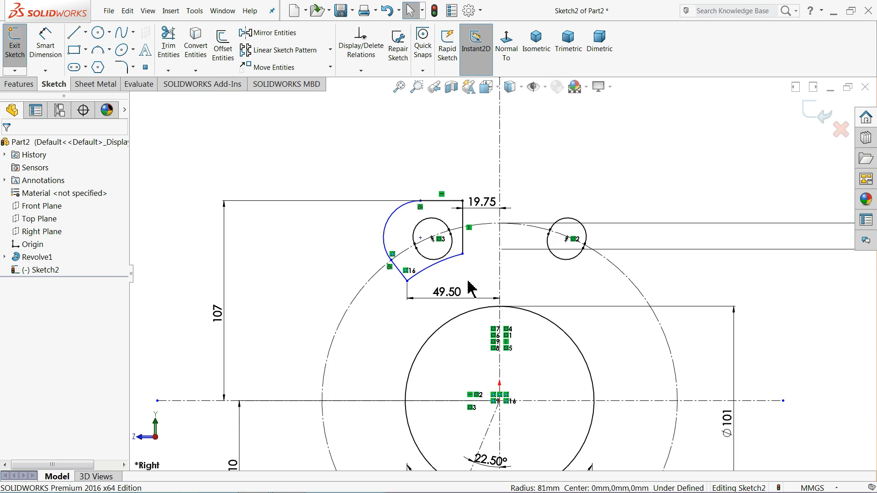
drag(456, 294, 453, 303)
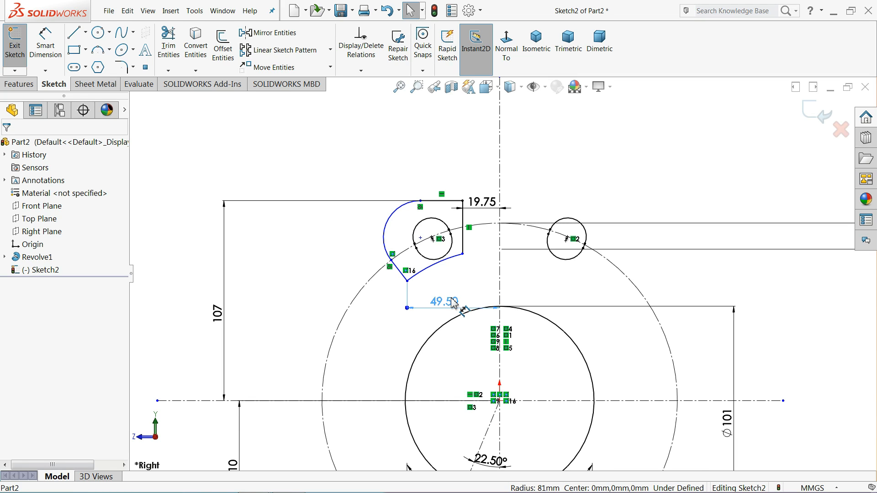
scroll(400, 245, down, 2)
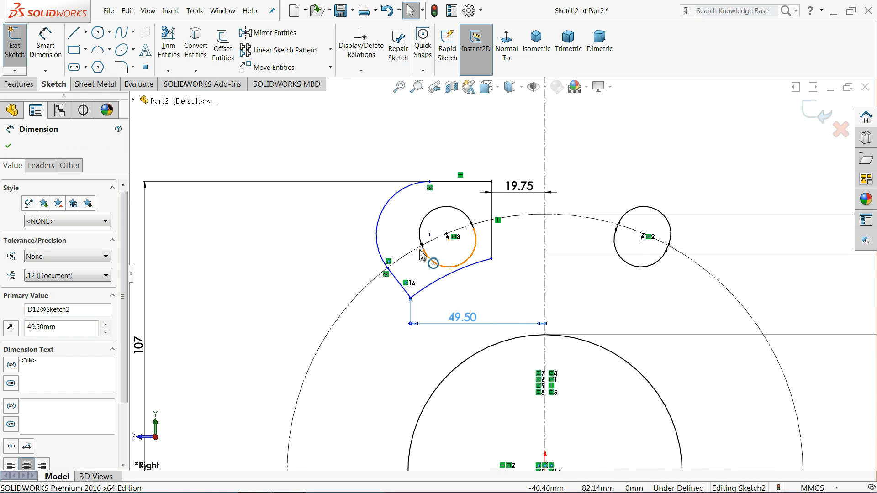
- Dimension the radius of the upper lug's outer arc, keeping its current size
click(52, 64)
scroll(348, 260, down, 2)
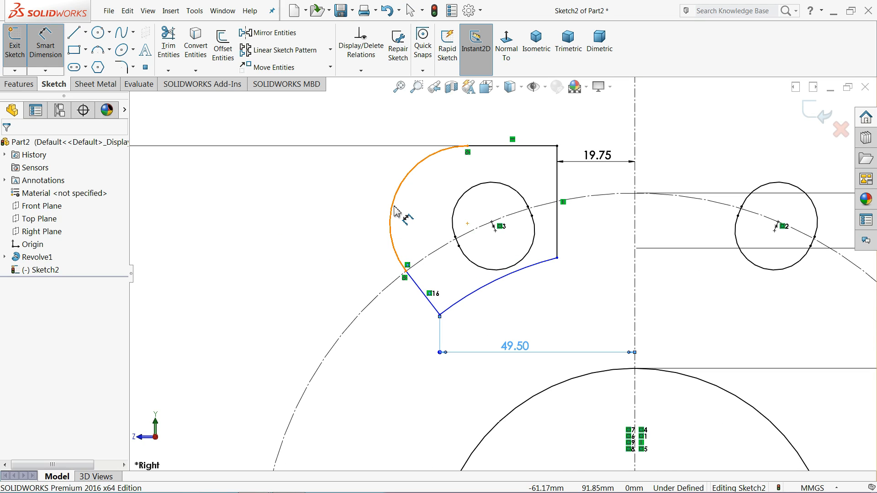
click(393, 207)
click(363, 205)
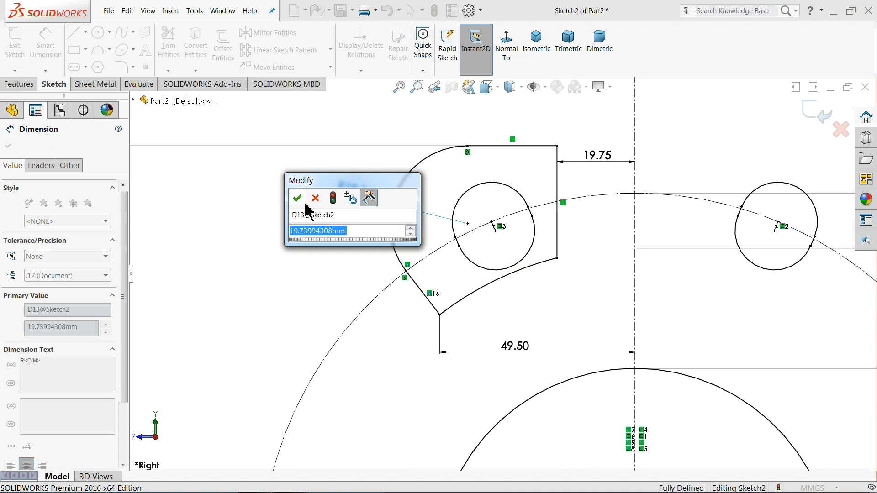
key(Return)
- Mirror the upper lug's three lines and two arcs about the vertical centerline, keeping the original
scroll(487, 301, up, 2)
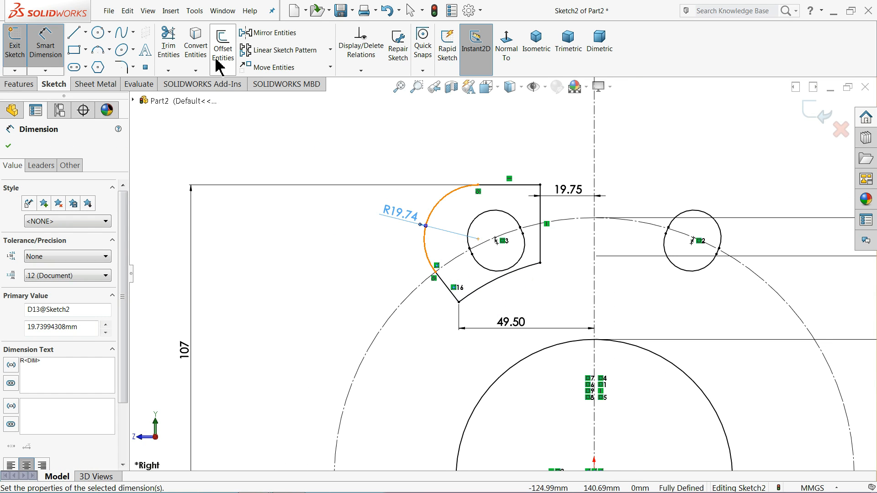
click(271, 40)
scroll(516, 223, down, 2)
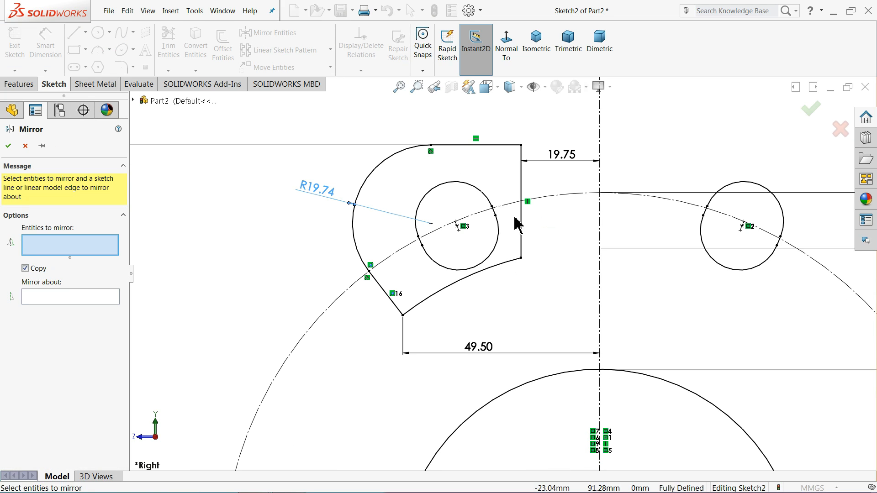
click(486, 146)
click(522, 187)
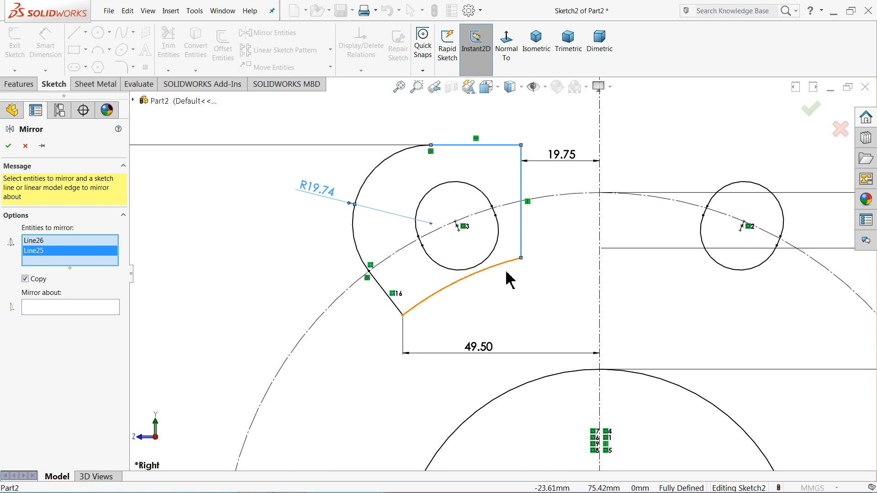
click(502, 269)
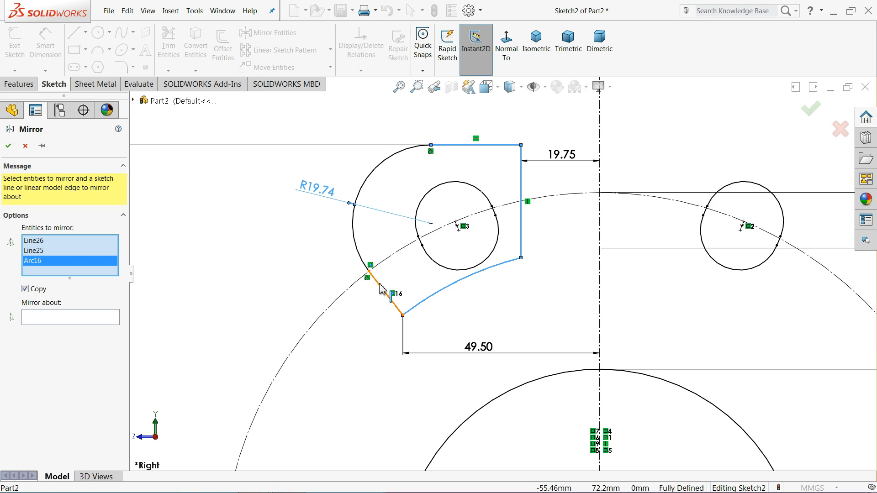
click(381, 289)
click(361, 258)
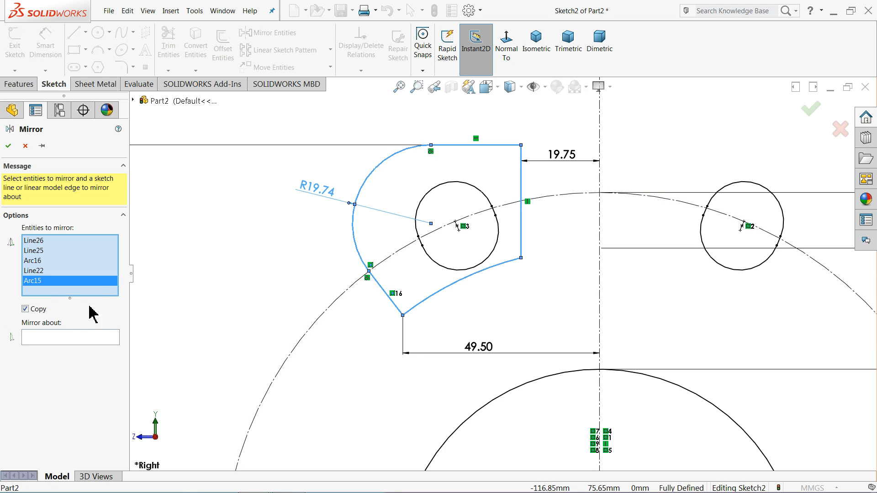
click(79, 337)
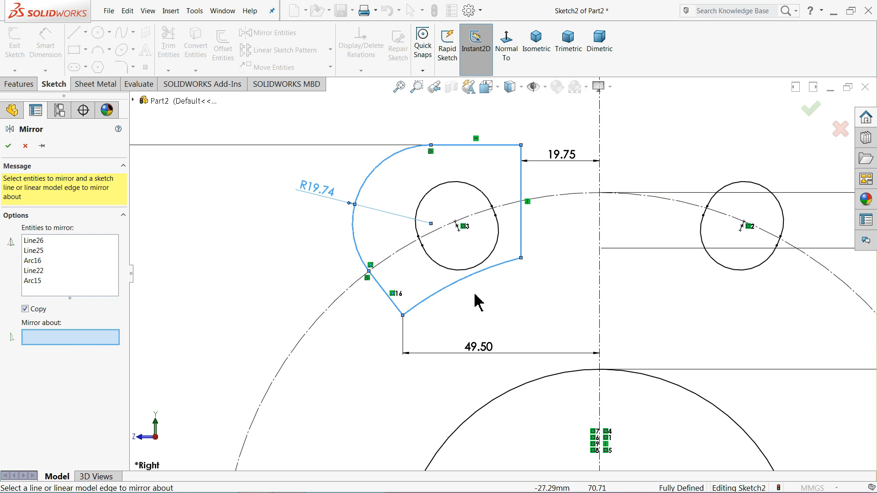
click(599, 287)
scroll(601, 283, down, 3)
scroll(734, 297, up, 3)
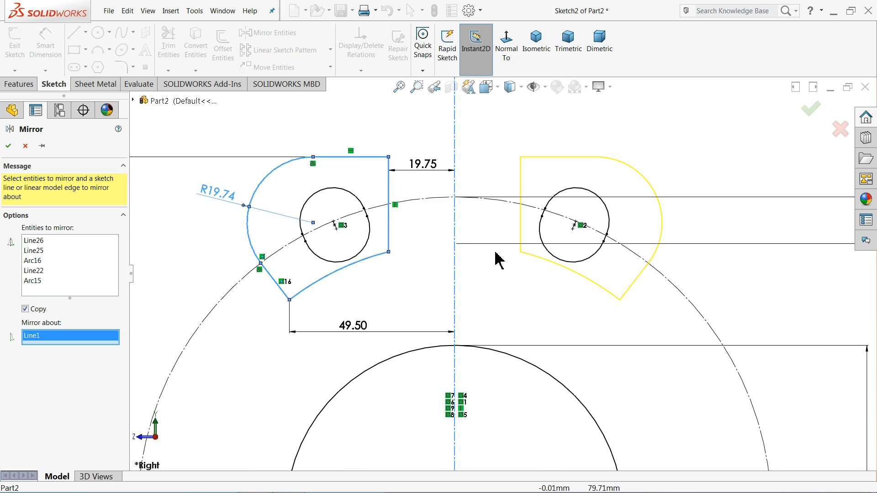
click(8, 146)
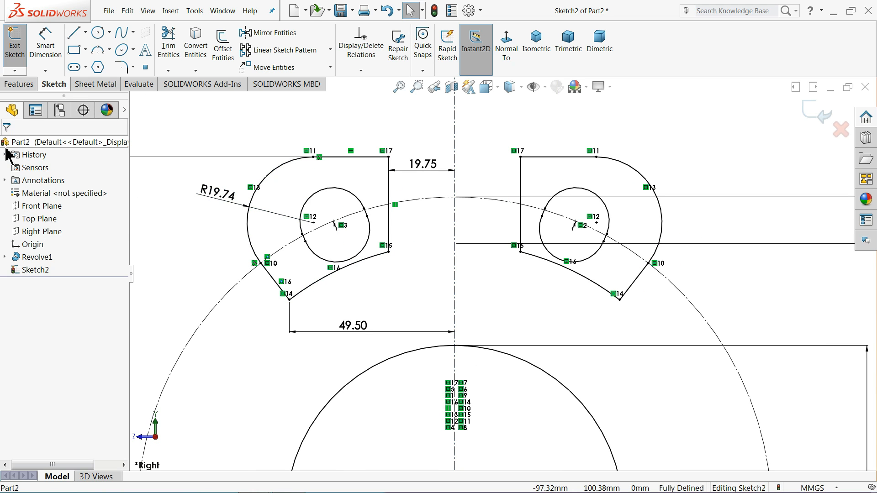
- Extrude the sketch's closed profiles 6 mm with a Mid Plane end condition
scroll(525, 228, down, 5)
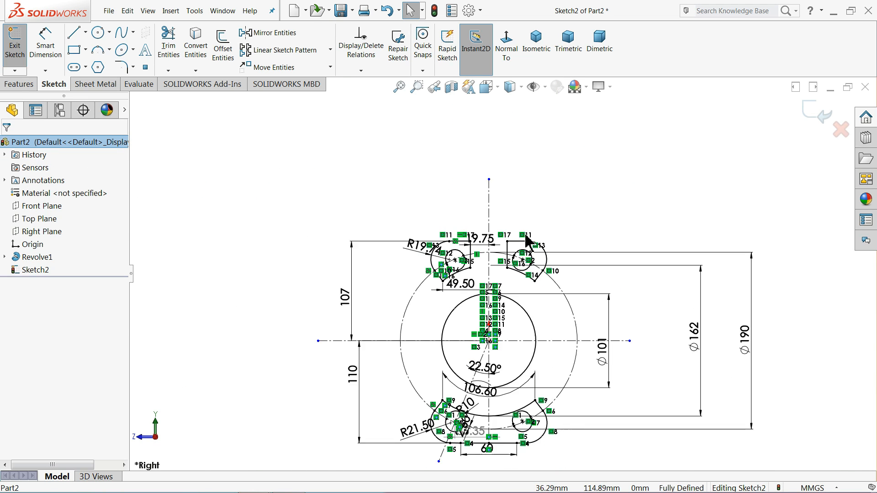
scroll(529, 336, down, 3)
middle_drag(499, 302, 501, 337)
scroll(502, 343, down, 2)
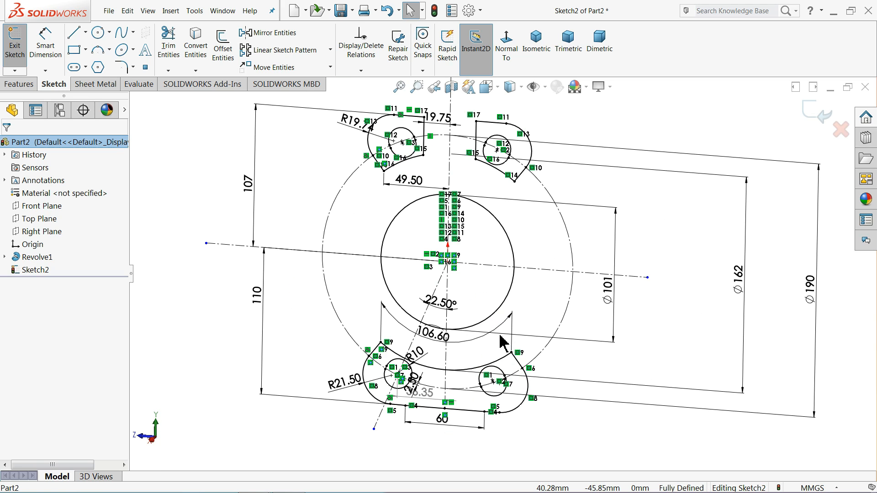
click(19, 84)
click(18, 68)
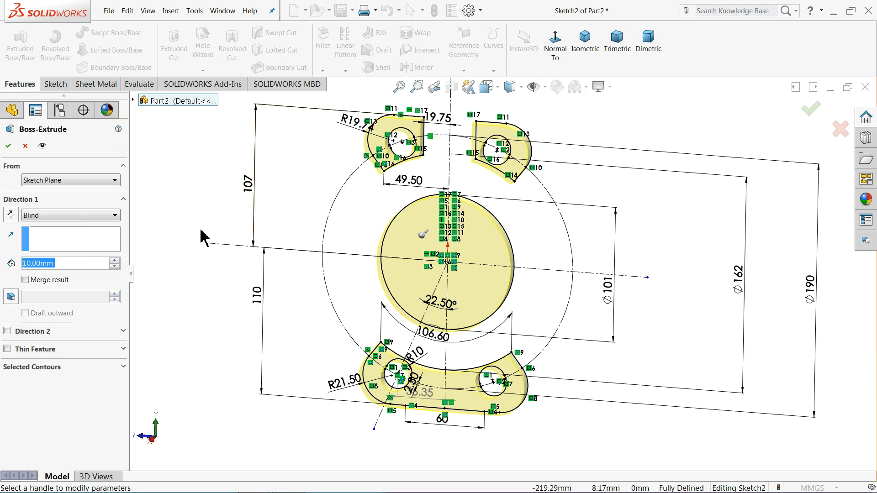
click(75, 216)
click(40, 277)
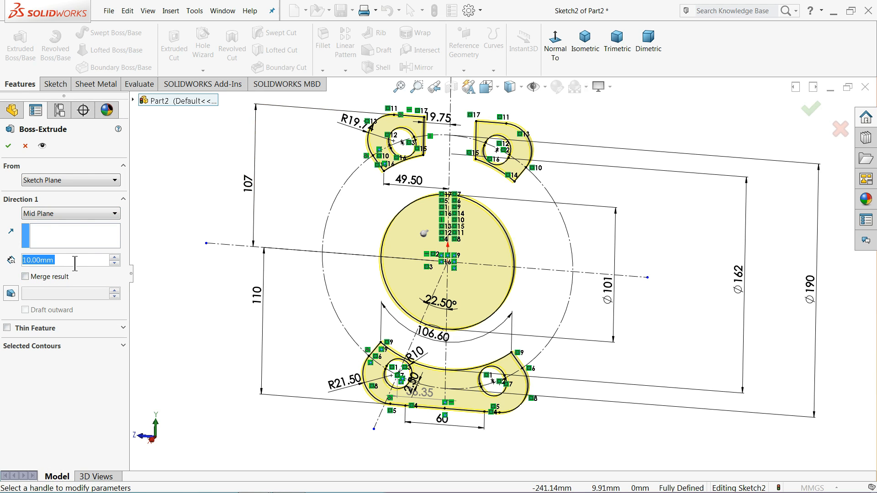
text(6)
key(Return)
mouse_move(212, 201)
middle_down()
mouse_move(195, 230)
mouse_move(267, 236)
middle_up()
click(811, 114)
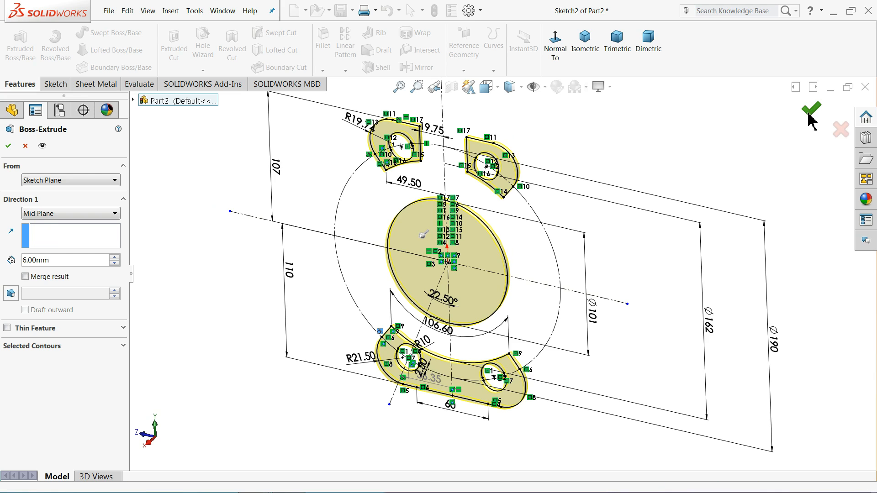
- Edit the 6 mm extrusion to use only the two upper lugs and the foot as selected contours, leaving out the central circle
click(260, 167)
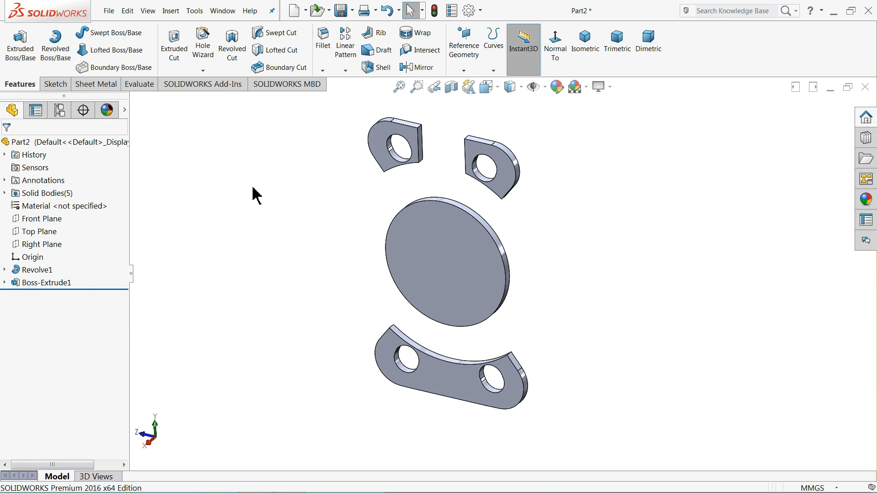
middle_drag(256, 195, 252, 187)
click(462, 263)
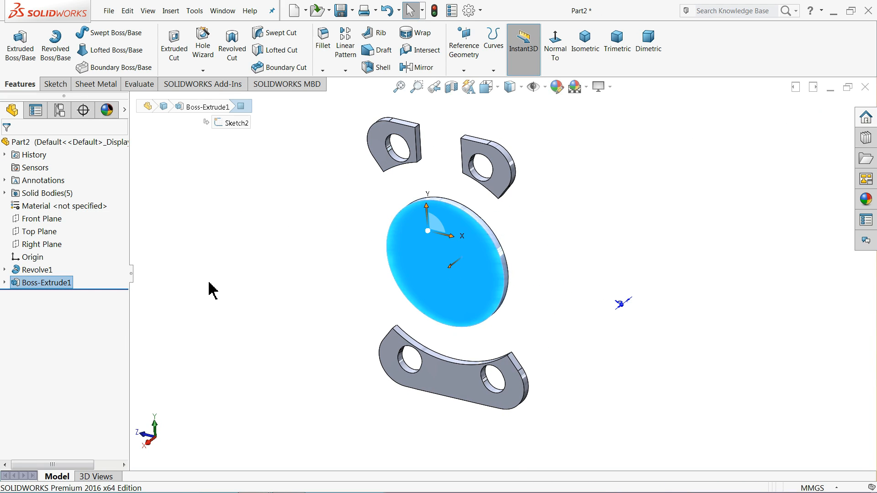
click(19, 284)
click(20, 255)
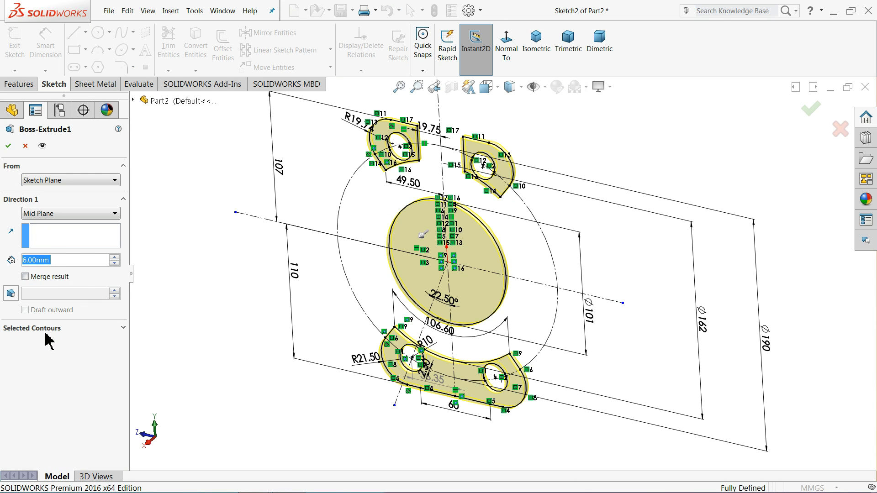
click(46, 330)
click(472, 291)
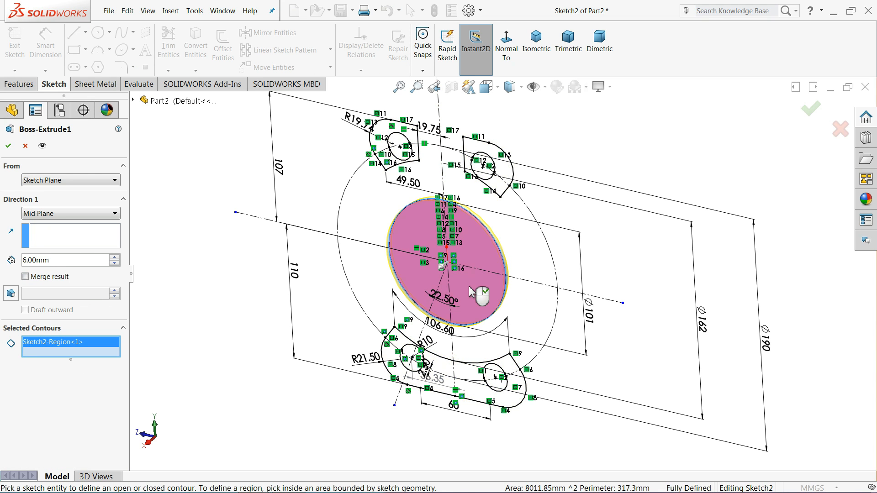
click(498, 180)
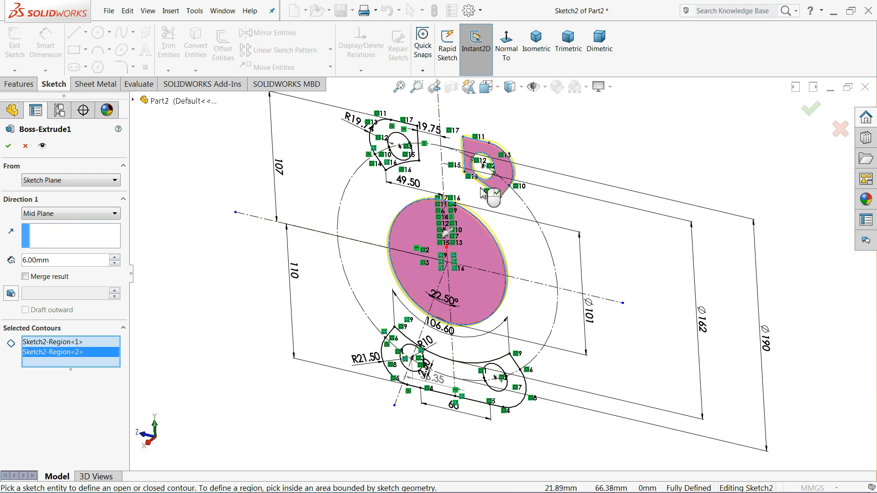
click(399, 167)
click(445, 372)
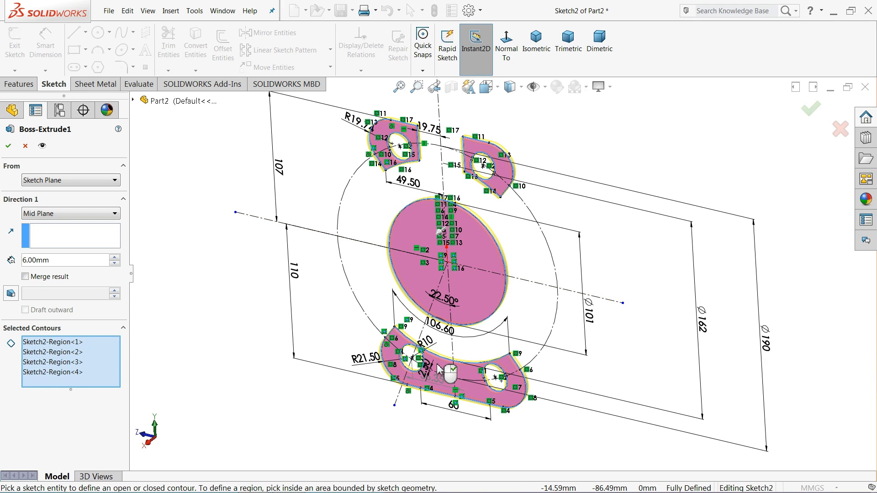
click(465, 295)
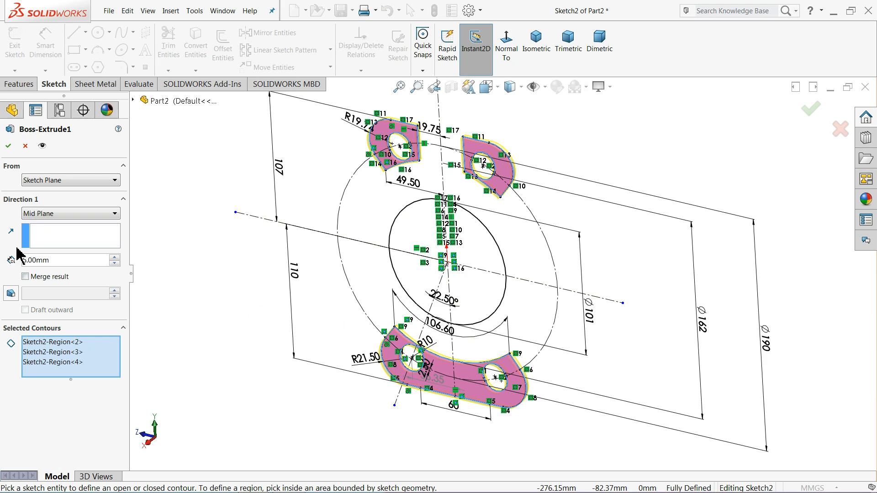
click(8, 150)
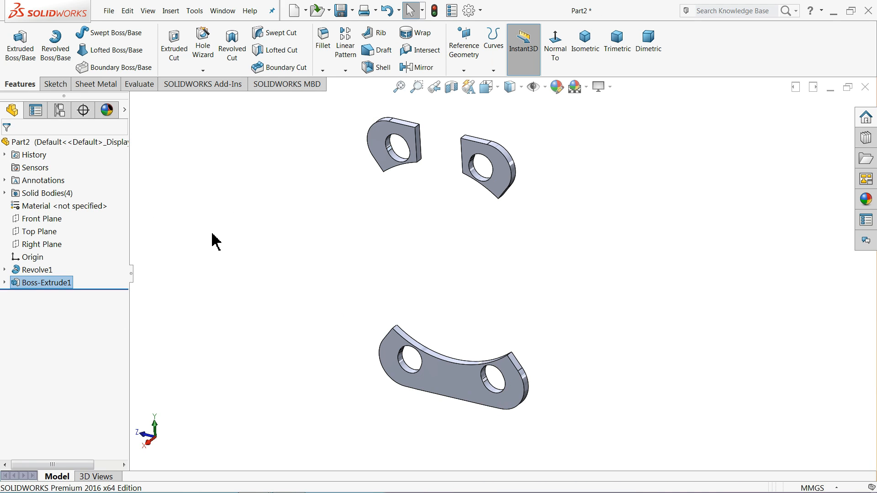
- Show the hidden revolved ring body together with the lugs and foot
click(28, 270)
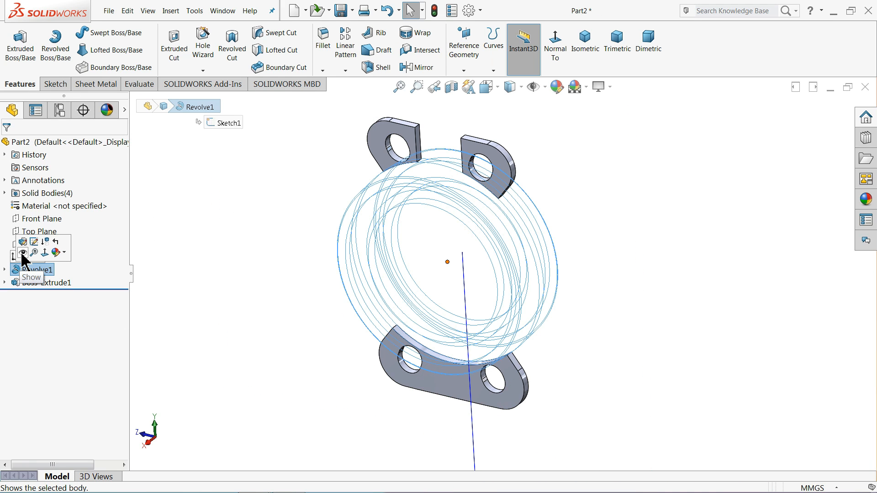
click(22, 255)
click(221, 239)
middle_drag(221, 239, 274, 241)
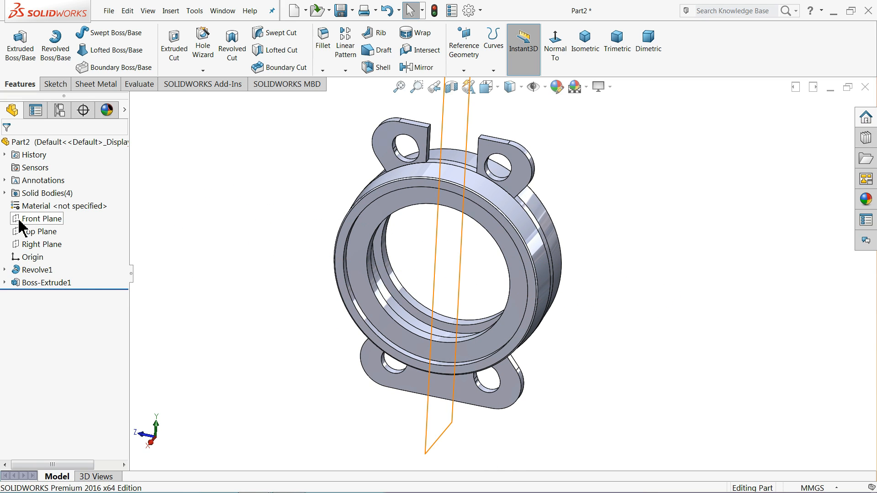
- Start a new sketch on the Right Plane, view it face-on, and begin a construction centerline
click(21, 244)
click(20, 232)
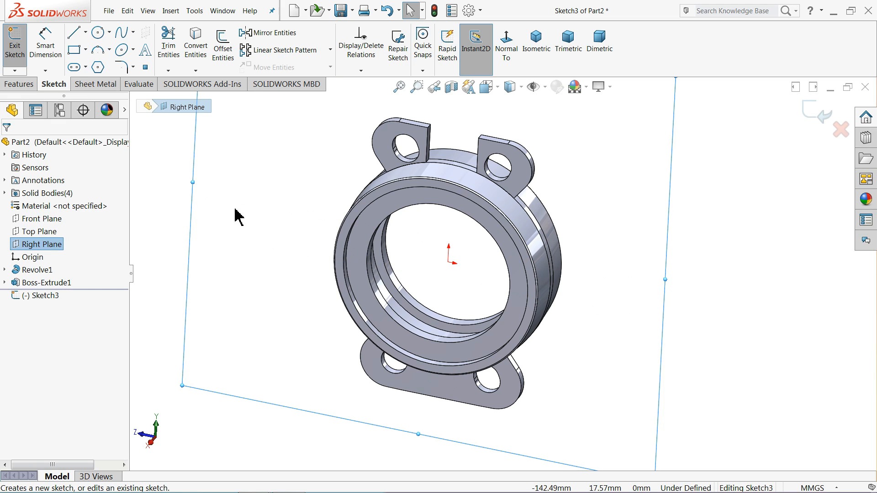
click(506, 46)
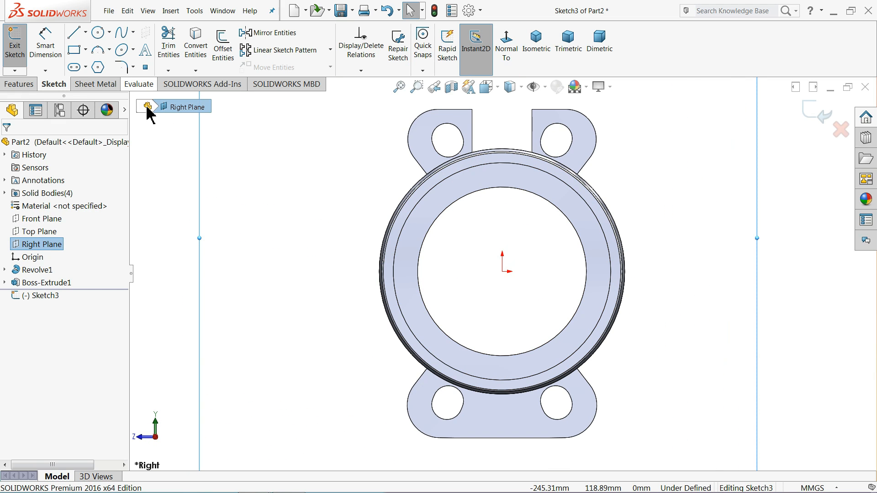
click(85, 33)
click(95, 60)
scroll(484, 218, up, 3)
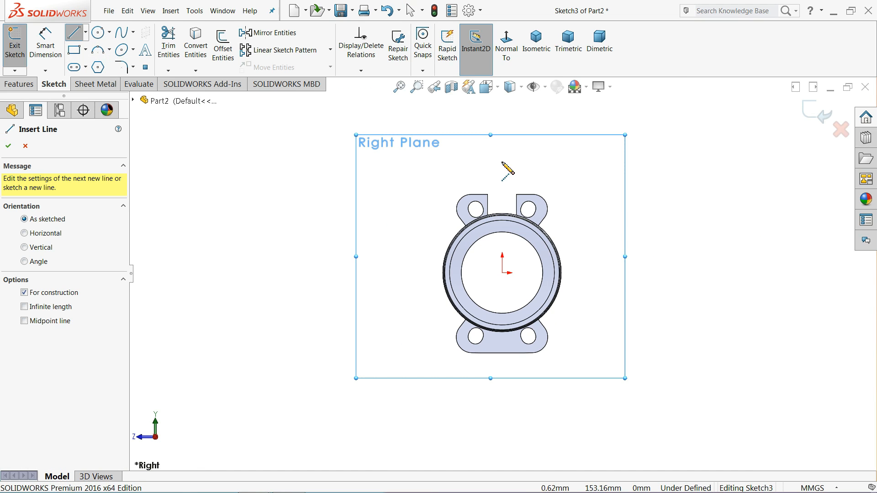
- Draw a vertical construction centerline through the origin, extending above and below the flanged body
click(502, 126)
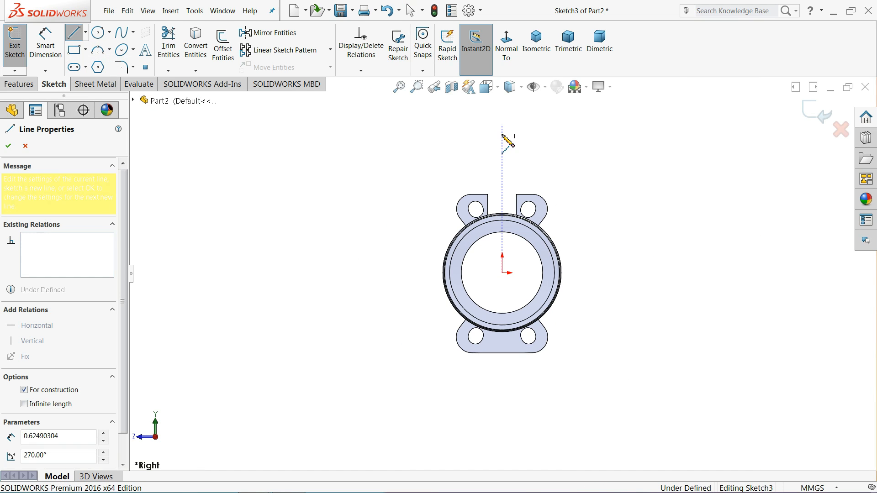
click(502, 409)
right_click(563, 337)
click(590, 343)
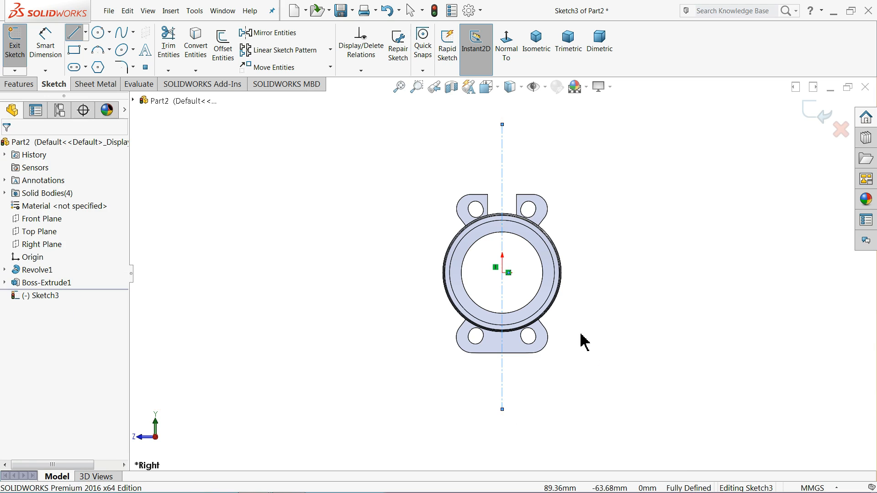
- From the centerline at the ring's upper edge, sketch a horizontal line about 22 mm outward, a vertical line above the lug, and a horizontal outward line
click(74, 32)
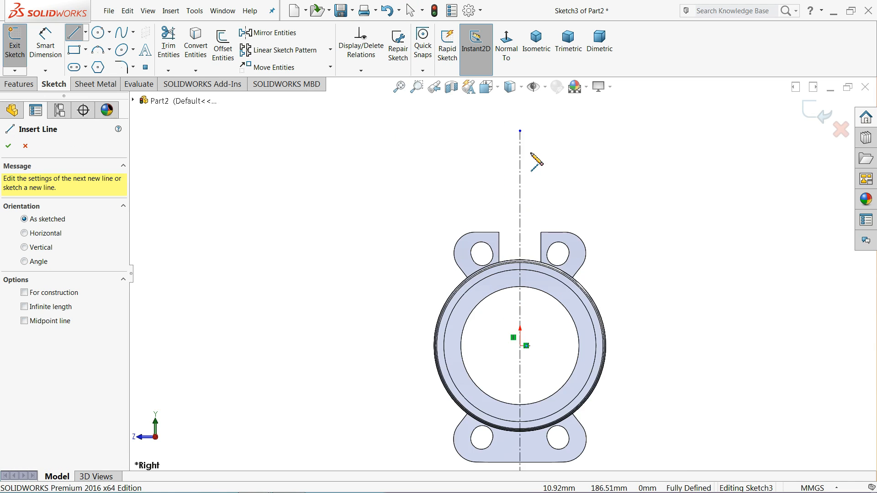
scroll(518, 205, down, 10)
scroll(467, 362, down, 3)
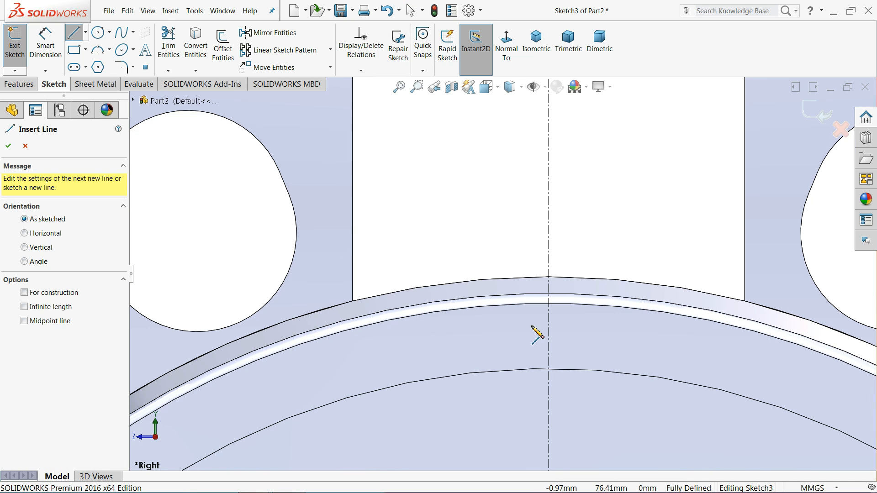
click(548, 303)
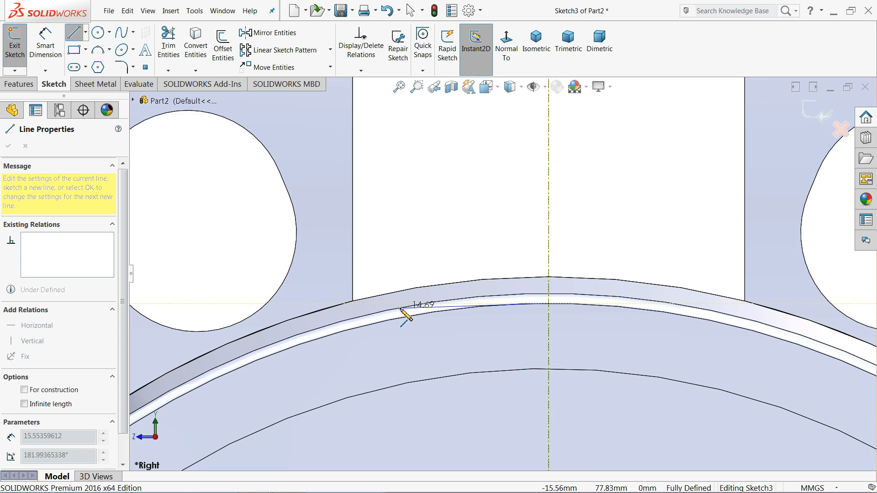
click(330, 304)
scroll(350, 268, up, 3)
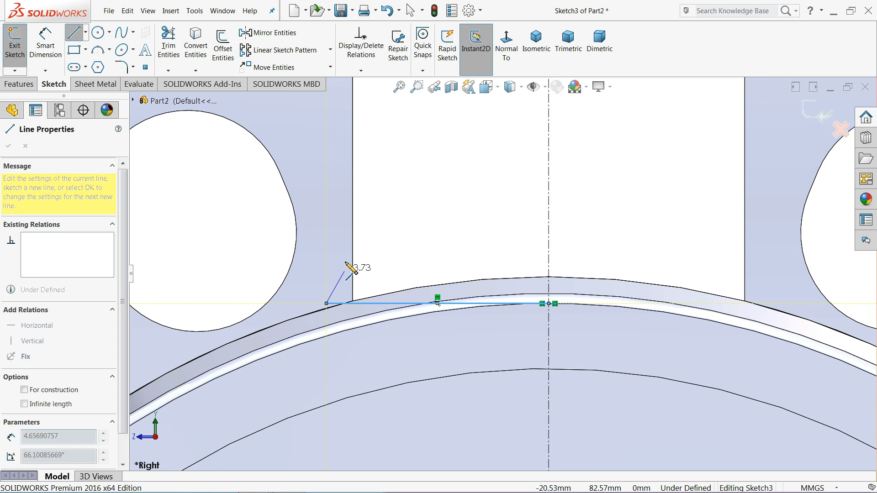
scroll(411, 215, up, 3)
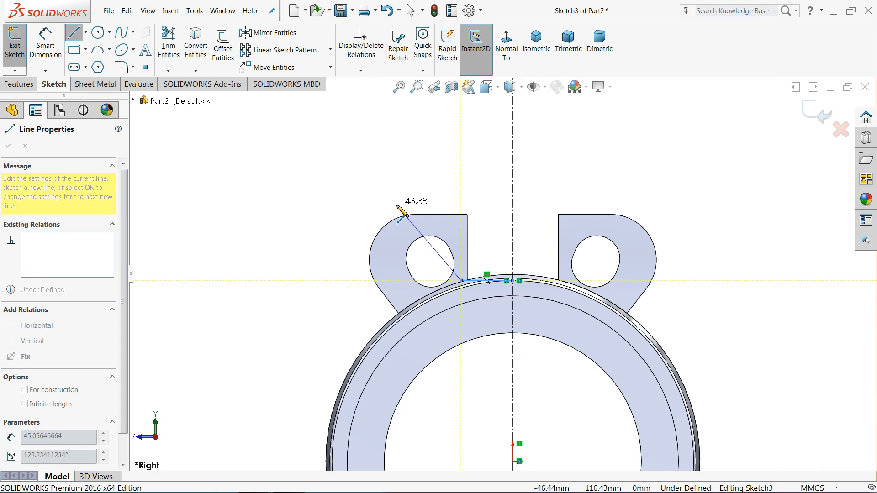
click(461, 129)
click(376, 129)
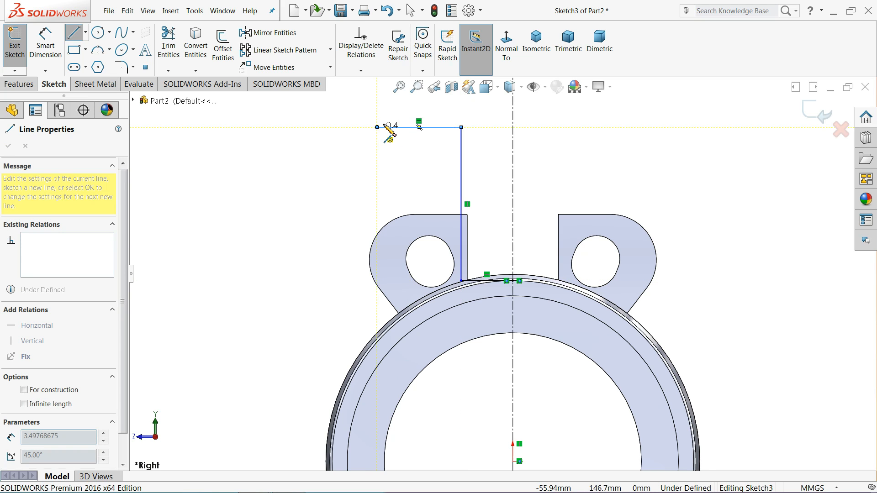
- Close the stepped half profile with a vertical edge about 25 mm high, a top line to the centerline, and a vertical line about 92 mm down
scroll(385, 124, up, 2)
click(414, 131)
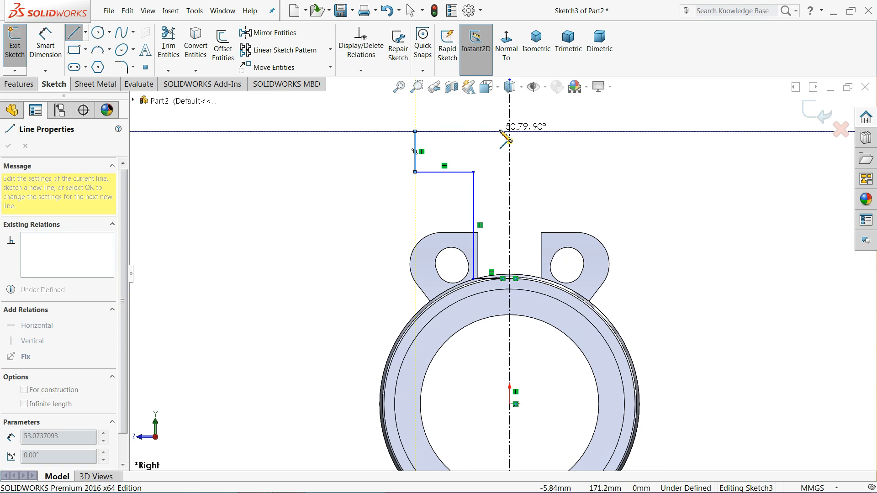
click(510, 131)
scroll(507, 280, down, 2)
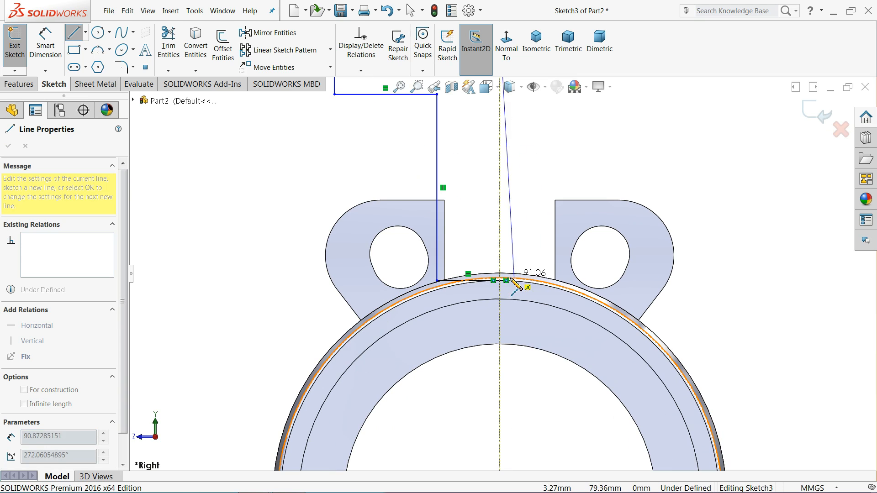
click(499, 280)
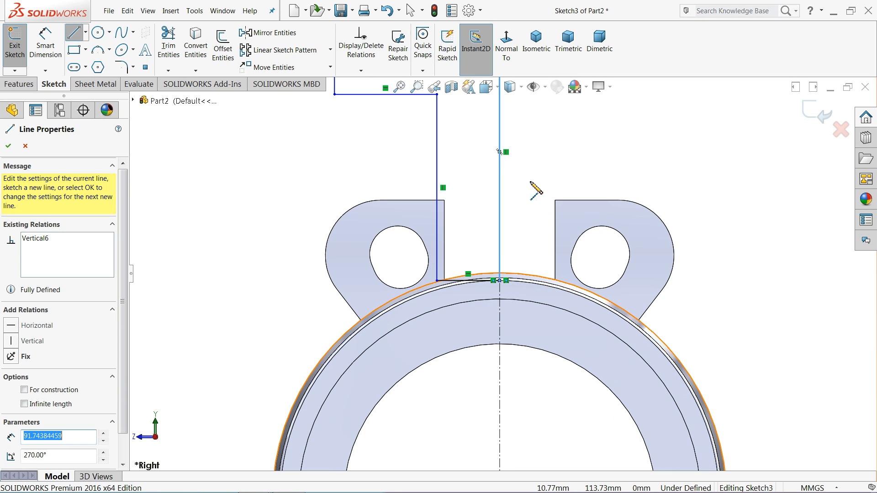
right_click(535, 190)
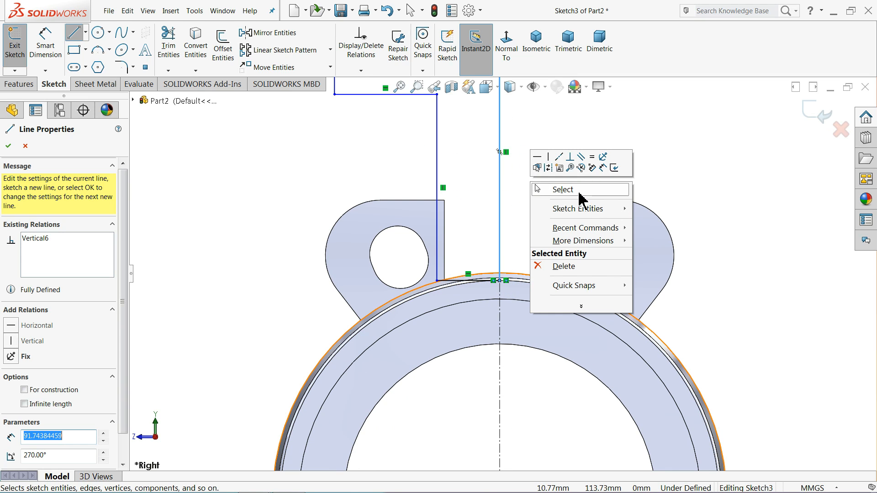
click(562, 189)
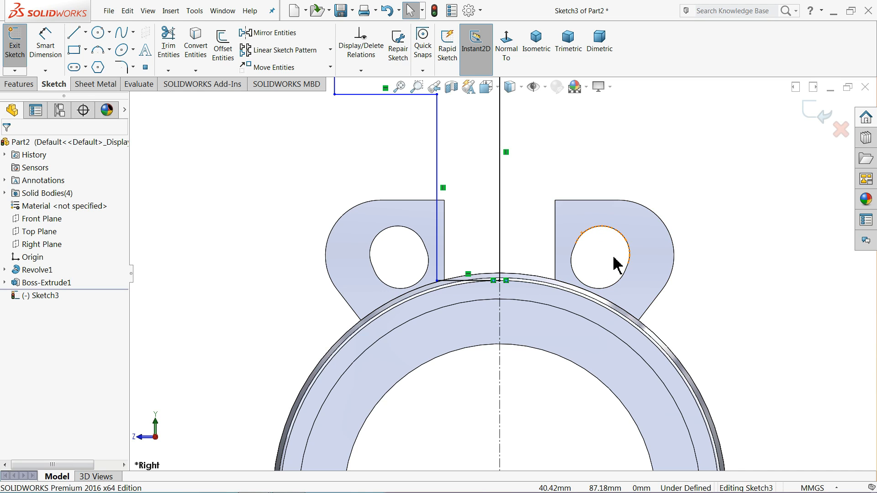
- Dimension the profile's top line at 45 mm and its short outer vertical edge at 12.7 mm
scroll(383, 233, up, 4)
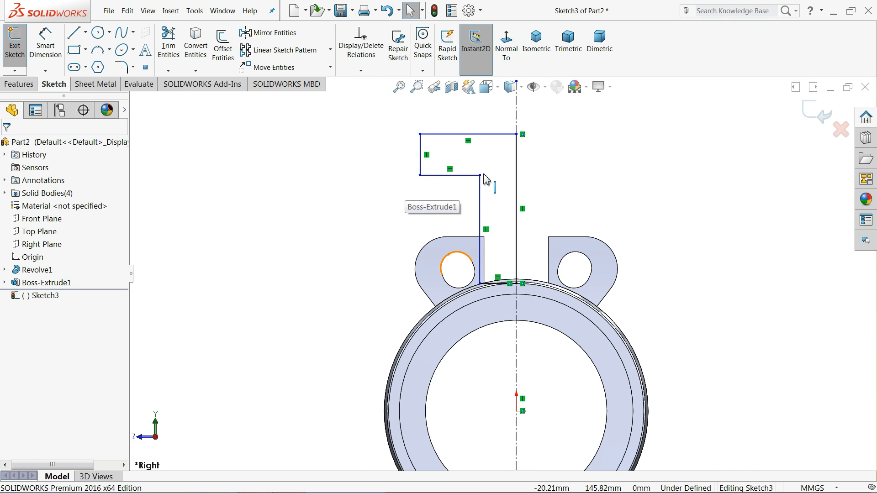
click(50, 56)
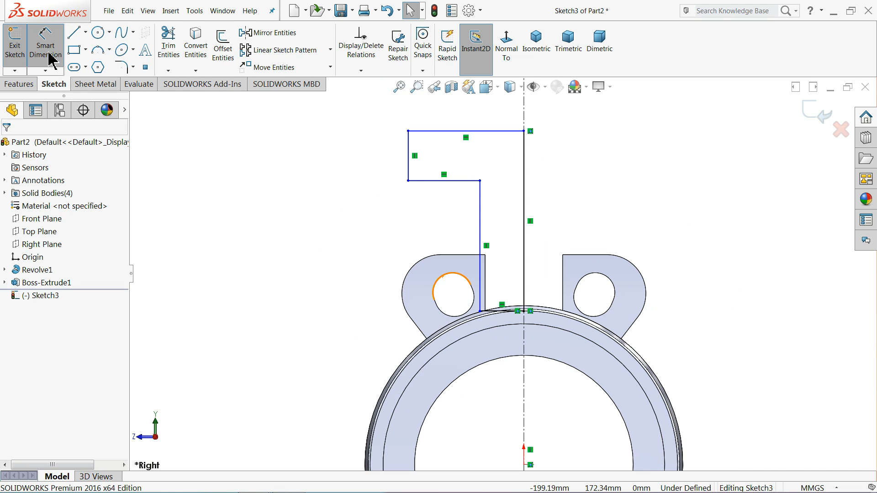
click(446, 132)
click(455, 115)
text(45)
key(Return)
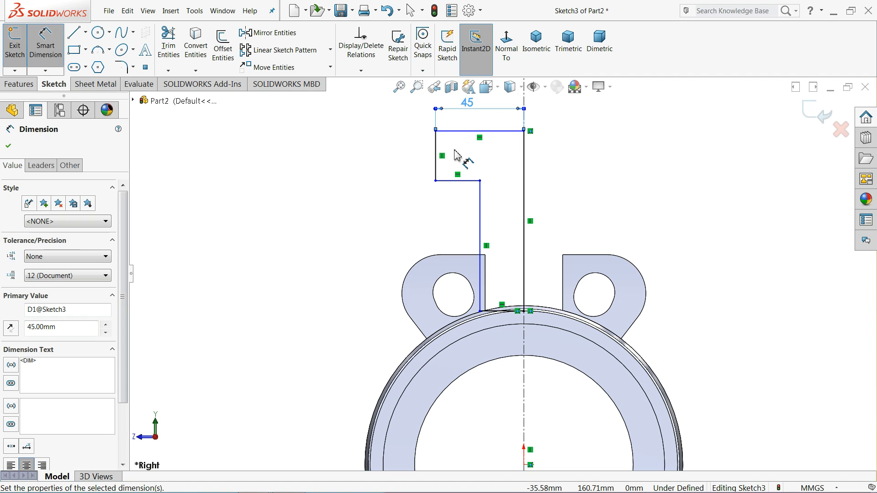
click(436, 156)
click(408, 158)
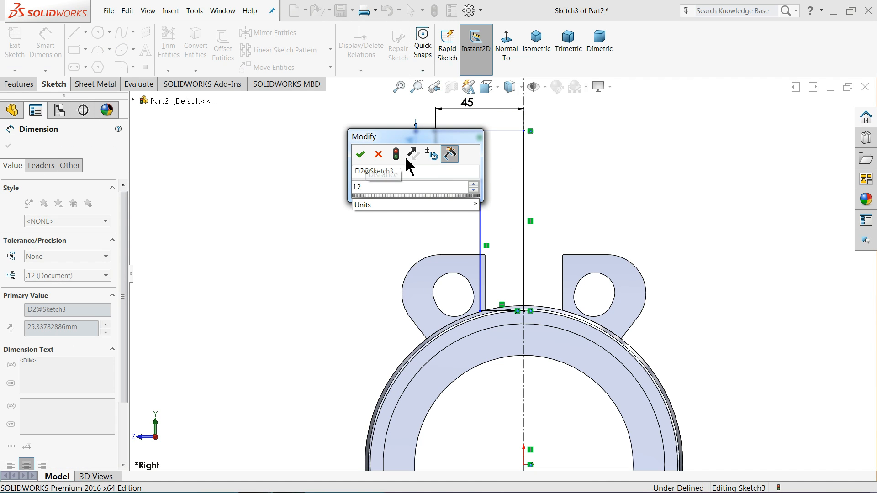
text(12.7)
key(Return)
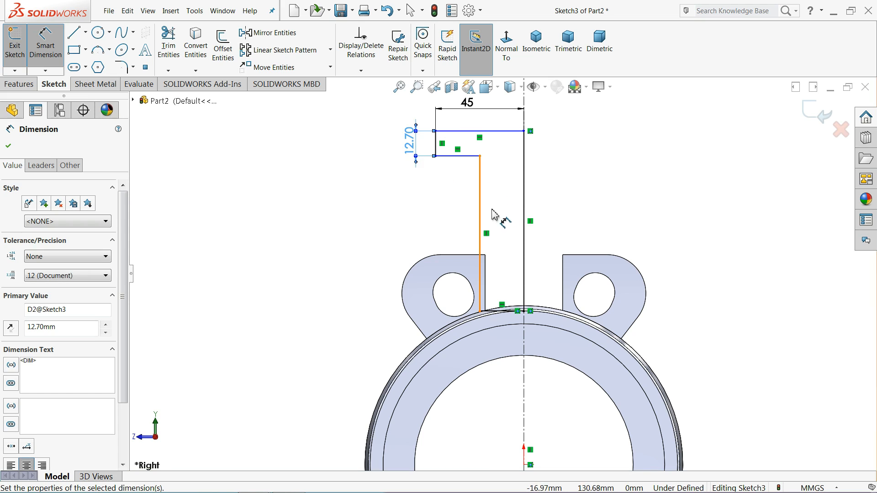
- Dimension the height from the origin to the profile's top line at 171 mm
scroll(493, 213, up, 3)
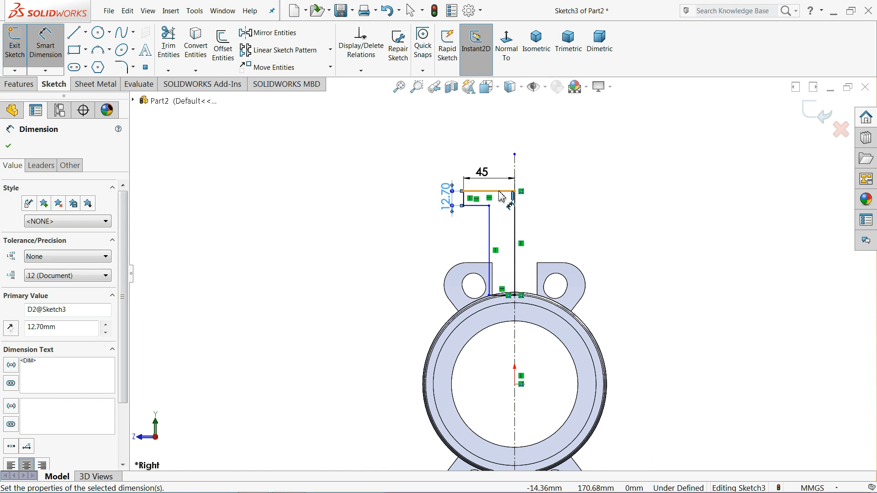
click(501, 196)
click(515, 383)
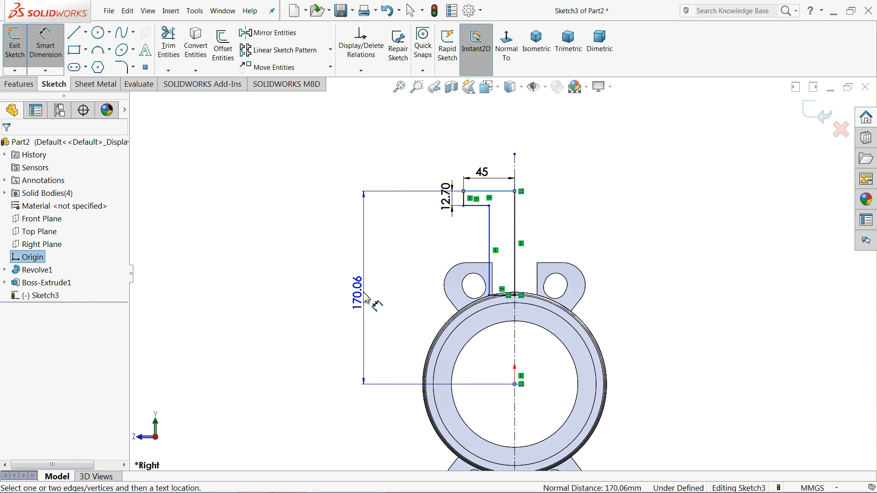
click(359, 288)
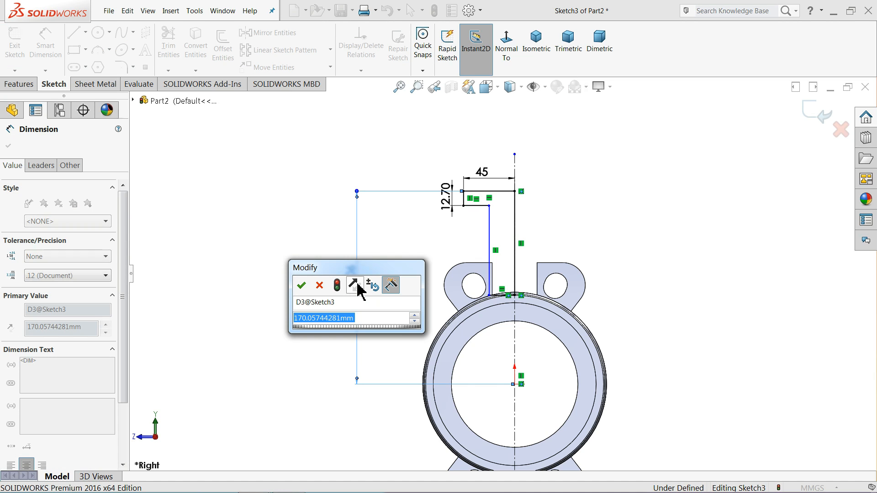
text(171)
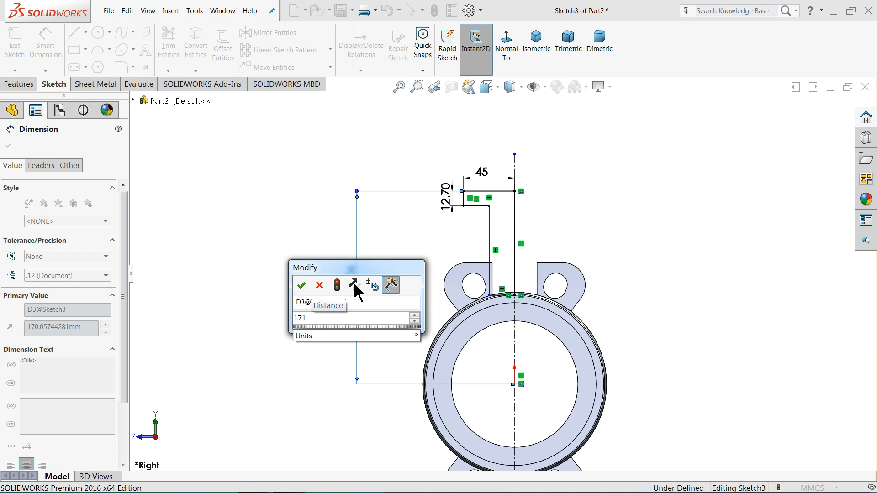
click(301, 286)
- Dimension the distance between the profile's inner vertical edge and the vertical line on the centerline at 20.5 mm
scroll(491, 224, down, 3)
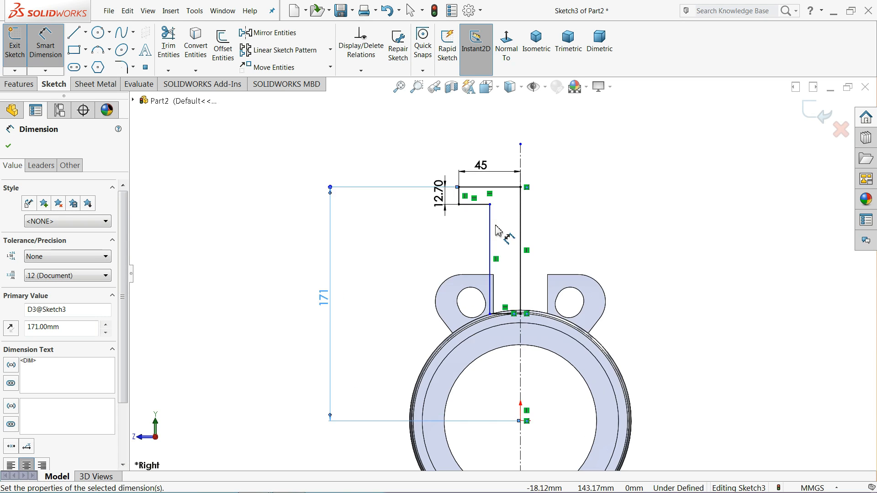
scroll(491, 225, down, 2)
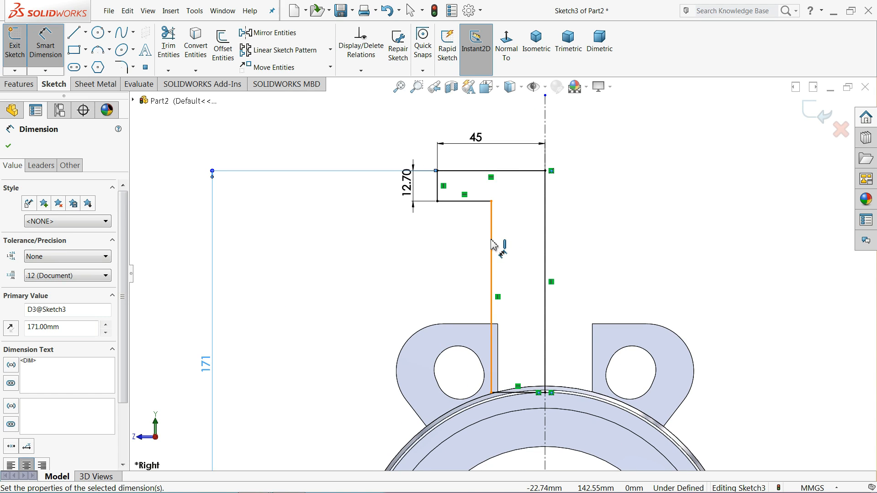
click(493, 245)
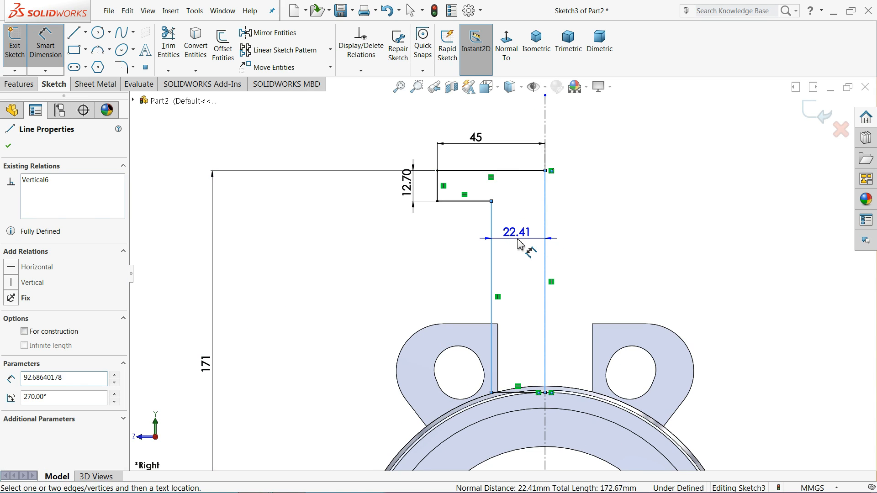
click(518, 244)
text(20.5)
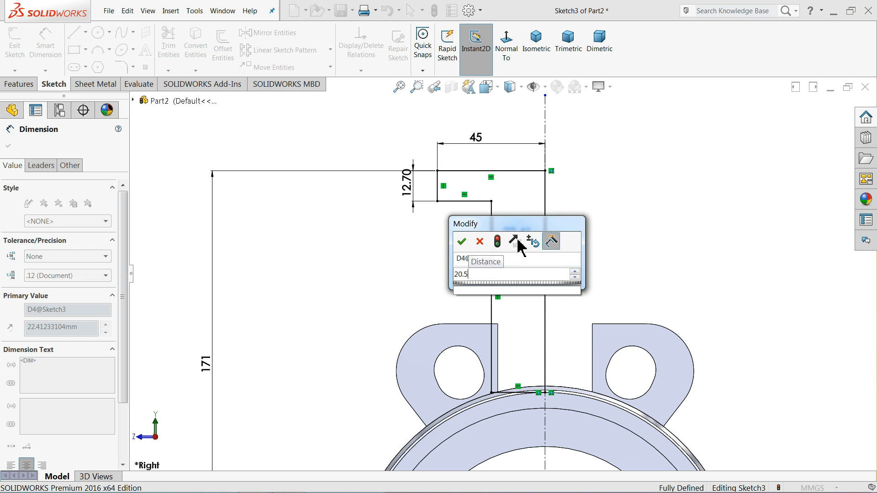
key(Return)
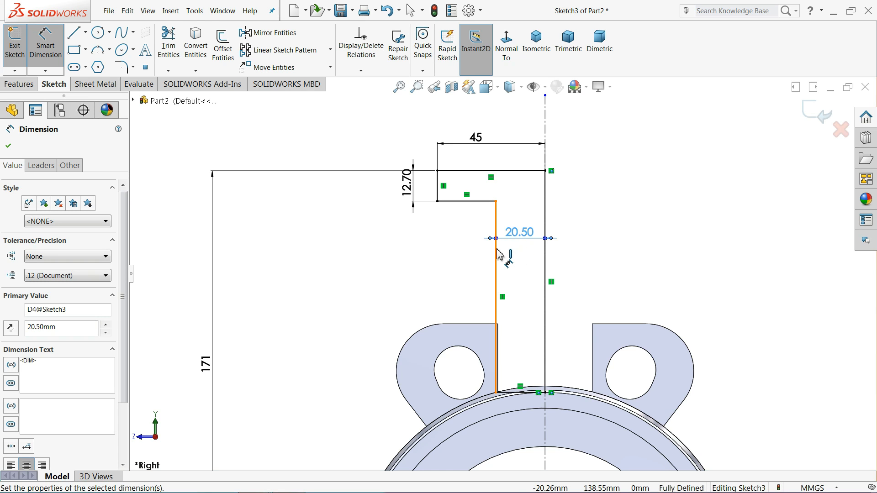
- Sketch a closed rectangle about 17.5 mm wide and 34 mm high between the lower lugs, from their bottom edge upward against the centerline
scroll(554, 249, up, 2)
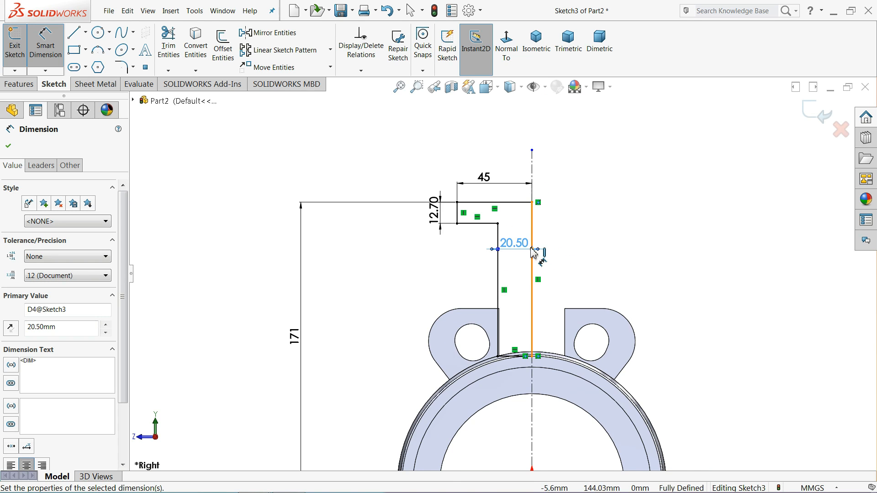
scroll(515, 254, down, 2)
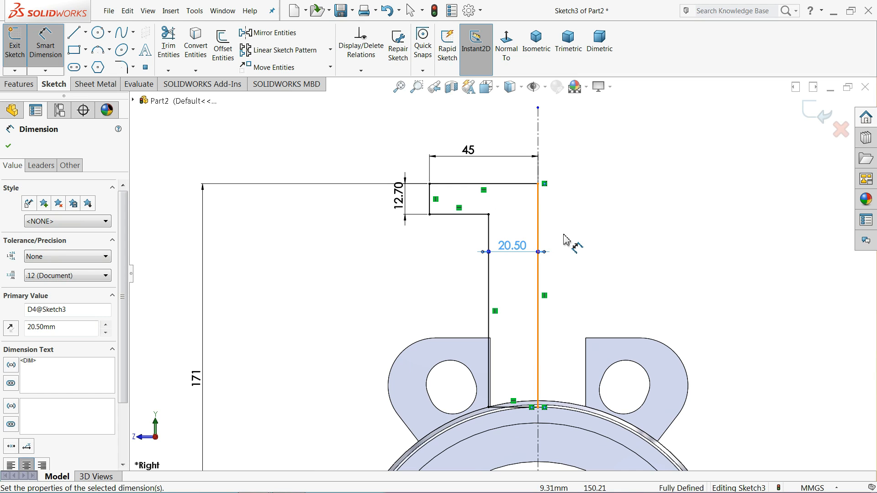
scroll(356, 262, up, 3)
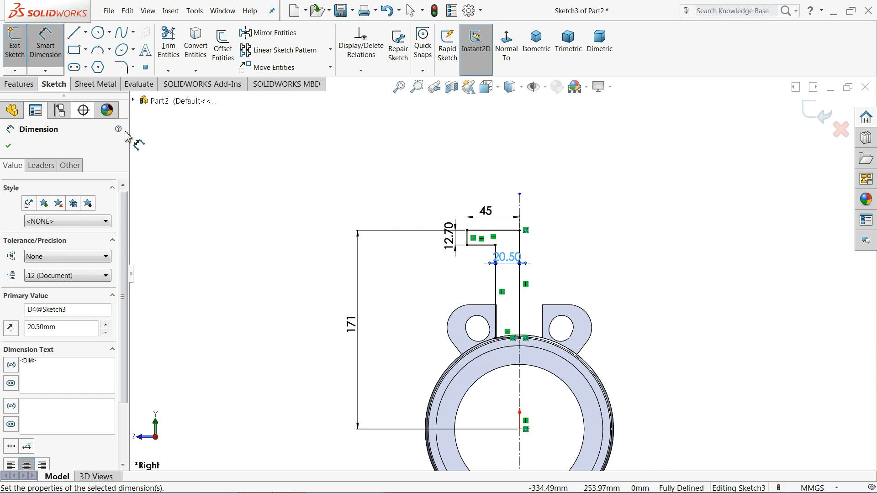
click(74, 32)
scroll(474, 317, up, 3)
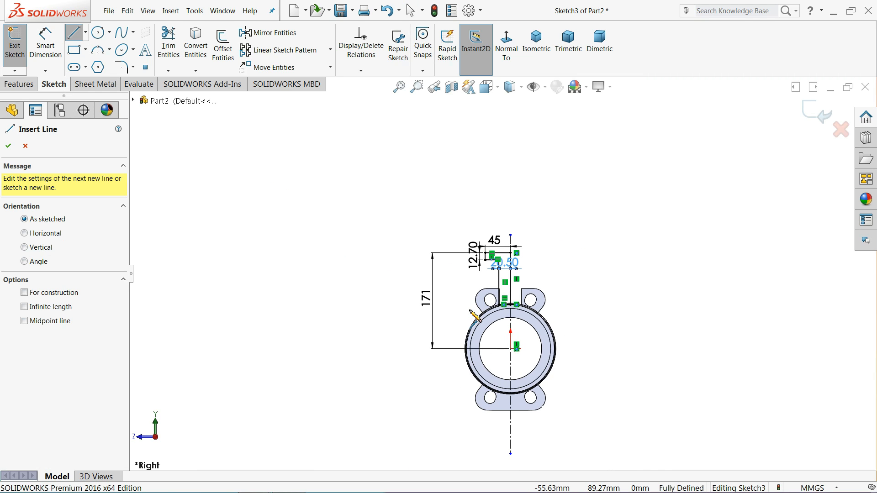
scroll(512, 405, down, 5)
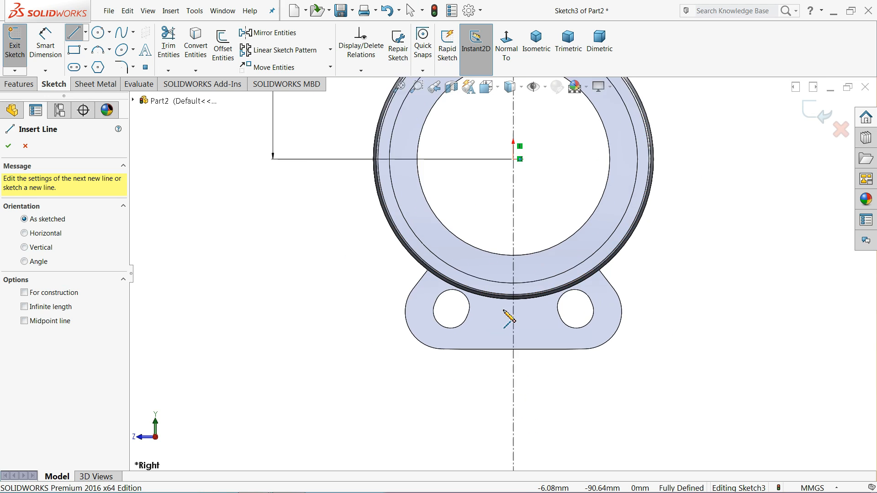
scroll(506, 322, down, 5)
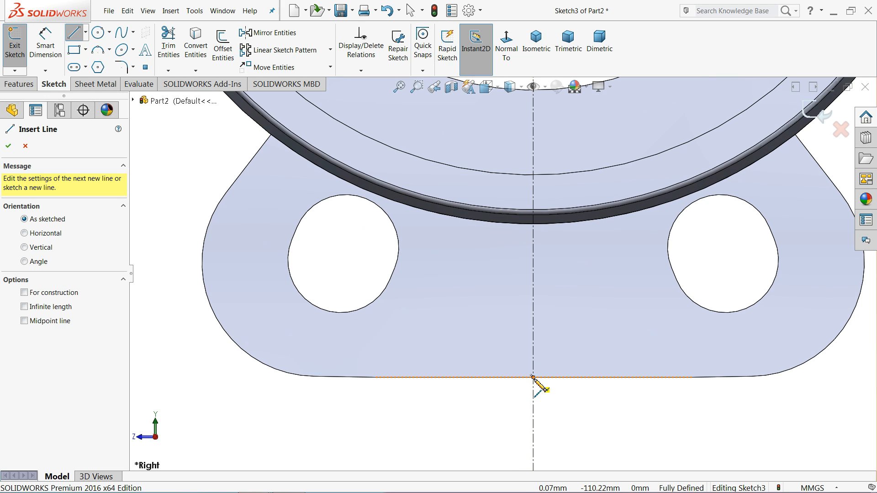
click(533, 378)
click(440, 377)
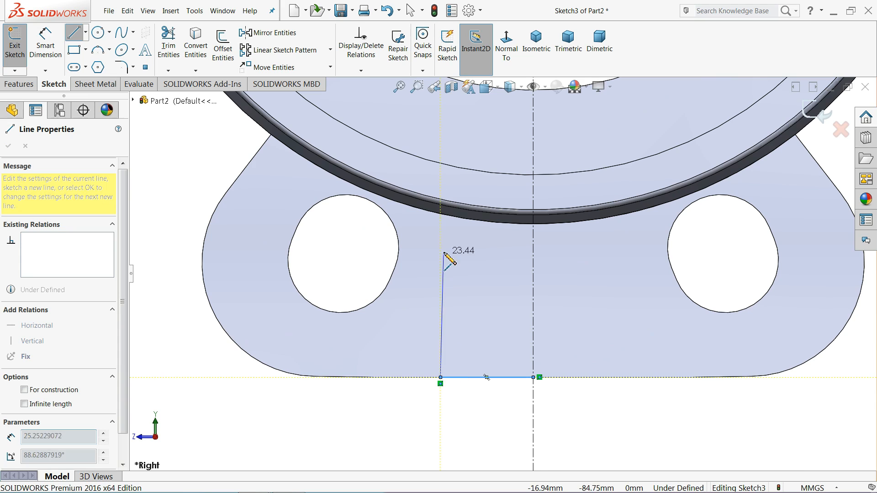
click(441, 199)
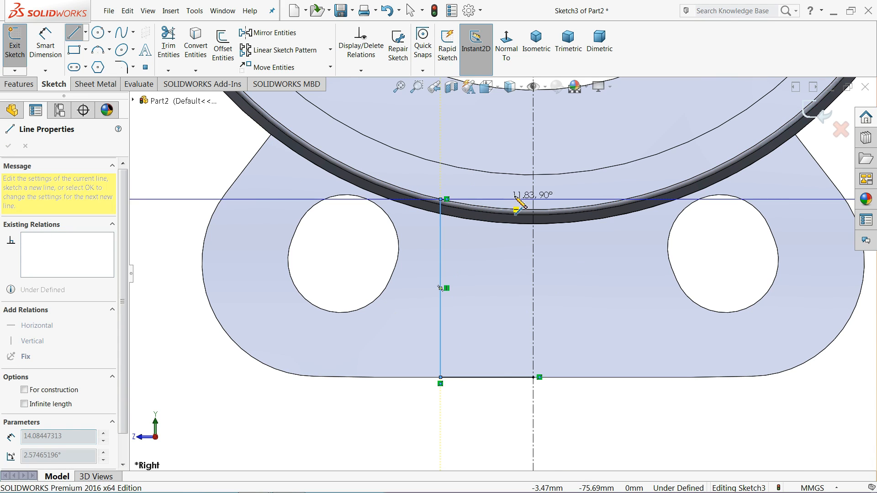
click(533, 200)
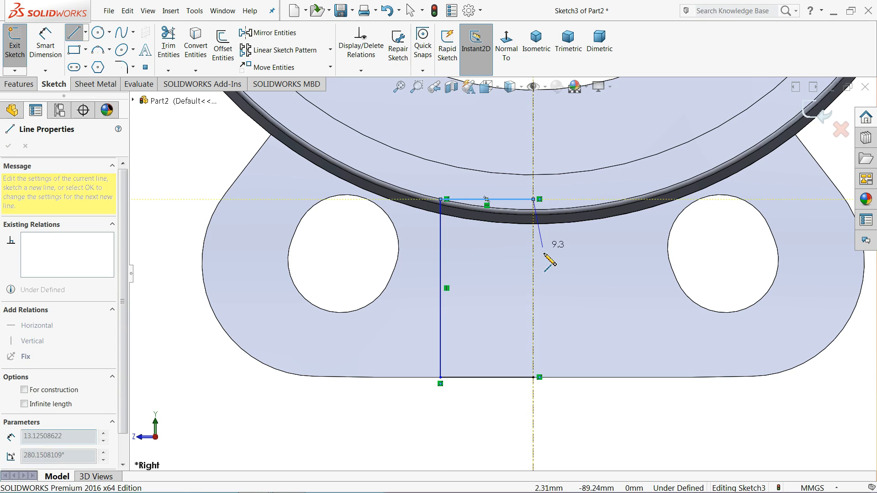
click(533, 378)
- Dimension the lower rectangle's bottom line at 20.5 mm
click(45, 45)
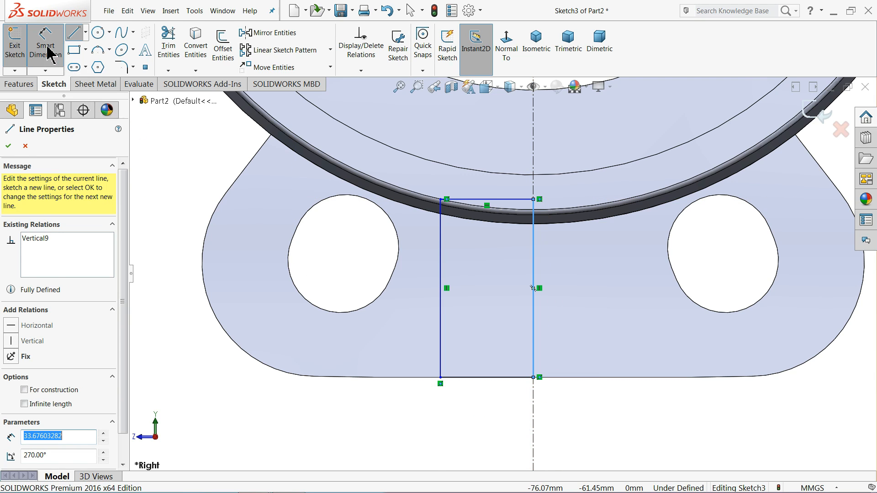
click(466, 379)
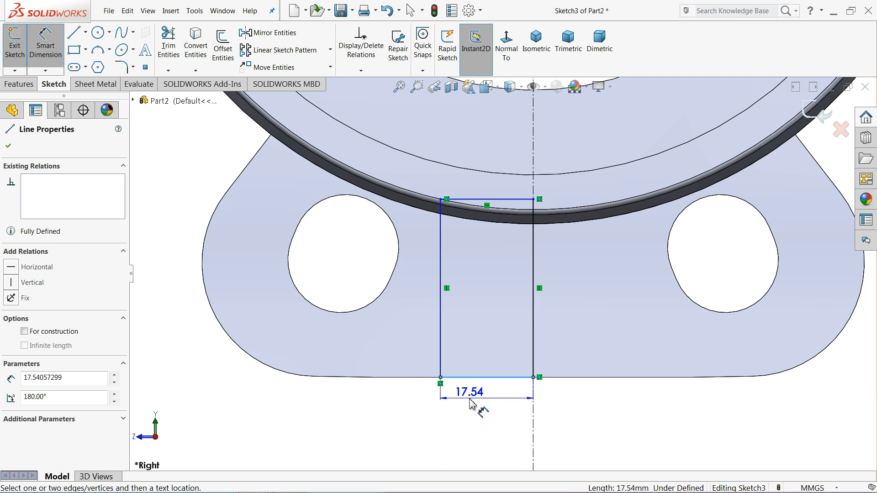
click(470, 403)
text(20)
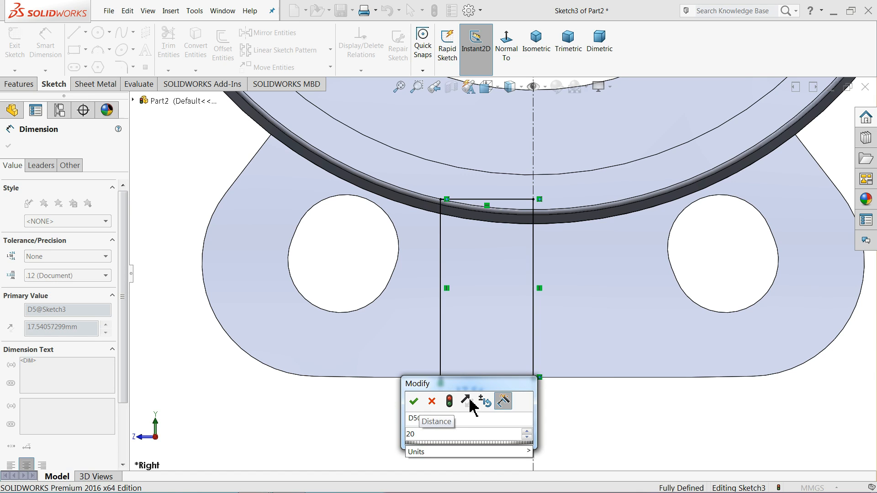
text(.)
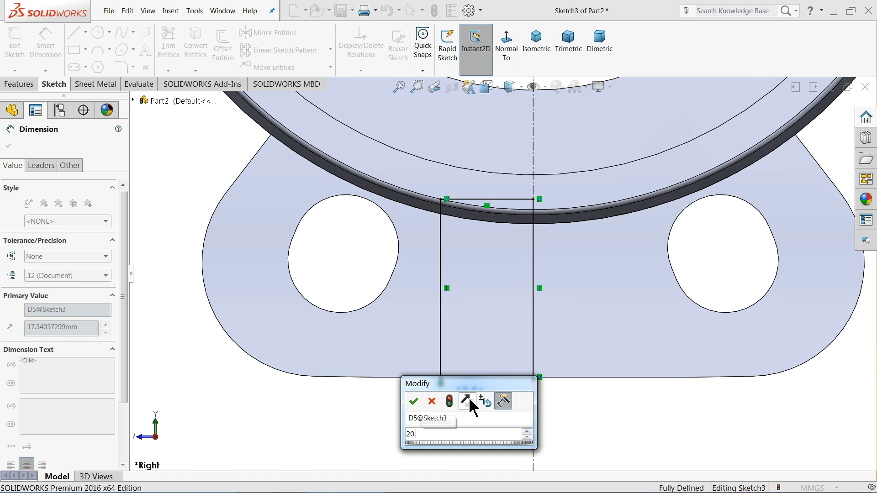
text(5)
key(Return)
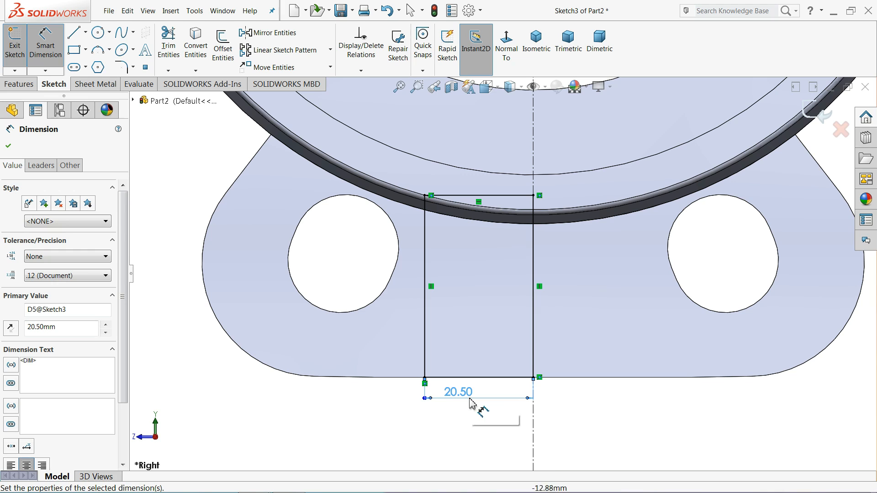
- Revolve the upper and lower half profiles 360 degrees about the vertical centerline, merged with the body
scroll(478, 290, up, 6)
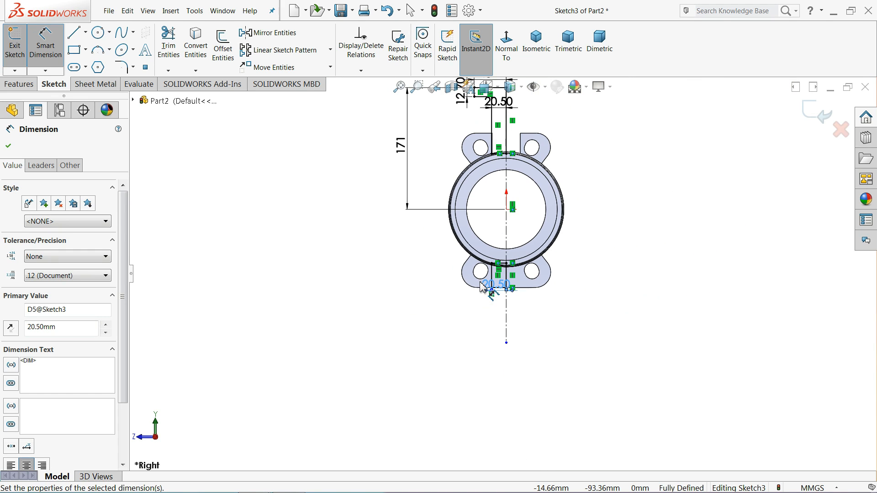
scroll(523, 124, down, 2)
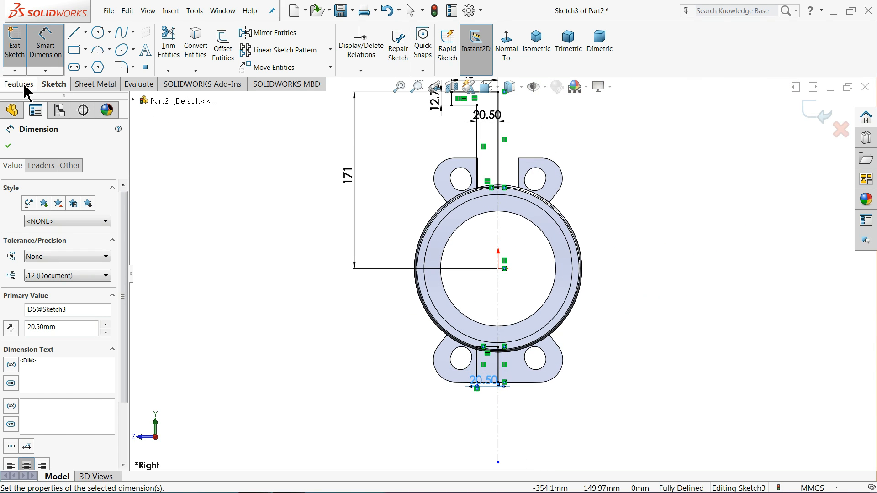
click(21, 84)
click(55, 48)
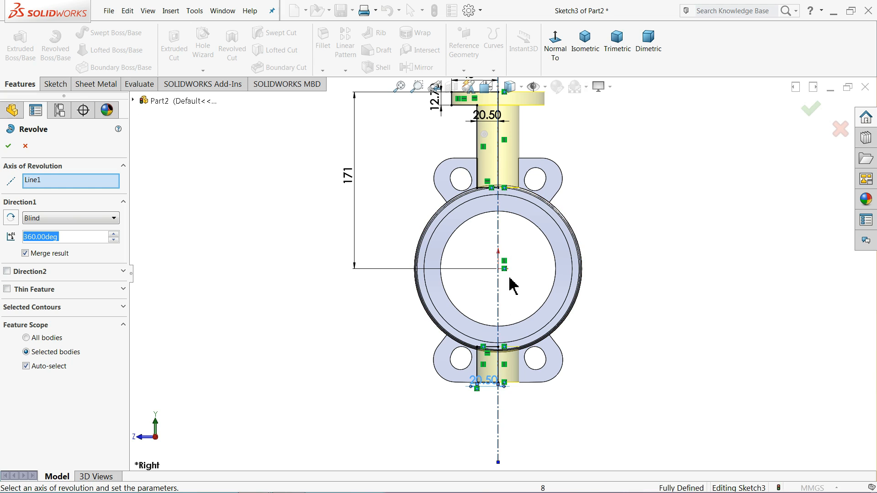
middle_drag(519, 282, 496, 309)
click(807, 119)
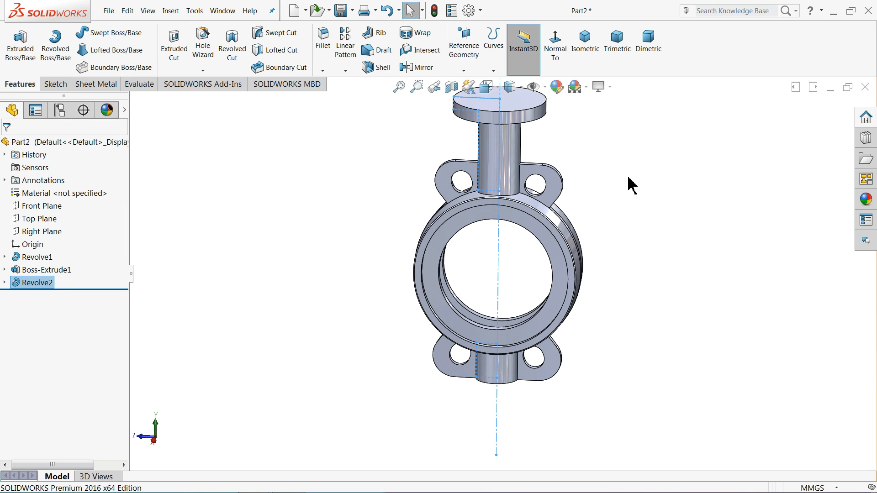
- Start a symmetric Fillet with the edge where the front face of the upper lug on the -Z side meets the ring
mouse_move(597, 239)
middle_down()
mouse_move(597, 126)
mouse_move(608, 284)
mouse_move(593, 237)
mouse_move(597, 267)
middle_up()
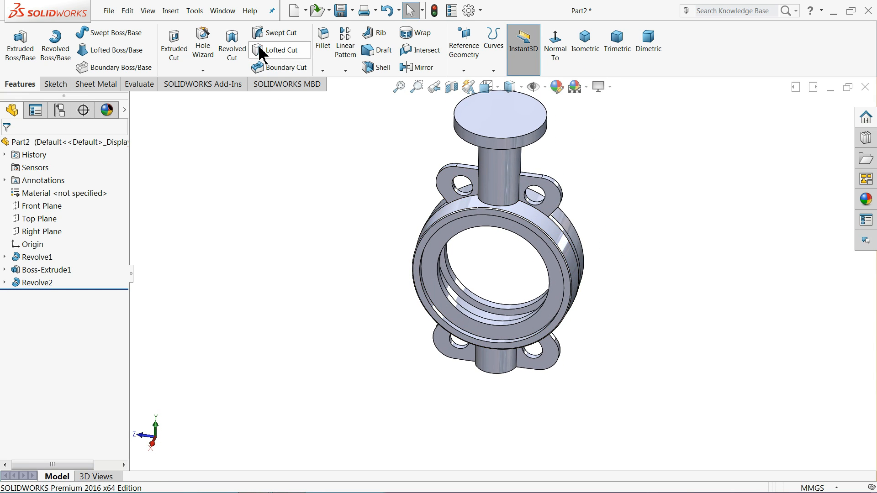
click(323, 41)
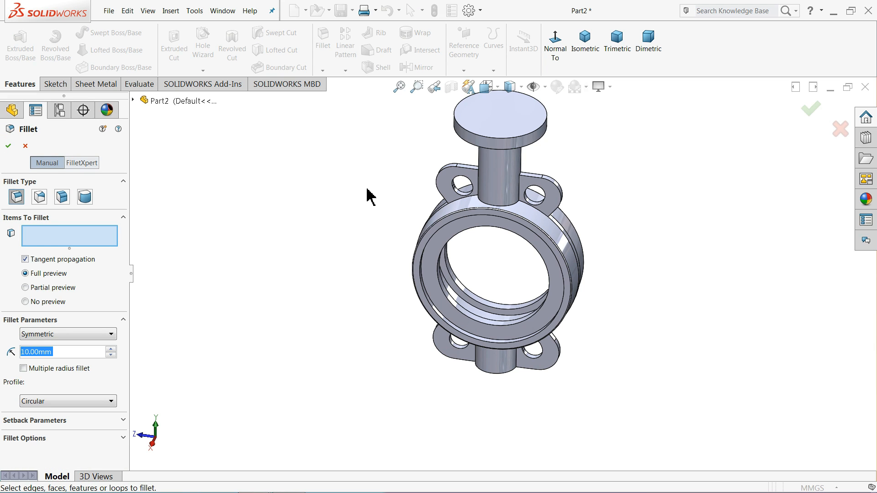
scroll(511, 219, down, 4)
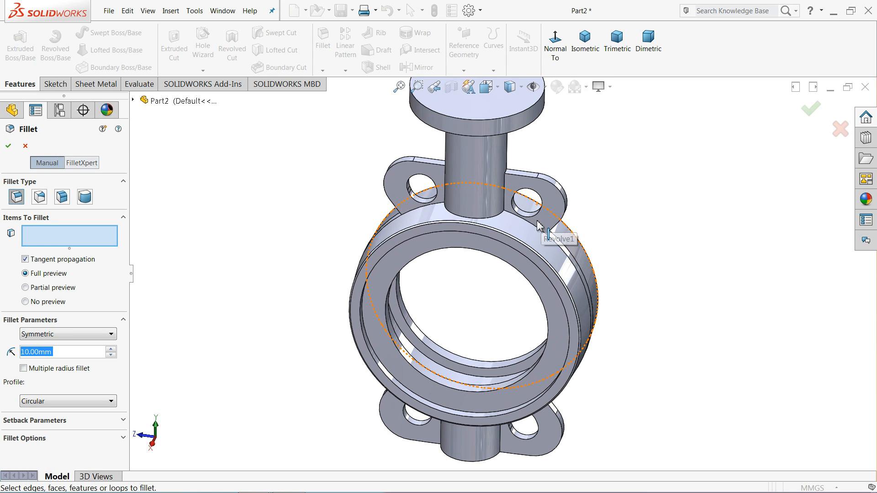
scroll(516, 214, down, 2)
middle_drag(515, 222, 494, 220)
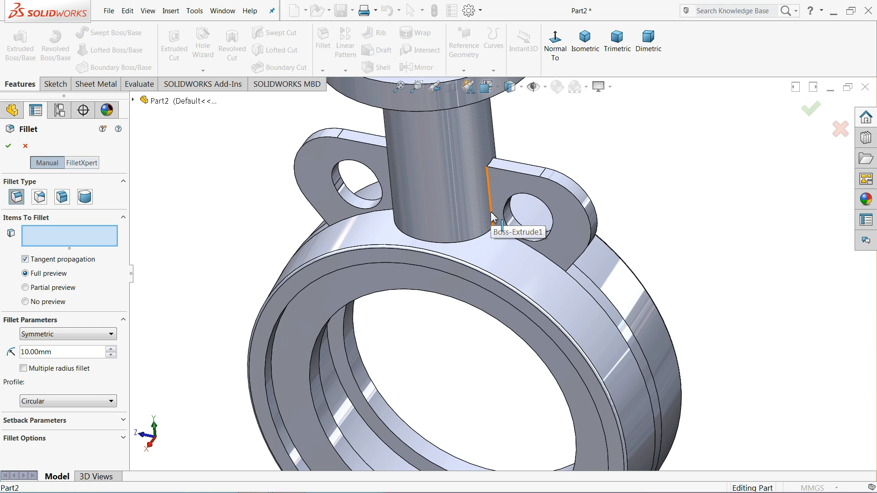
scroll(488, 237, up, 3)
click(520, 256)
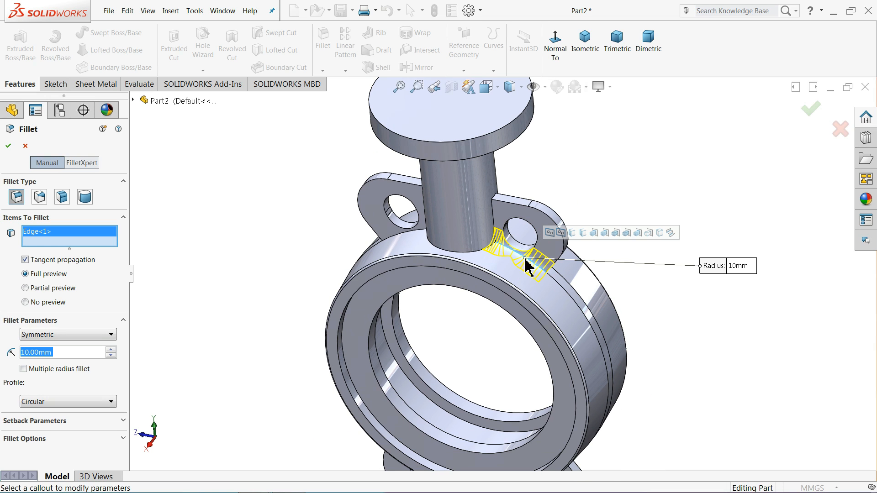
- Add the edge along the opposite face of the same upper lug to the fillet, leaving out the short end edge
middle_drag(532, 268, 450, 296)
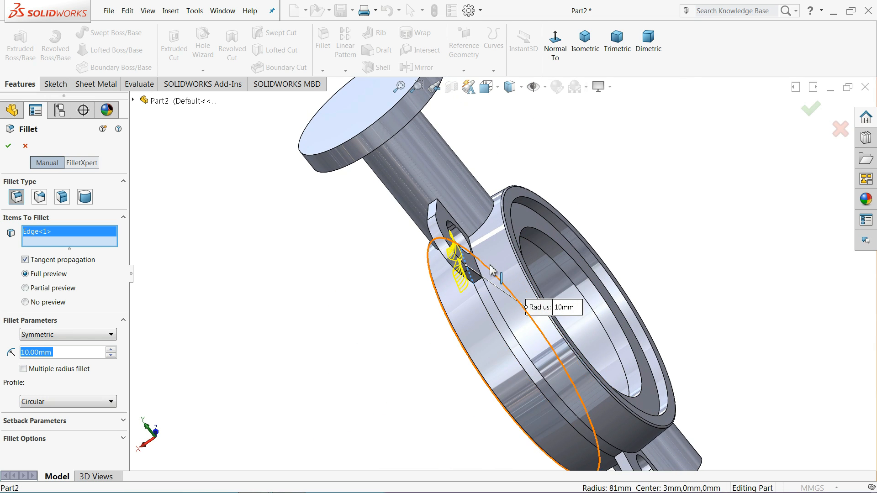
scroll(484, 273, down, 3)
click(471, 279)
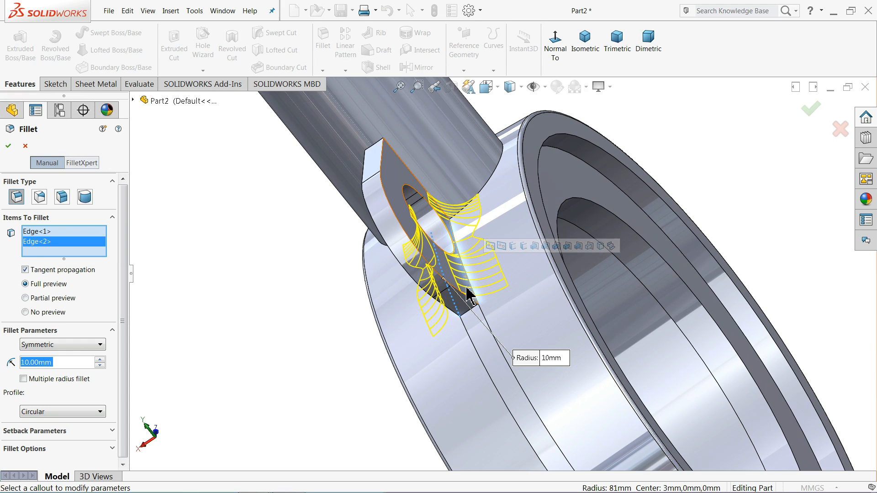
click(469, 316)
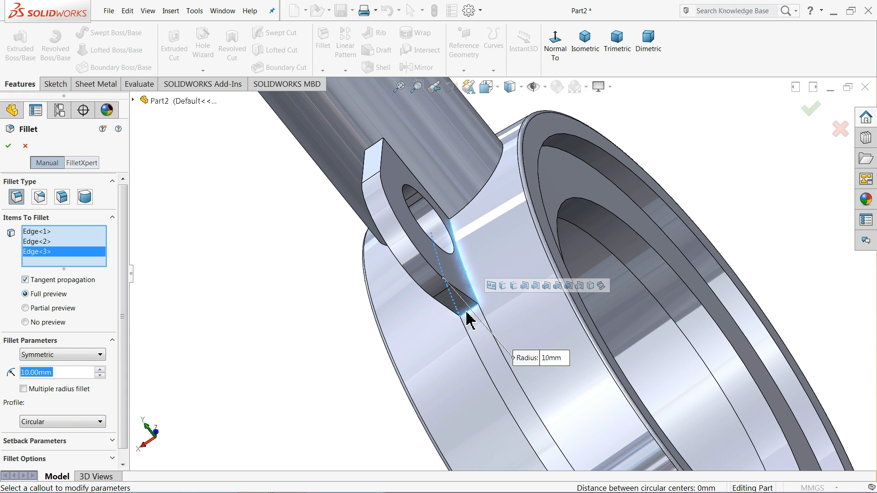
click(467, 315)
- Add both edges where the other upper lug's two faces meet the ring to the fillet
scroll(477, 320, up, 5)
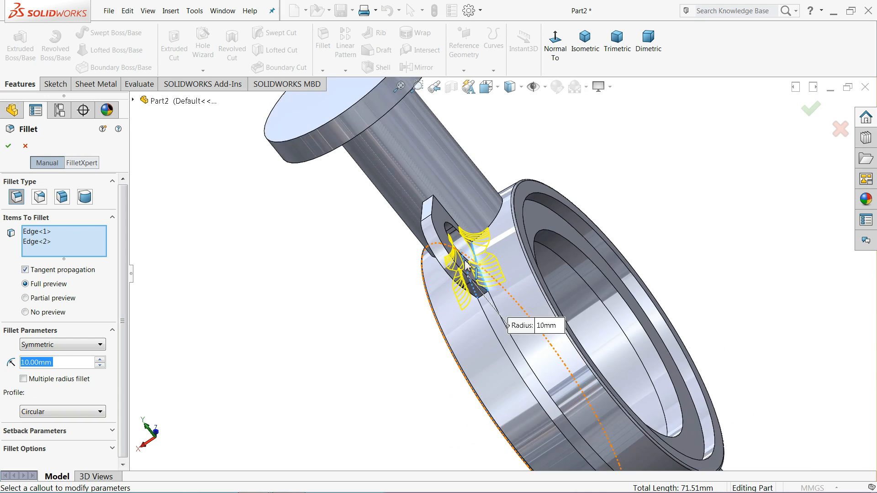
middle_drag(612, 227, 684, 216)
scroll(536, 261, down, 6)
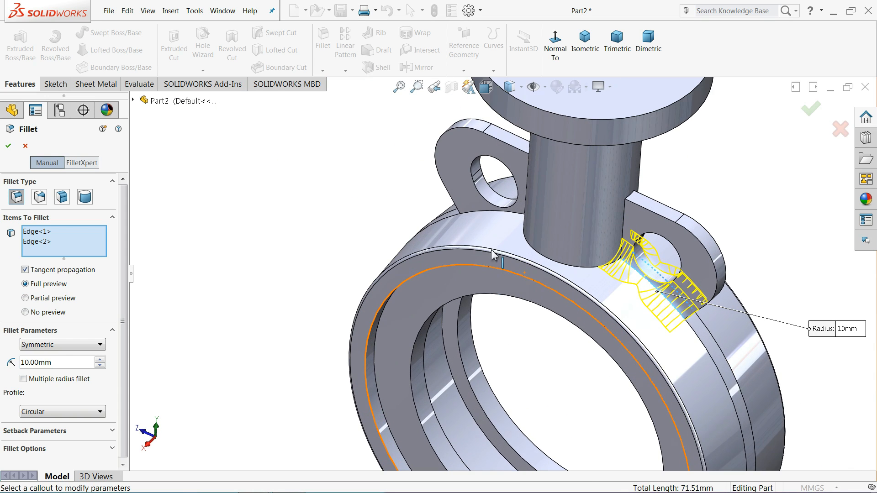
click(523, 224)
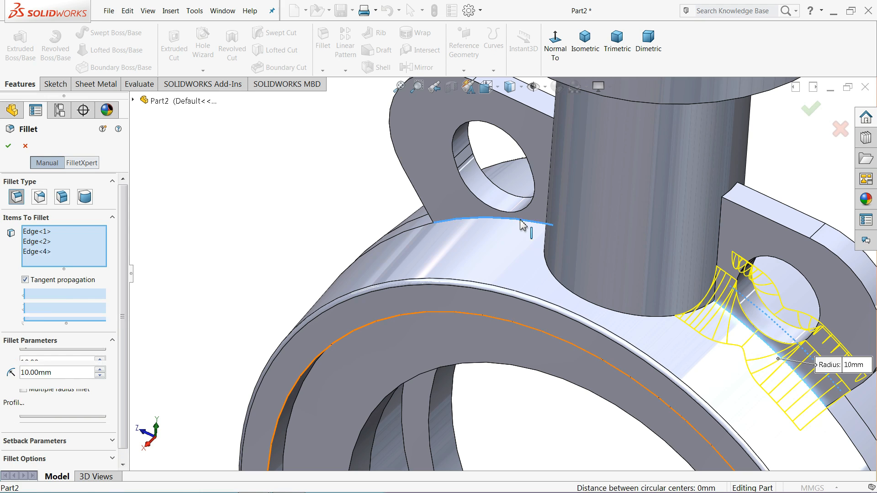
middle_drag(513, 201, 516, 255)
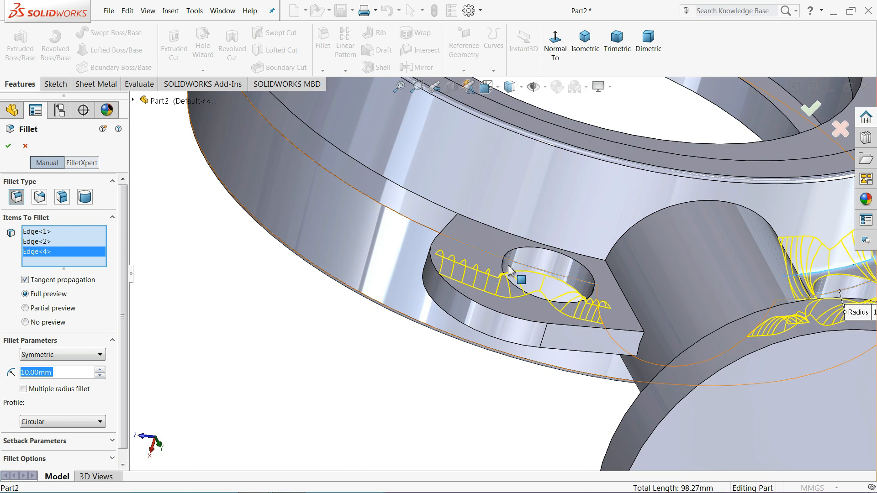
click(509, 238)
- Try to fillet the four selected upper lug edges with a 20 mm radius
scroll(501, 286, up, 8)
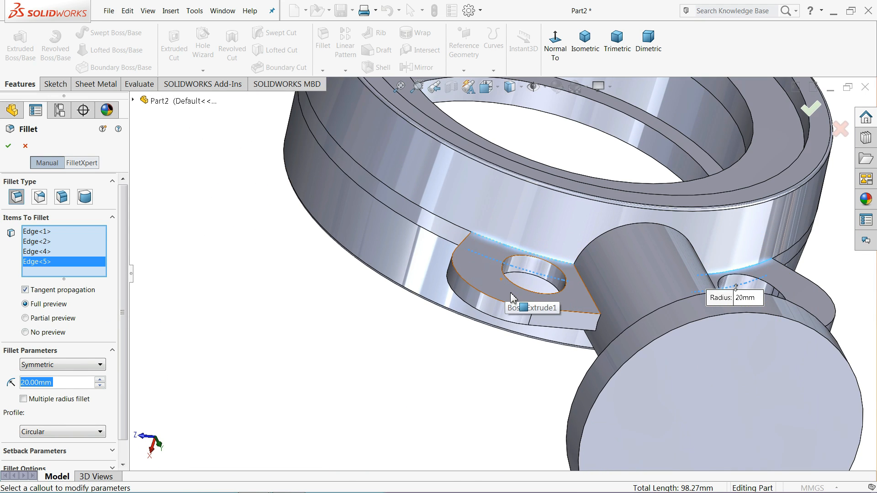
middle_drag(495, 336, 490, 157)
text(20)
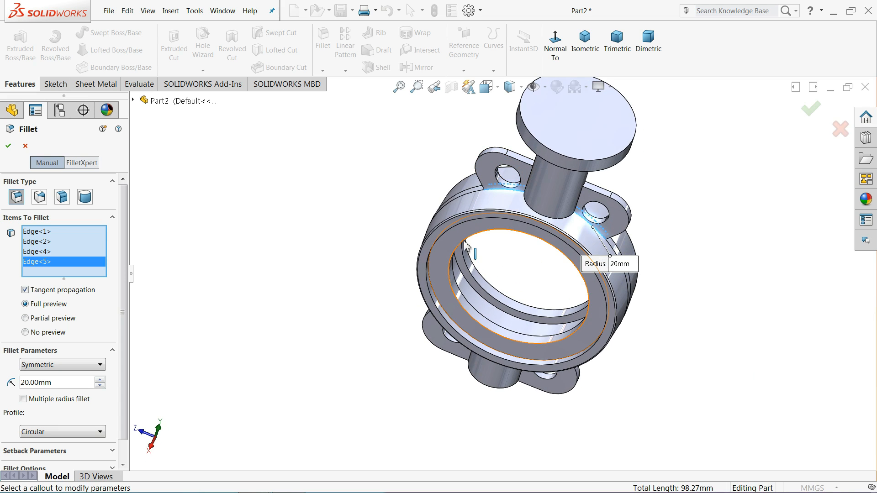
middle_drag(516, 276, 503, 259)
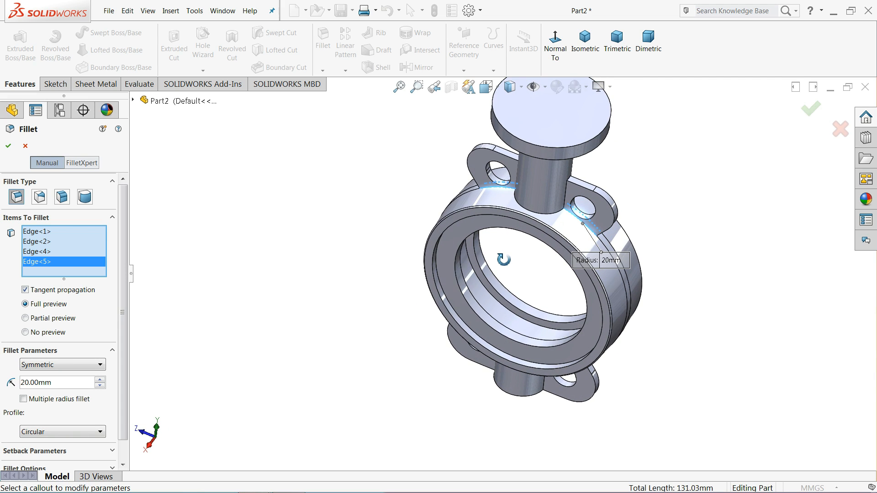
click(7, 146)
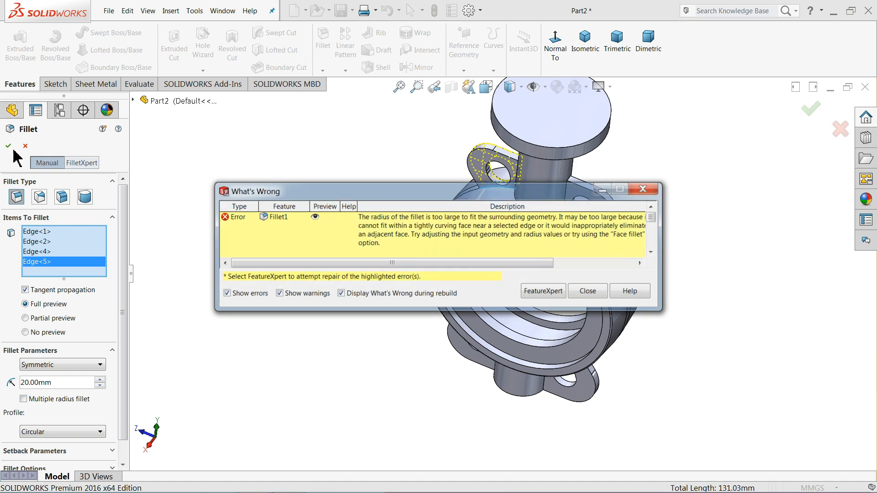
click(587, 291)
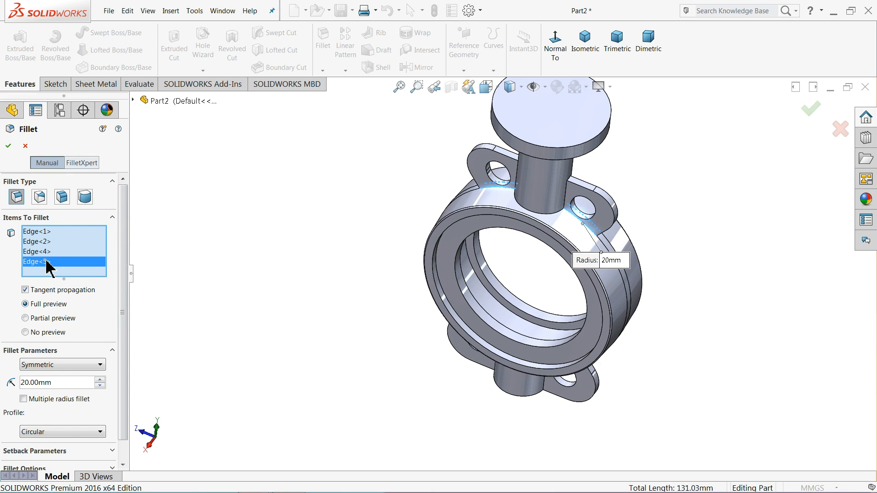
- Replace the last selected upper lug edge with the lug's front edge at the ring, and fillet the four edges with a 10 mm radius
right_click(48, 262)
click(81, 287)
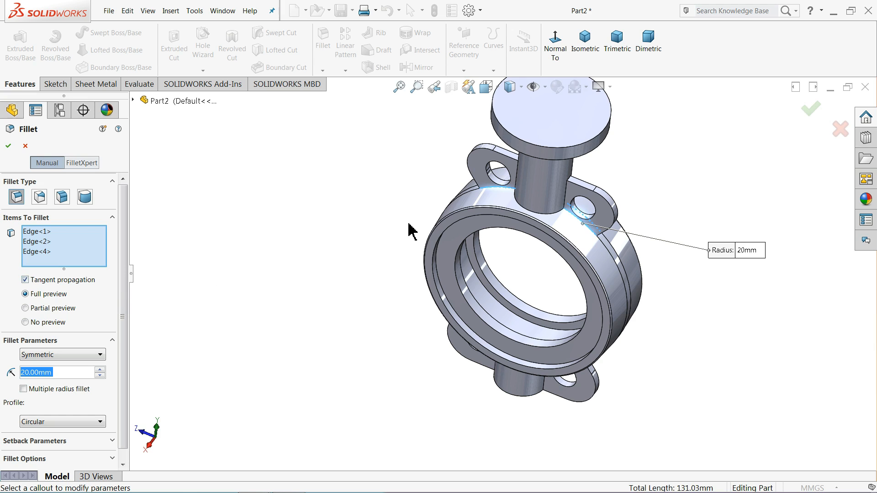
scroll(396, 214, down, 3)
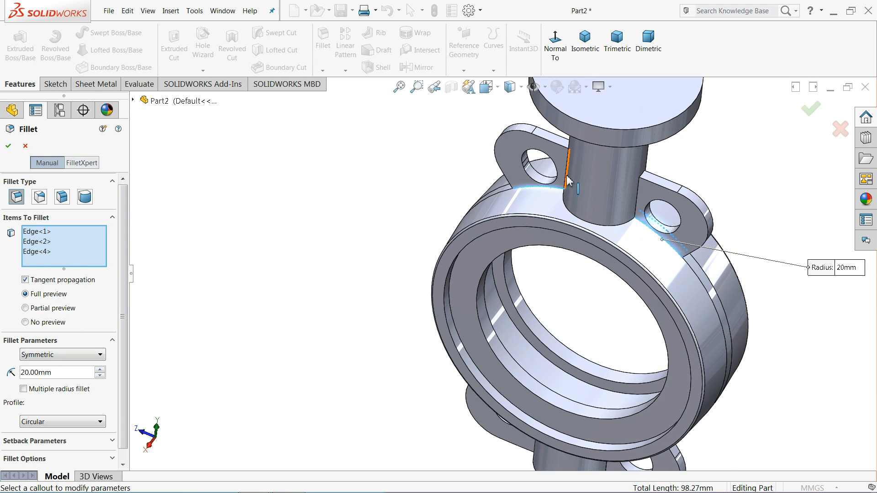
scroll(573, 161, down, 3)
middle_drag(505, 217, 617, 374)
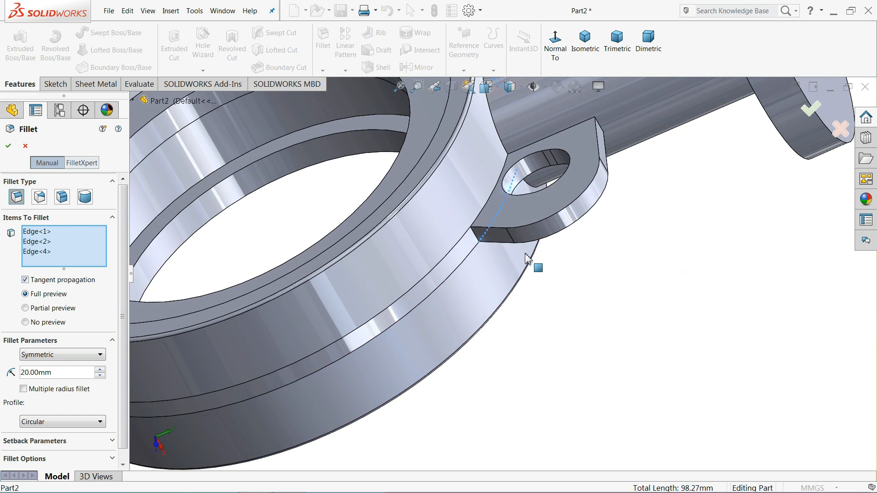
click(484, 206)
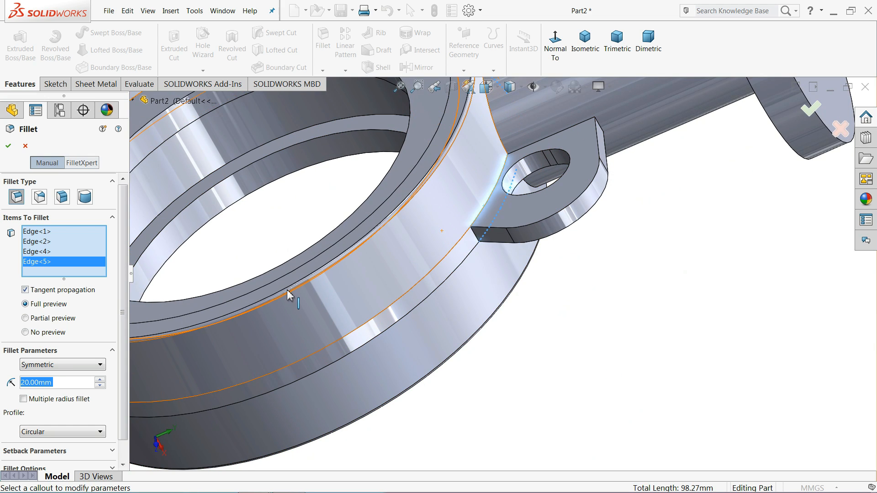
click(99, 386)
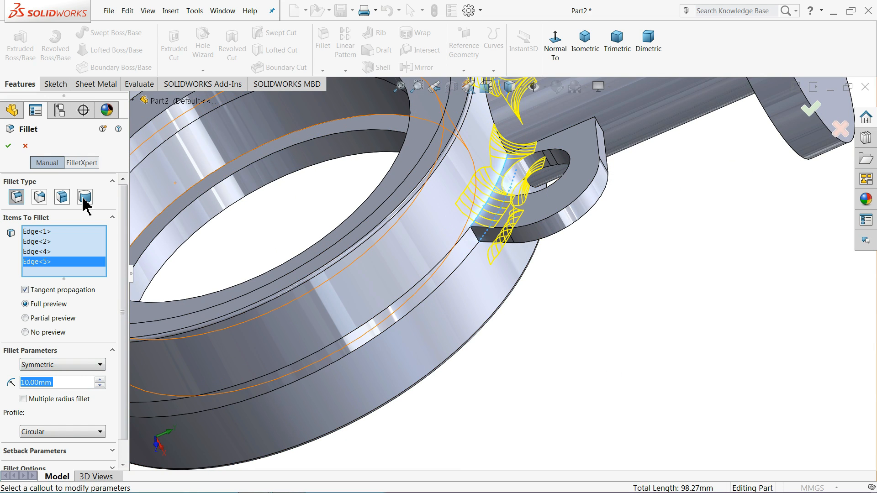
click(8, 147)
- Start a 3 mm fillet with the front and back rounded outer edges of both upper lugs
scroll(554, 254, up, 5)
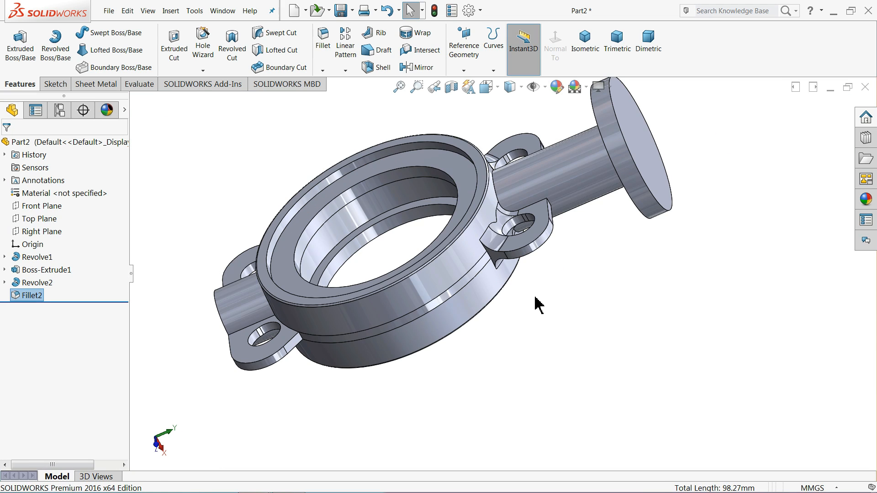
middle_drag(524, 296, 400, 203)
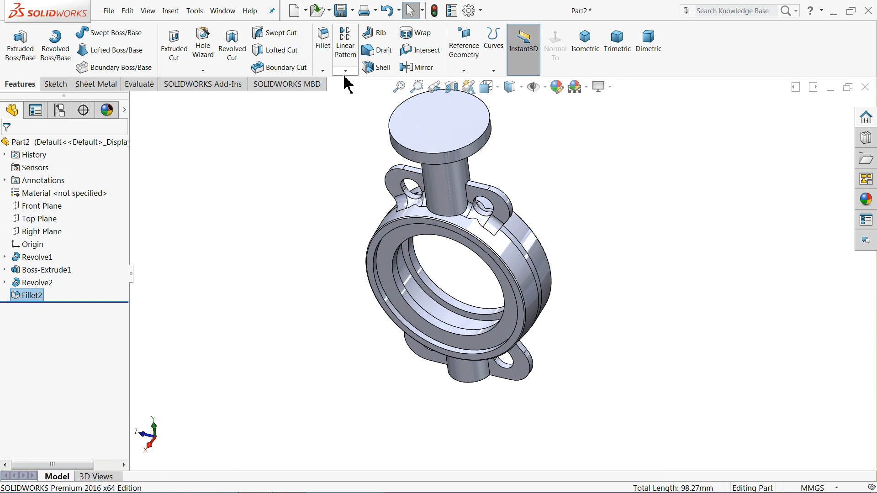
click(322, 50)
scroll(515, 199, down, 5)
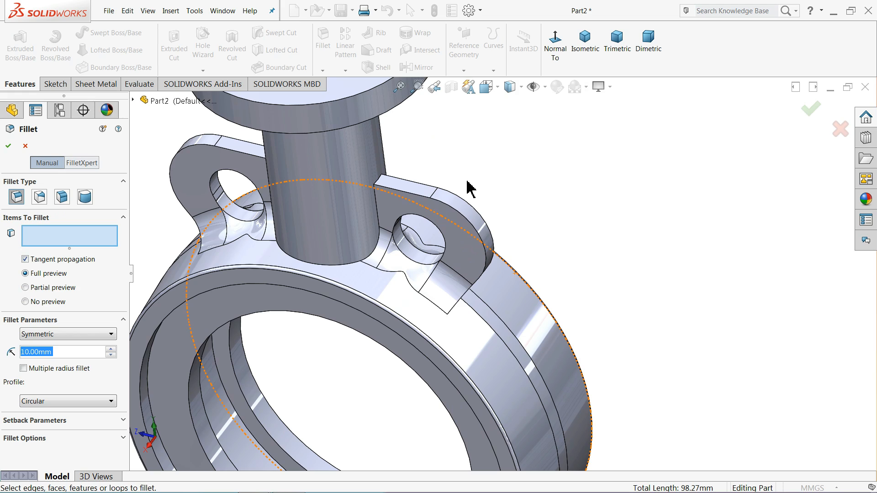
text(3)
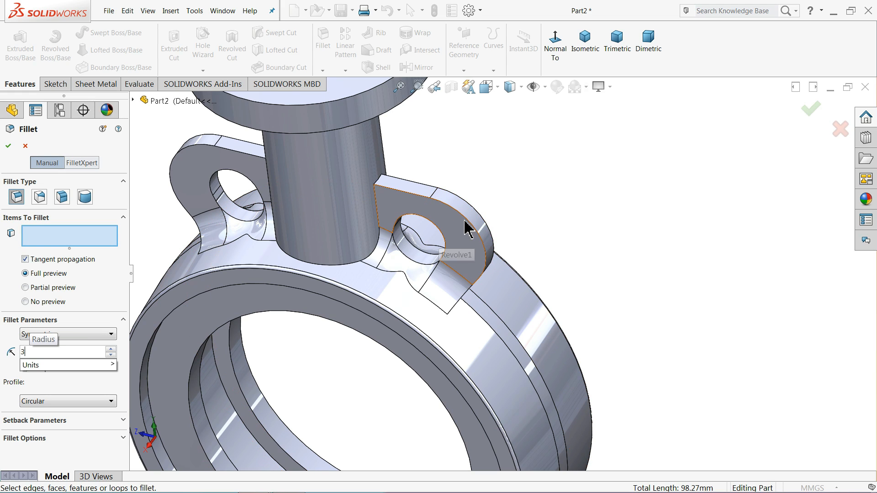
click(476, 234)
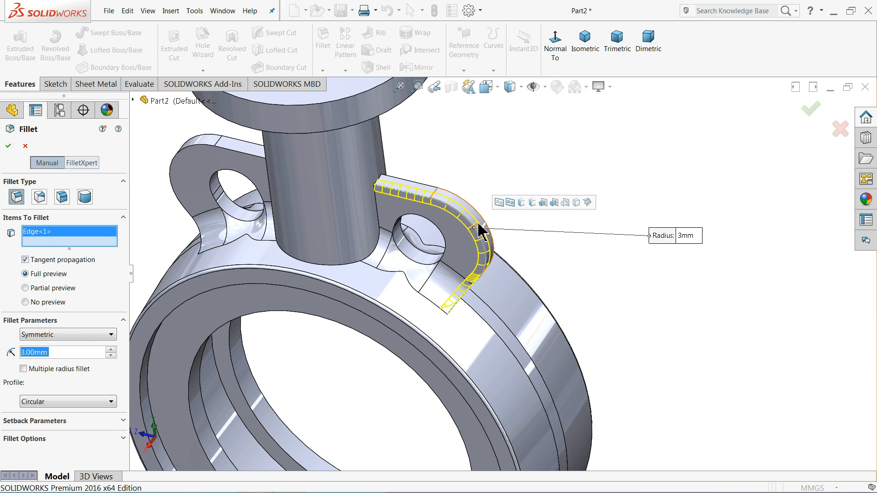
click(484, 224)
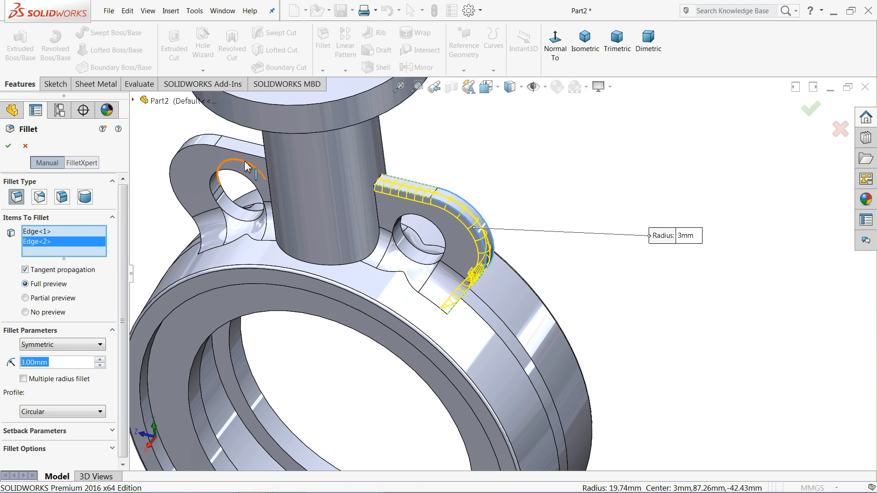
click(206, 148)
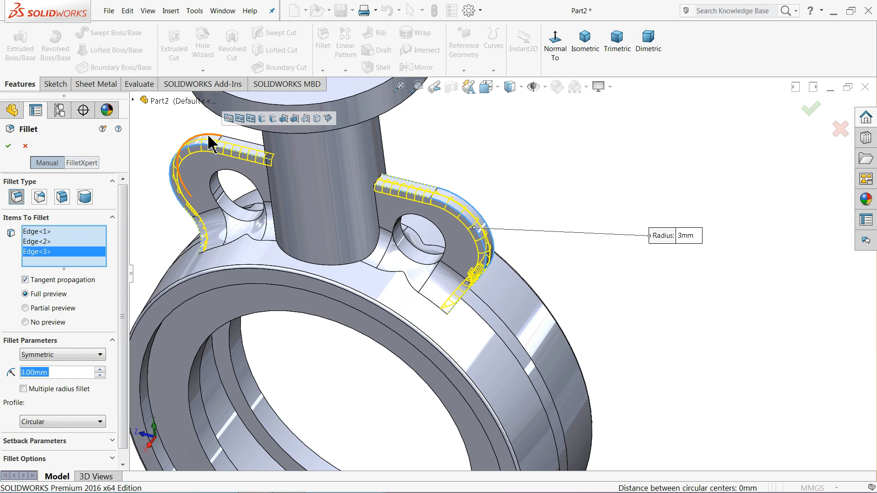
click(209, 144)
- Add both rounded outer edges of the lower lug on the -Z side to the fillet
scroll(402, 314, up, 5)
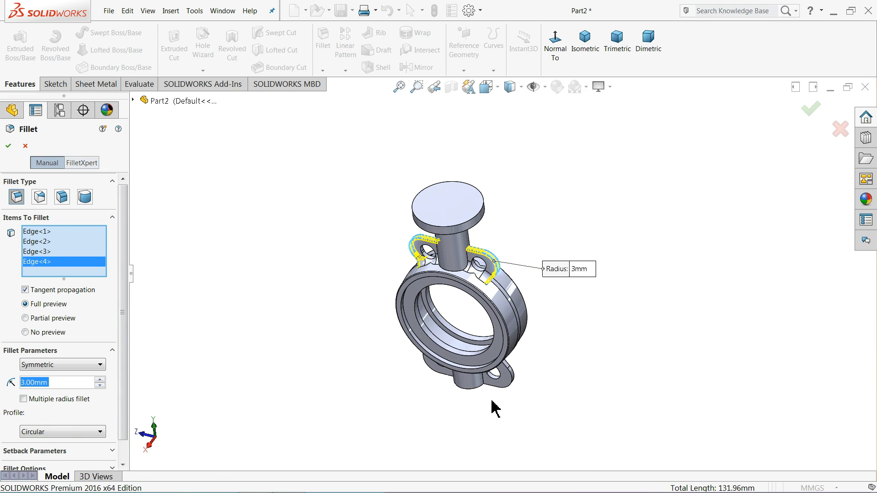
middle_drag(492, 402, 495, 297)
scroll(487, 388, down, 7)
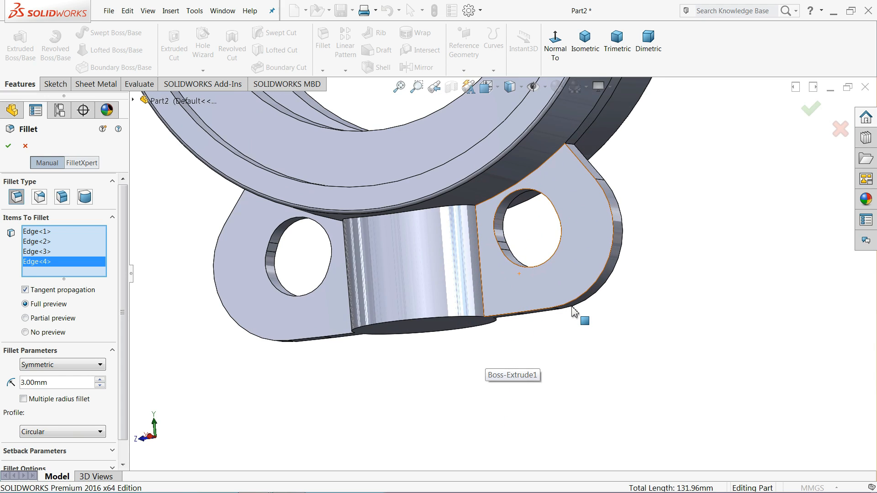
middle_drag(574, 312, 548, 294)
scroll(578, 285, down, 3)
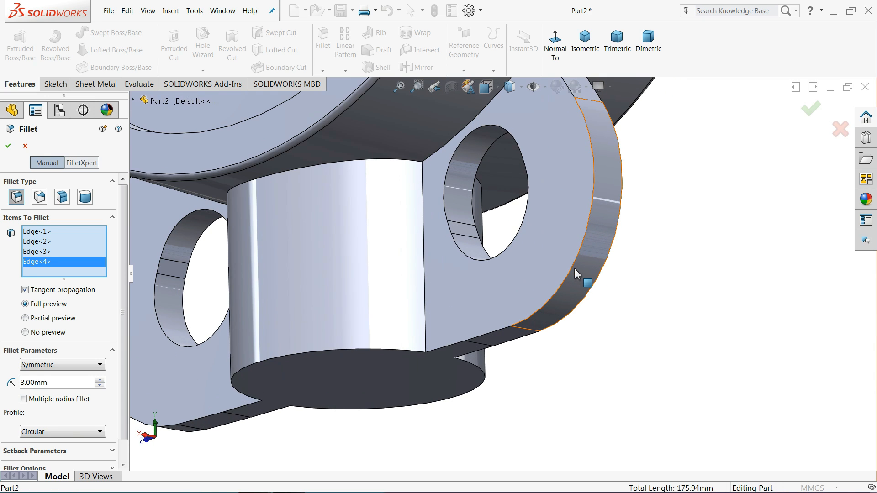
click(574, 271)
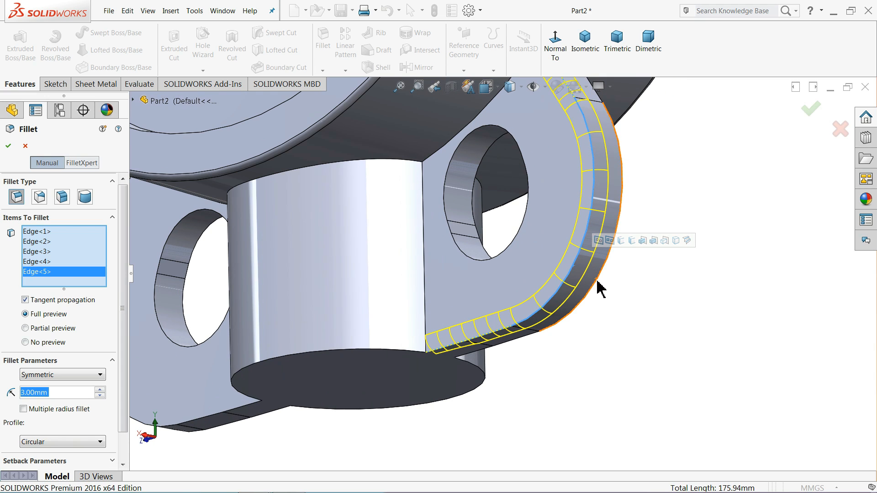
click(597, 281)
- Add both rounded outer edges of the other lower lug and finish the 3 mm fillet
scroll(350, 326, up, 4)
scroll(326, 346, down, 4)
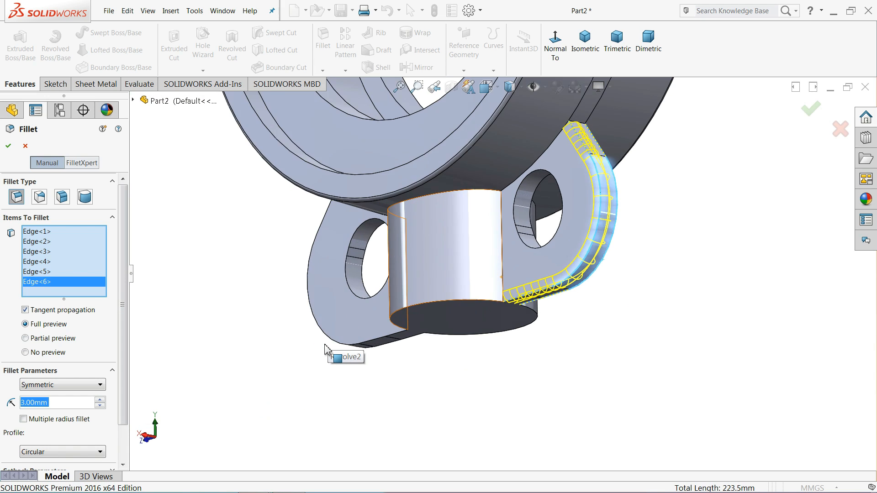
middle_drag(326, 346, 366, 349)
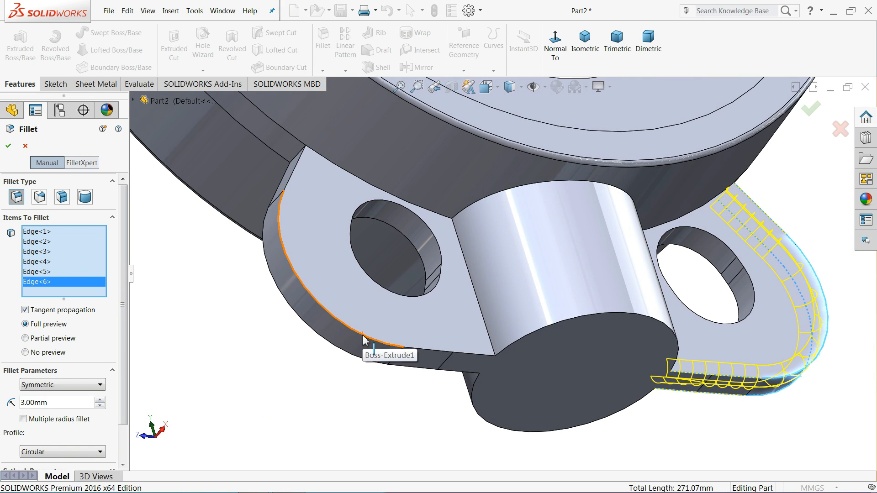
click(361, 354)
click(361, 364)
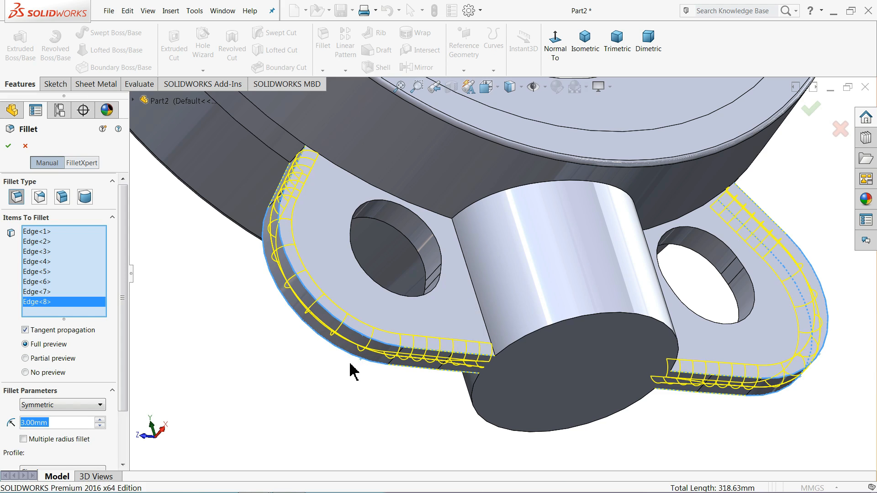
click(9, 146)
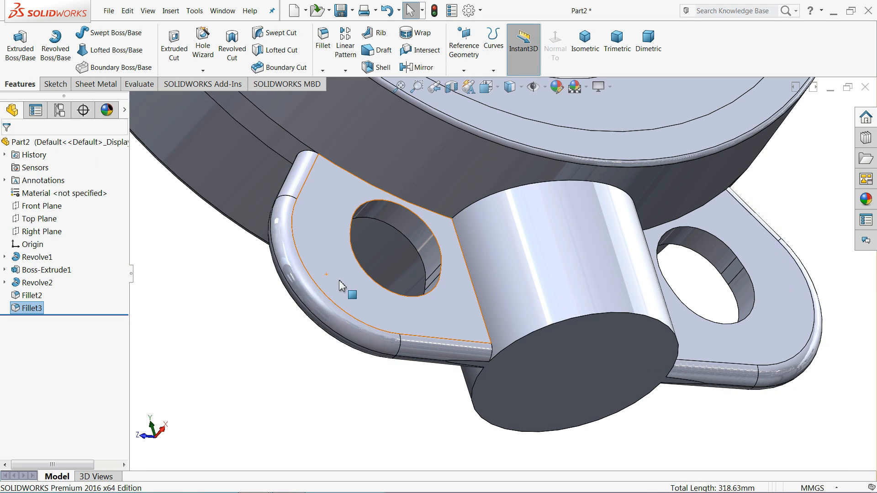
- Start a 6 mm fillet with the edges where one face of each lower lug meets the lower boss and the ring
click(323, 46)
text(6.00mm)
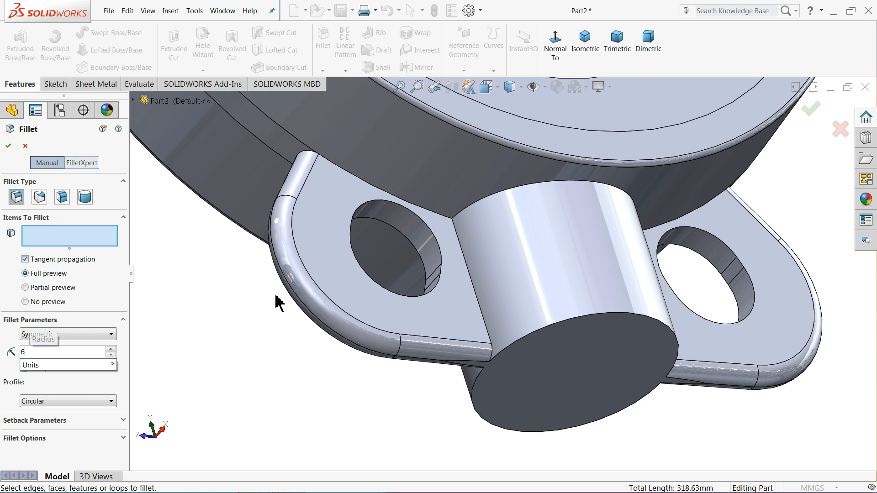
click(461, 245)
click(425, 218)
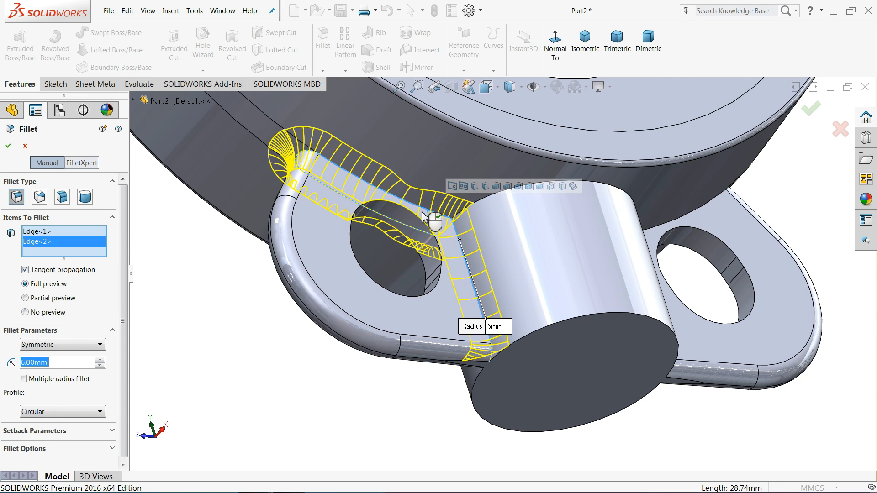
middle_drag(525, 229, 542, 219)
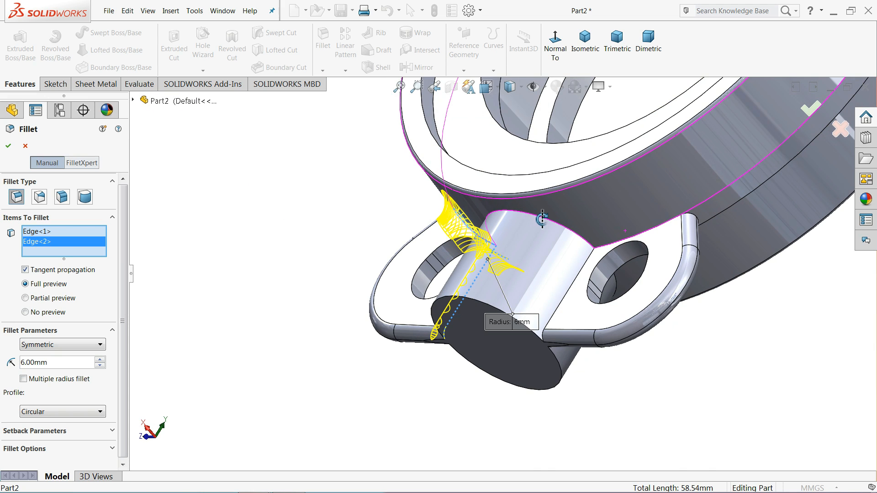
click(594, 250)
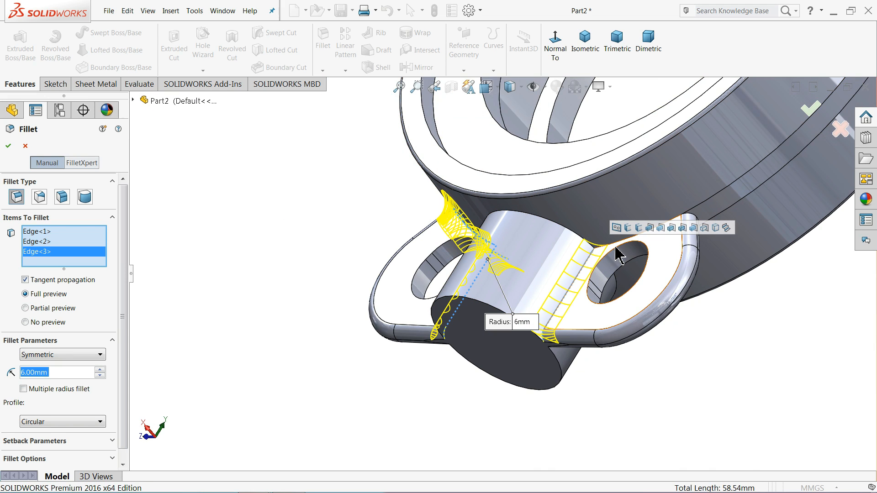
click(628, 239)
- Add the edges where the opposite faces of both lower lugs meet the lower boss to the fillet
middle_drag(646, 287, 599, 154)
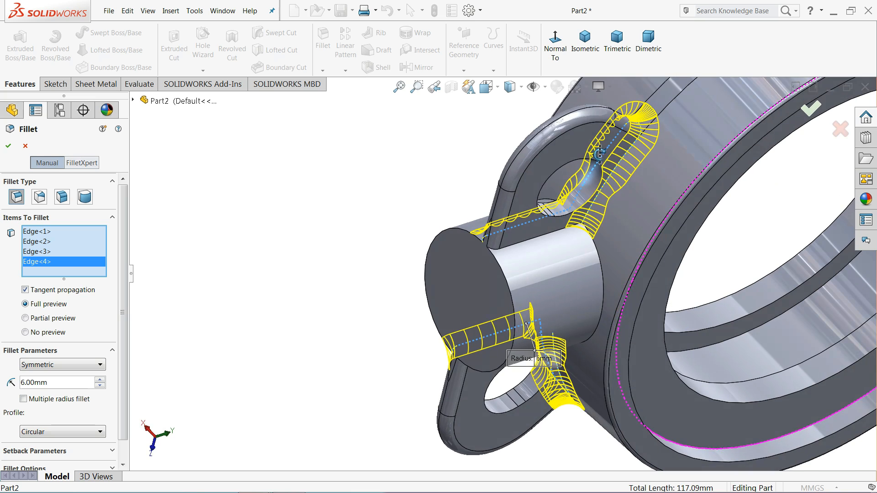
click(542, 274)
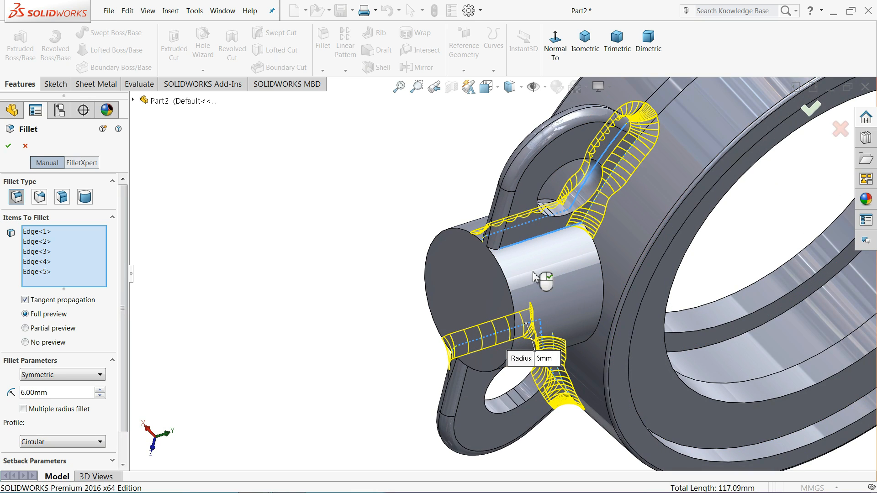
middle_drag(557, 308, 349, 319)
scroll(350, 326, up, 3)
scroll(532, 397, down, 5)
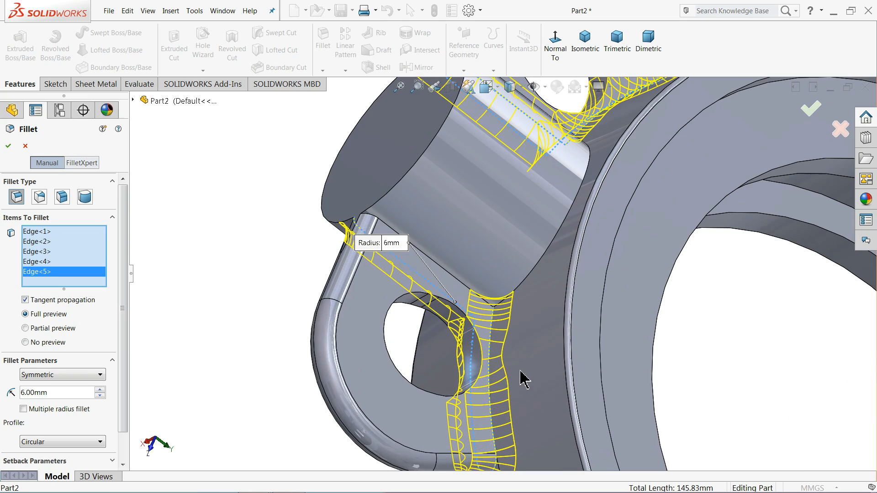
click(464, 290)
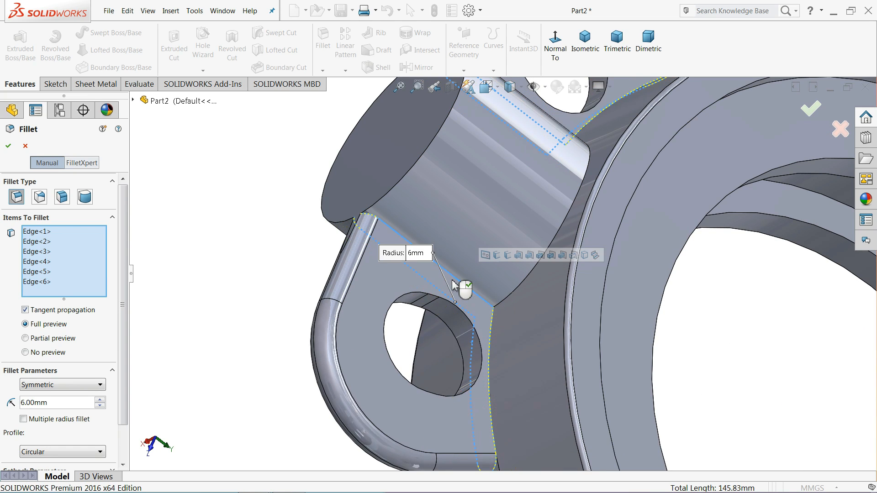
- Add the edge where the upper lug on the -Z side meets the neck and finish the 6 mm fillet
middle_drag(462, 288, 405, 278)
scroll(405, 277, up, 5)
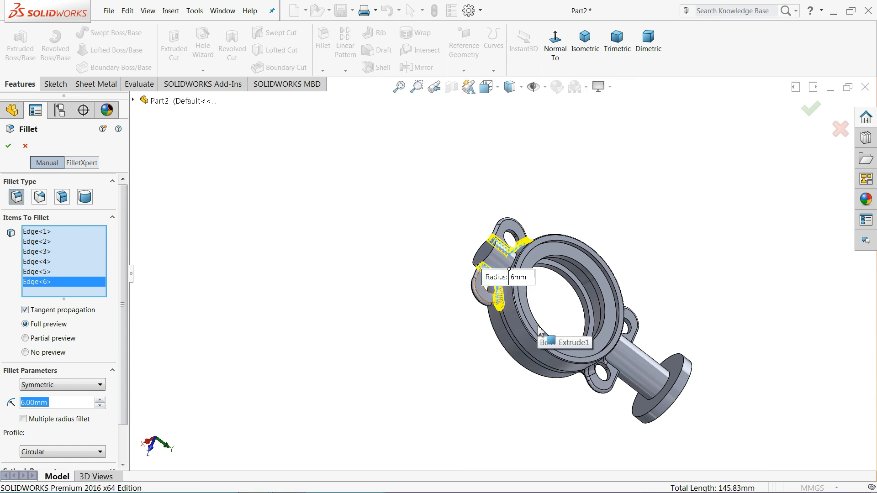
middle_drag(539, 329, 464, 54)
scroll(612, 306, down, 3)
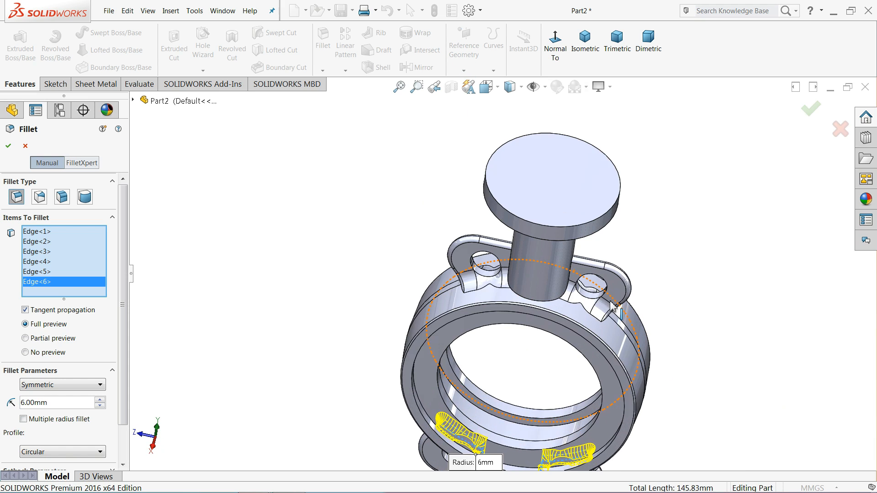
scroll(612, 307, down, 3)
middle_drag(528, 290, 524, 260)
scroll(525, 261, down, 3)
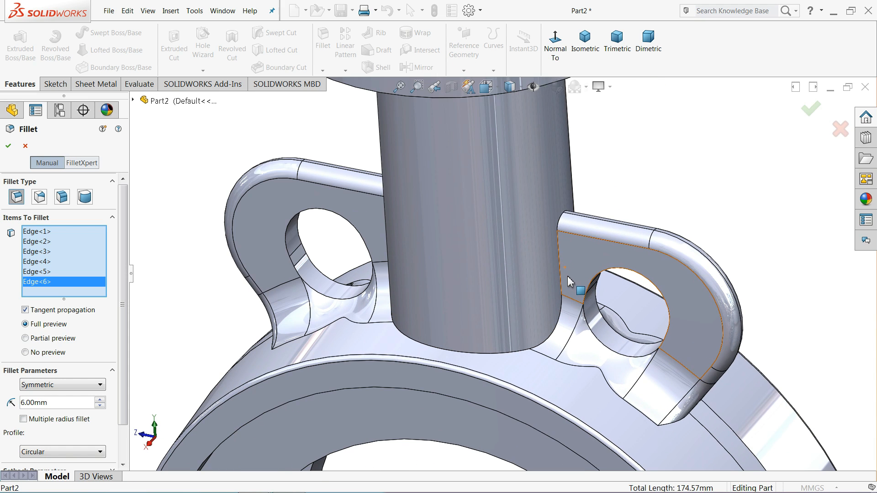
click(563, 280)
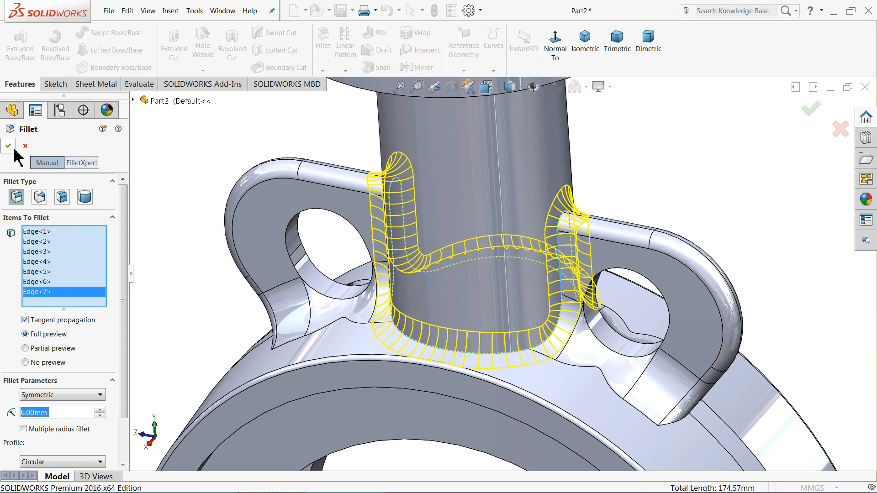
- Start a 2 mm, 45° chamfer with the lower outer edge of the flange on top of the neck
scroll(434, 258, up, 4)
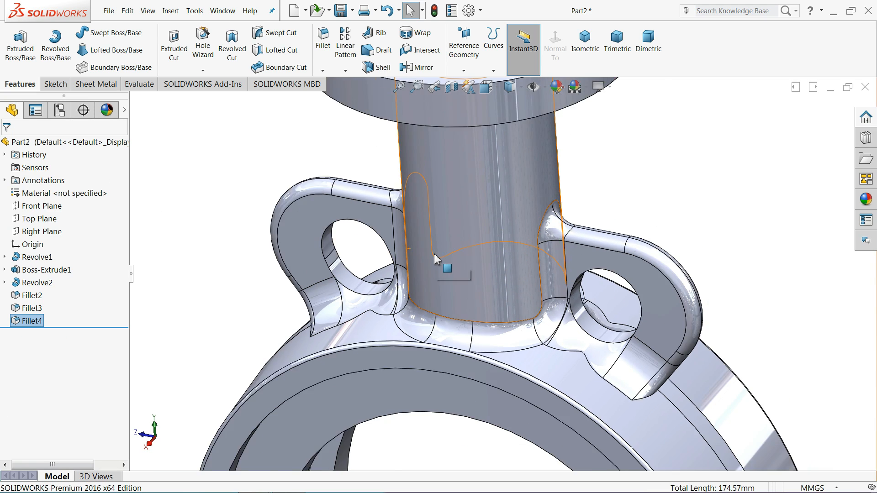
click(323, 71)
click(336, 96)
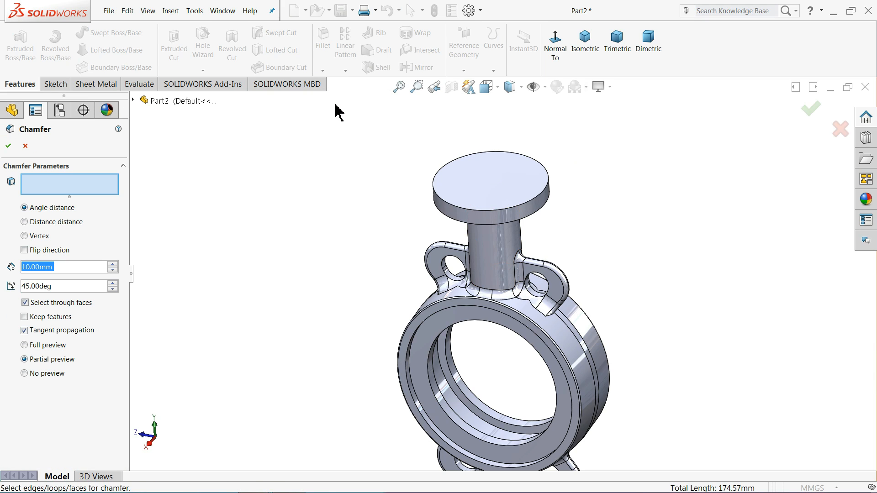
text(2)
key(Return)
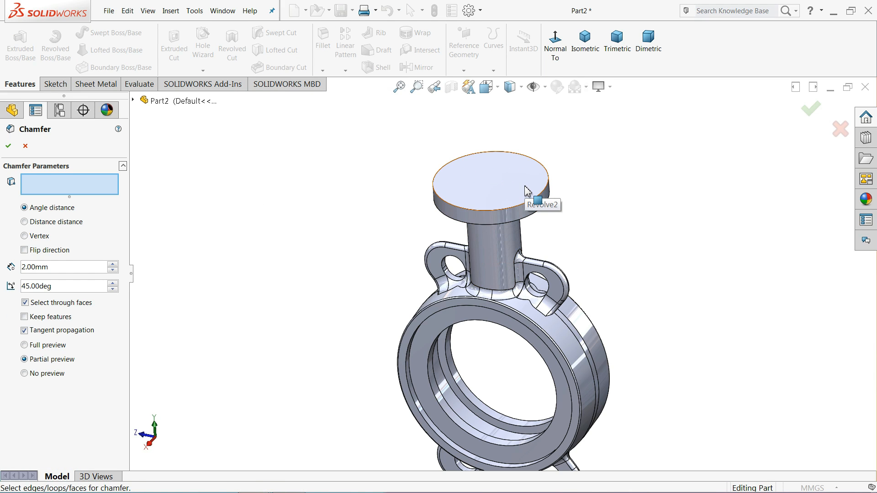
click(535, 205)
scroll(553, 256, up, 2)
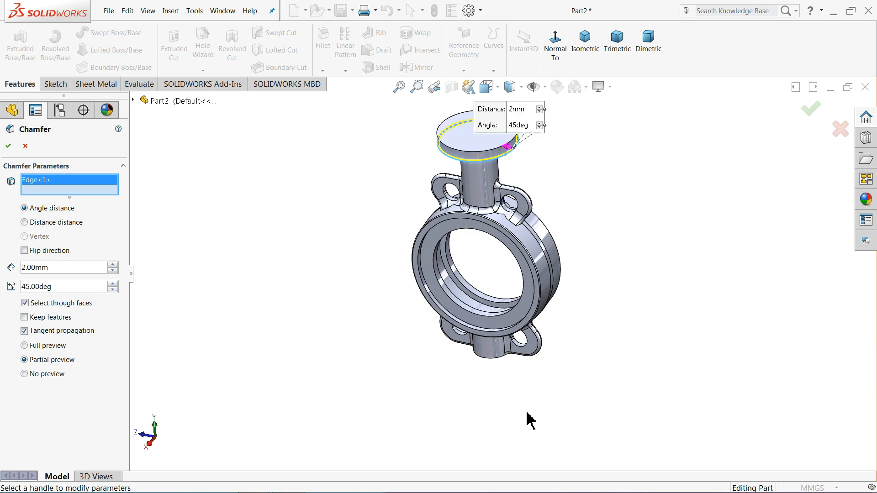
scroll(527, 413, down, 2)
middle_drag(469, 343, 480, 209)
scroll(470, 351, down, 3)
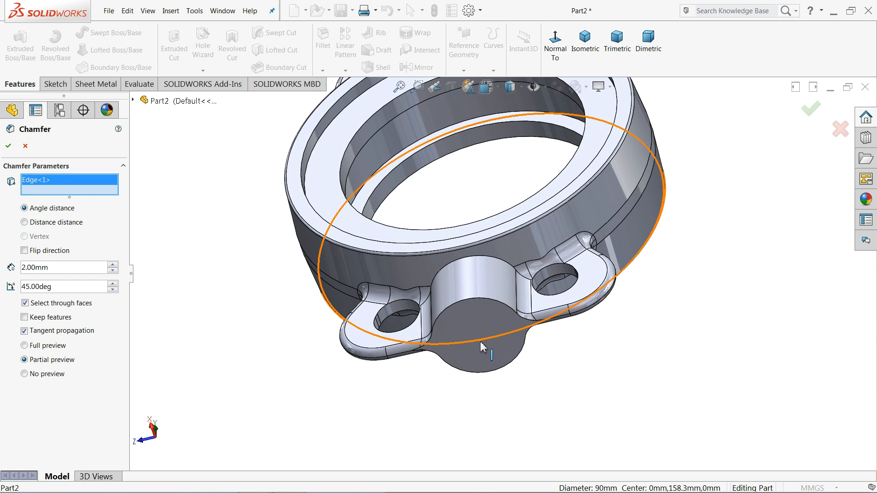
click(487, 358)
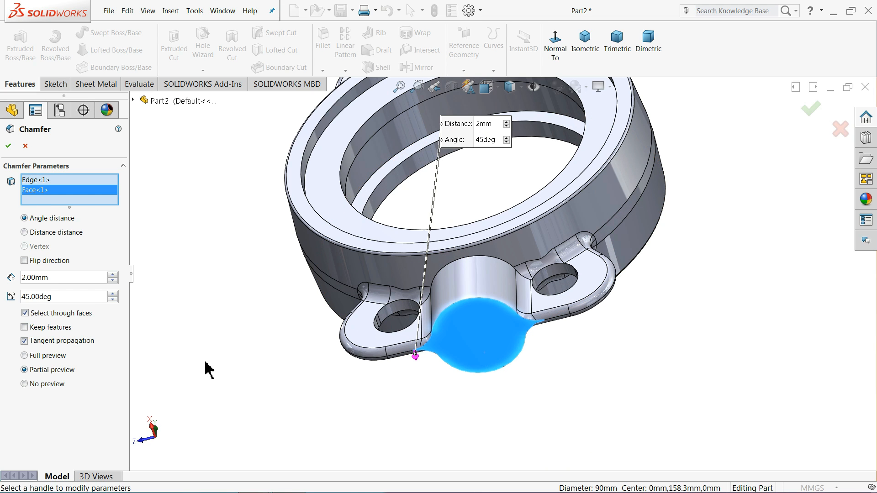
right_click(64, 194)
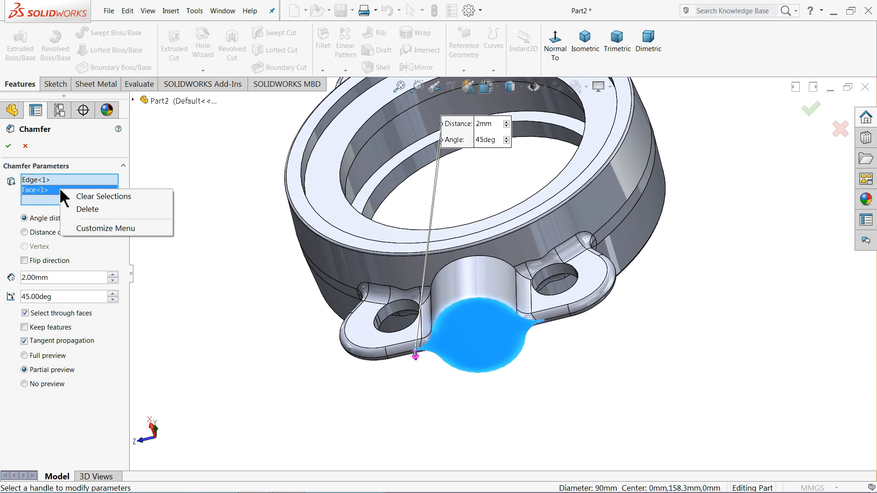
click(89, 209)
- Add the two arc edges on opposite sides of the lower boss's end face and finish the chamfer
scroll(450, 290, down, 3)
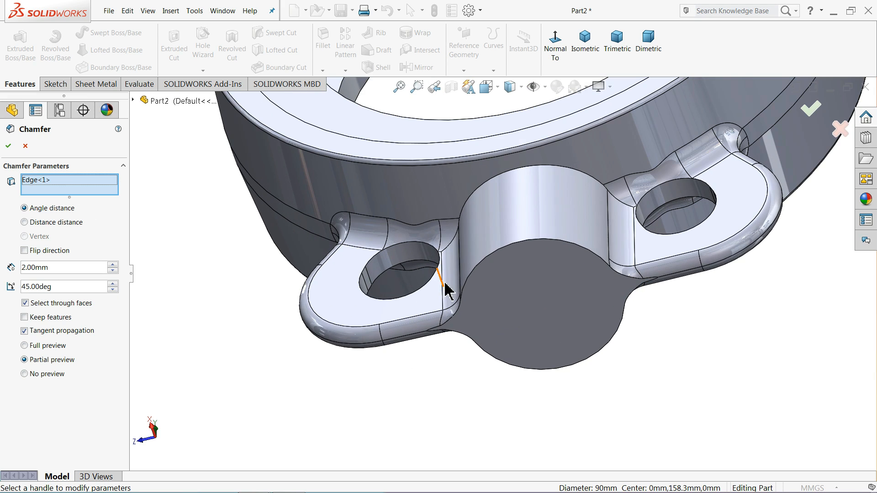
click(515, 247)
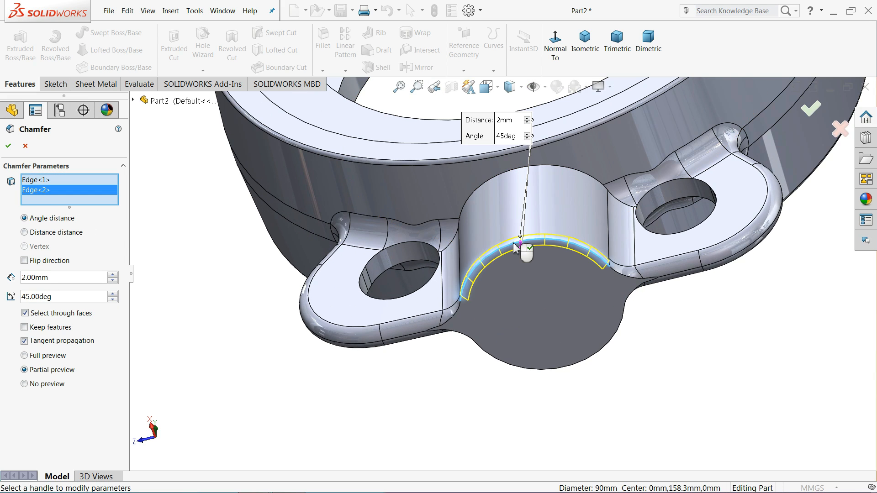
click(583, 366)
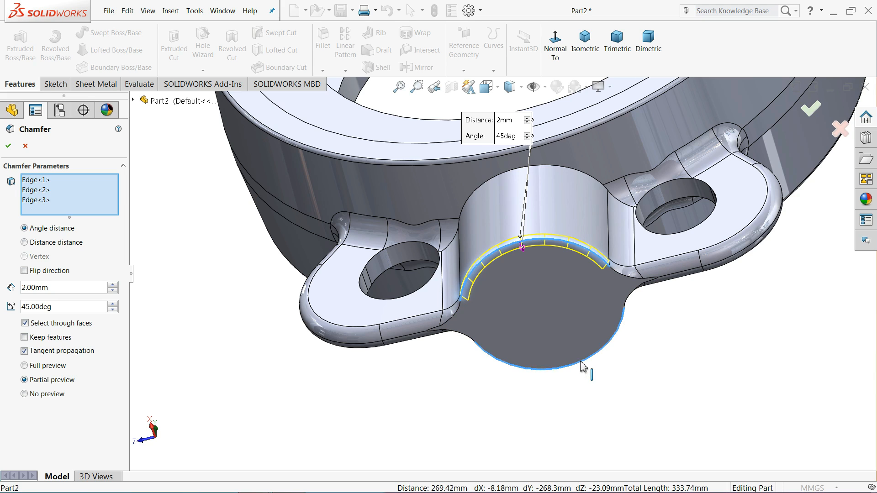
click(8, 145)
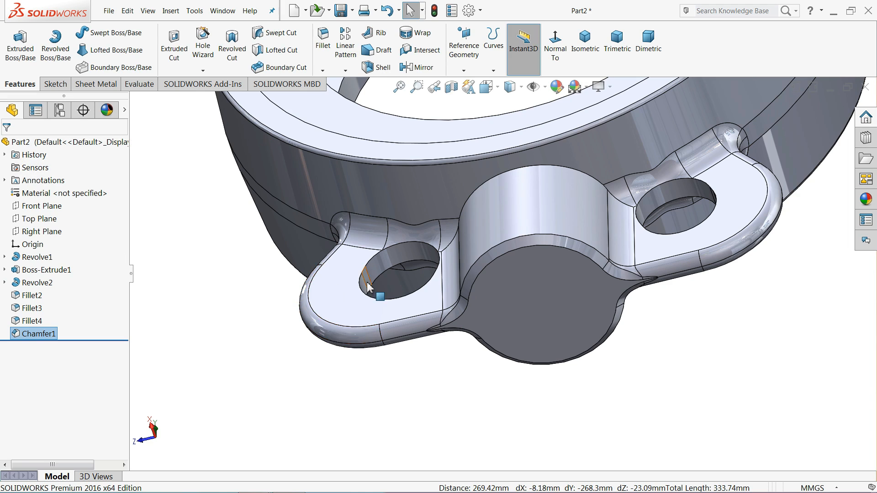
scroll(369, 286, up, 5)
click(587, 55)
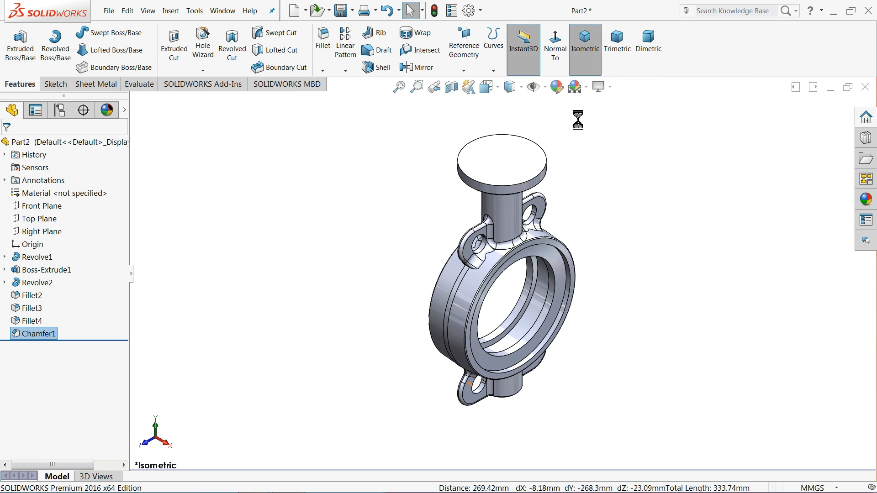
scroll(527, 312, down, 3)
middle_drag(527, 312, 525, 311)
click(342, 276)
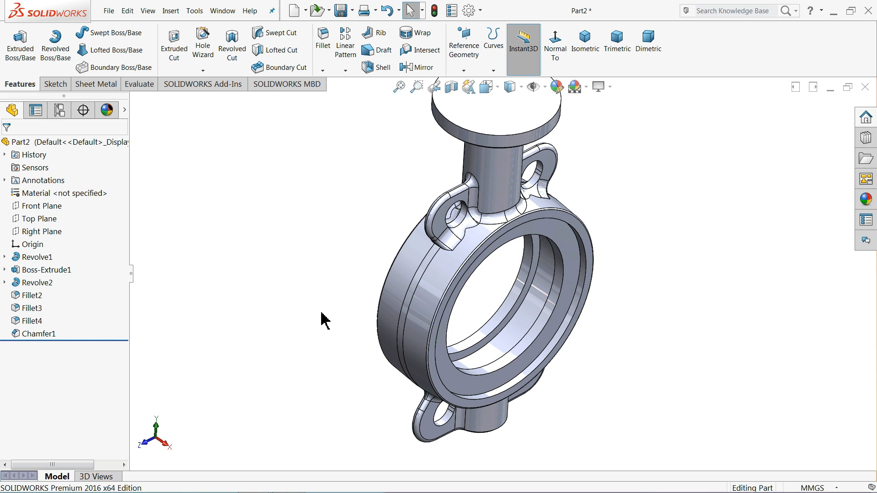
- Apply a 6 mm fillet to the two edges where the lower boss meets the ring, one on each side between the lugs
mouse_move(287, 482)
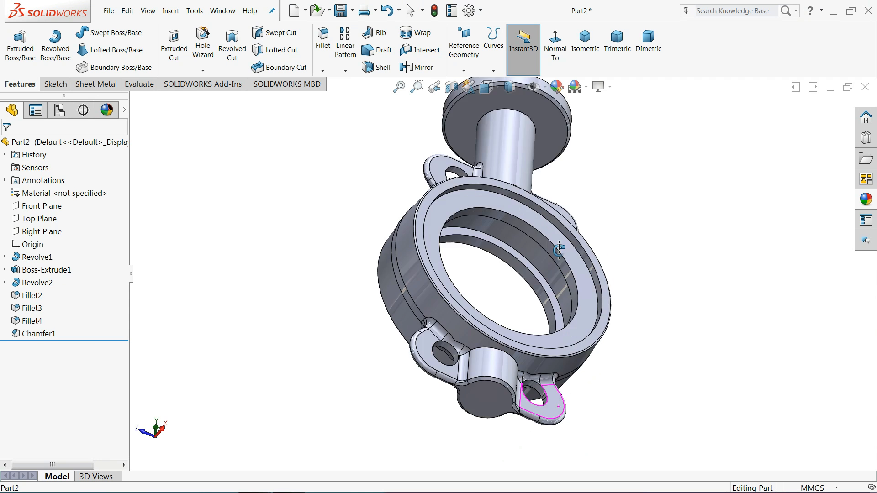
middle_drag(556, 248, 502, 357)
scroll(487, 355, down, 2)
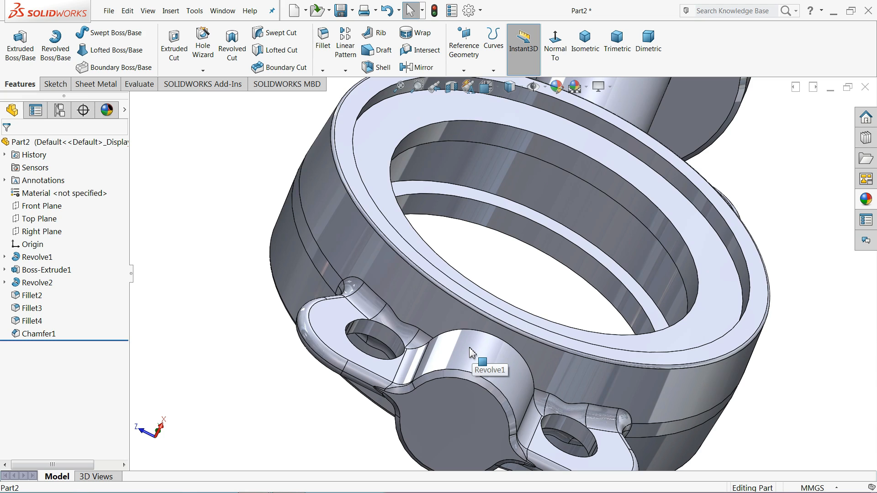
click(323, 41)
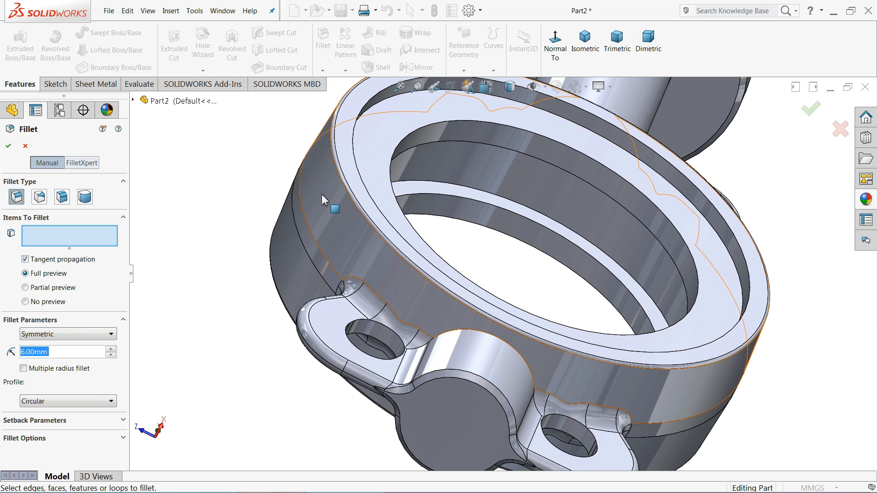
click(497, 341)
middle_drag(461, 354, 525, 220)
click(434, 415)
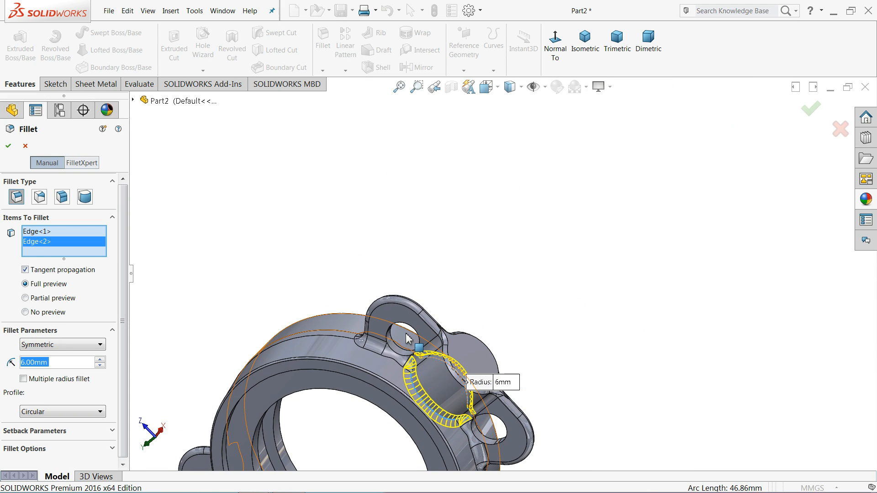
middle_drag(434, 416, 404, 341)
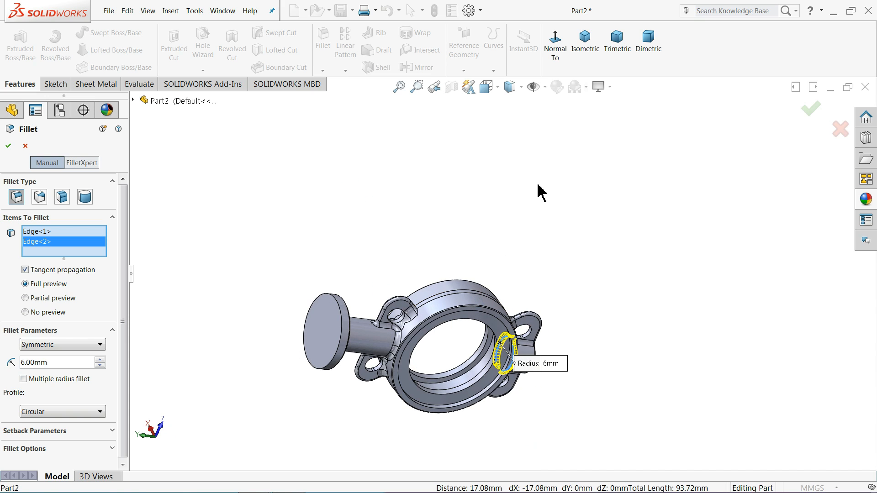
click(592, 51)
scroll(540, 294, down, 4)
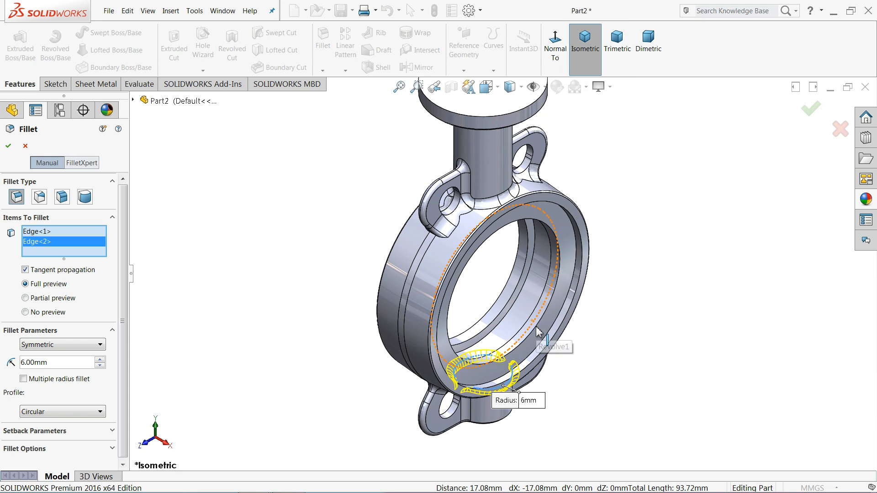
click(8, 146)
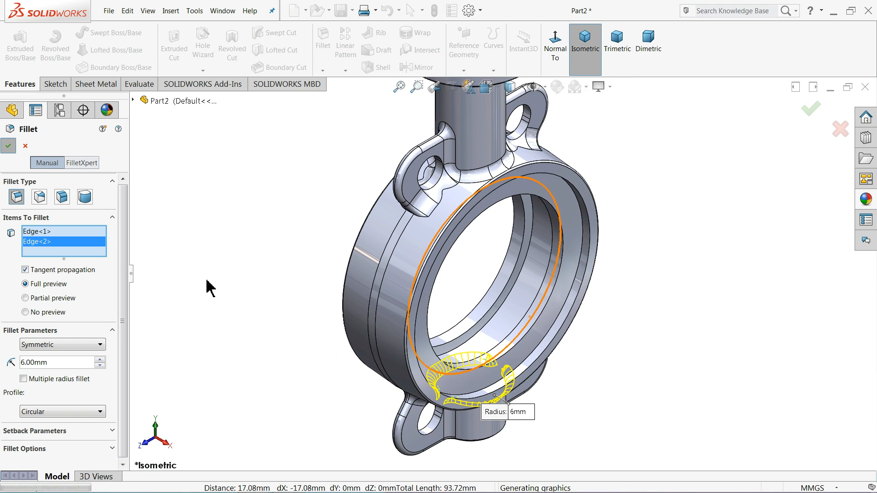
- Apply the cast iron appearance to all features from Boss-Extrude1 through Fillet5
scroll(245, 279, up, 5)
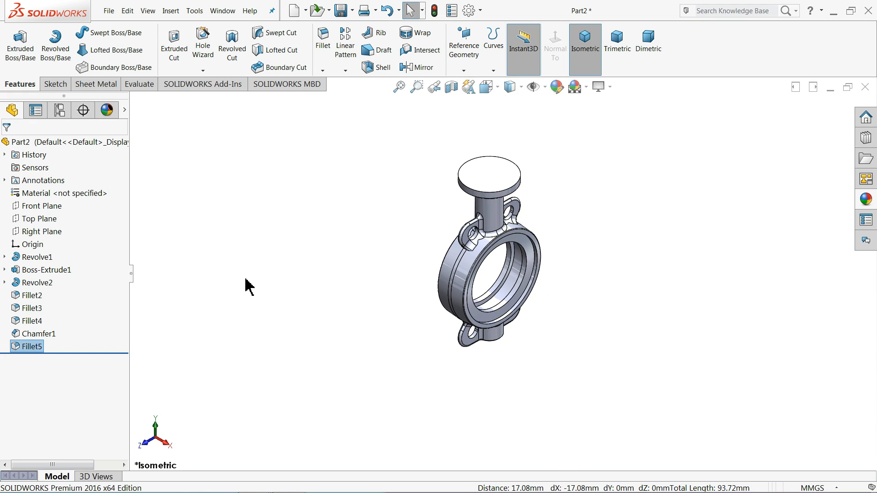
scroll(558, 204, down, 2)
scroll(479, 287, down, 1)
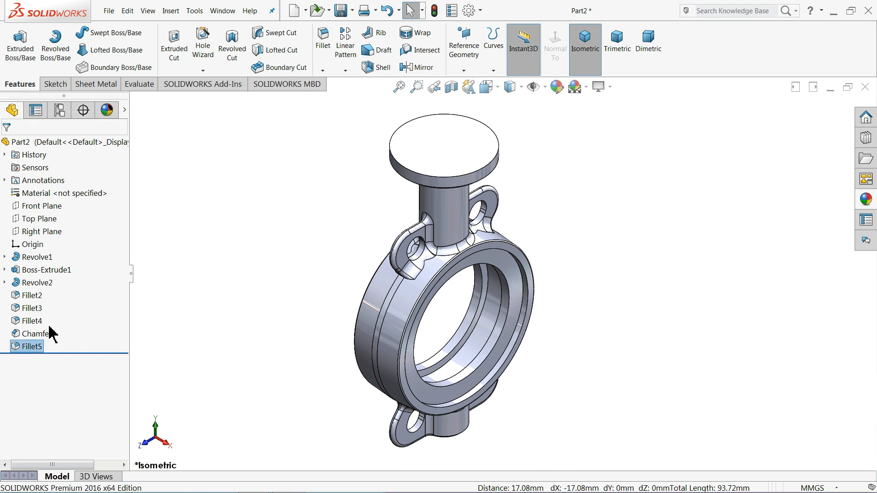
click(34, 258)
click(38, 270)
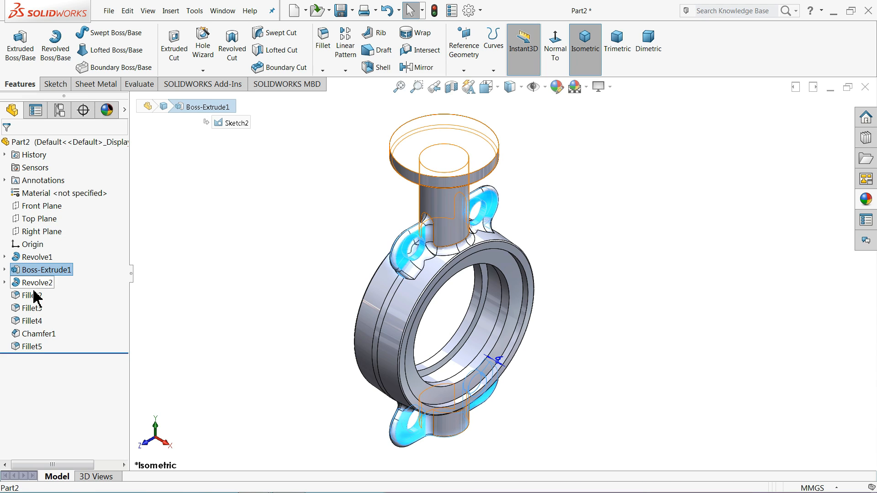
shift+click(23, 350)
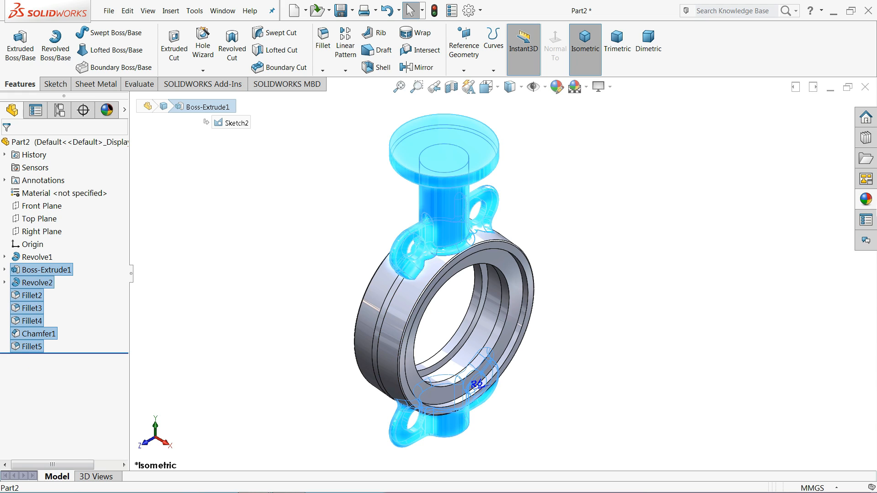
click(866, 199)
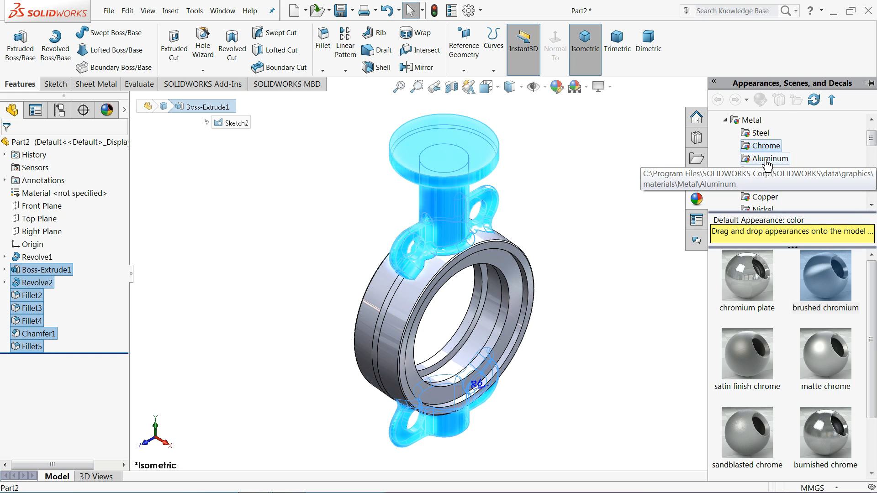
scroll(767, 164, down, 2)
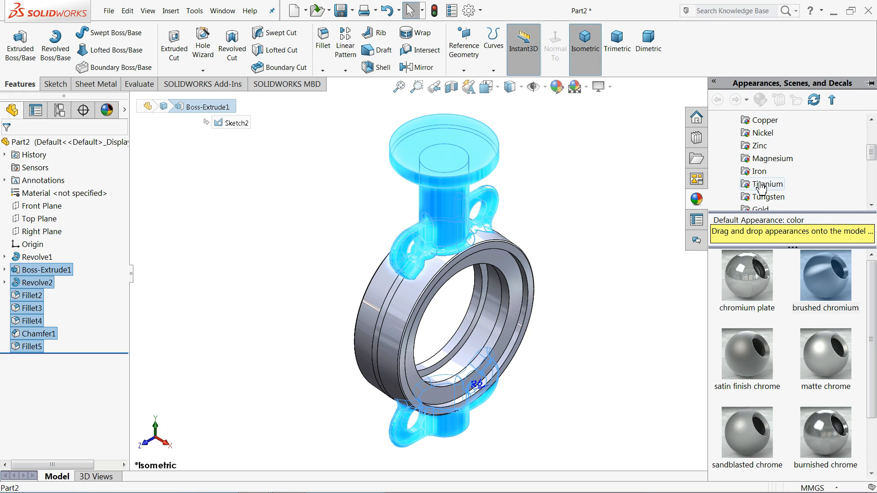
click(759, 171)
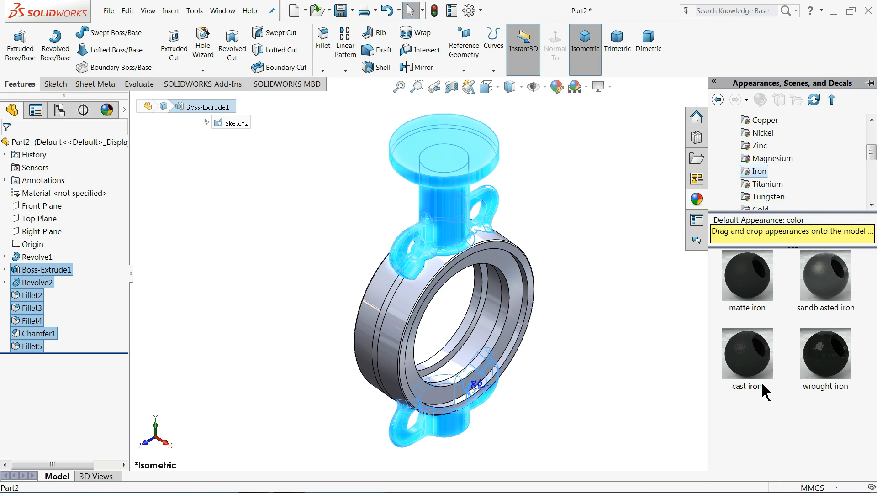
double_click(747, 361)
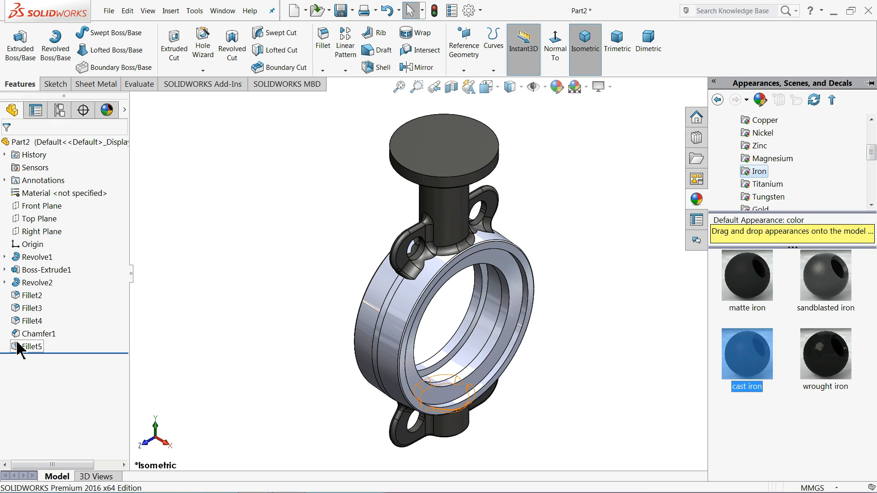
- Recolor the cast iron appearance of the features from Boss-Extrude1 through Fillet5 to blue, RGB 0, 100, 255
click(34, 270)
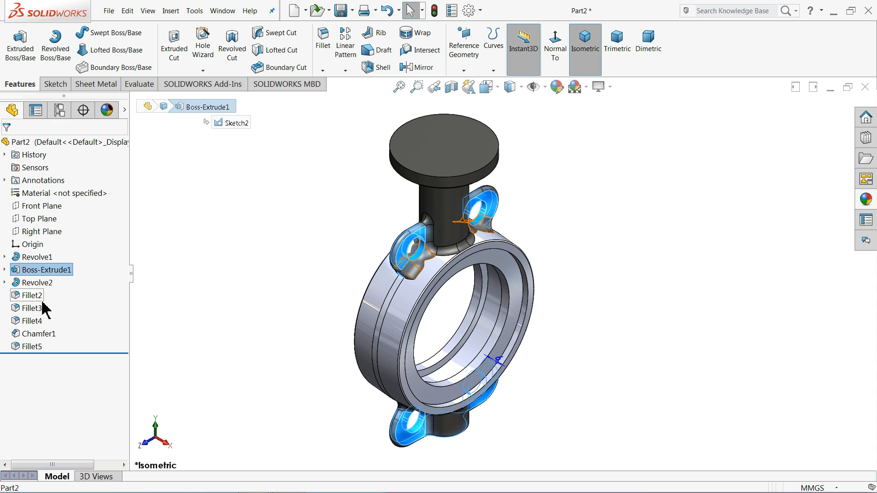
shift+click(28, 347)
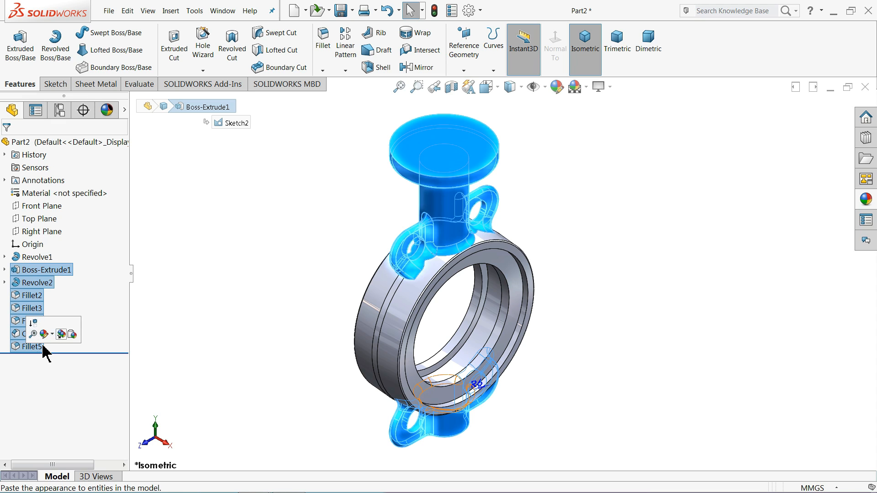
click(555, 87)
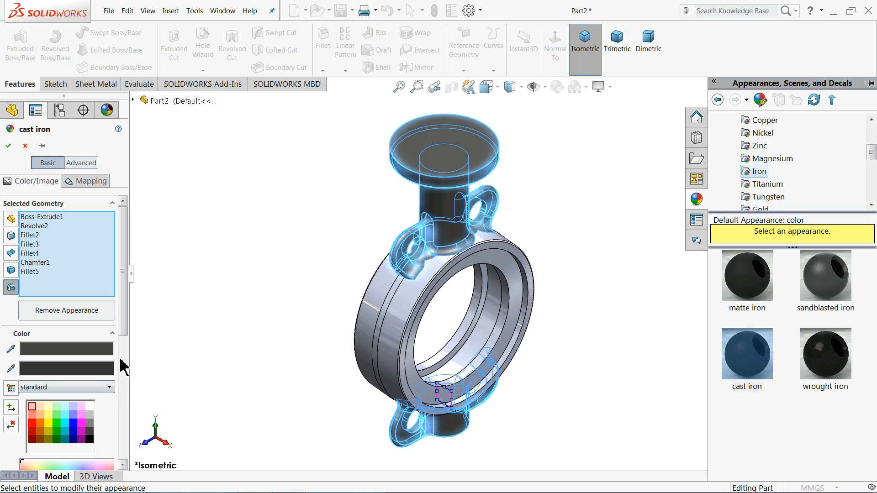
scroll(122, 367, down, 3)
click(79, 313)
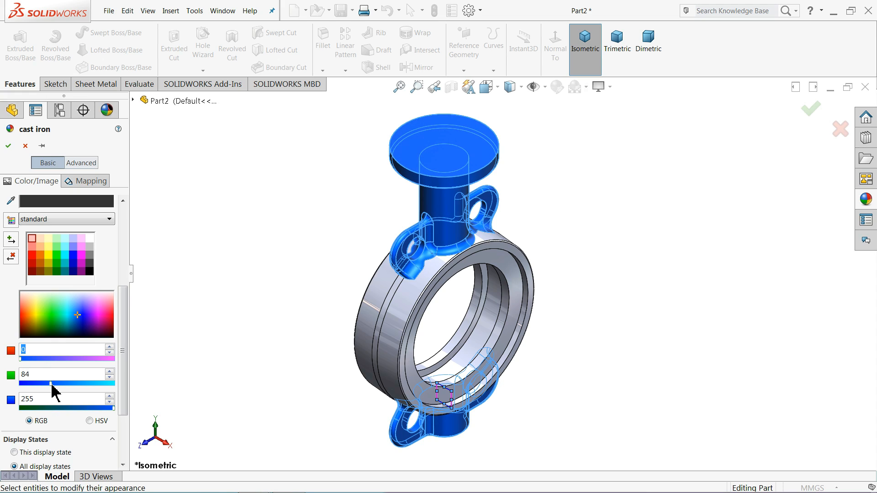
drag(56, 384, 58, 384)
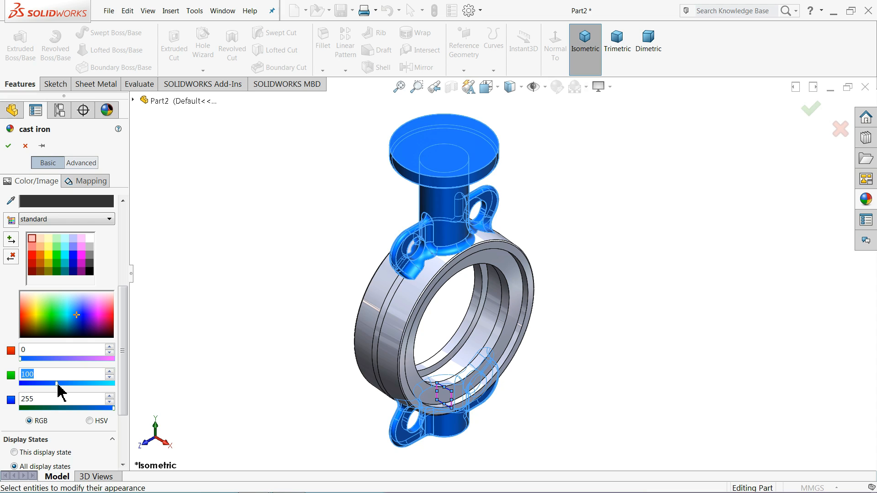
click(8, 146)
middle_drag(320, 279, 304, 260)
scroll(391, 248, down, 6)
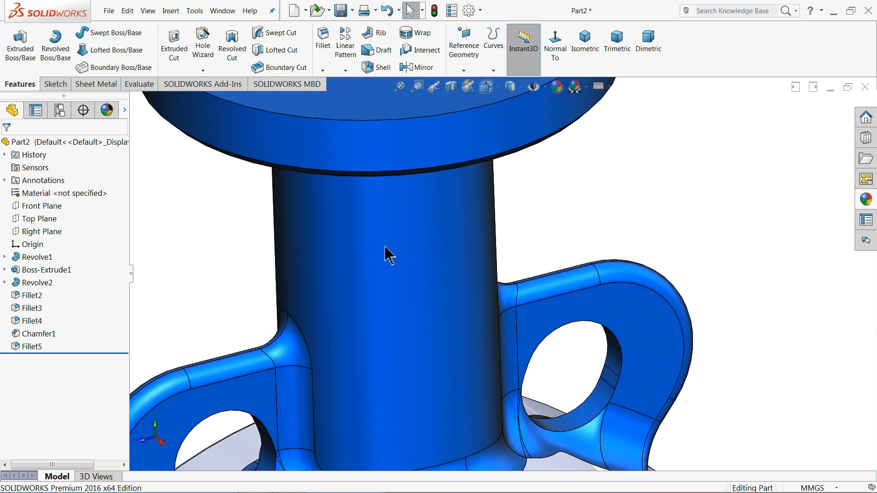
scroll(389, 255, up, 7)
scroll(530, 386, up, 5)
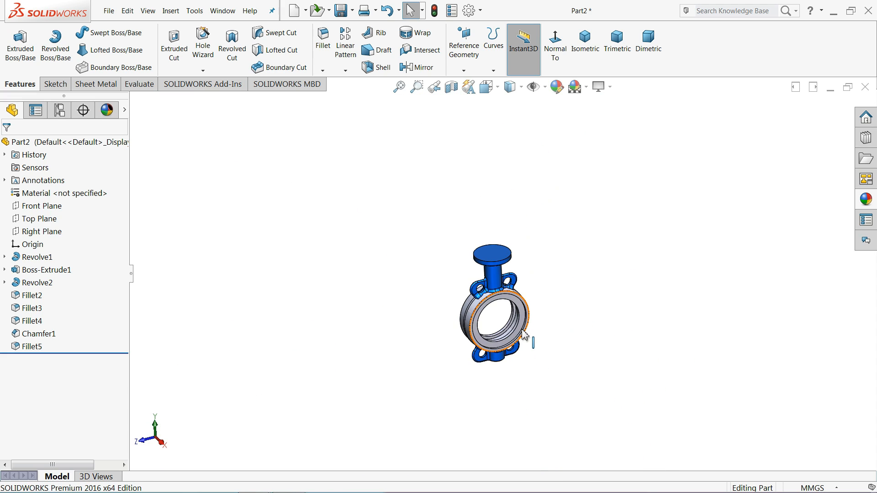
scroll(522, 327, down, 4)
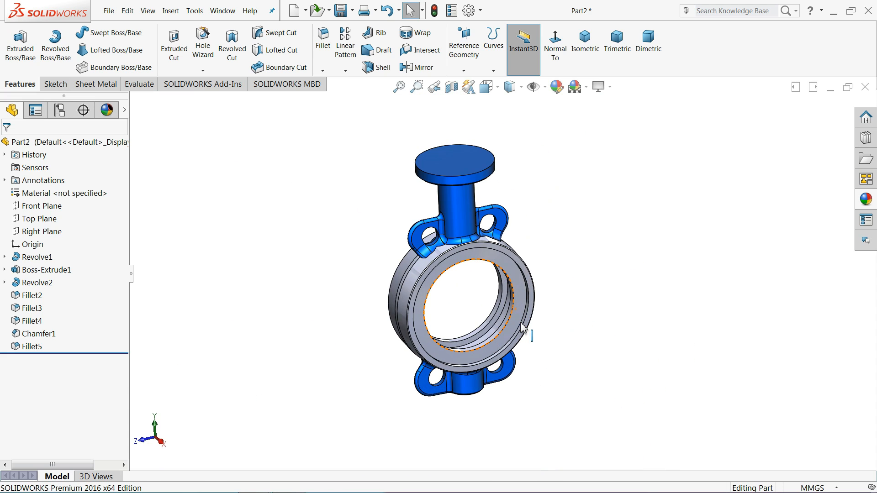
click(557, 87)
middle_drag(515, 242, 541, 232)
click(353, 238)
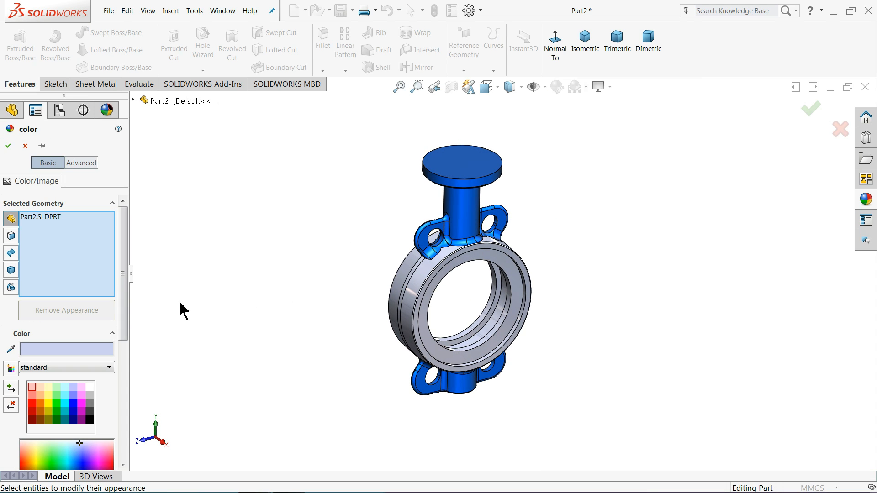
click(25, 146)
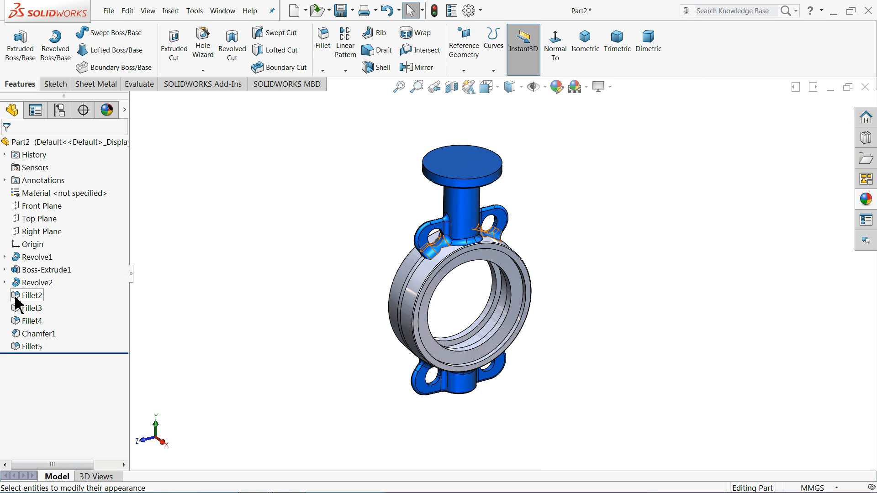
- Enlarge the texture mapping of the blue cast iron appearance on all features from Boss-Extrude1 through Fillet5
click(28, 270)
shift+click(33, 347)
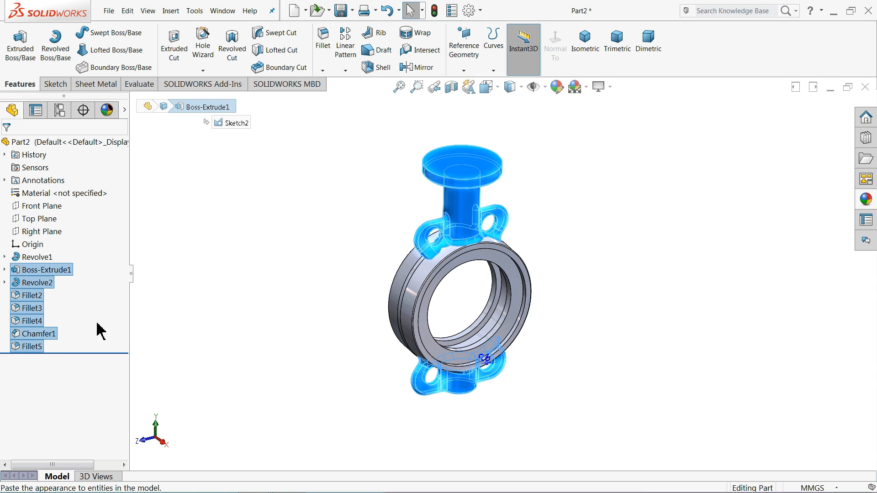
right_click(33, 339)
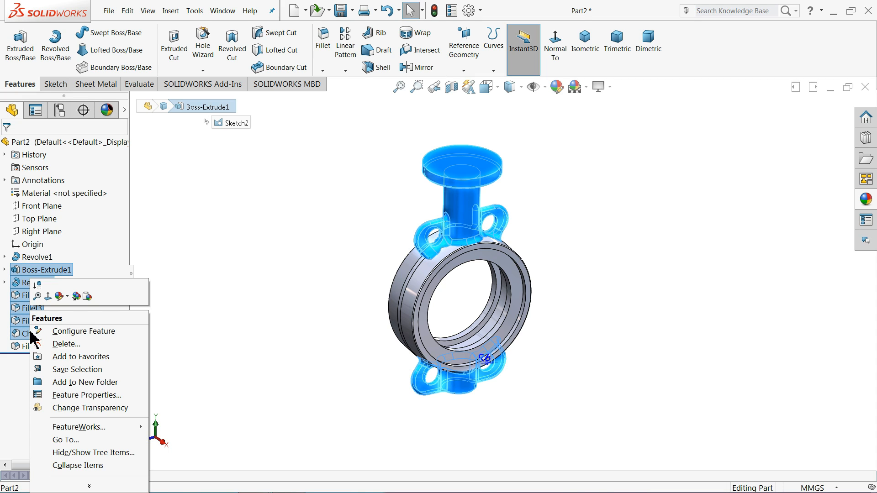
click(69, 298)
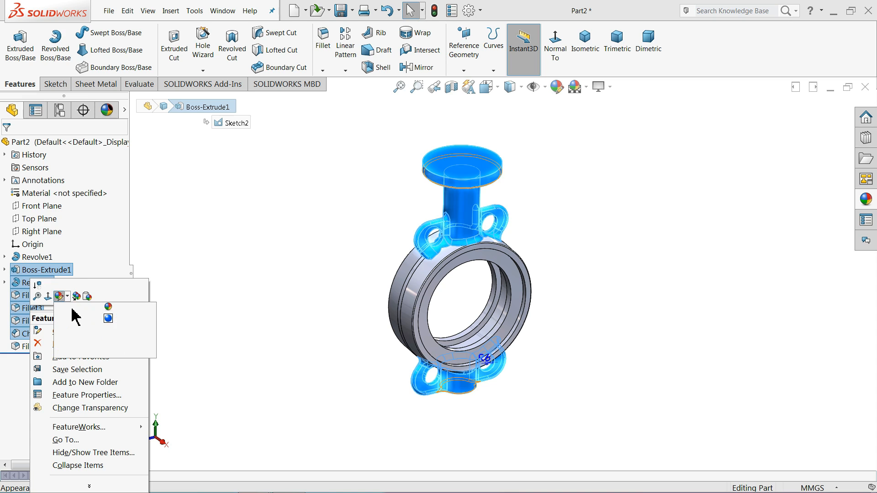
click(109, 318)
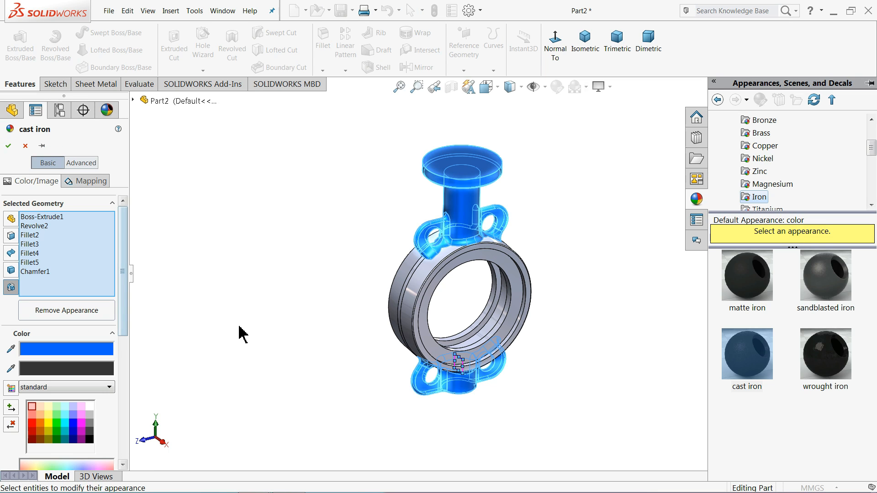
scroll(499, 389, down, 4)
drag(430, 324, 482, 340)
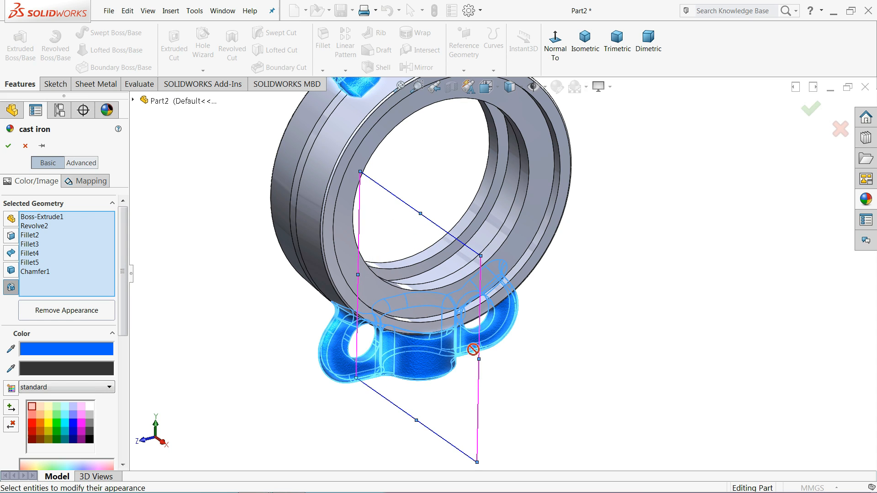
scroll(470, 348, up, 4)
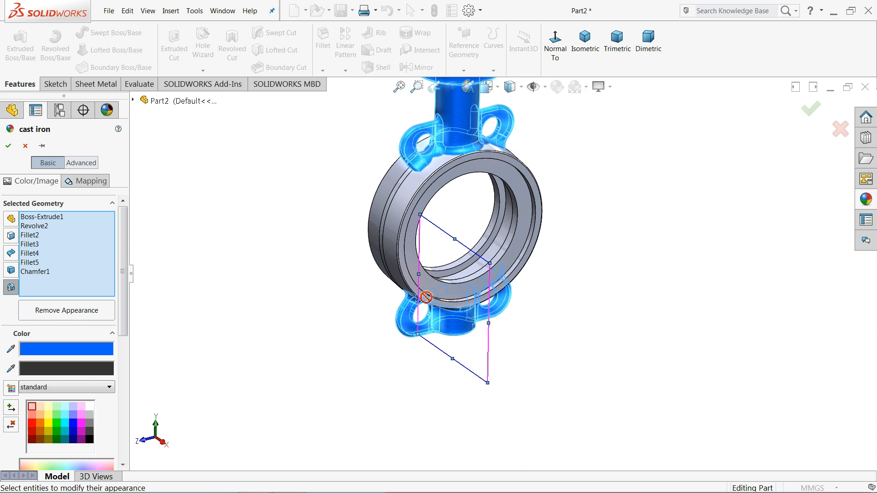
click(9, 146)
key(f)
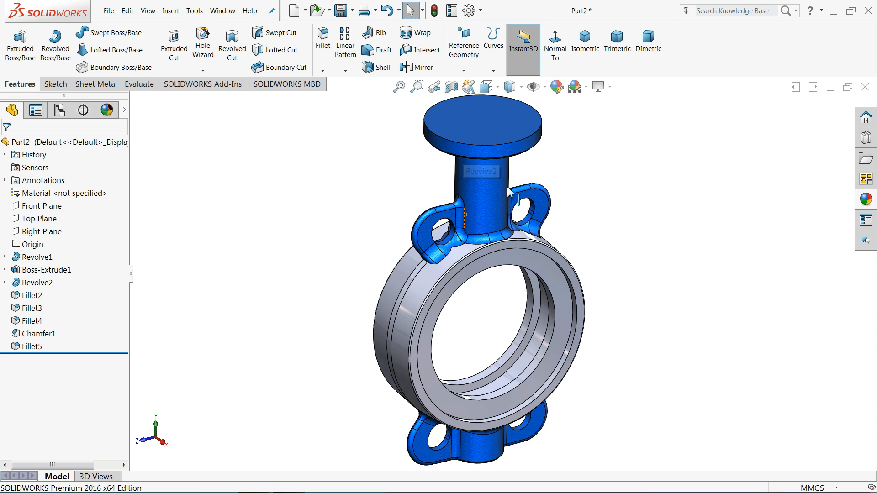
- Select the ring's outer circumferential bands on one side of the lugs and its front outer rim face
scroll(496, 197, down, 2)
scroll(485, 199, up, 3)
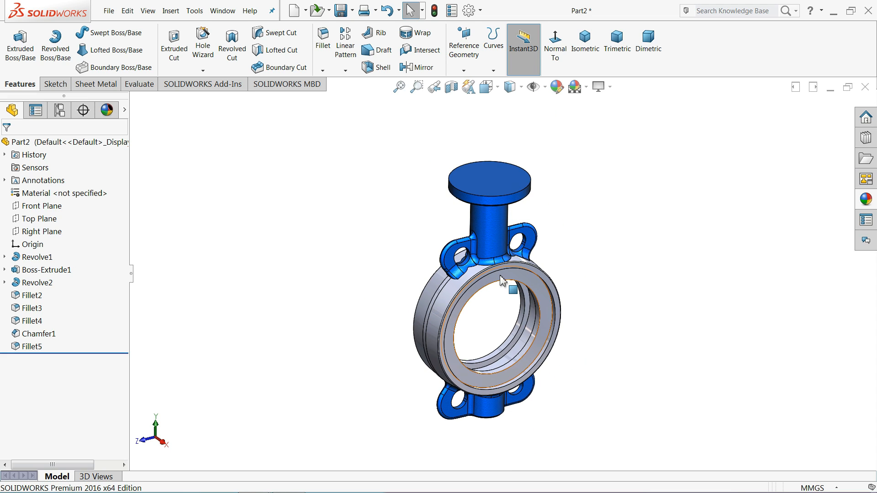
middle_drag(502, 280, 504, 276)
scroll(478, 305, down, 3)
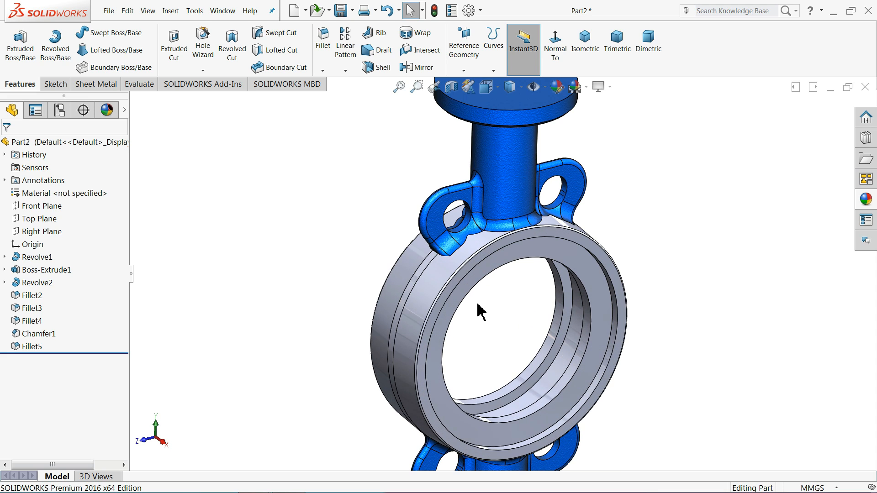
click(434, 299)
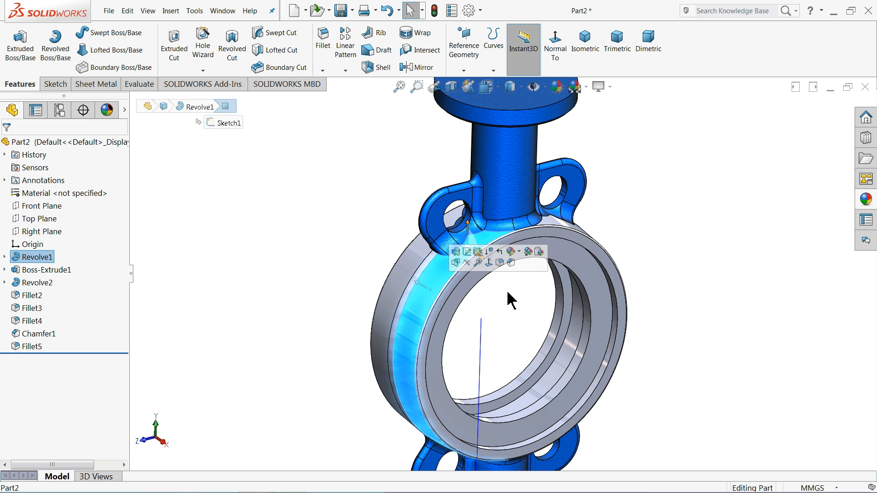
scroll(508, 305, down, 1)
scroll(509, 305, down, 2)
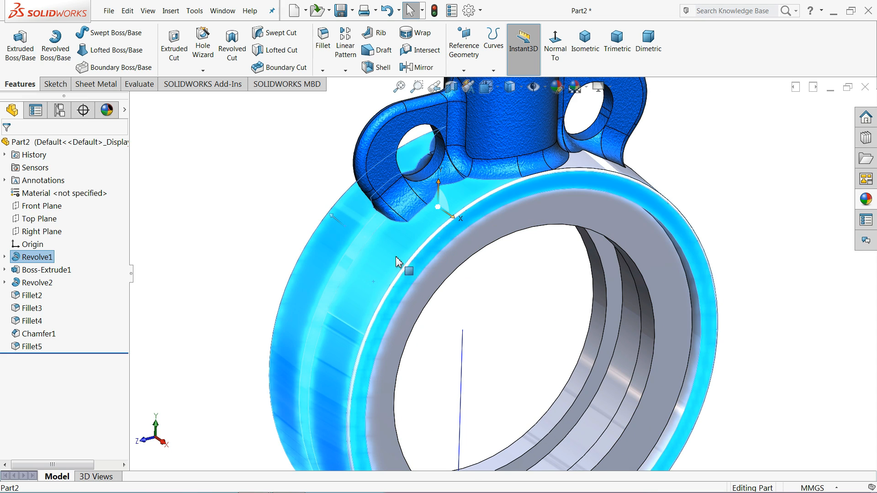
scroll(422, 271, down, 1)
click(417, 258)
scroll(417, 263, up, 4)
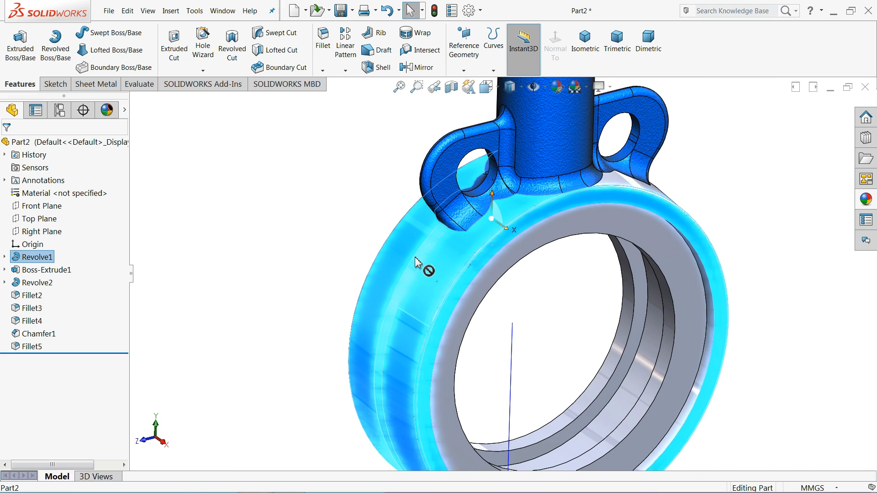
- Add the outer rim faces on the ring's opposite end to the selection and apply the cast iron appearance
middle_drag(346, 254, 470, 322)
ctrl+click(404, 267)
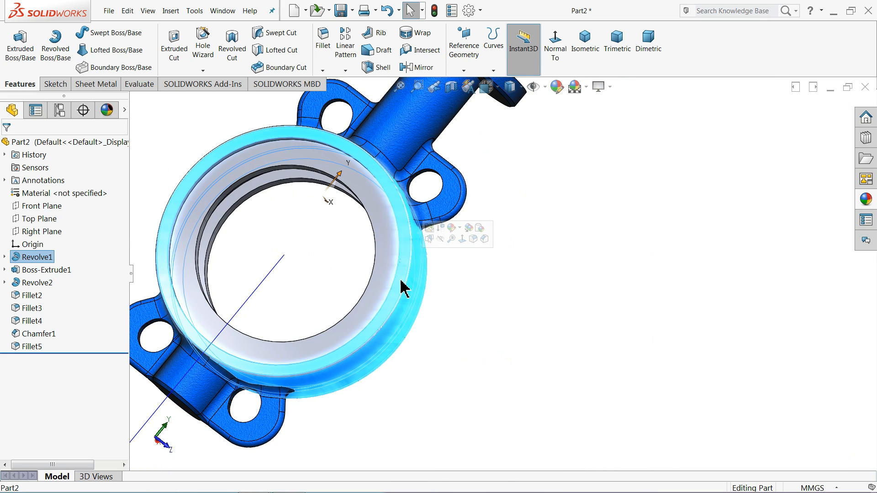
scroll(403, 280, down, 4)
scroll(459, 285, down, 2)
click(447, 295)
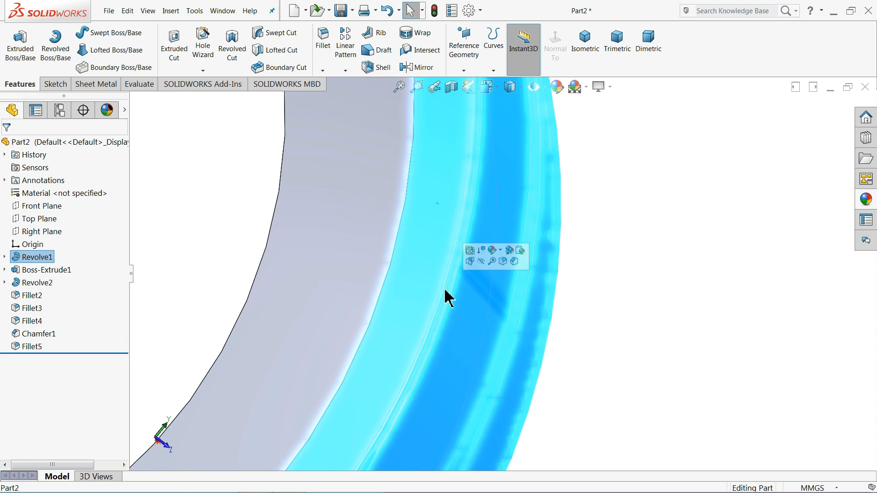
scroll(423, 289, up, 5)
middle_drag(423, 283, 460, 275)
click(459, 275)
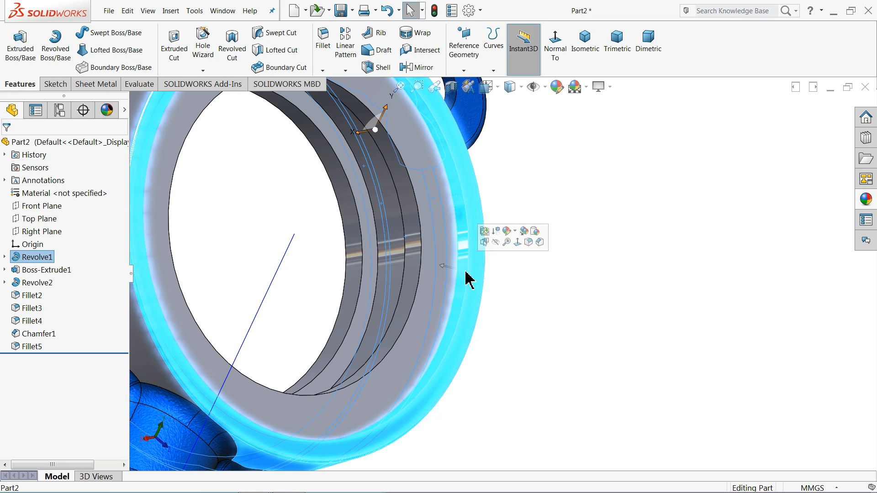
click(865, 199)
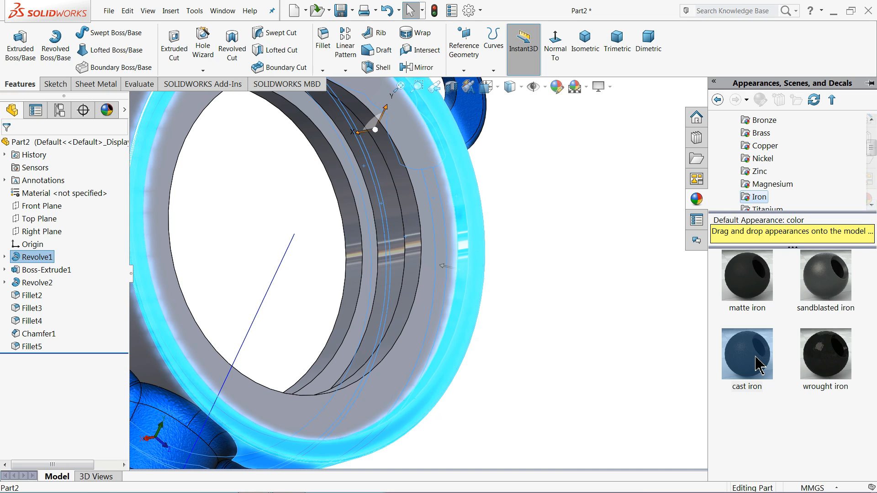
click(754, 361)
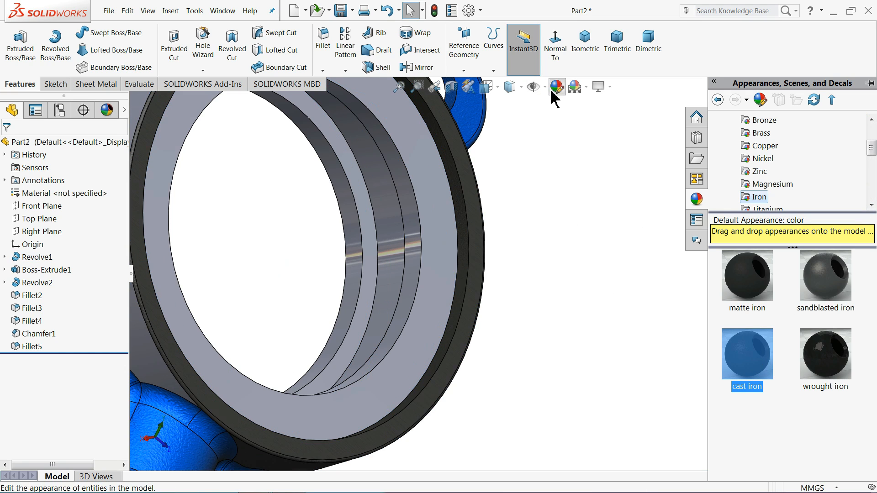
- Apply the cast iron appearance to the ring's remaining outer circumferential bands on the other side of the lugs
key(f)
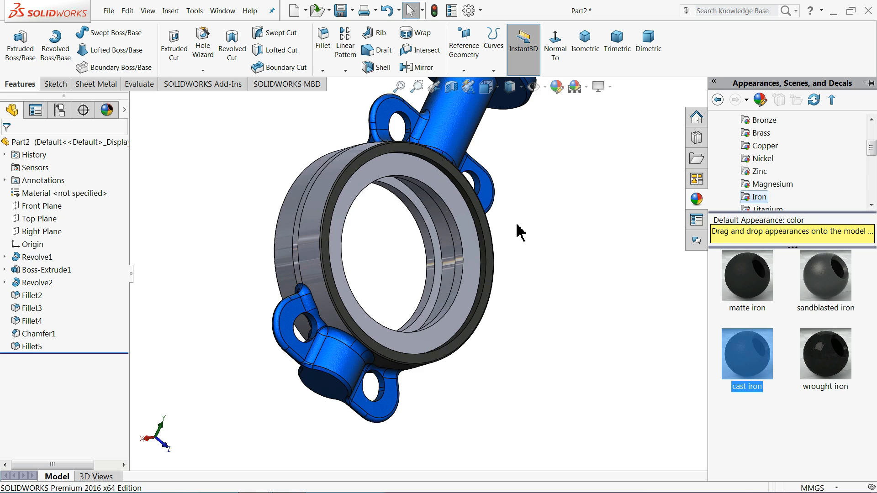
middle_drag(518, 232, 476, 299)
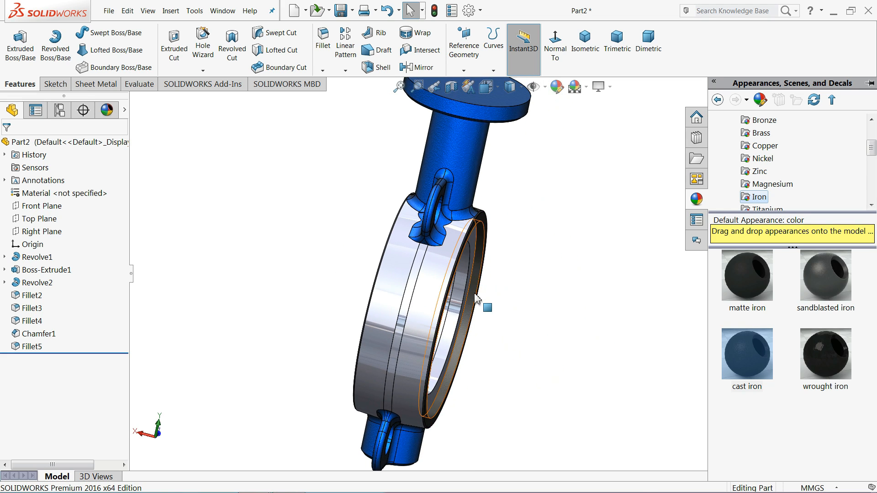
scroll(476, 299, down, 5)
click(364, 254)
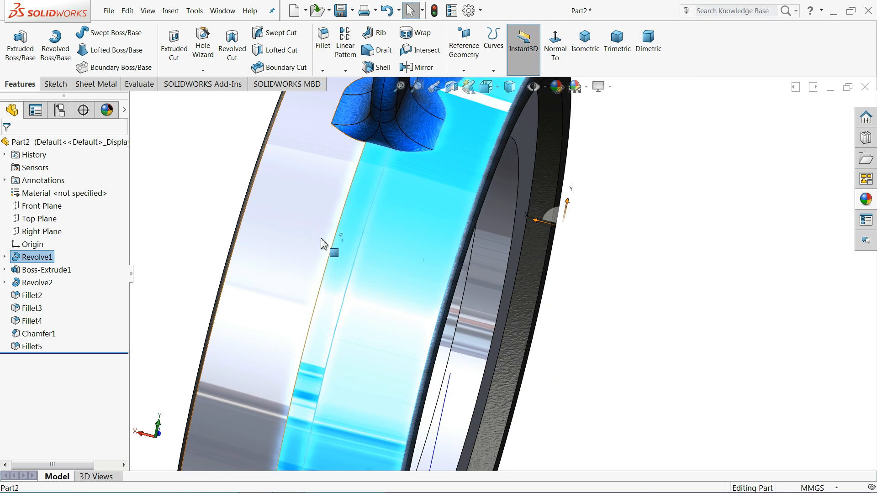
ctrl+click(322, 243)
click(869, 202)
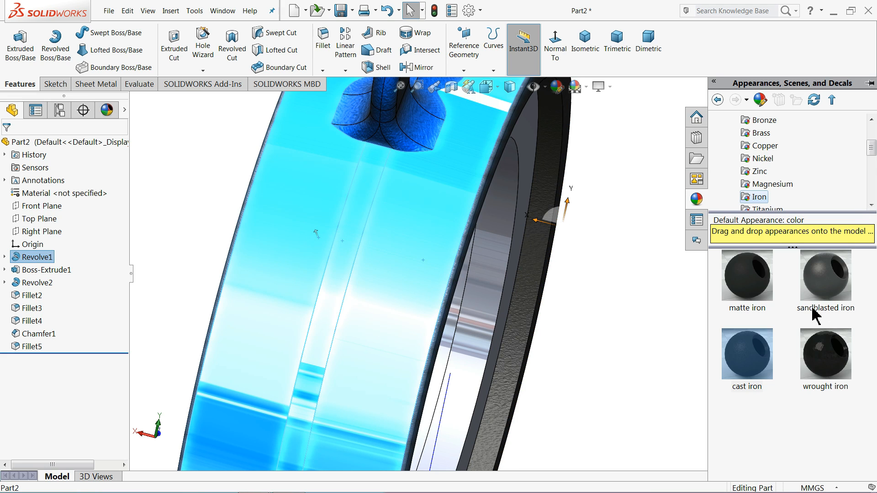
drag(749, 354, 452, 325)
middle_drag(451, 323, 417, 302)
scroll(546, 293, up, 2)
scroll(548, 300, up, 2)
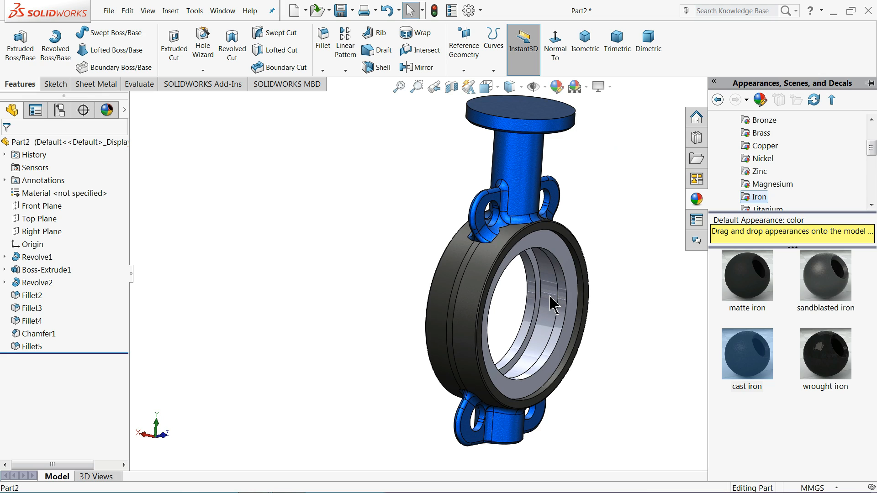
- Select the cast iron bands around the ring's outside on one side of the lugs, along with the adjoining rim face
scroll(519, 293, down, 2)
scroll(479, 246, down, 3)
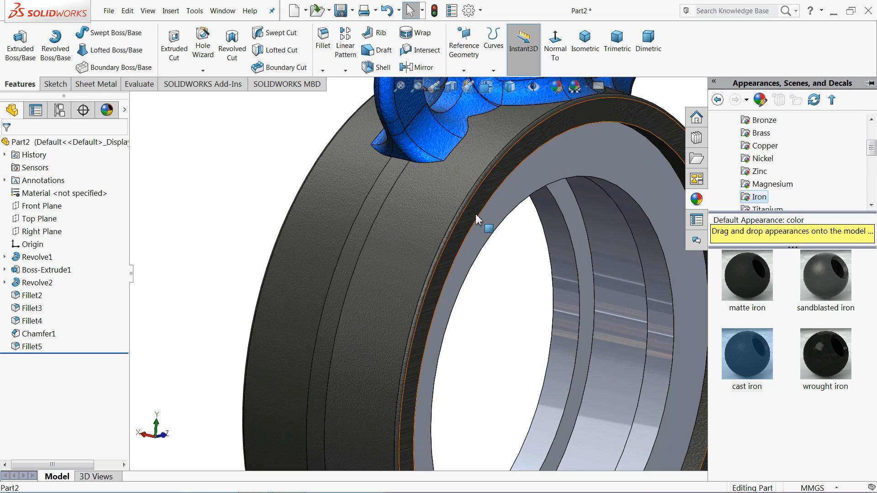
click(471, 218)
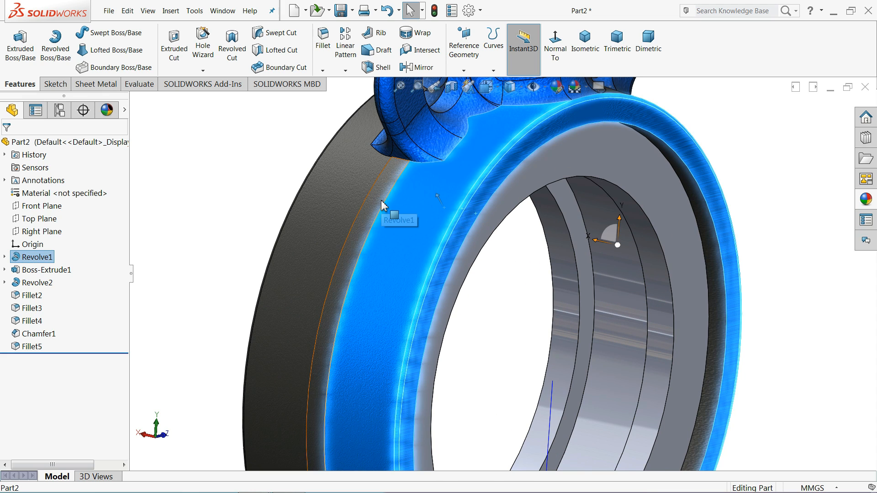
ctrl+click(361, 201)
- Add the outer bands, narrow edge face and rim face on the other side of the ring to the selection
scroll(707, 237, up, 3)
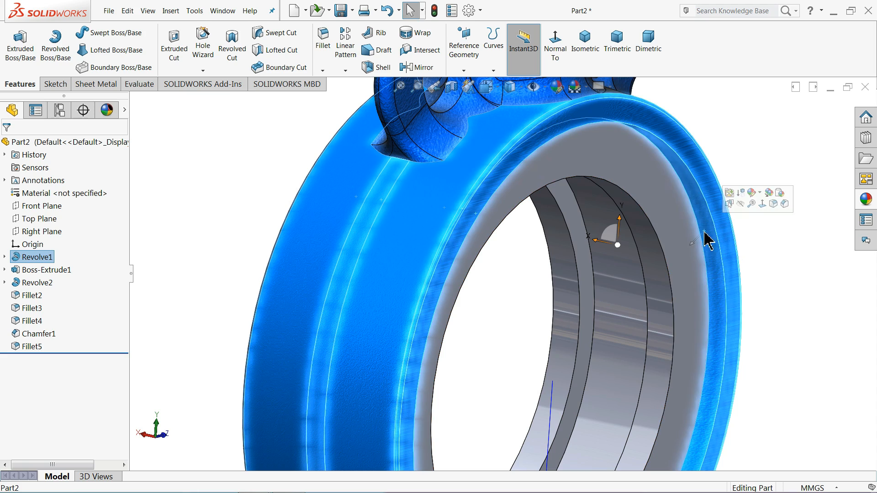
middle_drag(651, 251, 689, 365)
scroll(418, 311, down, 5)
scroll(416, 303, down, 1)
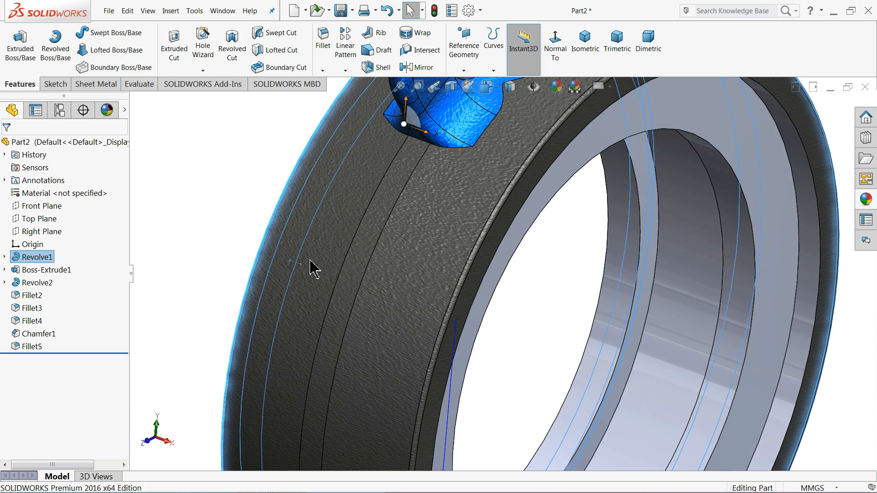
ctrl+click(317, 258)
ctrl+click(360, 257)
ctrl+click(387, 264)
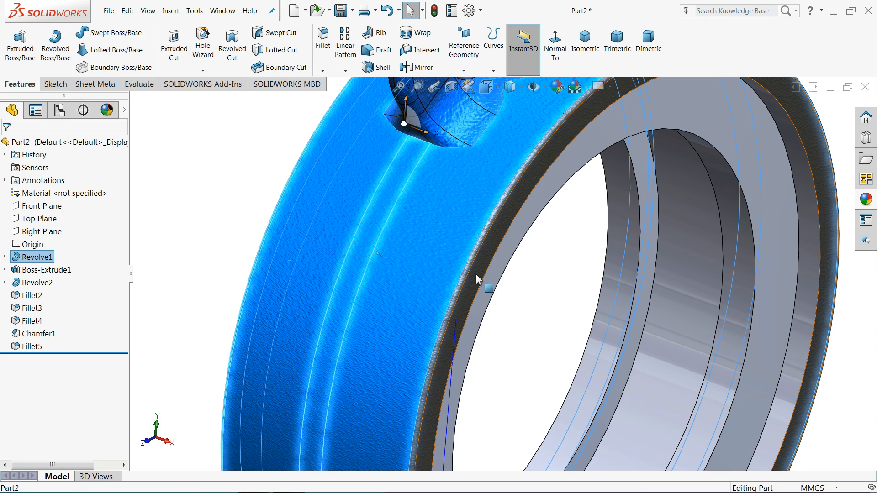
ctrl+click(471, 277)
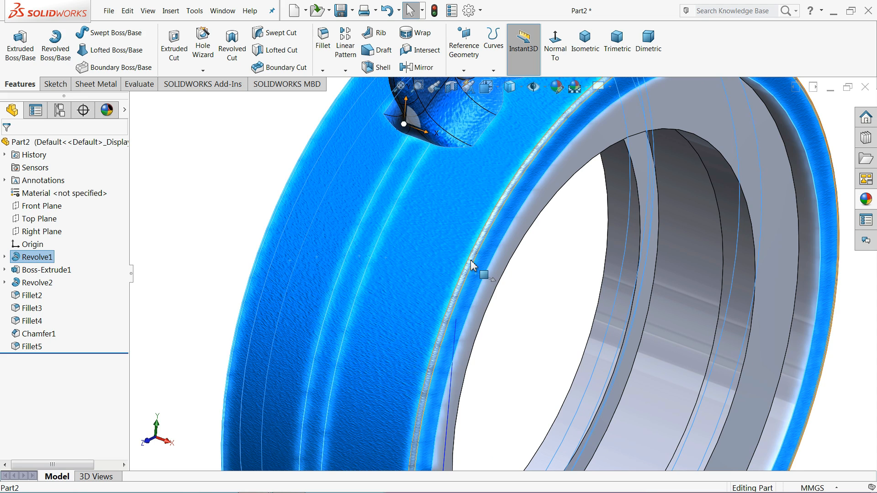
ctrl+click(472, 270)
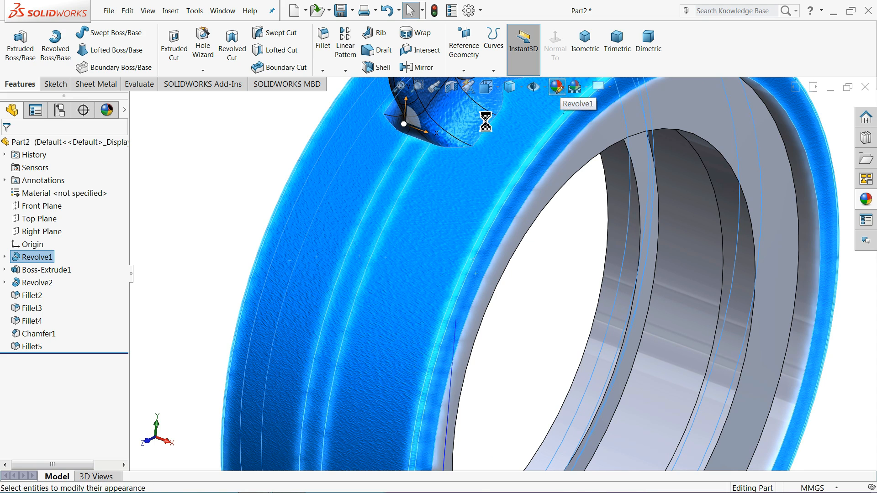
- Set the cast iron appearance colour of the selected ring exterior faces to RGB 0, 100, 255 and accept it
click(558, 87)
drag(126, 307, 122, 406)
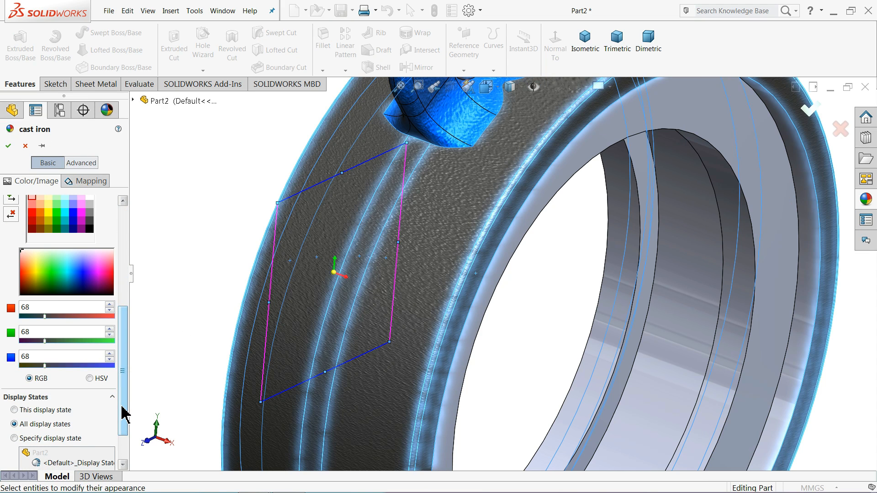
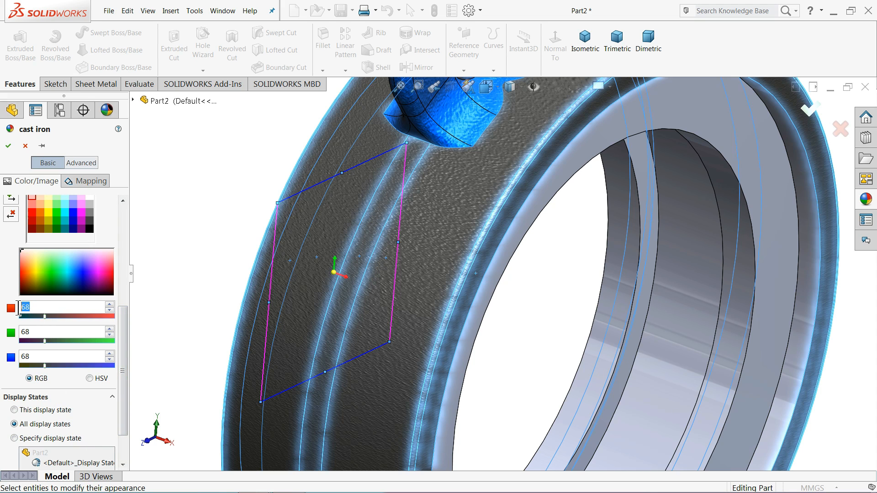
click(40, 332)
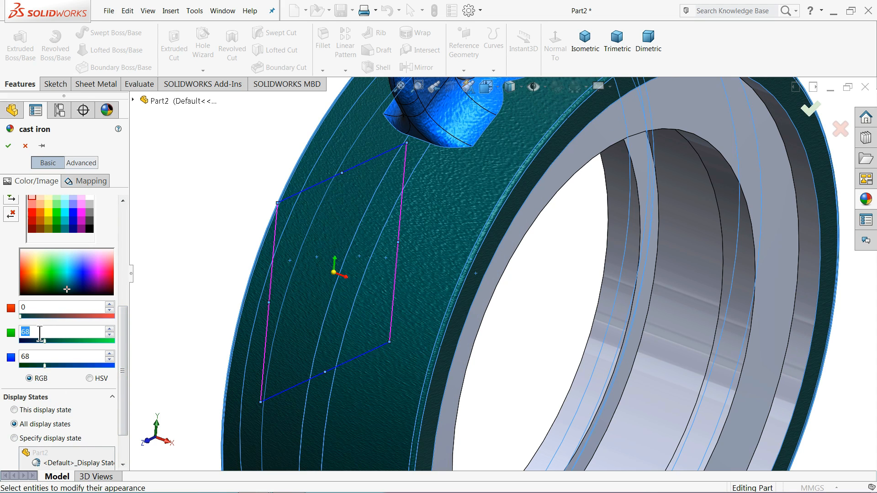
click(47, 357)
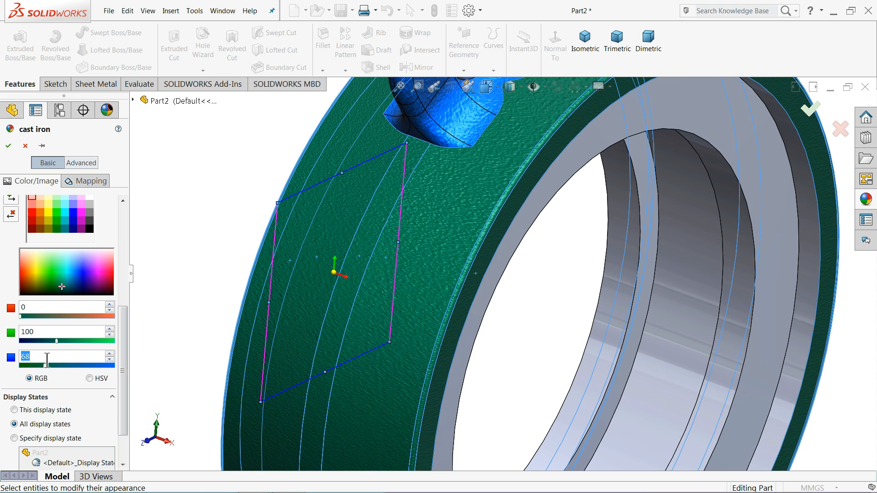
key(Return)
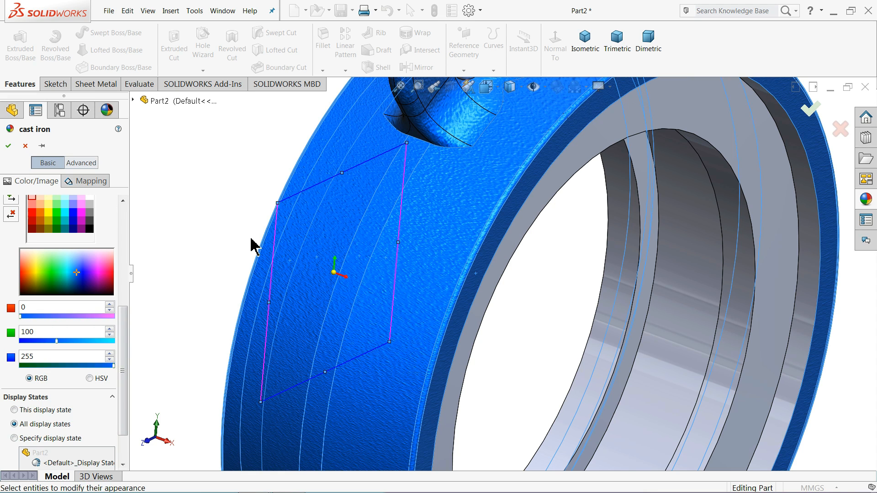
key(f)
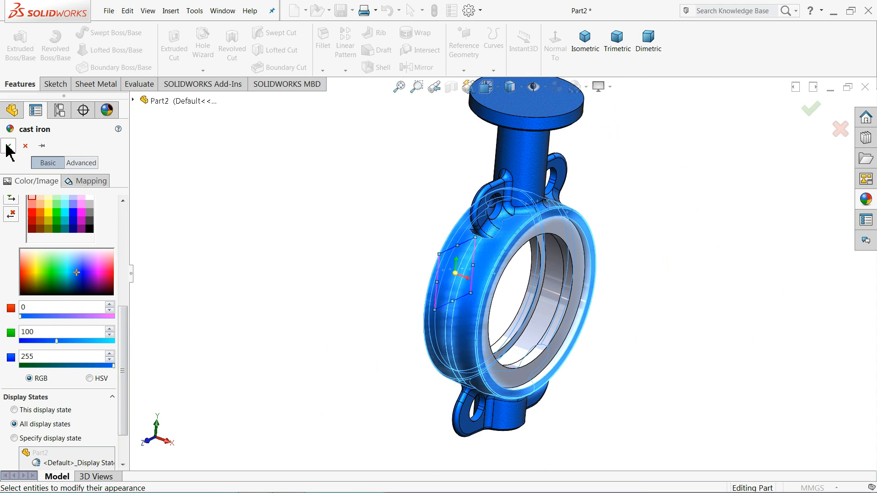
click(9, 147)
- Start a sketch on the top flange's upper face and draw a circle about 49 mm in diameter centred on the origin
middle_drag(309, 251, 242, 262)
scroll(240, 261, up, 3)
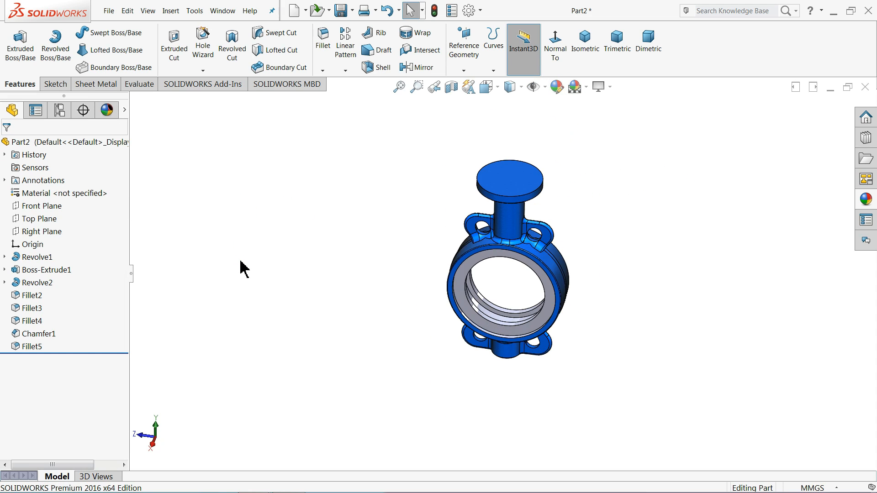
scroll(523, 222, down, 4)
click(473, 160)
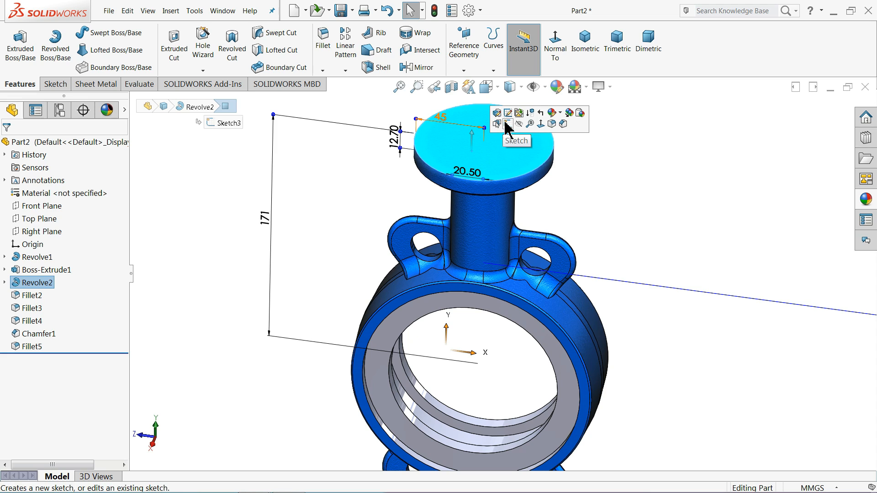
click(507, 124)
scroll(499, 162, down, 3)
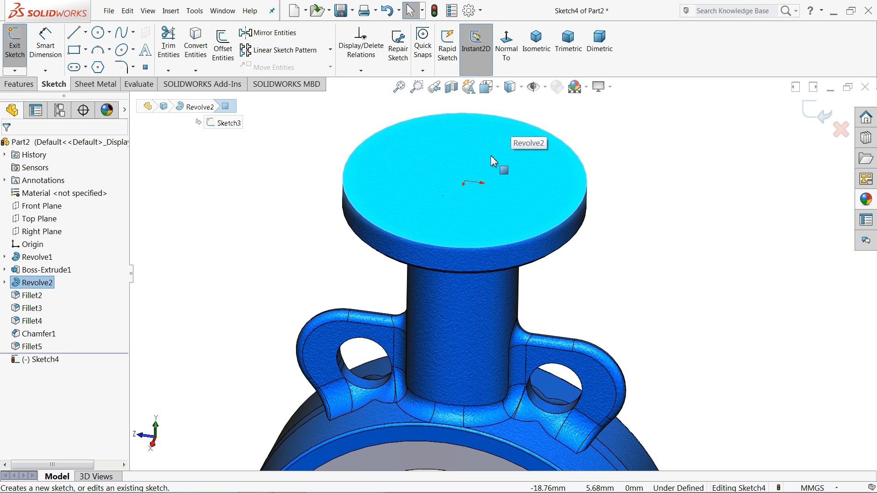
click(97, 38)
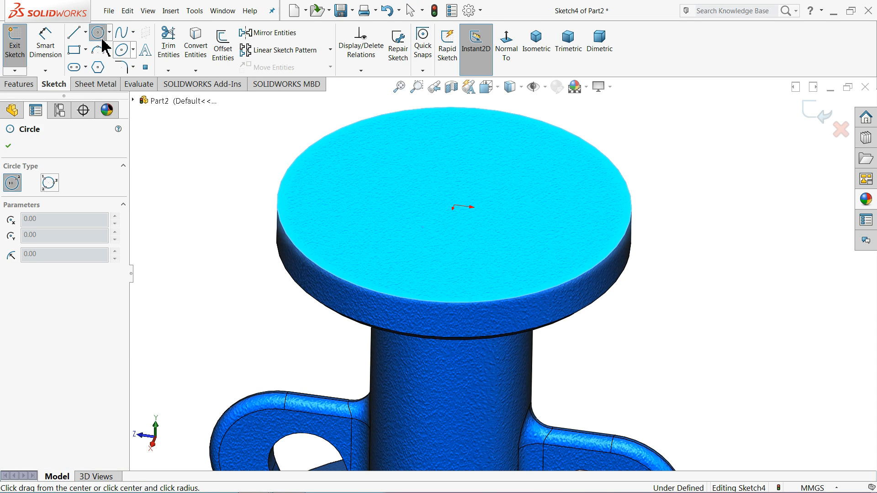
click(454, 206)
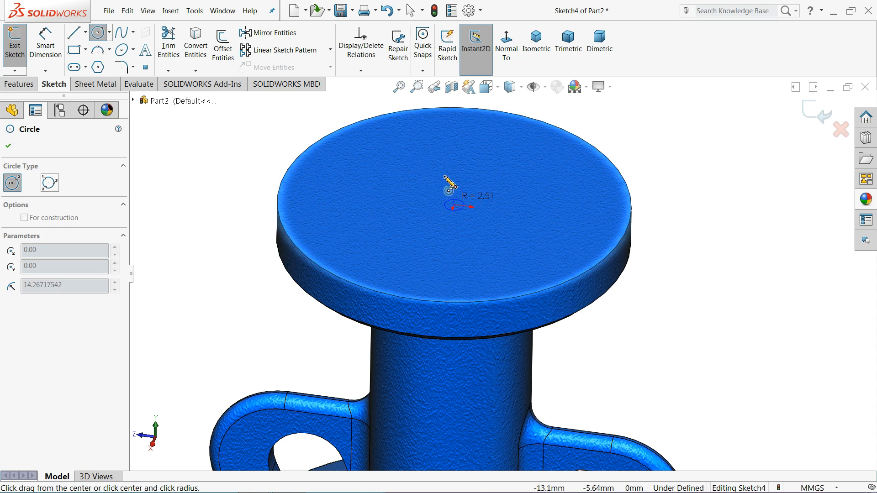
click(451, 153)
- Dimension the circle on the flange face to a diameter of 16 mm
click(49, 54)
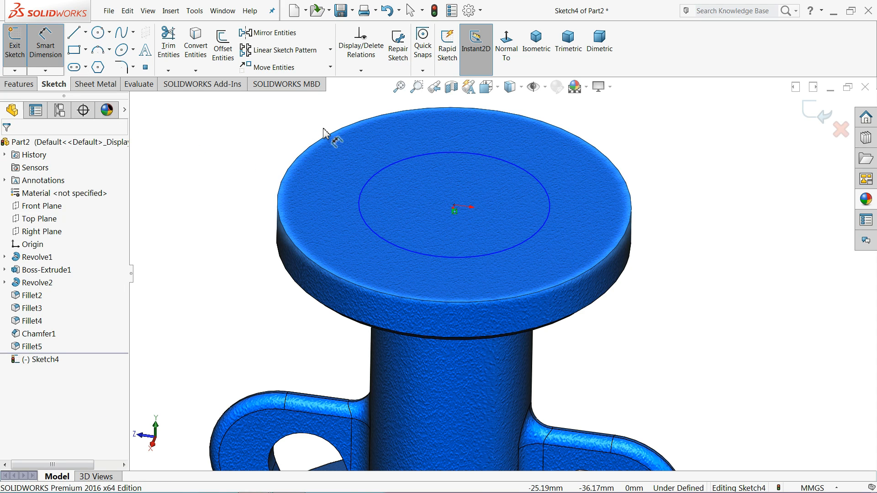
click(382, 171)
click(268, 186)
text(16)
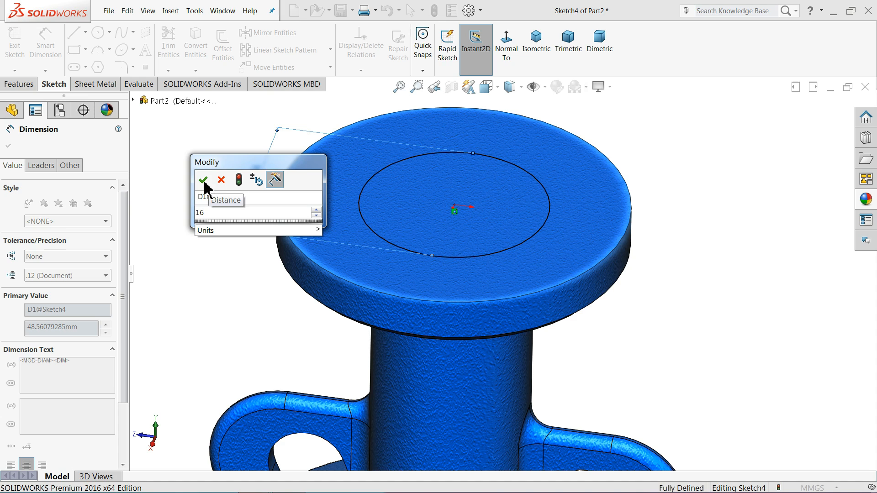
click(203, 180)
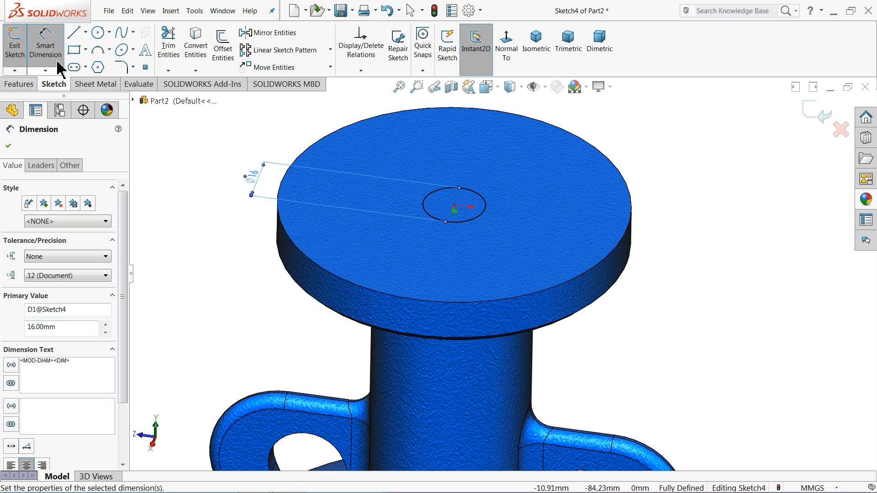
- Extrude-cut the 16 mm circle Through All from the top flange down the neck and the rest of the body
click(19, 84)
click(173, 50)
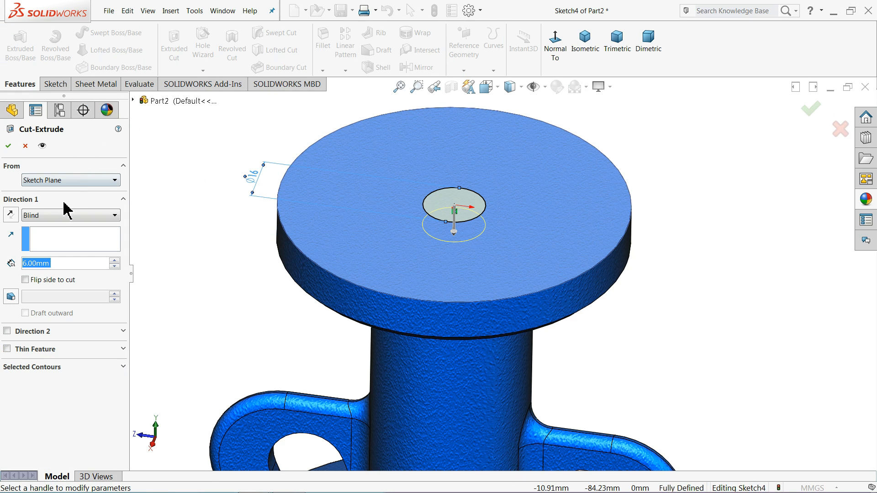
click(61, 216)
click(60, 244)
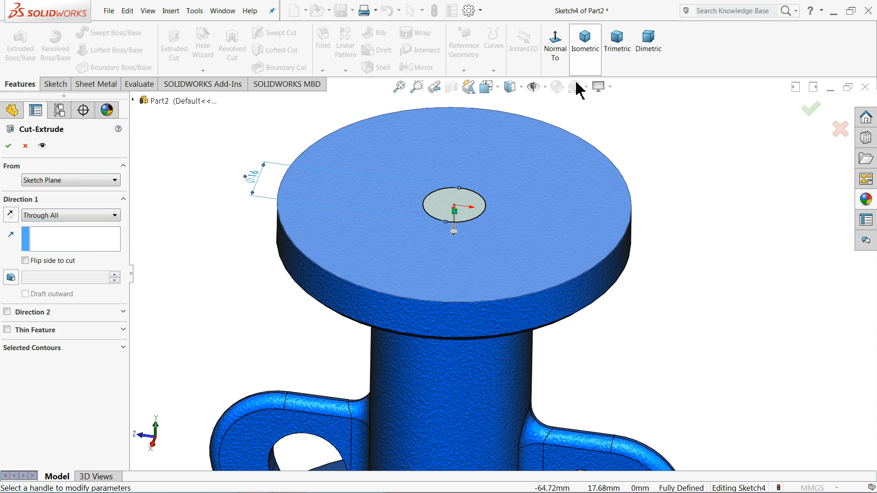
click(585, 53)
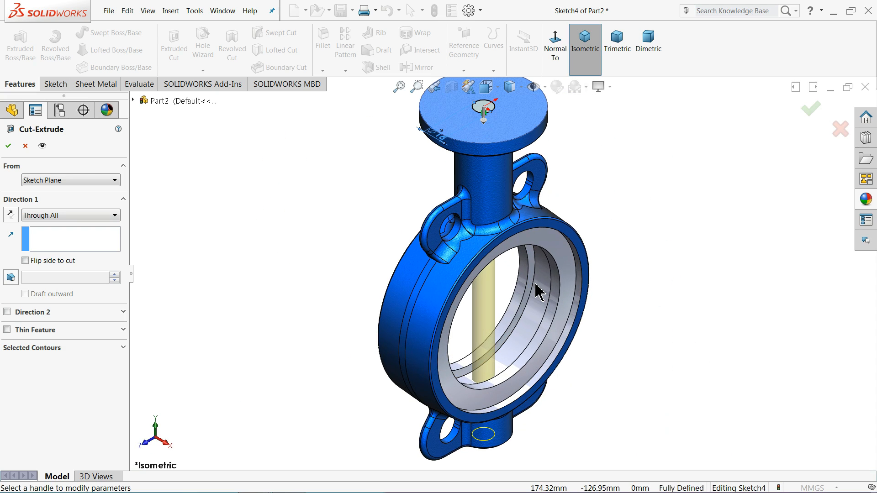
click(7, 147)
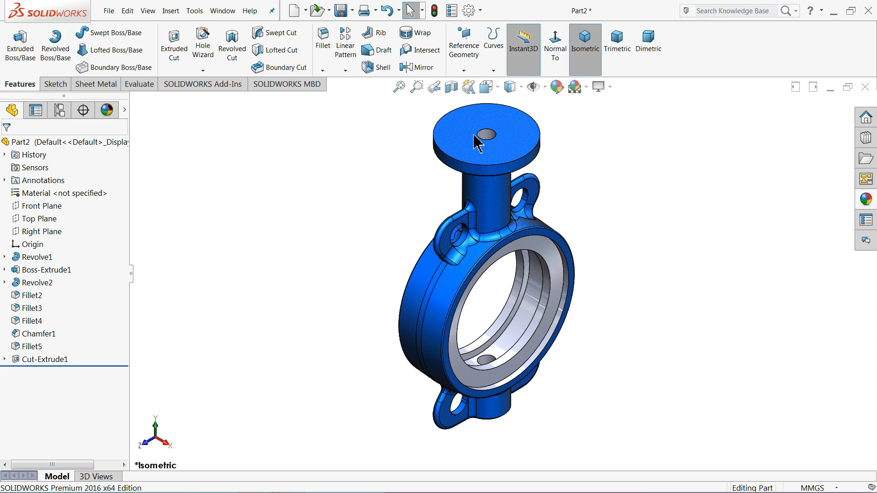
- Sketch a construction circle about 71 mm in diameter on the top flange's upper face, centred on the shaft hole
scroll(516, 141, down, 5)
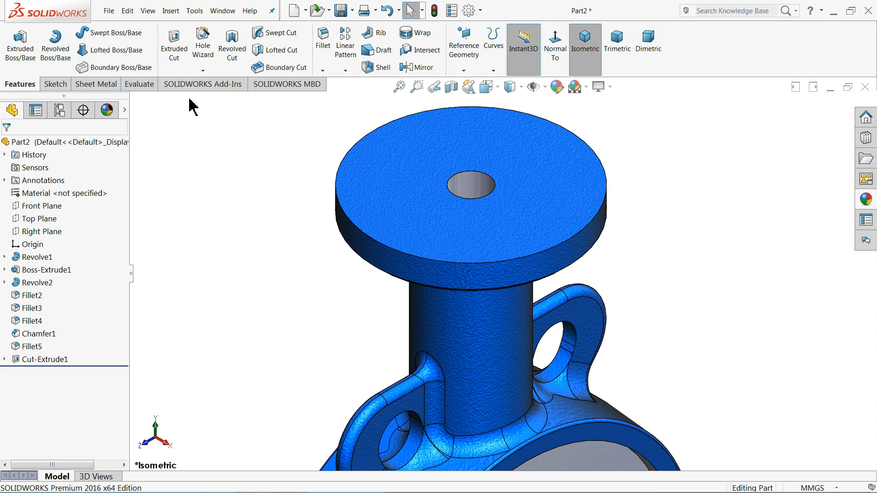
click(406, 178)
click(433, 145)
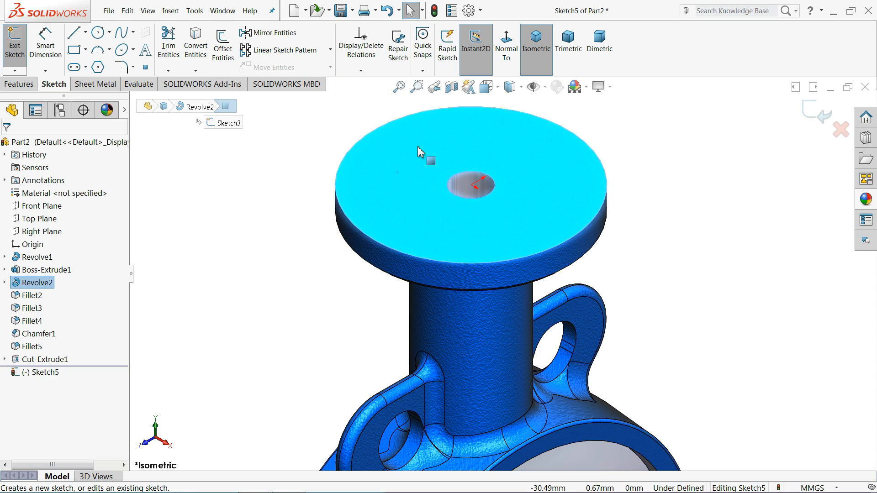
click(98, 32)
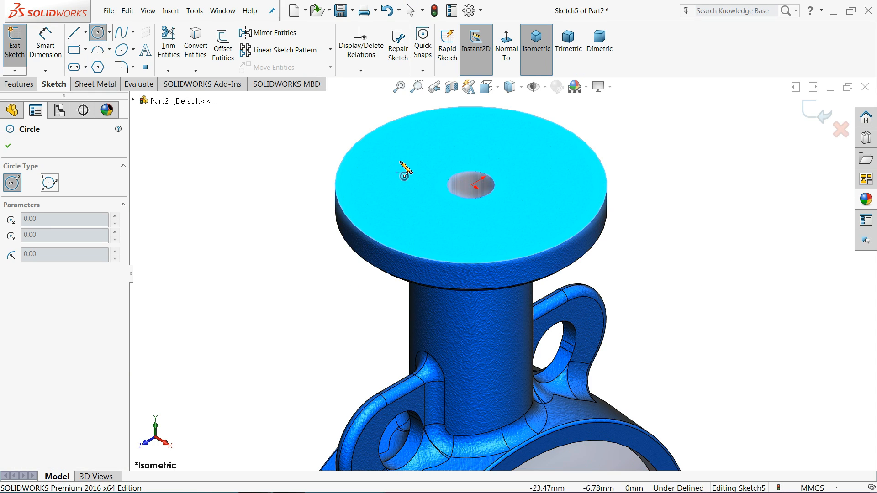
click(472, 185)
click(395, 141)
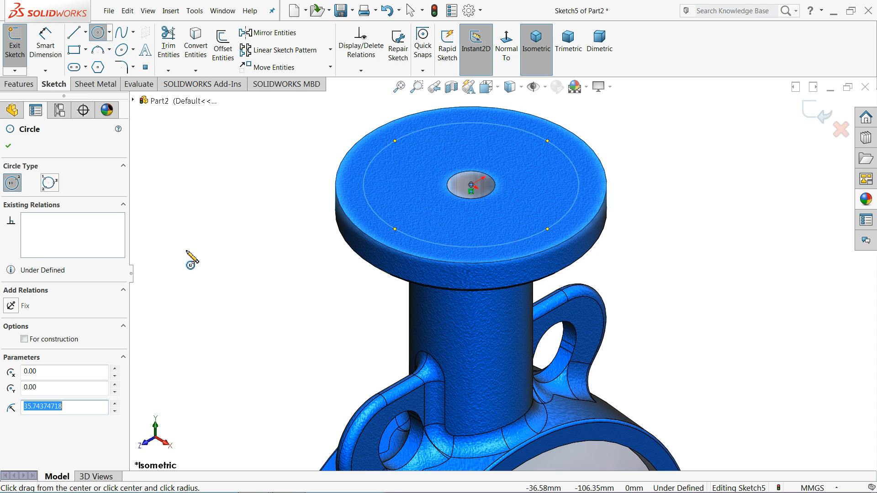
click(24, 339)
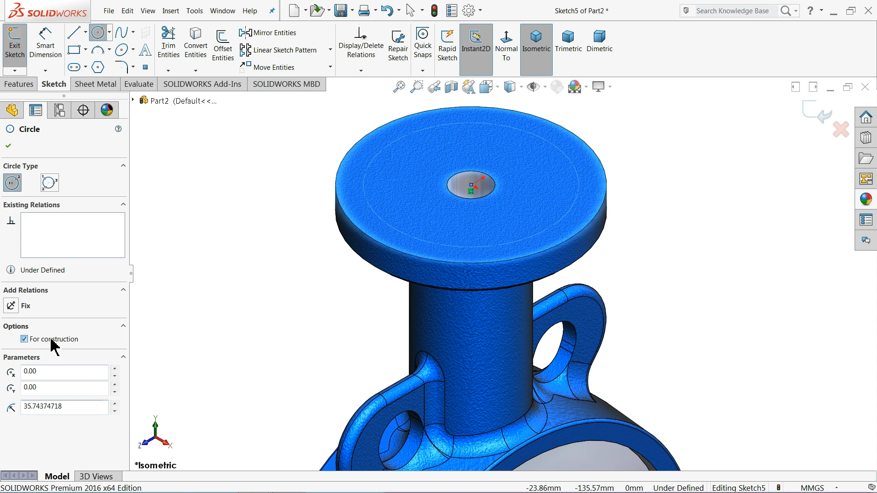
- Dimension the construction circle on the flange face to a diameter of 70 mm
click(46, 48)
click(376, 165)
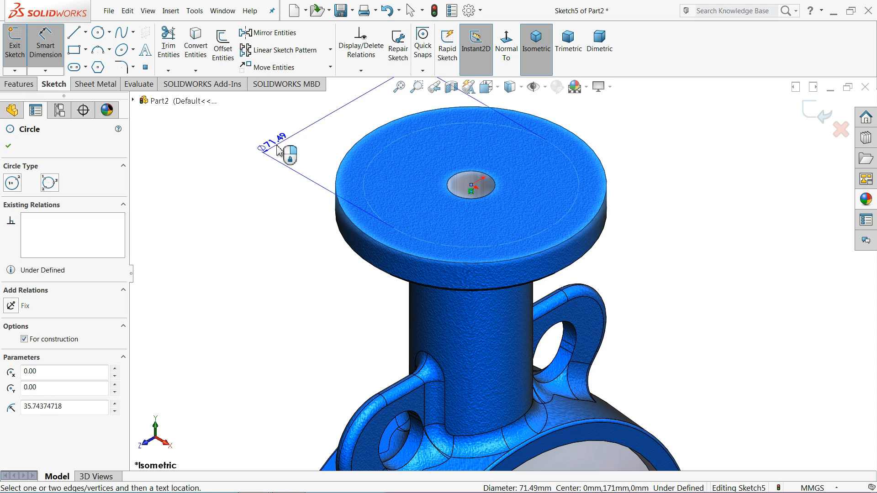
click(284, 142)
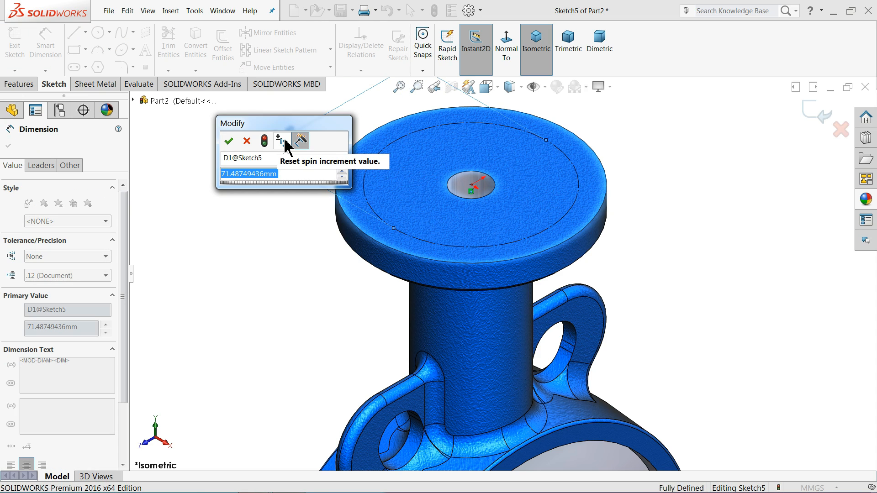
text(70)
click(230, 141)
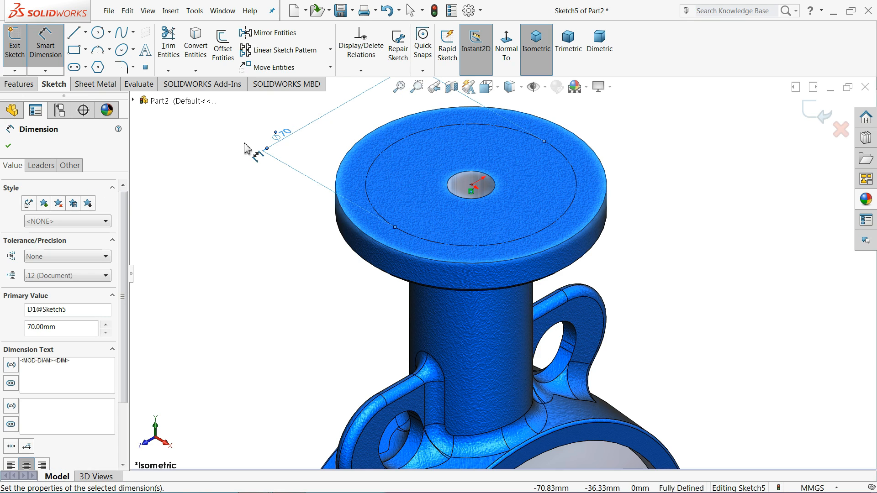
- Draw a vertical centerline from the construction circle's top quadrant to the origin, continued by a horizontal one to its left quadrant
click(509, 51)
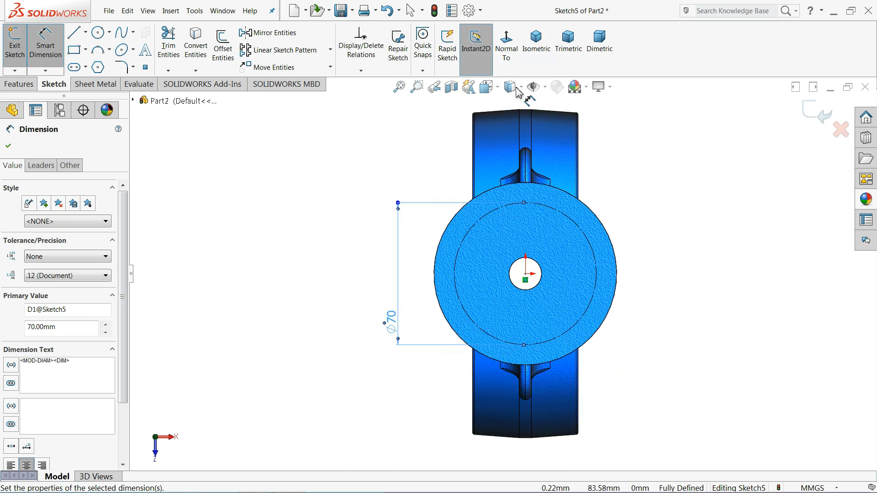
click(86, 33)
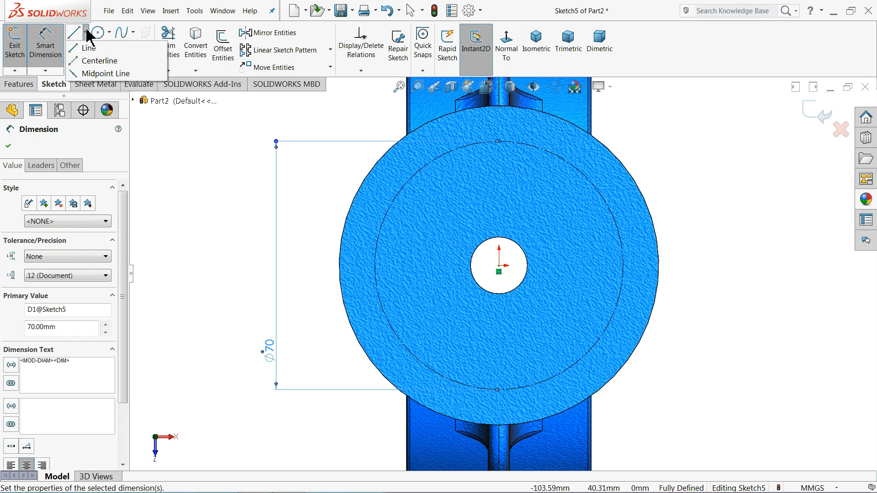
click(94, 62)
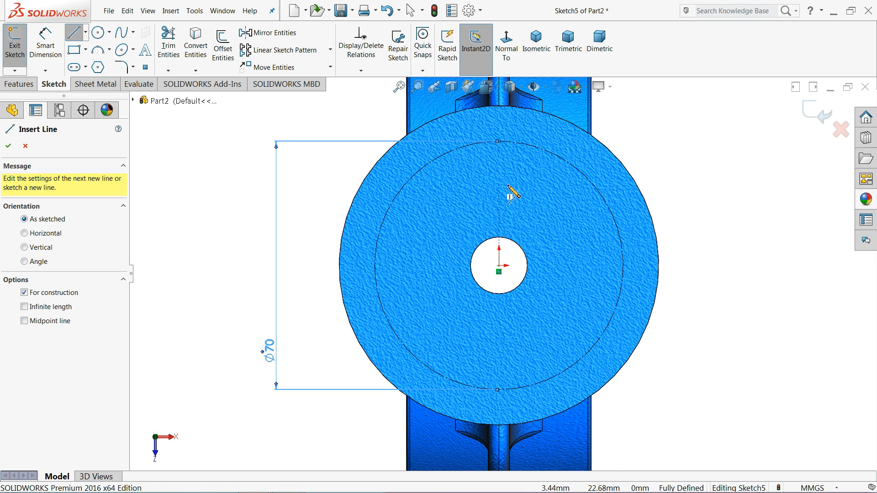
click(499, 142)
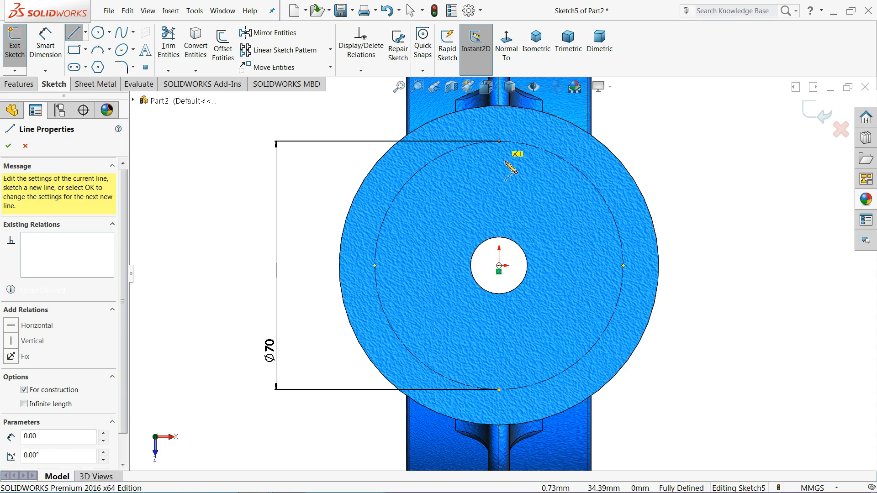
click(499, 265)
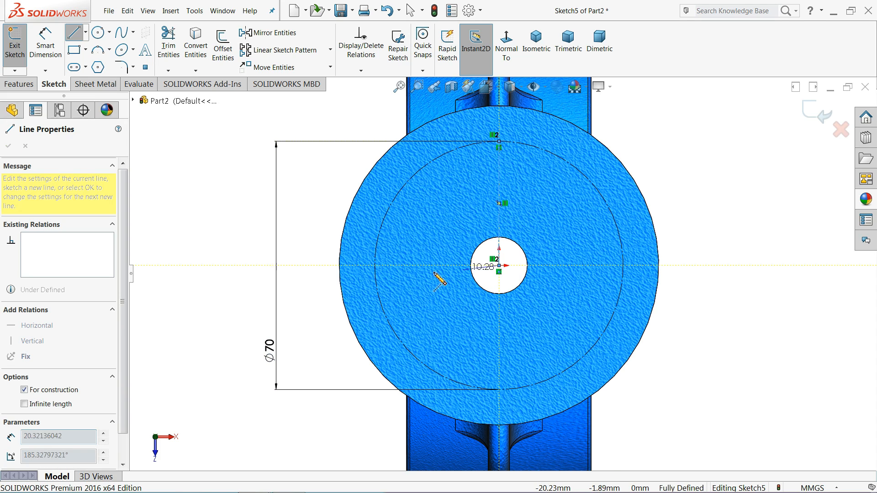
click(375, 265)
right_click(211, 156)
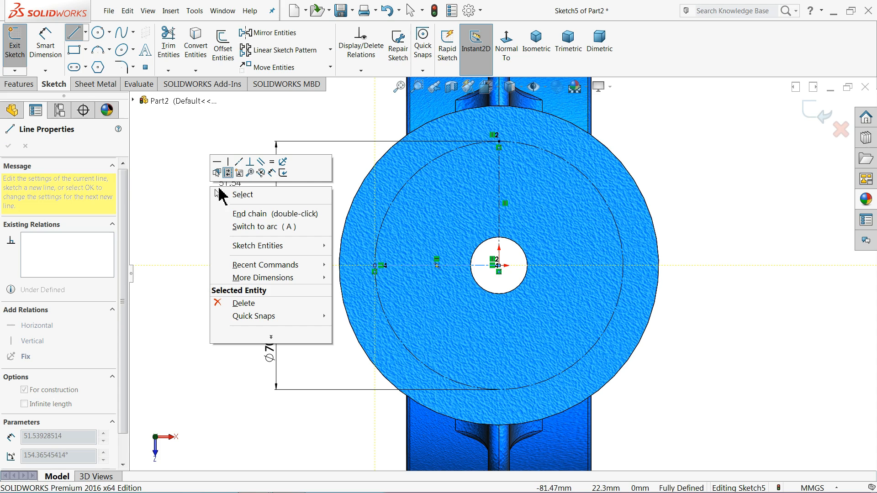
click(233, 194)
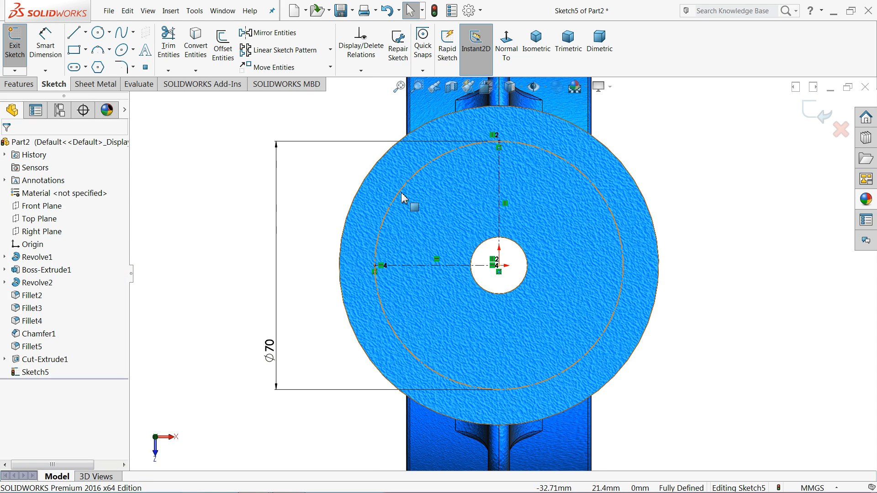
- Draw a diagonal centerline from the origin to the upper-left part of the construction circle
click(85, 32)
click(94, 57)
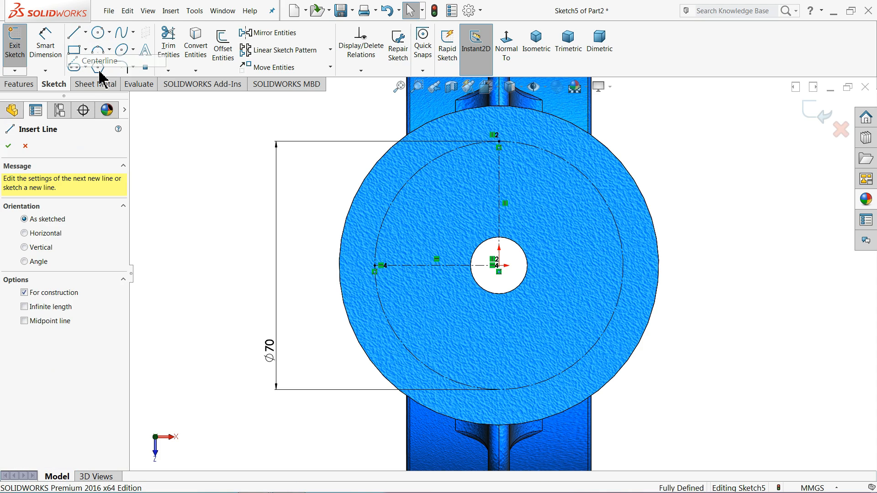
click(500, 265)
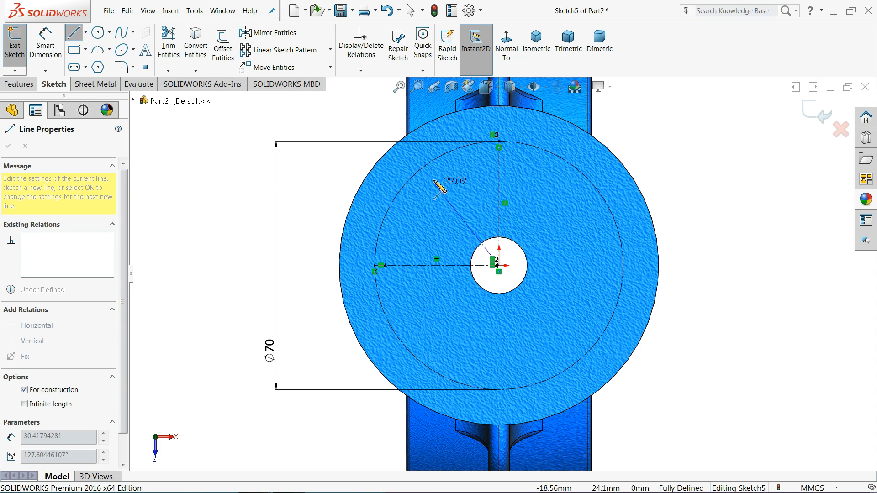
click(417, 178)
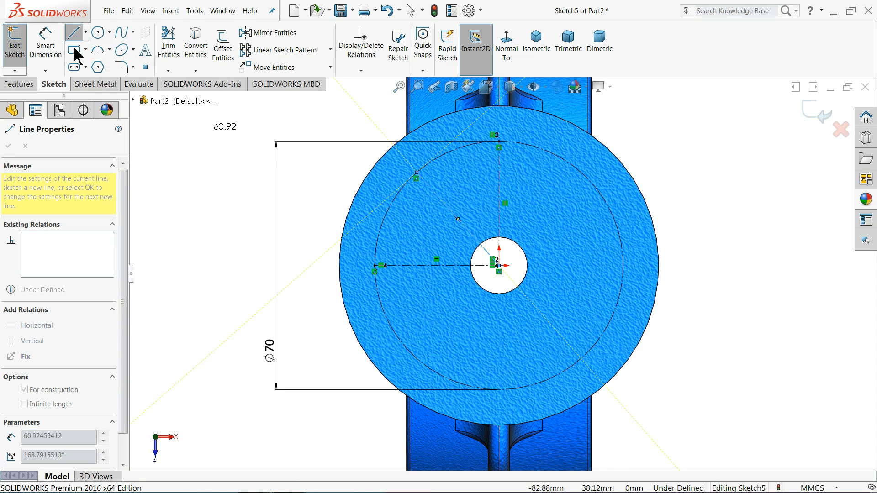
- Dimension the angle between the diagonal and horizontal centerlines as 45 degrees
click(45, 44)
scroll(471, 246, down, 3)
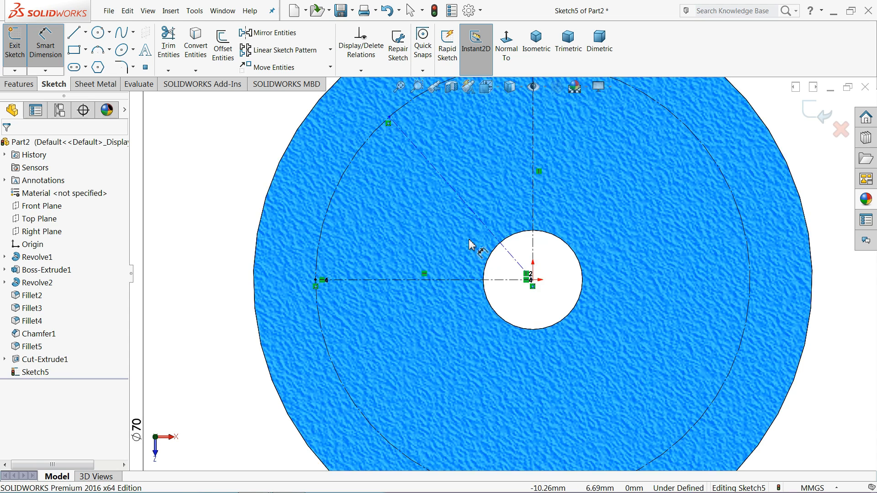
click(496, 240)
click(455, 280)
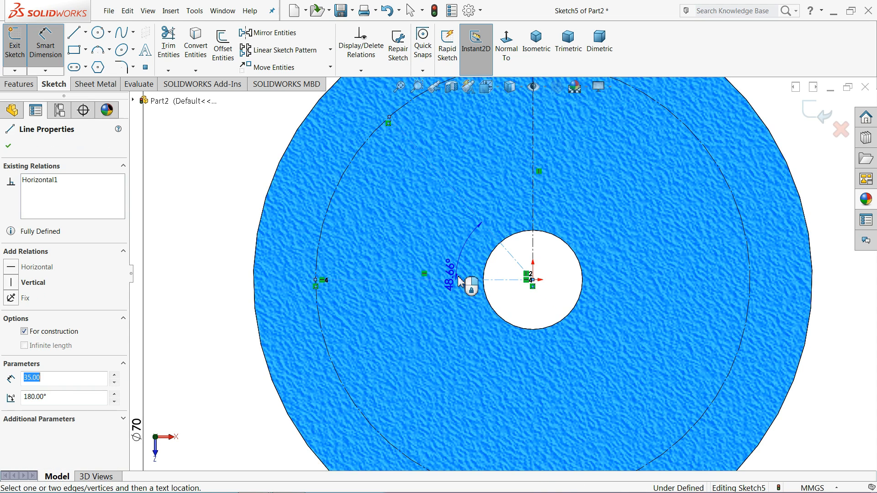
click(182, 160)
text(45)
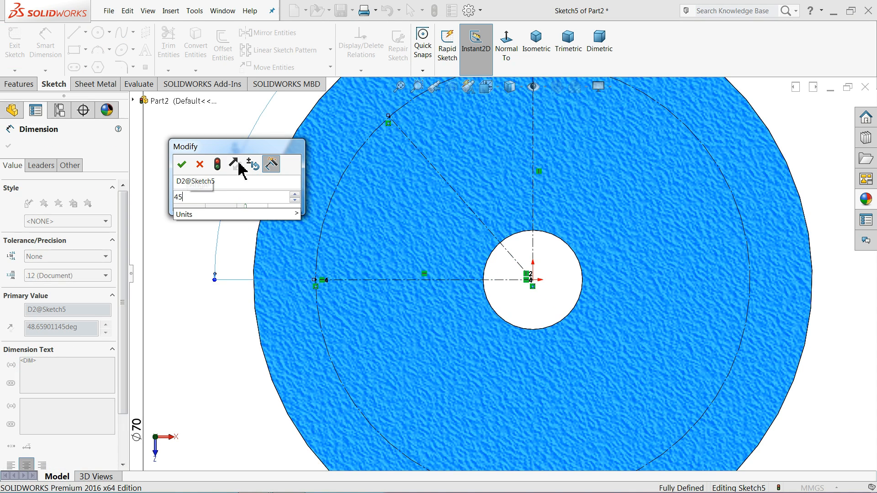
key(Return)
scroll(479, 260, up, 3)
scroll(580, 228, down, 2)
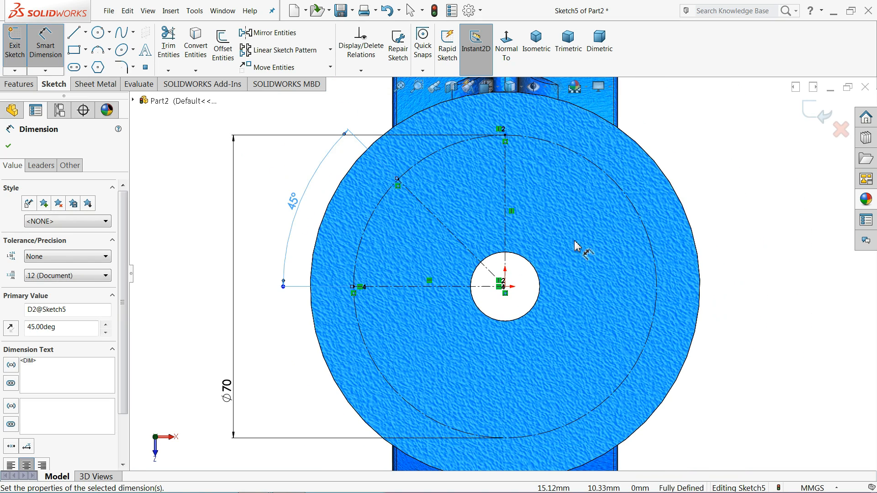
- Circular-pattern the diagonal centerline about the origin with 4 equally spaced instances over 360 degrees
click(330, 49)
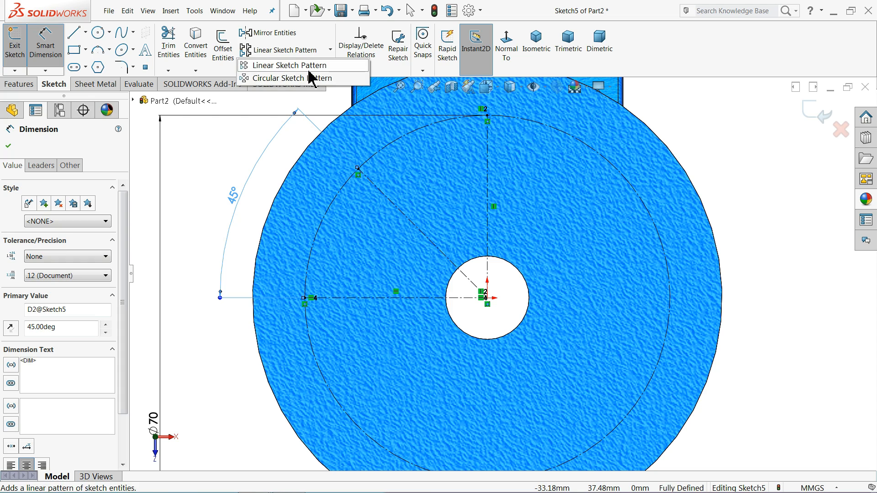
click(313, 78)
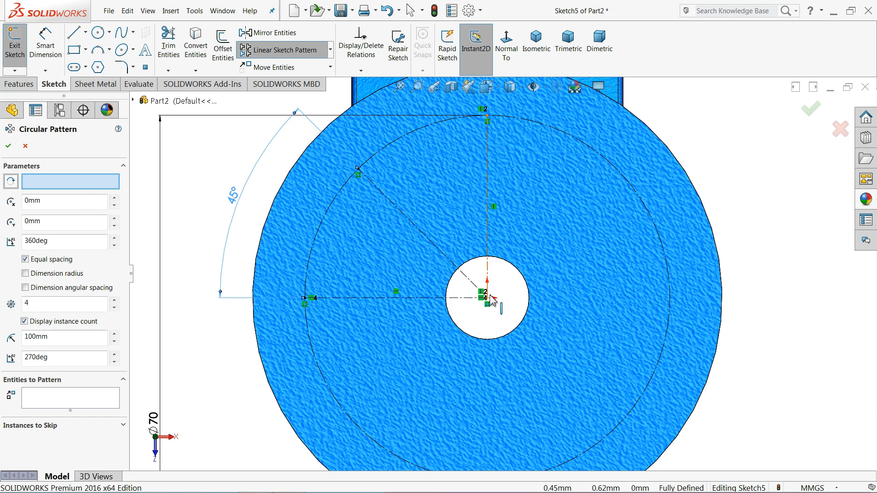
click(114, 396)
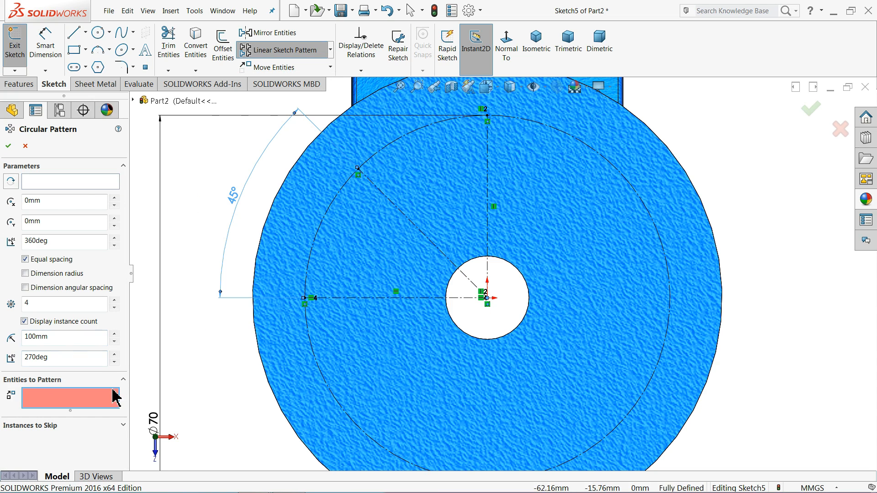
click(446, 255)
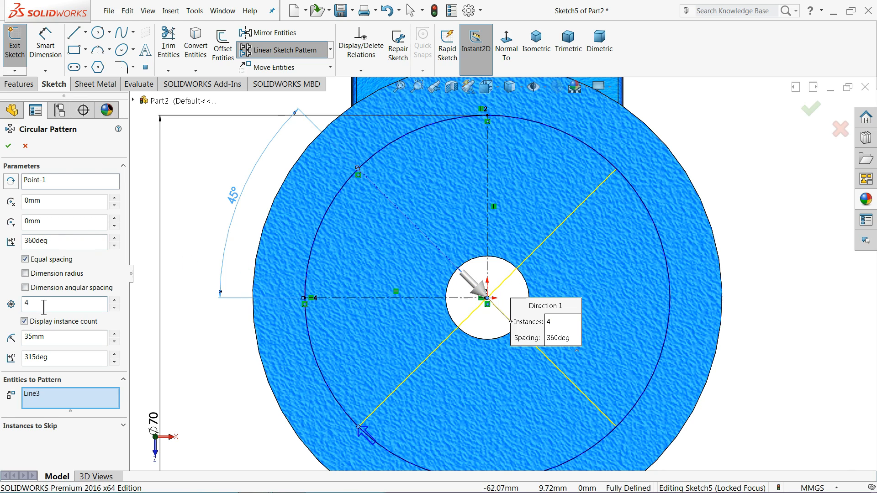
click(9, 146)
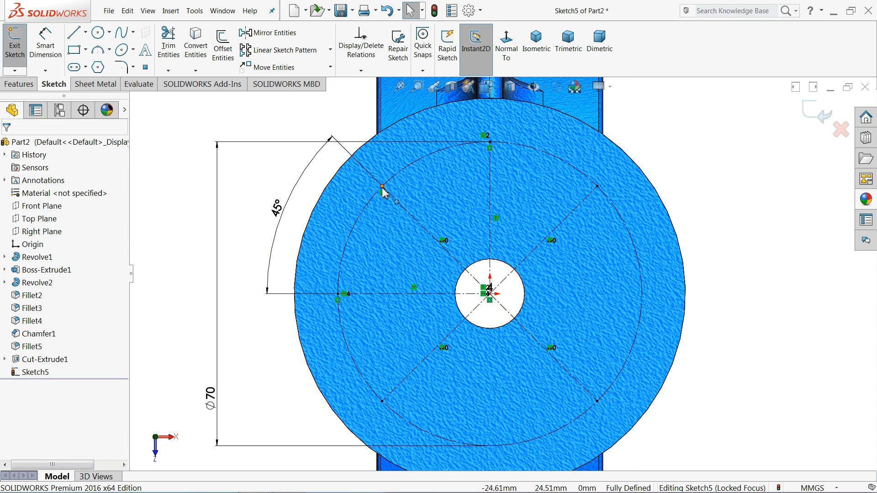
- Finish and exit the construction layout sketch on the top flange
key(f)
middle_drag(488, 278, 458, 154)
scroll(472, 201, up, 4)
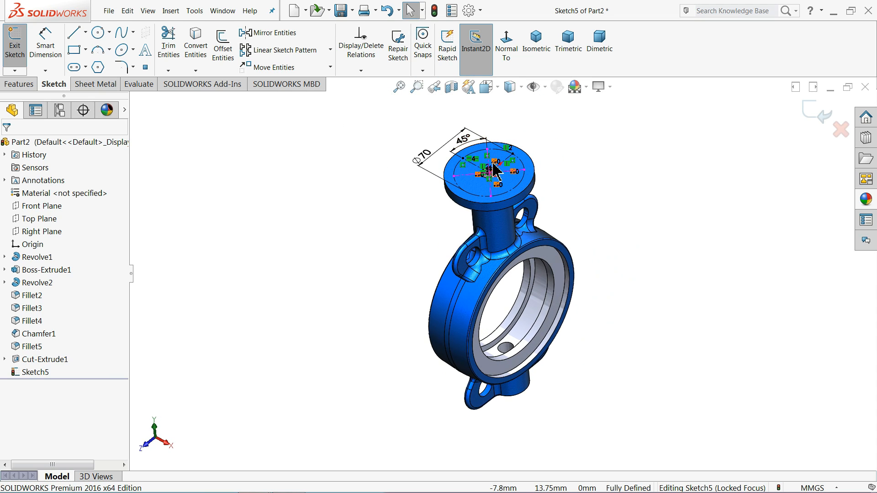
scroll(506, 187, down, 6)
middle_drag(515, 202, 529, 212)
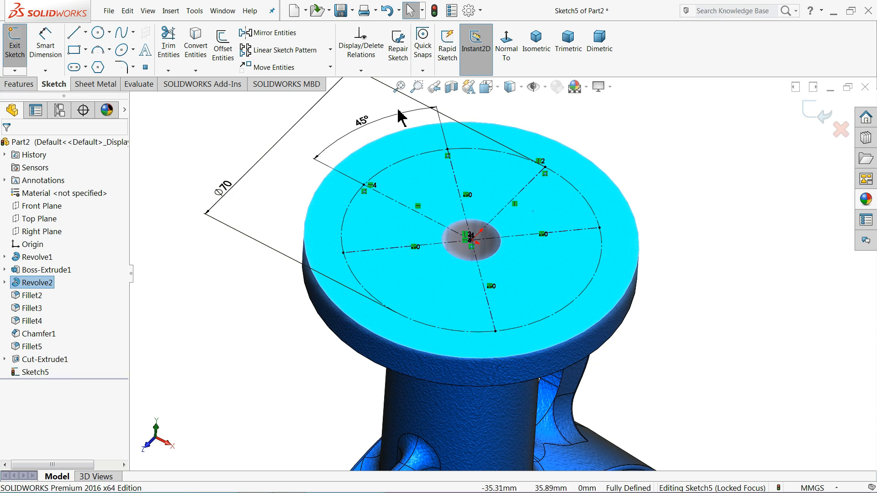
click(816, 114)
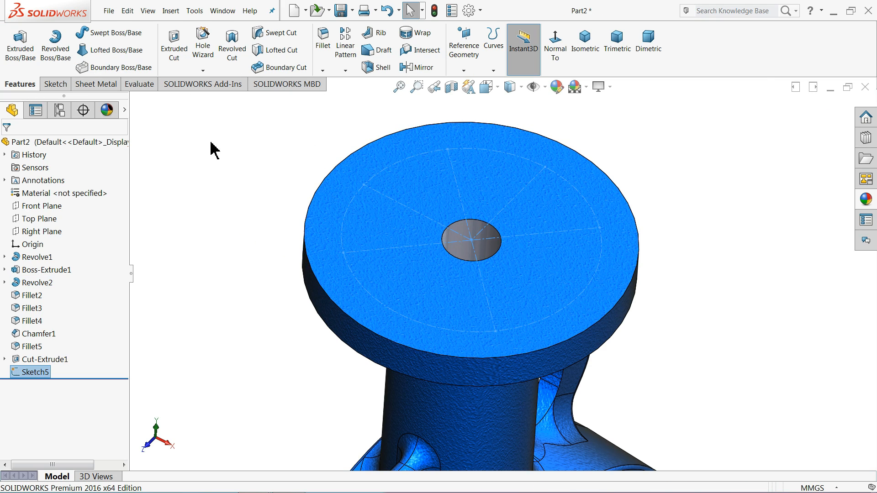
- Start a Hole Wizard straight tap on the flange's upper face with ISO standard, Tapped hole type and size M6
click(376, 225)
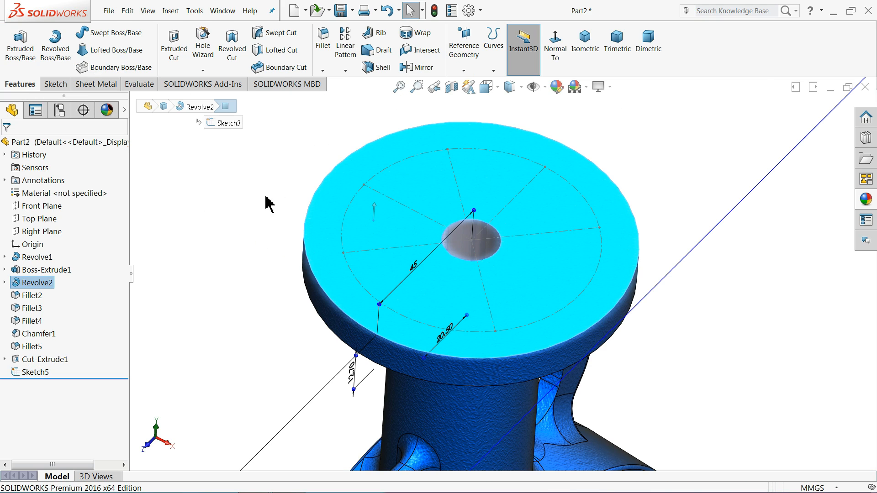
click(205, 51)
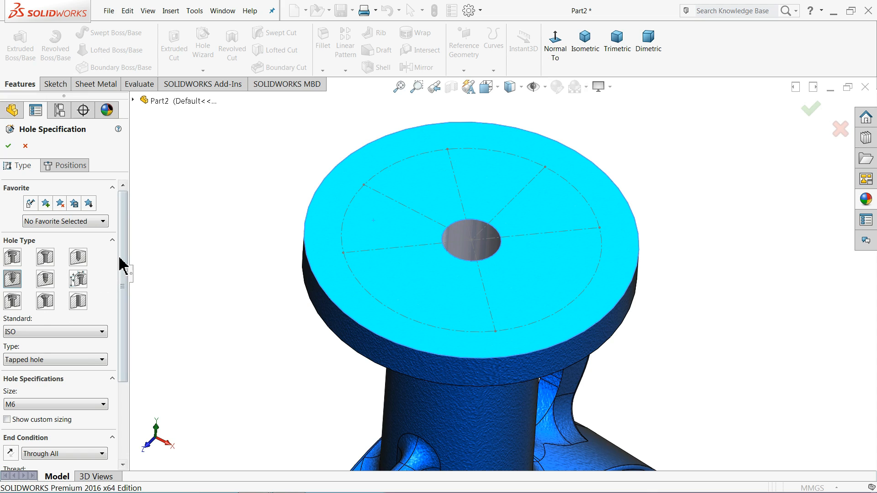
scroll(126, 303, down, 5)
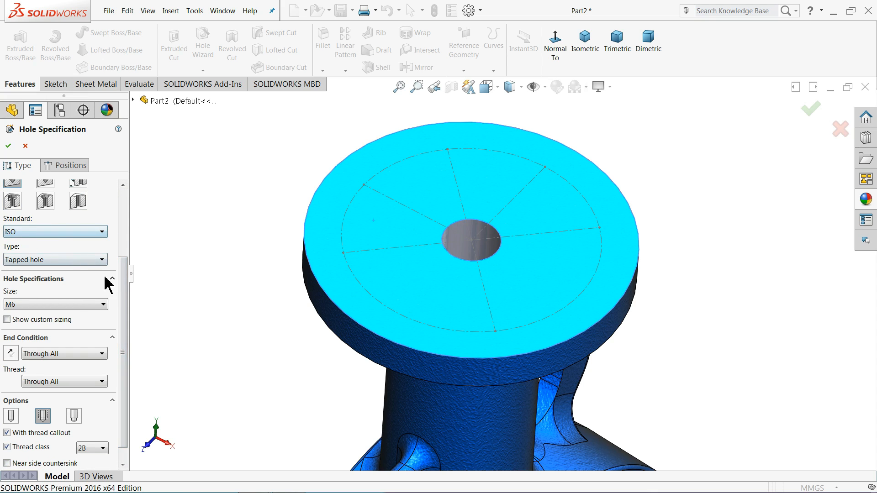
scroll(125, 294, up, 4)
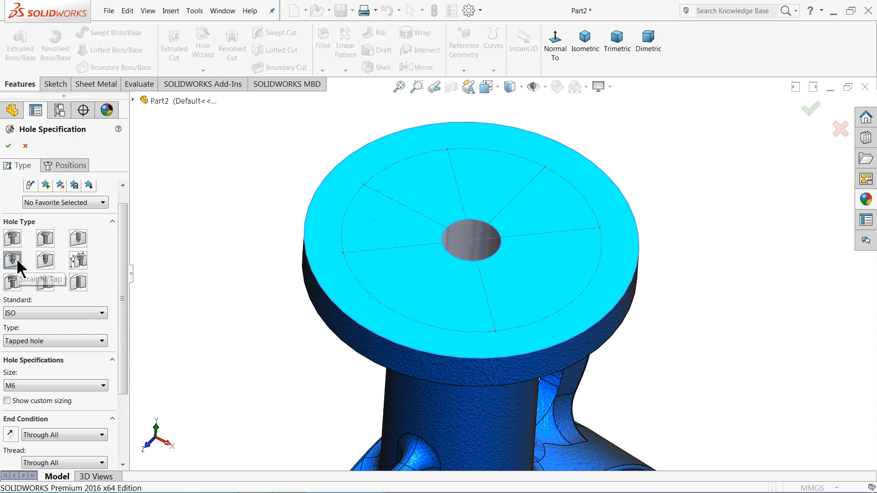
scroll(123, 292, down, 4)
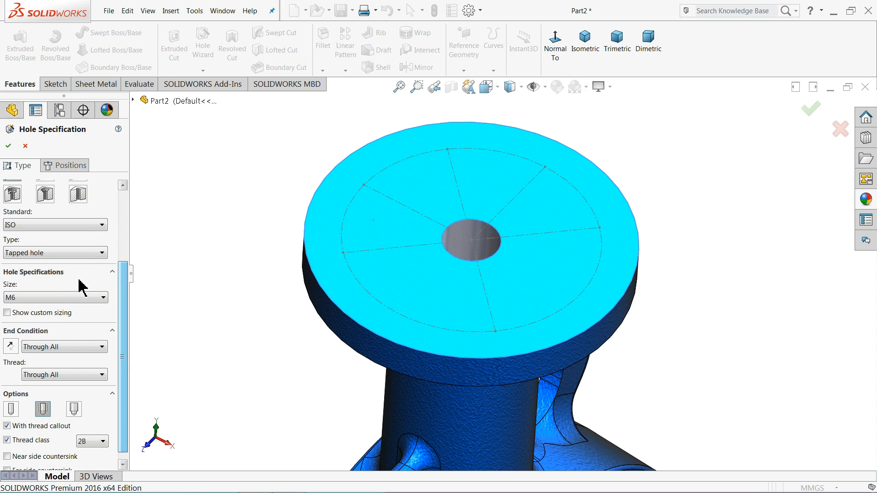
click(88, 225)
click(88, 225)
click(40, 253)
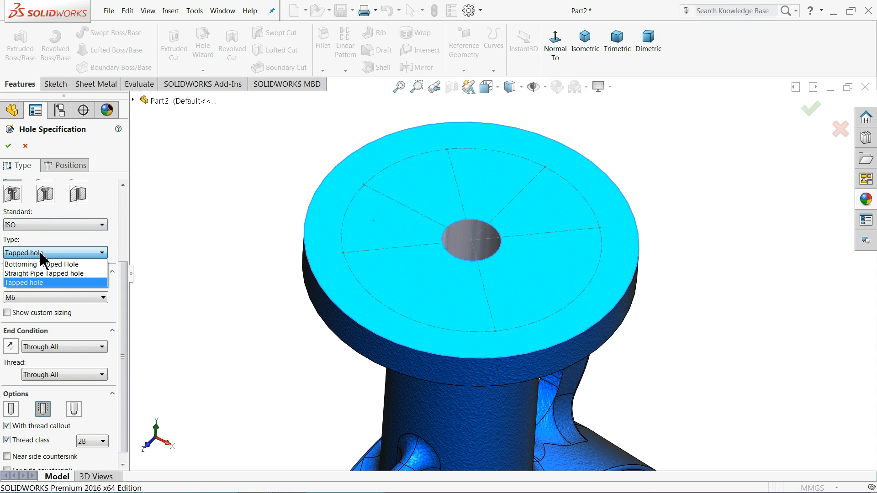
click(39, 283)
click(31, 298)
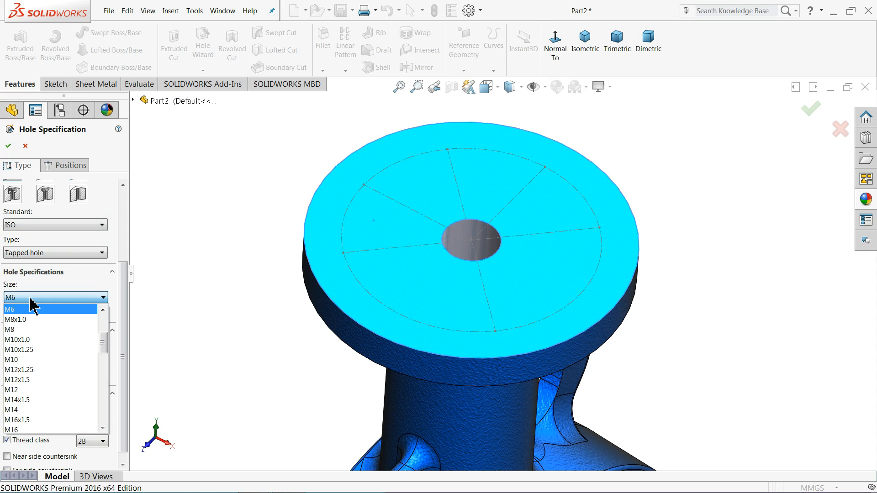
click(30, 300)
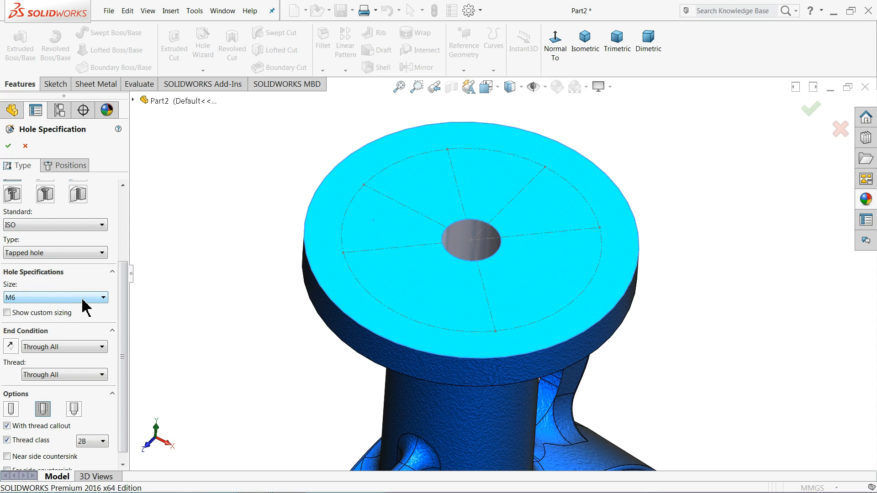
- Set the M6 tapped hole's end condition to Blind
scroll(122, 311, down, 1)
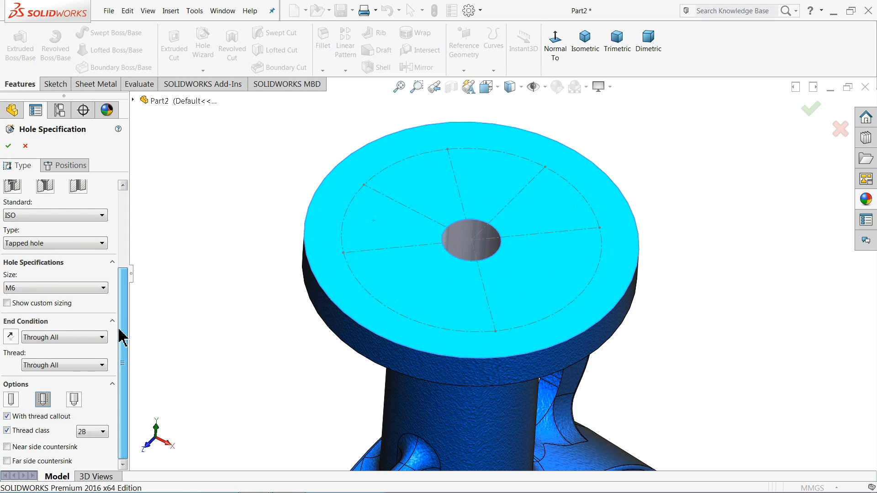
click(53, 342)
click(48, 347)
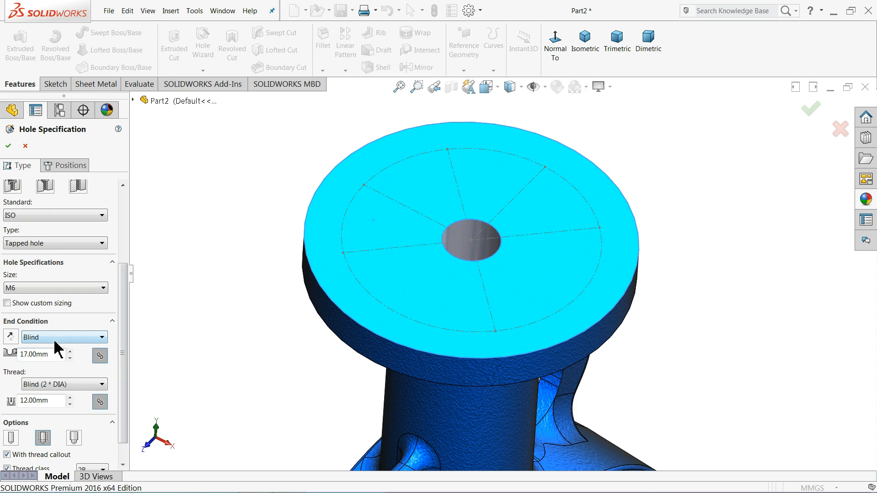
- Try to position tapped holes at the outer ends of the horizontal and vertical centerlines on the construction circle
click(68, 166)
scroll(395, 194, up, 3)
scroll(367, 199, up, 2)
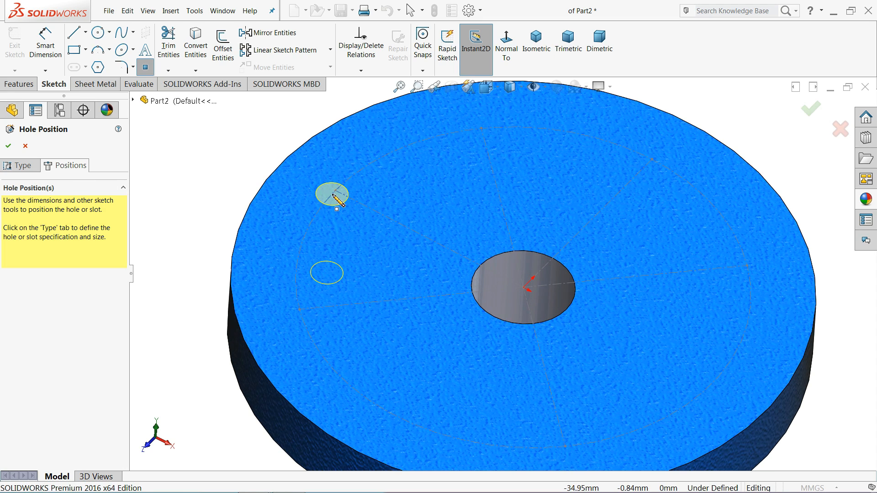
click(335, 190)
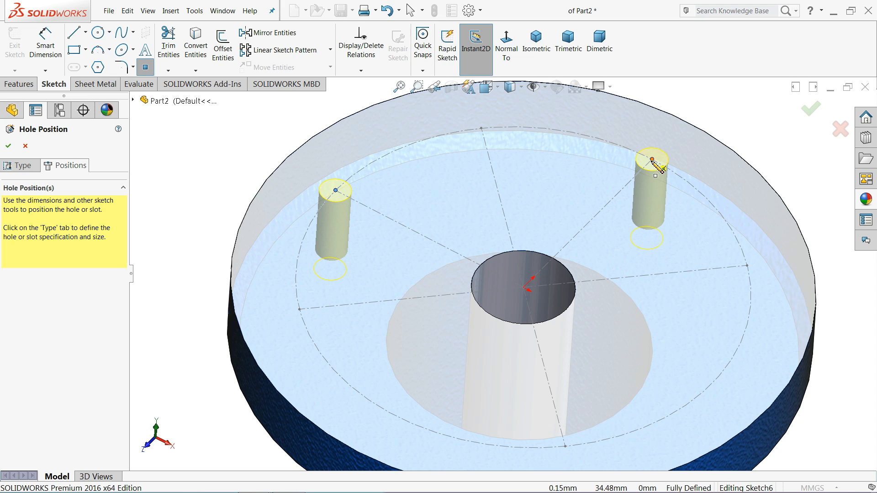
click(652, 159)
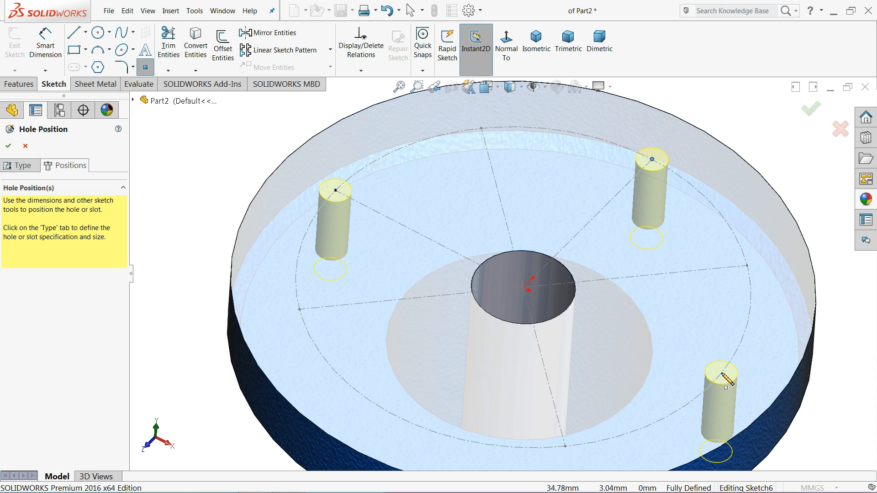
- View the flange face head-on and delete the two hole points at the horizontal and vertical centerline ends
click(505, 46)
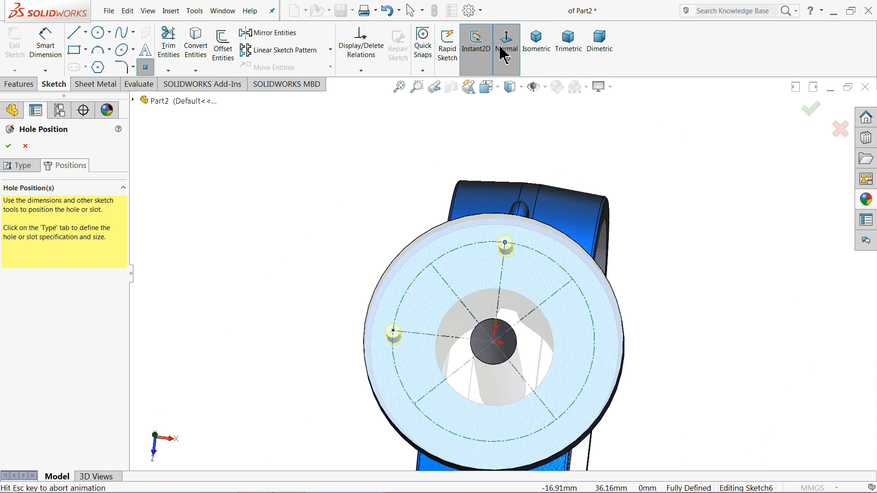
scroll(556, 278, down, 2)
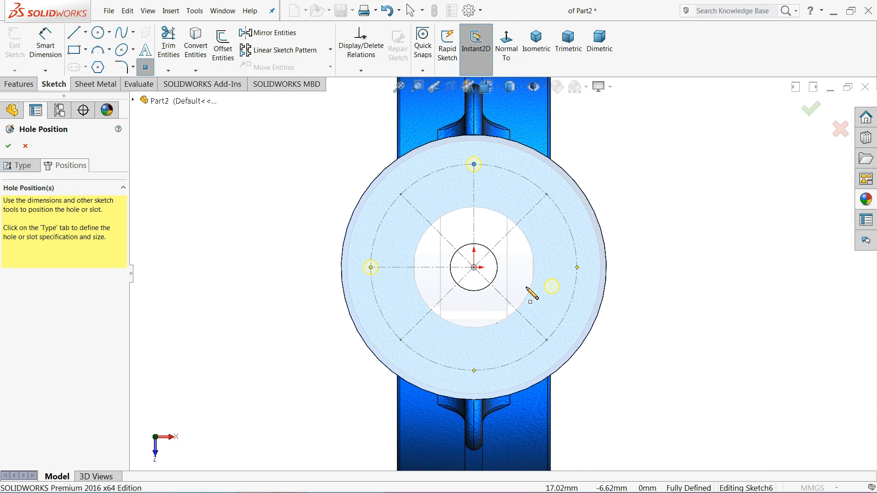
key(Escape)
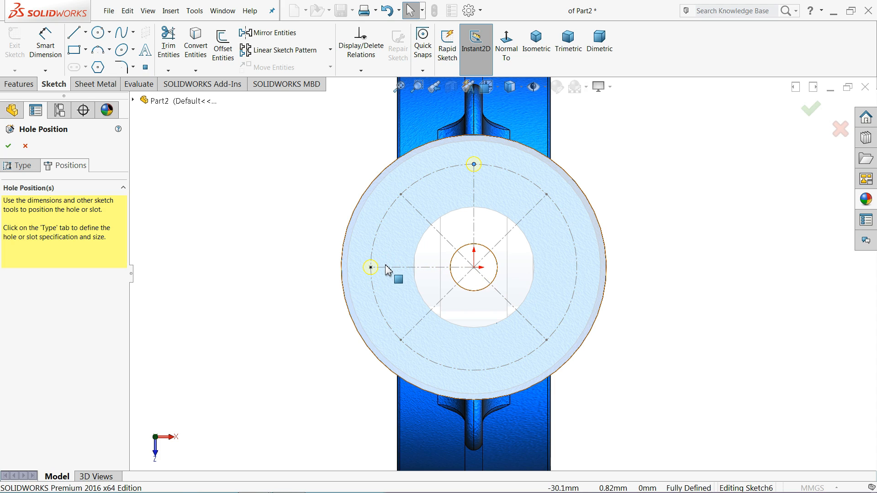
click(370, 268)
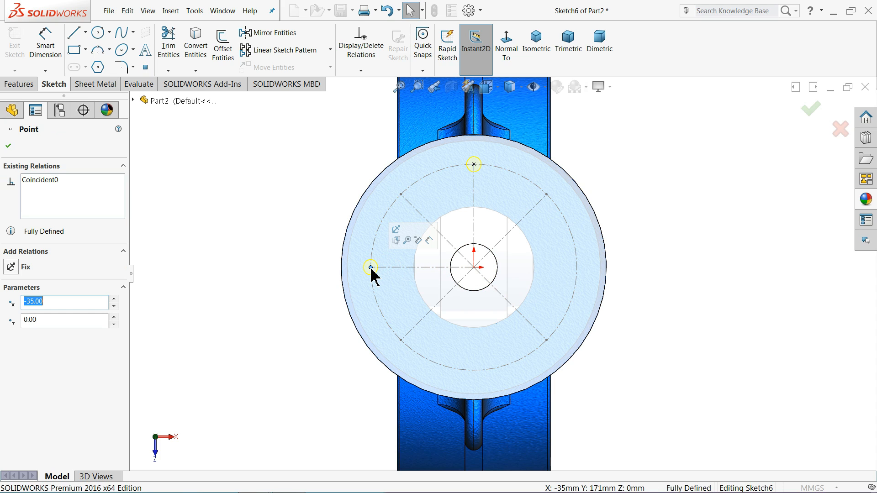
key(Escape)
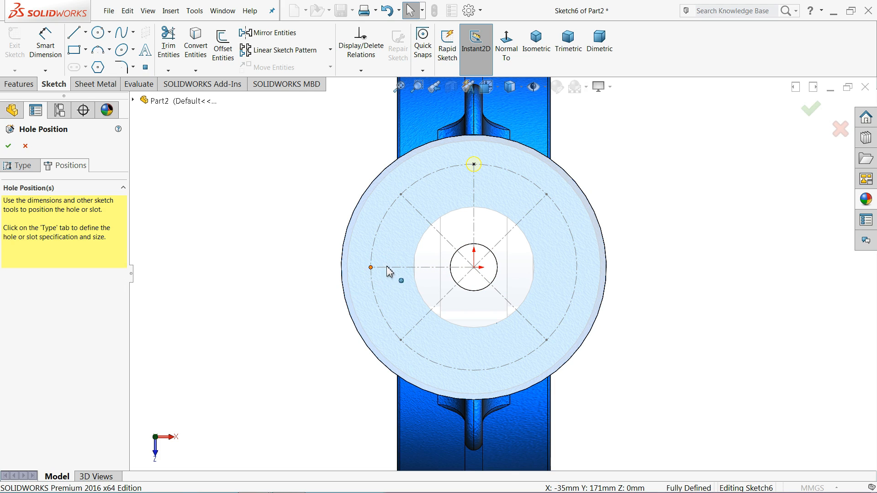
click(474, 164)
key(Escape)
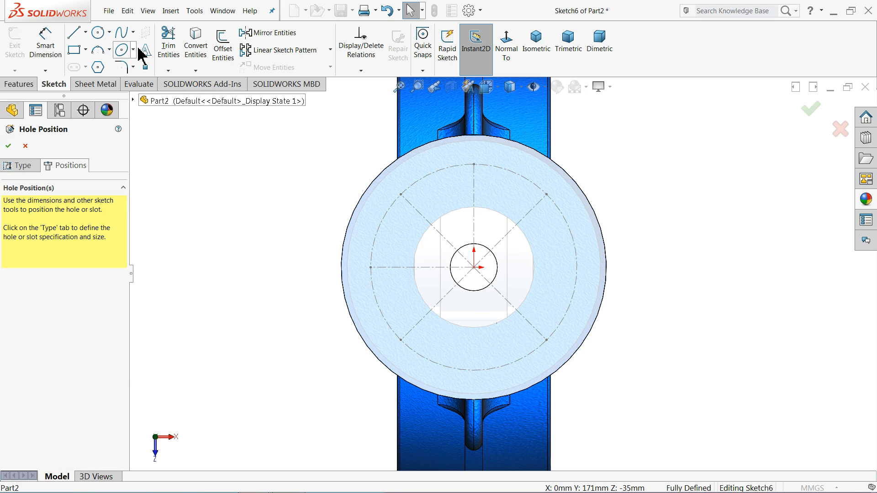
- Position the M6 tapped holes at the four outer ends of the diagonal centerlines on the flange and finish the holes
click(146, 67)
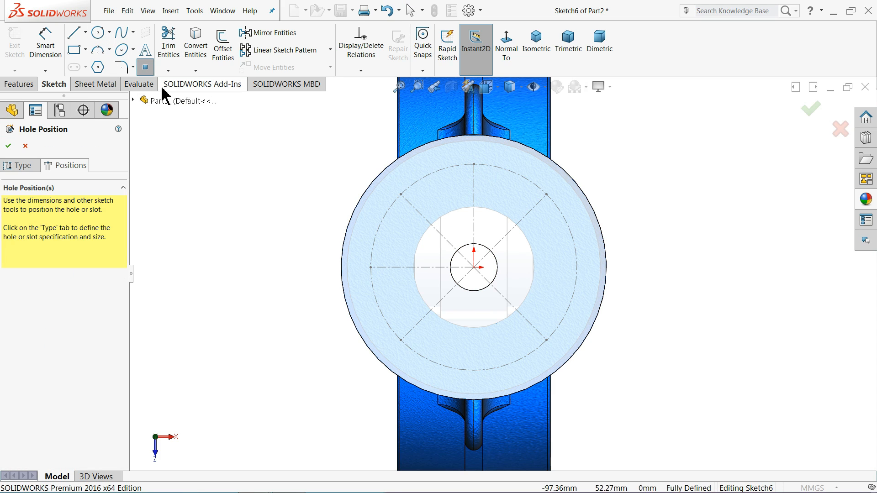
click(401, 194)
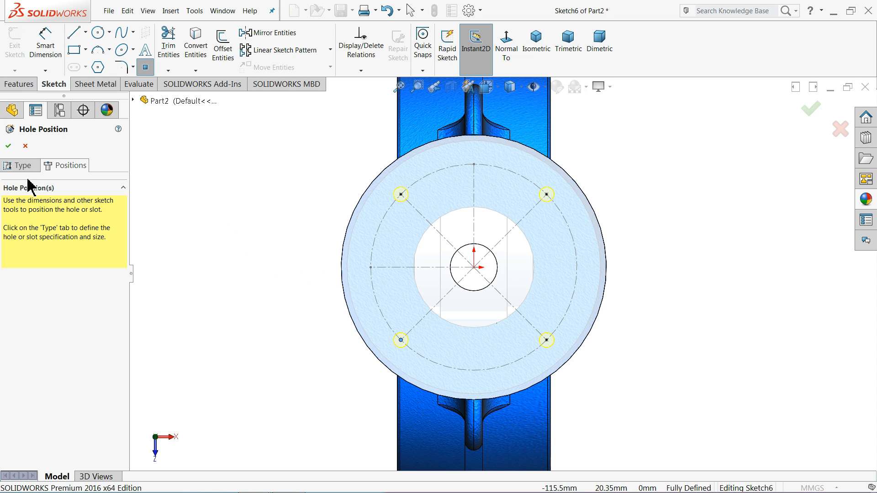
click(8, 146)
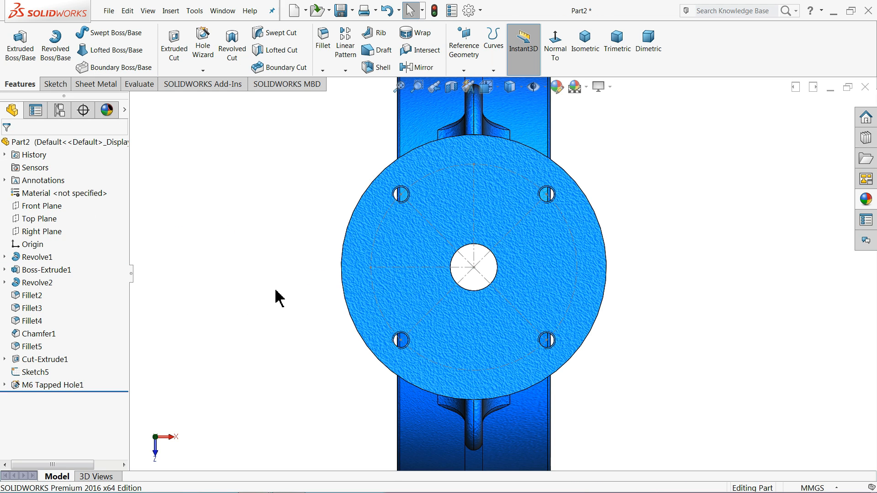
- Hide the construction sketch Sketch5 with the centerlines on the flange's upper face
middle_drag(283, 322, 297, 203)
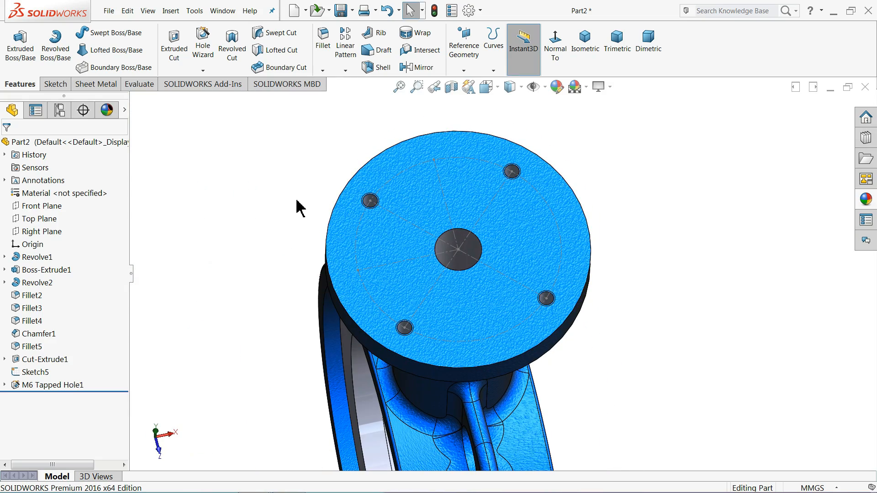
scroll(420, 210, down, 3)
scroll(379, 201, down, 4)
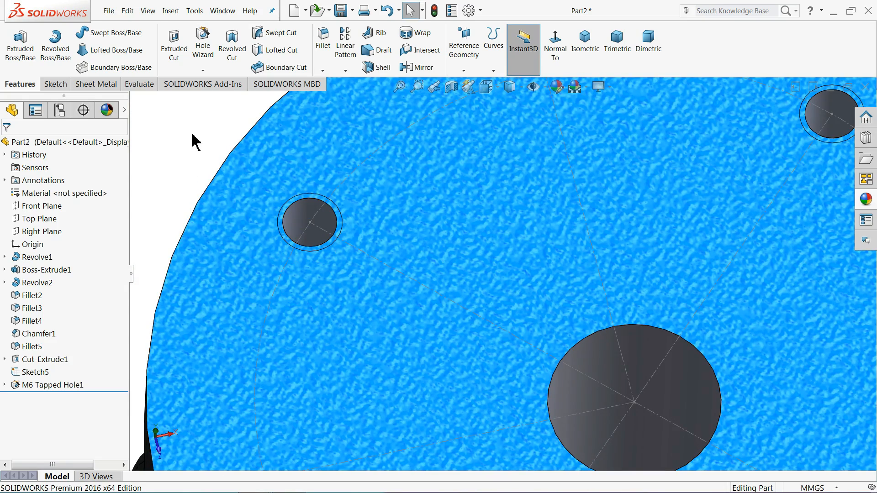
click(18, 373)
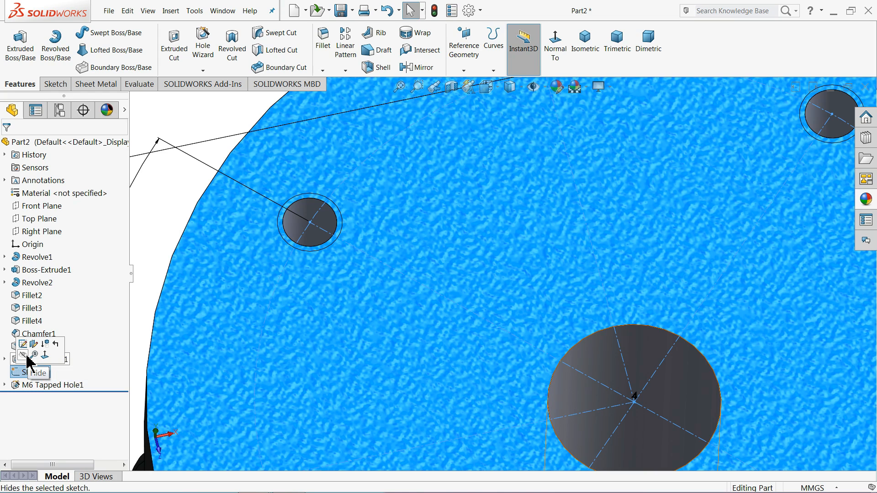
click(23, 355)
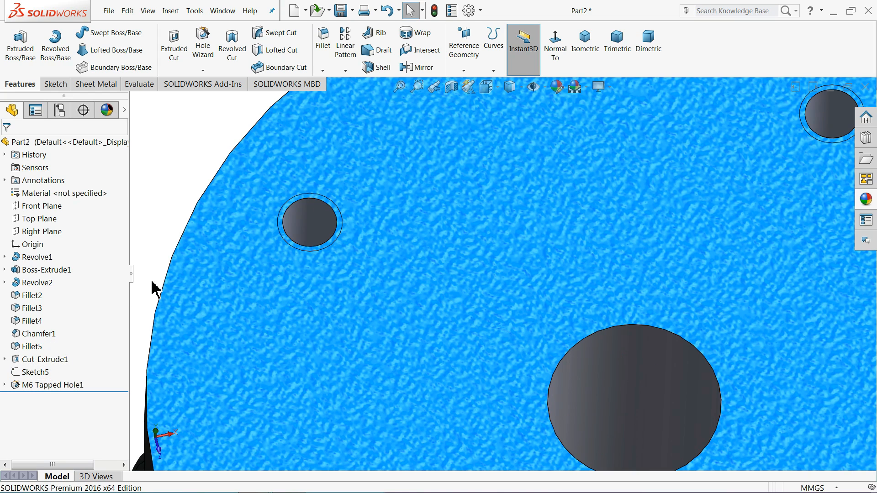
- Turn on shaded cosmetic threads in the document's detailing properties
click(467, 12)
click(340, 92)
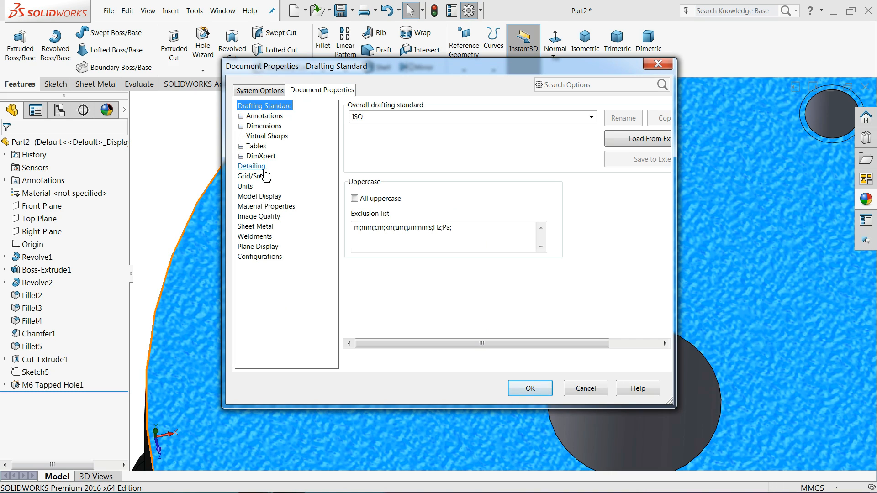
click(252, 167)
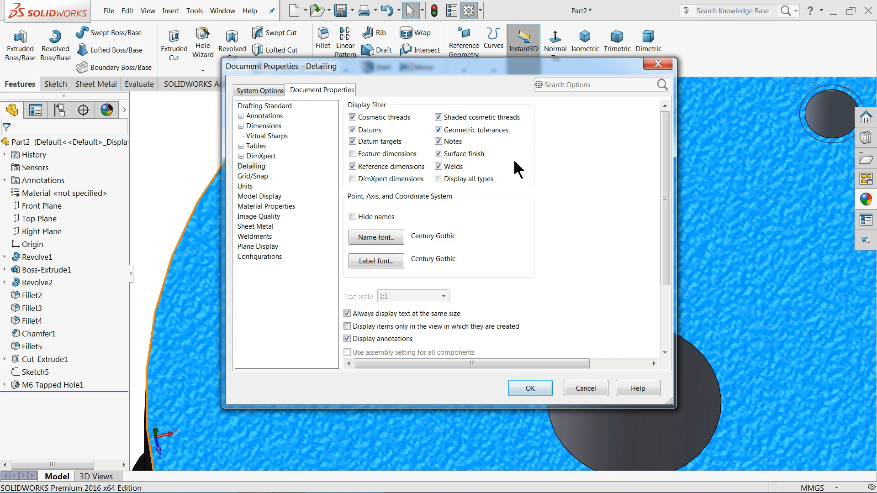
click(511, 391)
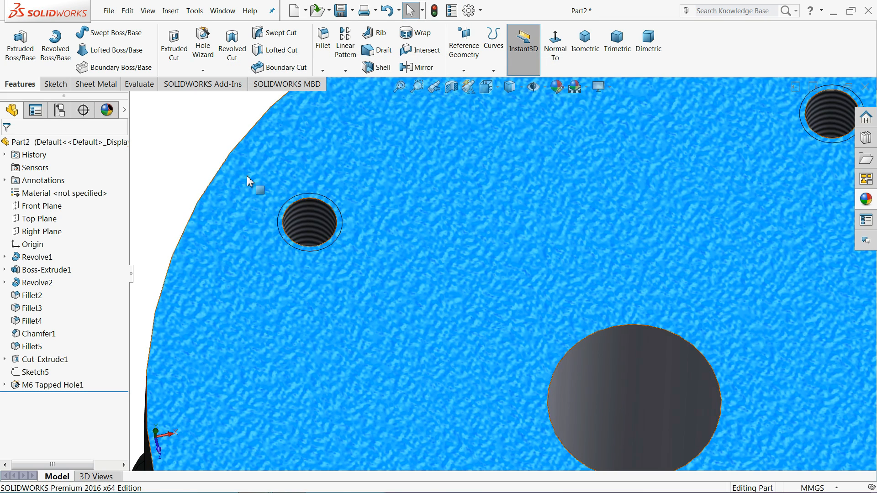
- Examine the tapped holes in the top flange and the whole valve body from several angles
scroll(391, 244, up, 5)
mouse_move(391, 244)
middle_down()
mouse_move(401, 274)
mouse_move(429, 299)
mouse_move(387, 251)
mouse_move(387, 259)
middle_up()
scroll(446, 313, up, 7)
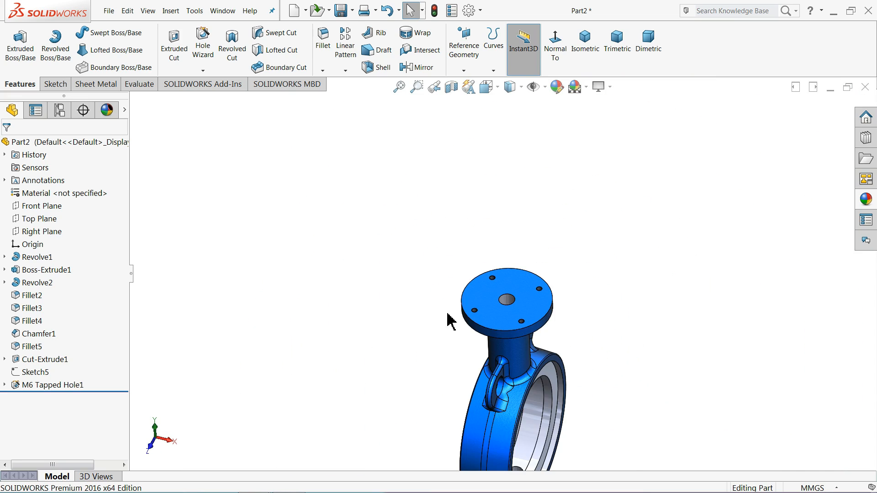
scroll(535, 361, down, 4)
middle_drag(492, 337, 451, 284)
scroll(503, 336, down, 1)
middle_drag(511, 323, 473, 358)
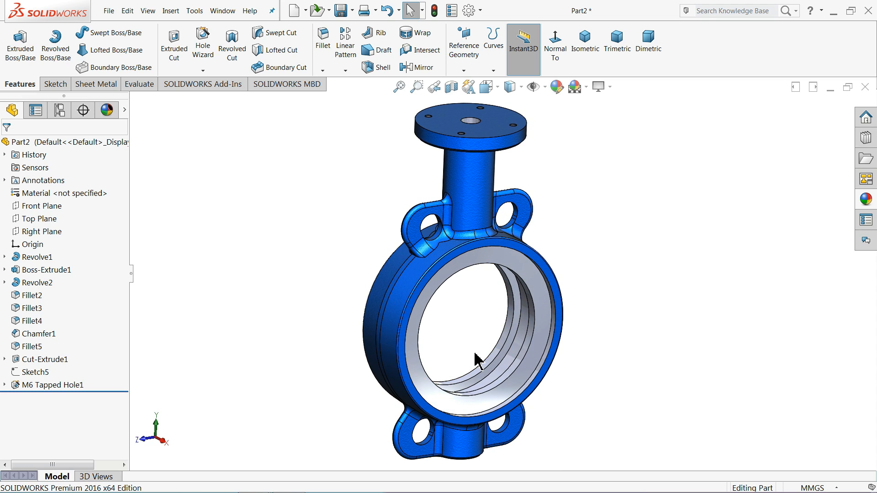
- Apply the chromium plate appearance from the metal chrome category to the main ring feature Revolve1
click(37, 257)
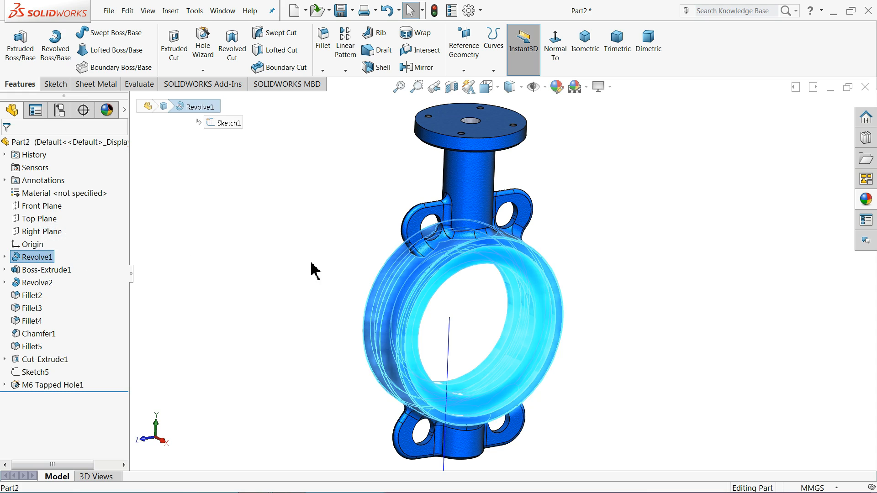
click(865, 199)
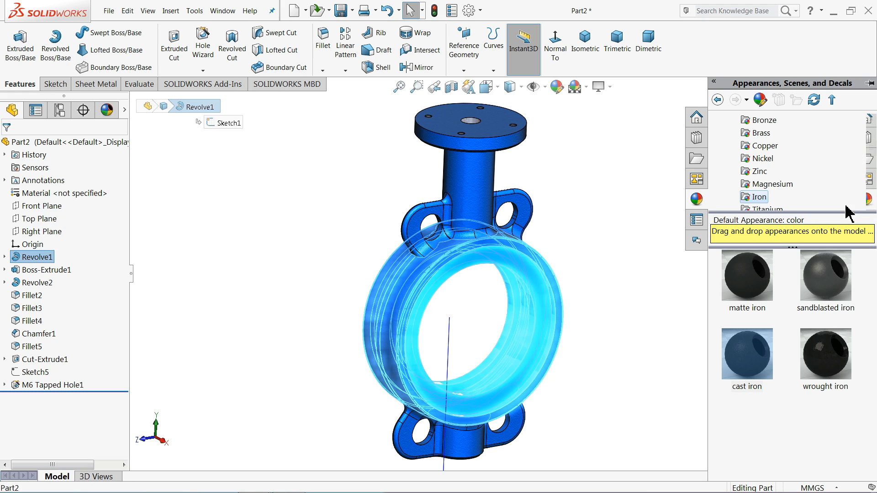
scroll(762, 151, up, 3)
click(757, 163)
click(760, 172)
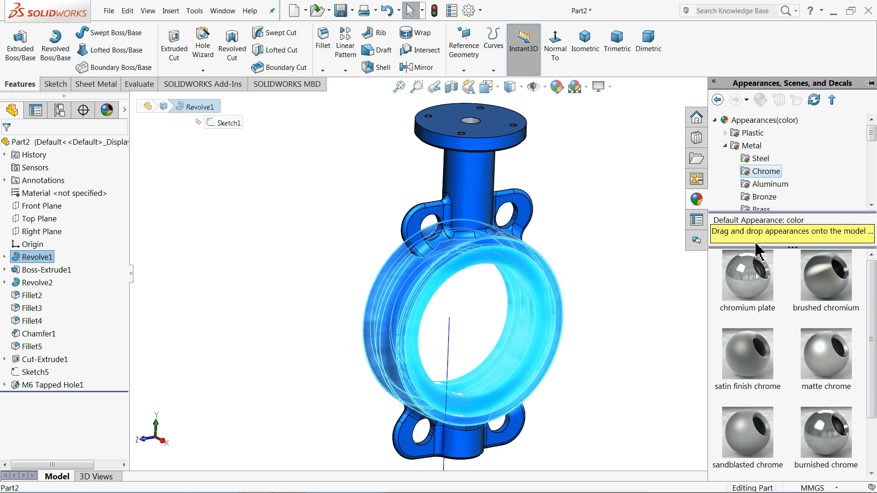
double_click(745, 287)
middle_drag(586, 320, 585, 344)
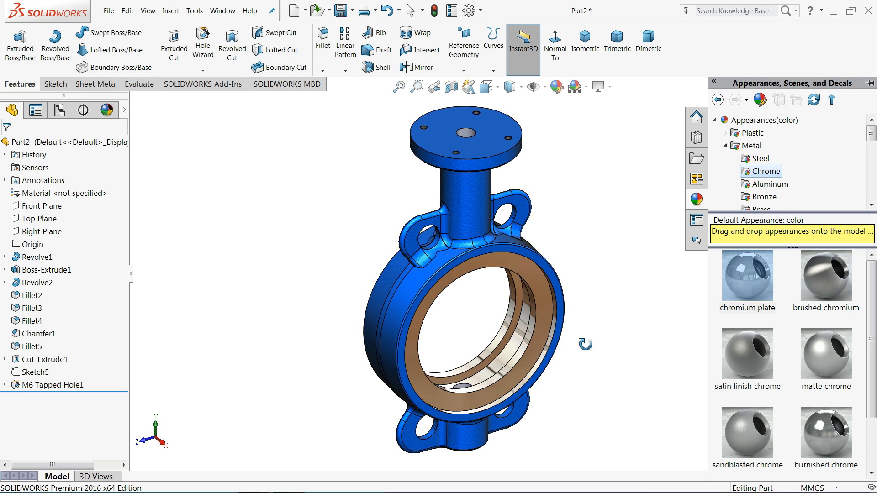
- Apply the chromium plate appearance to the shaft hole feature Cut-Extrude1
click(466, 140)
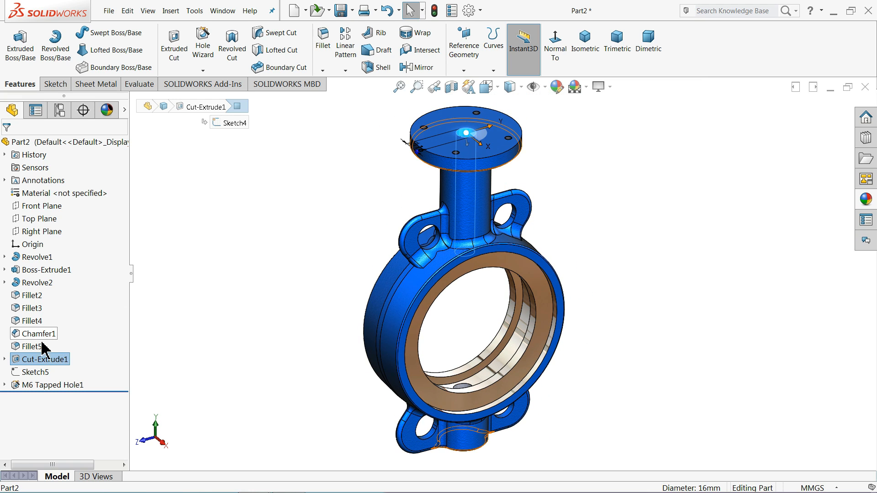
click(37, 361)
click(873, 220)
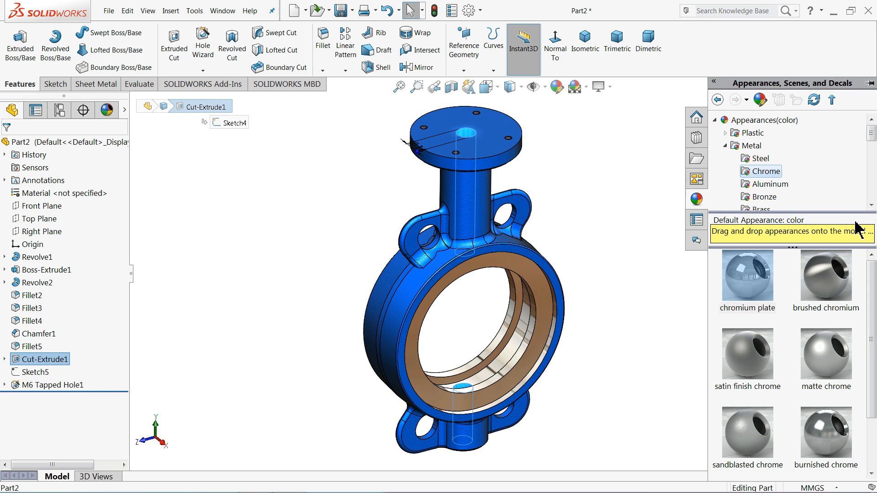
double_click(747, 286)
click(615, 232)
- Try the satin finish stainless steel appearance on the ring feature Revolve1
mouse_move(575, 301)
middle_down()
mouse_move(585, 308)
mouse_move(577, 276)
mouse_move(568, 294)
mouse_move(597, 239)
mouse_move(593, 229)
mouse_move(573, 277)
mouse_move(587, 292)
middle_up()
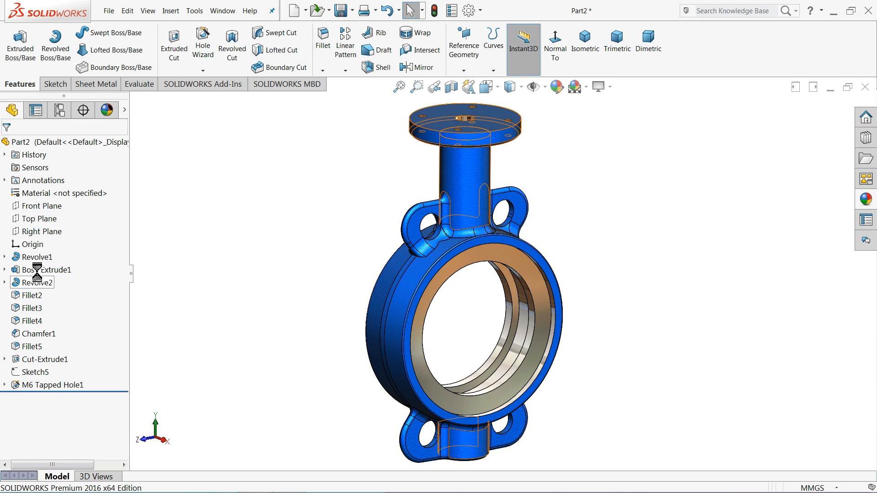
click(38, 257)
click(865, 199)
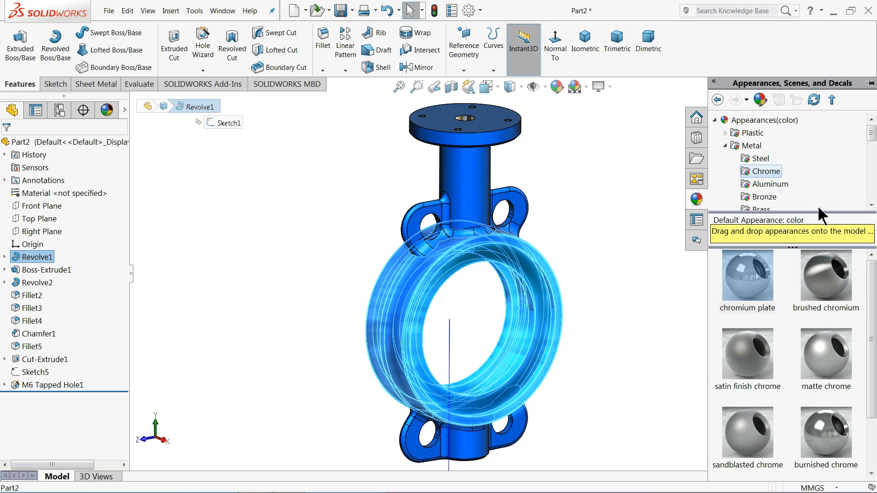
click(762, 159)
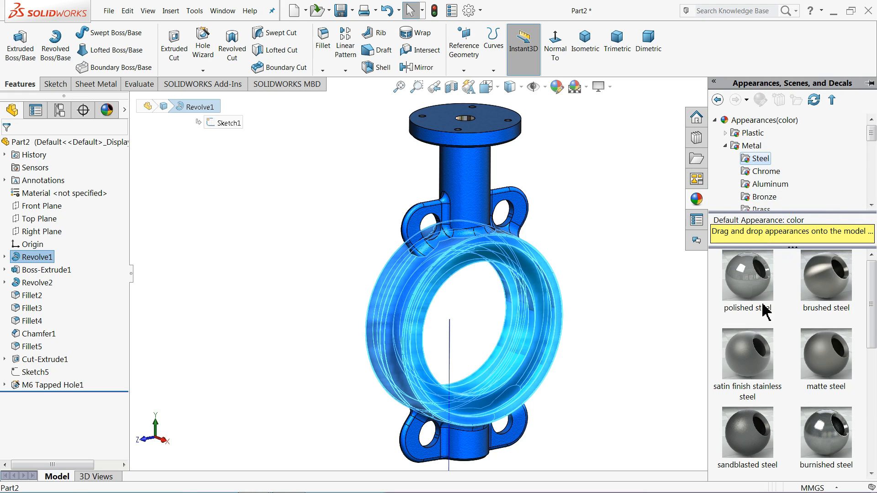
double_click(748, 360)
mouse_move(576, 349)
middle_down()
mouse_move(567, 329)
mouse_move(568, 336)
mouse_move(598, 303)
mouse_move(581, 352)
middle_up()
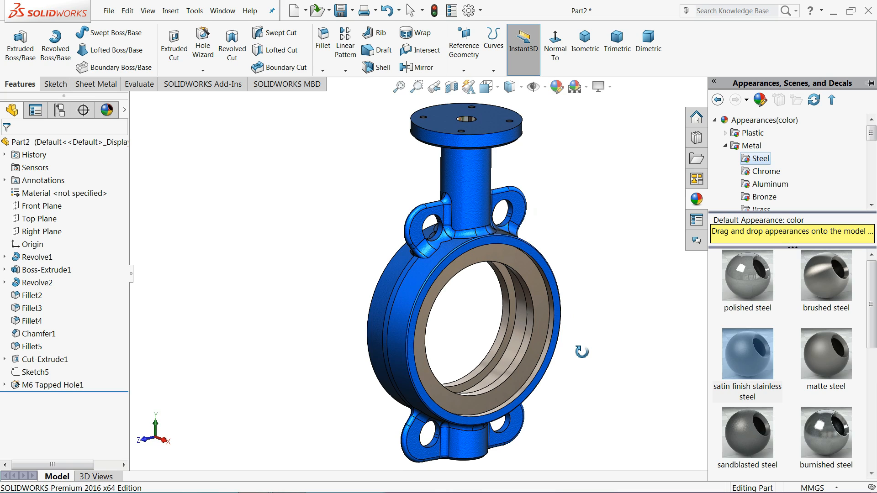
- Try the satin finish chrome appearance on the ring feature Revolve1
click(23, 258)
click(868, 201)
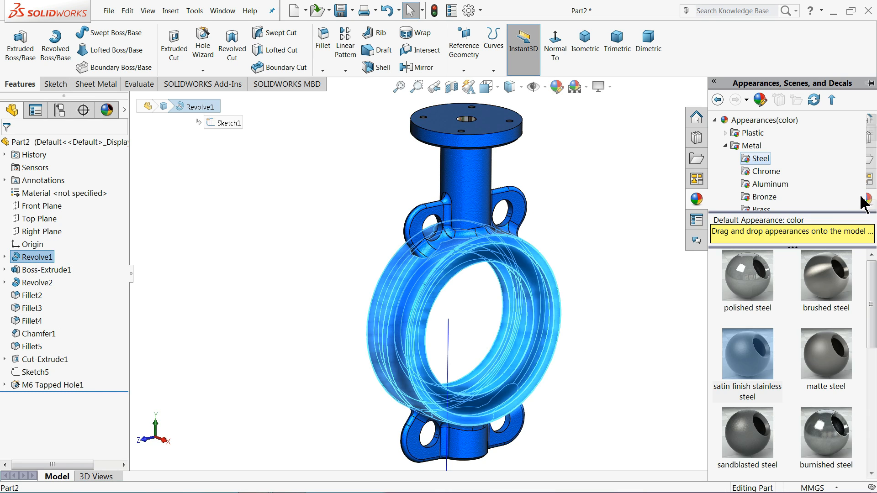
click(766, 171)
click(759, 361)
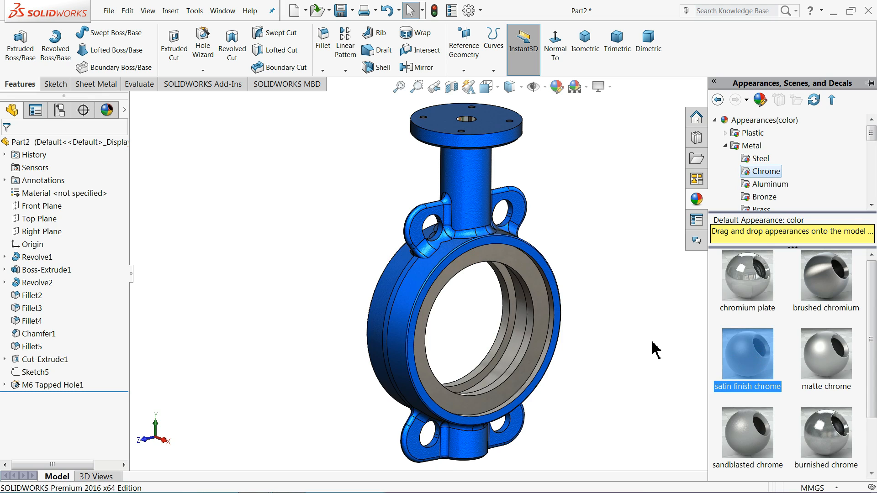
- Set the appearance of the ring feature Revolve1 back to chromium plate
middle_drag(653, 348, 516, 309)
middle_drag(519, 316, 530, 359)
scroll(511, 319, down, 3)
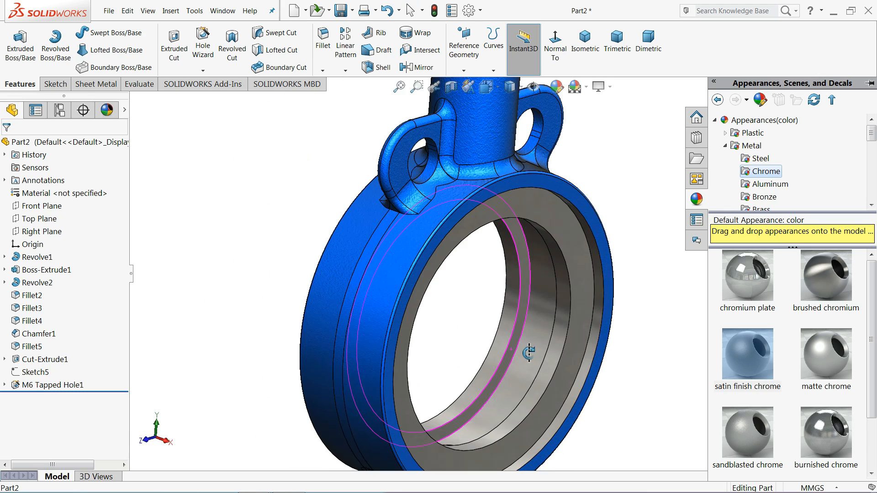
click(47, 259)
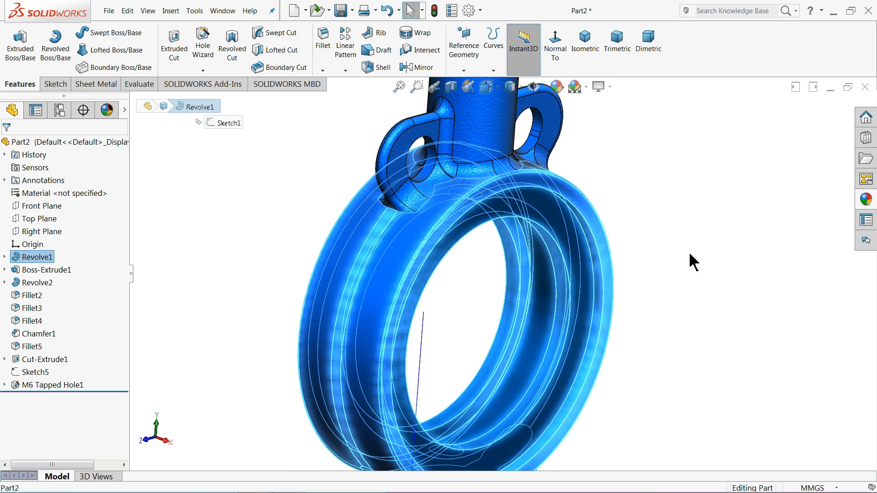
click(866, 199)
double_click(754, 293)
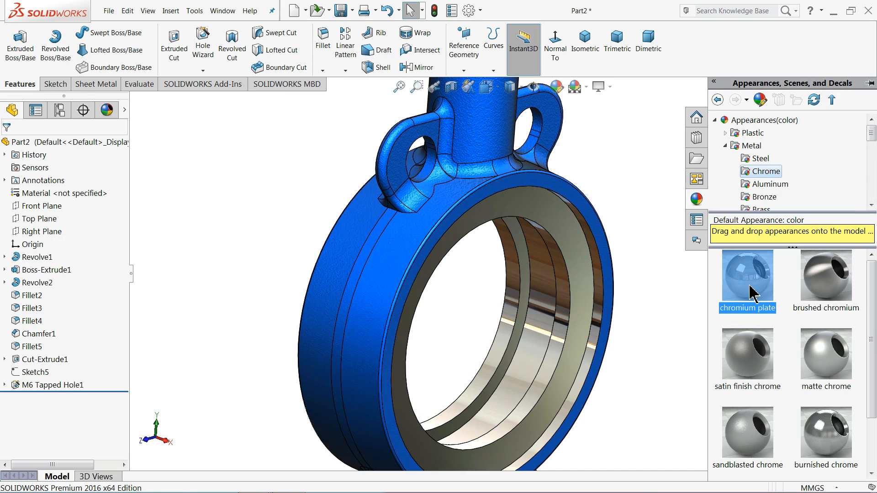
click(650, 249)
- Save the part as "1.Valve Body" in a new Desktop folder named "Butterfly Valve"
scroll(554, 275, up, 2)
middle_drag(520, 303, 502, 313)
scroll(498, 314, up, 3)
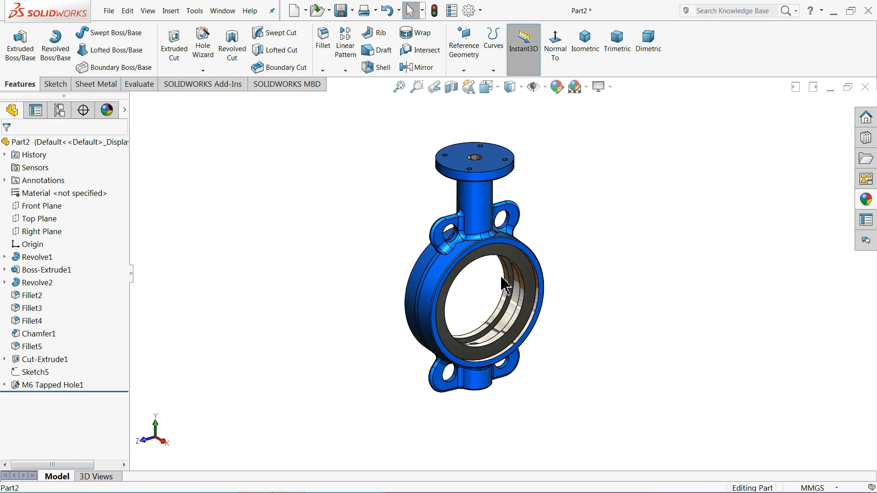
scroll(503, 283, down, 2)
middle_drag(503, 283, 523, 253)
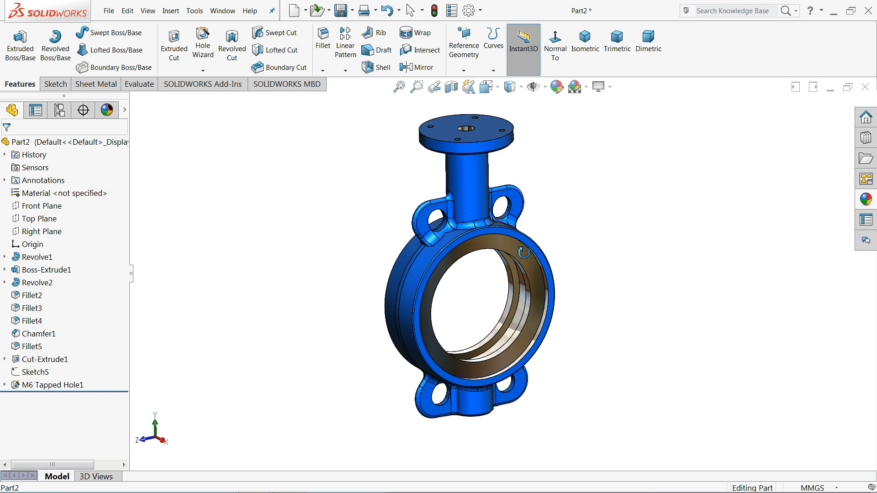
middle_drag(523, 256, 497, 250)
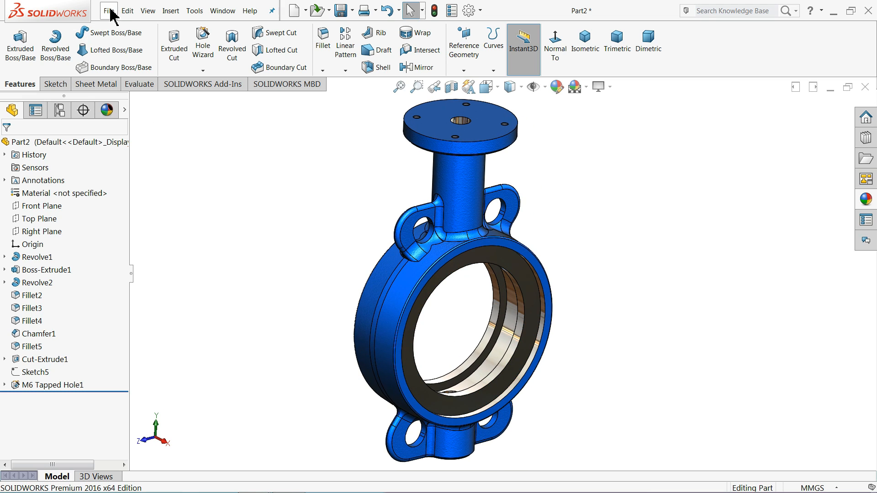
click(340, 11)
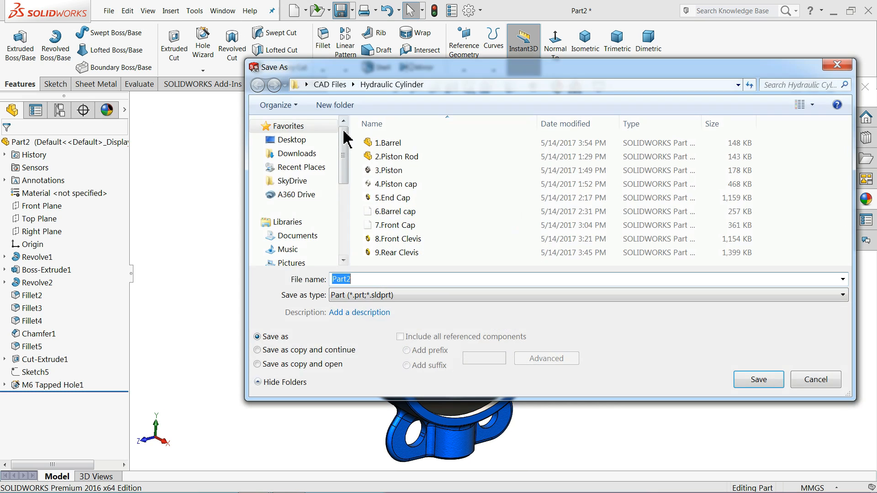
click(323, 140)
click(335, 107)
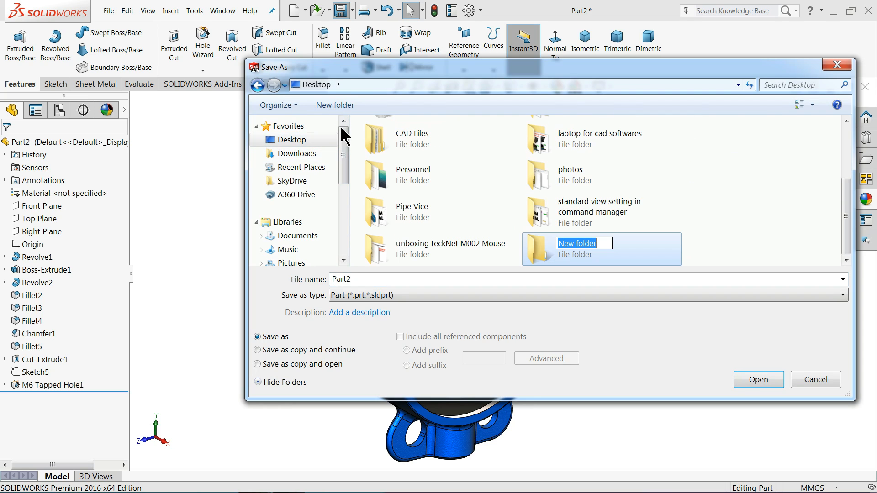
text(Butterfly Valve)
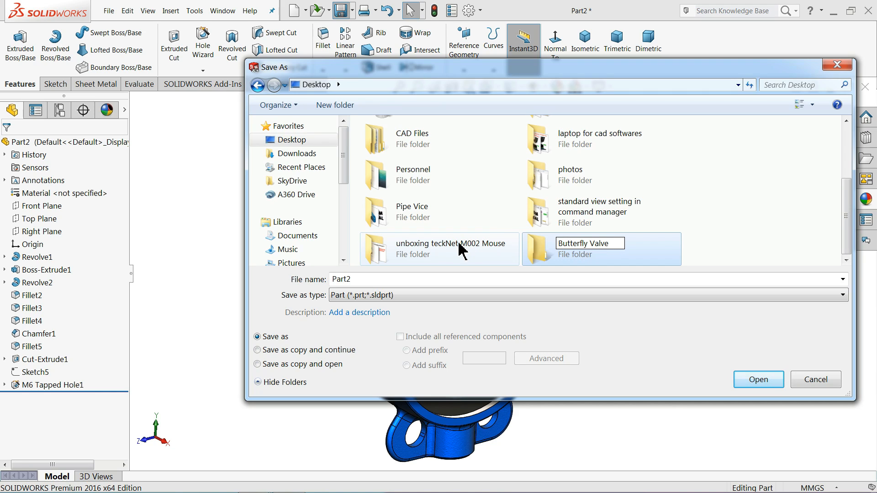
double_click(551, 261)
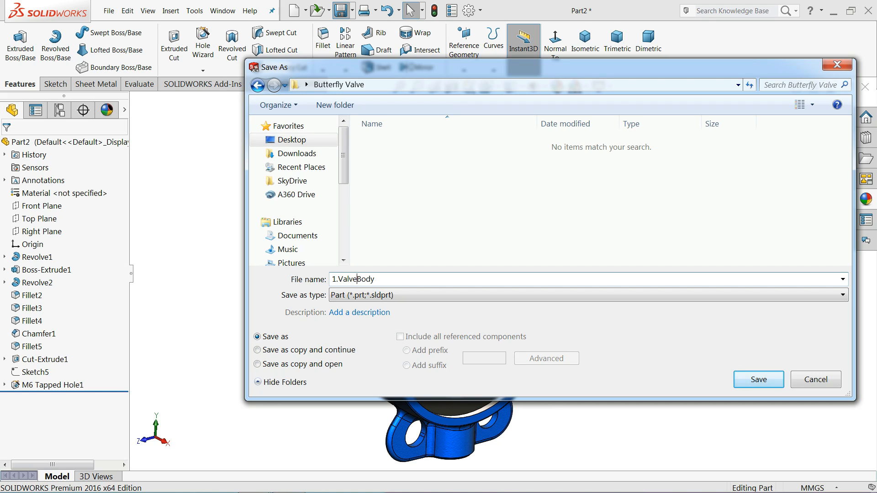
click(761, 385)
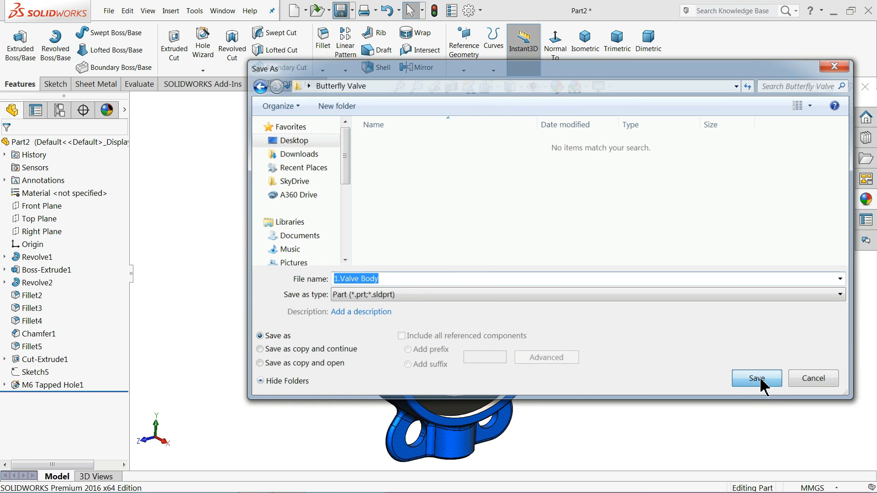
- Create a reference plane offset 22 mm from the Right Plane
middle_drag(622, 322, 534, 260)
scroll(470, 231, down, 2)
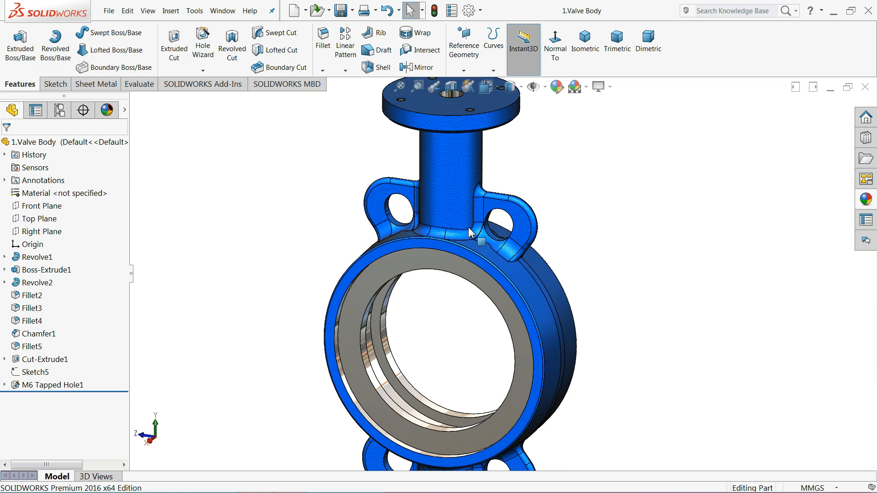
click(445, 201)
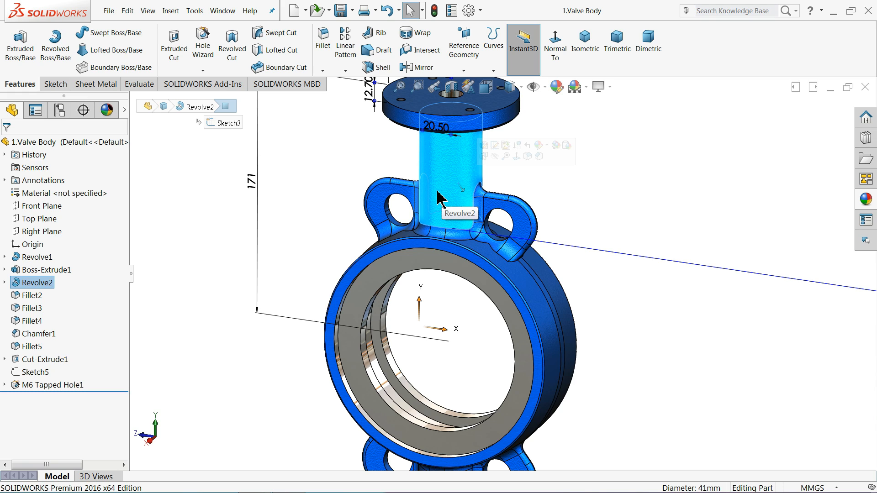
click(37, 232)
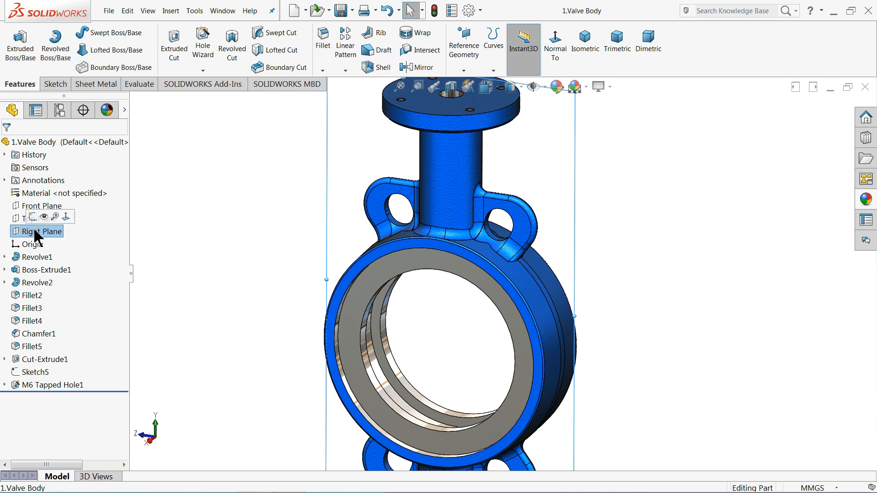
click(469, 76)
click(469, 80)
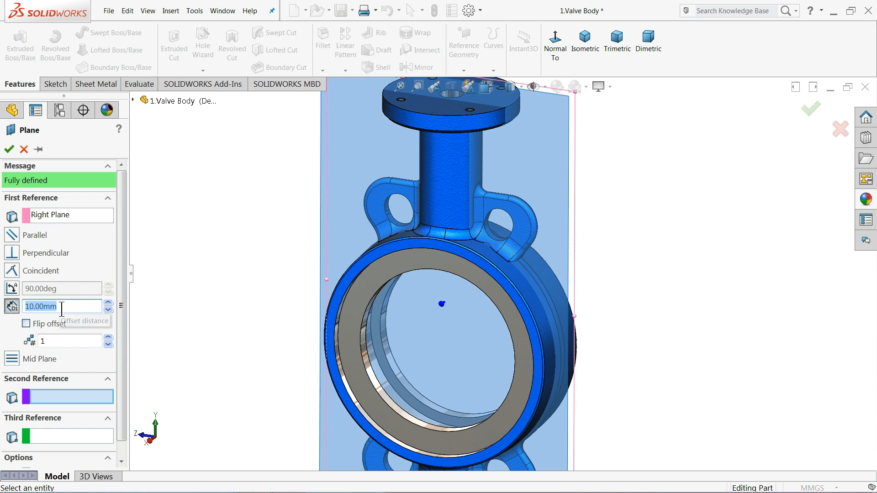
text(22)
key(Return)
middle_drag(260, 276, 366, 251)
scroll(458, 204, up, 3)
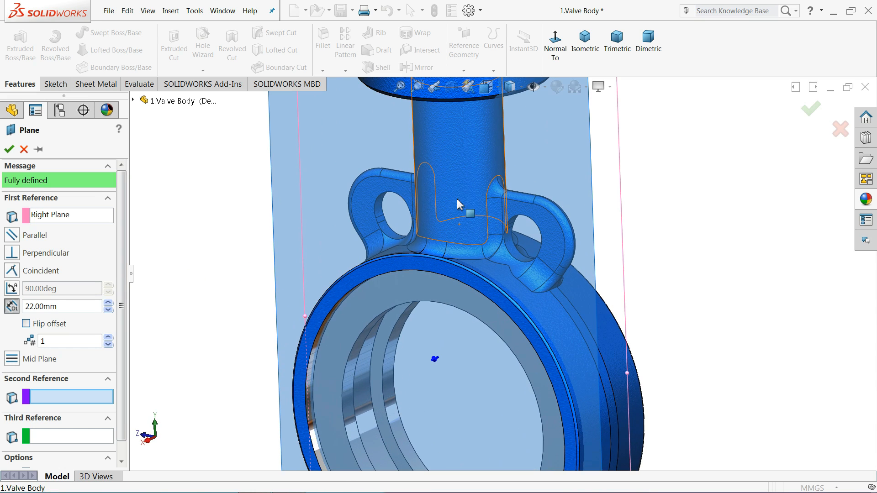
click(8, 150)
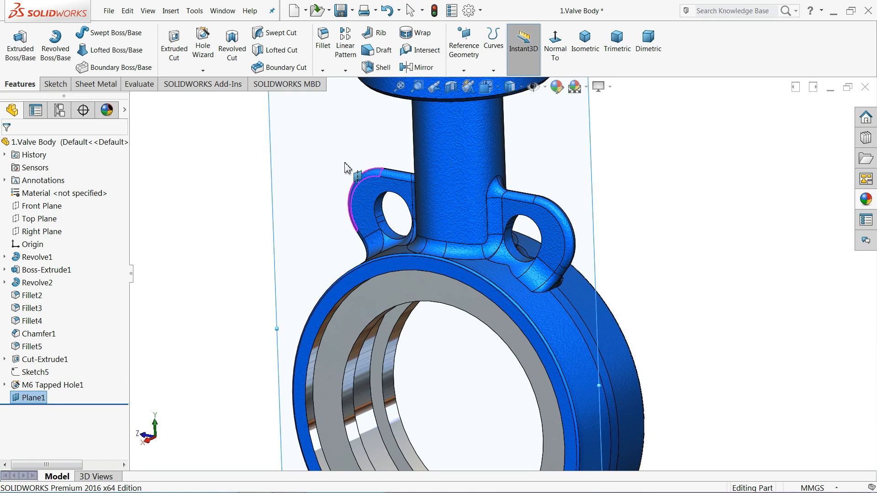
- Start a sketch on the new offset plane and draw a horizontal centerline about 31 mm long across the neck
middle_drag(345, 163, 351, 164)
click(54, 85)
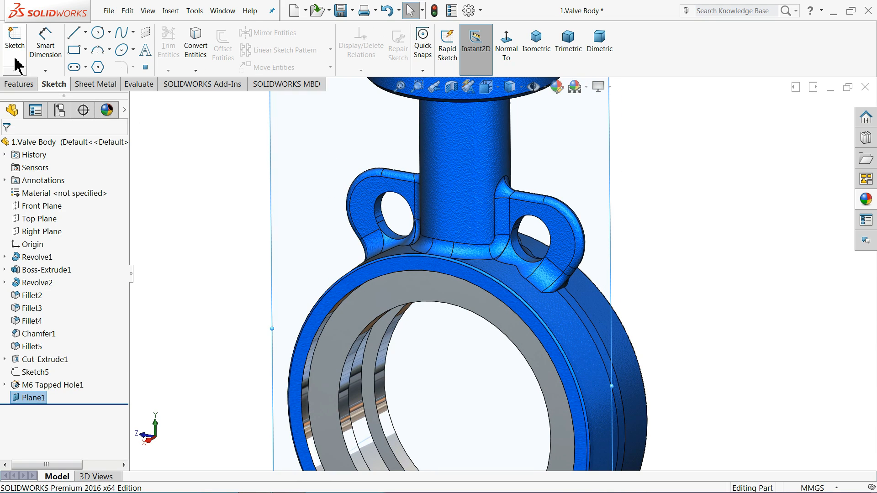
click(15, 46)
click(506, 50)
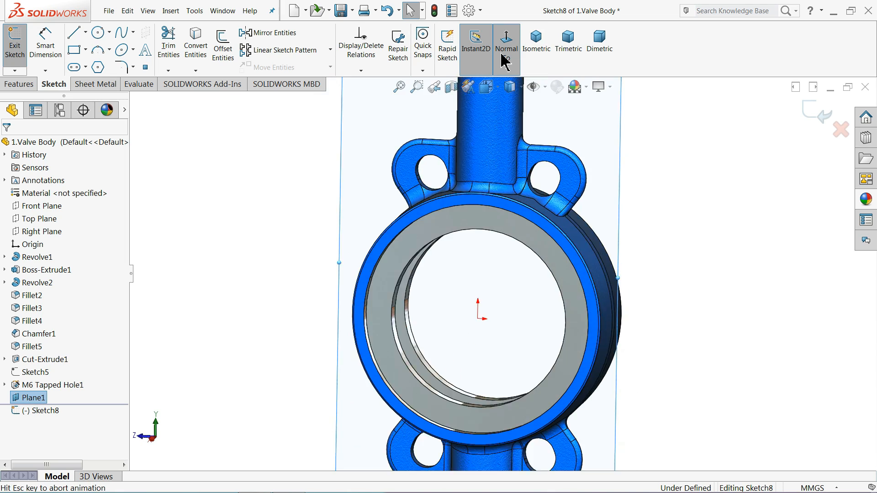
scroll(514, 160, down, 5)
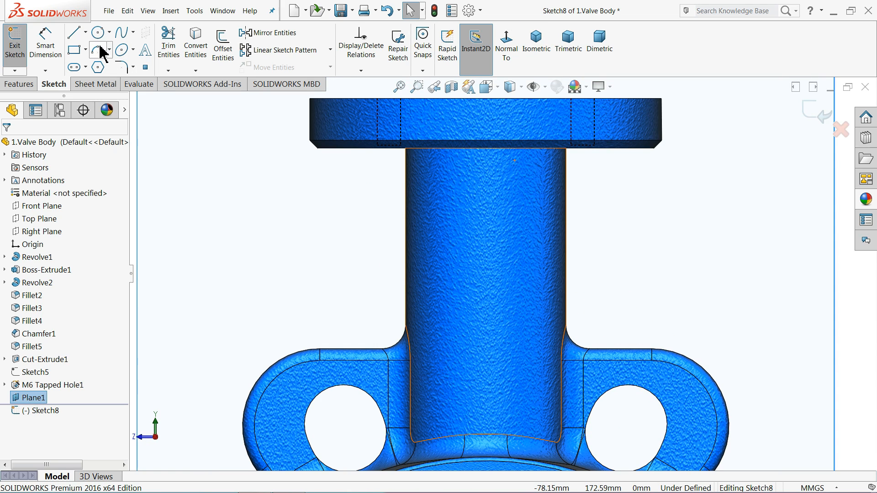
click(86, 33)
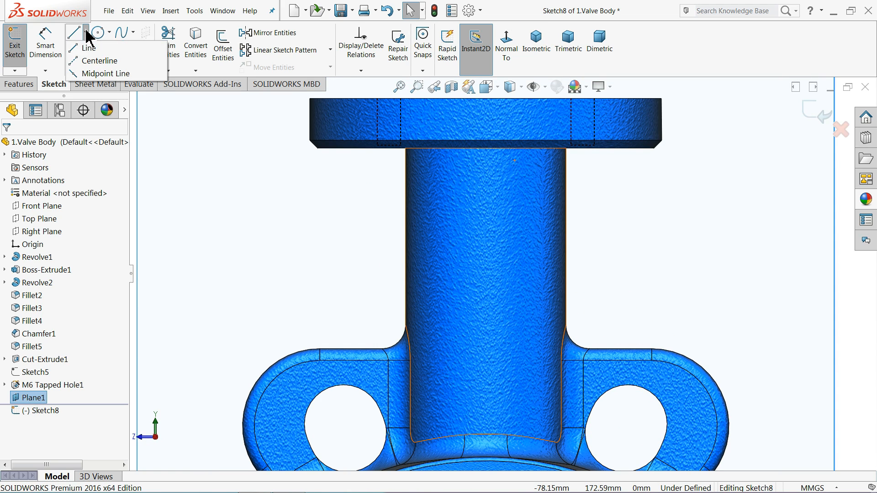
click(89, 59)
click(425, 245)
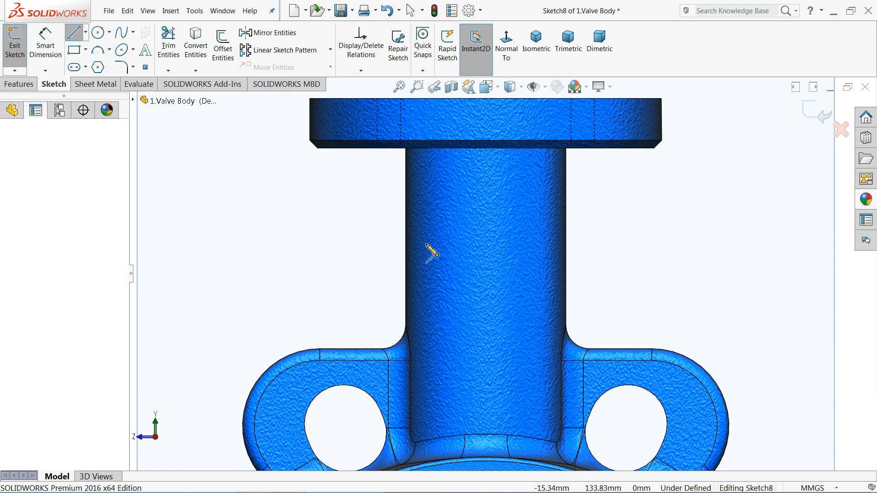
click(547, 245)
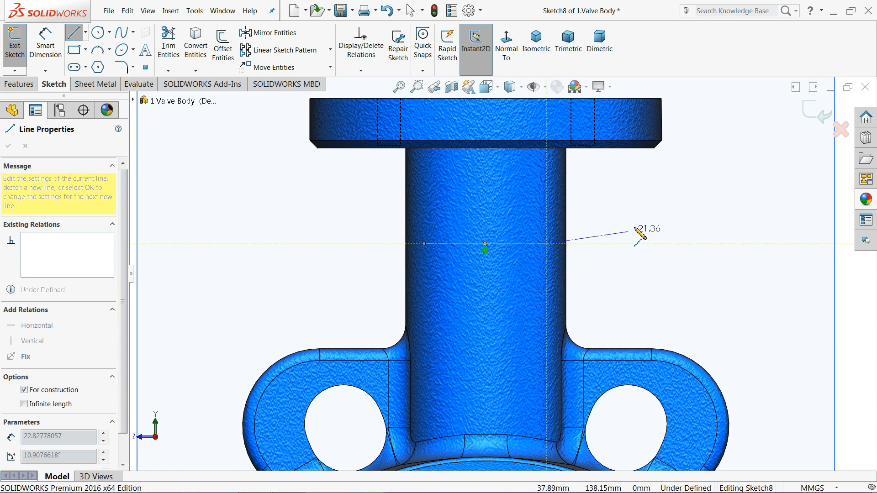
right_click(622, 235)
click(657, 232)
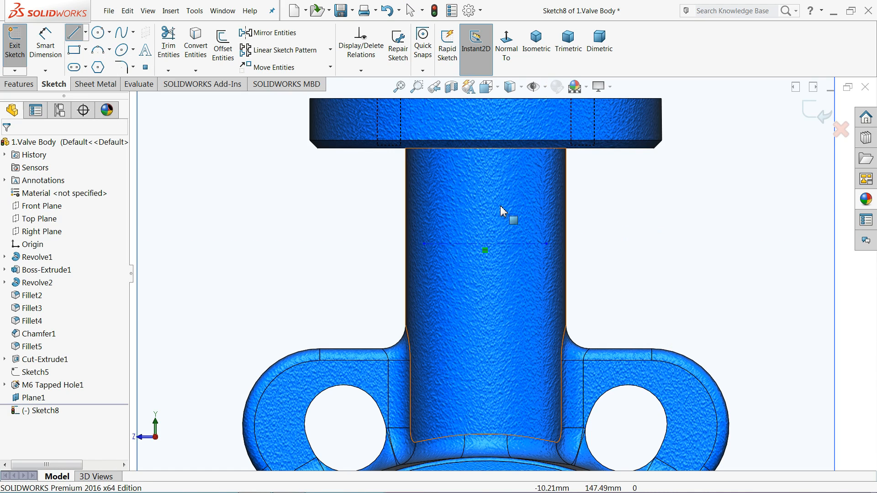
- Add the sketch text "KBP" along the centerline with centre alignment
click(145, 50)
click(476, 244)
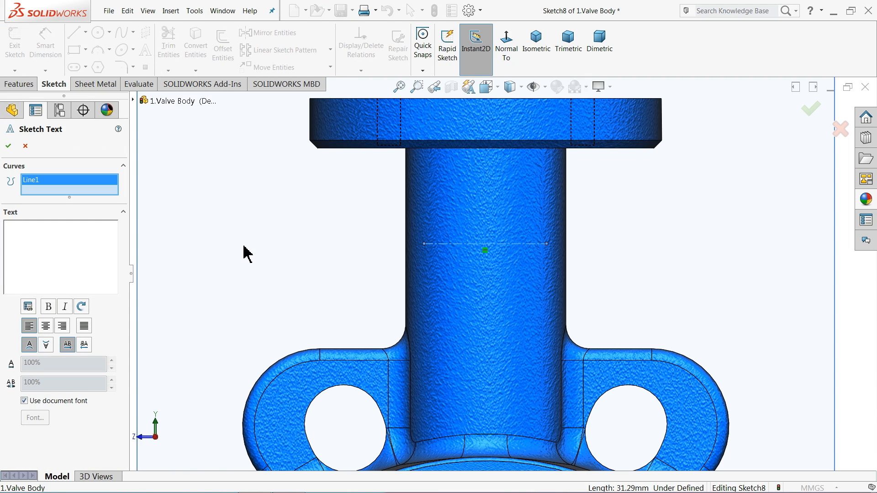
click(53, 245)
text(KBP)
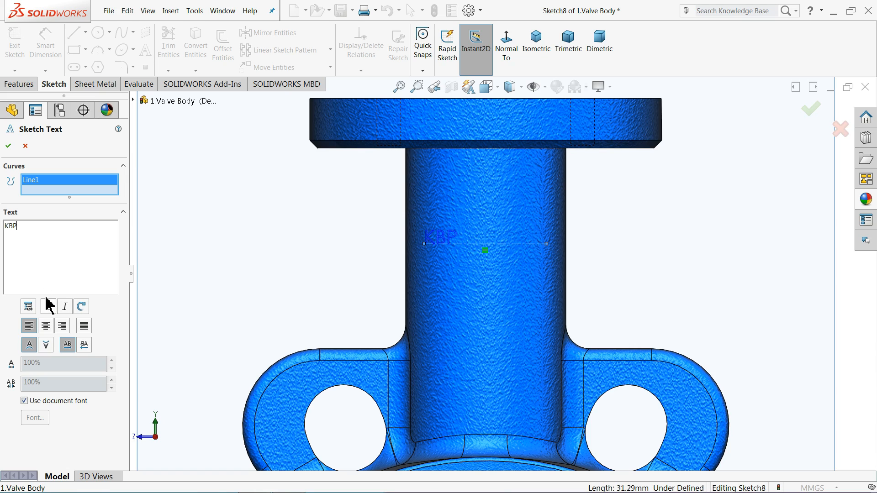
click(46, 326)
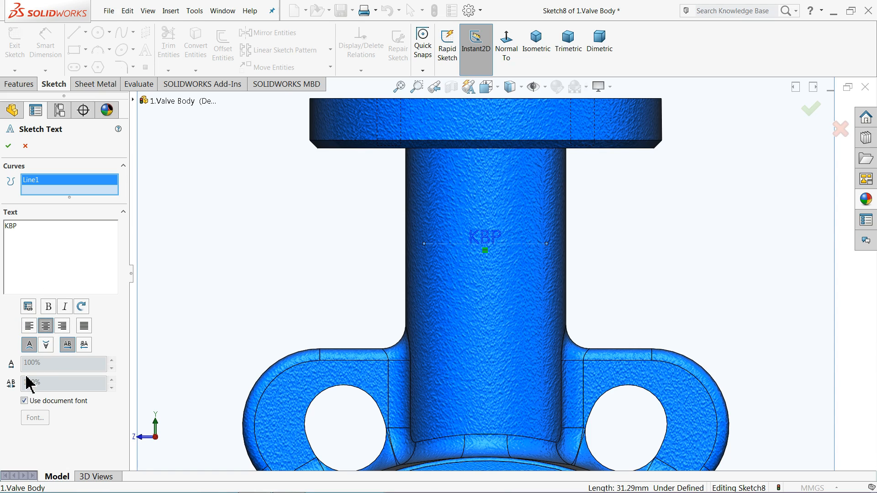
- Override the document font for the KBP text with Century Gothic Bold at a height of 10 mm
click(24, 401)
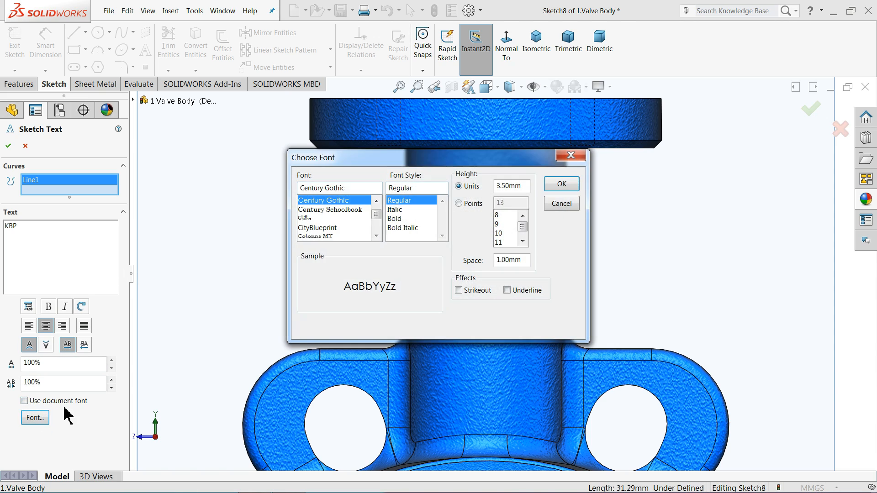
click(394, 219)
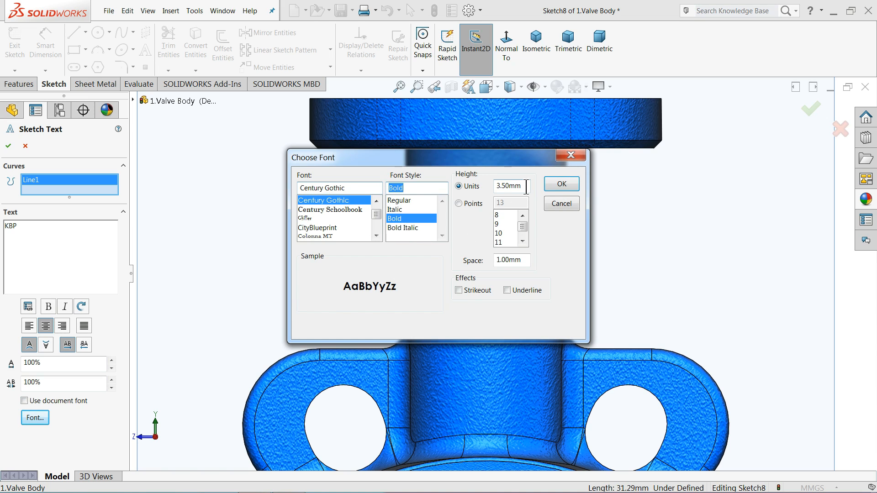
text(10)
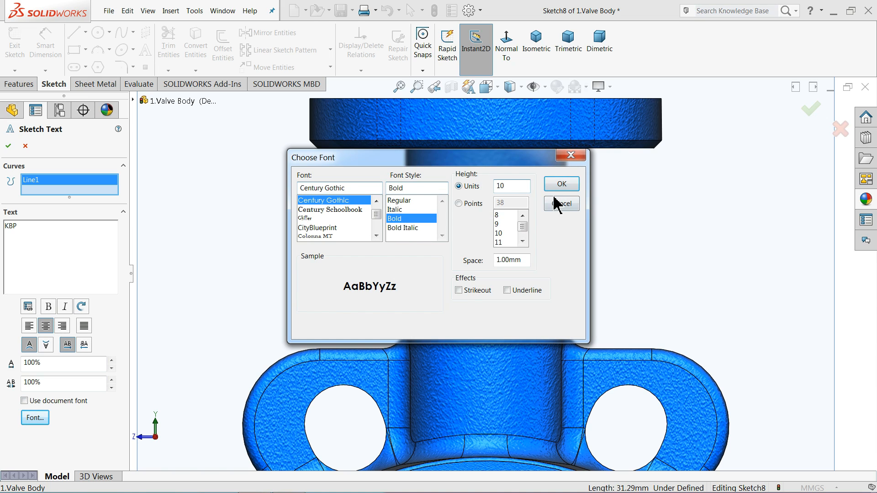
click(561, 183)
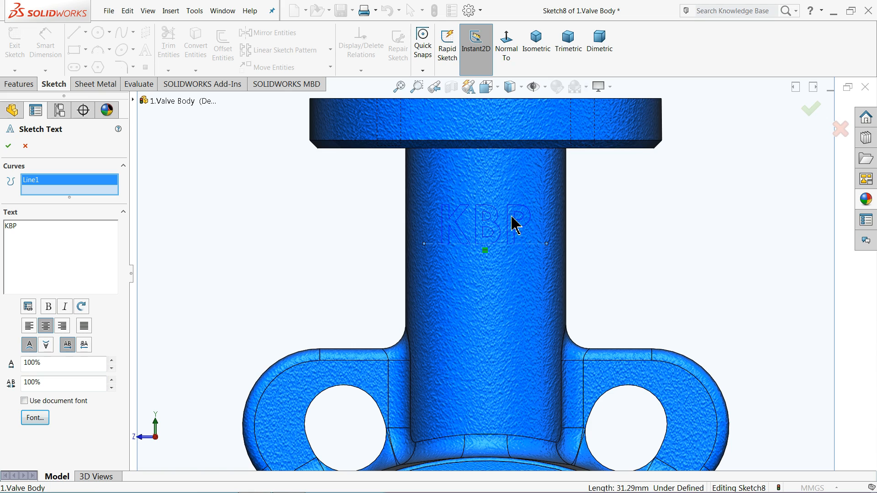
- Increase the font height of the KBP text further, accept the text and exit the sketch
click(35, 417)
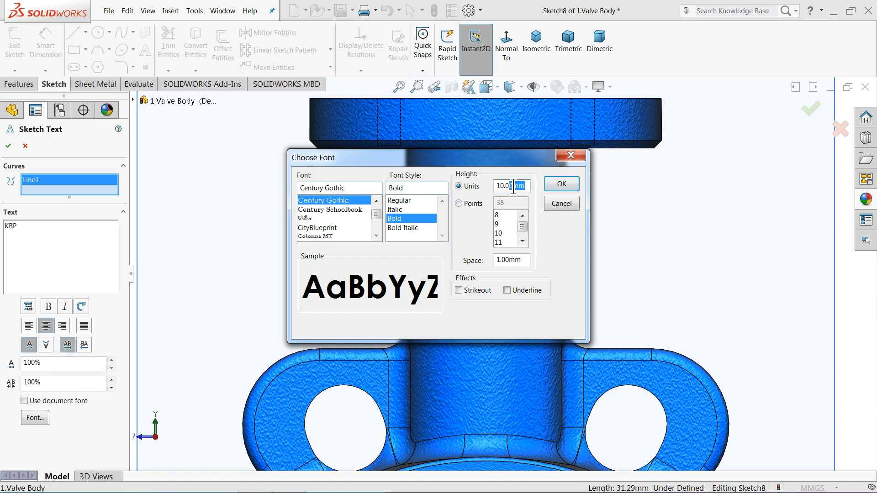
key(Return)
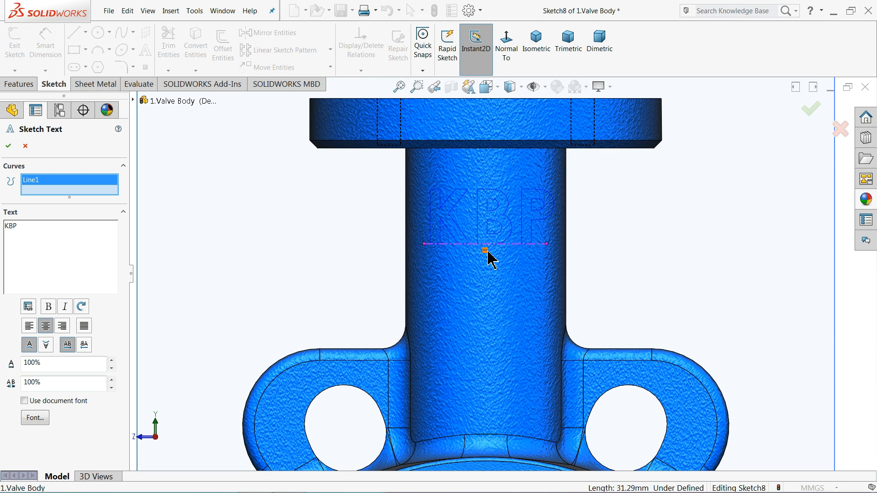
click(8, 146)
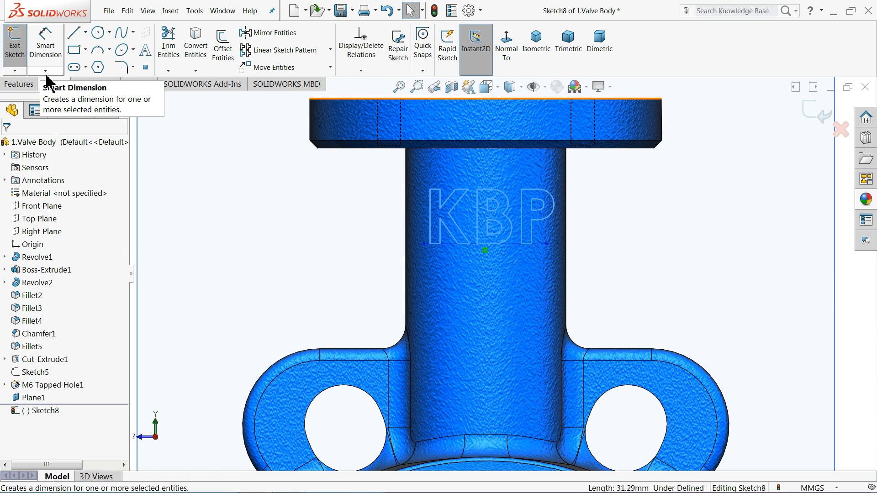
click(20, 85)
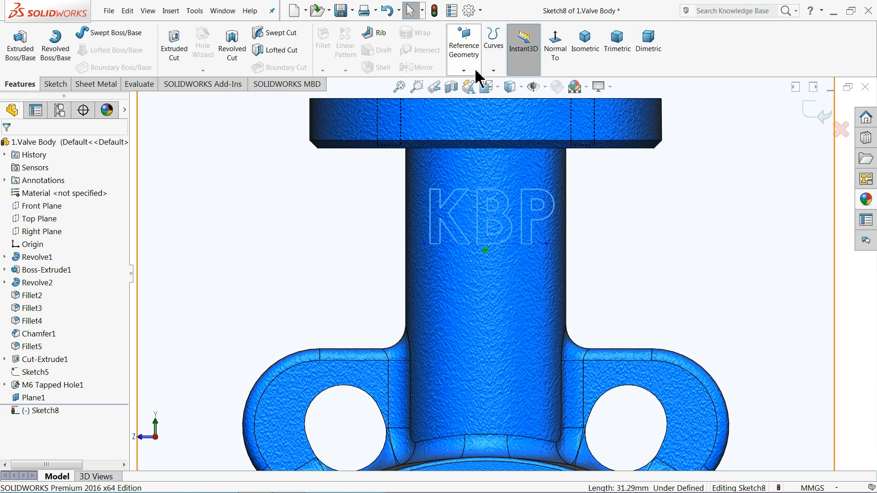
click(497, 70)
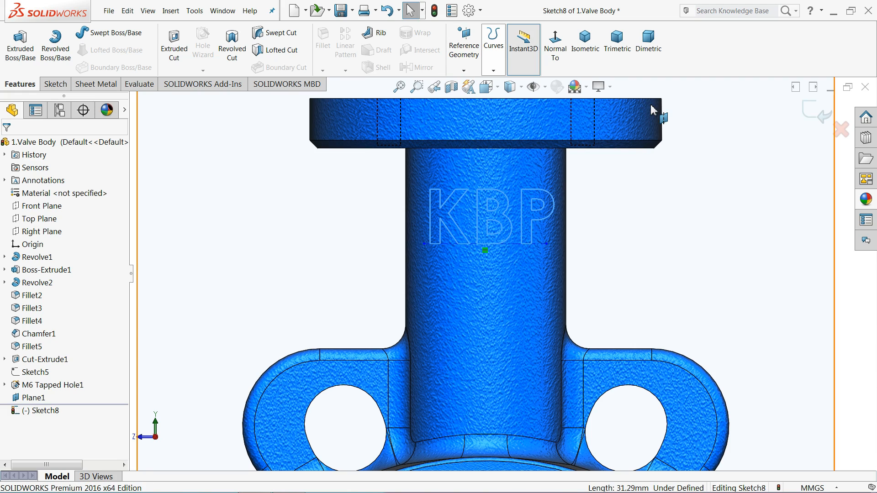
click(817, 120)
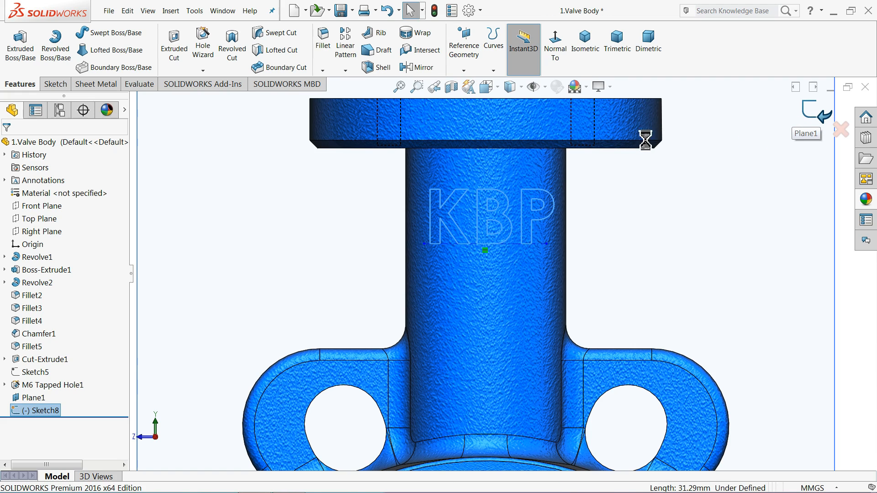
- Wrap the KBP text sketch onto the neck's cylindrical face as an emboss with a thickness of 12 mm
click(418, 32)
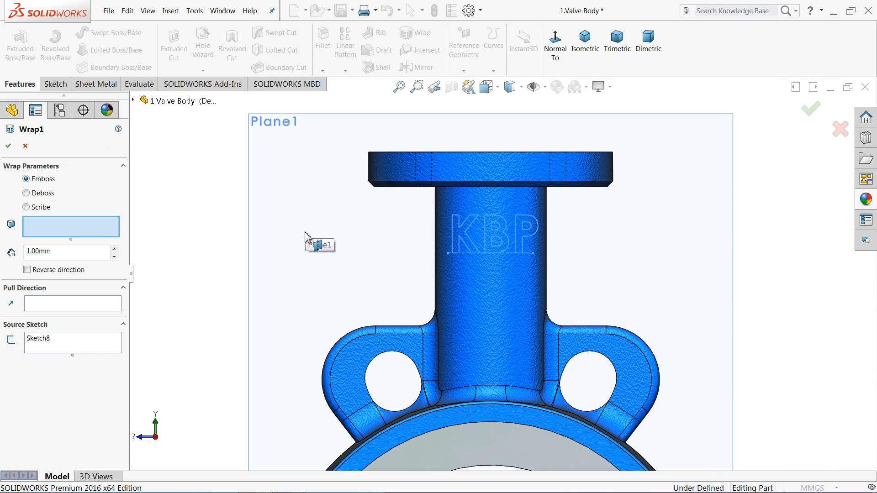
middle_drag(307, 233, 277, 274)
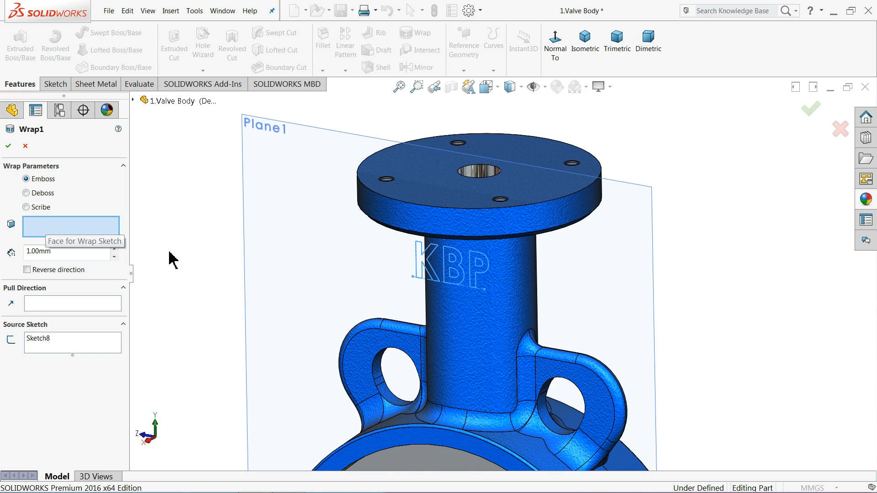
middle_drag(532, 284, 579, 261)
click(497, 286)
scroll(449, 278, down, 5)
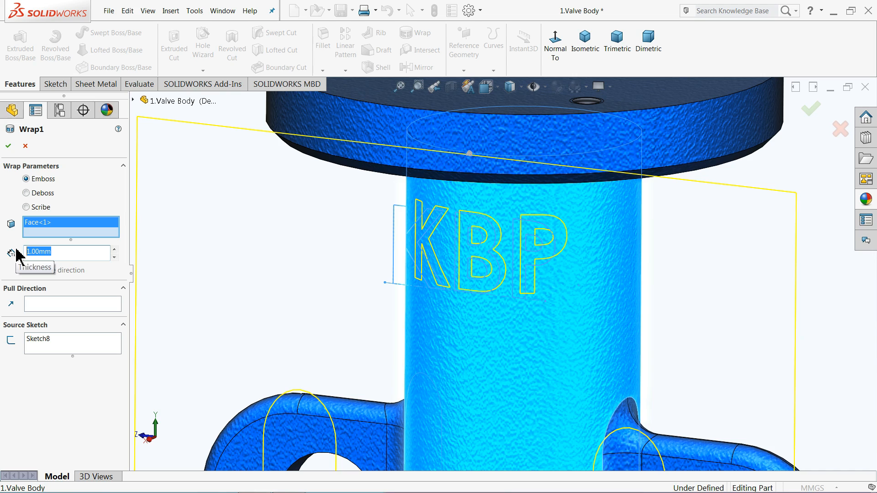
text(1.)
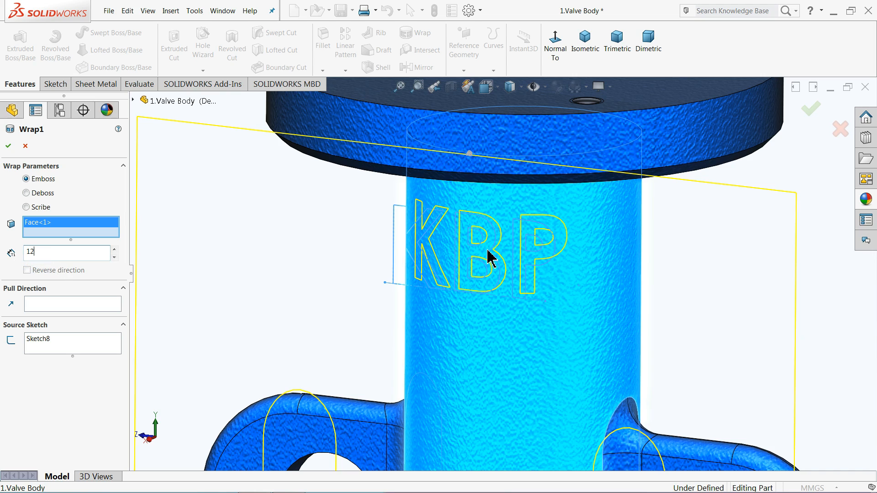
click(749, 170)
scroll(427, 282, down, 2)
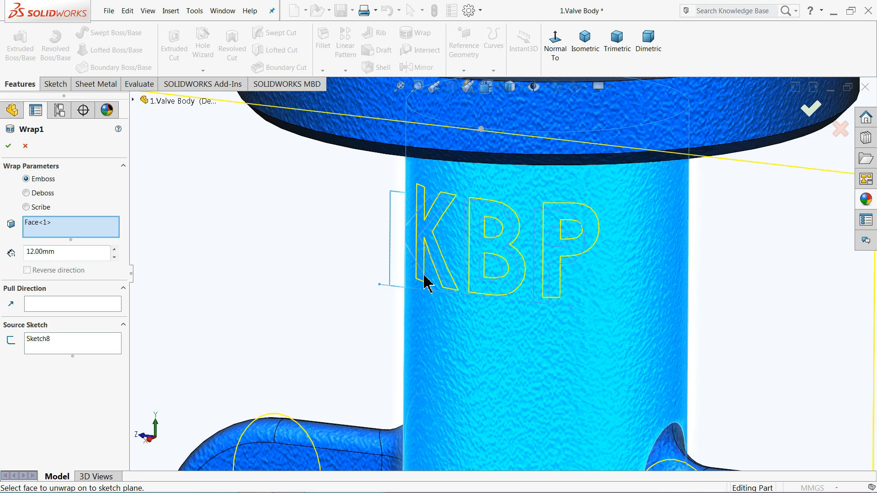
click(7, 148)
mouse_move(263, 277)
middle_down()
mouse_move(311, 286)
mouse_move(204, 287)
mouse_move(270, 287)
mouse_move(281, 276)
mouse_move(256, 281)
middle_up()
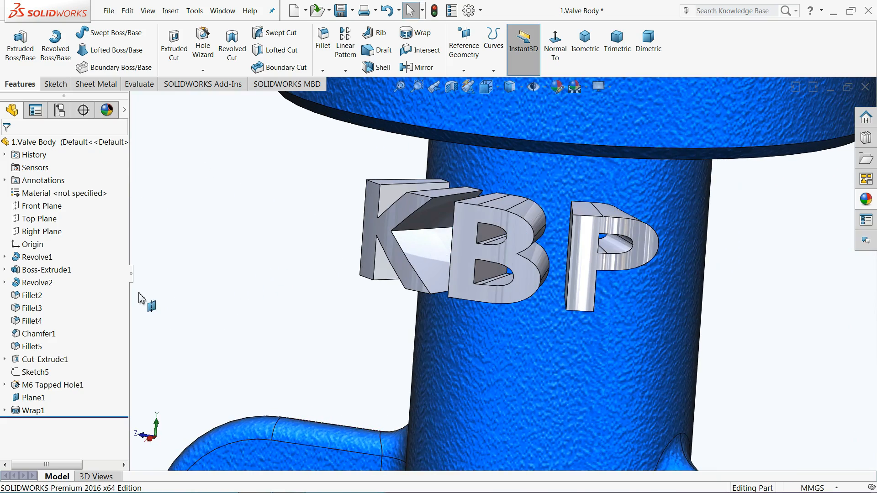
- Set the thickness of the embossed KBP wrap to 2 mm
click(14, 411)
click(19, 392)
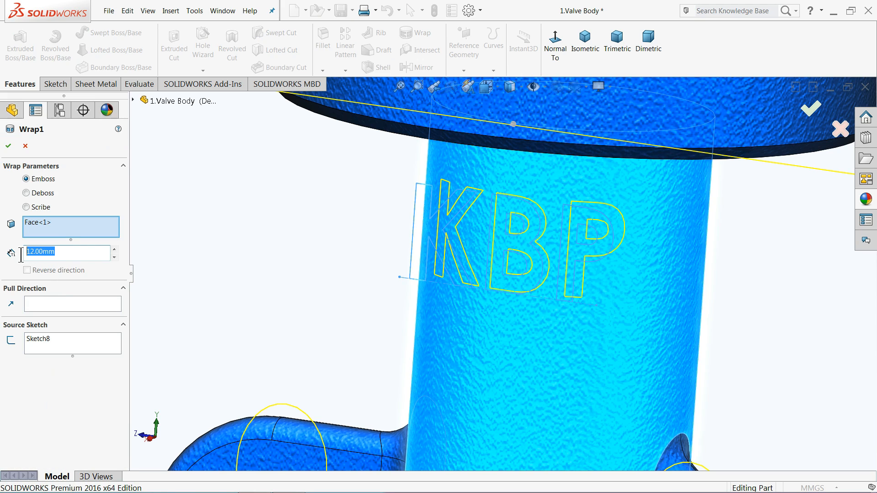
text(2)
key(Return)
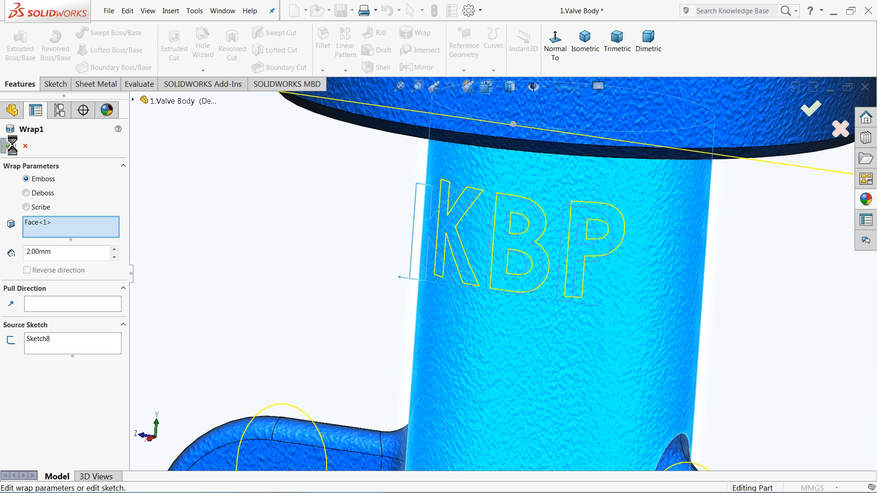
middle_drag(260, 245, 289, 245)
scroll(526, 283, up, 3)
scroll(526, 283, down, 2)
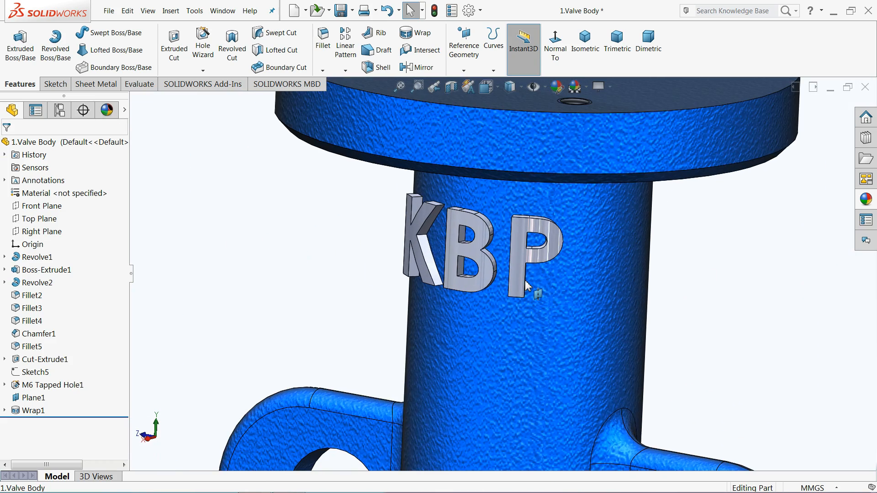
- Colour the embossed KBP wrap feature red
middle_drag(526, 284, 530, 326)
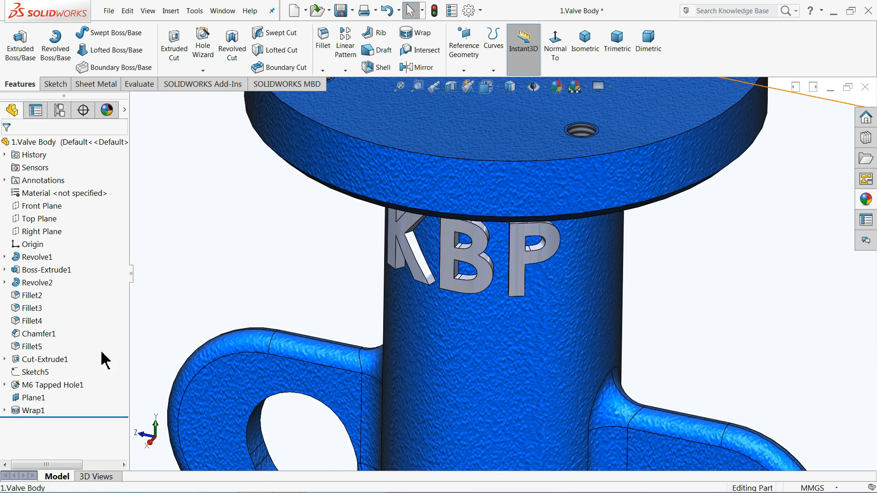
click(18, 411)
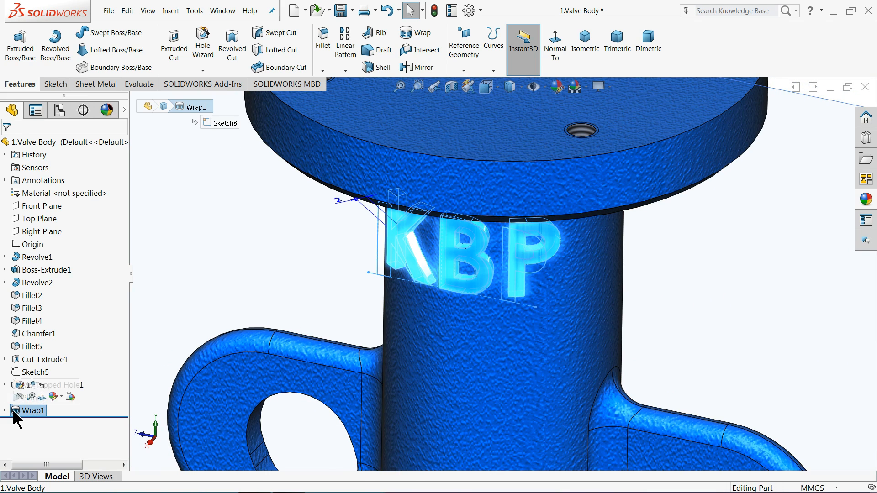
click(560, 88)
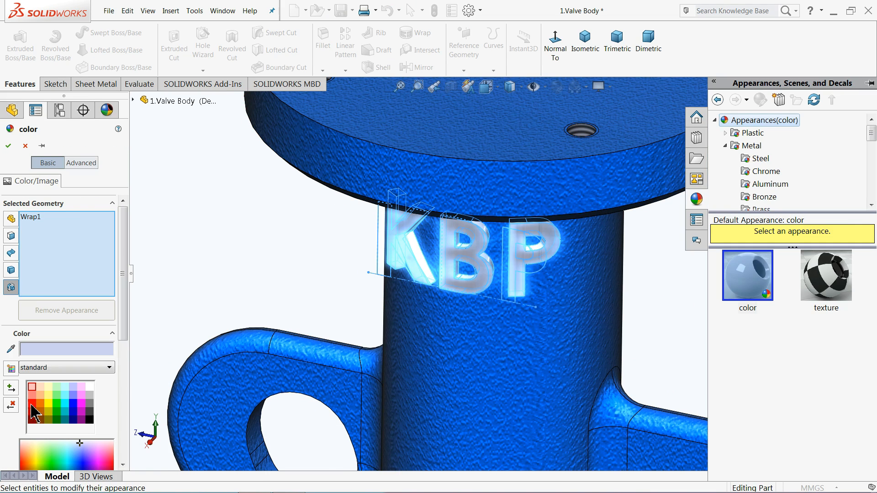
click(31, 404)
click(8, 145)
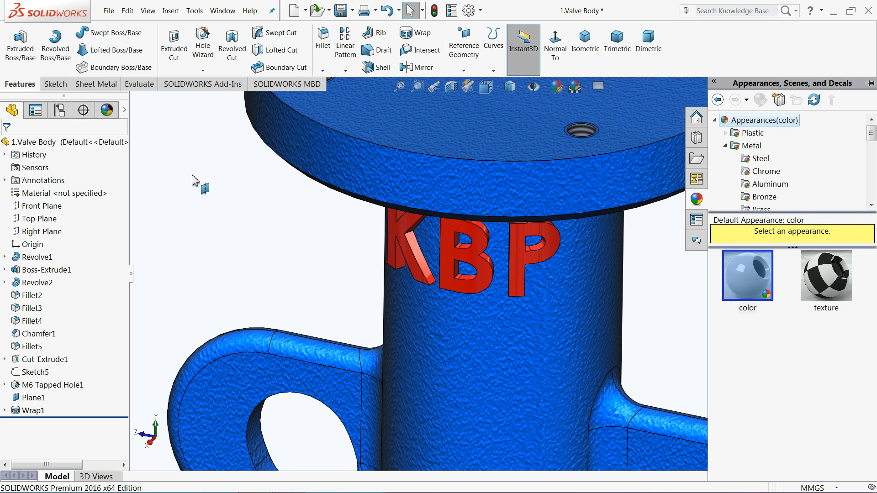
- Show the valve body in isometric view and hide the reference plane Plane1
click(580, 52)
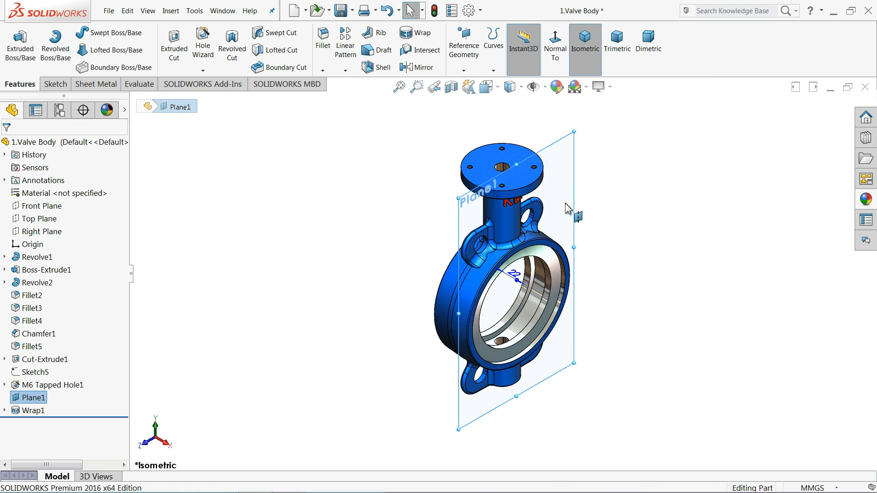
click(640, 197)
click(578, 183)
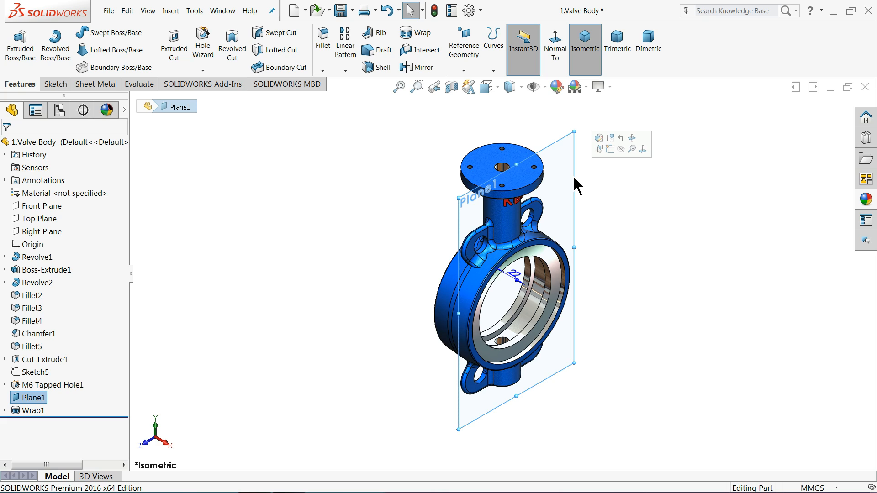
click(622, 160)
- Check the finished valve body from the side with the KBP lettering and save the part
middle_drag(609, 235, 553, 219)
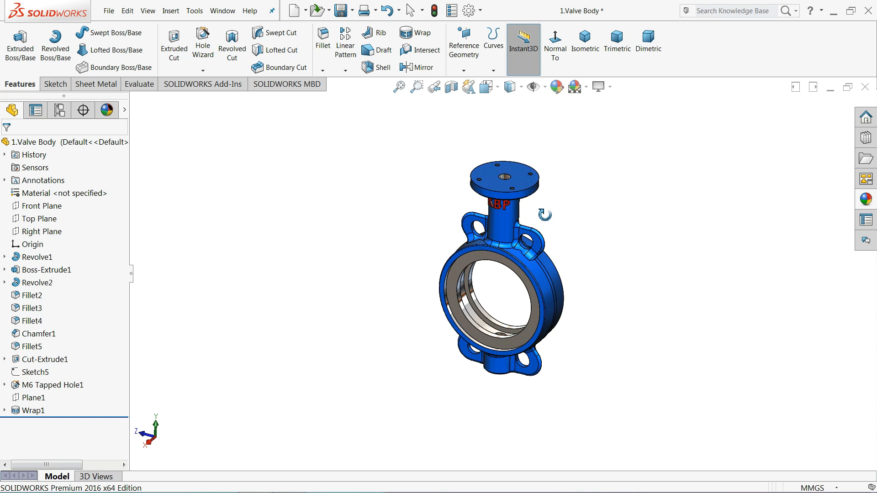
scroll(550, 274, down, 4)
middle_drag(548, 268, 547, 246)
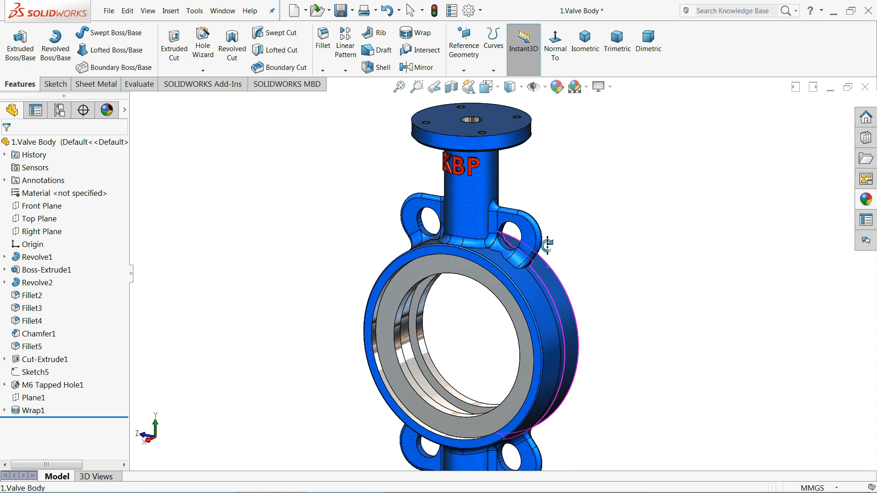
scroll(350, 169, up, 1)
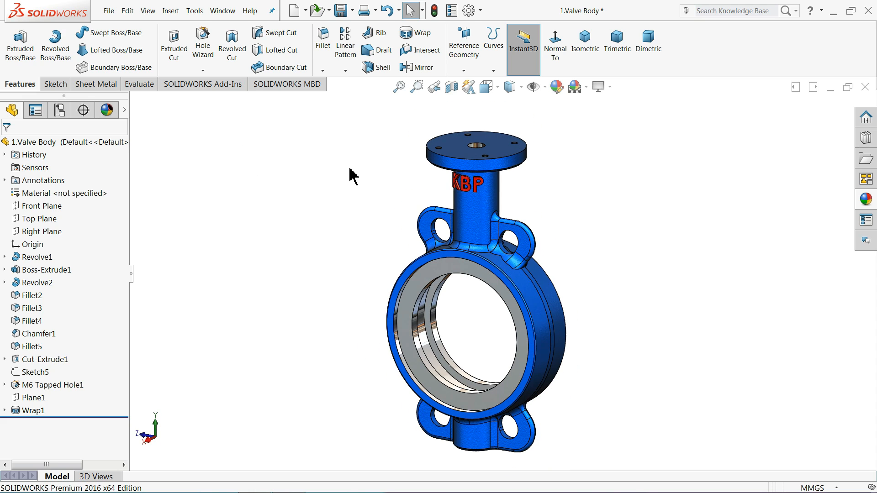
click(340, 10)
scroll(524, 300, down, 2)
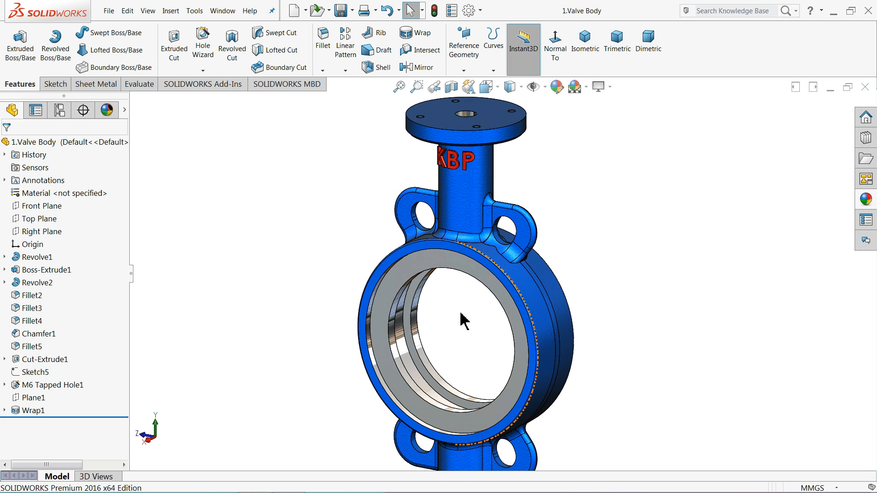
middle_drag(462, 319, 466, 313)
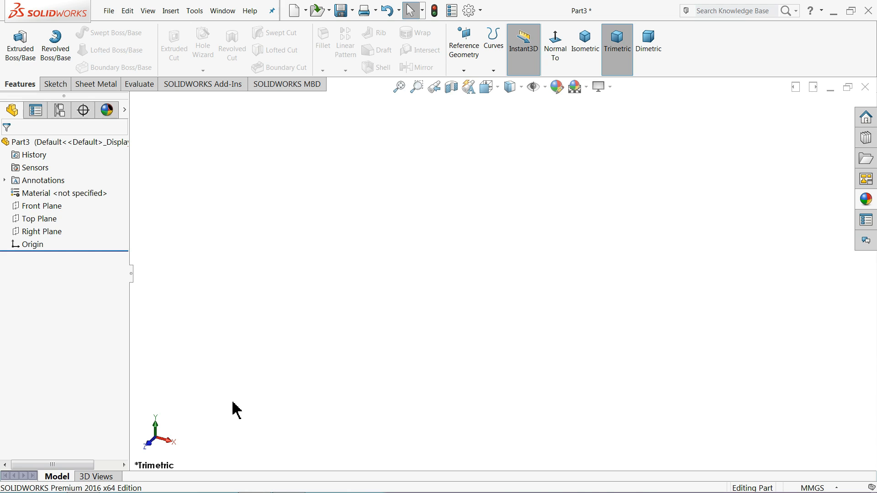
- On the Front Plane of the new part, sketch a vertical centerline about 87 mm up from the origin and a horizontal one about 125 mm to its left
click(28, 206)
click(26, 194)
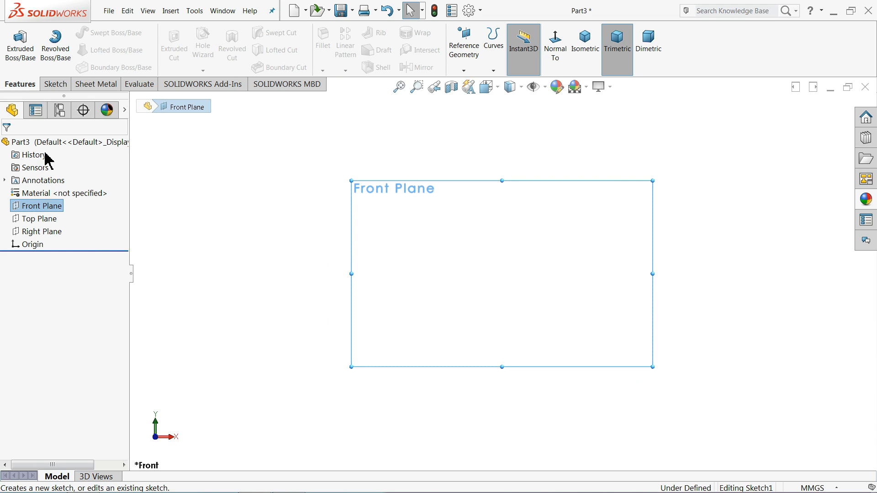
click(85, 32)
click(85, 60)
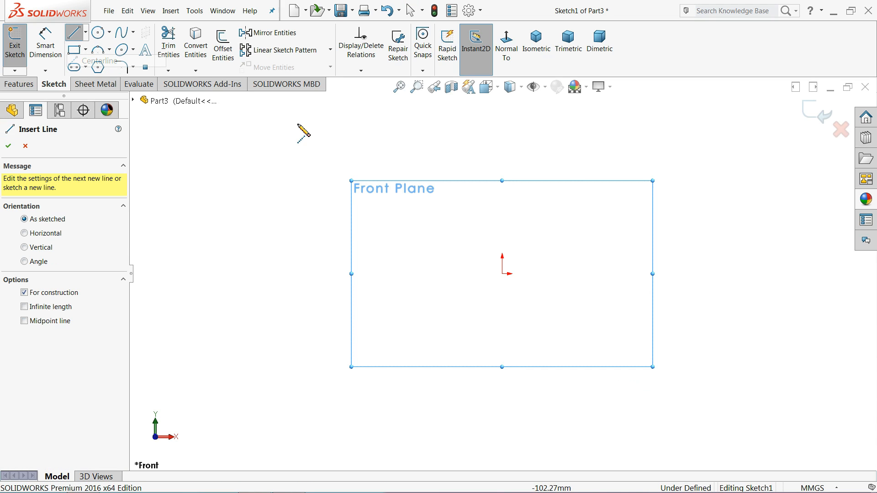
click(502, 131)
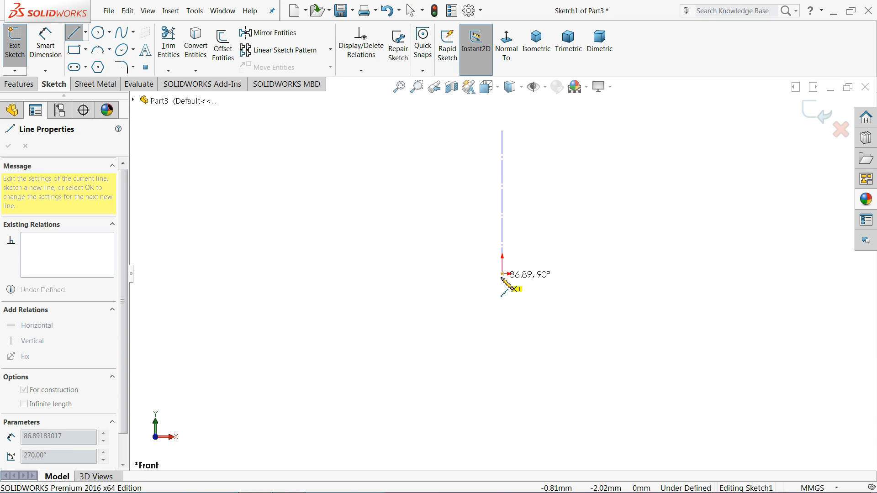
click(502, 274)
click(198, 273)
right_click(225, 229)
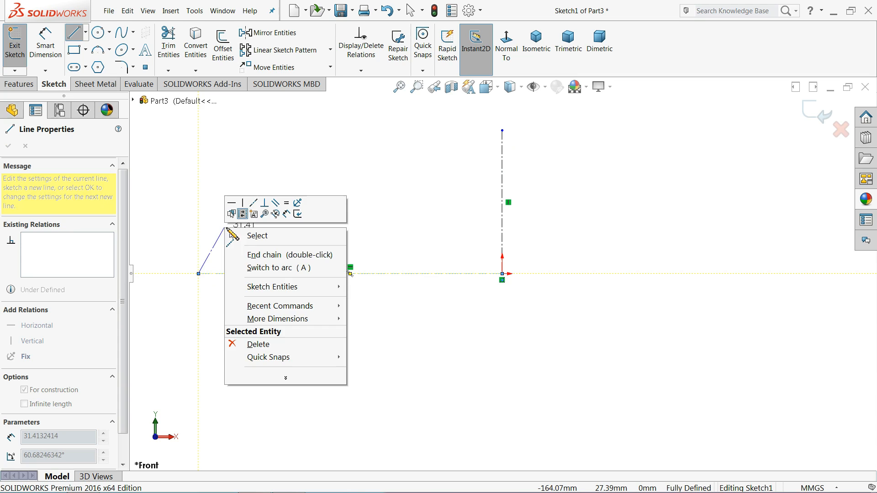
click(249, 231)
right_click(261, 236)
click(291, 243)
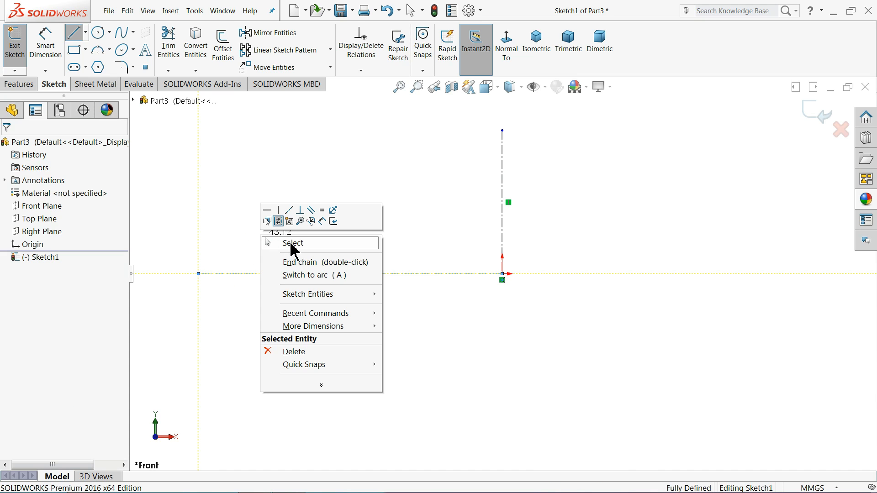
drag(199, 275, 291, 274)
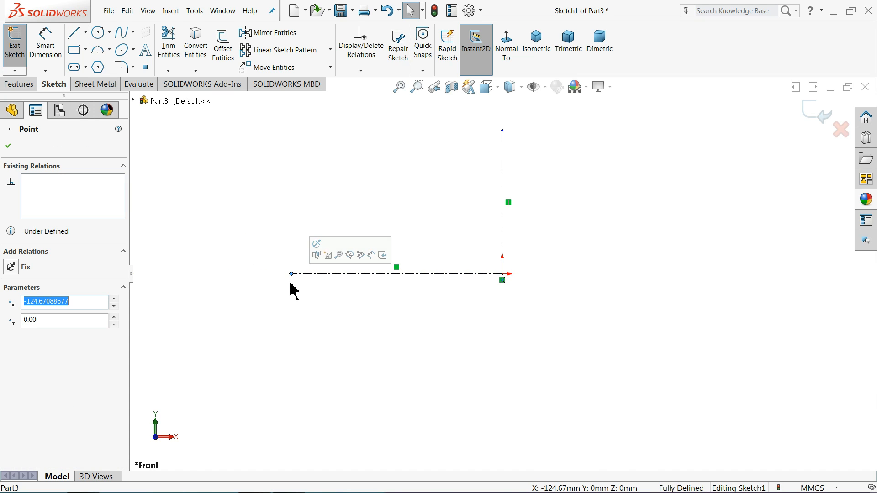
- Sketch a circle of about 5.8 mm radius centred on the left end of the horizontal centerline
click(100, 36)
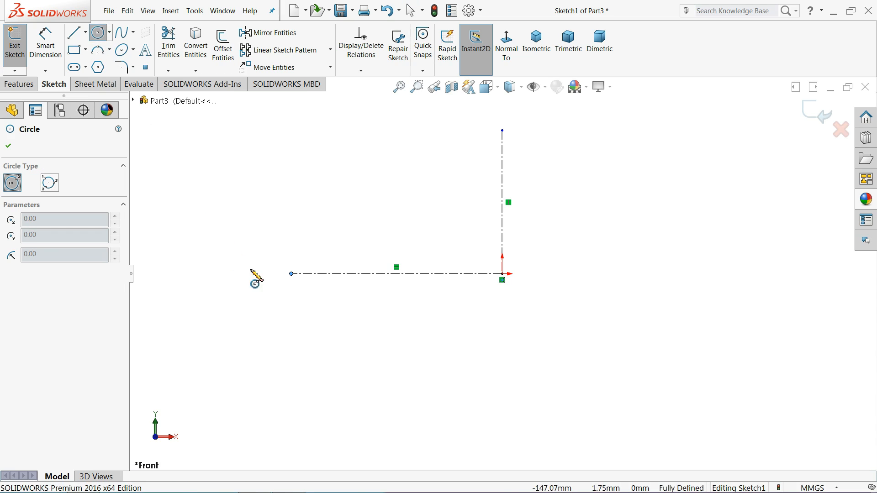
click(291, 273)
click(301, 273)
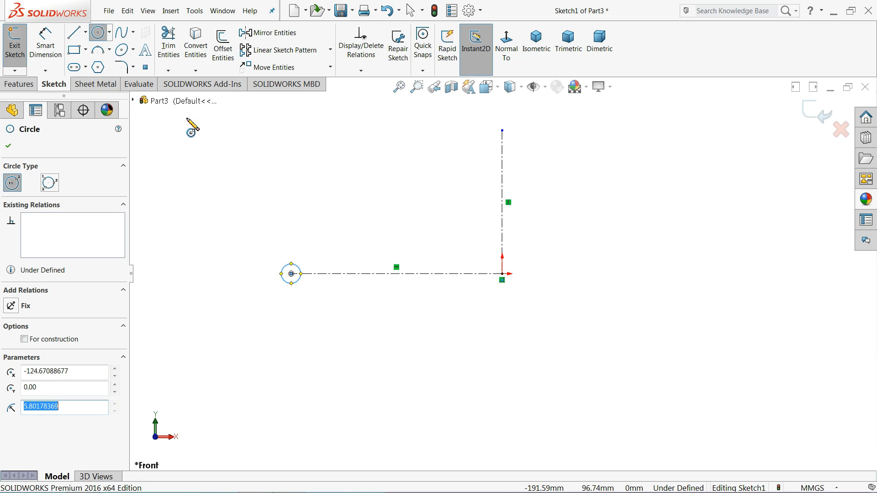
- Sketch a vertical line about 34 mm long through the origin and constrain the origin to its midpoint
click(75, 33)
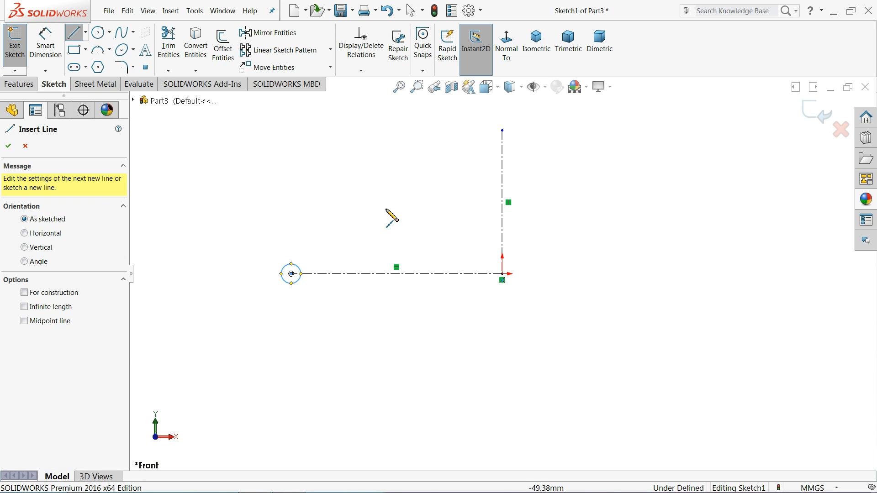
click(502, 250)
right_click(548, 276)
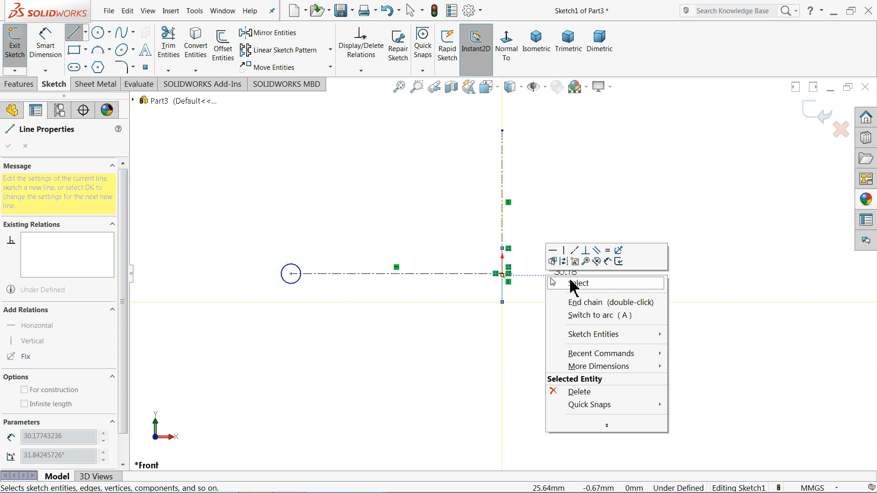
click(573, 283)
scroll(518, 294, down, 5)
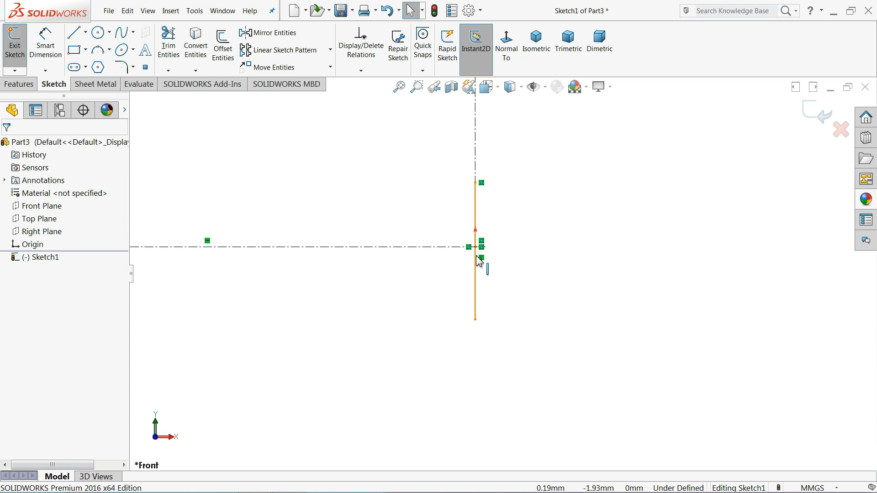
click(477, 258)
ctrl+click(477, 250)
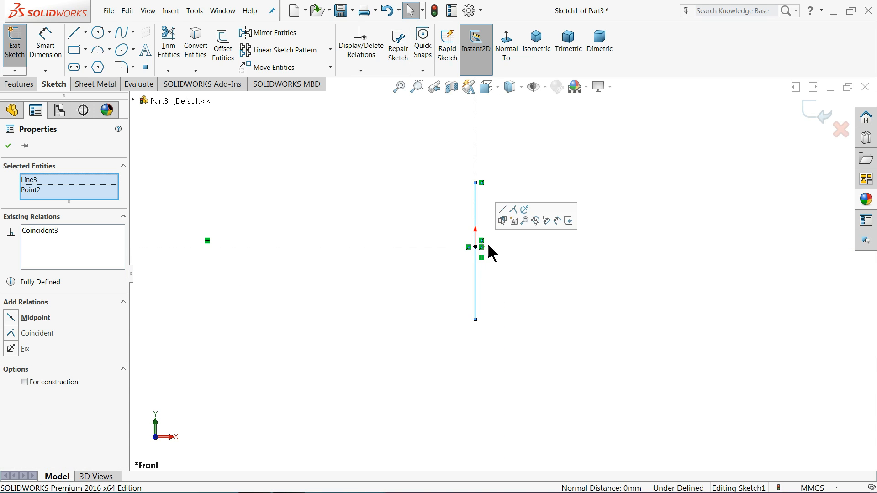
click(505, 216)
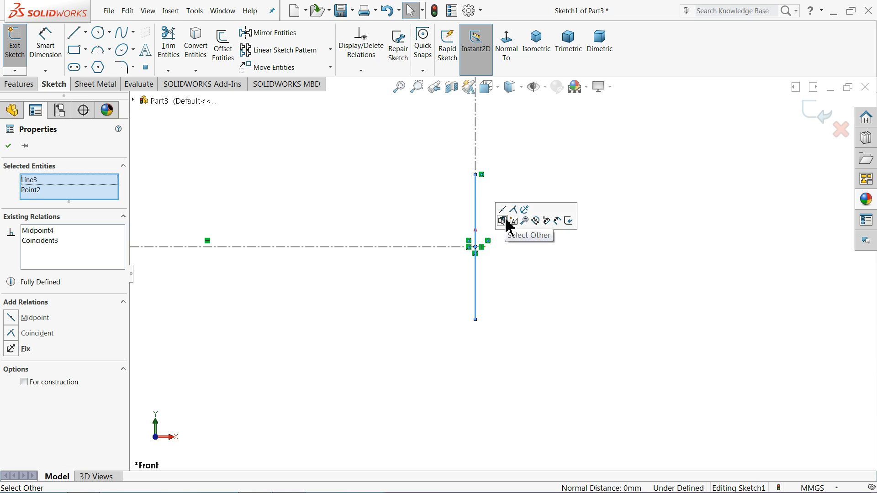
- Dimension the vertical line through the origin to a length of 8 mm
click(45, 46)
click(45, 46)
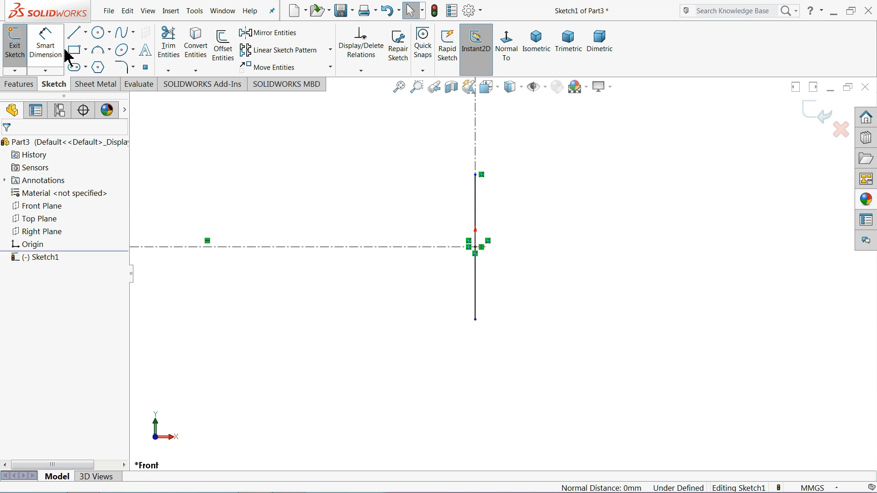
click(477, 221)
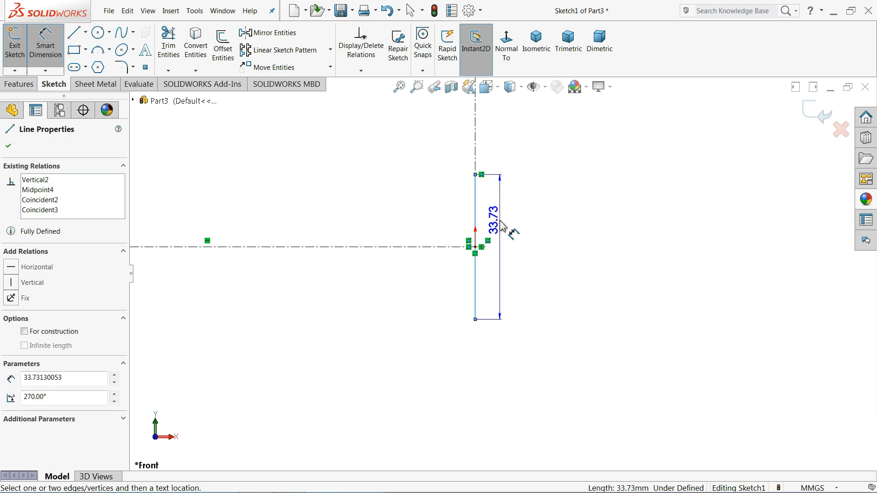
click(550, 241)
key(Return)
- Dimension the horizontal centerline between the circle's centre and the origin to 48.35 mm
scroll(415, 275, up, 5)
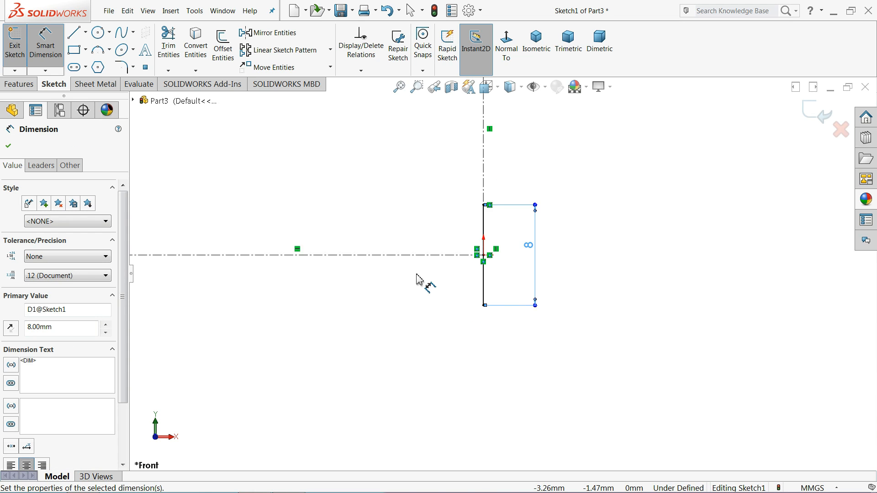
scroll(379, 275, down, 2)
click(375, 257)
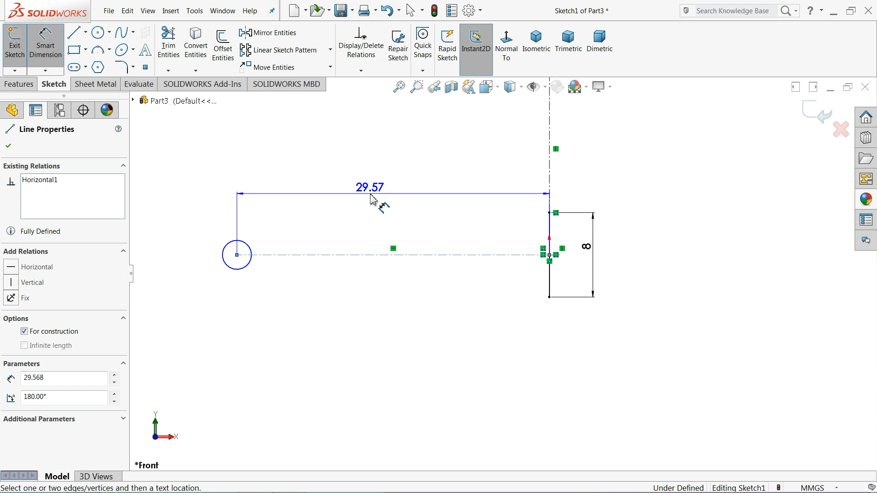
click(373, 161)
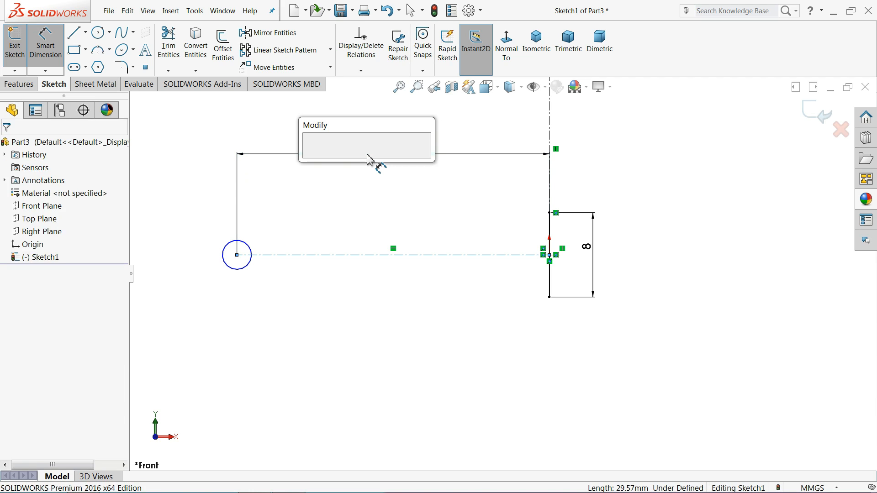
text(48.35)
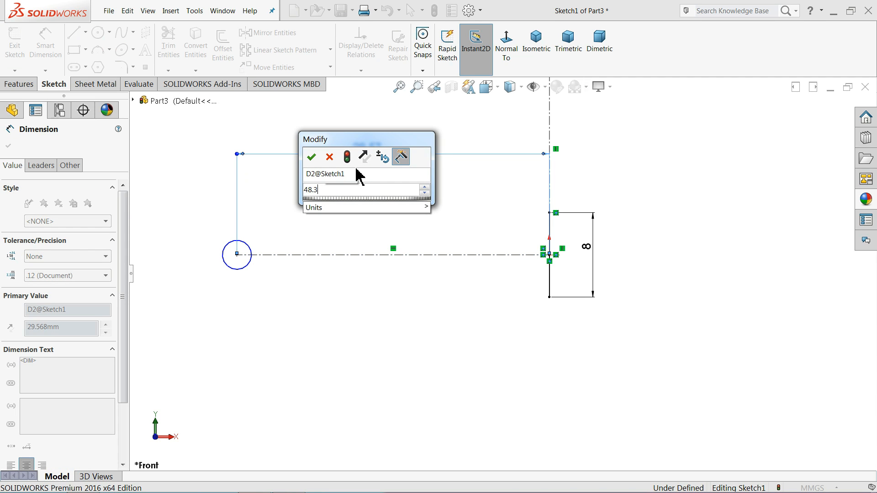
key(Return)
- Dimension the circle's diameter to 4.3 mm and finish dimensioning
scroll(277, 294, down, 2)
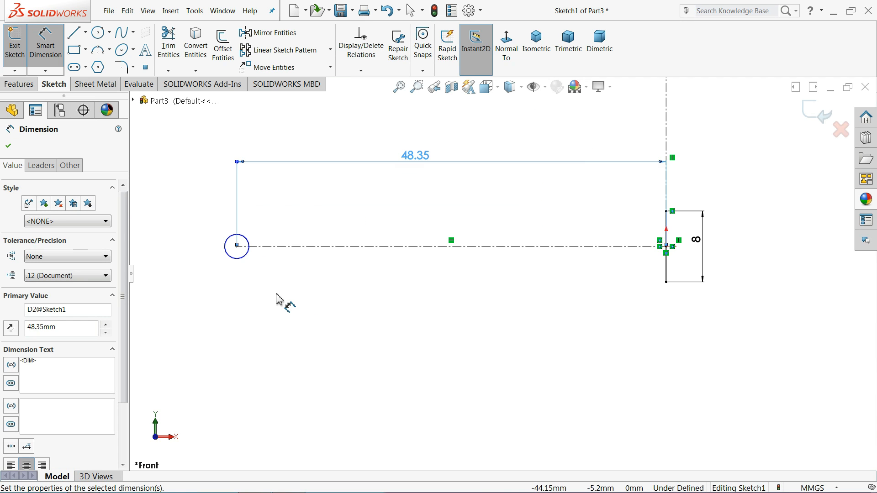
click(244, 256)
click(203, 301)
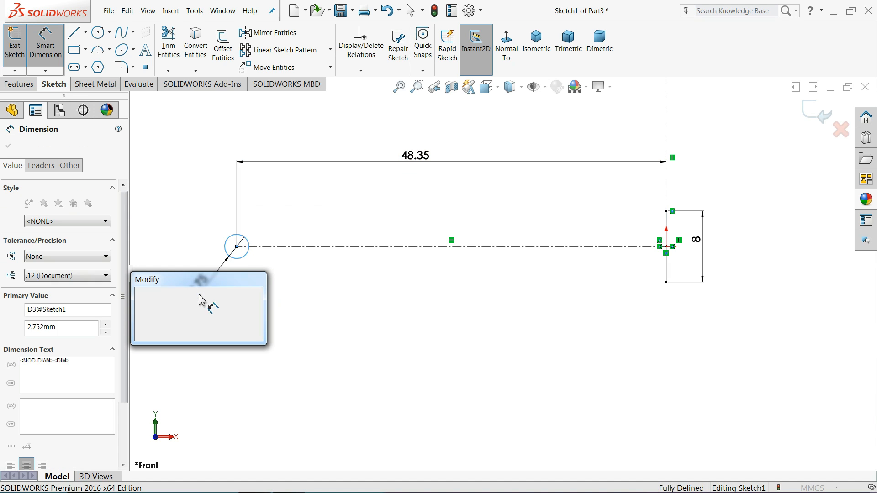
text(4.)
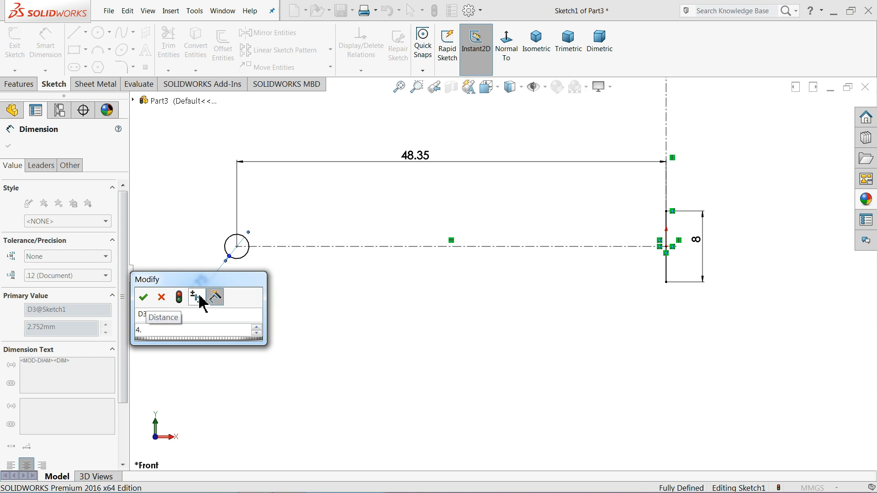
text(3)
key(Return)
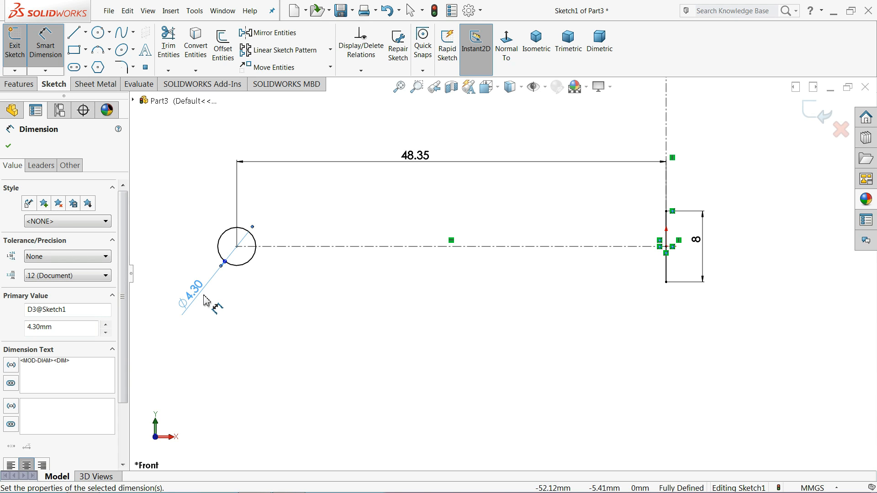
click(8, 146)
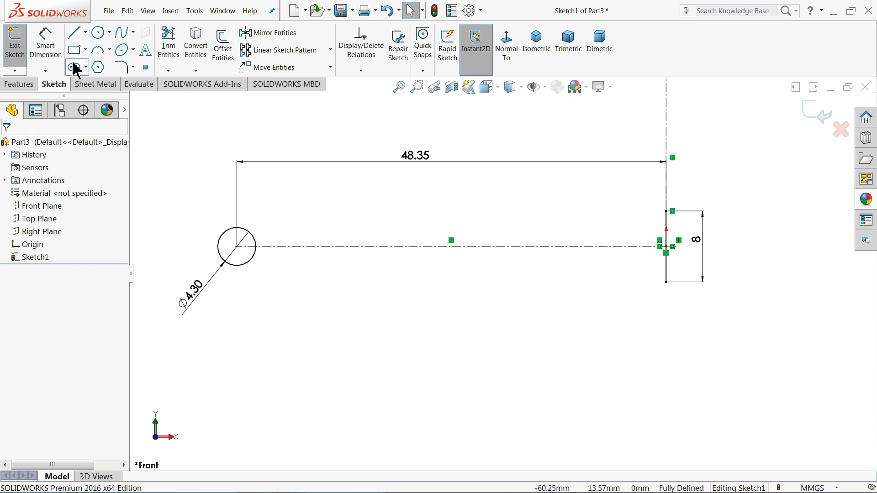
- Sketch a three-point arc of about 497 mm radius from the 8 mm line's upper end to the top of the circle
click(110, 50)
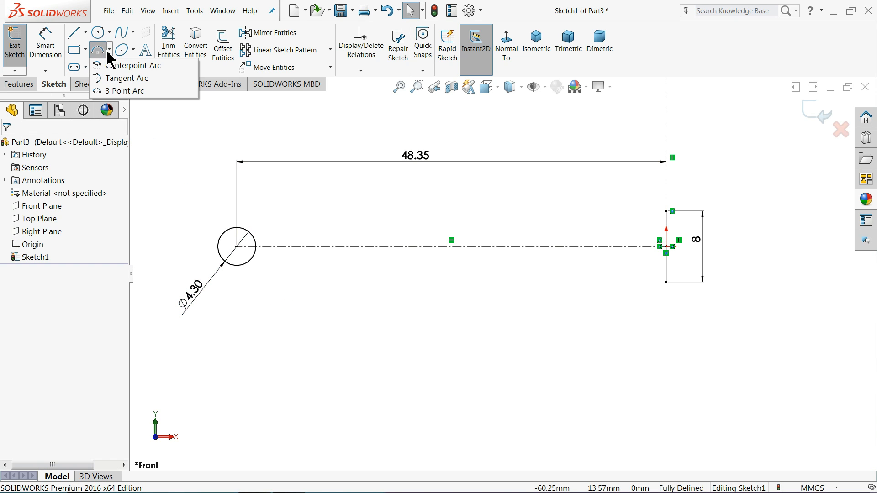
click(129, 92)
scroll(544, 206, down, 1)
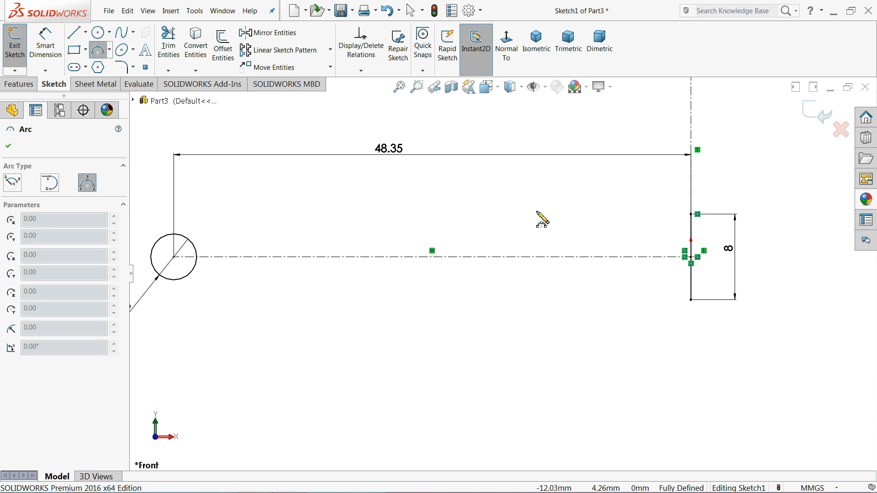
click(691, 214)
scroll(270, 219, down, 3)
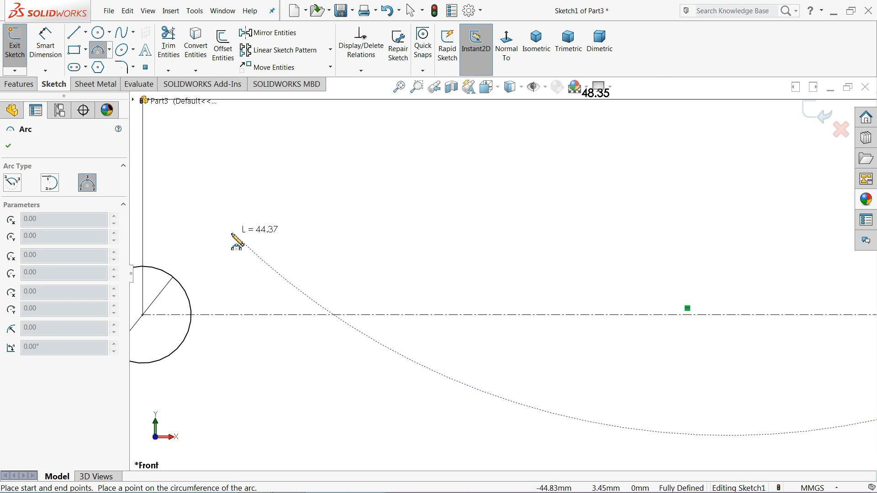
click(144, 267)
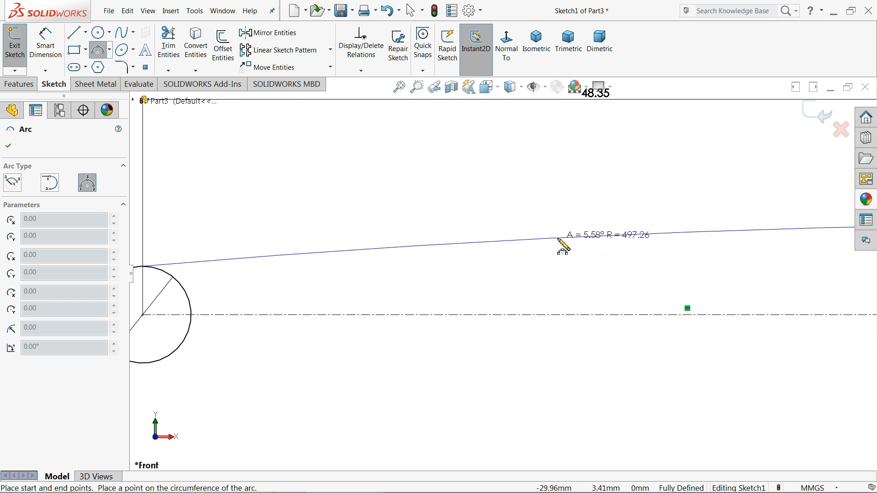
click(559, 240)
scroll(513, 251, up, 2)
scroll(691, 274, up, 2)
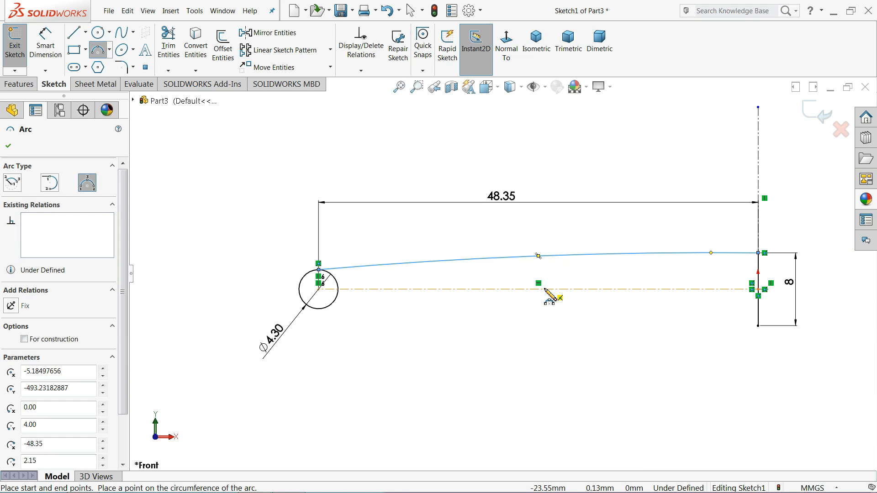
click(8, 146)
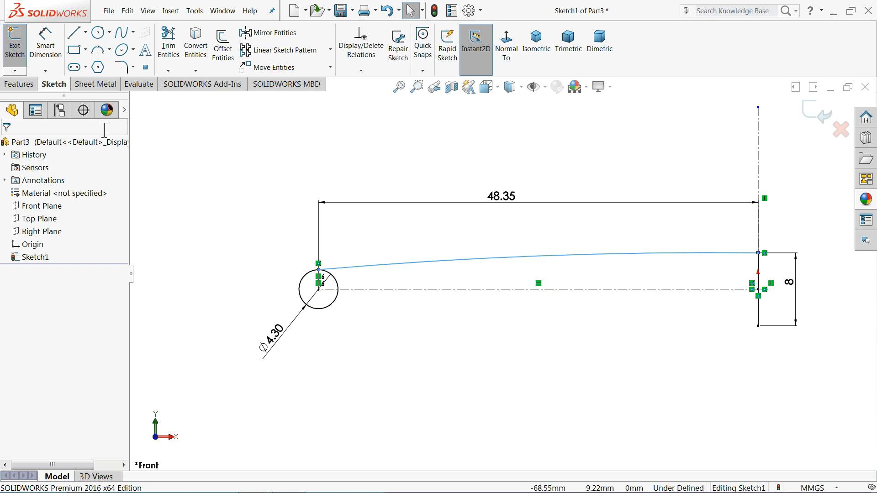
- Mirror the arc about the horizontal centerline, keeping the original
click(297, 41)
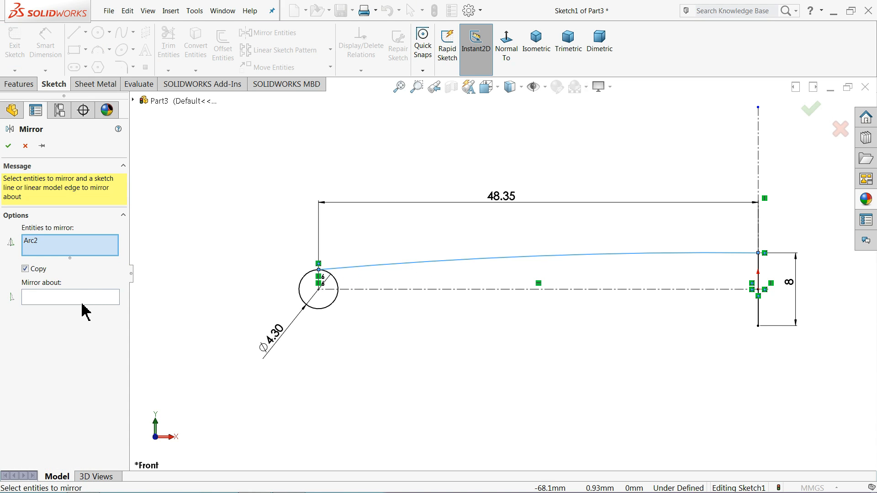
click(369, 290)
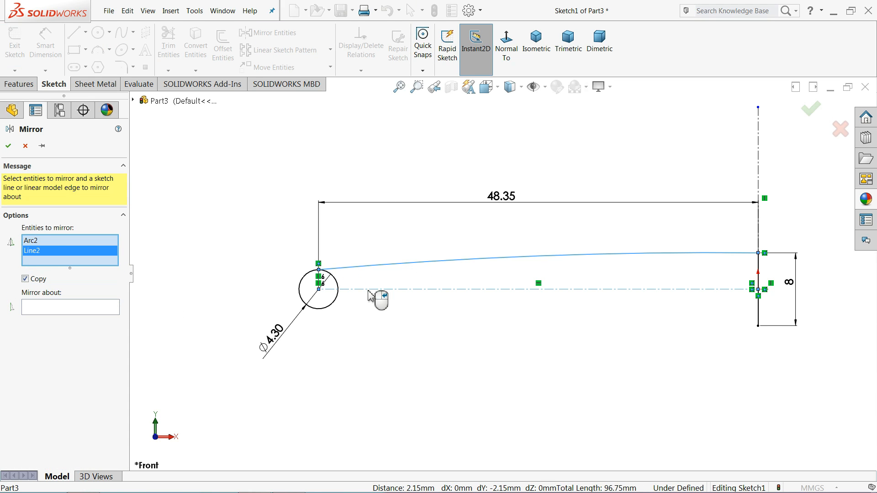
click(109, 309)
click(441, 291)
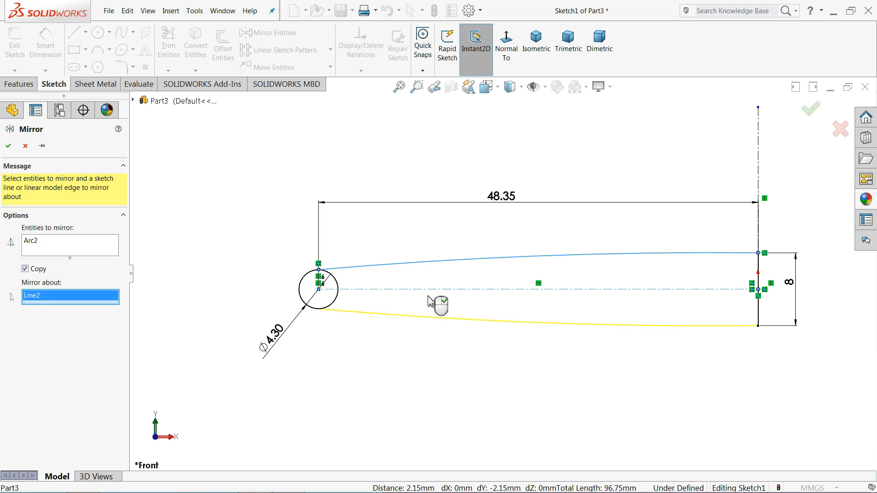
click(9, 146)
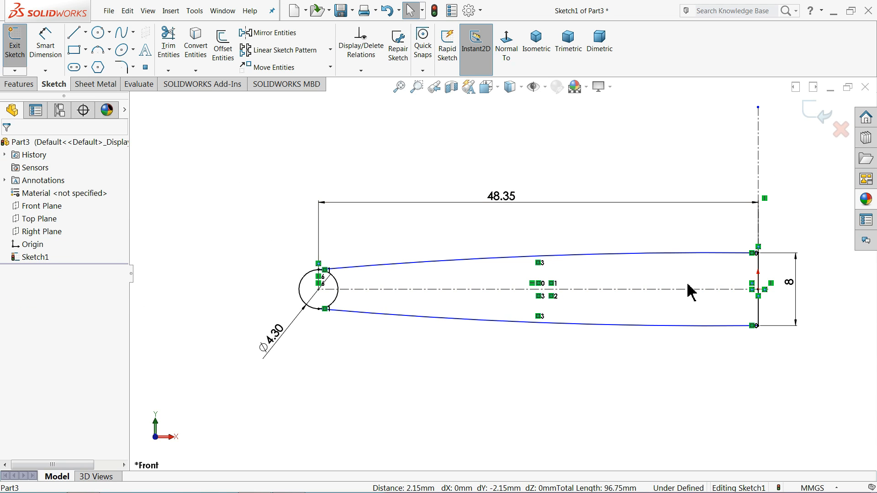
scroll(692, 292, down, 1)
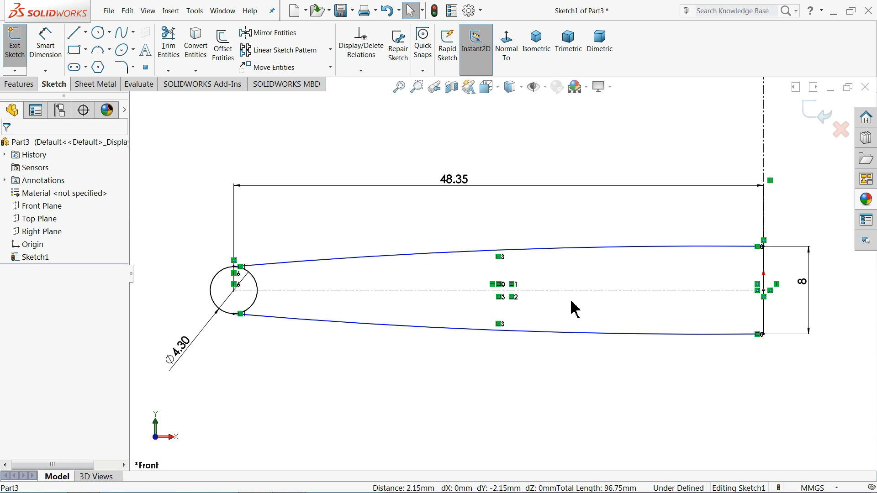
click(196, 46)
scroll(274, 275, down, 2)
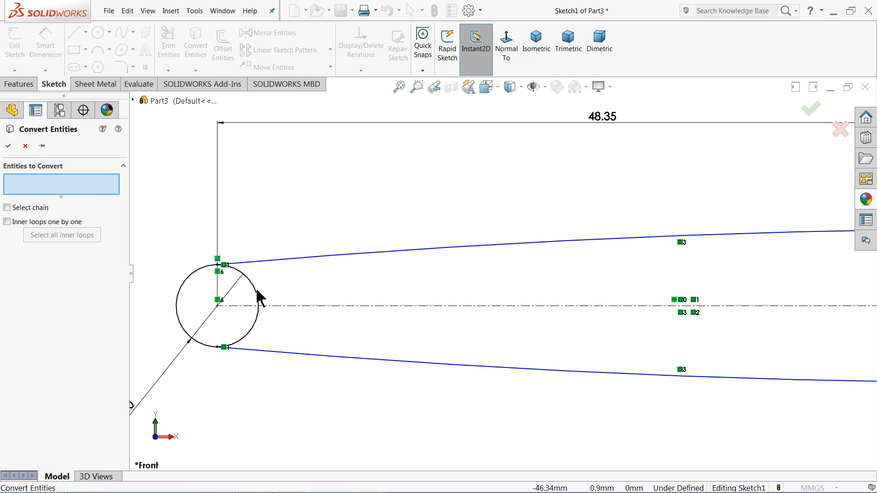
click(24, 146)
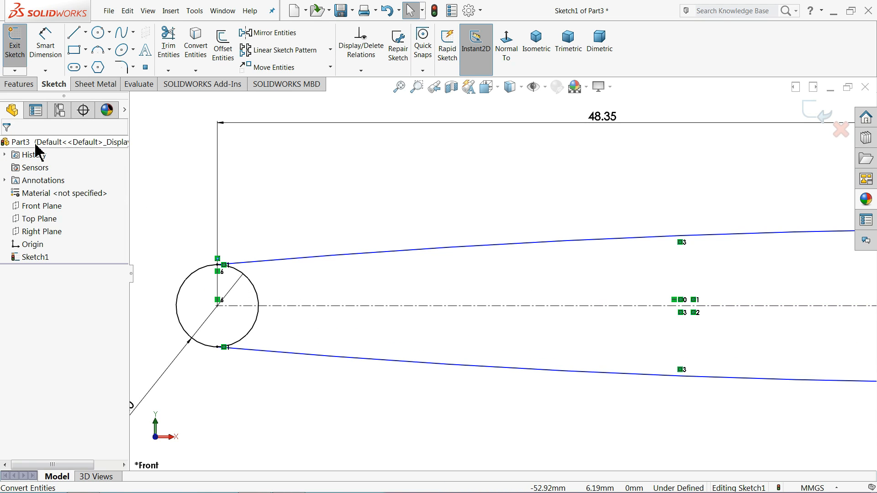
- Trim away the inner half of the circle between the two arcs, leaving the rounded outer end of the profile
click(169, 48)
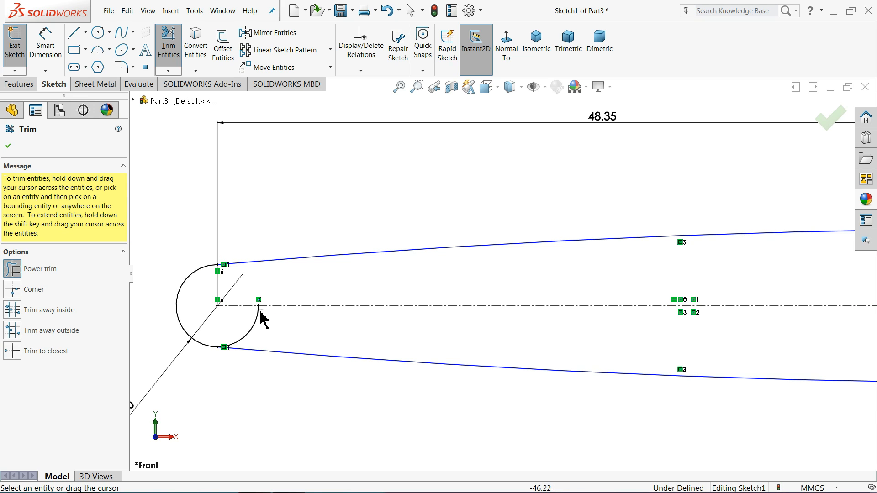
drag(262, 314, 251, 316)
click(9, 147)
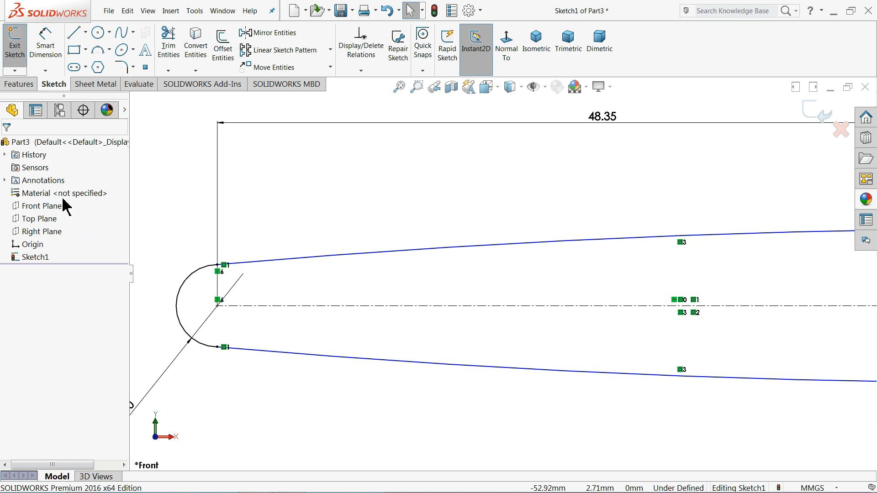
- Dimension the upper arc's radius at its drawn size and place the dimension text above the arc
scroll(231, 264, up, 4)
scroll(439, 251, up, 4)
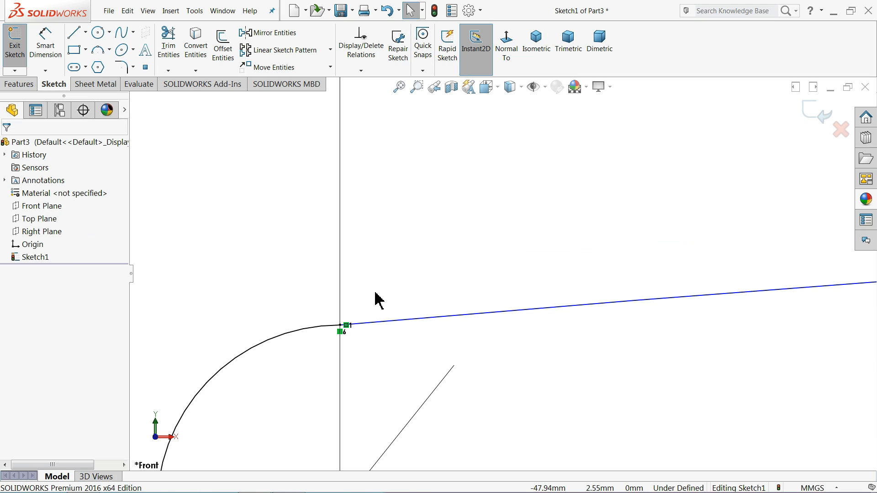
scroll(375, 293, down, 10)
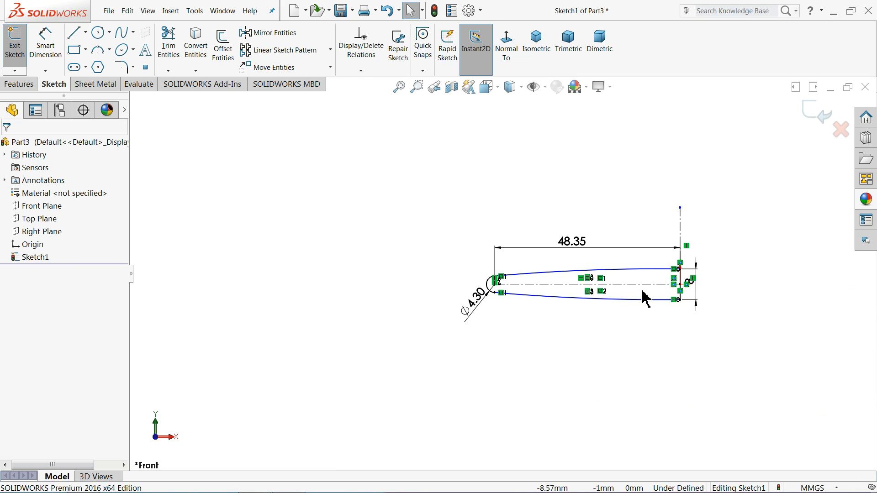
scroll(649, 297, up, 6)
click(44, 44)
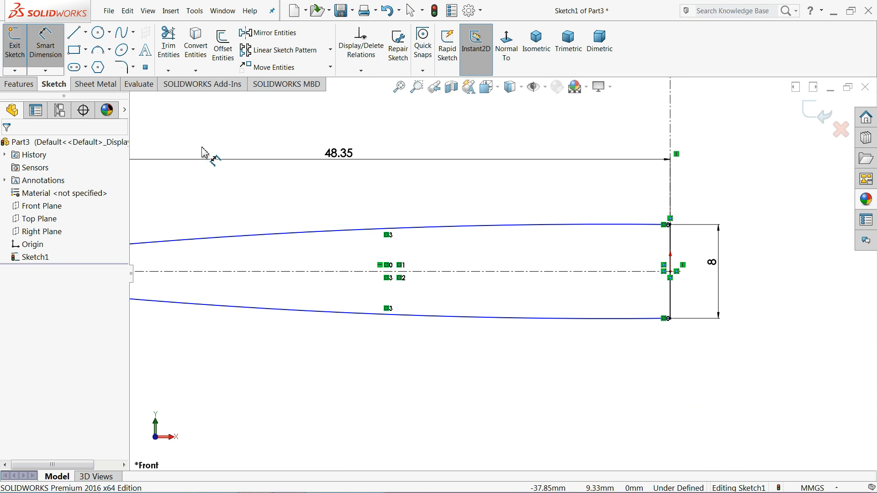
click(401, 229)
click(420, 250)
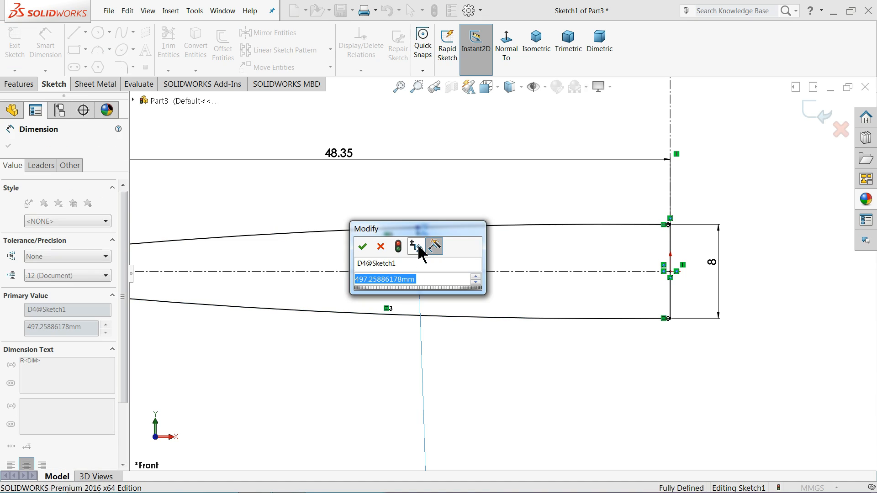
click(363, 246)
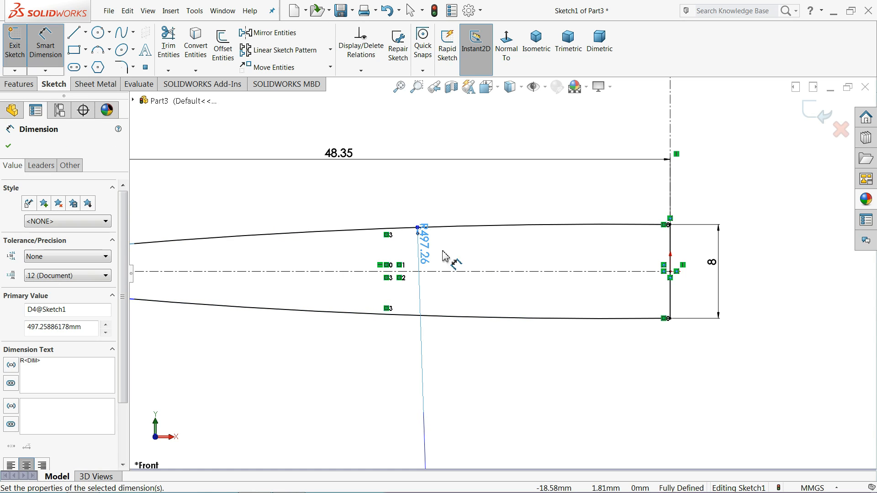
drag(436, 247, 424, 180)
scroll(434, 201, up, 3)
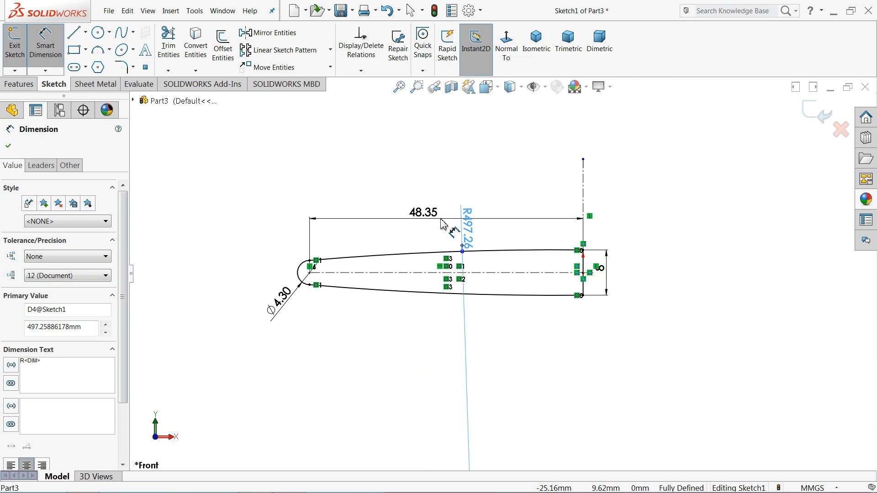
- Revolve the closed profile 360 degrees about the 8 mm vertical line to form the disc
click(19, 84)
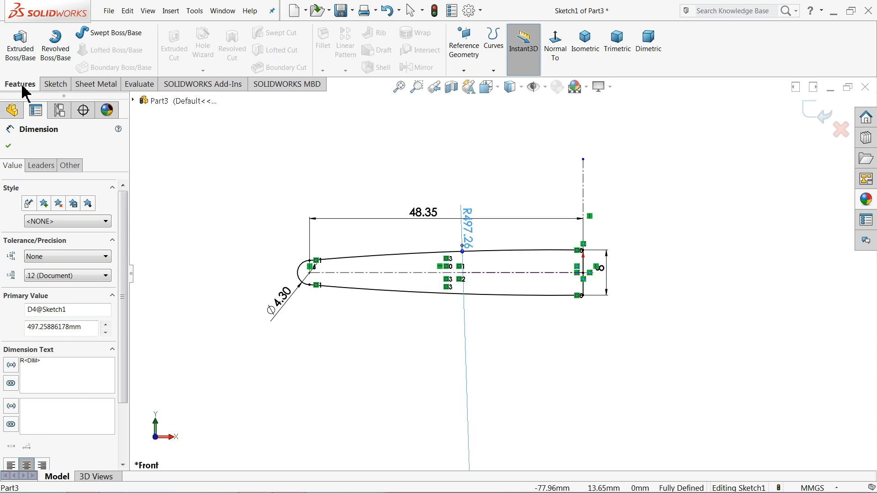
click(55, 46)
click(669, 349)
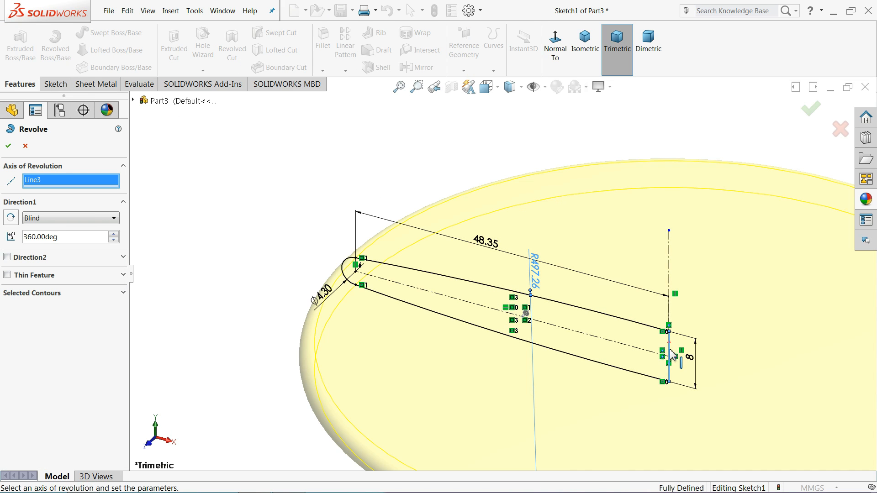
scroll(491, 306, up, 5)
scroll(579, 315, down, 5)
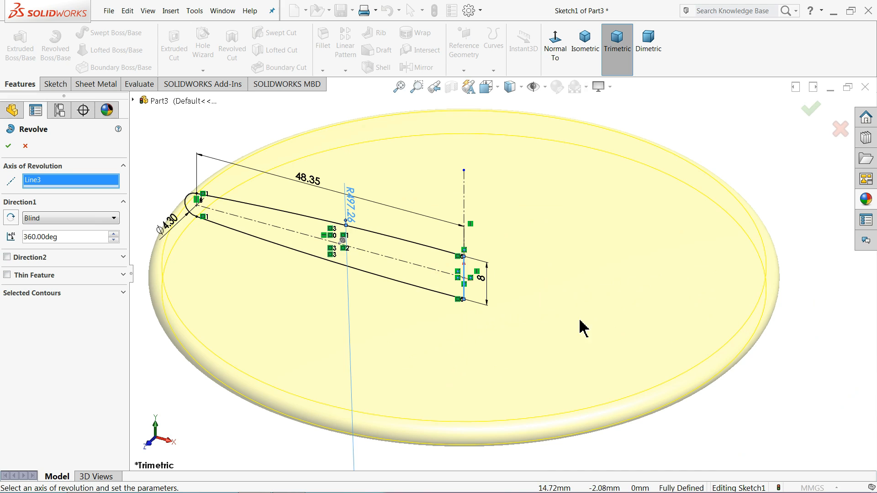
click(9, 146)
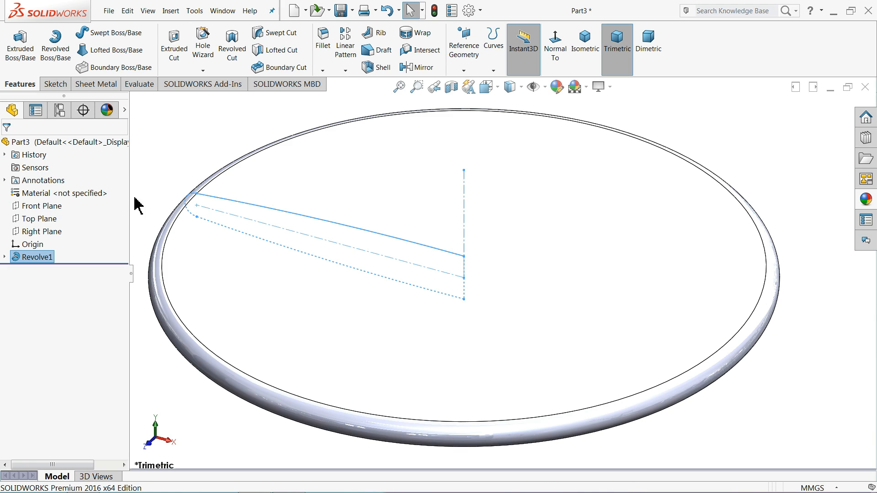
- Start a new sketch on the Top Plane and view it face-on
scroll(362, 233, up, 4)
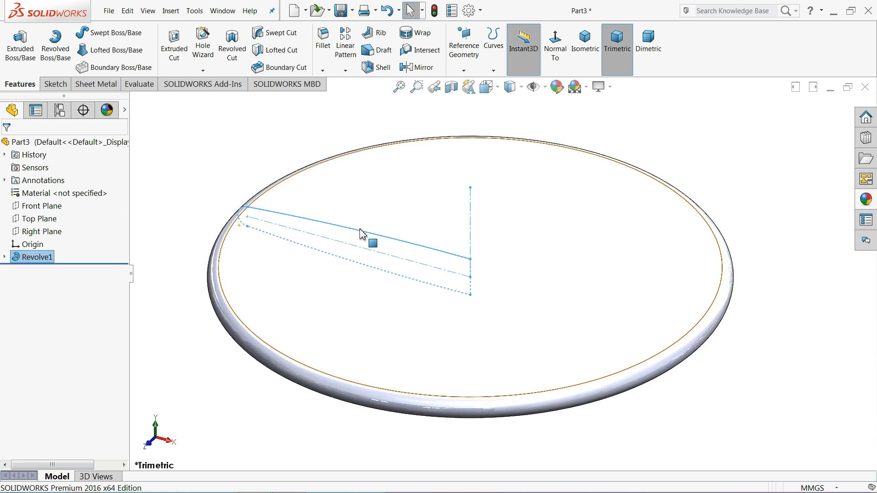
click(29, 220)
click(22, 209)
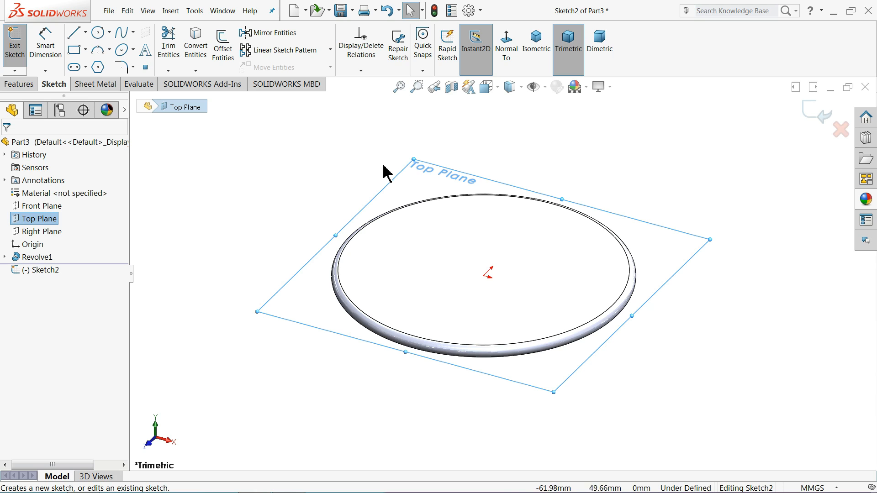
click(506, 54)
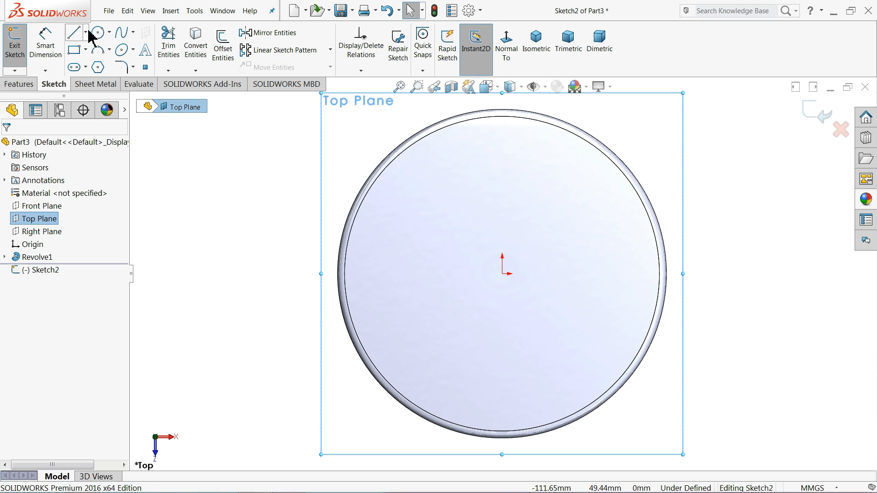
- Draw a vertical centerline about 55 mm long up from the origin and a horizontal centerline from the origin past the disc's rim
click(85, 32)
click(94, 60)
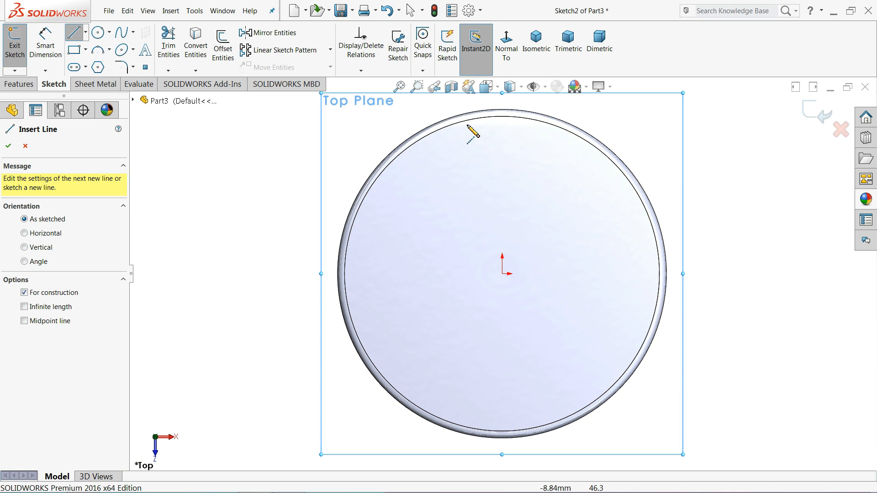
click(502, 98)
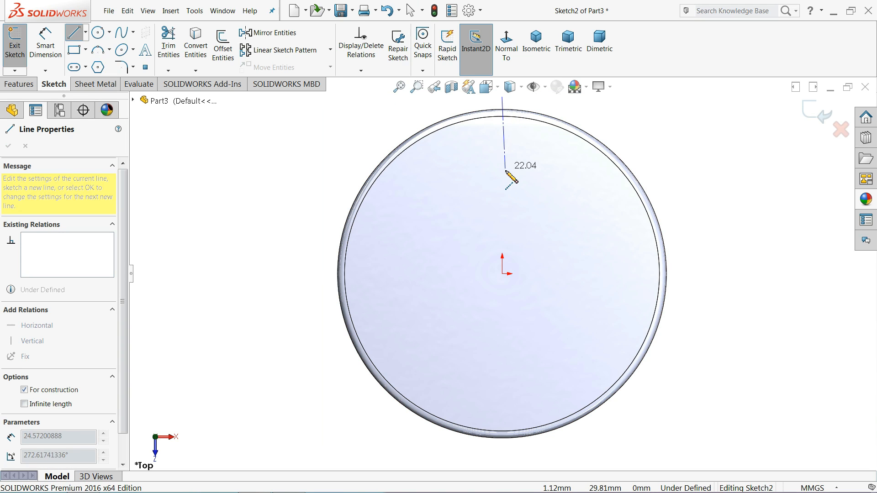
click(502, 273)
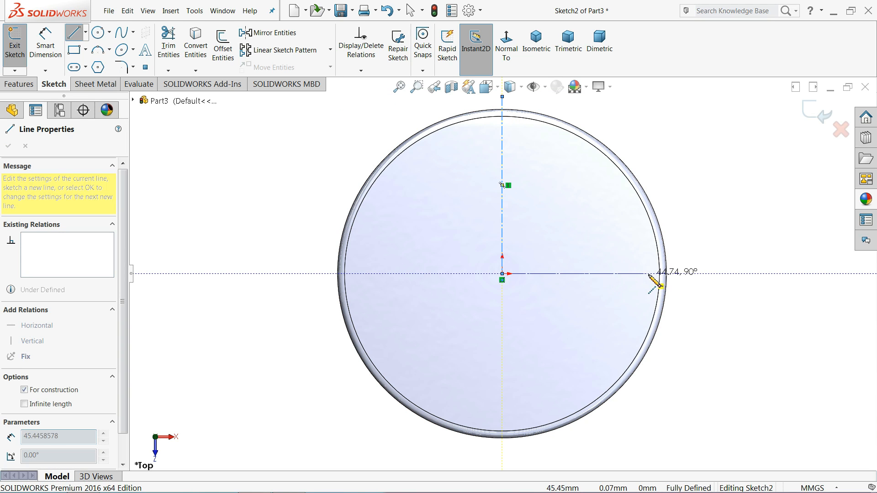
click(687, 274)
right_click(692, 229)
click(725, 240)
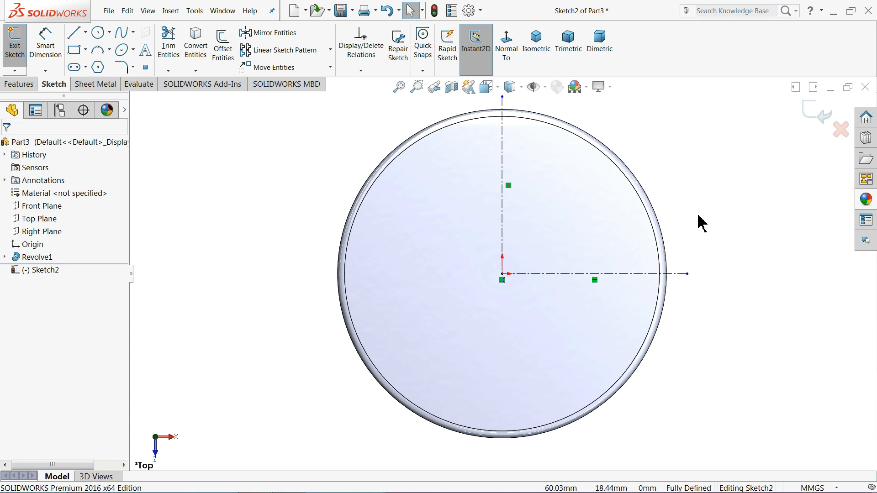
- Sketch a solid vertical line about 34 mm long down from the upper end of the vertical centerline
click(74, 33)
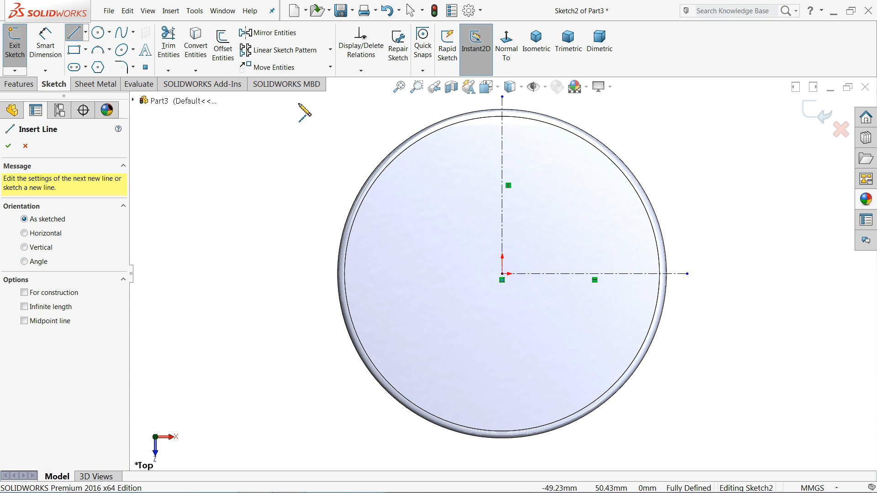
scroll(522, 143, down, 3)
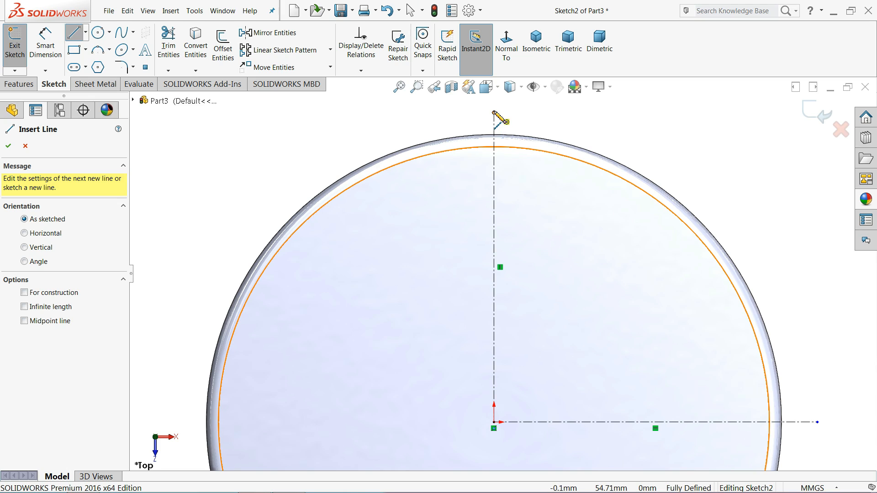
click(493, 113)
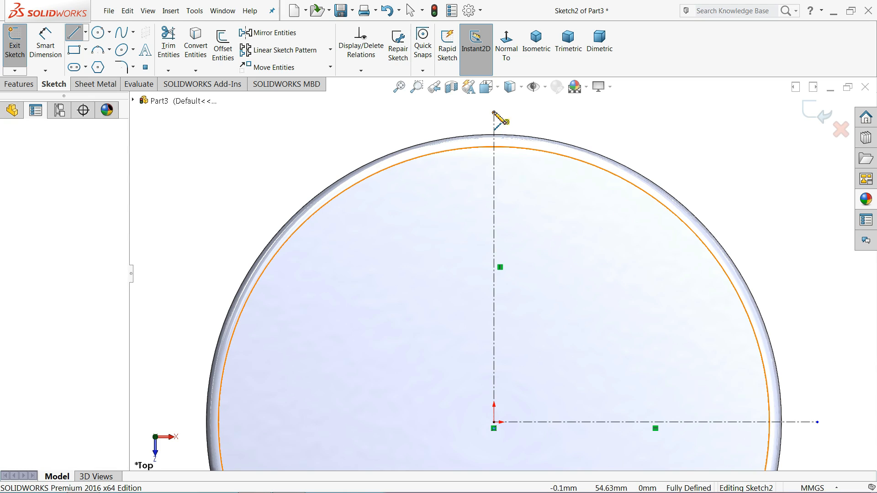
click(494, 306)
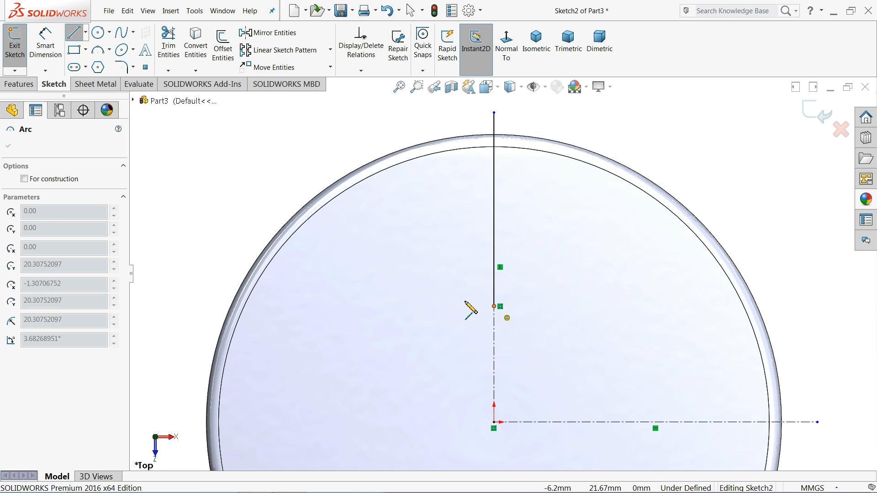
- Close the half profile against the vertical line with an arc, a side line about 21 mm long and a sloping top line about 14 mm long
click(425, 257)
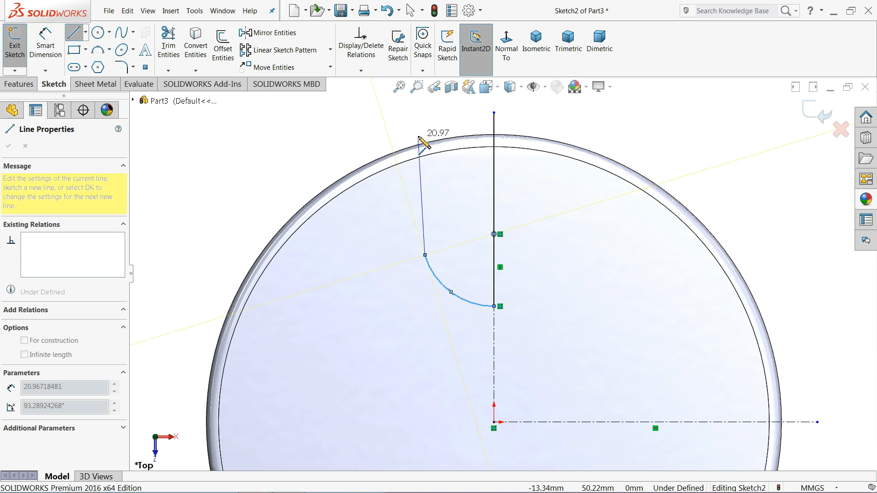
click(419, 136)
right_click(525, 100)
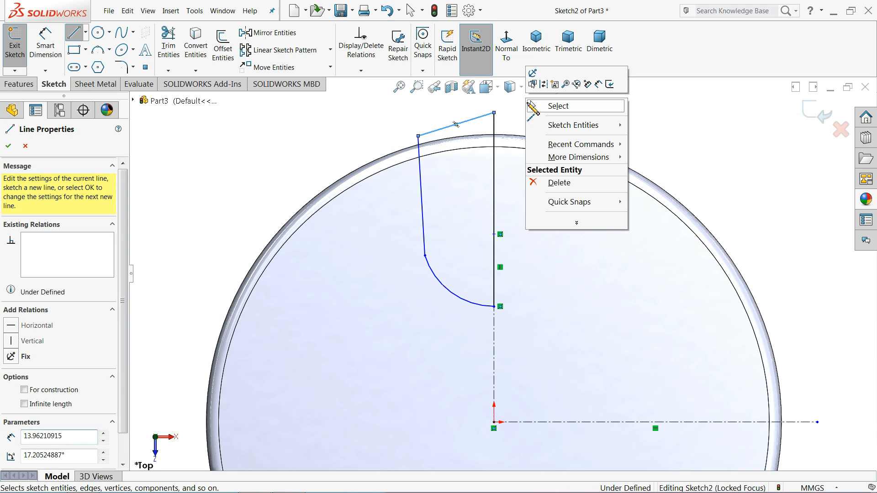
click(555, 106)
- Make the slanted side line tangent to the arc at the bottom of the profile
scroll(416, 265, down, 3)
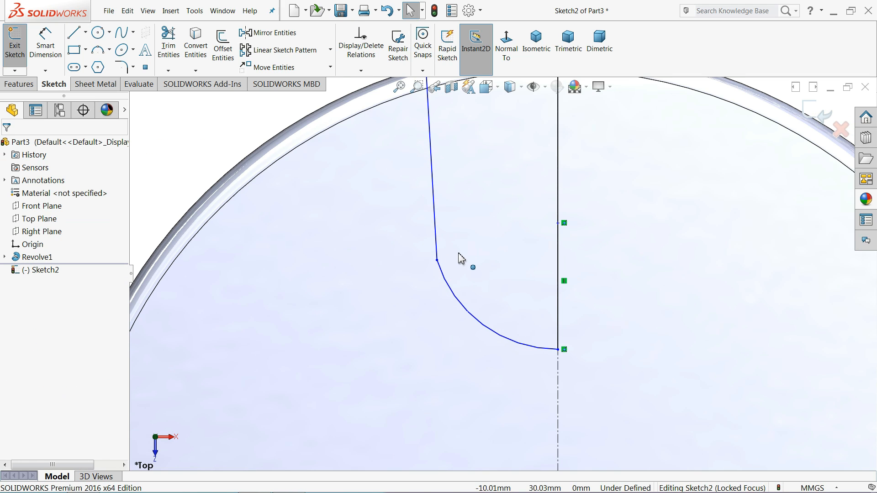
drag(451, 243, 434, 270)
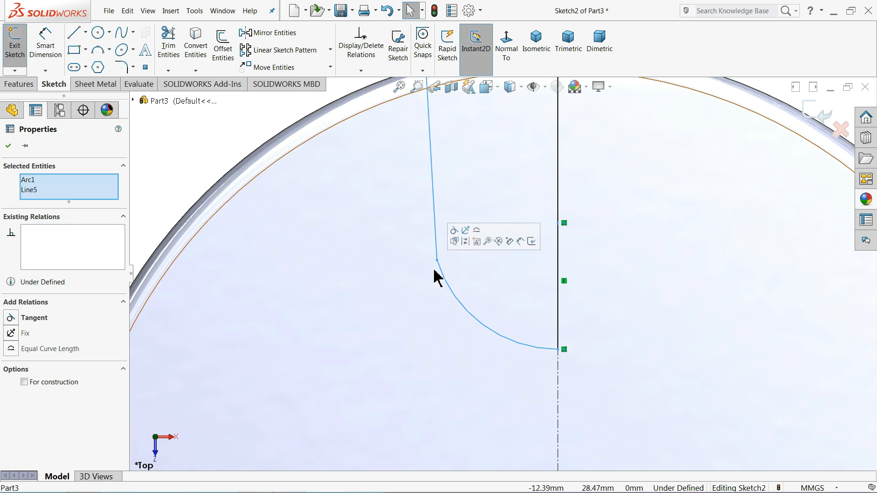
click(455, 230)
click(397, 215)
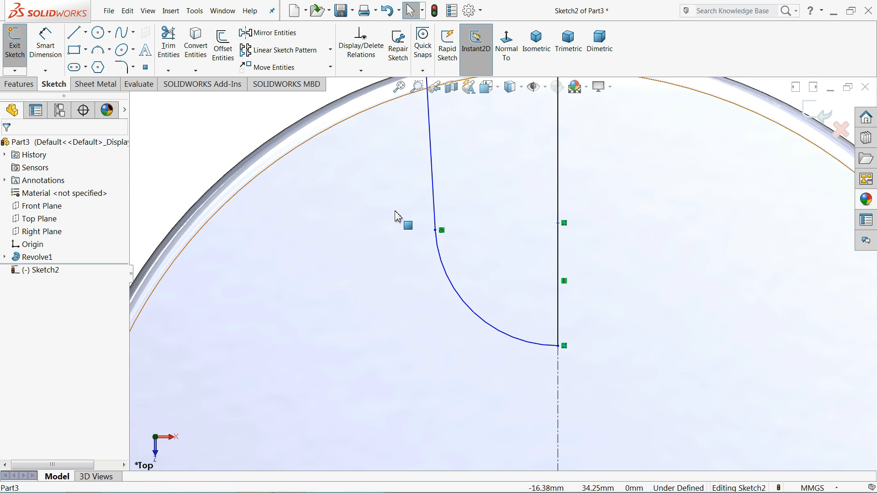
- Dimension the distance from the profile's lowest point to the horizontal centerline as 21 mm
scroll(466, 247, up, 4)
scroll(529, 299, down, 2)
click(56, 66)
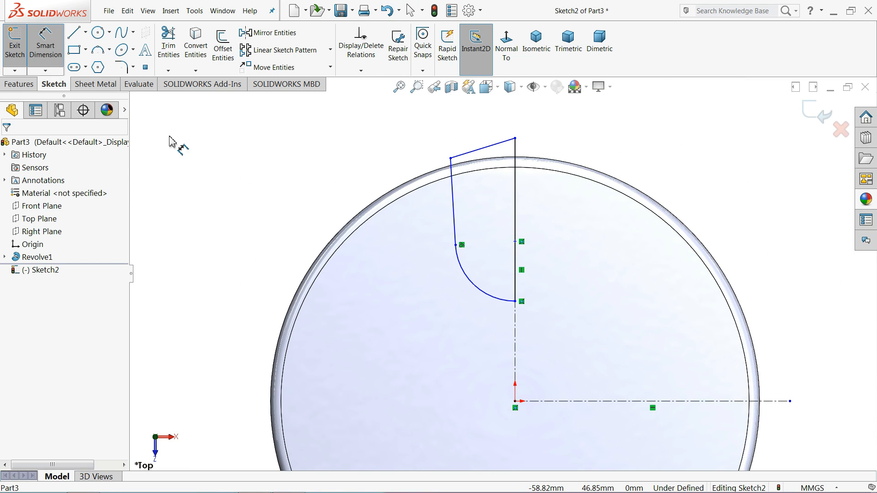
click(515, 301)
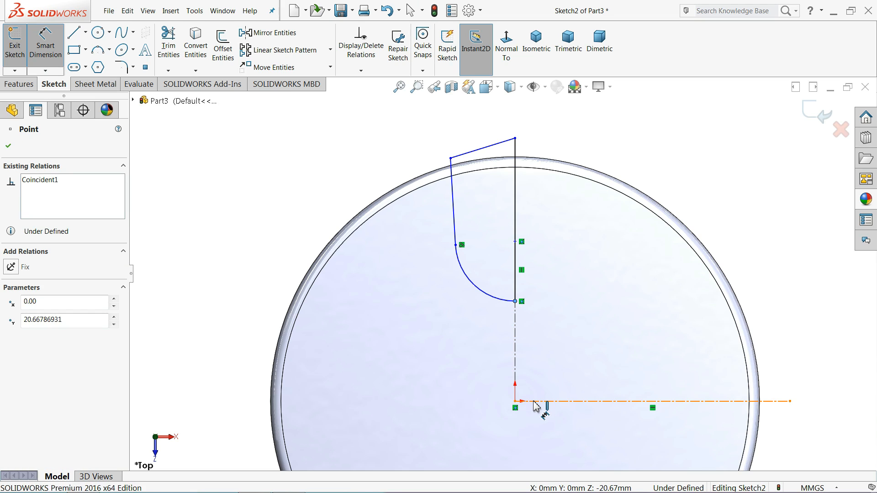
click(543, 401)
click(554, 361)
key(Return)
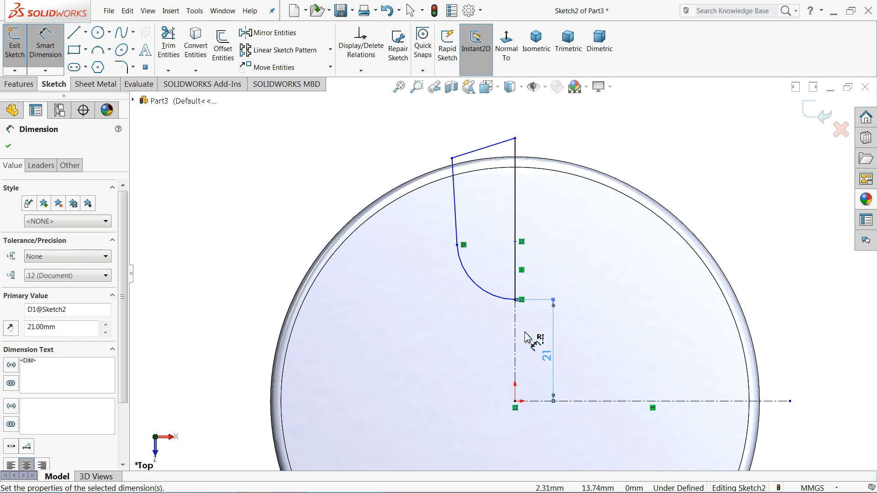
- Dimension the profile's solid vertical line with a length of 30.85 mm
click(523, 230)
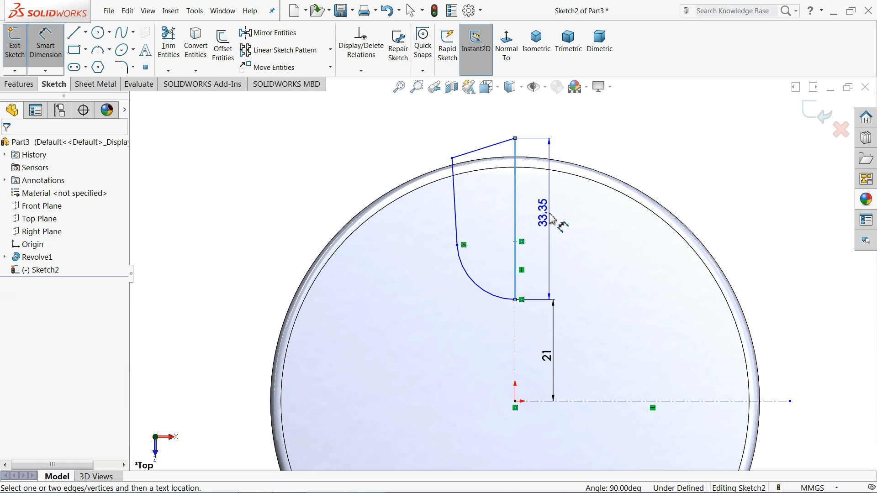
click(549, 216)
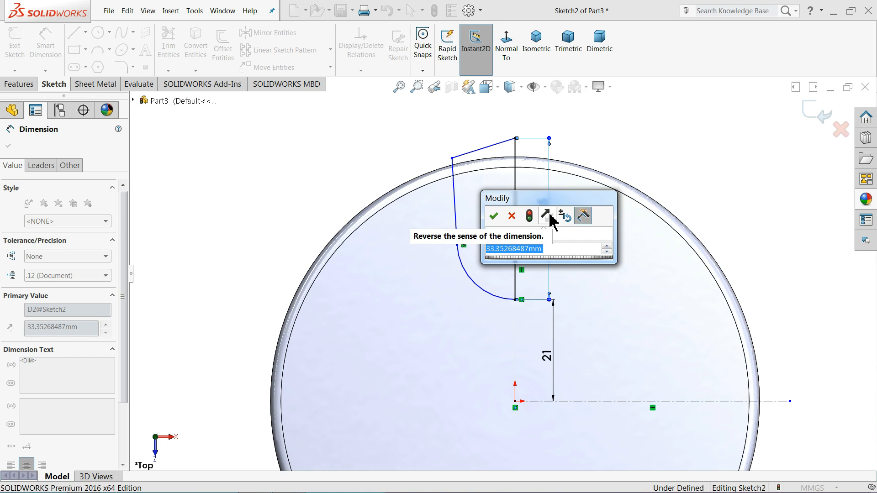
text(30.85)
key(Return)
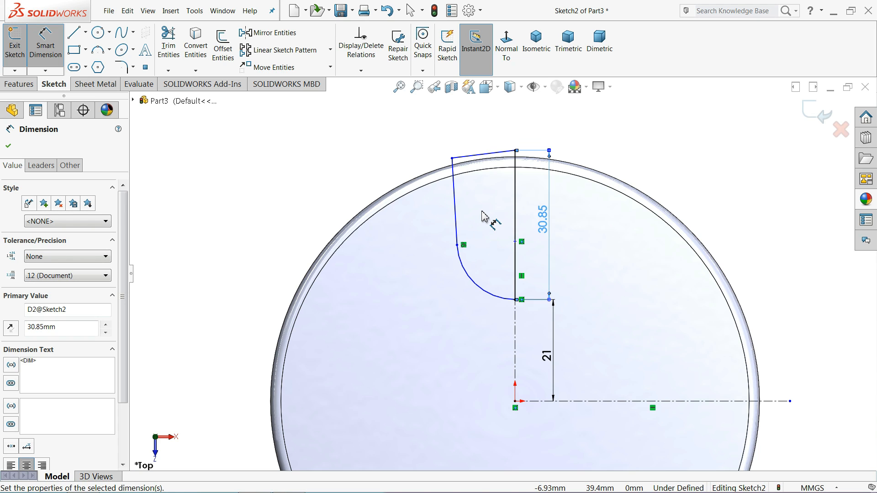
- Dimension the vertical height of the slanted side line as 18 mm
scroll(485, 218, down, 2)
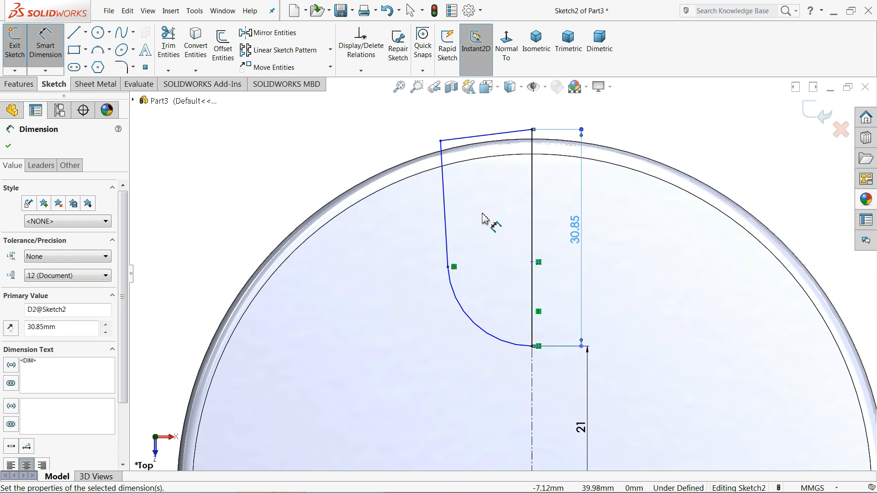
click(445, 215)
click(408, 215)
text(18)
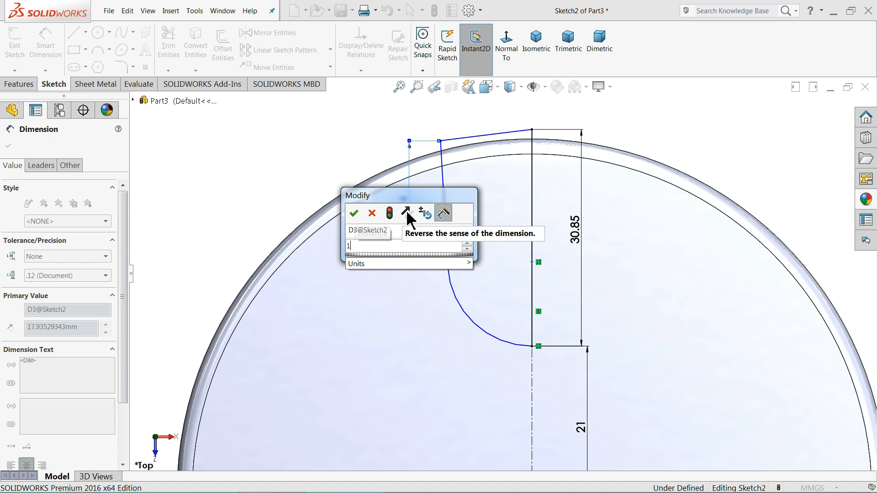
key(Return)
- Dimension the bottom arc of the profile with a radius of 11 mm
scroll(460, 278, down, 1)
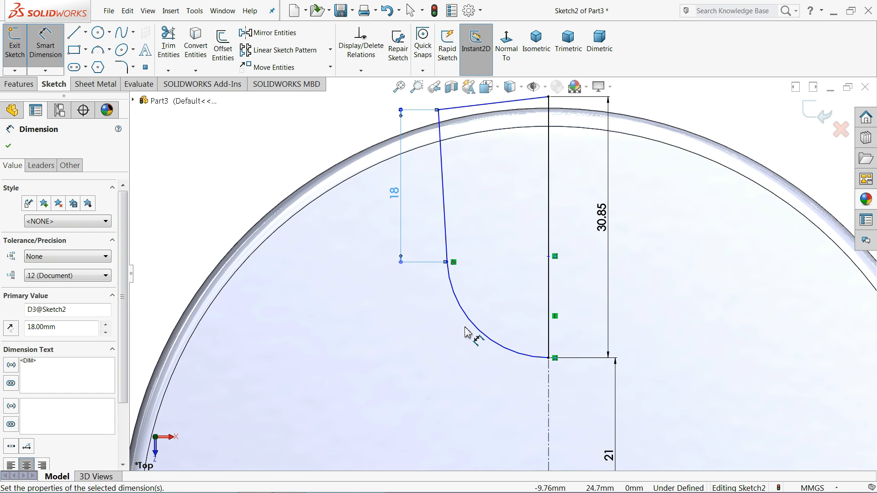
click(480, 333)
click(461, 352)
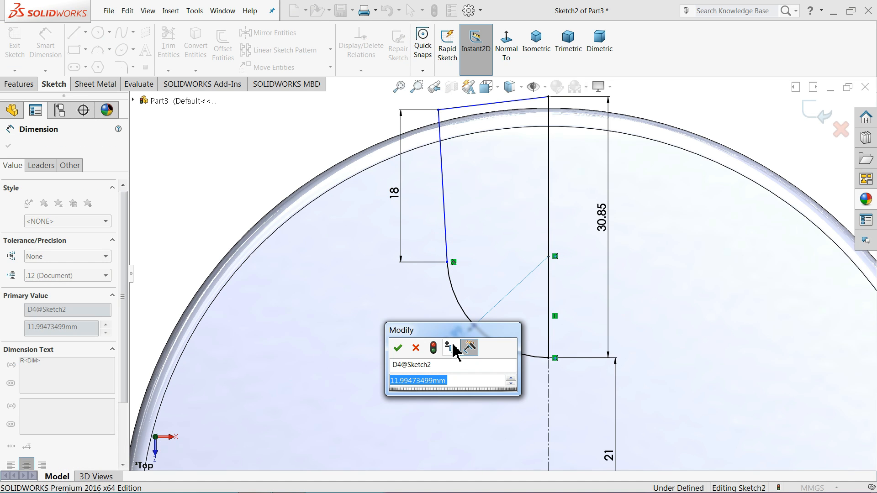
text(11)
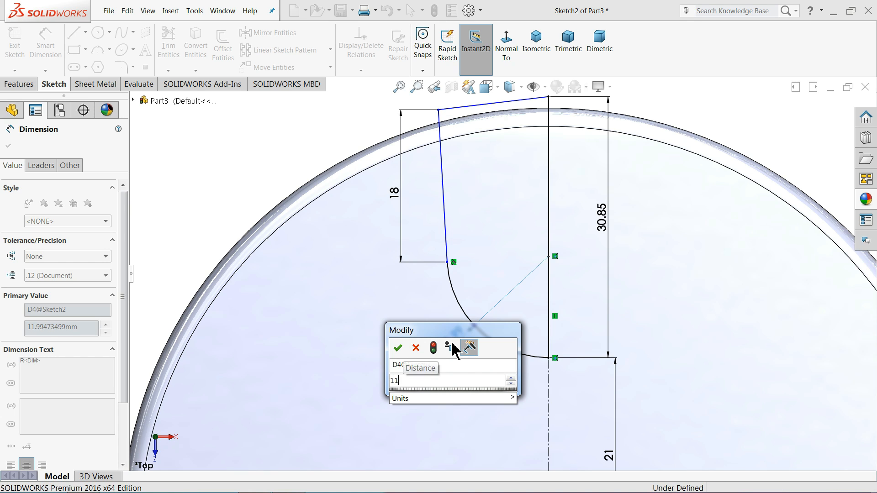
key(Return)
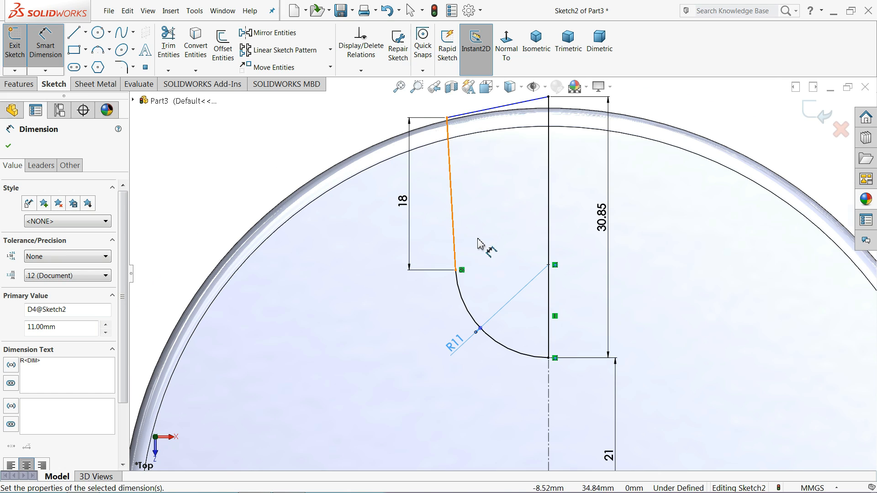
- Add a horizontal dimension across the sloping top line of the profile and accept its current value
scroll(478, 243, down, 2)
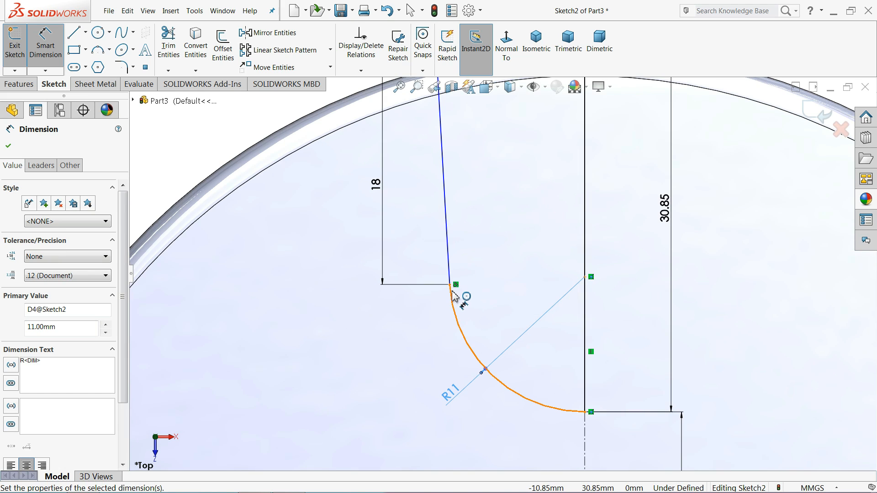
scroll(442, 310, up, 2)
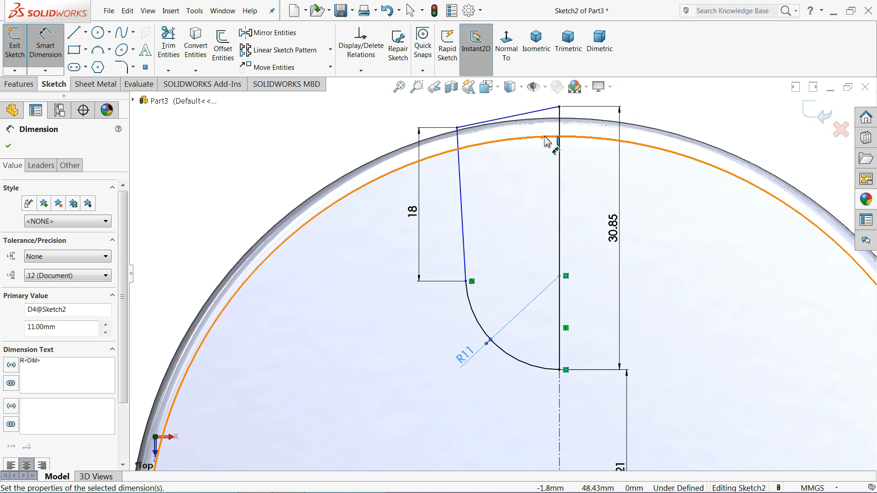
scroll(548, 137, down, 1)
scroll(544, 137, down, 1)
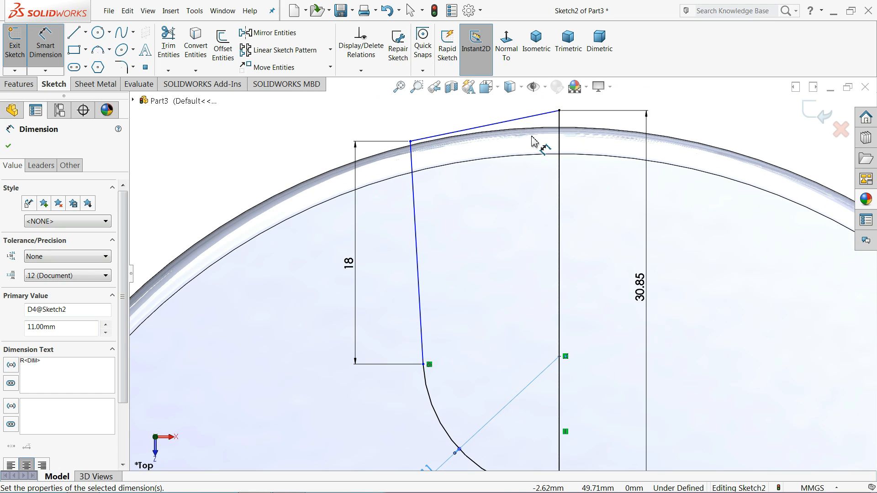
scroll(503, 156, up, 2)
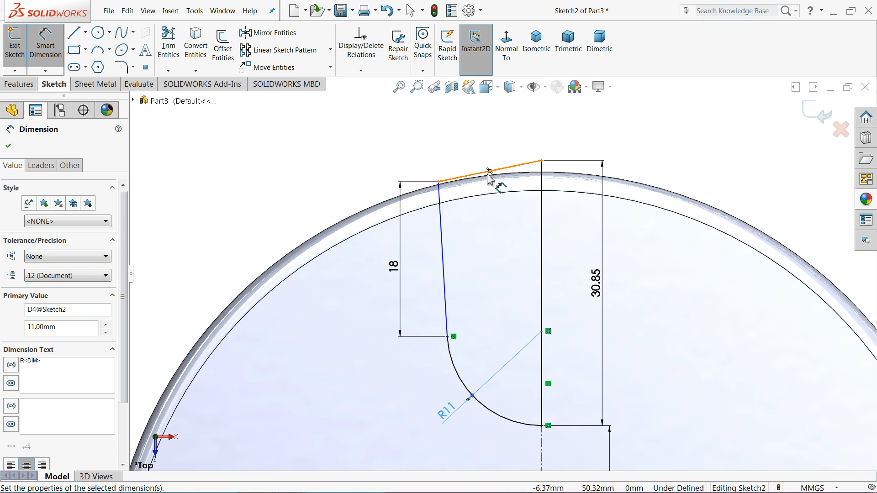
click(489, 173)
click(500, 135)
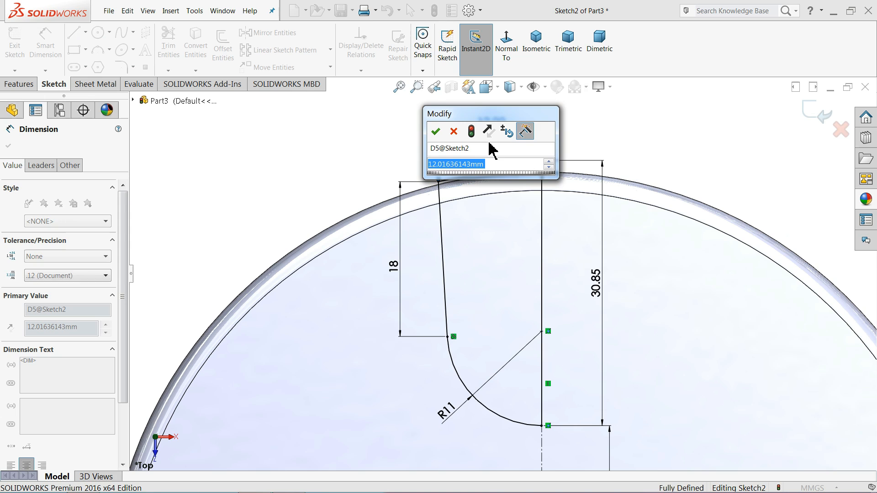
click(435, 131)
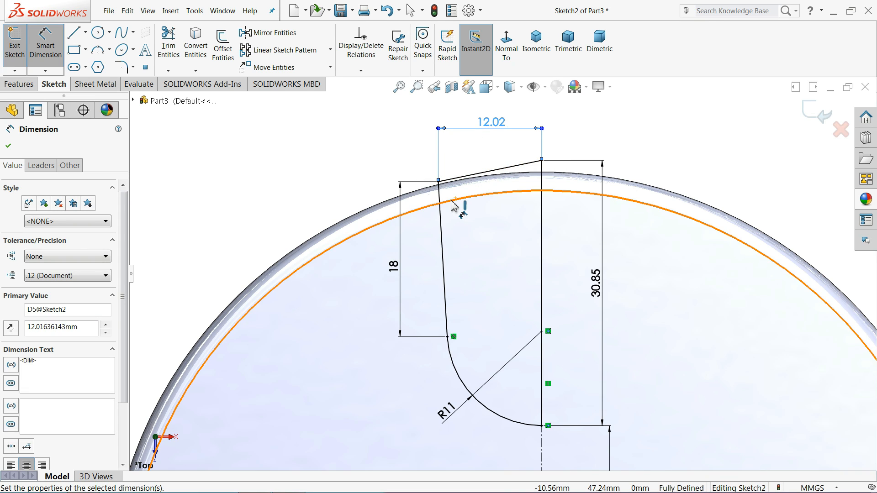
- Mirror the half profile together with the vertical centerline about the horizontal centerline, keeping the original
scroll(451, 200, up, 1)
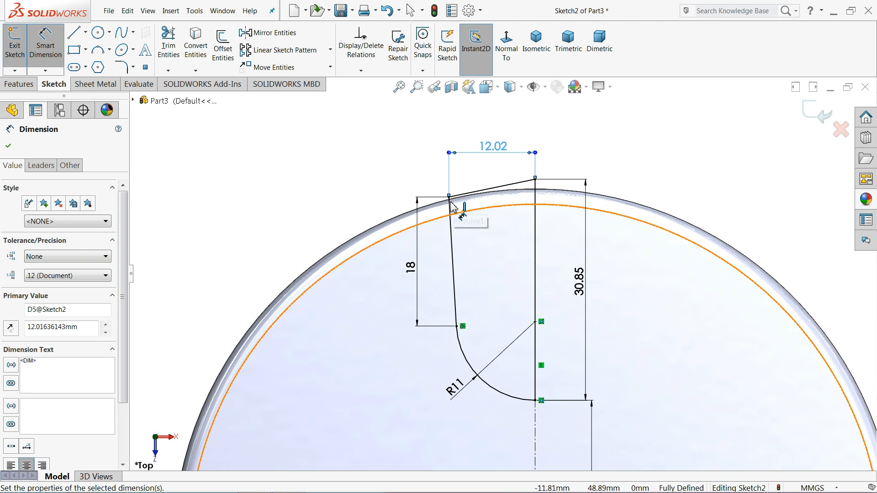
click(269, 33)
mouse_move(603, 145)
mouse_down()
mouse_move(481, 411)
mouse_move(417, 409)
mouse_up()
click(64, 340)
scroll(434, 332, up, 3)
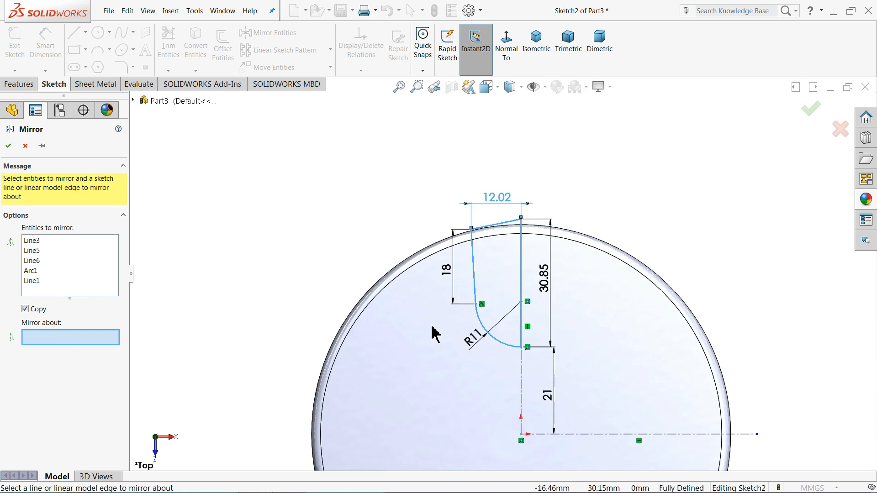
scroll(529, 340, down, 2)
click(530, 317)
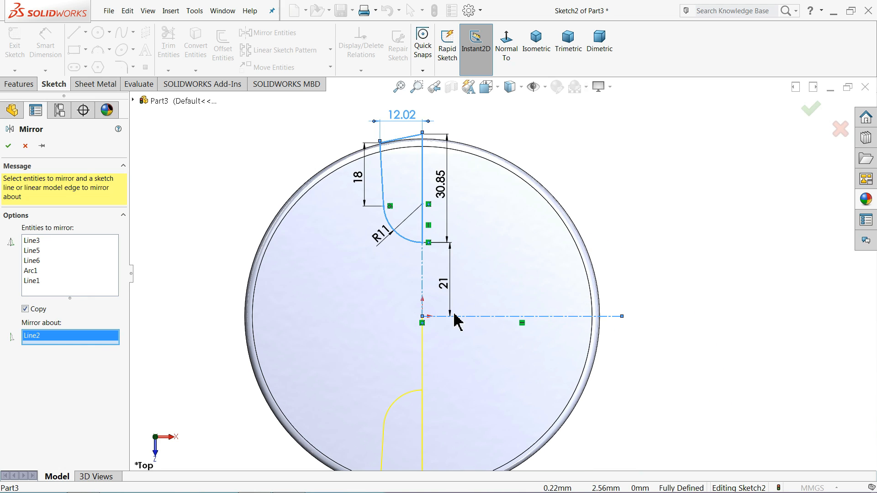
scroll(417, 269, up, 2)
click(8, 147)
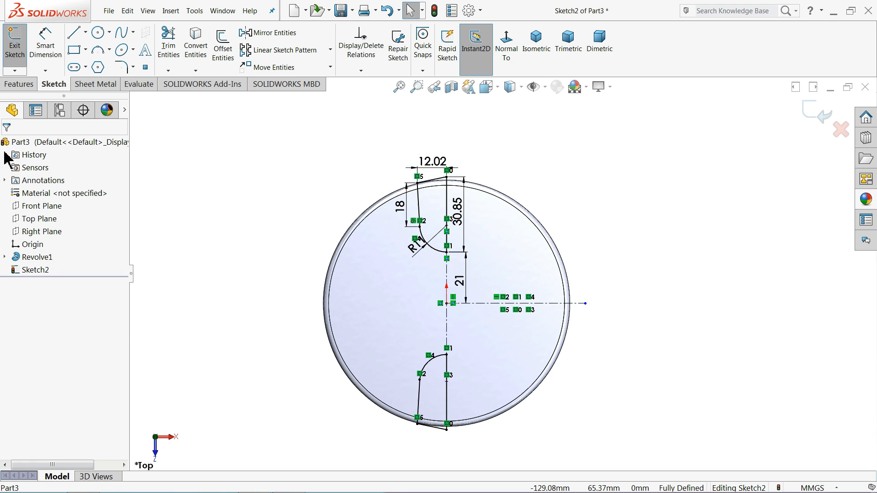
- Revolve both half profiles 360 degrees about the vertical centerline, merging the result with the disc
click(25, 84)
click(64, 67)
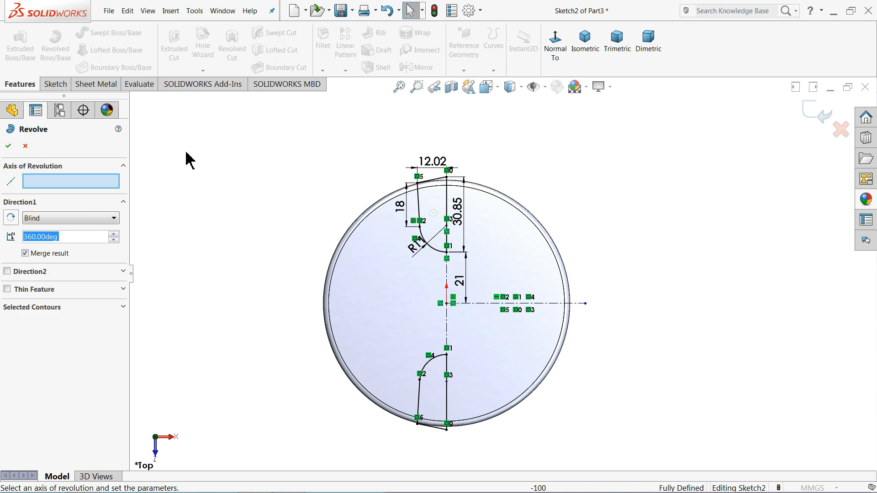
click(447, 275)
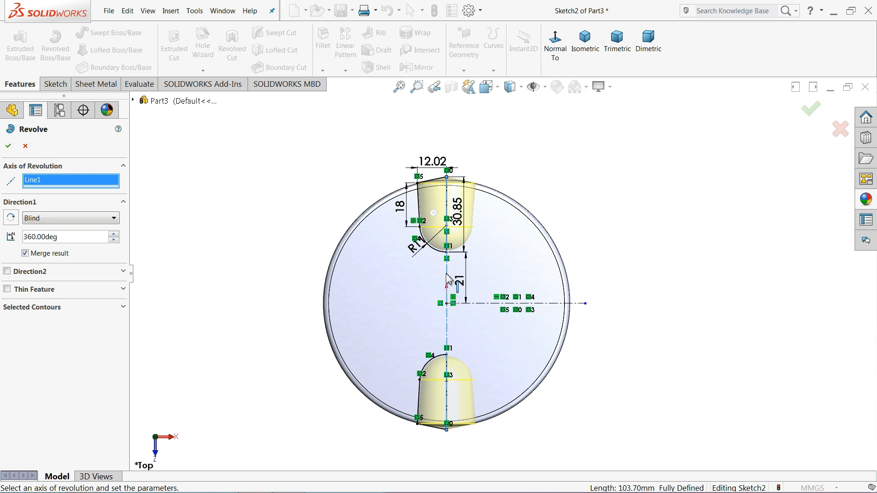
mouse_move(444, 288)
middle_down()
mouse_move(431, 151)
mouse_move(413, 178)
mouse_move(407, 166)
middle_up()
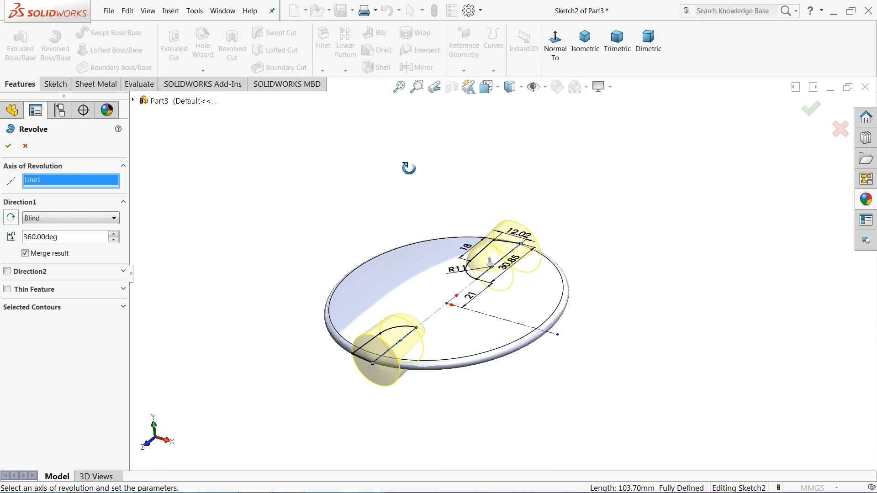
scroll(423, 330, down, 4)
middle_drag(425, 331, 439, 315)
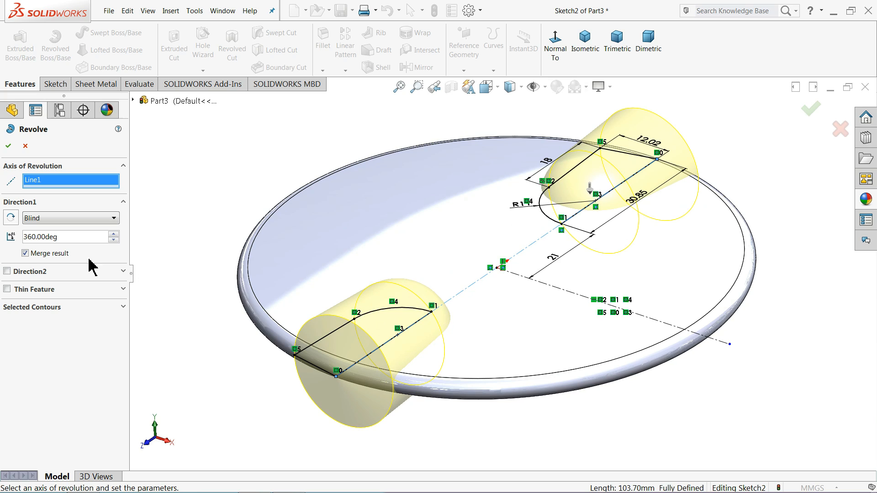
click(8, 147)
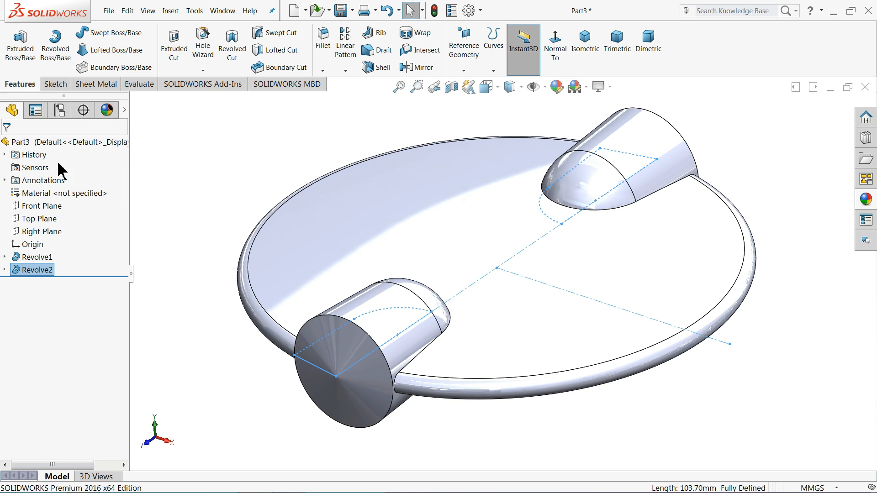
- Start a new sketch on the Top Plane and view it normal to the plane
mouse_move(246, 255)
middle_down()
mouse_move(286, 196)
mouse_move(268, 239)
mouse_move(239, 251)
middle_up()
click(28, 219)
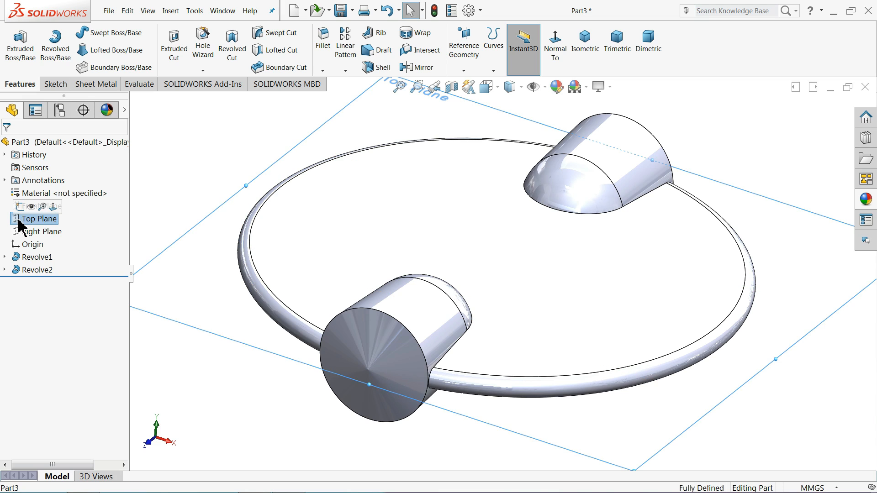
click(23, 204)
click(507, 54)
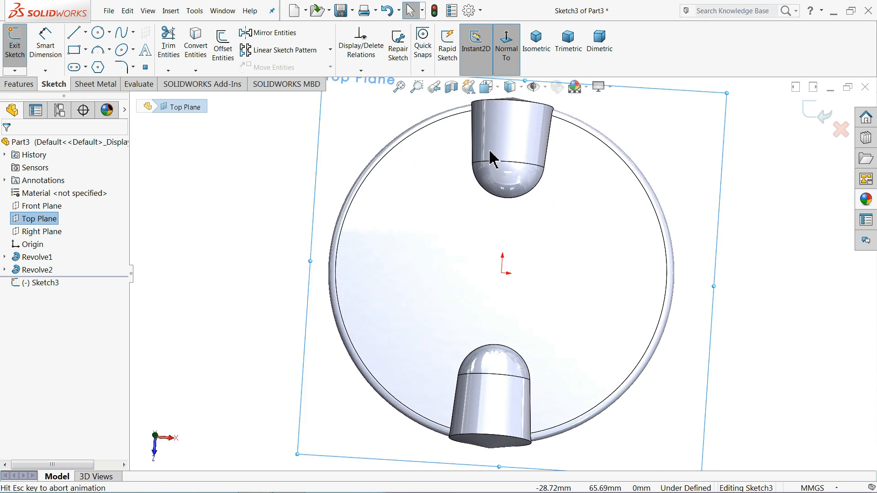
- Draw a vertical construction line through the origin, extending slightly beyond both bosses
click(86, 33)
click(94, 59)
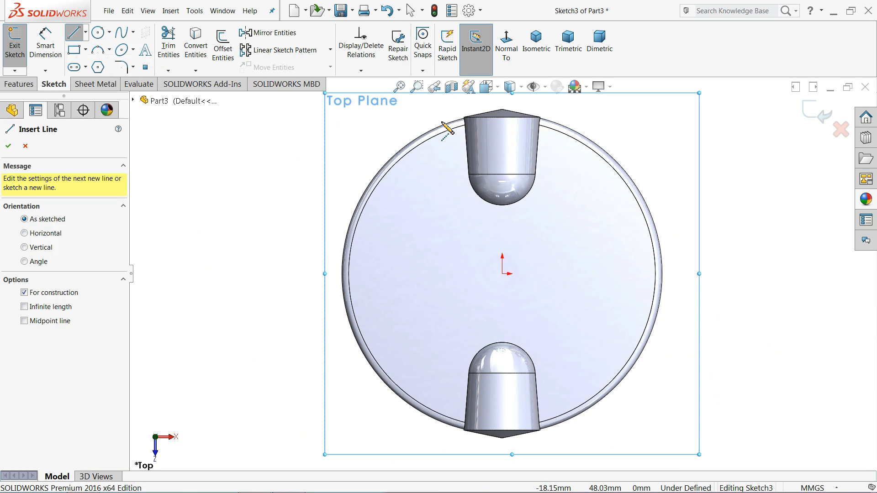
click(502, 111)
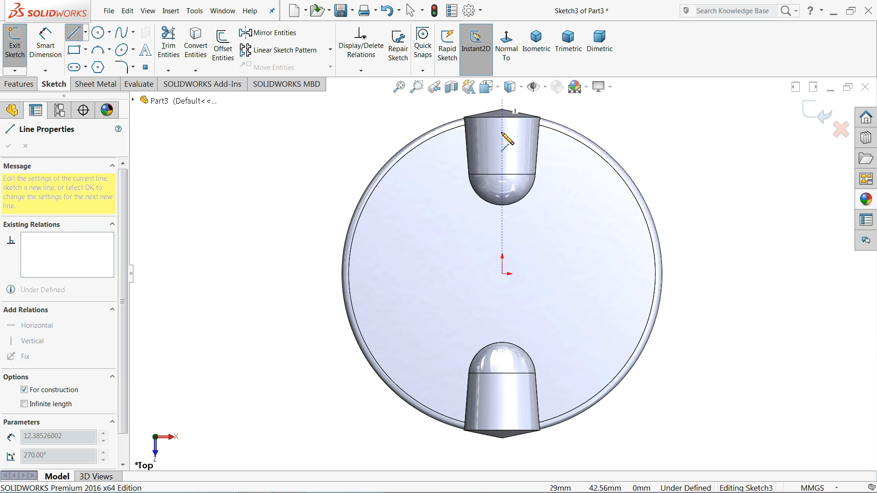
click(503, 449)
right_click(558, 322)
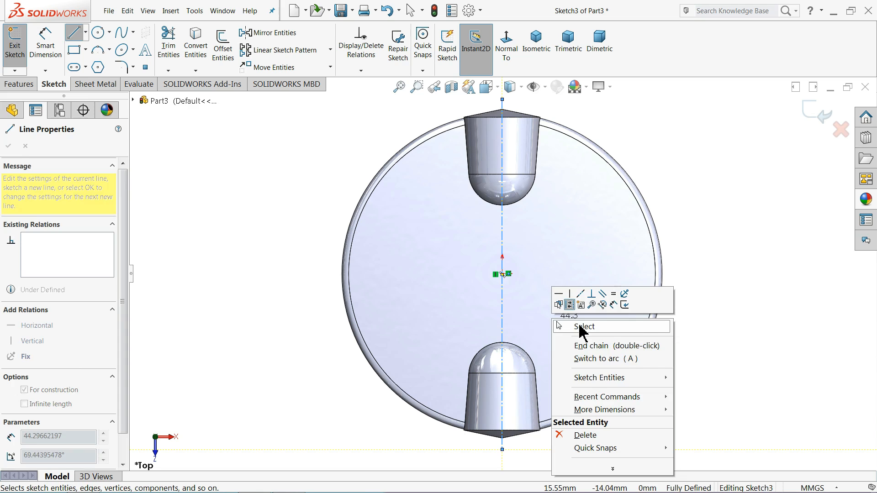
click(581, 327)
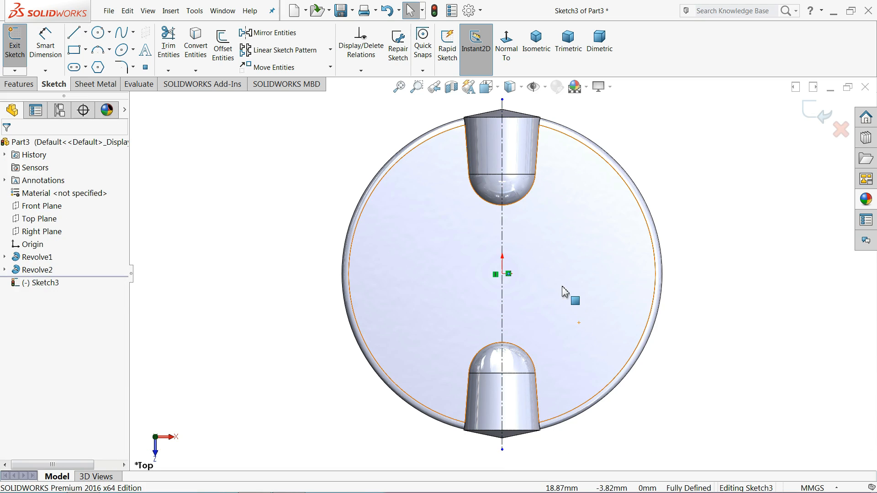
- Draw a line about 26 mm down the centerline from its upper end, followed by a sloping line up to the left inside the boss
click(74, 33)
scroll(521, 91, down, 5)
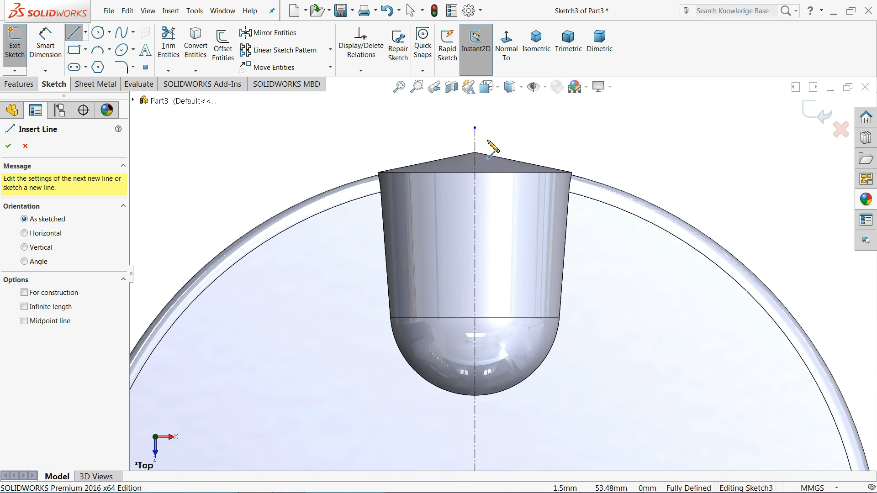
click(475, 127)
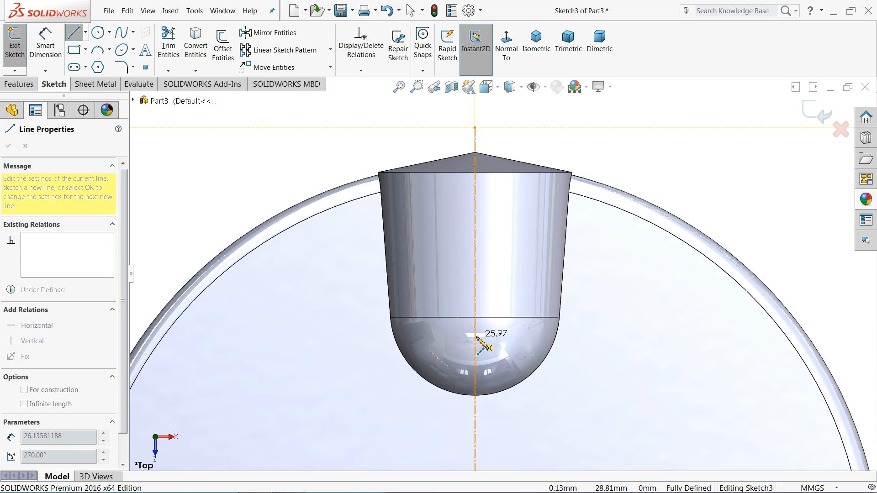
click(475, 338)
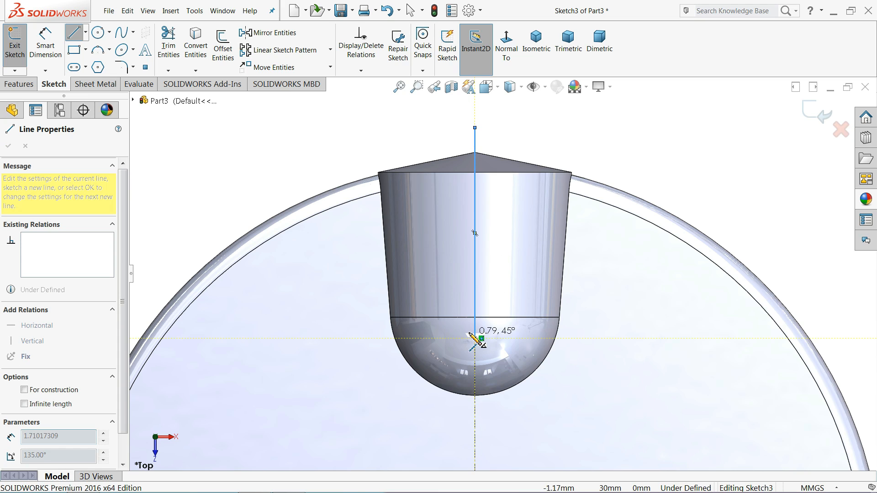
click(406, 307)
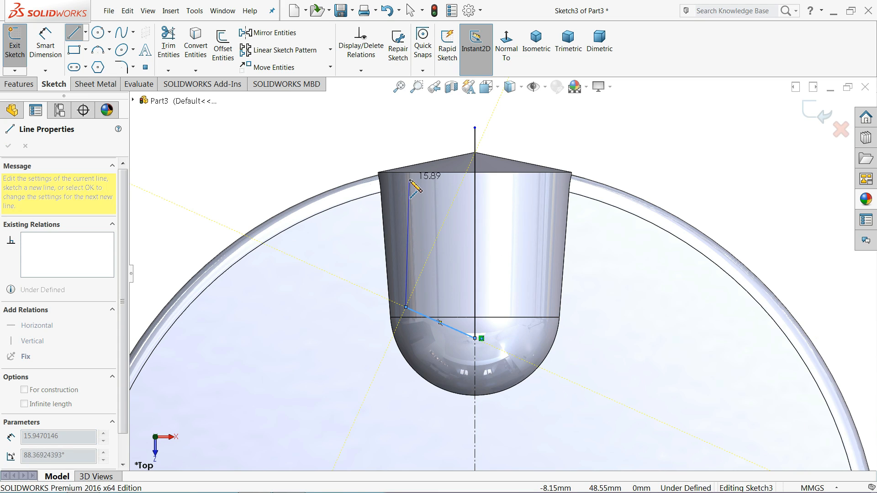
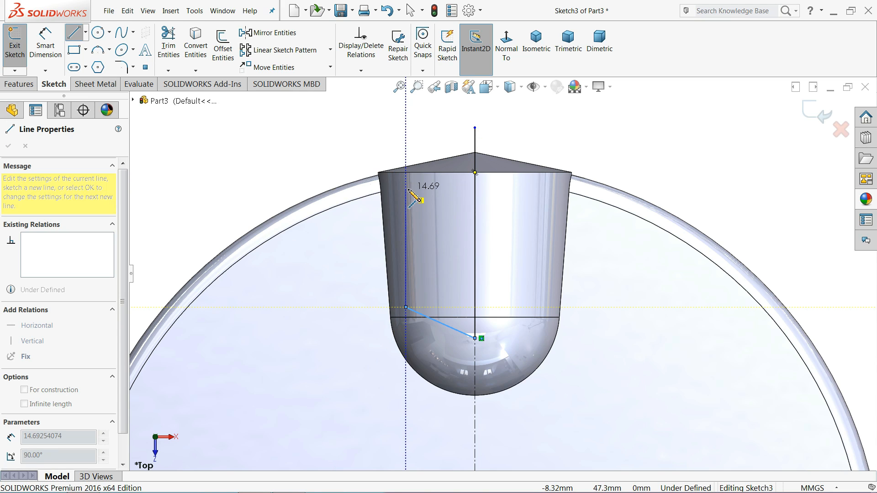
right_click(409, 190)
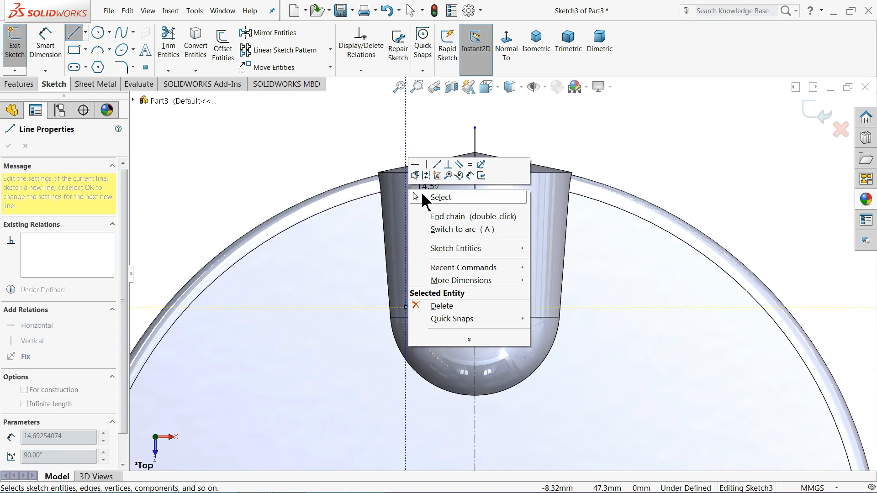
click(411, 196)
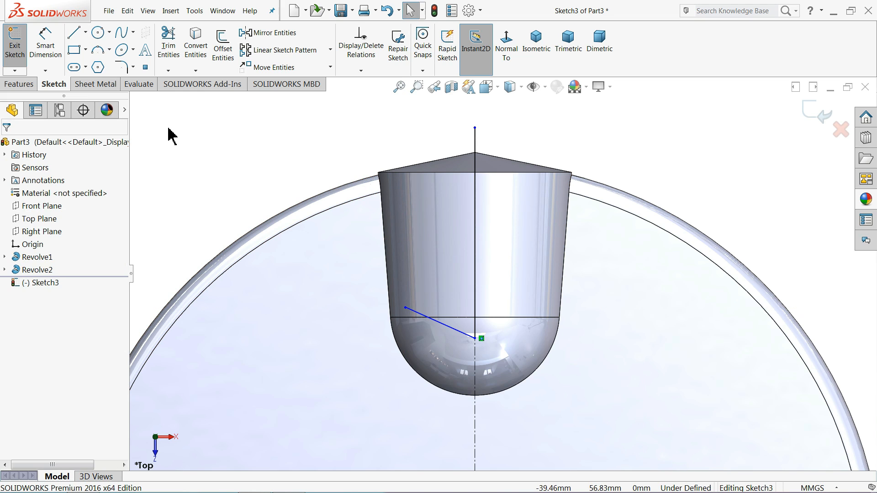
- Draw a circle of radius 50.5 mm centered on the origin, following the disc's outer edge
click(97, 32)
scroll(511, 356, up, 5)
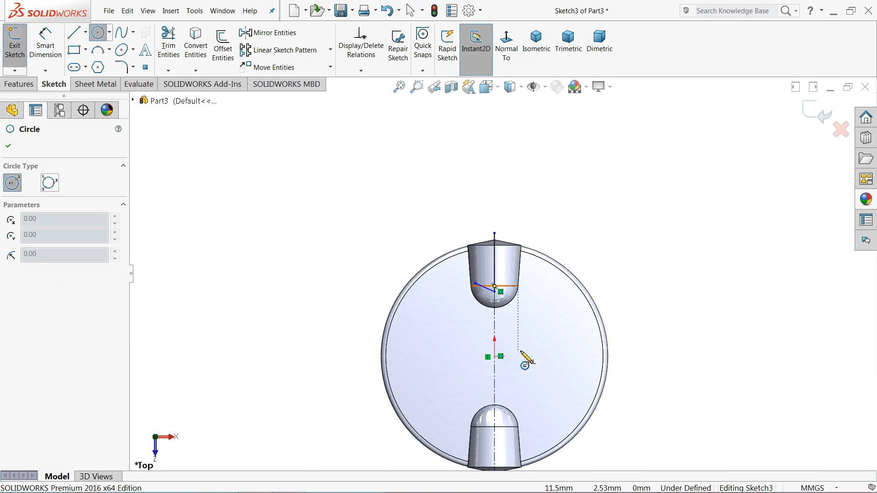
scroll(475, 349, down, 3)
click(461, 342)
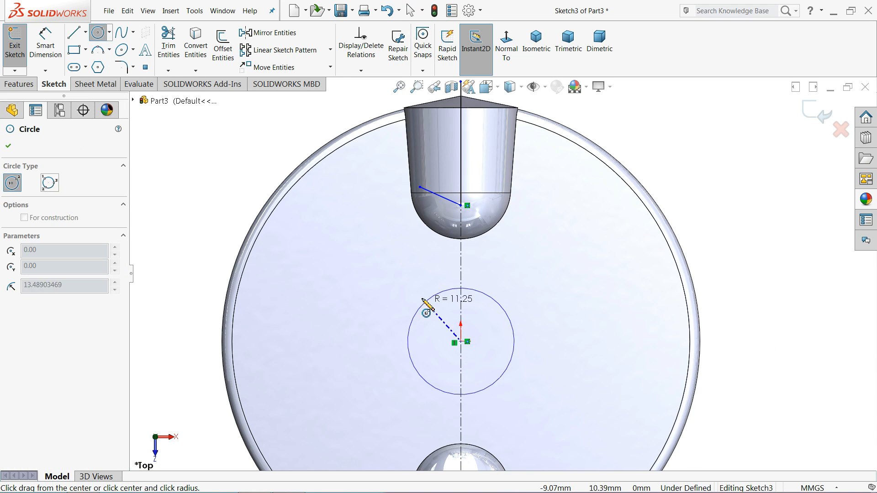
click(293, 181)
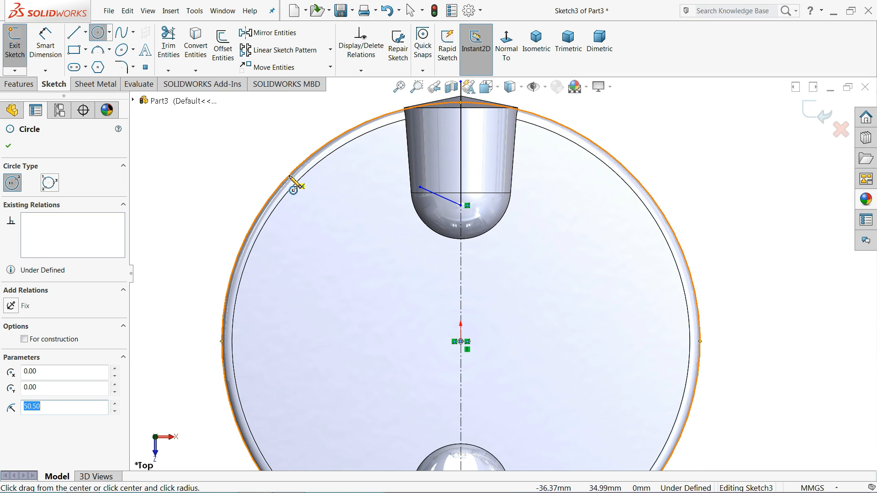
- Add a diameter dimension to the circle and accept 101 mm
click(39, 53)
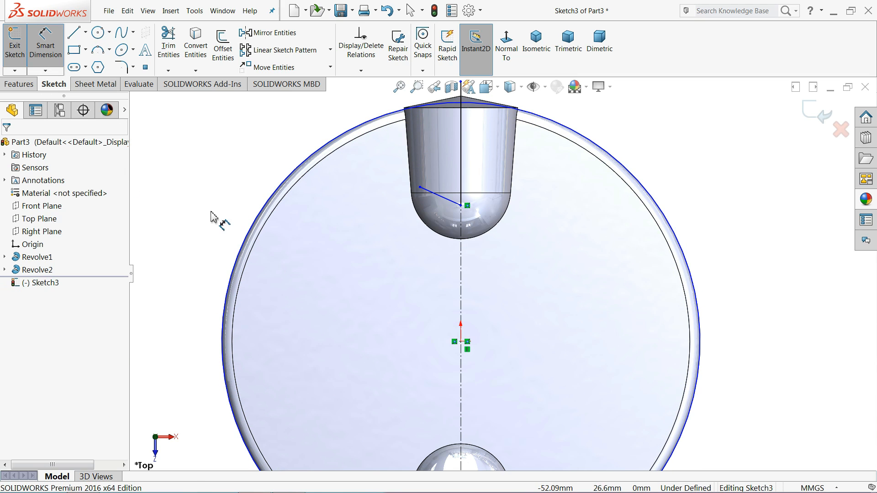
click(241, 253)
click(208, 253)
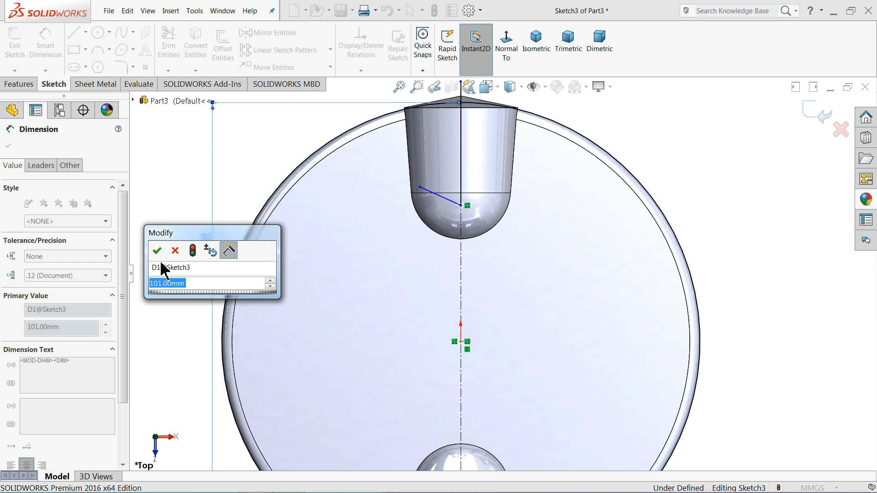
click(157, 251)
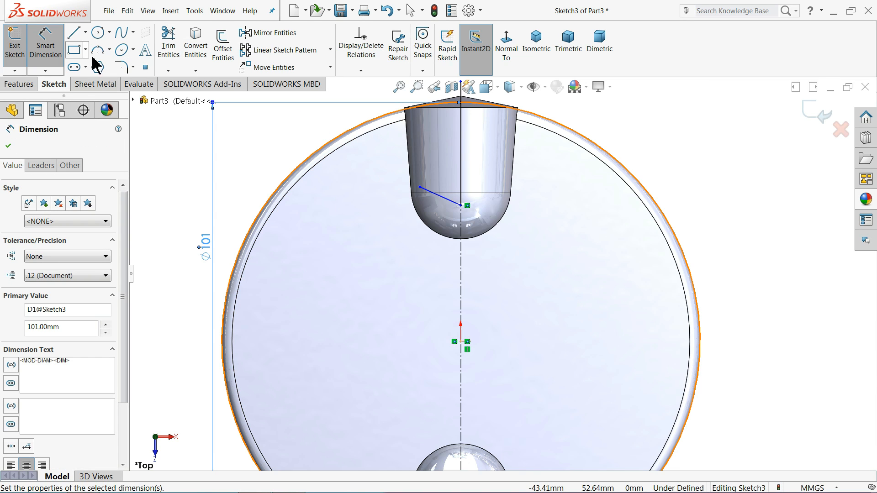
- Draw a vertical line about 17 mm long from the sloping line's free end up to the circle
click(74, 32)
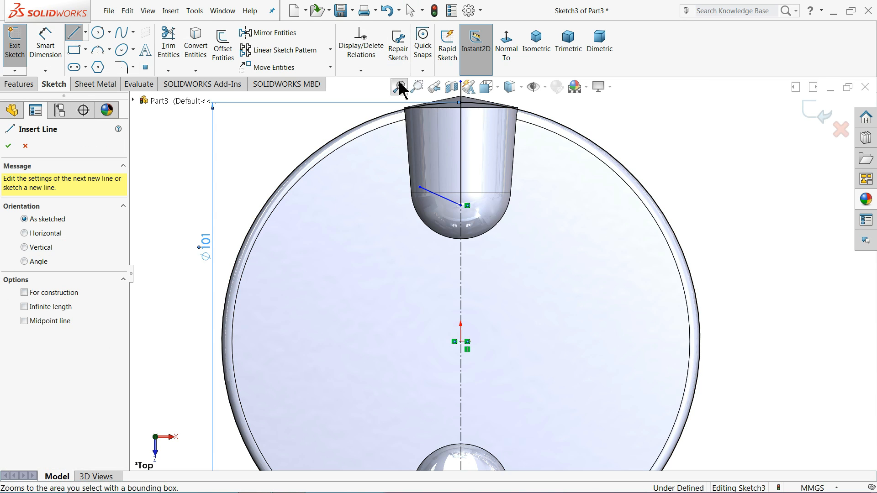
scroll(417, 102, down, 3)
scroll(439, 145, down, 2)
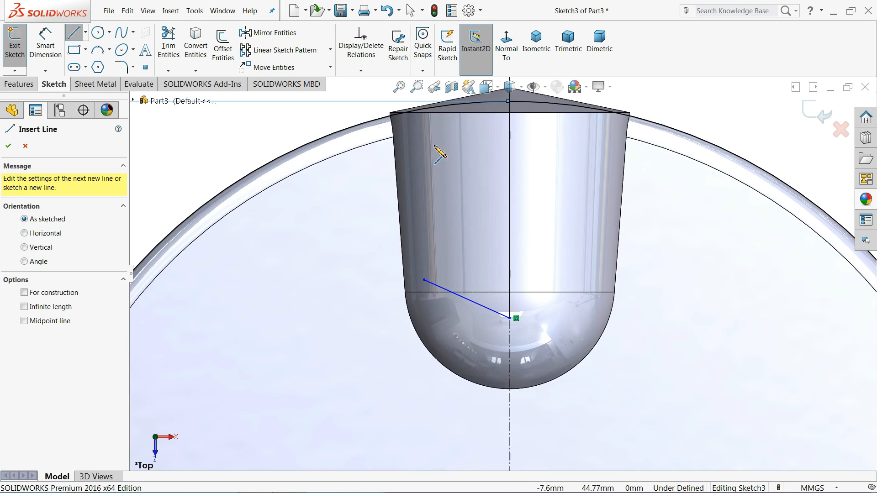
click(424, 280)
scroll(439, 173, up, 2)
scroll(450, 169, down, 3)
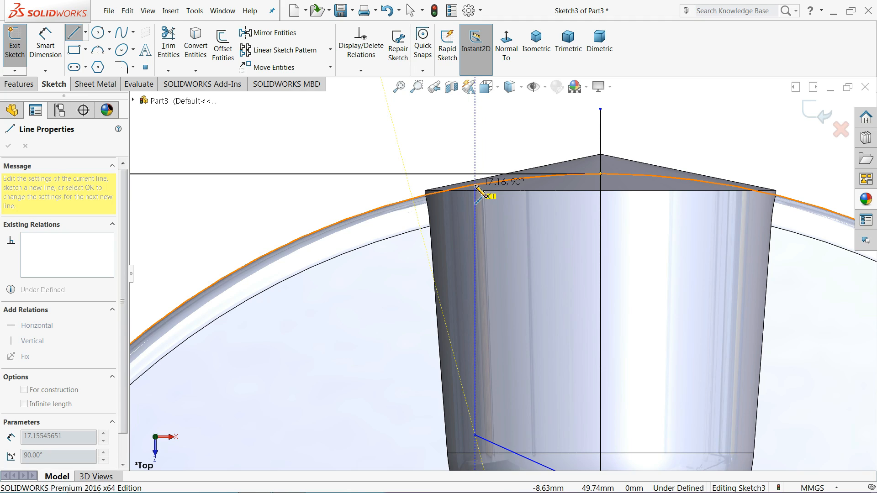
click(475, 179)
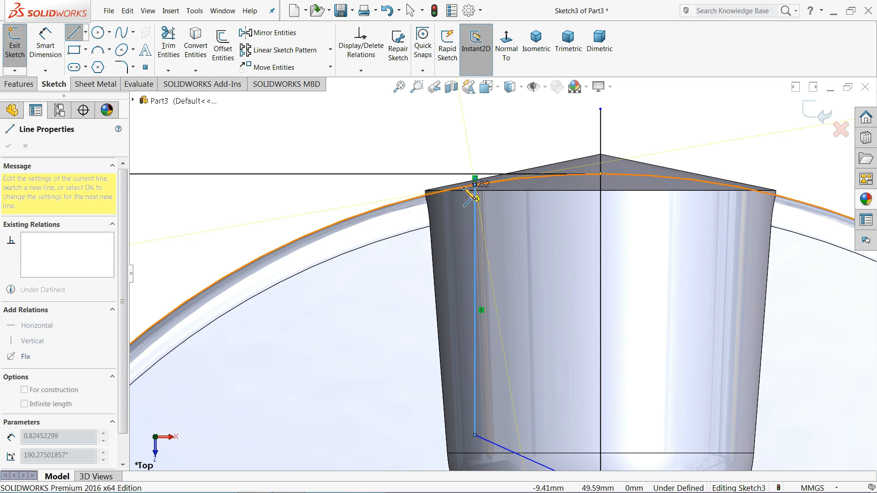
right_click(434, 140)
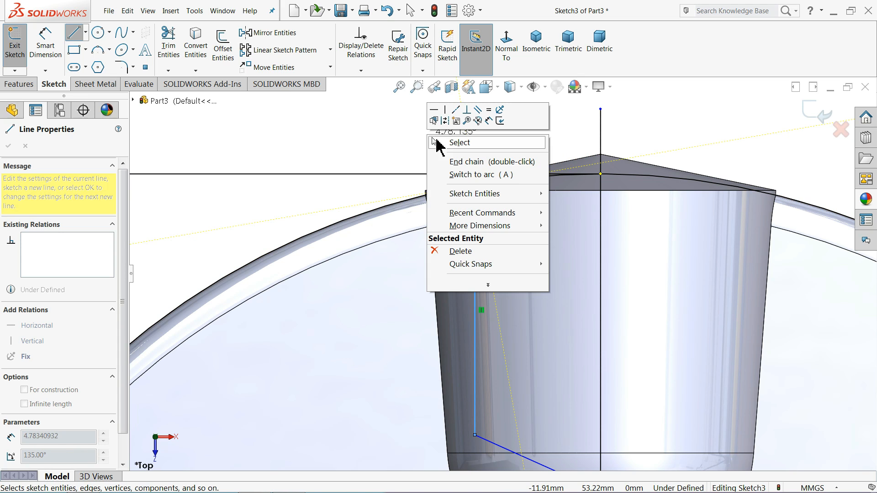
click(459, 143)
- Draw a vertical line up from the circle left of the boss and a horizontal line to the axis line, shortening the axis line to meet it
click(74, 32)
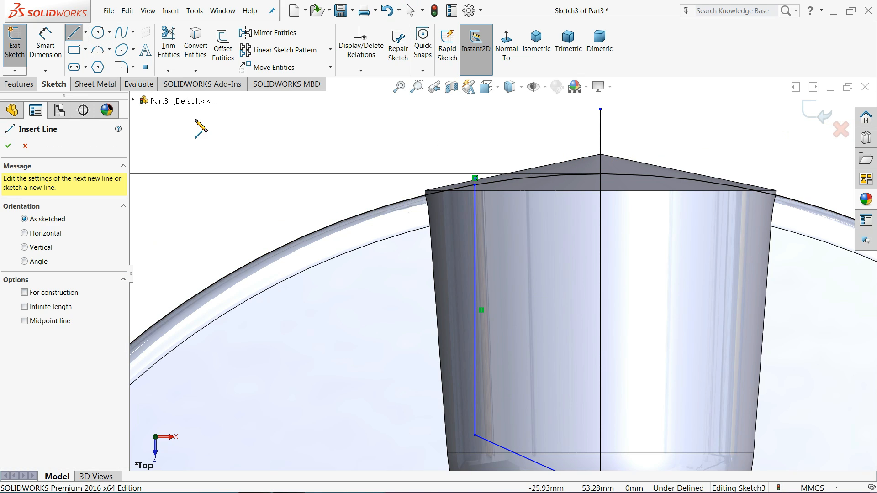
click(405, 200)
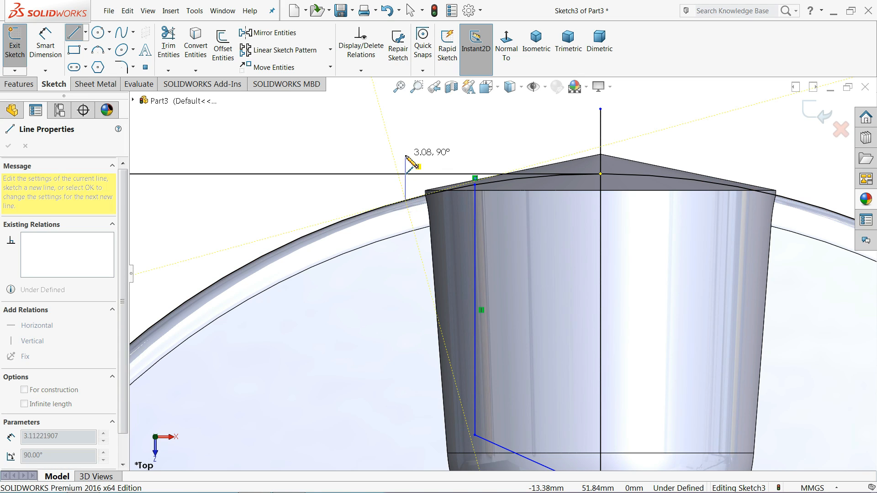
click(405, 130)
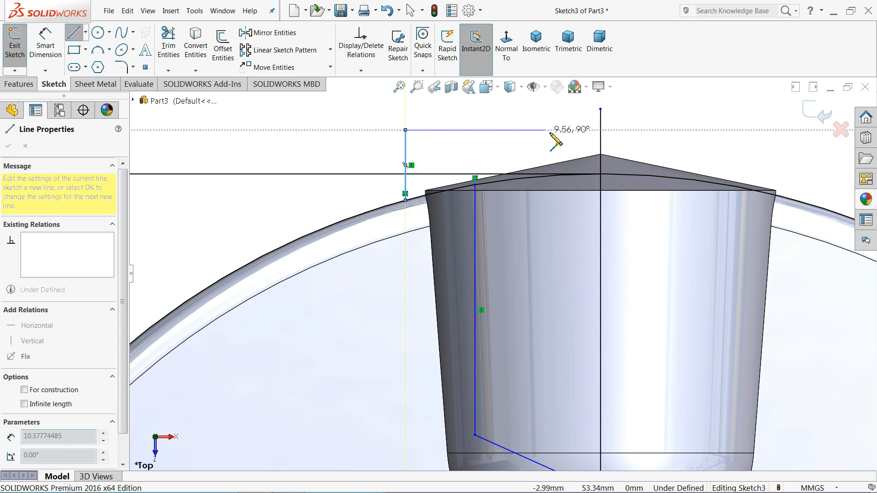
click(600, 130)
right_click(629, 124)
click(655, 128)
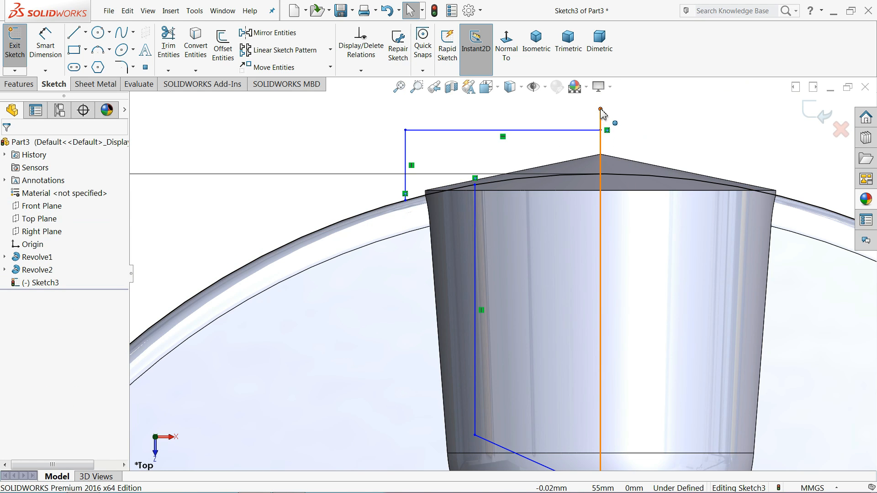
drag(601, 109, 601, 130)
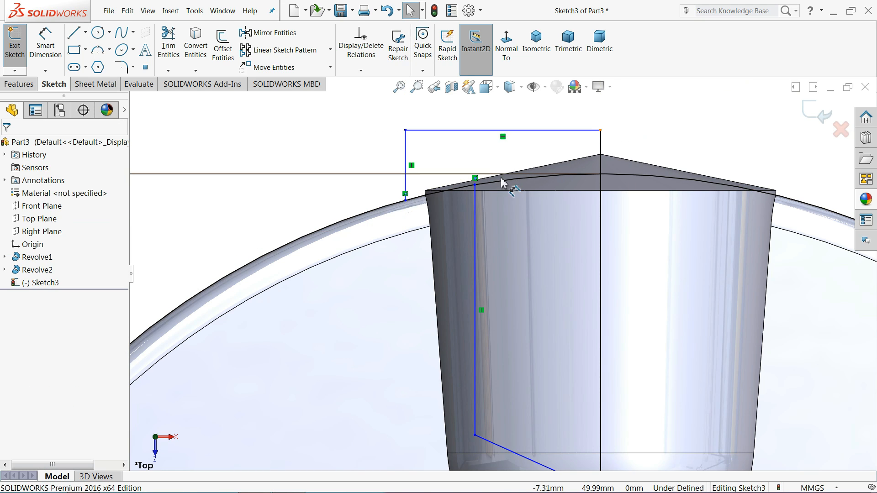
- Trim the circle, keeping only the short arc between the two vertical lines left of the axis
click(170, 49)
drag(302, 283, 294, 232)
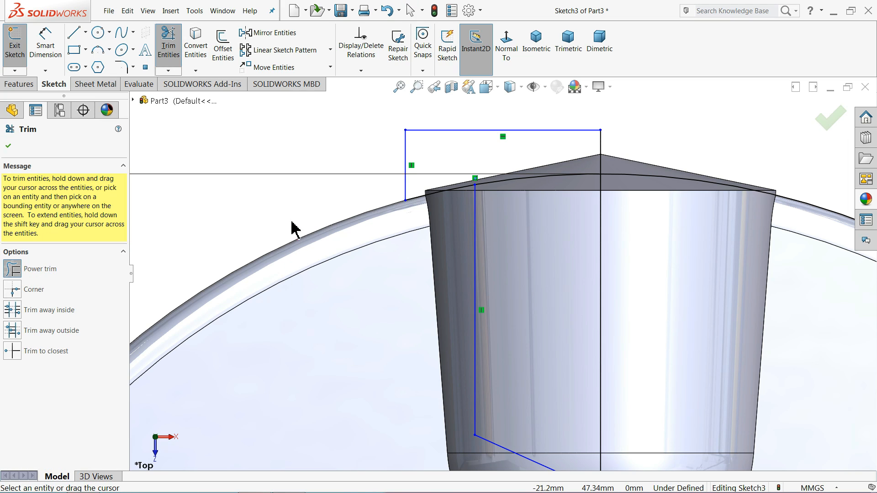
drag(806, 256, 810, 192)
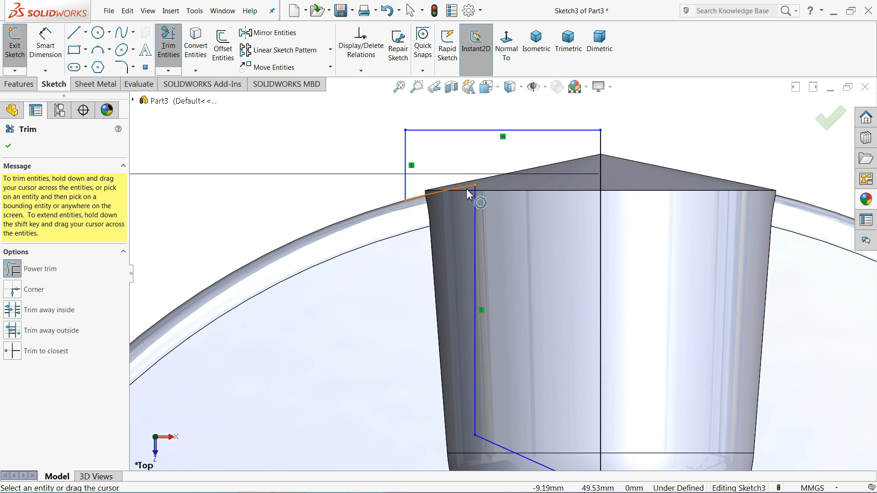
scroll(469, 194, up, 5)
scroll(562, 340, down, 4)
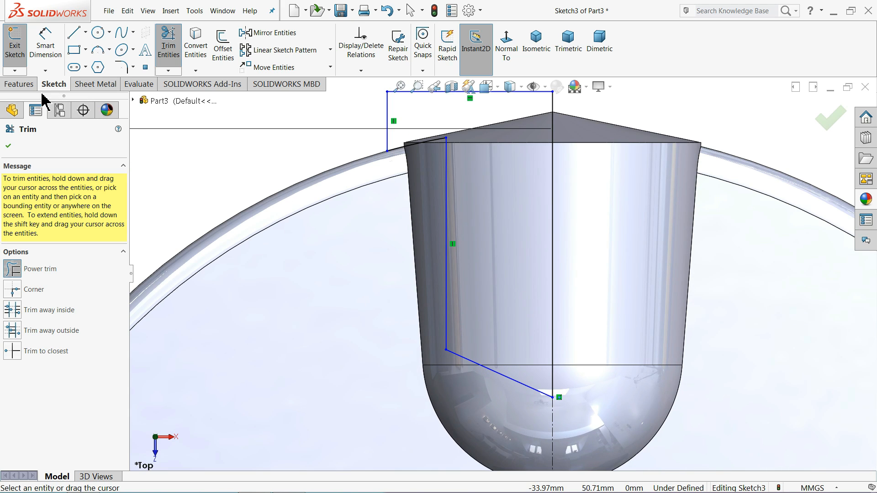
click(9, 147)
- Dimension the distance between the profile's long vertical line and the axis line as 8 mm
click(42, 46)
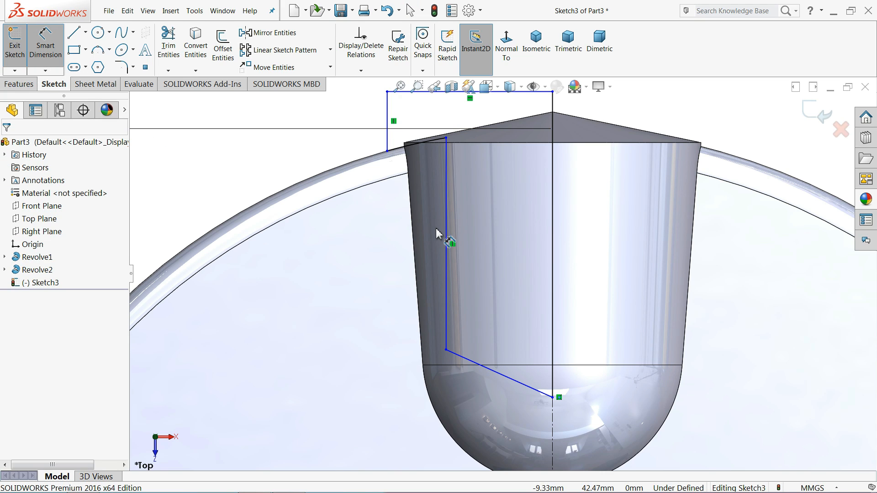
click(445, 235)
click(553, 238)
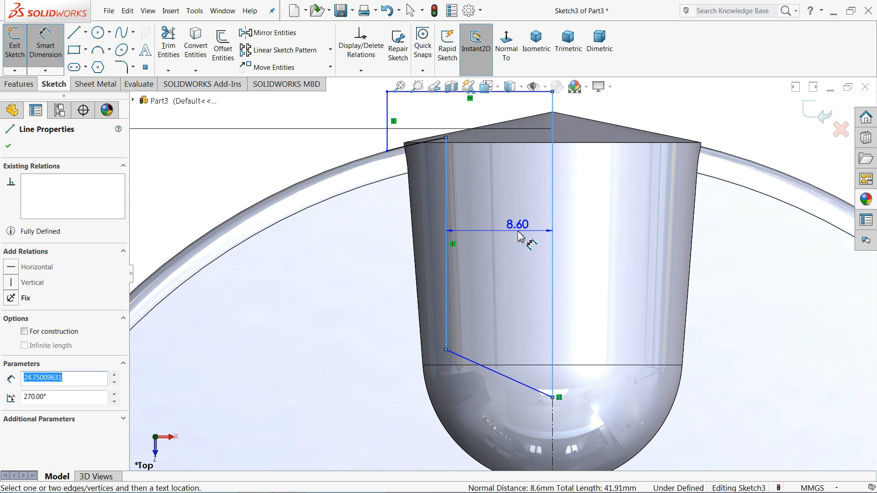
click(520, 235)
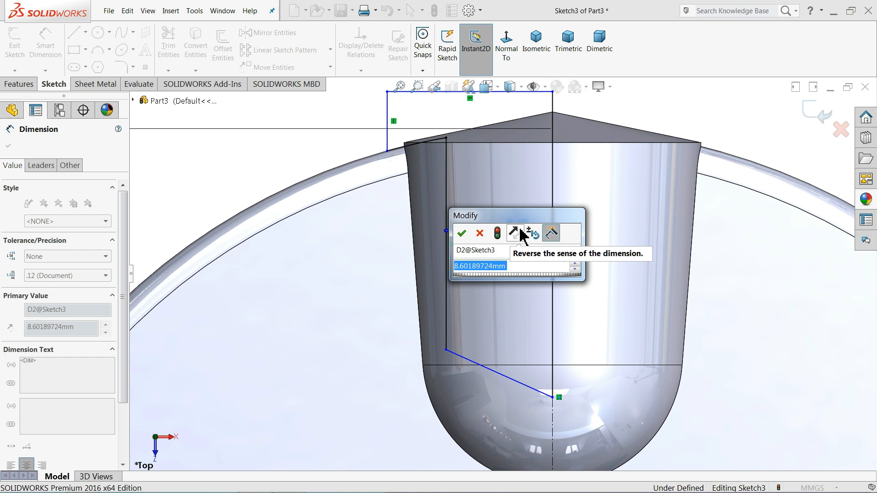
text(8)
key(Return)
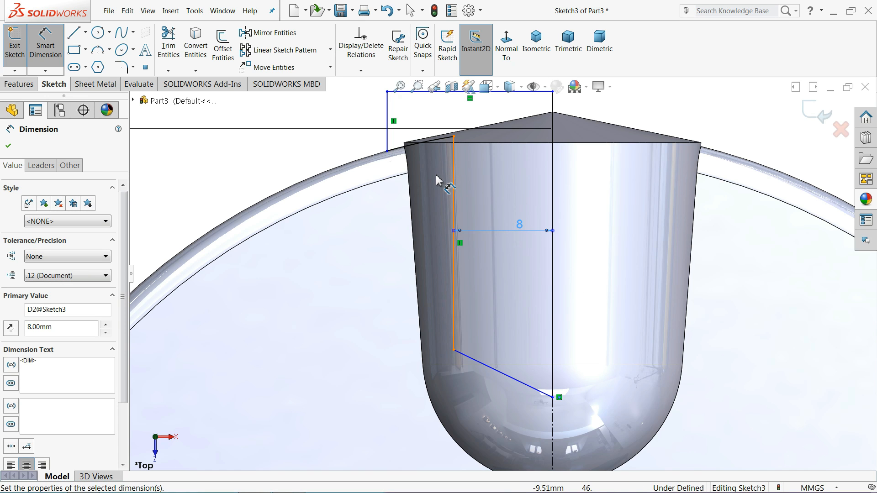
- Dimension the distance from the lower end of the sloping line to the origin as 26.7 mm
scroll(457, 219, up, 5)
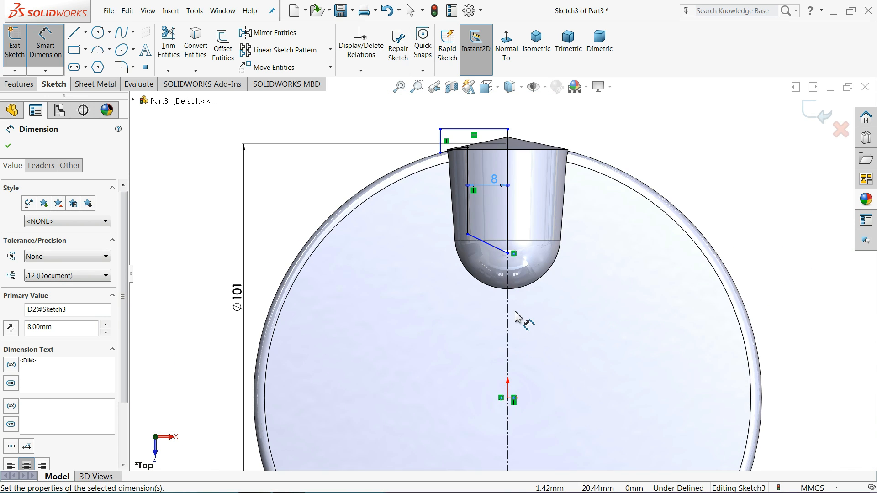
scroll(508, 285, down, 3)
scroll(502, 252, up, 3)
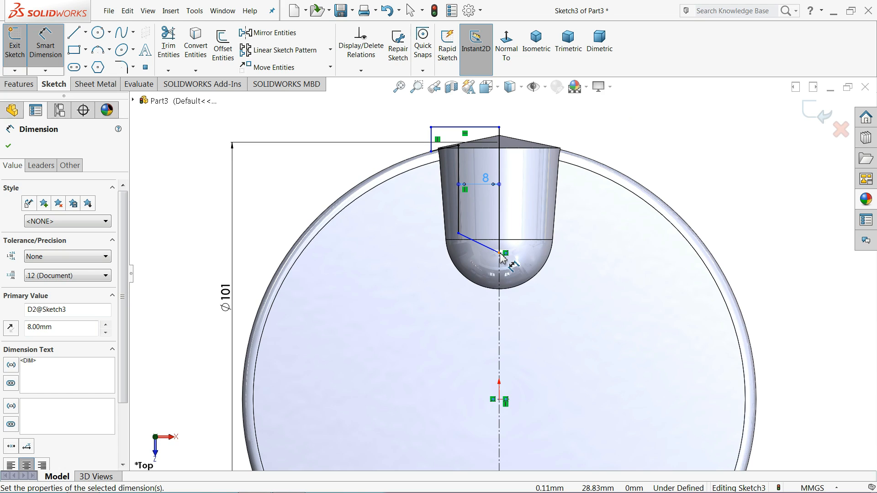
click(500, 253)
click(499, 400)
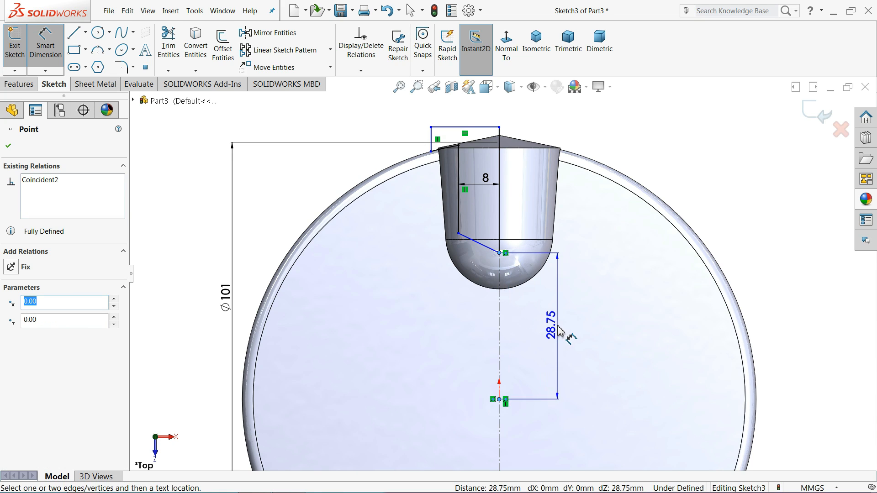
click(570, 327)
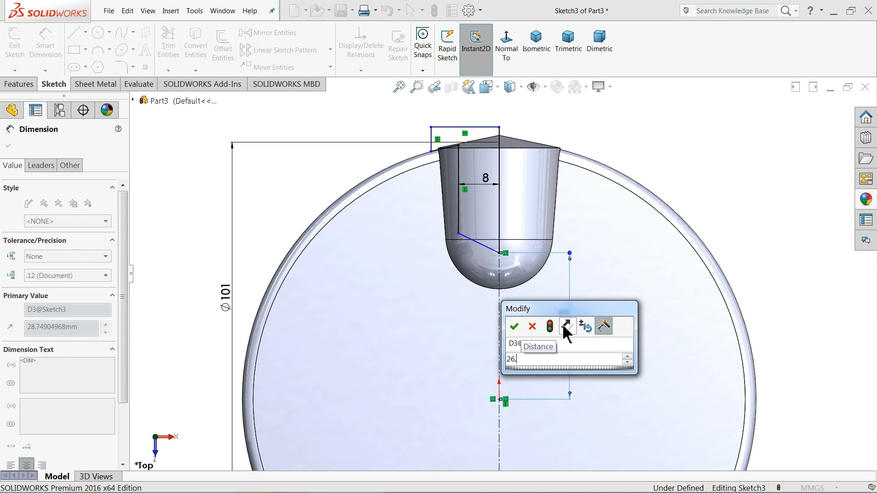
text(26.7)
key(Return)
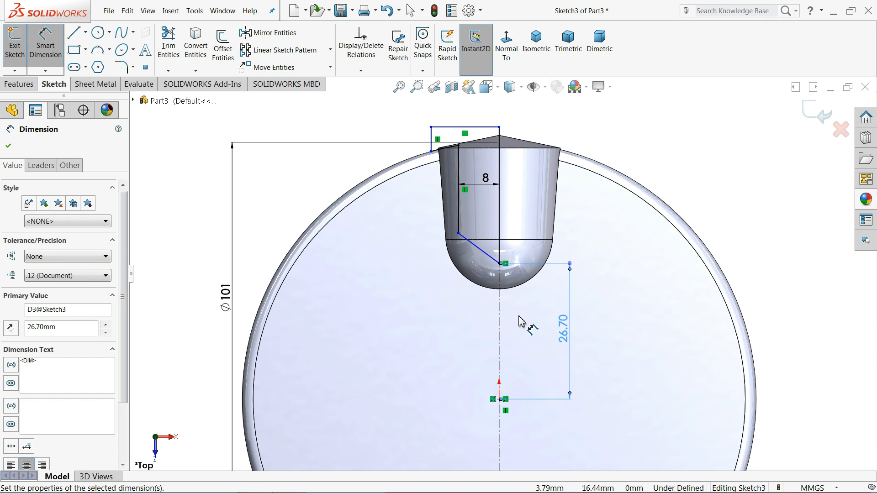
- Dimension the length of the profile's long vertical line as 19 mm
scroll(463, 168, down, 3)
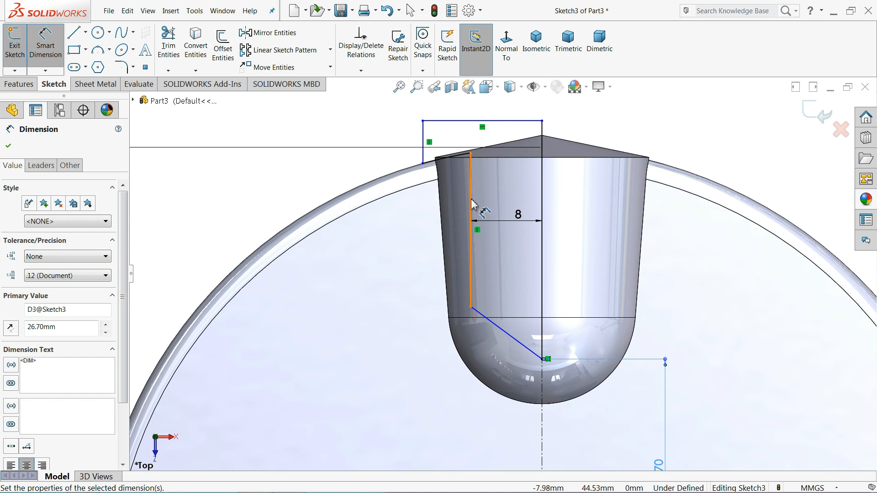
click(472, 211)
click(406, 217)
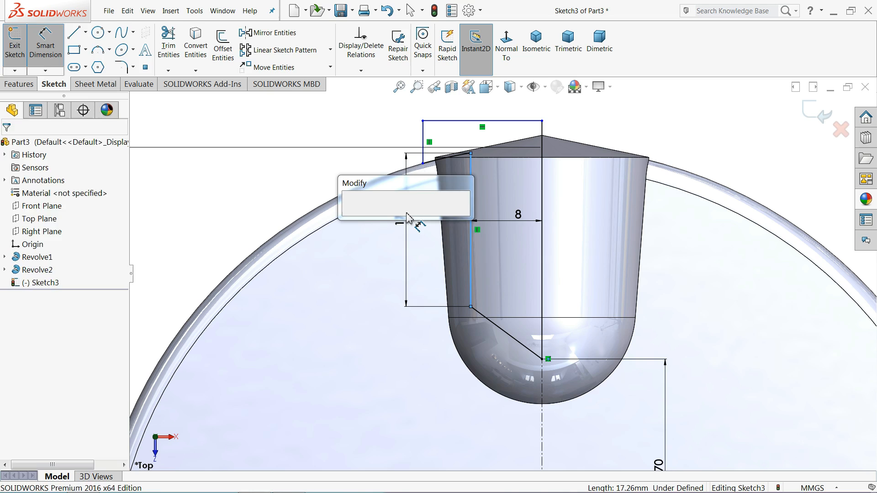
text(19)
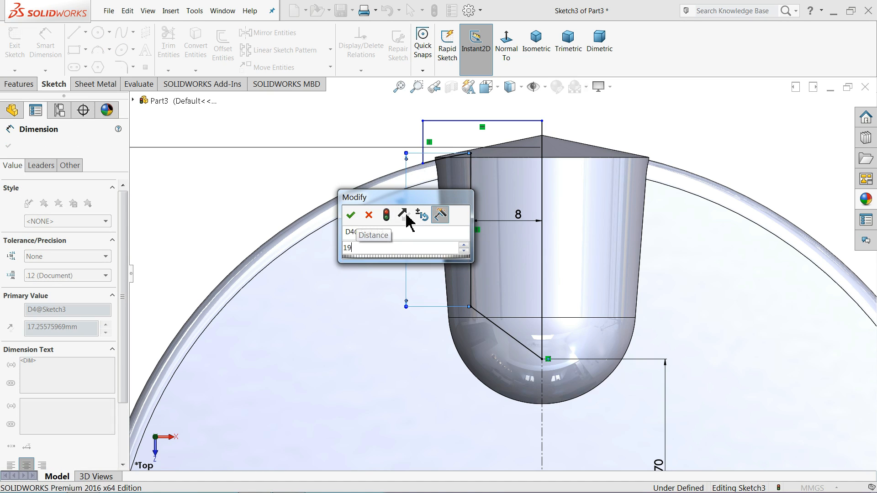
key(Return)
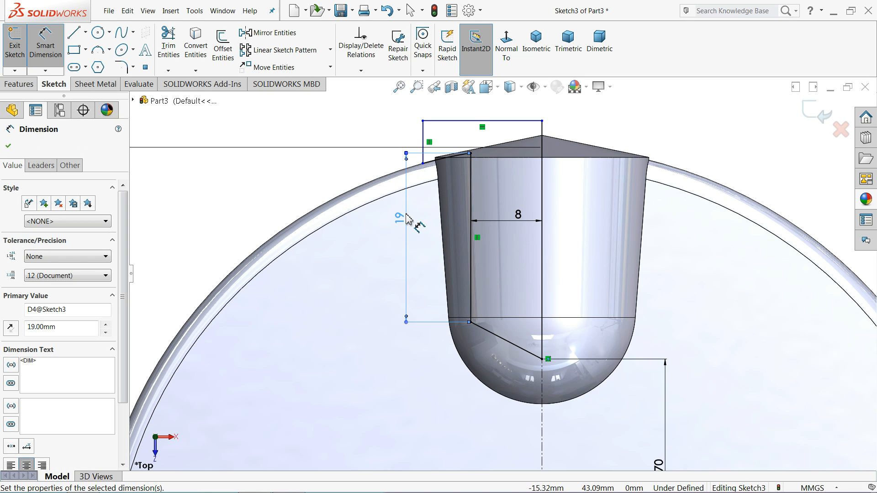
click(324, 166)
- Add a length dimension to the profile's upper horizontal line and accept 13.37 mm
scroll(537, 120, down, 3)
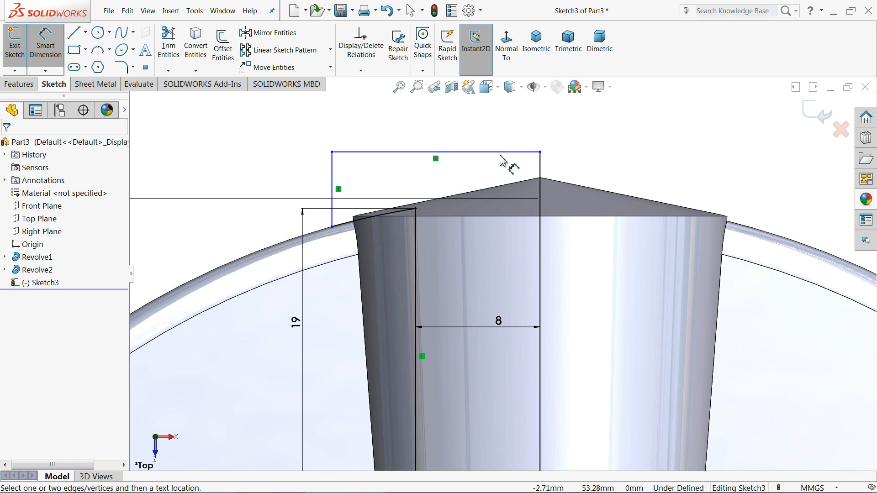
click(471, 153)
click(459, 115)
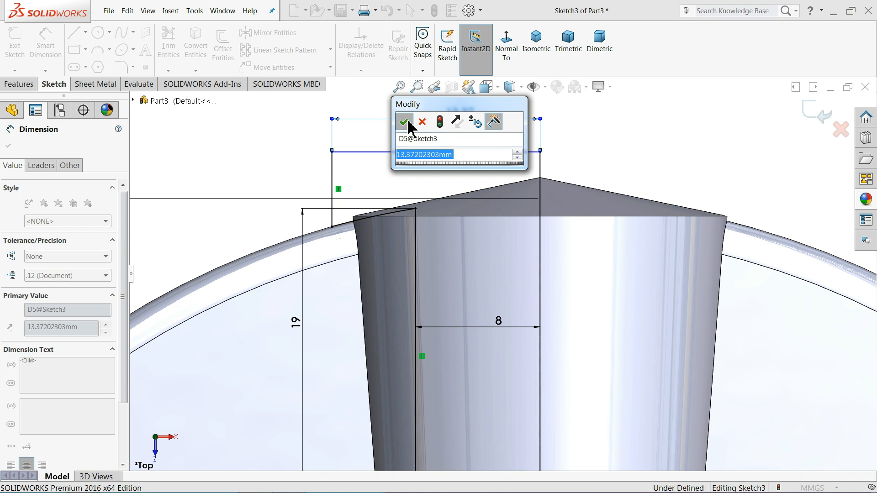
click(401, 121)
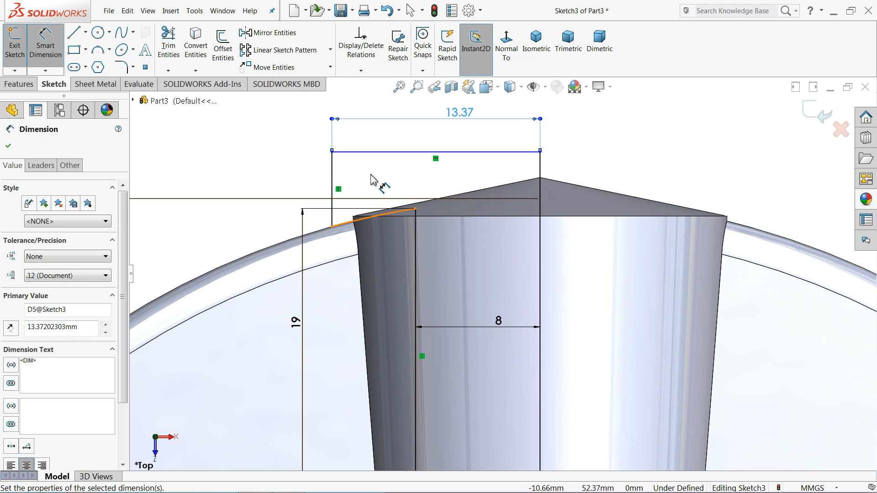
click(587, 152)
- Add a length dimension to the profile's vertical line on the axis and accept 26.80 mm
scroll(543, 173, up, 5)
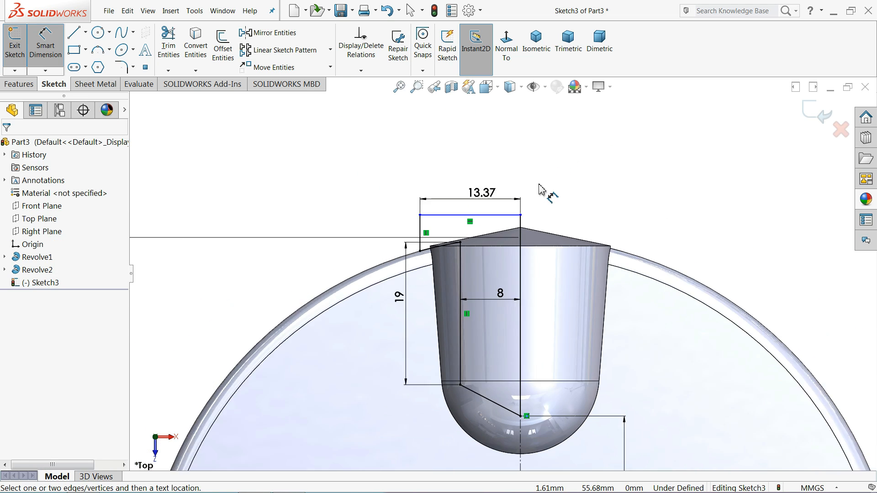
scroll(534, 236, up, 2)
scroll(537, 265, down, 2)
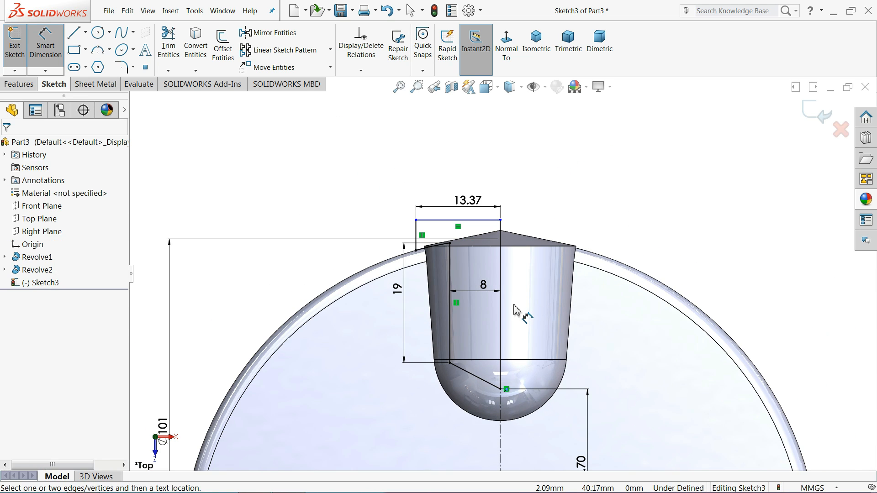
scroll(515, 311, down, 2)
click(494, 309)
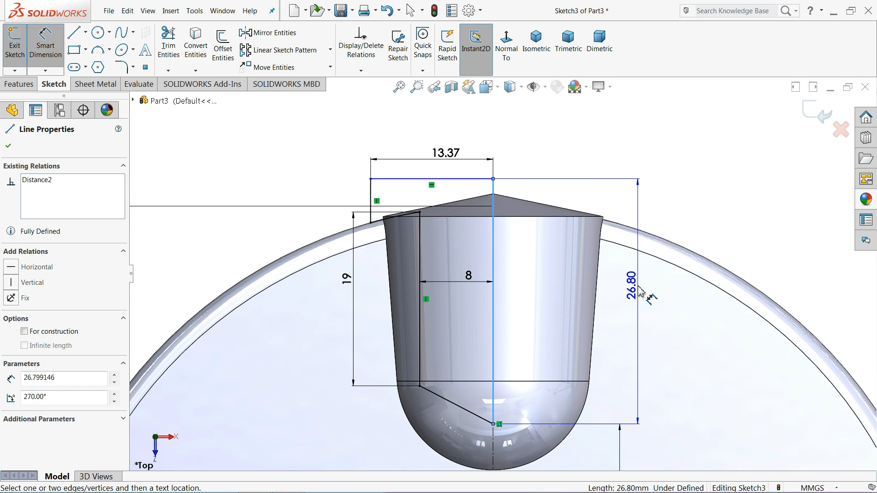
click(639, 291)
click(580, 290)
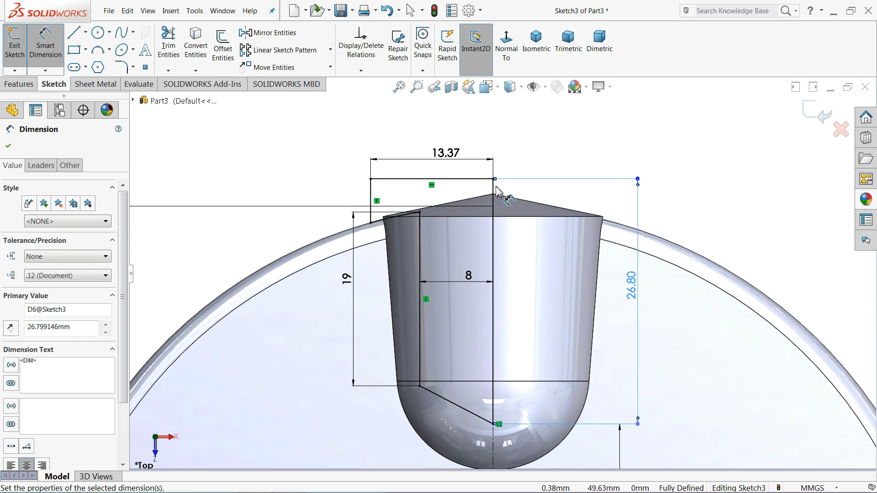
scroll(501, 191, down, 2)
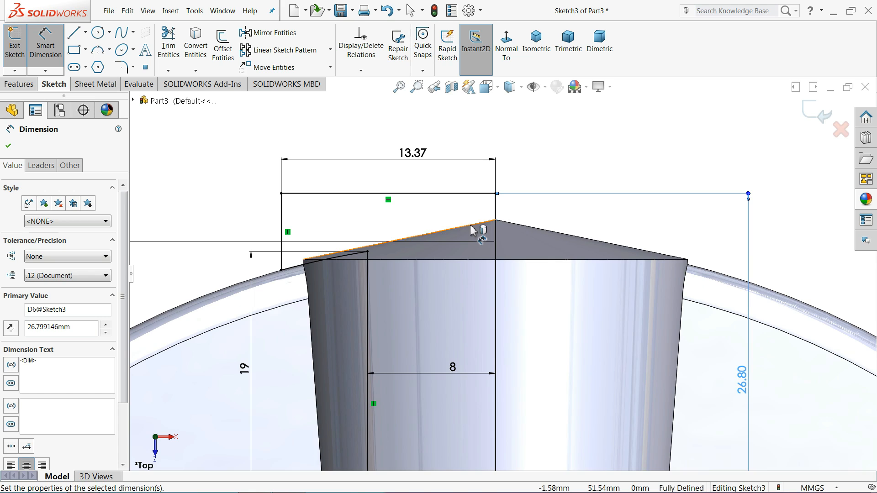
scroll(473, 229, up, 5)
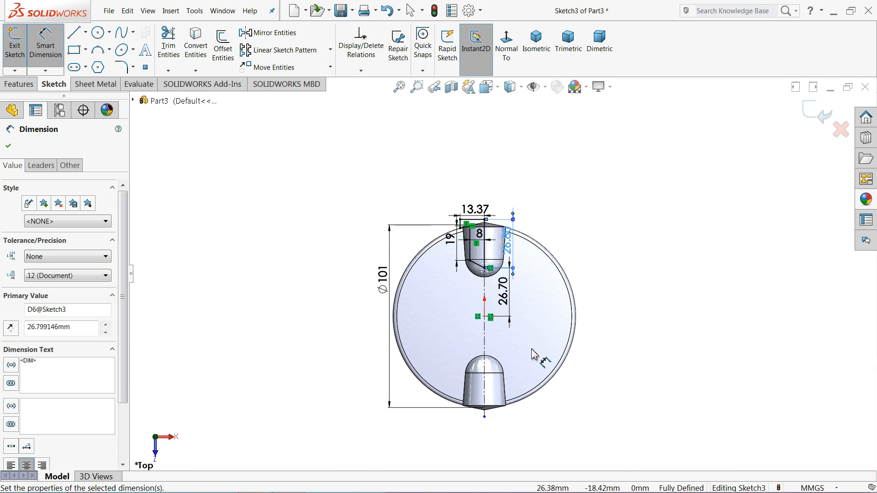
scroll(534, 355, down, 1)
click(272, 32)
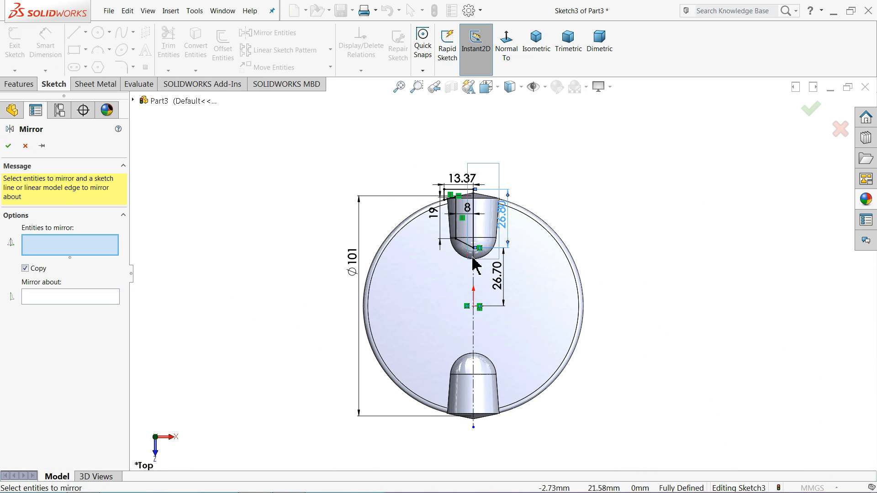
drag(472, 257, 428, 262)
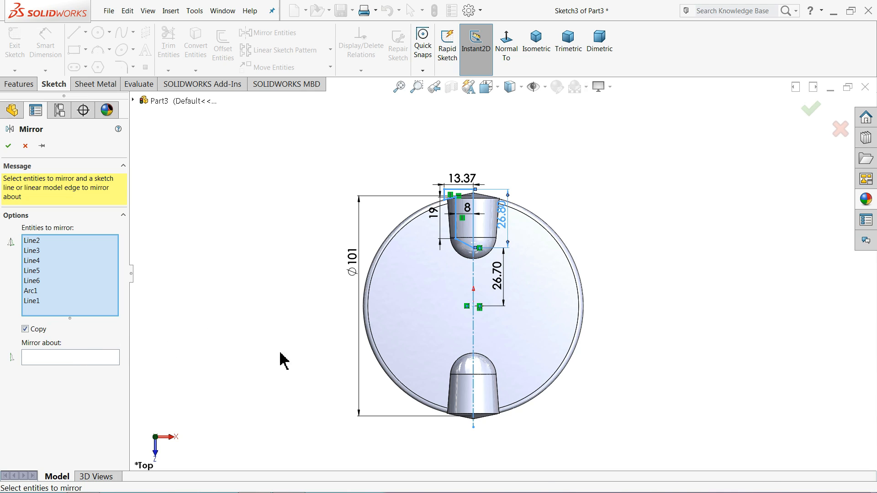
click(25, 146)
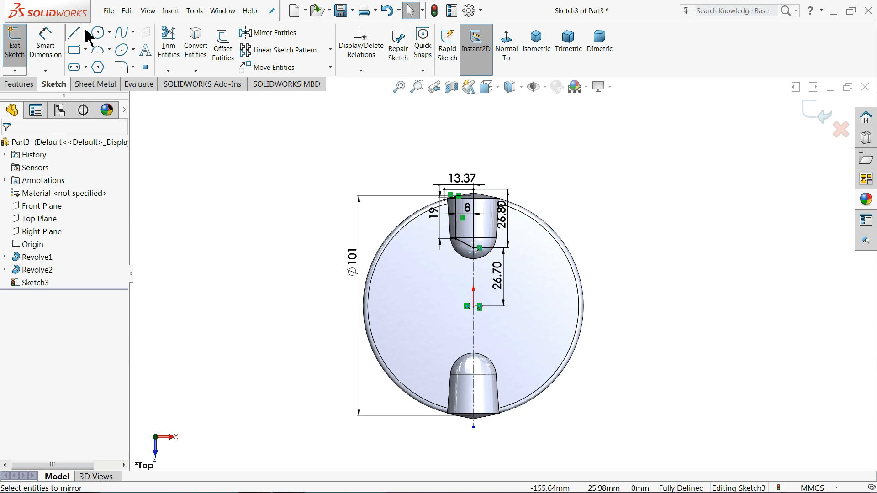
- Draw a horizontal centerline about 34 mm long from the origin toward the disc's right edge
click(86, 32)
click(97, 58)
scroll(456, 294, down, 3)
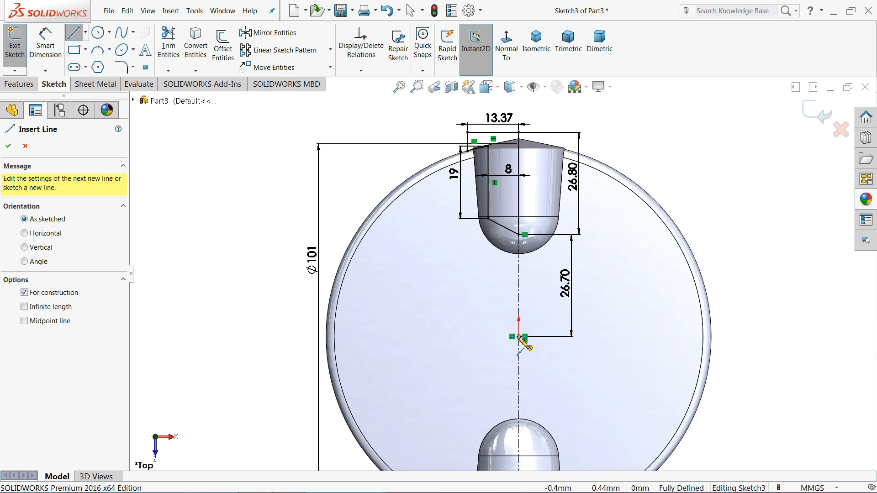
click(518, 337)
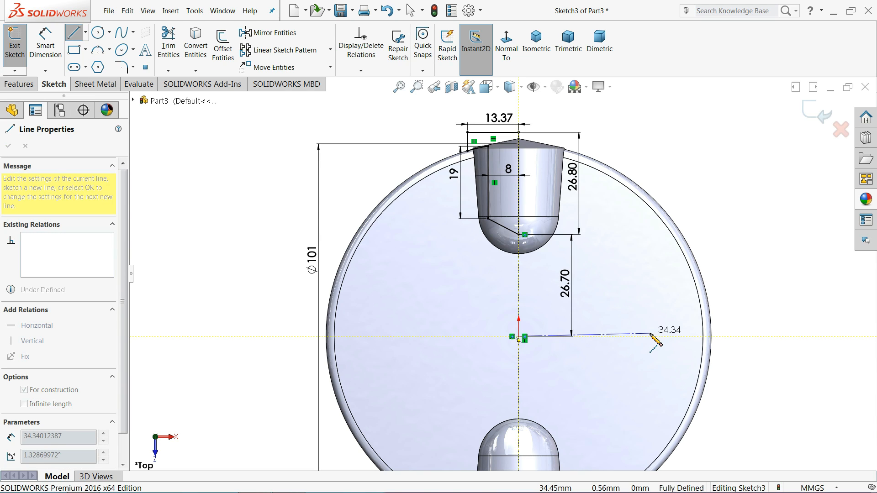
right_click(650, 337)
click(680, 316)
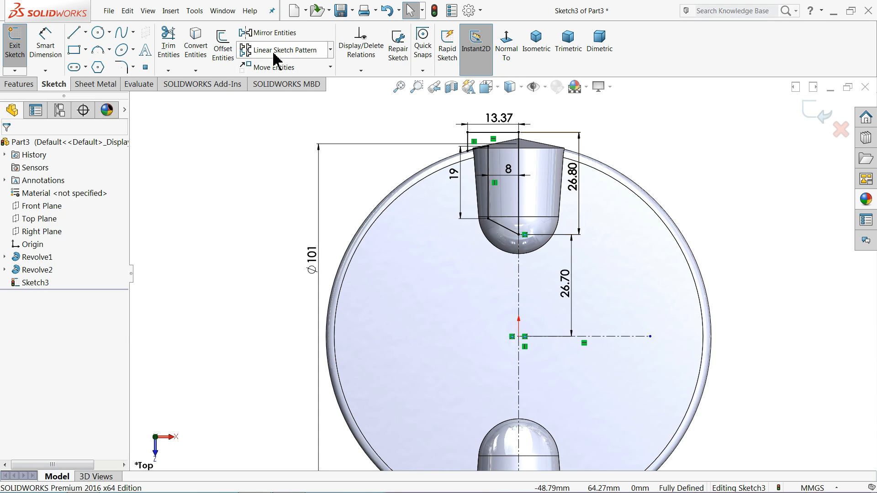
- Mirror the whole half profile about the horizontal centerline, keeping the original, to copy it onto the opposite boss
click(274, 33)
drag(565, 135, 425, 268)
click(104, 358)
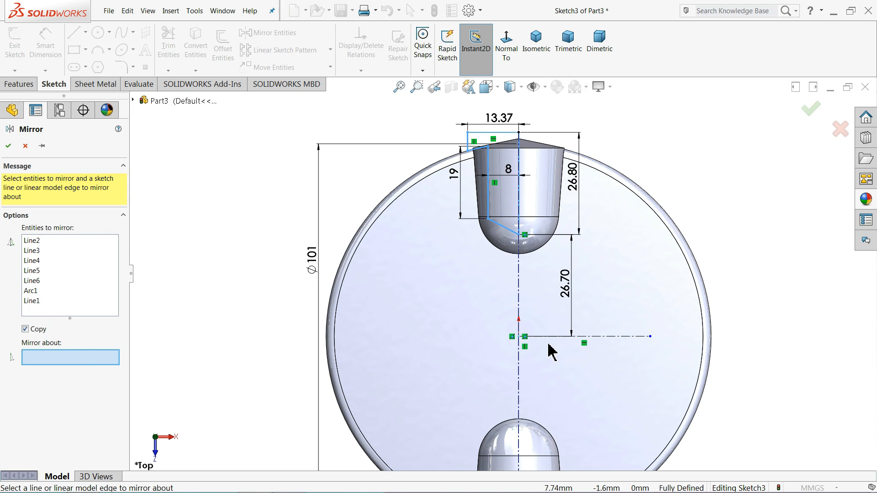
click(583, 338)
scroll(554, 339, up, 2)
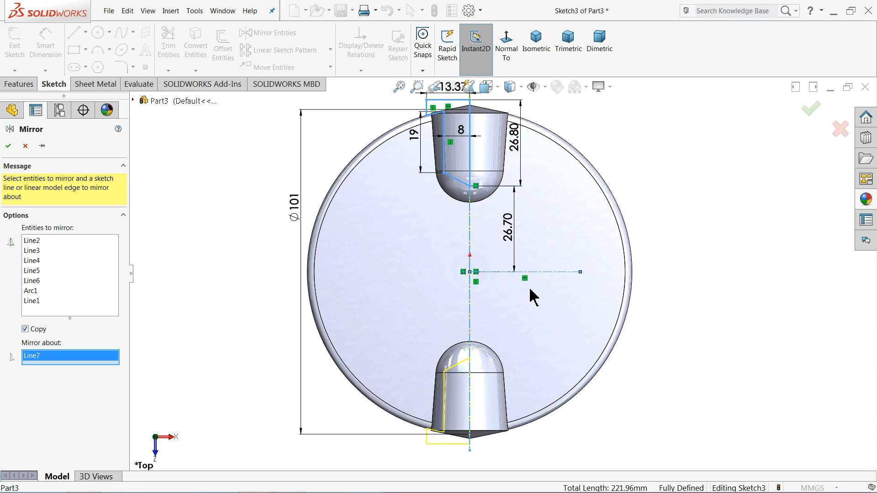
click(8, 146)
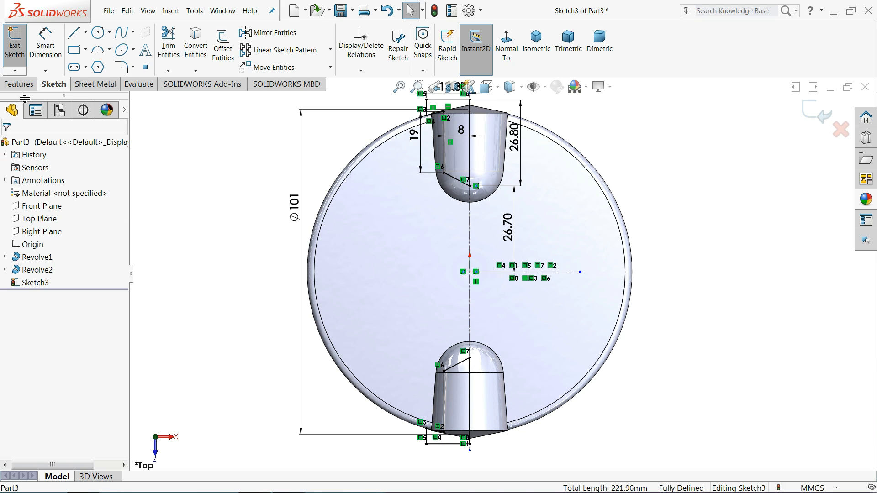
- Cut both bosses with a 360-degree revolved cut of the stepped half profiles about the vertical centerline
click(19, 84)
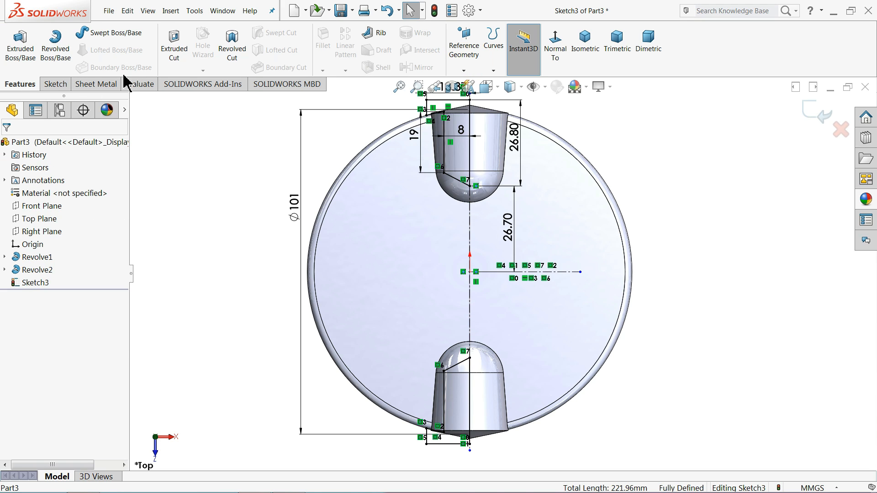
click(232, 50)
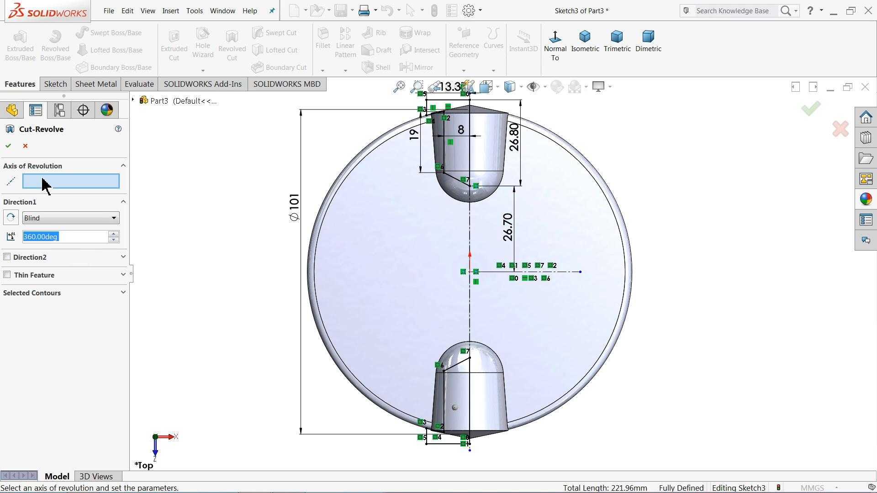
click(470, 208)
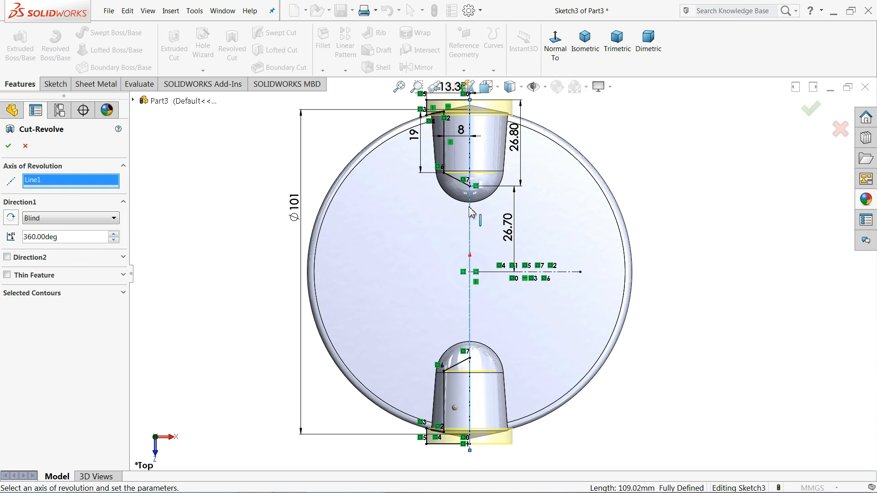
scroll(432, 258, up, 3)
middle_drag(512, 227, 512, 223)
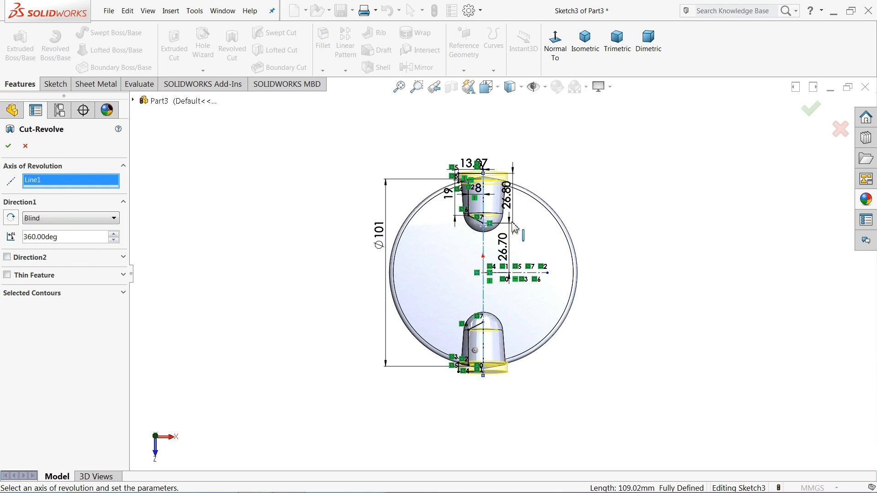
click(598, 58)
scroll(470, 342, down, 3)
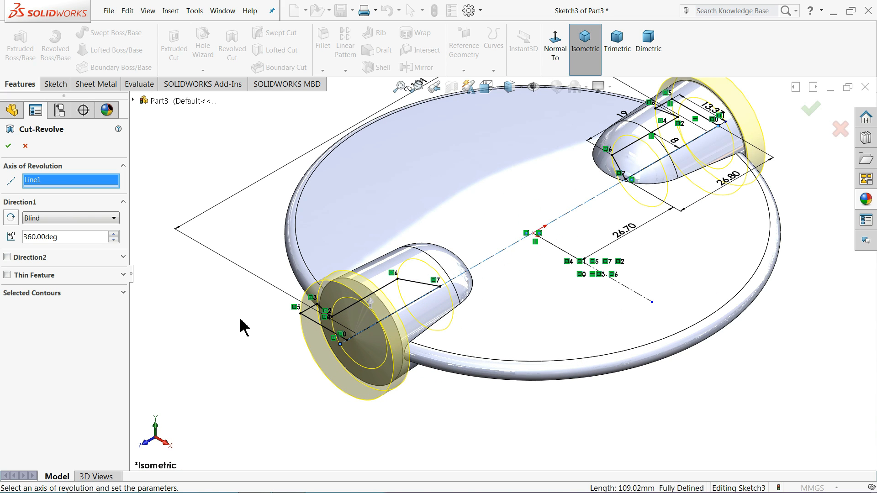
click(8, 146)
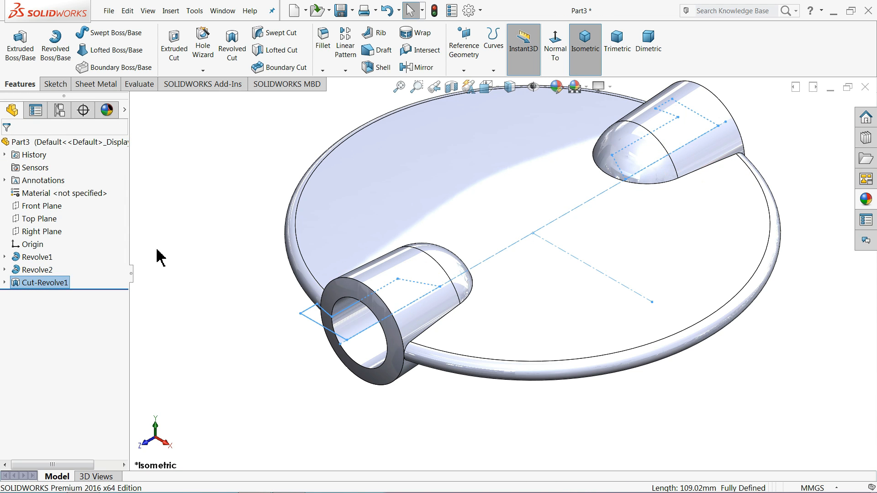
middle_drag(215, 287, 219, 318)
key(ctrl+7)
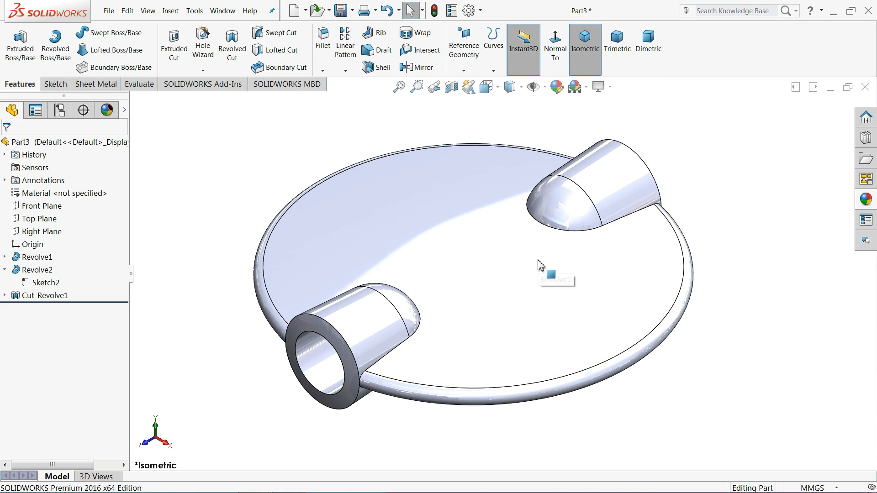
- Edit the sketch of the boss revolve, set the half profile's outer-end width to 11 mm, and exit the sketch
click(388, 352)
click(182, 257)
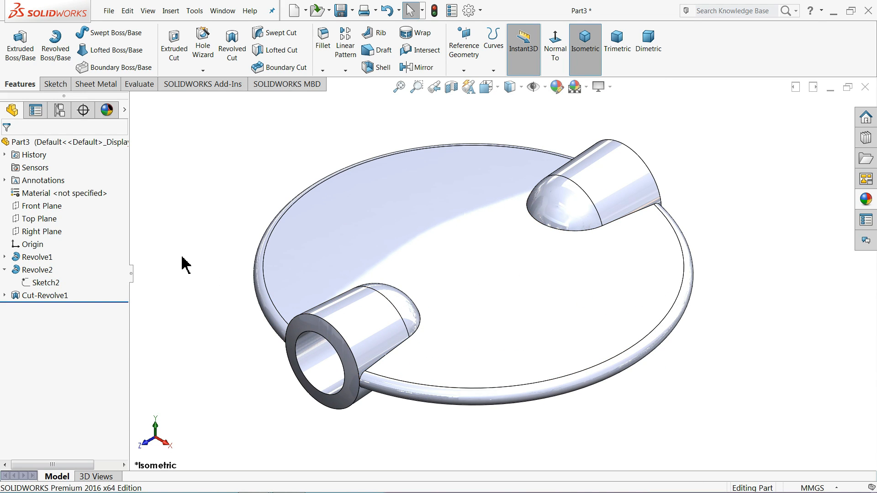
click(40, 283)
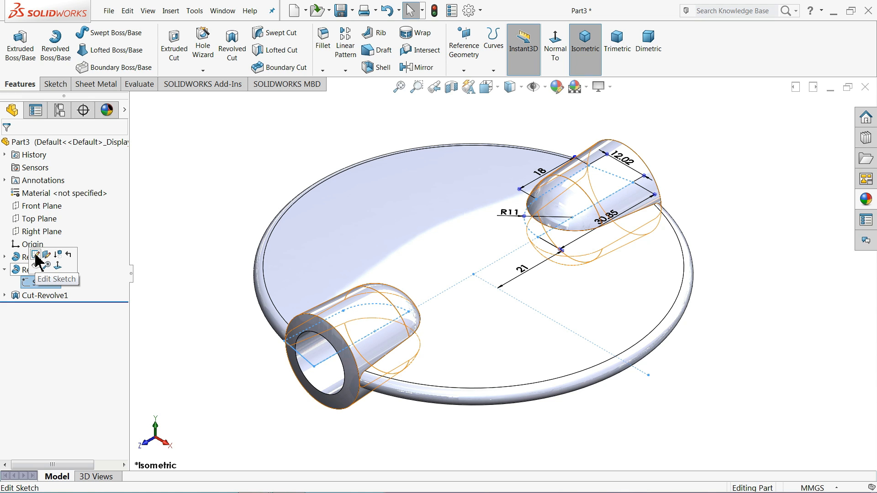
click(36, 255)
click(505, 48)
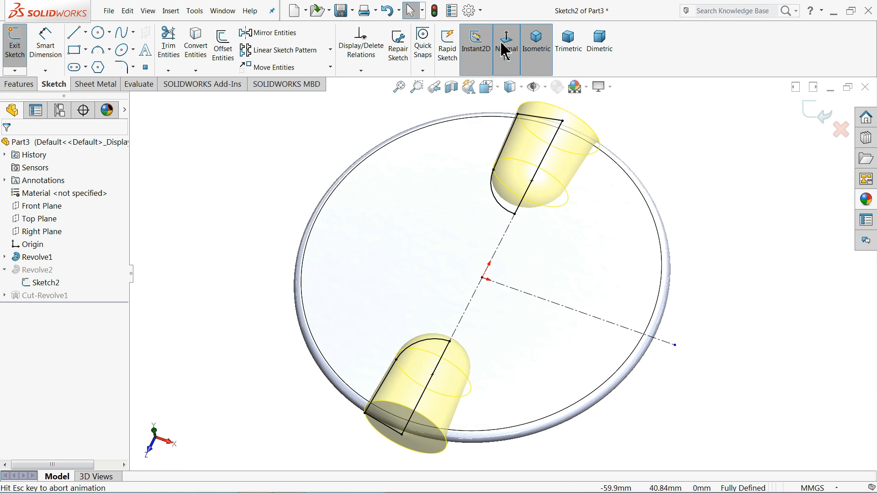
scroll(485, 134, down, 4)
click(435, 165)
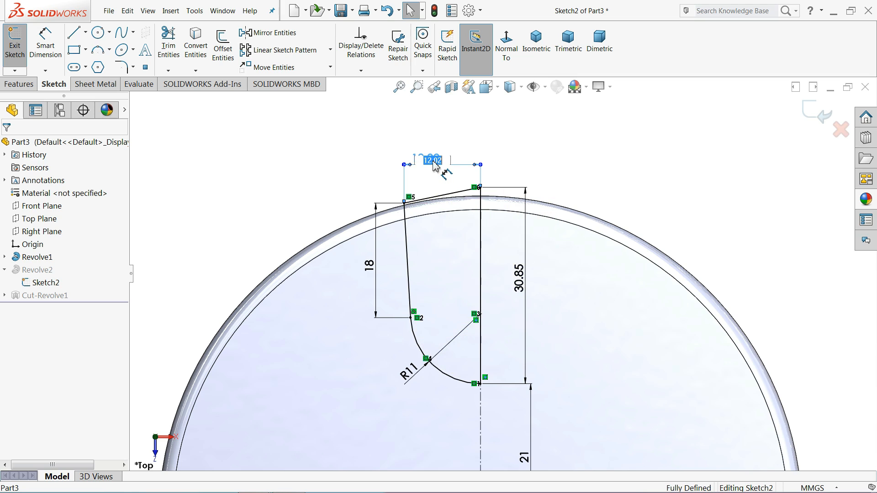
key(Return)
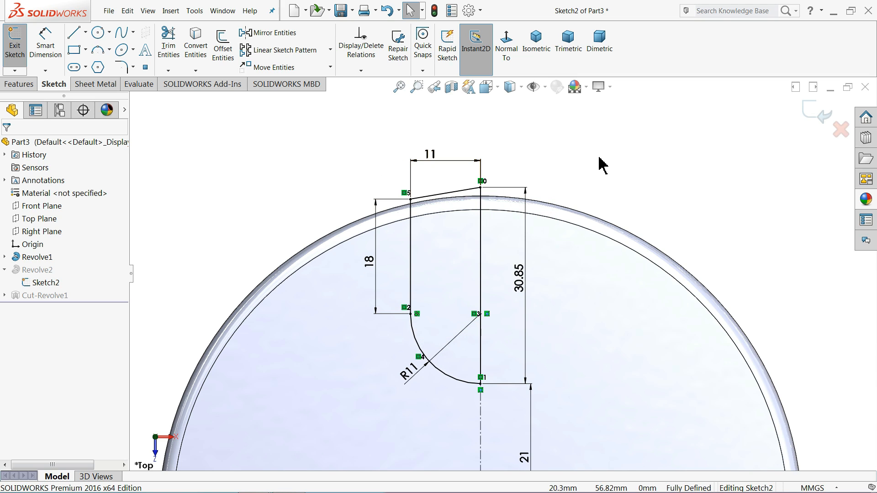
click(815, 115)
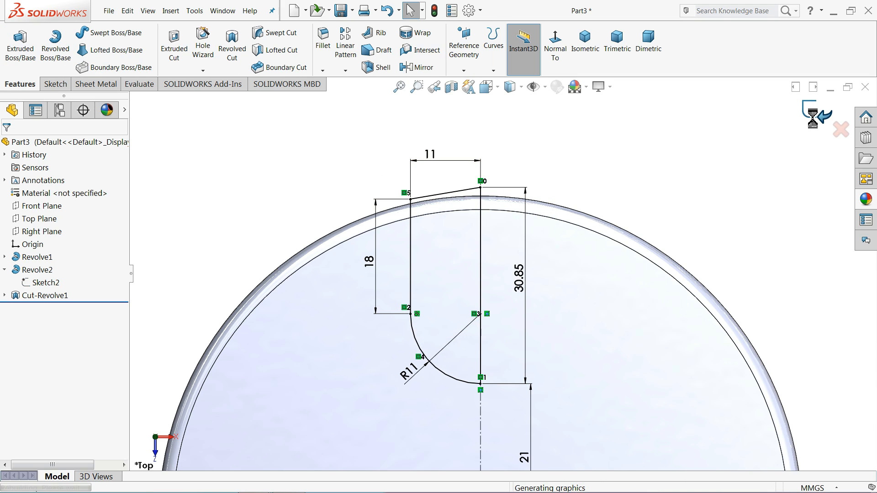
click(579, 45)
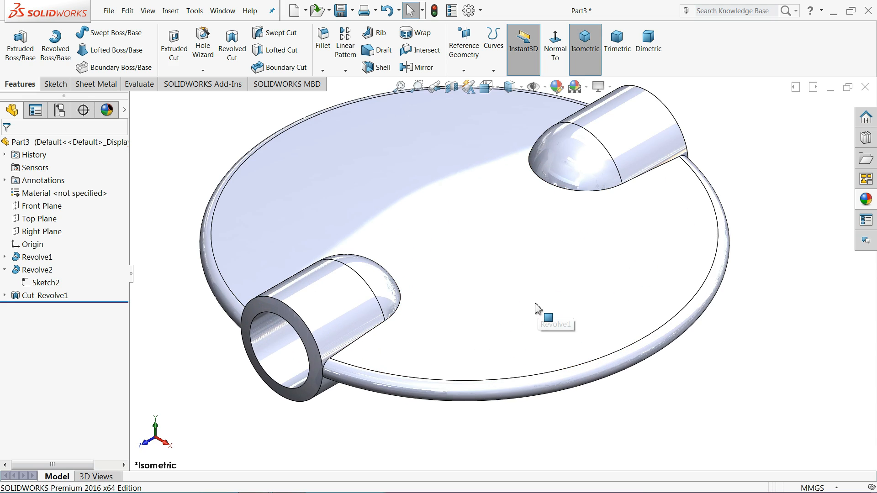
- Fillet the edges of the cylindrical outer faces of both bosses with a symmetric 3 mm radius
click(323, 45)
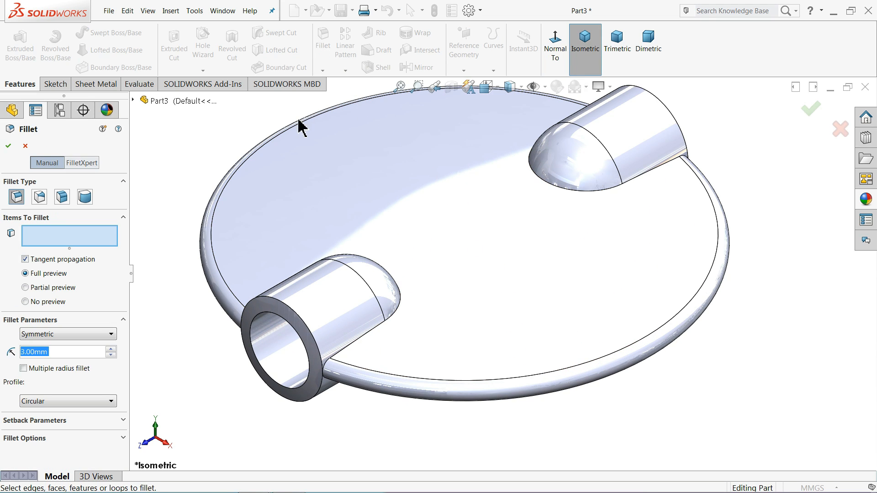
click(354, 347)
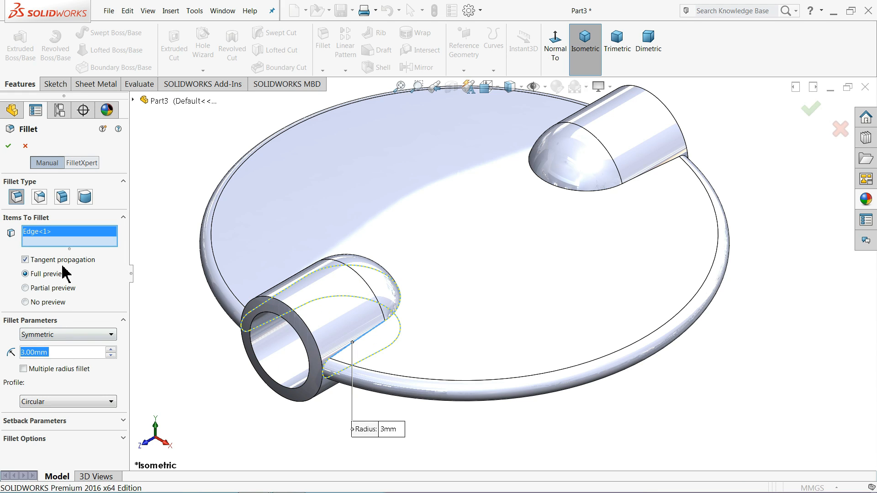
right_click(69, 233)
click(95, 244)
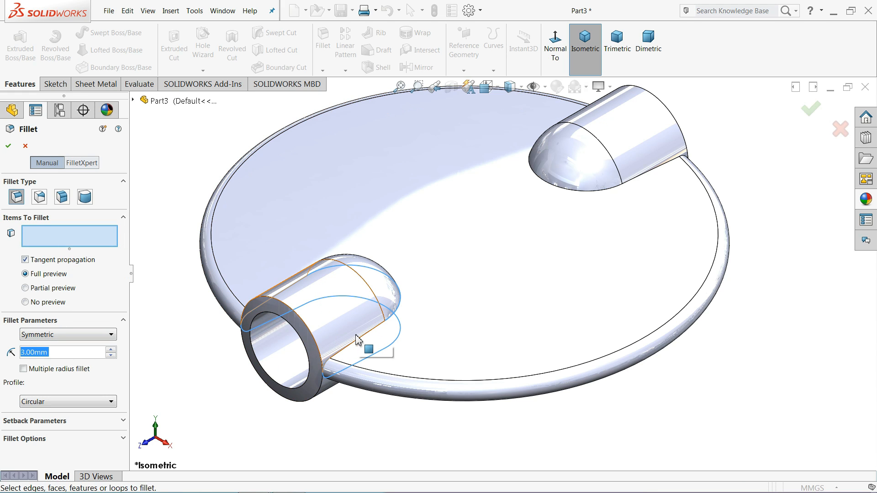
click(356, 331)
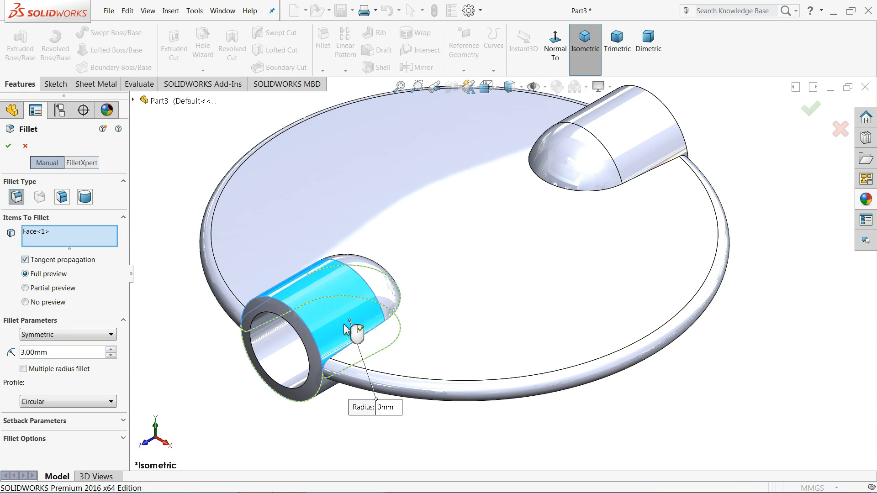
click(649, 143)
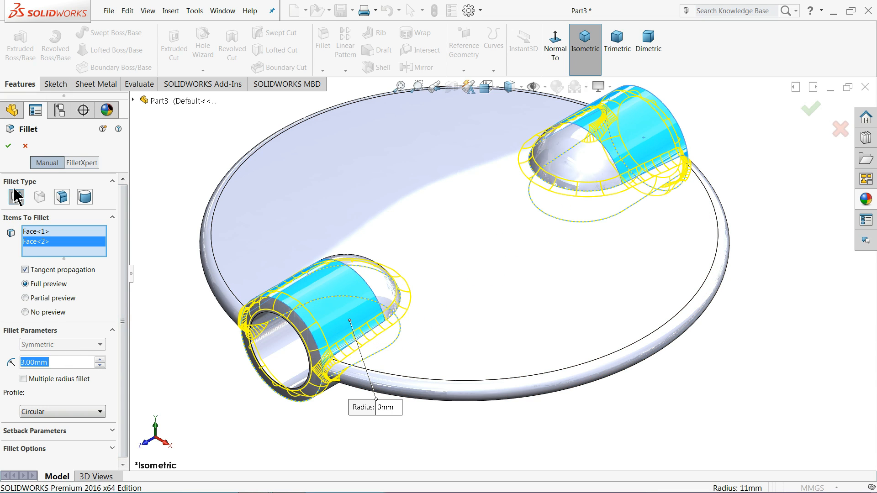
click(8, 147)
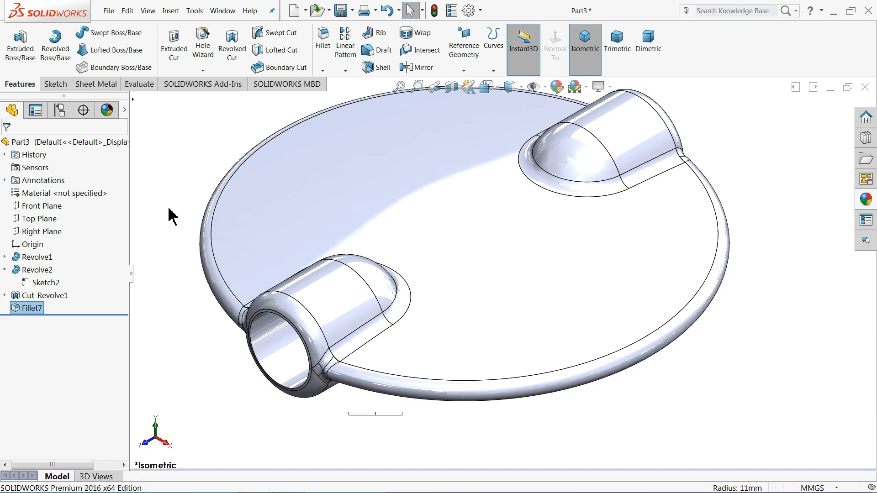
mouse_move(254, 224)
middle_down()
mouse_move(304, 227)
mouse_move(283, 186)
mouse_move(301, 188)
mouse_move(248, 272)
mouse_move(272, 260)
mouse_move(272, 212)
mouse_move(261, 205)
mouse_move(269, 219)
mouse_move(262, 214)
middle_up()
- Apply a steel appearance from the metal appearances to the whole part
click(98, 142)
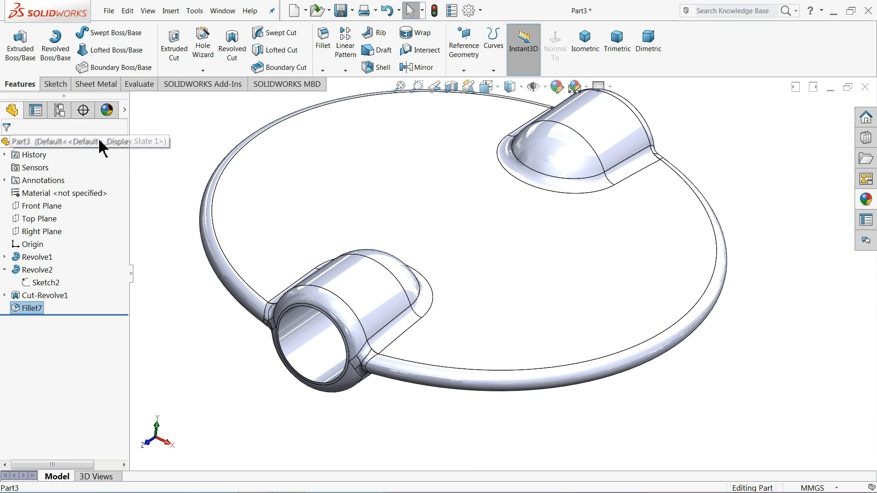
scroll(367, 218, up, 2)
middle_drag(384, 225, 371, 248)
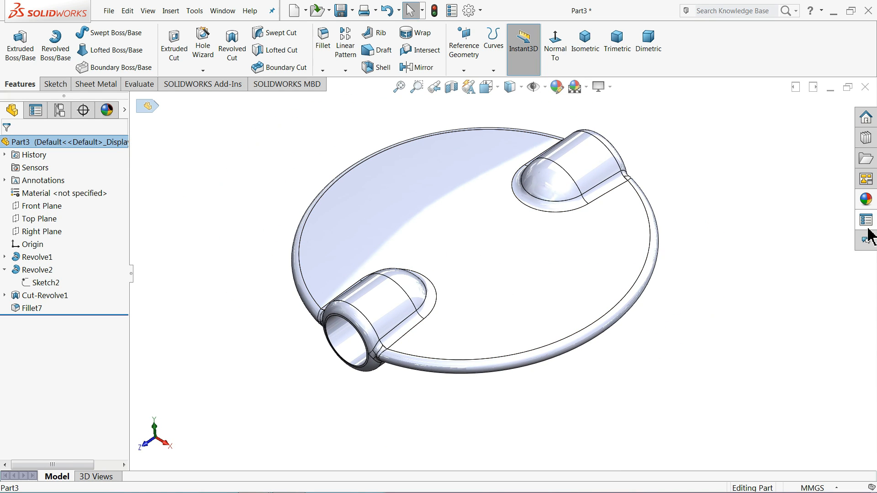
click(869, 197)
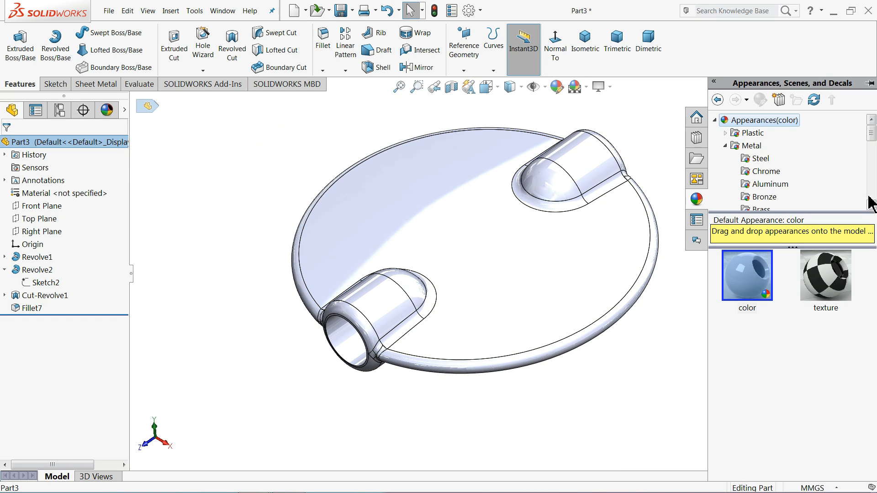
click(762, 160)
drag(752, 292, 538, 261)
middle_drag(538, 260, 556, 258)
click(633, 149)
scroll(487, 231, up, 3)
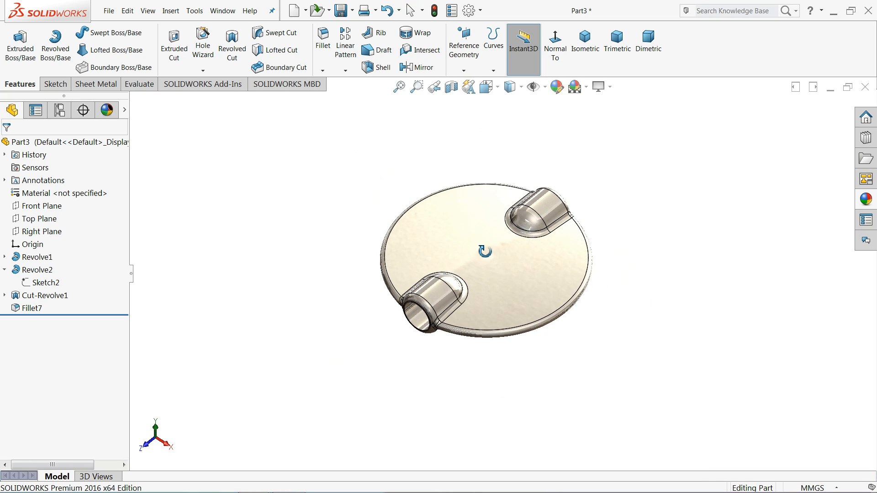
scroll(546, 243, down, 3)
middle_drag(519, 292, 483, 311)
scroll(485, 299, down, 3)
key(Escape)
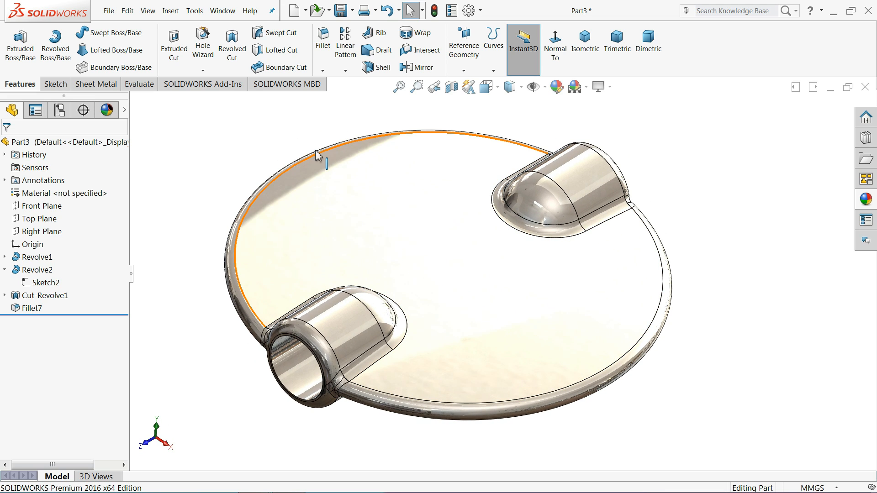
- Save the part as 2.Disc in the Butterfly Valve folder on the desktop
click(341, 13)
click(319, 152)
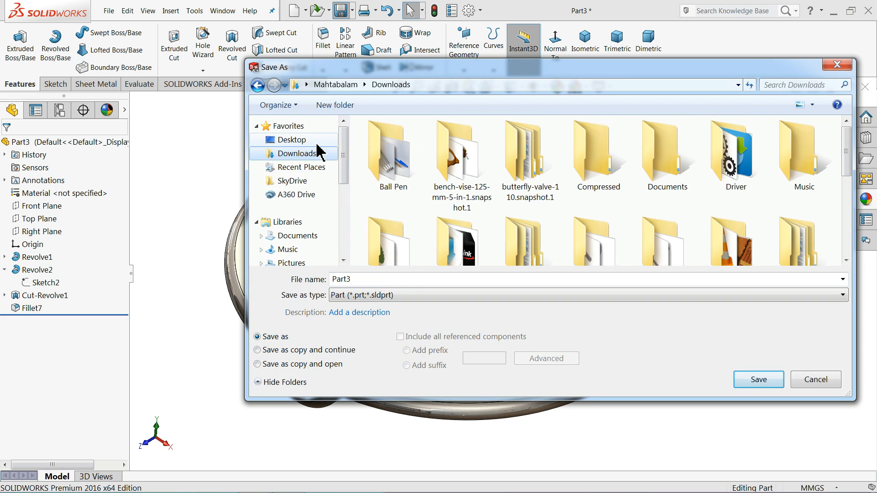
click(320, 140)
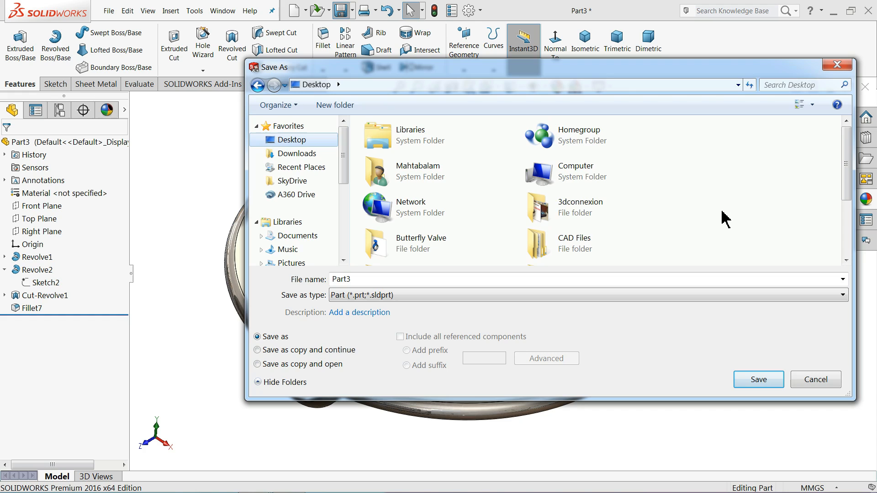
double_click(438, 251)
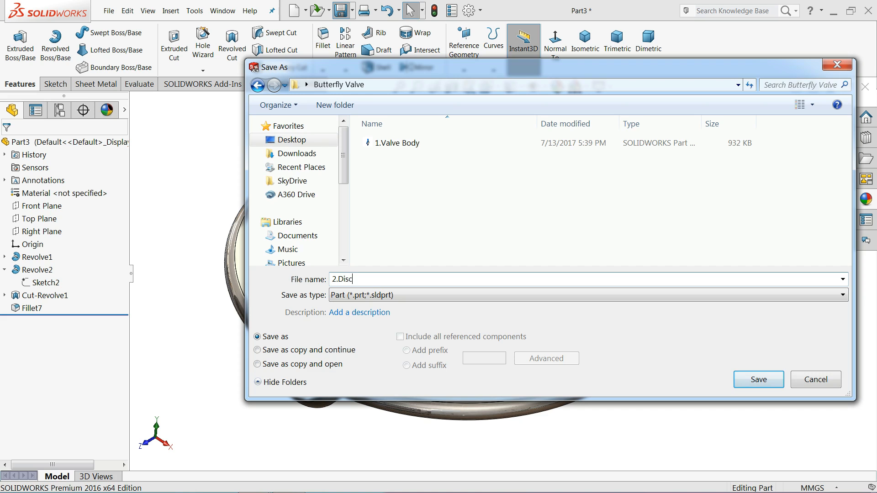
click(749, 379)
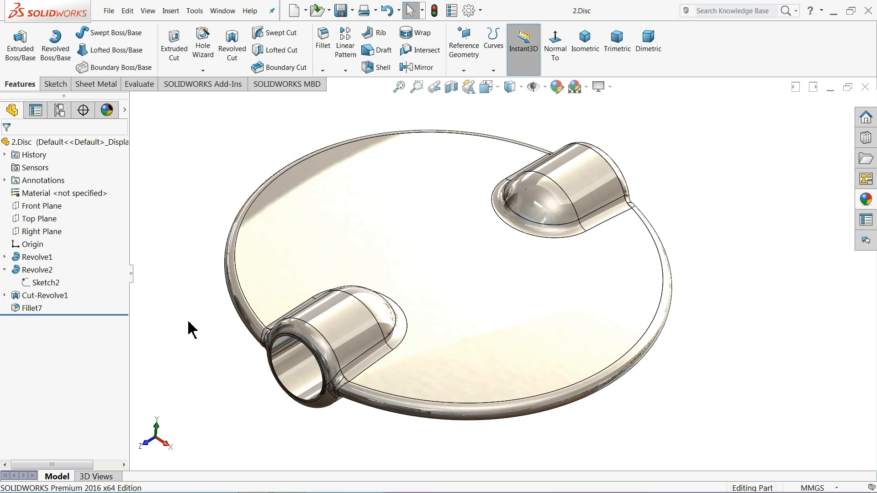
mouse_move(190, 329)
middle_down()
mouse_move(227, 354)
mouse_move(235, 289)
mouse_move(186, 333)
mouse_move(194, 333)
middle_up()
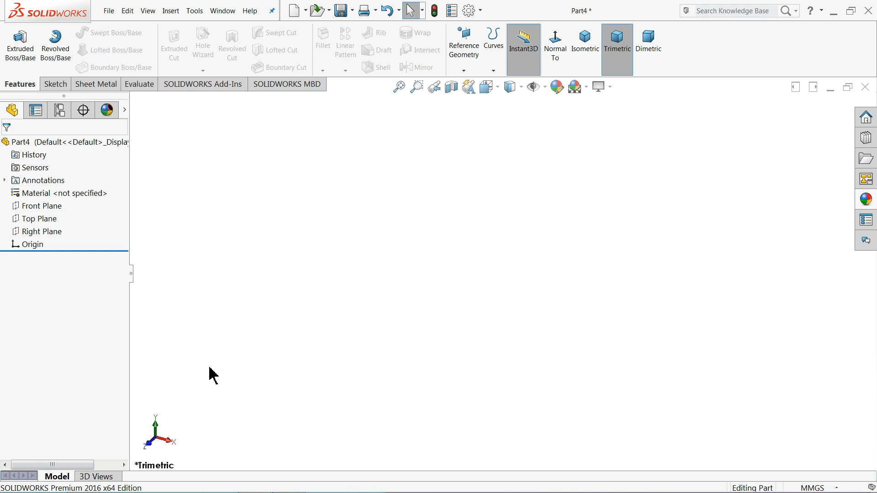
- Start a sketch on the Top Plane and draw a circle about 138 mm in diameter centered on the origin
click(24, 221)
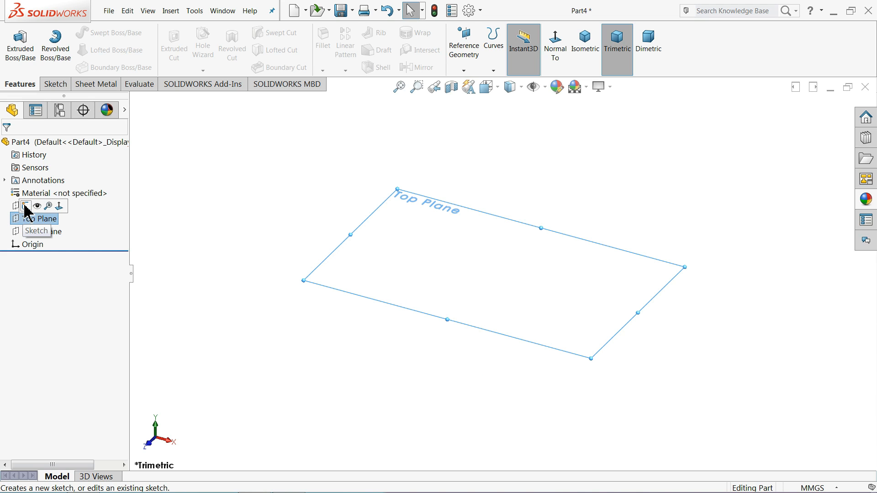
click(25, 206)
click(102, 40)
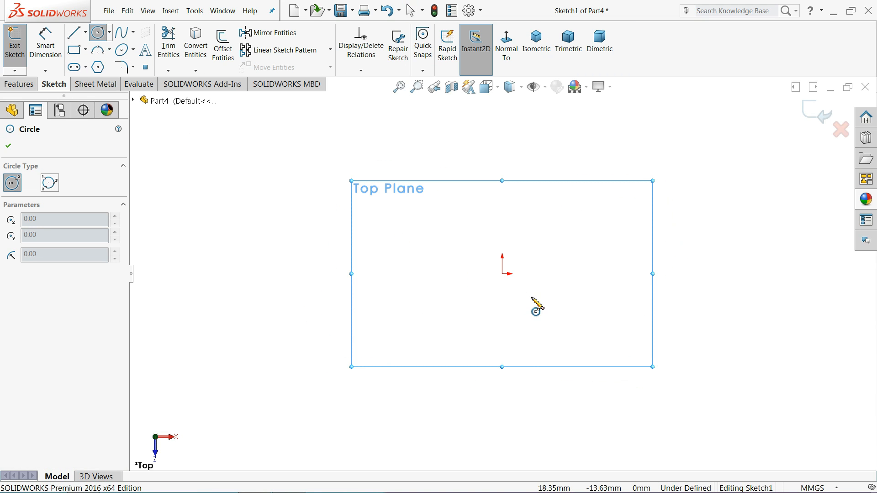
click(502, 274)
click(394, 234)
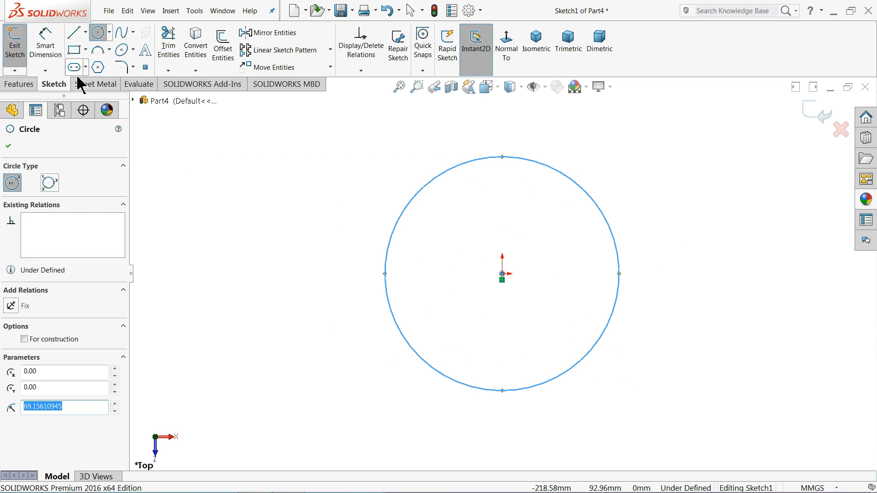
- Dimension the circle's diameter and set it to 16 mm
click(45, 46)
click(387, 251)
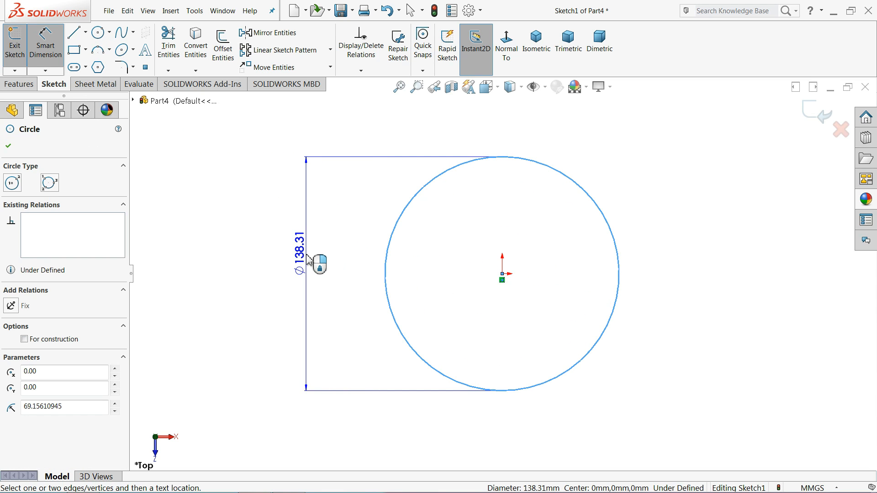
click(301, 255)
text(16)
key(Return)
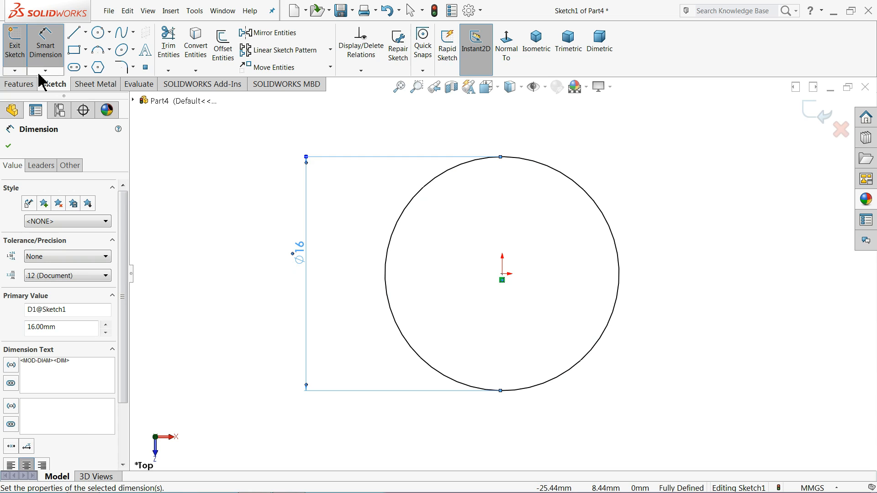
- Extrude the 16 mm circle 152 mm as a blind boss to form the shaft
click(18, 84)
click(20, 45)
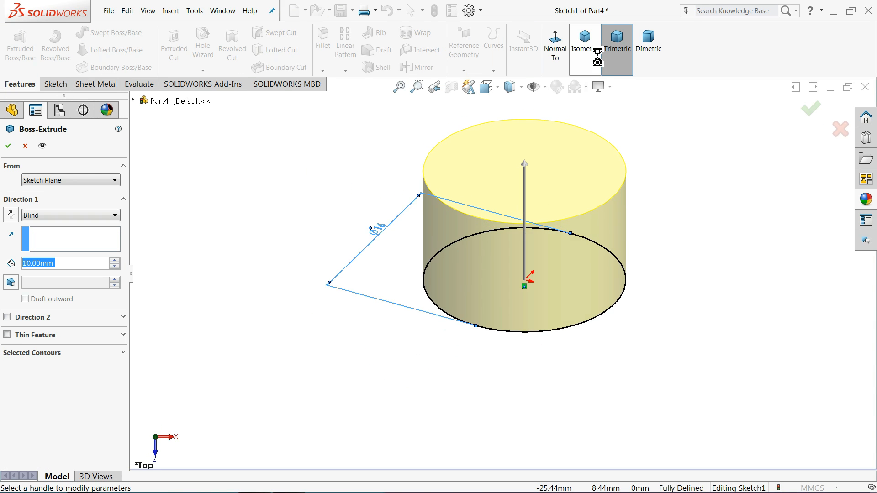
click(587, 44)
text(152)
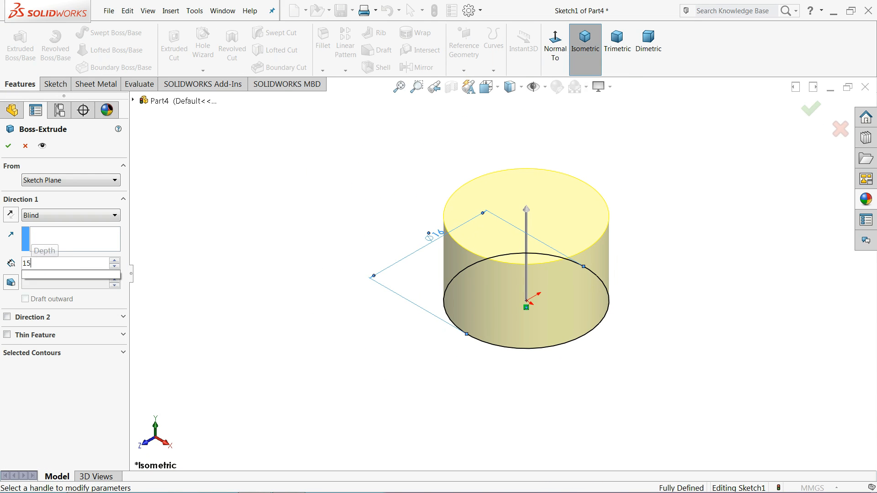
key(Return)
click(585, 45)
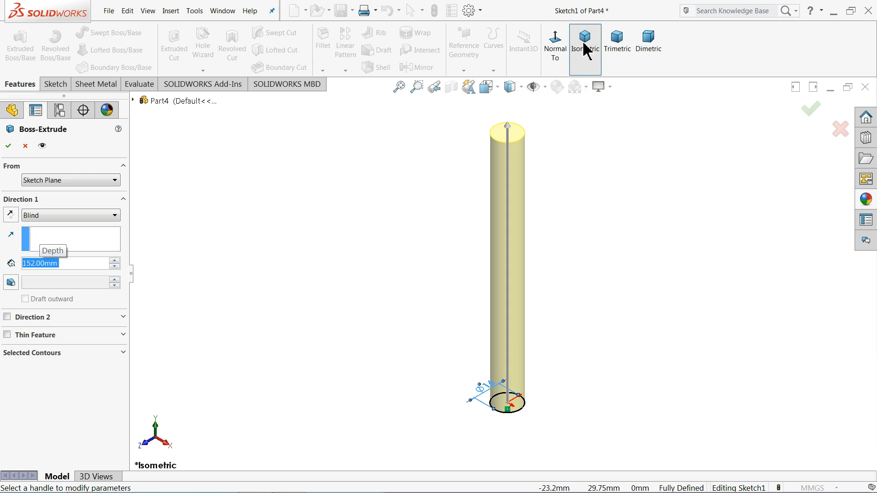
click(9, 146)
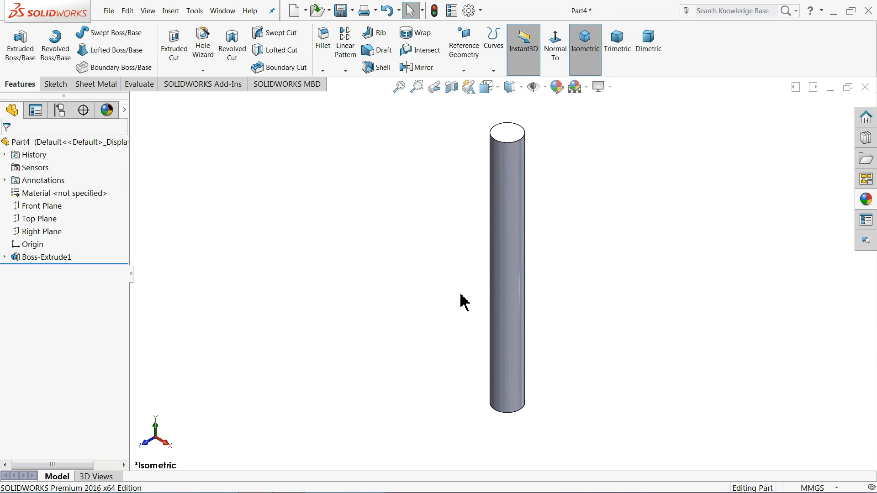
- Start a sketch on the shaft's top face and draw a center rectangle about 10.7 mm wide centered on the origin
scroll(503, 187, down, 5)
click(505, 208)
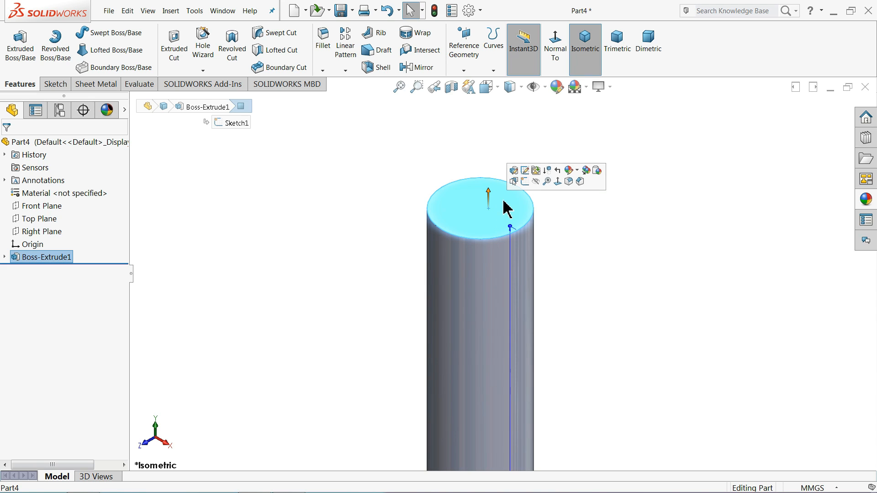
click(525, 181)
click(508, 51)
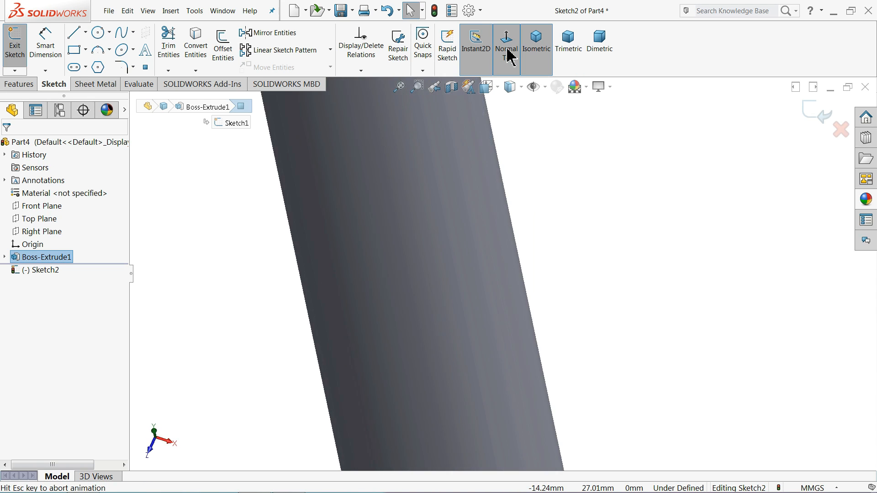
click(86, 50)
click(101, 79)
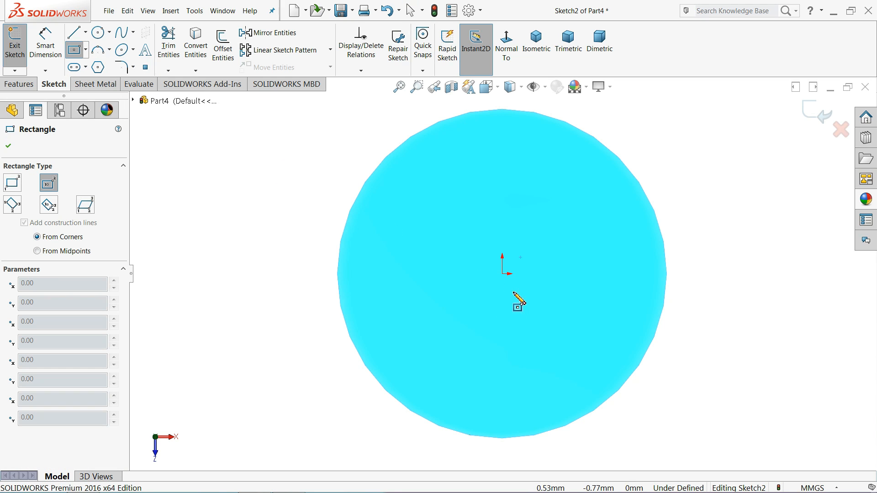
click(502, 274)
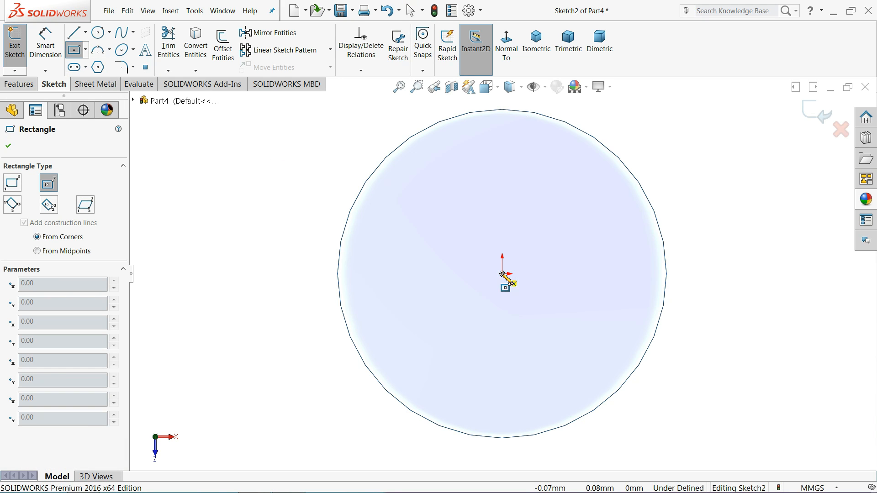
click(392, 166)
- Dimension the rectangle's width and height and set both to 11 mm
click(47, 51)
click(464, 166)
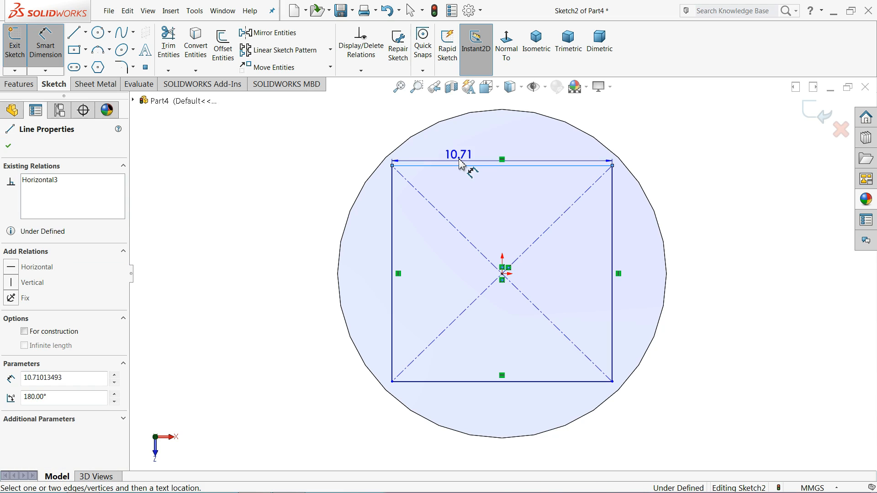
click(461, 145)
text(11)
key(Return)
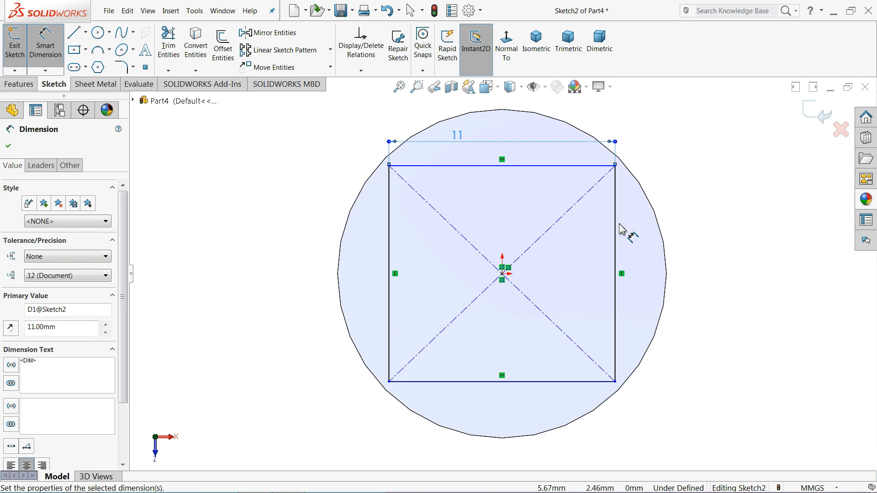
click(615, 231)
click(726, 242)
text(11)
key(Return)
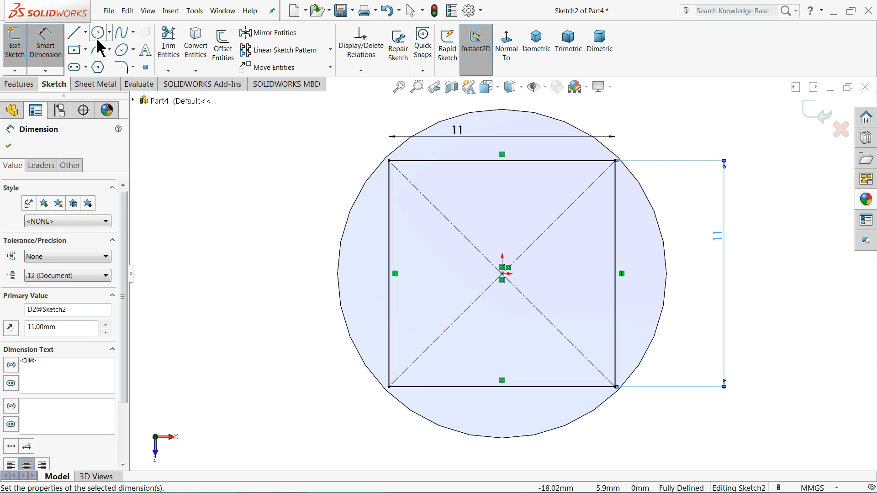
- Draw an origin-centered circle of about 13.4 mm radius around the square and cut the area between them 12 mm deep
click(98, 32)
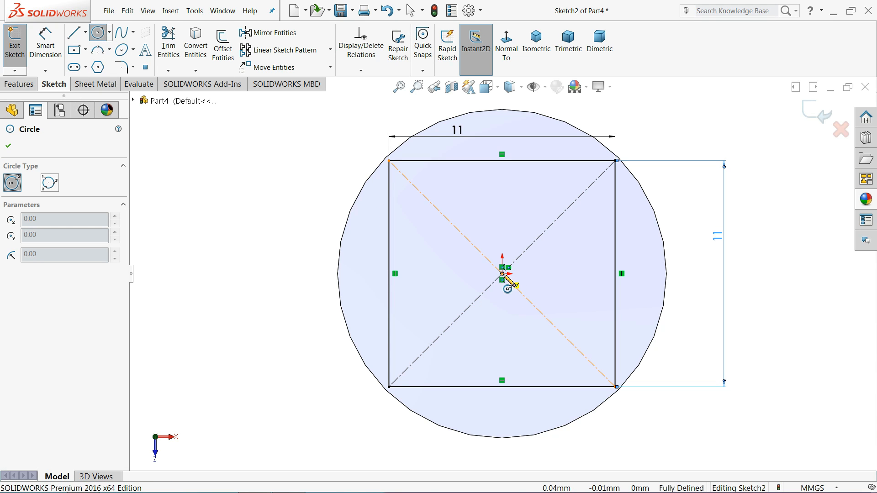
drag(502, 274, 229, 231)
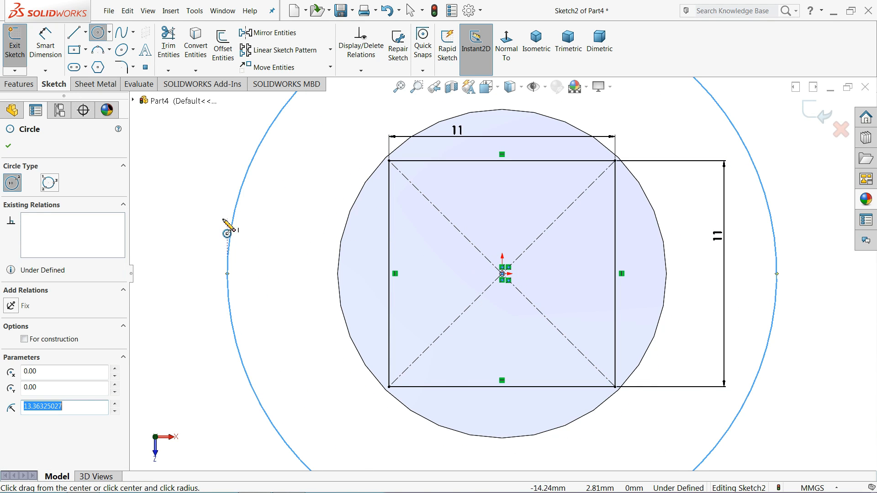
click(19, 85)
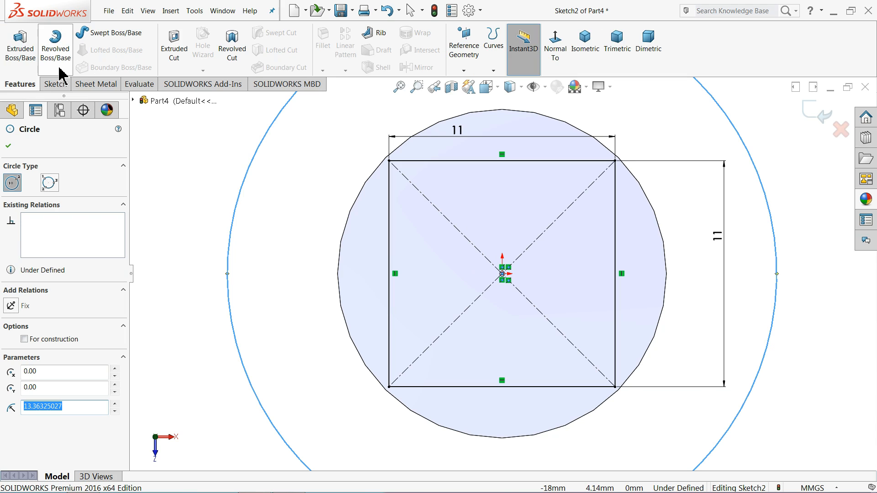
click(173, 51)
click(597, 51)
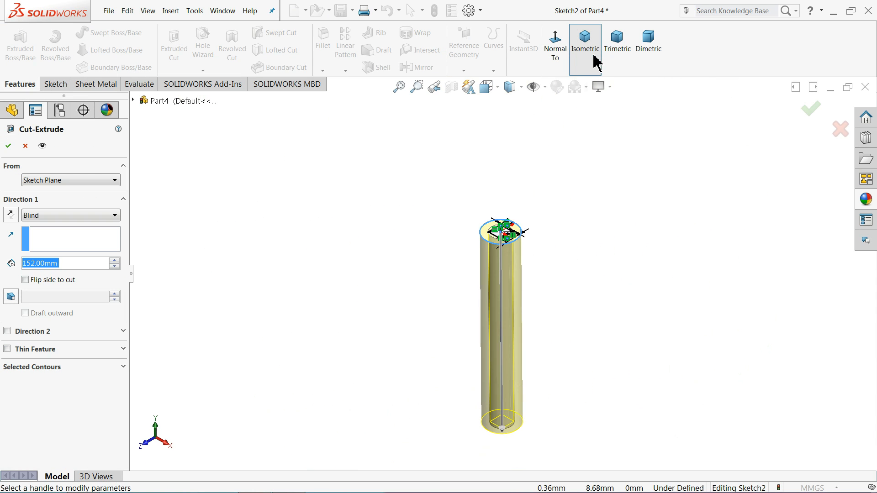
scroll(505, 283, down, 5)
scroll(505, 265, down, 3)
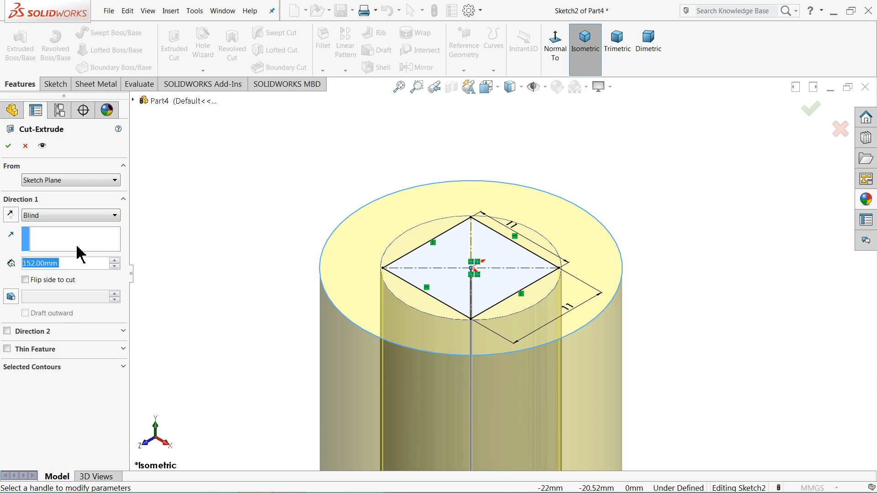
text(12)
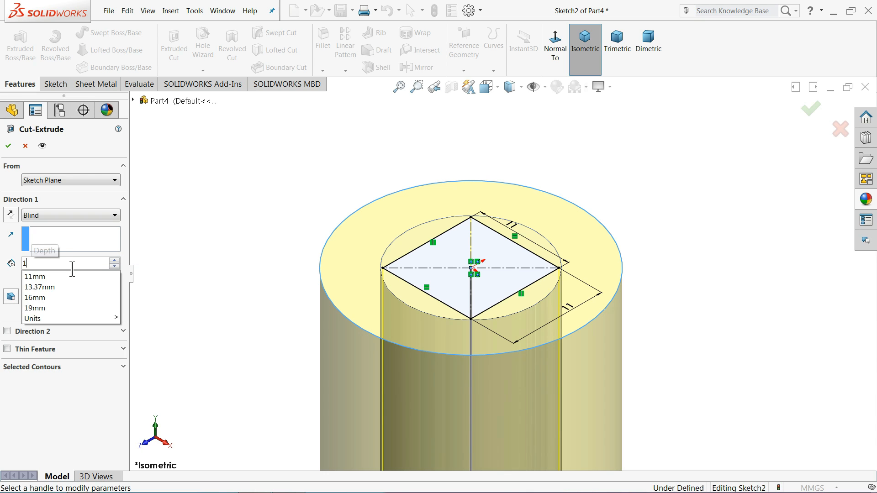
key(Return)
scroll(280, 327, up, 3)
scroll(364, 324, up, 3)
scroll(543, 319, down, 3)
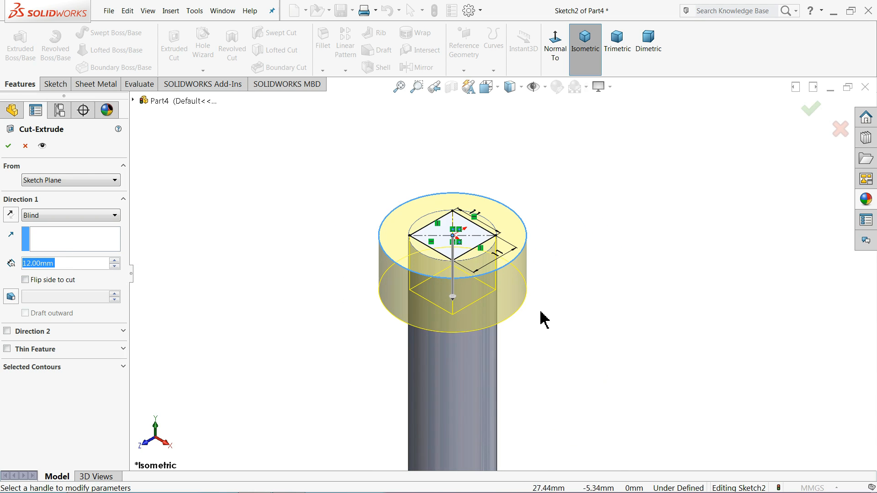
scroll(470, 301, down, 1)
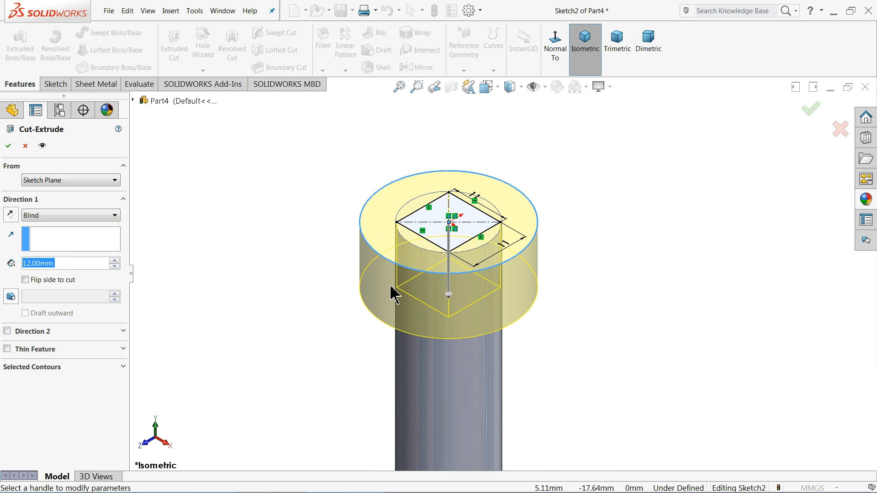
click(8, 146)
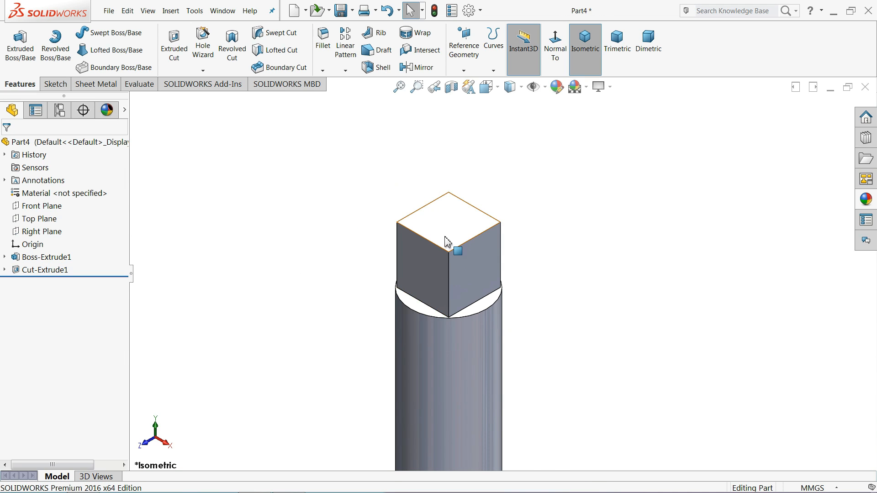
- Start a sketch on the square end's top face and draw an origin-centered circle of 5.5 mm radius reaching the square's edges
scroll(447, 242, down, 2)
click(493, 230)
click(507, 206)
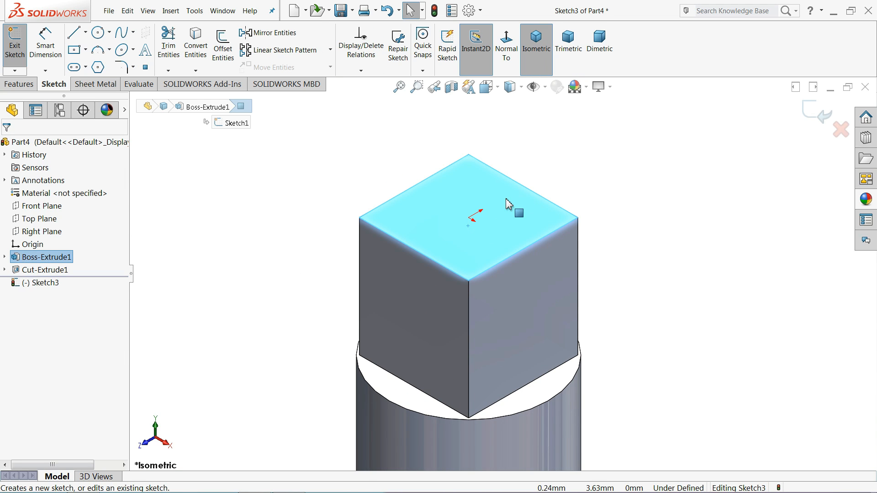
scroll(506, 155, down, 2)
click(97, 35)
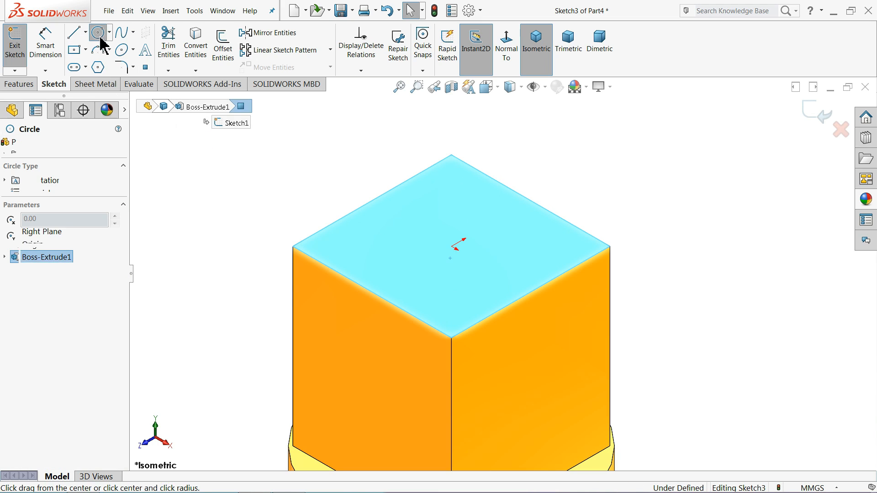
click(452, 247)
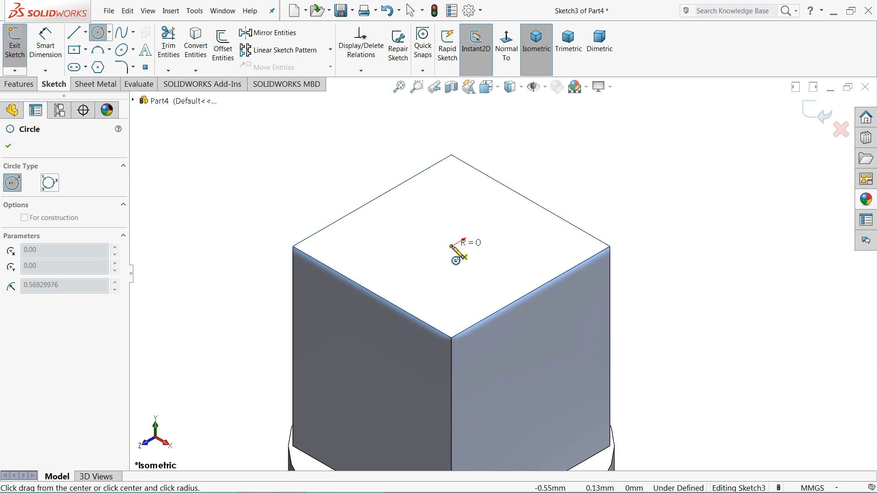
click(391, 189)
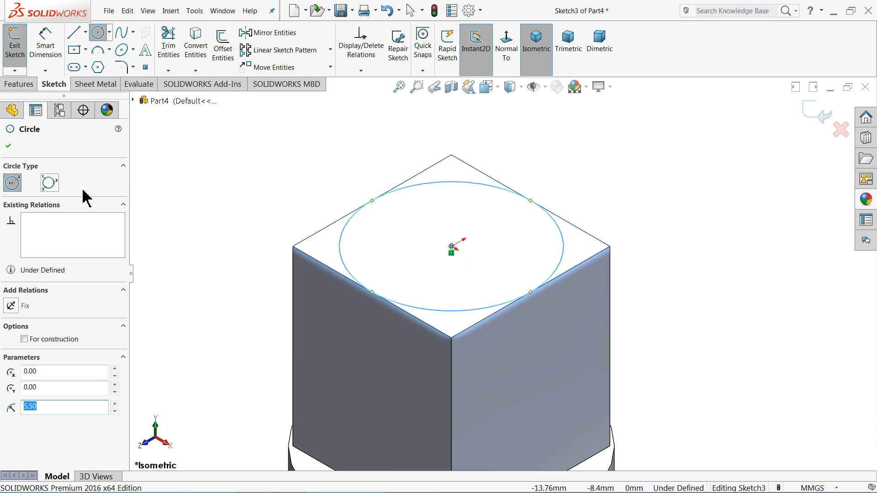
- Dimension the circle's diameter on the square end at 11 mm
click(45, 48)
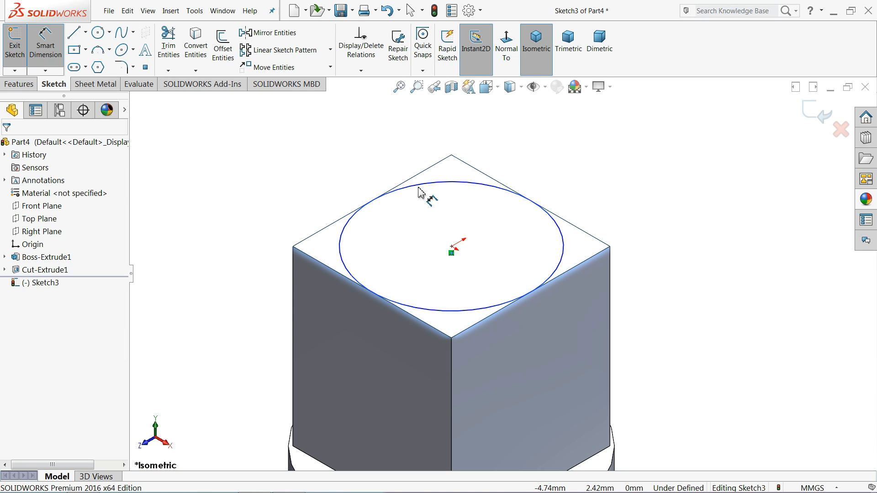
click(420, 189)
click(350, 175)
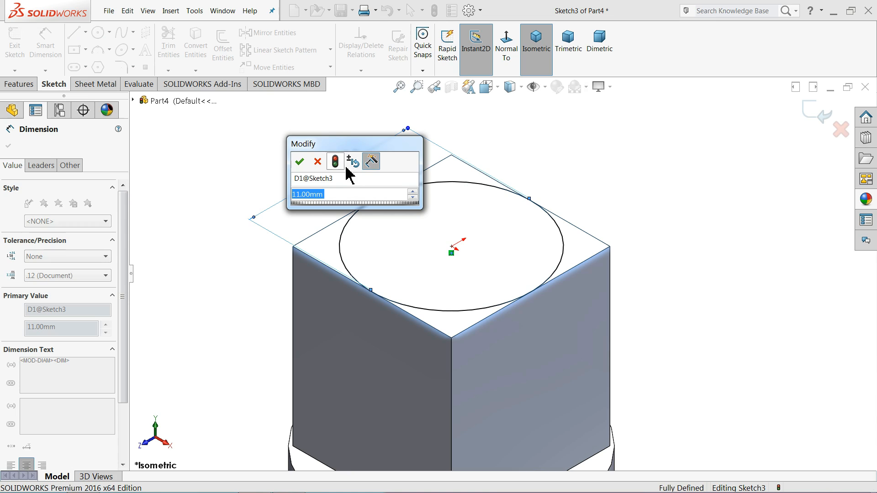
click(298, 162)
- Set up an extruded cut from the 11 mm circle, 12 mm deep, with the cut side flipped and a 60° draft angle
click(21, 84)
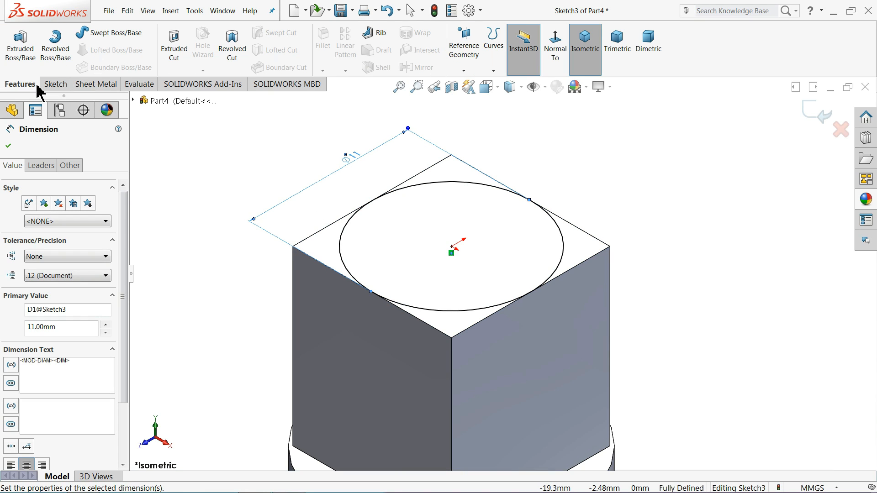
click(174, 59)
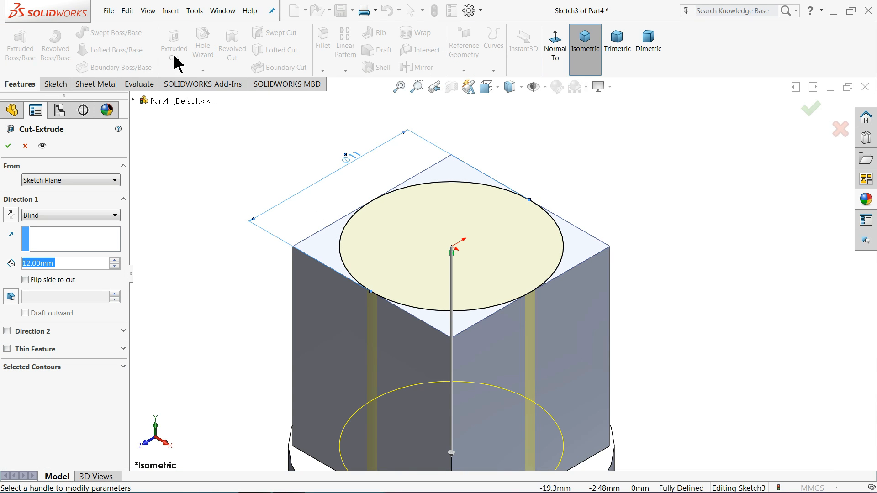
click(31, 281)
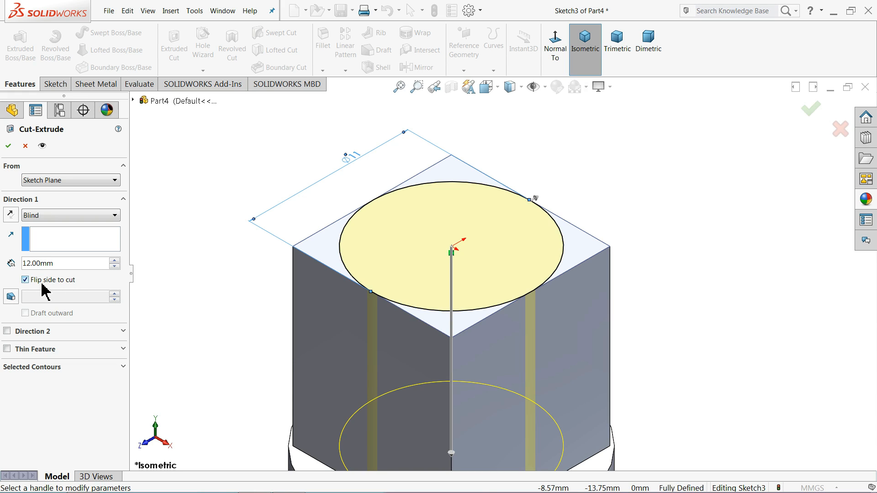
click(10, 298)
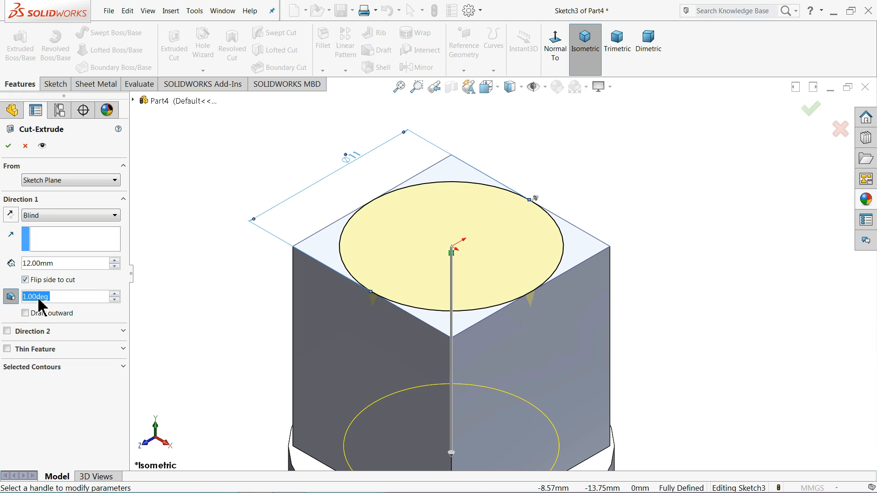
text(60)
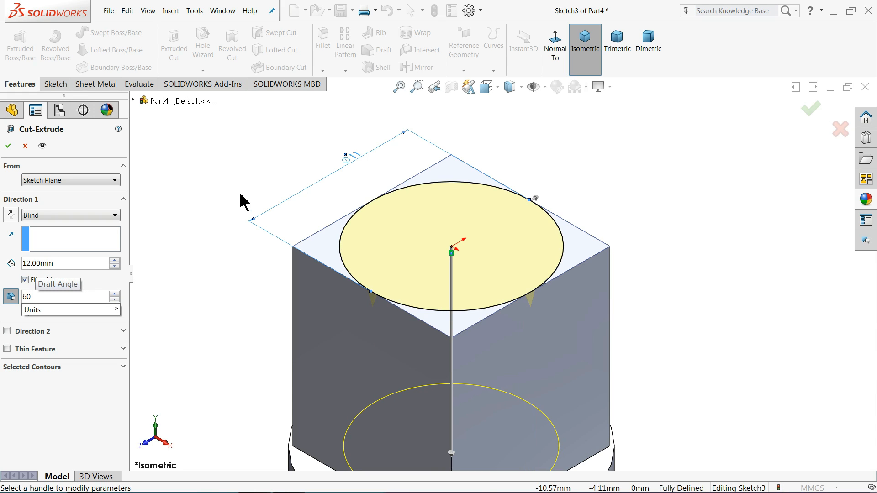
key(Return)
scroll(242, 242, up, 3)
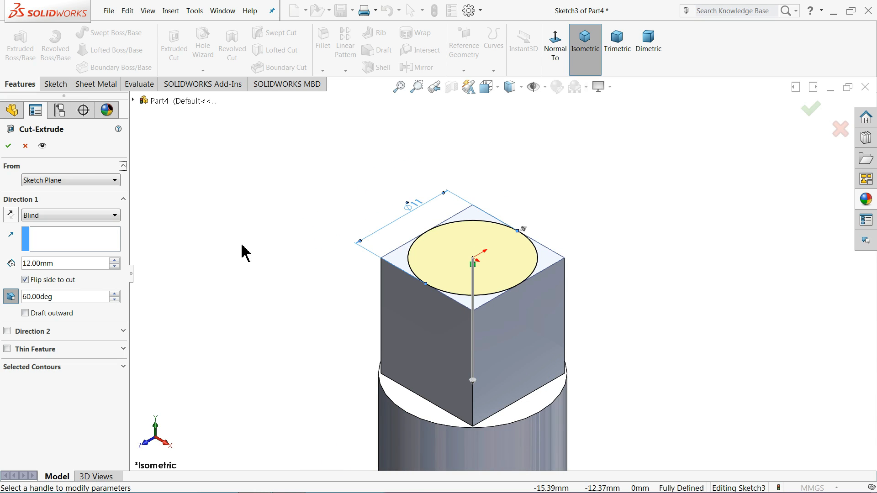
scroll(519, 304, down, 2)
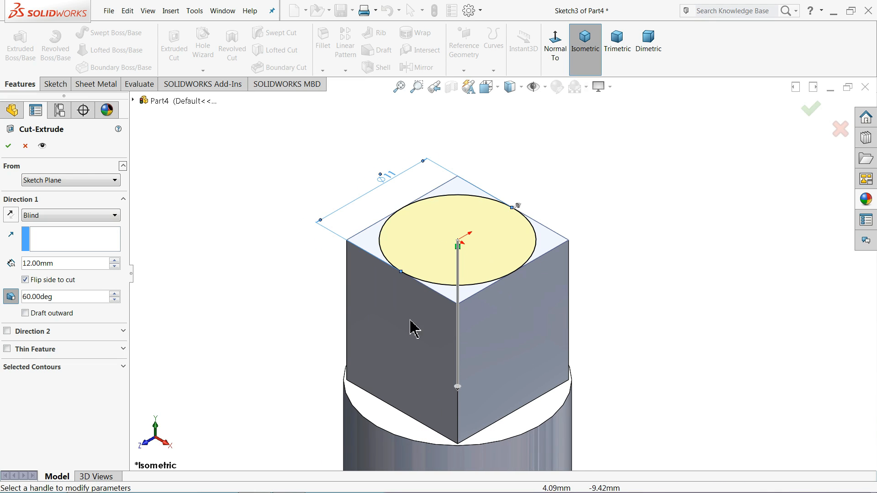
- Try directing the cut's draft outward and inspect its preview around the square end
click(25, 313)
scroll(454, 293, up, 5)
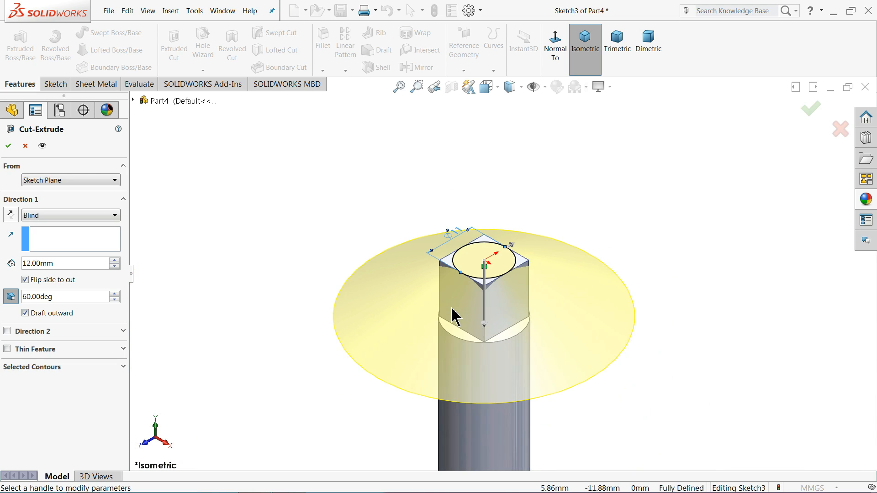
middle_drag(461, 268, 458, 217)
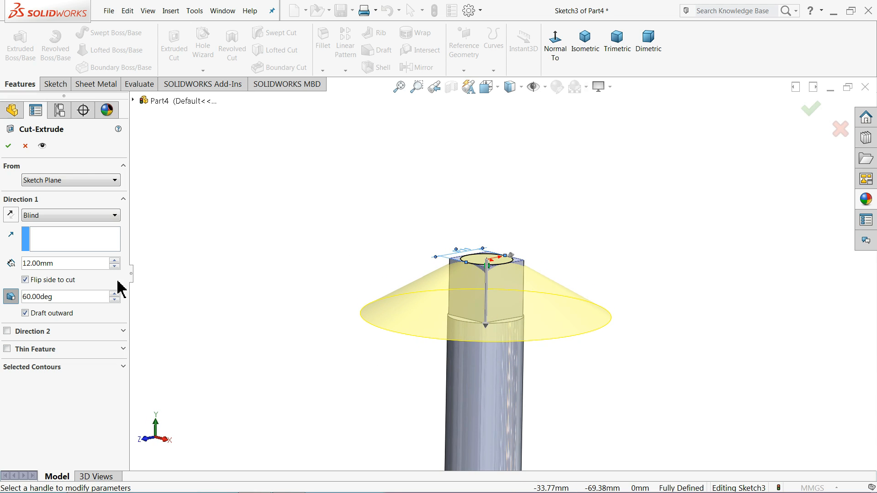
click(25, 314)
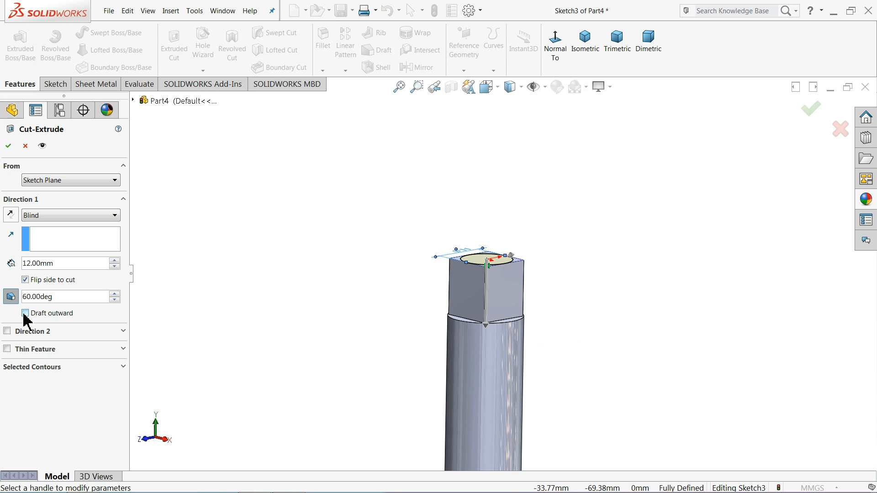
- Apply the drafted cut with the draft directed inward to chamfer the square end's corners
click(8, 144)
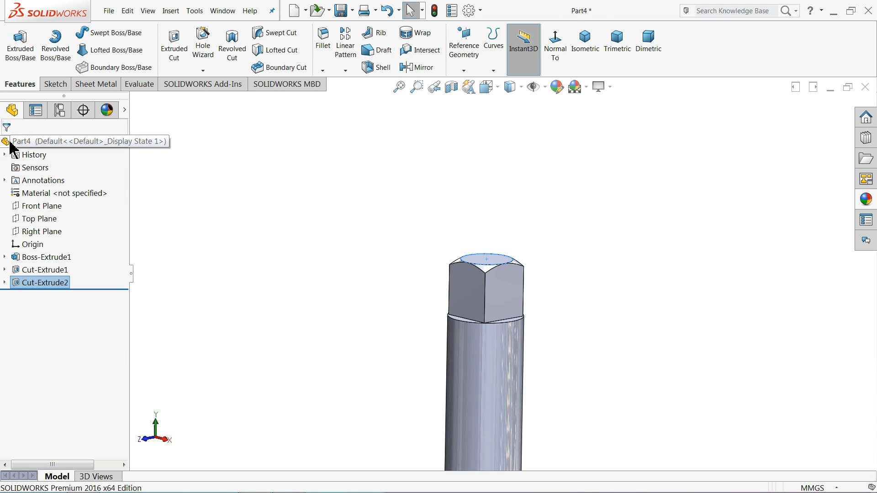
scroll(486, 265, down, 4)
middle_drag(486, 275, 491, 322)
scroll(491, 322, up, 5)
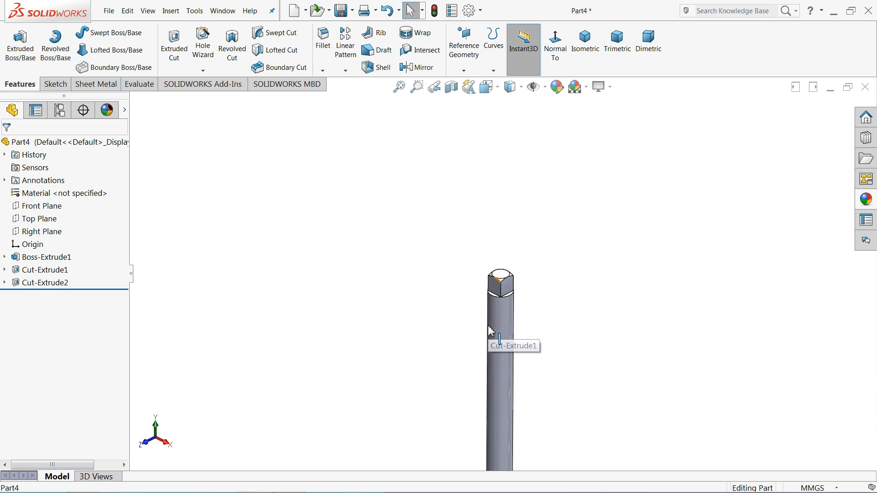
scroll(500, 302, down, 1)
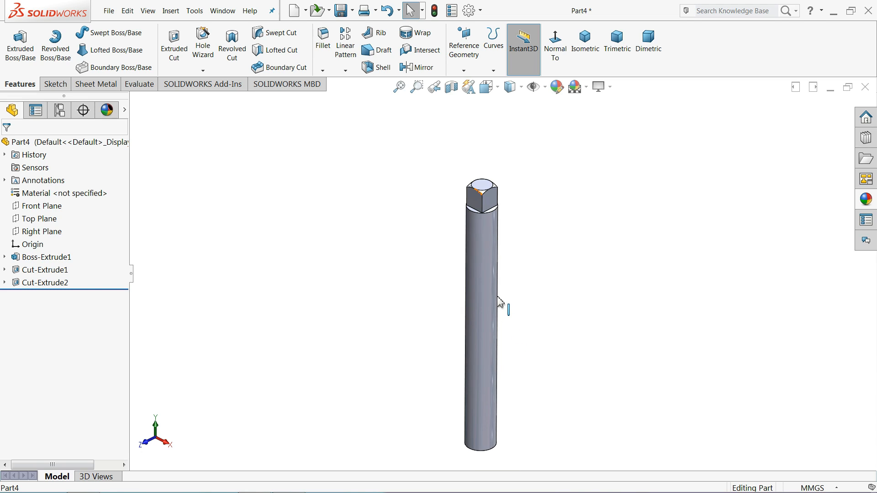
- Apply the polished steel appearance to the whole shaft part
click(124, 144)
click(866, 200)
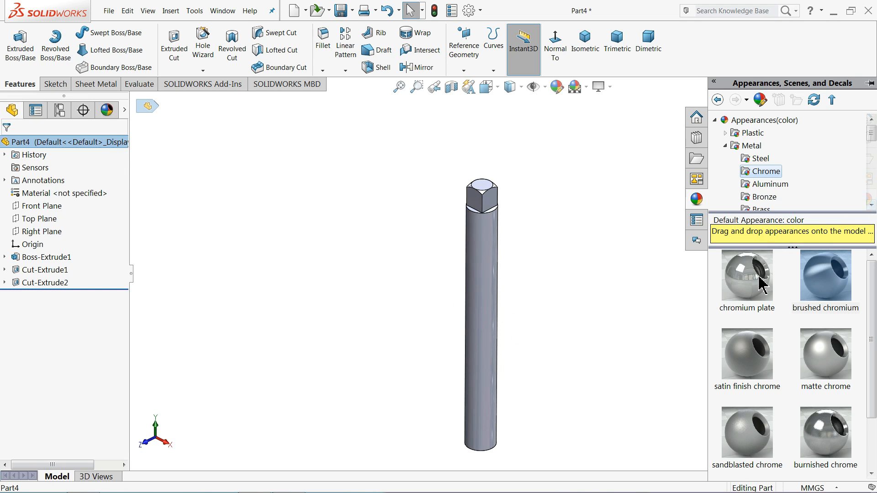
click(760, 159)
double_click(744, 273)
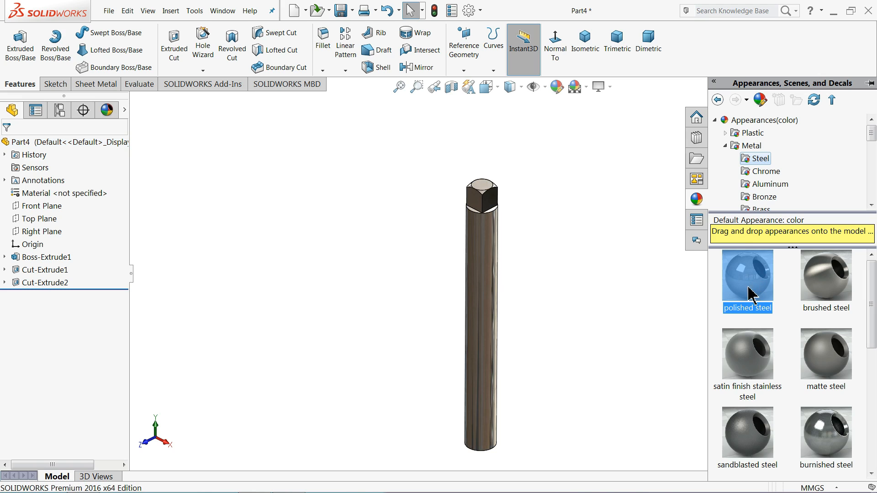
middle_drag(562, 252, 556, 280)
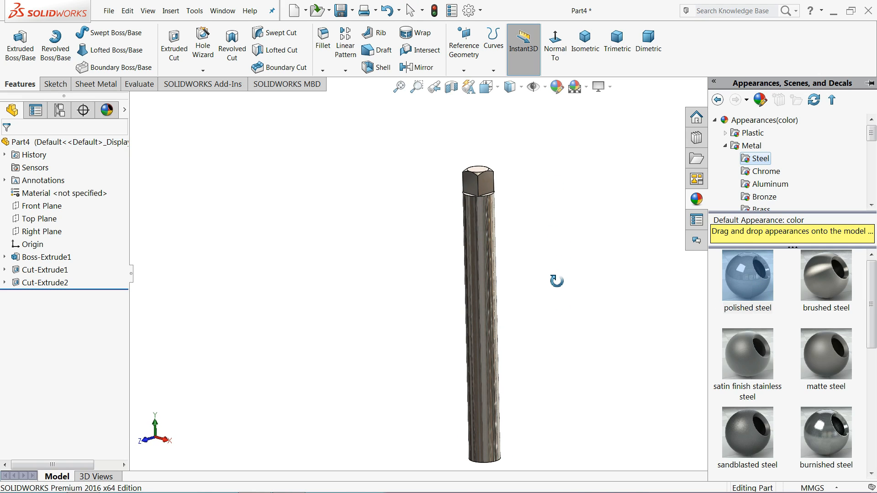
- Change the whole shaft's appearance to satin finish stainless steel
click(90, 142)
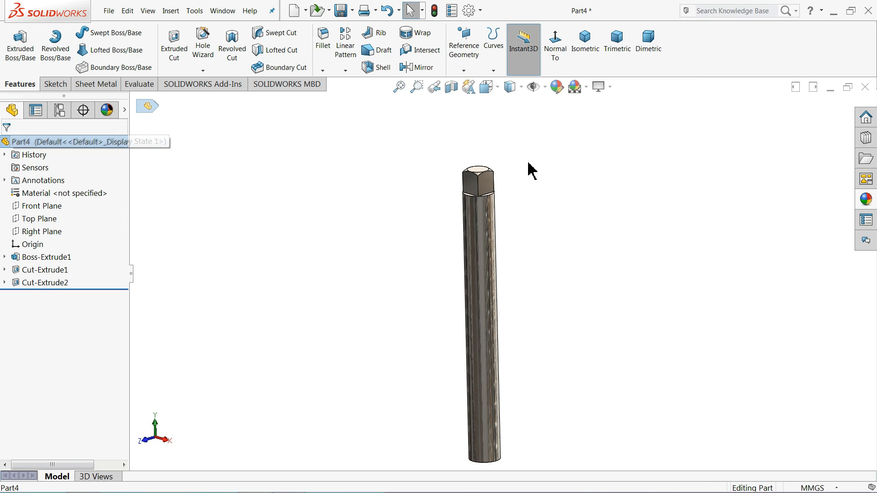
click(863, 201)
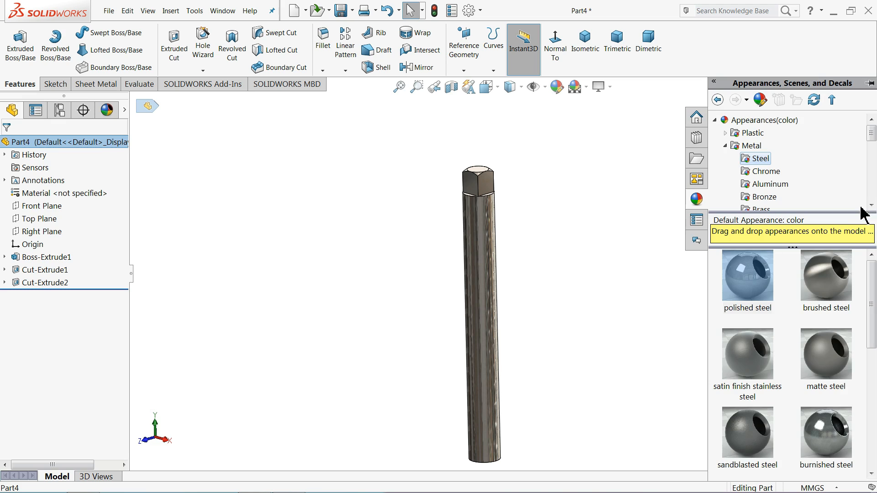
double_click(750, 369)
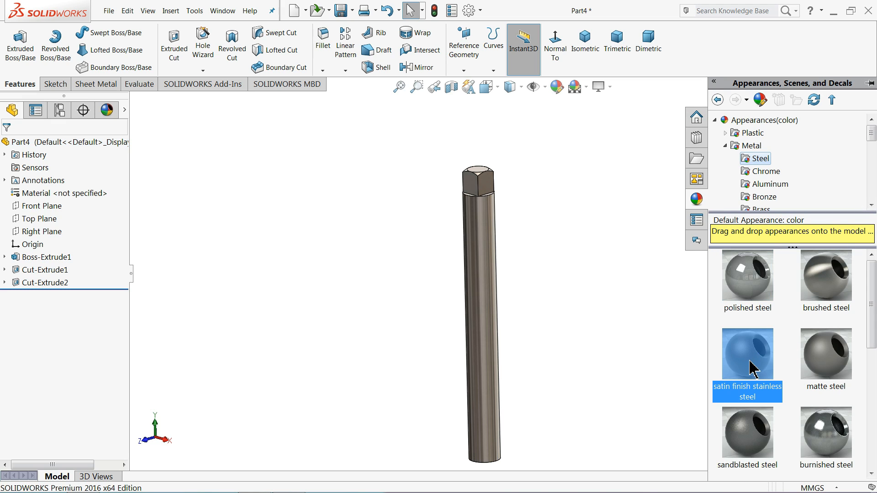
mouse_move(592, 318)
middle_down()
mouse_move(603, 240)
mouse_move(632, 294)
mouse_move(588, 319)
mouse_move(607, 302)
mouse_move(588, 299)
mouse_move(597, 323)
middle_up()
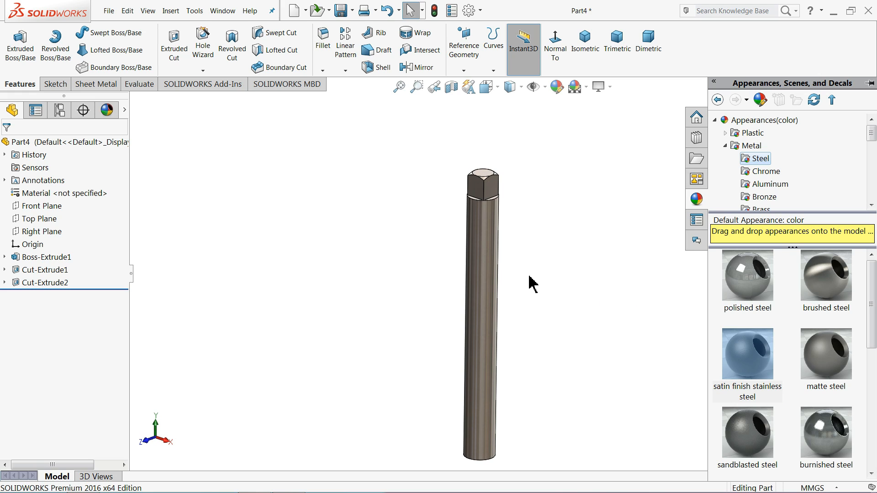
- Apply the brushed chromium appearance to the shaft and save the part as 3.Upper stem in the Butterfly Valve folder
click(768, 174)
double_click(830, 294)
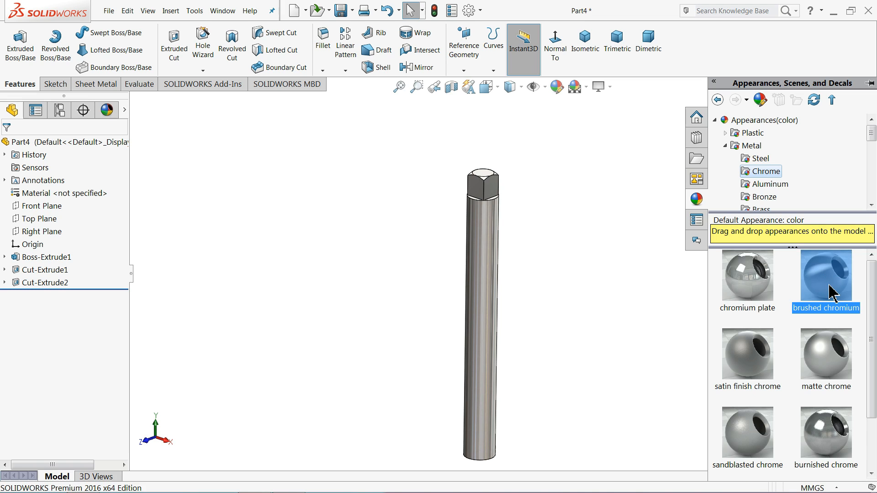
middle_drag(584, 309, 506, 238)
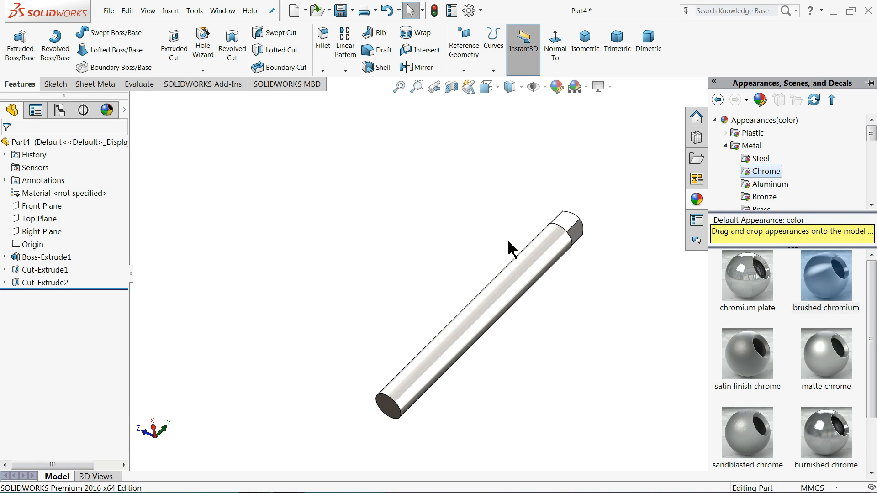
scroll(526, 309, down, 3)
middle_drag(562, 313, 394, 200)
click(393, 200)
scroll(393, 200, up, 2)
scroll(514, 339, down, 2)
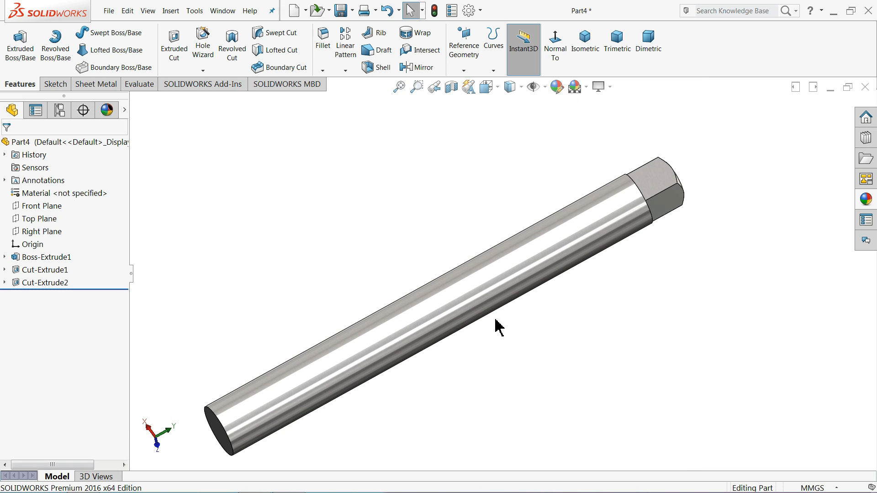
click(340, 14)
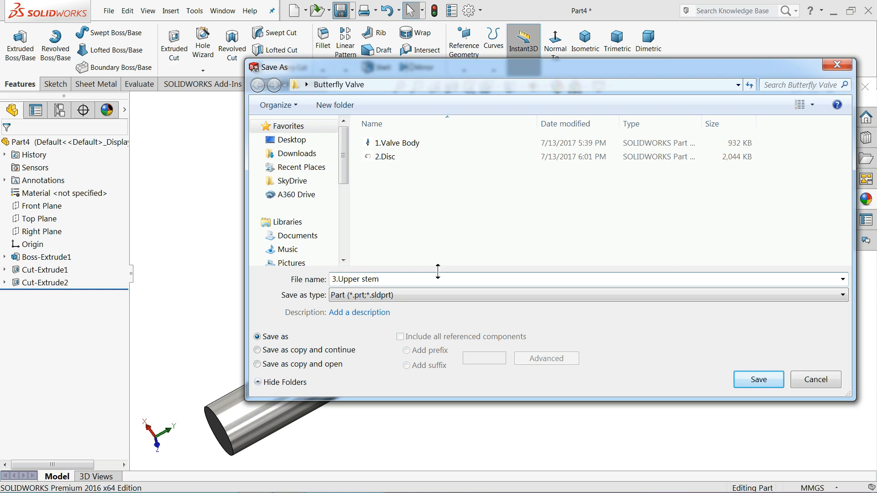
click(752, 379)
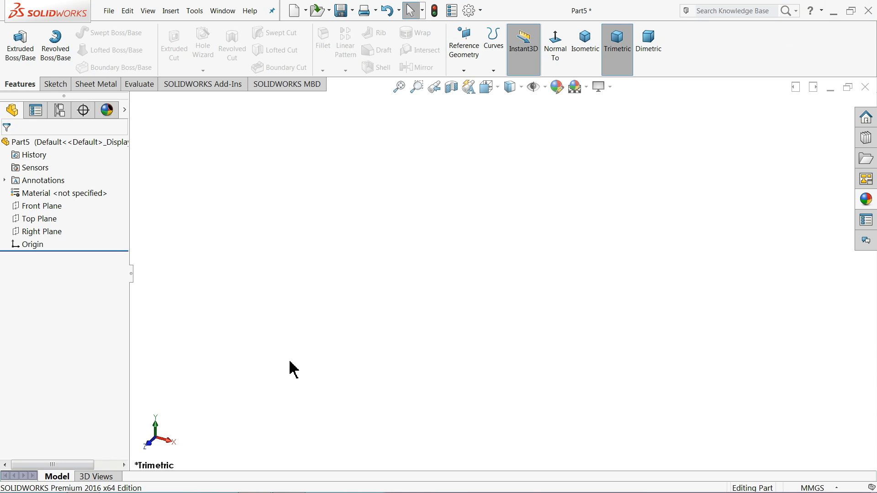
- Start a sketch on the new part's Top Plane and draw an origin-centered circle of about 85.5 mm radius
click(25, 220)
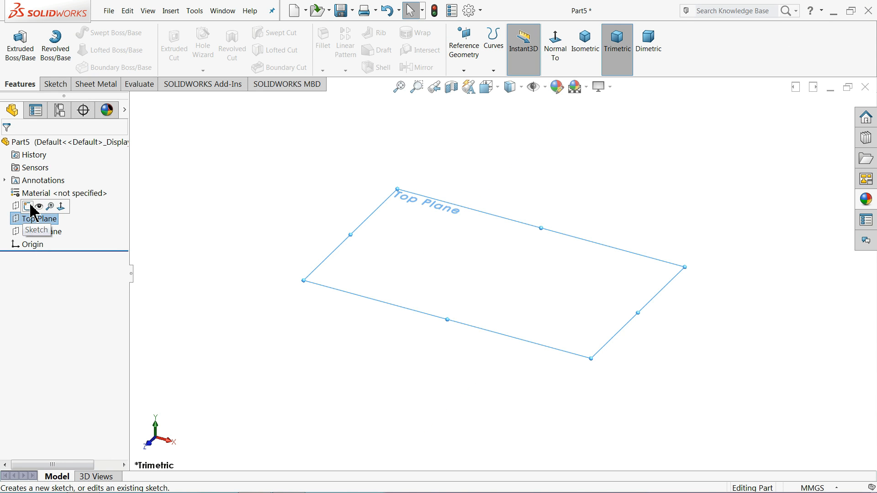
click(27, 207)
click(98, 32)
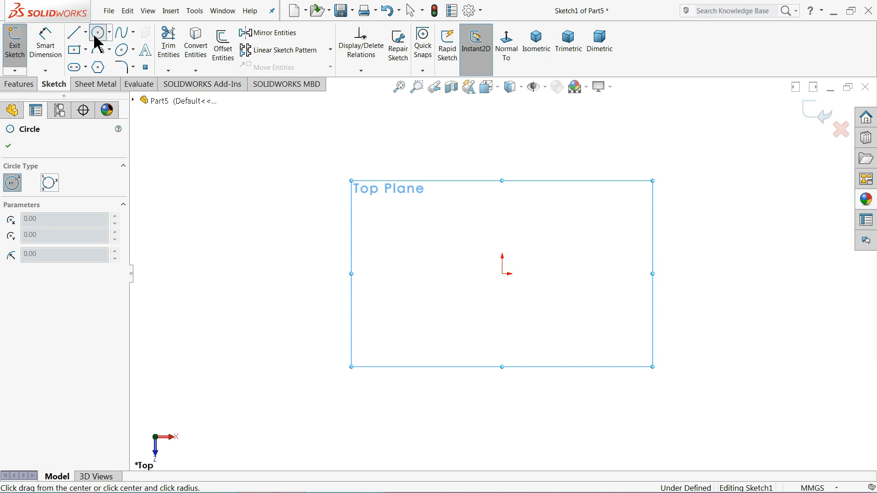
click(502, 273)
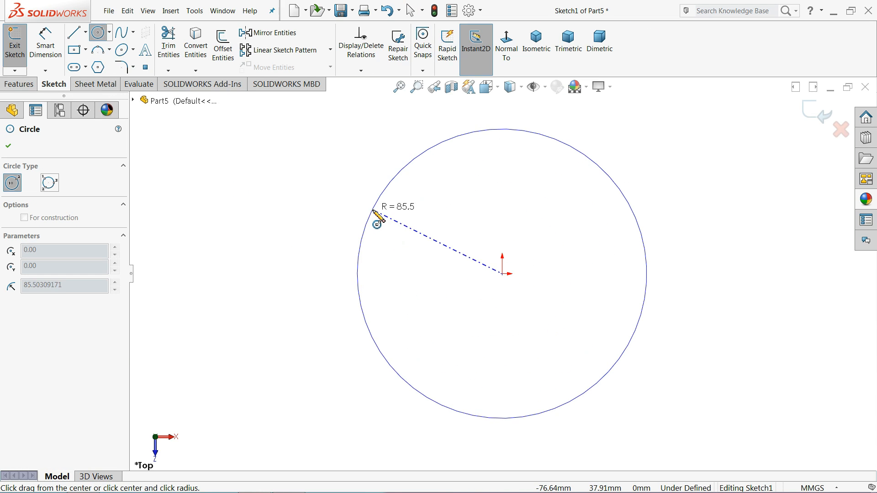
click(371, 215)
- Dimension the circle's diameter and set it to 16 mm
click(45, 41)
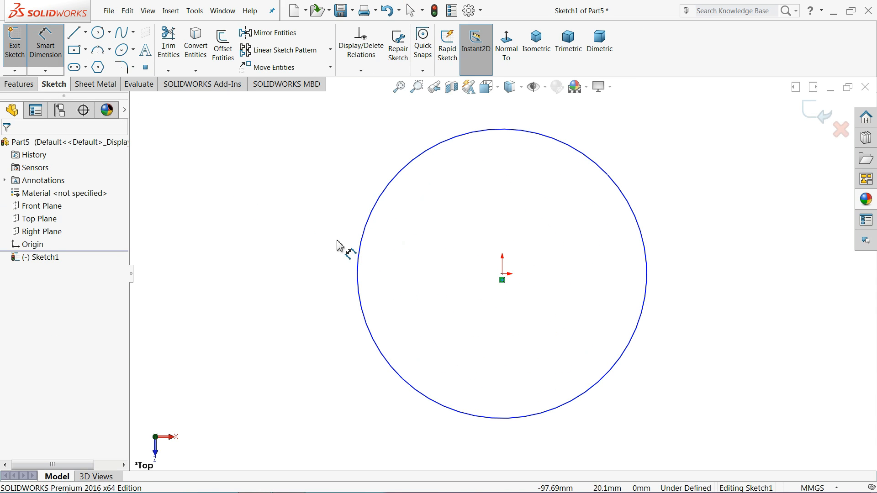
click(358, 260)
click(309, 255)
text(16)
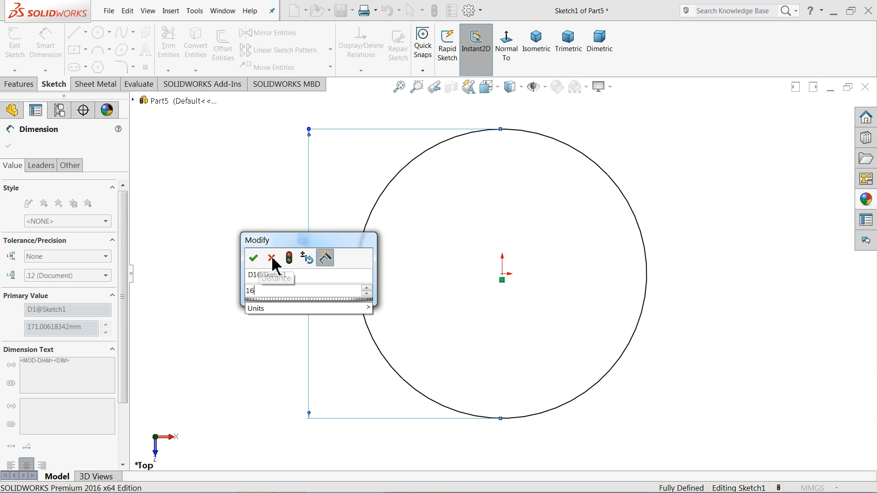
click(250, 259)
- Extrude the 16 mm circle as a blind boss to a depth of 89 mm
click(18, 84)
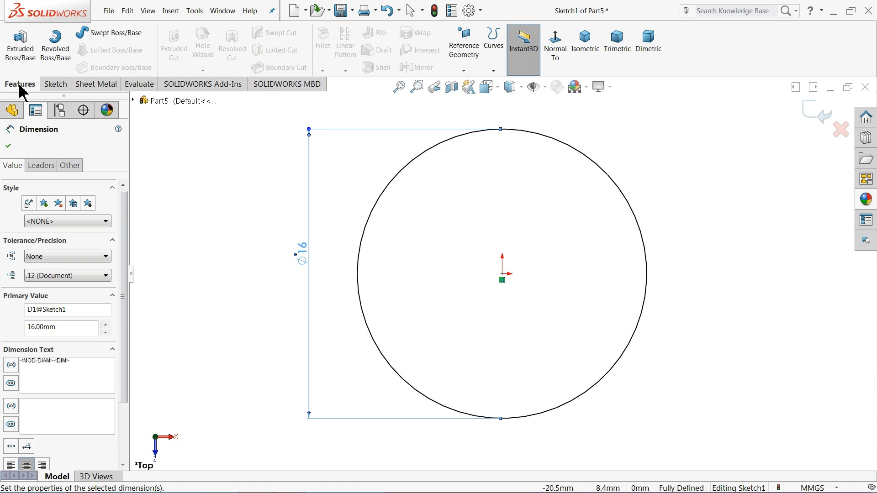
click(20, 46)
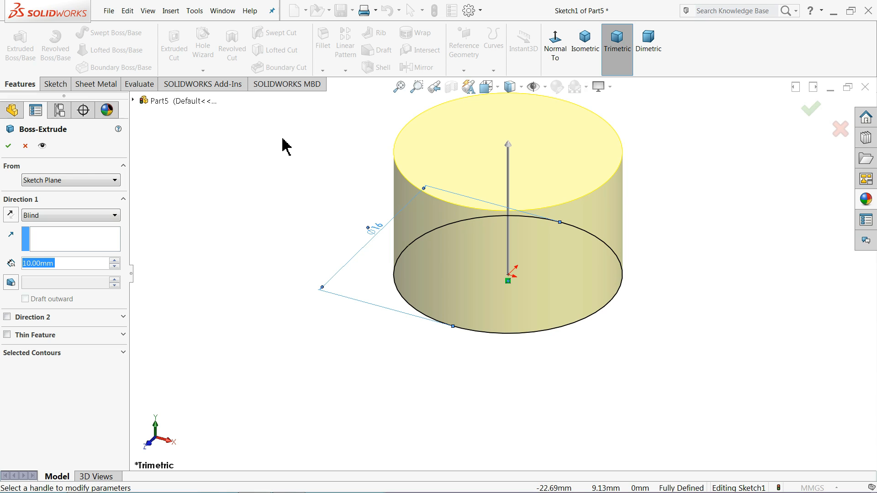
text(8)
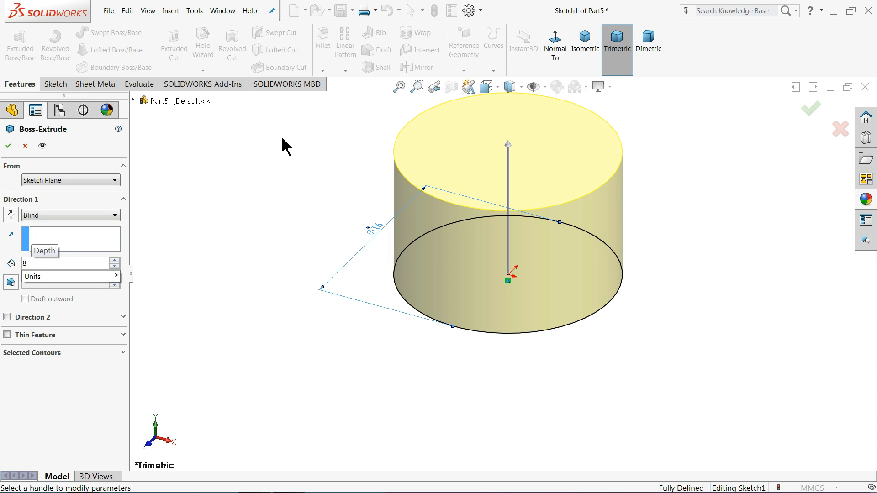
text(9)
key(Return)
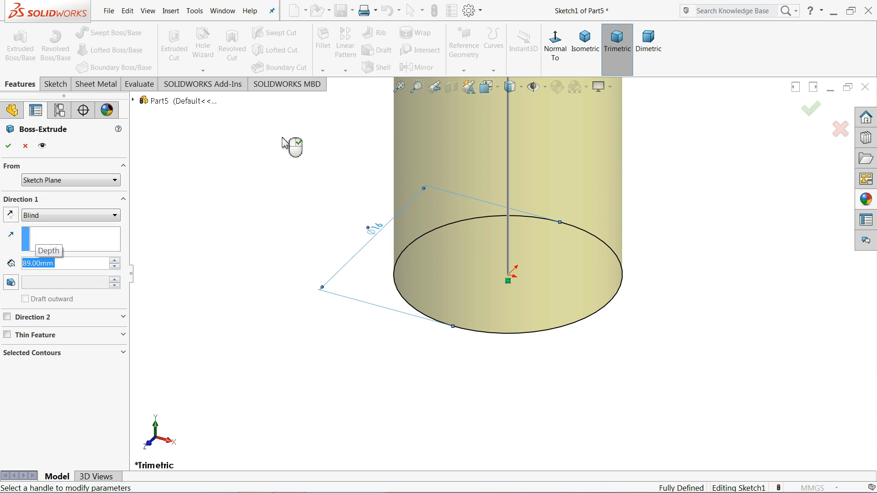
click(588, 50)
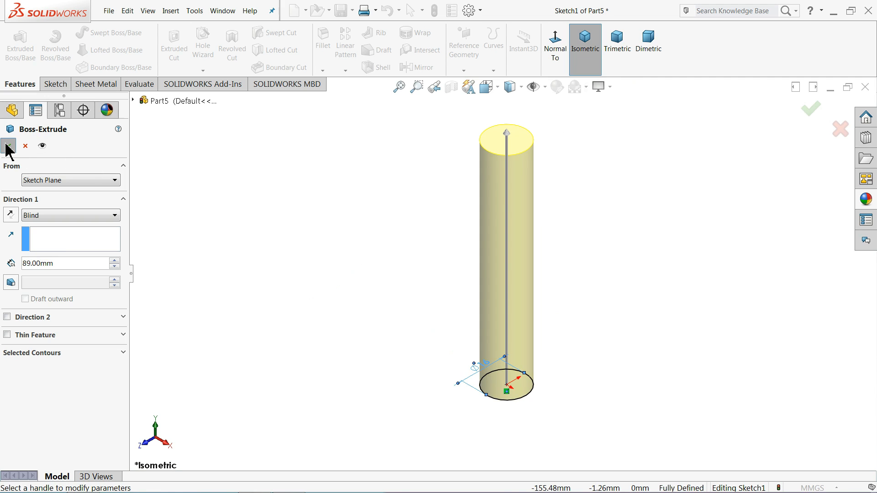
click(10, 147)
- Chamfer both end edges of the cylinder by selecting its side face, with 0.5 mm distance at 45 degrees
click(322, 70)
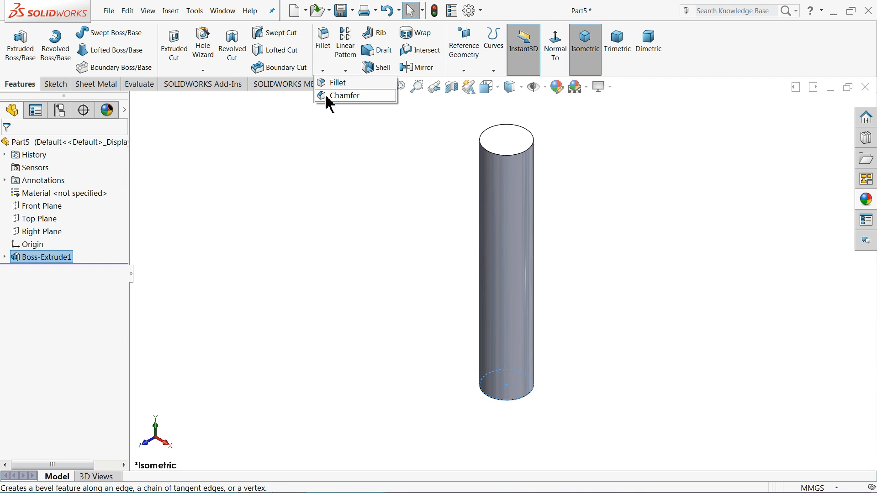
click(327, 97)
text(0.5)
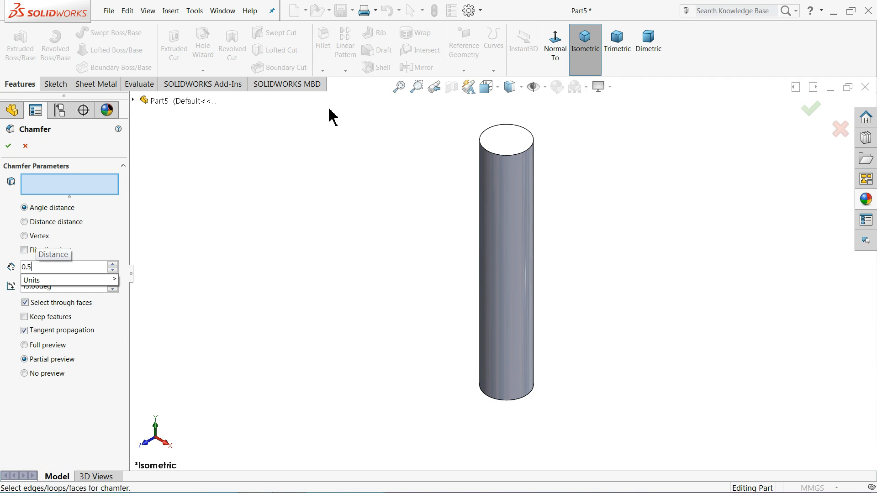
key(Return)
click(507, 217)
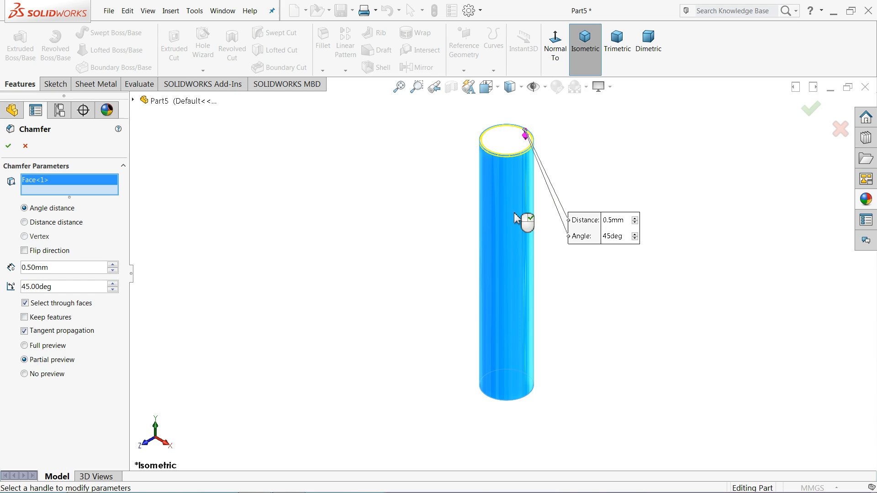
click(11, 146)
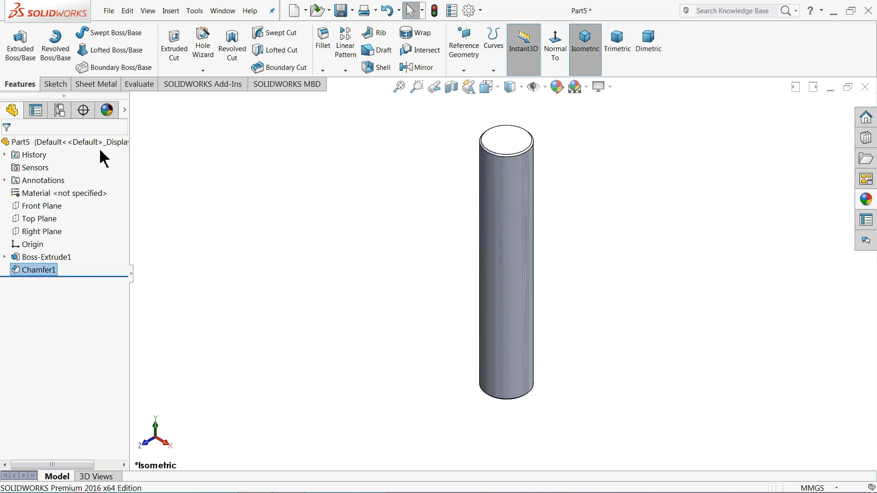
- Apply the brushed chromium appearance to the whole cylinder part
click(68, 142)
click(865, 200)
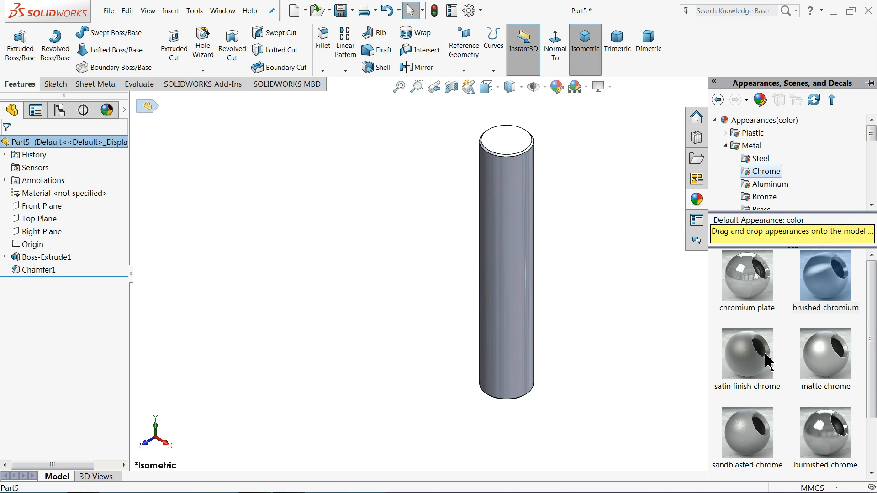
double_click(831, 286)
scroll(598, 223, down, 1)
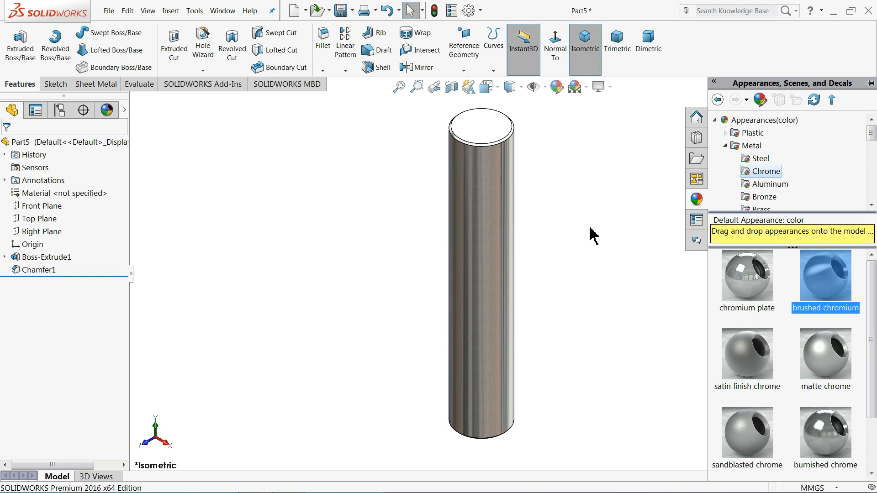
mouse_move(508, 294)
middle_down()
mouse_move(508, 156)
mouse_move(458, 194)
mouse_move(454, 178)
mouse_move(478, 315)
mouse_move(511, 360)
mouse_move(486, 224)
mouse_move(518, 264)
mouse_move(456, 193)
mouse_move(484, 289)
mouse_move(470, 269)
middle_up()
scroll(548, 274, down, 3)
- Close the part and save it as 4.lower stem in the Butterfly Valve folder
click(865, 87)
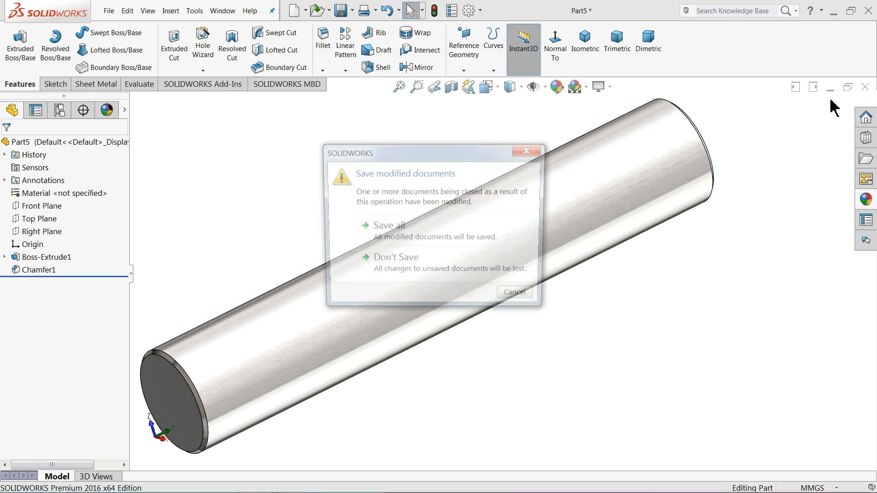
click(378, 242)
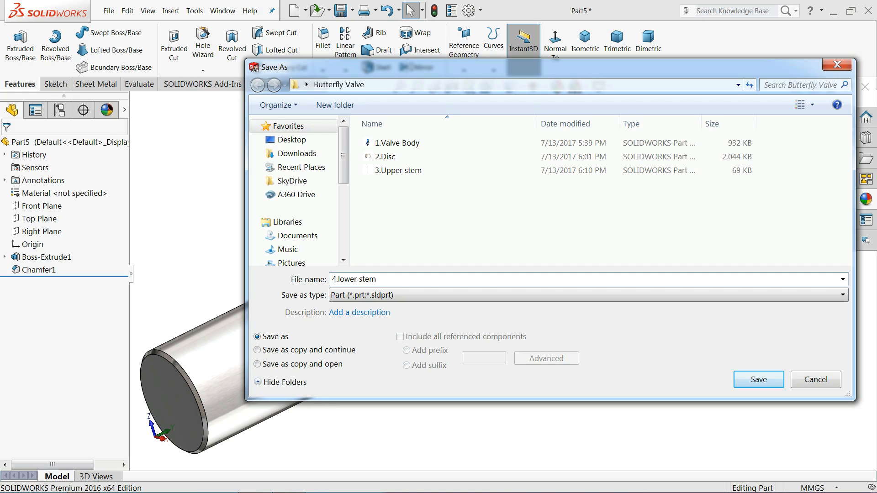
click(758, 388)
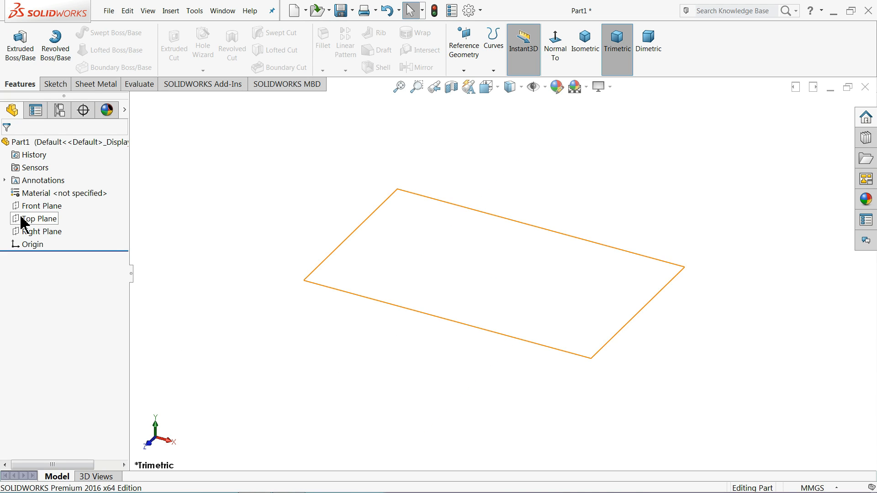
- Start a Front Plane sketch with a vertical centerline about 96 mm up from the origin and a horizontal one about 80 mm to its left
click(32, 206)
click(23, 197)
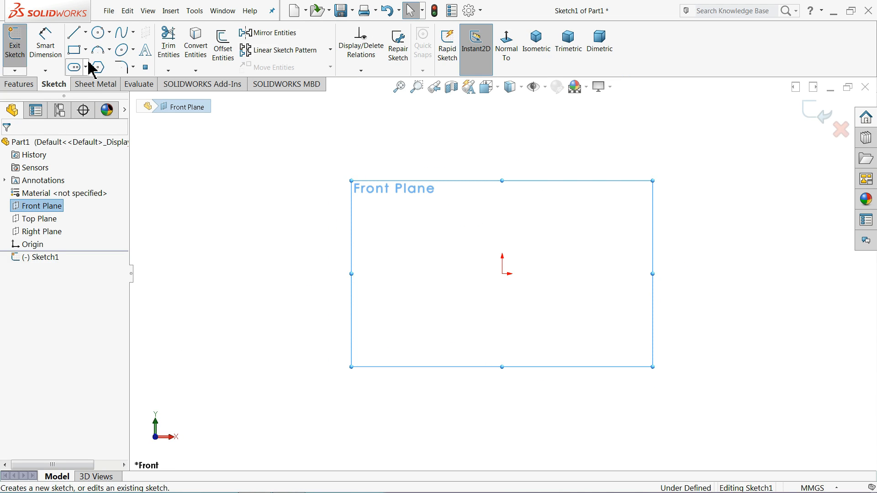
click(86, 32)
click(89, 60)
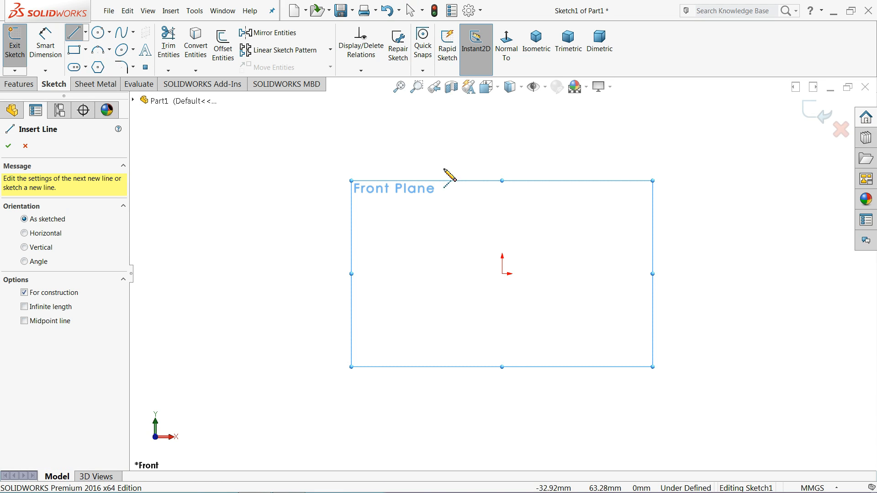
click(501, 110)
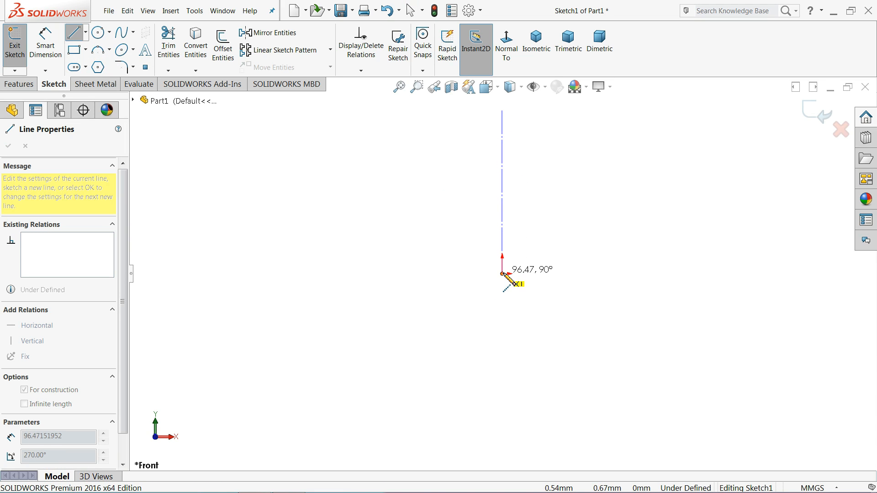
click(502, 274)
click(365, 273)
right_click(367, 240)
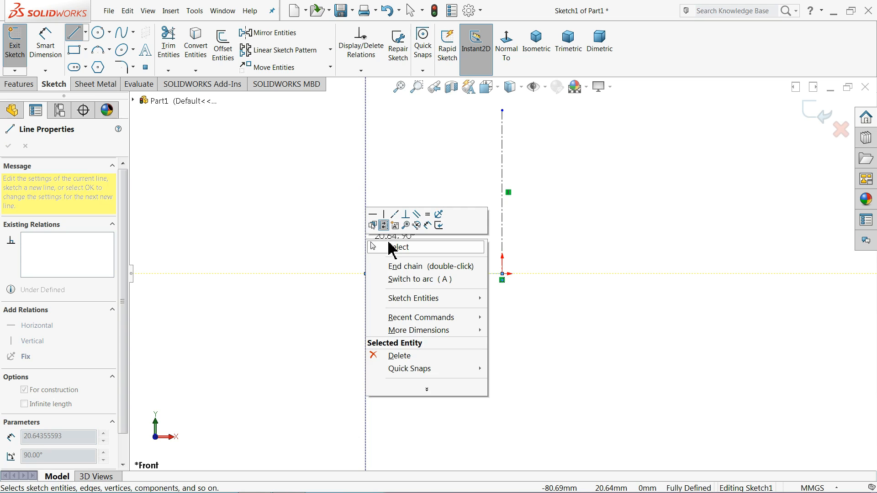
click(387, 252)
- Sketch an open stepped profile of five vertical and horizontal lines left of the vertical centerline, with its inner lower ledge about 13 mm wide
click(75, 33)
scroll(404, 133, down, 3)
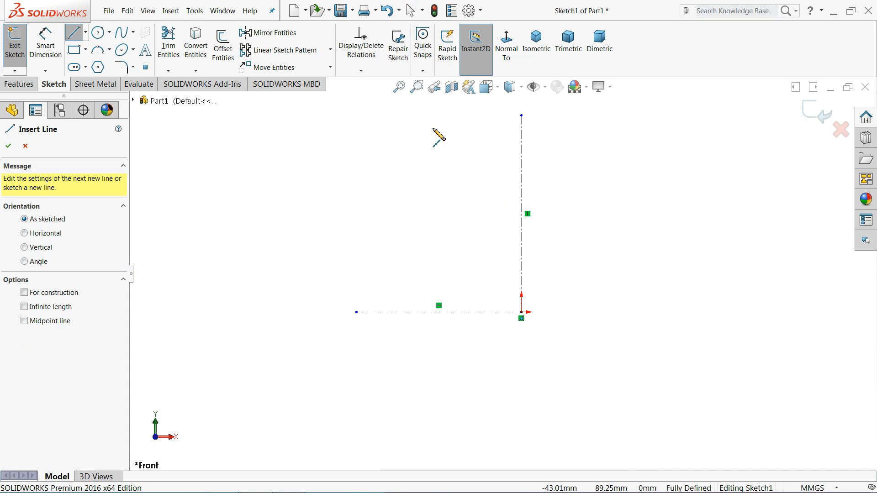
click(423, 301)
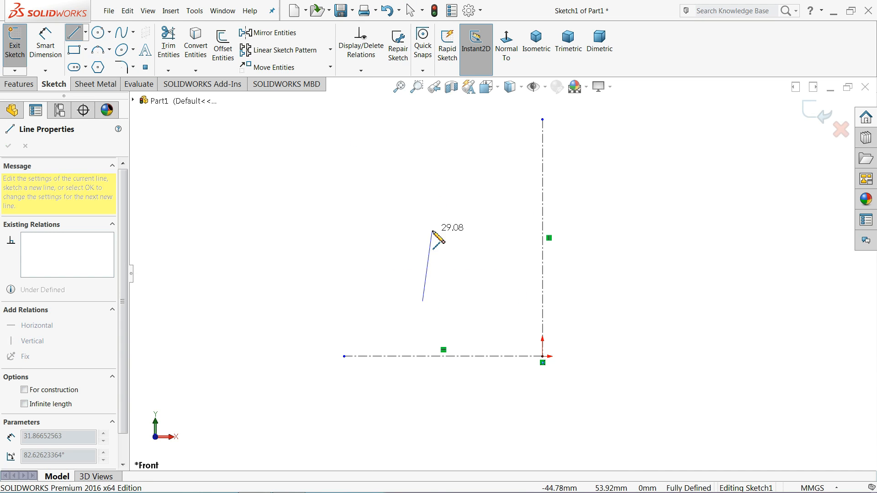
click(423, 156)
click(453, 156)
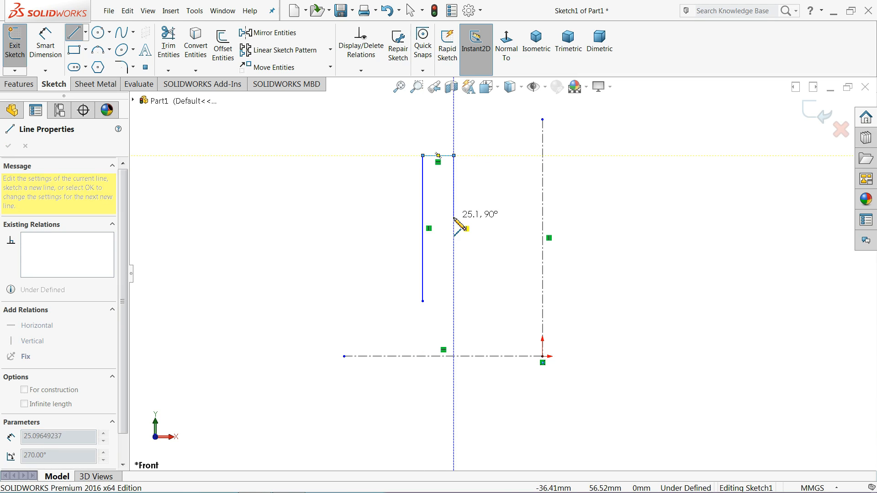
click(454, 238)
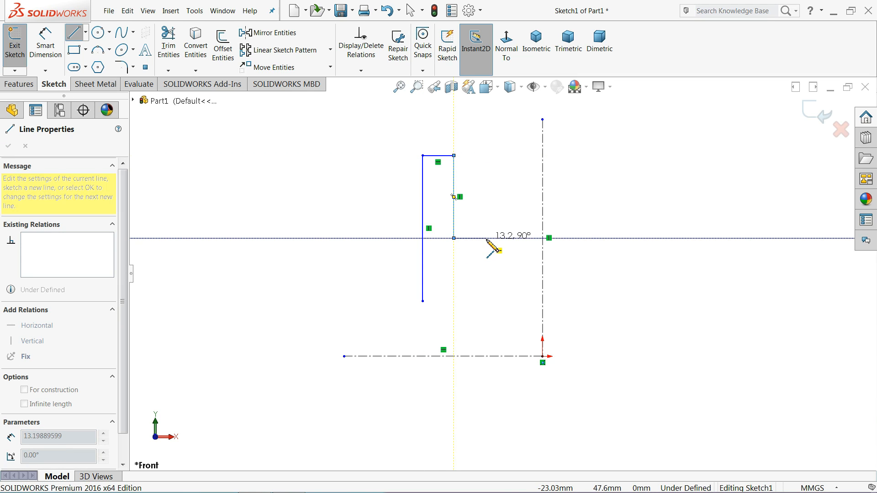
click(487, 238)
click(486, 197)
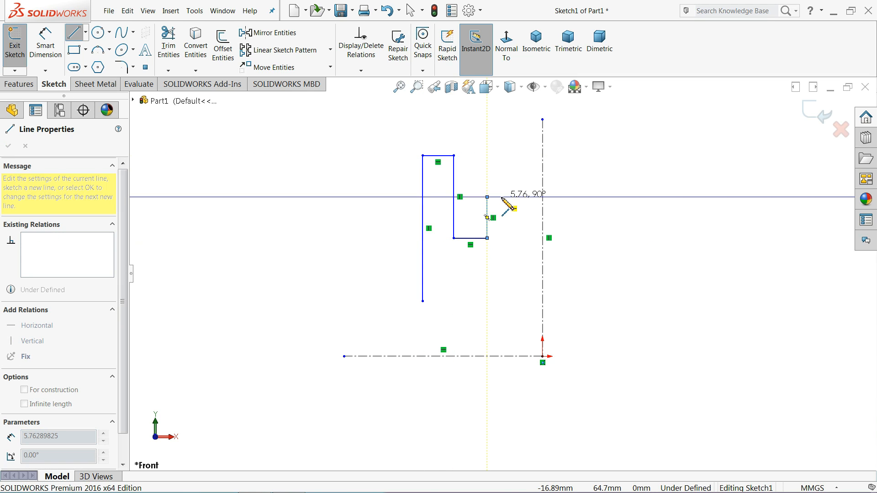
right_click(503, 199)
click(504, 203)
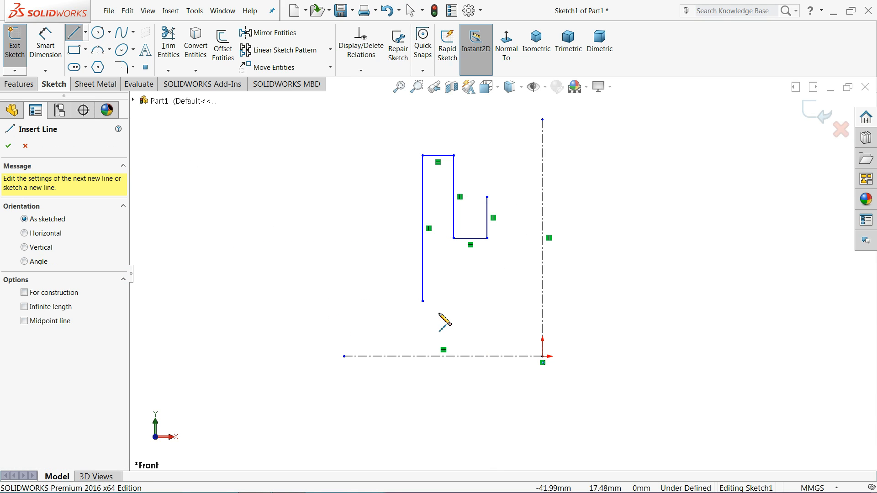
- Draw a line about 15 mm long from the lower end of the outer vertical line, sloping slightly down toward the centerline
click(422, 301)
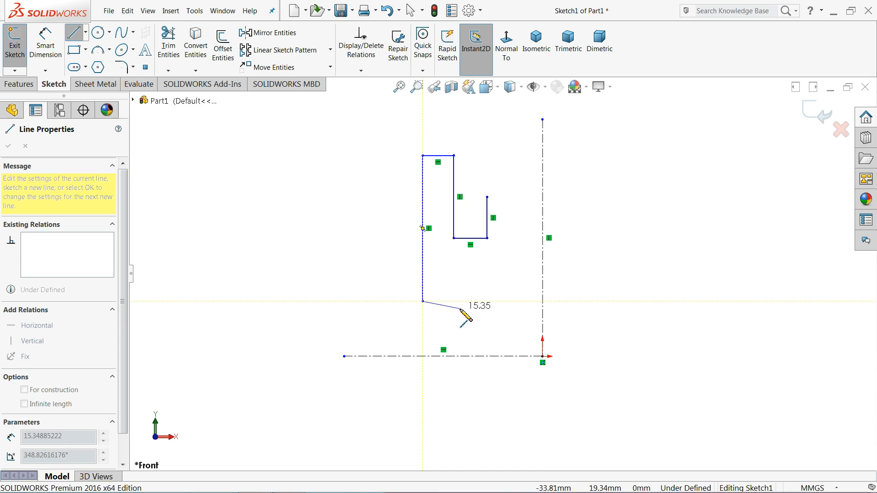
click(460, 309)
right_click(462, 291)
click(503, 298)
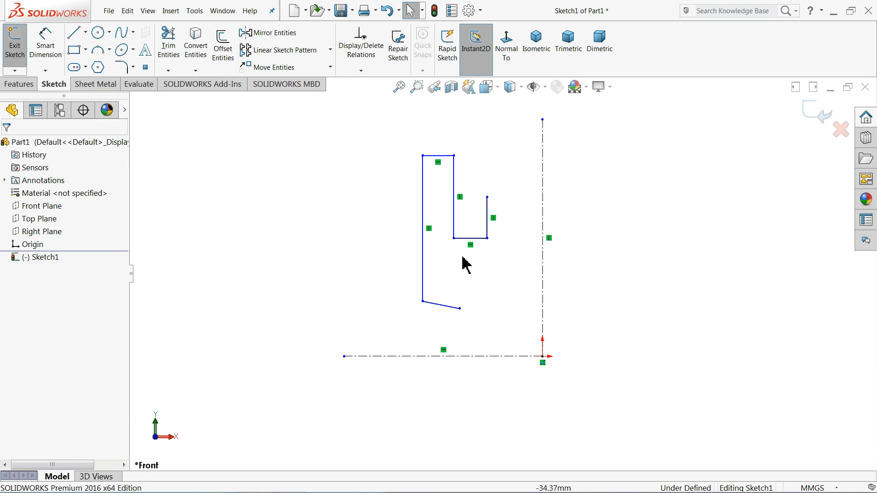
- Mirror the six profile lines about the vertical centerline, keeping the originals
click(295, 39)
drag(516, 125, 374, 326)
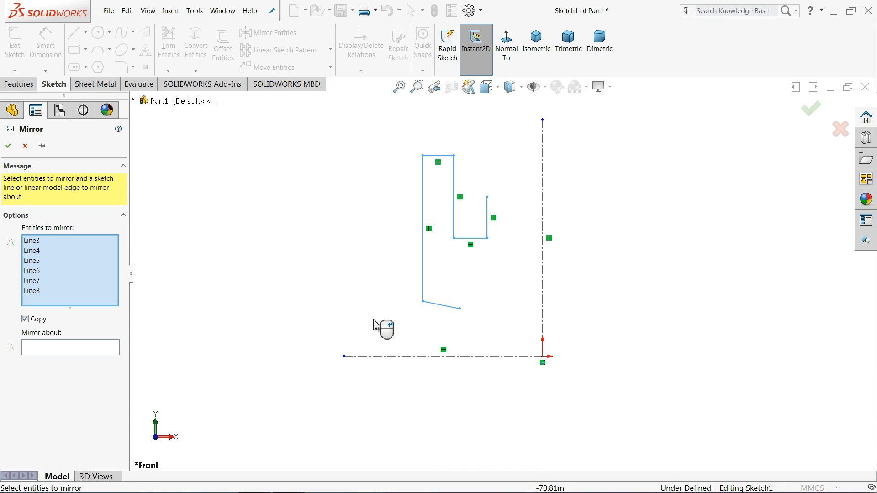
click(70, 348)
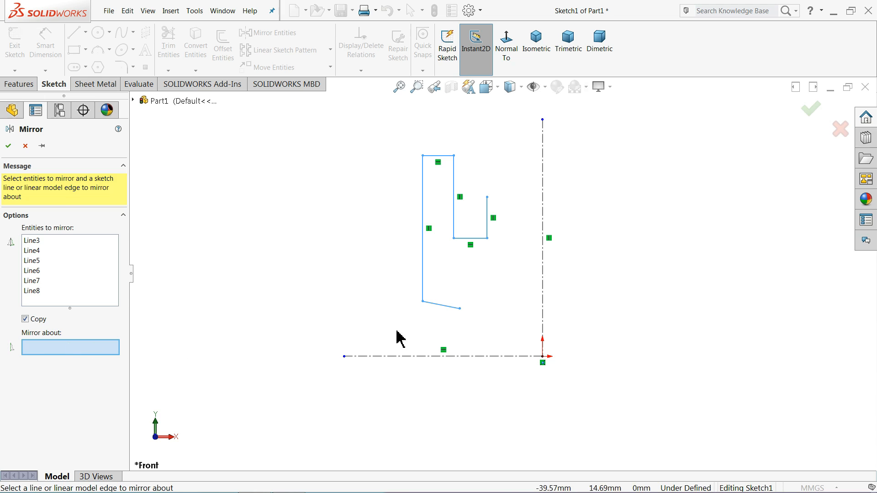
click(543, 285)
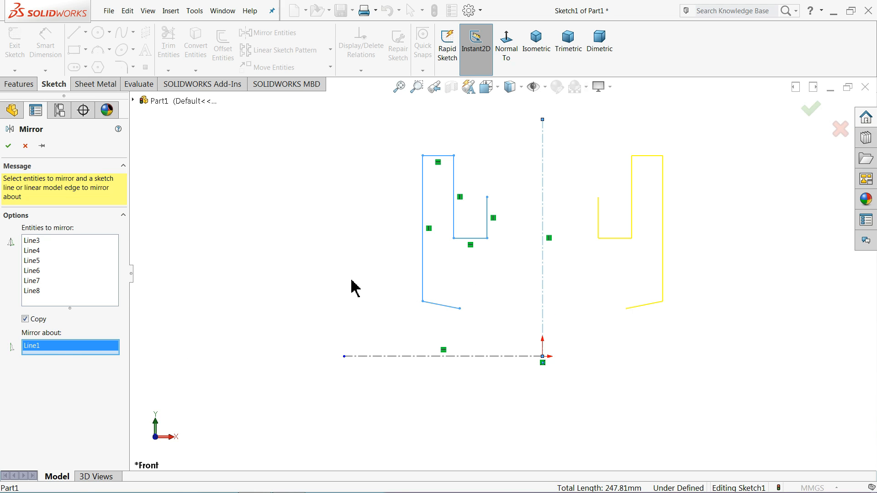
click(9, 146)
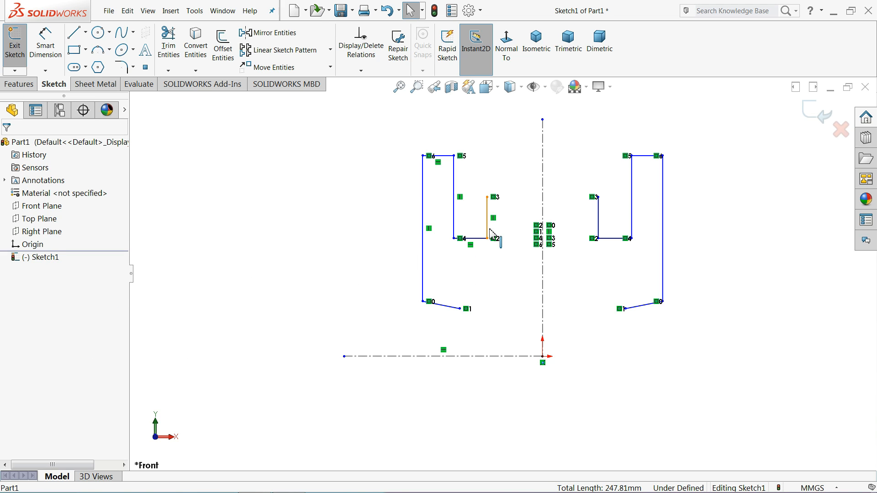
- Close the profile by joining the mirrored halves with horizontal lines, about 45 mm long at the upper ends and 68 mm at the lower ends
click(73, 33)
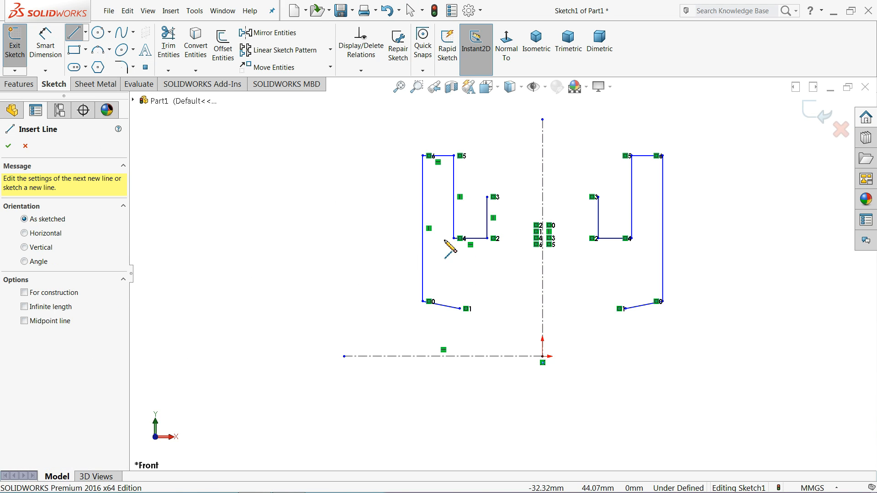
click(487, 197)
click(599, 198)
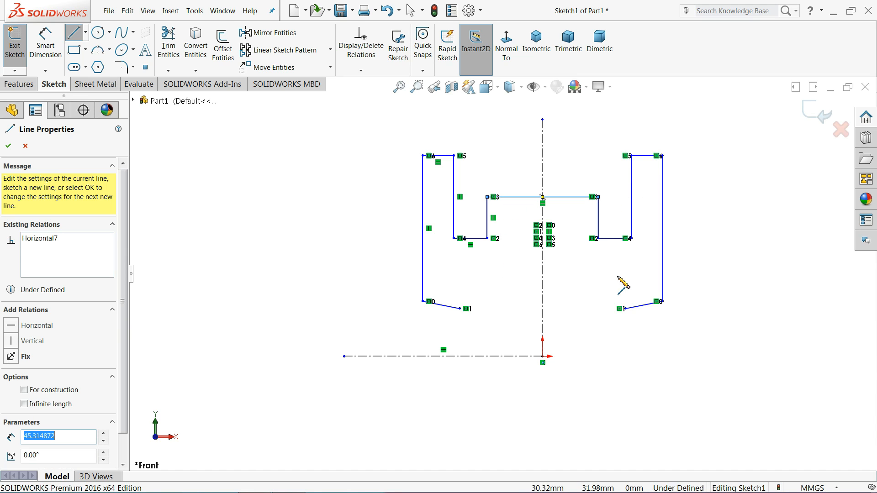
click(460, 308)
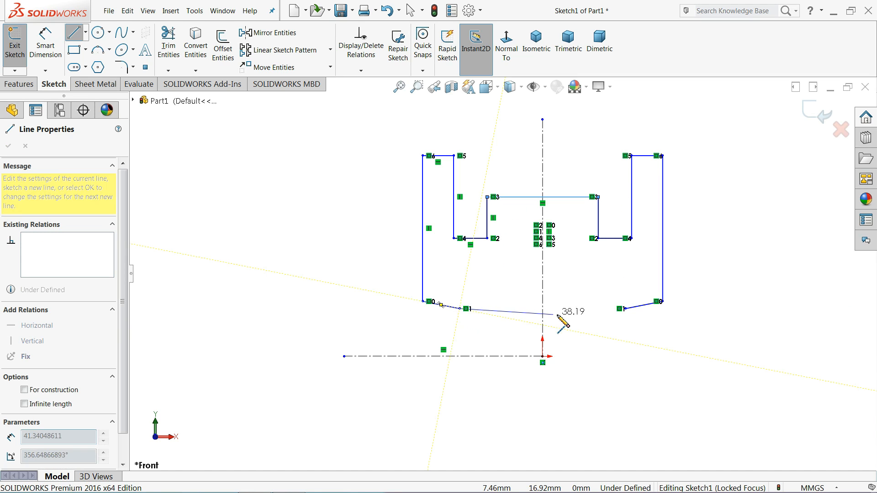
click(620, 309)
right_click(598, 286)
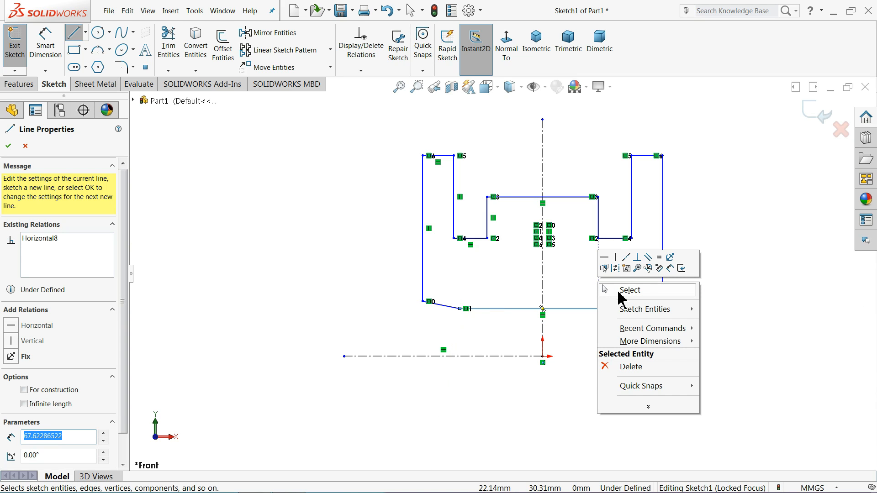
click(615, 290)
scroll(624, 306, up, 1)
scroll(680, 288, down, 2)
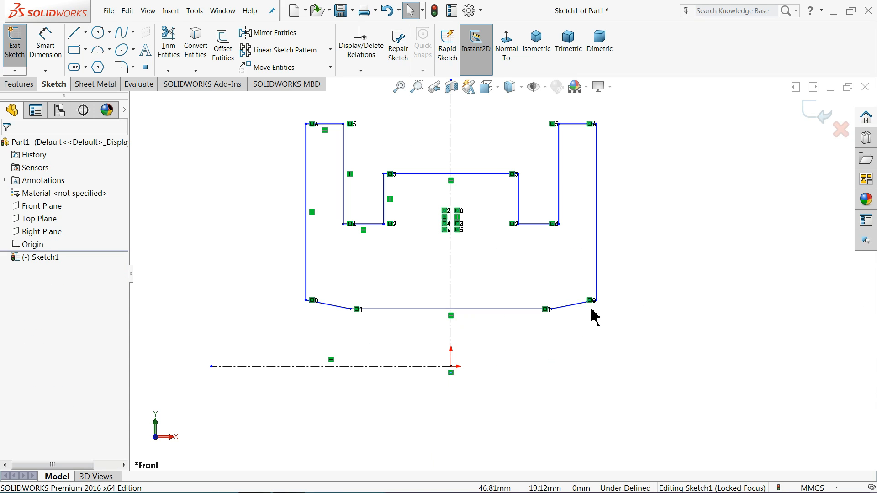
- Dimension the upper horizontal line of the profile's left outer arm and set its width to 5.8 mm
click(47, 44)
click(333, 123)
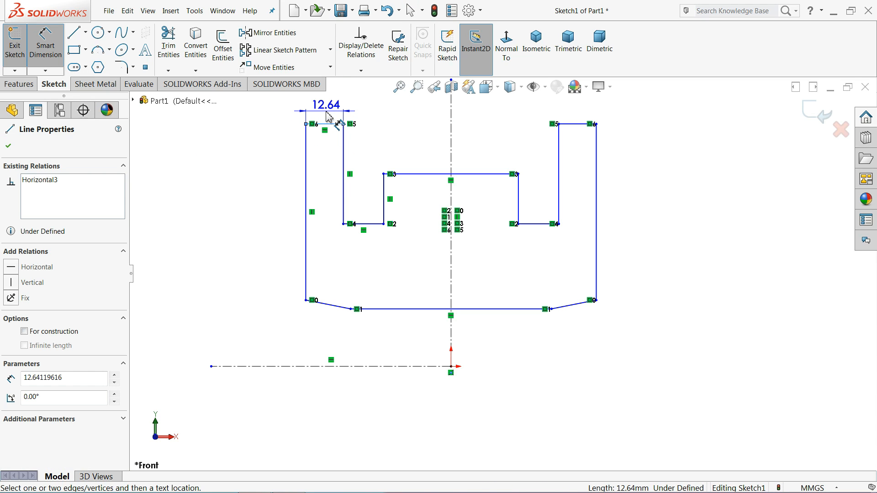
click(329, 117)
text(5.8)
key(Return)
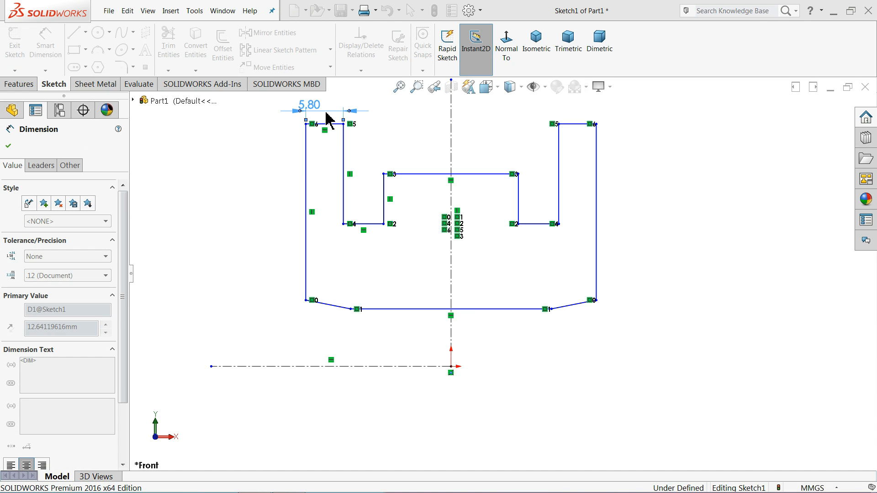
- Dimension the distance between the two inner vertical lines on the left half and set it to 8.85 mm
click(384, 197)
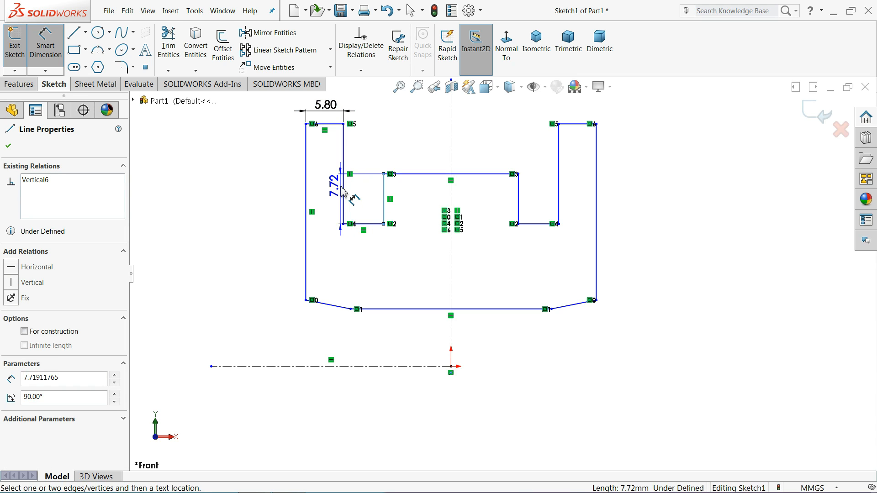
click(344, 185)
click(361, 165)
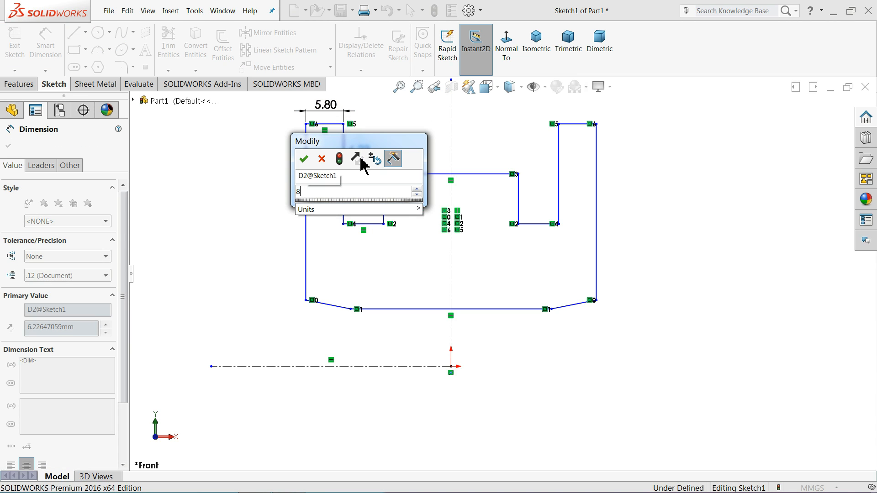
text(8.85)
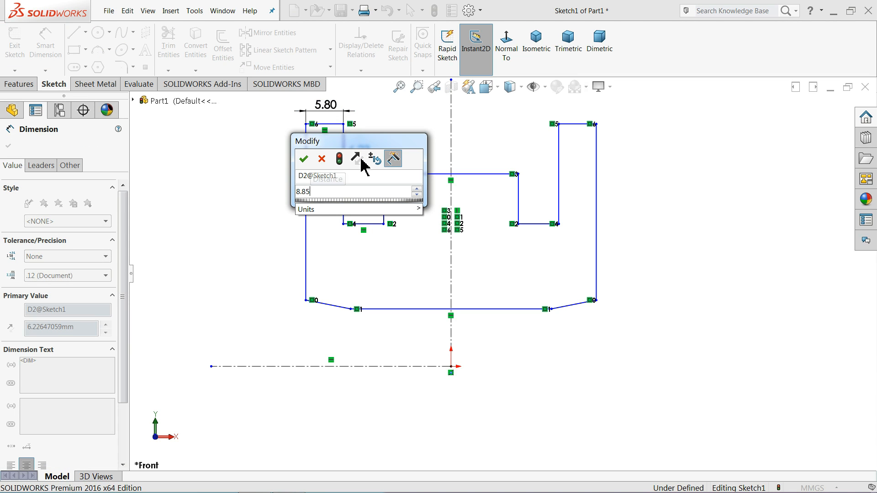
click(303, 160)
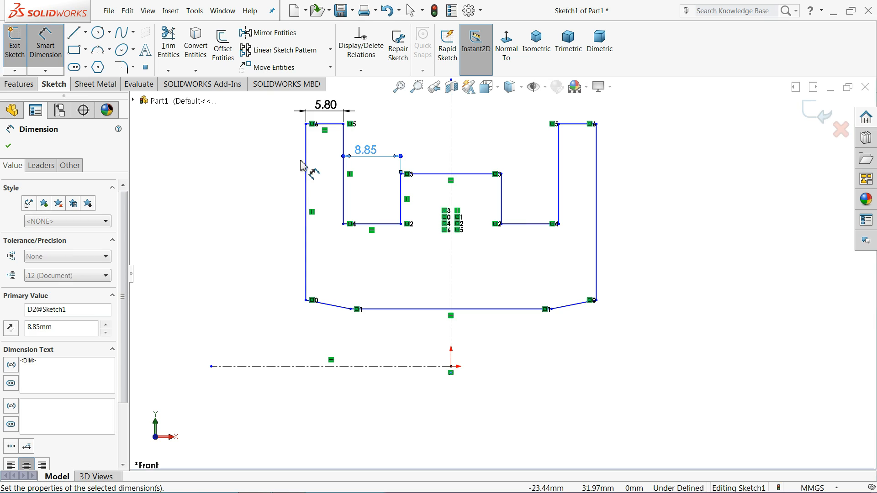
- Dimension the central upper horizontal line and set its length to 21.5 mm
click(470, 176)
click(469, 157)
text(2)
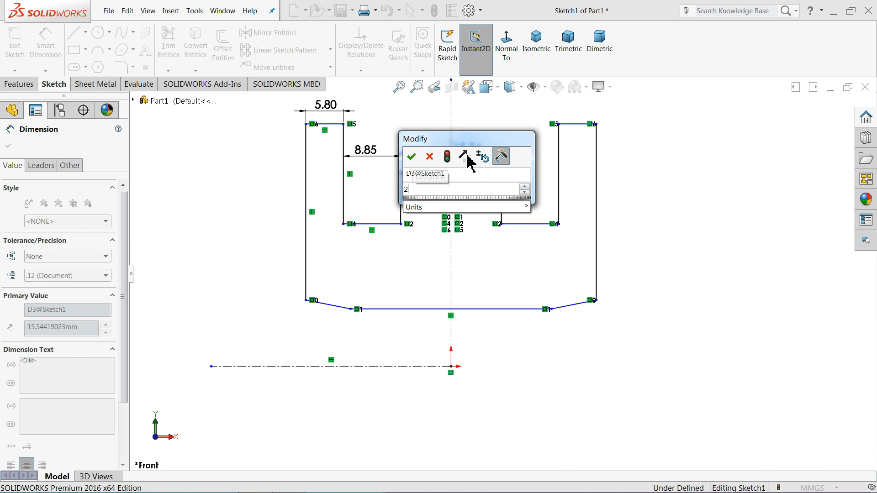
text(1.5)
key(Return)
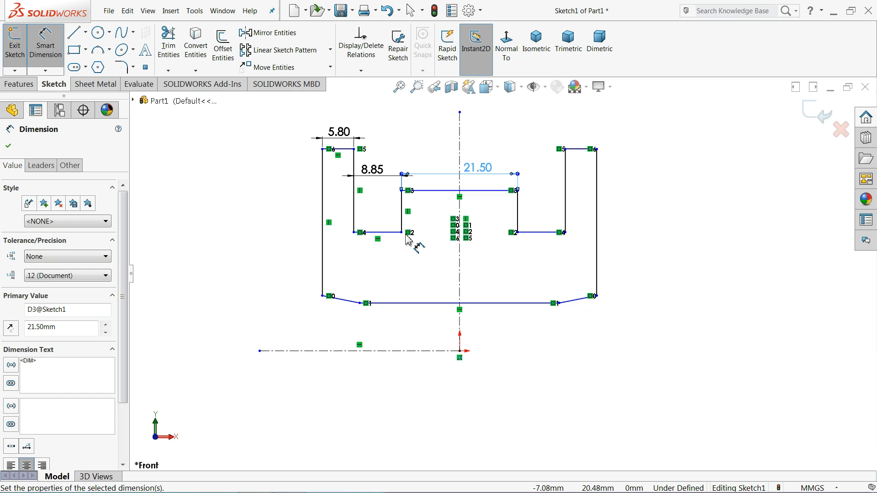
- Dimension the height from the horizontal centerline to the outer arm's upper line and set it to 71.75 mm
click(345, 148)
click(314, 351)
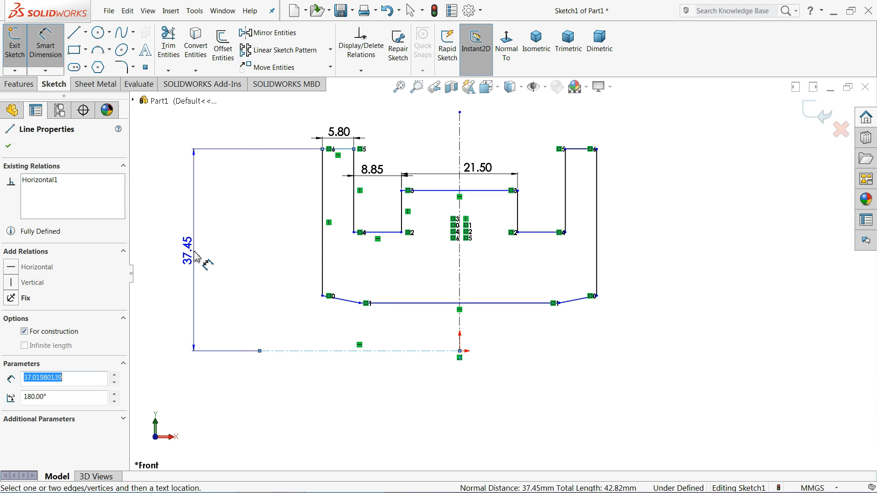
click(198, 258)
text(71.7)
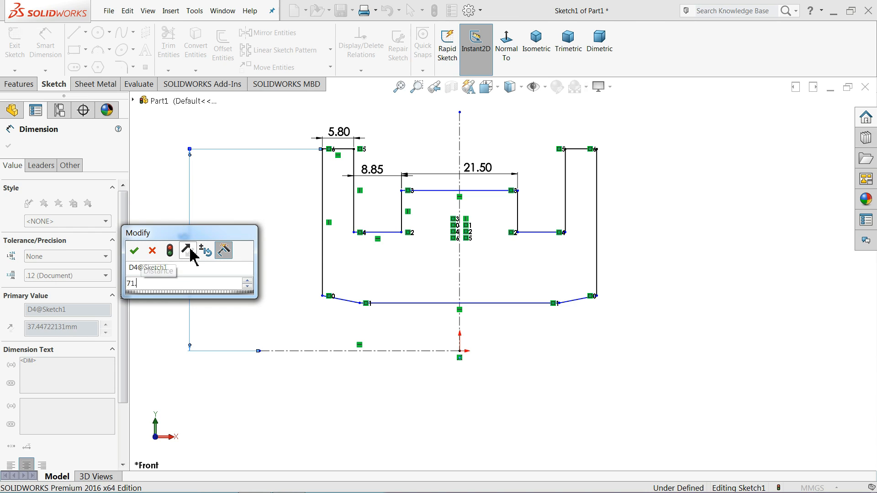
text(75)
click(138, 251)
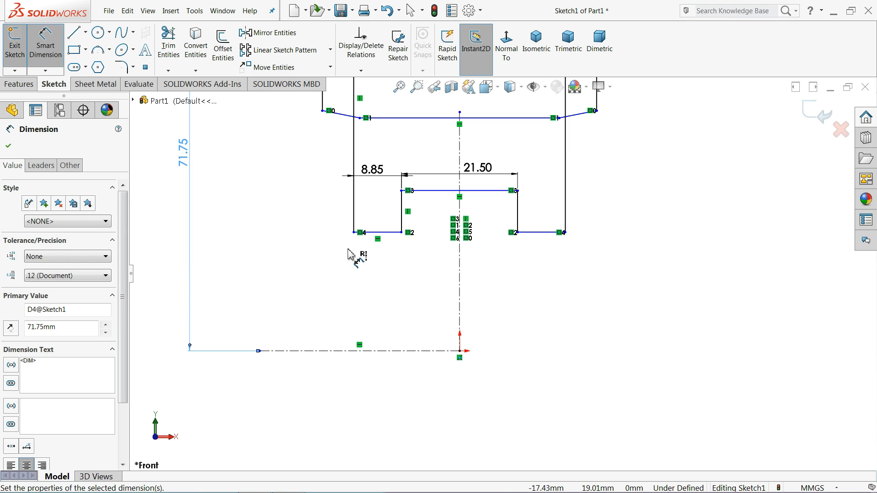
scroll(407, 248, up, 3)
scroll(406, 243, down, 1)
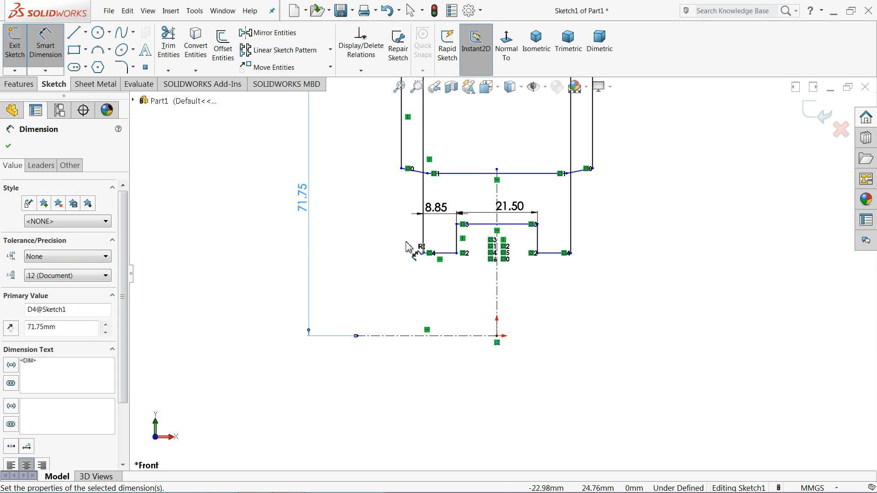
click(9, 146)
- Move the central upper line to about 66 mm and the inner ledge to about 56 mm above the horizontal centerline
scroll(274, 196, up, 3)
scroll(484, 194, down, 3)
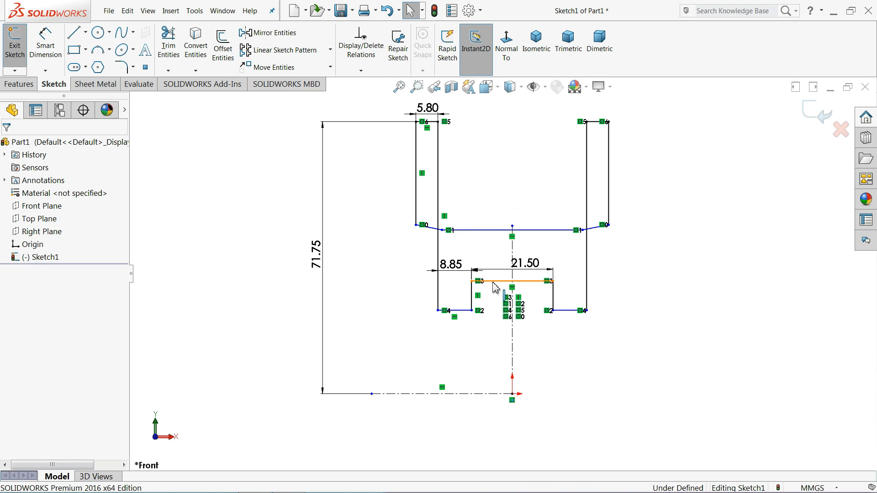
drag(490, 280, 494, 145)
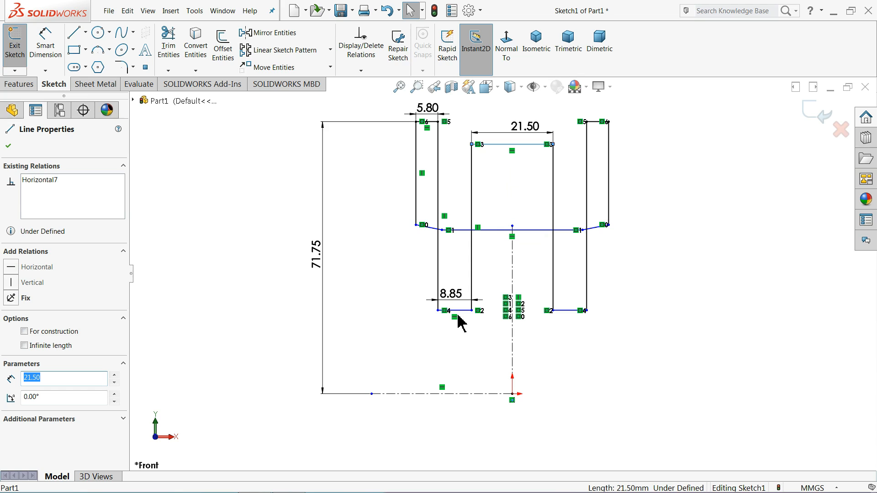
drag(459, 312, 465, 184)
click(241, 190)
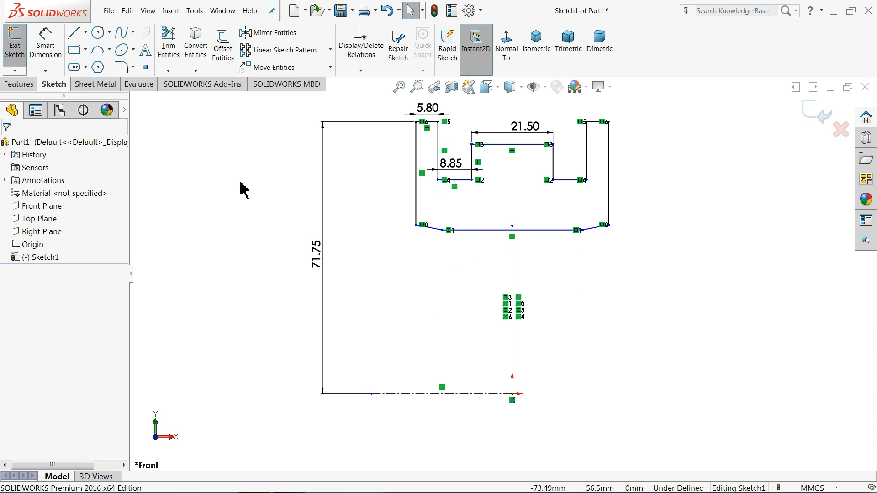
- Dimension the height of the profile's bottom line above the horizontal centerline and set it to 49.6 mm
click(45, 53)
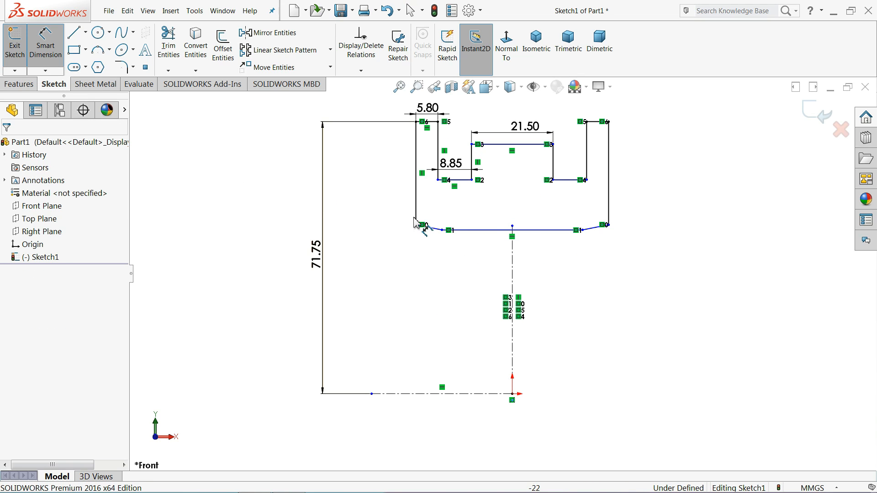
click(479, 231)
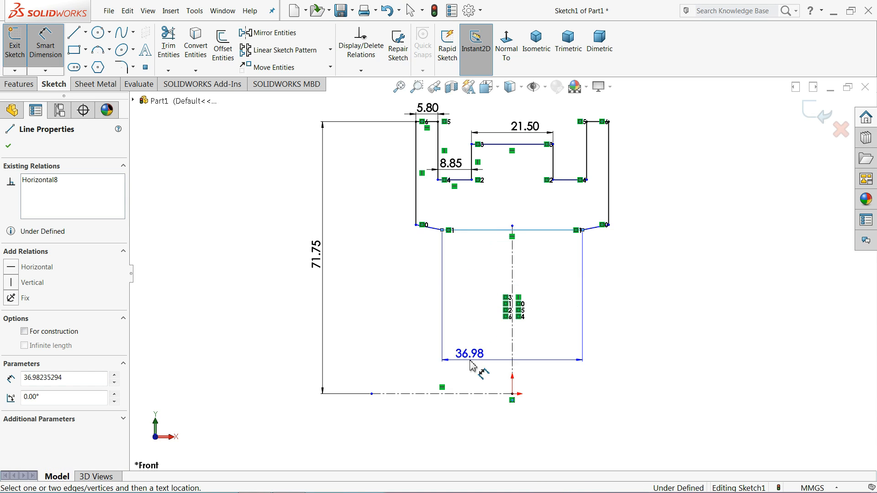
click(468, 394)
click(386, 320)
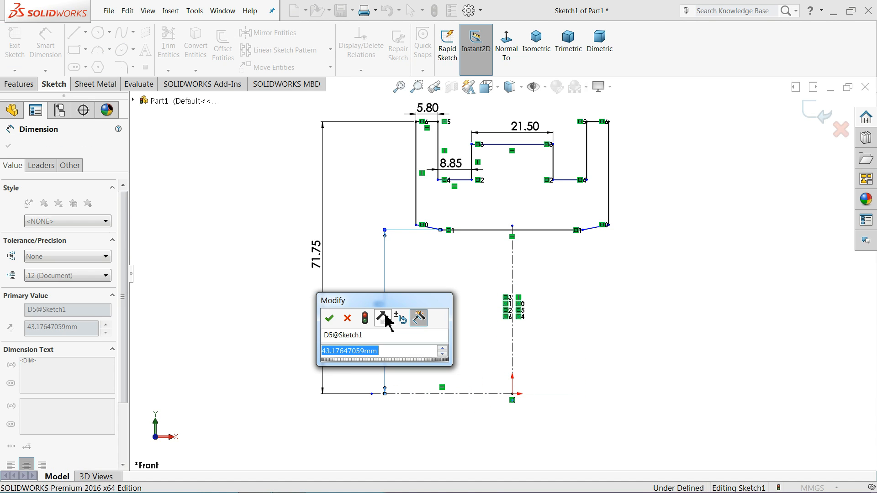
text(49.6)
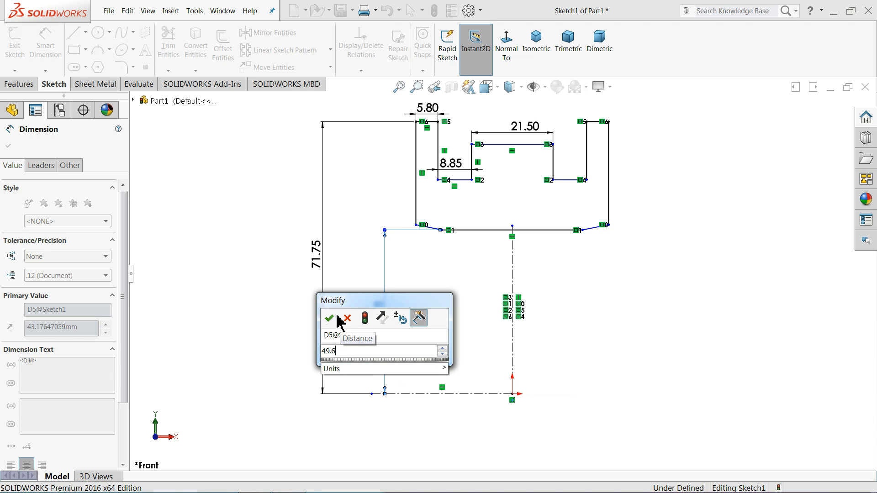
click(329, 318)
scroll(489, 191, down, 3)
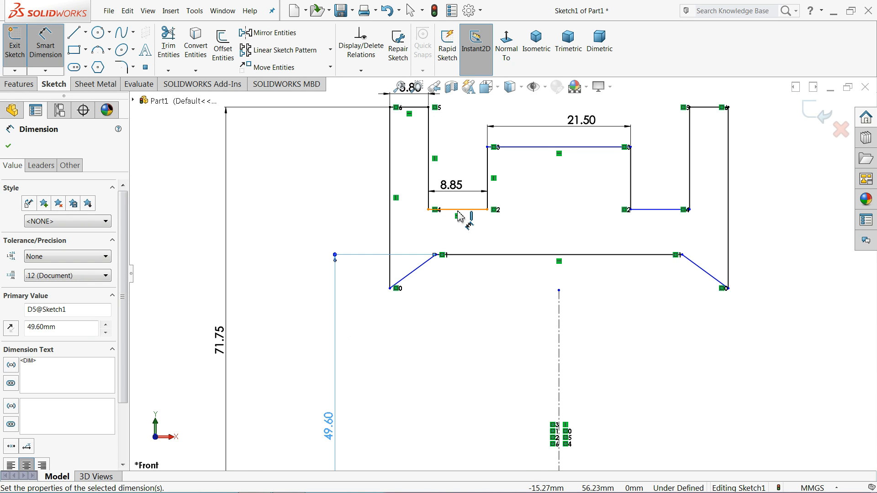
- Dimension the height of the inner left ledge above the horizontal centerline and set it to 62.5 mm
click(470, 211)
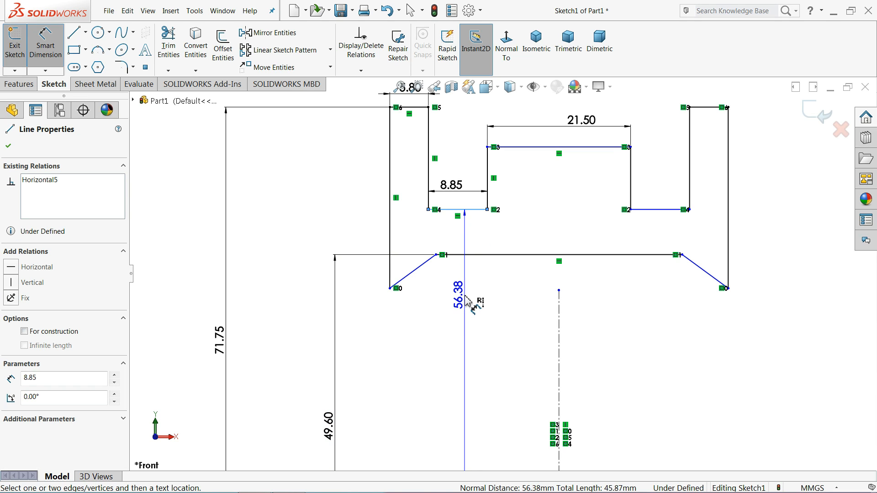
scroll(462, 297, up, 2)
click(340, 313)
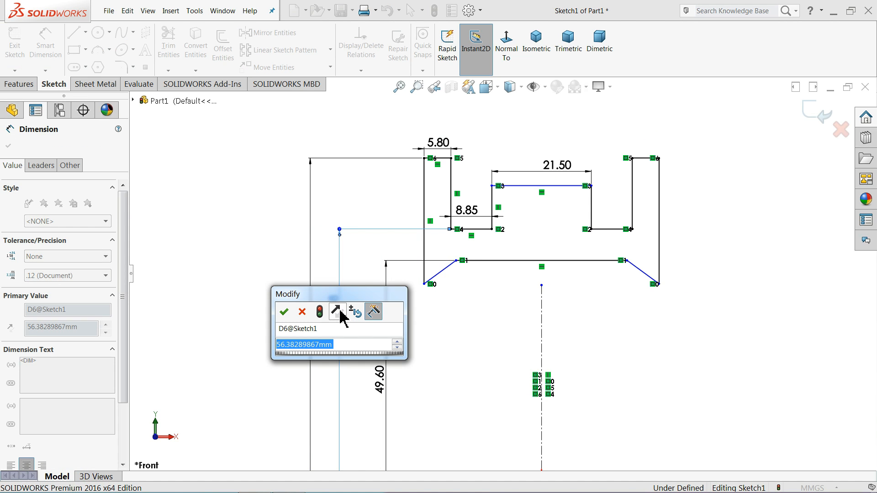
text(62.5)
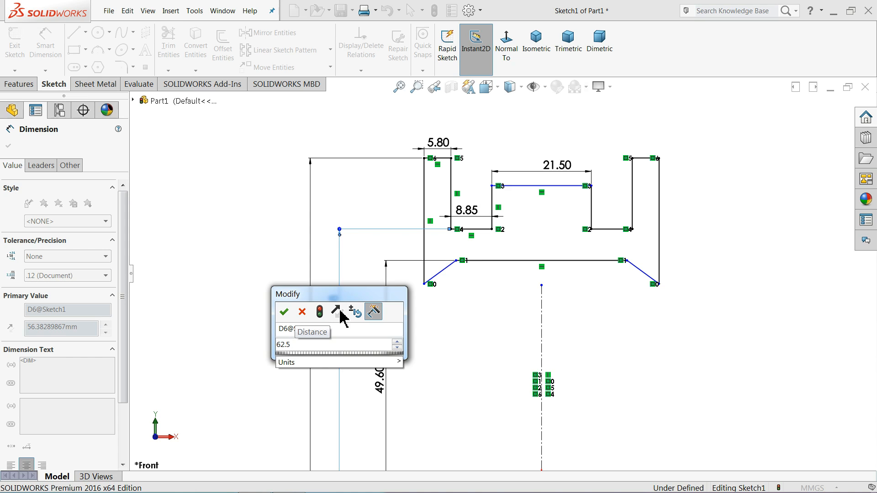
key(Return)
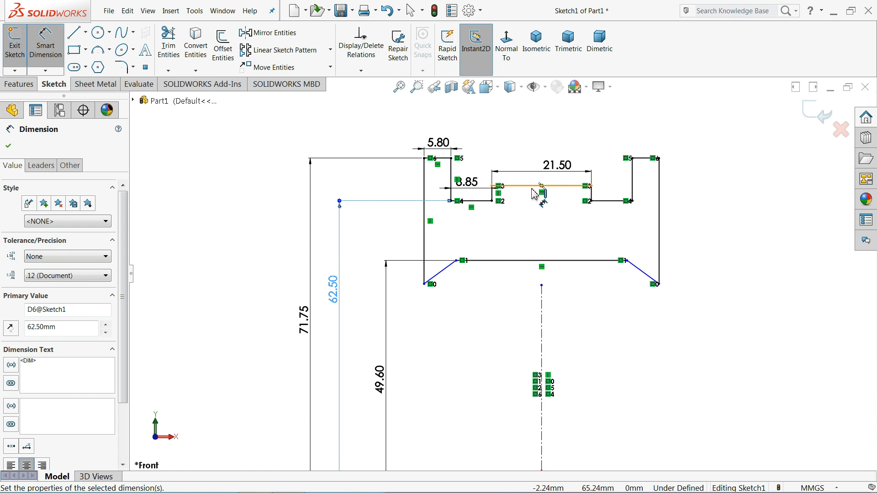
- Reposition the inner ledge's height dimension and change its value to 55.7 mm
drag(332, 300, 342, 304)
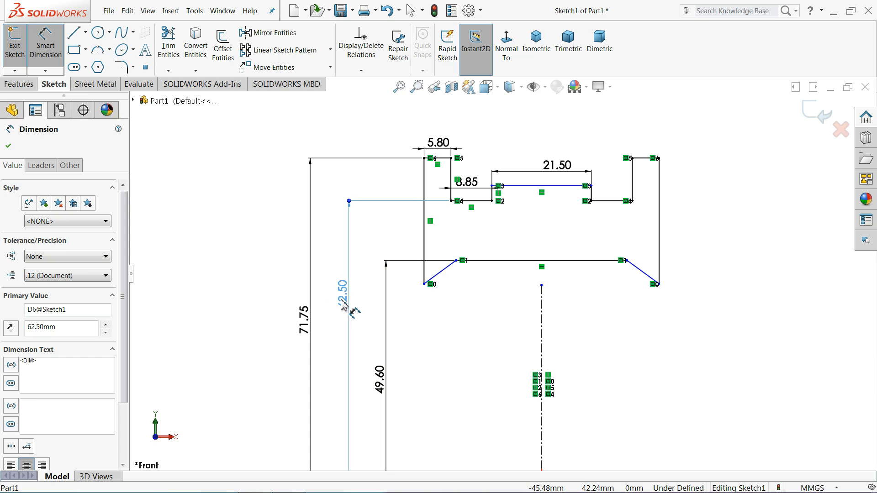
double_click(346, 302)
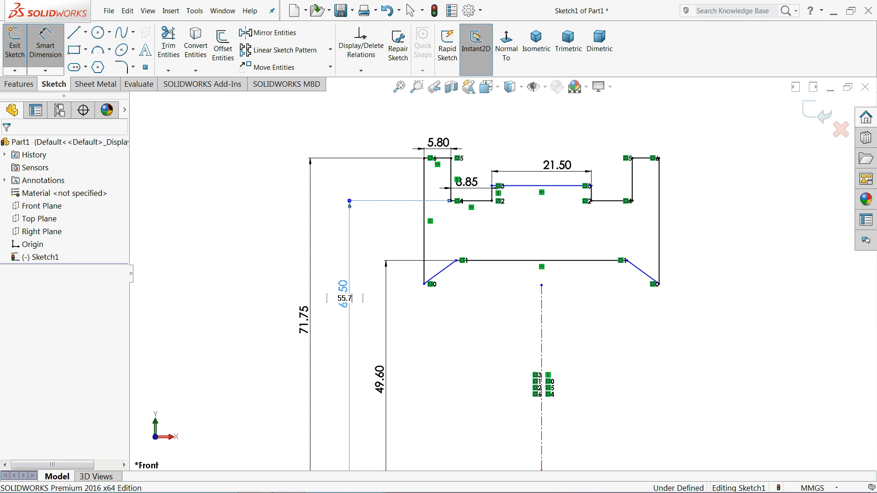
text(55.7)
key(Return)
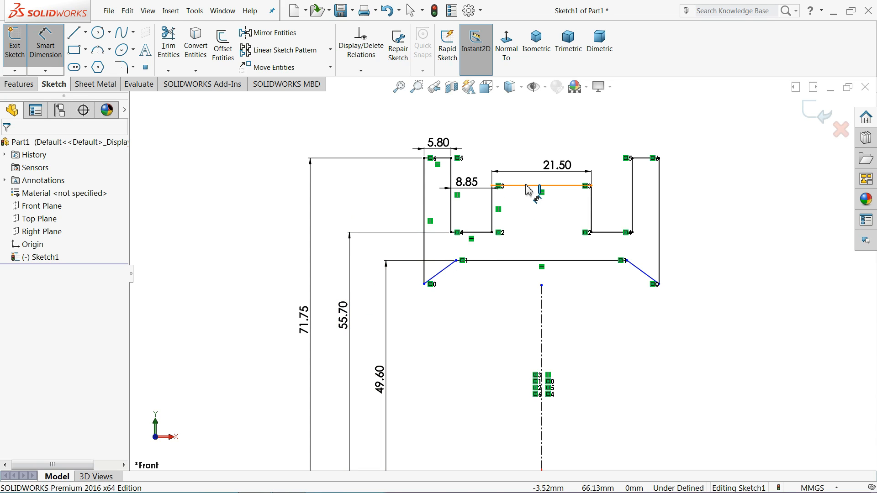
- Dimension the height of the central upper line above the horizontal centerline, set it to 62.5 mm and finish dimensioning
click(528, 188)
click(699, 279)
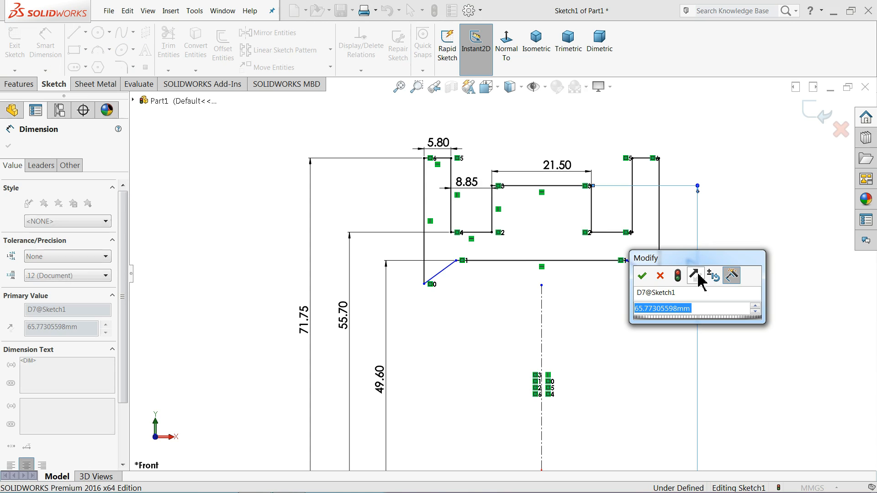
text(6)
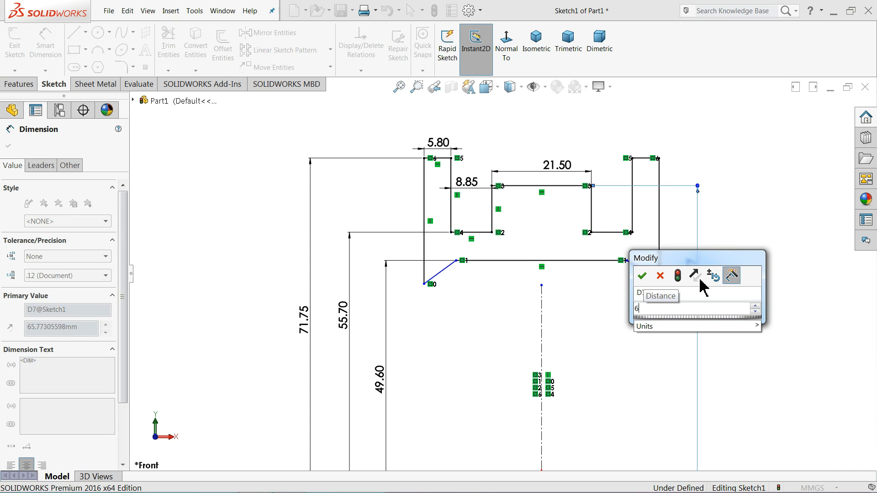
text(2.)
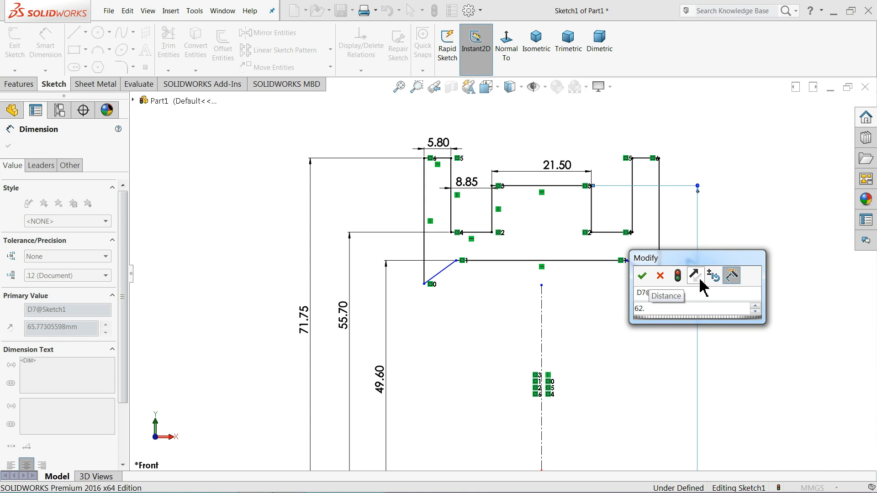
text(5)
key(Return)
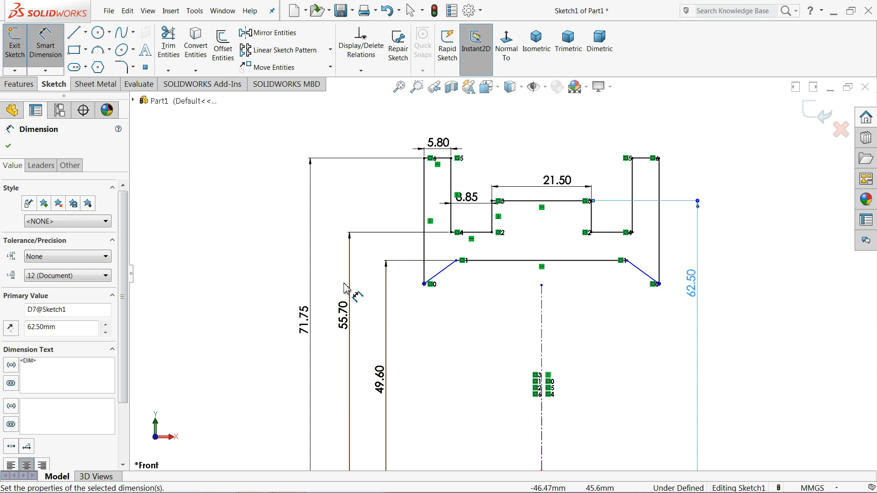
click(9, 146)
- Raise the left outer lower corner to about 52.6 mm above the horizontal centerline so its edge slopes down to the bottom line
scroll(416, 266, down, 2)
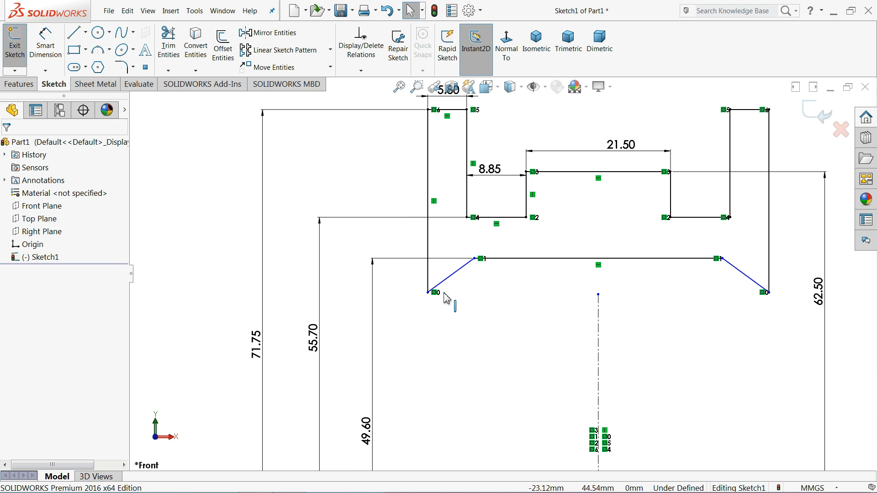
drag(429, 295, 433, 243)
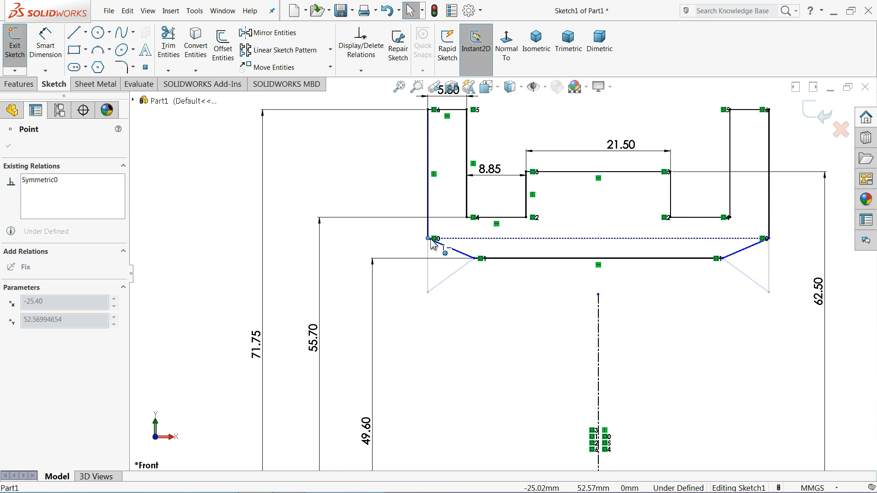
click(501, 293)
scroll(507, 224, down, 2)
- Dimension the length of the profile's horizontal bottom line and set it to 32.25 mm
click(40, 60)
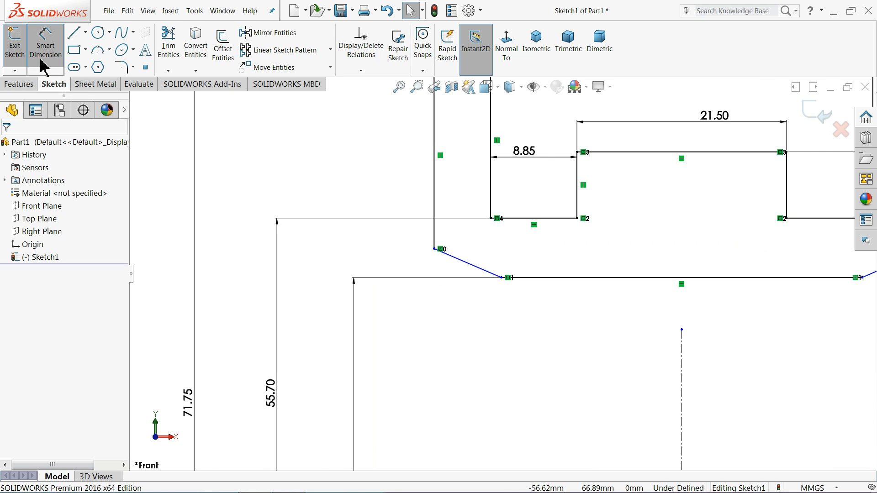
scroll(612, 297, up, 3)
scroll(578, 299, down, 2)
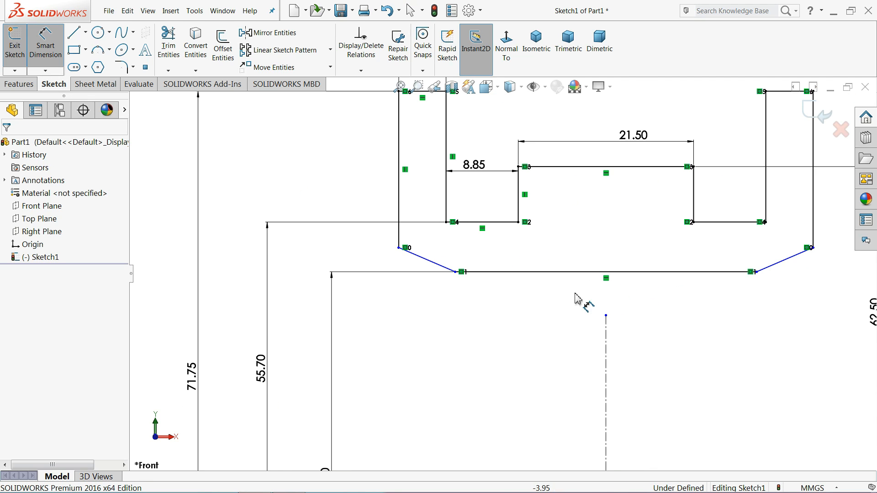
click(578, 272)
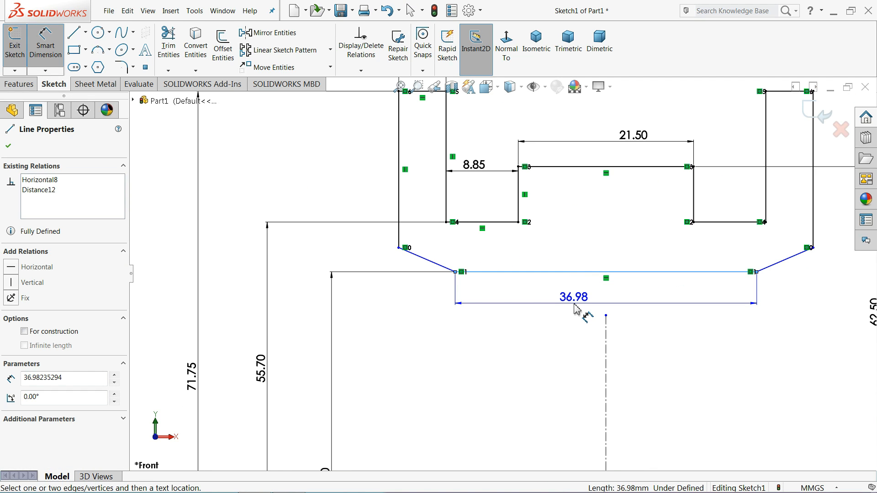
click(575, 309)
text(32.)
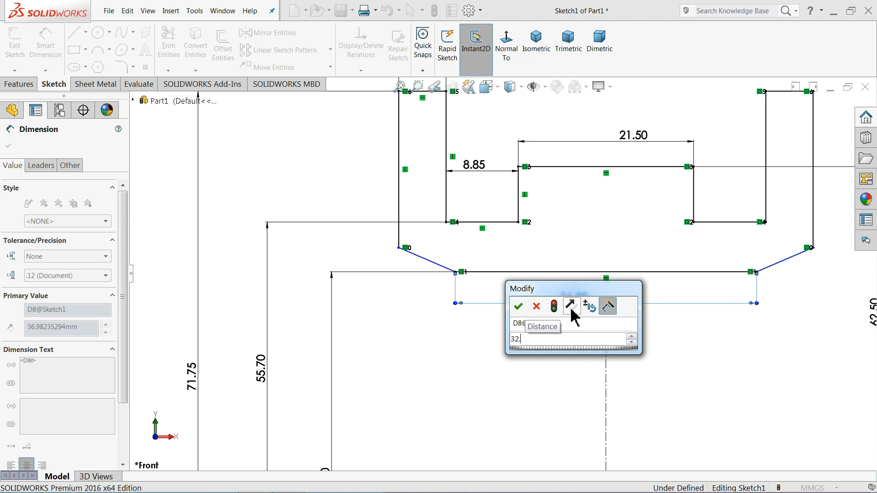
text(25)
key(Return)
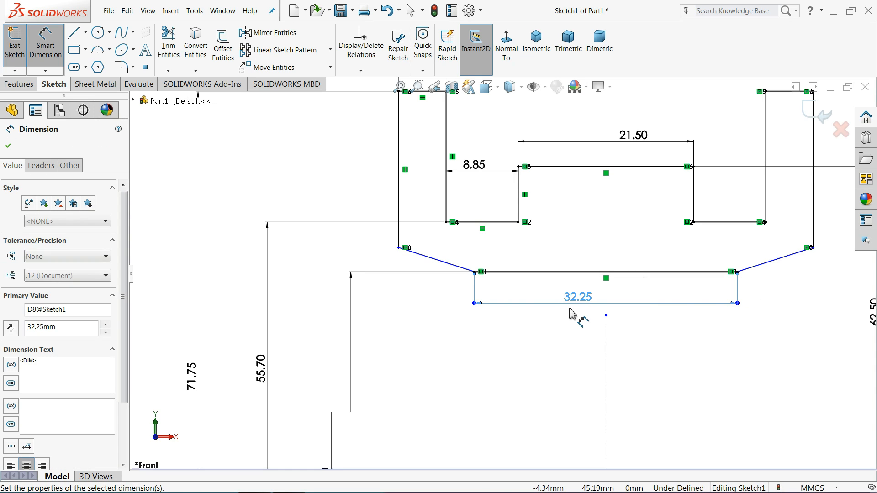
- Dimension the angle between the left sloped edge and the bottom line and set it to 180 degrees
click(446, 264)
click(493, 272)
click(486, 258)
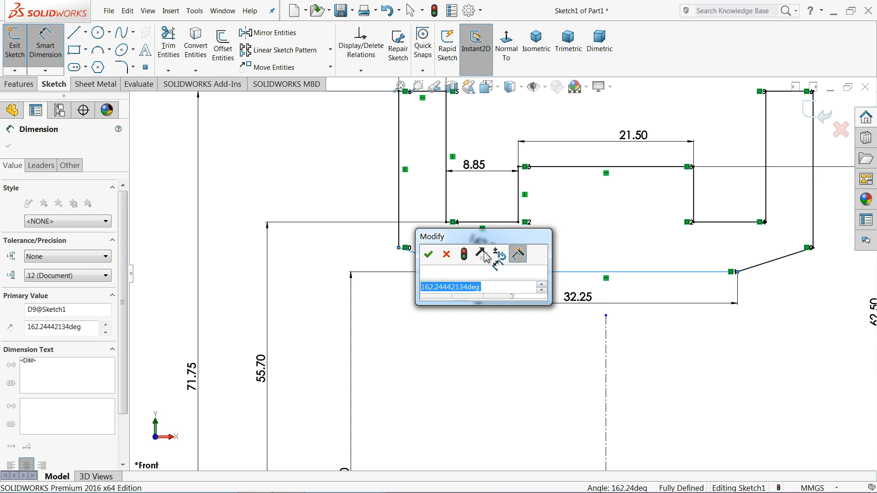
text(180)
key(Return)
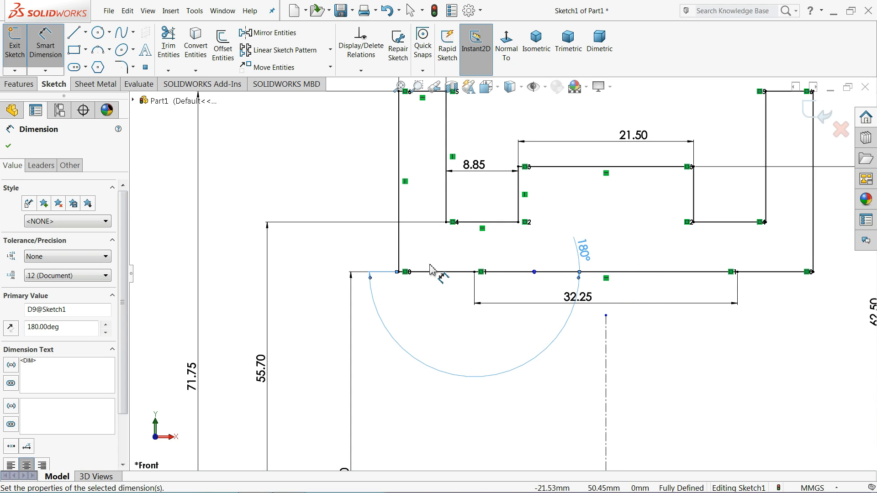
- Change the angle between the left sloped edge and the bottom line to 170 degrees
drag(580, 246, 521, 289)
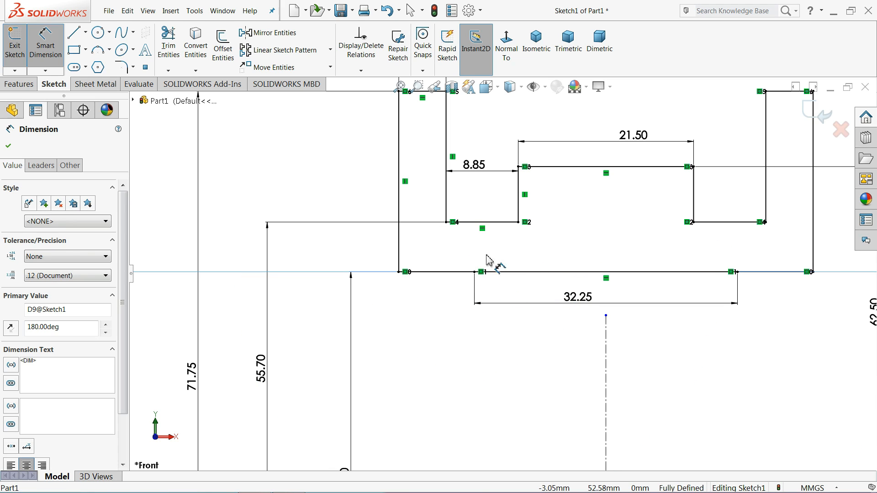
scroll(502, 268, up, 10)
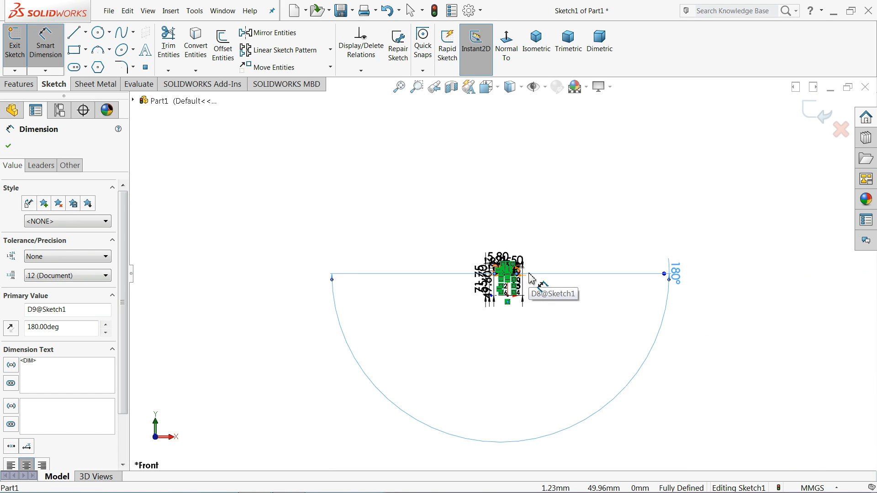
scroll(529, 273, up, 1)
drag(646, 270, 749, 294)
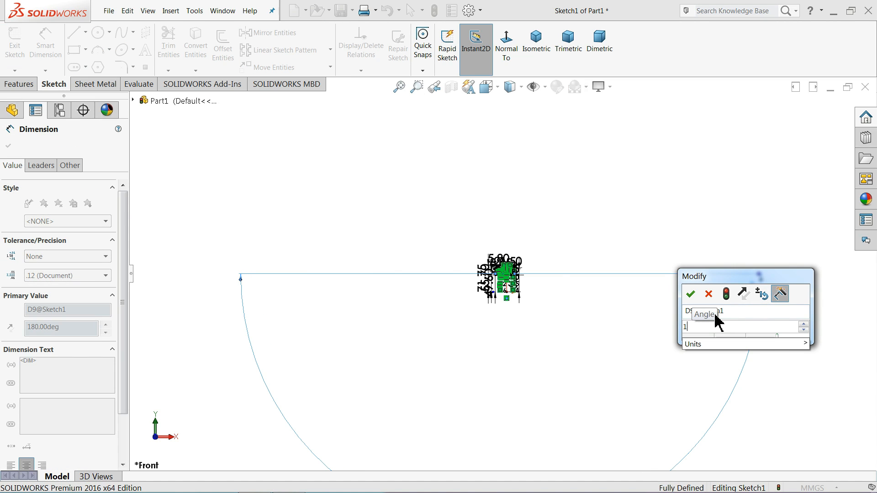
text(170)
key(Return)
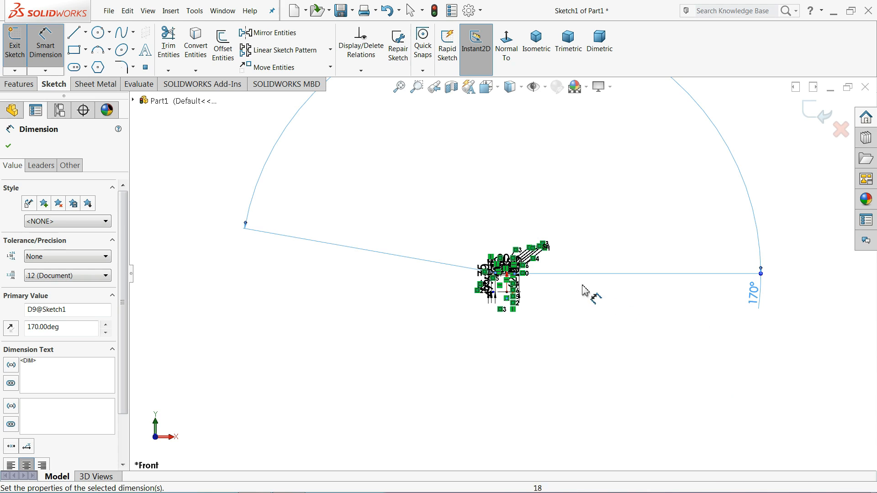
- Reposition the 170-degree angle dimension close to the corner where the left sloped edge meets the bottom line
drag(734, 297, 491, 255)
scroll(491, 254, down, 10)
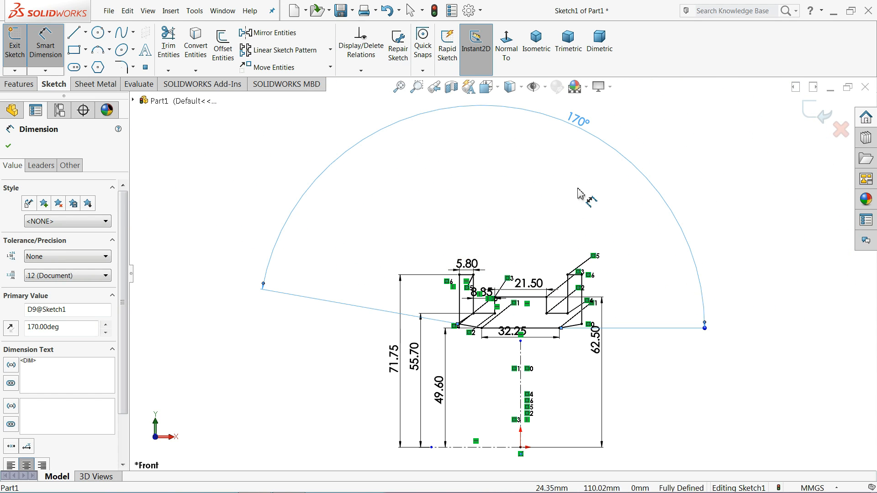
drag(584, 121, 485, 319)
scroll(485, 320, down, 4)
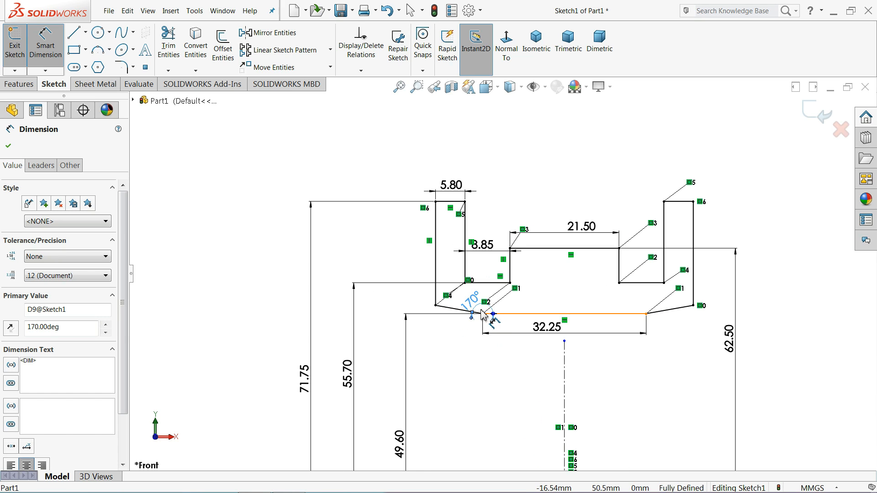
click(236, 182)
- Revolve the profile 360 degrees around the horizontal centerline into a solid ring
scroll(238, 182, up, 4)
scroll(353, 254, up, 3)
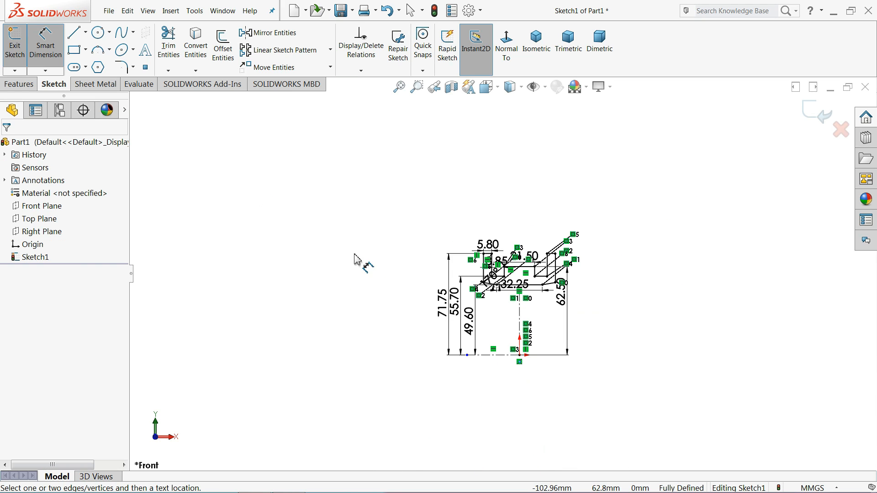
scroll(497, 338, down, 3)
click(23, 85)
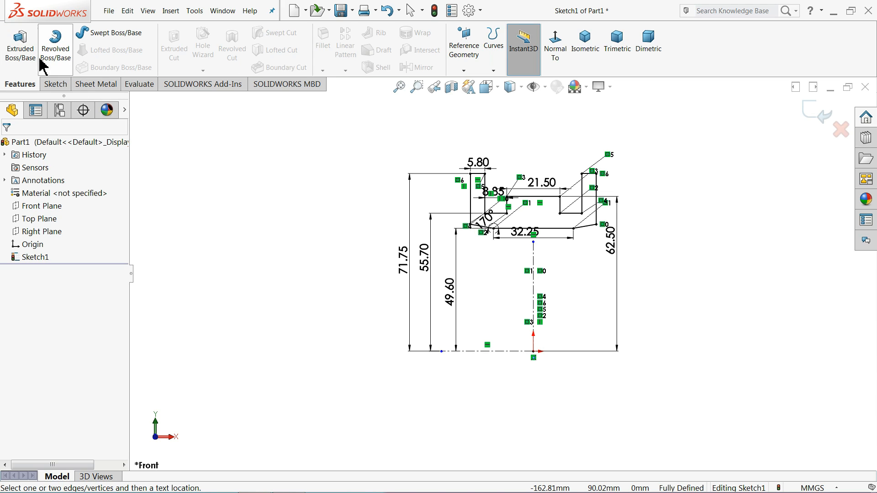
click(50, 50)
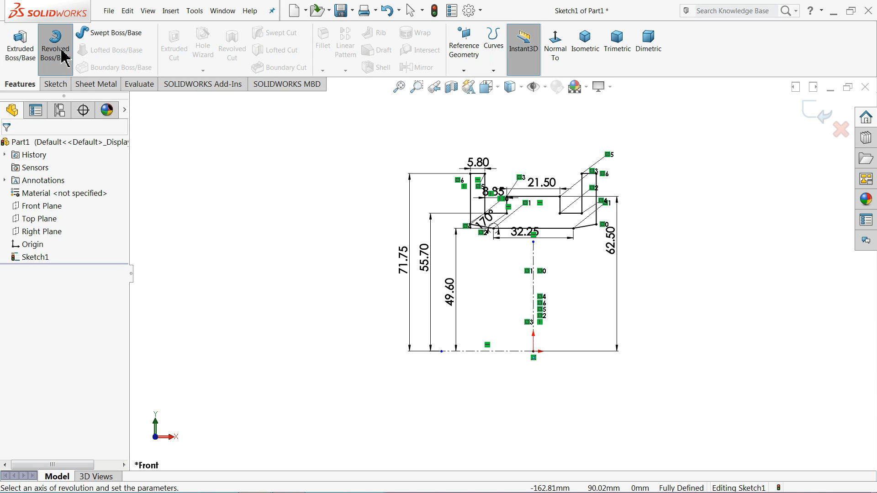
click(491, 389)
scroll(426, 359, up, 3)
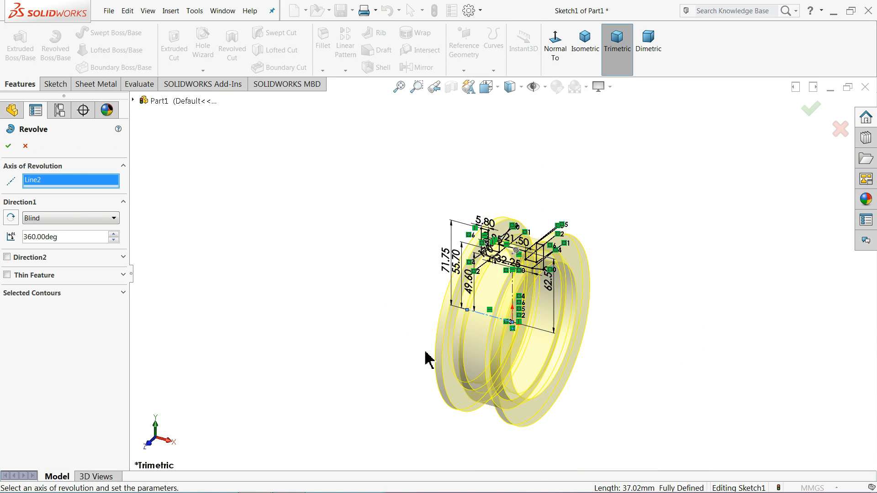
scroll(548, 355, down, 1)
click(6, 149)
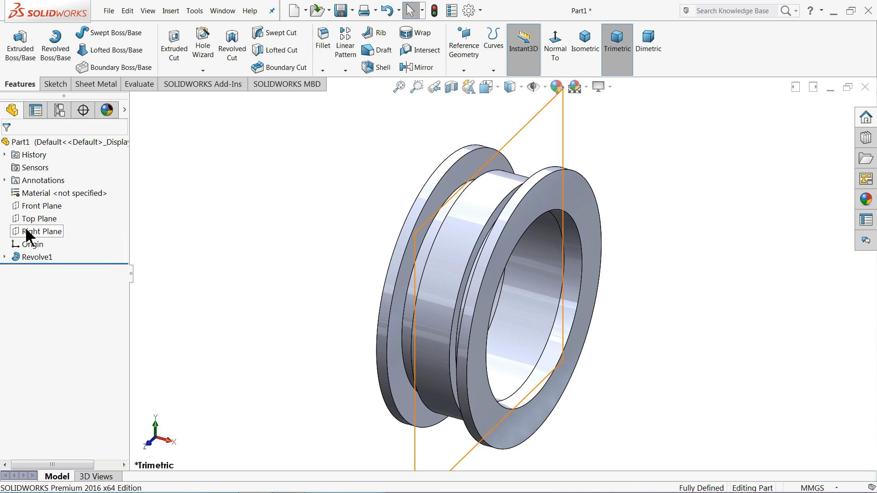
- Start a sketch on the Top Plane and draw a circle about 24.8 mm in diameter centered on the origin
click(20, 220)
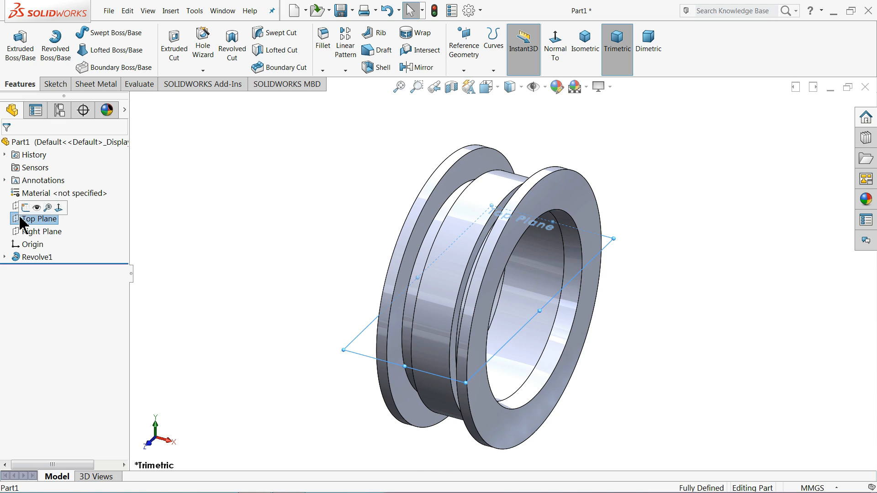
click(28, 204)
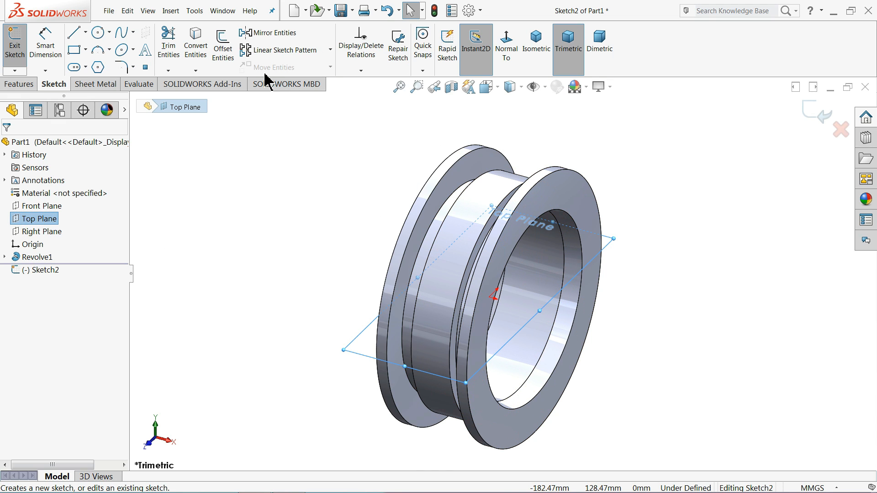
click(506, 46)
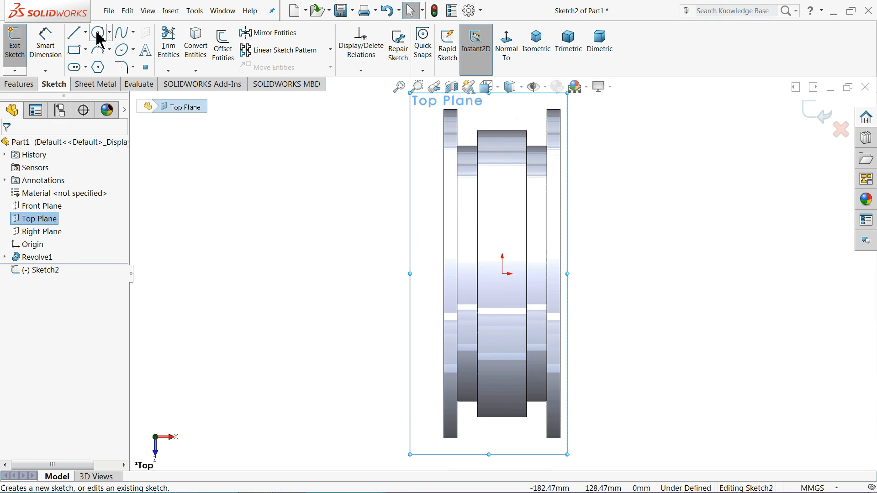
click(97, 33)
click(503, 275)
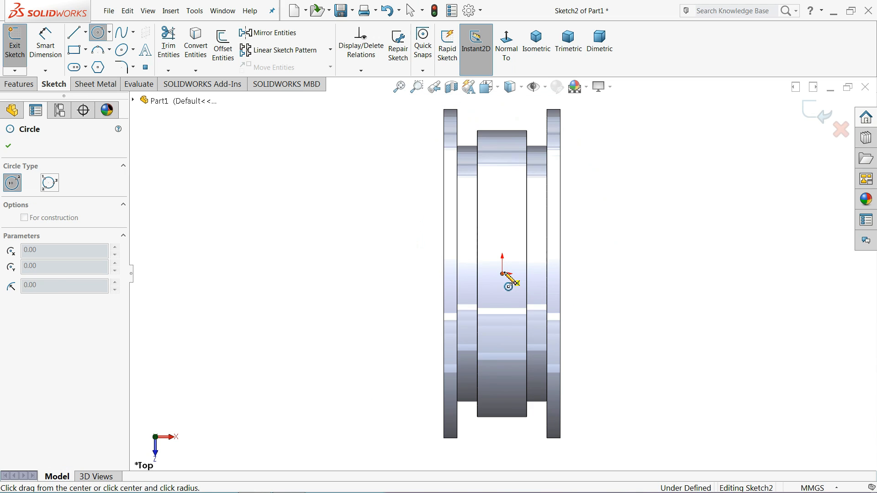
click(523, 254)
- Dimension the circle's diameter and set it to 16 mm
scroll(521, 255, down, 3)
click(46, 46)
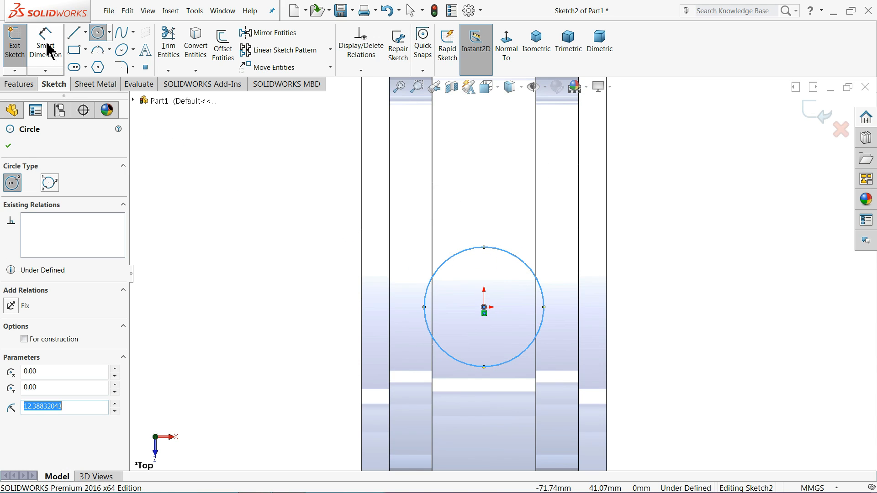
click(425, 294)
click(297, 296)
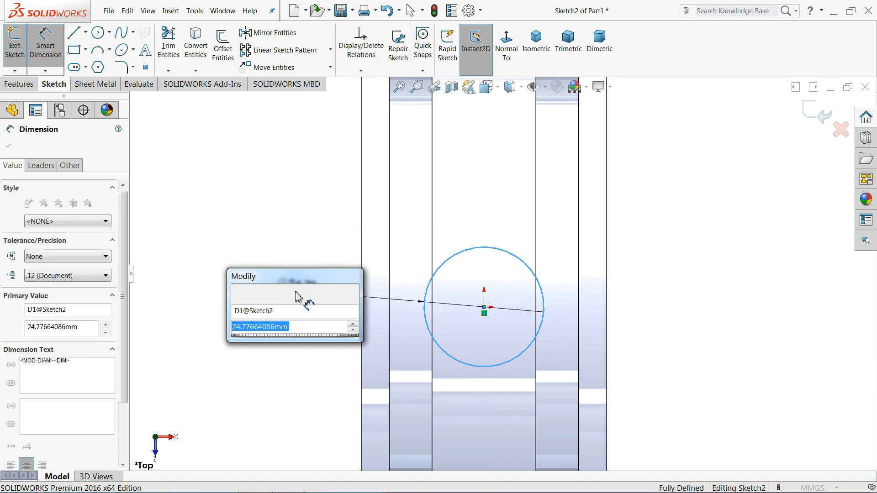
text(16)
key(Return)
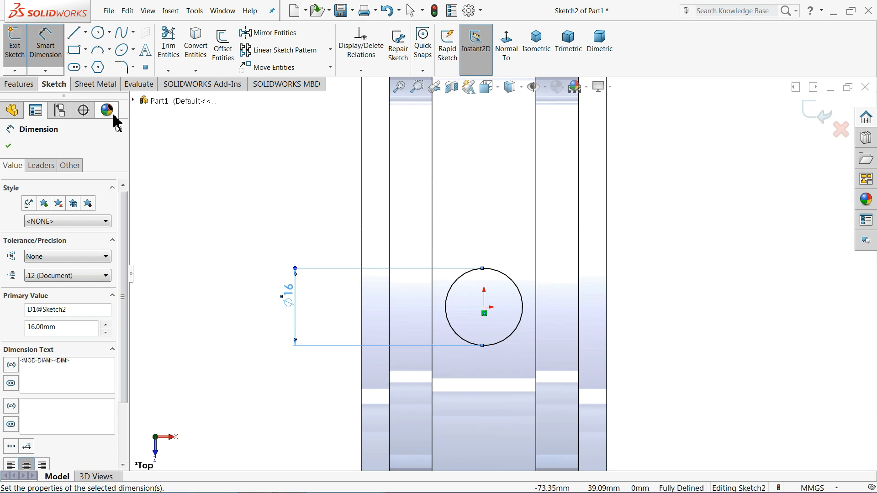
- Cut the circle through the ring with an Extruded Cut using the Through All - Both end condition
click(19, 84)
click(174, 48)
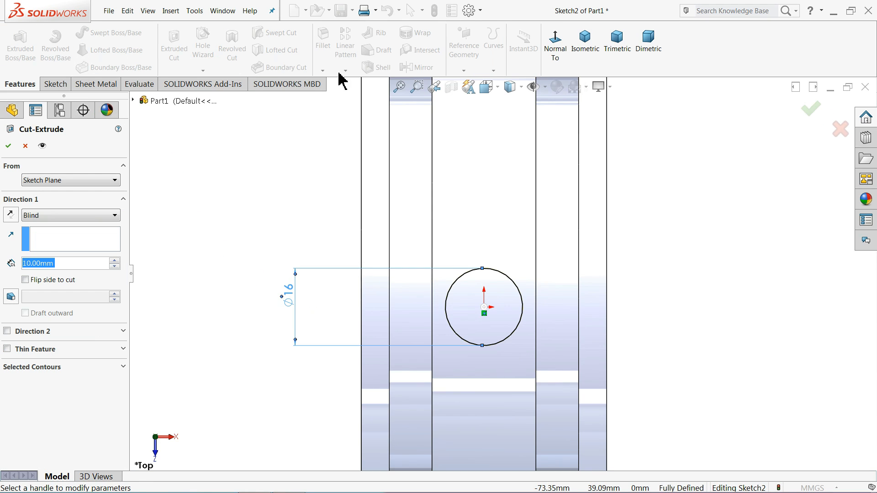
click(585, 45)
scroll(550, 332, down, 2)
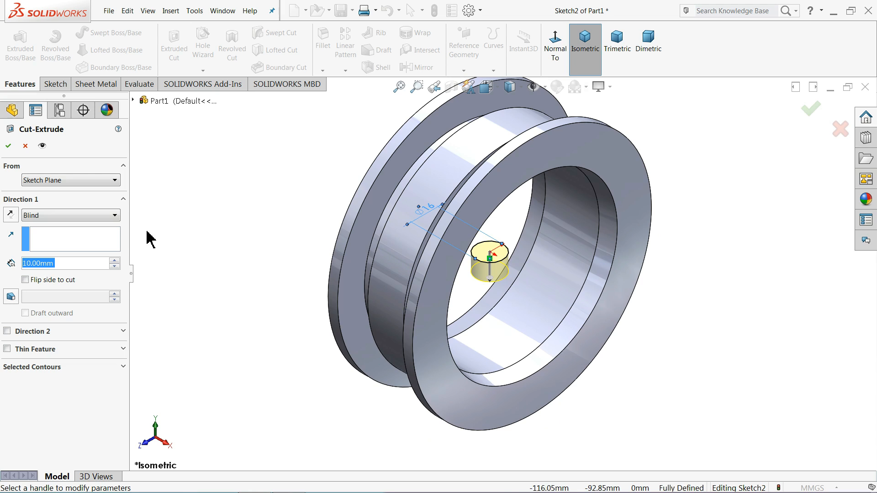
click(64, 218)
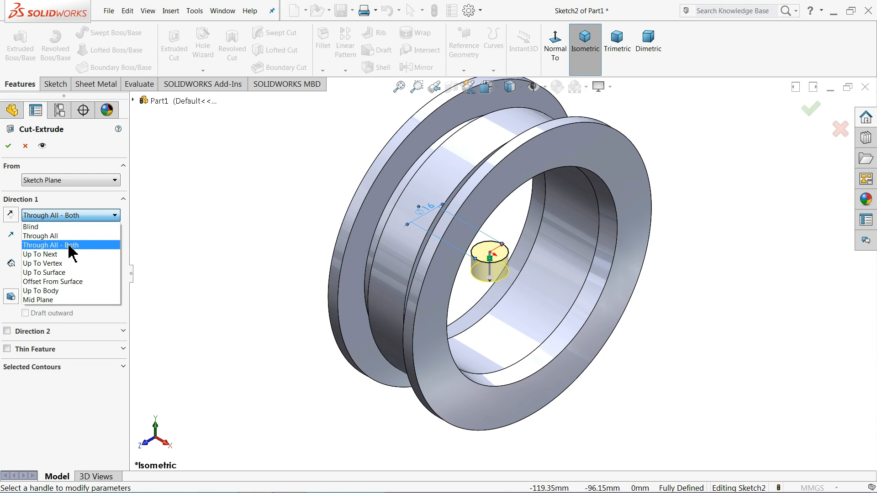
click(69, 246)
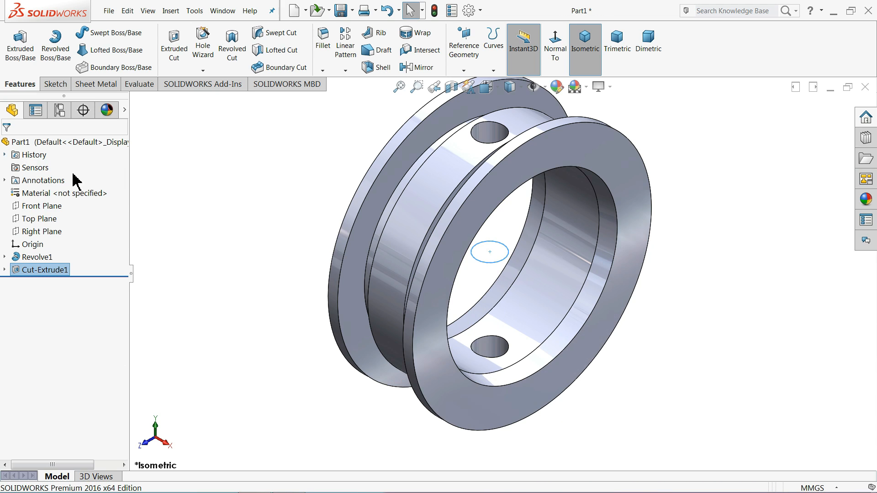
- Apply the matte rubber appearance to the whole flanged ring part
middle_drag(293, 257, 294, 253)
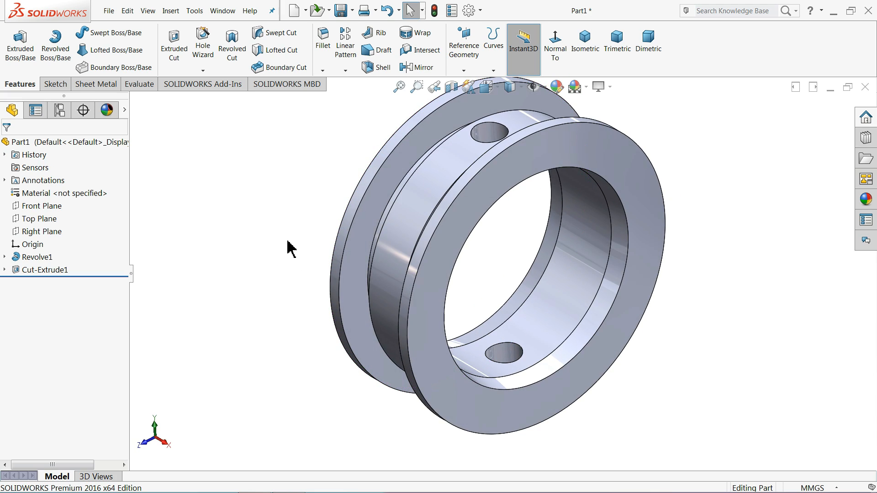
click(82, 143)
scroll(245, 199, up, 2)
scroll(559, 230, down, 2)
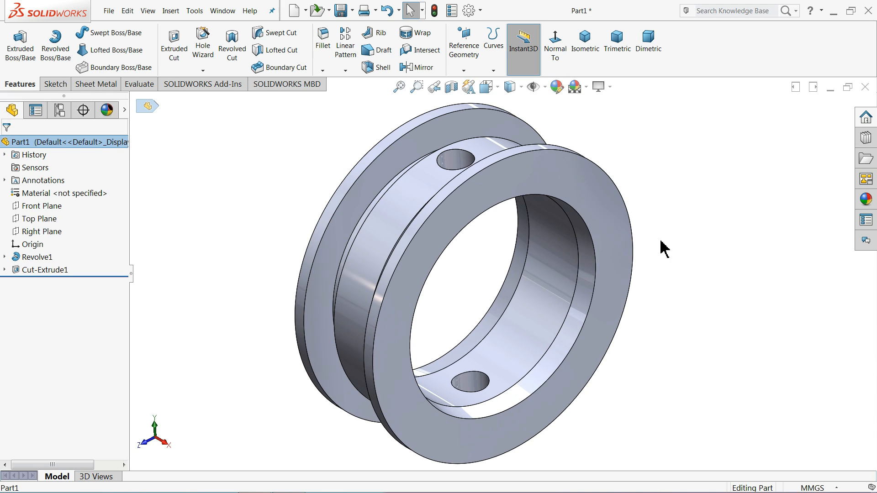
click(866, 199)
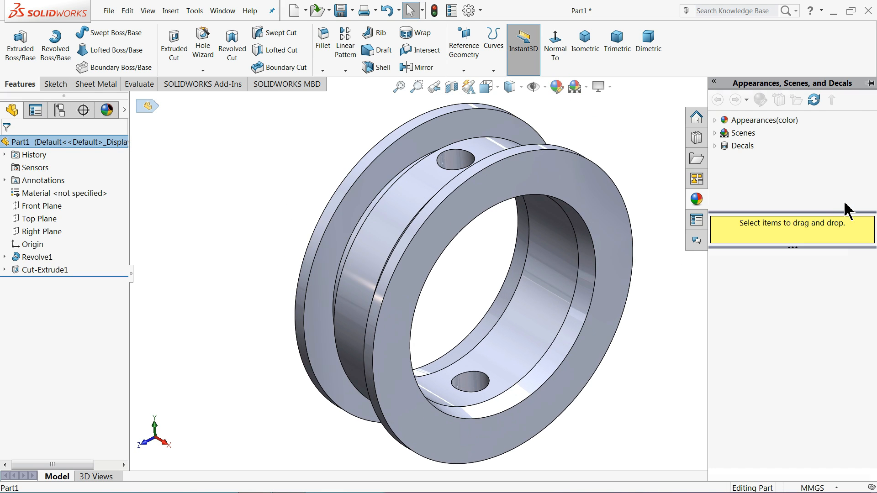
click(715, 120)
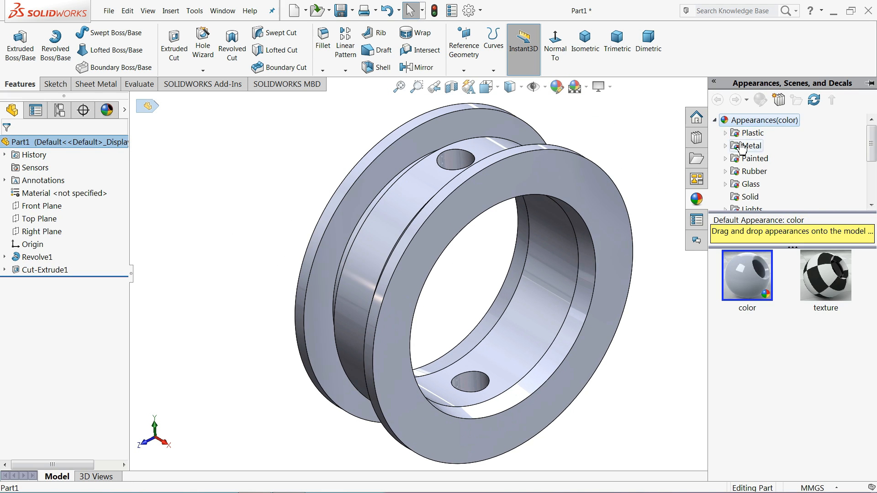
click(725, 172)
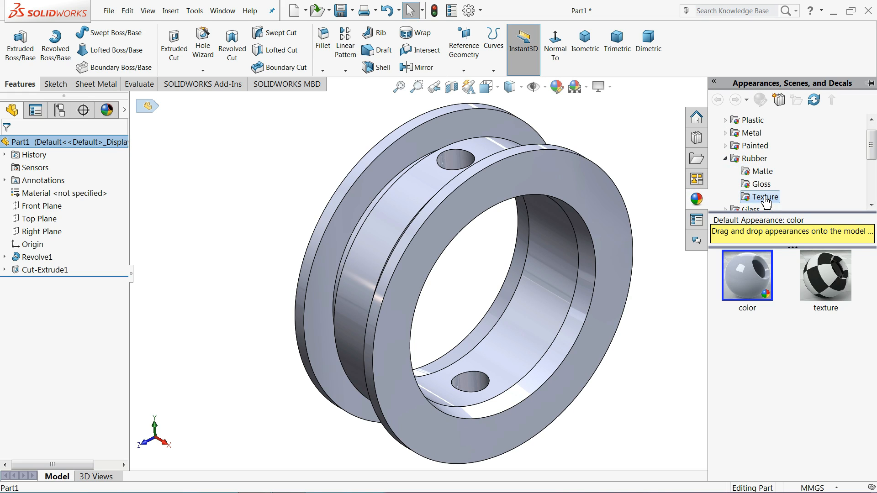
click(765, 198)
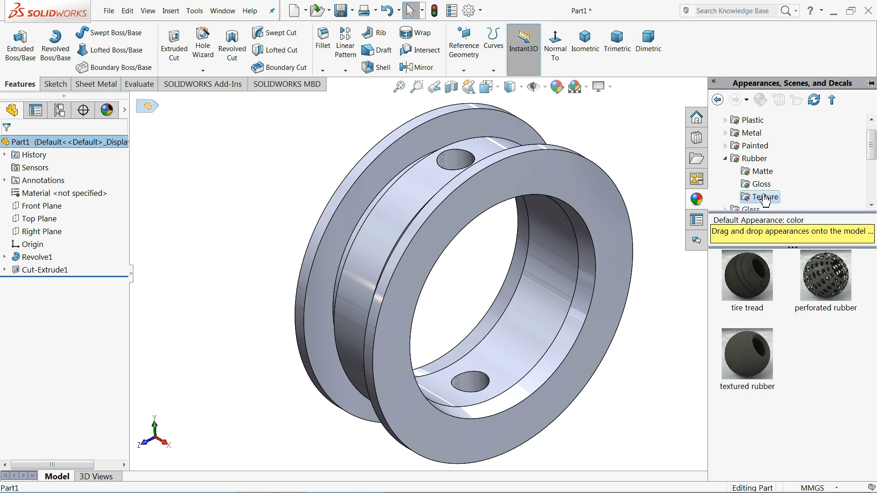
click(765, 178)
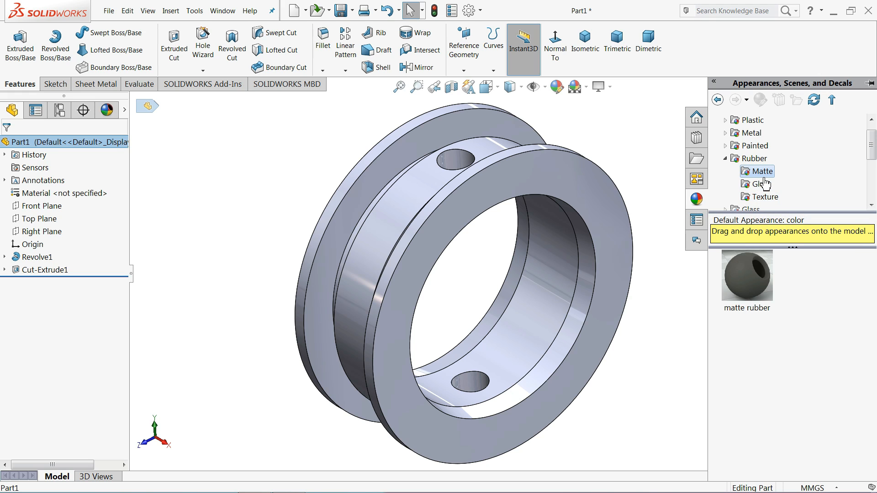
double_click(761, 282)
middle_drag(471, 302, 450, 285)
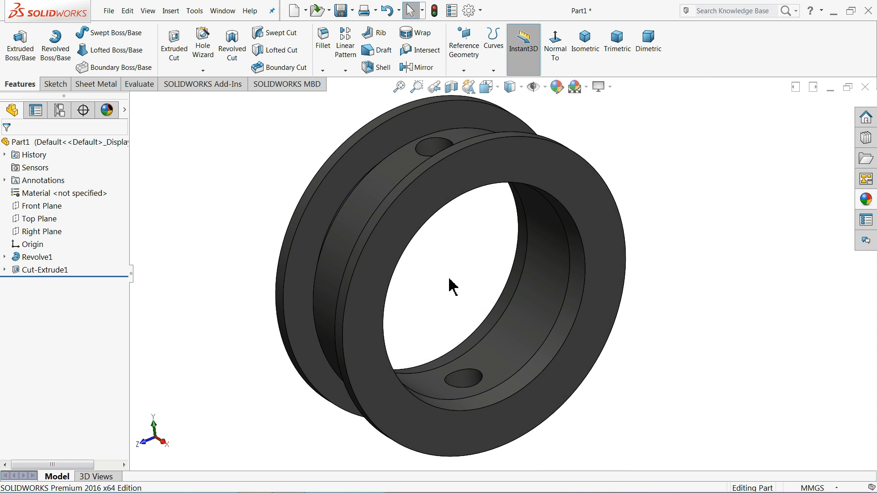
- Save the part as 5.valve rubber in the Butterfly Valve folder
click(341, 11)
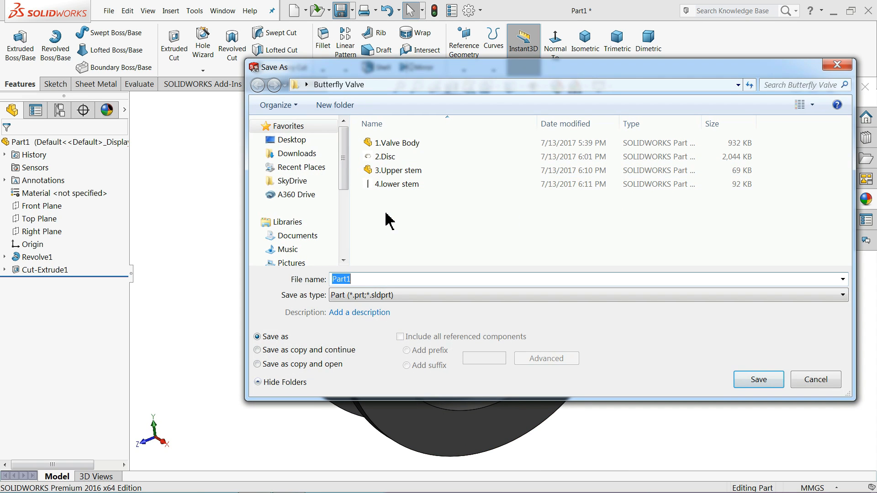
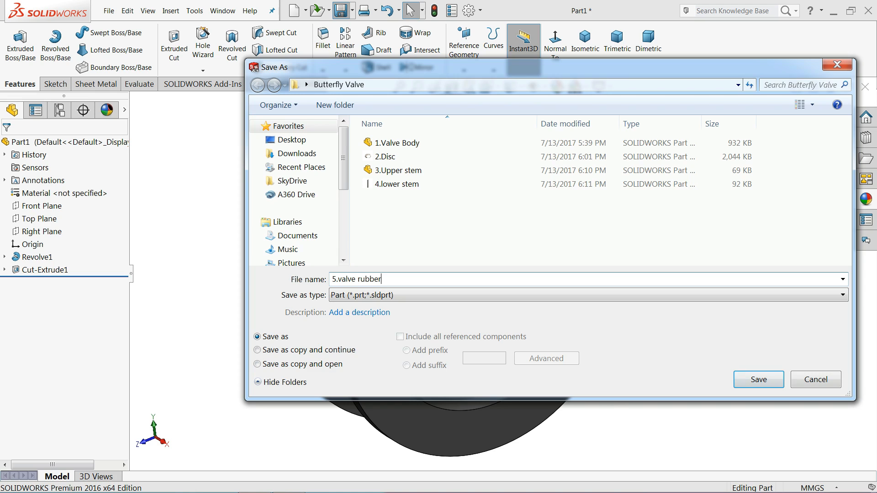
click(759, 380)
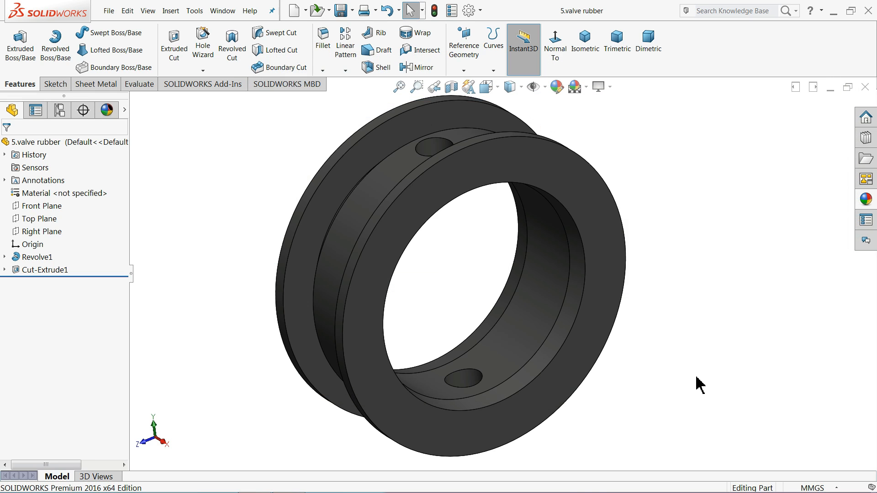
middle_drag(474, 309, 454, 287)
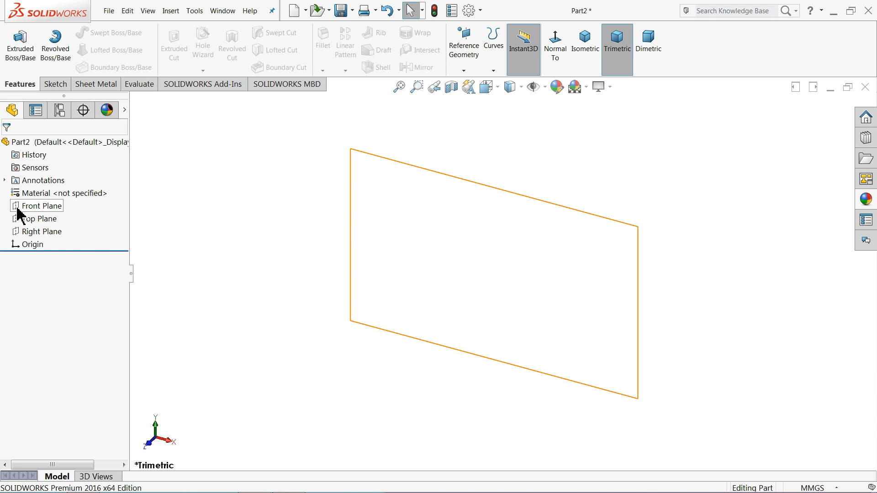
- Start a sketch on the Top Plane and draw a vertical and a roughly 177 mm horizontal construction centerline meeting at the origin
click(20, 221)
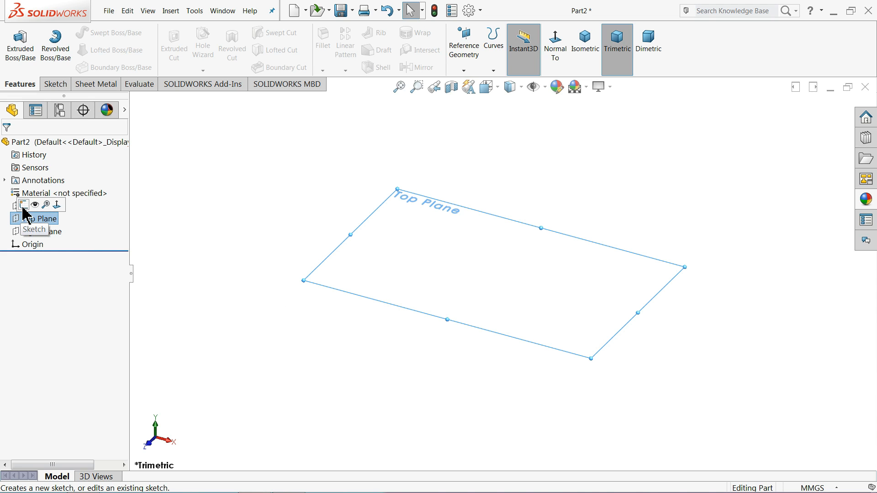
click(23, 205)
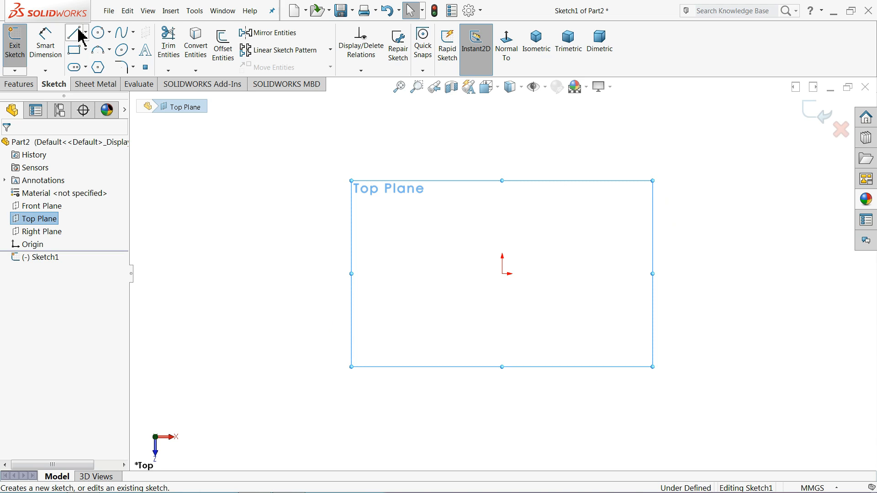
click(85, 33)
click(93, 59)
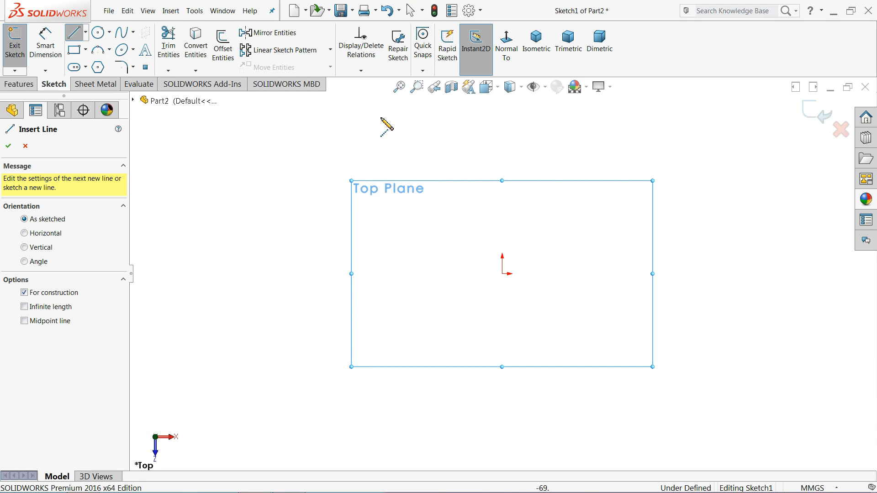
click(502, 198)
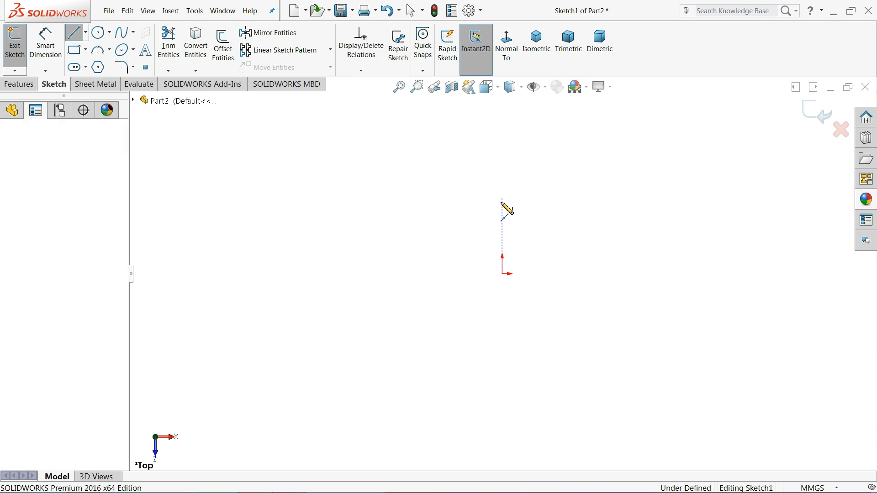
click(503, 273)
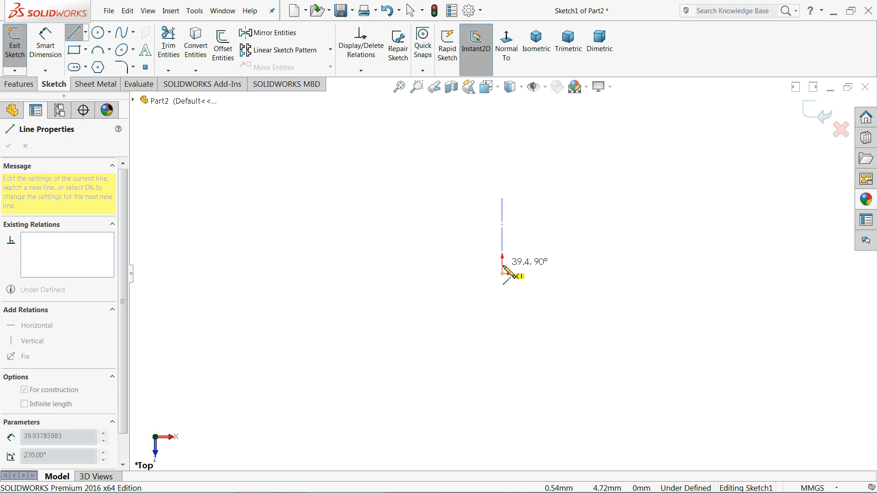
click(802, 274)
right_click(817, 234)
click(820, 242)
key(f)
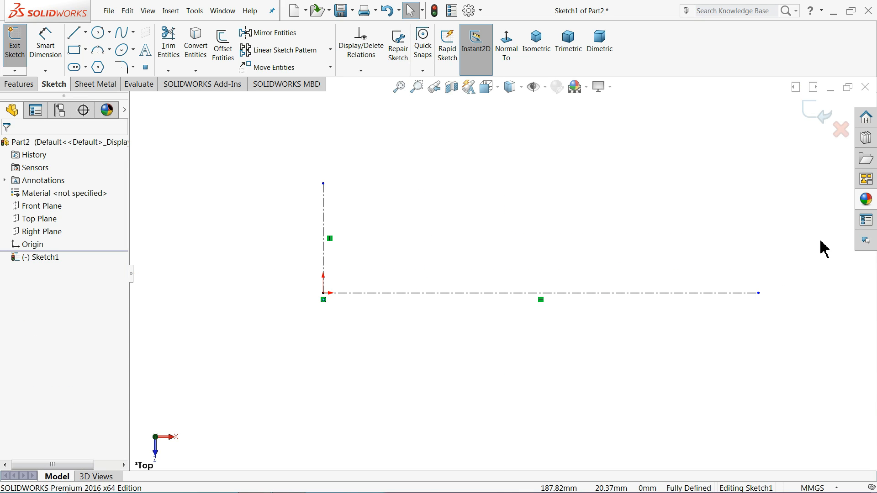
scroll(456, 285, down, 1)
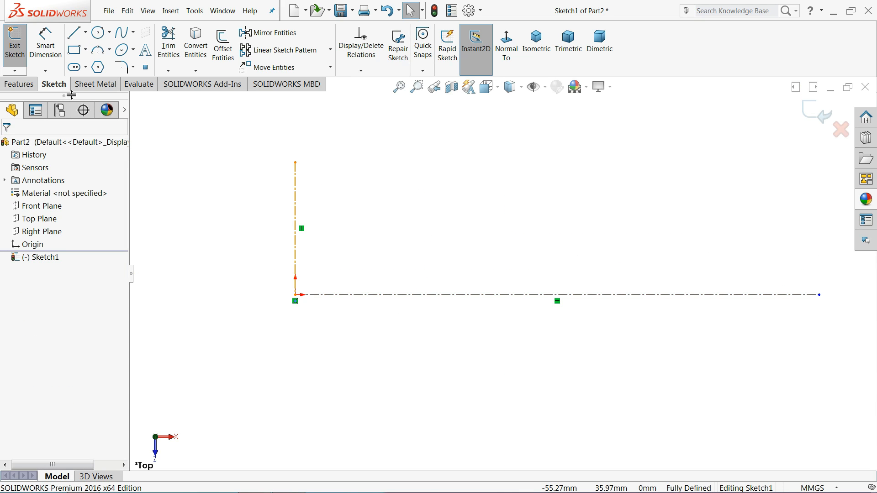
- Draw the upper outline: a long line about 10.8 mm above the horizontal centerline, a tangent arc, and a short line about 16.4 mm above it
click(69, 37)
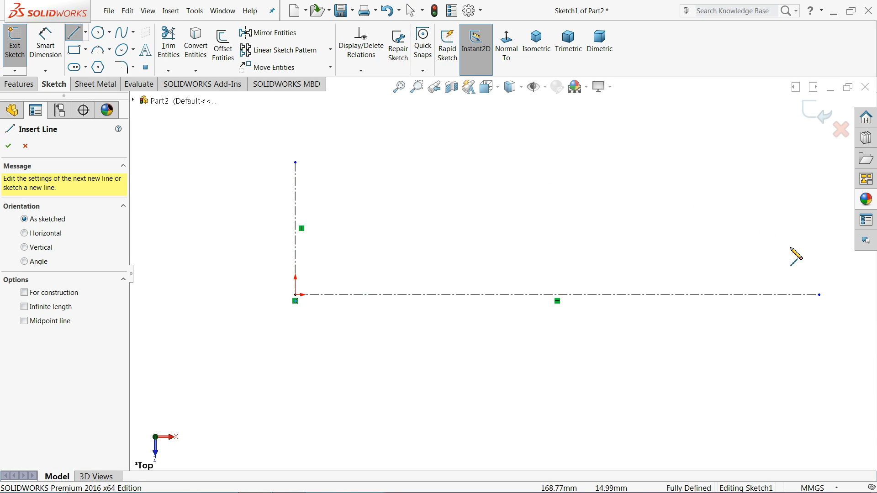
click(818, 263)
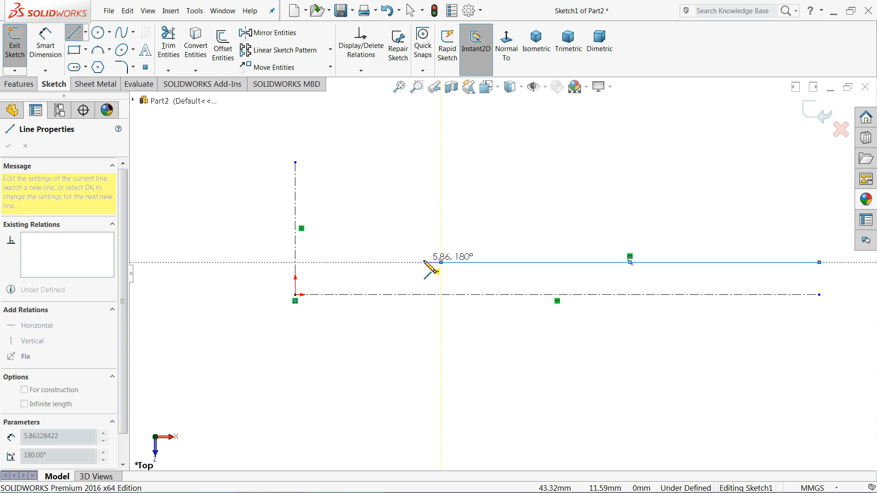
click(441, 263)
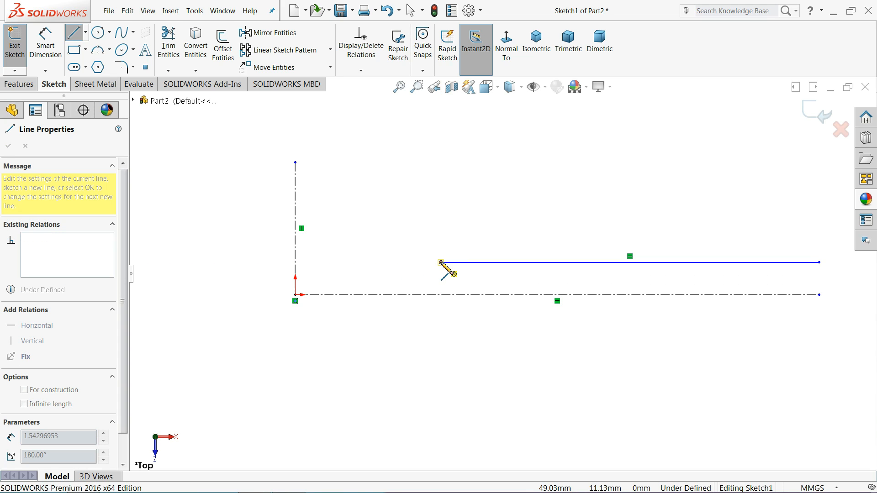
click(361, 247)
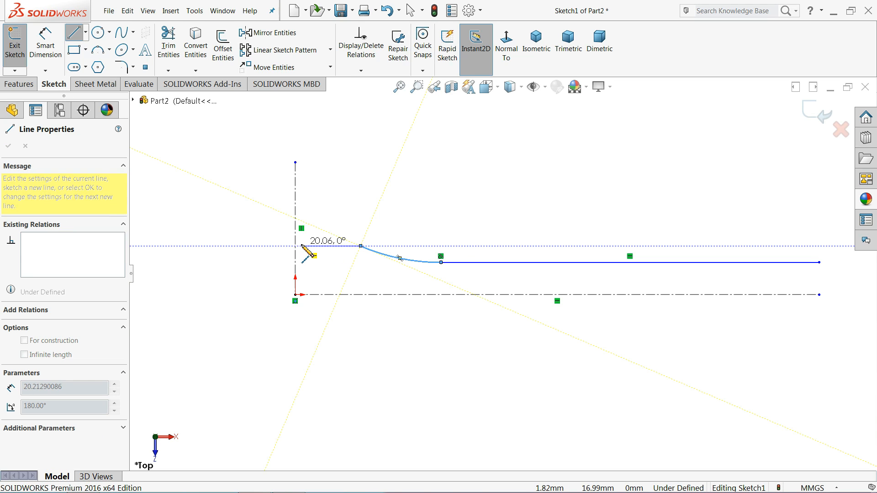
click(261, 245)
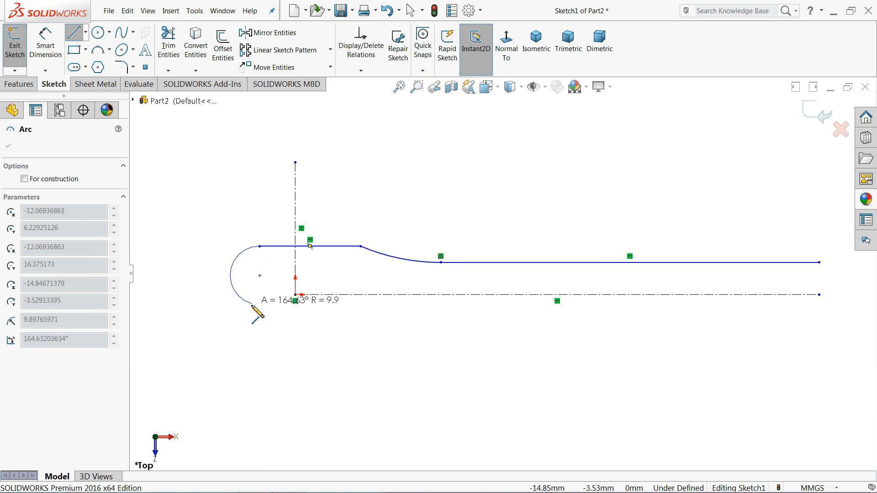
right_click(259, 289)
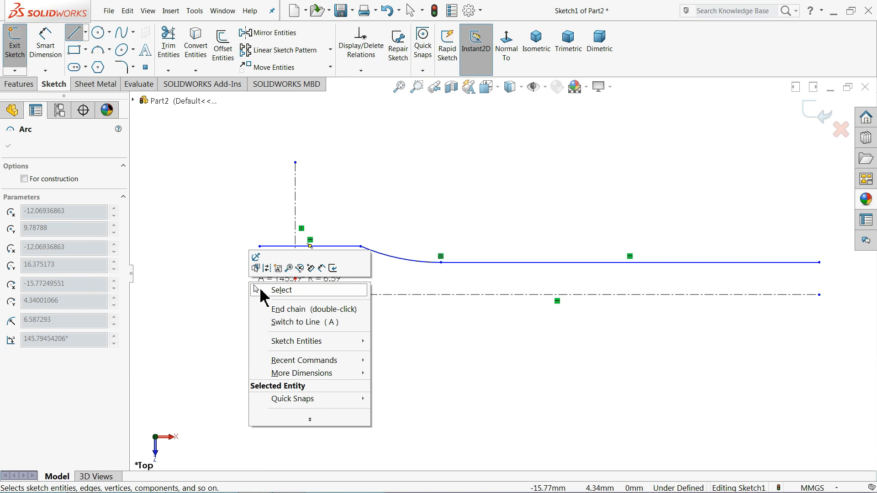
click(261, 290)
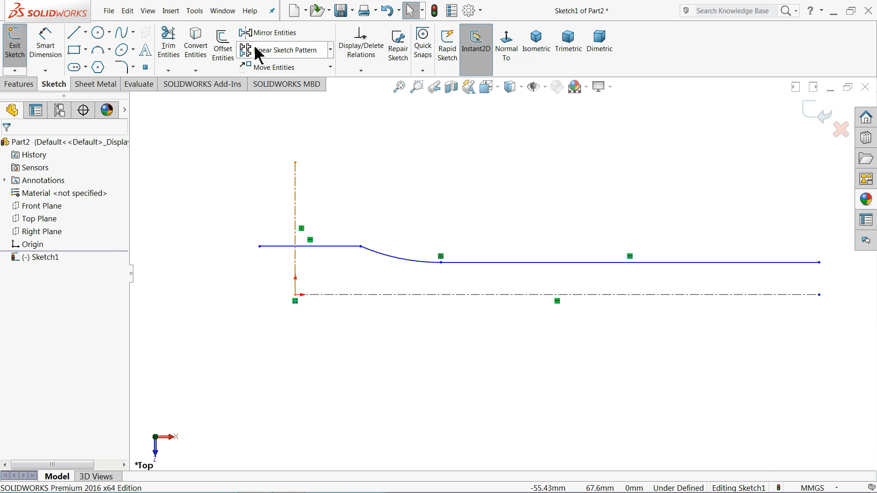
- Mirror the two lines and the arc of the upper outline about the horizontal centerline
click(299, 33)
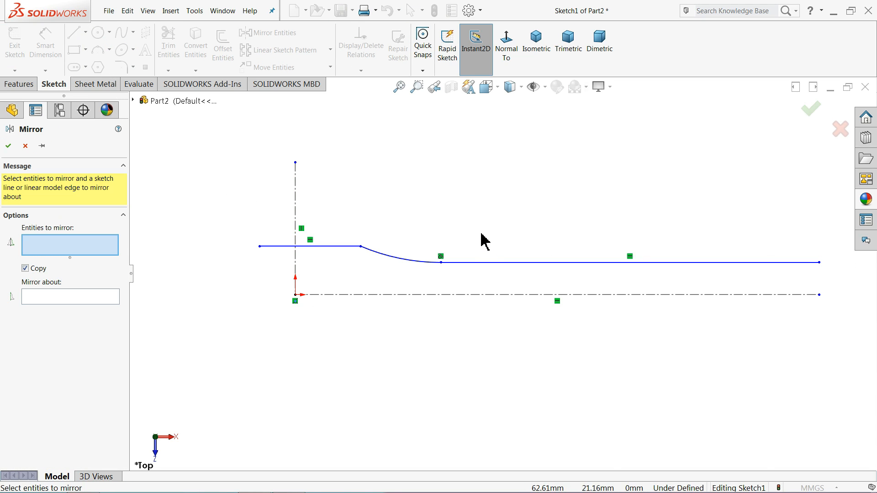
drag(481, 233, 327, 264)
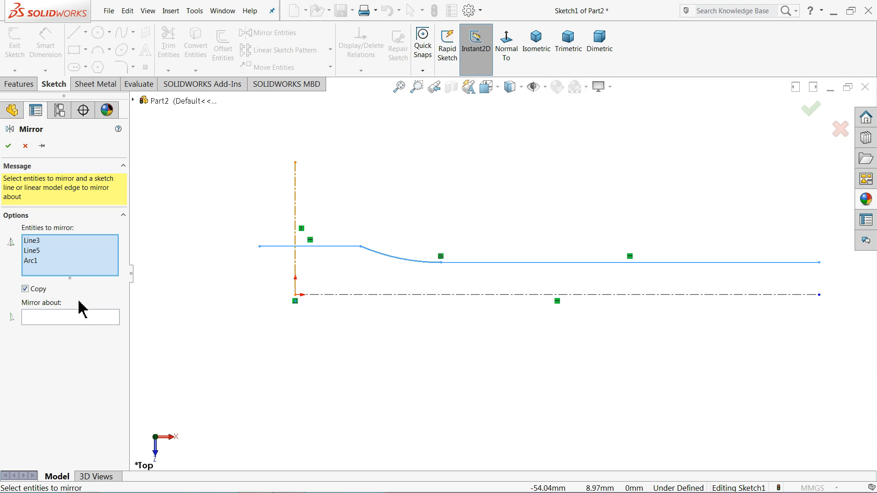
click(79, 322)
click(393, 295)
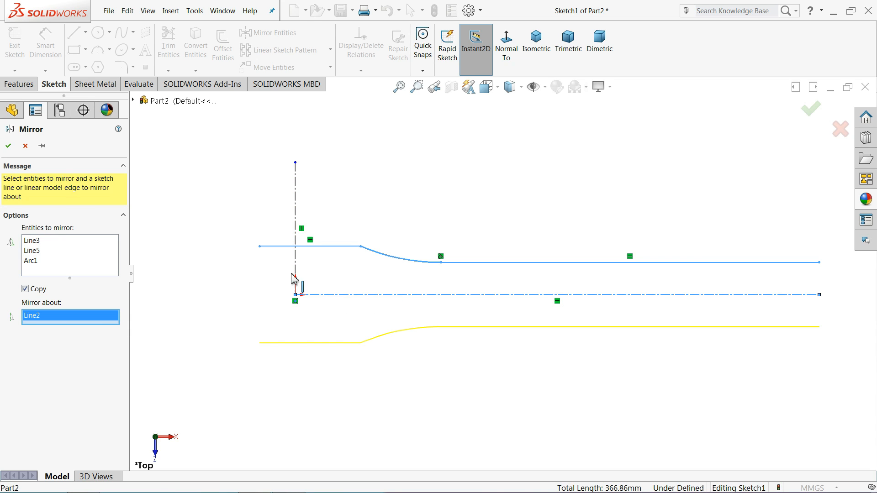
click(8, 147)
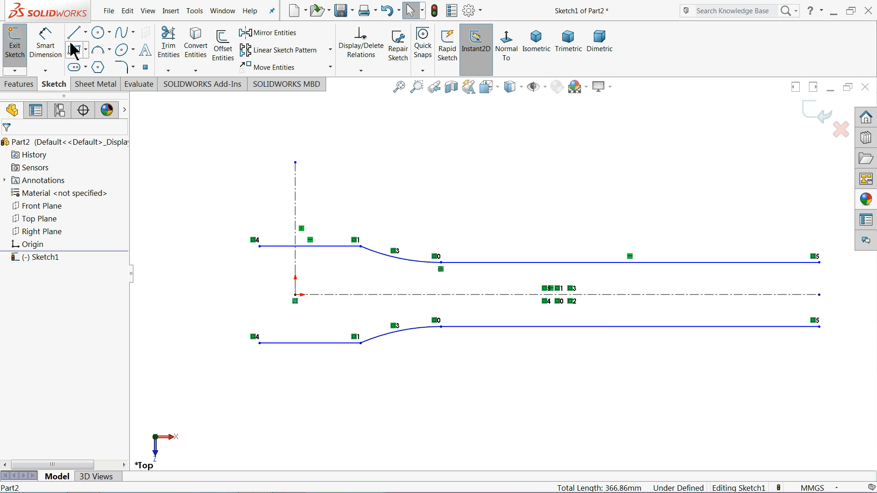
- Close the outline with three-point arcs: a shallow one at the wide end and a tangent semicircle about 10.8 mm in radius at the narrow end
click(98, 54)
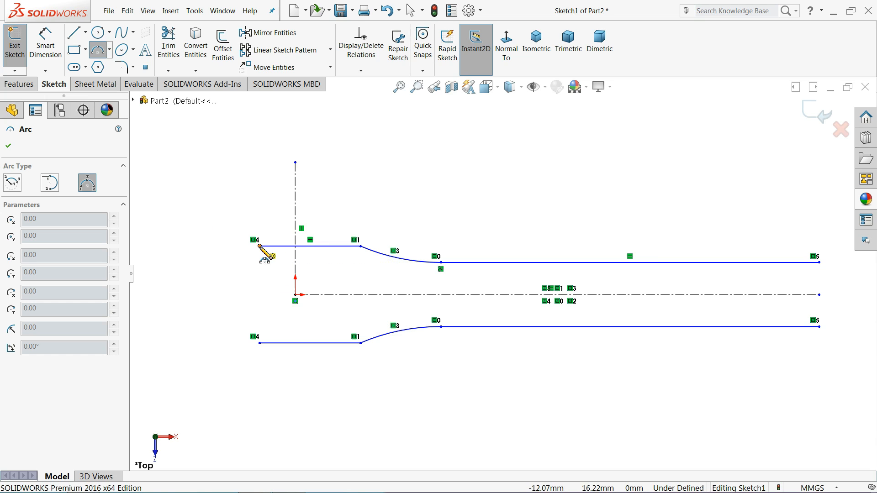
drag(259, 246, 259, 343)
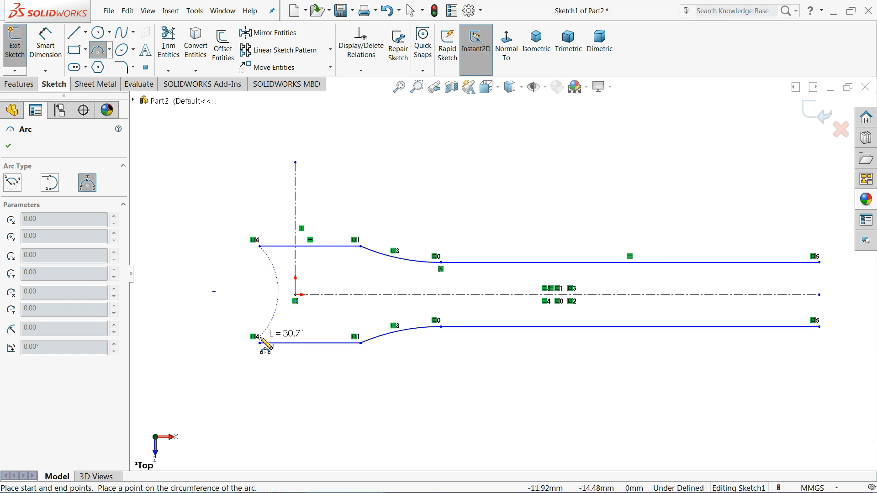
click(246, 294)
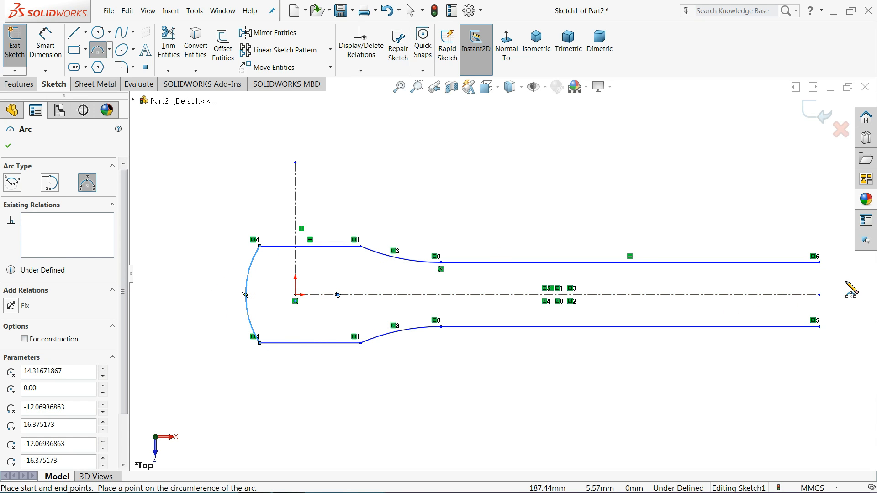
drag(819, 263, 819, 327)
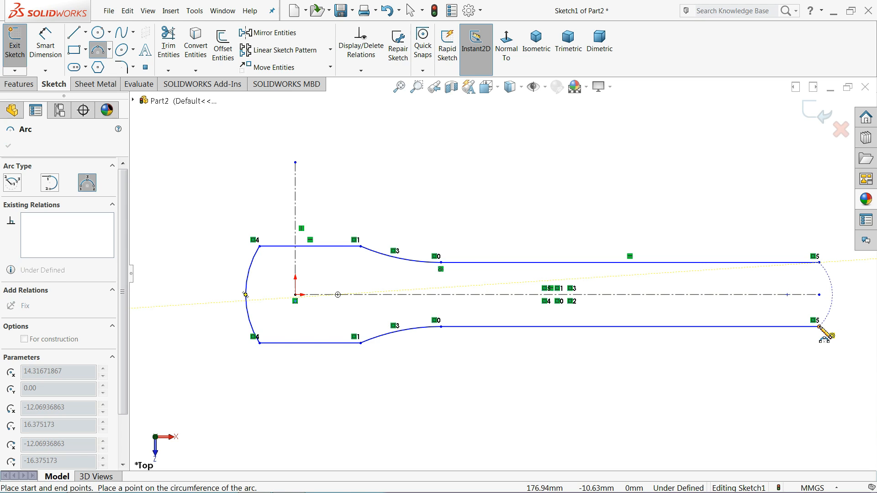
click(851, 296)
key(f)
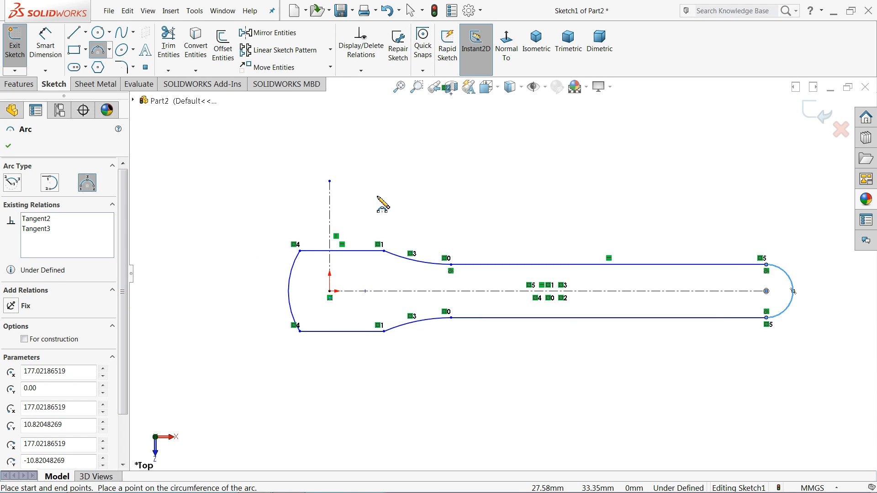
- Draw a center rectangle at the origin, about 15.3 by 13 mm, inside the wide end of the profile
click(86, 49)
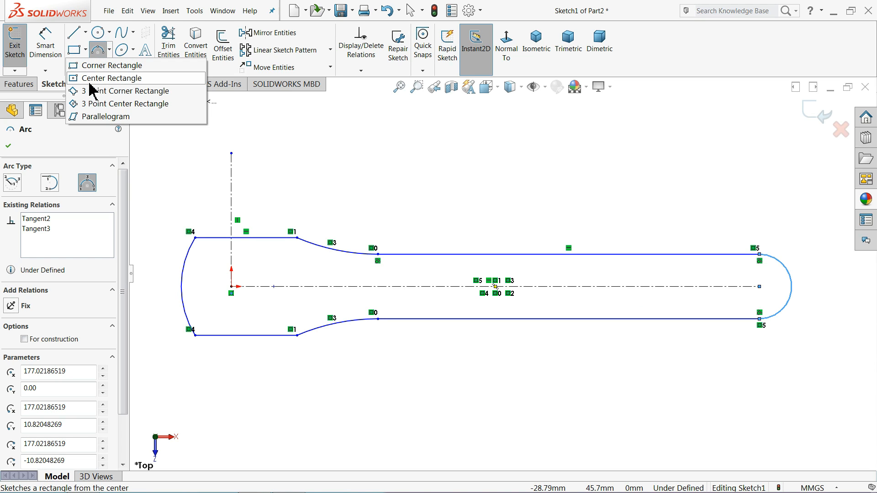
click(91, 78)
click(231, 286)
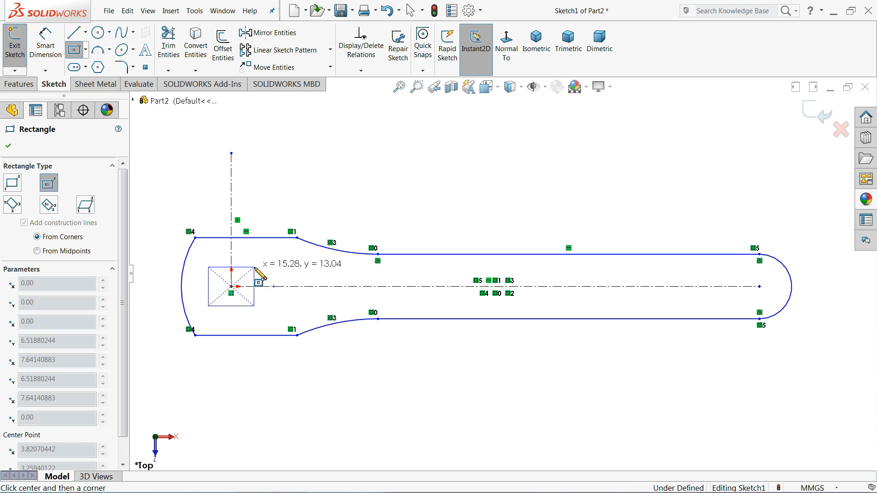
click(254, 267)
click(9, 146)
- Dimension the distance from the origin to the center of the narrow-end semicircle as 265 mm
click(46, 46)
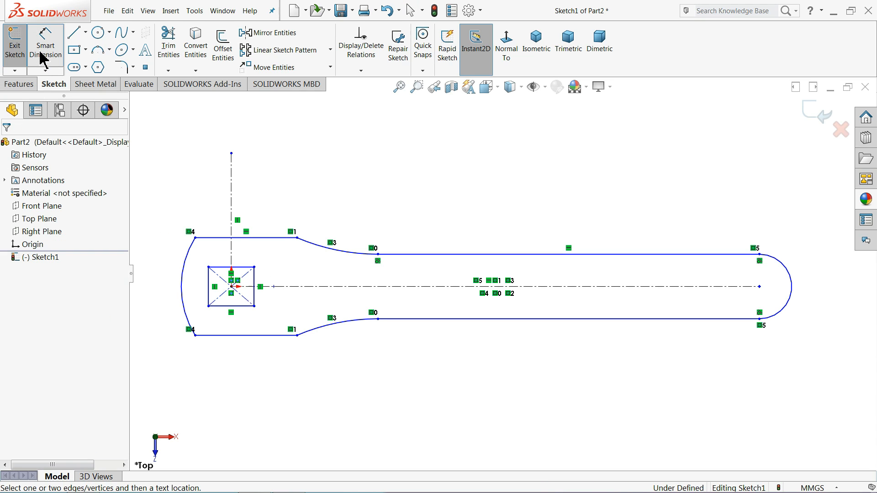
key(f)
scroll(445, 316, down, 2)
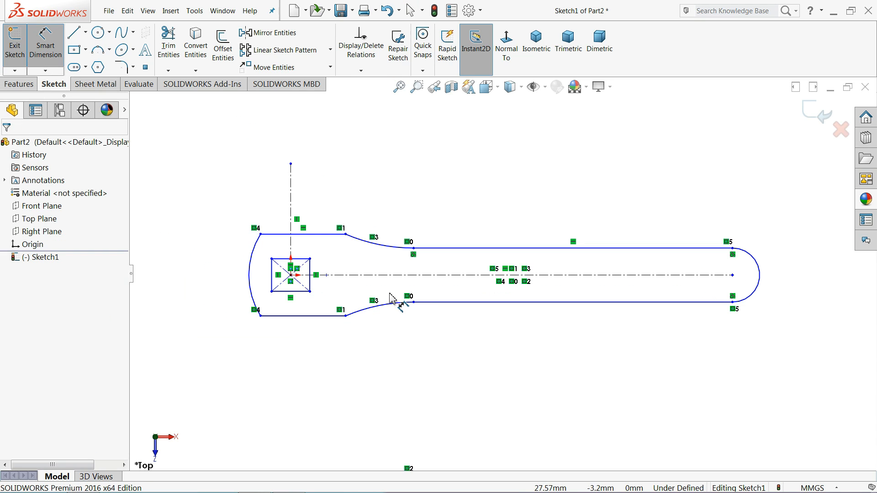
click(291, 276)
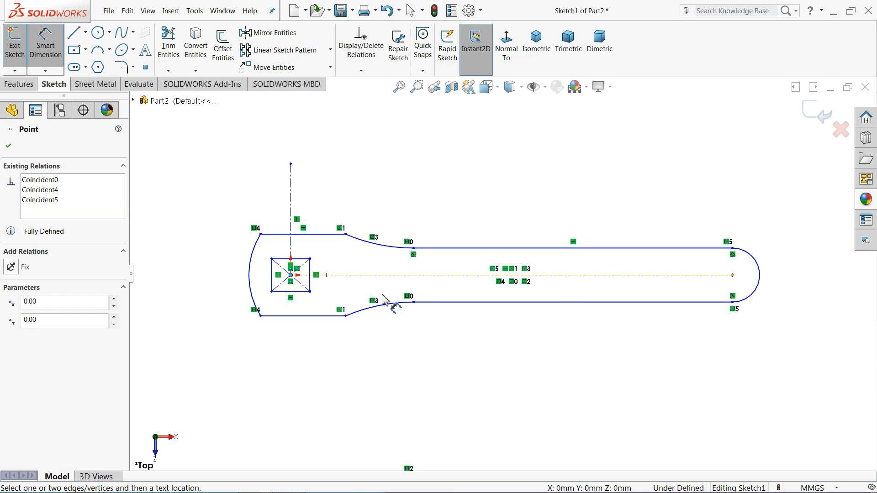
click(733, 276)
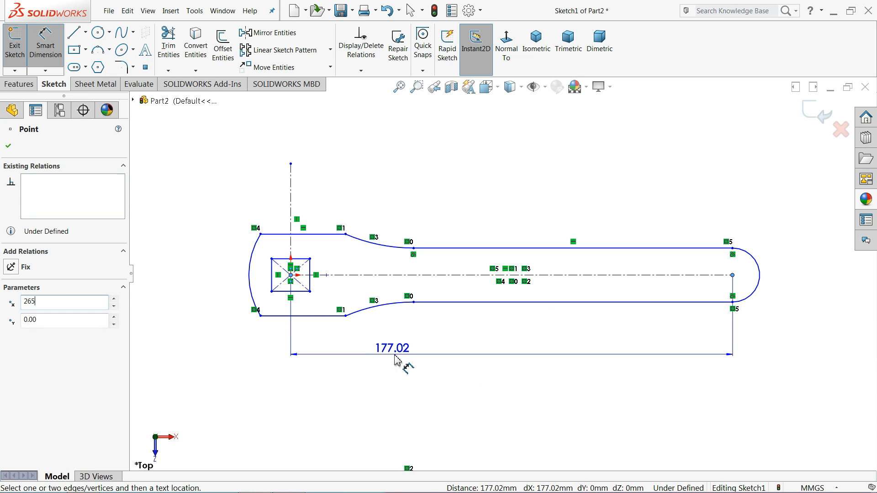
click(453, 357)
text(265)
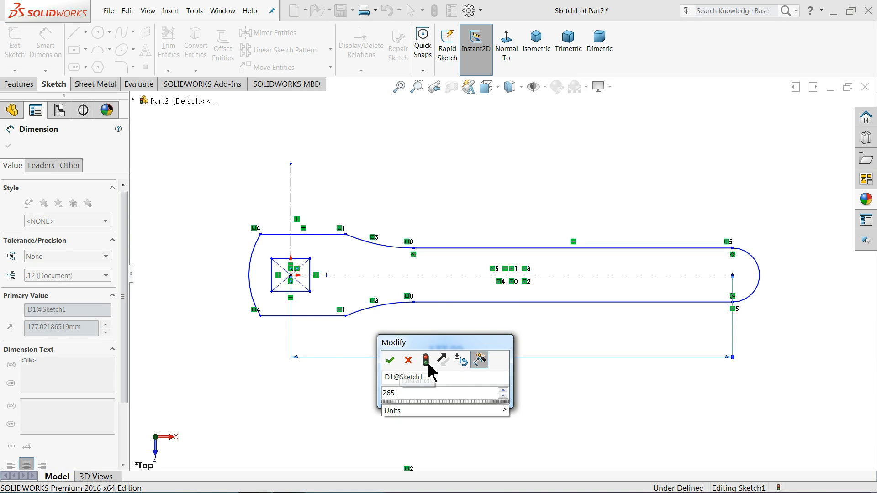
click(391, 361)
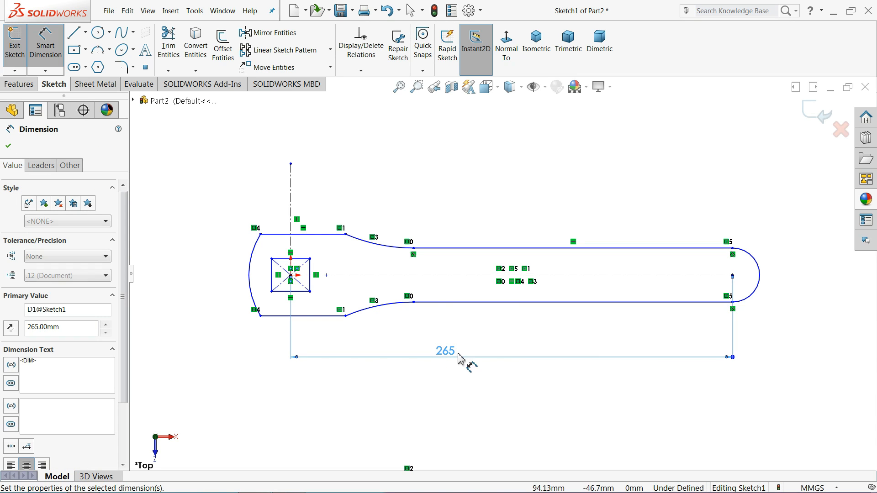
- Dimension the narrow-end semicircle horizontally from its center to its tip as 10 mm
click(759, 278)
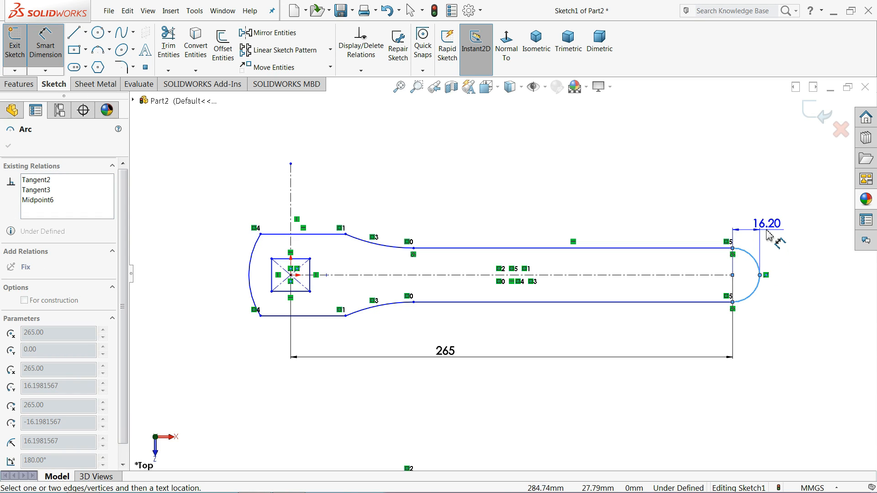
click(747, 227)
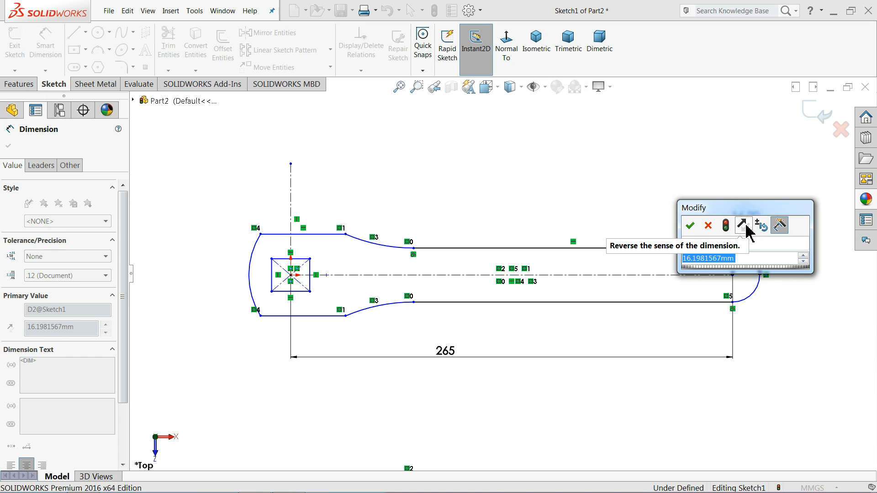
text(10)
key(Return)
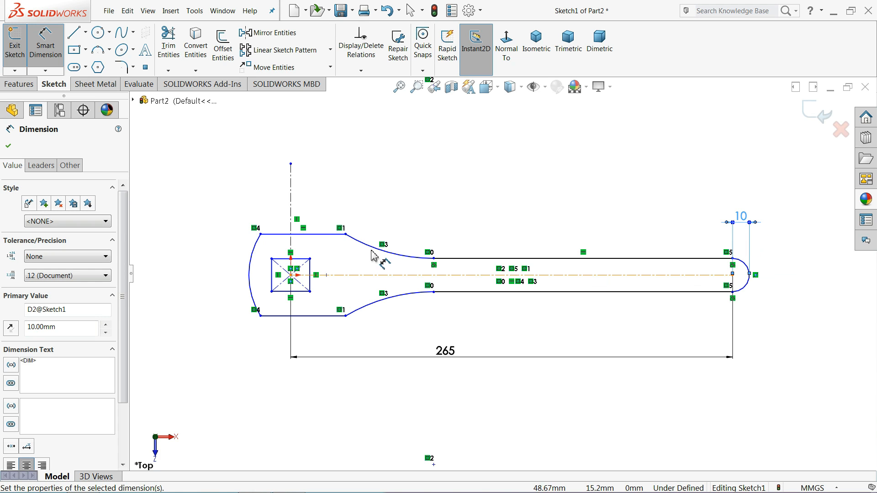
- Dimension the radius of the upper tangent arc between the head and the long line as 150 mm
scroll(370, 255, down, 1)
click(416, 259)
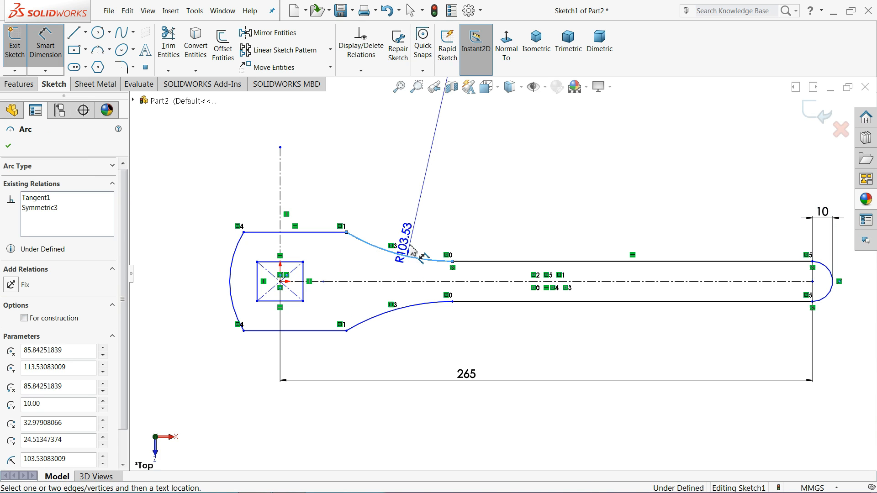
click(425, 219)
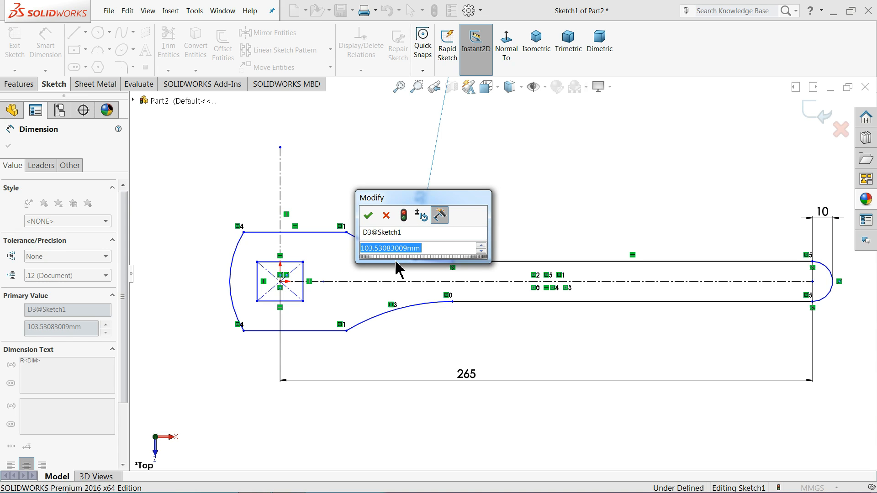
text(150)
key(Return)
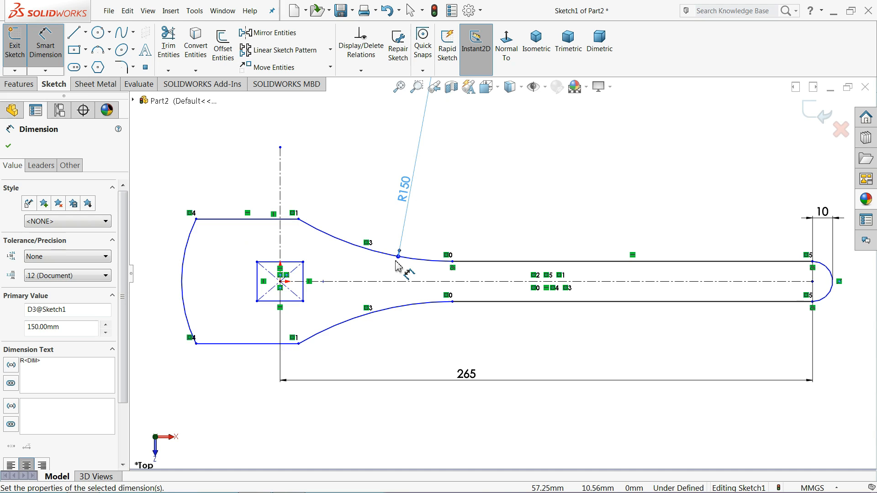
- Dimension the rectangle at the origin as an 11 by 11 mm square
scroll(365, 290, up, 1)
scroll(365, 291, down, 3)
click(337, 278)
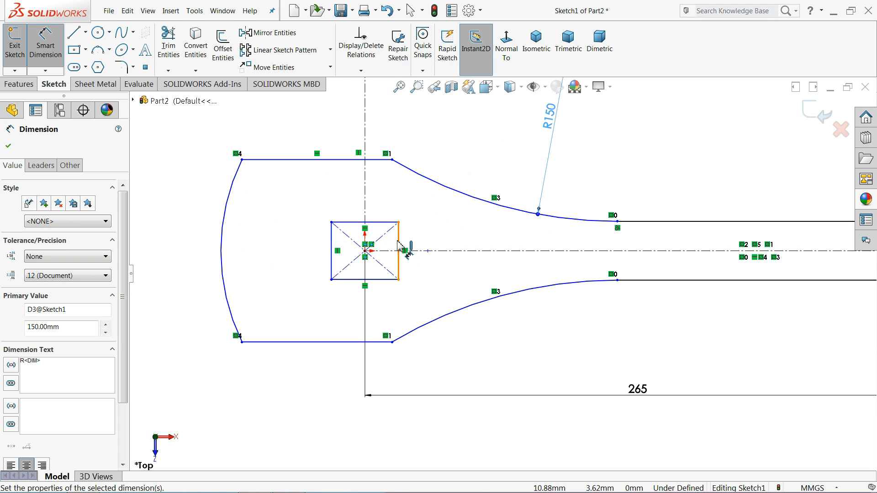
click(426, 248)
text(11)
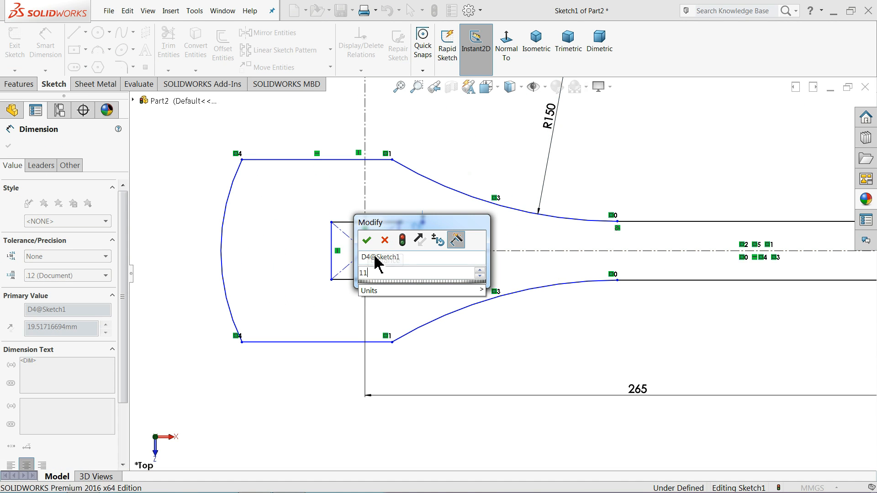
click(371, 243)
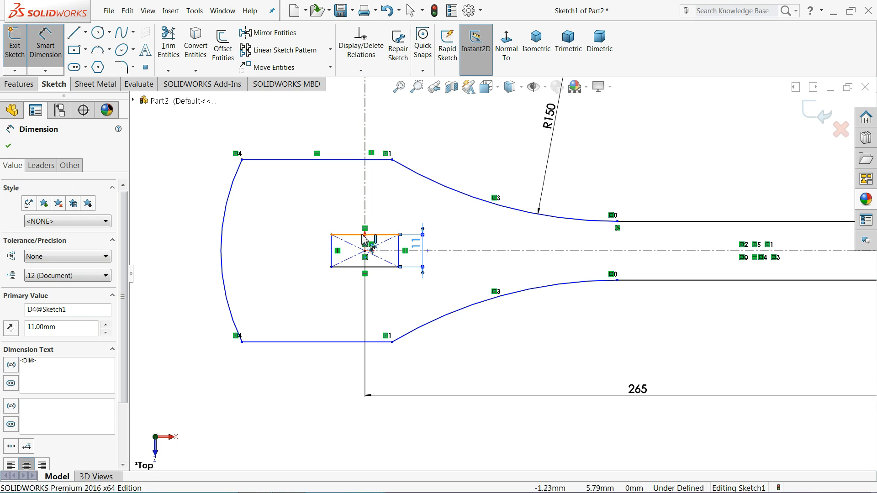
click(361, 235)
click(351, 211)
text(11)
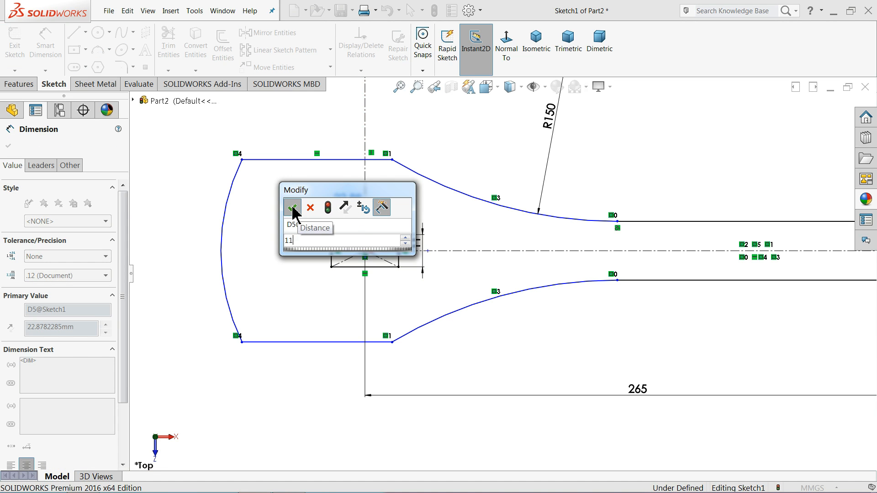
click(292, 206)
key(f)
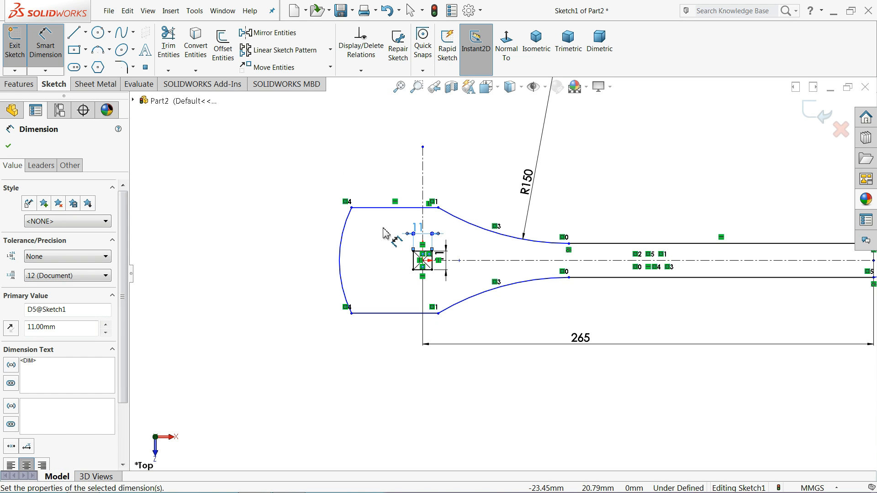
- Dimension the distance between the upper and lower short lines of the wide end as 28 mm
click(388, 208)
click(382, 314)
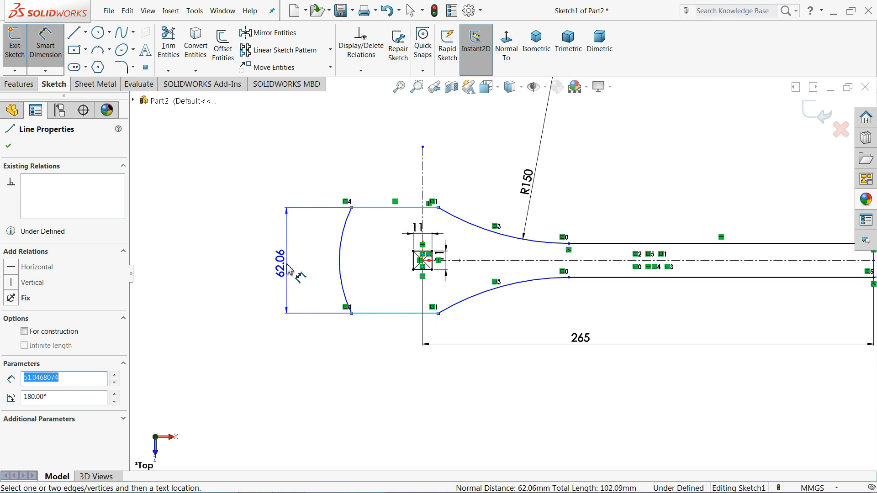
click(287, 270)
text(28)
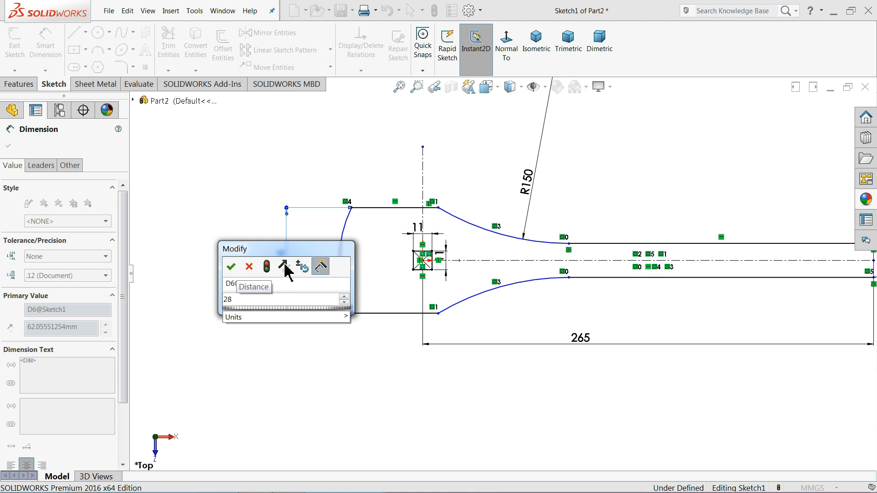
key(Return)
scroll(462, 286, up, 1)
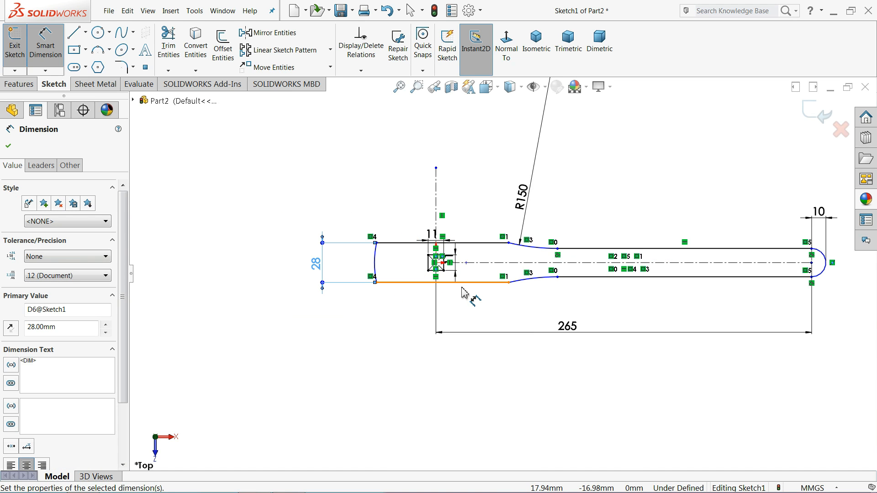
- Dimension the short upper line of the wide end at 12 mm, and correct its length to 22 mm
scroll(461, 287, down, 2)
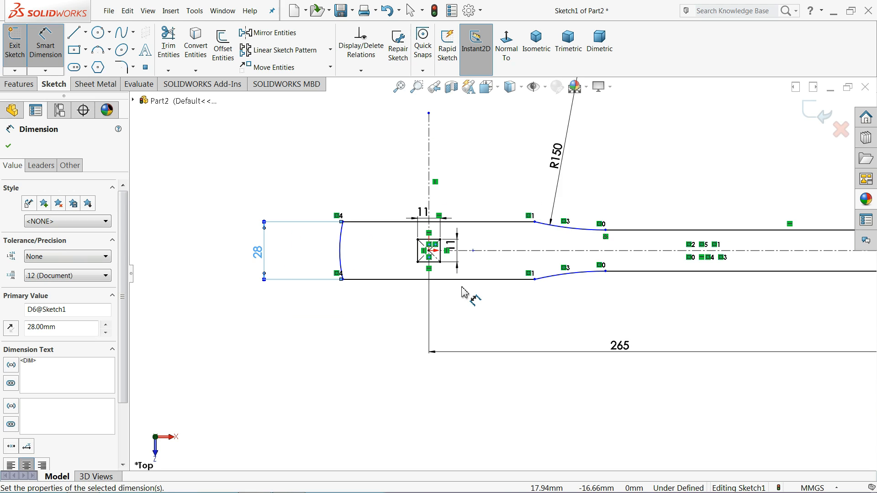
click(474, 222)
click(461, 184)
text(1)
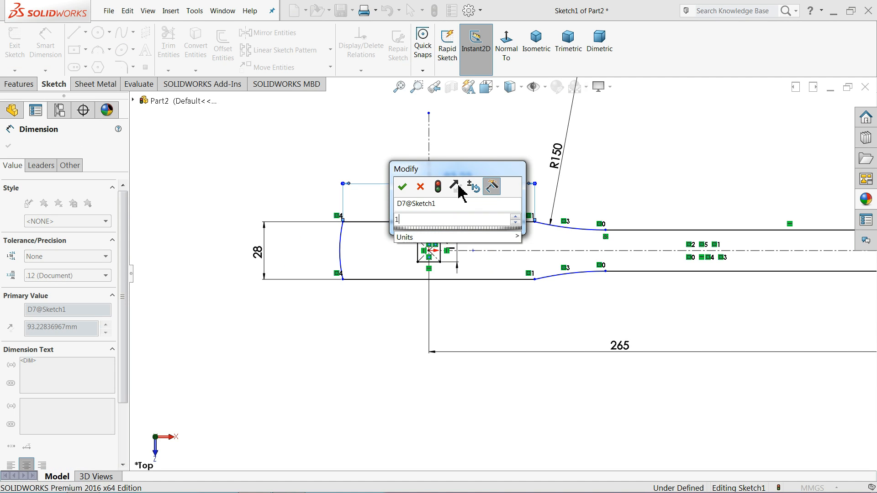
text(2)
key(Return)
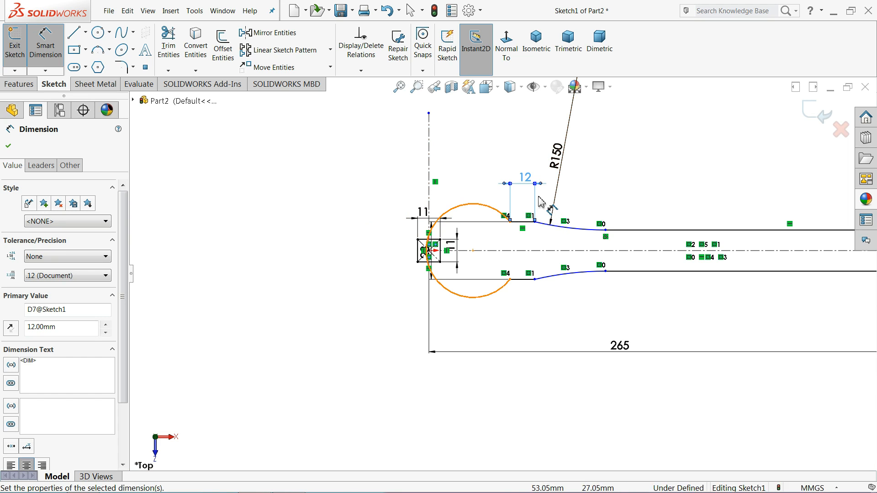
click(527, 177)
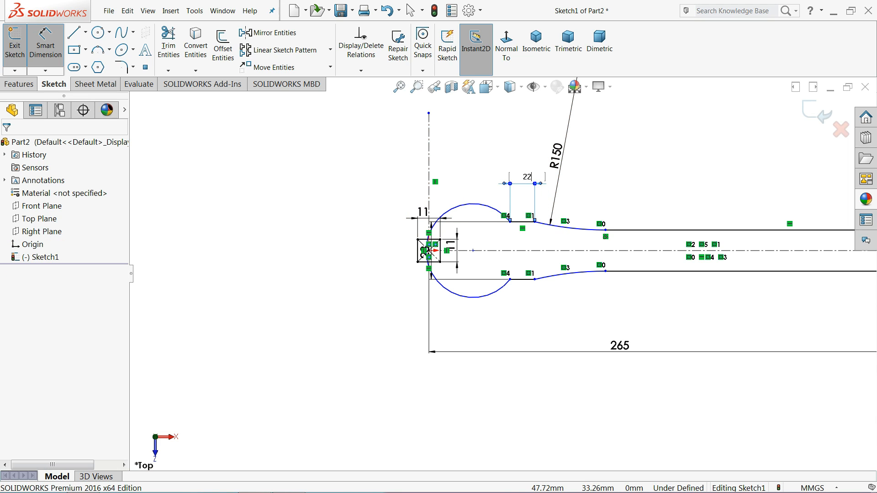
key(Return)
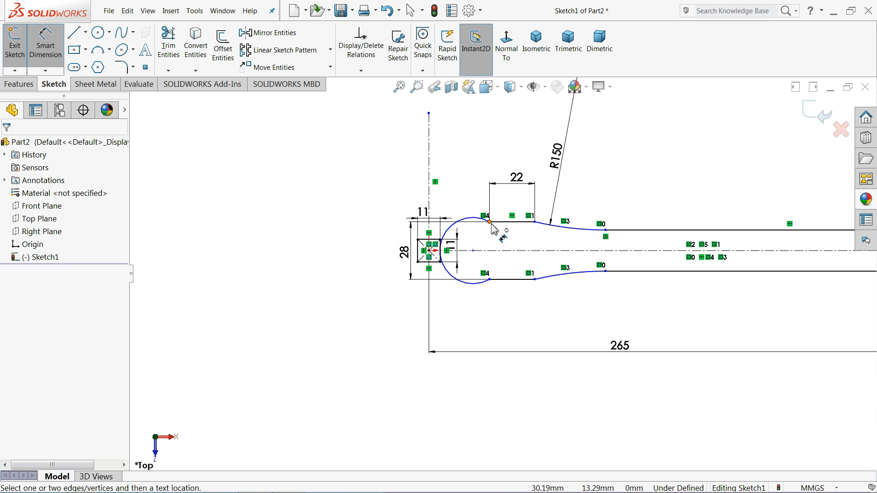
- Shift the wide end along the centerline to enclose the square, and place the 28 mm dimension farther outside the outline
click(46, 45)
scroll(501, 264, up, 2)
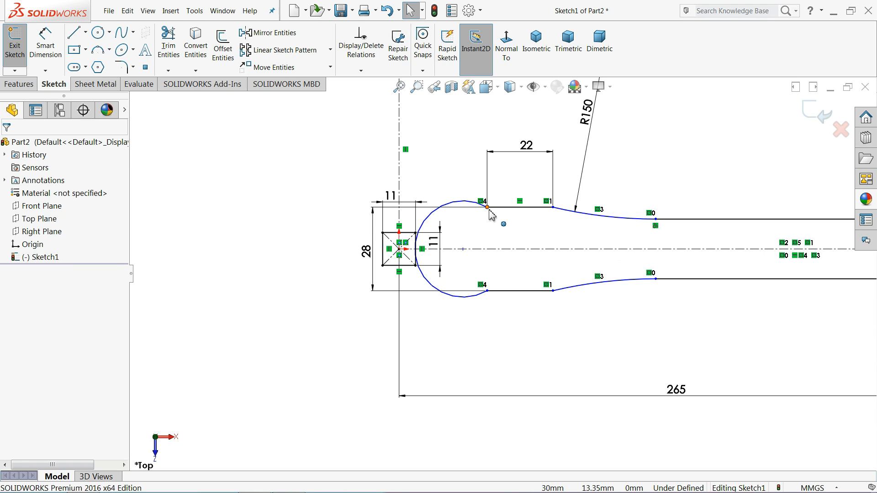
drag(488, 208, 355, 207)
click(296, 208)
click(239, 188)
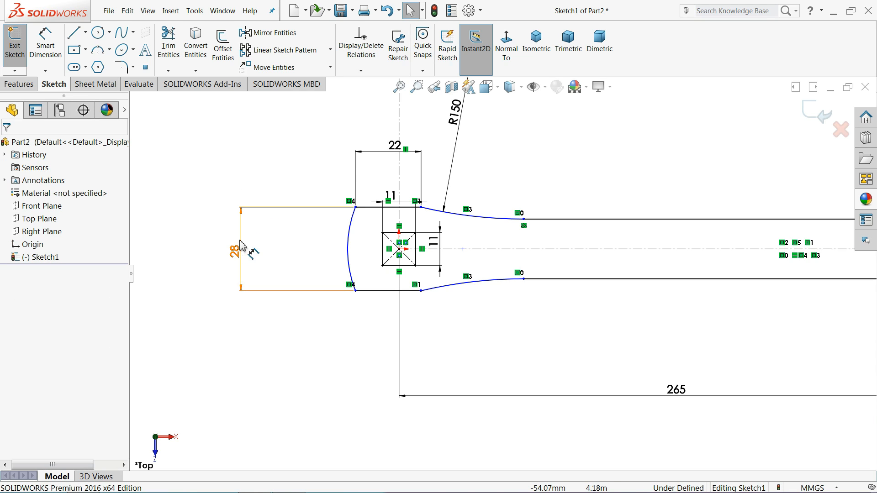
- Dimension the radius of the arc closing the wide end as 20 mm
click(46, 48)
scroll(320, 260, down, 1)
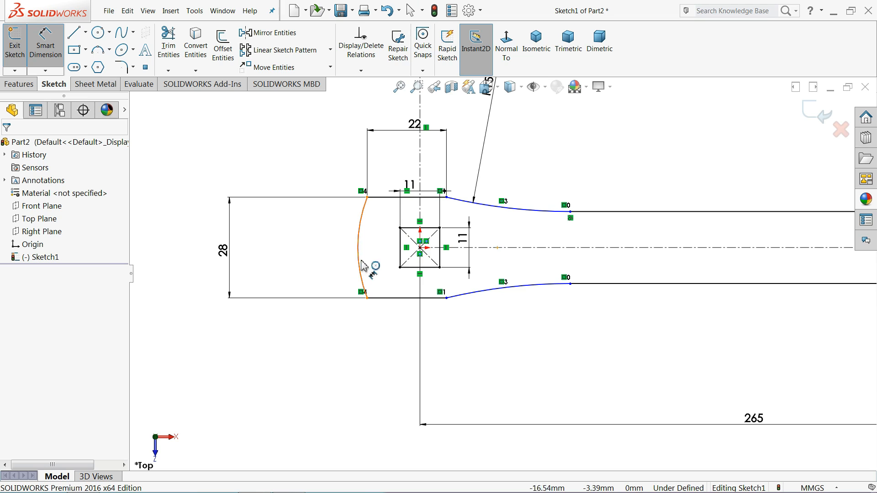
click(359, 263)
click(332, 267)
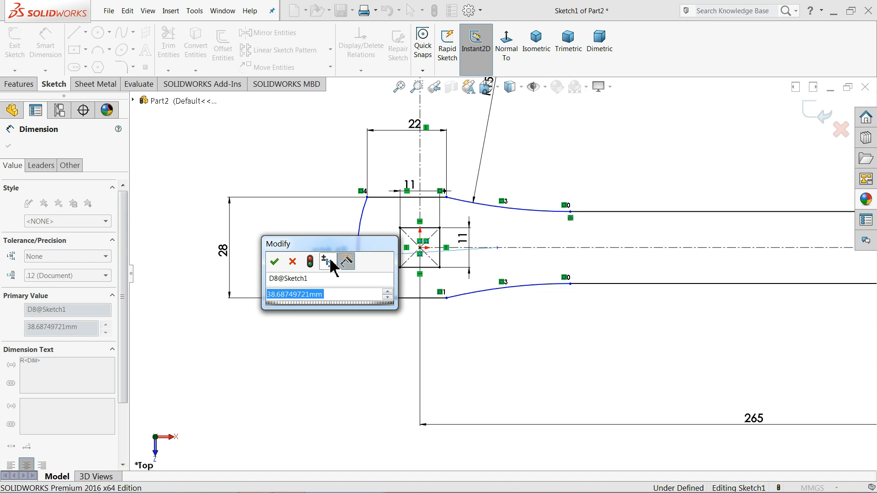
text(20)
key(Return)
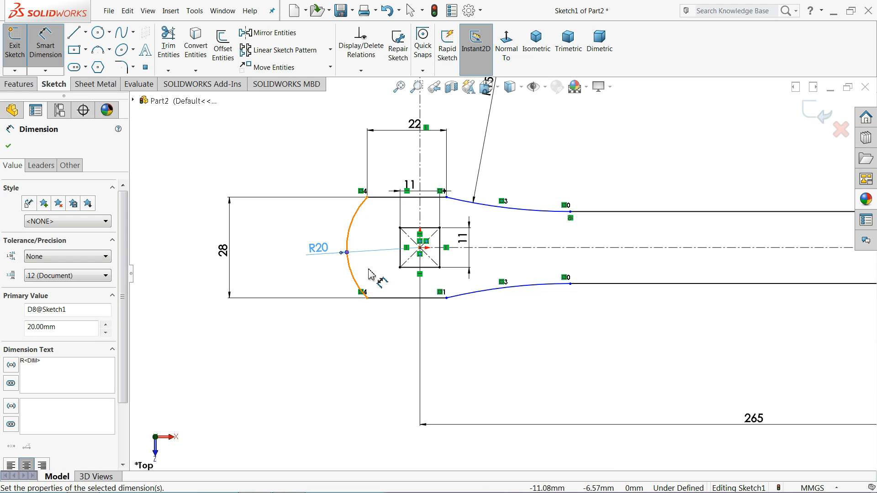
click(340, 339)
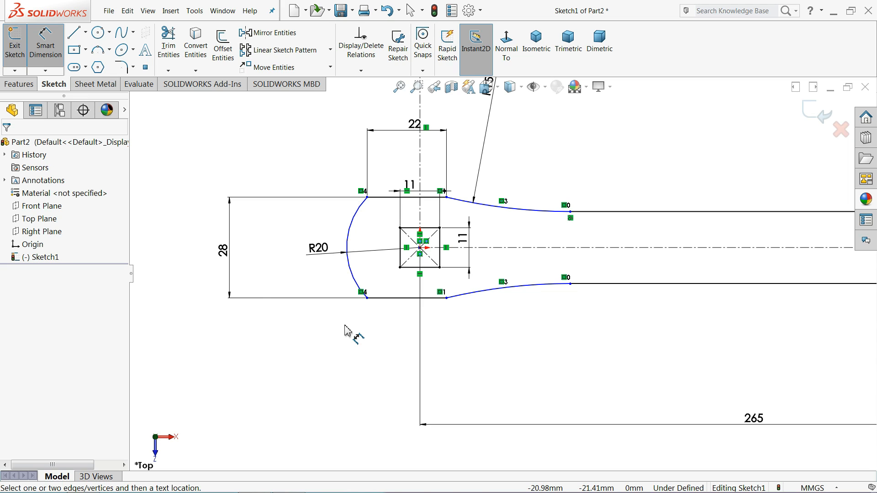
- Draw a construction centerline from the midpoint of the wide end's lower short line to the origin
scroll(350, 332, down, 1)
scroll(521, 296, down, 2)
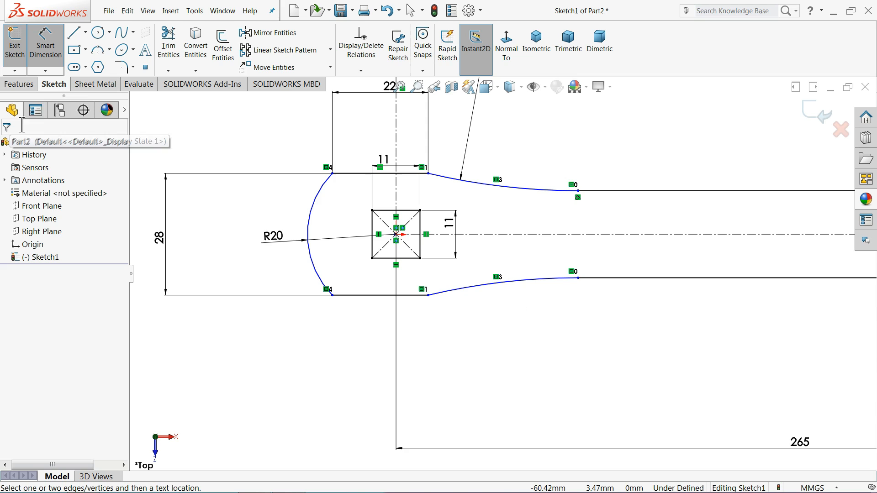
click(86, 32)
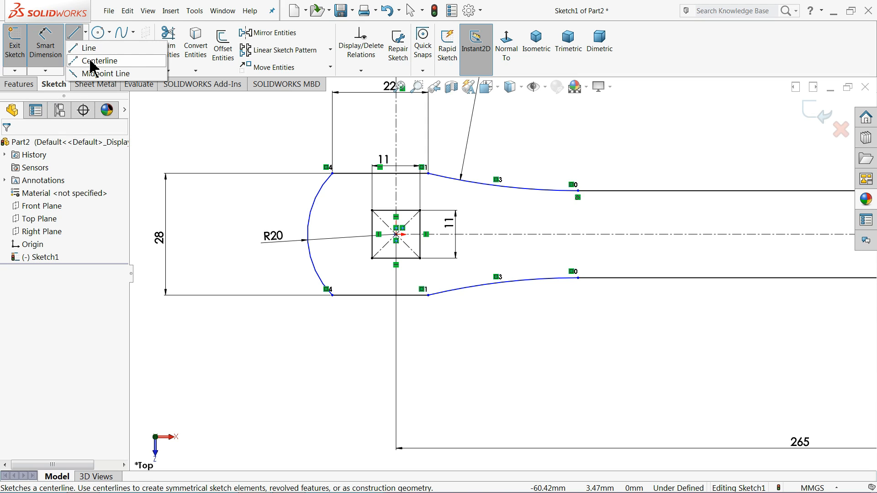
click(95, 61)
scroll(380, 201, down, 2)
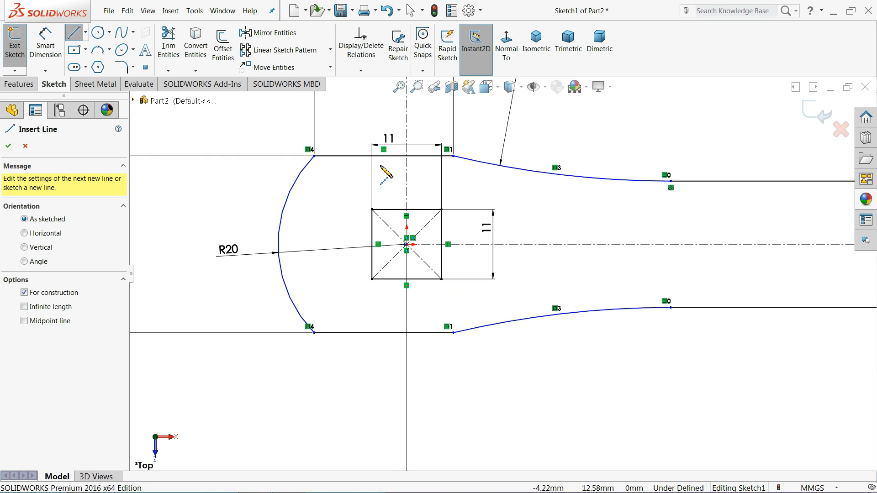
click(384, 333)
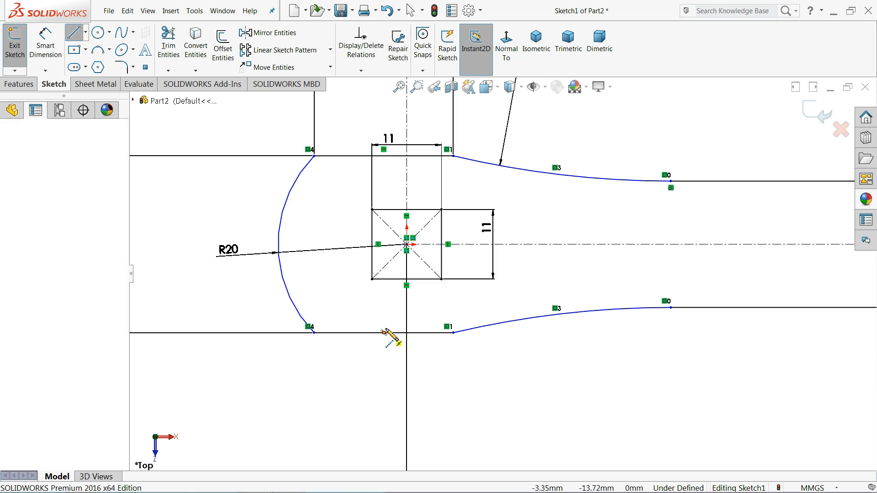
click(406, 244)
right_click(341, 274)
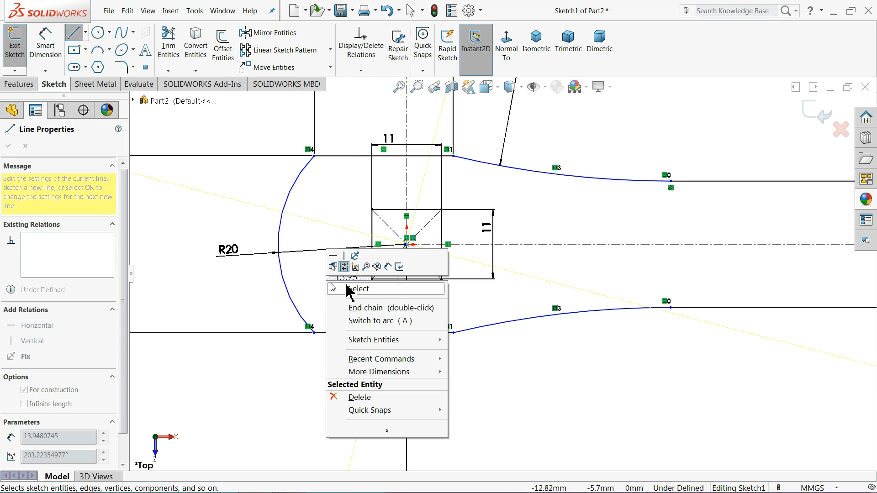
click(345, 286)
- Make the new centerline vertical so the wide end is centered on the origin
click(392, 309)
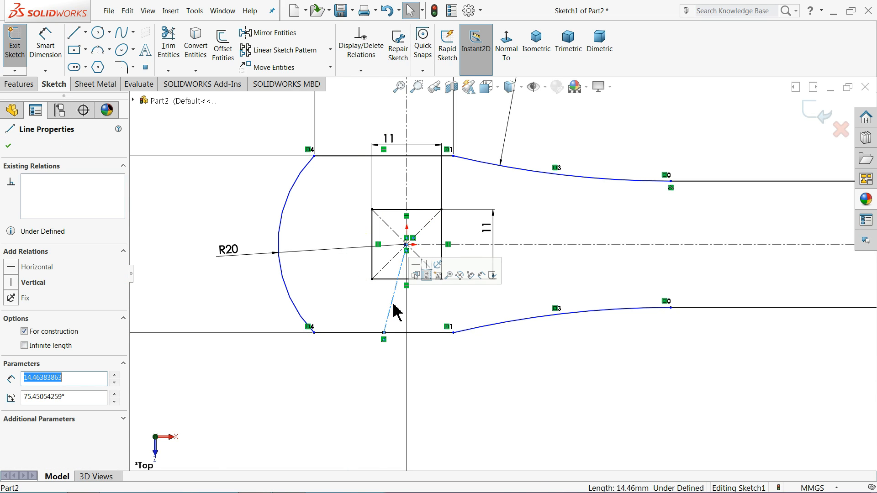
click(428, 275)
click(354, 367)
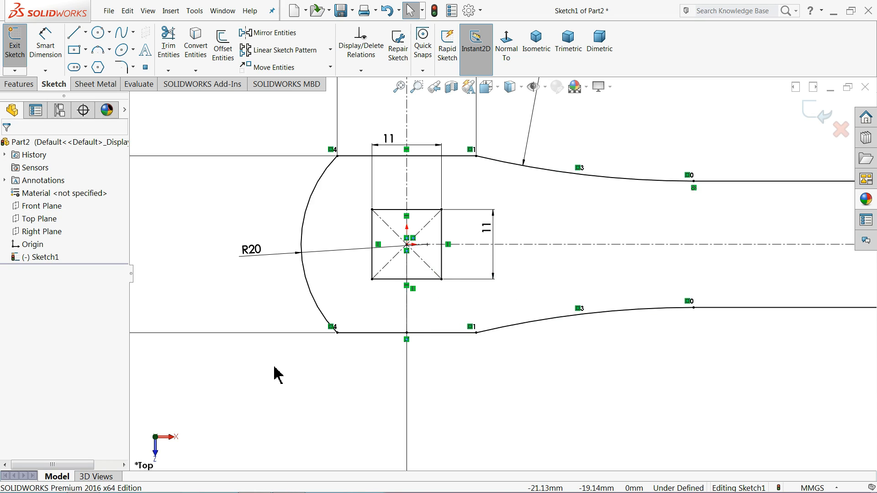
- Dimension the radius of the arc closing the narrow end as a driven dimension
scroll(276, 367, up, 7)
scroll(429, 368, up, 3)
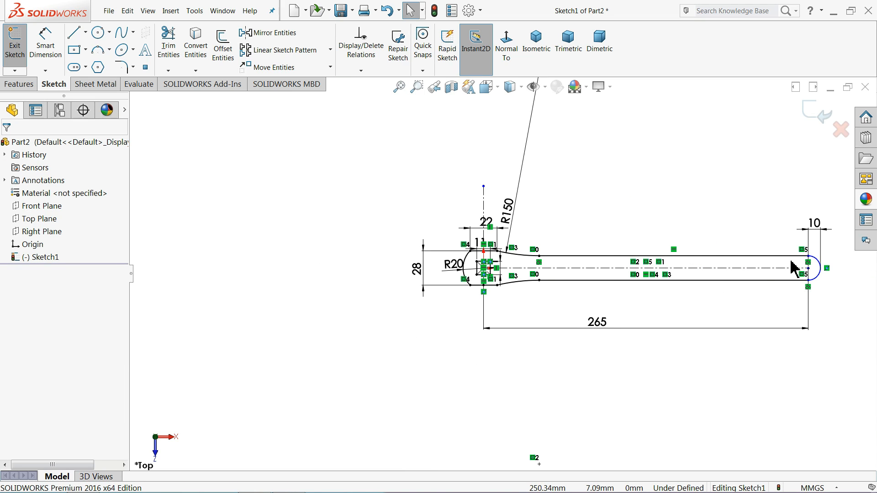
scroll(809, 274, down, 5)
click(59, 64)
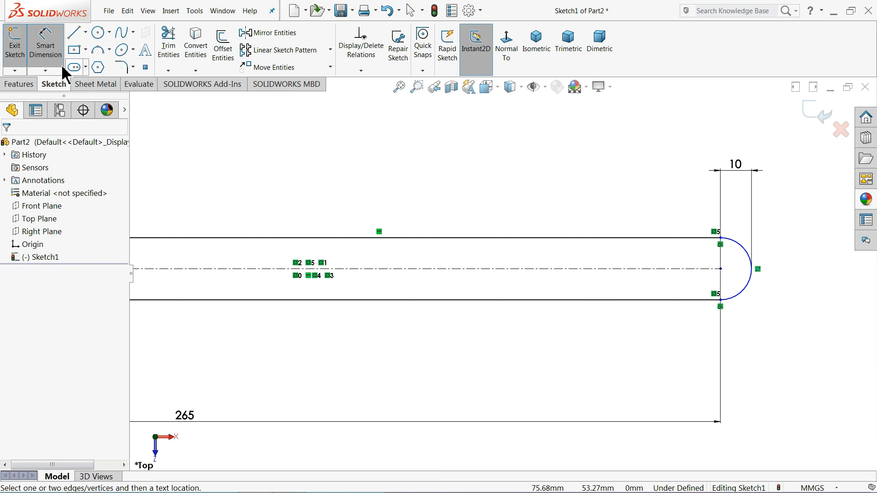
click(749, 285)
click(779, 287)
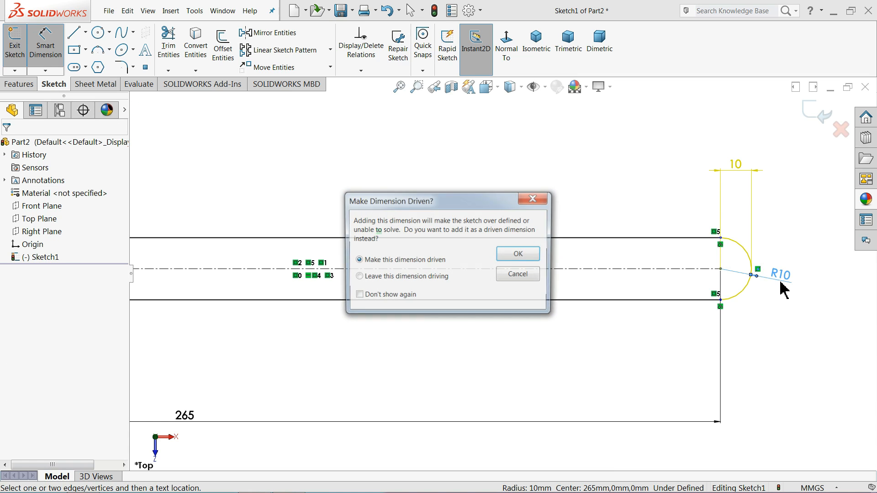
click(519, 256)
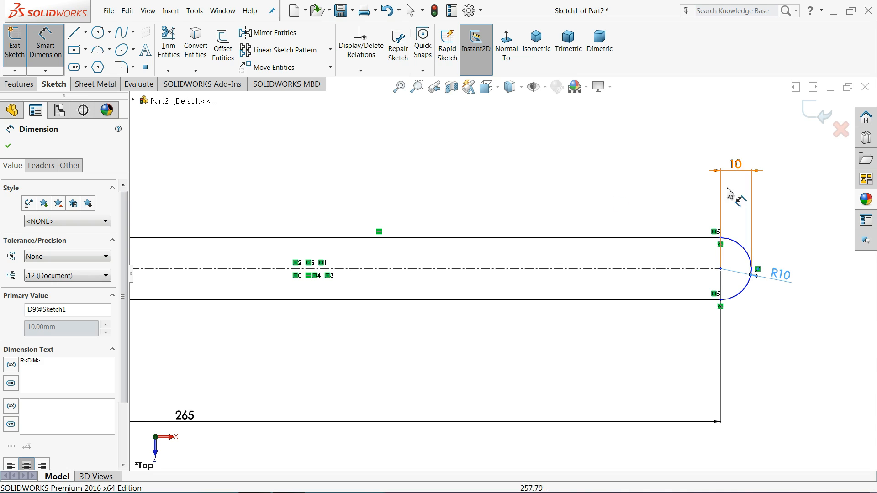
- Fully define the sketch by calculating relations and dimensions for all its entities
click(46, 46)
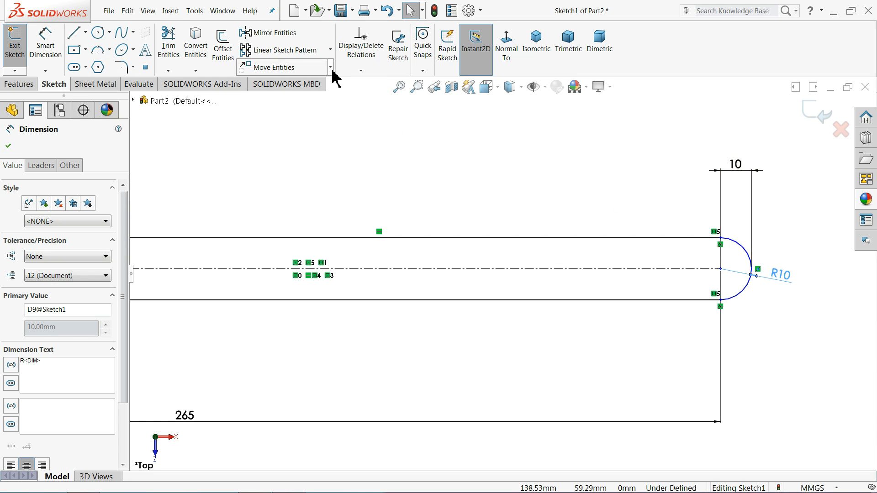
click(360, 71)
click(369, 109)
click(49, 210)
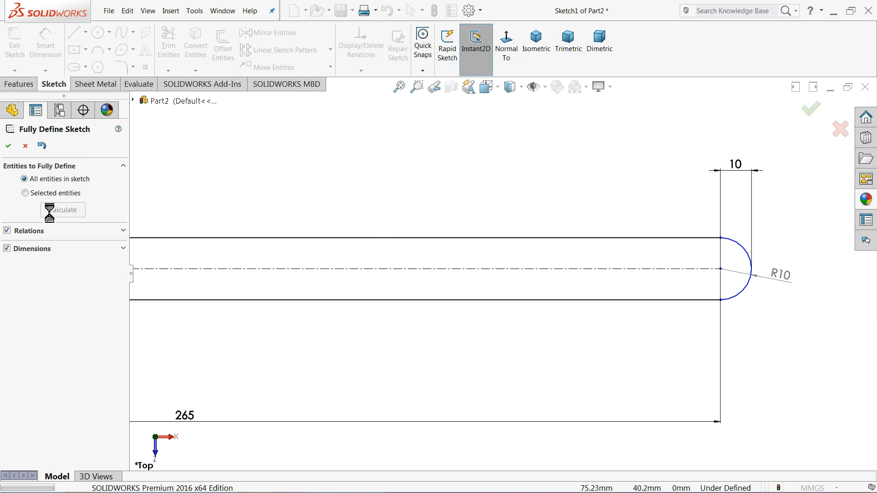
click(6, 148)
scroll(381, 186, up, 5)
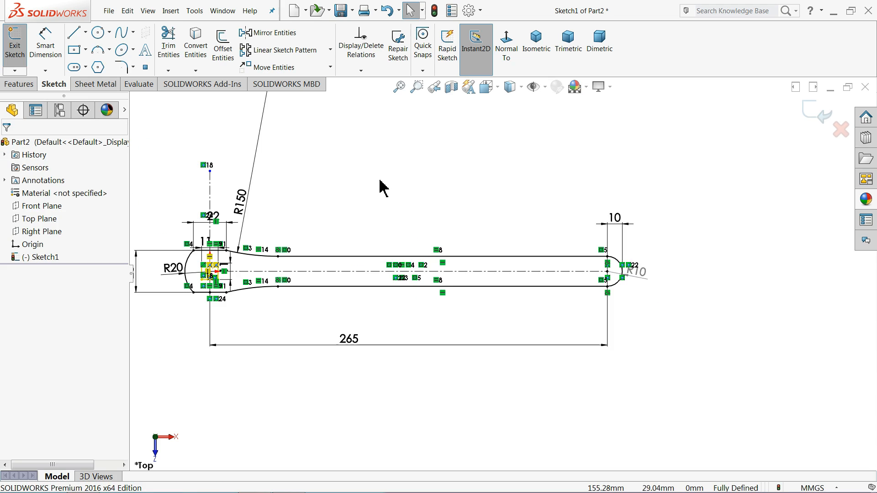
scroll(315, 244, down, 3)
scroll(319, 294, down, 5)
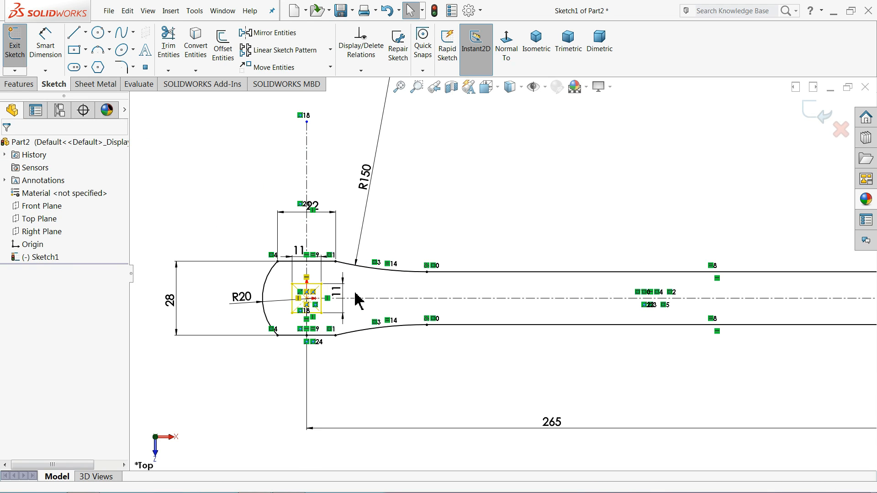
scroll(348, 297, up, 5)
scroll(348, 302, down, 5)
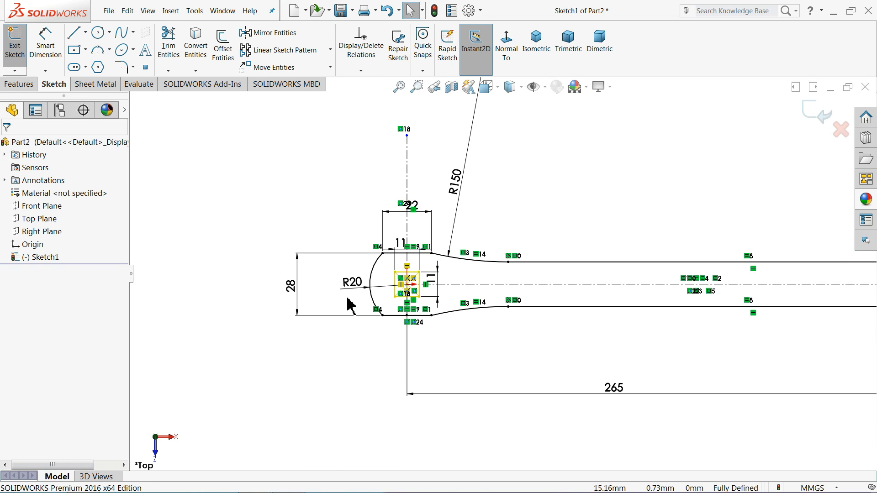
scroll(267, 228, up, 3)
scroll(626, 248, down, 3)
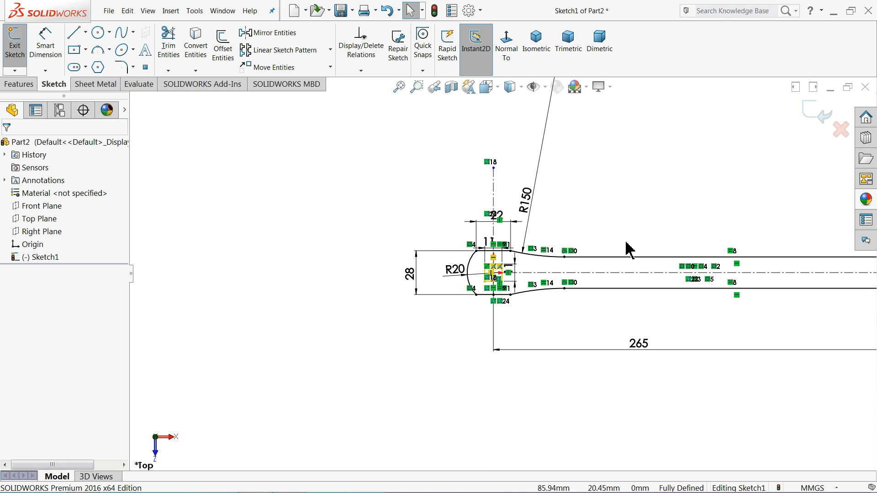
- Extrude the closed handle profile with its square hole to a blind depth of 20 mm
scroll(661, 272, up, 3)
scroll(530, 252, down, 3)
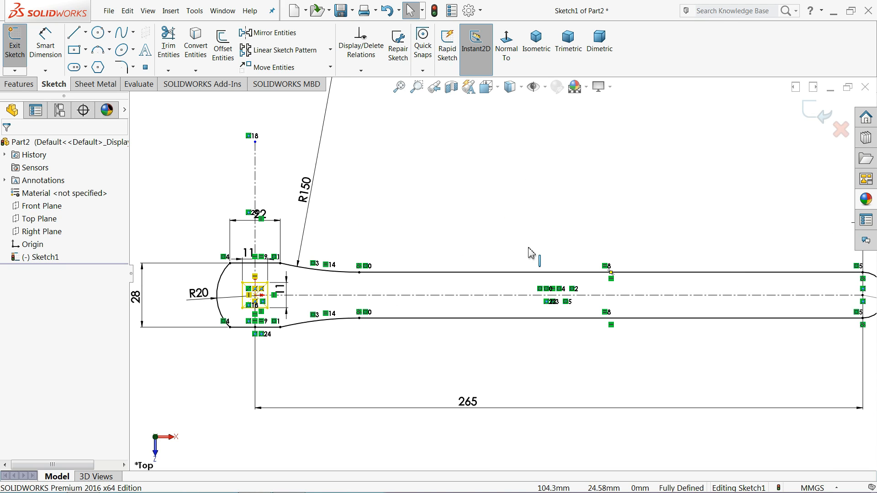
click(18, 84)
click(20, 54)
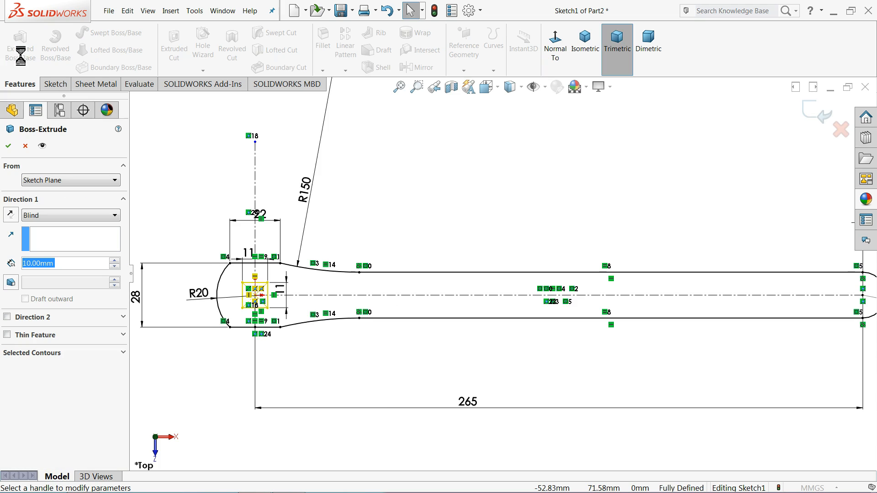
click(115, 261)
scroll(480, 252, down, 2)
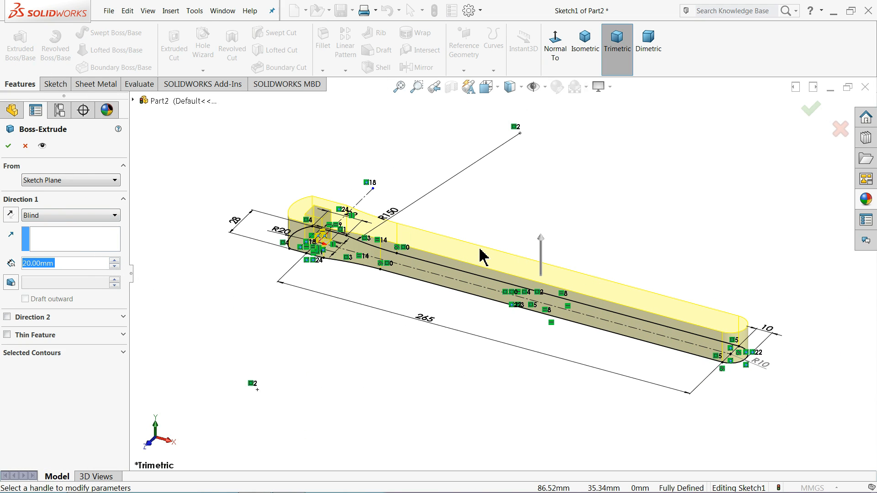
click(8, 146)
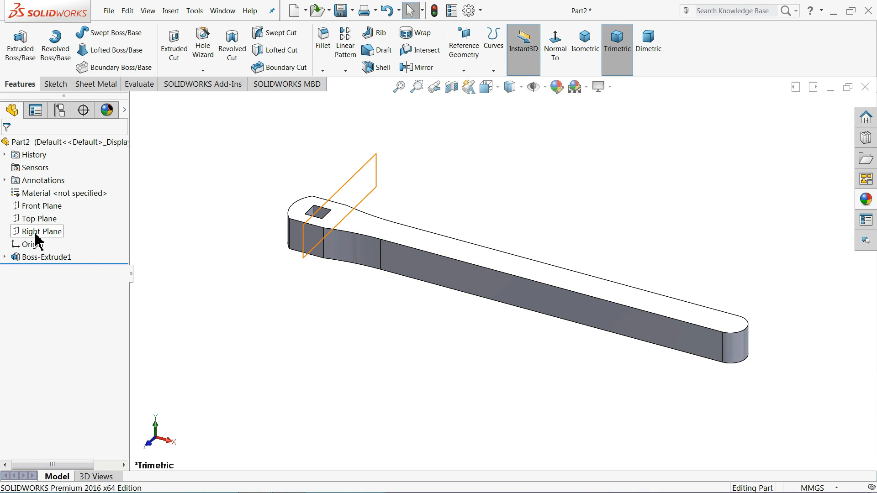
- Start a new sketch on the Front Plane and view it face-on
click(39, 206)
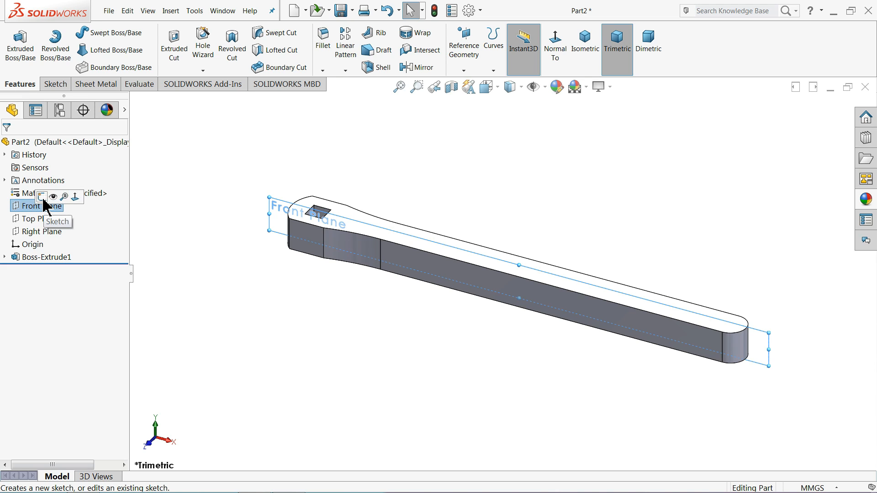
click(47, 195)
click(510, 58)
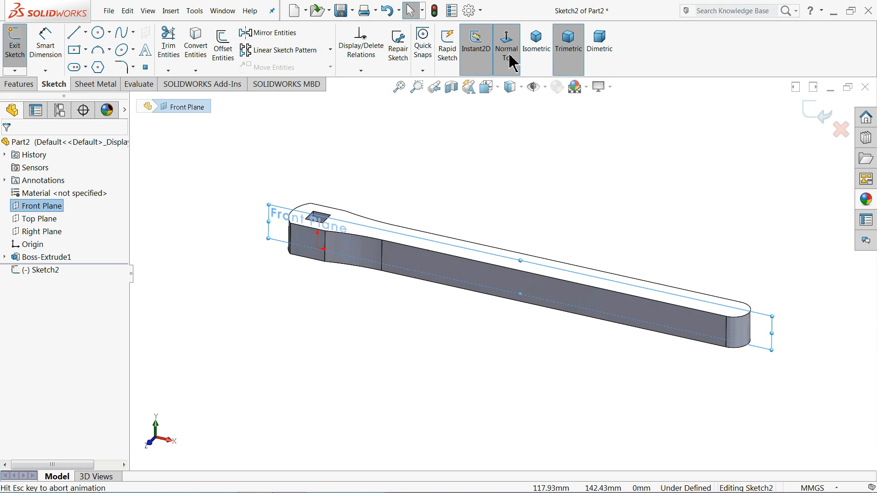
click(486, 191)
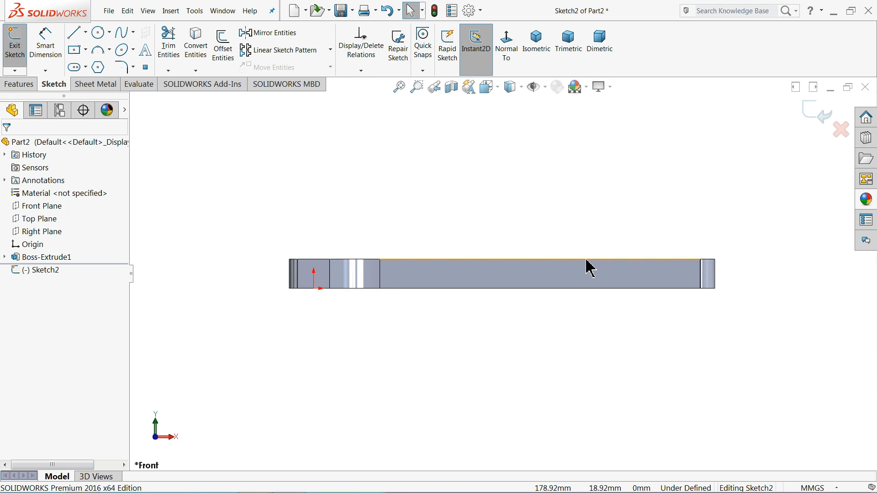
- Sketch a horizontal line about 177 mm long from beyond the handle's rounded end, continuing into a downward-sloping line and a tangent arc of about 17 mm radius
click(75, 38)
click(800, 276)
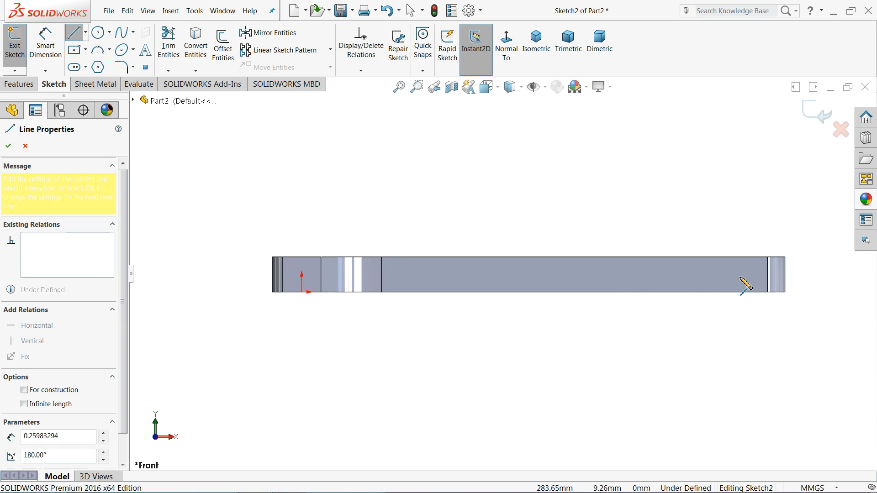
click(491, 277)
scroll(489, 280, down, 4)
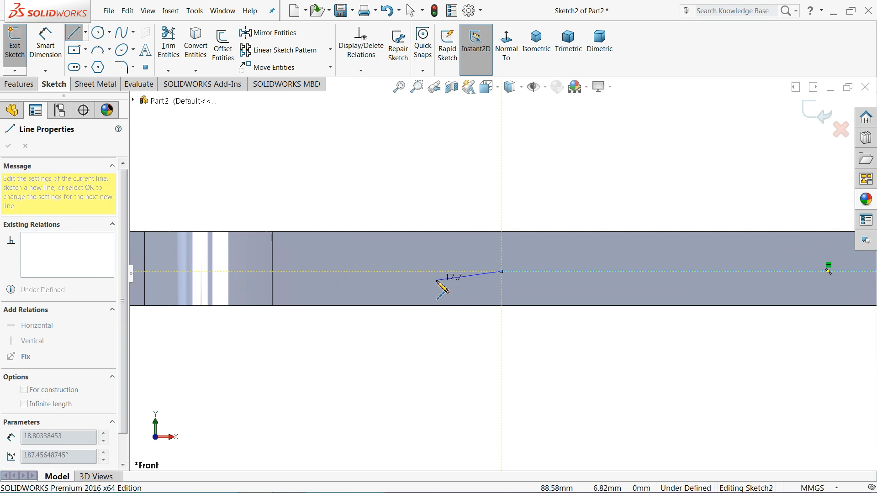
click(353, 291)
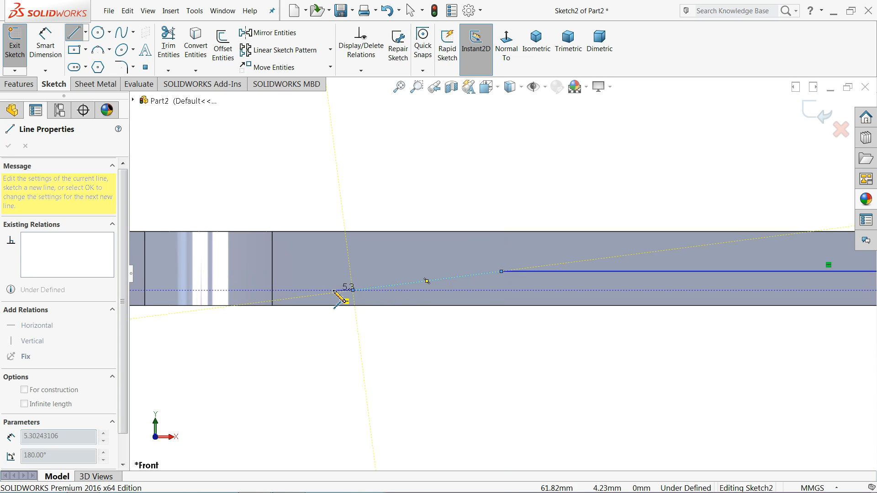
click(304, 276)
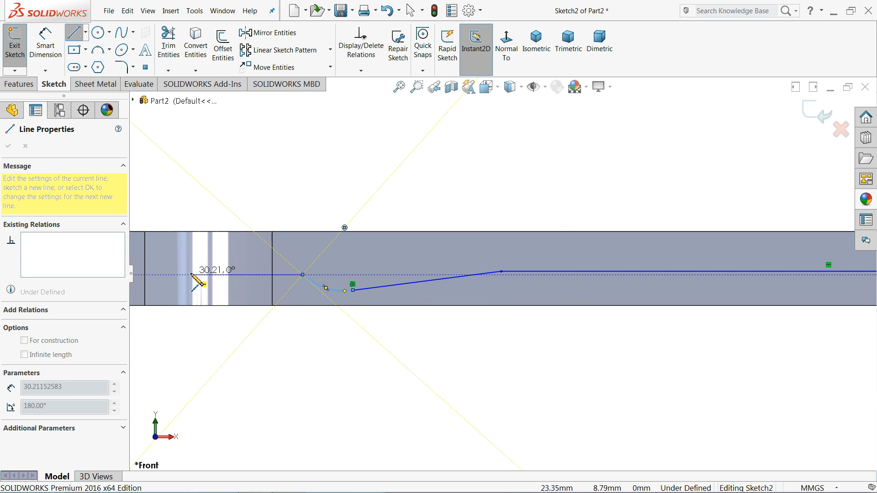
- Close the profile with a horizontal line about 33 mm long, a slanted line, a line about 269 mm long below the handle, and a vertical end line
scroll(194, 277, up, 2)
click(279, 274)
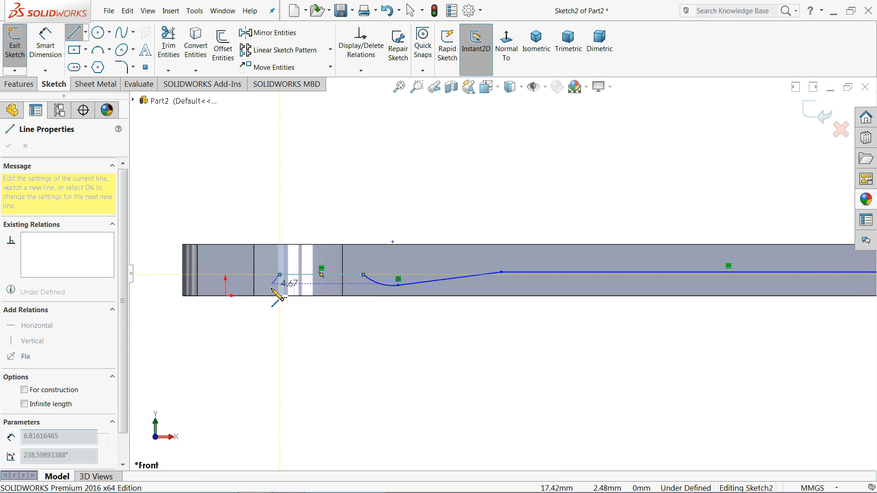
click(259, 306)
scroll(457, 315, up, 3)
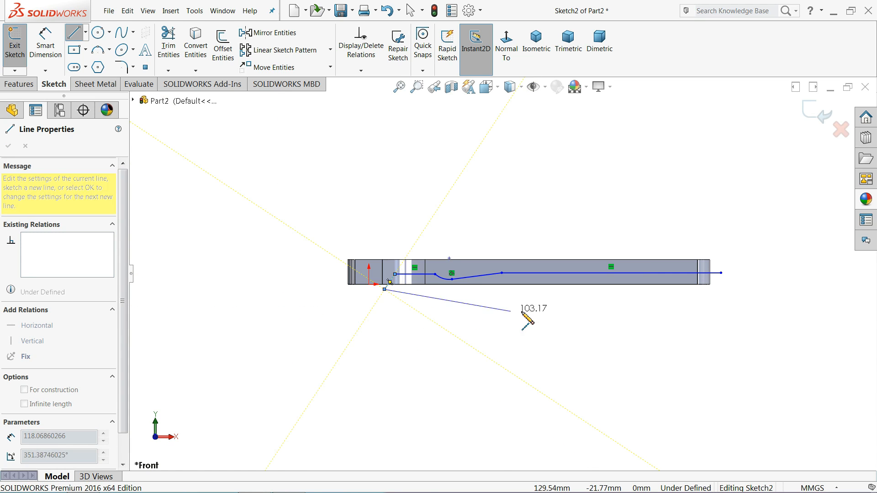
scroll(726, 290, down, 2)
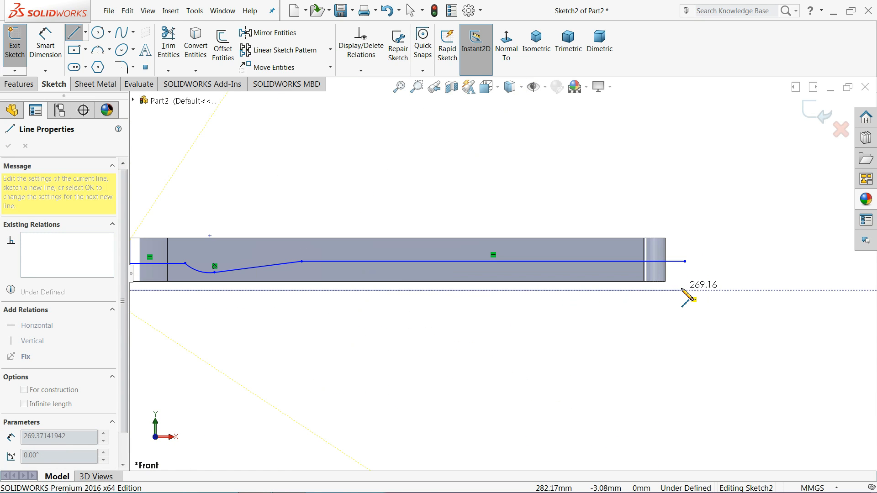
click(685, 290)
click(685, 262)
right_click(695, 230)
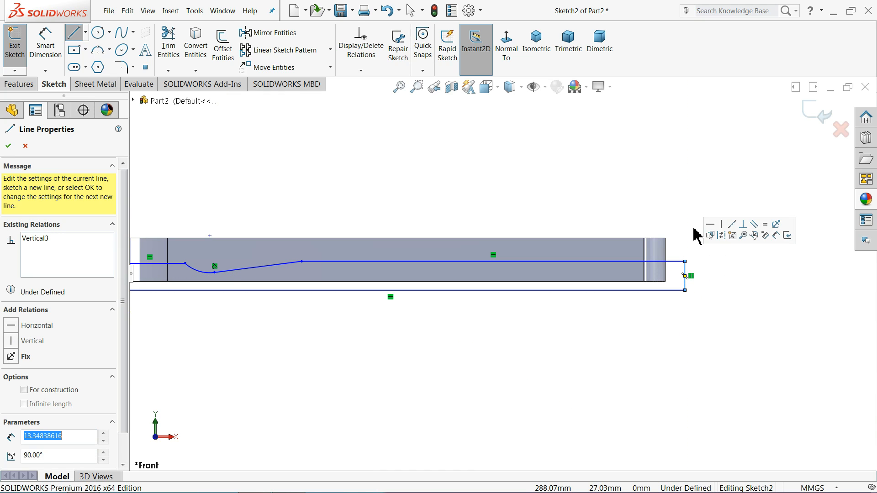
click(726, 216)
- Dimension the long horizontal line 12 mm below the handle's top edge
click(46, 45)
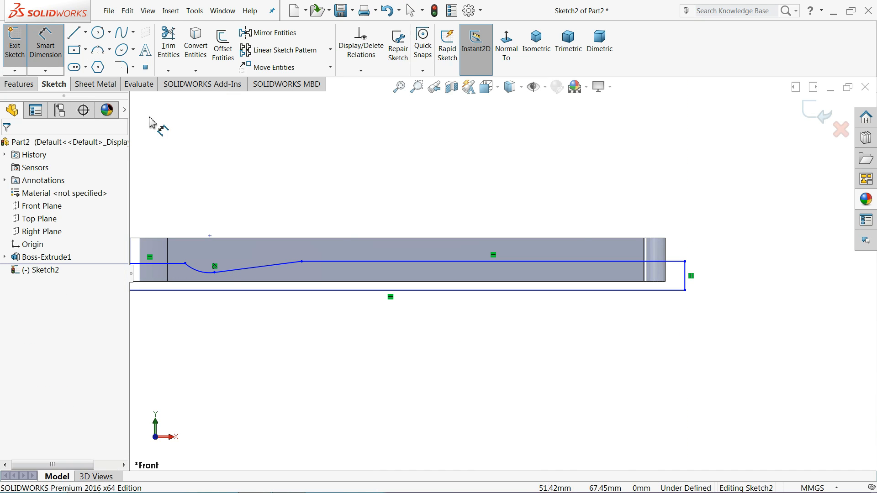
scroll(388, 244, down, 2)
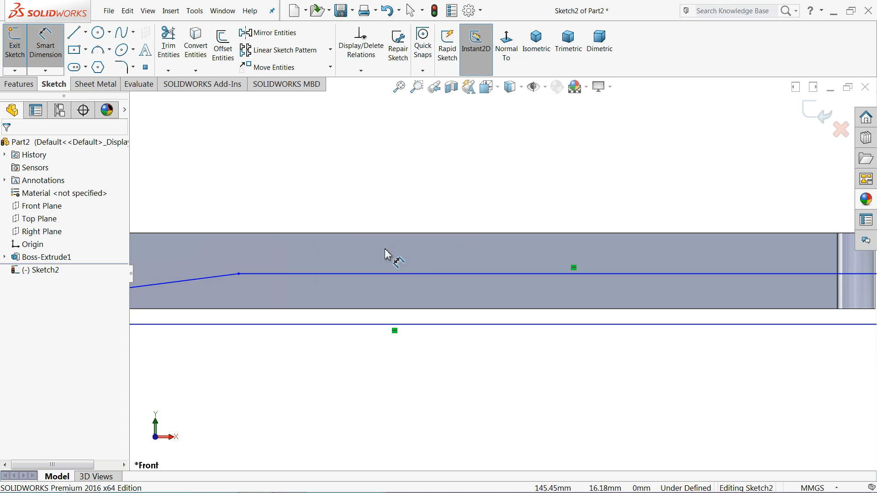
click(387, 234)
click(391, 274)
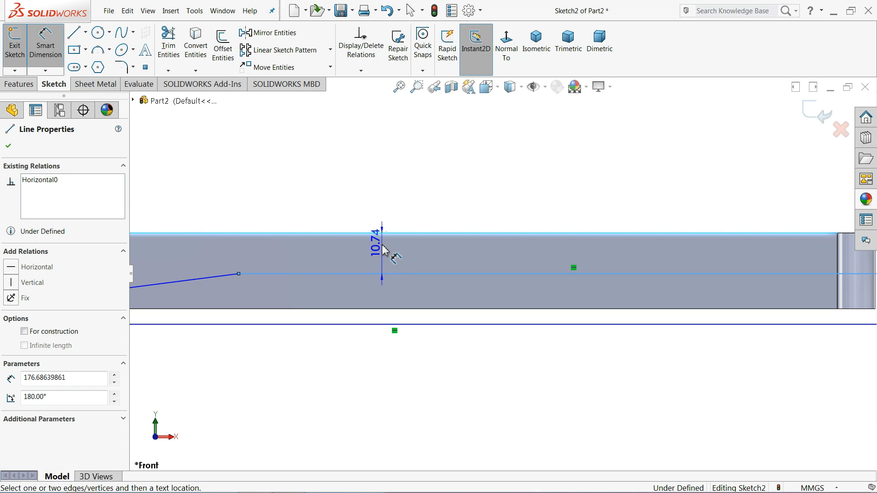
click(382, 206)
text(12)
key(Return)
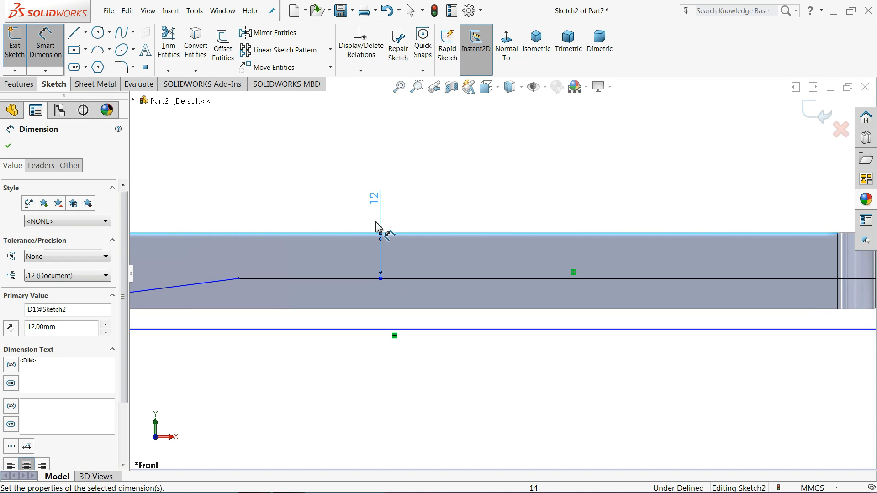
- Dimension the short horizontal line near the square hole 12 mm below the top edge
scroll(377, 273, up, 3)
scroll(266, 278, down, 3)
click(292, 288)
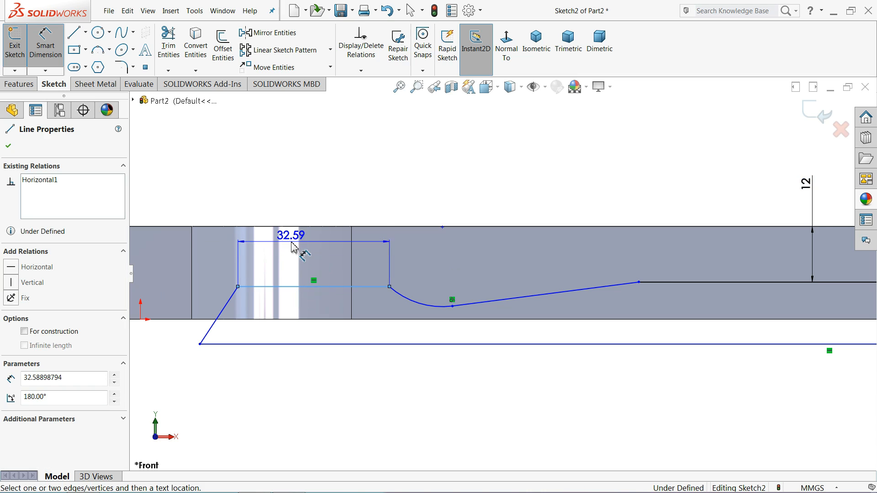
click(296, 227)
click(296, 190)
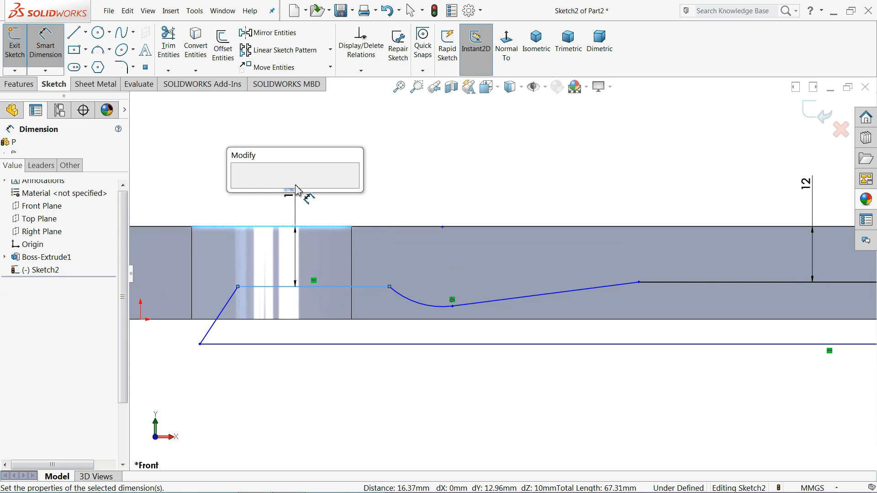
text(12)
key(Return)
scroll(299, 266, up, 2)
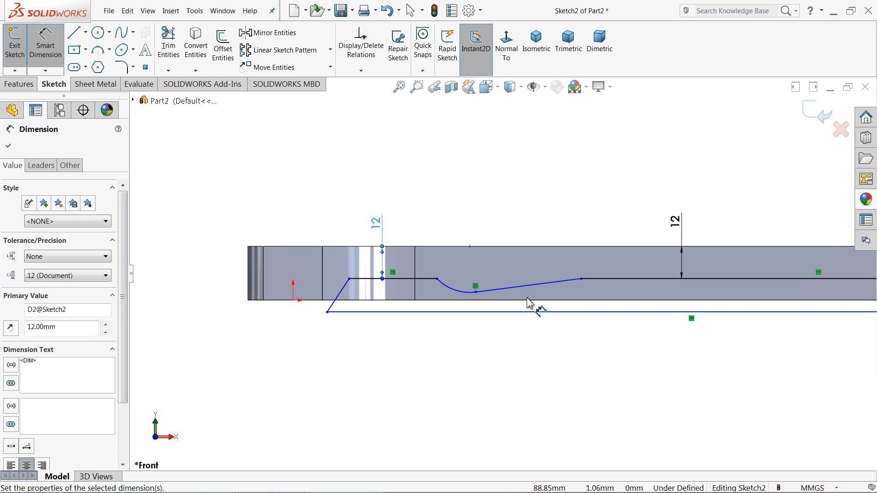
- Set the radius of the arc between the short horizontal and sloped lines to 7.5 mm
scroll(529, 308, down, 2)
click(382, 289)
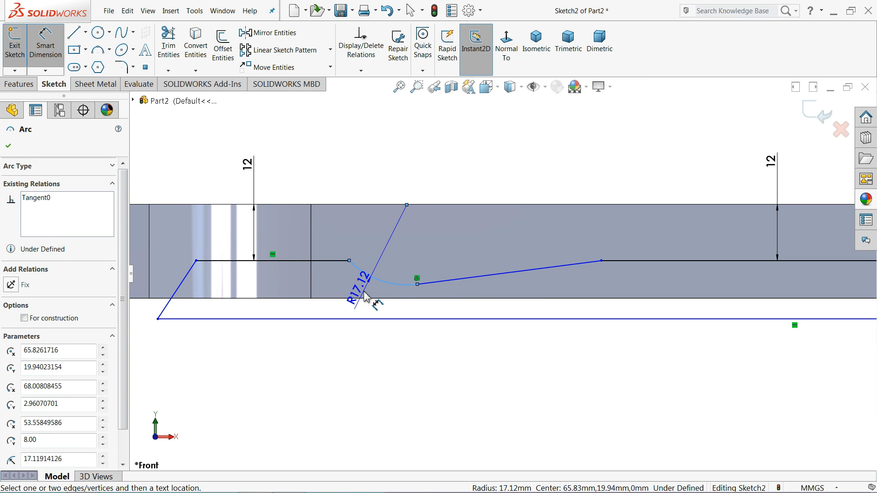
click(365, 297)
text(7.5)
key(Return)
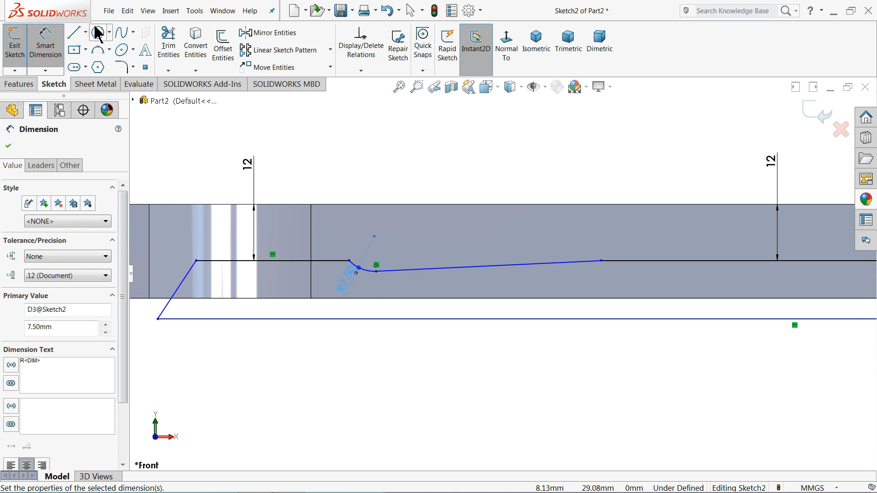
- Draw a circle centred on the arc's centre point and set its diameter to 5 mm
click(98, 33)
scroll(322, 270, down, 3)
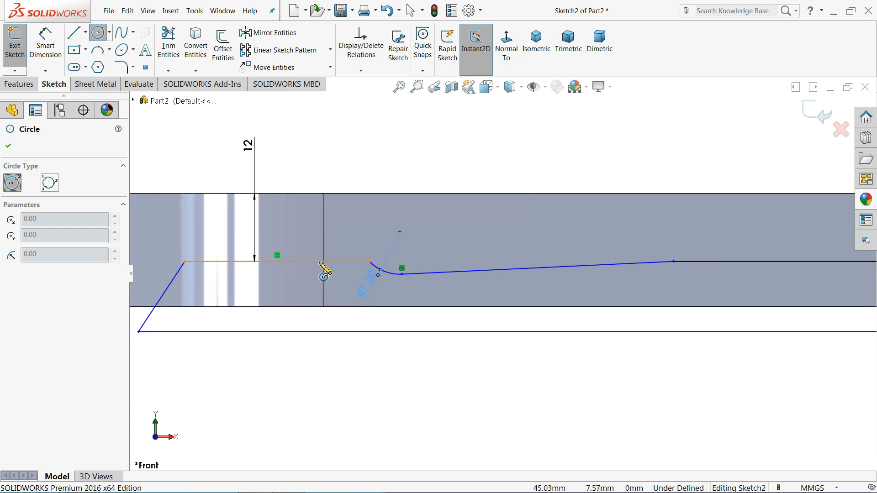
click(425, 226)
click(439, 236)
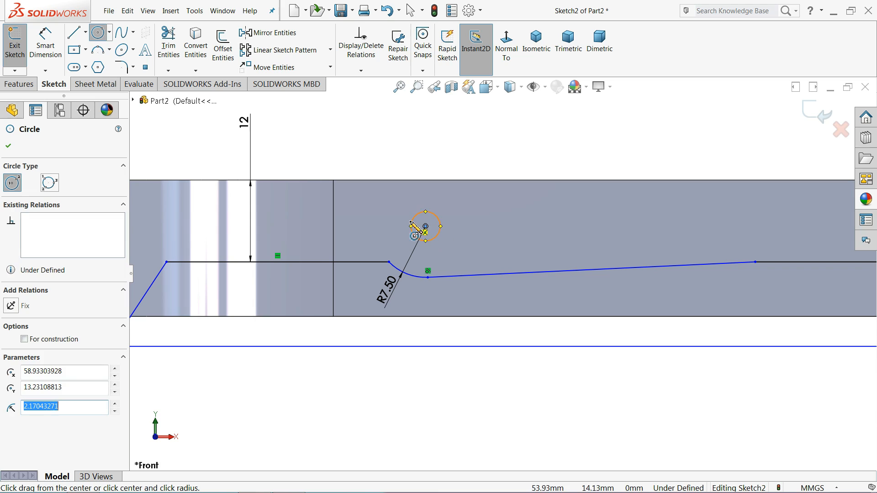
click(59, 62)
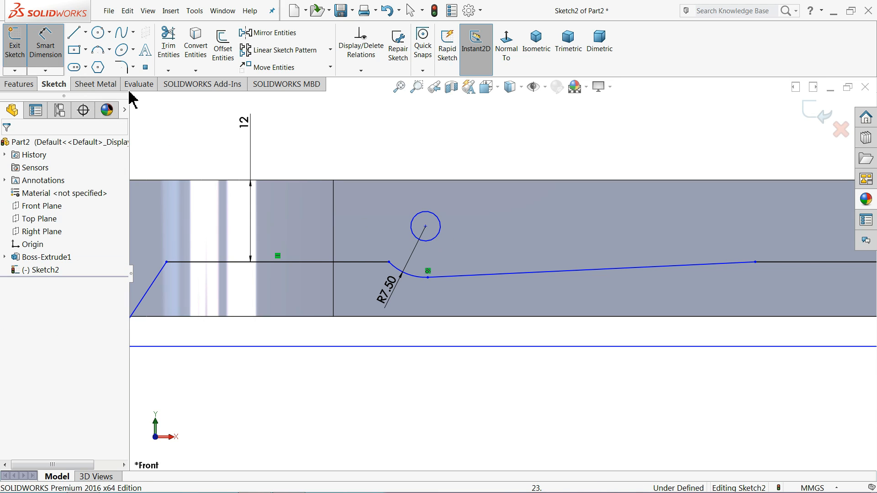
click(434, 220)
click(427, 176)
text(5)
key(Return)
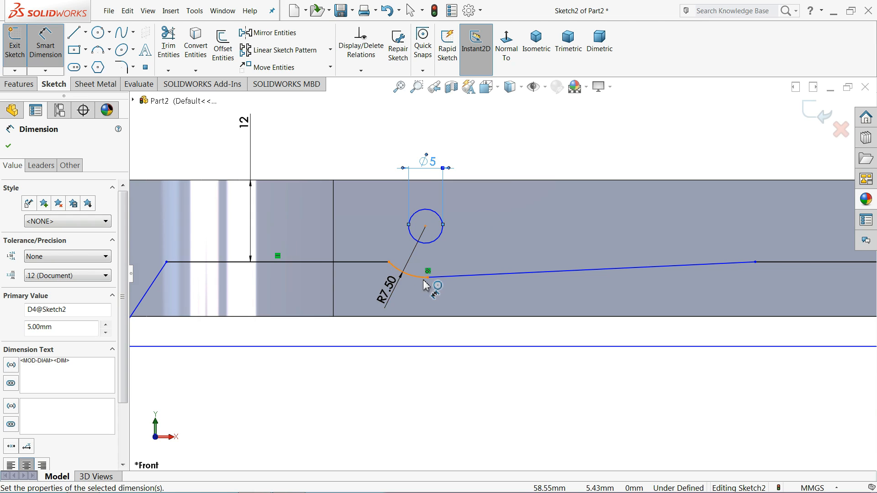
- Set the horizontal distance from the origin to the circle's centre to 70 mm
scroll(429, 292, up, 2)
scroll(452, 300, up, 2)
scroll(425, 294, down, 2)
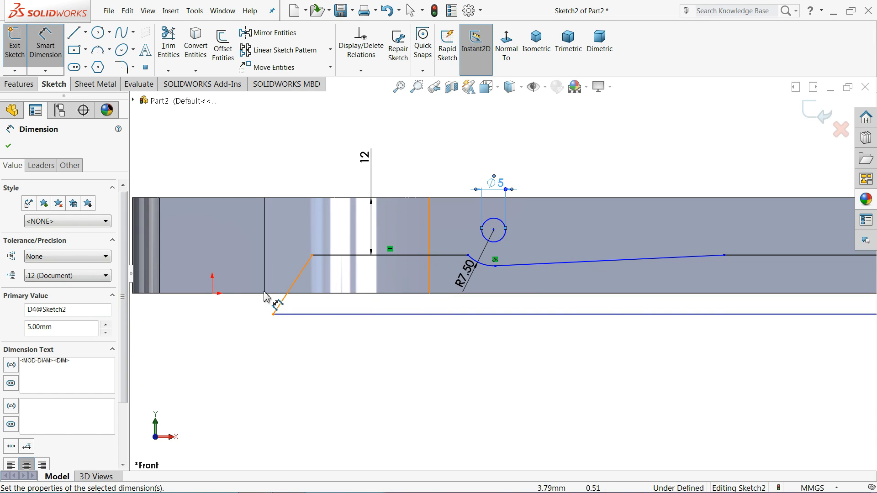
click(212, 293)
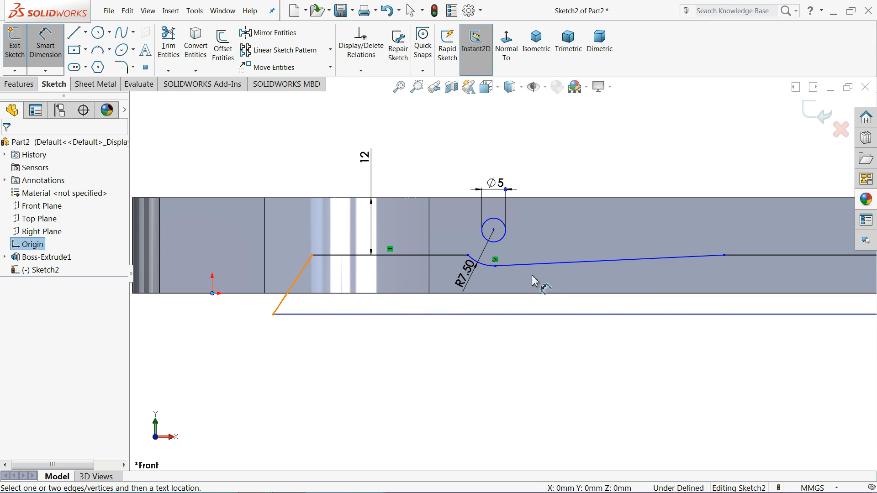
click(493, 230)
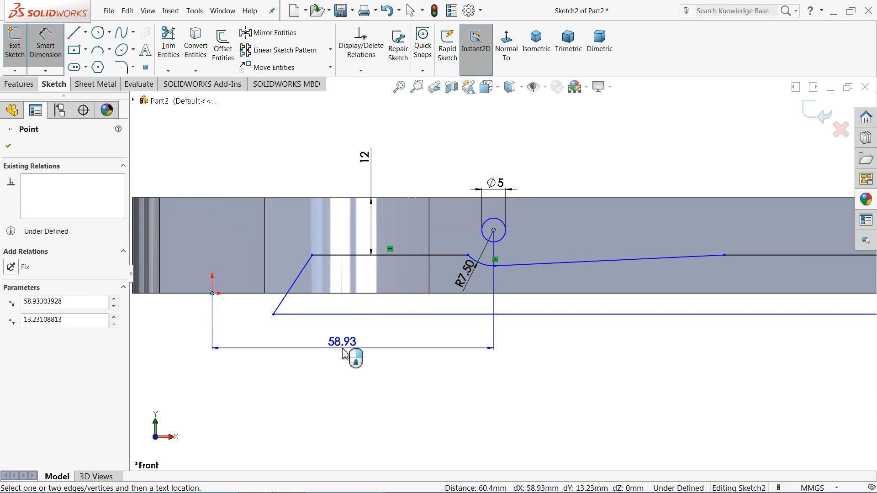
click(352, 349)
text(70)
key(Return)
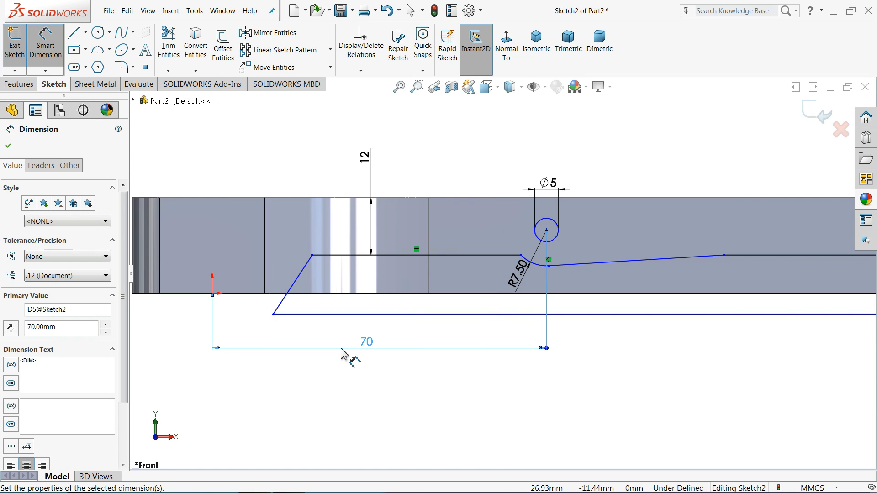
- Dimension the circle's centre 13 mm below the handle's top edge
click(546, 230)
click(508, 199)
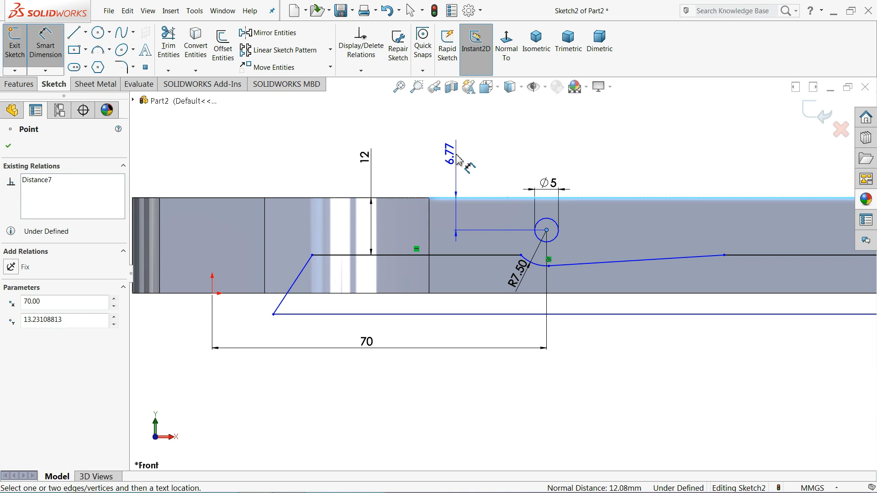
click(458, 160)
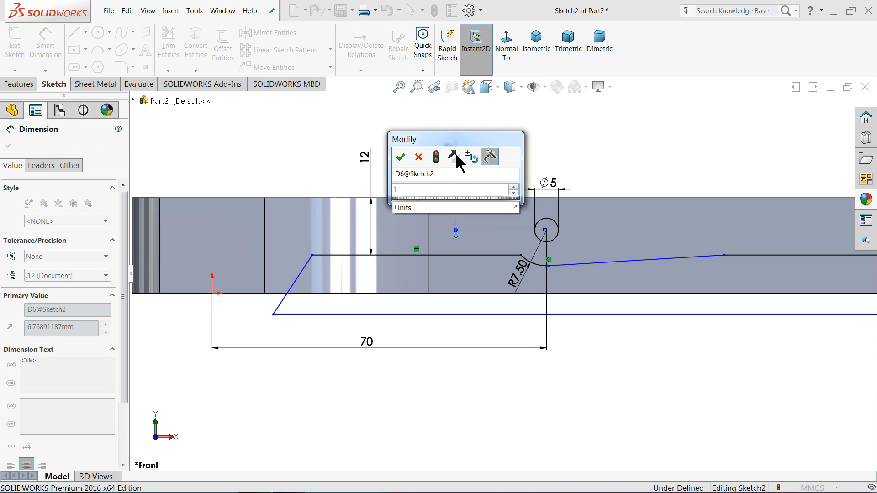
text(13)
key(Return)
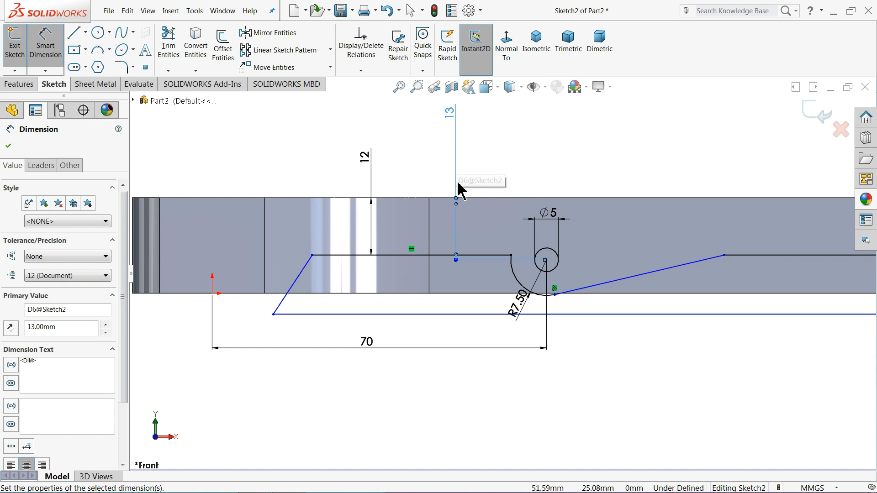
- Move the sloped line's lower endpoint along the arc onto the handle's bottom edge so that it is coincident with that edge
scroll(452, 206, up, 2)
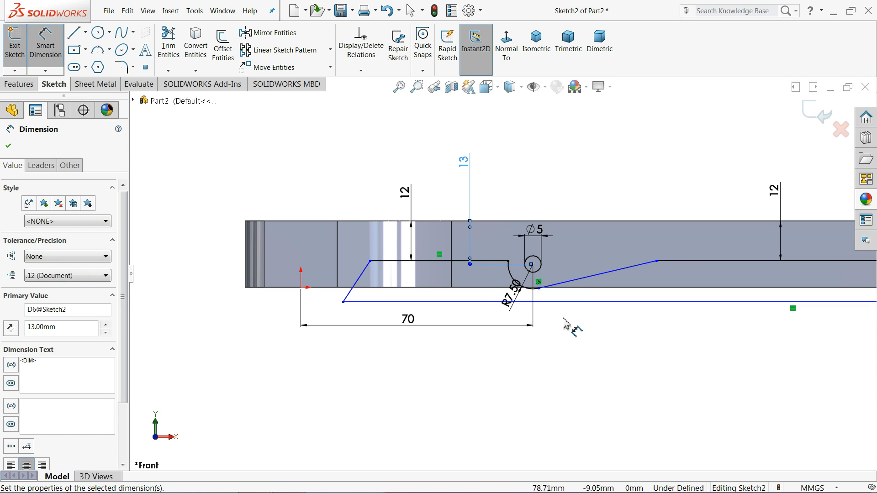
scroll(549, 319, down, 2)
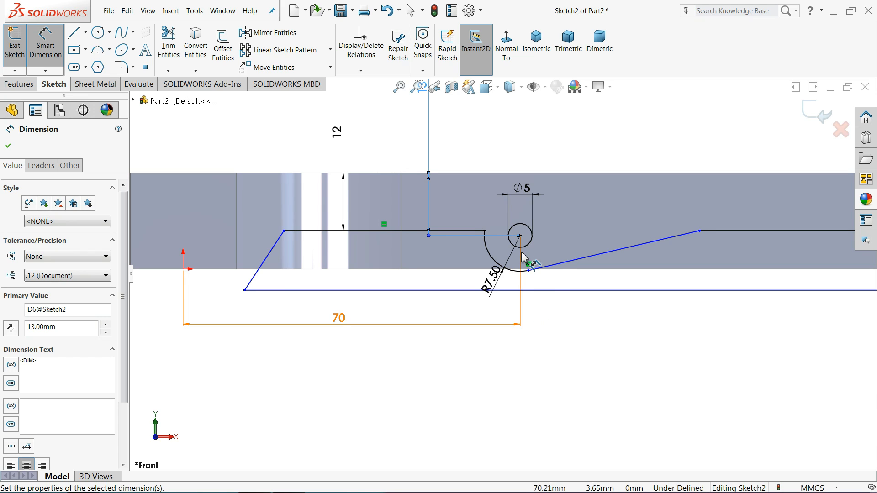
scroll(507, 273, up, 2)
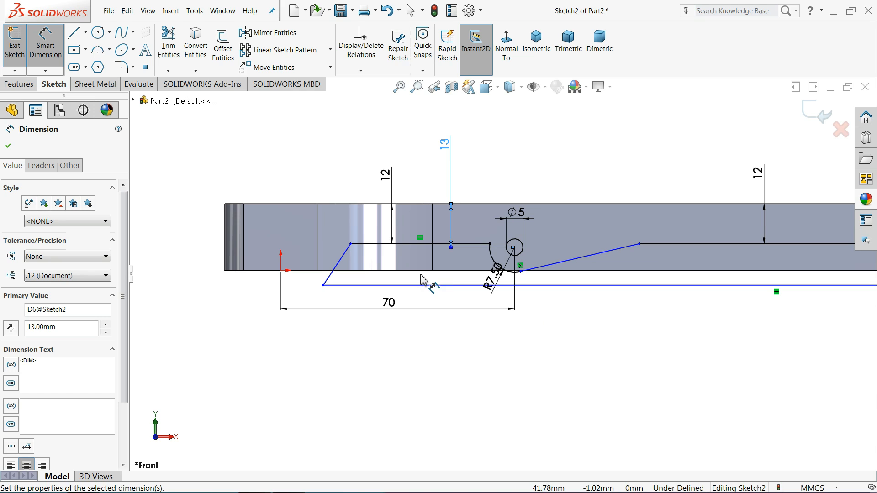
scroll(594, 290, up, 2)
scroll(661, 280, down, 2)
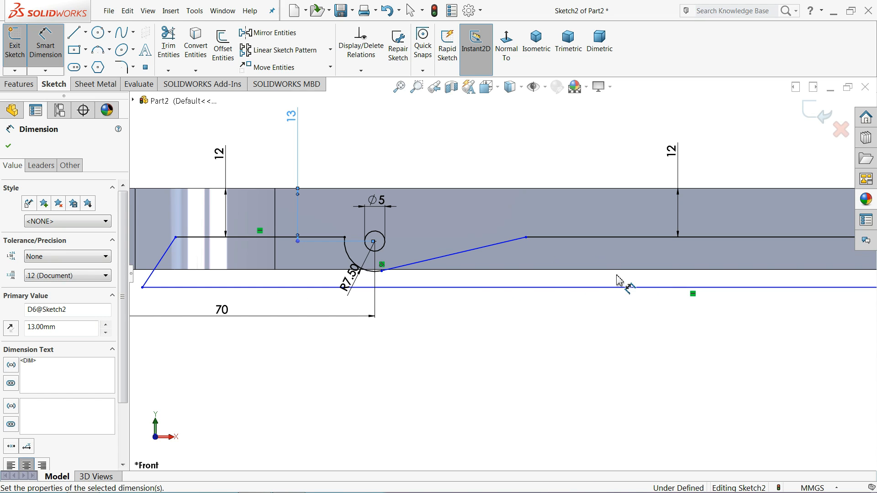
click(8, 146)
scroll(420, 272, down, 2)
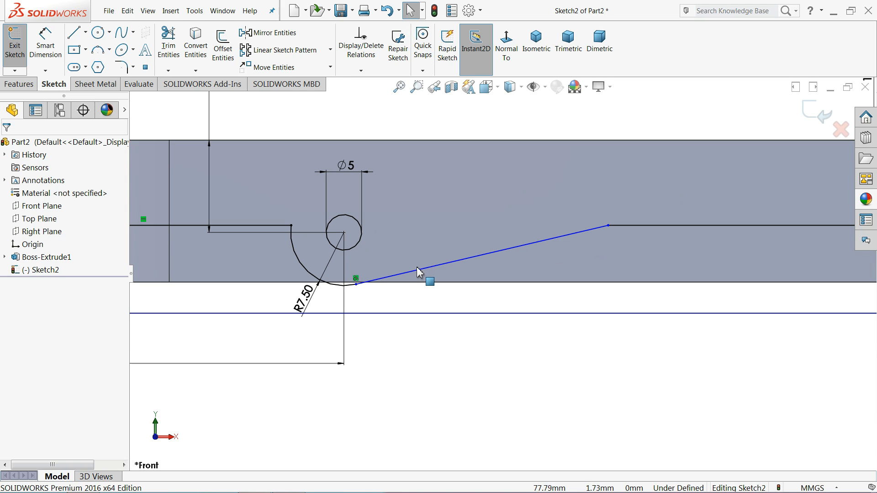
mouse_move(357, 287)
mouse_down()
mouse_move(388, 283)
mouse_move(368, 282)
mouse_up()
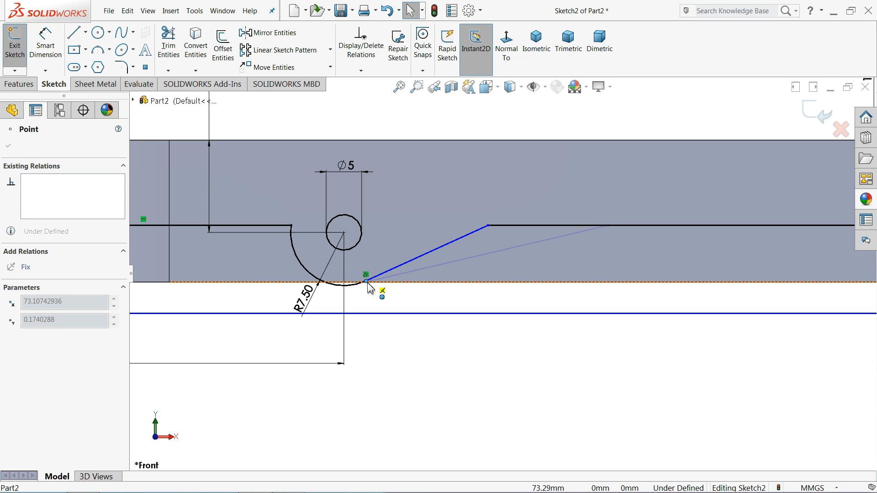
drag(367, 284, 363, 282)
scroll(413, 289, up, 8)
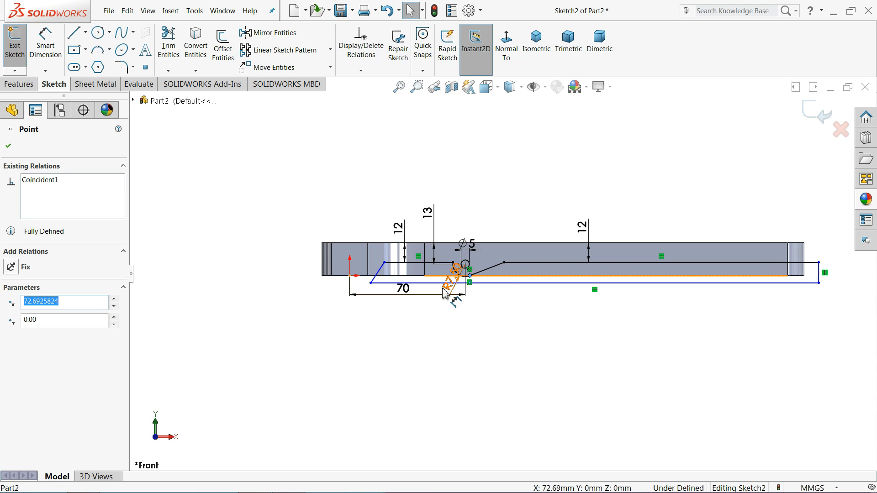
scroll(402, 289, down, 2)
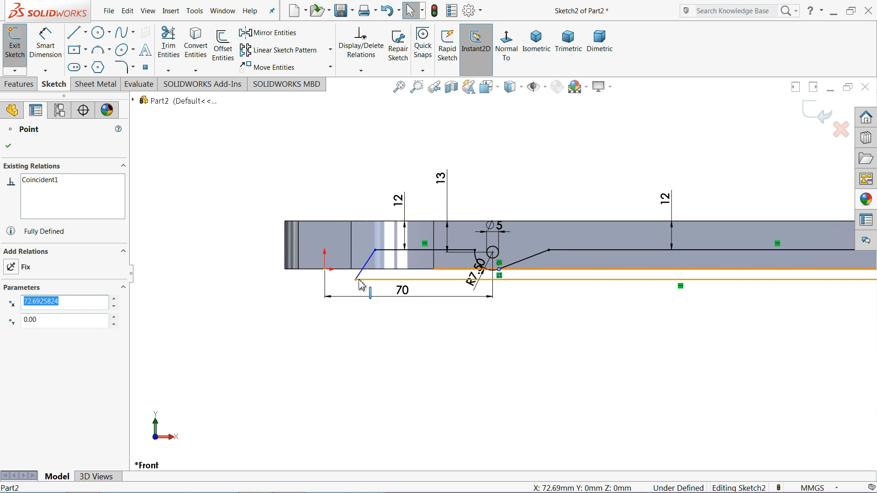
scroll(539, 281, down, 1)
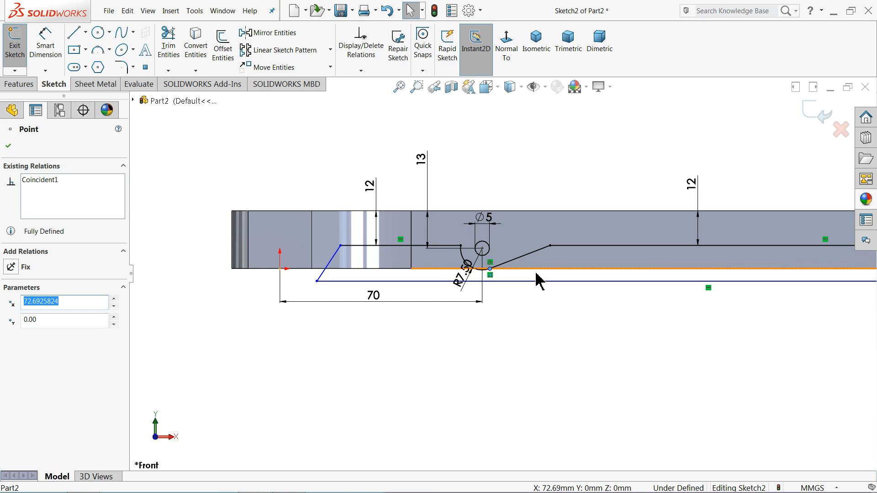
scroll(529, 281, up, 1)
click(546, 310)
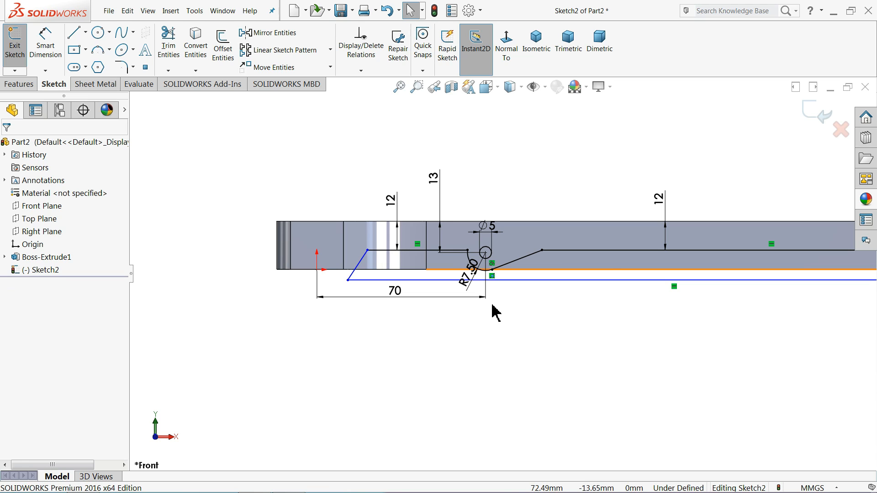
- Cut-extrude the side profile sketch through the handle with the end condition Through All - Both
click(24, 85)
click(174, 50)
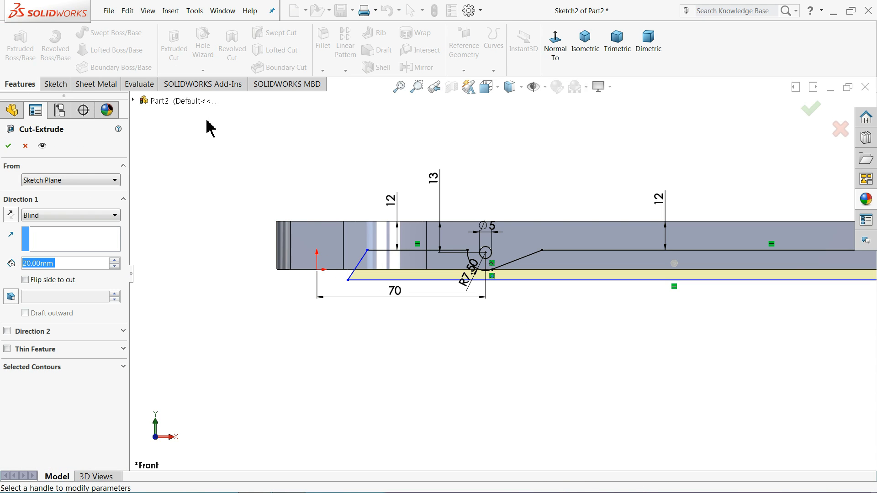
click(576, 53)
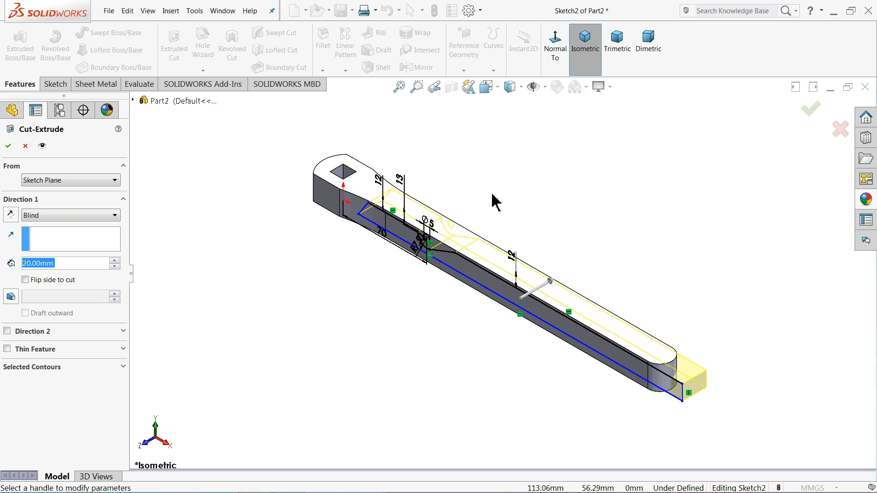
click(36, 218)
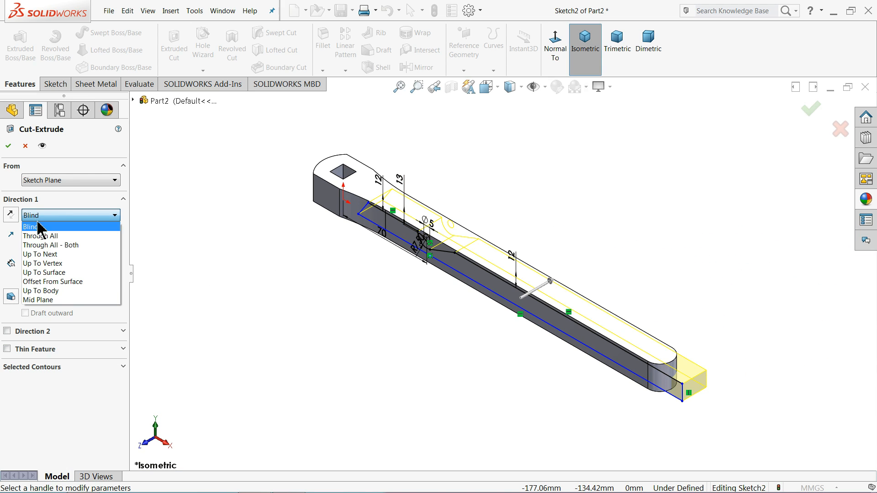
click(46, 245)
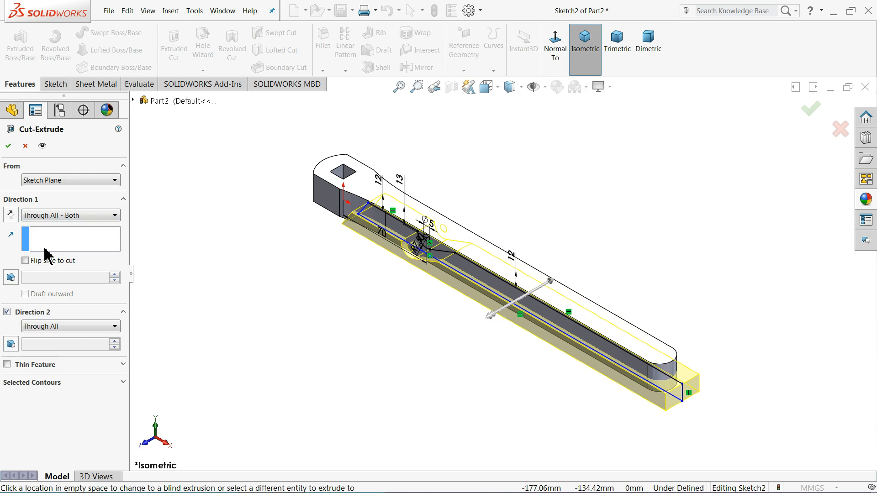
click(10, 148)
- Start a new sketch on the long flat cut face of the handle's grip and view it face-on
middle_drag(293, 294, 392, 139)
click(379, 302)
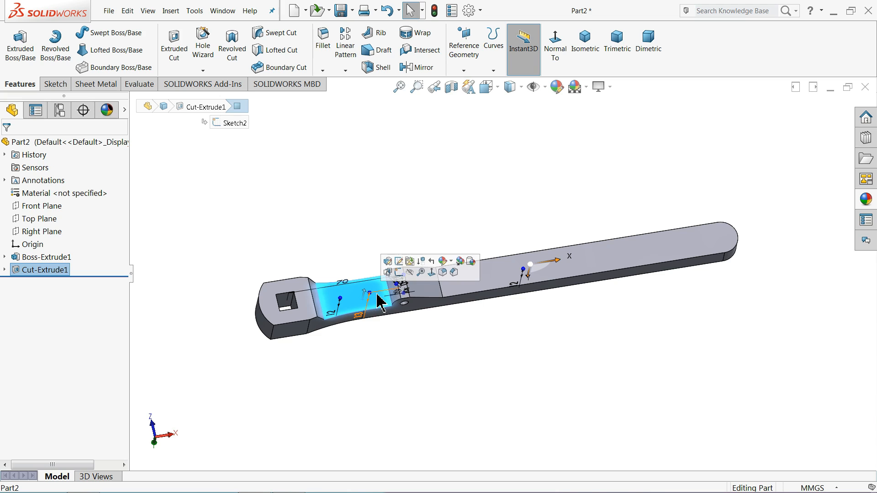
scroll(411, 292, down, 2)
click(494, 281)
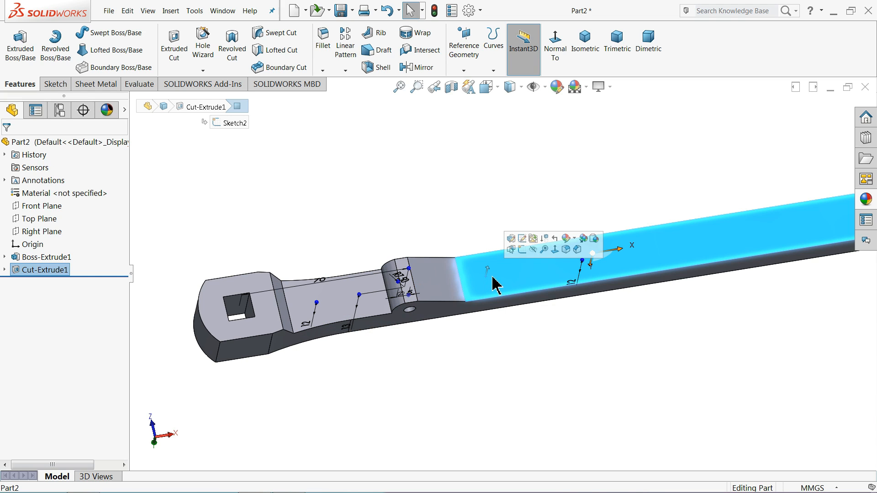
click(524, 253)
click(507, 46)
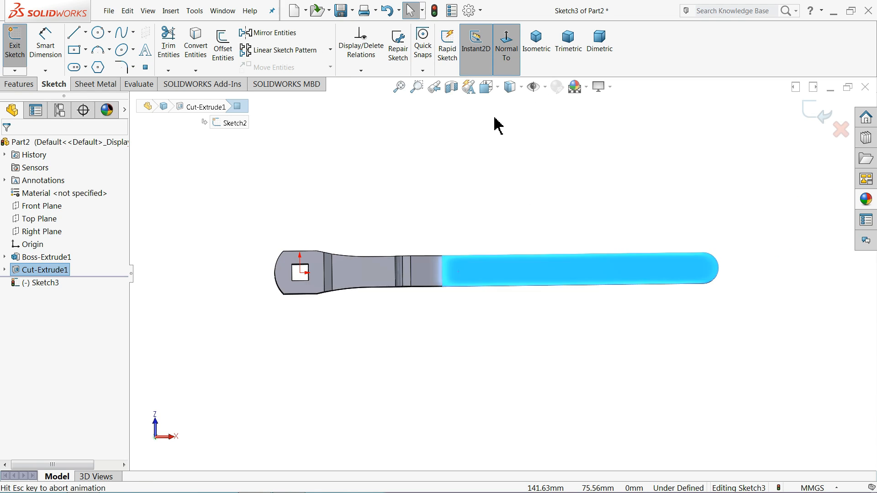
- Draw a horizontal centerline from the midpoint of the recess edge near the square-holed head to the tip of the handle's rounded end
click(85, 32)
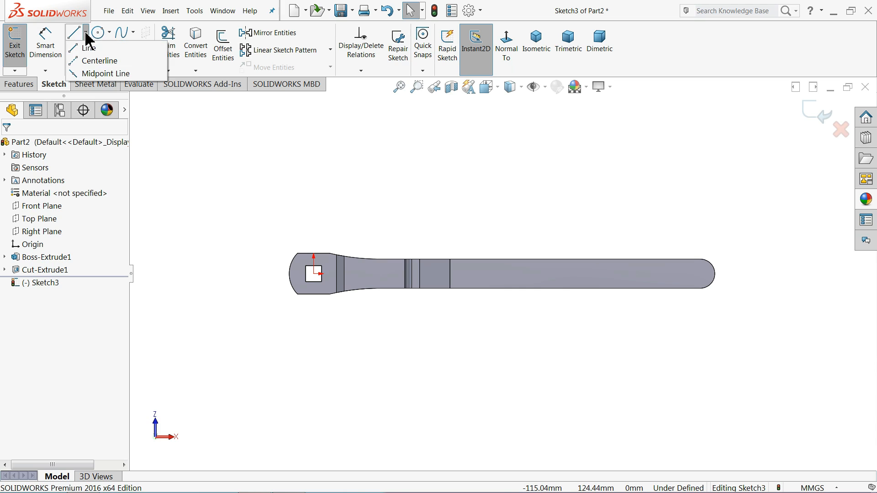
click(91, 60)
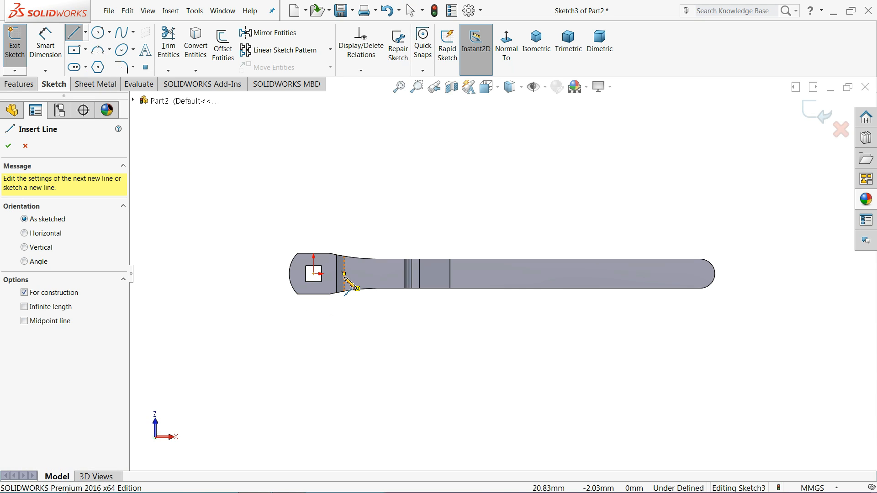
click(344, 273)
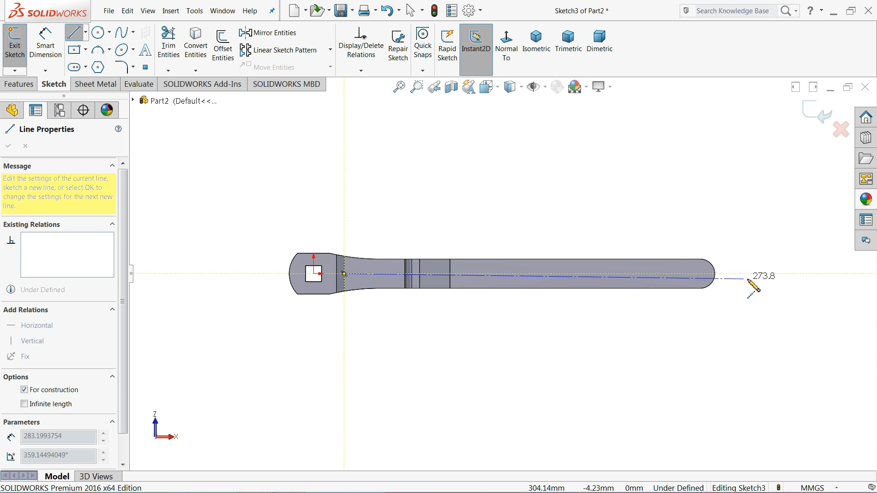
scroll(752, 284, down, 4)
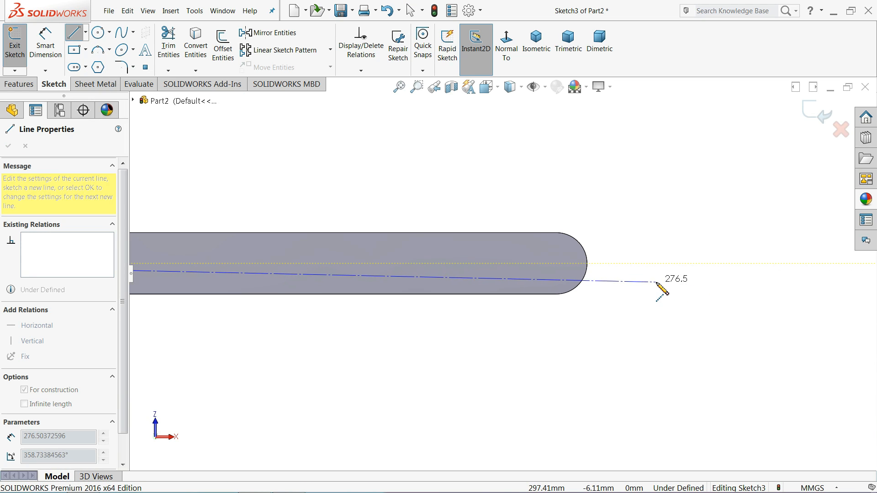
click(587, 263)
right_click(592, 200)
click(619, 209)
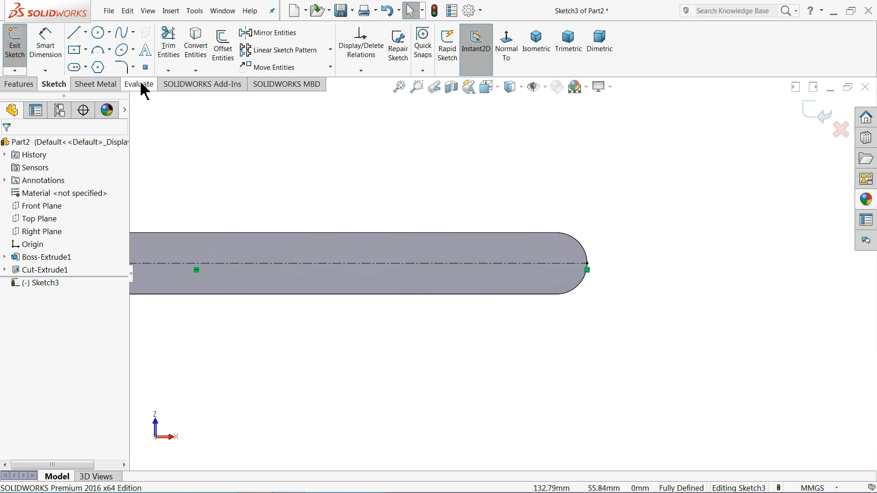
- Sketch a centerpoint straight slot centred on the centerline's midpoint, about 228 mm between arc centres and about 11.3 mm wide
click(87, 67)
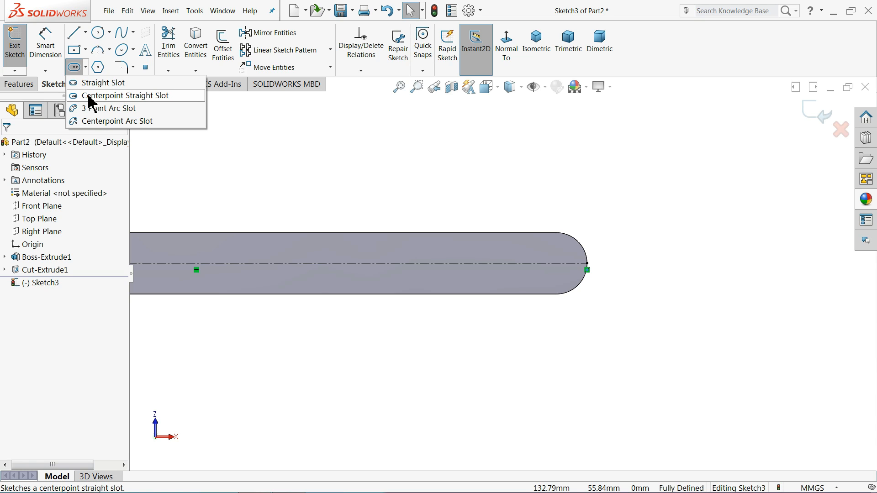
click(92, 95)
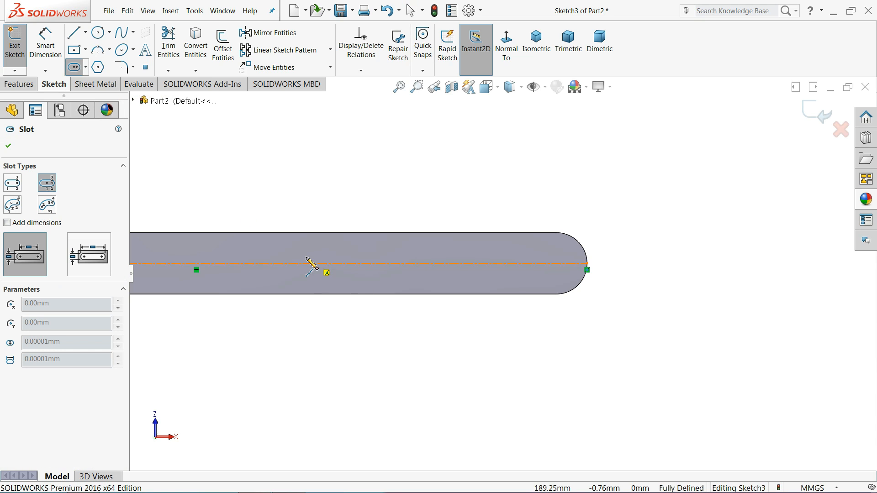
click(371, 264)
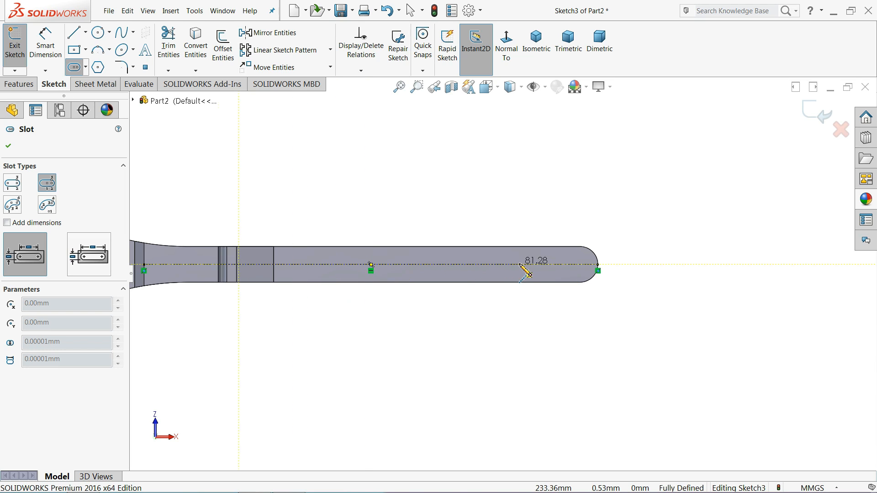
click(575, 265)
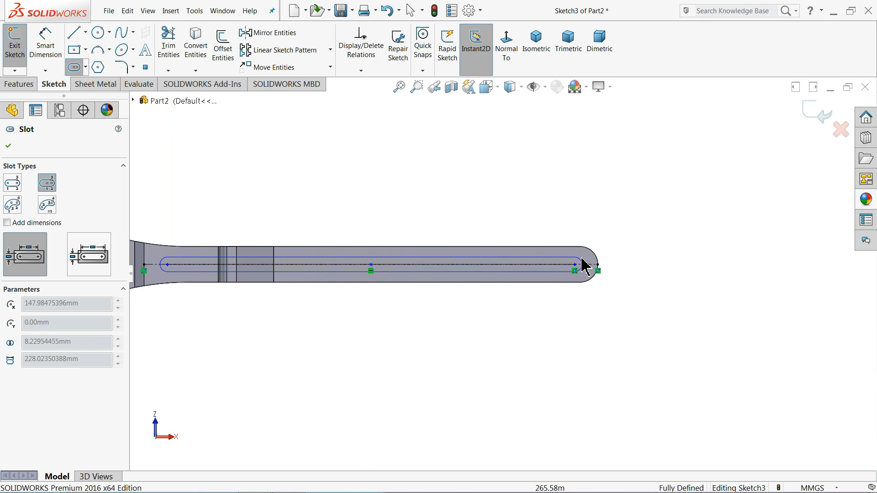
click(582, 264)
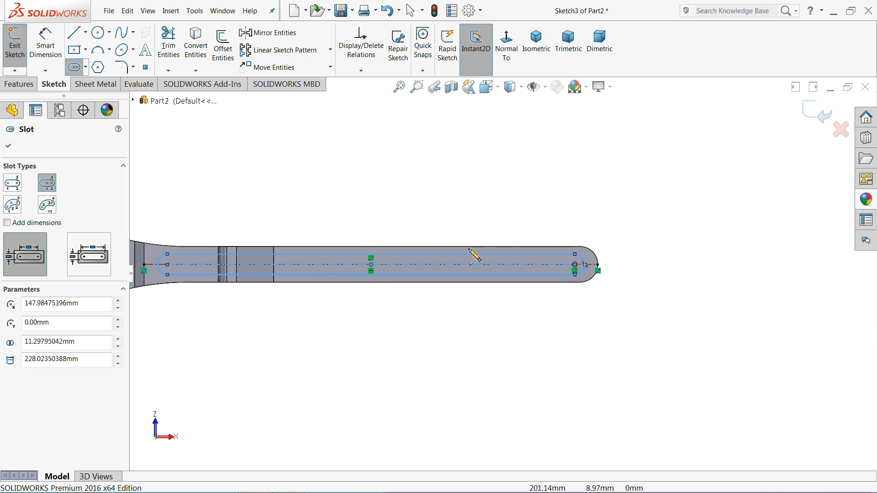
- Try to dimension the gap between the slot's upper side and the handle's upper edge
click(51, 50)
scroll(539, 288, down, 6)
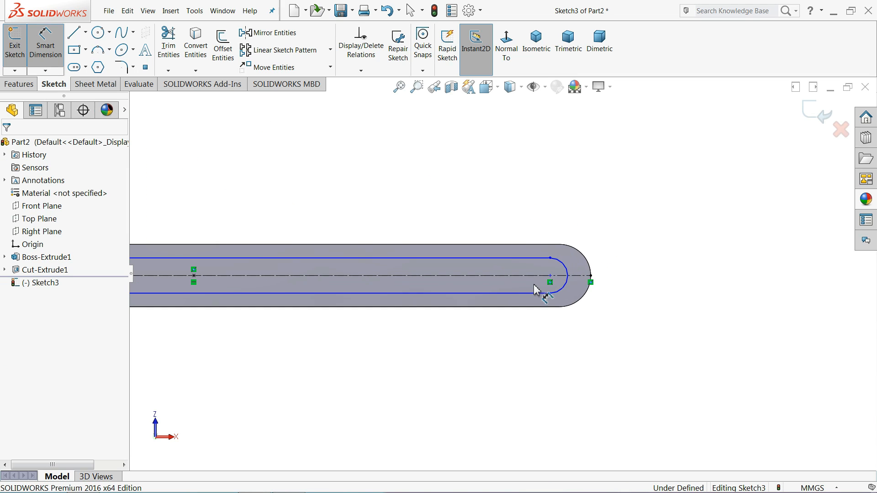
click(505, 245)
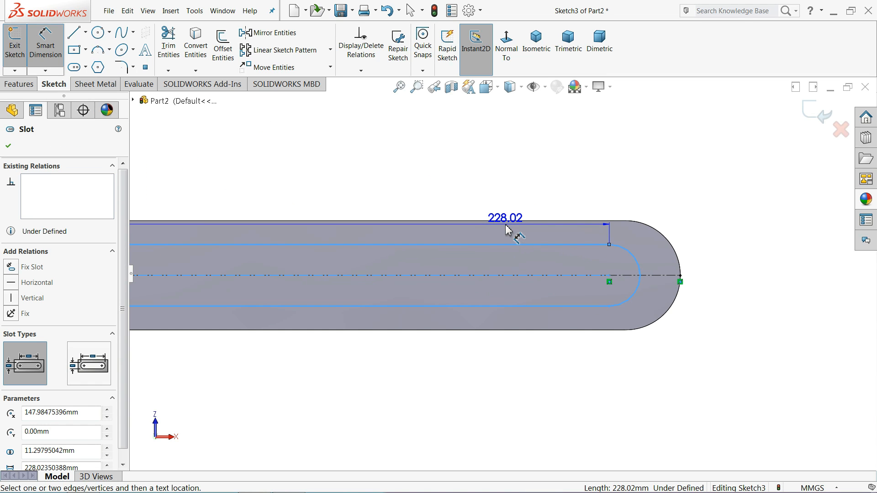
click(511, 244)
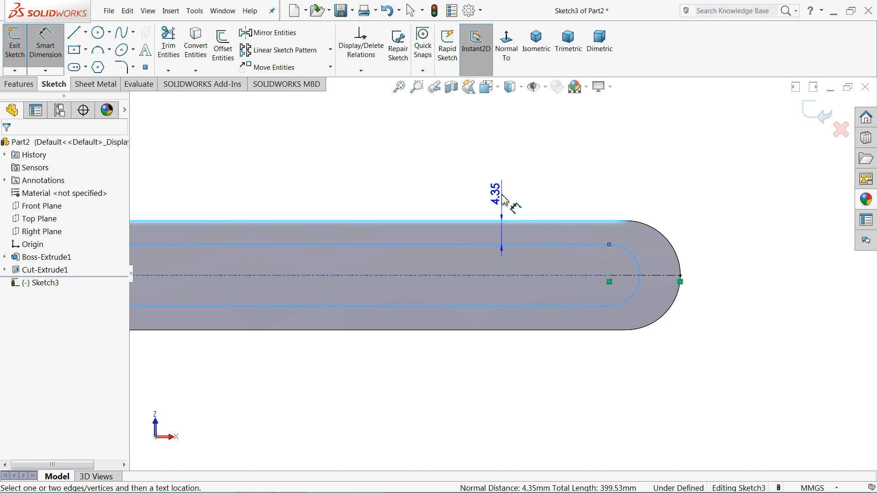
click(503, 210)
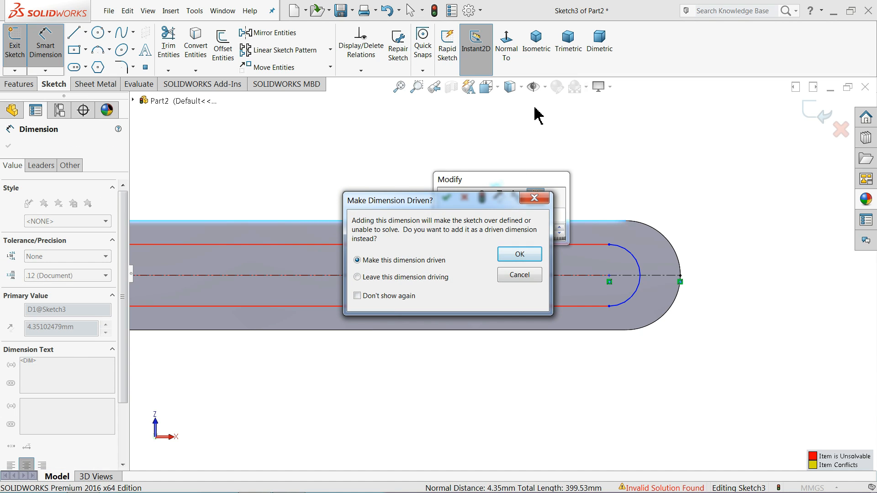
click(535, 198)
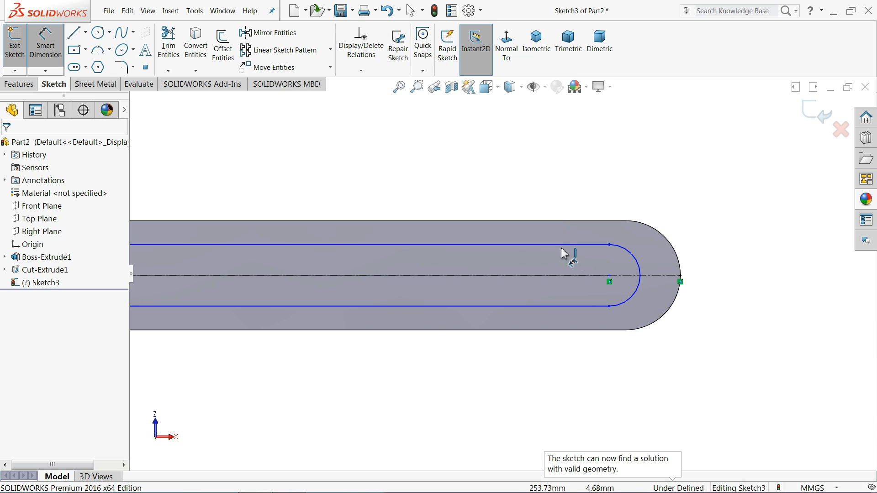
click(599, 249)
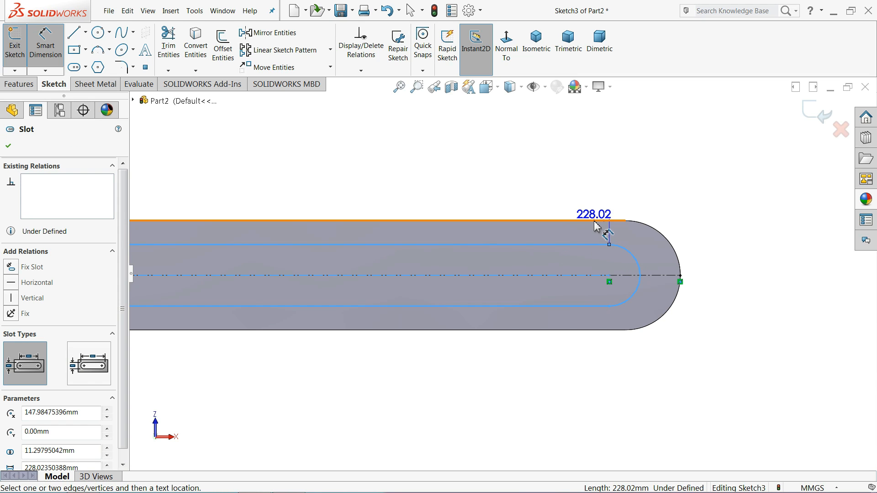
click(594, 222)
click(592, 229)
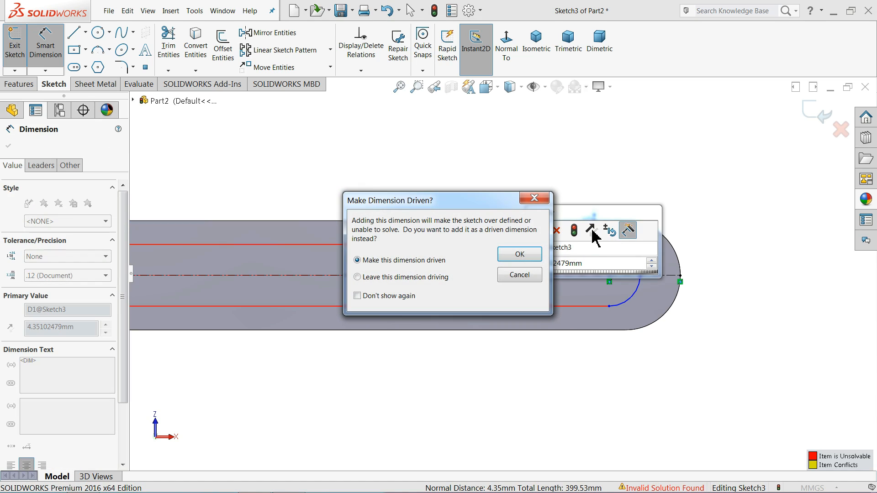
click(535, 197)
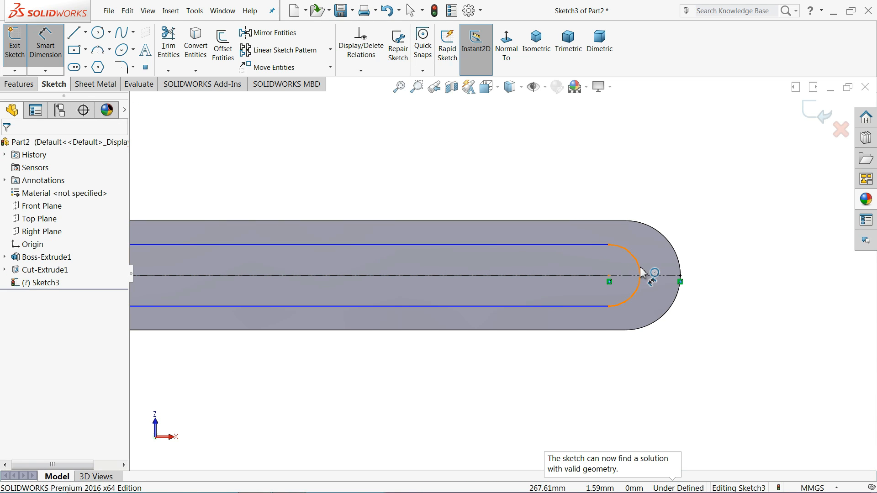
- Stretch the slot's head-side end arc to the recess edge, making it about 238 mm between arc centres and 15.4 mm wide
scroll(641, 274, up, 8)
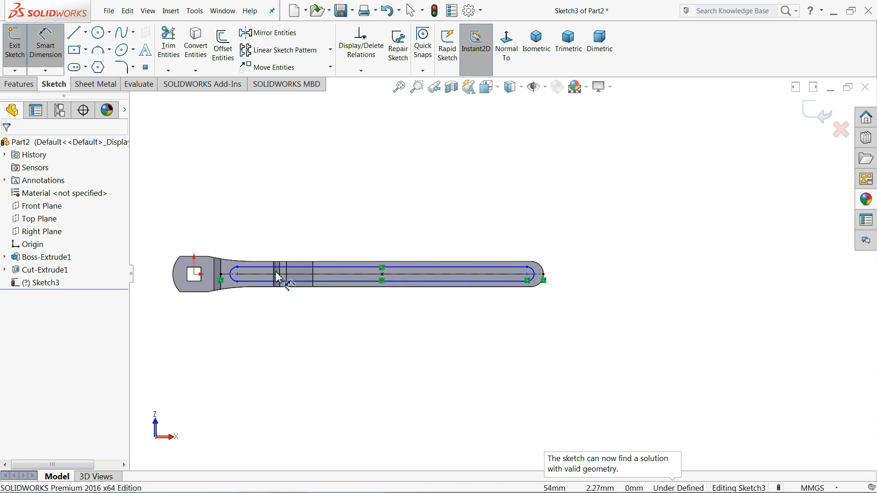
scroll(252, 279, down, 5)
scroll(292, 282, down, 1)
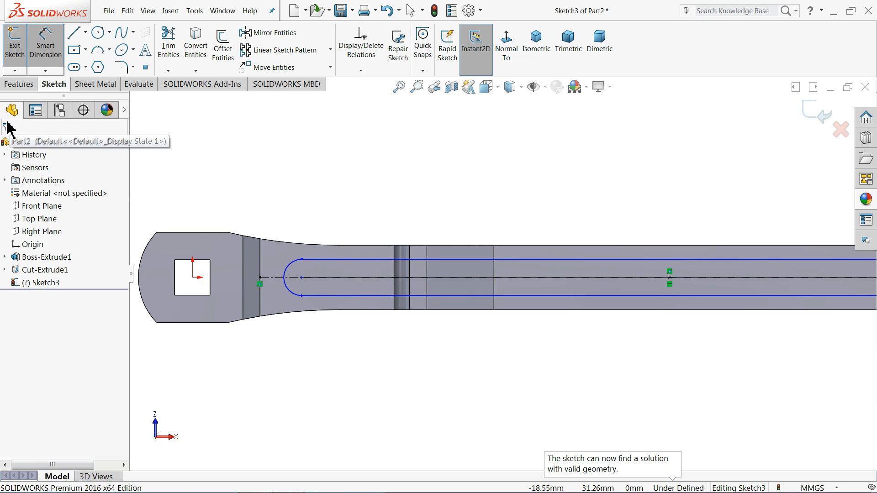
click(46, 45)
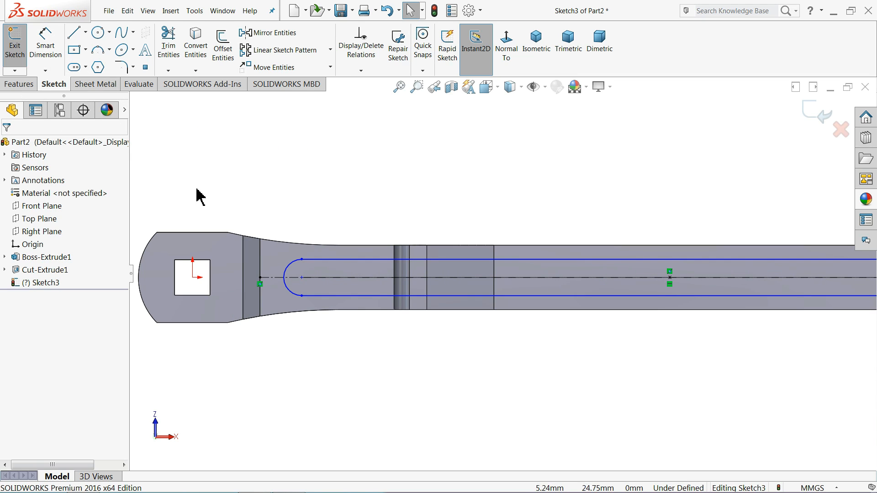
drag(284, 282, 262, 278)
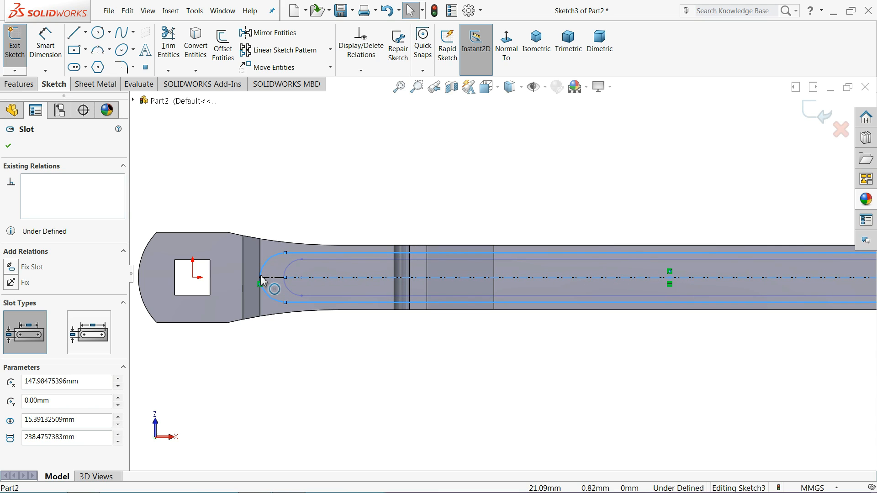
- Make the stretched slot's head-side end arc tangent to the recess edge and check how its other end meets the handle's rounded tip
scroll(310, 293, down, 6)
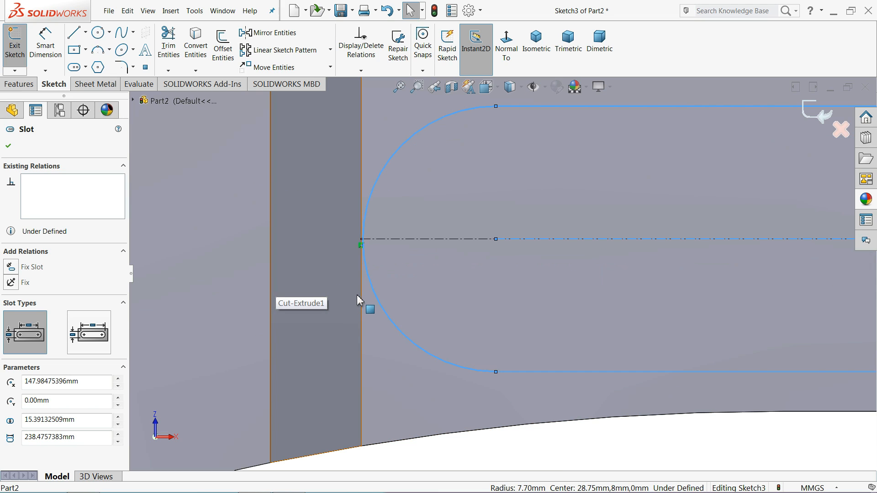
click(361, 300)
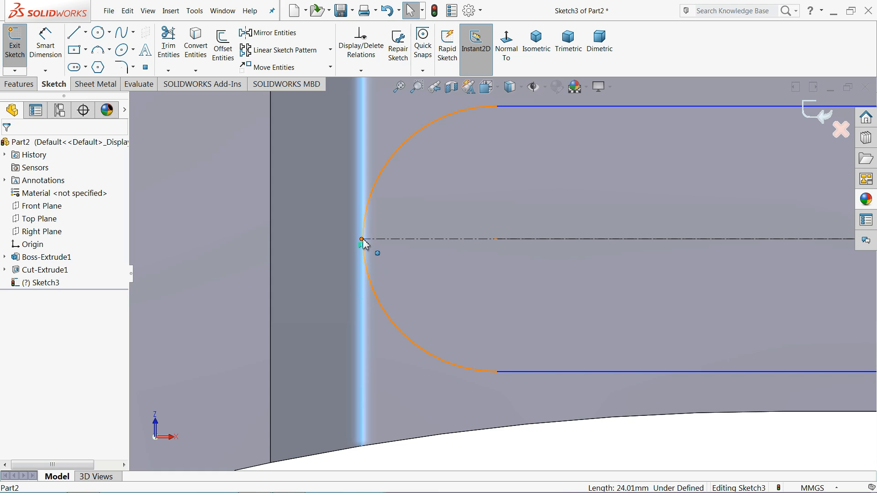
key(Caps_Lock)
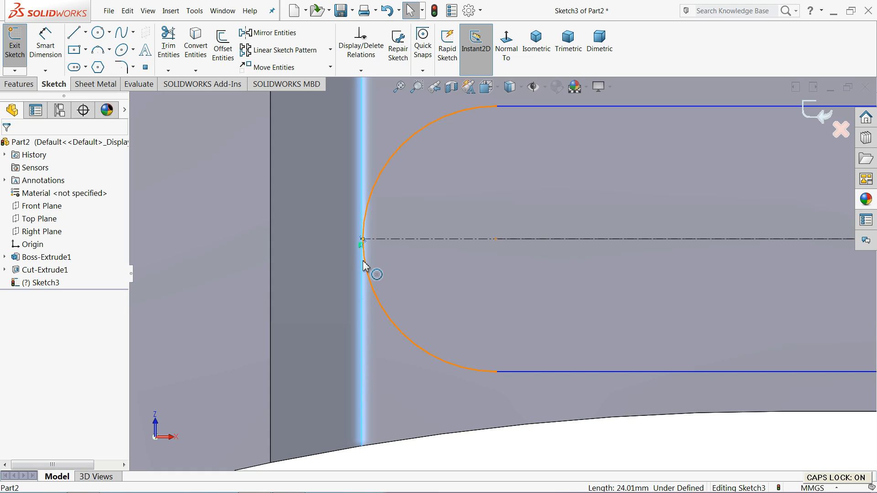
click(366, 262)
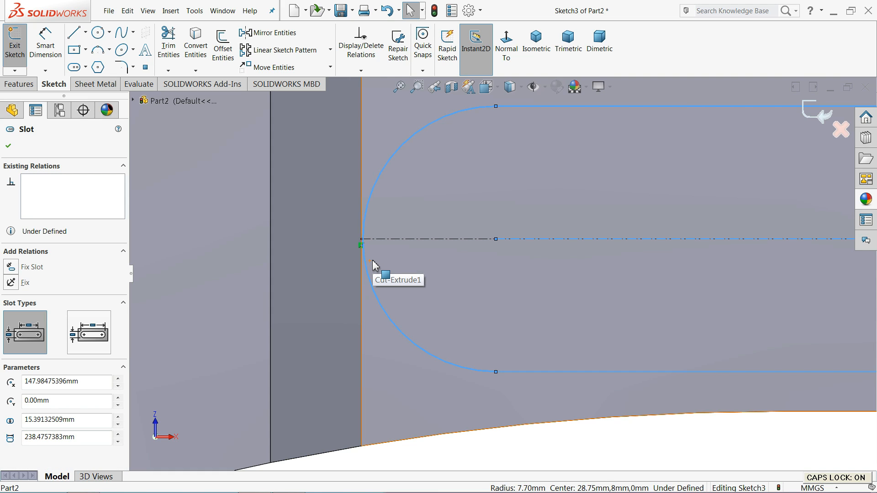
ctrl+click(362, 270)
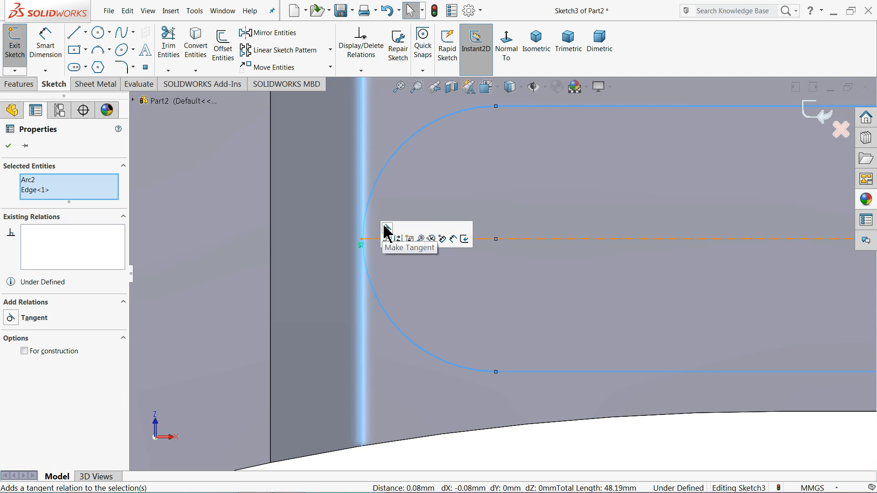
click(387, 232)
scroll(364, 232, up, 5)
click(462, 167)
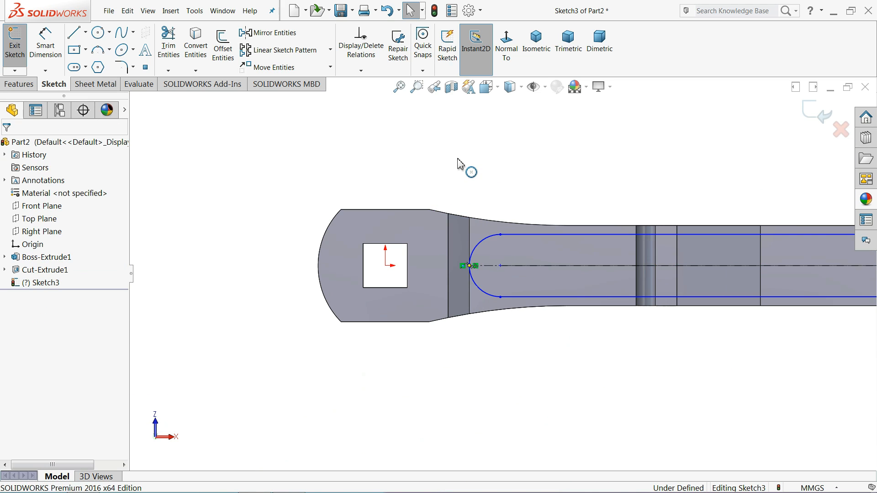
scroll(468, 206, up, 3)
scroll(711, 280, down, 6)
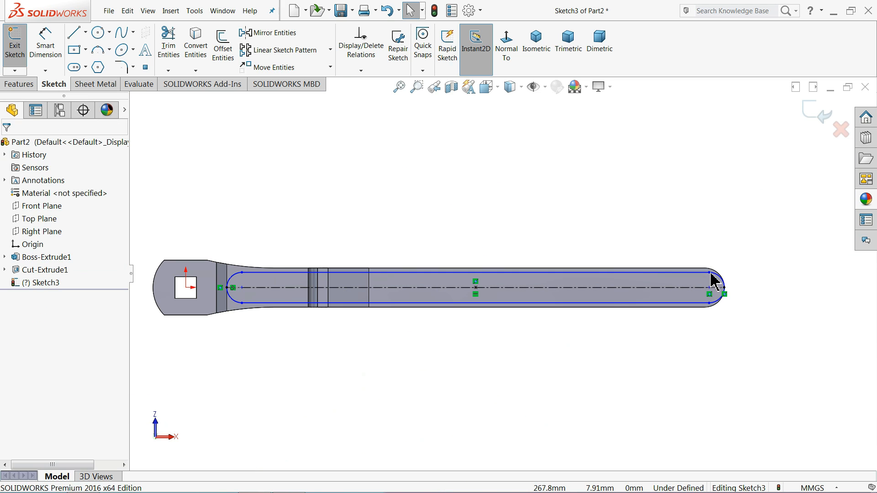
scroll(674, 299, down, 3)
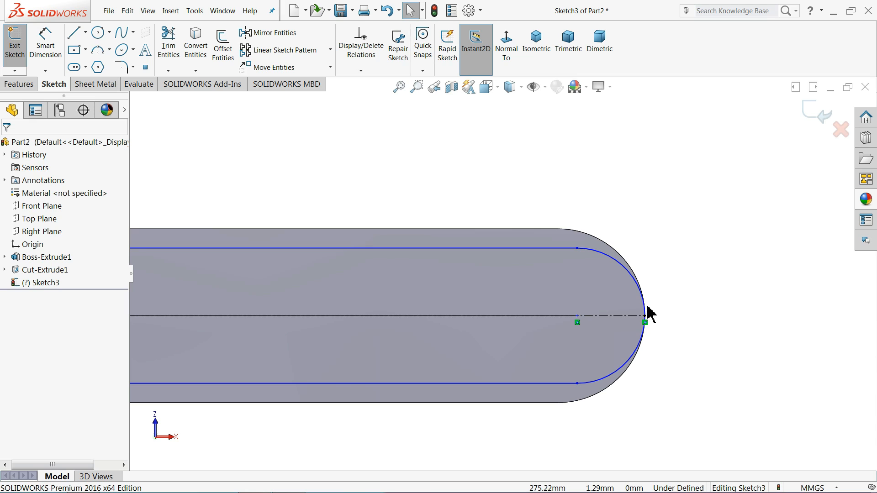
- Undo the slot's tangent relation and the stretching of its end arc
click(389, 11)
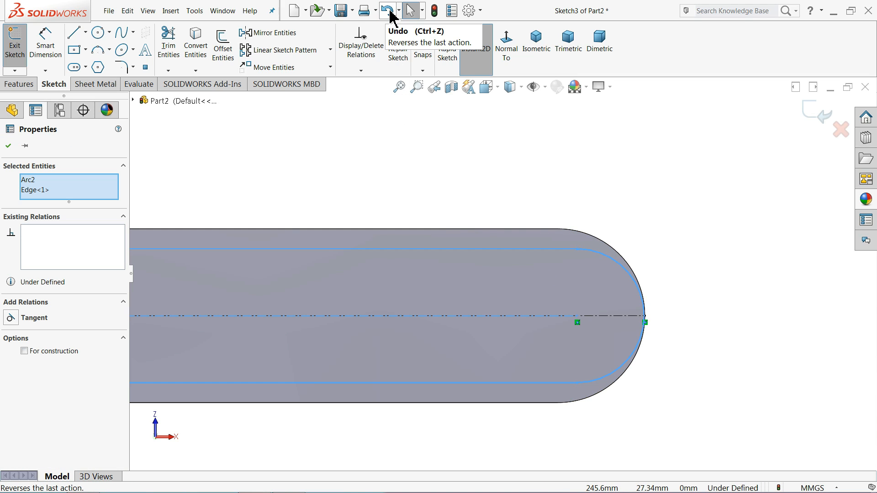
click(389, 11)
scroll(554, 263, up, 3)
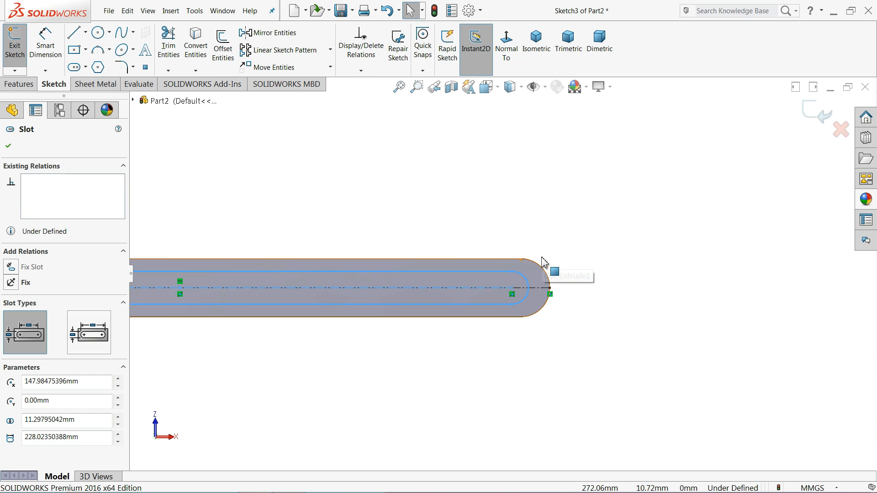
- Delete the slot from the sketch, keeping the horizontal centerline
scroll(475, 241, down, 3)
click(538, 218)
scroll(563, 326, down, 3)
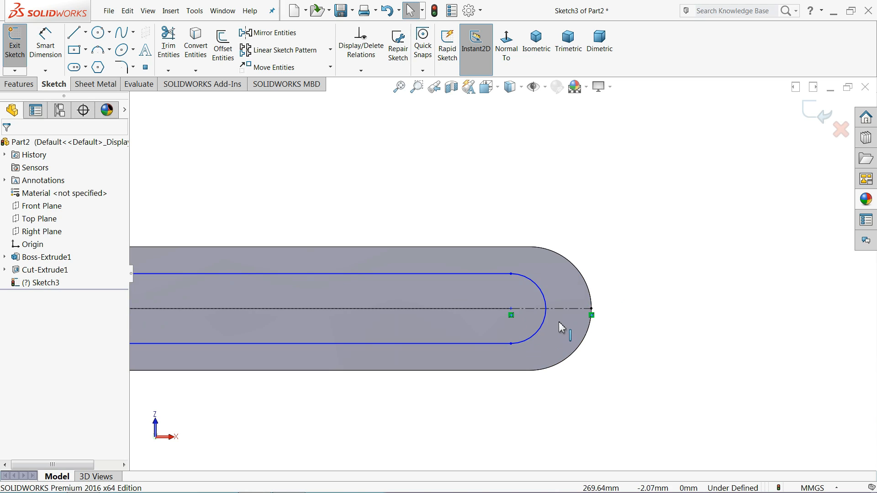
click(547, 325)
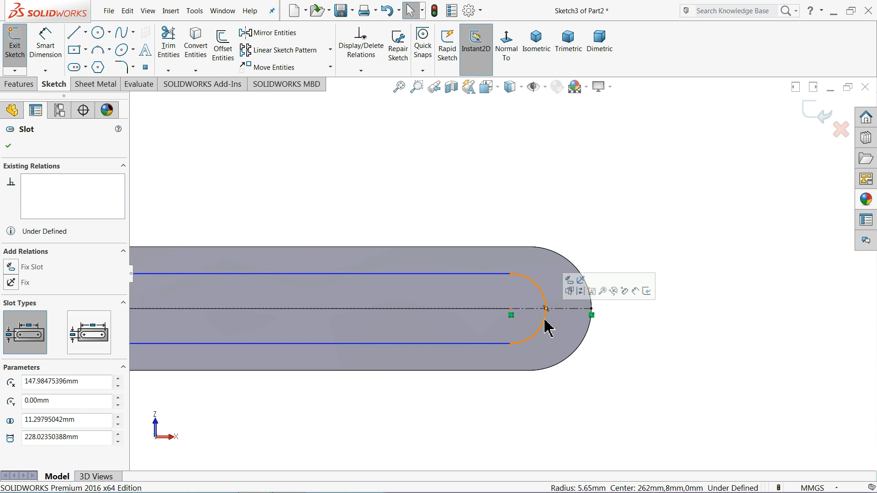
key(Escape)
scroll(503, 331, up, 4)
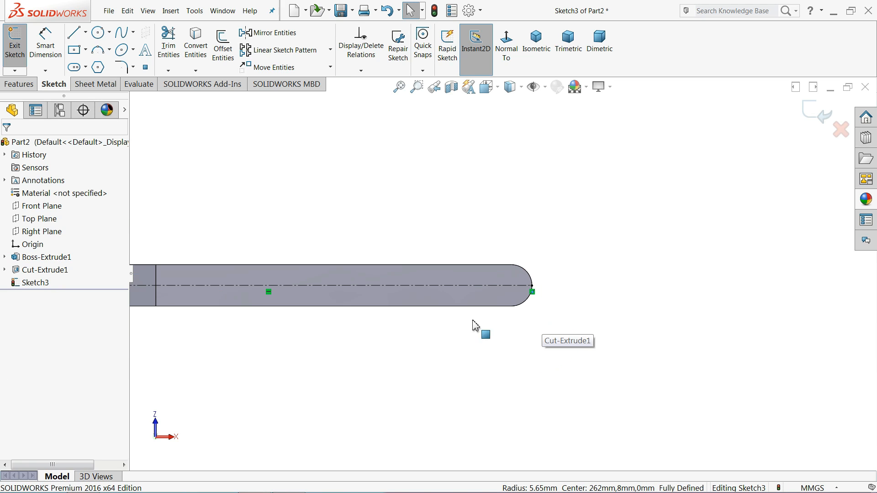
- Sketch a new centerpoint straight slot on the centerline, centred slightly headward of its midpoint, about 210 mm between arc centres
scroll(320, 301, down, 2)
click(75, 68)
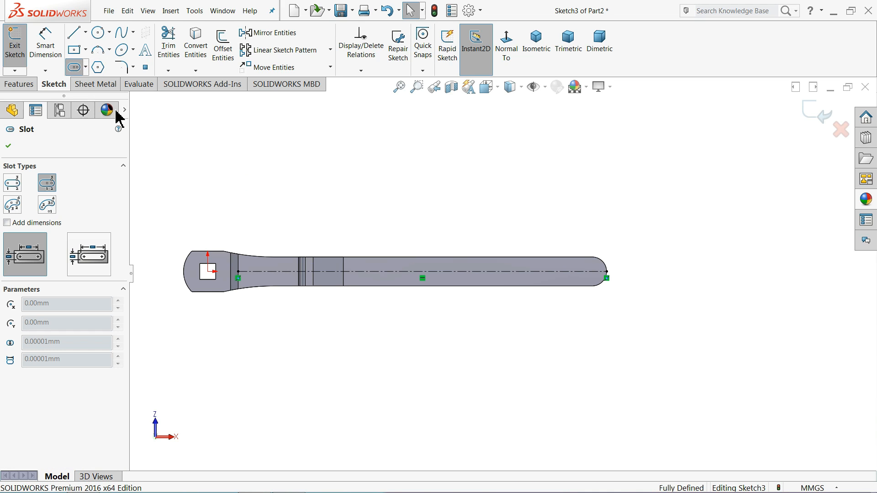
scroll(320, 256, down, 2)
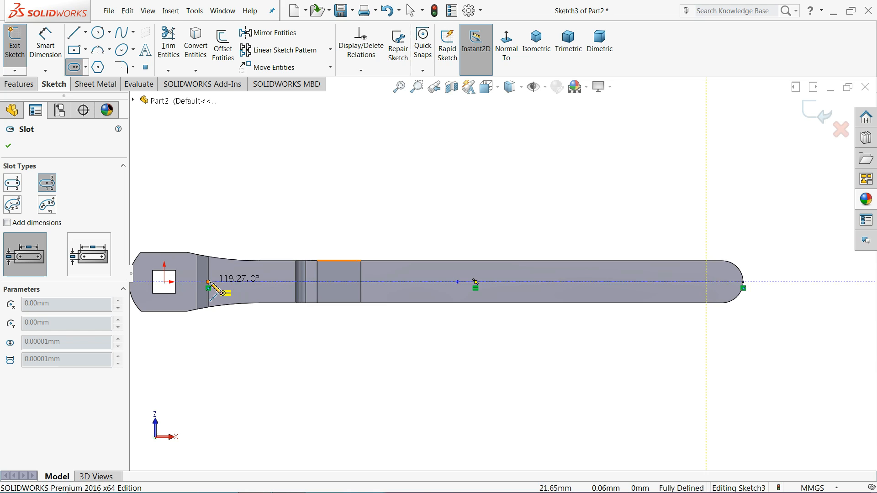
click(236, 283)
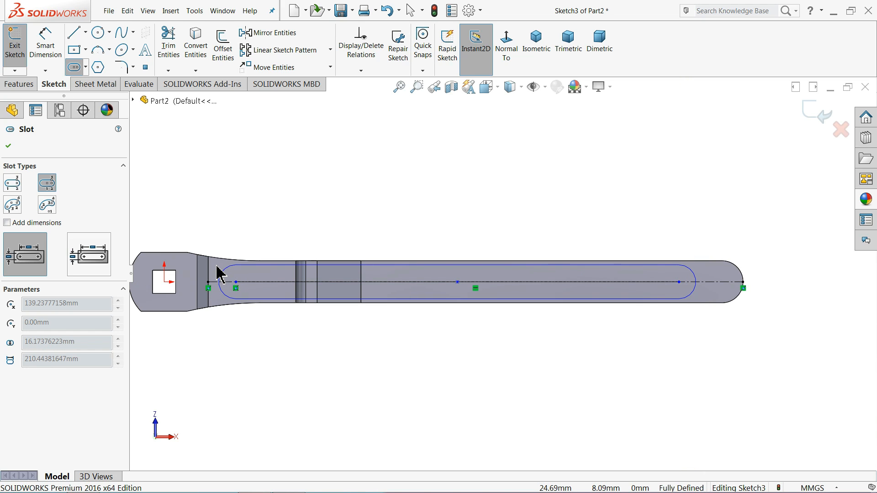
click(252, 273)
right_click(260, 225)
click(290, 231)
- Make the new slot's head-side end arc tangent to the recess edge near the square-holed head
scroll(244, 298, down, 4)
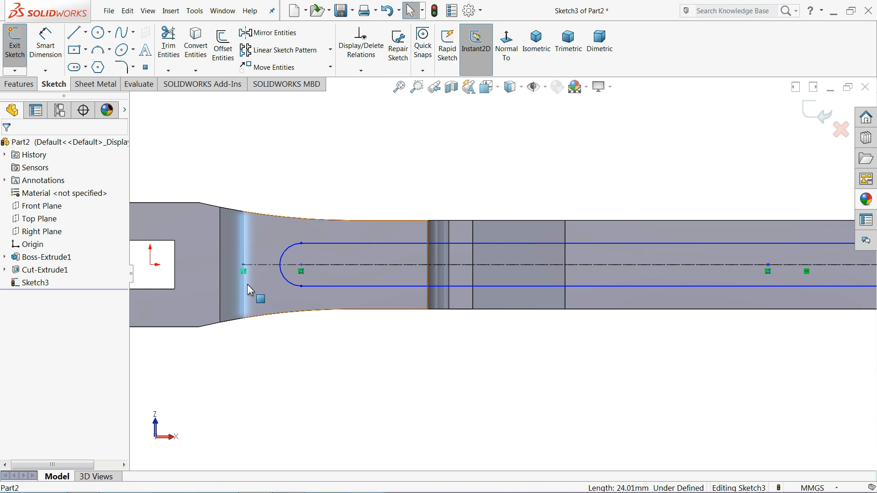
ctrl+click(288, 280)
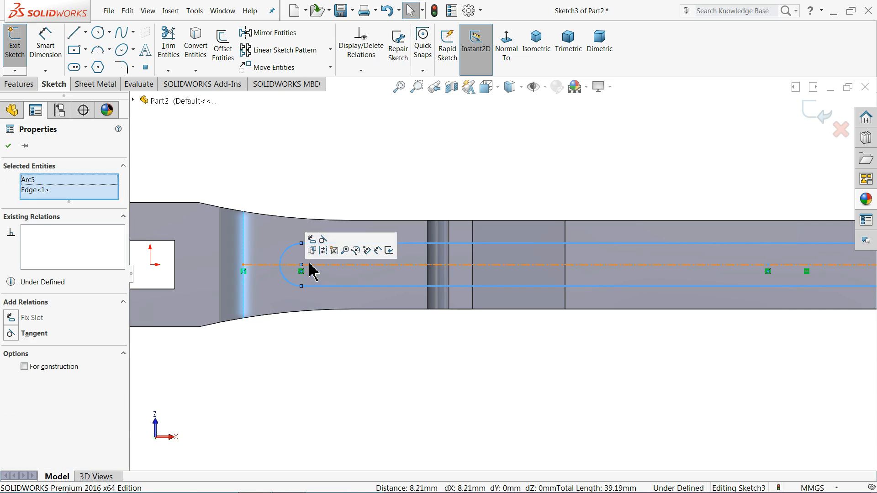
click(323, 239)
click(345, 184)
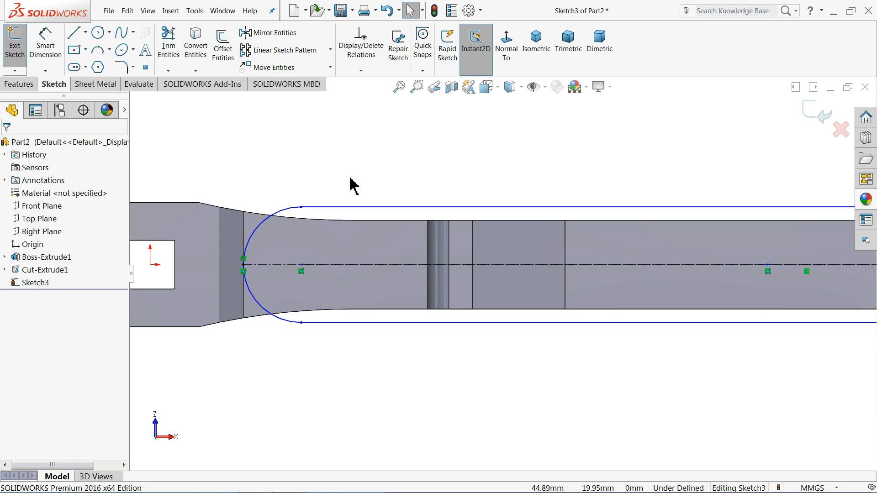
- Narrow the slot to fit inside the handle's outline, about 13.3 mm wide and 216 mm between arc centres
scroll(366, 190, up, 5)
scroll(611, 245, down, 3)
scroll(584, 237, down, 1)
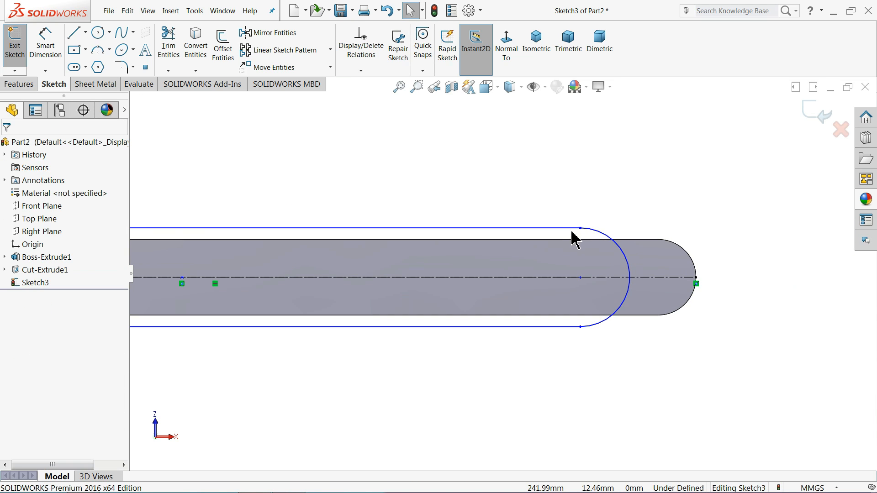
drag(579, 232, 578, 251)
click(343, 158)
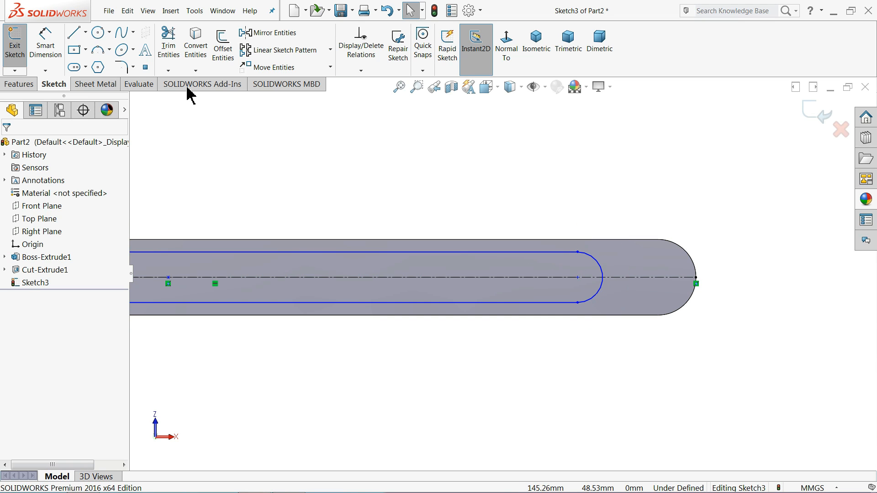
- Try to dimension the distance from the resized slot's upper line to the handle's upper edge
click(52, 47)
scroll(539, 238, down, 2)
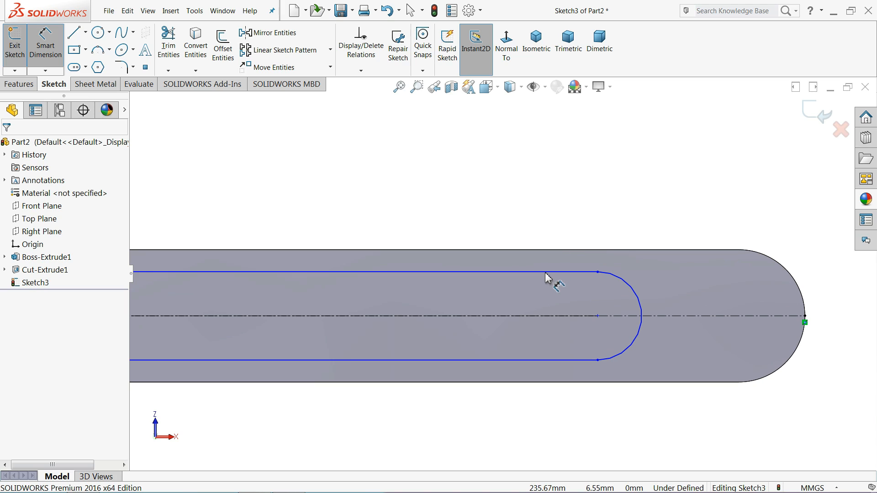
click(544, 273)
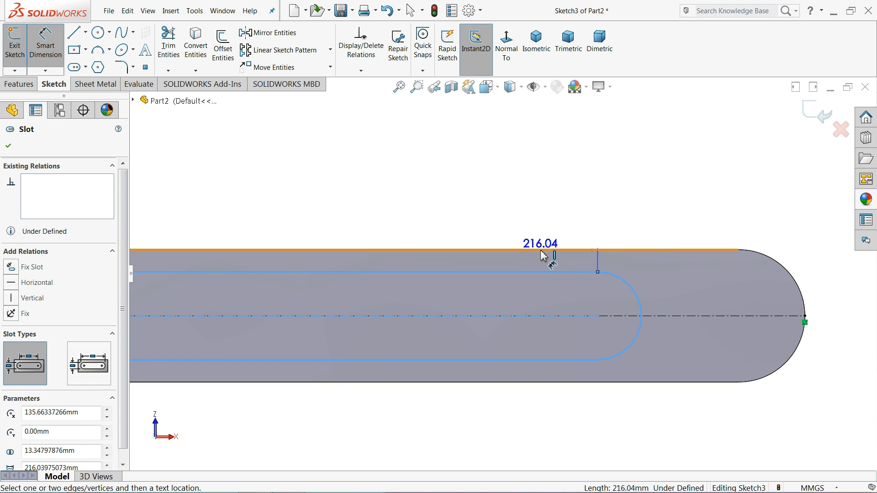
click(543, 255)
click(524, 228)
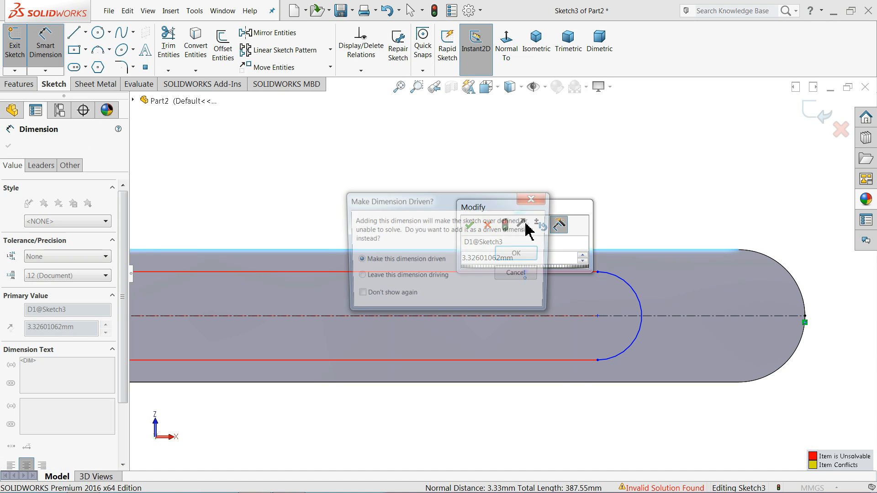
click(534, 198)
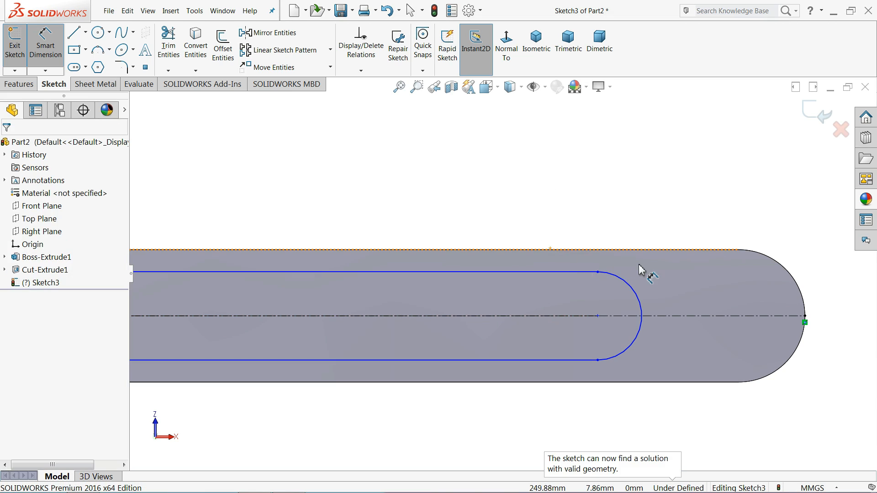
scroll(502, 274, up, 2)
click(54, 65)
- Trim away the slot's end arc nearest the handle's rounded tip, accepting that the slot entity is broken up
scroll(566, 310, down, 2)
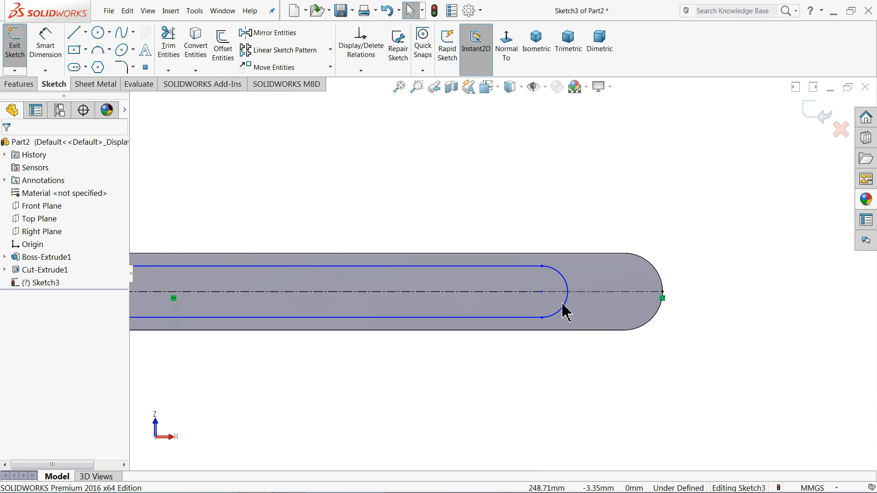
click(566, 309)
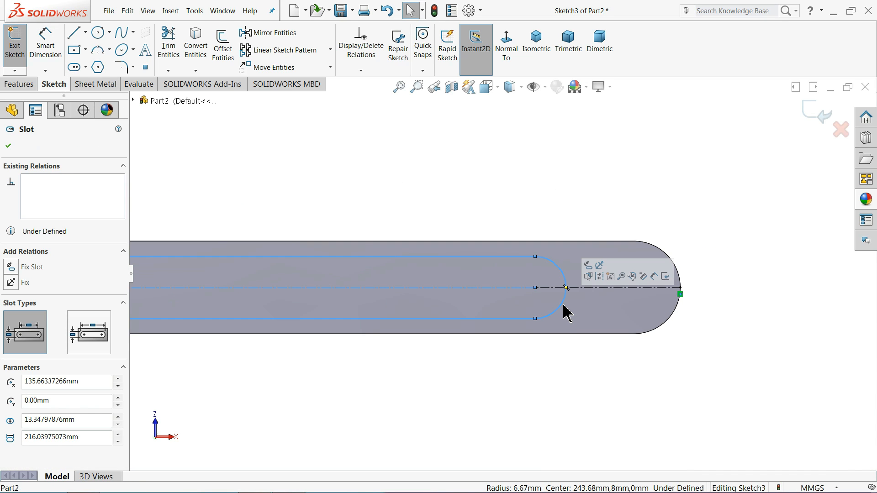
click(337, 145)
click(168, 45)
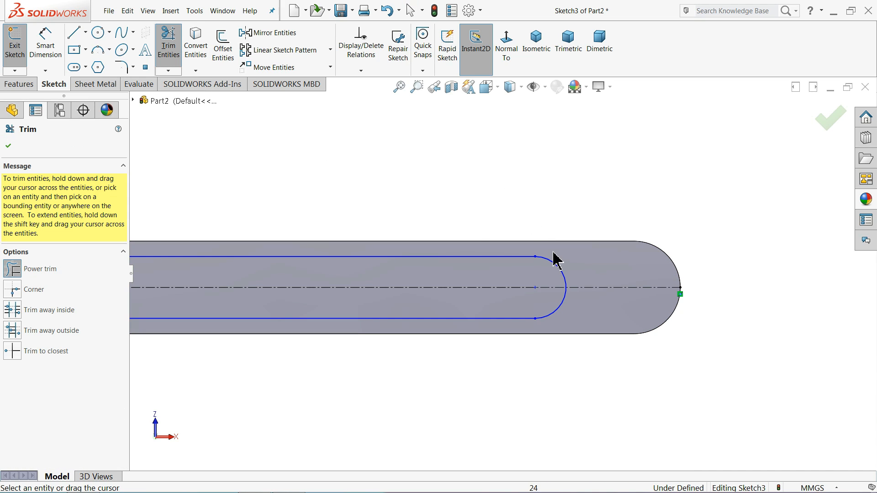
drag(583, 272, 564, 283)
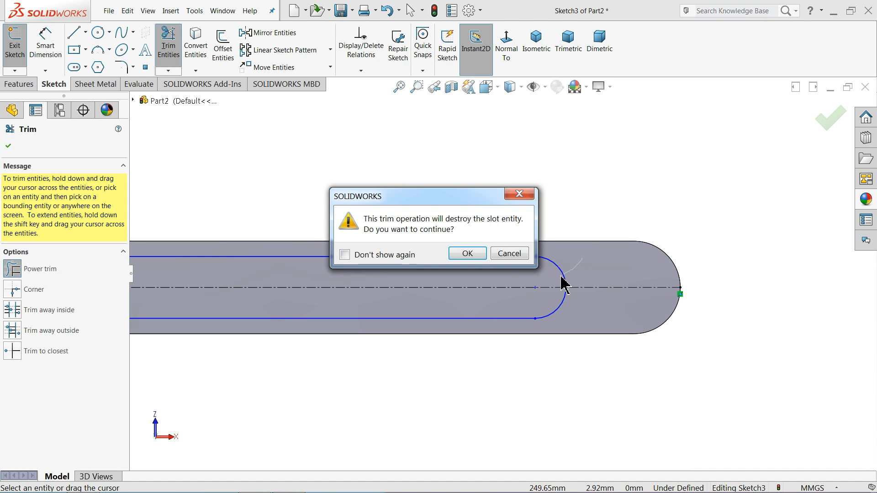
click(467, 253)
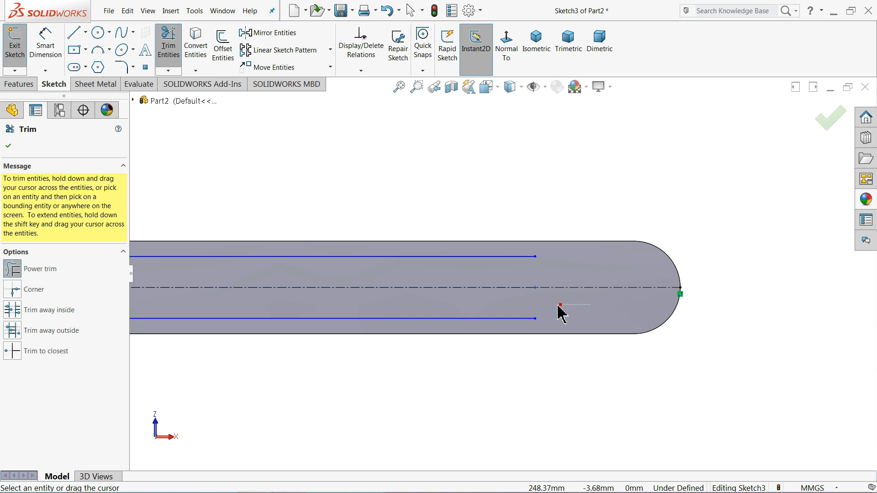
click(9, 147)
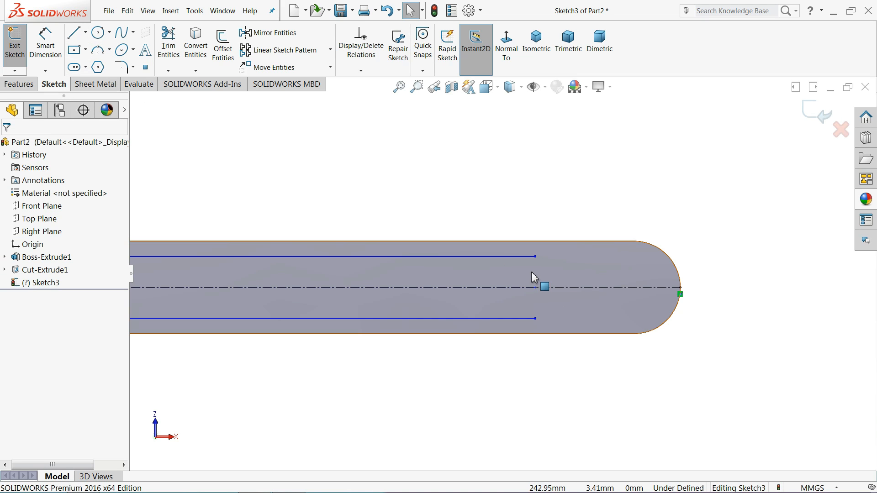
- Stretch the open ends of the slot's two lines toward the handle's rounded tip, the upper end to about X 264.9 mm
drag(534, 257, 617, 259)
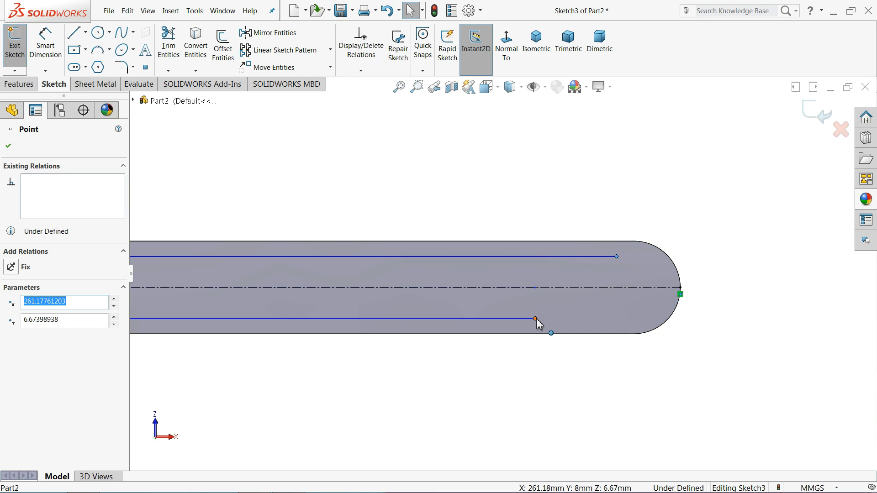
drag(536, 319, 639, 318)
drag(616, 258, 634, 259)
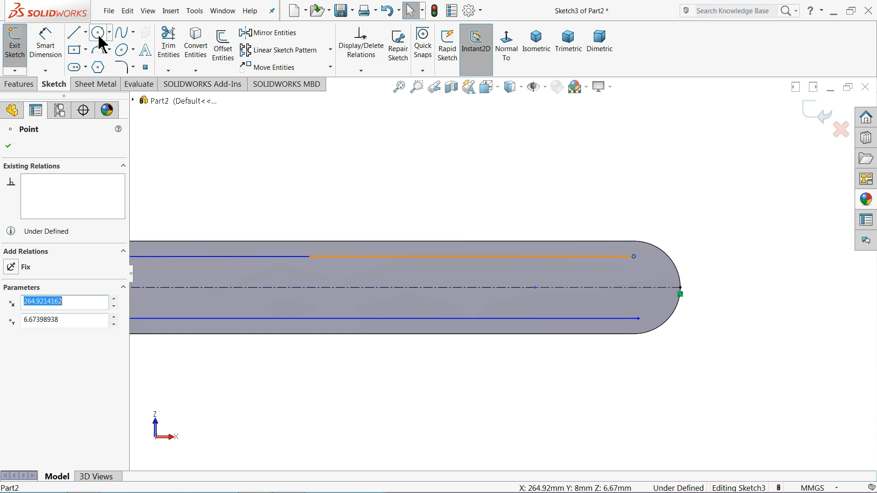
- Close the slot near the handle's rounded tip with a three-point arc joining the open ends of its two lines
scroll(671, 295, down, 3)
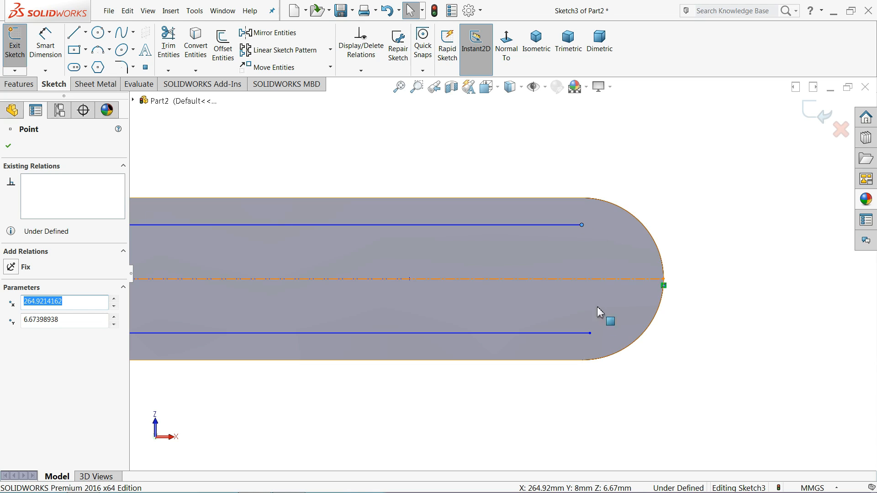
click(99, 49)
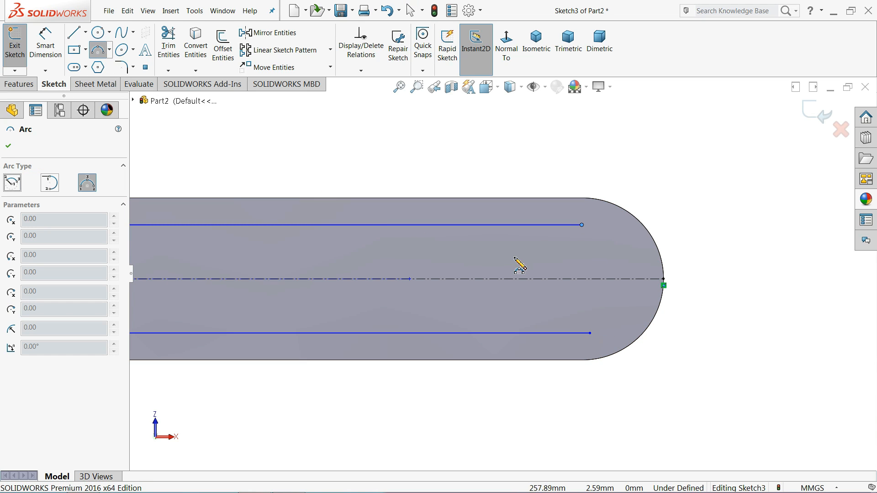
click(582, 225)
click(590, 333)
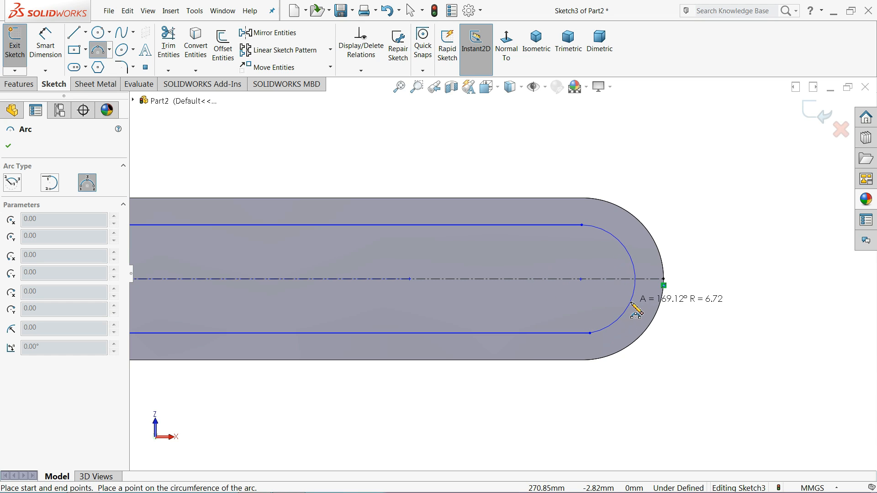
click(625, 280)
right_click(694, 185)
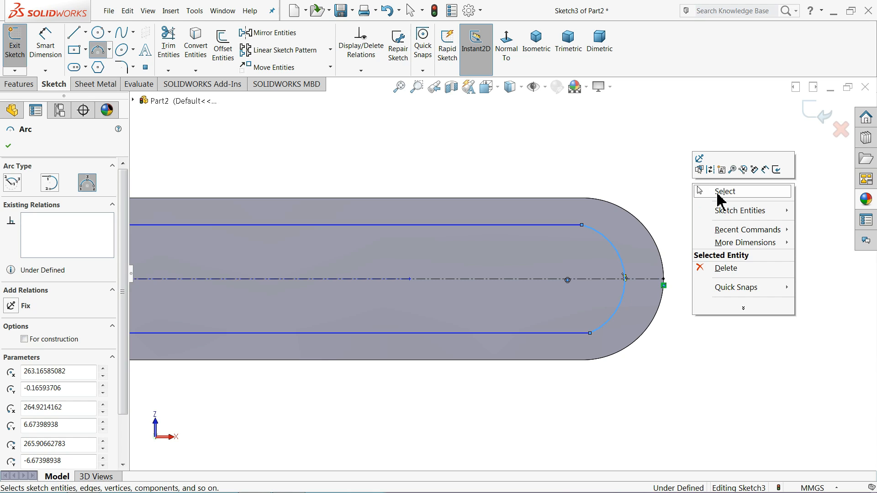
click(703, 190)
- Make the slot's new end arc concentric with the handle's rounded tip edge
drag(675, 236, 618, 265)
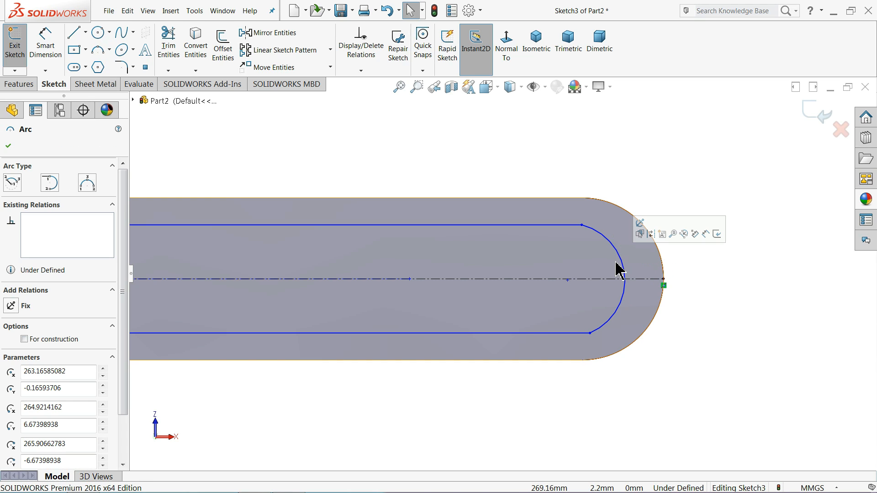
click(663, 267)
click(667, 208)
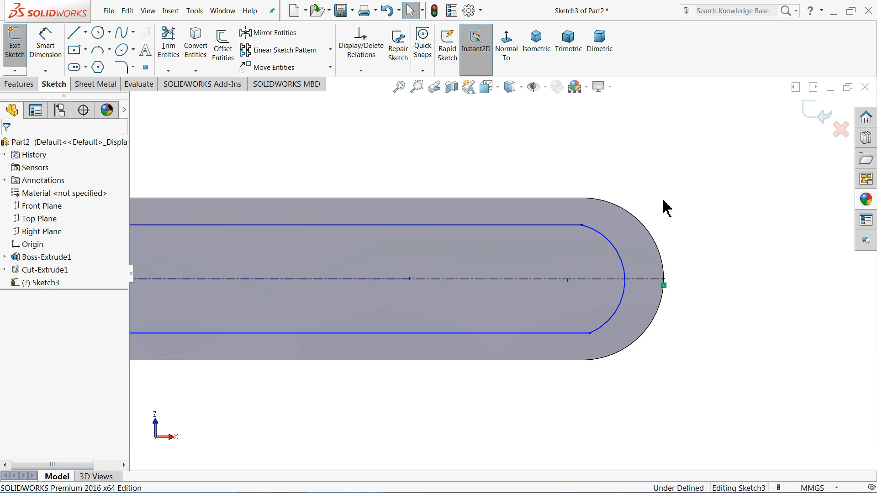
click(660, 250)
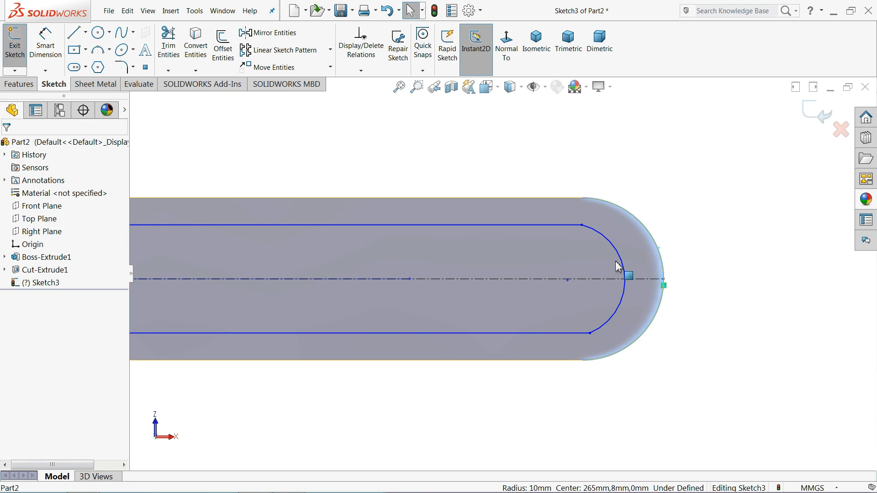
ctrl+click(620, 268)
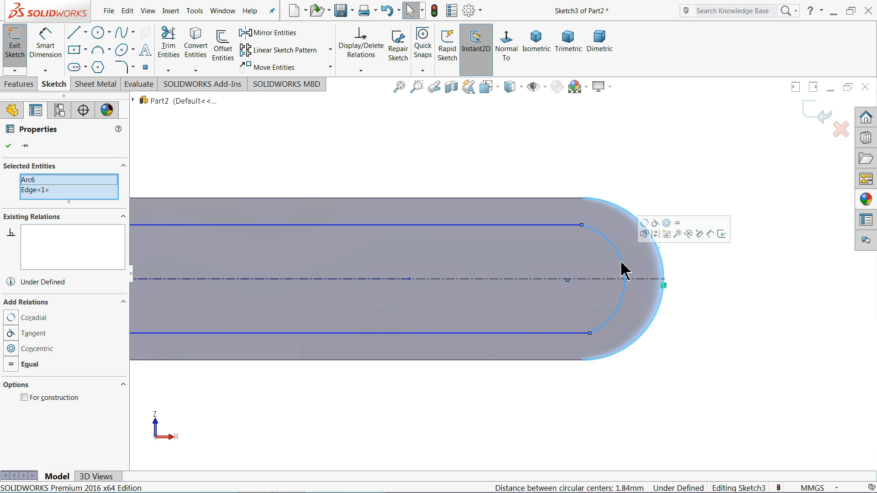
click(667, 223)
click(668, 201)
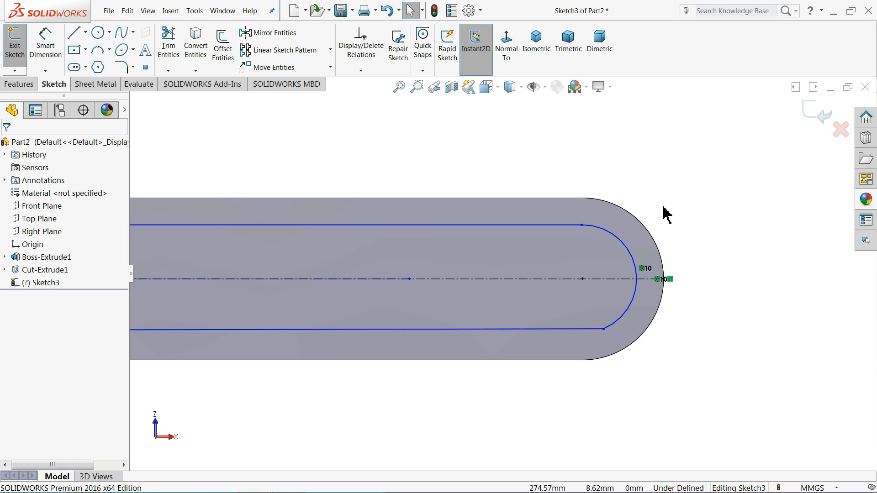
- Align the new arc's two endpoints vertically with each other and with the vertex where the handle's upper edge meets its rounded tip
click(583, 226)
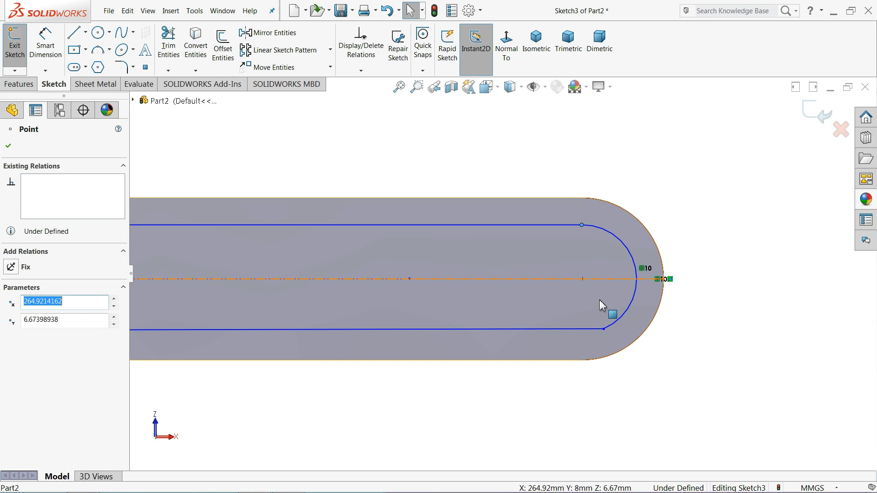
ctrl+click(604, 329)
click(641, 291)
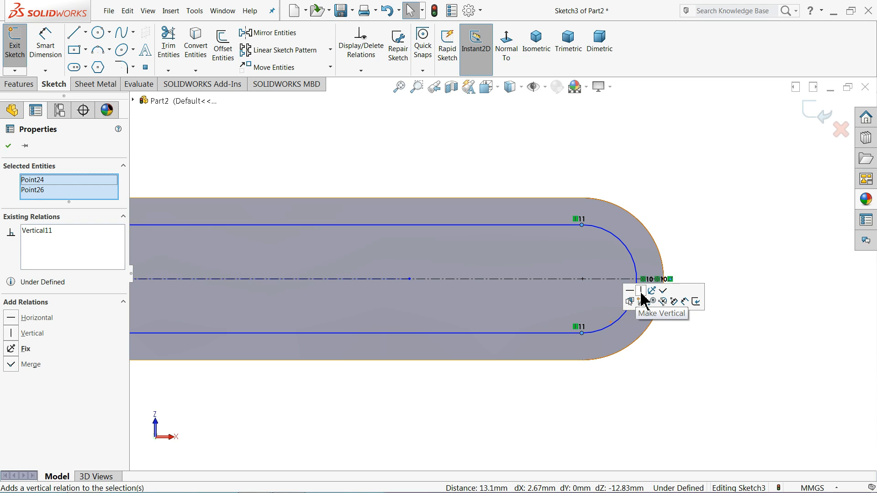
click(707, 226)
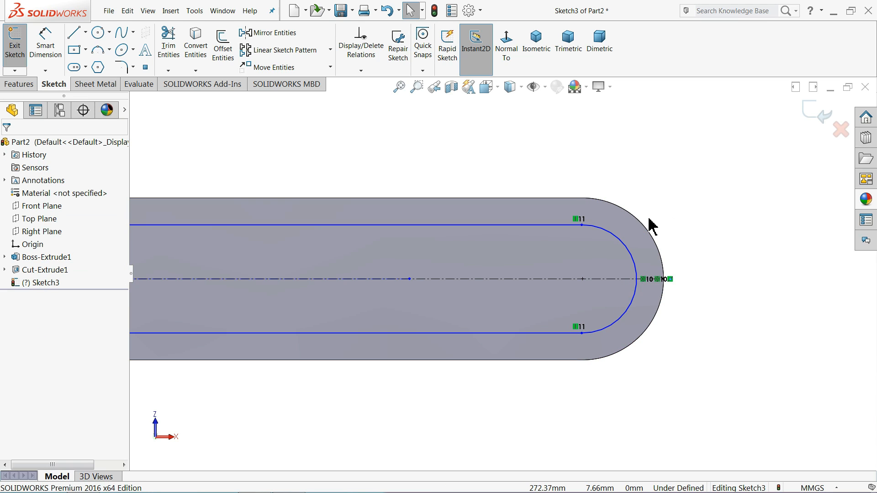
click(581, 226)
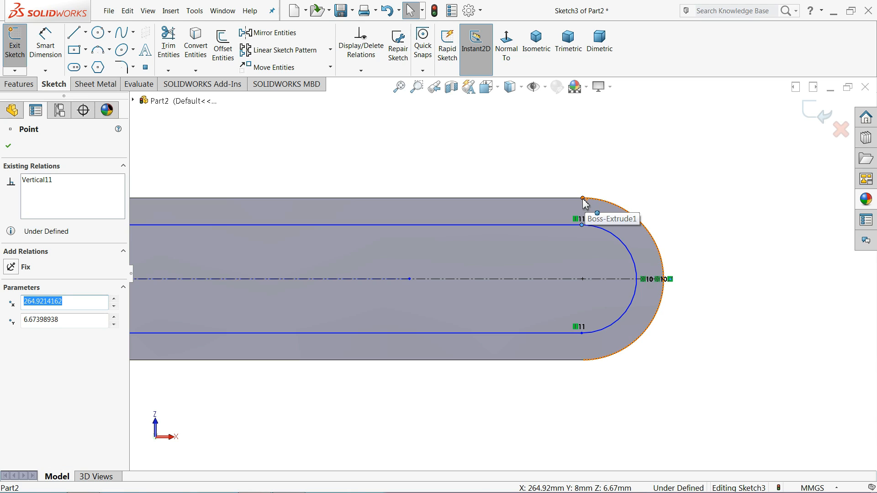
ctrl+click(583, 199)
click(619, 160)
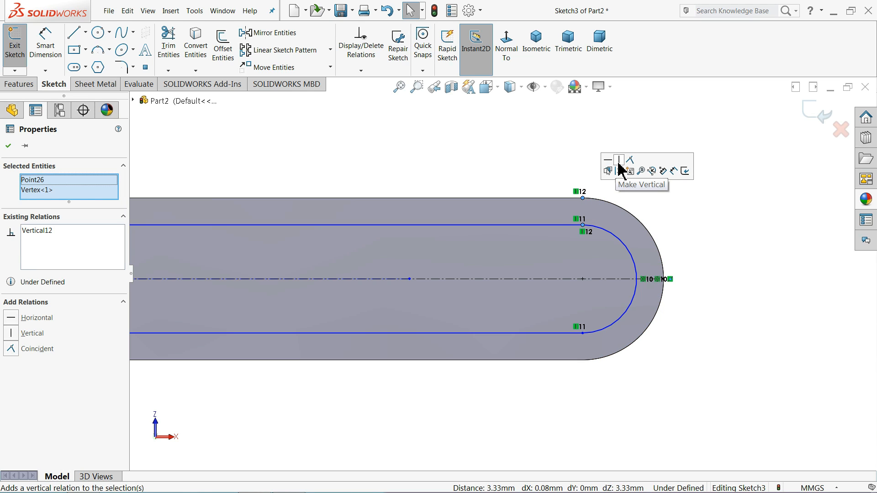
click(561, 157)
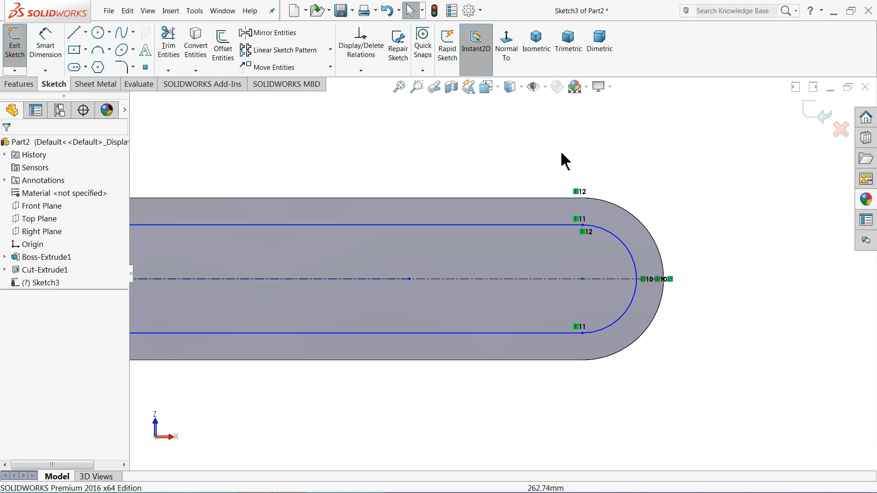
- Dimension the distance between the slot's upper line and the handle's upper edge as 4 mm
click(41, 51)
click(380, 225)
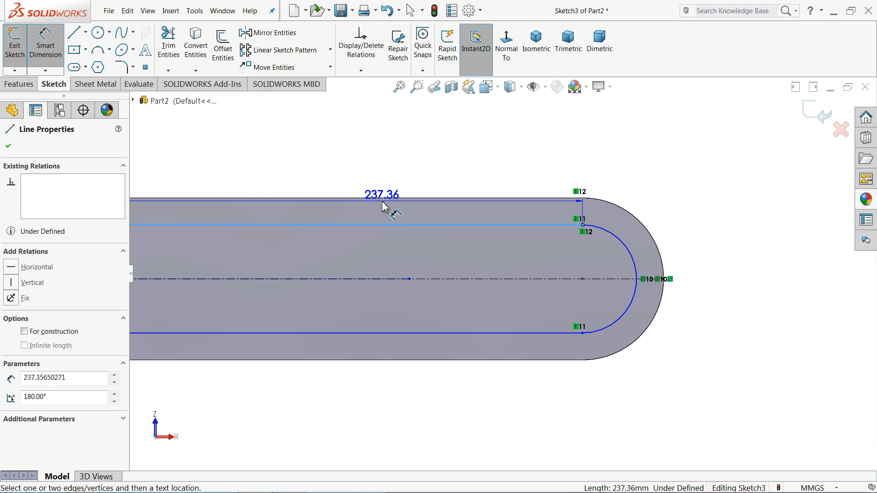
click(386, 200)
click(380, 182)
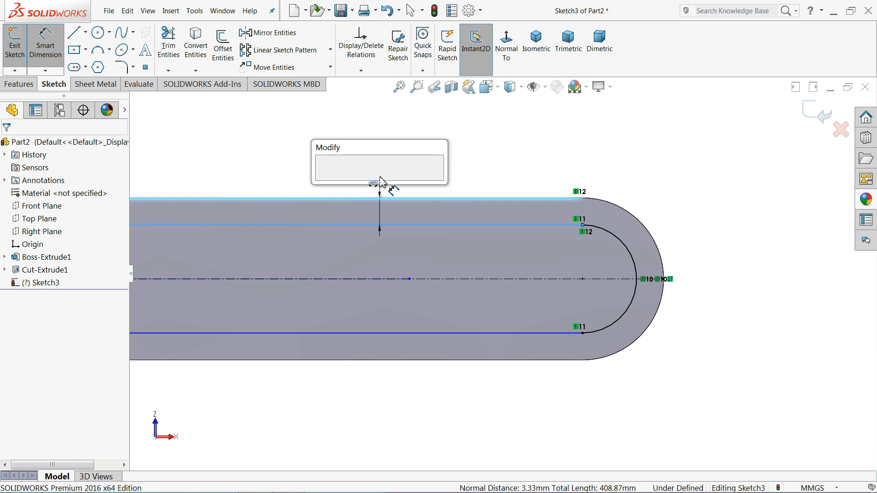
text(4)
key(Return)
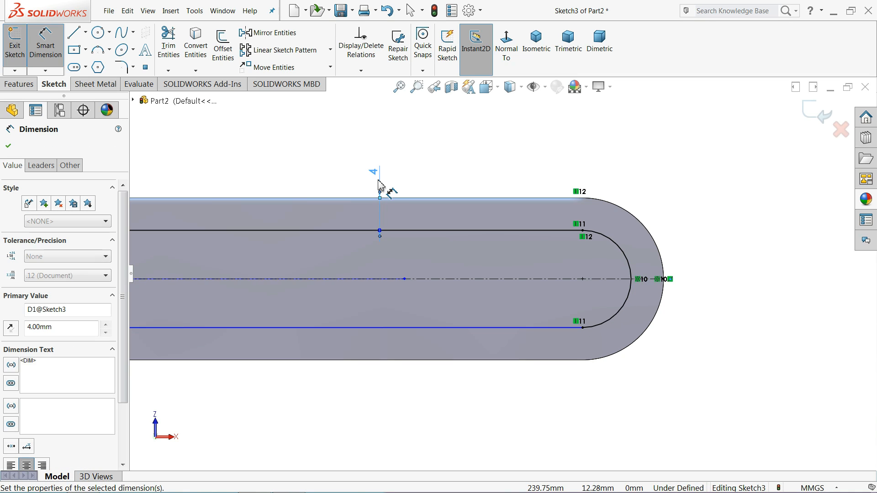
click(521, 329)
click(528, 361)
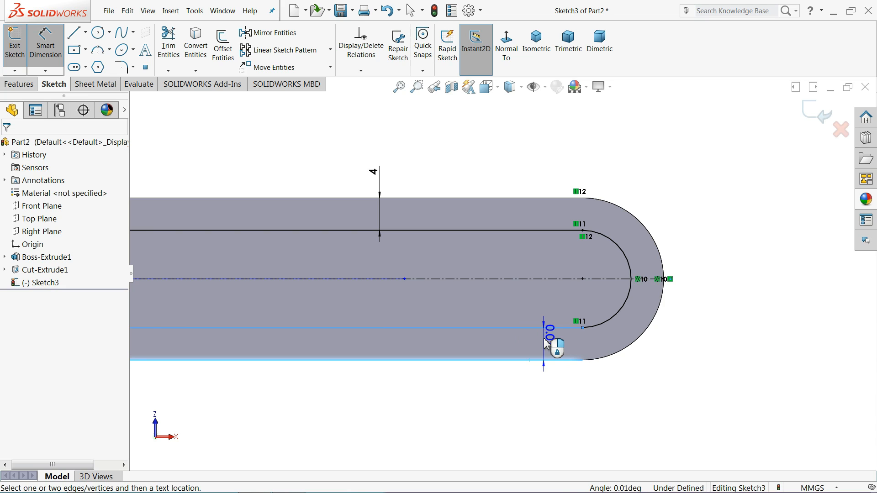
scroll(546, 343, up, 6)
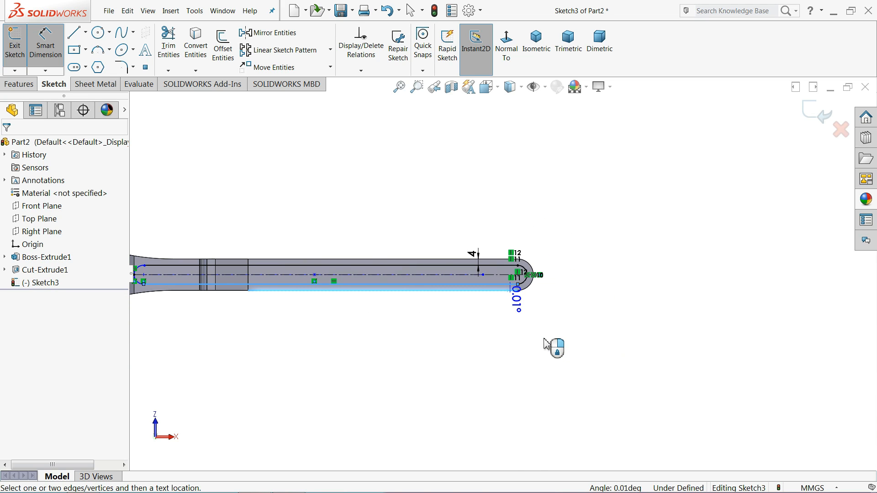
click(502, 331)
key(Escape)
key(Escape)
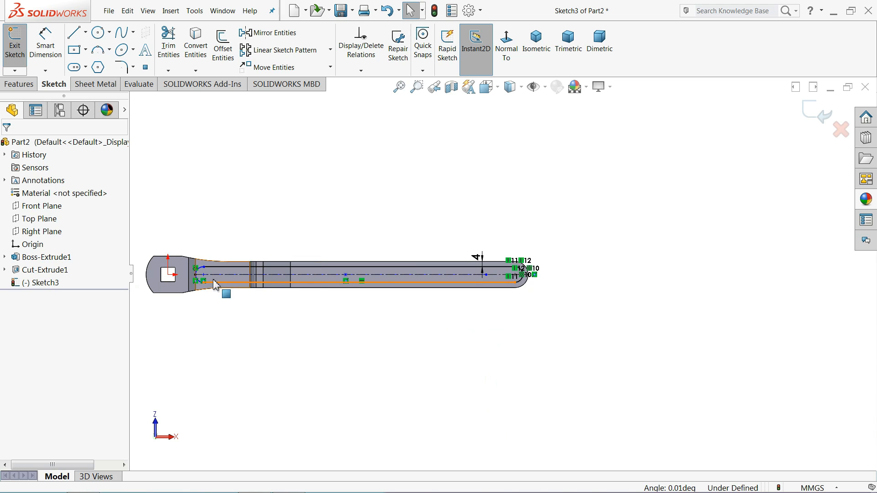
- Add a horizontal relation to both the upper and the lower line of the slot
scroll(215, 284, down, 3)
scroll(333, 284, up, 3)
scroll(543, 288, down, 4)
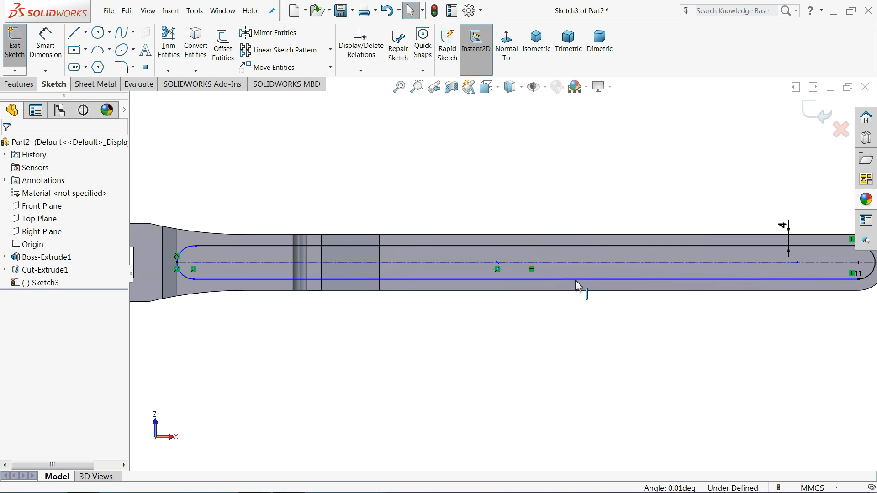
click(544, 246)
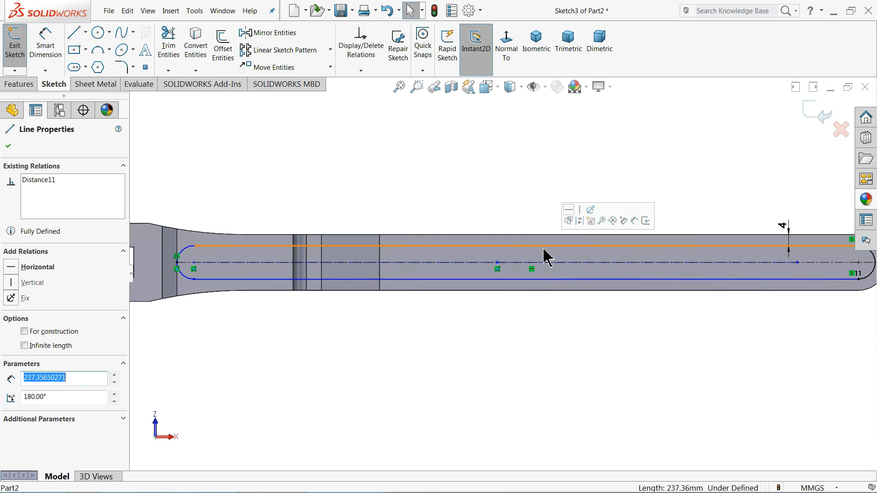
click(568, 211)
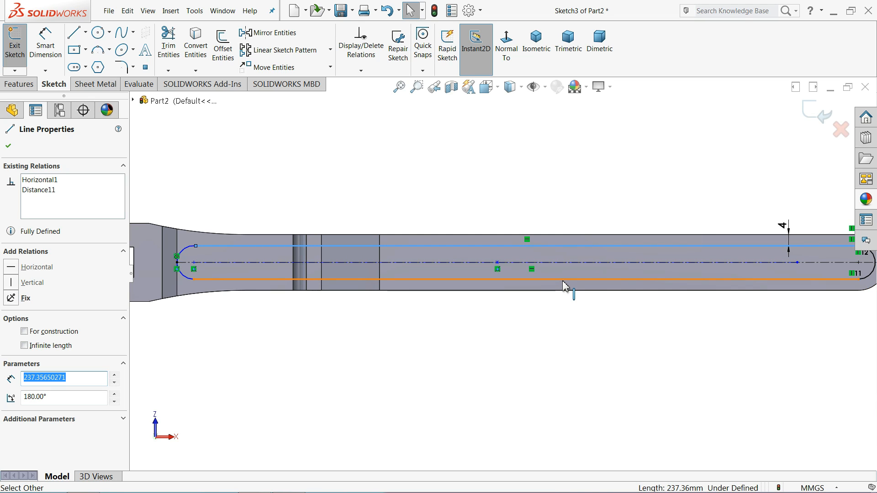
click(515, 324)
scroll(515, 323, up, 2)
scroll(716, 290, down, 5)
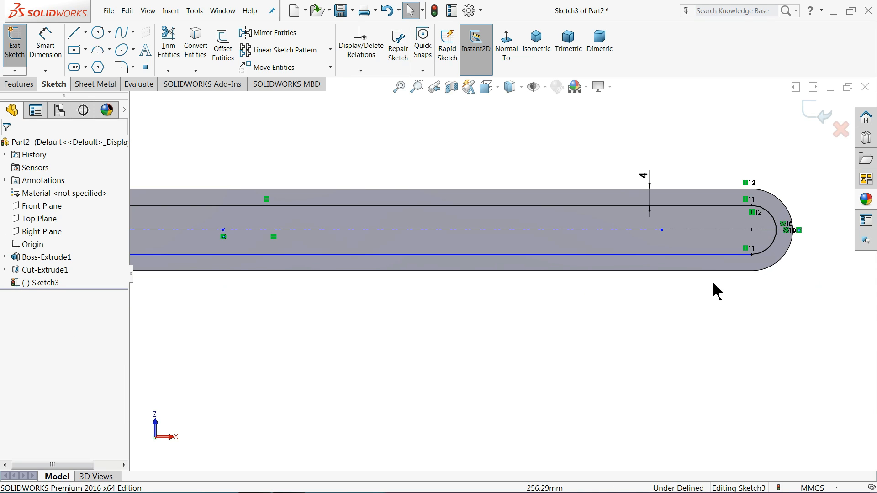
click(709, 251)
click(734, 211)
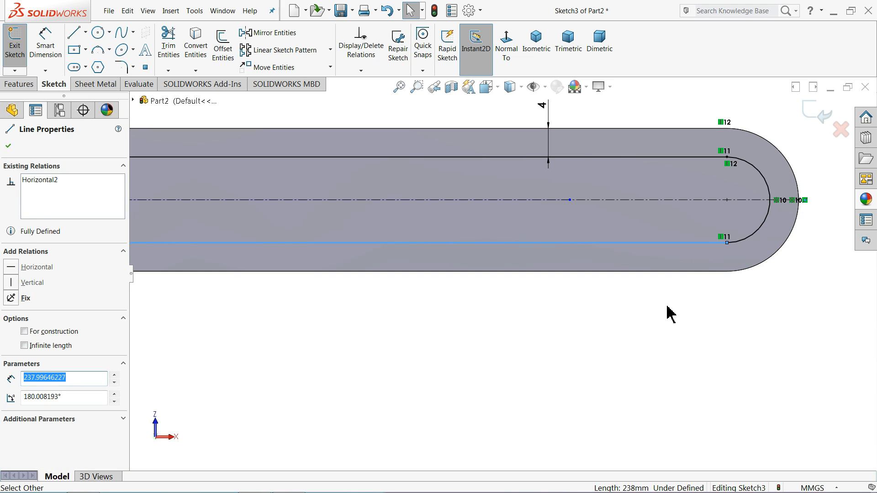
click(670, 314)
- Fully define the slot sketch, calculating relations and dimensions for all entities, and accept the result
scroll(646, 316, up, 5)
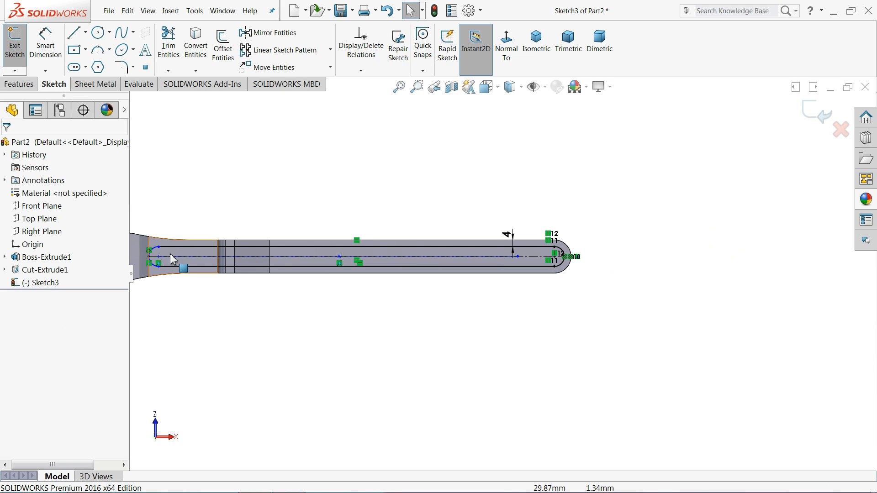
scroll(245, 260, down, 10)
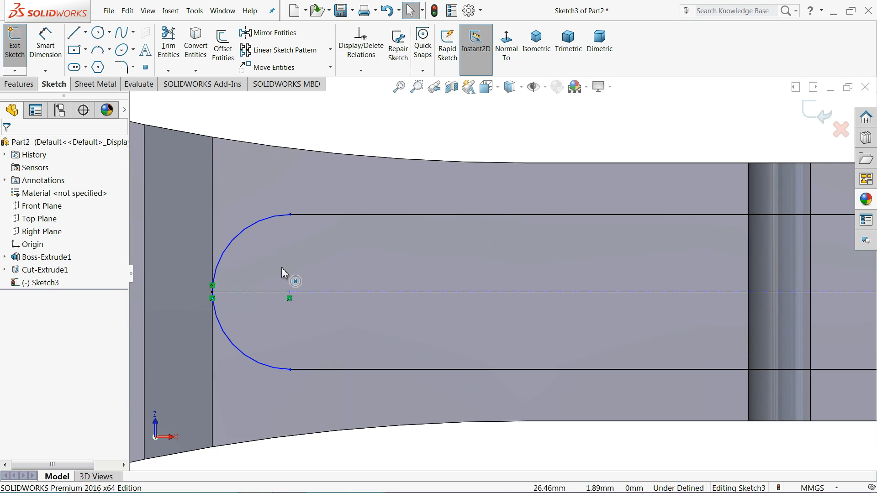
scroll(292, 279, up, 6)
scroll(415, 233, up, 3)
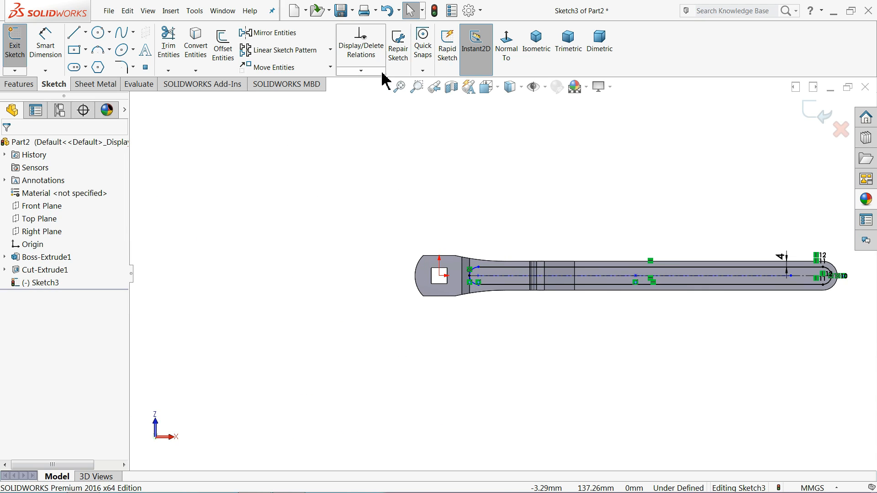
click(361, 71)
click(366, 109)
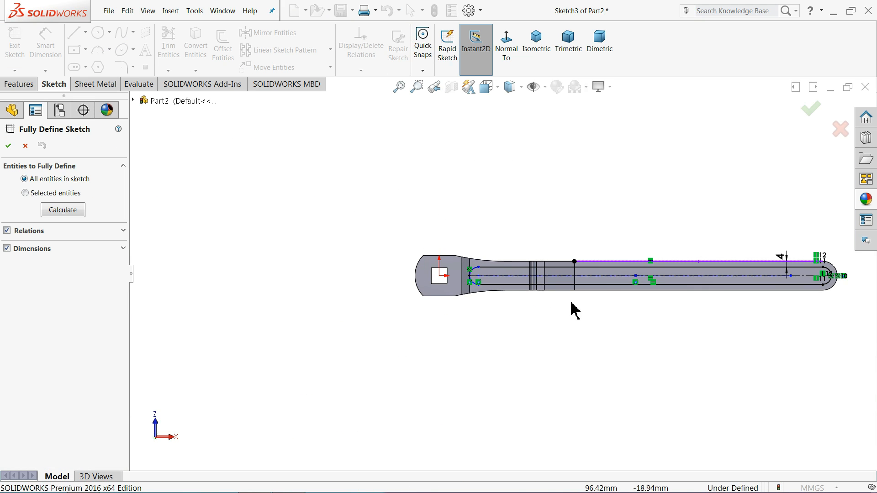
click(75, 214)
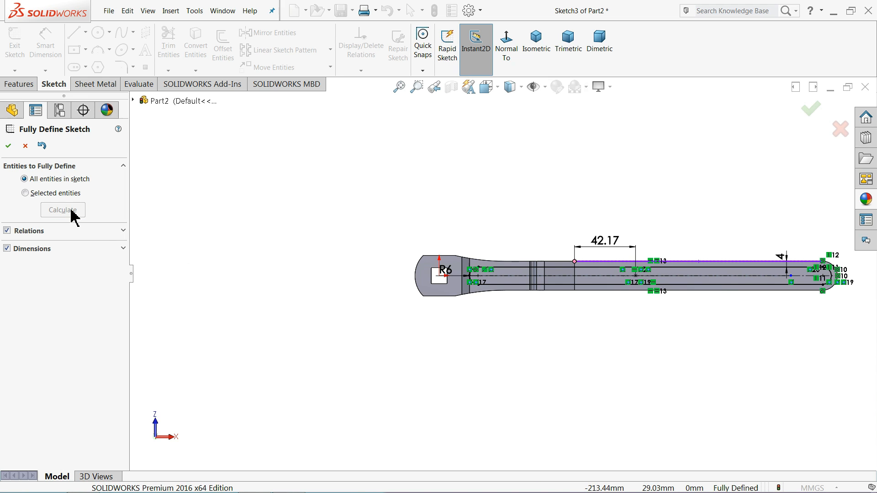
click(8, 146)
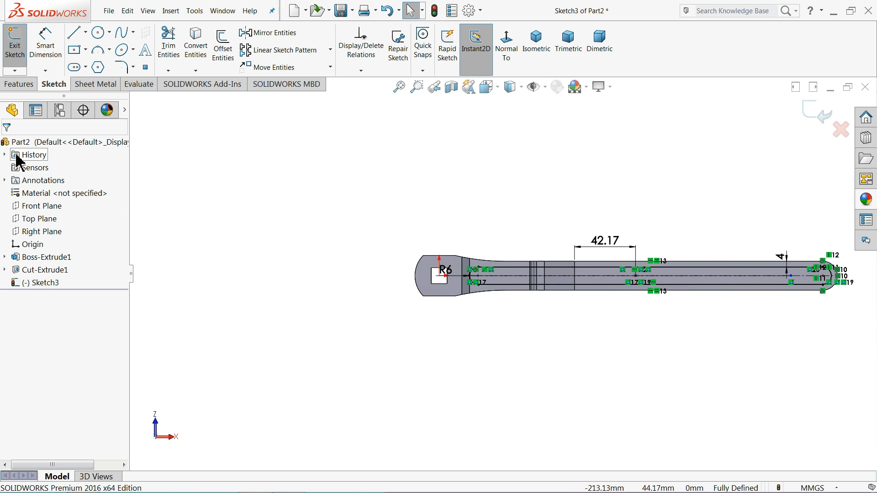
middle_drag(283, 271, 400, 249)
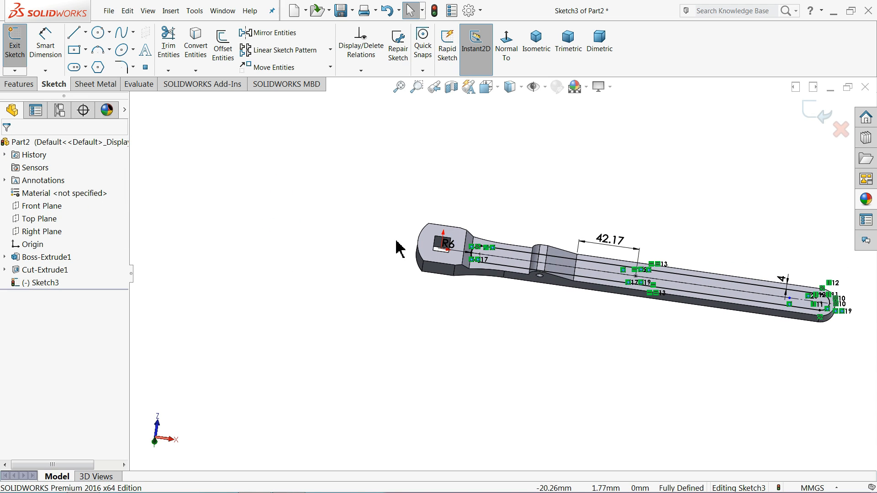
- Cut-extrude the slot sketch through the handle's grip with a Mid Plane end condition and a depth of 16 mm
scroll(777, 285, down, 3)
click(23, 84)
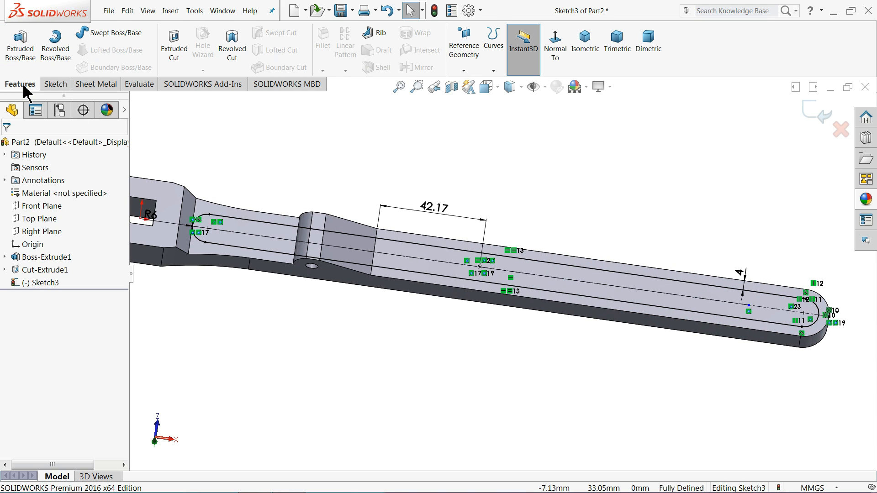
click(173, 50)
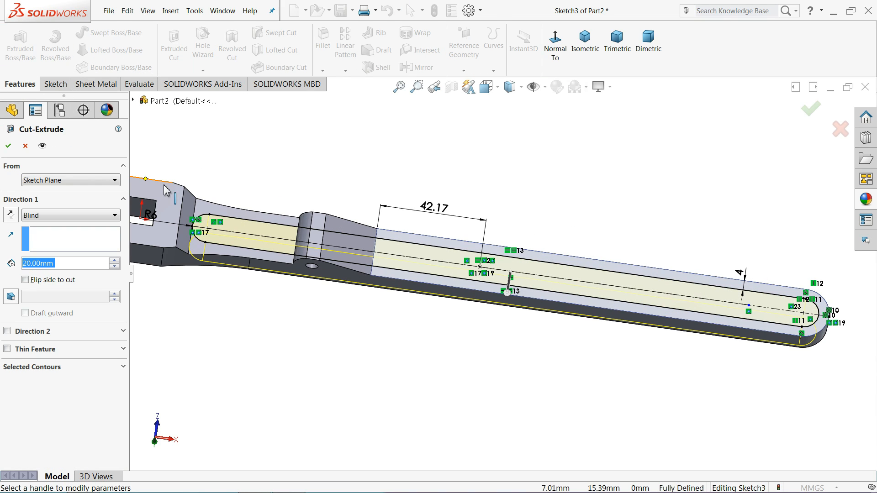
click(48, 218)
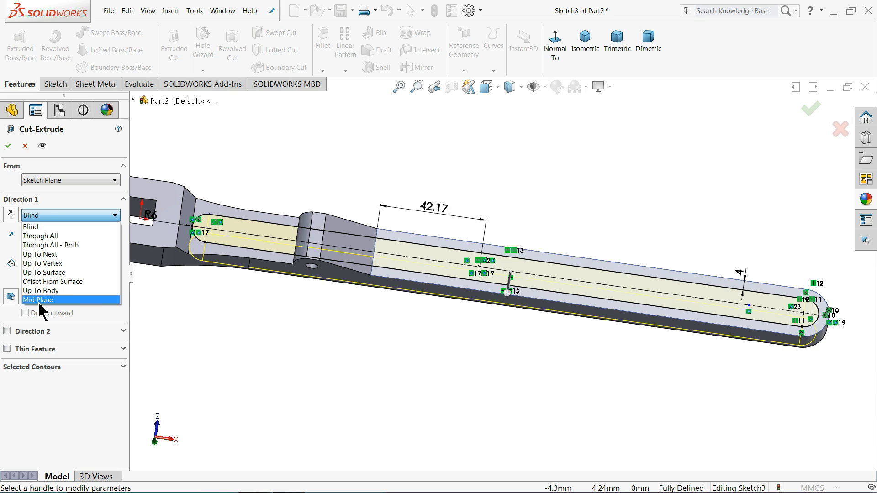
click(51, 297)
text(16)
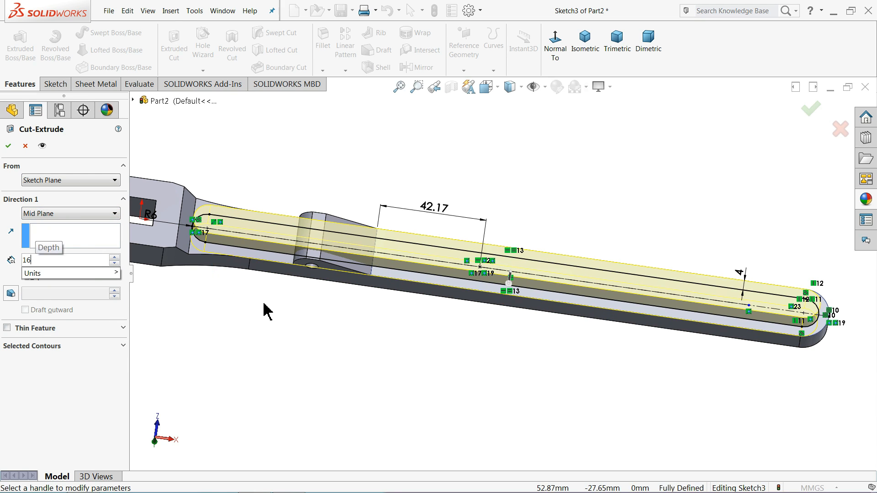
key(Return)
middle_drag(274, 333, 269, 246)
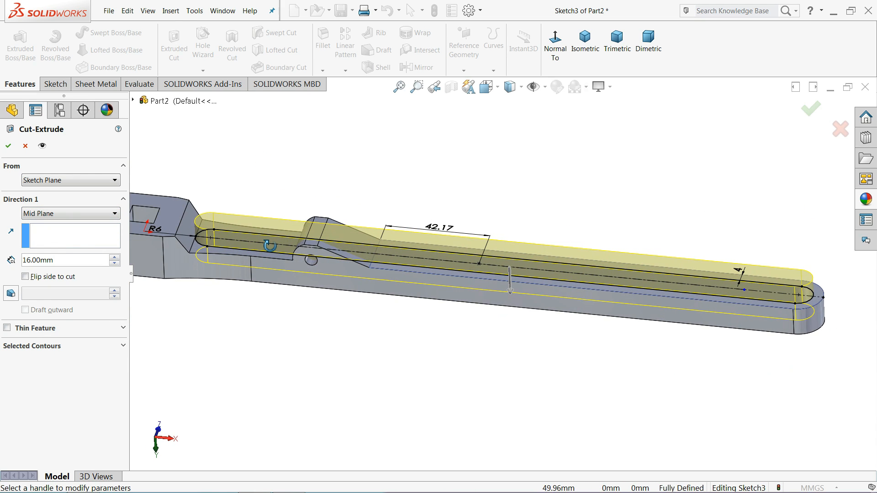
click(8, 146)
middle_drag(378, 189, 398, 224)
scroll(396, 224, up, 2)
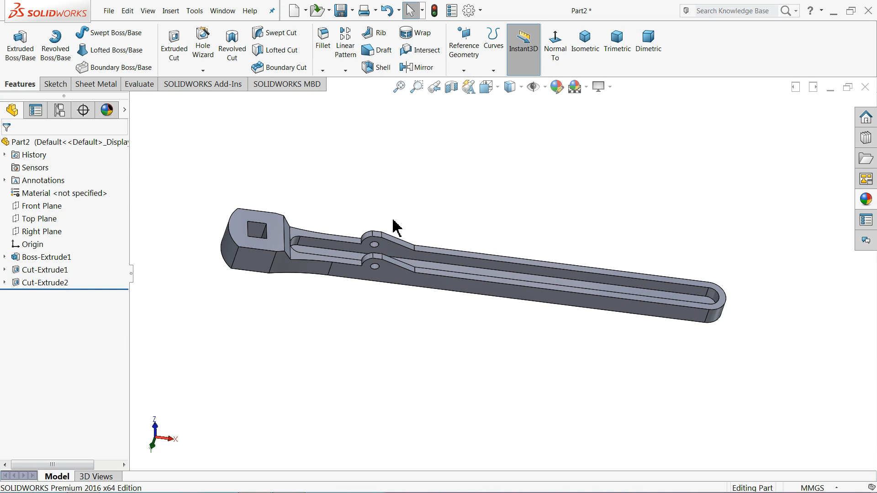
- Place a blind ISO M5 tapped hole on the flat side face of the handle's head, about 11 mm directly above the origin
click(554, 53)
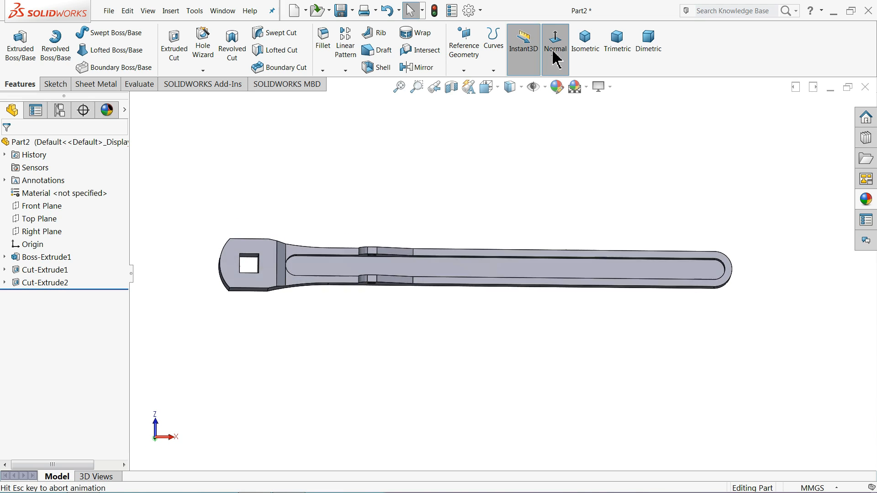
click(581, 60)
scroll(340, 208, down, 3)
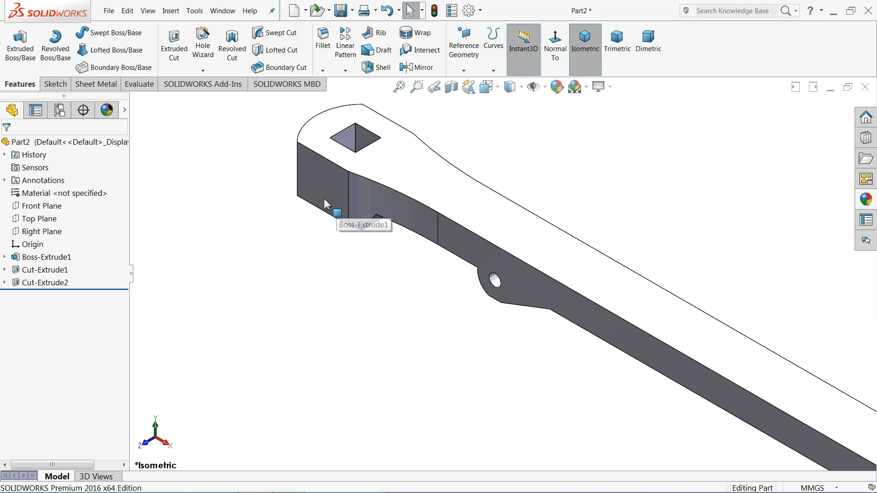
click(323, 198)
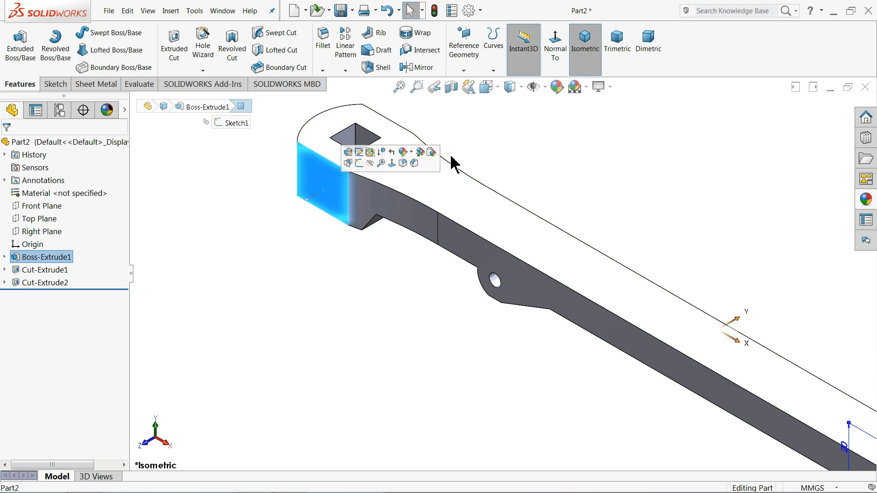
click(204, 39)
click(555, 54)
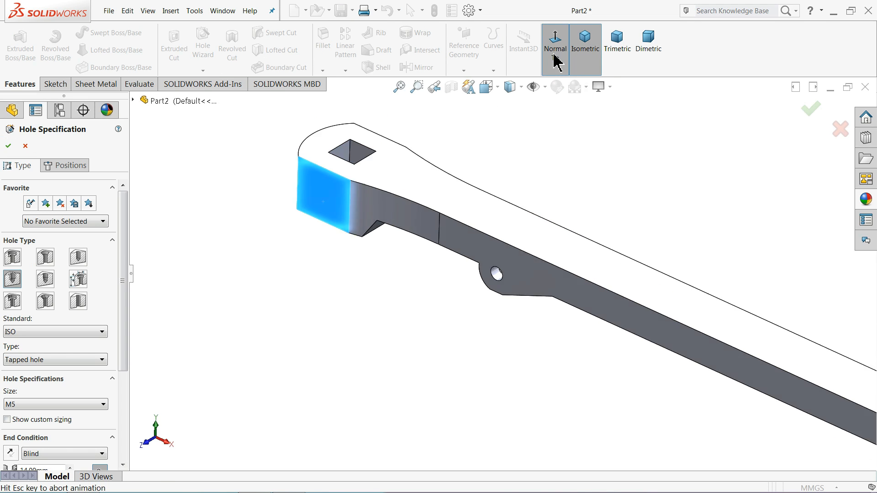
scroll(336, 294, down, 5)
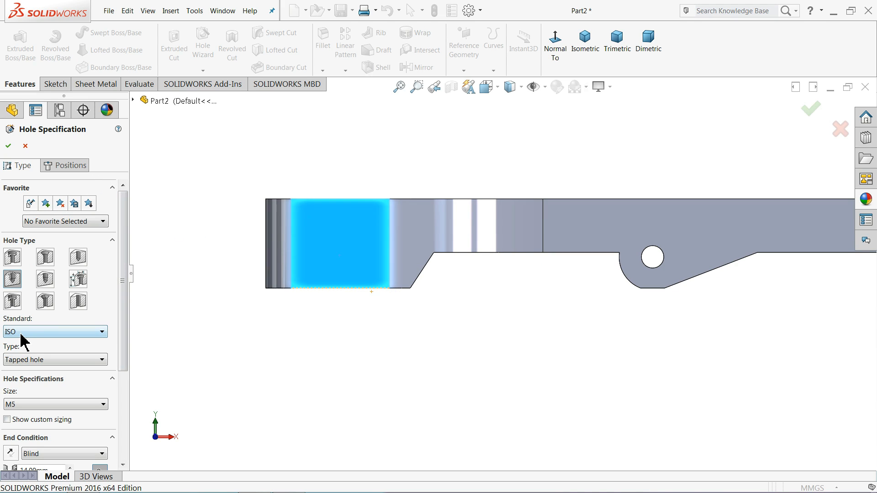
scroll(123, 338, down, 2)
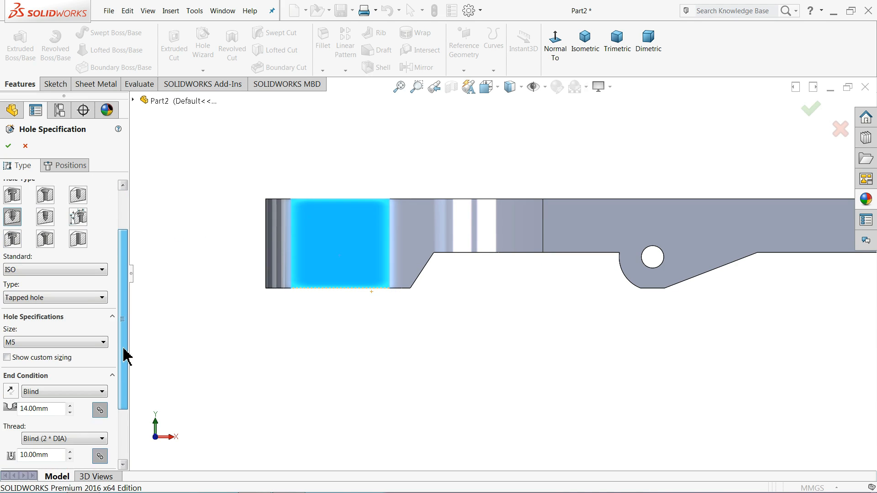
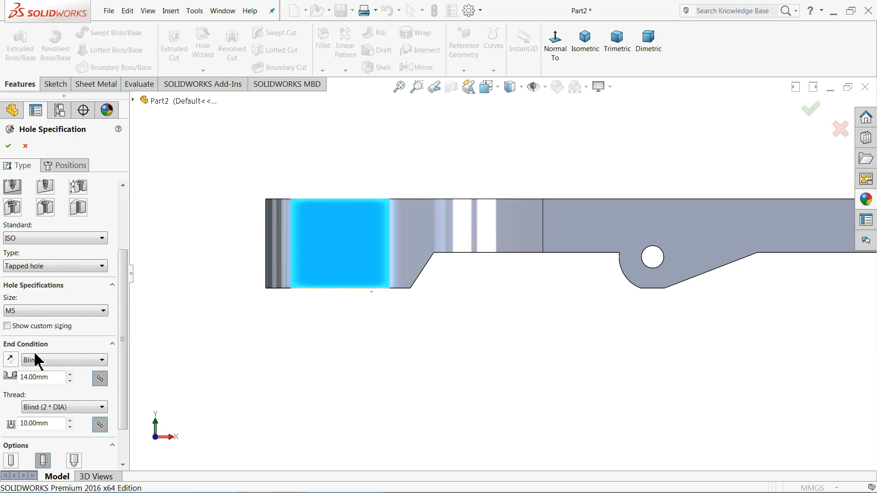
click(58, 166)
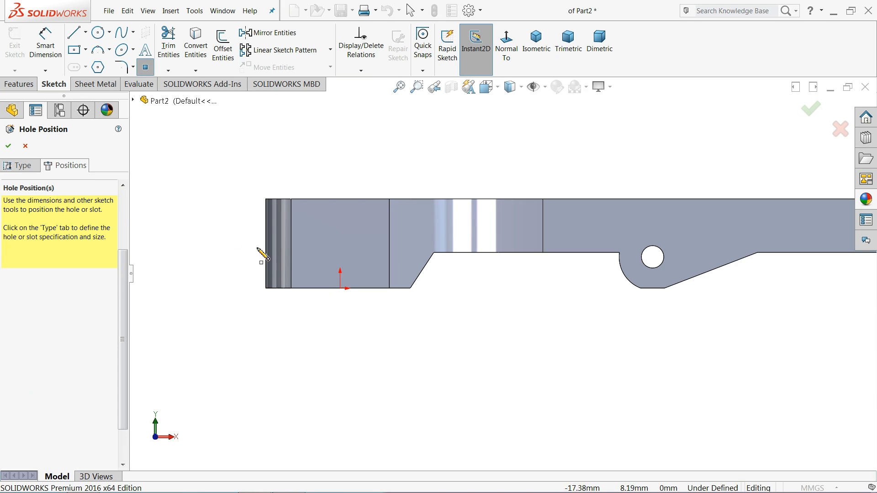
click(340, 239)
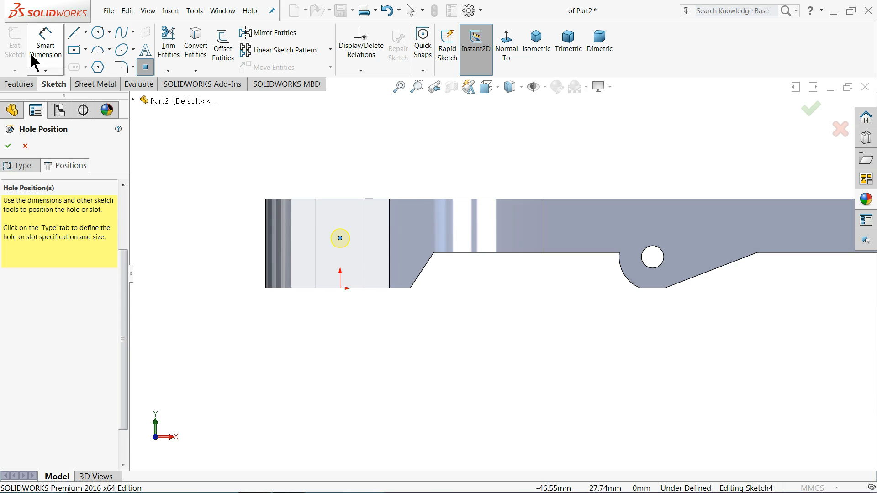
- Dimension the tapped hole's centre 8 mm above the origin and finish the hole
click(52, 57)
scroll(326, 271, down, 3)
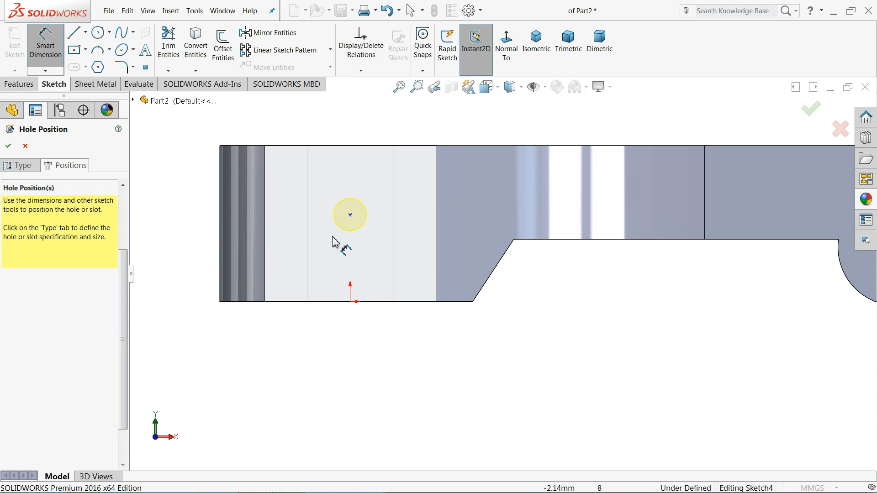
click(350, 215)
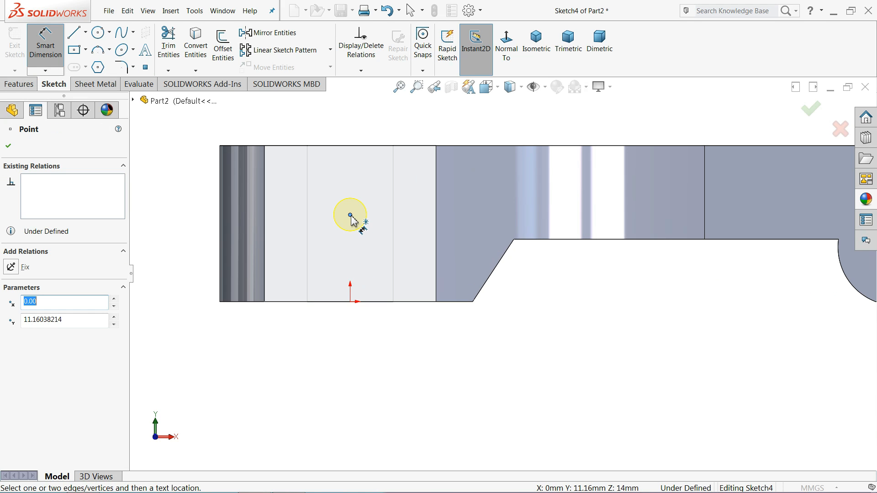
click(351, 302)
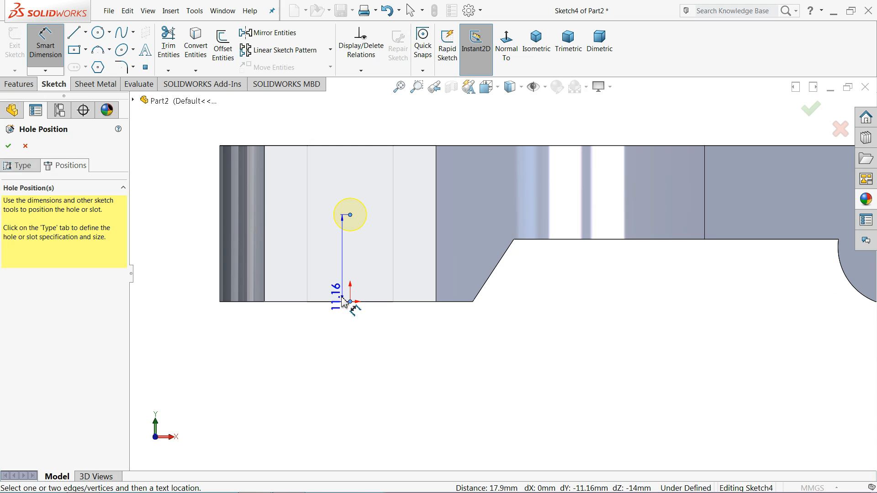
click(202, 254)
text(8)
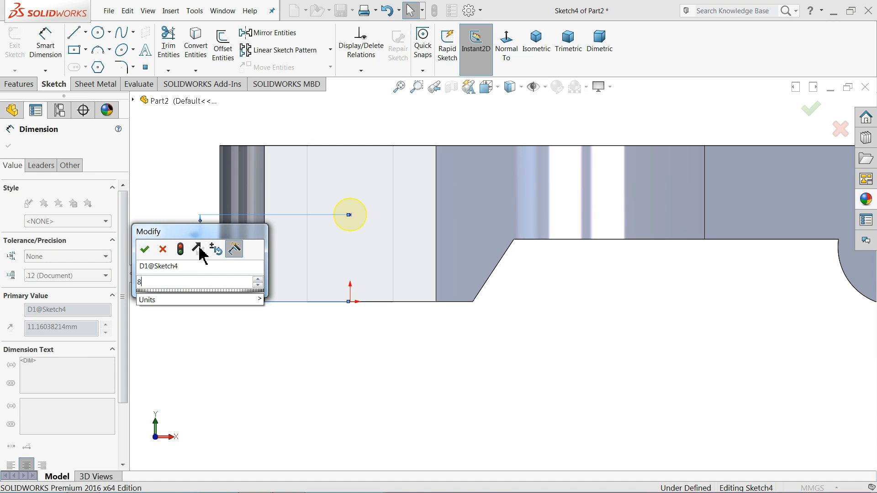
key(Return)
click(8, 147)
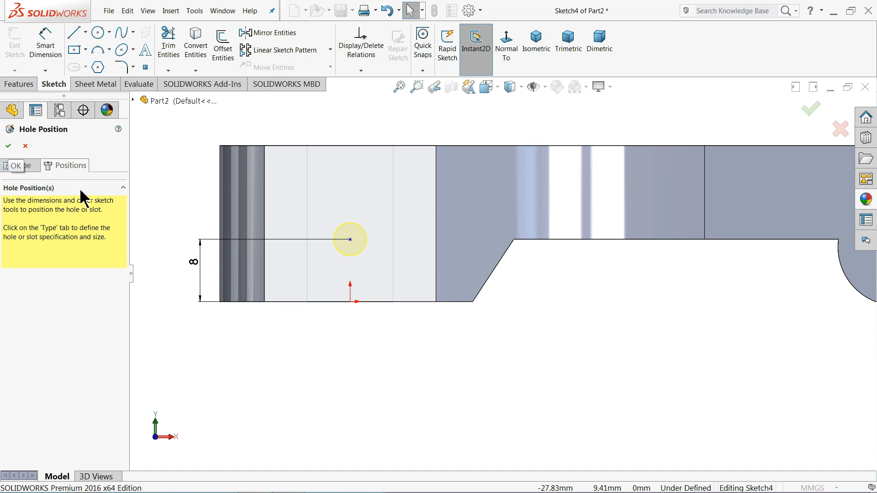
click(9, 148)
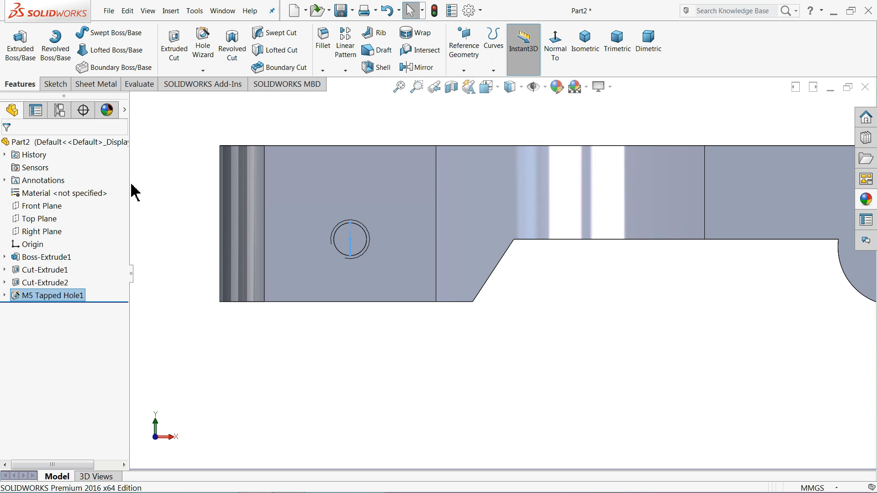
- Turn on shaded cosmetic threads in the document's detailing properties and inspect the tapped hole in the head
middle_drag(470, 297, 460, 355)
click(460, 355)
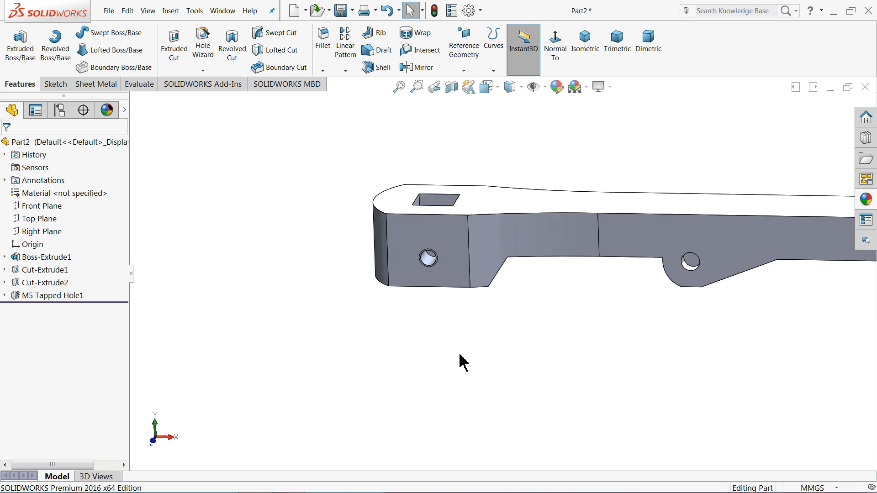
click(471, 10)
click(323, 92)
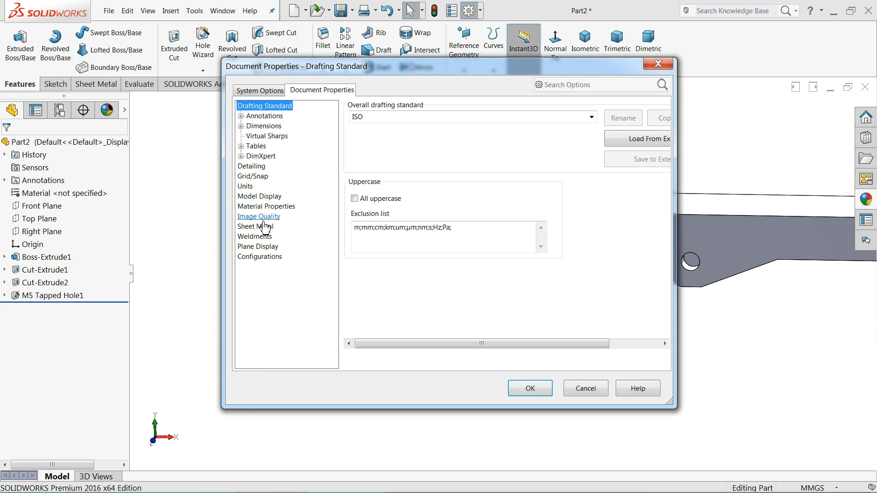
click(260, 196)
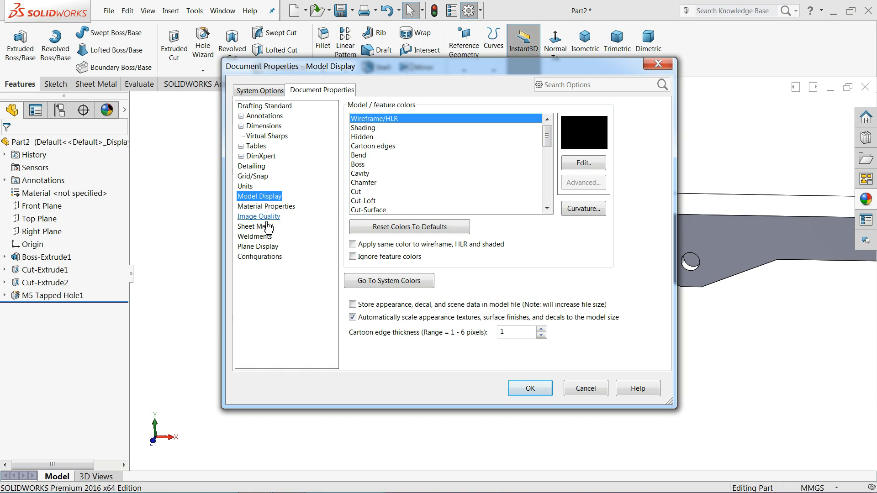
click(263, 168)
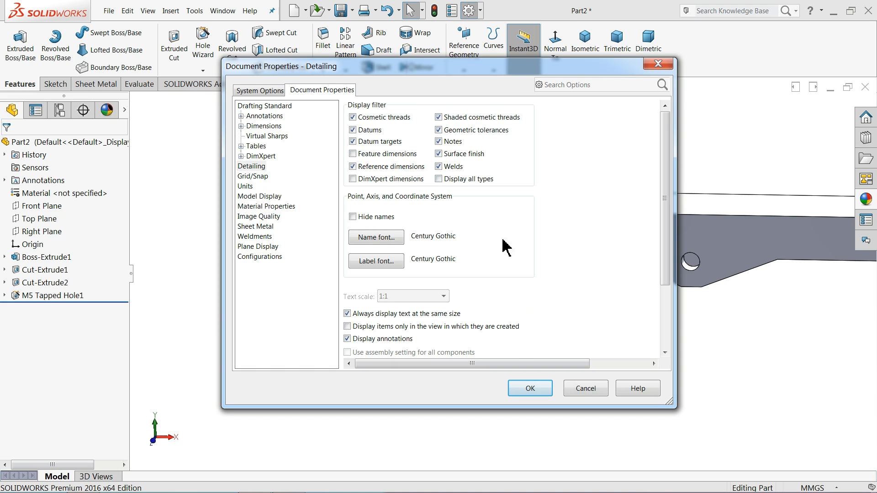
click(530, 389)
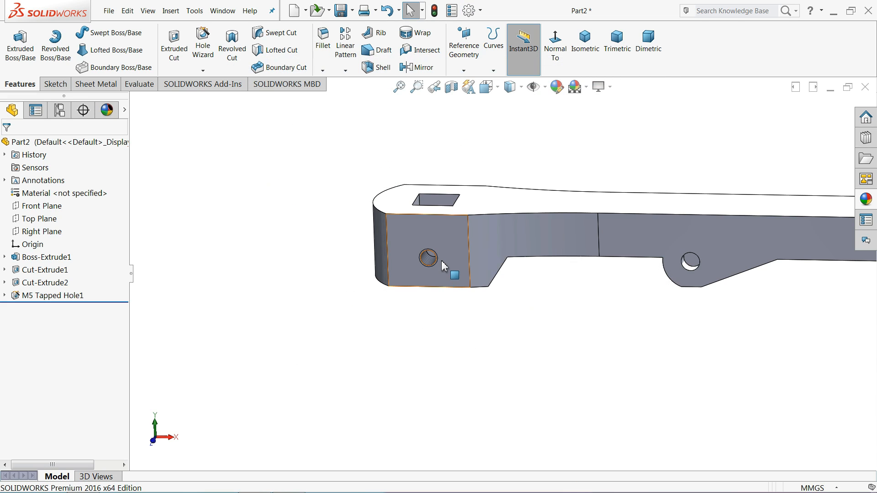
scroll(443, 267, down, 5)
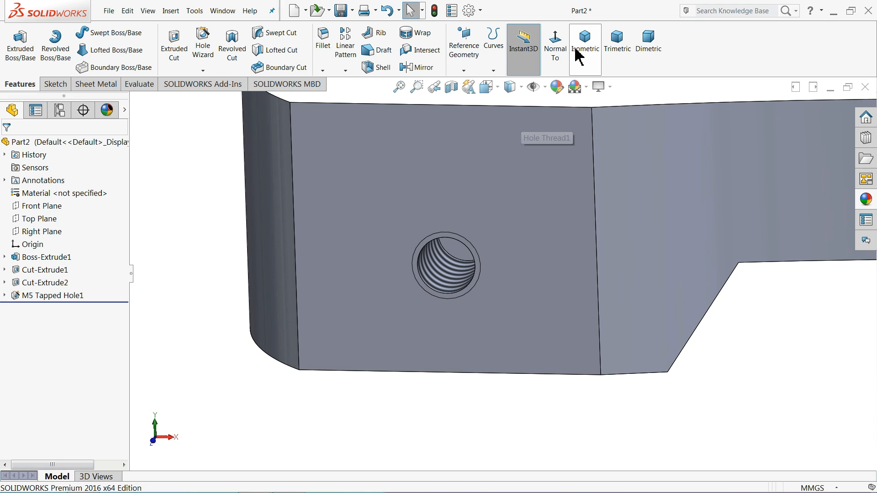
- Apply the brushed chromium appearance from the chrome metals to the whole part
click(576, 50)
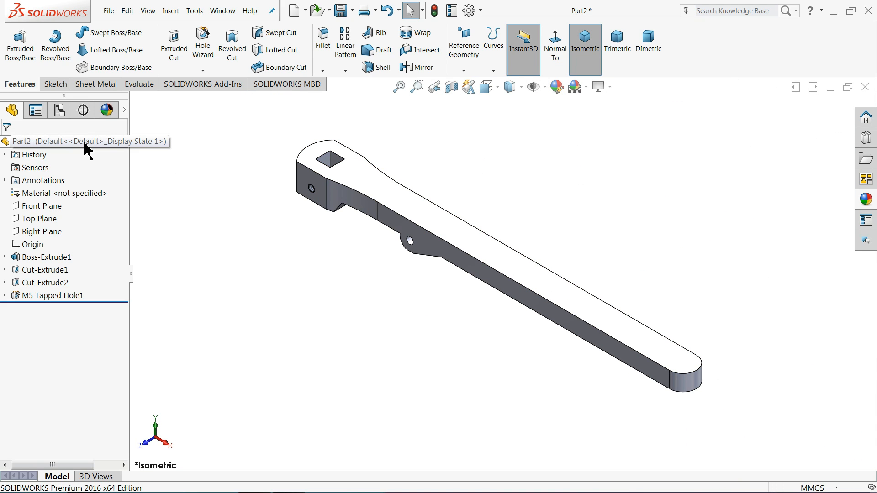
click(866, 200)
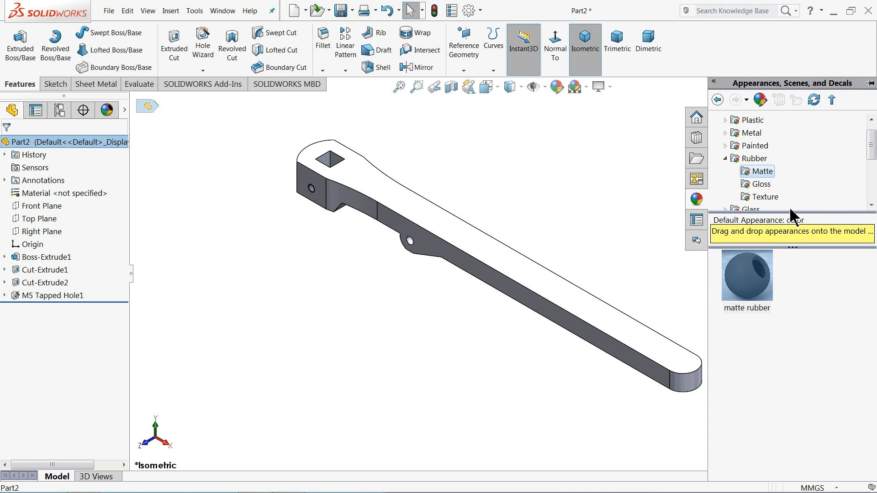
click(725, 133)
click(759, 146)
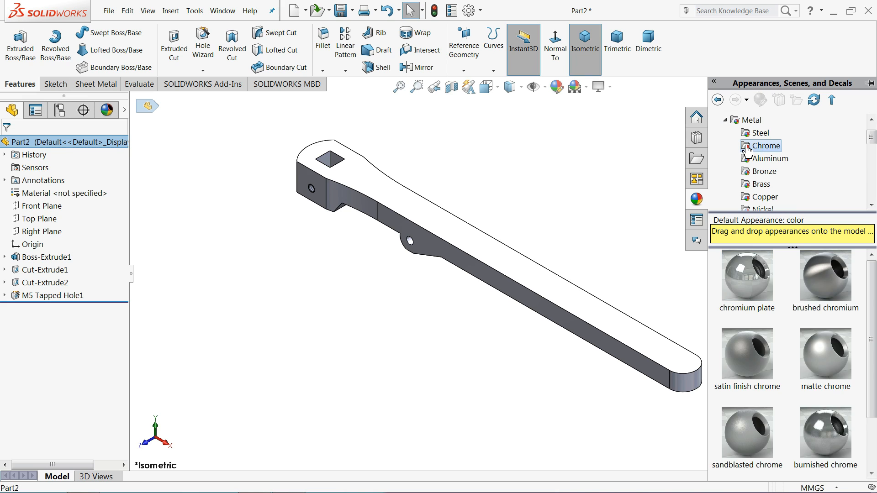
double_click(833, 291)
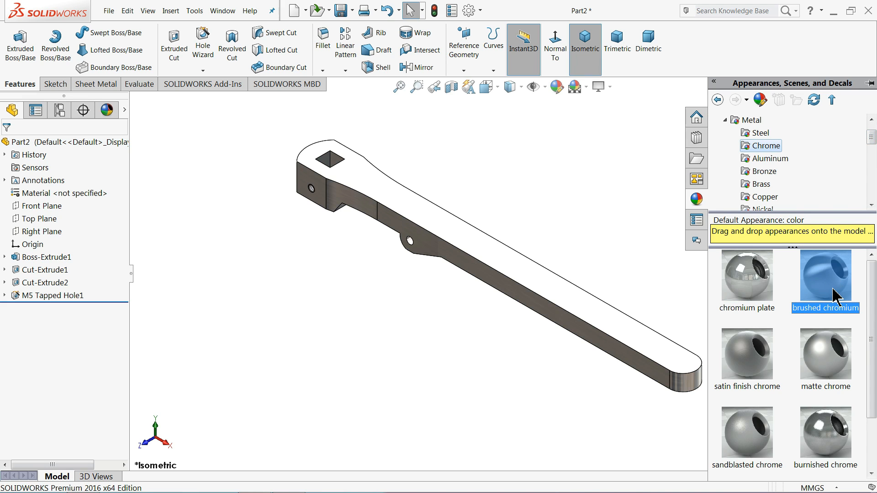
mouse_move(490, 268)
middle_down()
mouse_move(562, 118)
mouse_move(541, 193)
mouse_move(489, 245)
mouse_move(501, 178)
mouse_move(509, 269)
middle_up()
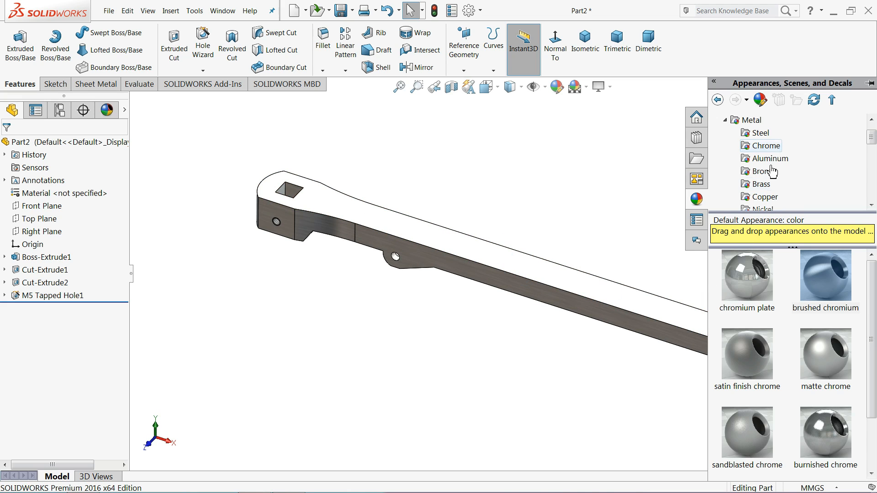
- Try the brushed steel appearance on the part and apply satin finish stainless steel in its place
click(760, 133)
drag(836, 297, 474, 304)
mouse_move(475, 303)
middle_down()
mouse_move(476, 226)
mouse_move(450, 280)
mouse_move(462, 292)
mouse_move(446, 279)
middle_up()
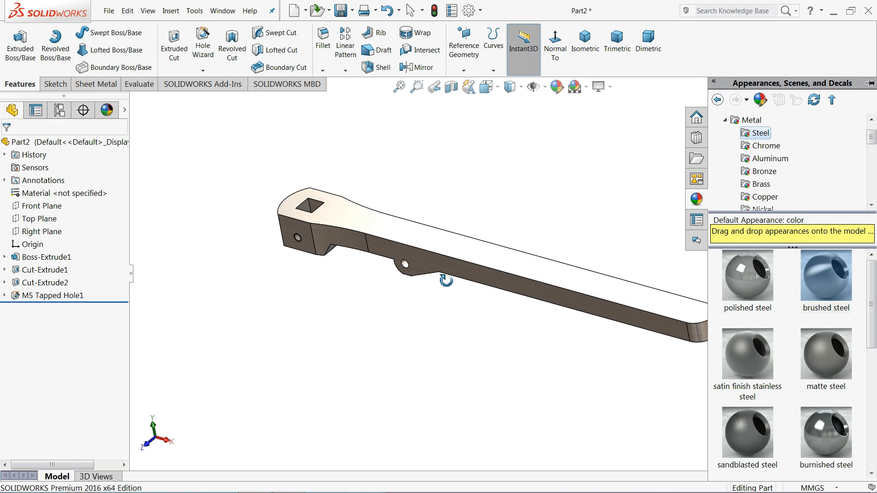
click(764, 363)
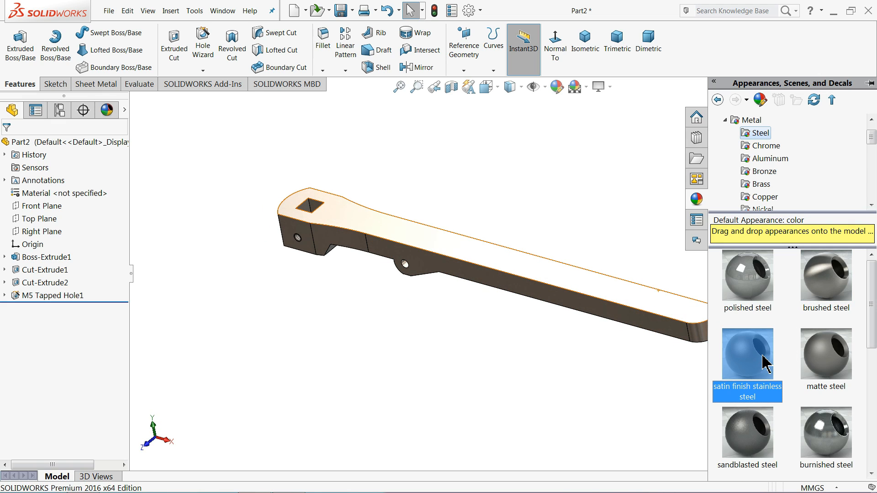
middle_drag(637, 359, 639, 314)
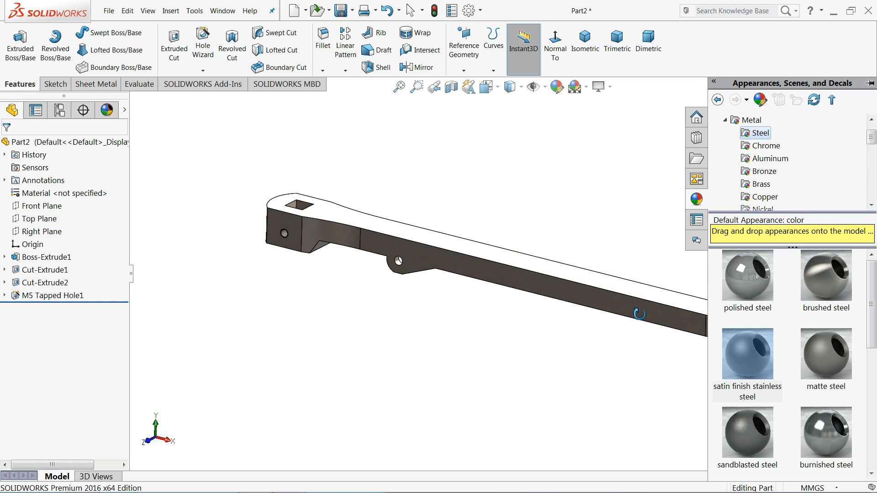
- Apply the brushed steel appearance to the whole handle part
double_click(817, 288)
click(548, 223)
scroll(452, 227, down, 2)
mouse_move(451, 275)
middle_down()
mouse_move(481, 135)
mouse_move(446, 317)
mouse_move(454, 275)
mouse_move(448, 309)
middle_up()
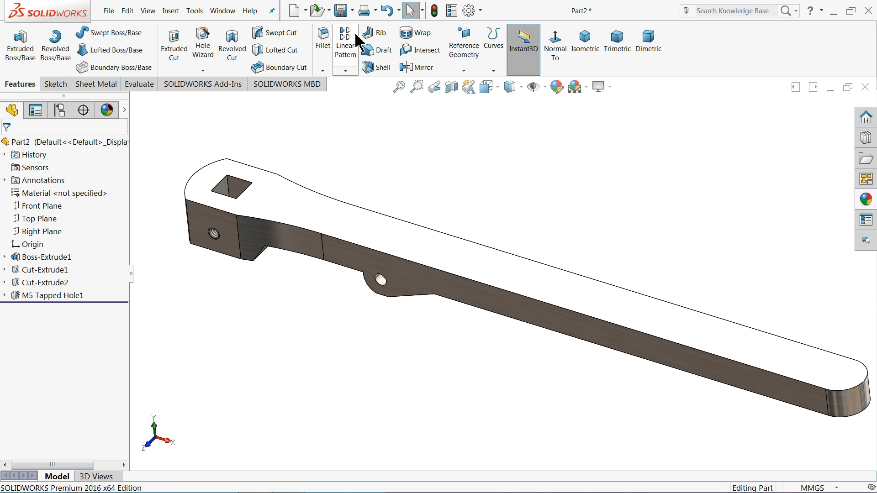
- Save the part as 6.lever1 in the Butterfly Valve folder
click(342, 10)
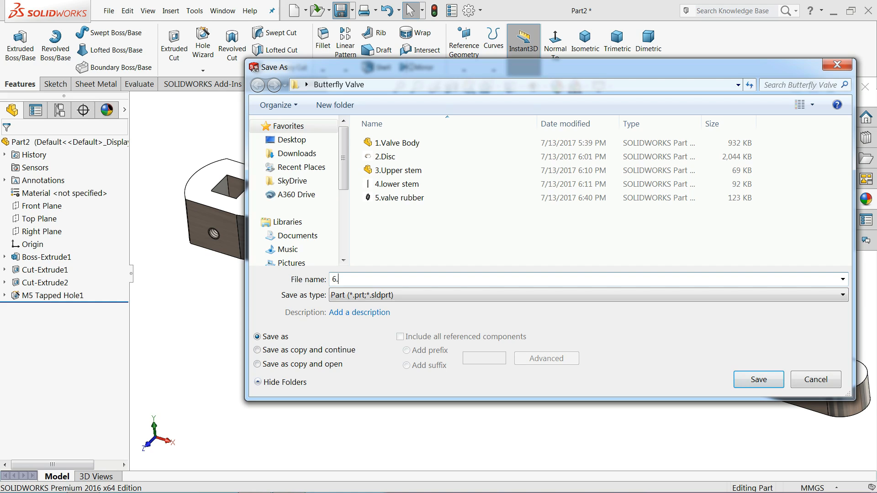
key(Caps_Lock)
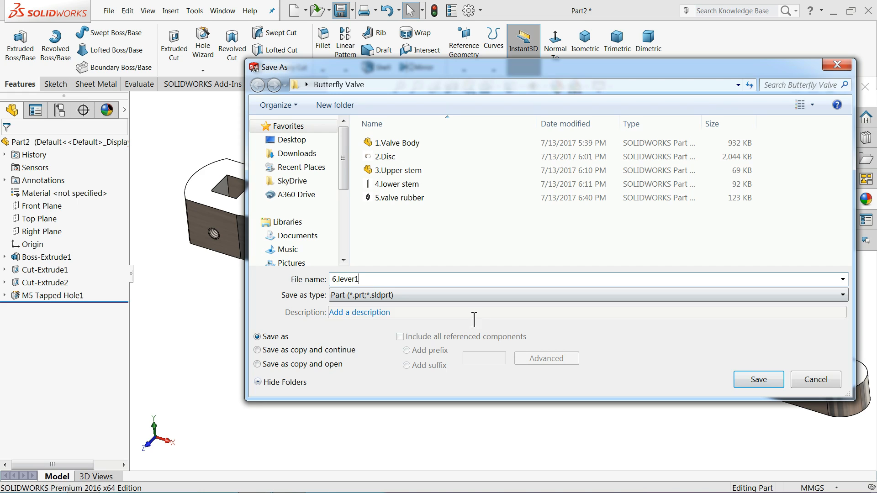
click(759, 379)
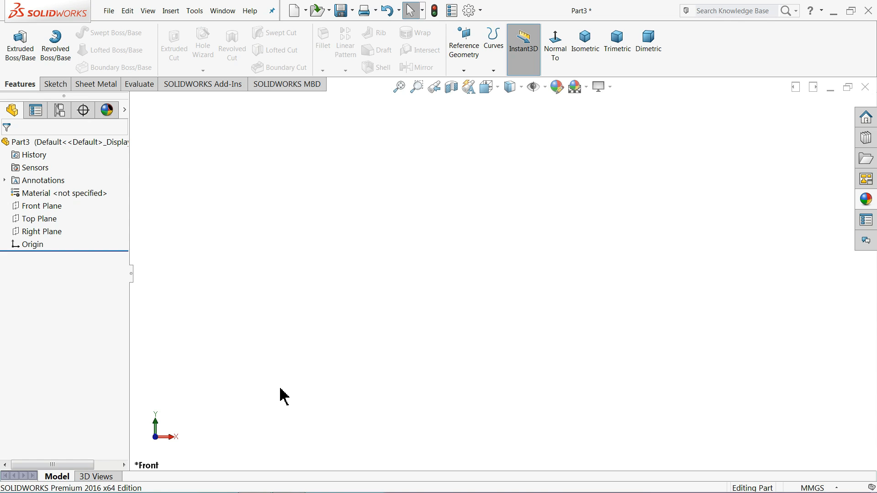
- Start a sketch on the new part's Front Plane and draw a circle of about 9.7 mm radius centred on the origin
click(19, 207)
click(22, 194)
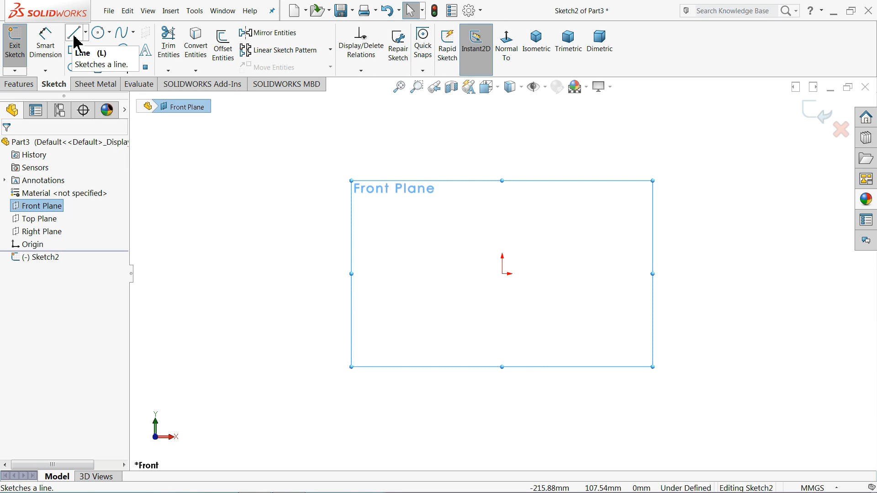
click(98, 32)
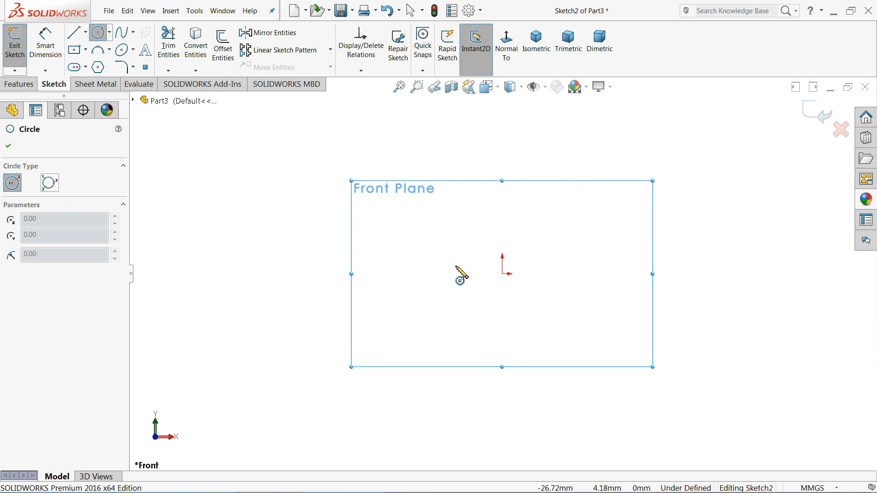
click(502, 274)
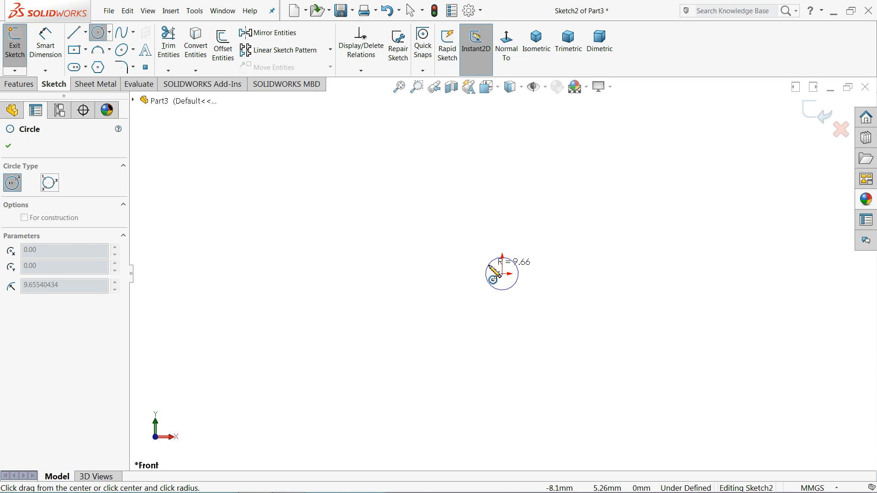
click(490, 267)
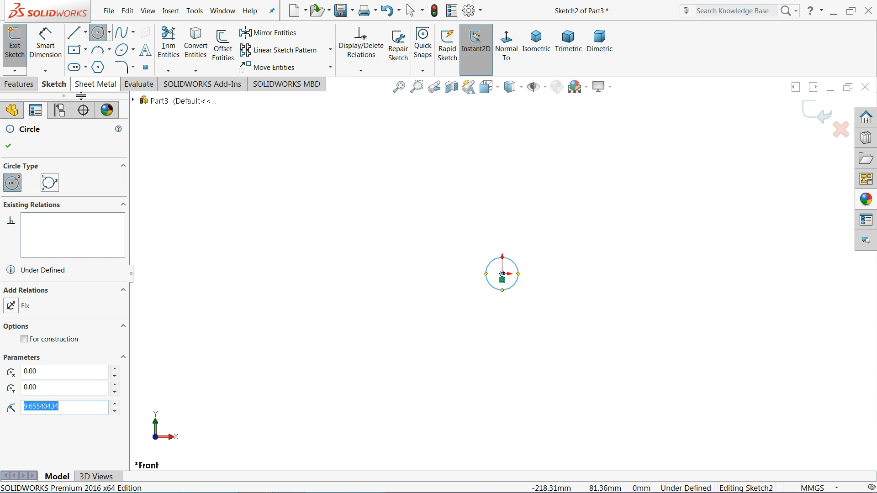
- Sketch three connected lines below the circle: a slanted base about 70 mm long, a short end line and a line rising towards the circle
click(74, 32)
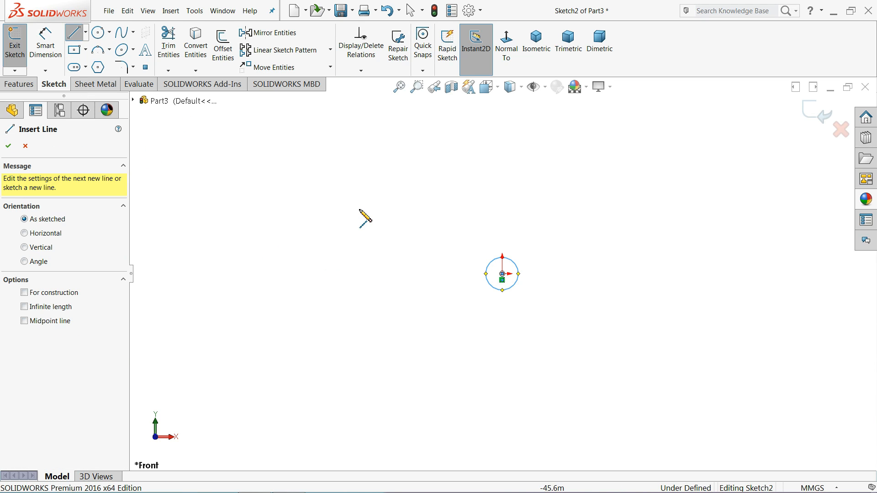
click(550, 327)
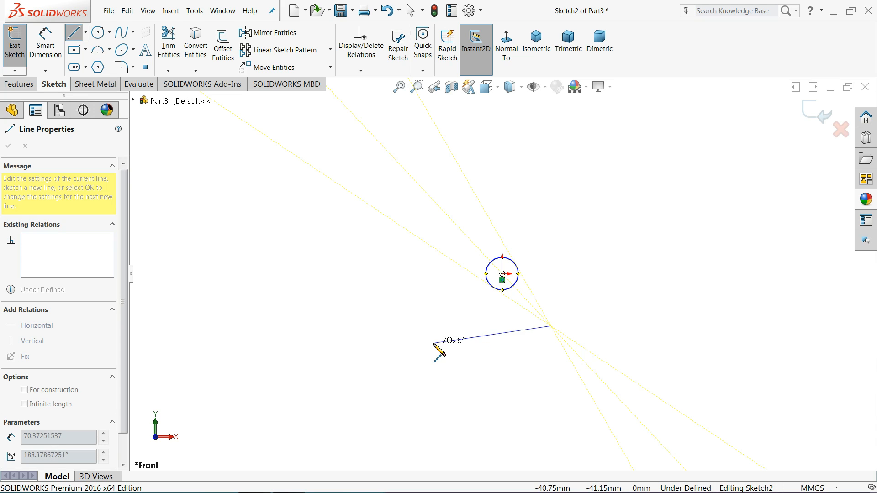
click(433, 343)
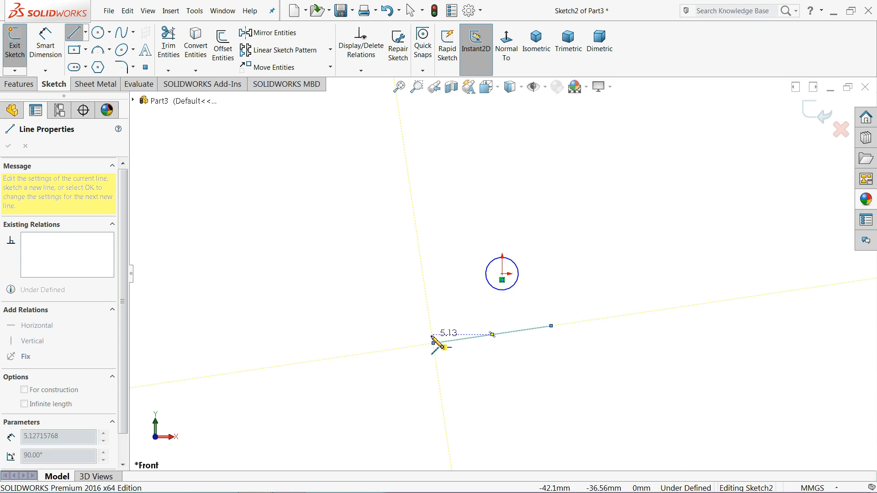
click(419, 311)
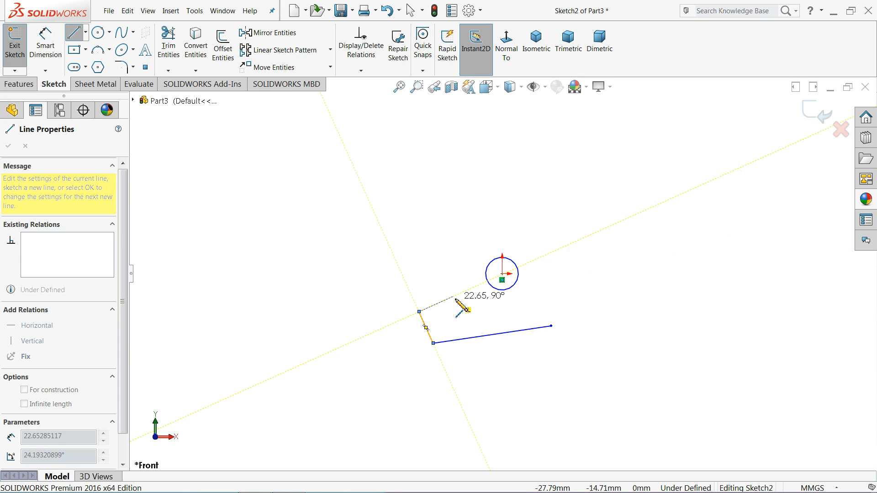
scroll(458, 302, down, 3)
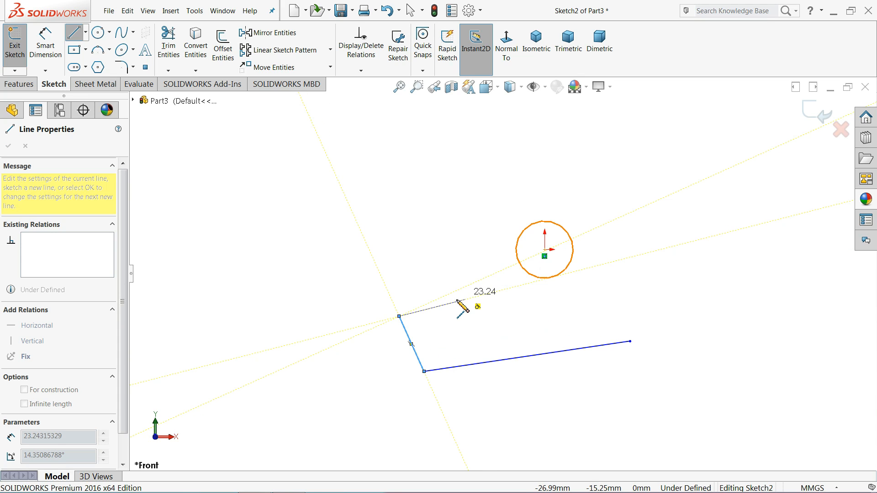
click(465, 294)
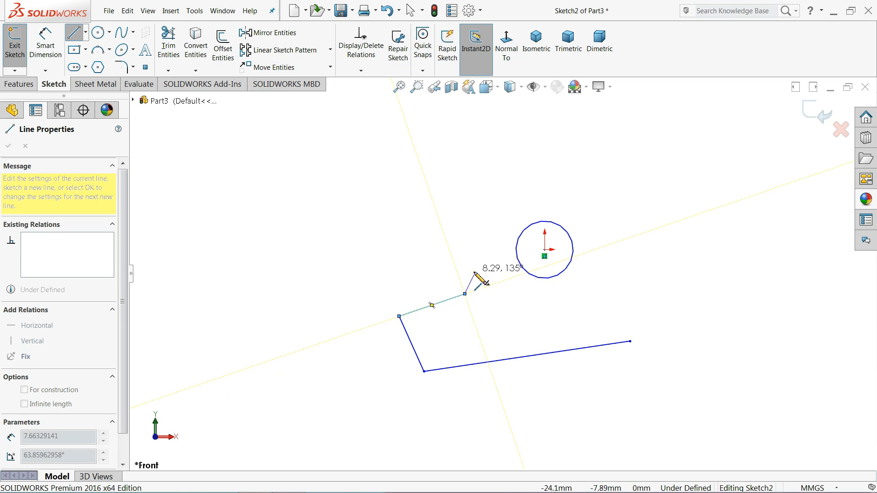
- Continue the profile with two tangent arcs curving up and around the circle, the upper one with a radius of about 24 mm
click(495, 250)
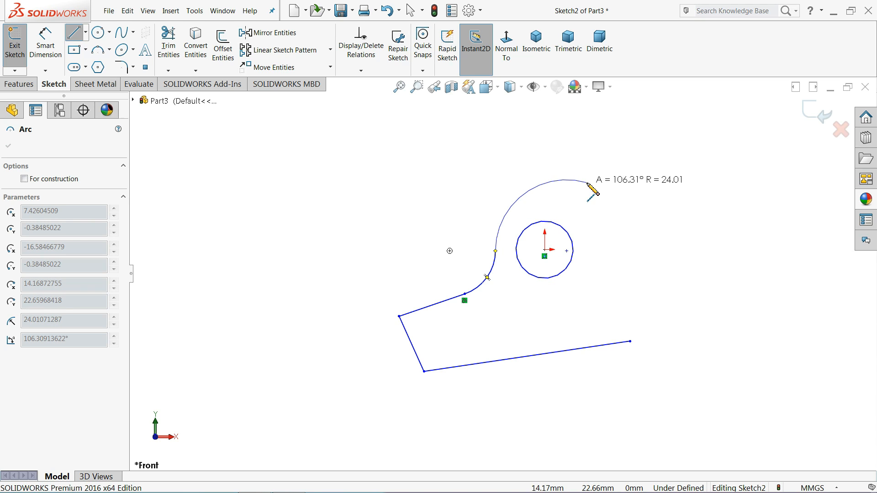
click(590, 184)
right_click(628, 178)
click(650, 186)
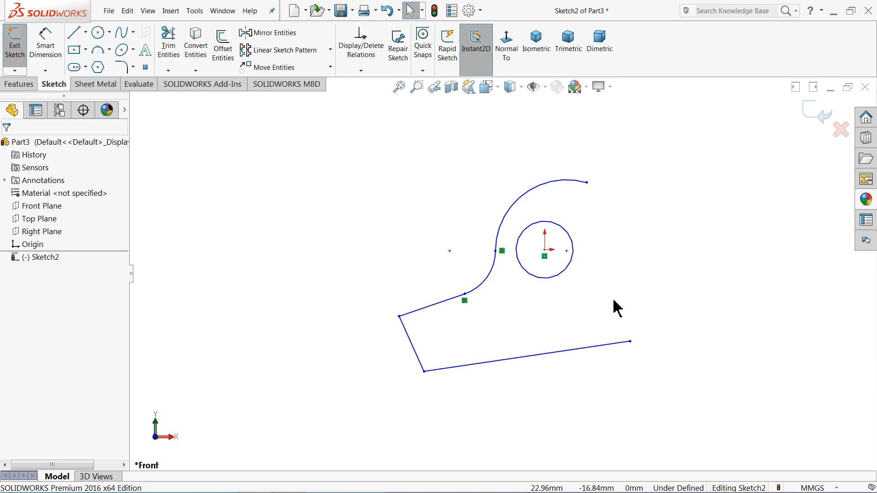
- Dimension the circle's diameter as 5 mm
click(51, 56)
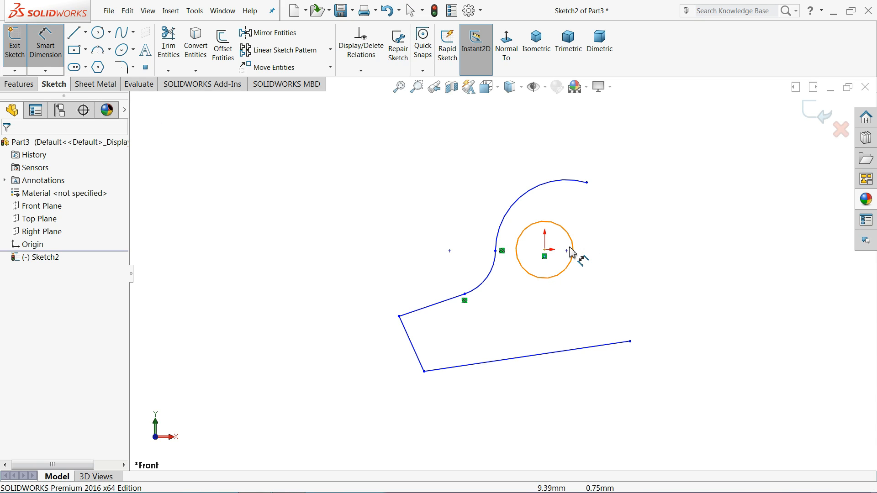
click(583, 253)
click(605, 254)
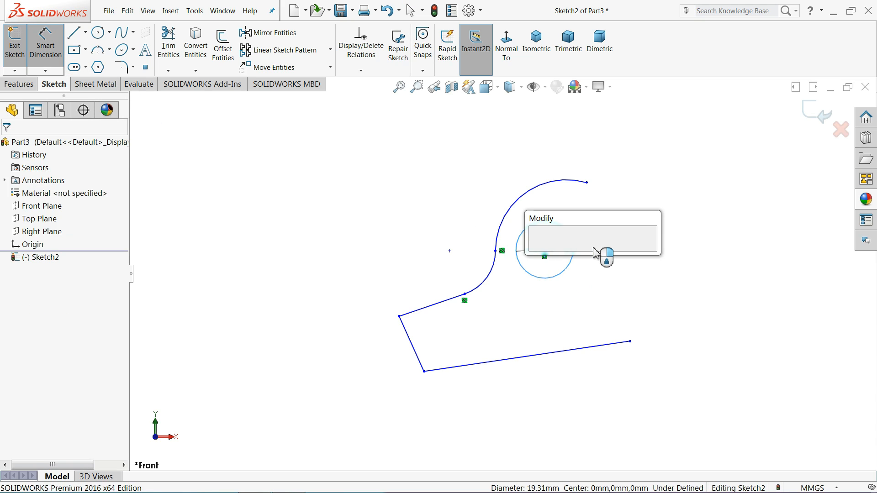
text(5)
key(Return)
click(621, 292)
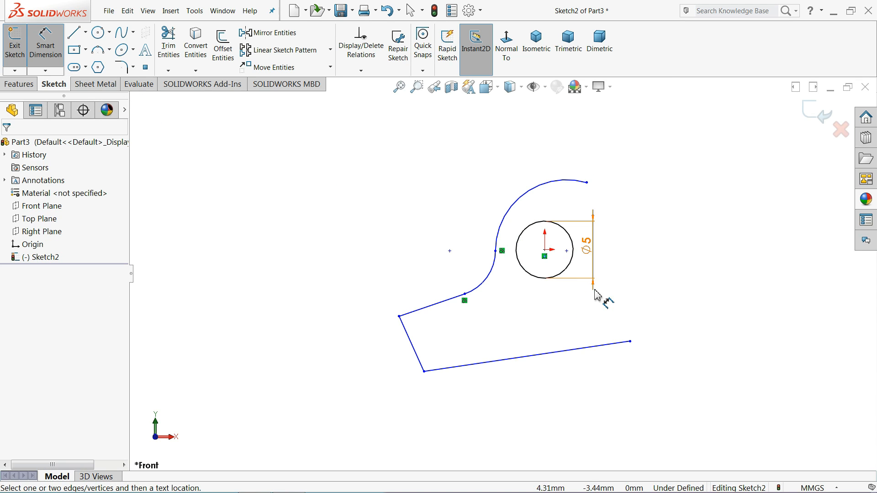
- Dimension the horizontal distance from the origin to the free end of the long lower line as 12.23 mm
scroll(612, 332, down, 1)
click(447, 201)
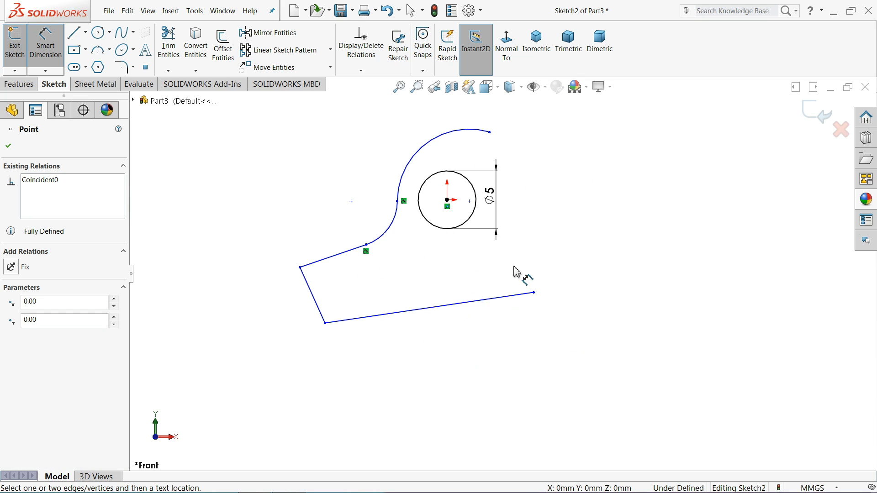
click(534, 292)
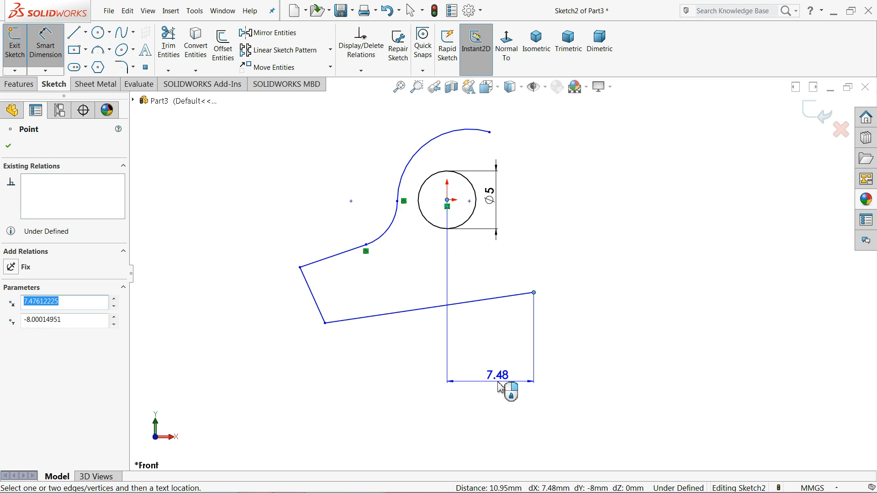
click(500, 387)
text(12.)
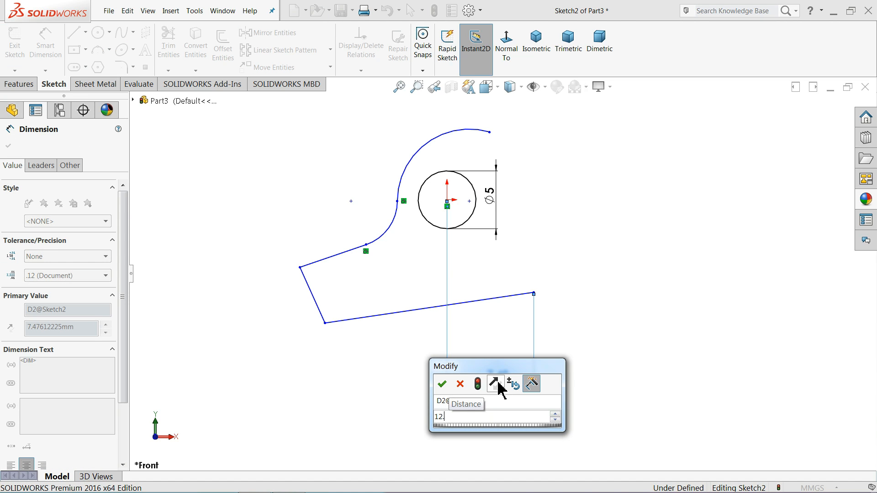
text(2)
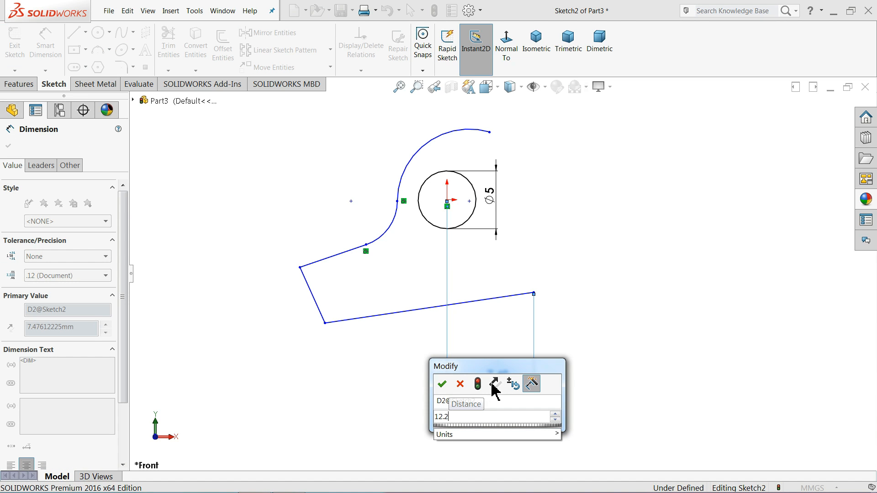
text(3)
key(Return)
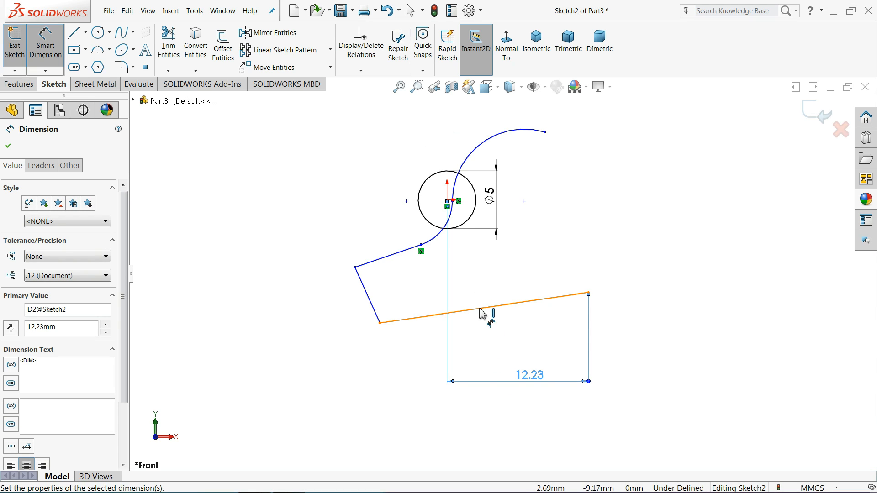
- Reshape the open profile by moving the short end line outward and shifting the arc endpoints so the arcs clear the circle
click(44, 48)
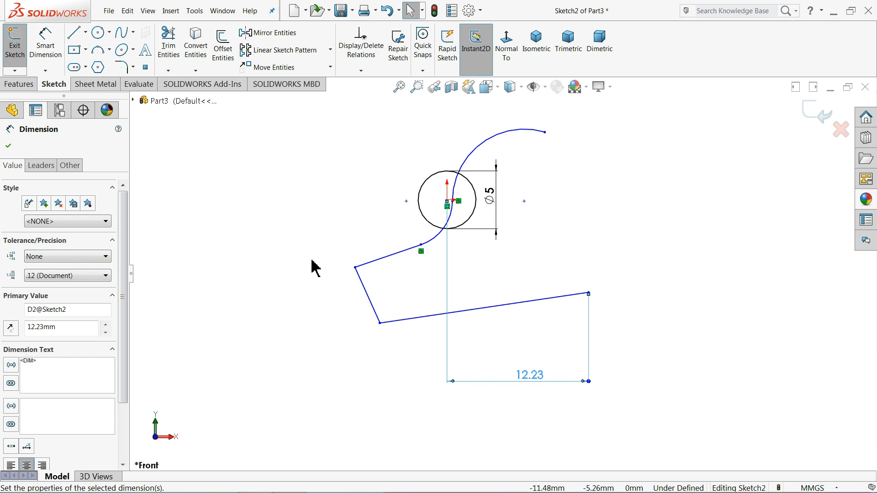
drag(361, 279, 269, 305)
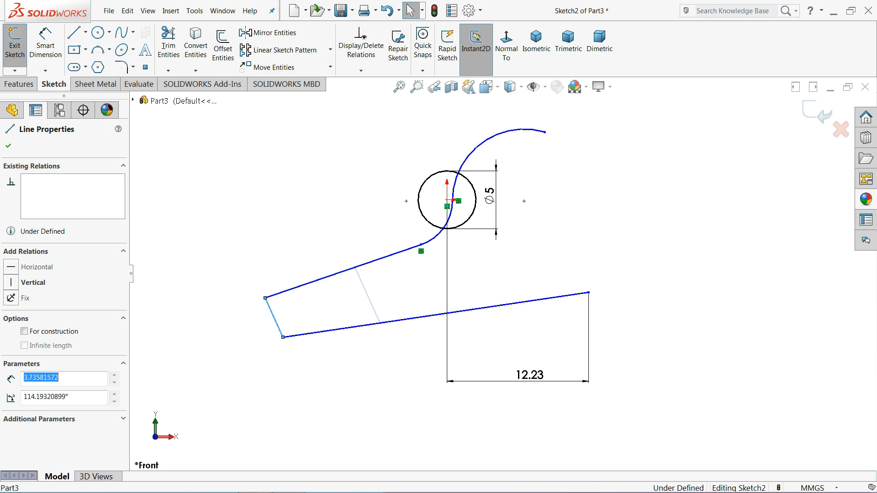
mouse_move(420, 245)
mouse_down()
mouse_move(384, 238)
mouse_move(409, 249)
mouse_up()
mouse_move(454, 199)
mouse_down()
mouse_move(417, 188)
mouse_move(448, 190)
mouse_move(442, 200)
mouse_move(443, 192)
mouse_move(459, 200)
mouse_move(452, 195)
mouse_up()
drag(409, 250, 357, 219)
click(317, 235)
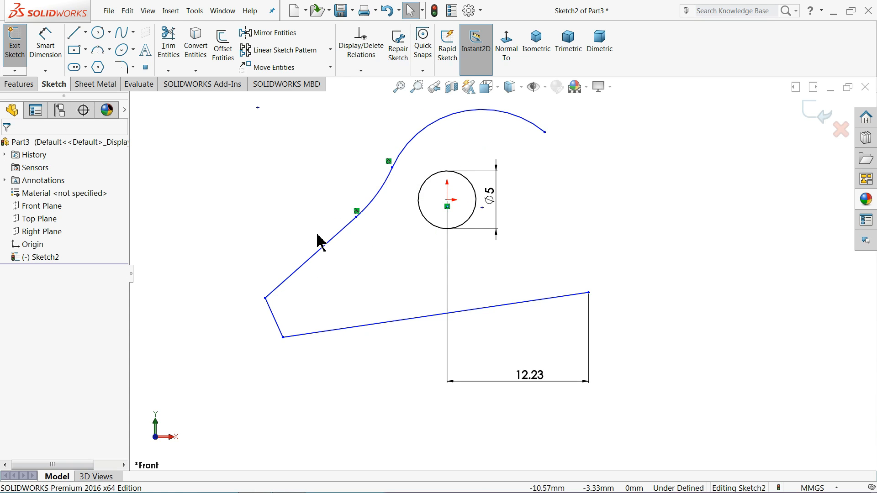
scroll(327, 250, up, 5)
scroll(554, 270, down, 3)
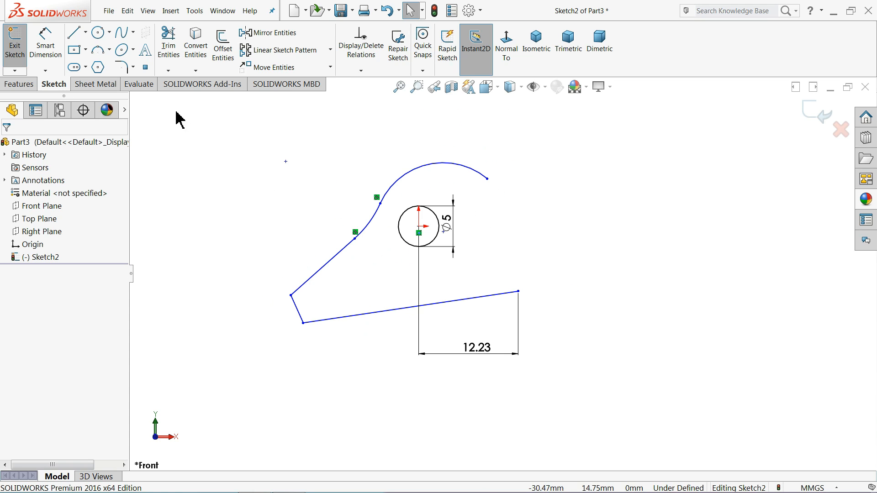
- Dimension the vertical distance from the origin to the free end of the long lower line as 9.45 mm
click(46, 45)
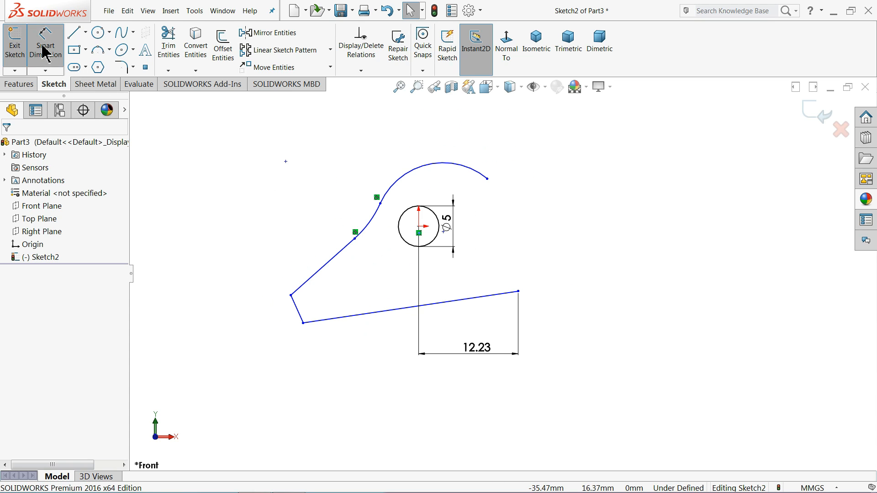
click(419, 227)
click(518, 292)
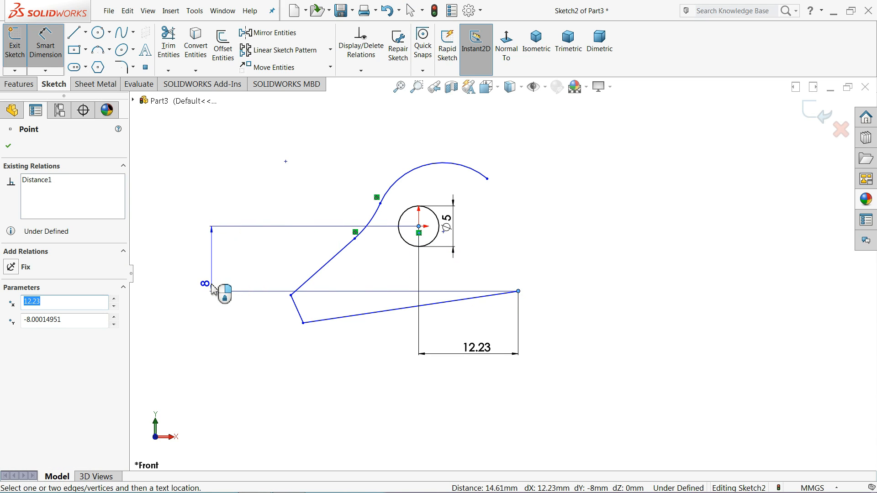
click(206, 256)
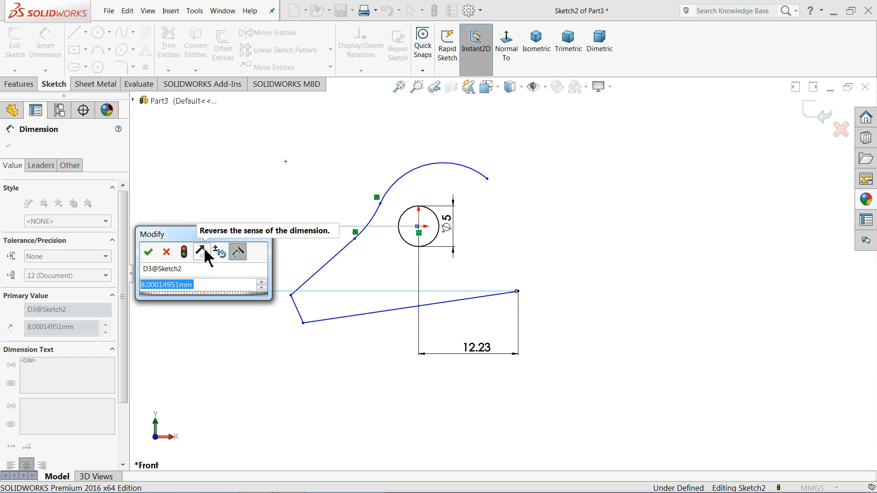
text(9.45)
key(Return)
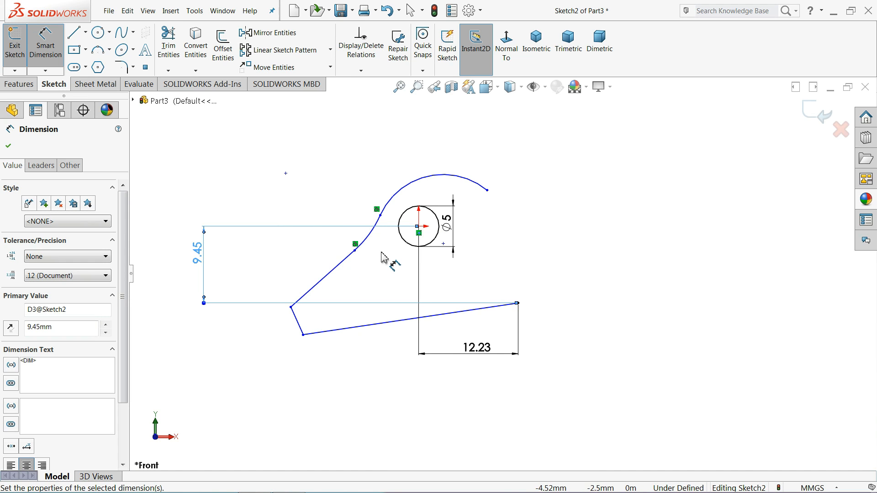
- Dimension the length of the long lower line as 34.3 mm
scroll(382, 257, down, 2)
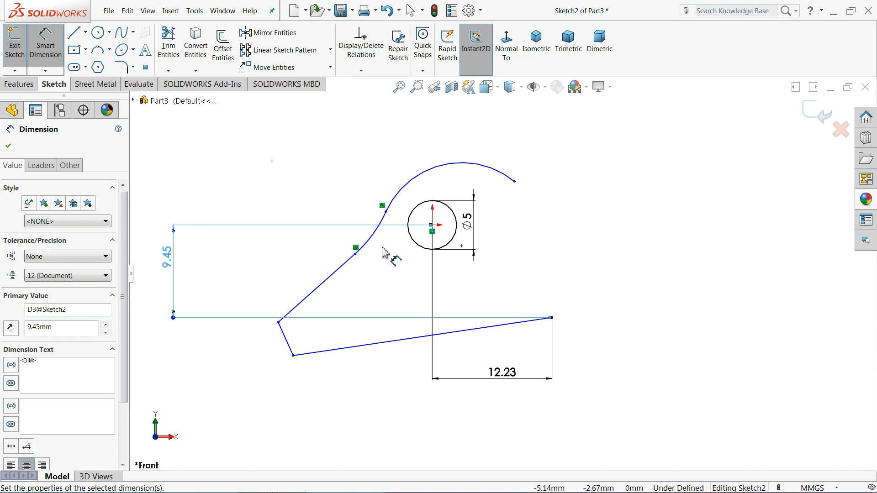
click(375, 343)
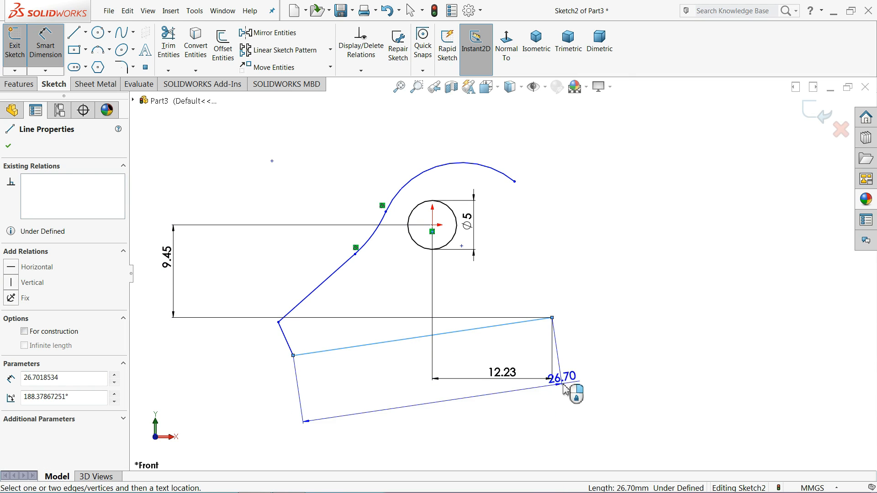
click(574, 370)
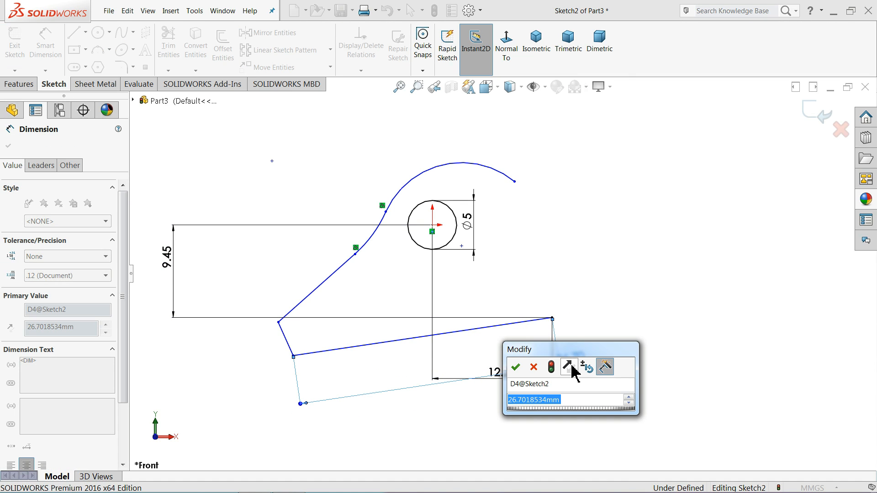
text(3)
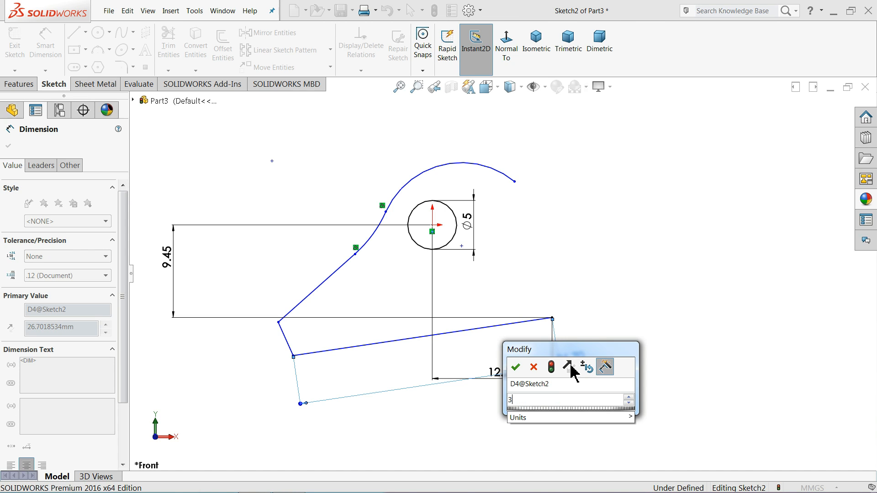
text(4.3)
key(Return)
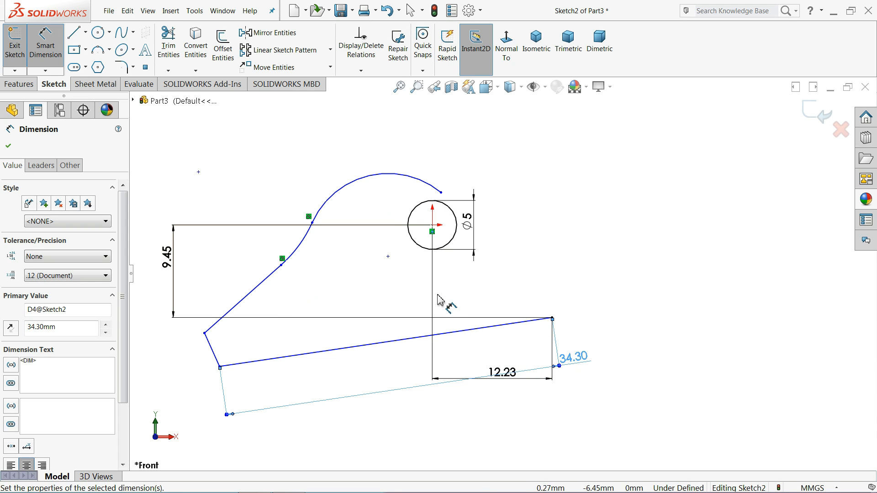
- Dimension the aligned length of the short end line as 6.4 mm
click(215, 357)
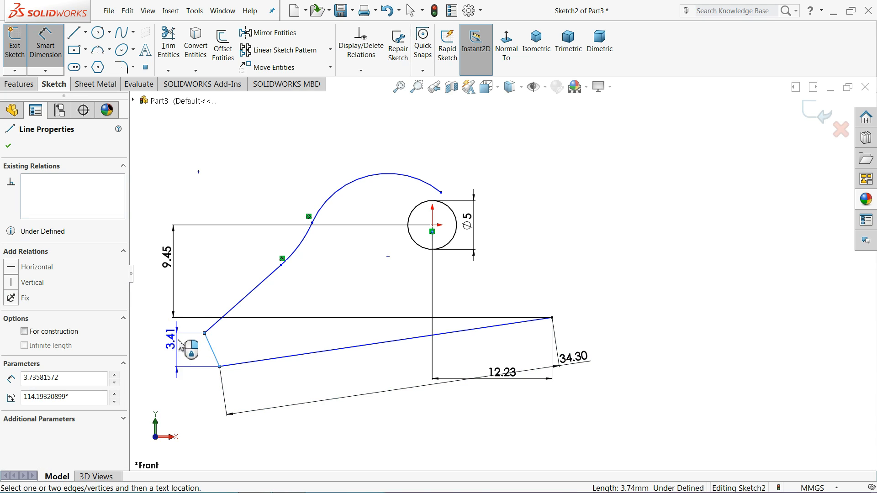
click(201, 381)
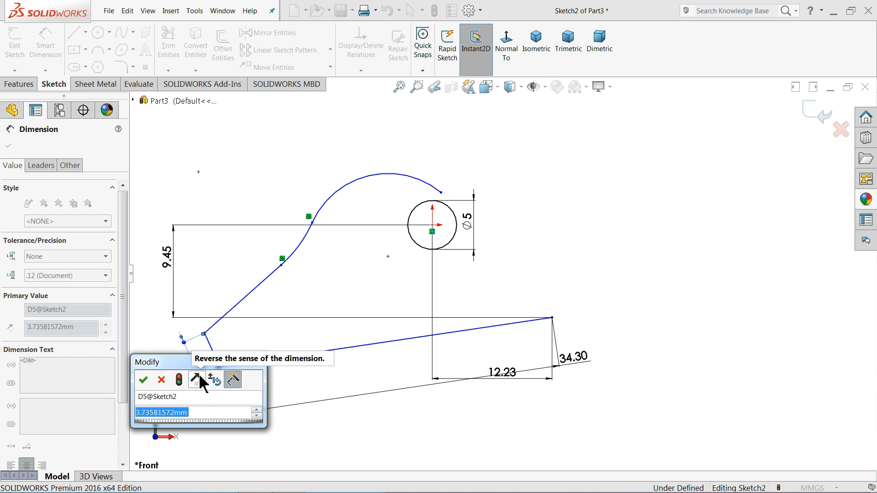
text(6.4)
key(Return)
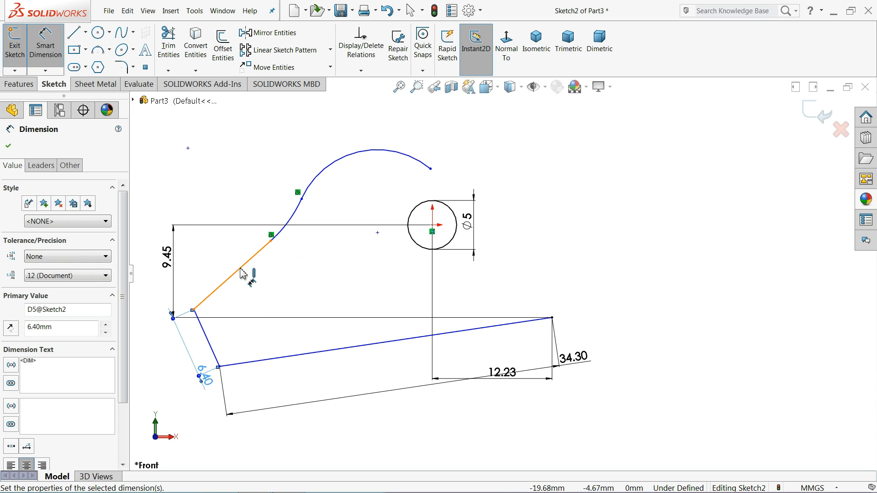
- Dimension the angle between the short end line and the long lower line as 93°
click(204, 334)
click(242, 363)
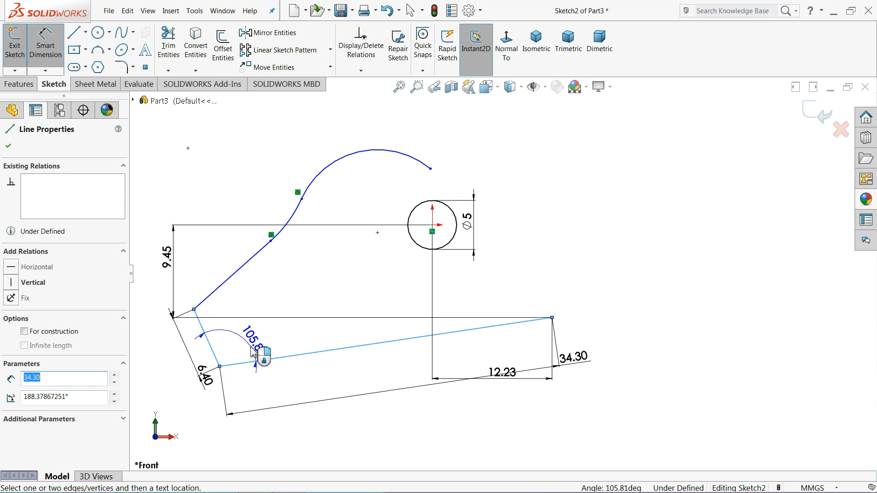
click(252, 351)
text(93)
key(Return)
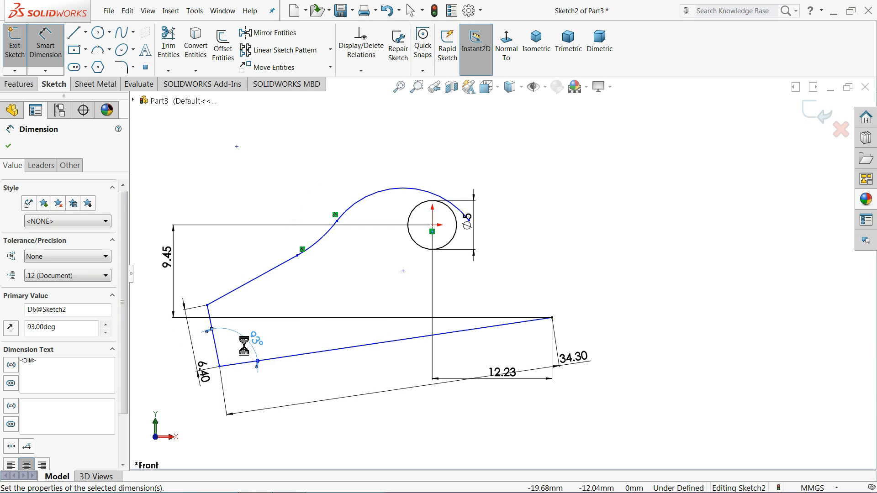
- Dimension the angle between the short end line and the upper slanted line as 91.2°
click(216, 348)
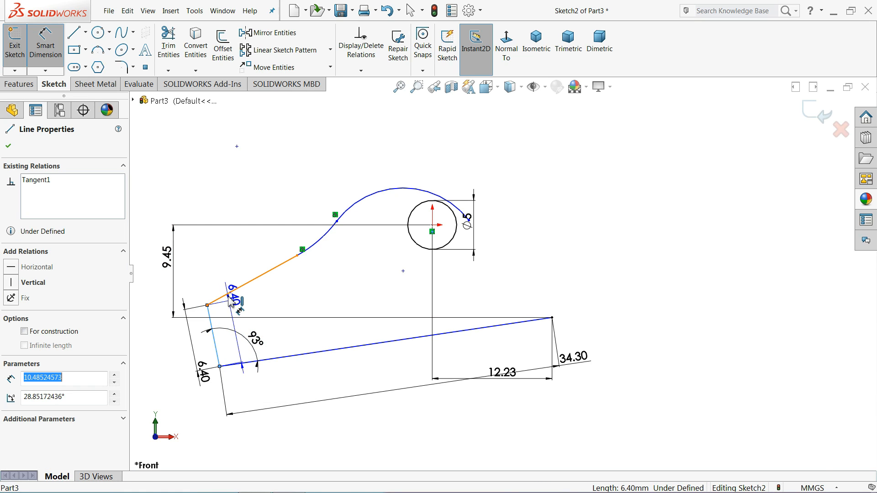
click(233, 290)
click(285, 312)
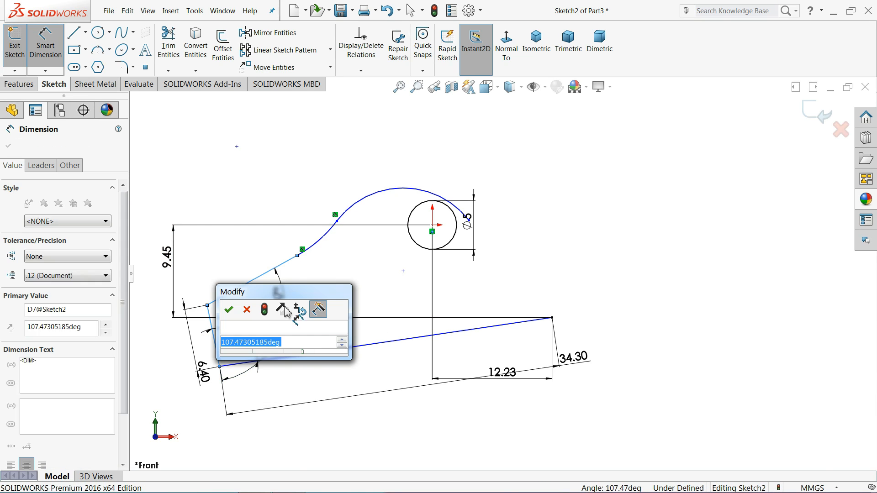
text(19.2)
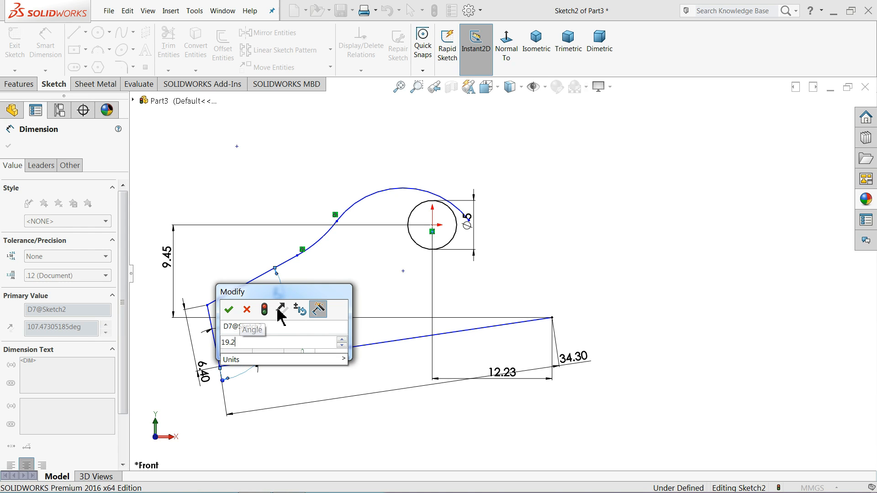
key(Return)
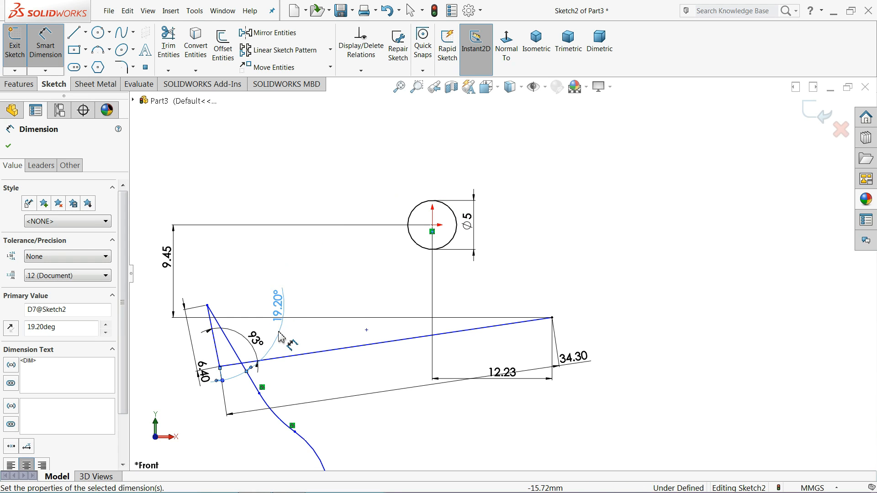
key(Escape)
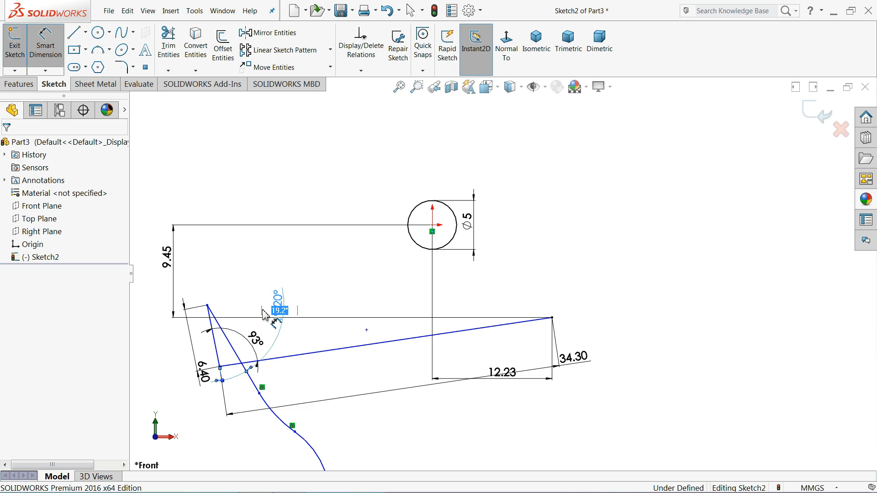
key(Return)
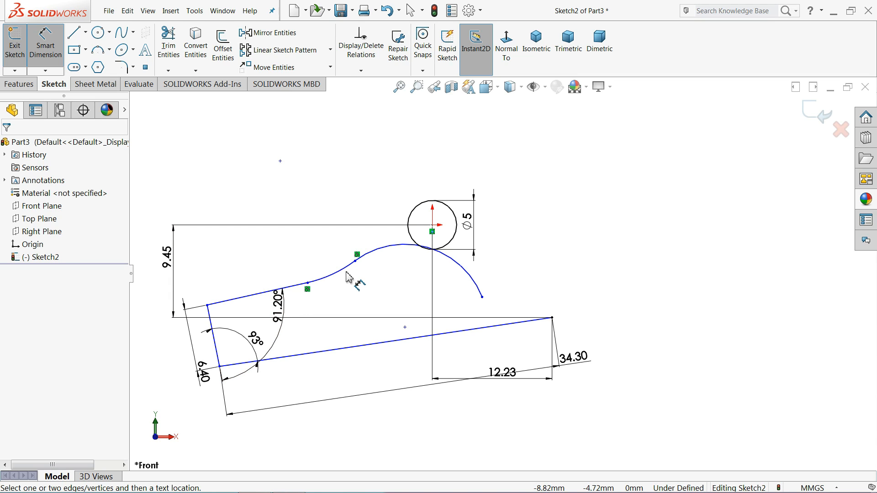
- Dimension the small concave arc's radius as 4 mm and pull the large arc's free end above the circle, to about X 3.44, Y 9.82 mm
click(347, 275)
click(357, 275)
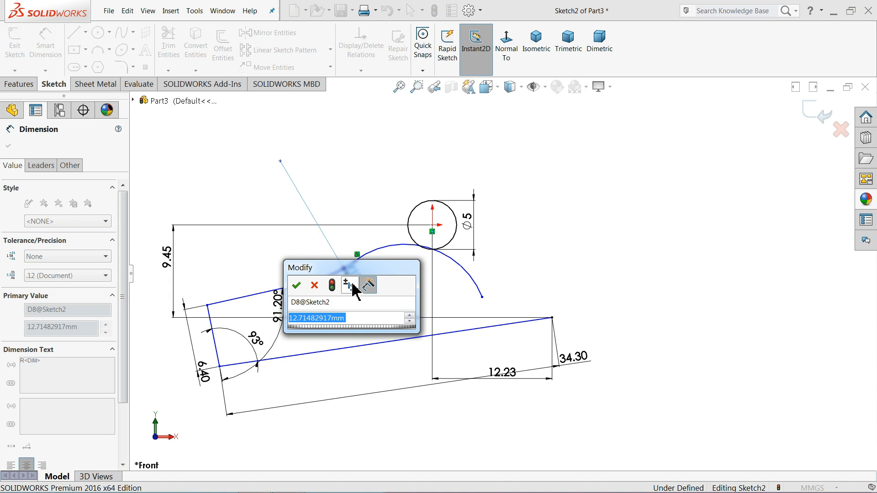
text(4)
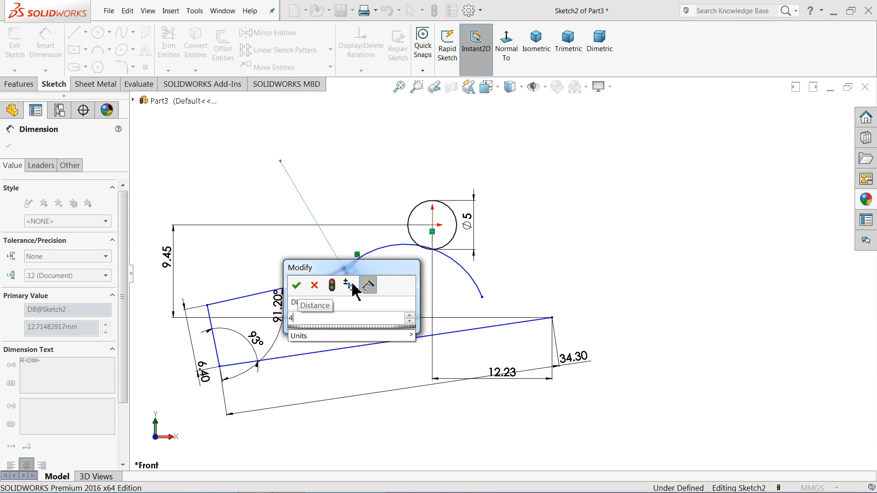
key(Return)
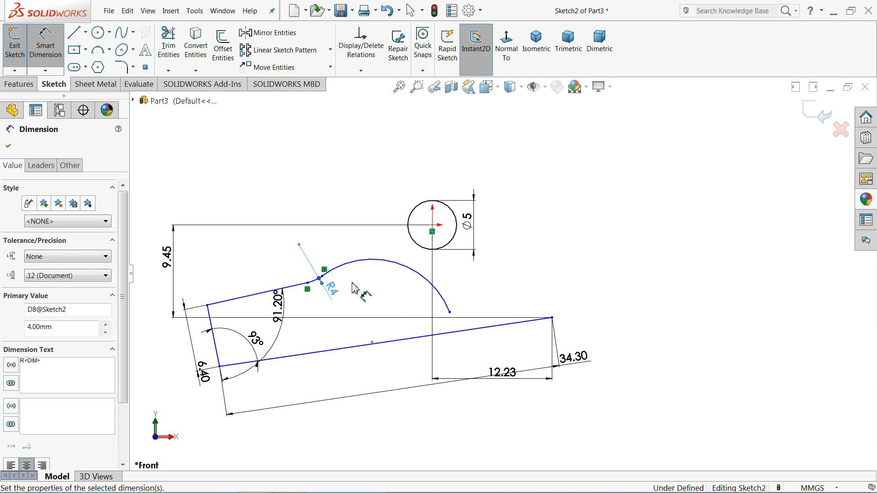
click(10, 147)
drag(450, 312, 467, 131)
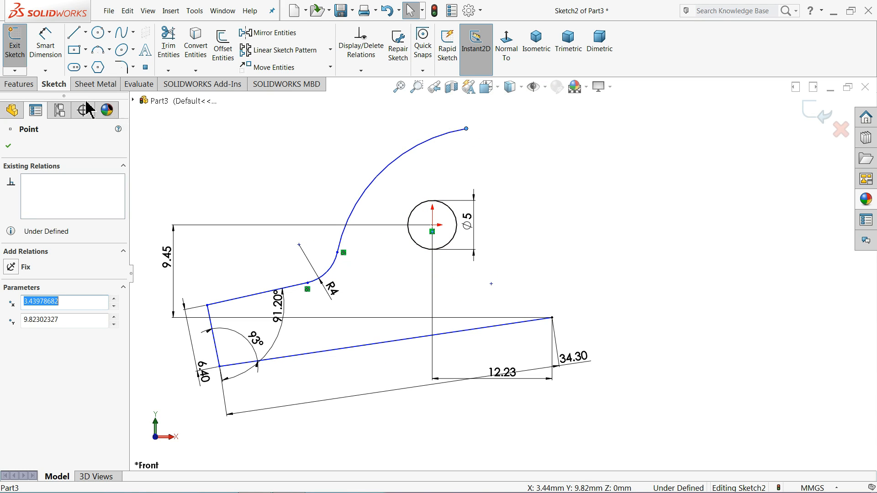
click(46, 48)
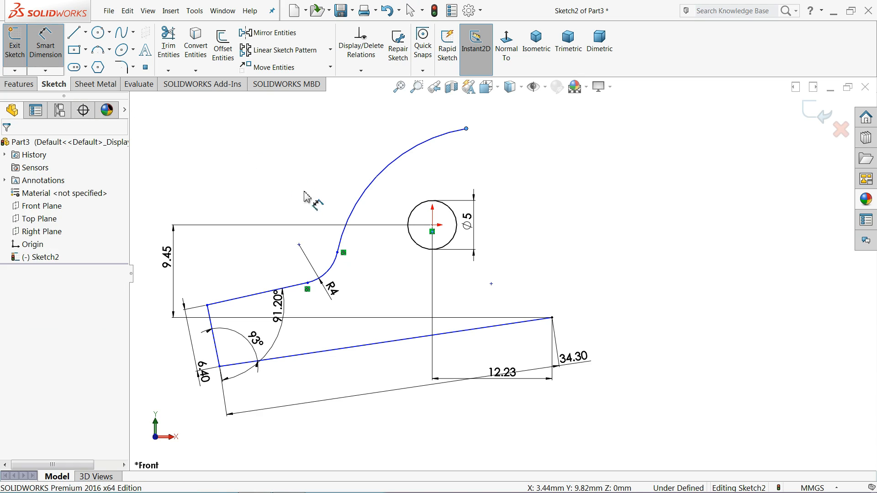
click(365, 183)
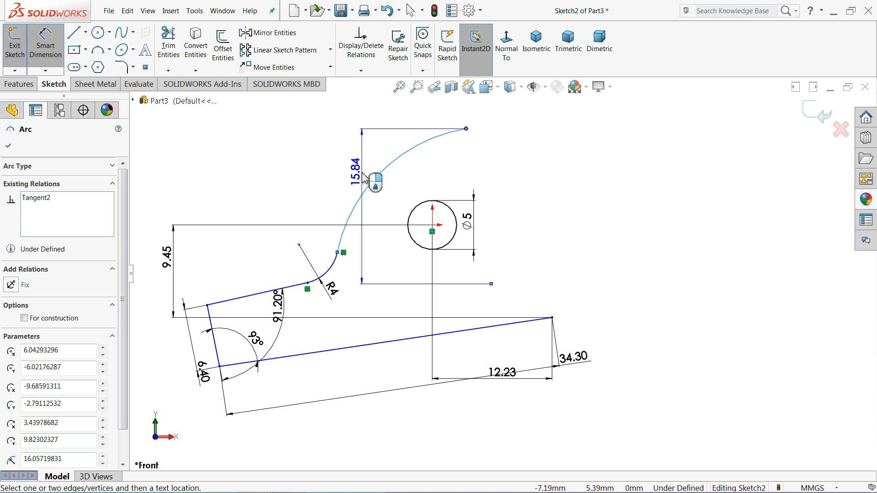
key(Escape)
click(367, 187)
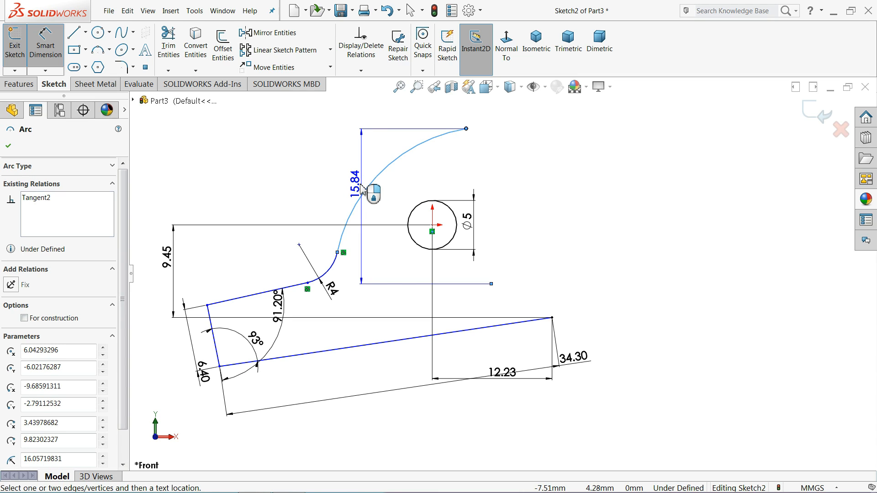
key(Escape)
click(345, 176)
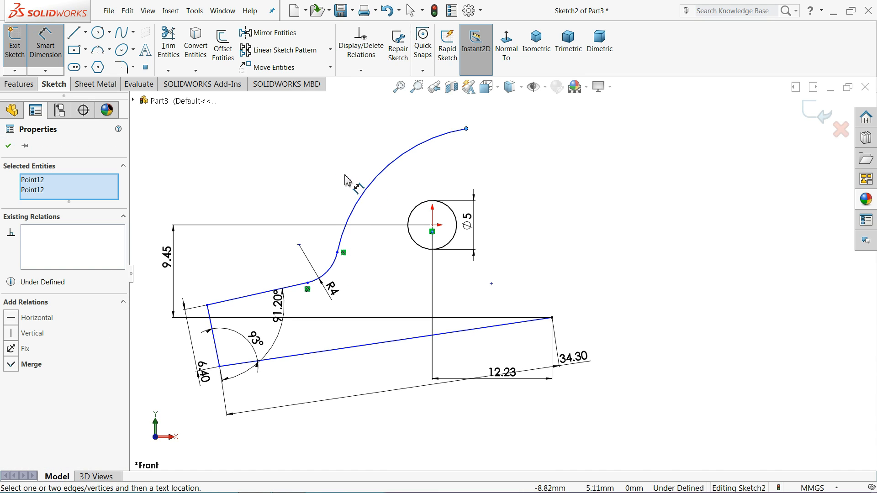
- Dimension the radius of the large arc beside the circle as 8.5 mm
click(45, 46)
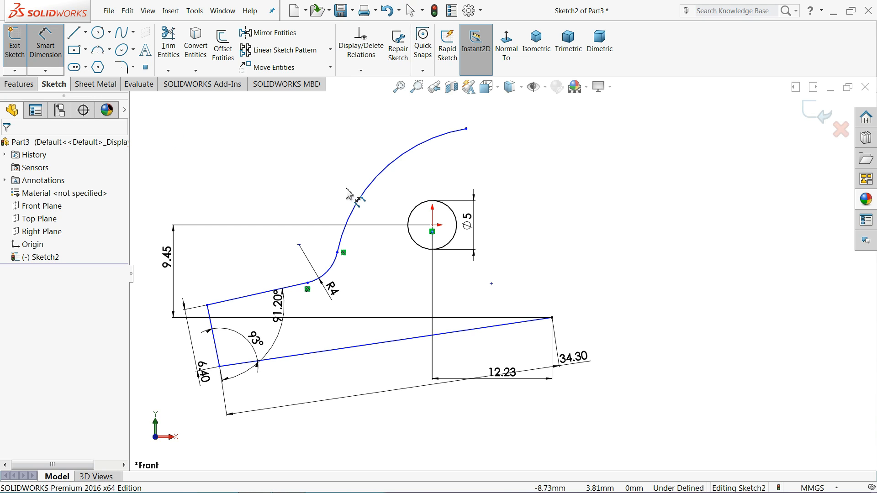
click(362, 187)
click(337, 169)
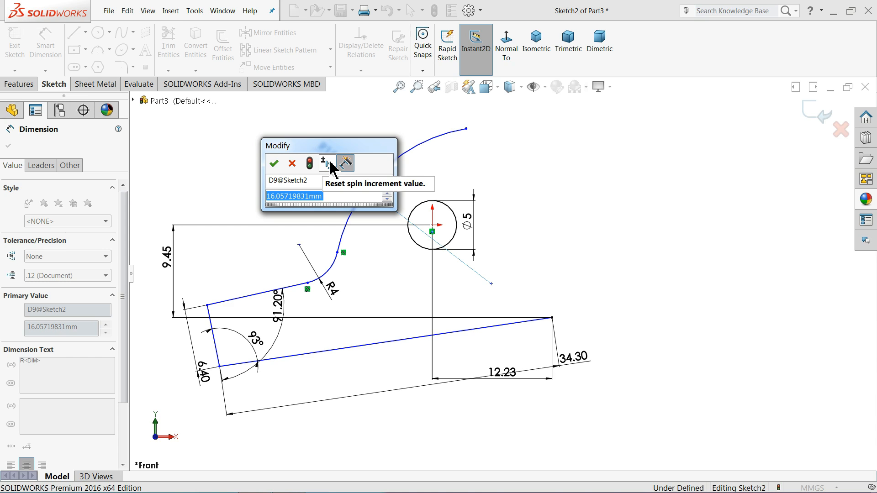
text(8.5)
key(Return)
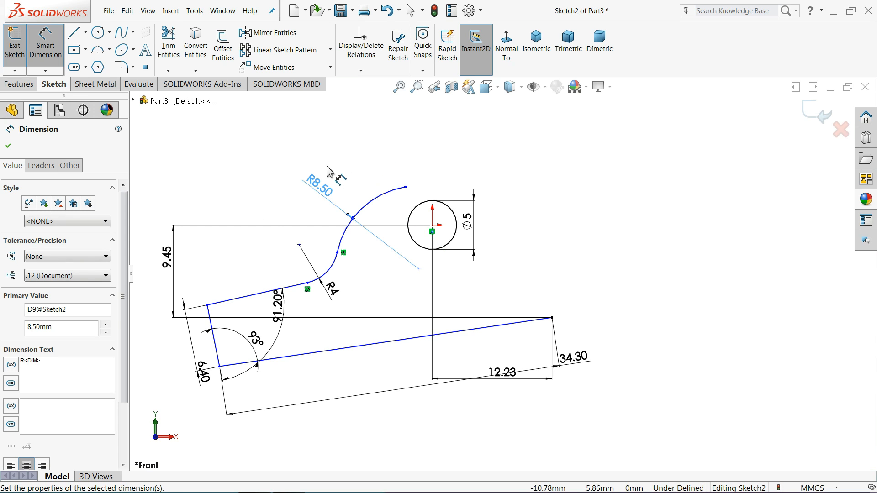
- Reposition the 8.5 mm radius arc so it curves over the circle, with its free end at about X 1.55, Y 5.99 mm
click(8, 146)
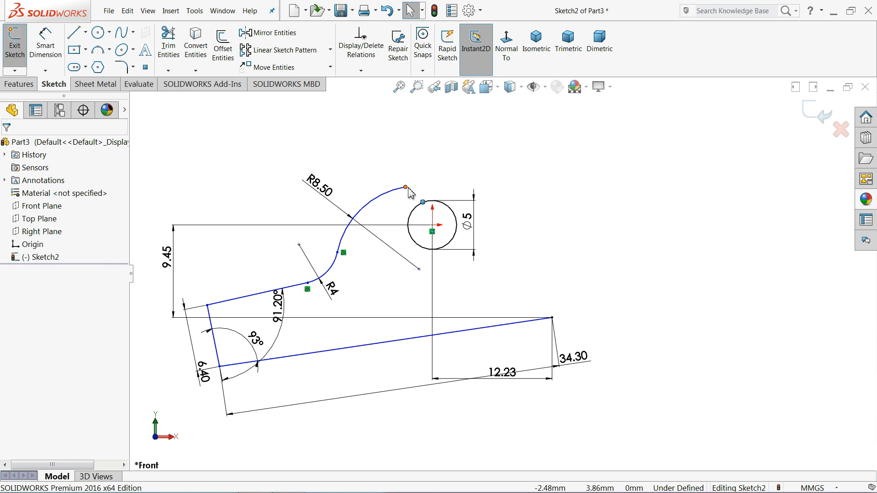
drag(406, 188, 450, 156)
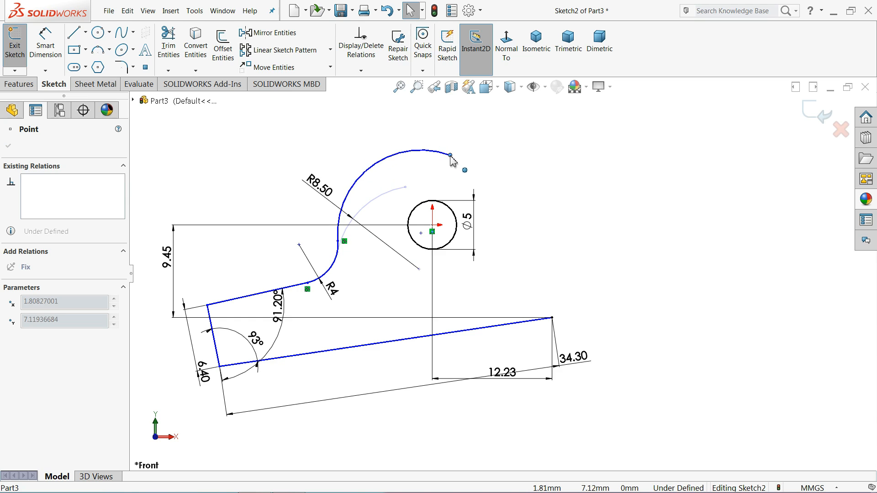
drag(372, 164, 384, 170)
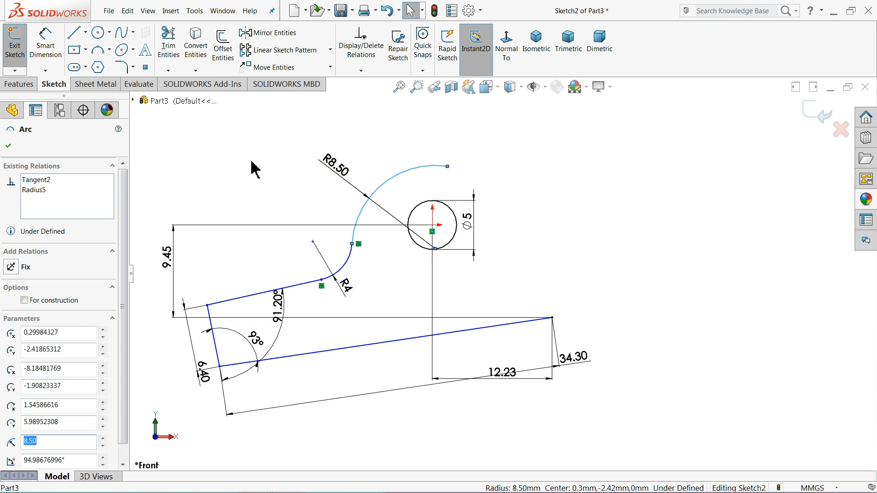
click(251, 166)
- Dimension the length of the upper slanted line as 11.9 mm
click(46, 46)
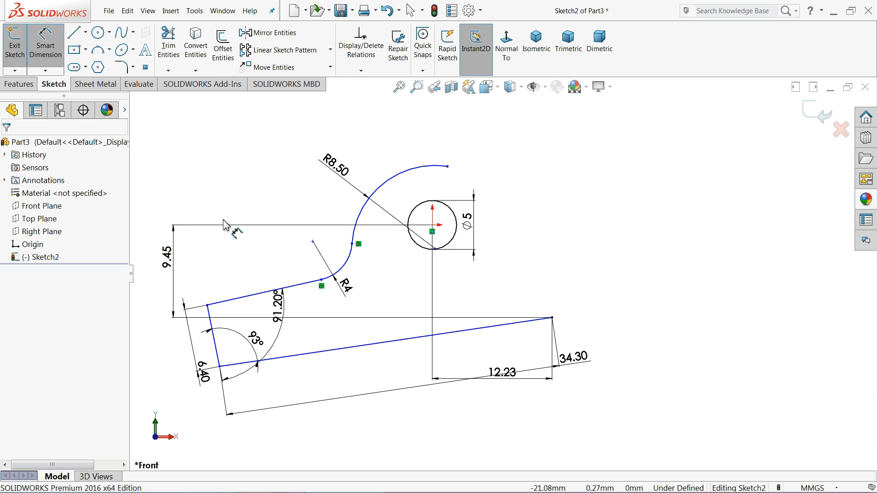
click(270, 291)
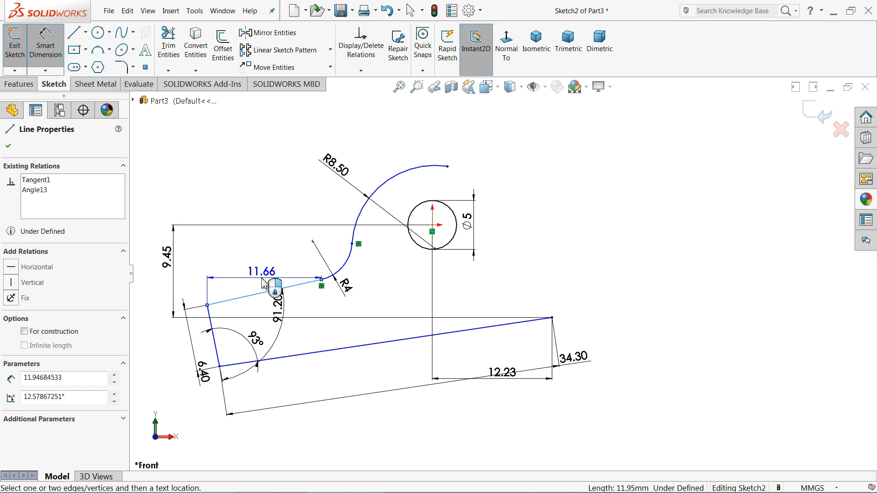
click(234, 287)
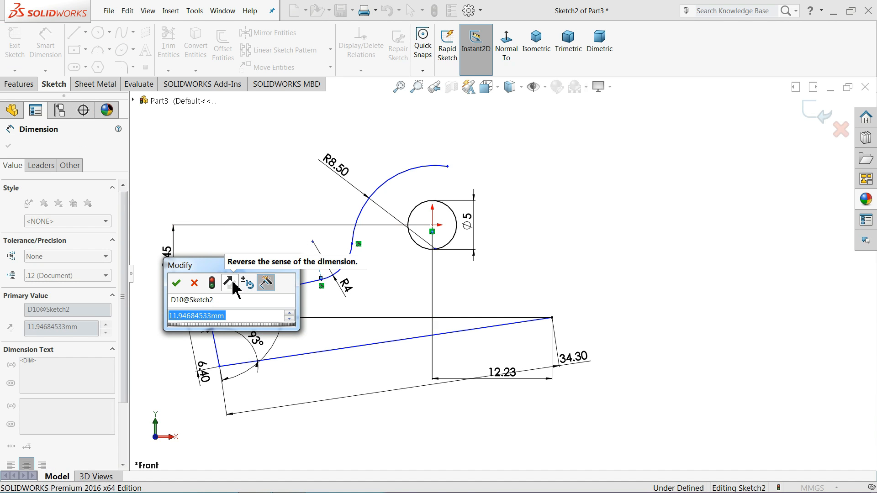
text(11)
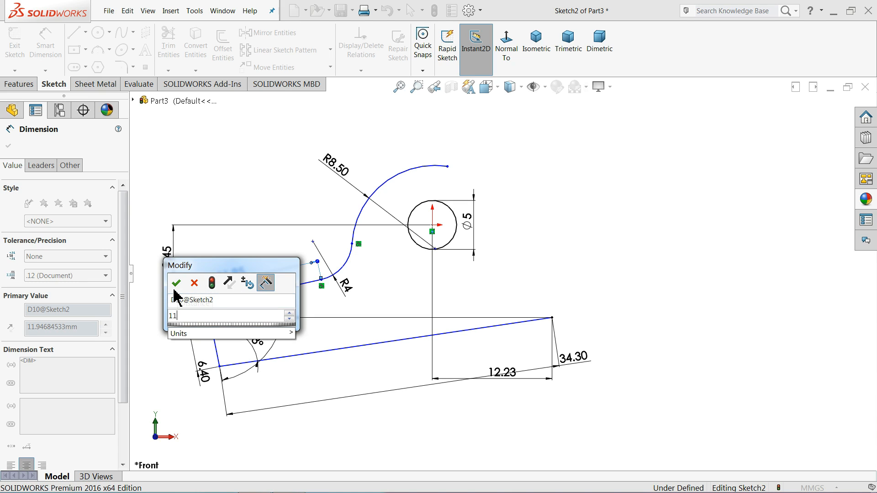
text(.9+)
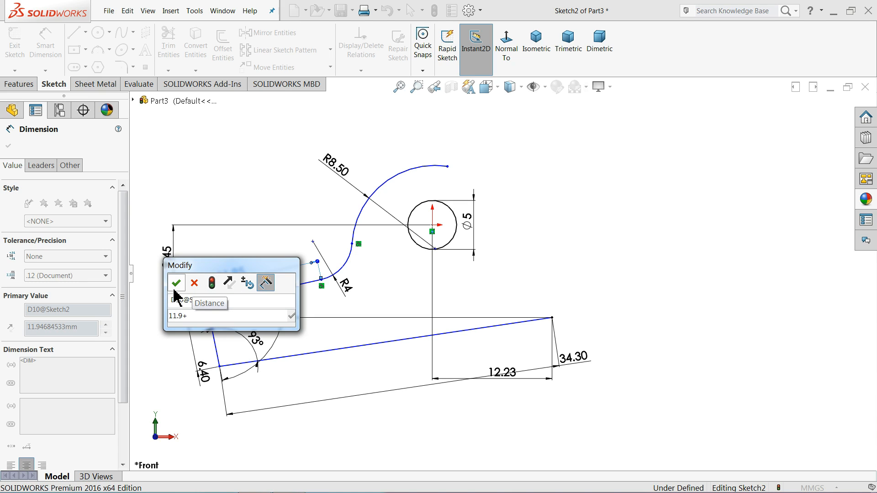
key(BackSpace)
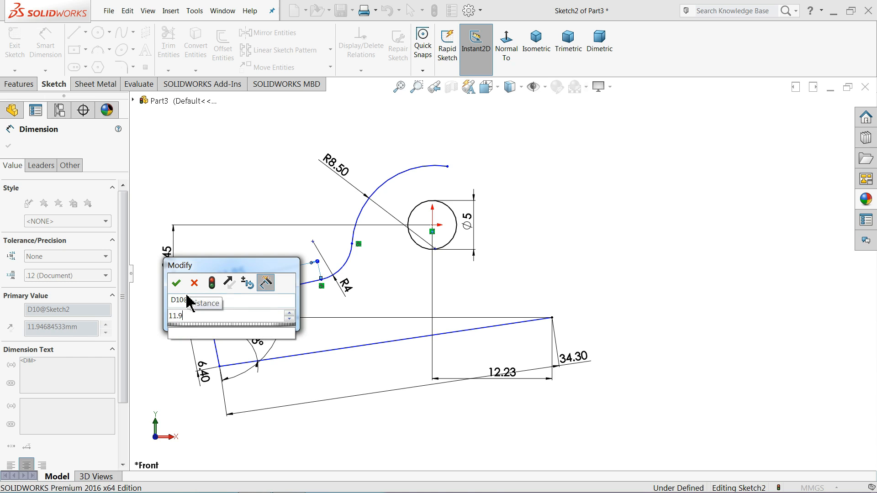
key(Return)
scroll(506, 358, up, 2)
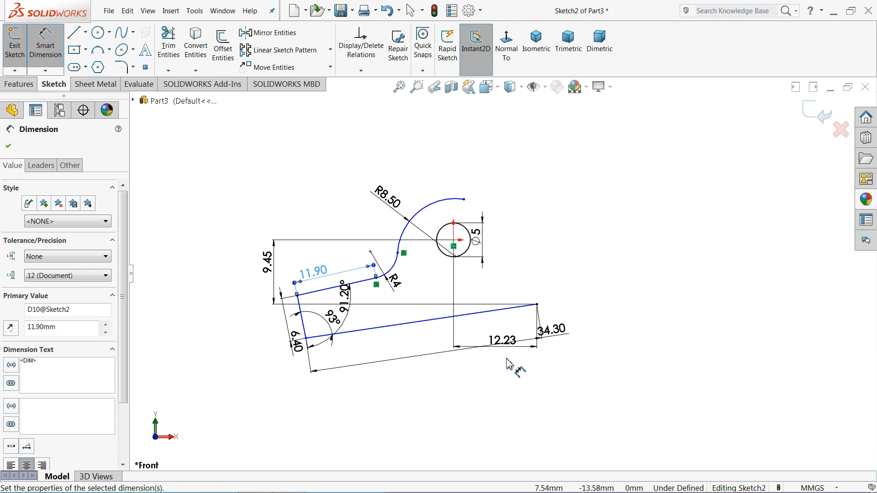
key(Escape)
- Sketch a line about 127 mm long sloping down from the 8.5 mm arc's free end, continued by a short convex tangent arc
scroll(551, 363, up, 2)
scroll(726, 336, down, 5)
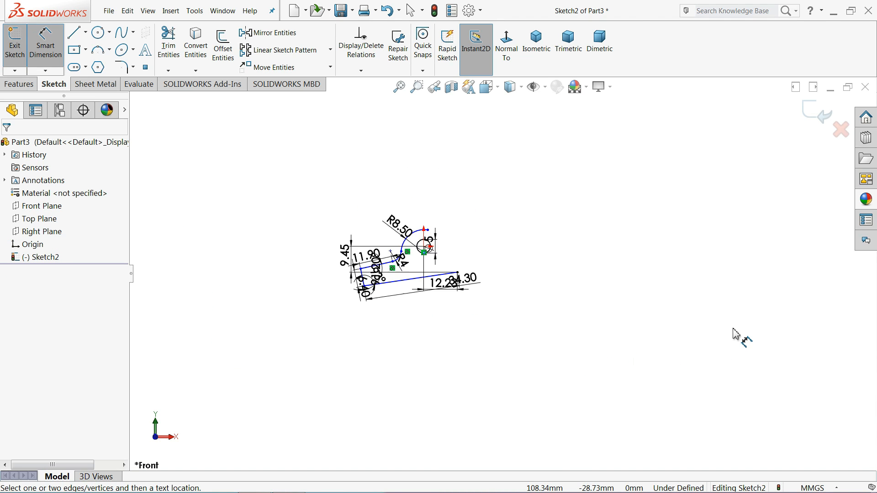
click(75, 33)
click(266, 179)
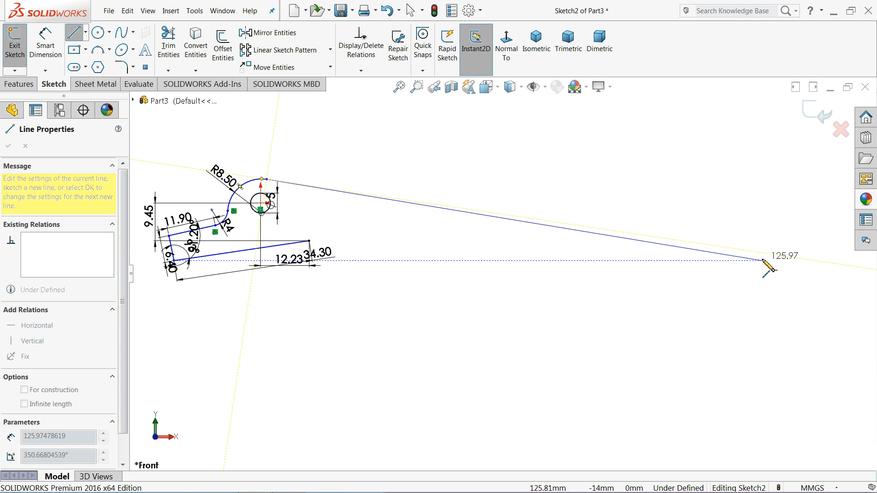
scroll(767, 269, down, 2)
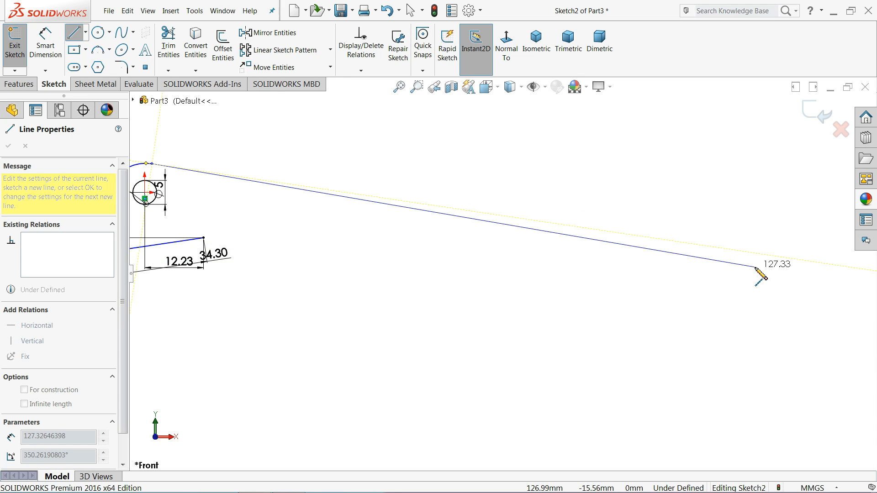
click(755, 268)
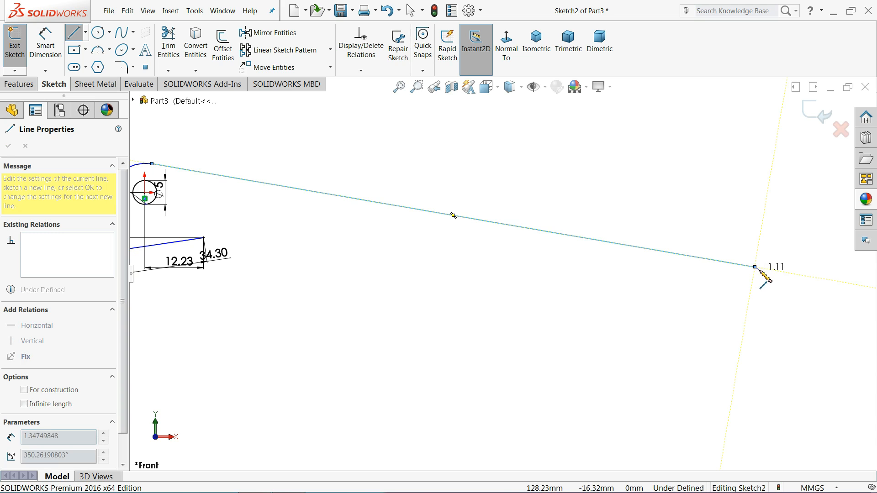
click(805, 305)
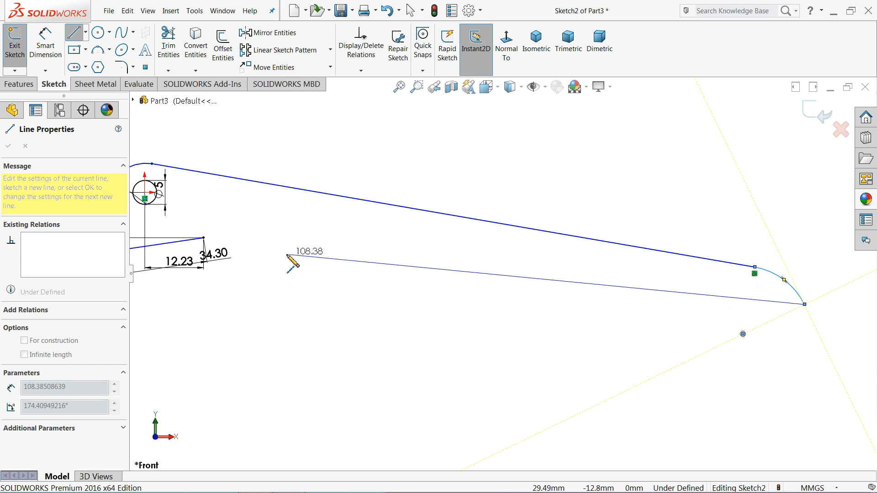
- Sketch a line about 108 mm long back from the tip and close the outline with a tangent arc to the lower slanted line's end
click(290, 238)
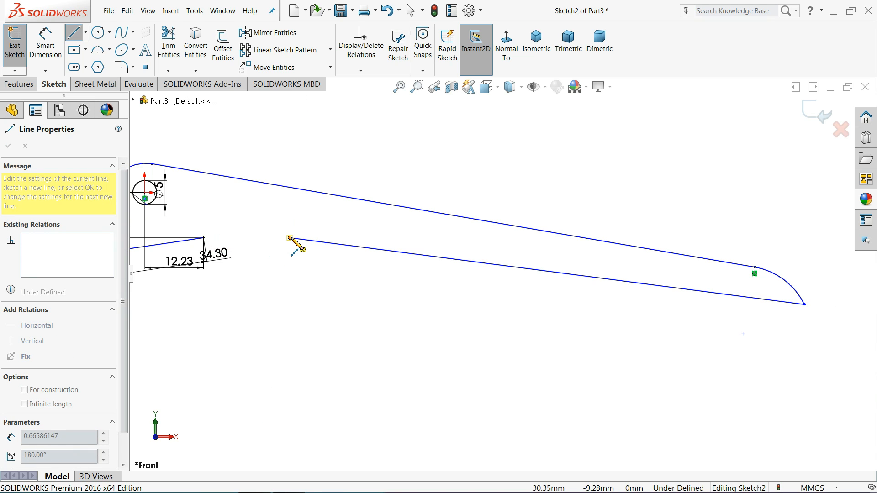
click(204, 238)
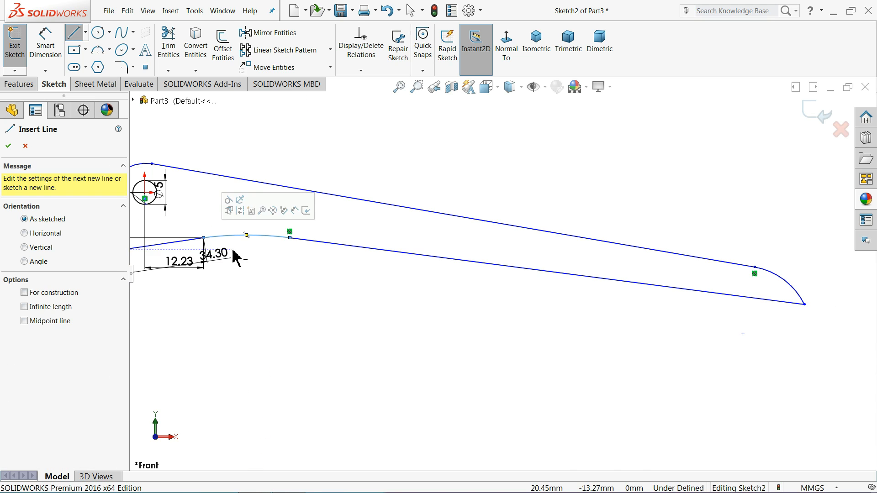
right_click(282, 239)
click(304, 278)
- Dimension the radius of the shallow arc between the two lower lines as 150 mm
click(54, 61)
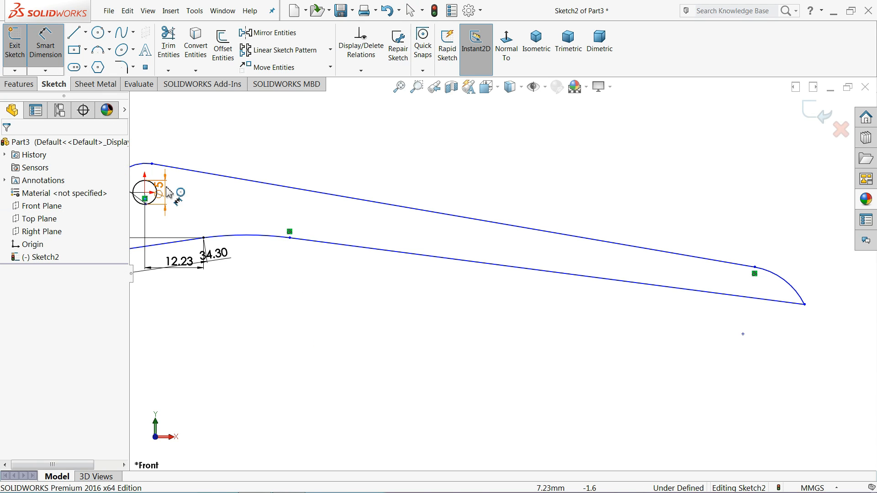
click(246, 236)
click(250, 273)
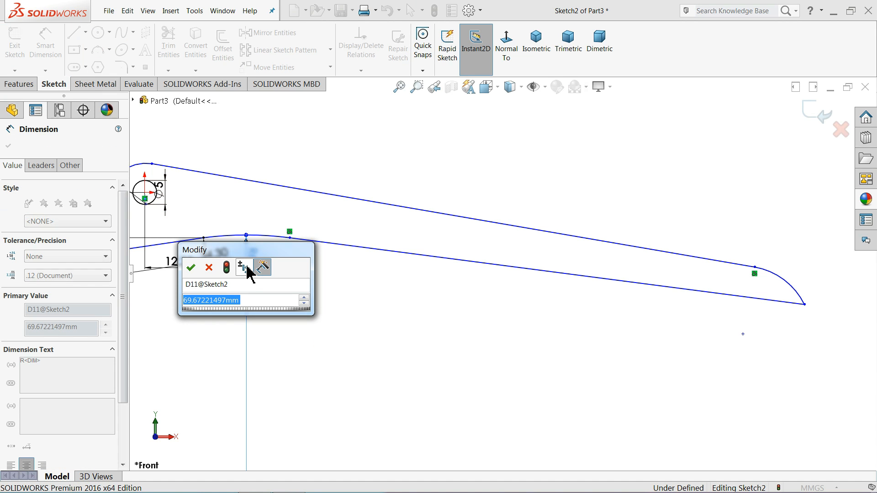
text(150)
key(Return)
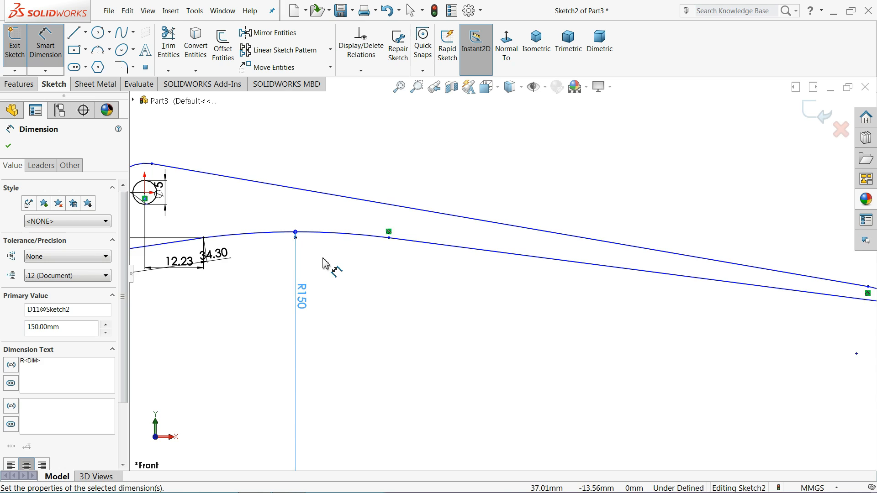
- Round the sharp corner at the lever's far tip with a 0.5 mm sketch fillet
scroll(493, 233, down, 3)
scroll(676, 290, up, 4)
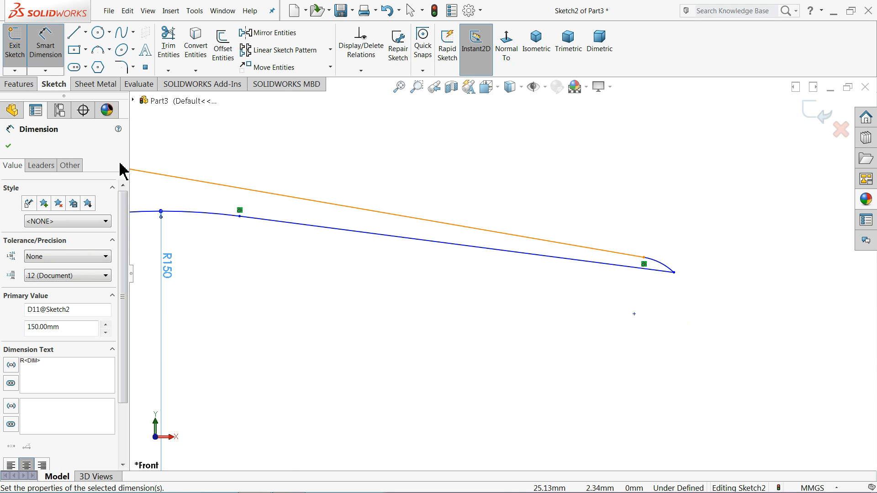
click(122, 68)
scroll(686, 288, up, 3)
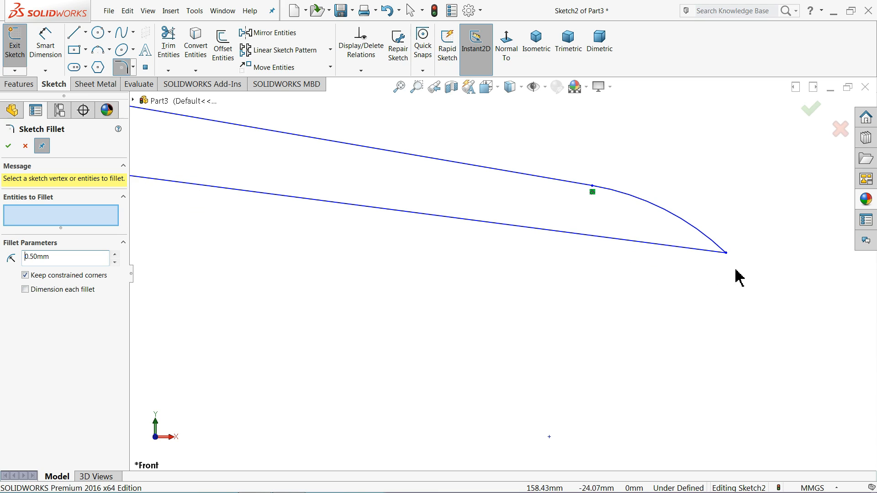
click(728, 257)
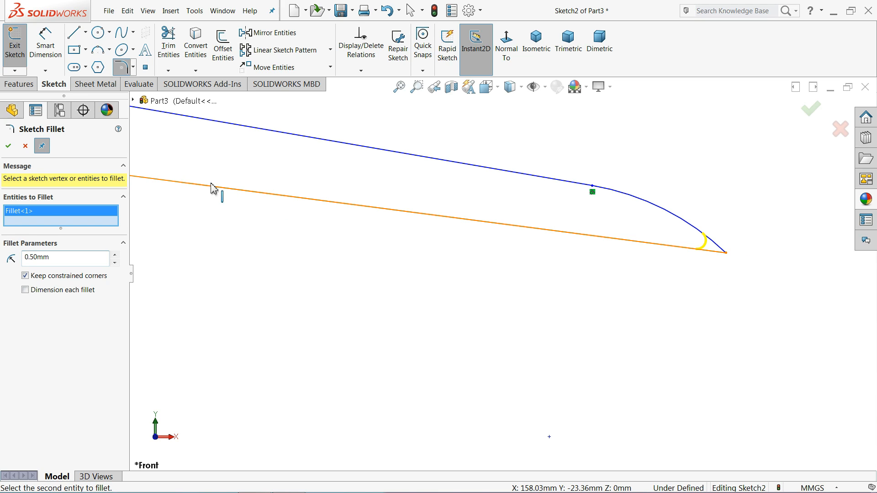
click(8, 147)
click(9, 145)
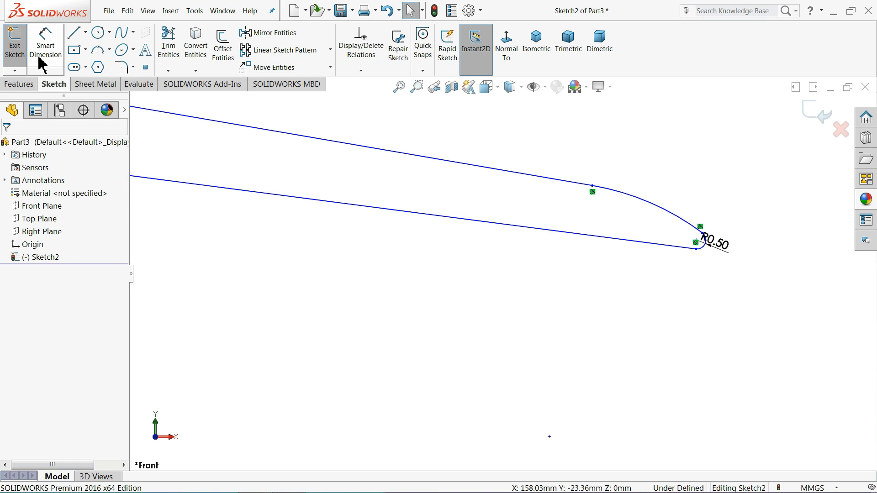
- Dimension the horizontal distance between the 5 mm hole's centre and the tip fillet's centre as 187.65 mm
click(45, 46)
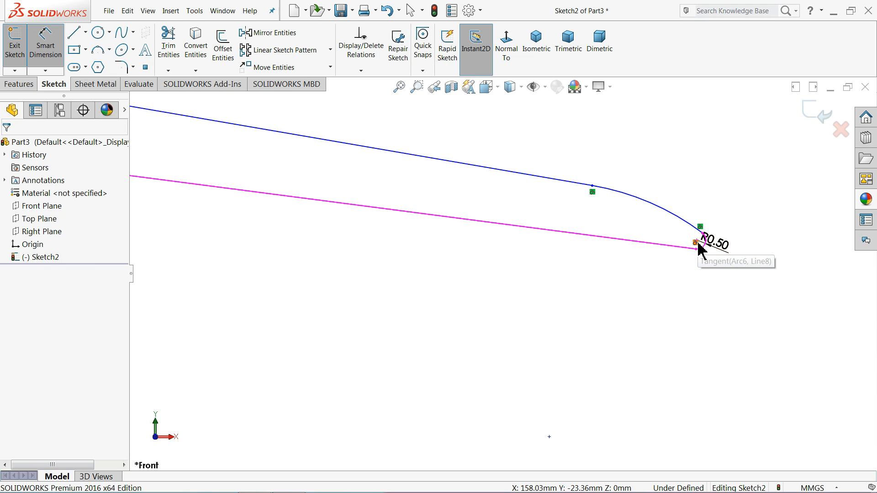
key(z)
scroll(562, 249, down, 5)
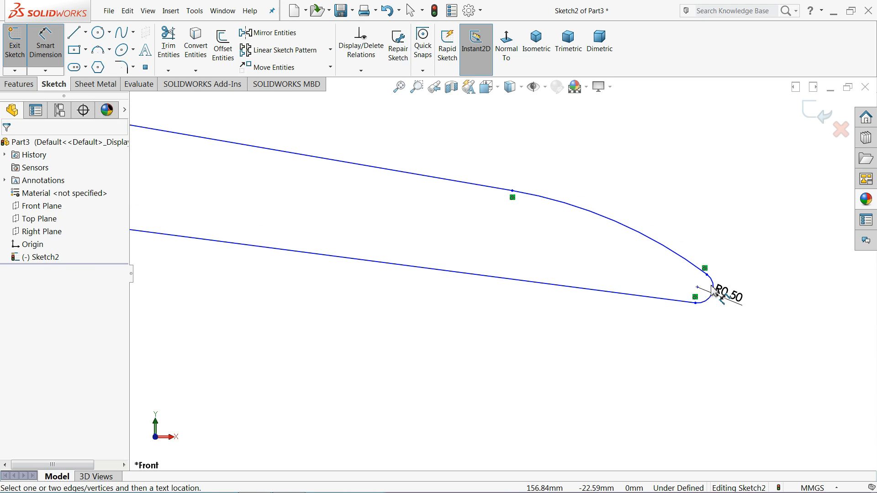
click(698, 292)
scroll(452, 294, up, 6)
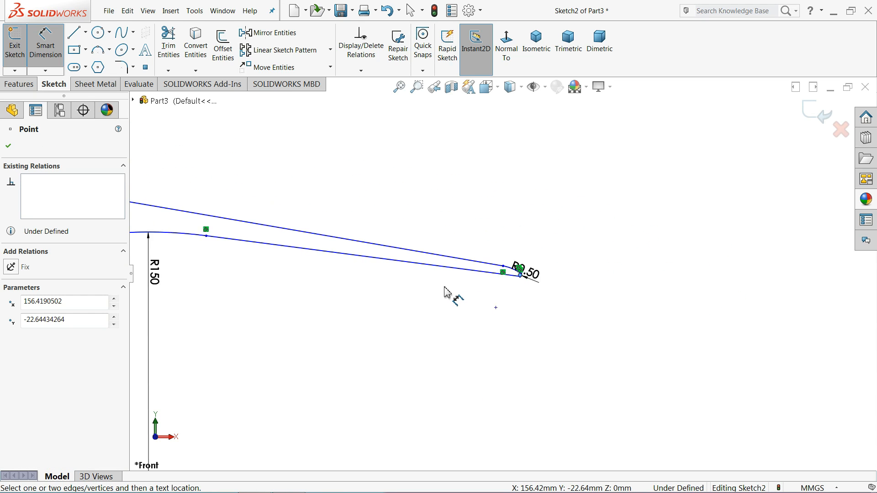
scroll(343, 268, down, 4)
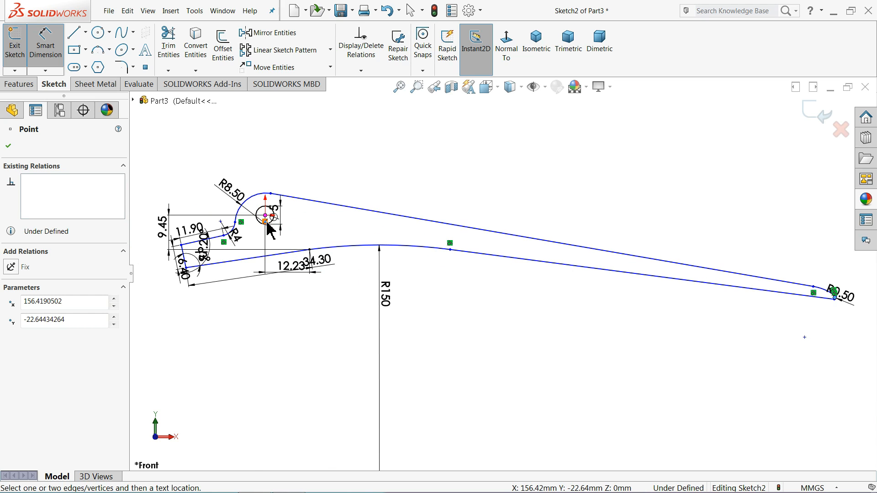
click(267, 219)
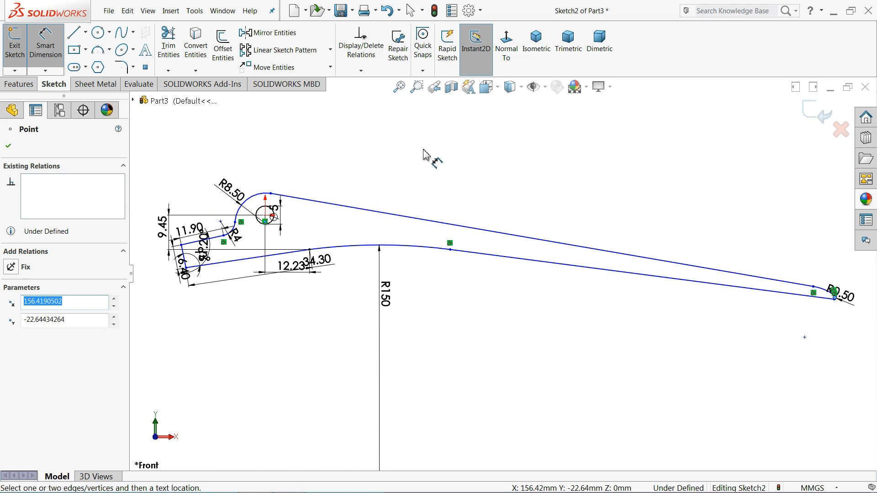
click(265, 216)
click(475, 148)
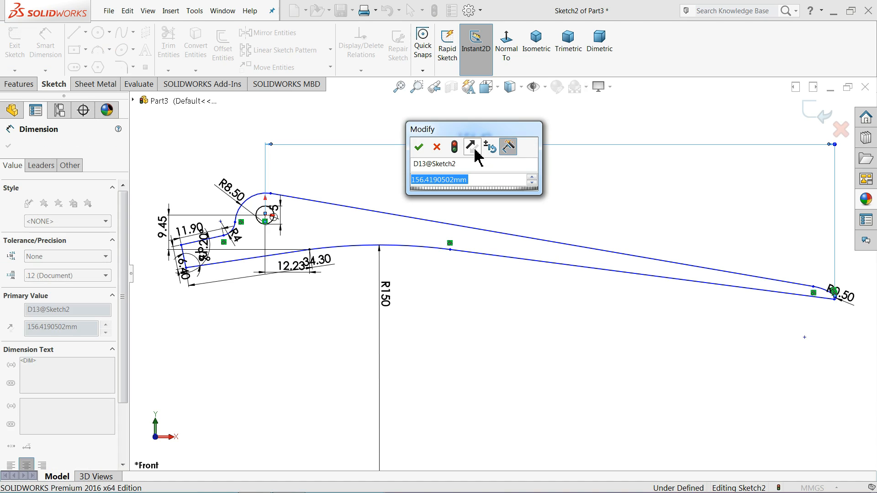
text(18)
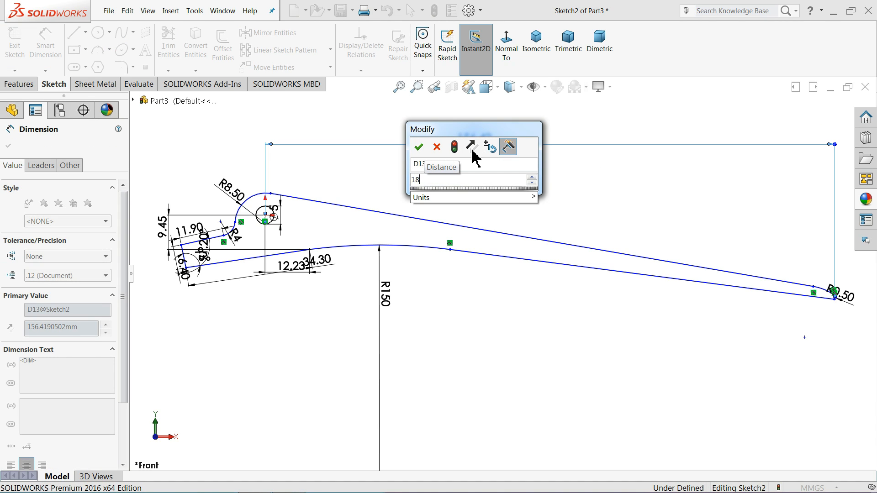
text(7.65)
key(Return)
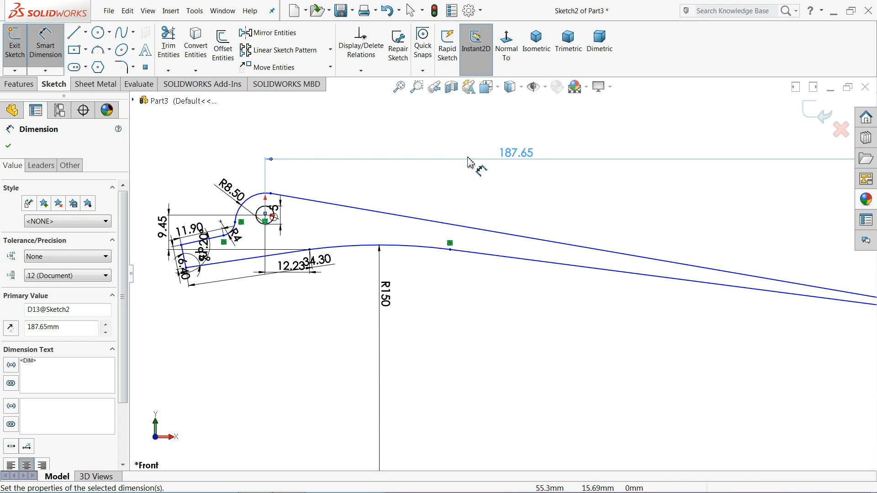
- Dimension the vertical distance between the 5 mm hole's centre and the tip fillet's centre as 134.44 mm
scroll(470, 249, down, 3)
scroll(452, 251, down, 3)
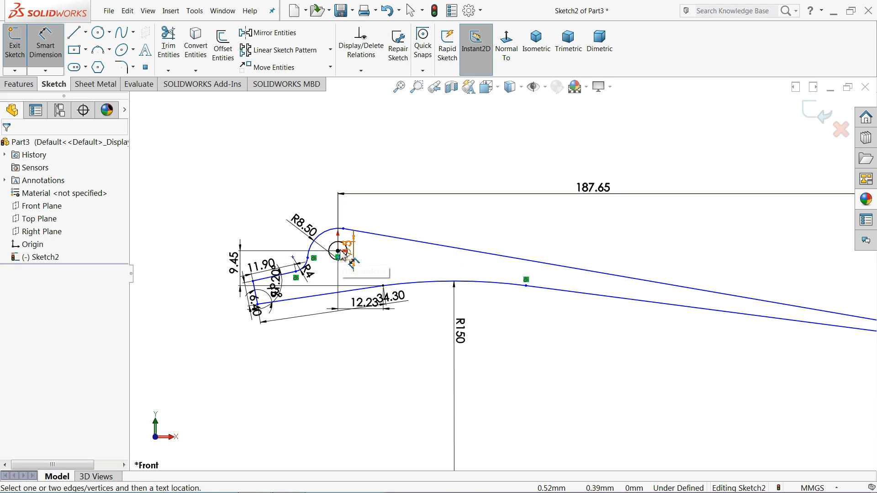
scroll(343, 254, down, 2)
click(380, 259)
scroll(454, 294, up, 11)
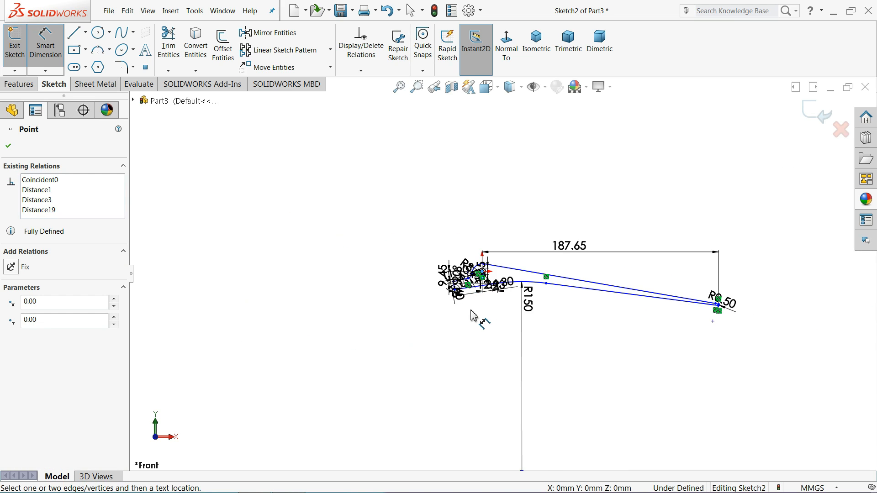
scroll(595, 299, down, 8)
scroll(644, 287, down, 5)
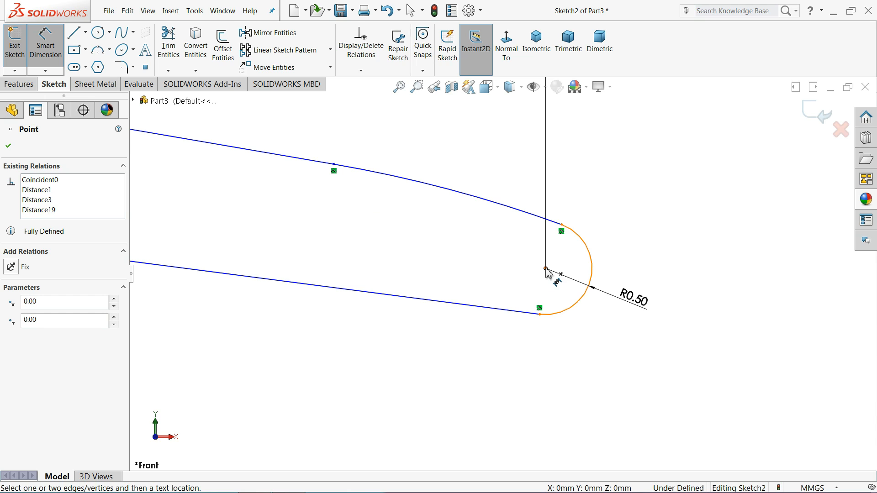
click(545, 268)
scroll(546, 265, up, 6)
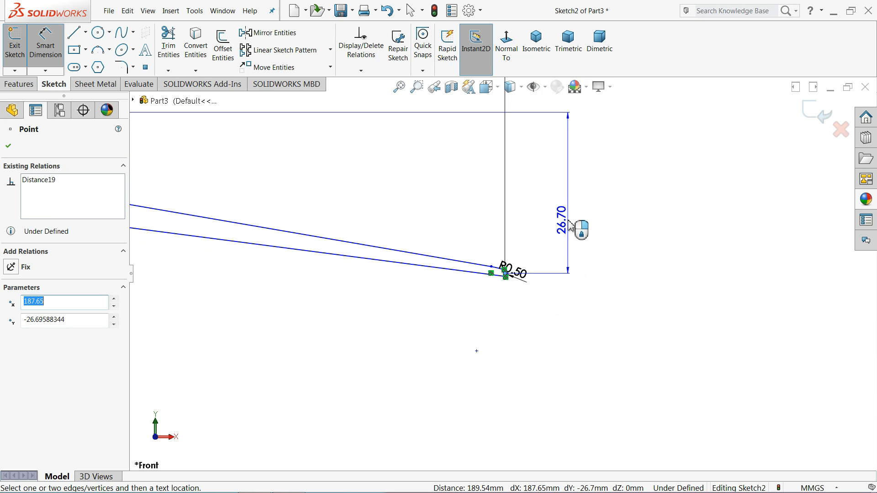
click(566, 221)
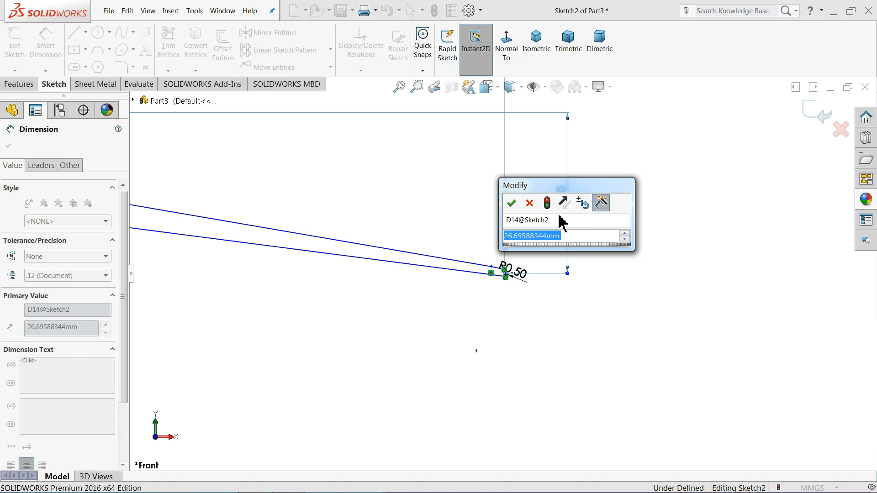
text(134.)
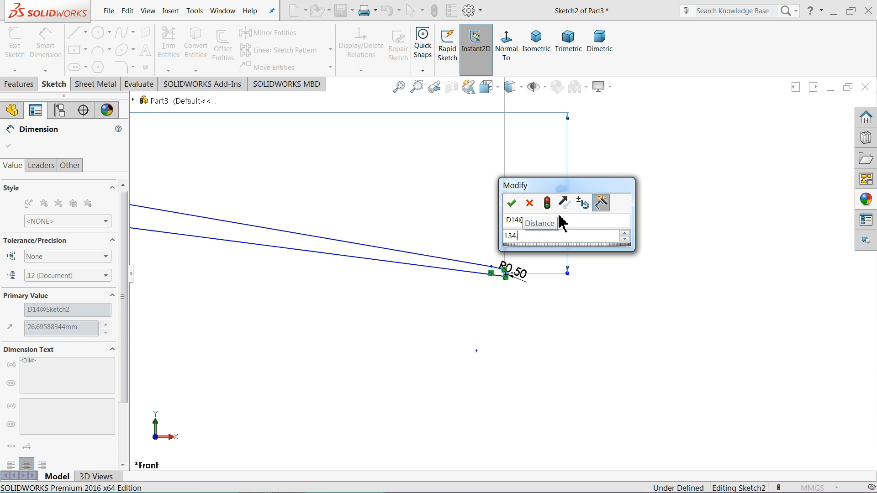
text(44)
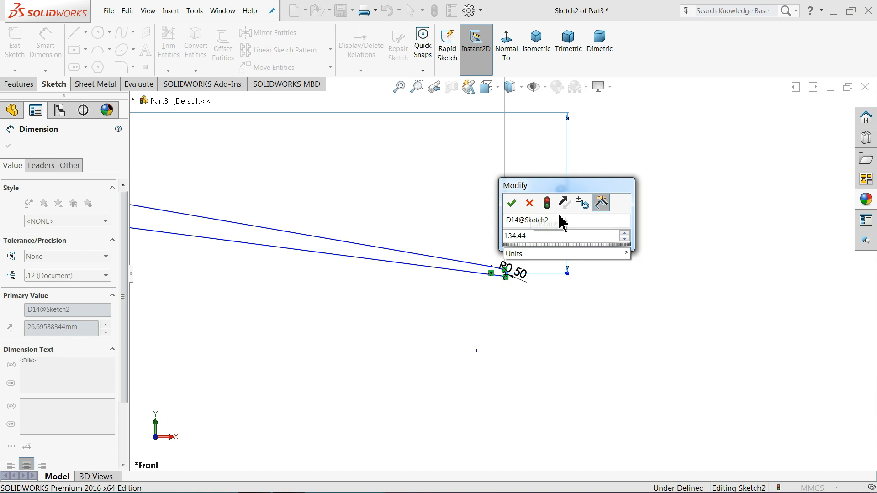
key(Return)
scroll(498, 230, up, 5)
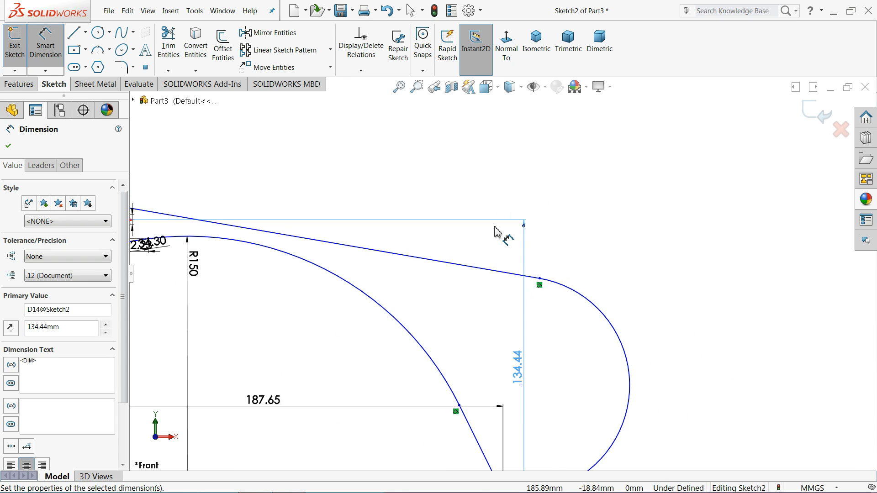
scroll(447, 274, down, 2)
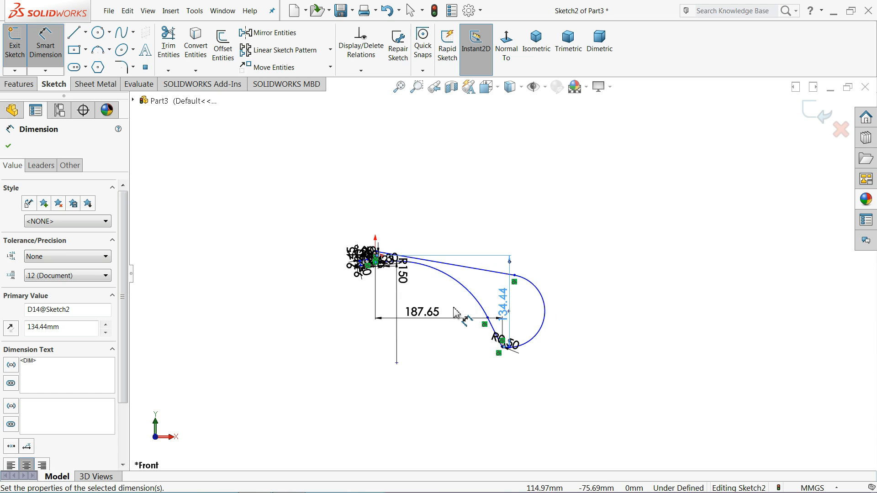
click(7, 146)
- Pull the upper line's end back to about X 166, Y -27 mm and shorten the 150 mm radius arc between the lower lines
scroll(590, 305, down, 1)
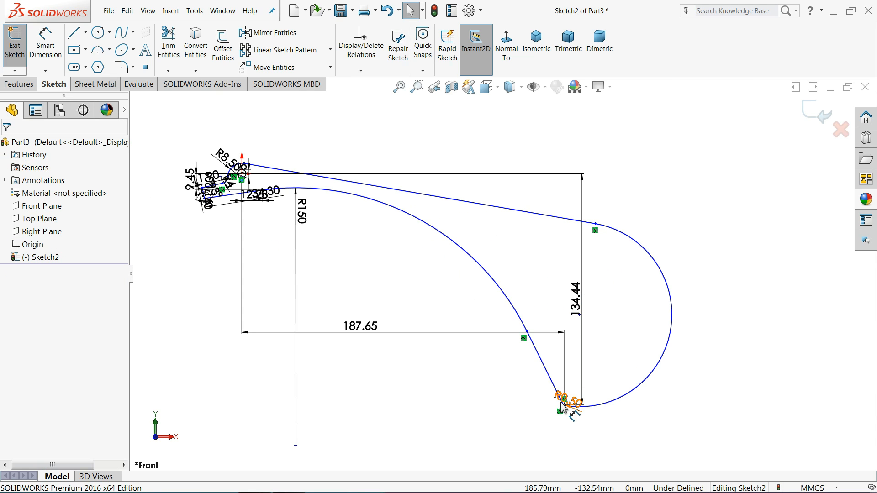
scroll(563, 407, down, 2)
scroll(551, 345, down, 2)
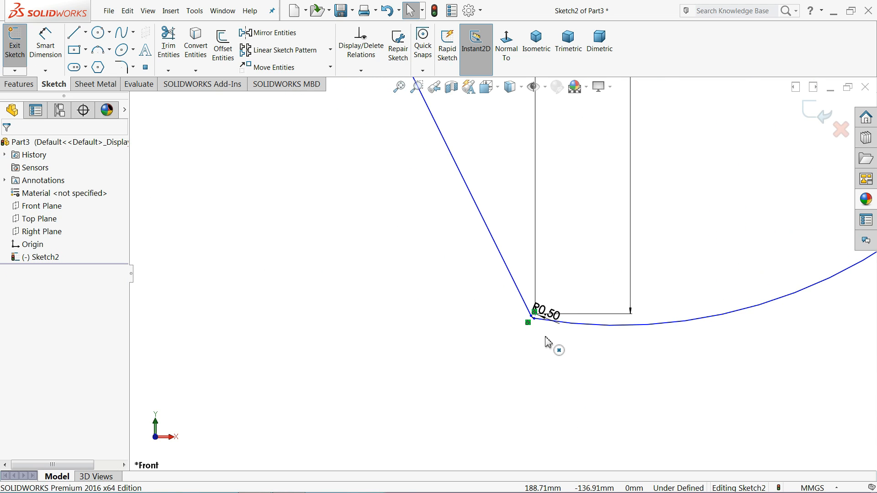
scroll(513, 297, up, 5)
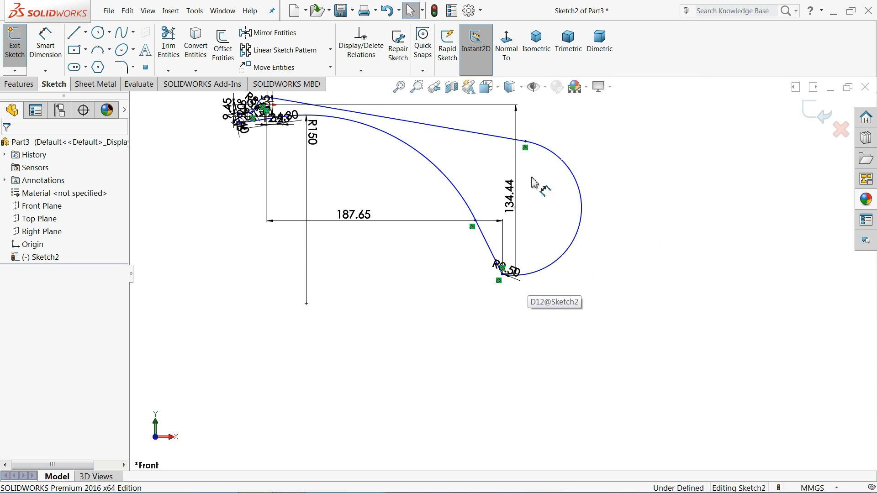
drag(529, 146, 475, 139)
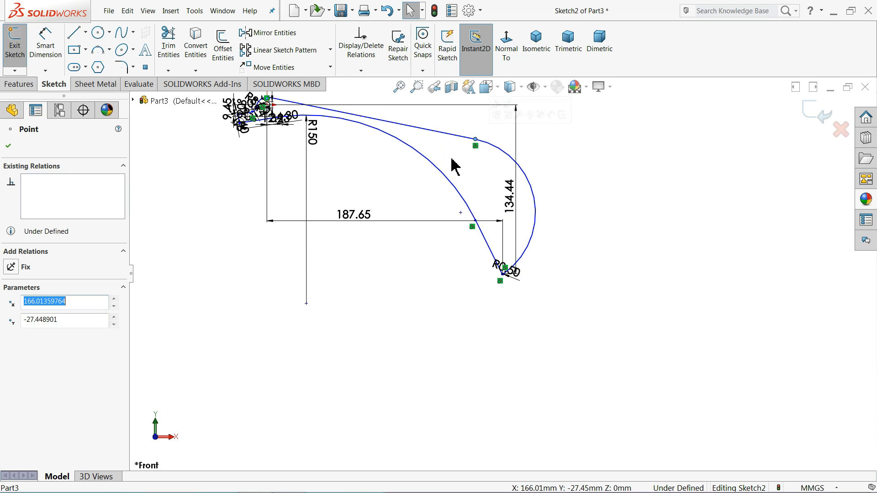
mouse_move(421, 157)
mouse_down()
mouse_move(394, 178)
mouse_move(381, 145)
mouse_up()
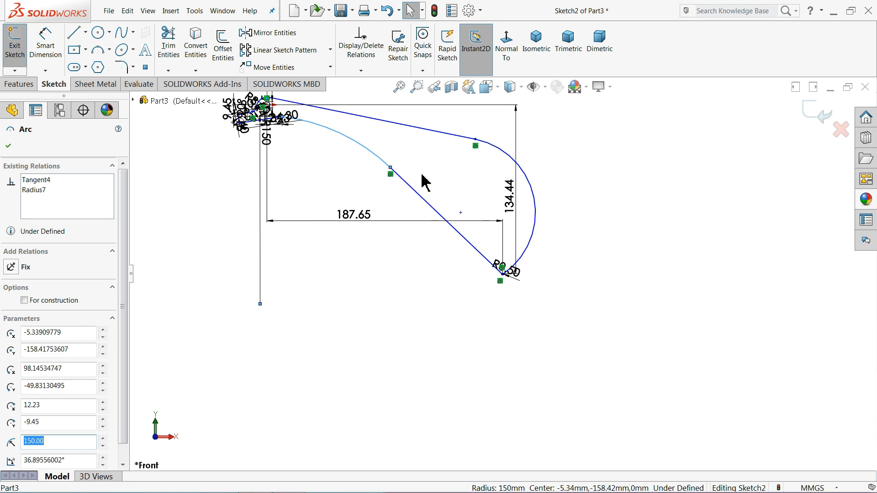
scroll(459, 166, down, 3)
scroll(501, 168, up, 3)
scroll(512, 196, down, 2)
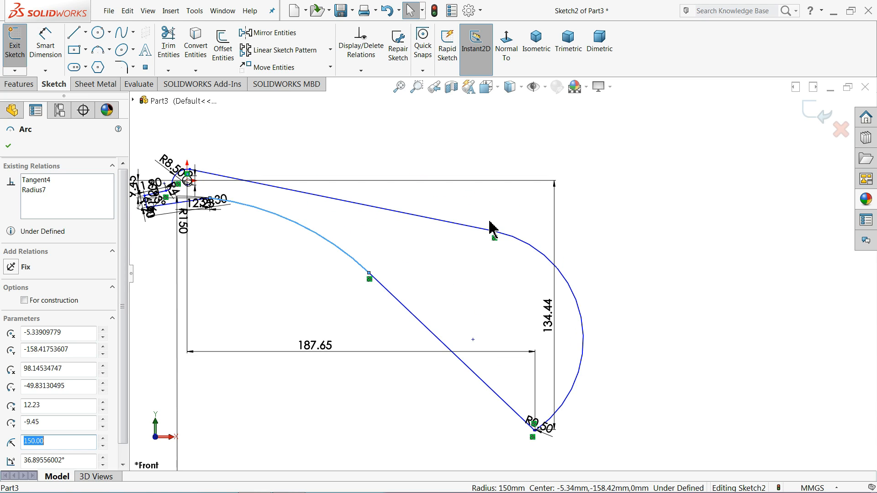
- Correct the vertical distance between the hole's centre and the tip fillet's centre to 34.44 mm
key(Escape)
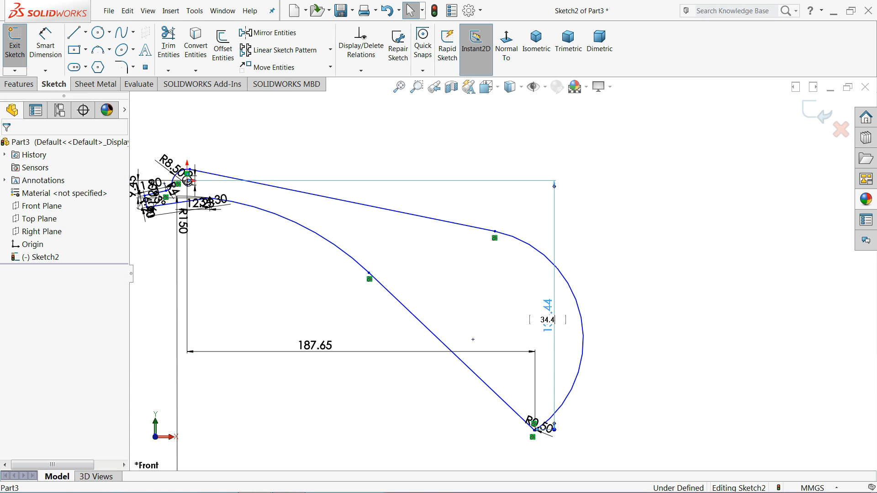
text(4)
click(383, 271)
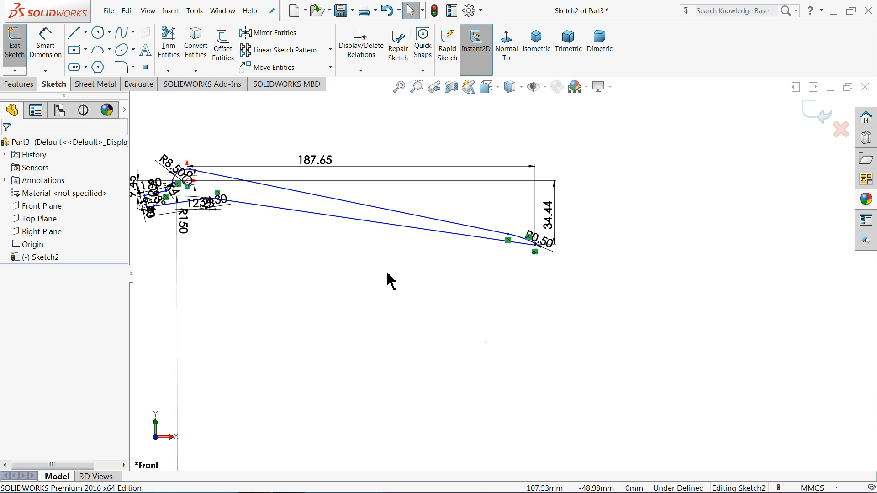
scroll(386, 273, up, 2)
scroll(297, 223, down, 4)
scroll(817, 249, down, 3)
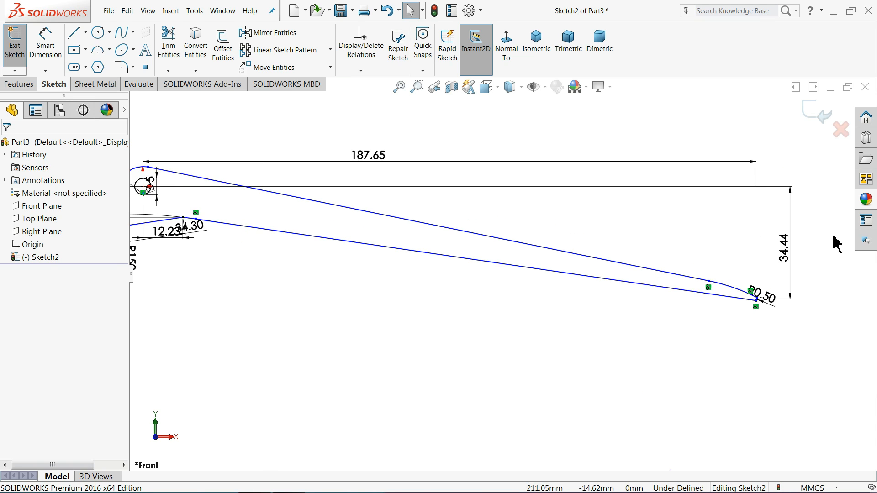
click(777, 256)
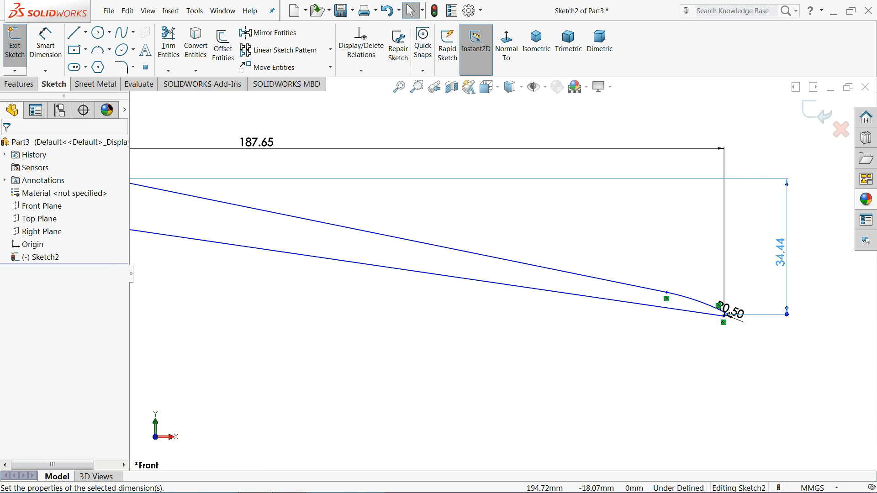
- Fully define all entities in the sketch with automatically calculated relations and dimensions
scroll(694, 304, up, 5)
scroll(284, 242, down, 4)
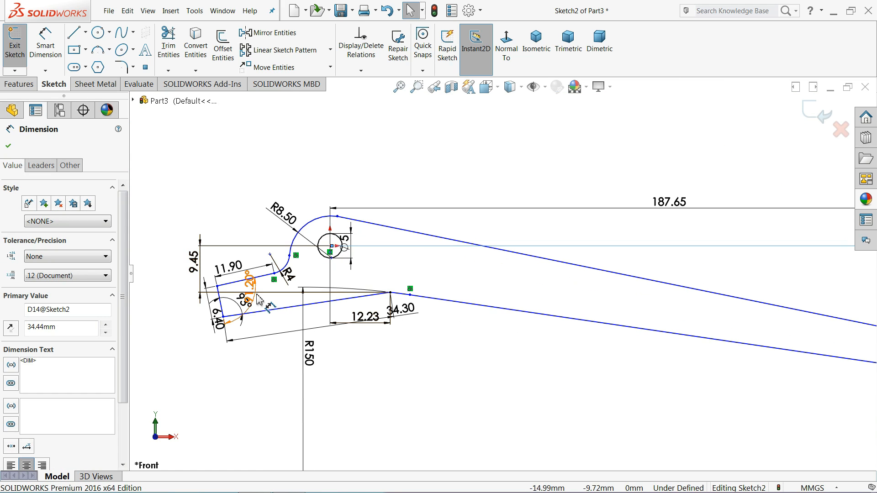
click(361, 71)
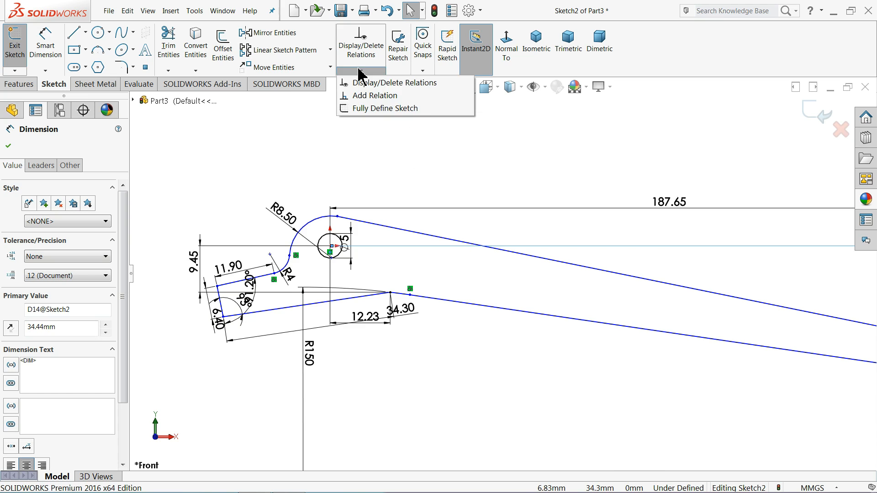
click(365, 111)
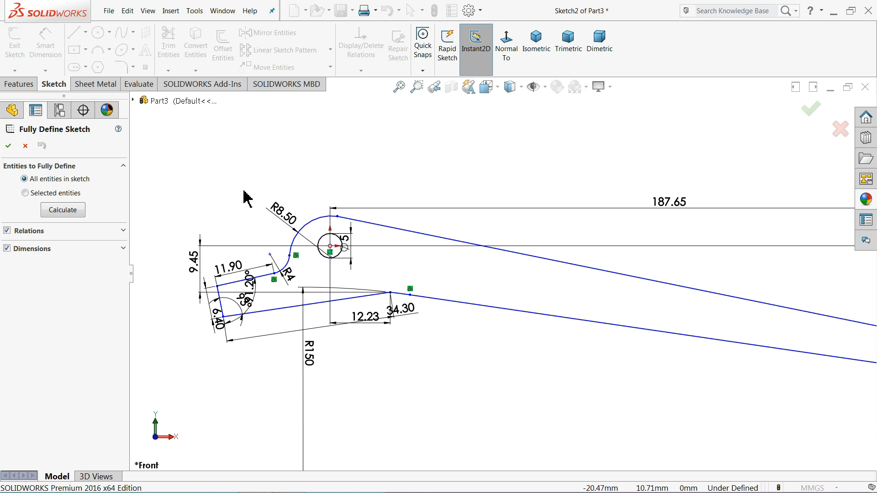
click(52, 213)
click(8, 146)
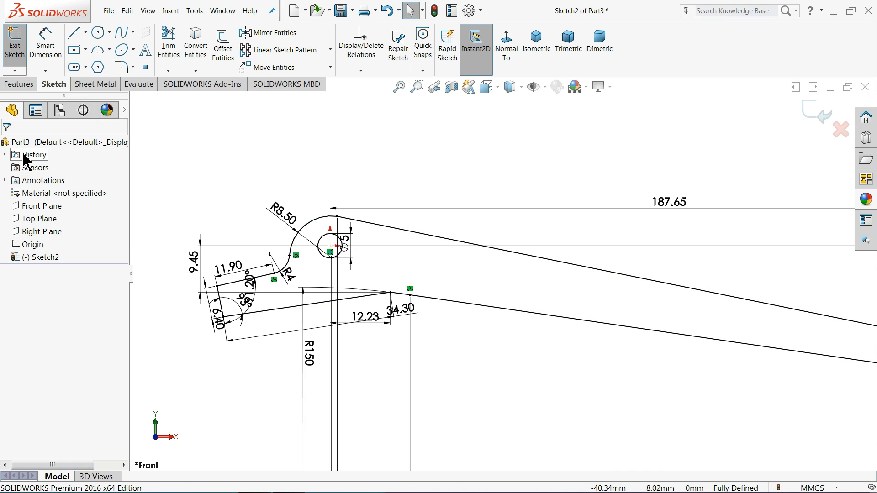
- Examine the whole lever profile and the short 150 mm radius arc between the two lower lines
key(f)
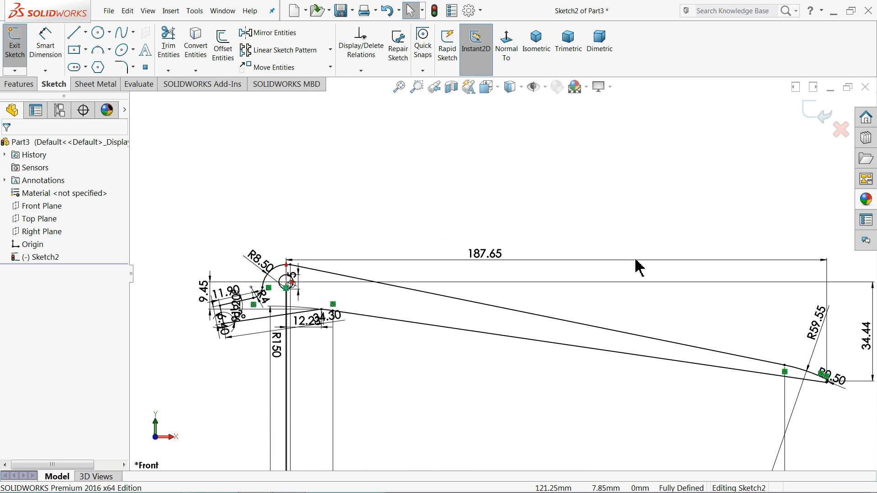
scroll(347, 308, down, 8)
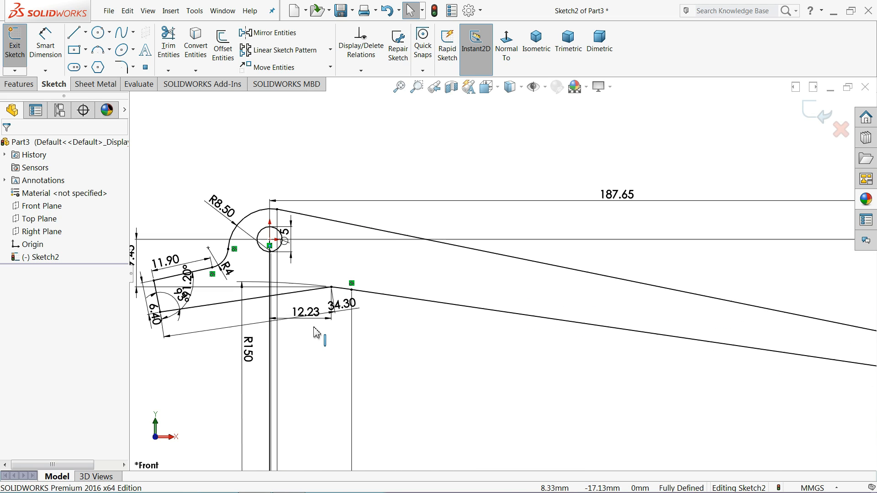
scroll(377, 307, down, 3)
click(361, 286)
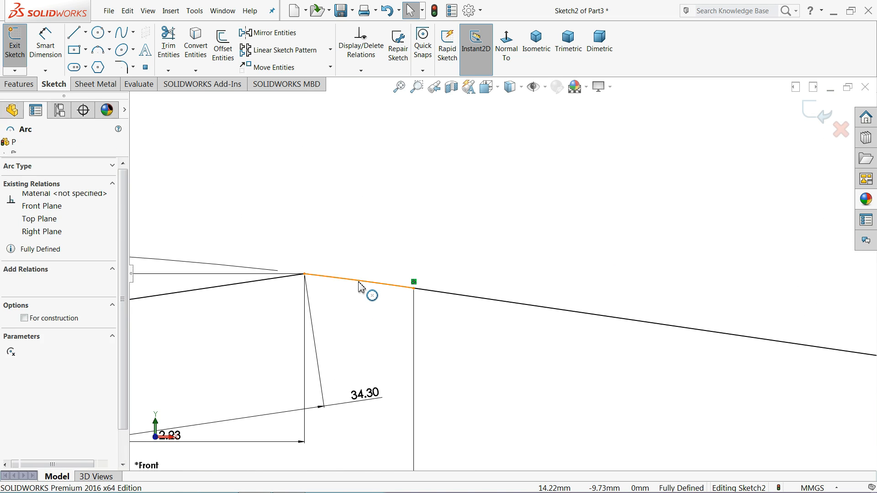
scroll(382, 300, up, 6)
scroll(392, 313, up, 6)
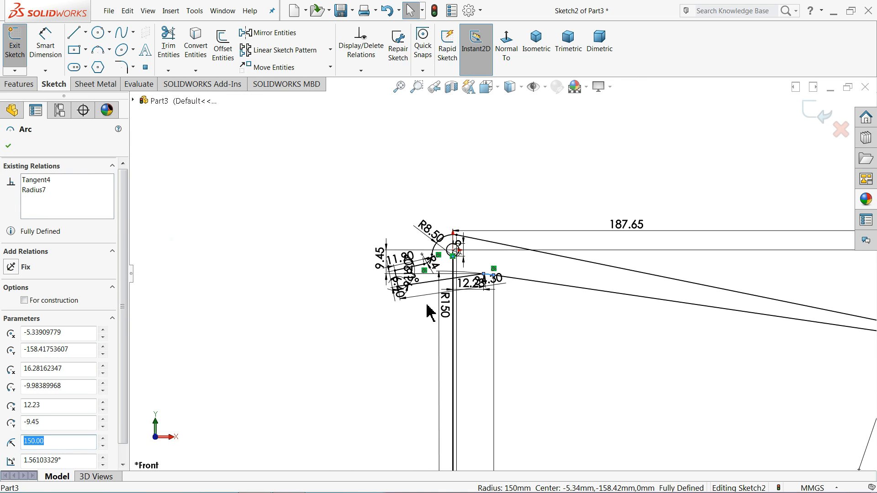
key(Escape)
scroll(703, 302, down, 3)
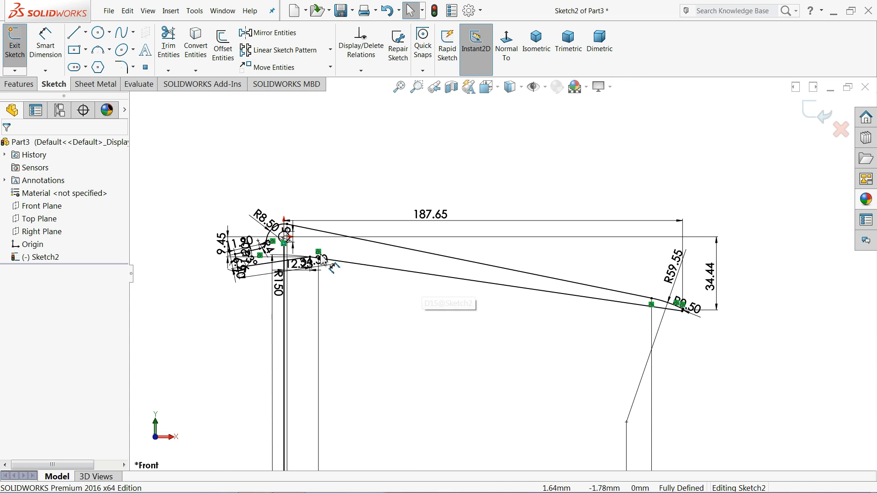
- Extrude the lever profile 11.5 mm using the Mid Plane end condition
click(18, 84)
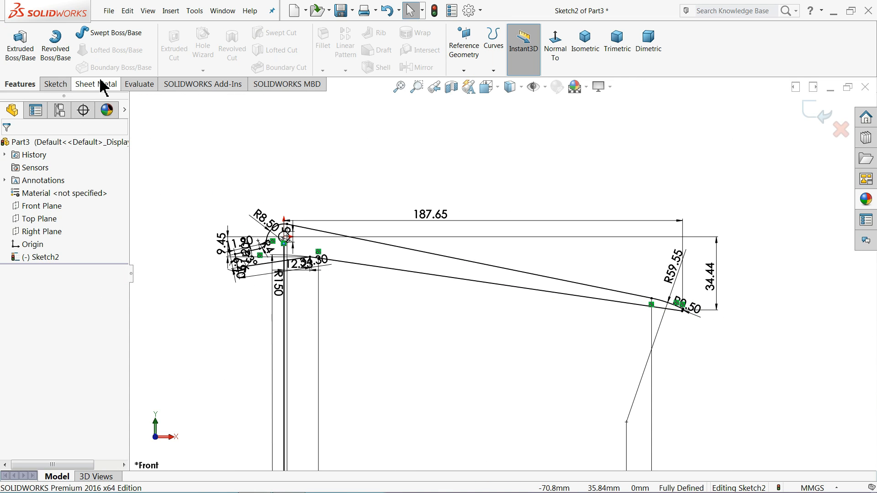
click(18, 60)
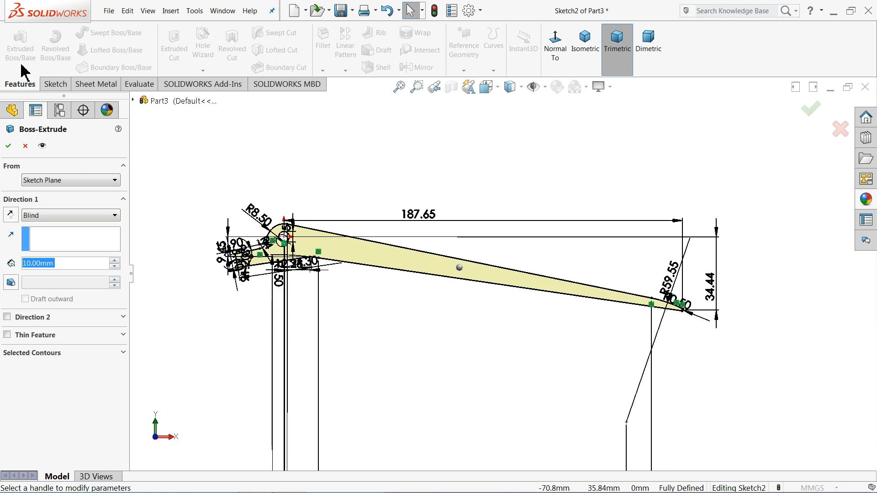
click(40, 221)
click(40, 274)
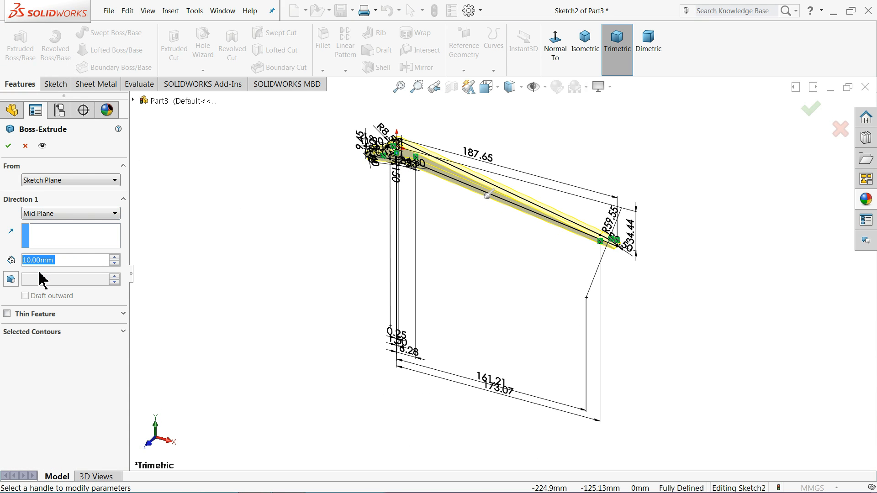
text(11.5)
key(Return)
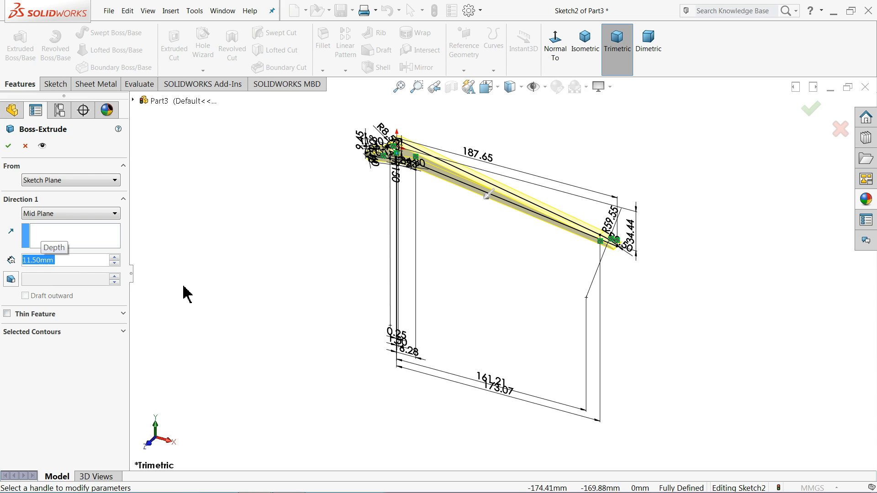
scroll(413, 273, down, 3)
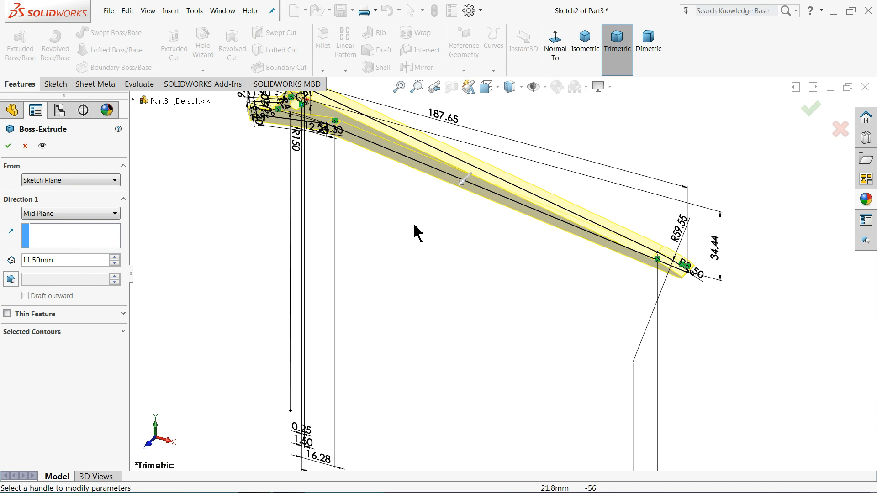
click(8, 146)
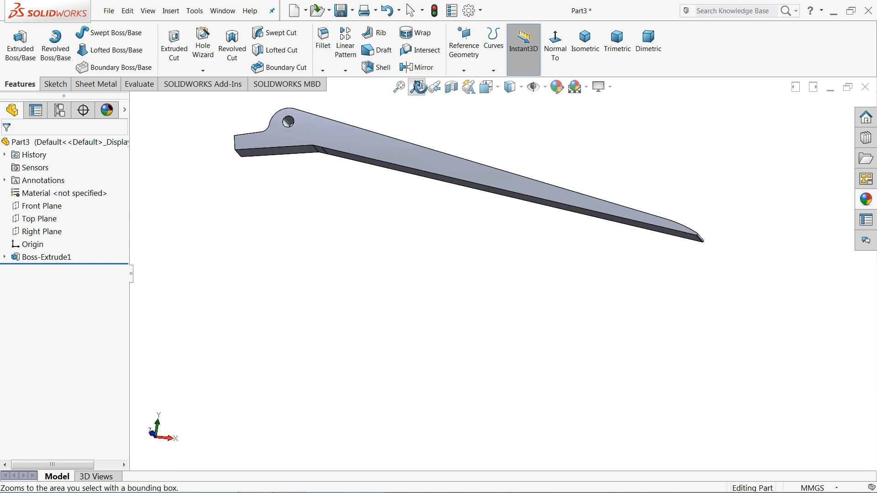
middle_drag(418, 87, 412, 176)
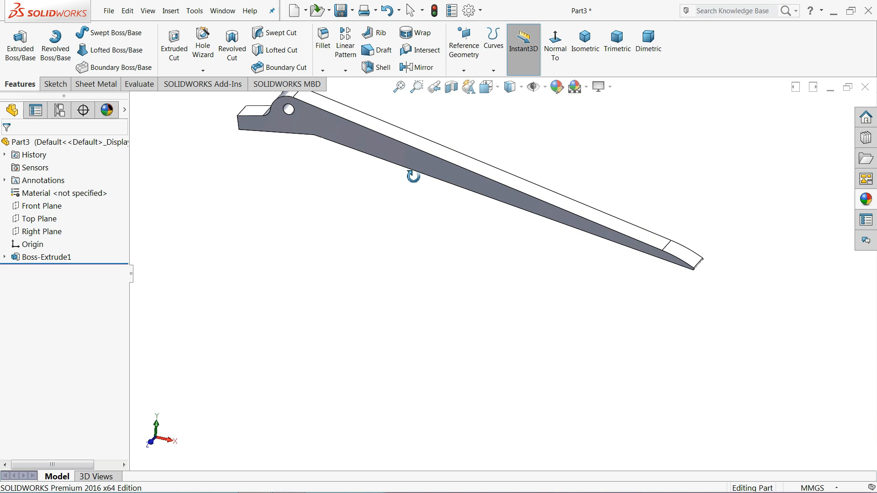
- Start a sketch on the Front Plane and convert the lever's long lower edge into a sketch line
click(21, 208)
click(16, 194)
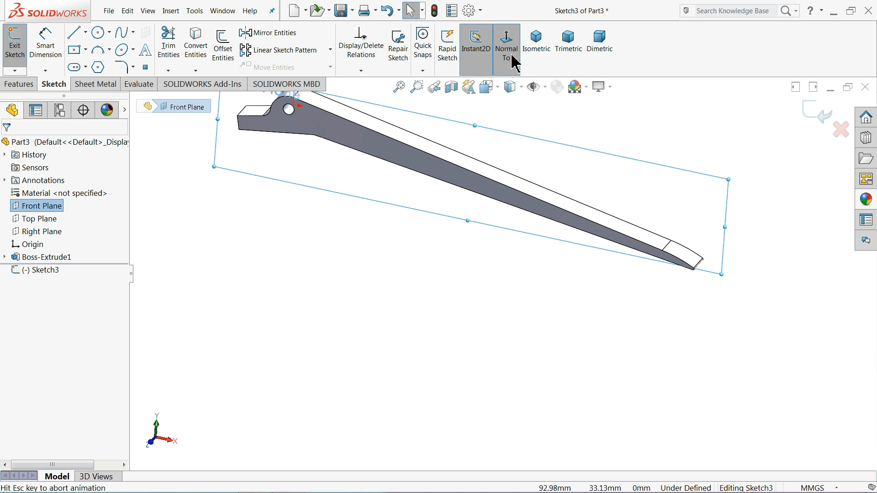
click(502, 40)
scroll(630, 316, down, 5)
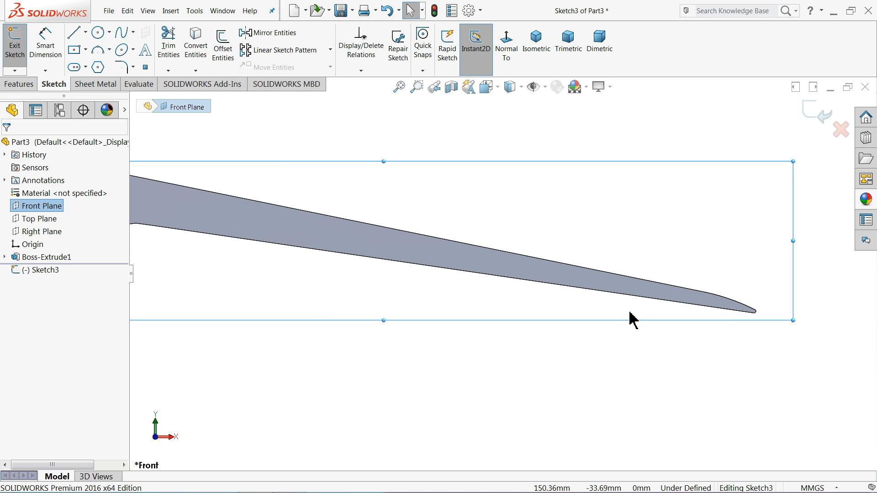
click(665, 298)
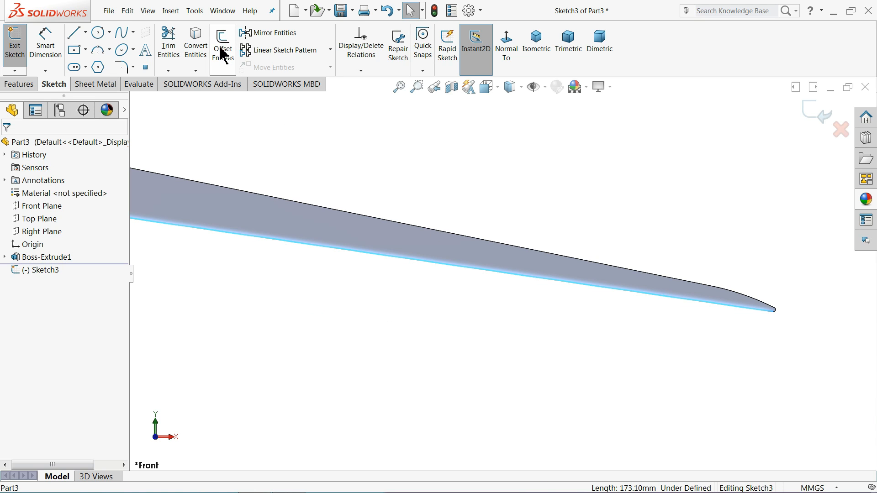
click(196, 46)
- Convert the short arc and the short arm's lower edge into sketch entities, continuing the converted long lower edge
scroll(303, 239, up, 3)
scroll(255, 248, down, 5)
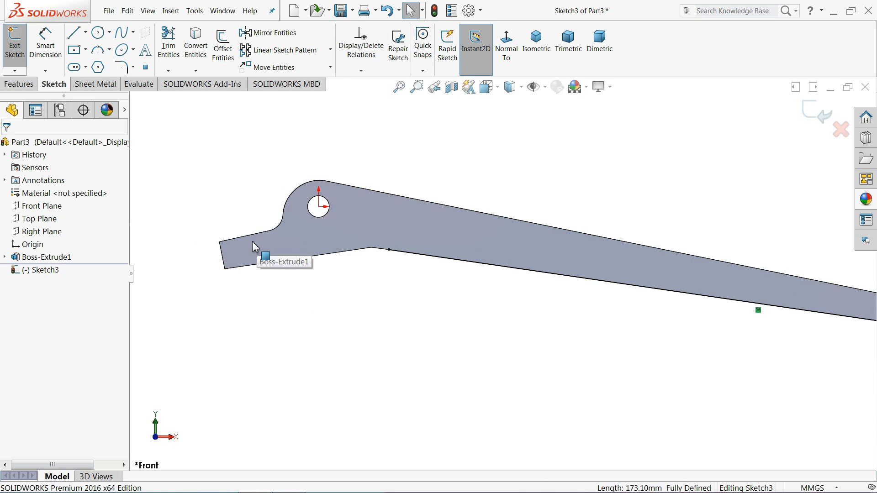
click(455, 264)
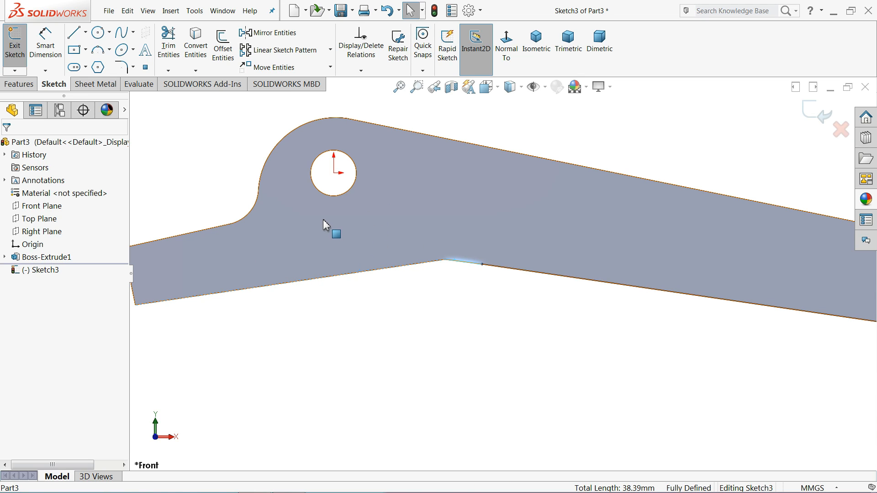
click(204, 54)
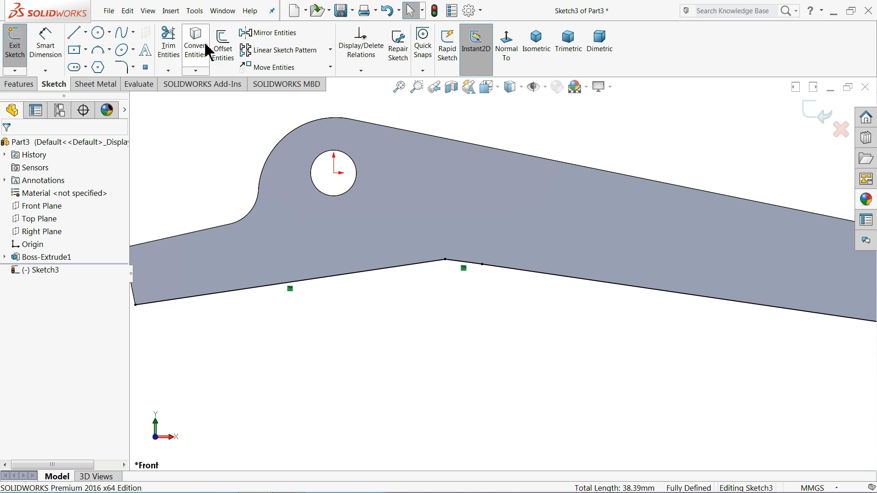
- Offset the converted lower edge chain 2 mm inward, into the lever body
click(223, 54)
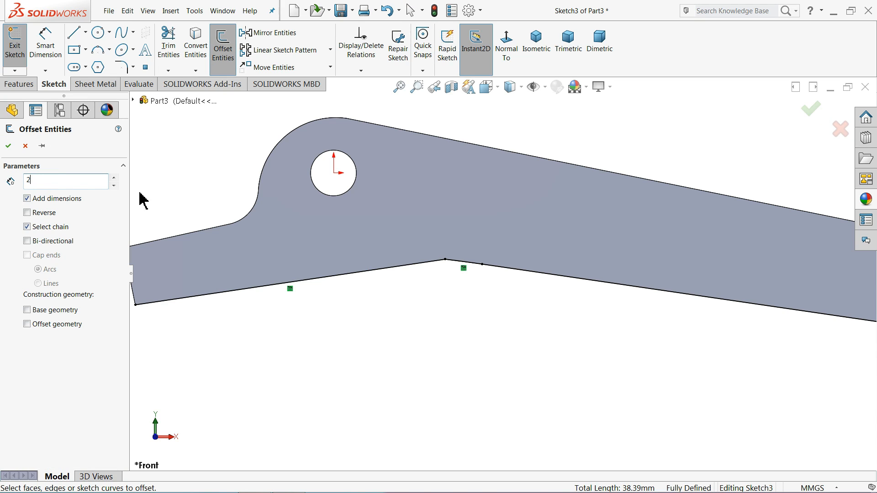
click(295, 284)
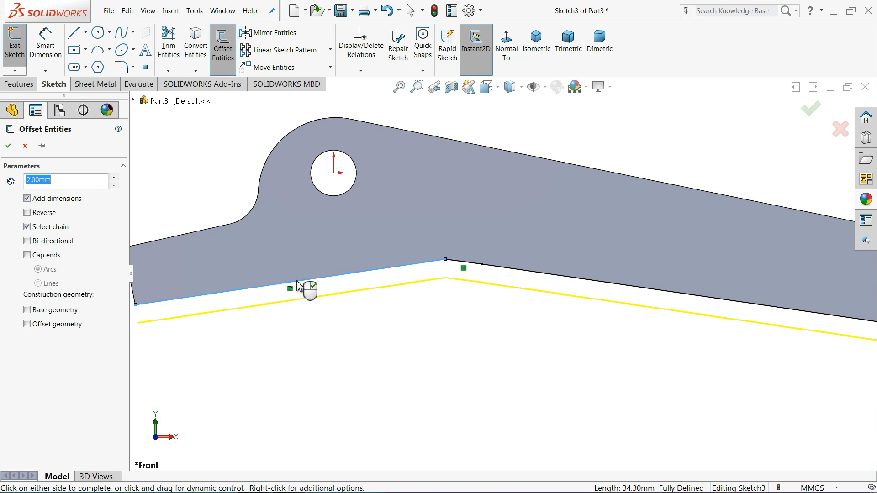
click(27, 213)
key(z)
key(z)
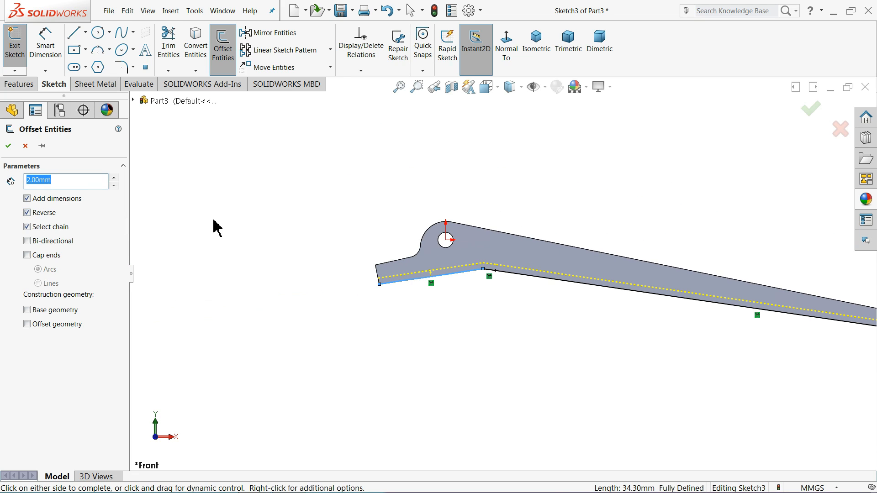
click(9, 146)
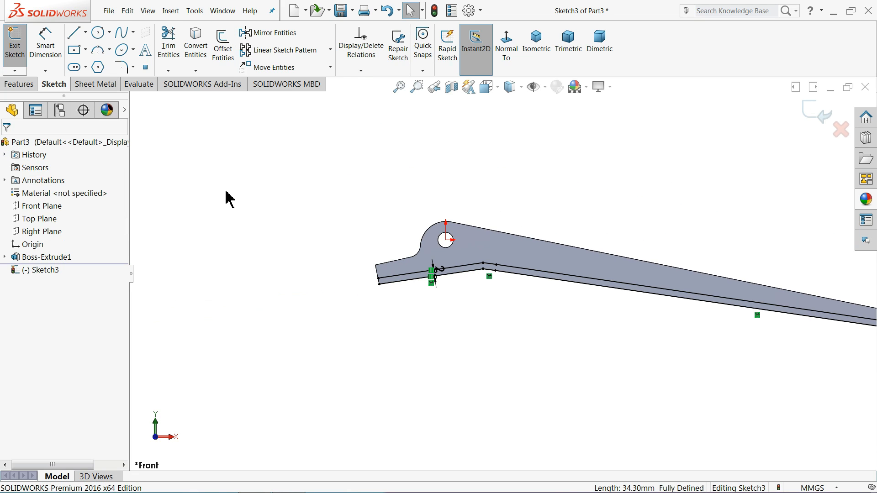
- Sketch three lines from the short arm's offset line around the lever's upper side, about 202 mm along and 7.5 mm down to the offset's tip end
scroll(571, 260, down, 5)
scroll(284, 244, down, 3)
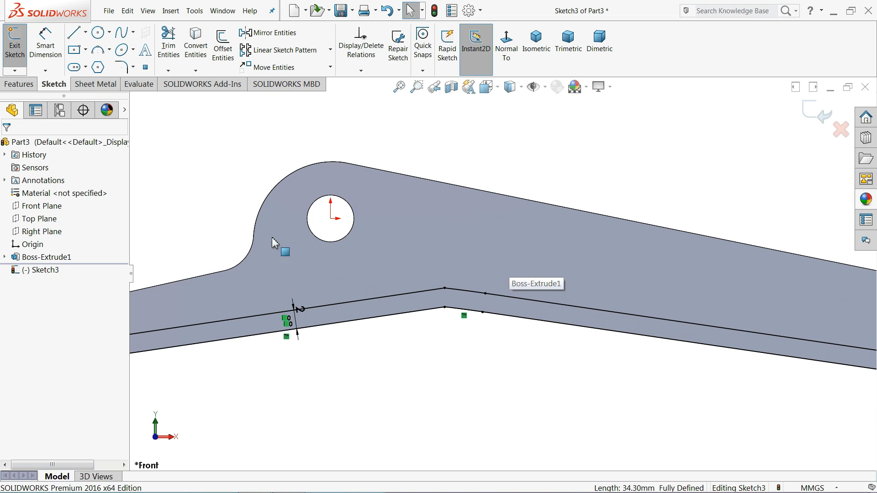
click(75, 33)
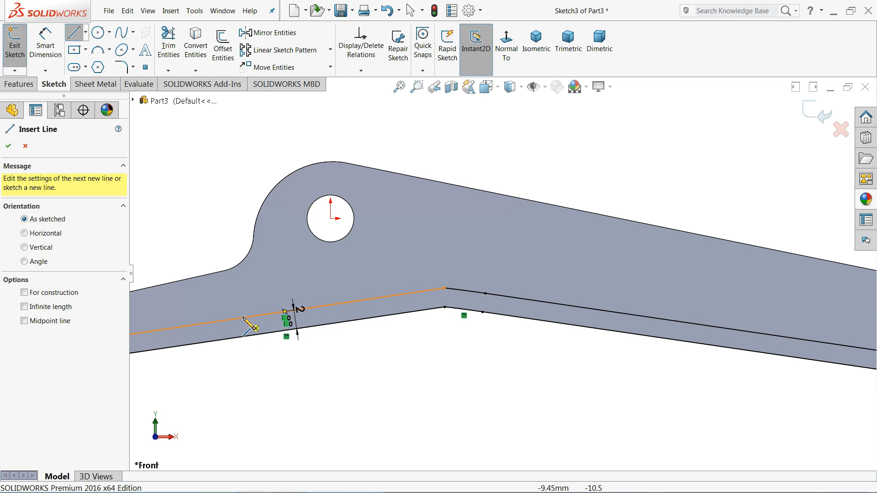
click(225, 319)
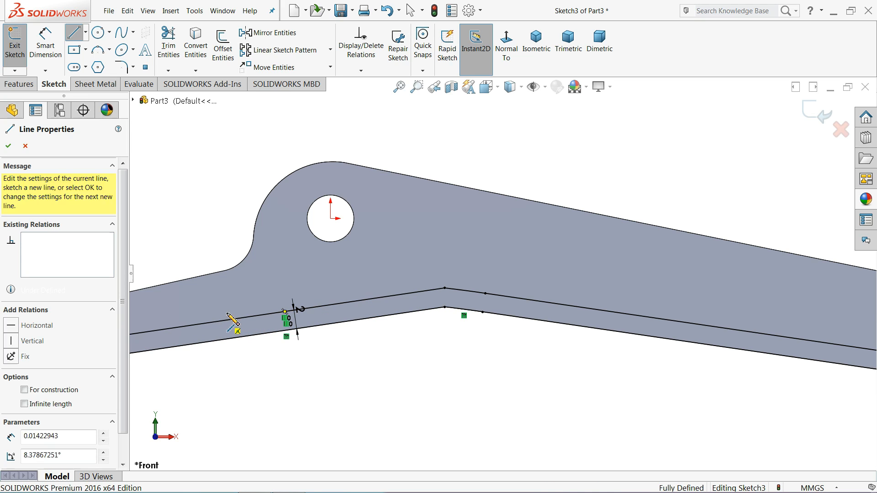
click(233, 109)
scroll(524, 141, up, 8)
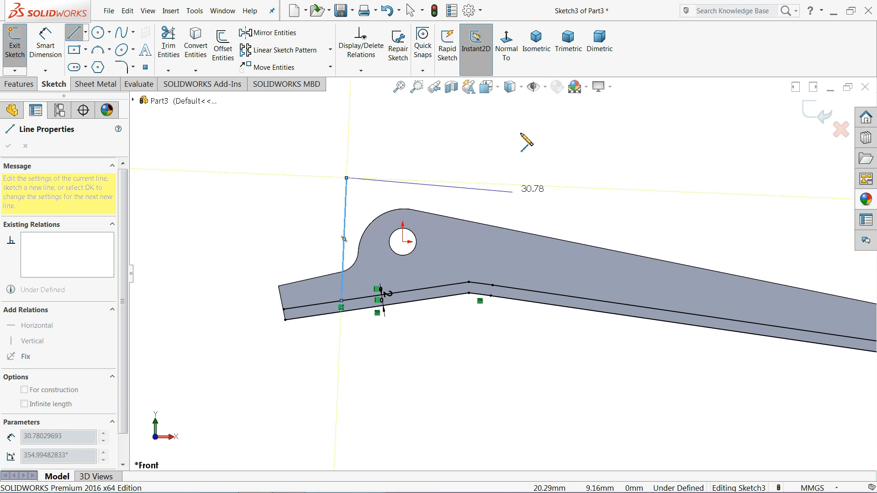
scroll(808, 313, down, 5)
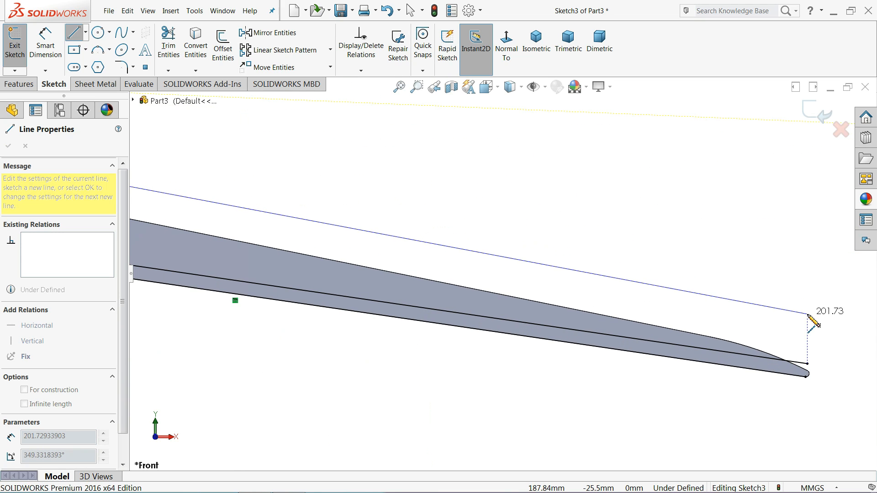
scroll(808, 315, down, 6)
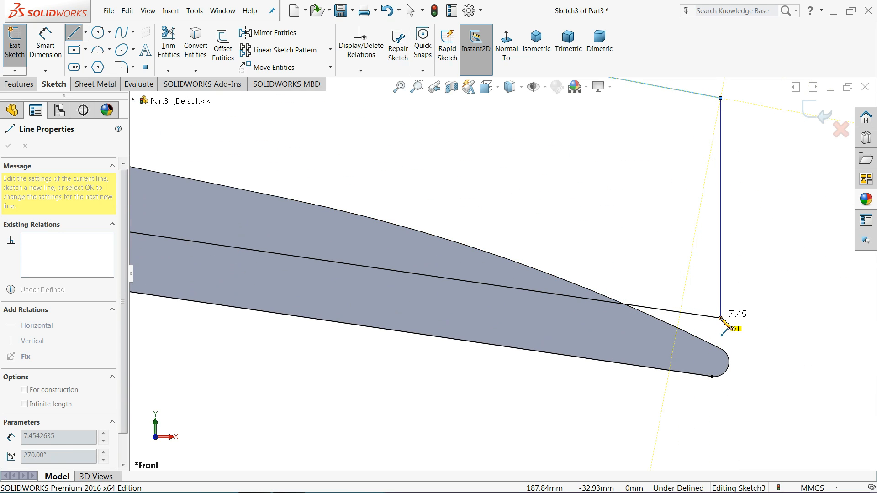
click(720, 318)
right_click(557, 210)
click(584, 216)
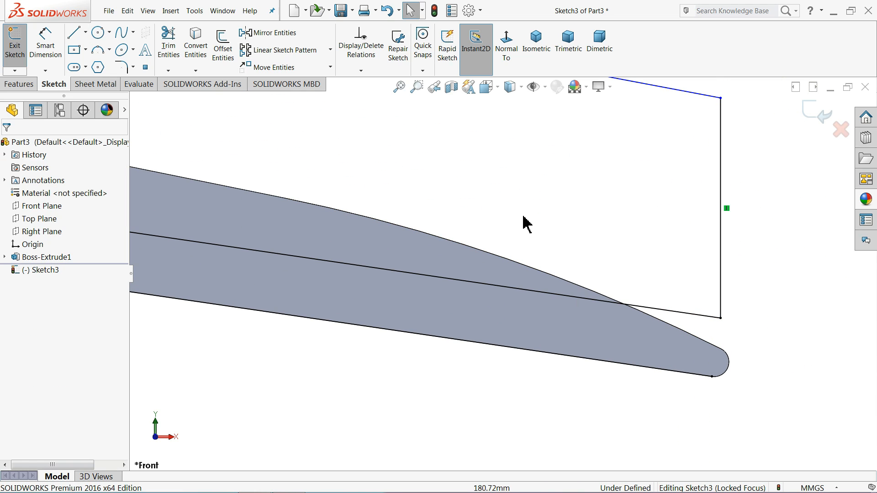
- Move the steep line's lower endpoint along the offset line towards the hole, to about X -9.8 mm, Y -10.7 mm
scroll(347, 227, up, 10)
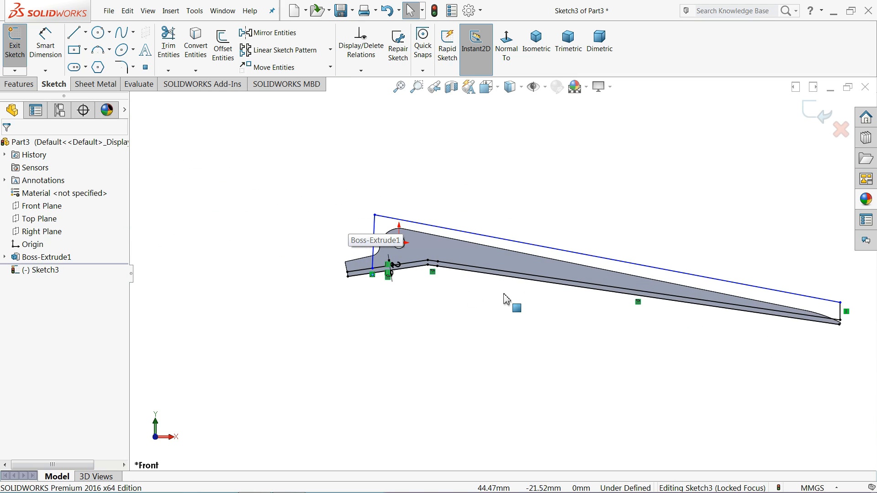
scroll(506, 299, down, 4)
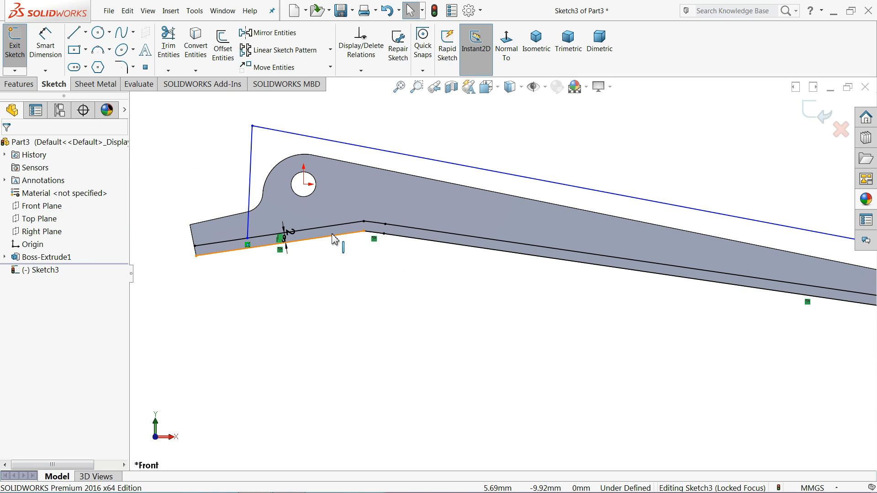
scroll(259, 253, down, 3)
click(268, 249)
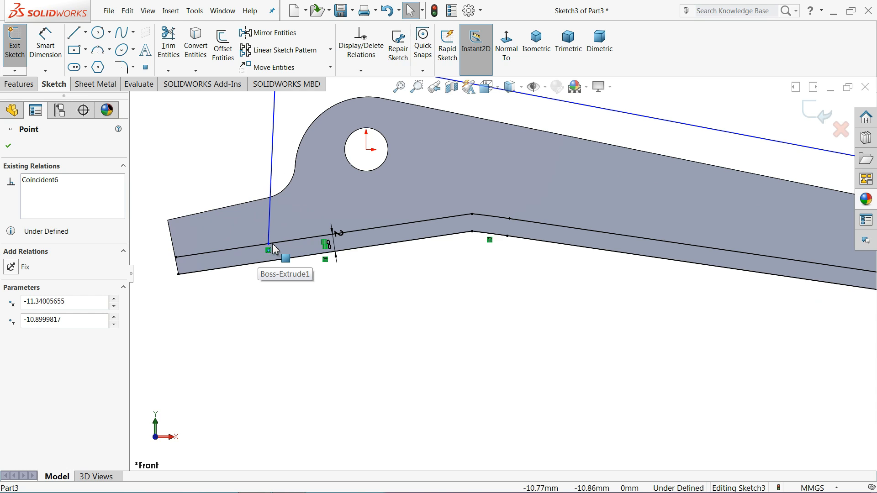
drag(270, 249, 284, 251)
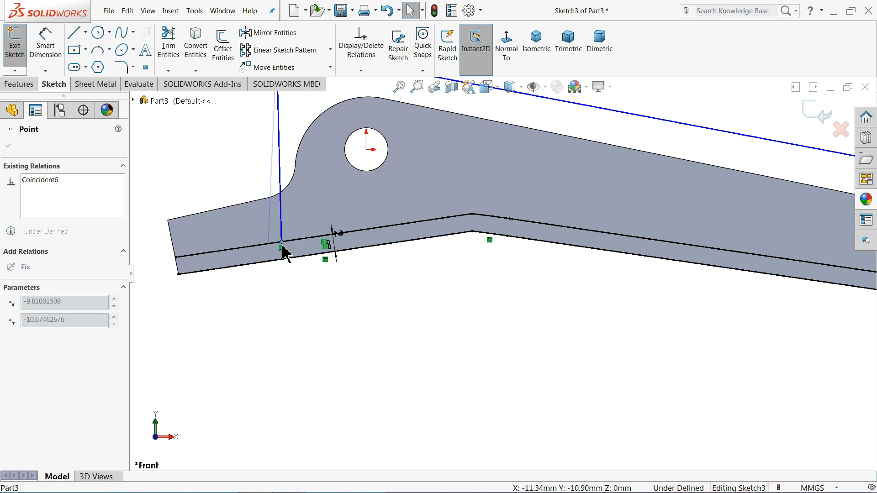
scroll(299, 230, up, 3)
key(f)
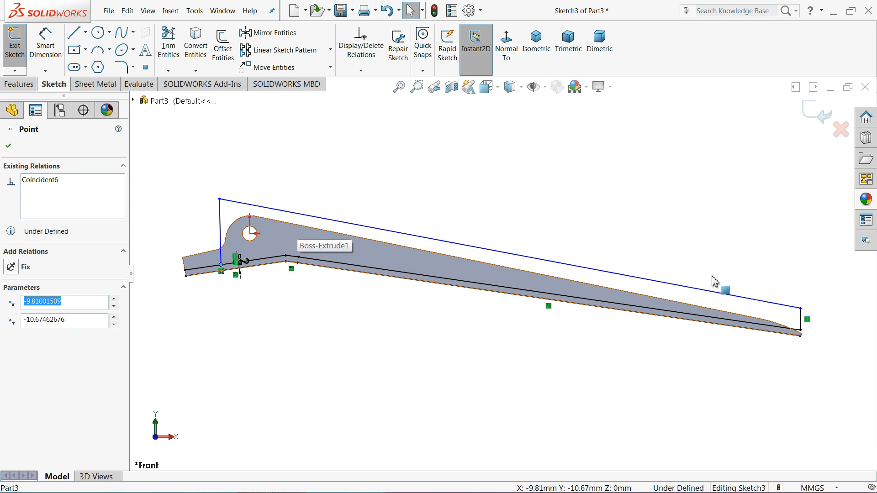
click(9, 146)
click(15, 85)
click(178, 51)
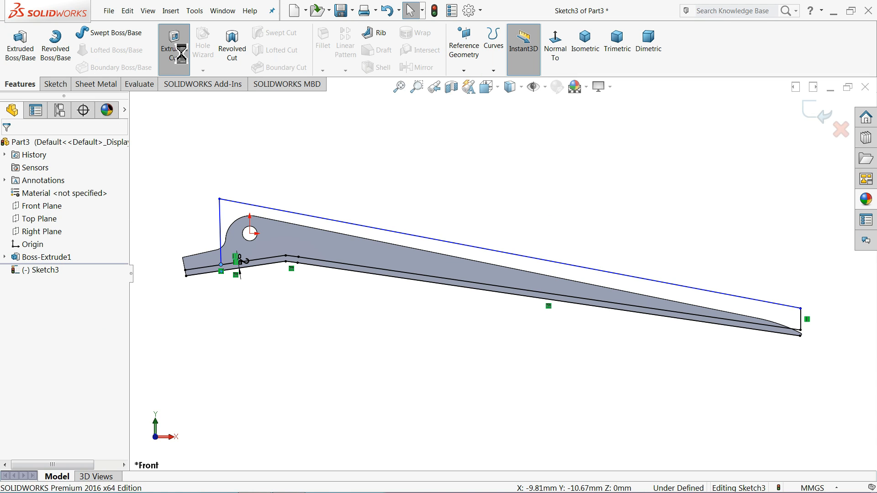
mouse_move(401, 185)
middle_down()
mouse_move(379, 242)
mouse_move(362, 231)
mouse_move(362, 269)
mouse_move(378, 186)
mouse_move(375, 242)
middle_up()
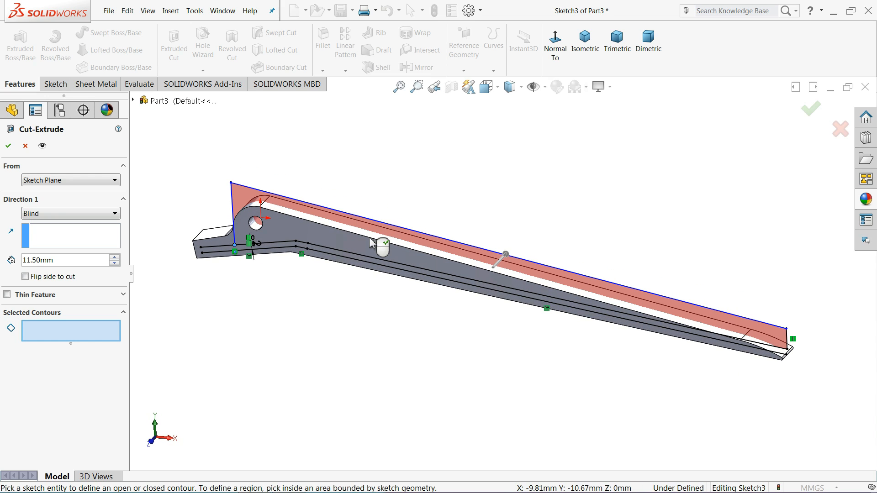
click(254, 202)
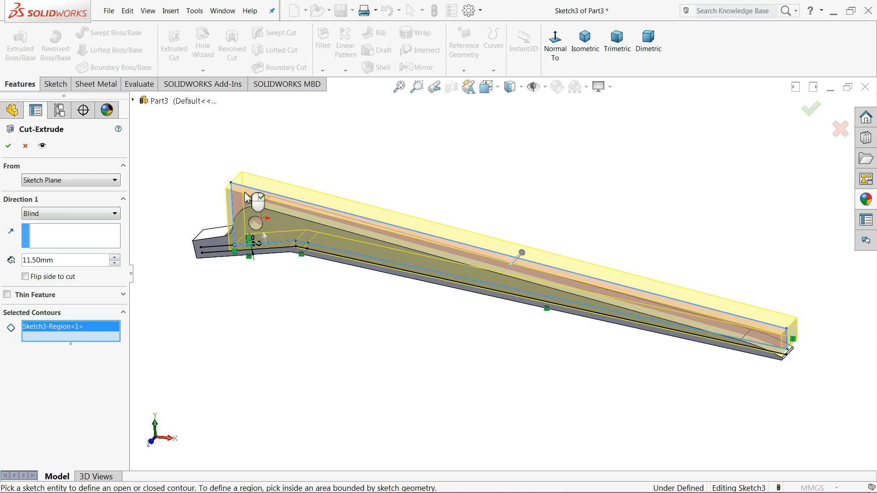
click(40, 215)
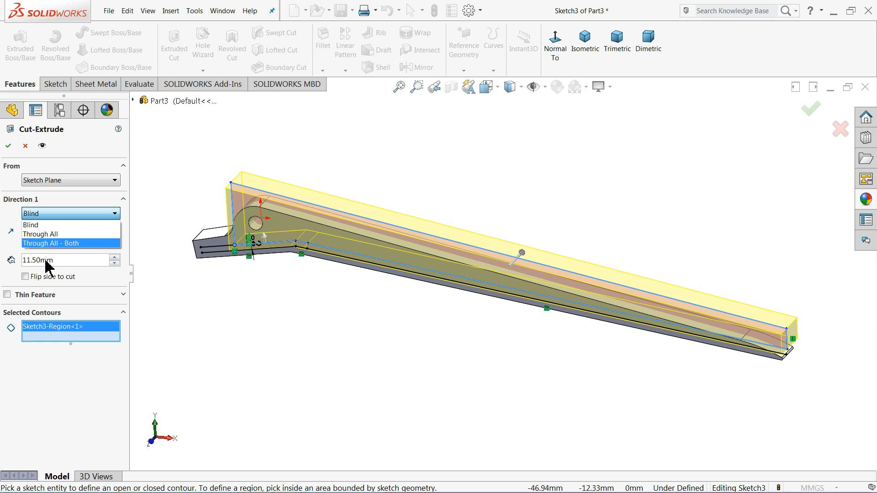
click(41, 224)
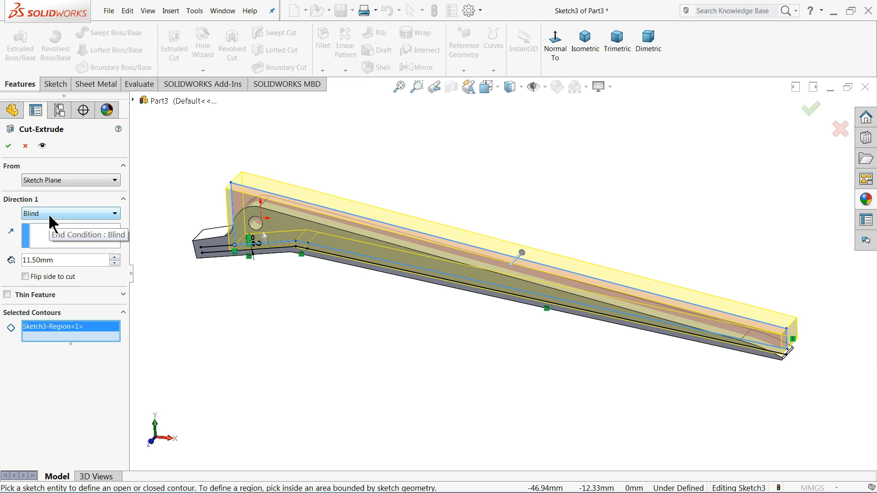
click(50, 215)
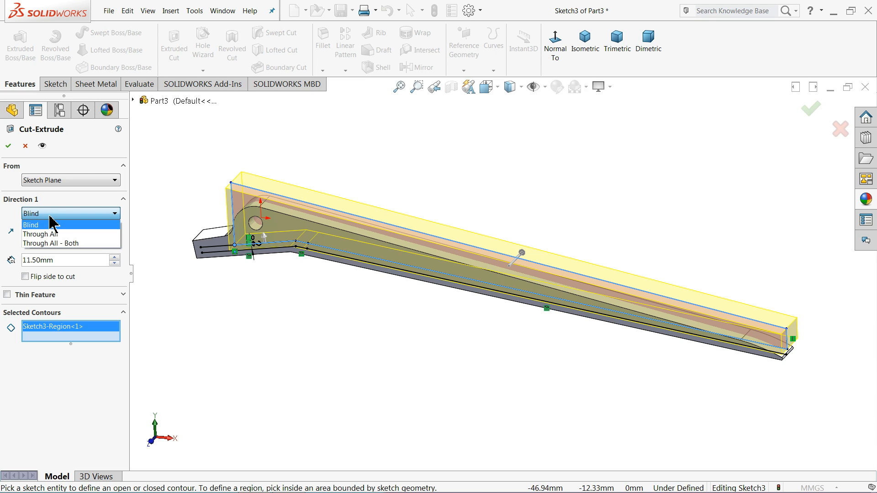
click(54, 224)
middle_drag(281, 332, 208, 358)
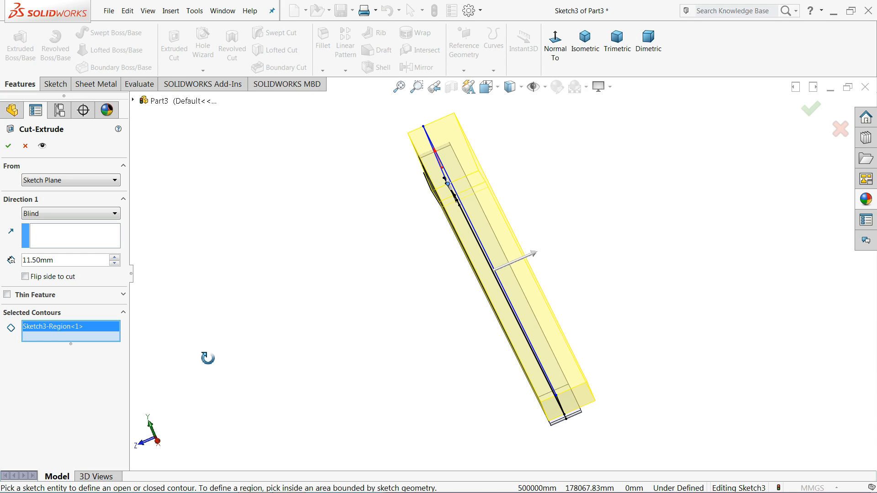
middle_drag(208, 358, 234, 349)
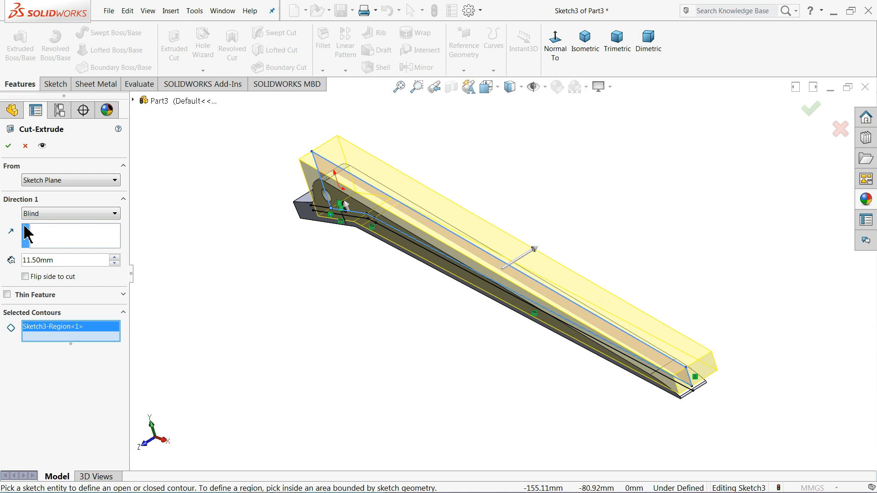
click(42, 214)
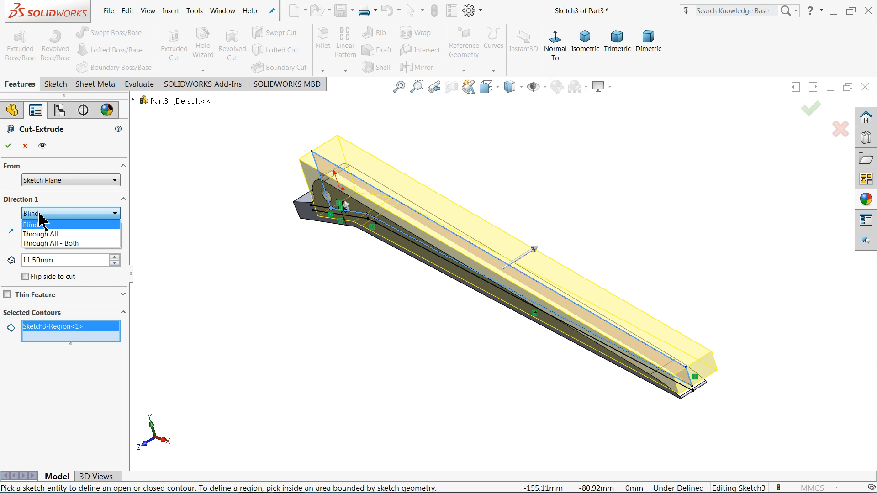
click(39, 211)
click(25, 145)
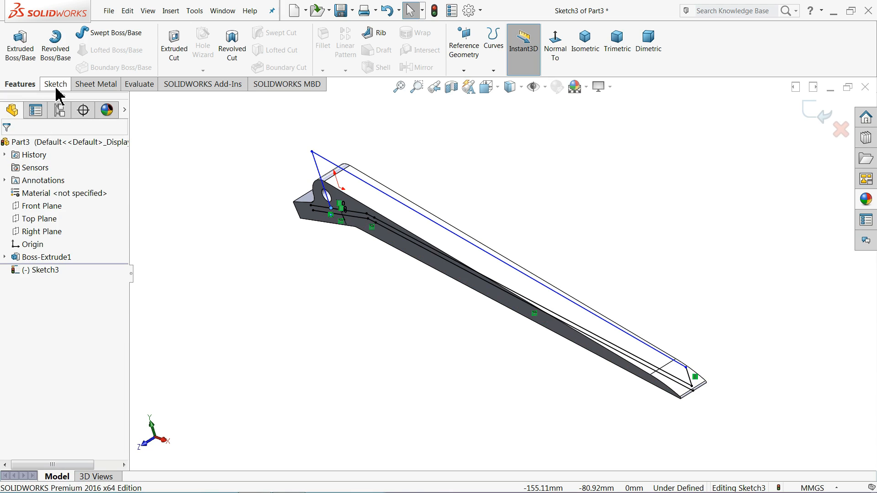
- Trim away the short arm's offset line between its free end and the steep sketch line
middle_drag(256, 221, 305, 186)
click(556, 55)
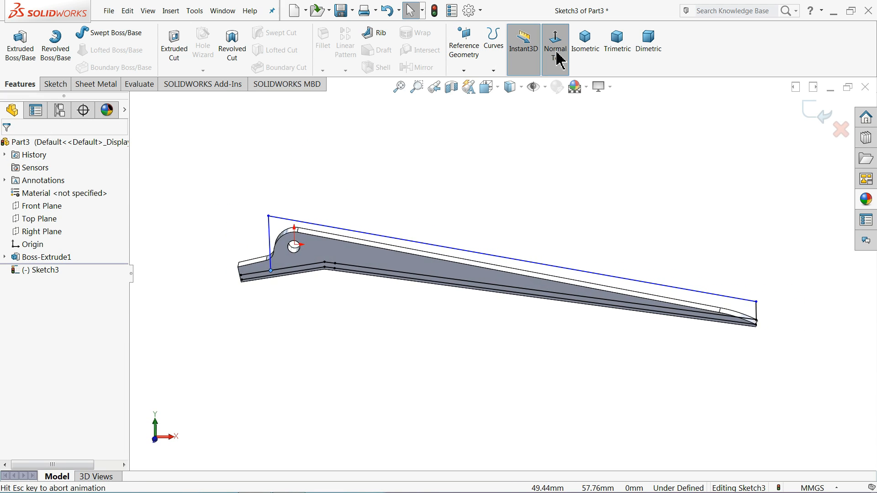
scroll(430, 290, down, 3)
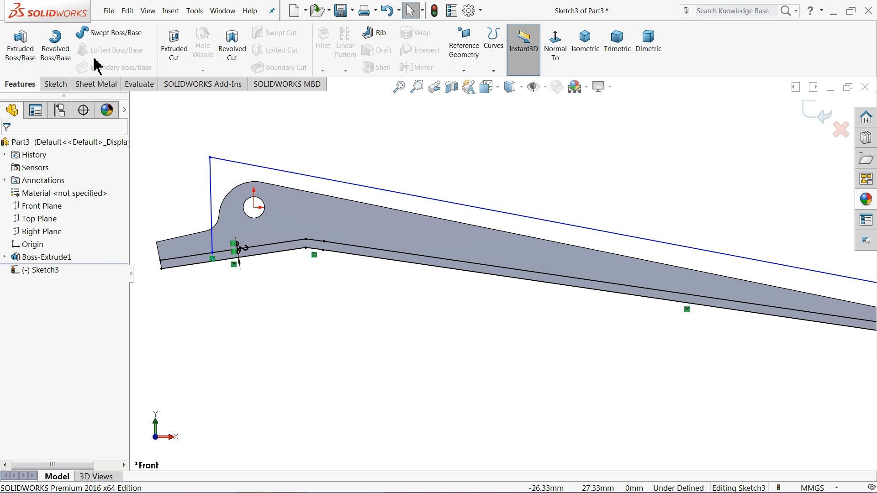
click(54, 84)
click(168, 44)
scroll(137, 242, down, 2)
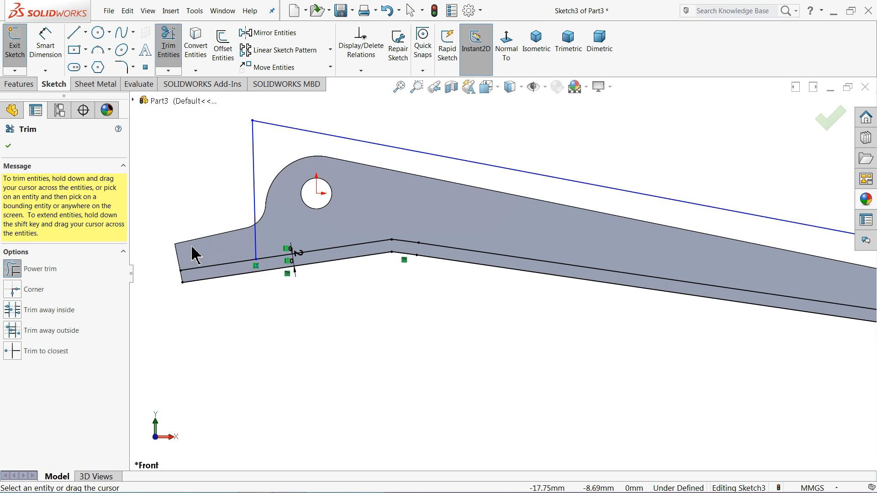
drag(242, 250, 252, 285)
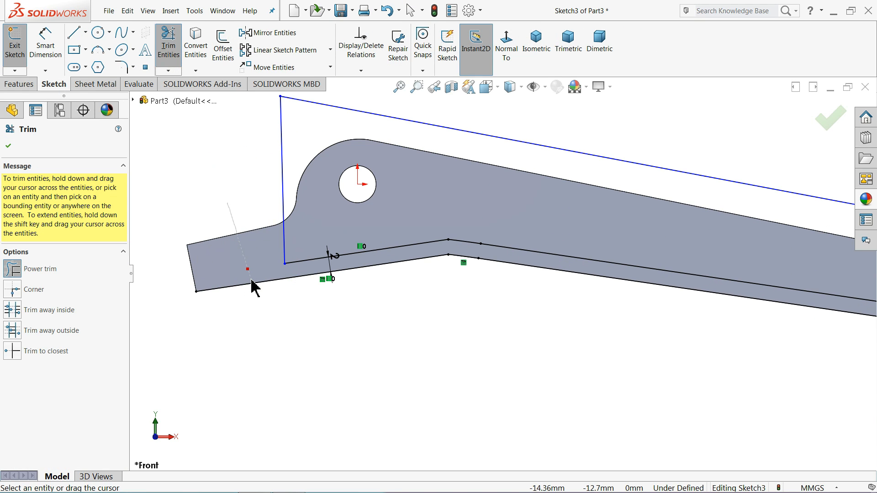
scroll(371, 301, up, 9)
scroll(769, 314, down, 6)
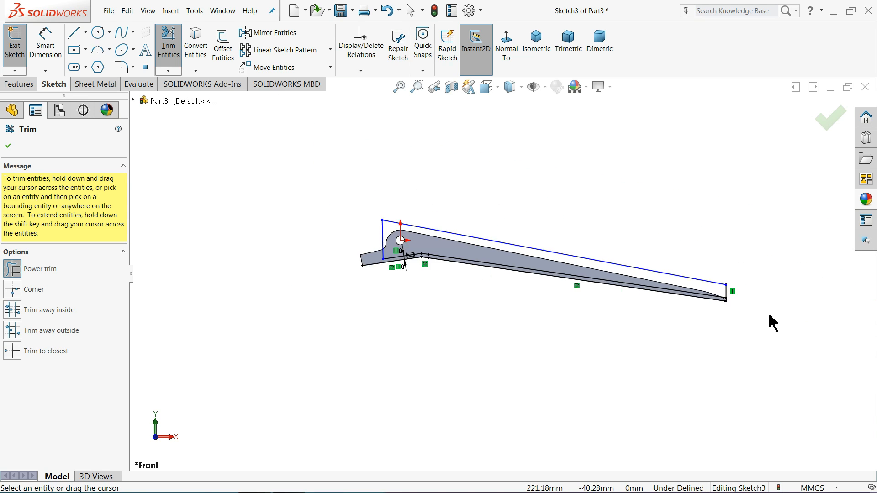
scroll(601, 275, down, 6)
scroll(566, 291, down, 2)
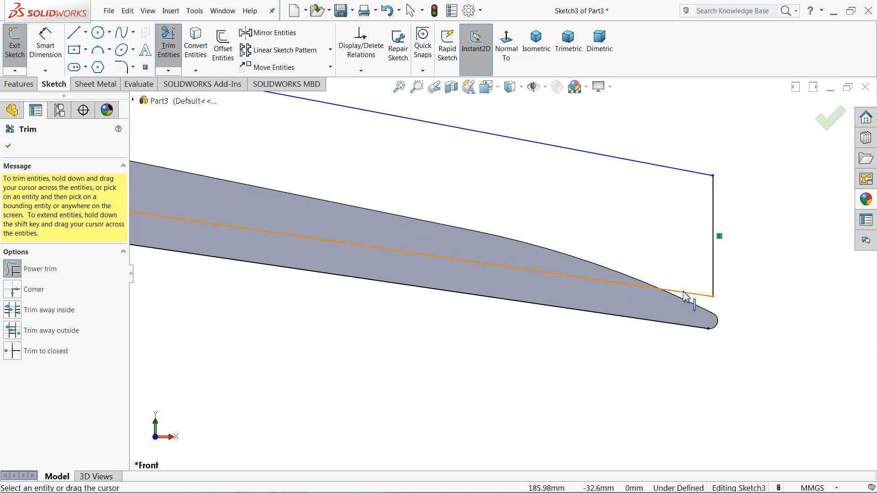
click(9, 146)
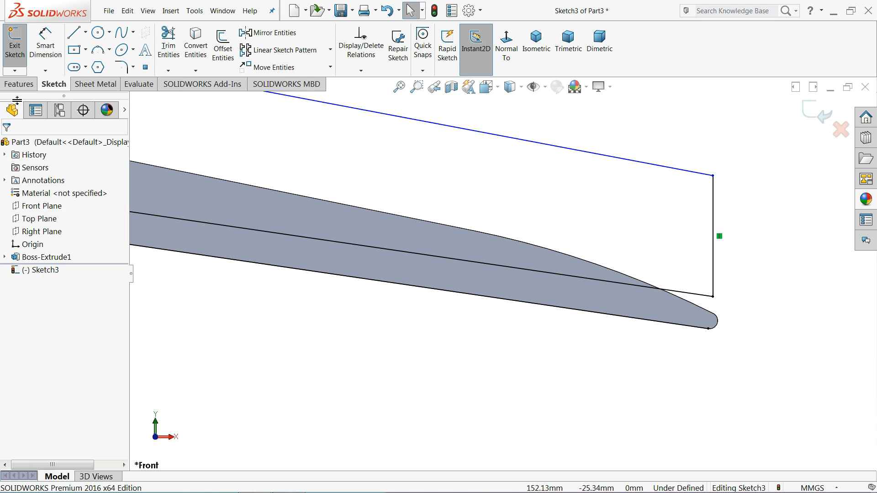
- Cut-extrude the closed region above the offset line 7.5 mm with a Mid Plane end condition
click(18, 84)
click(174, 46)
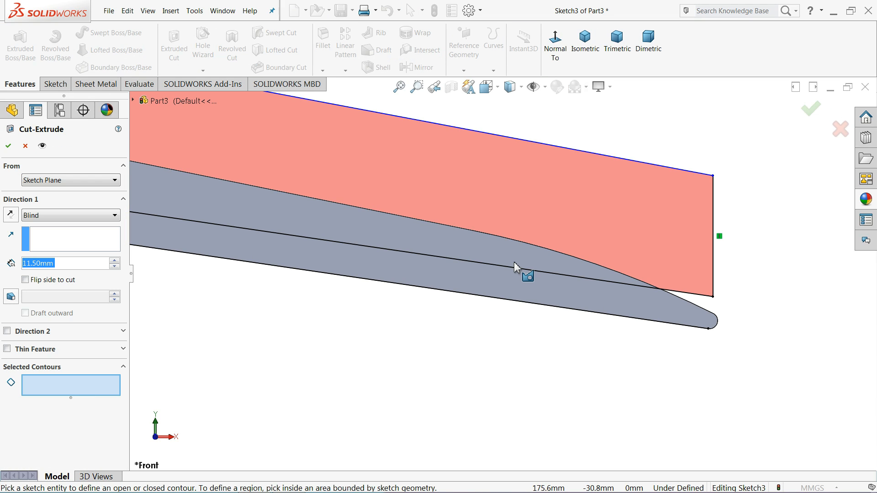
scroll(513, 261, up, 2)
scroll(435, 231, up, 3)
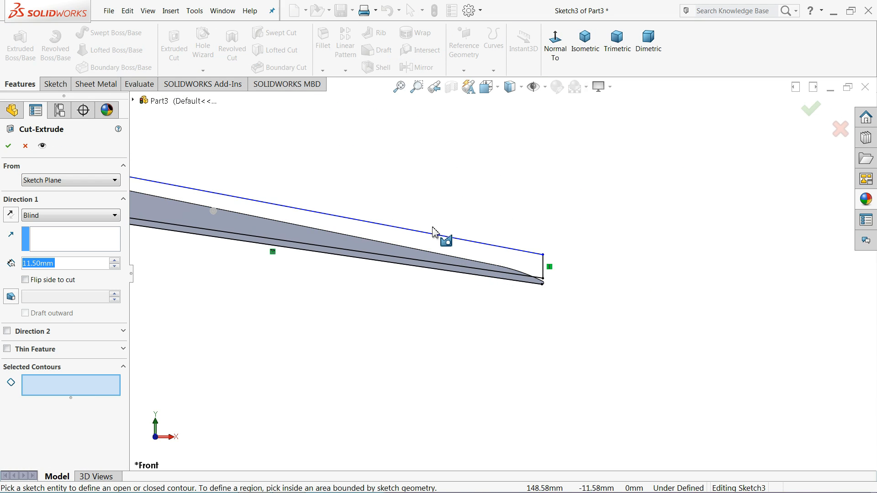
click(387, 249)
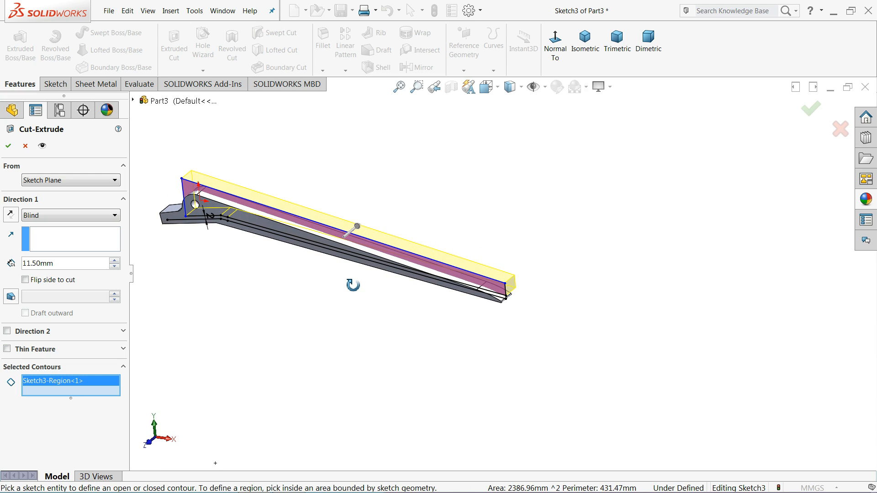
click(33, 215)
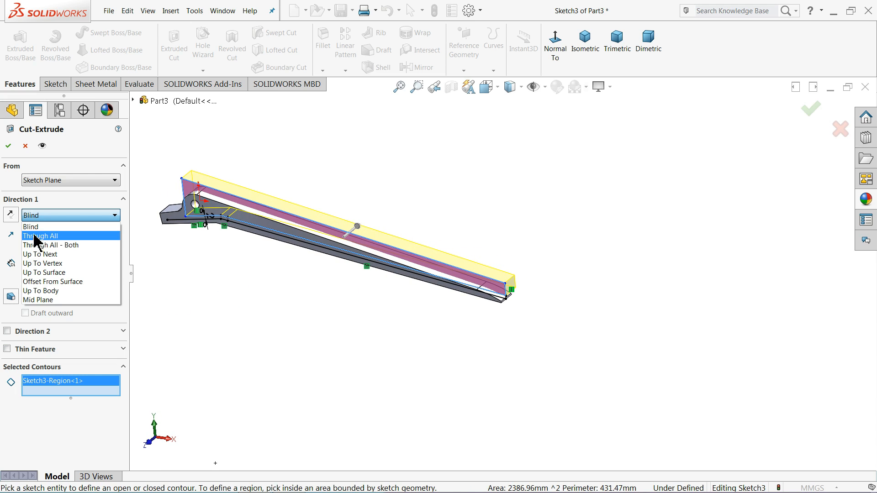
click(46, 300)
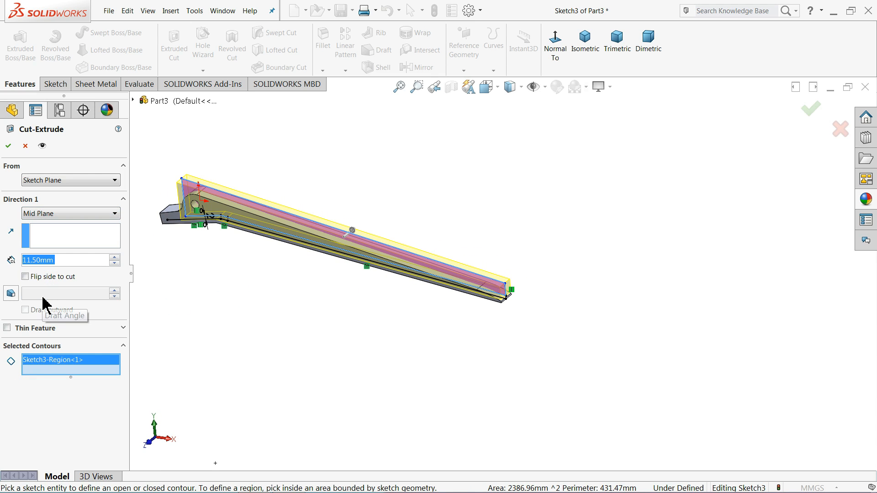
text(7.5)
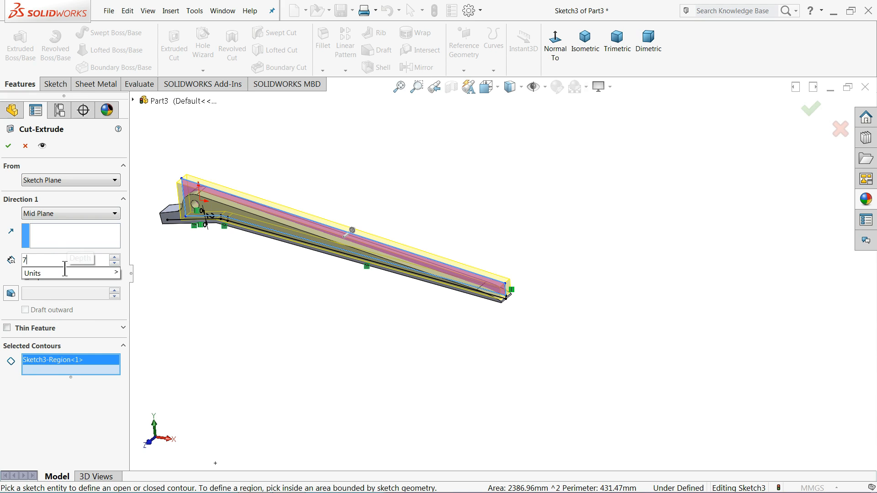
key(Return)
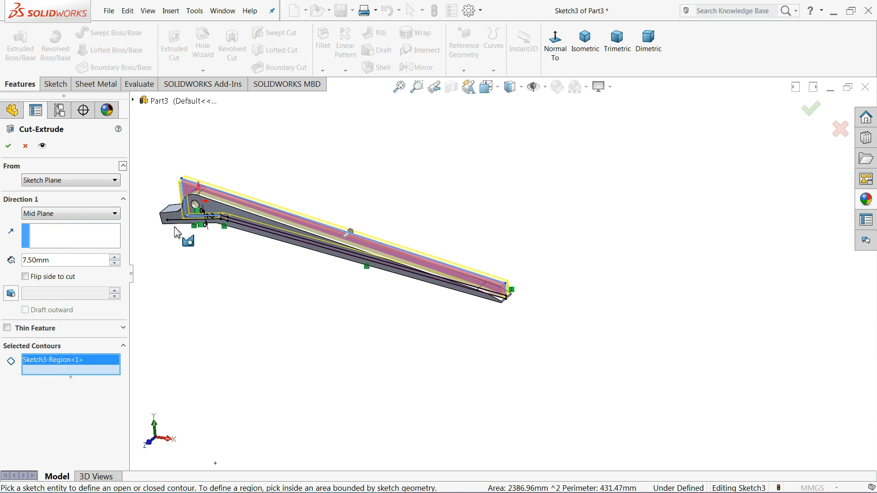
click(8, 147)
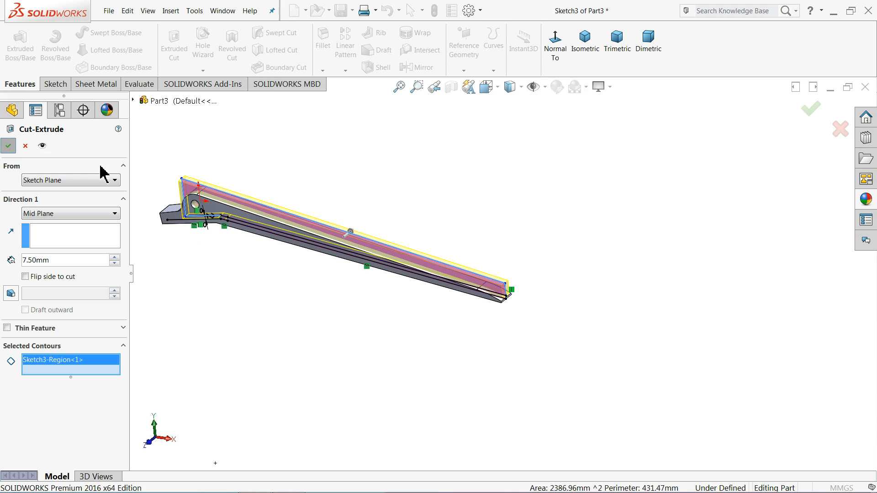
- On the Top Plane, sketch two construction lines from the origin: a vertical one about 12 mm and a horizontal one about 29 mm past the short arm
middle_drag(333, 180, 262, 186)
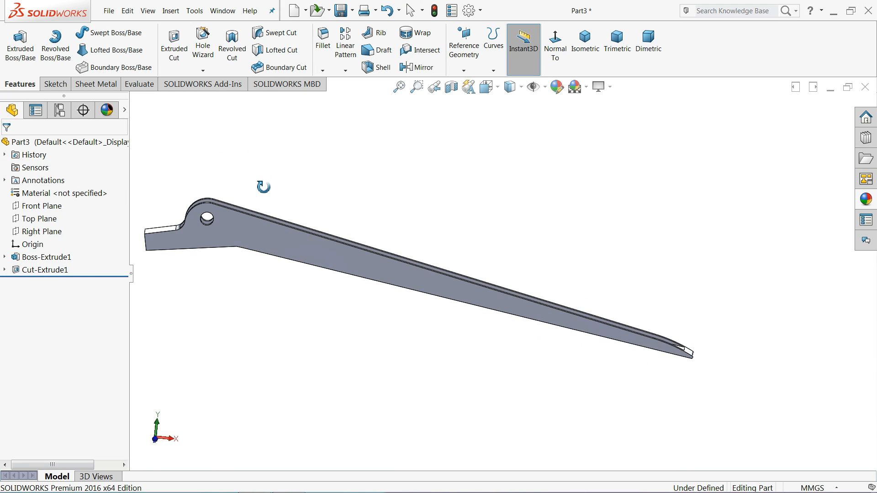
click(29, 223)
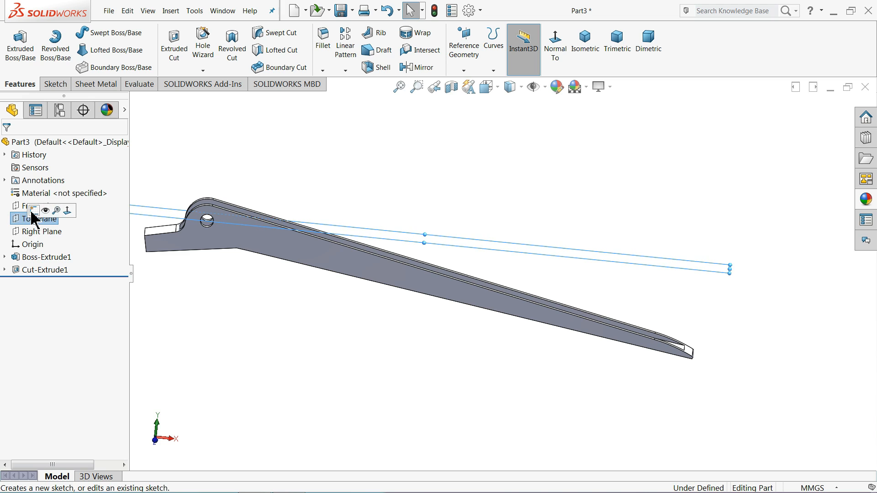
click(34, 210)
click(508, 58)
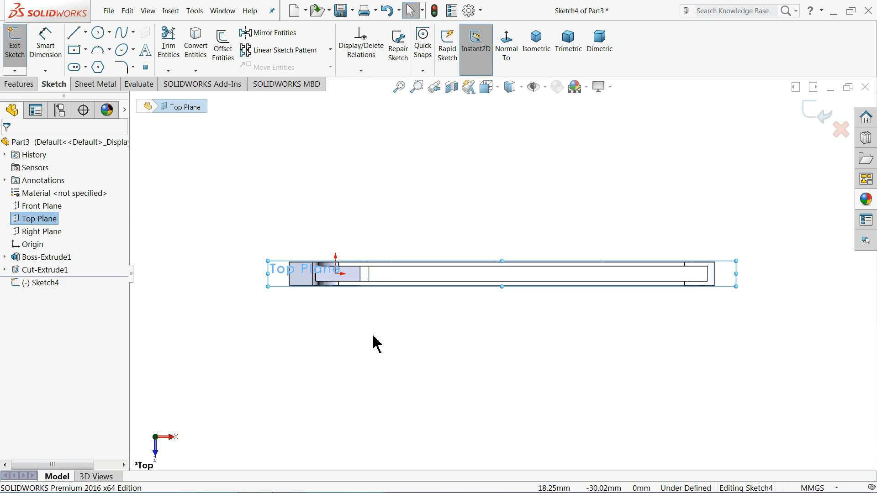
scroll(337, 206, down, 3)
scroll(256, 169, down, 2)
scroll(352, 254, down, 3)
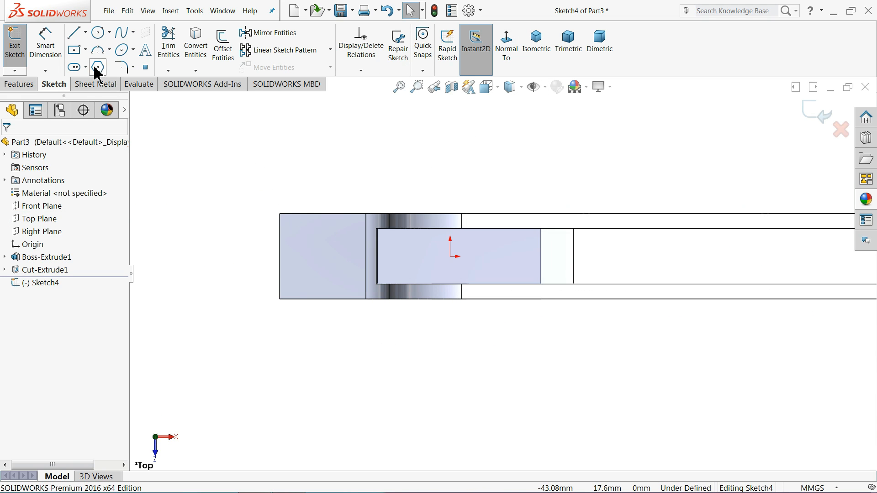
click(86, 33)
click(91, 60)
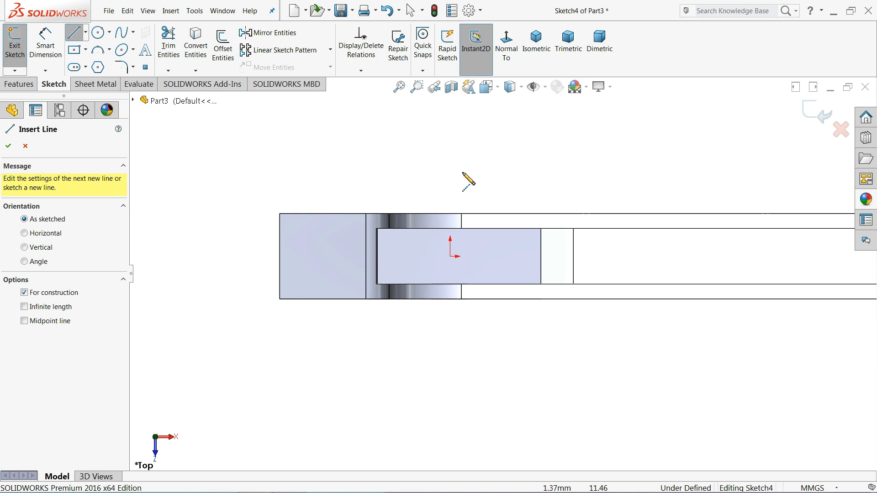
click(450, 166)
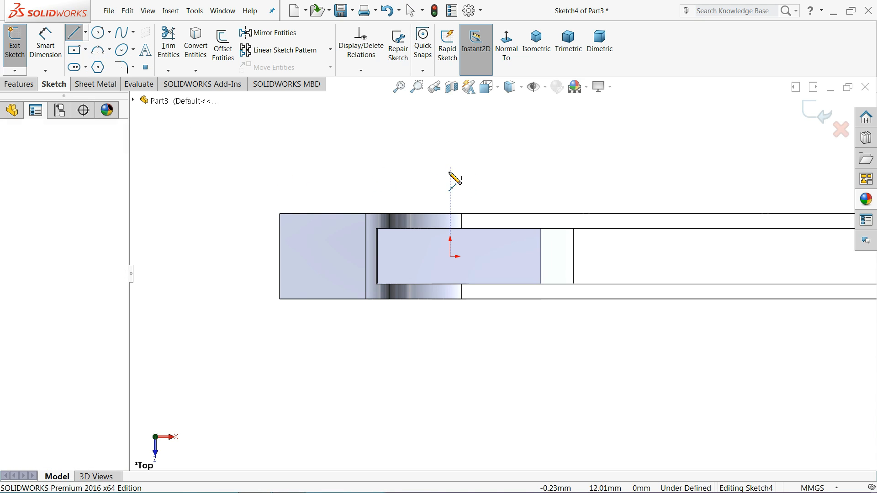
click(450, 256)
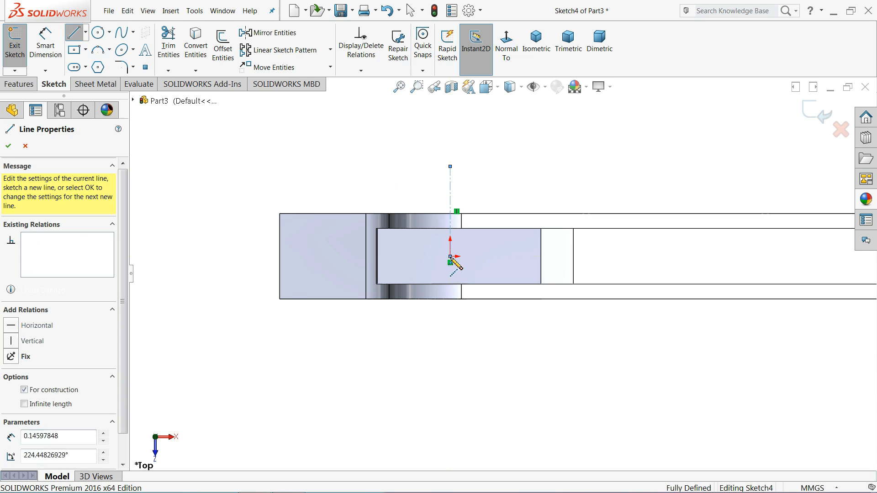
click(233, 256)
right_click(216, 203)
click(243, 215)
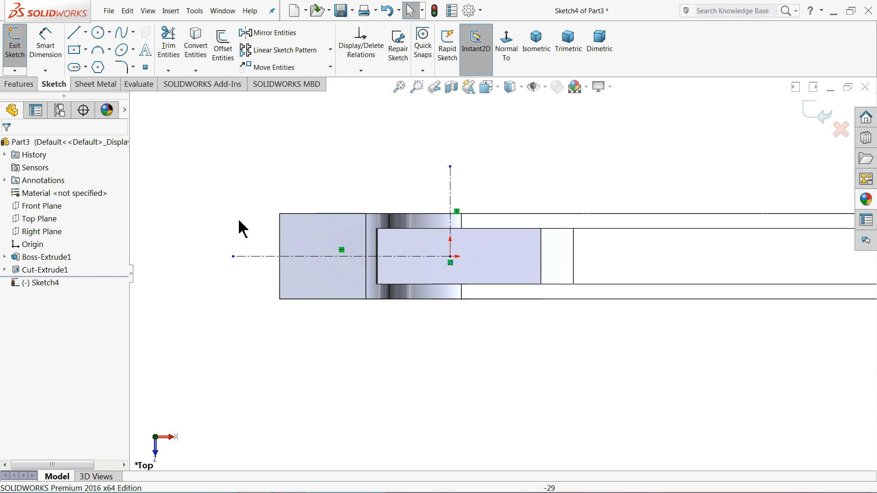
- Sketch a five-line rectangular outline around the short arm's end, from the arm's upper corner beside the curved shoulder to its opposite lower corner
click(74, 34)
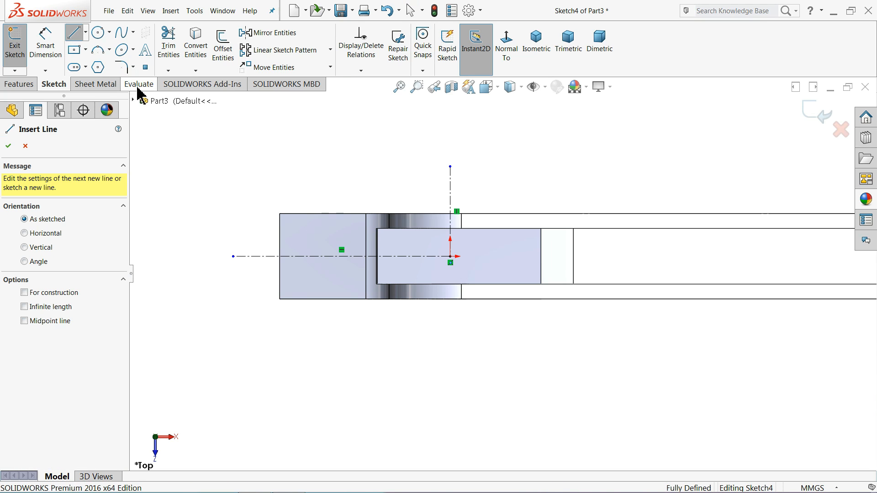
click(365, 213)
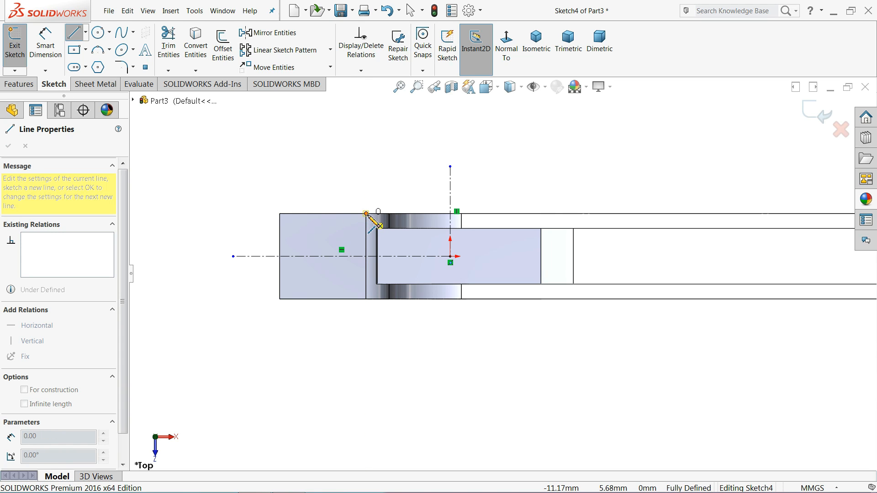
click(365, 189)
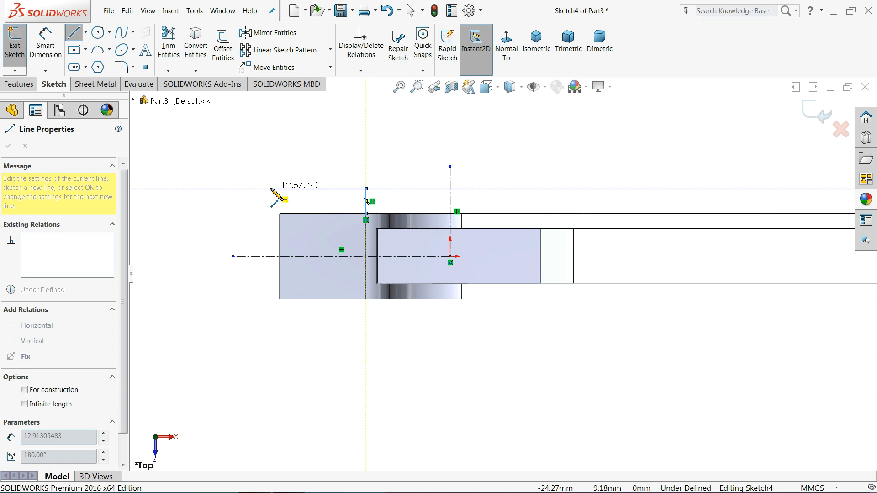
click(244, 188)
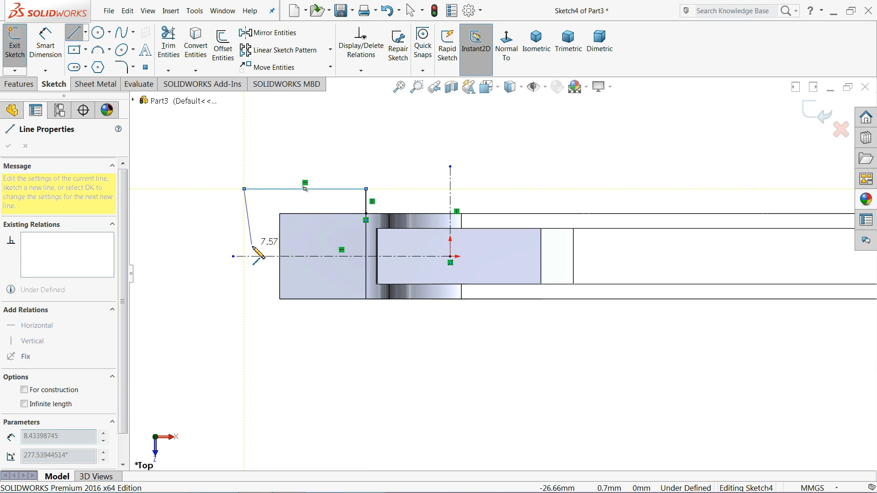
click(244, 318)
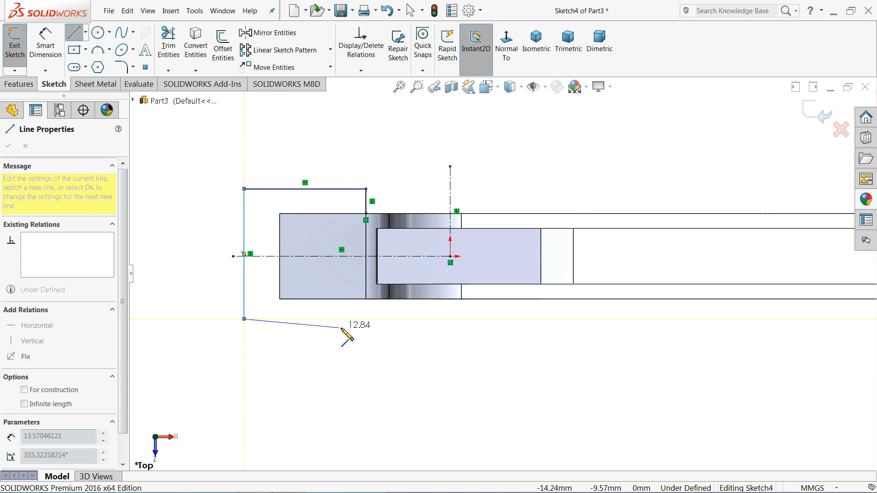
click(366, 319)
click(366, 300)
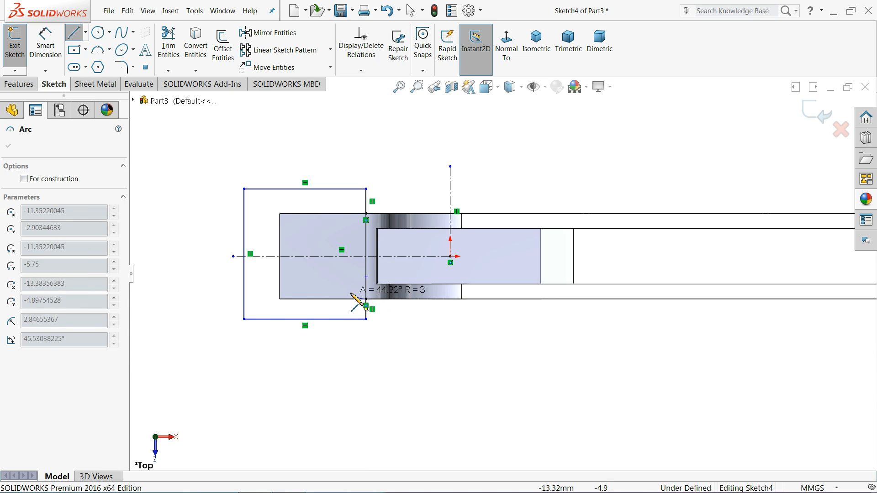
right_click(298, 209)
click(318, 217)
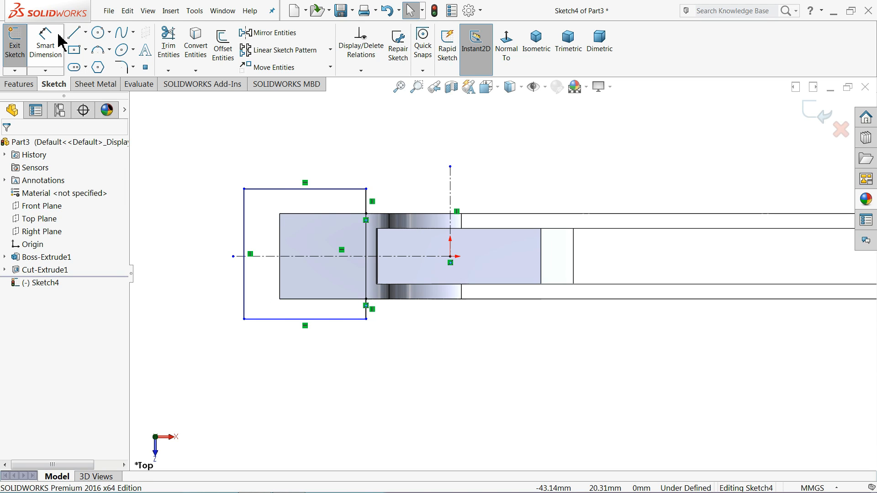
- Sketch a vertical line about 3 mm long across the centreline beyond the arm's end, plus an arc of about 21.2 mm radius to the outline's lower endpoint
click(76, 41)
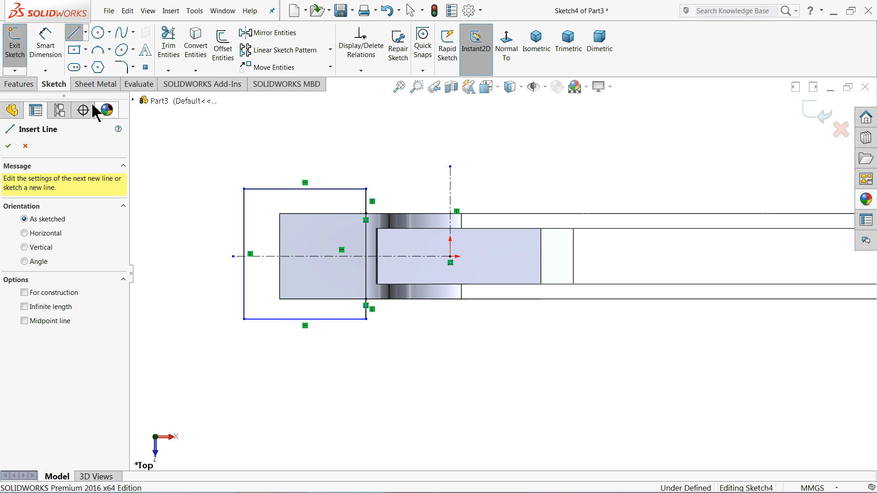
scroll(305, 248, down, 2)
scroll(302, 254, down, 1)
click(246, 242)
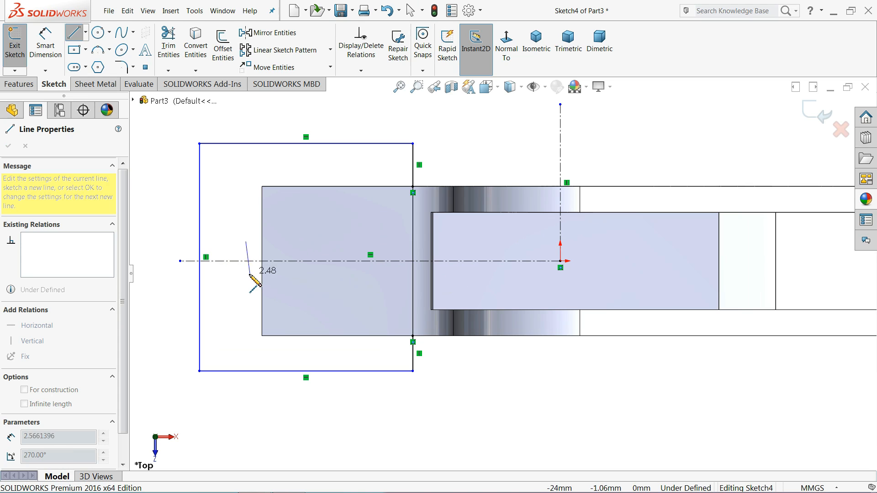
click(246, 279)
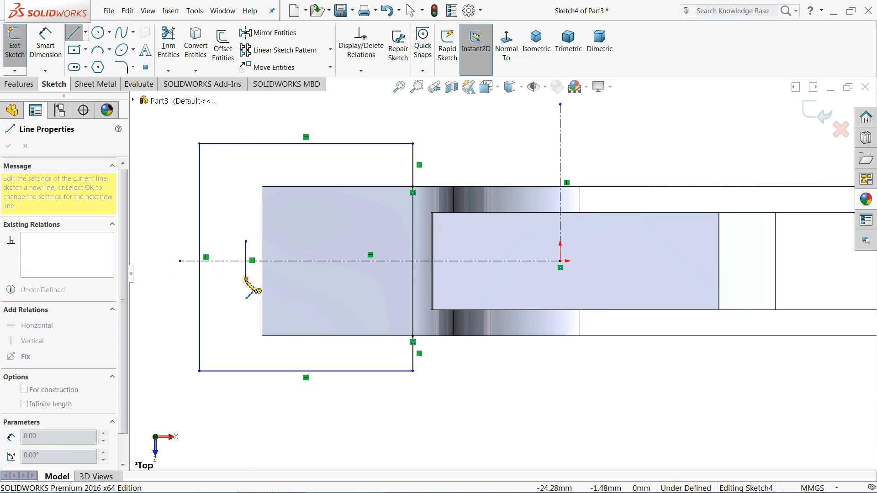
click(413, 336)
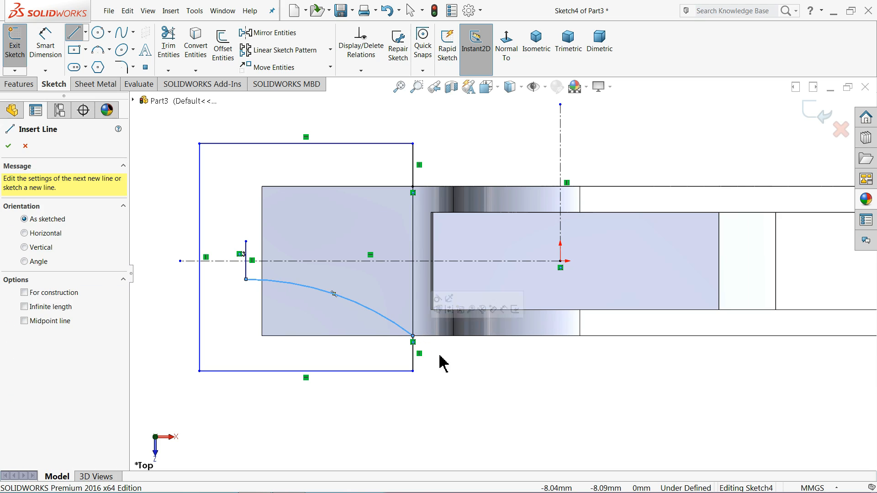
right_click(476, 330)
click(505, 369)
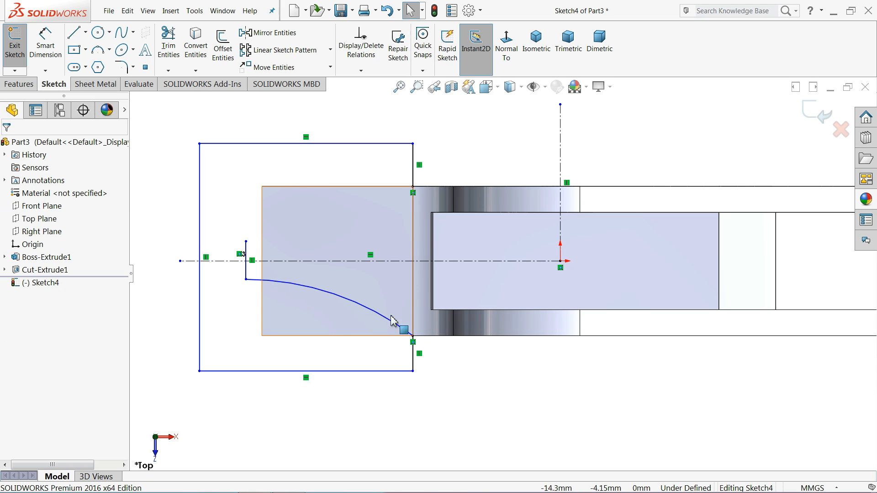
click(363, 312)
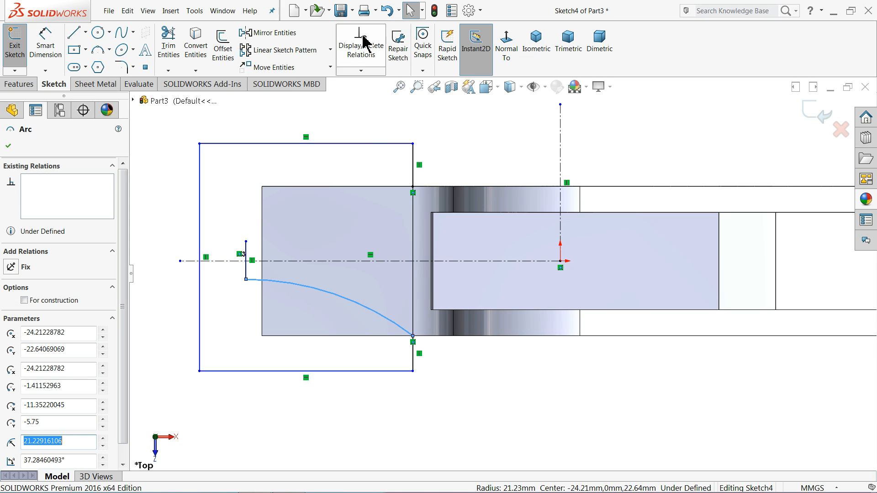
- Mirror the lower curved arc about the horizontal centerline
click(302, 34)
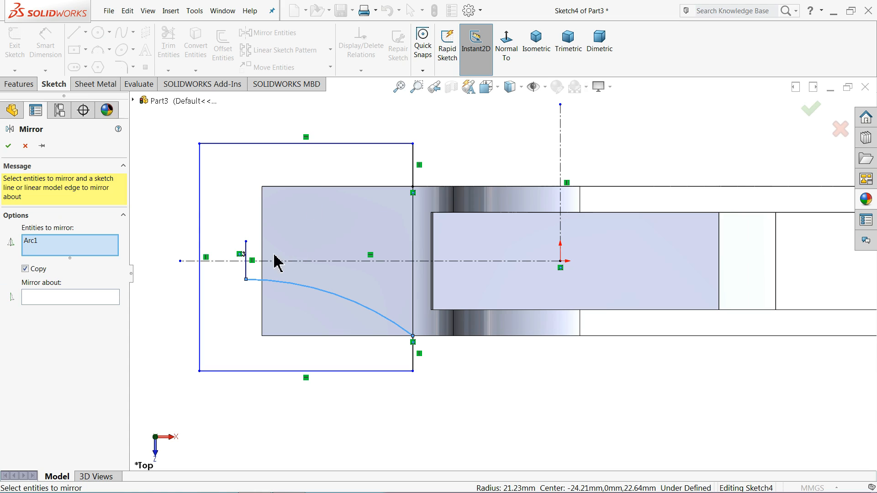
click(301, 261)
click(110, 306)
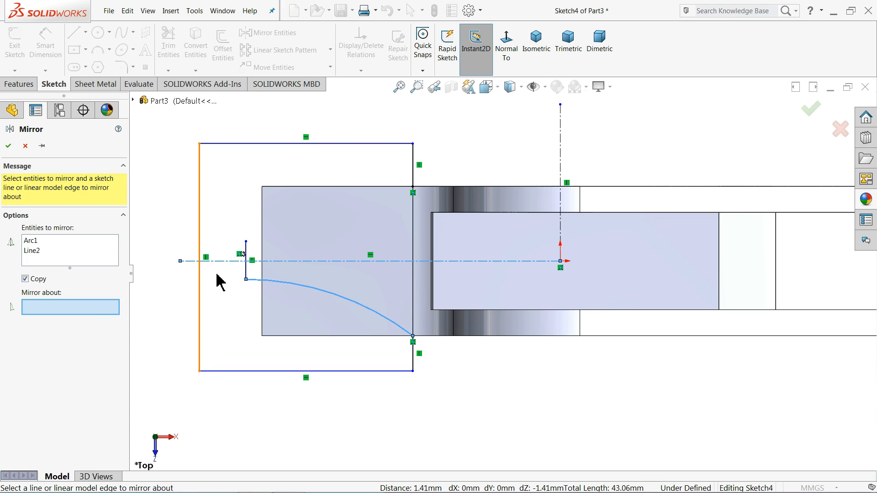
click(294, 261)
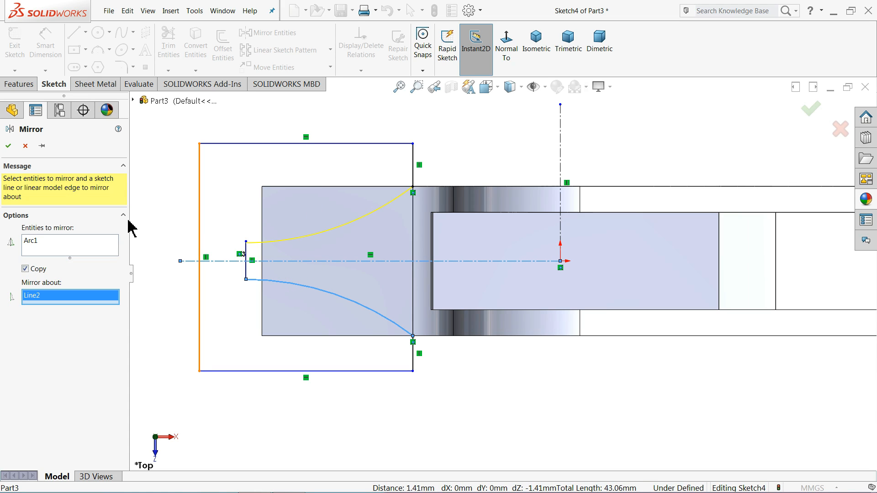
click(8, 146)
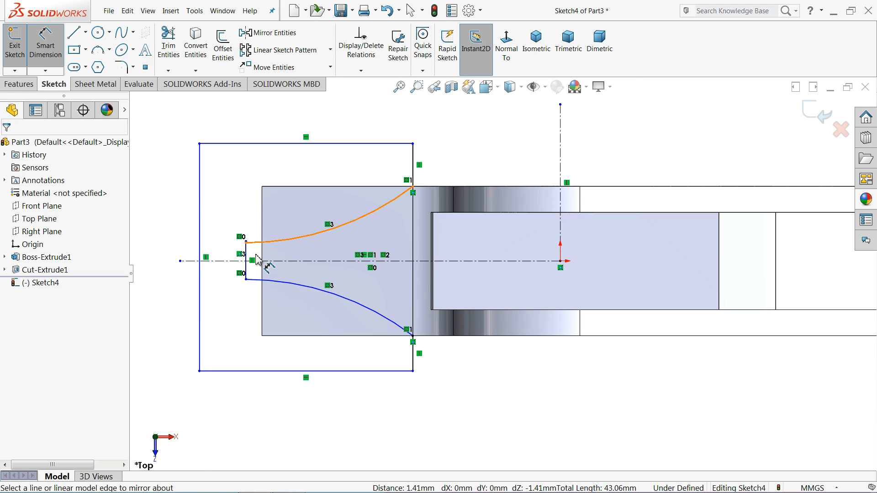
- Dimension the short vertical line joining the arcs at the tip to 2 mm
scroll(257, 260, down, 3)
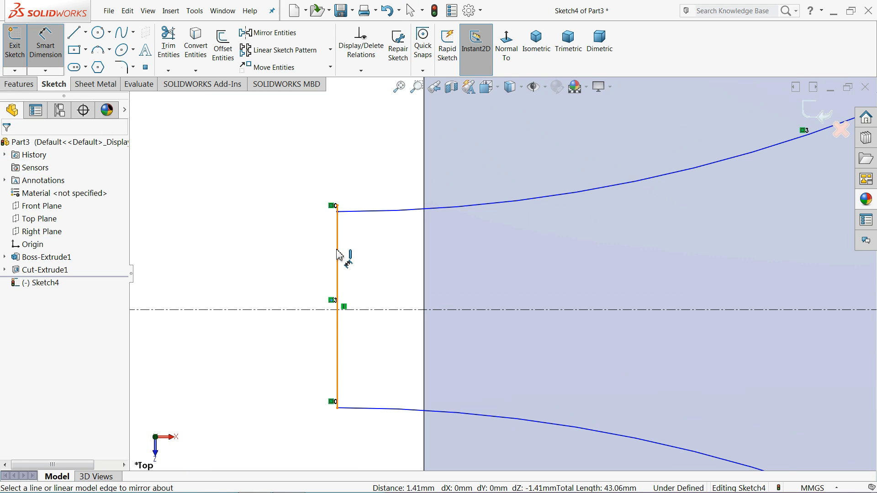
click(337, 251)
click(308, 265)
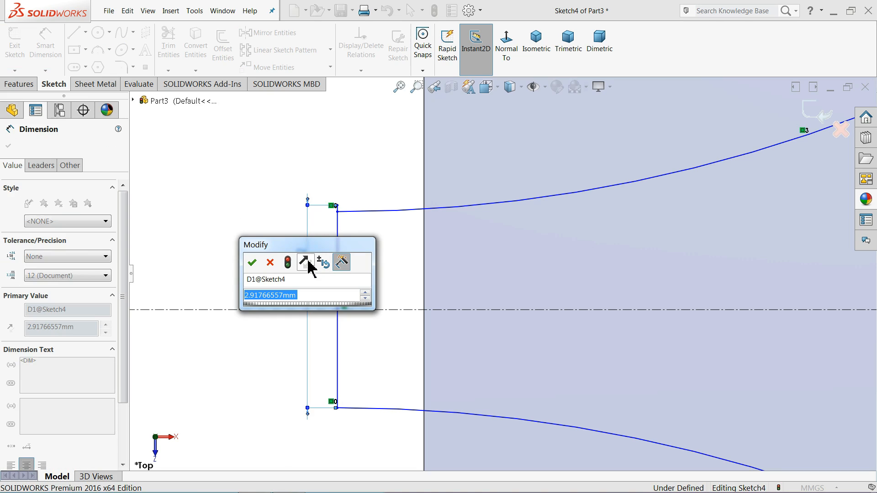
text(2)
key(Return)
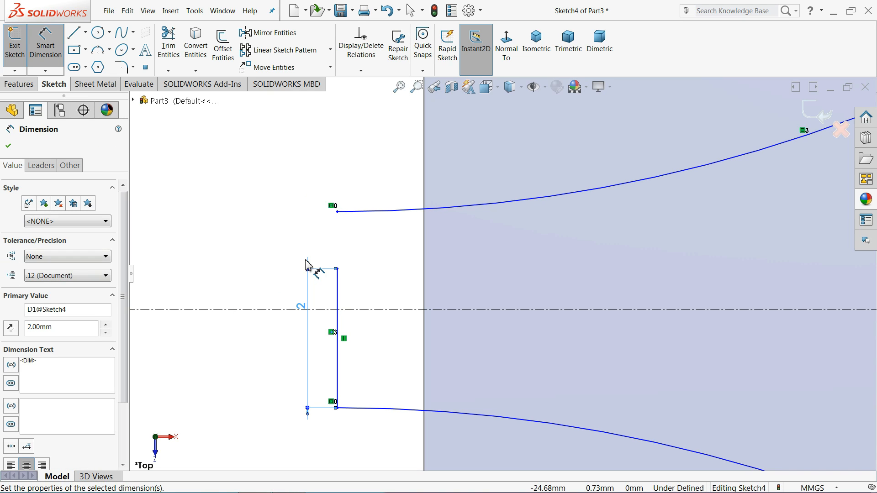
click(241, 201)
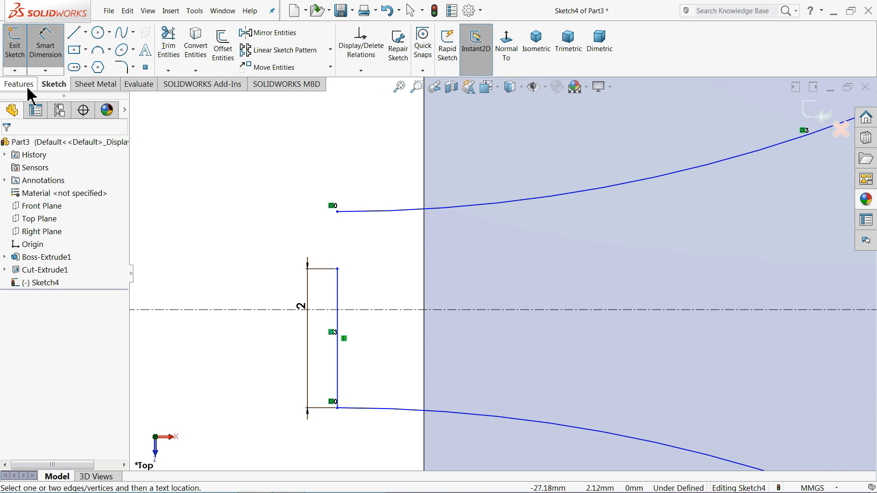
click(50, 51)
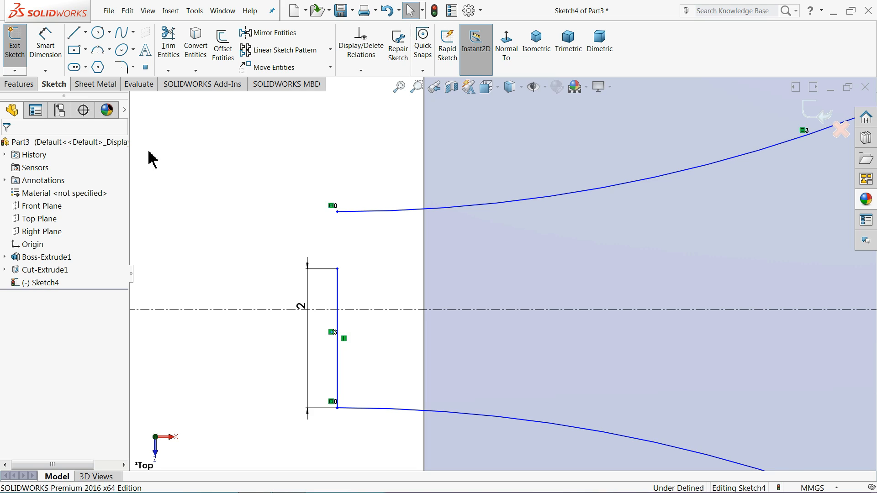
- Merge the upper endpoint of the short vertical line with the left endpoint of the mirrored arc
click(337, 270)
click(338, 212)
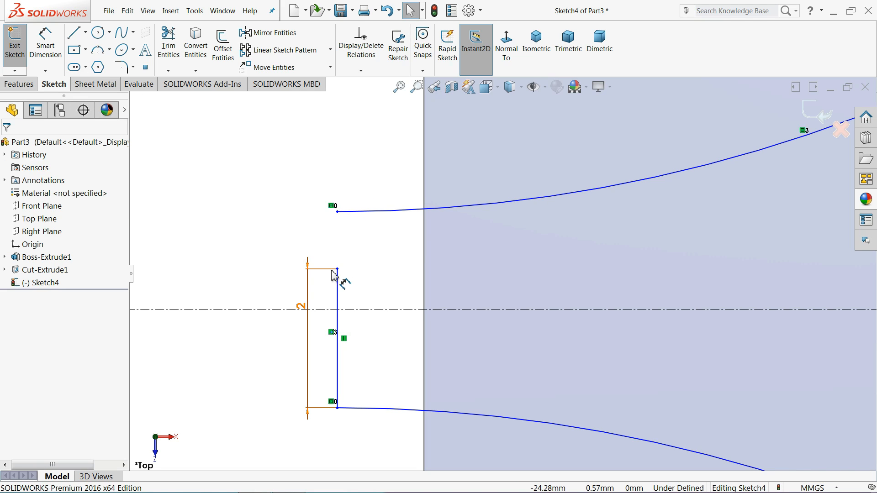
click(337, 269)
ctrl+click(338, 212)
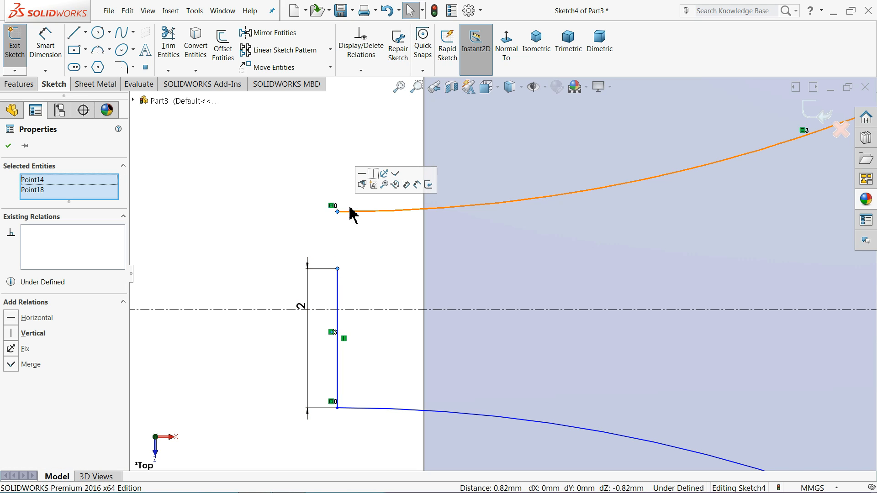
click(395, 174)
click(293, 195)
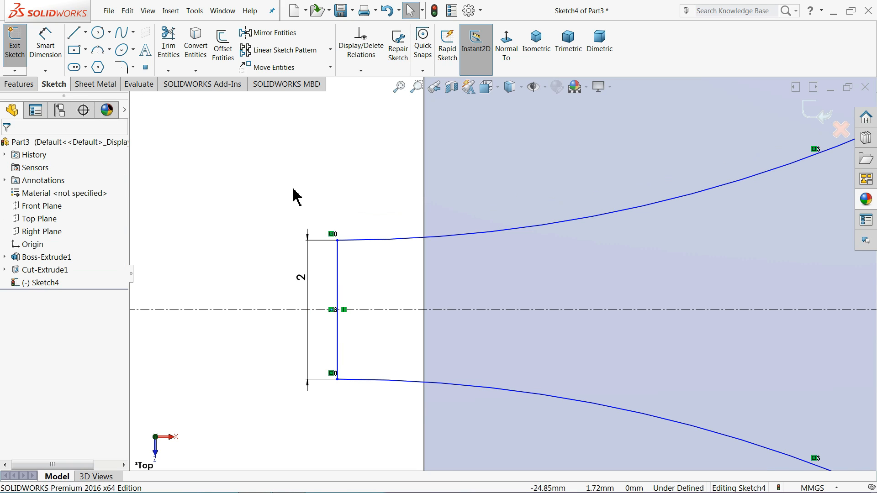
- Extrude-cut the closed profile around the tip with the Through All - Both end condition
scroll(303, 233, up, 10)
scroll(632, 284, down, 1)
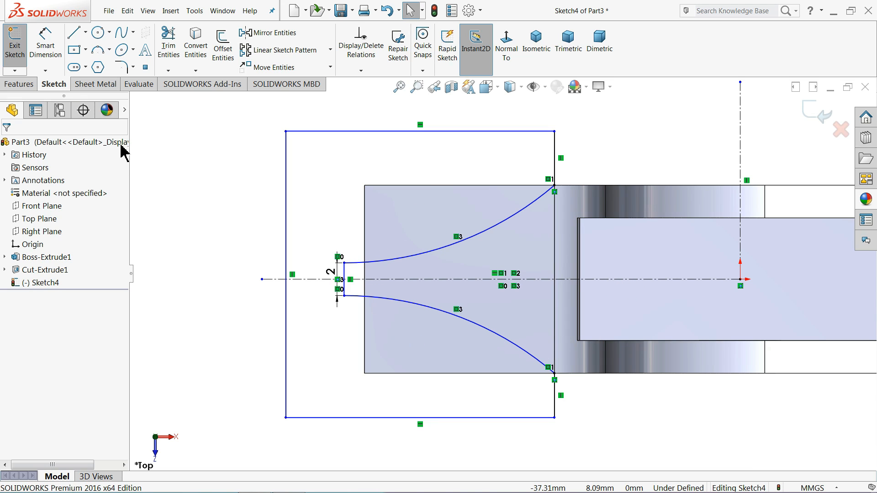
click(26, 84)
click(174, 55)
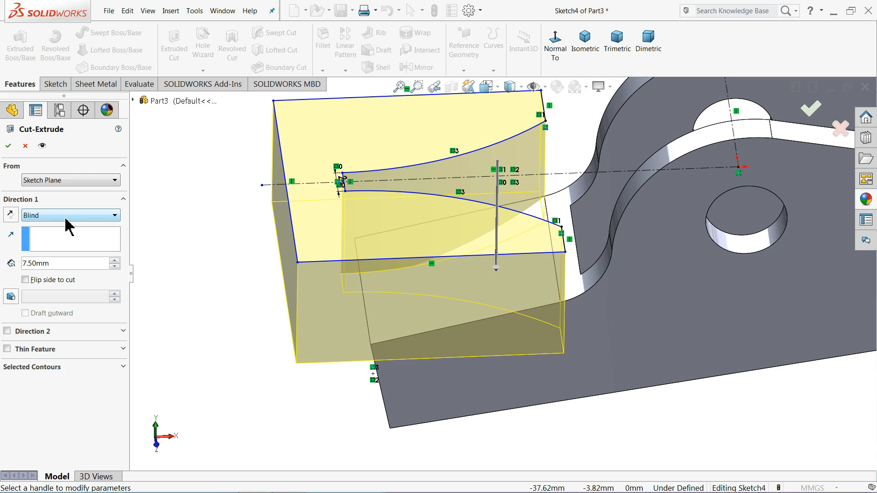
click(68, 224)
click(68, 246)
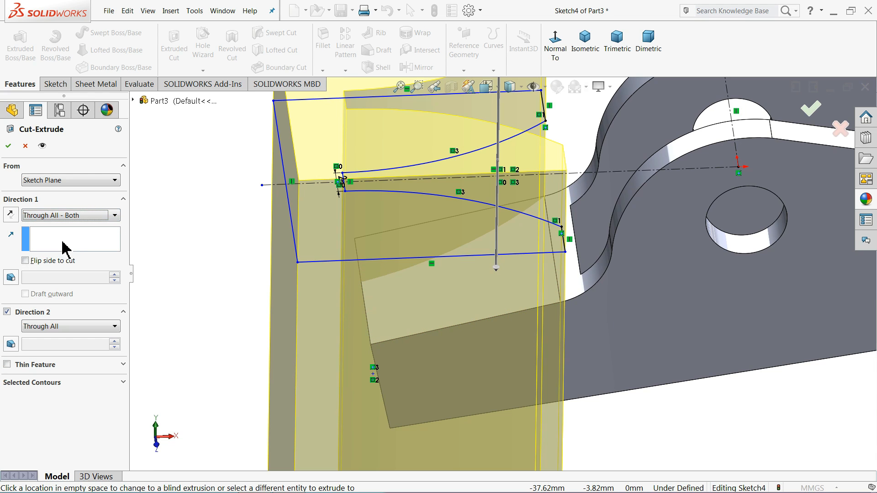
click(9, 146)
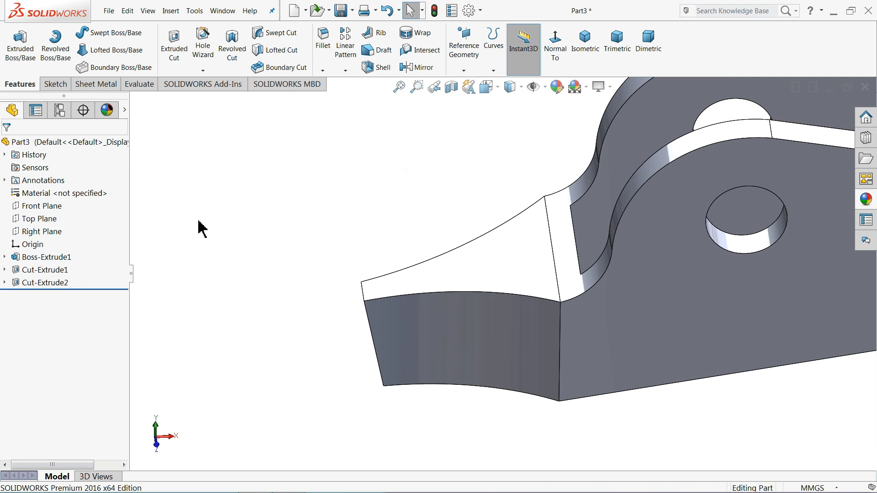
scroll(337, 274, up, 5)
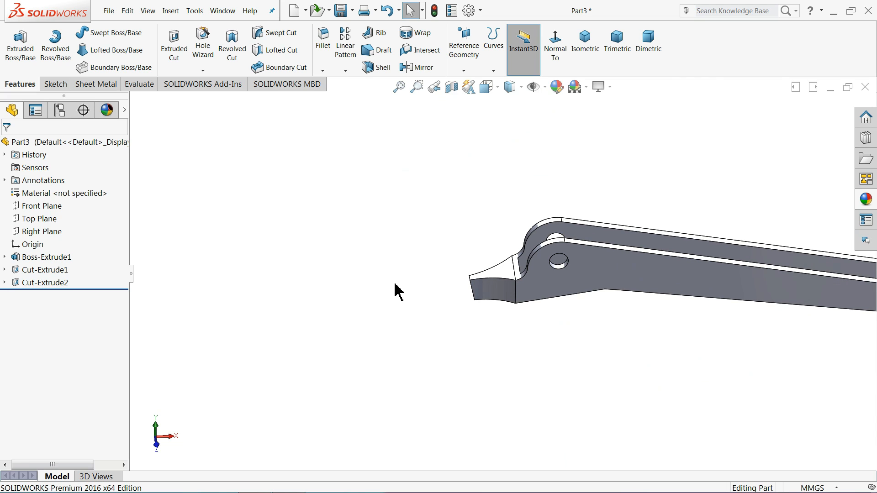
middle_drag(395, 291, 694, 259)
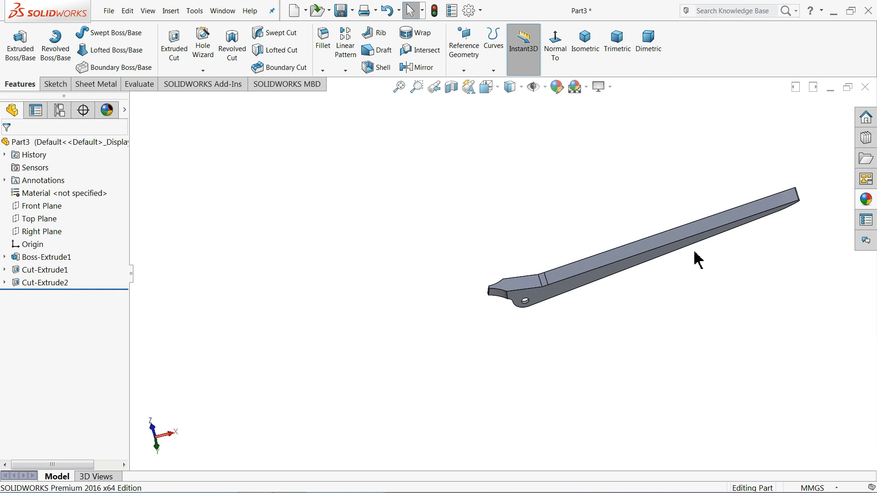
scroll(694, 259, down, 3)
click(324, 53)
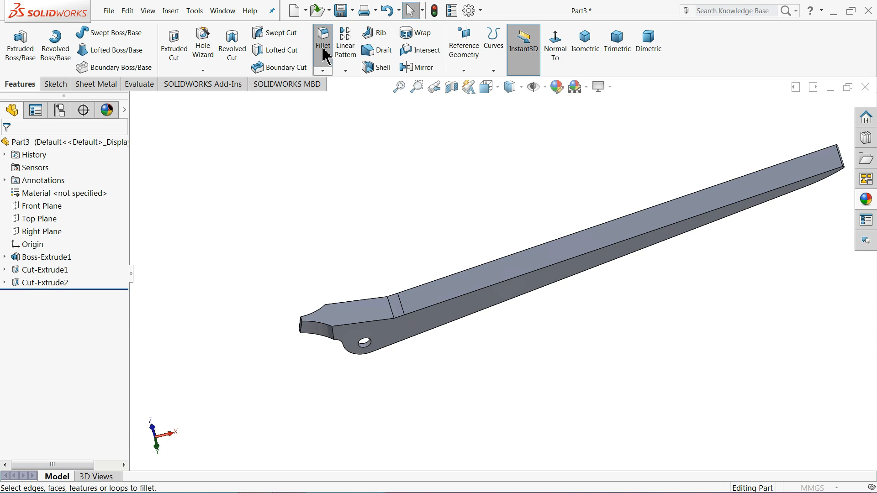
scroll(448, 308, down, 2)
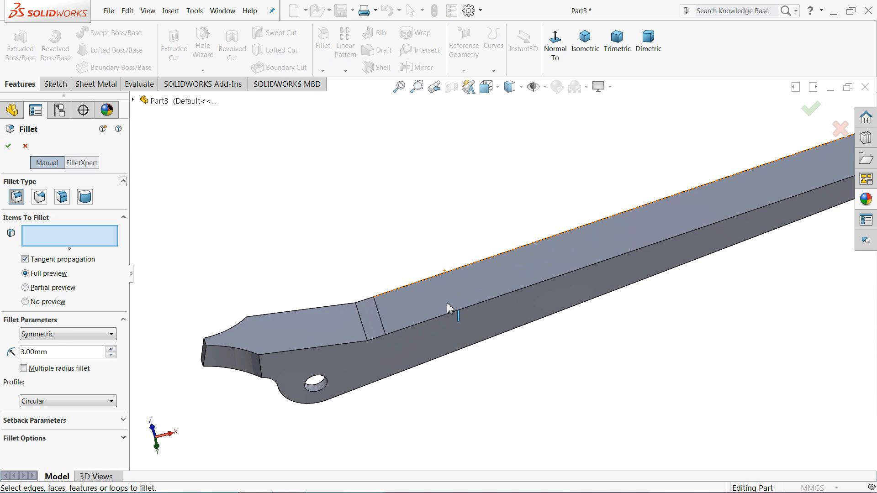
click(453, 313)
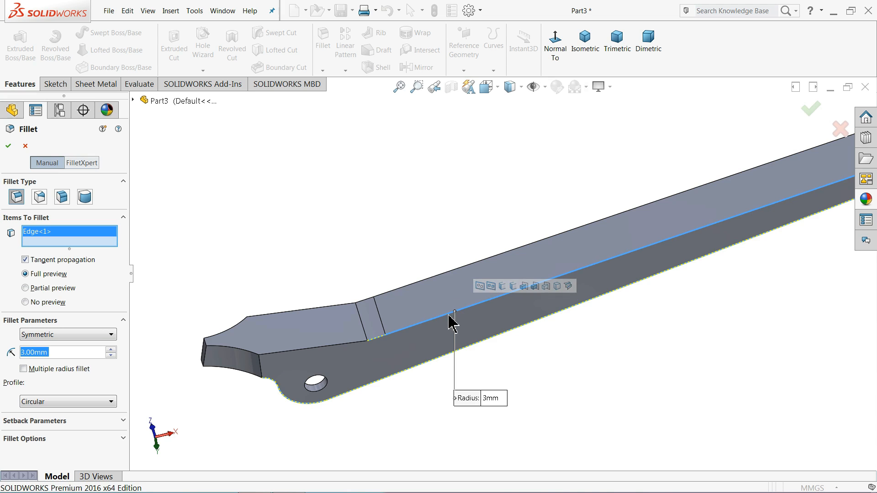
scroll(379, 338, down, 1)
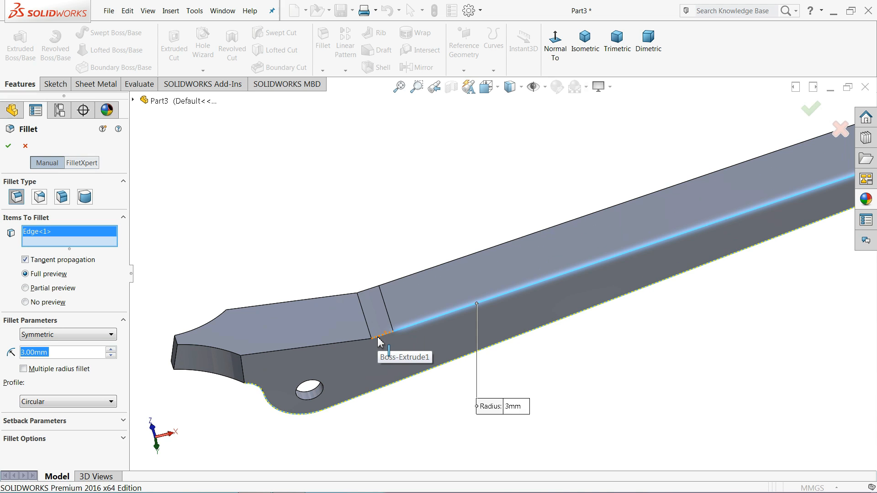
scroll(379, 340, down, 2)
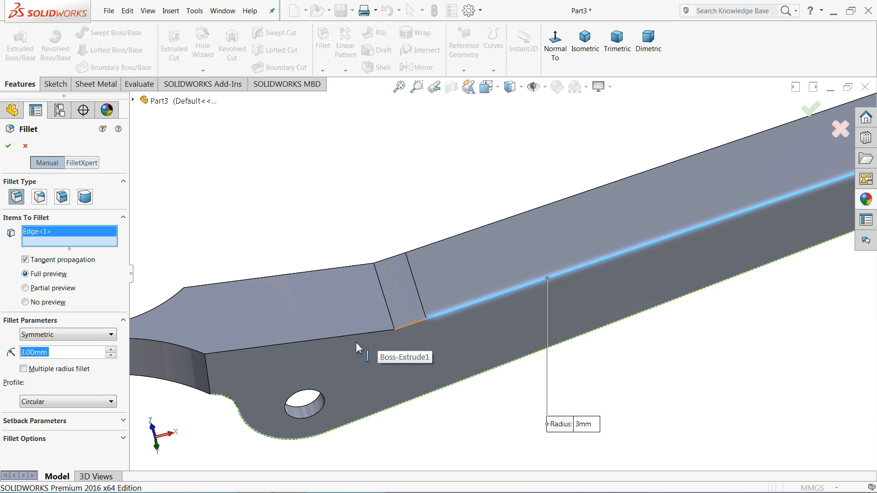
click(9, 147)
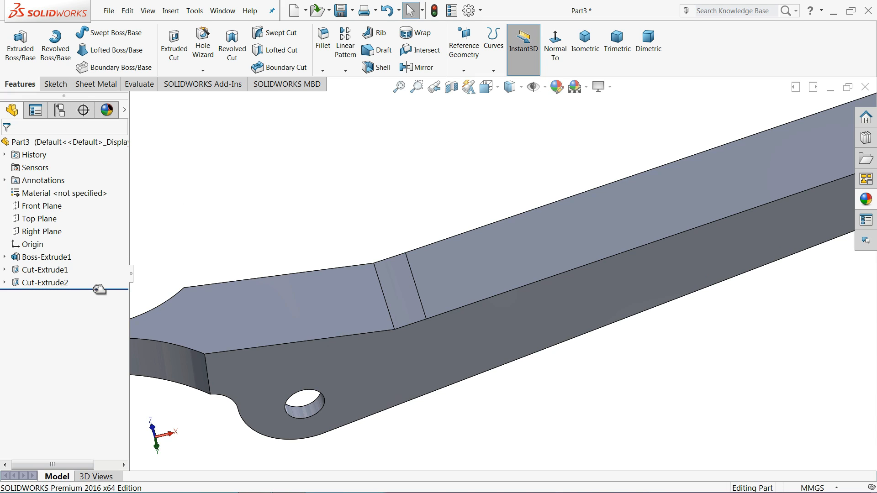
- Roll the model back to before the curved tip cut and select the near side edges of the tip and handle for a fillet
drag(100, 290, 99, 277)
scroll(228, 355, up, 2)
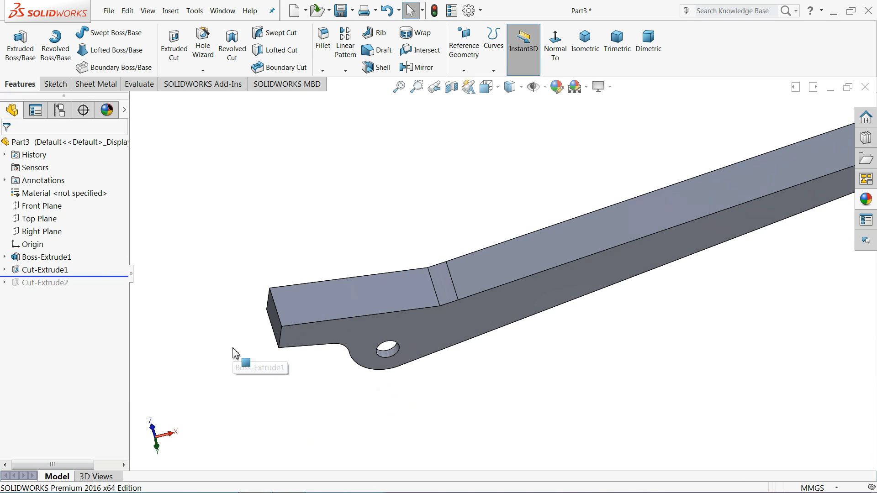
click(322, 41)
scroll(494, 275, down, 2)
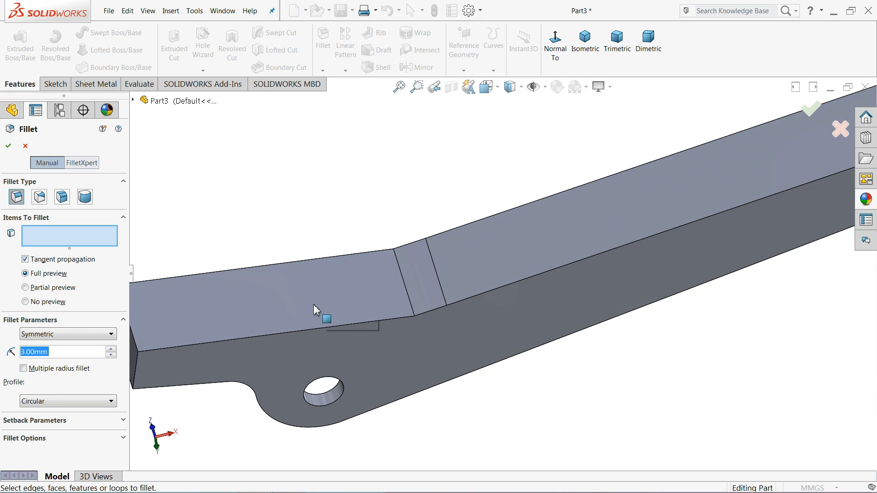
click(377, 328)
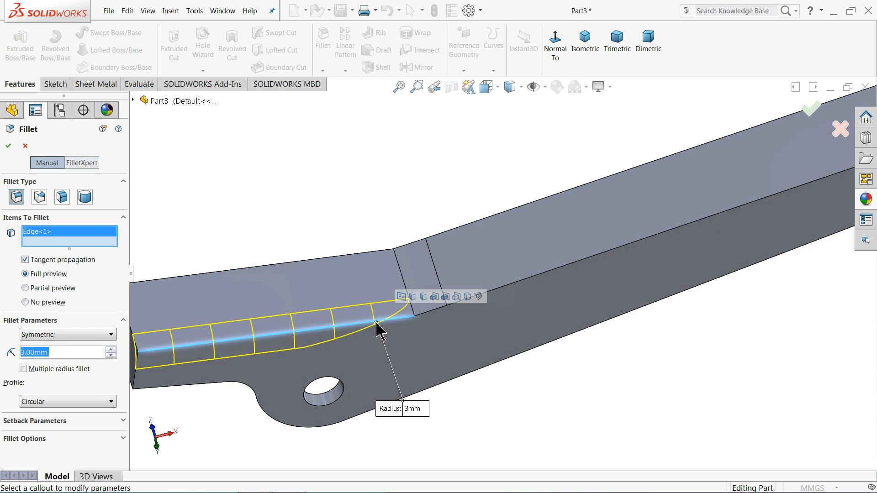
click(497, 295)
middle_drag(493, 298, 292, 323)
scroll(292, 322, up, 7)
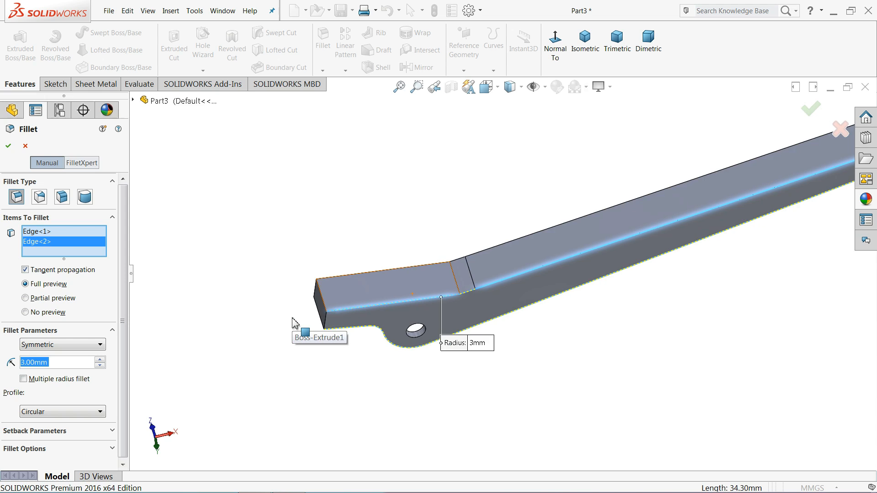
scroll(697, 263, down, 2)
scroll(441, 290, down, 2)
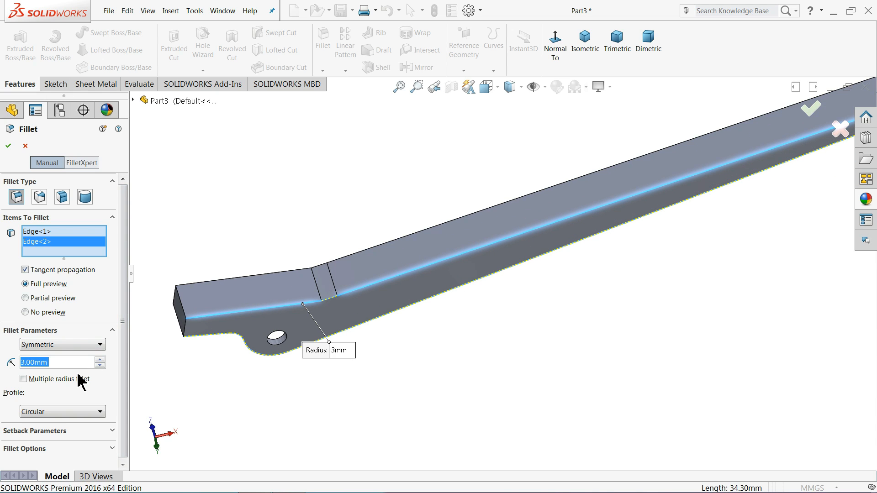
- Set the fillet radius to 1 mm
key(Down)
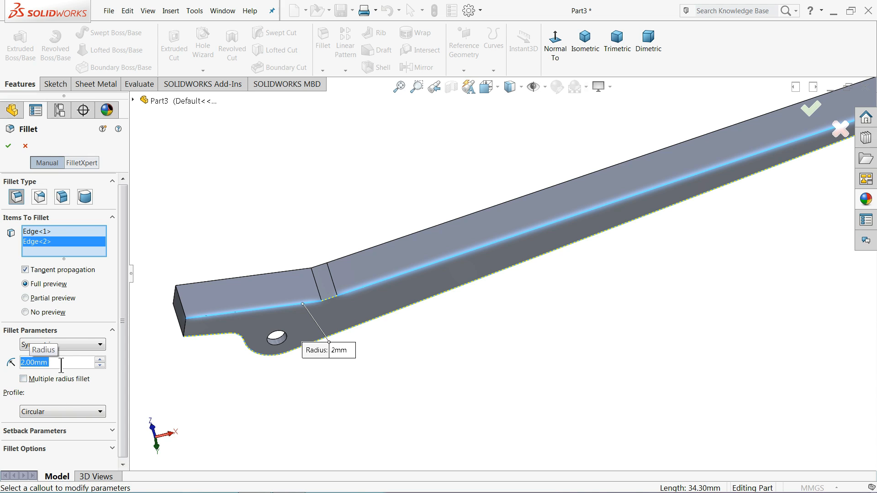
text(1)
key(Return)
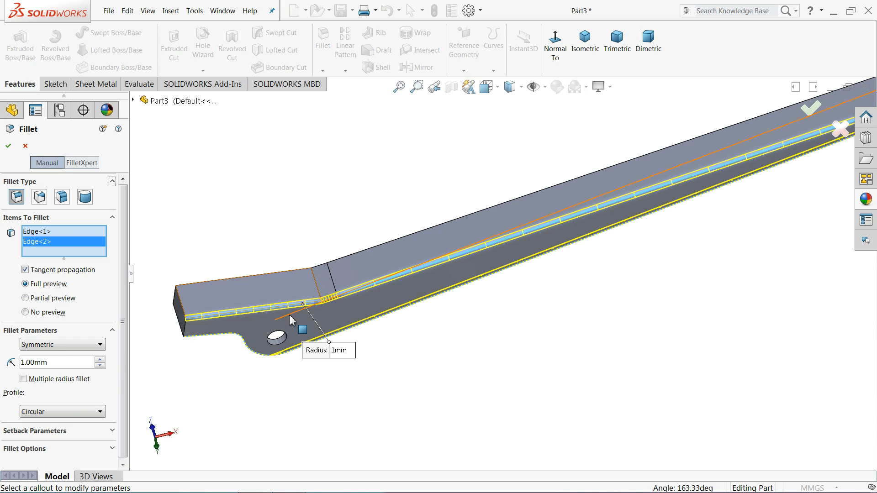
scroll(460, 293, up, 2)
scroll(596, 258, down, 2)
middle_drag(598, 259, 392, 303)
- Clear all selected edges from the fillet's items
right_click(76, 249)
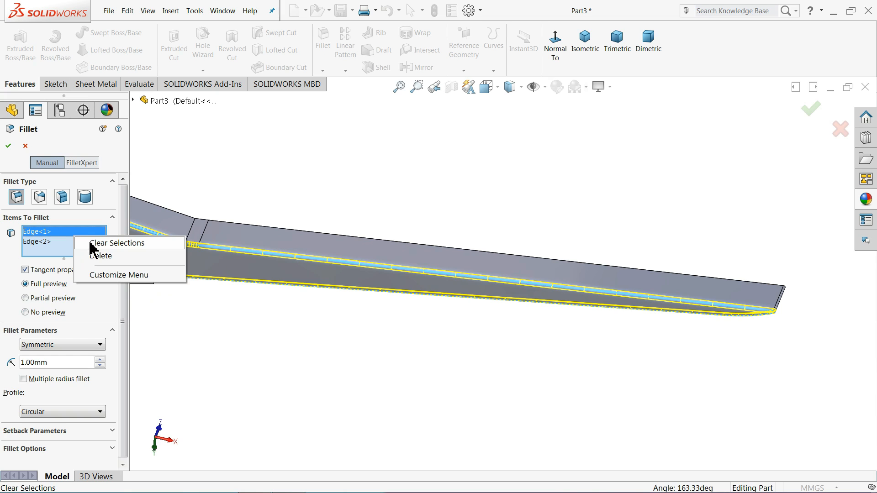
click(109, 241)
key(f)
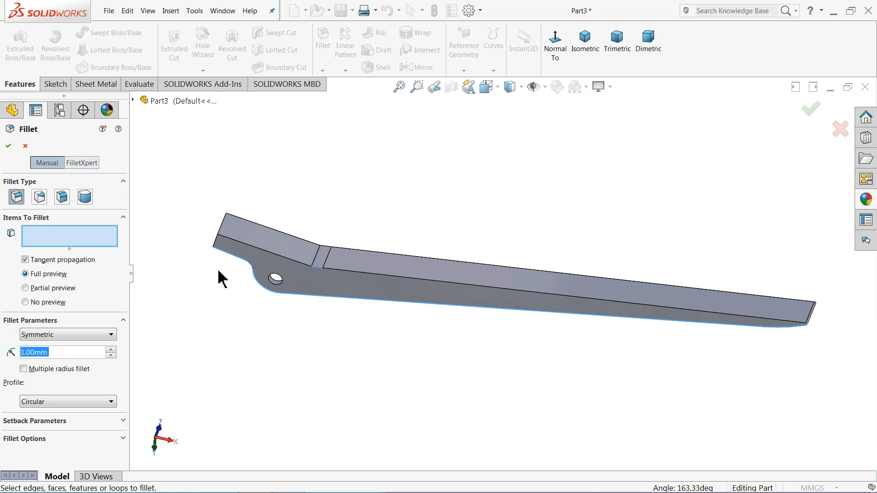
click(393, 266)
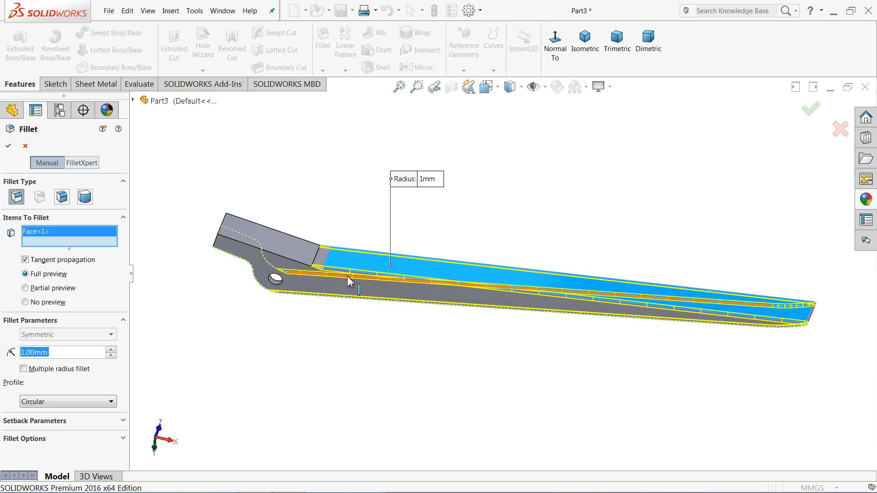
mouse_move(349, 277)
middle_down()
mouse_move(296, 256)
mouse_move(342, 305)
mouse_move(341, 289)
middle_up()
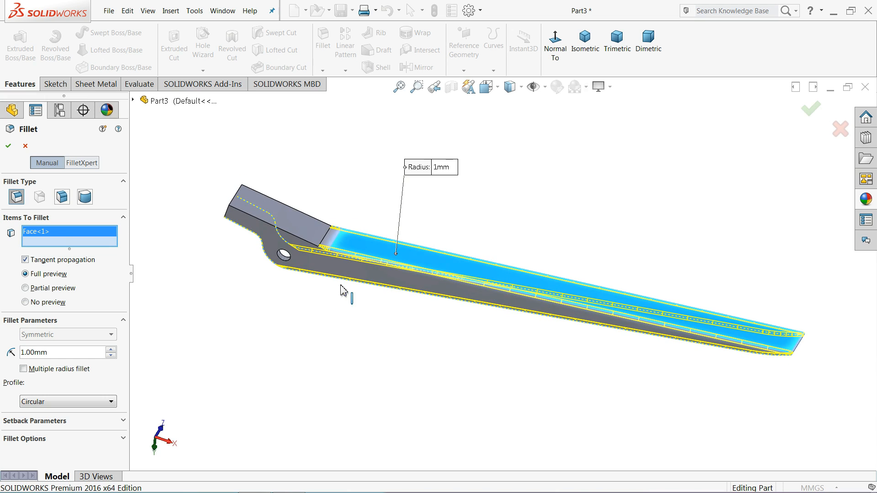
right_click(65, 241)
click(120, 241)
- Apply a 1 mm fillet to both long upper edges of the tip section and both long upper edges of the handle
scroll(354, 226, down, 5)
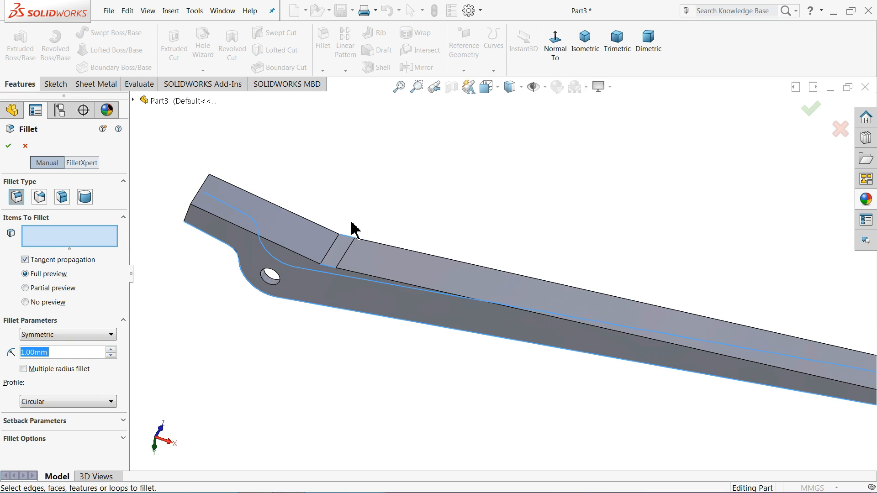
click(297, 269)
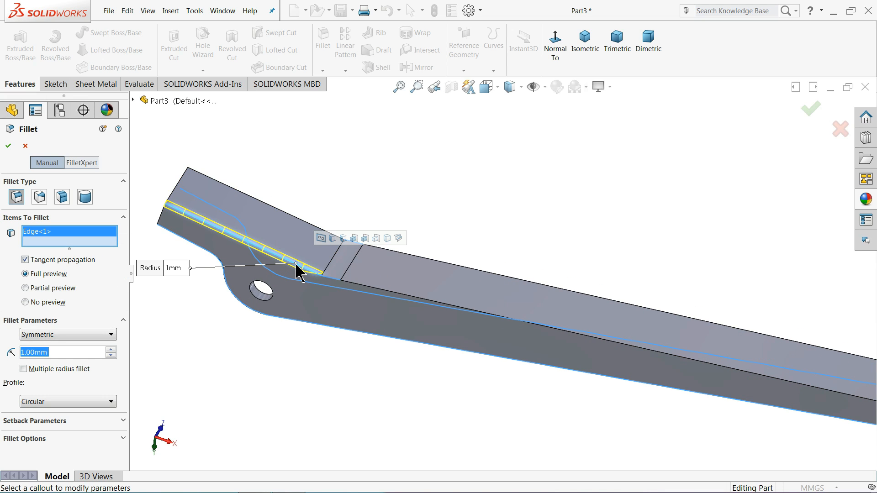
click(315, 234)
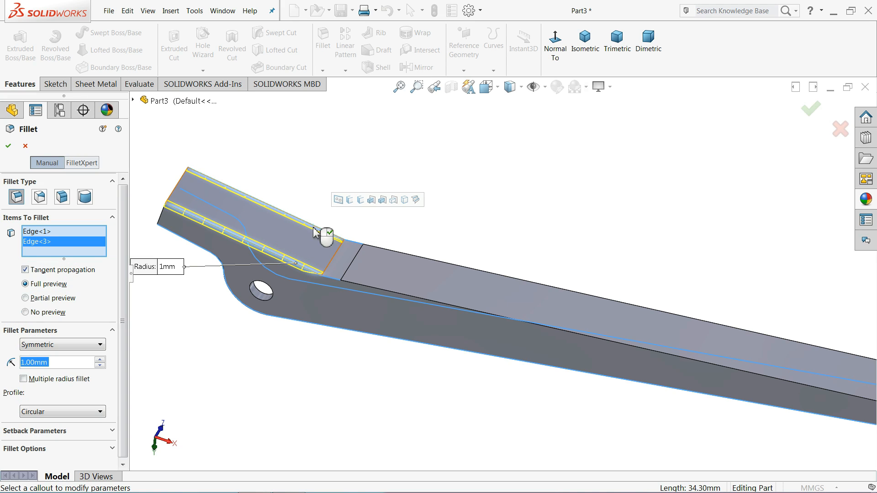
click(336, 283)
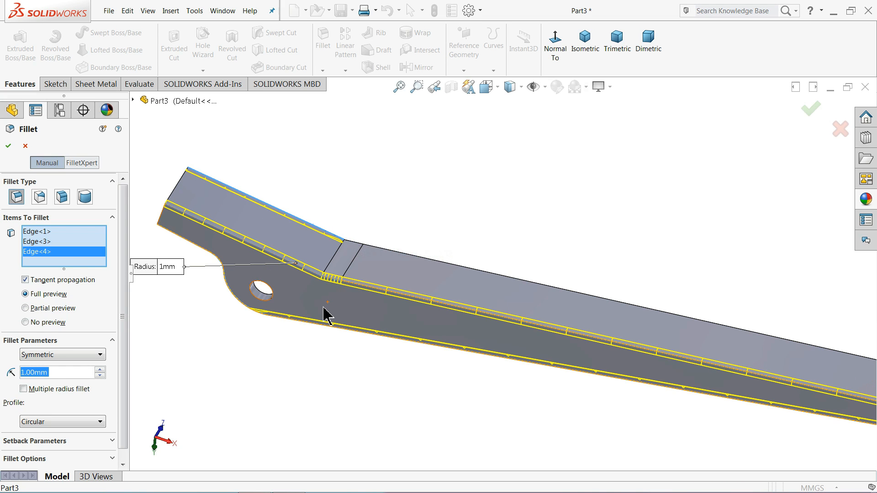
middle_drag(325, 313, 419, 274)
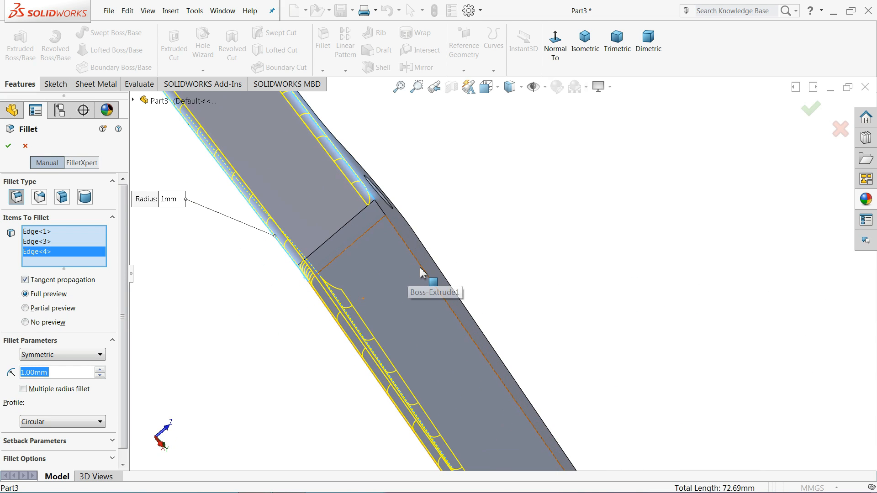
click(419, 275)
scroll(419, 277, down, 5)
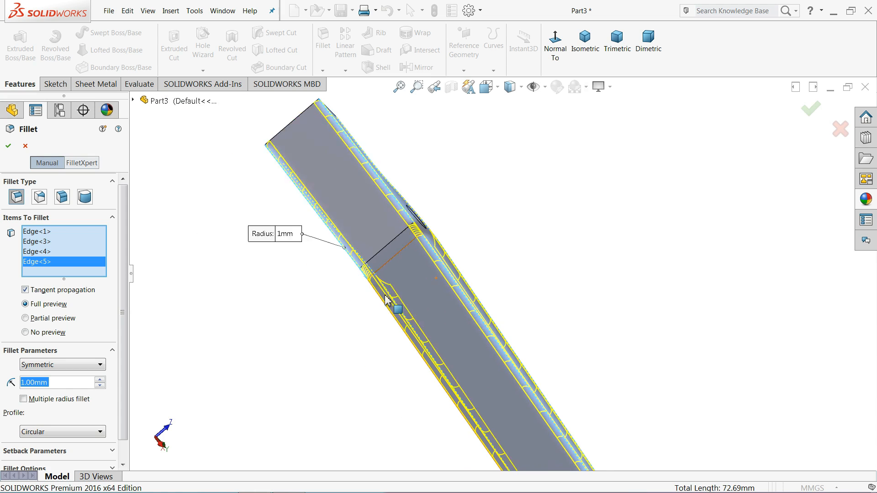
middle_drag(411, 349, 480, 297)
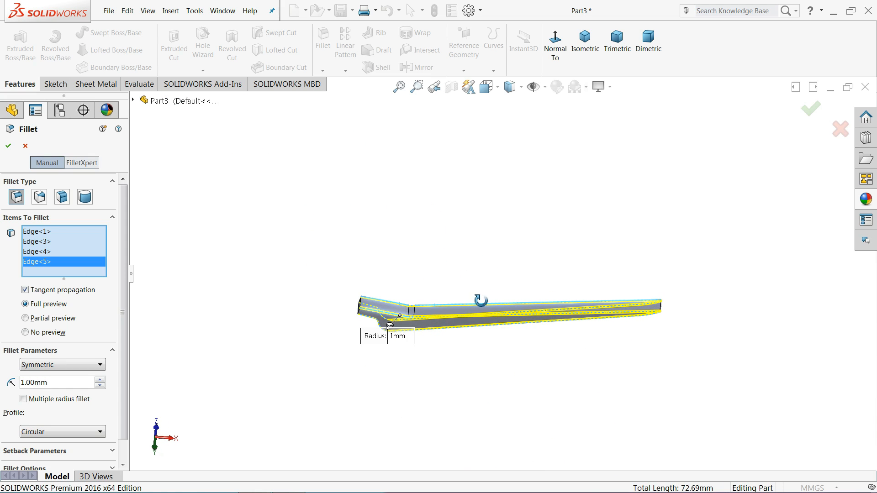
scroll(305, 289, up, 3)
click(10, 146)
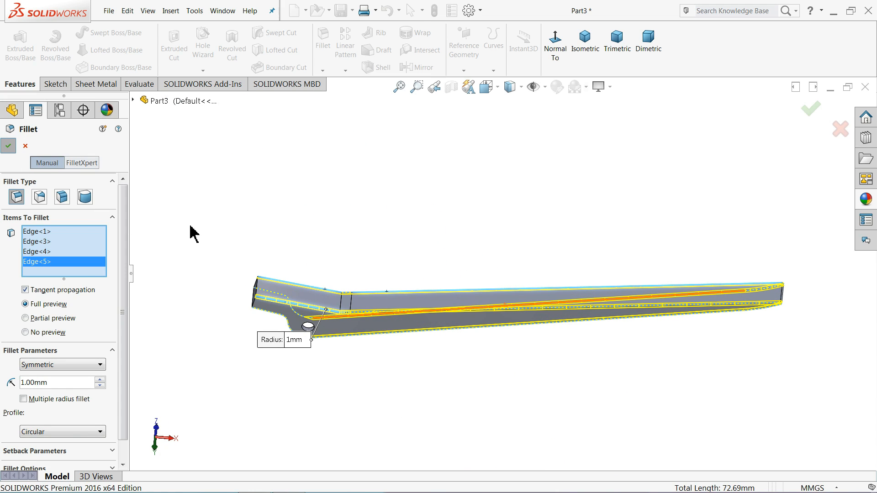
- Roll the model forward past the curved tip cut to restore all features
middle_drag(297, 90, 227, 263)
drag(98, 292, 95, 313)
middle_drag(167, 308, 147, 271)
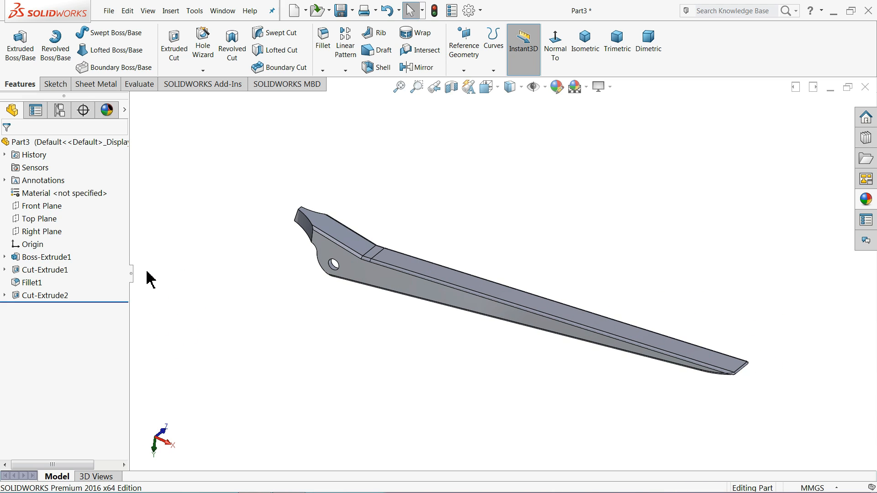
- Apply the brushed steel appearance from the Metal > Steel library to the whole lever part
click(94, 142)
scroll(352, 210, up, 2)
scroll(707, 312, down, 2)
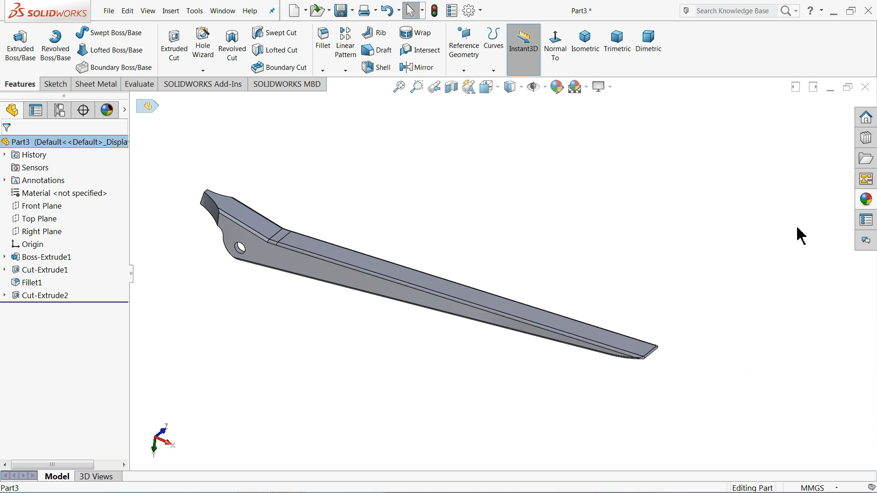
click(866, 200)
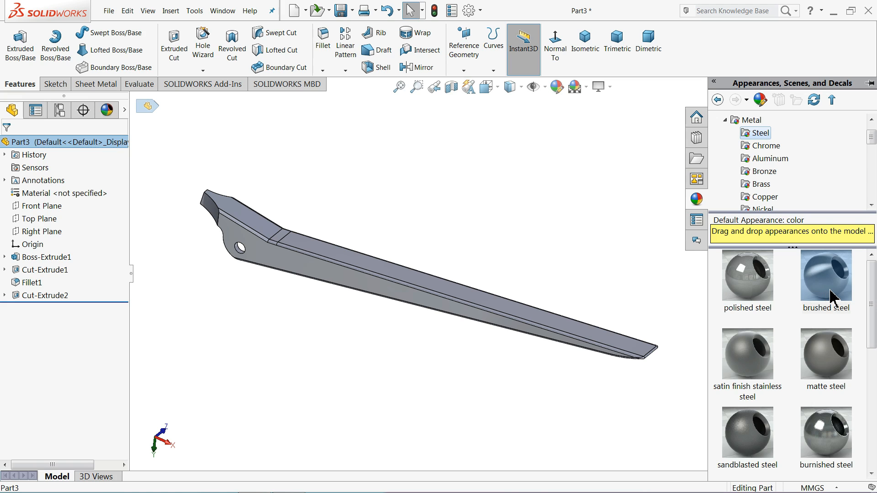
drag(835, 293, 406, 289)
scroll(406, 289, down, 2)
mouse_move(331, 275)
middle_down()
mouse_move(362, 75)
mouse_move(343, 270)
mouse_move(323, 298)
mouse_move(328, 268)
middle_up()
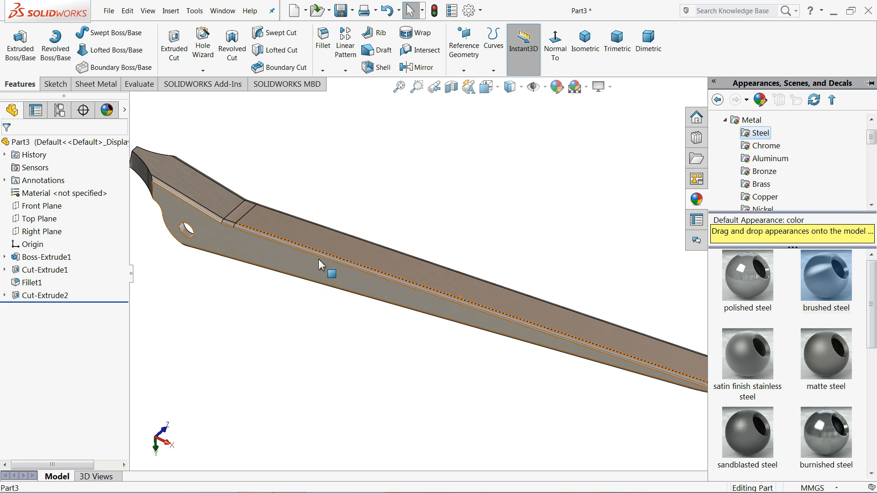
- Save the part as 7.LEVER2 in the Butterfly Valve folder
click(342, 11)
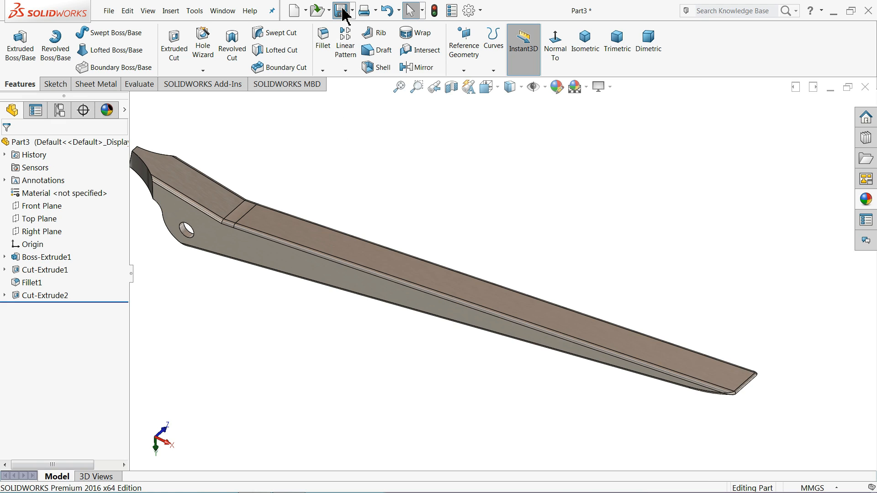
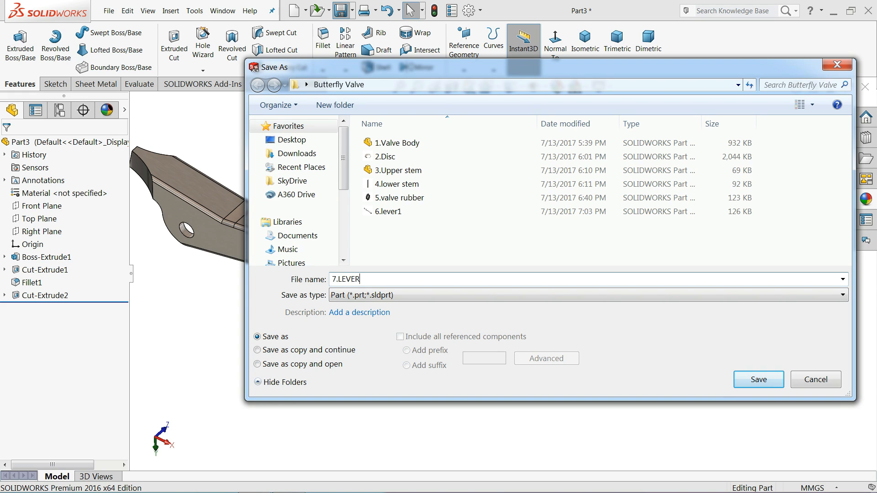
click(764, 382)
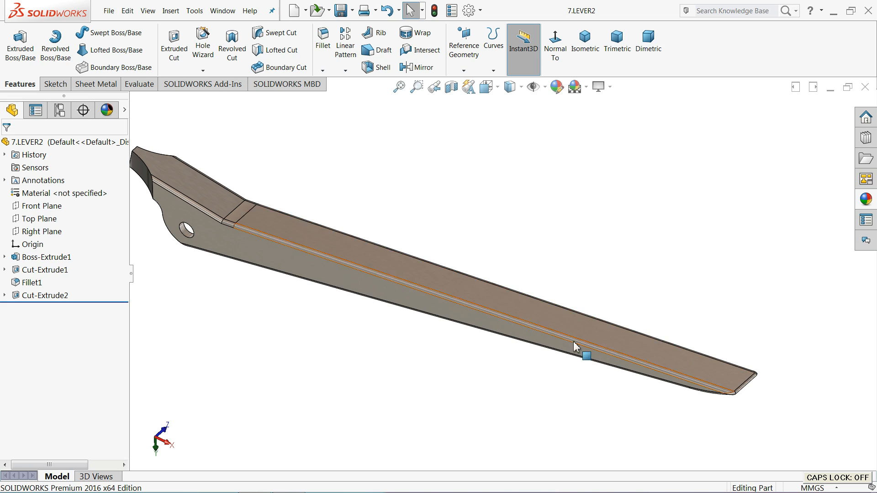
scroll(255, 316, up, 1)
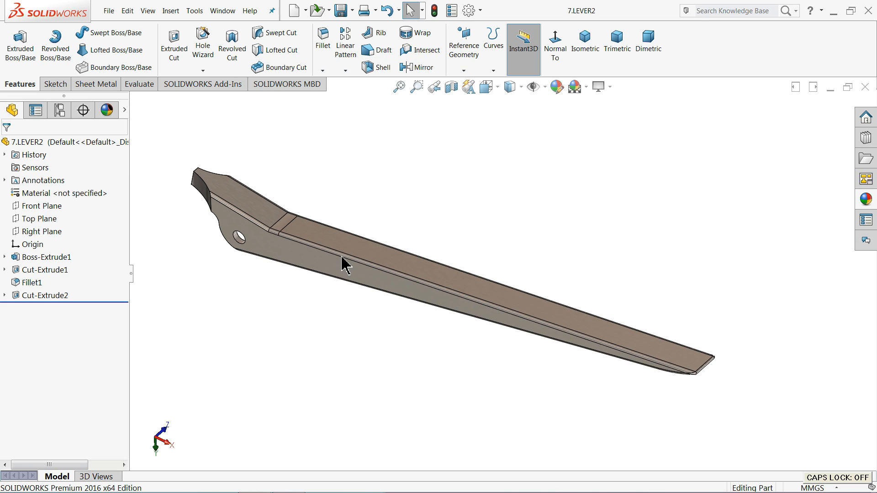
scroll(354, 254, down, 1)
middle_drag(360, 297, 368, 329)
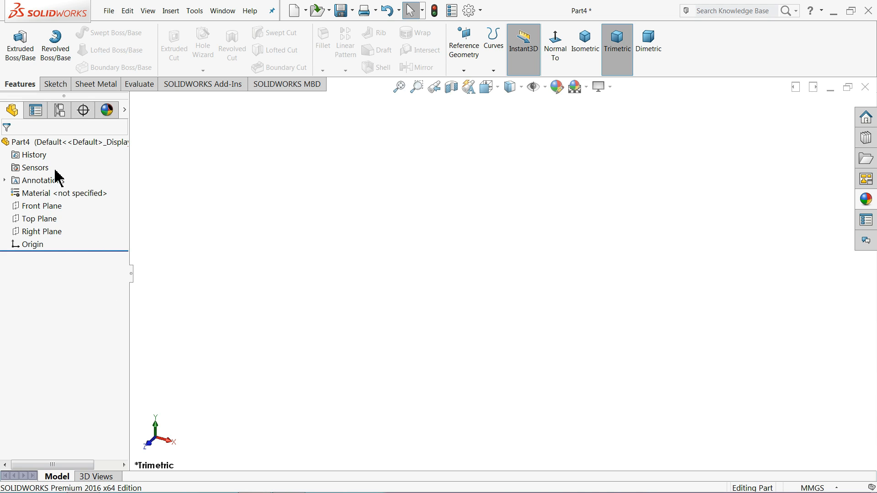
- Start a sketch on the new part's Top Plane and draw a circle about 194 mm in diameter centred on the origin
click(23, 220)
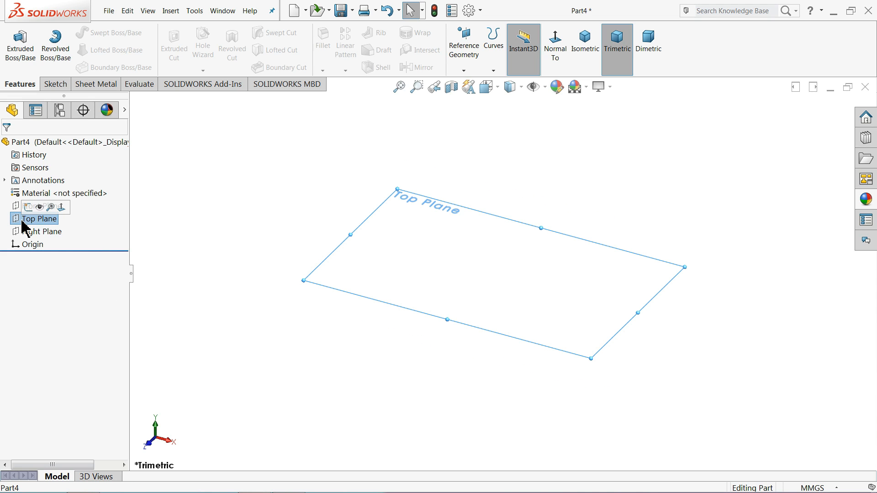
click(29, 207)
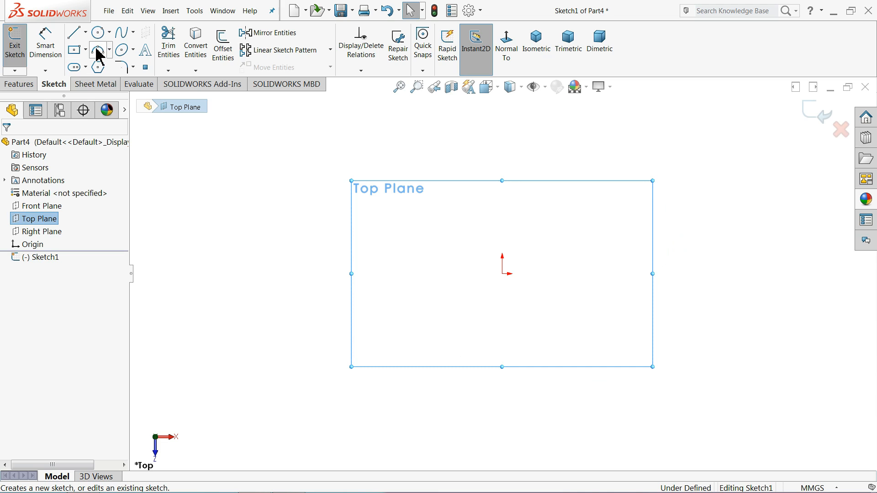
click(98, 33)
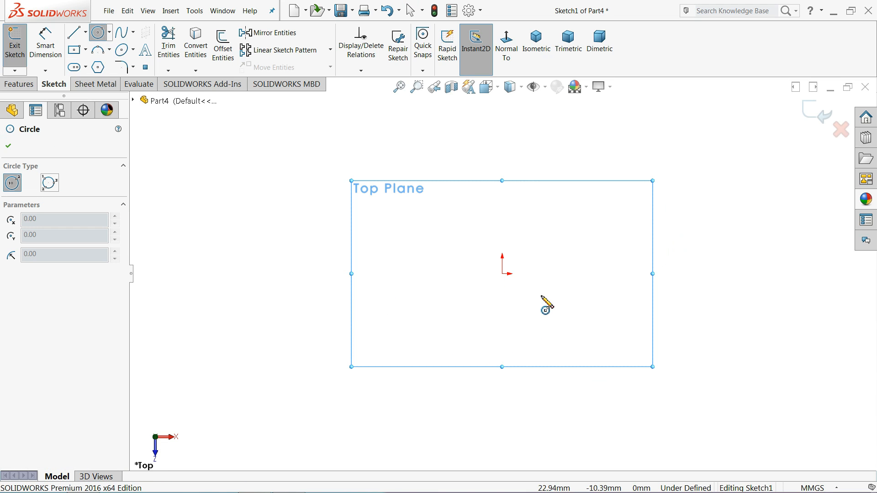
mouse_move(503, 274)
mouse_down()
mouse_move(463, 264)
mouse_move(369, 200)
mouse_up()
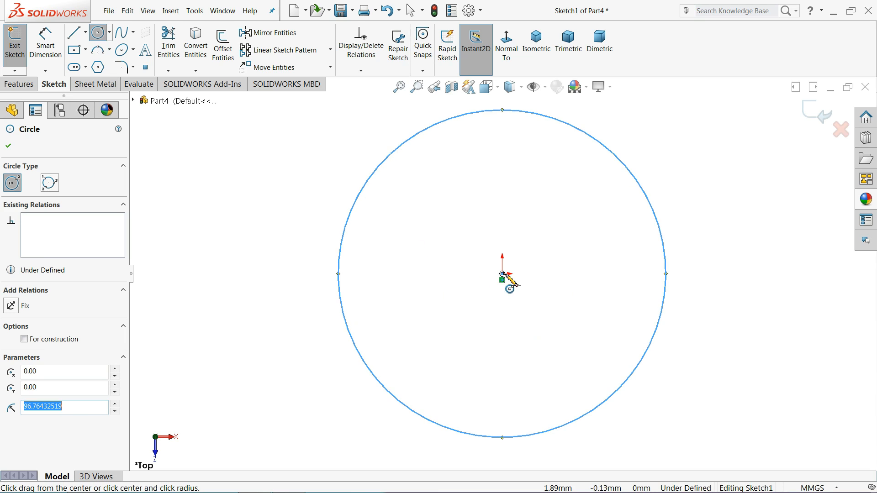
- Dimension the circle's diameter as 90 mm
click(44, 47)
click(341, 273)
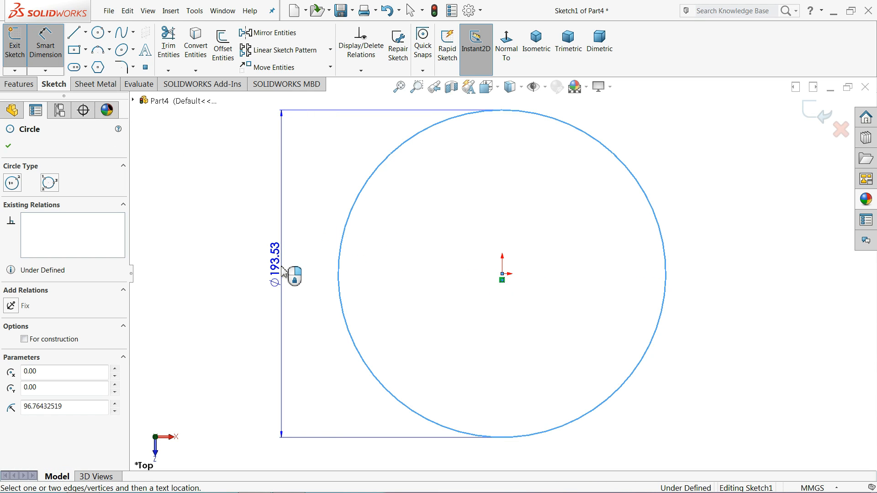
click(274, 270)
text(90)
key(Return)
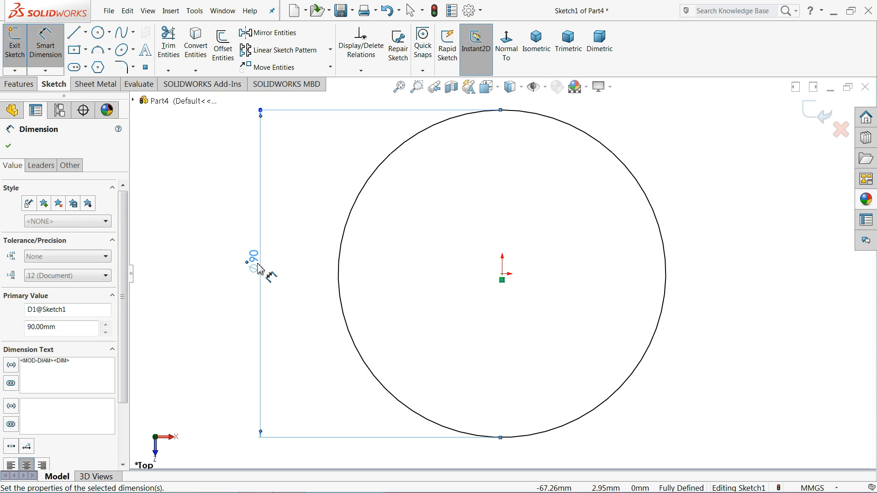
- Draw a vertical centerline about 68 mm long down to the origin and a horizontal one about 50 mm long from it toward the left
click(97, 33)
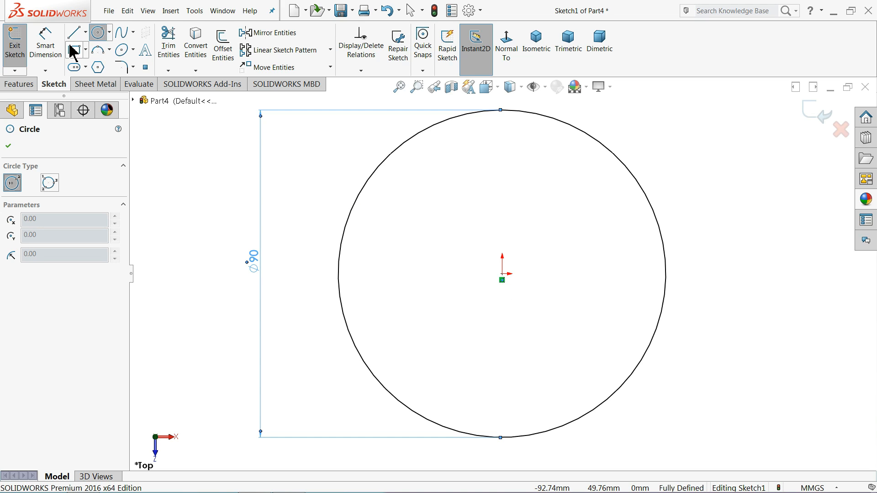
click(85, 32)
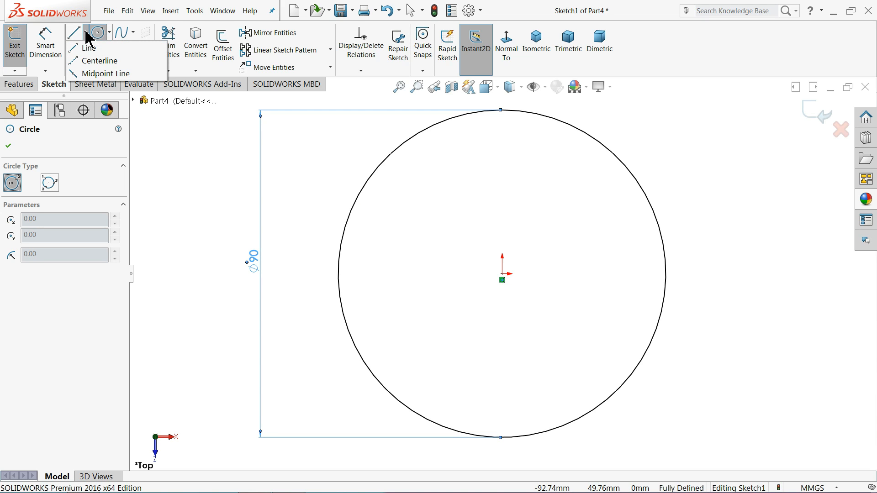
click(98, 61)
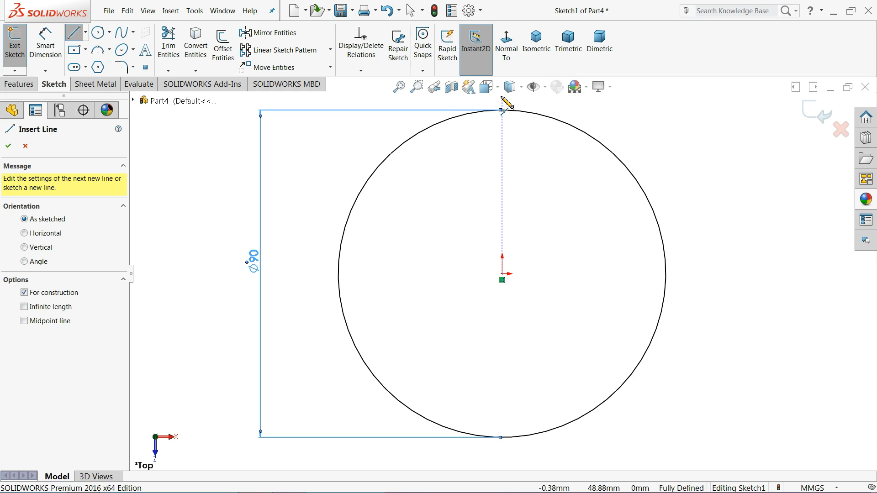
scroll(503, 125, up, 2)
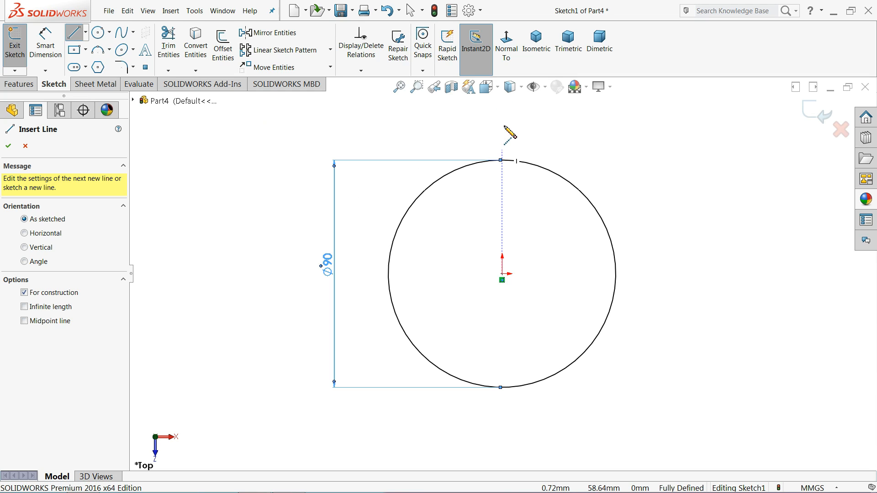
click(502, 104)
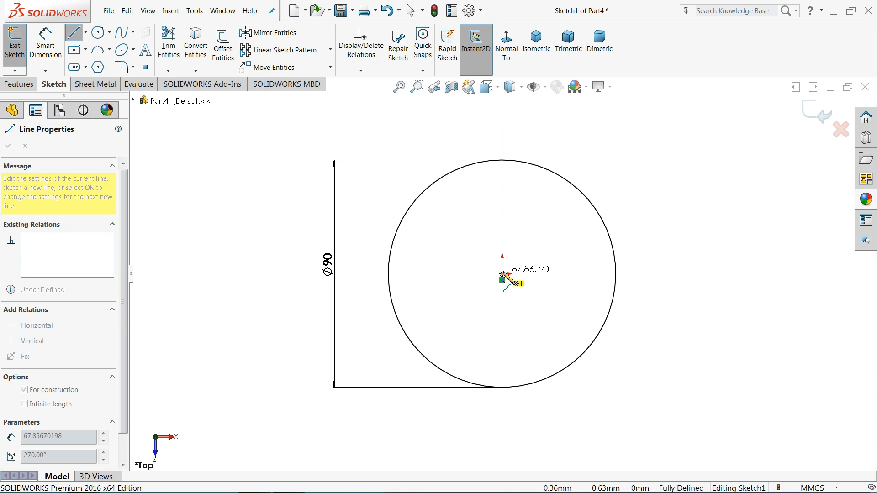
click(503, 274)
click(376, 274)
right_click(378, 254)
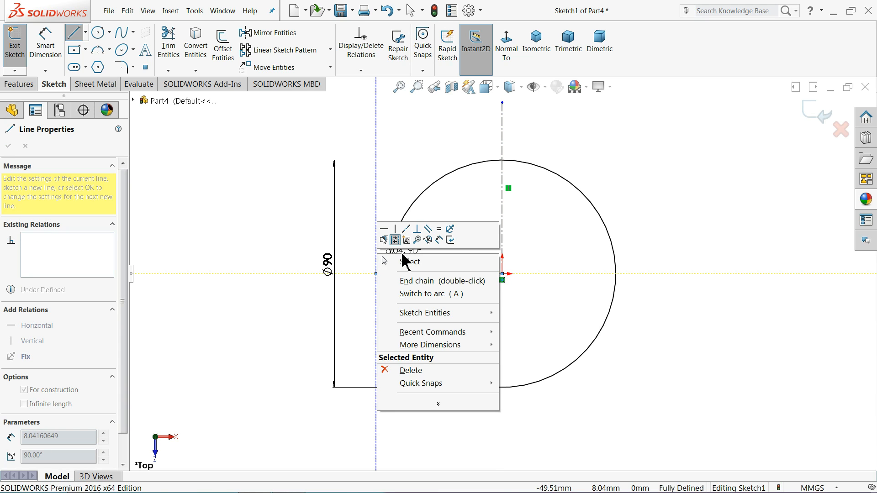
click(410, 262)
- Draw a diagonal centerline about 37 mm long from the origin up and to the left, inside the 90 mm circle
click(86, 32)
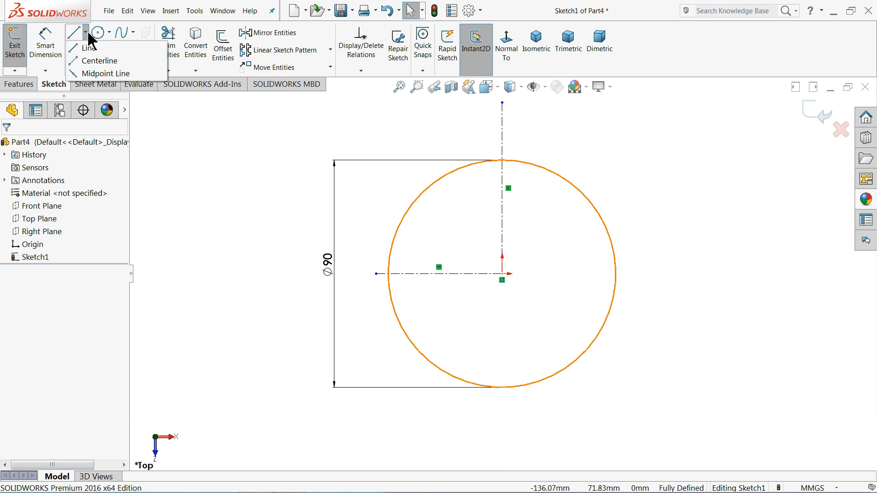
click(100, 61)
scroll(524, 278, down, 2)
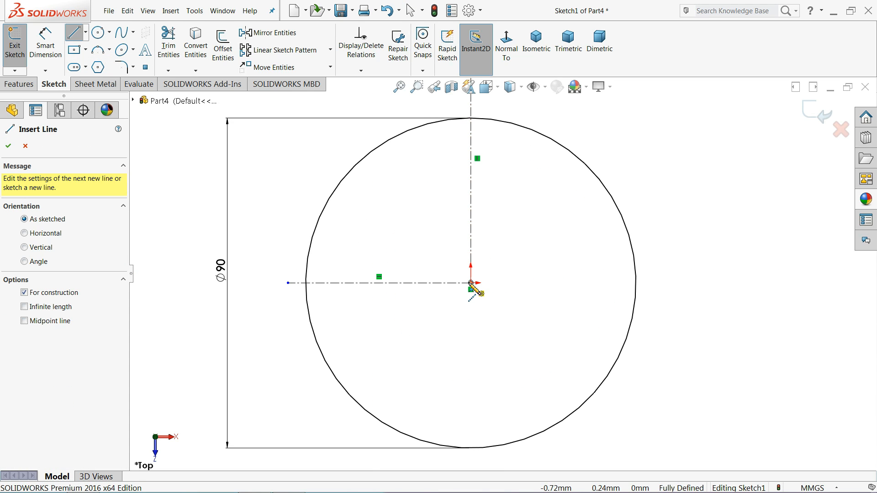
click(470, 283)
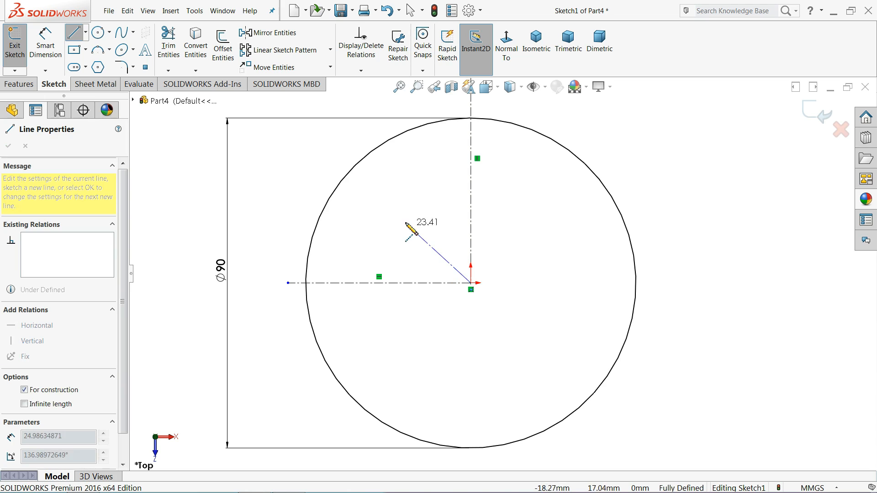
right_click(261, 175)
click(274, 184)
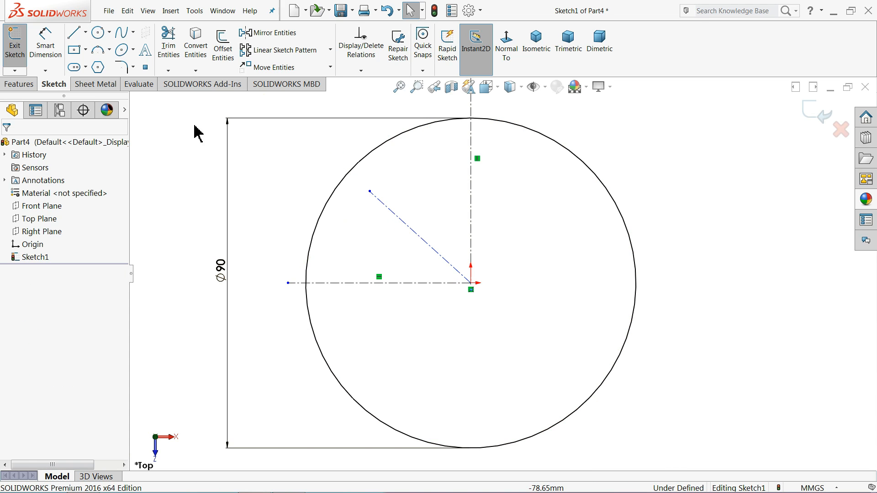
- Draw a circle about 6.7 mm in diameter at the diagonal centerline's free end and one about 20 mm in diameter at the origin
click(99, 36)
scroll(473, 223, down, 2)
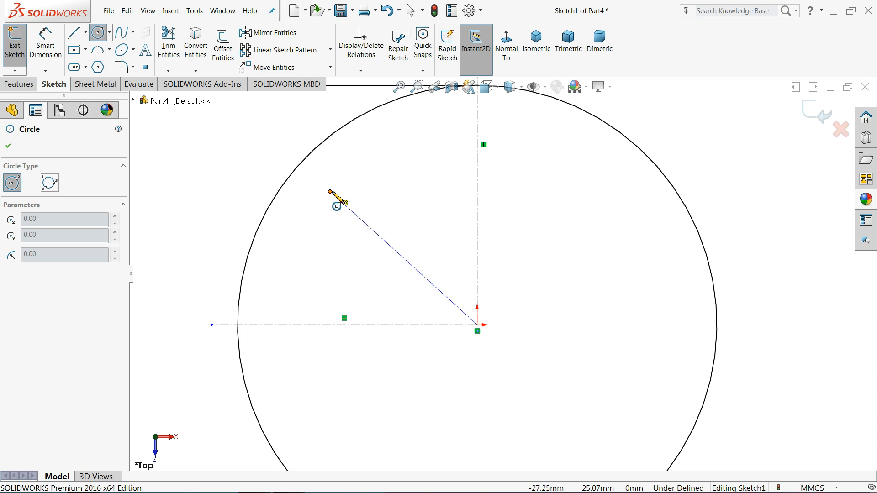
drag(330, 192, 343, 179)
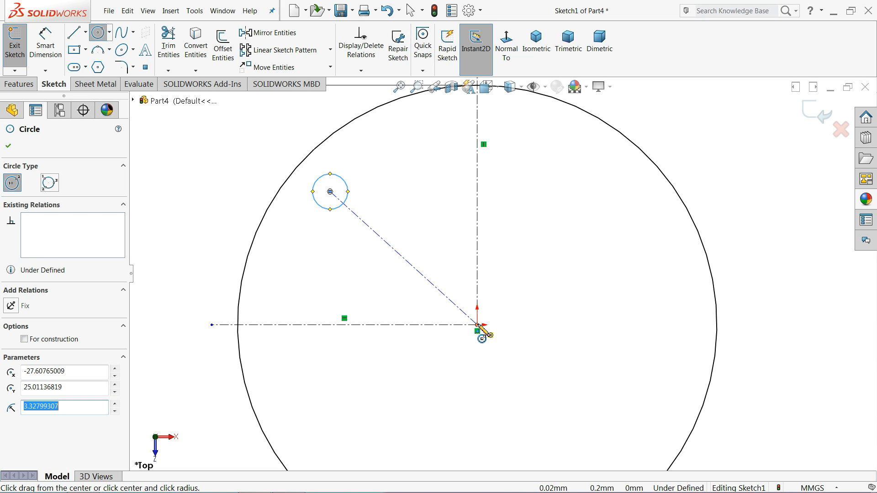
mouse_move(477, 325)
mouse_down()
mouse_move(497, 290)
mouse_move(514, 285)
mouse_up()
- Dimension the diameter of the inner circle centred on the origin as 20 mm
click(60, 49)
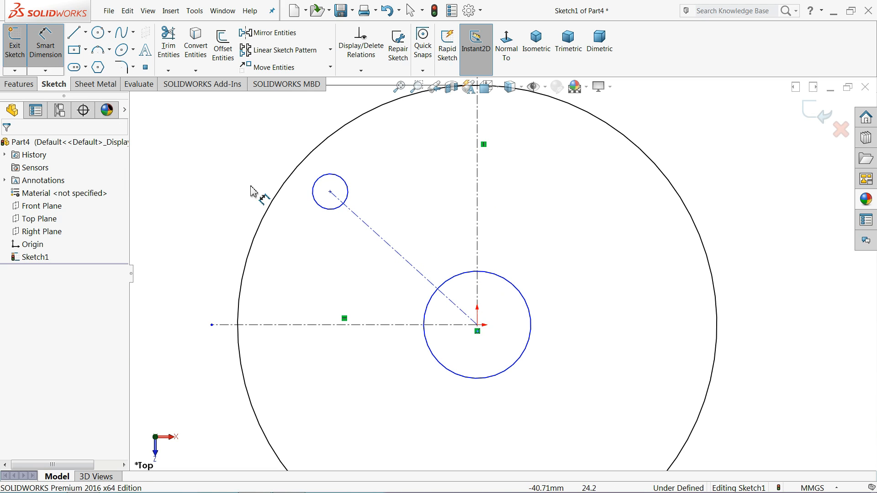
click(476, 378)
click(473, 410)
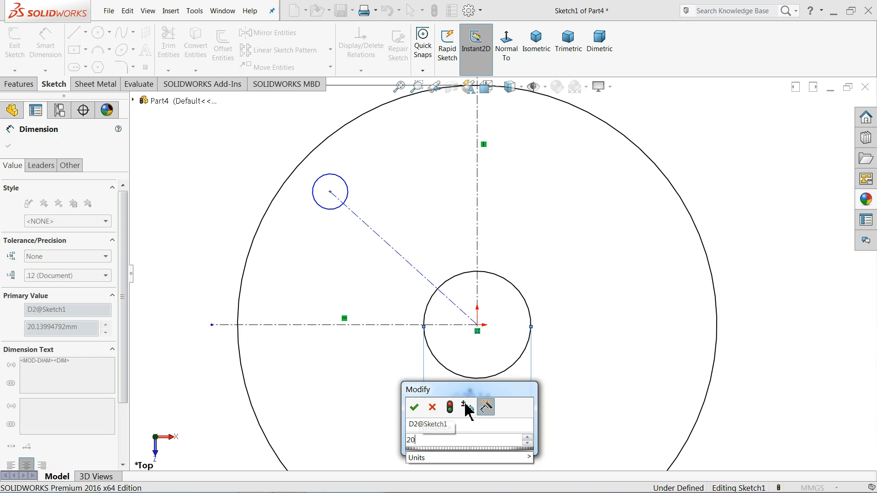
text(20)
key(Return)
- Dimension the diameter of the small circle at the end of the diagonal centerline as 8 mm
click(337, 215)
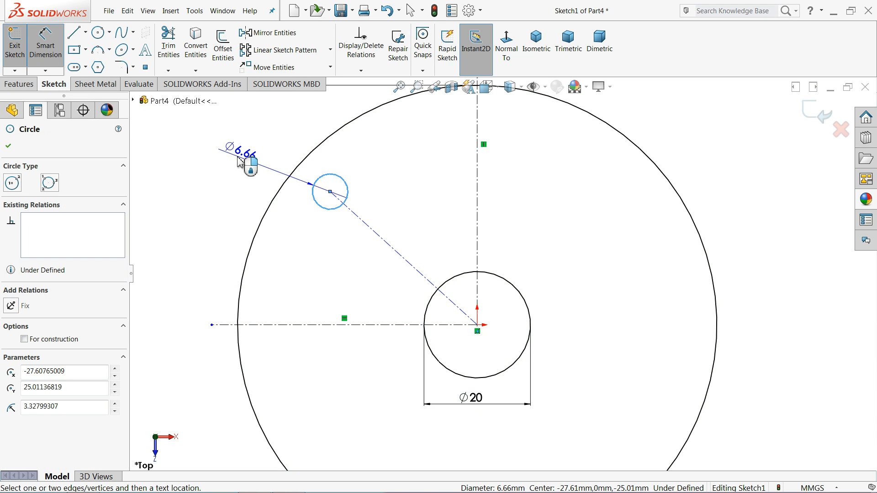
click(239, 161)
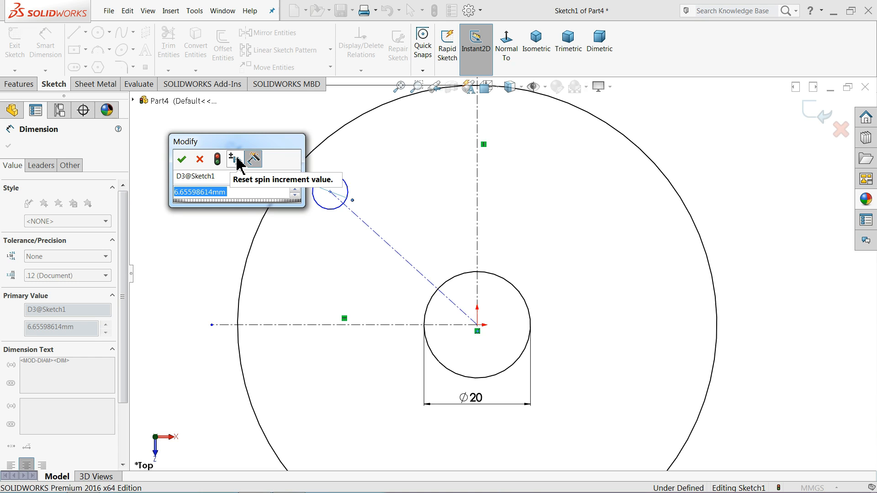
text(8)
key(Return)
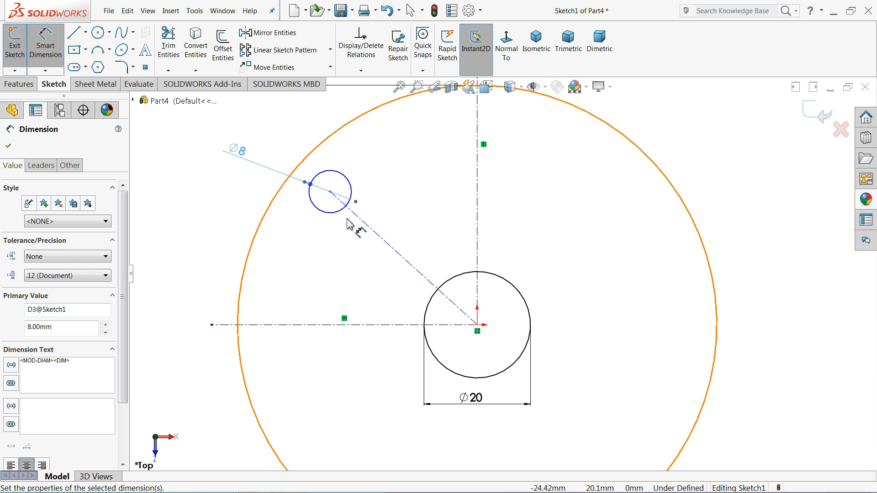
- Dimension the diagonal centerline at 45° to the horizontal centerline and set its length to 35 mm
click(401, 261)
click(395, 324)
click(375, 305)
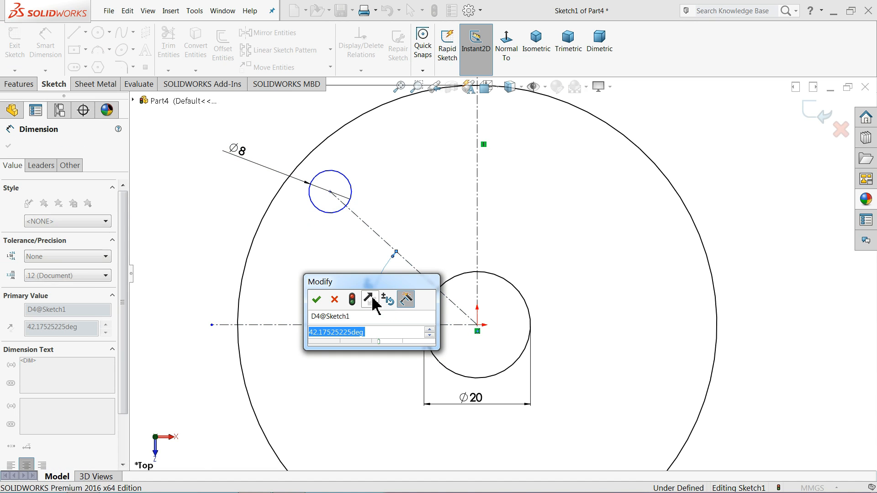
text(45)
key(Return)
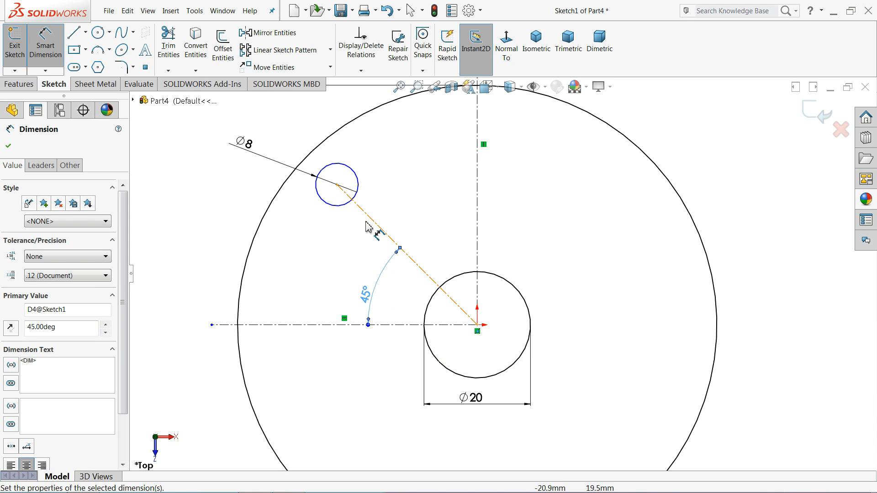
click(381, 230)
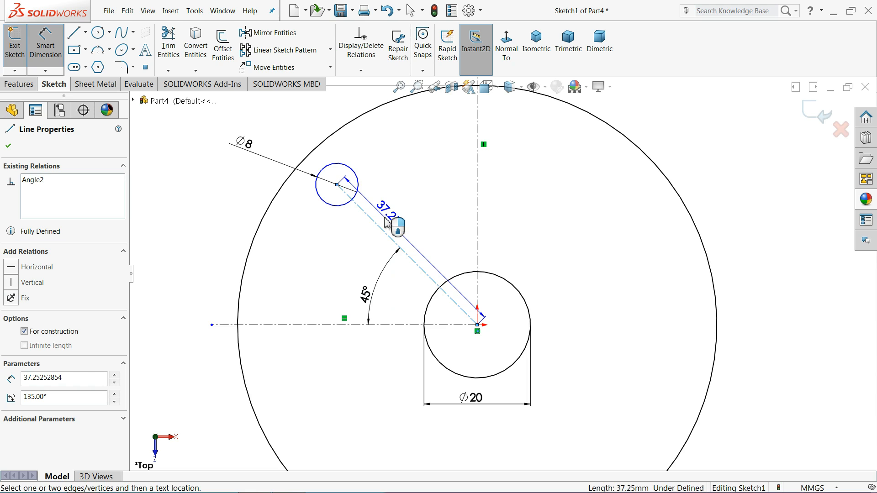
click(386, 222)
text(35)
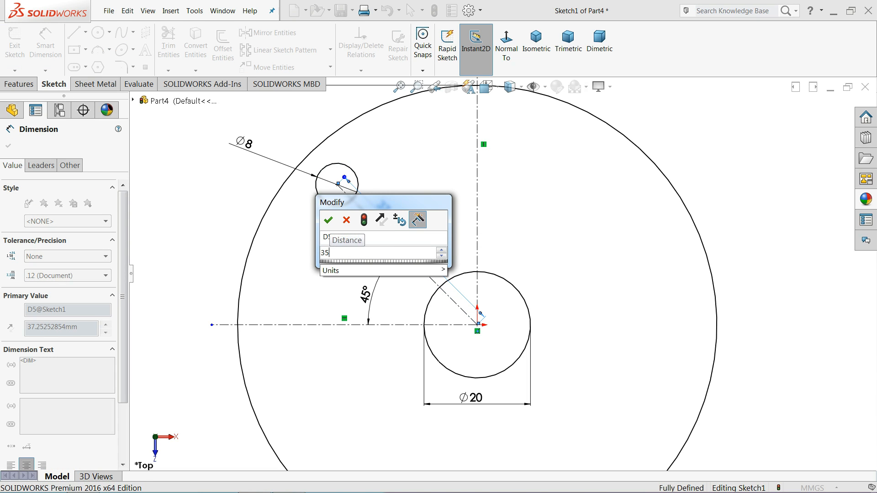
key(Return)
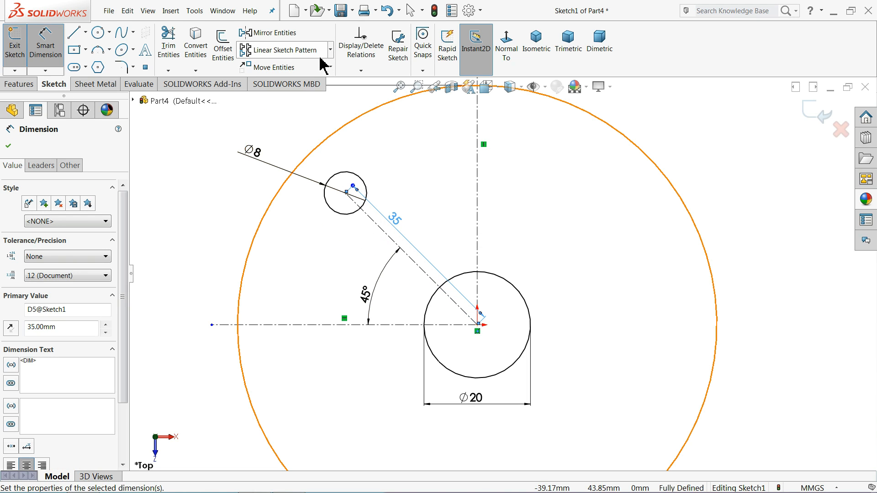
- Create a circular sketch pattern of the 8 mm circle about the origin with 2 equally spaced instances over 360°
click(330, 50)
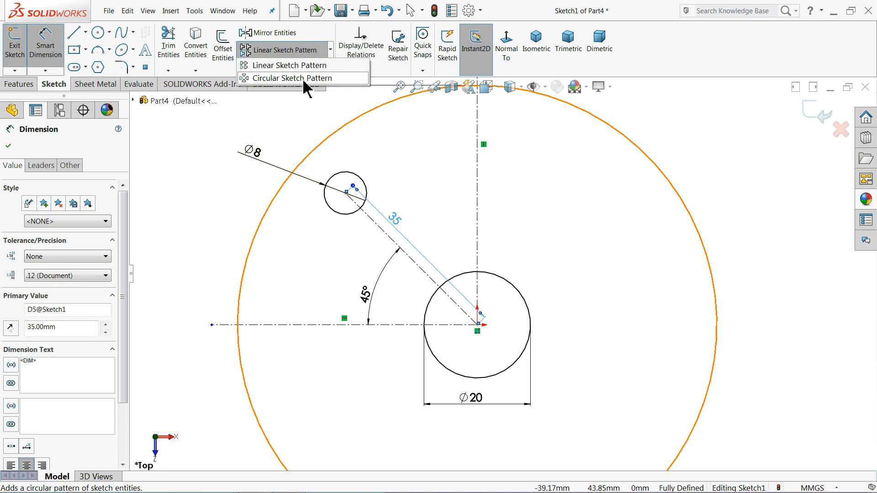
click(292, 78)
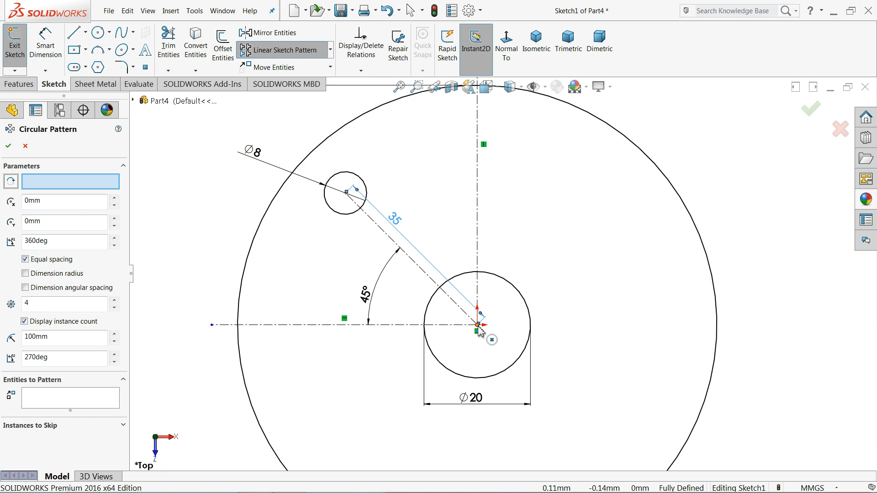
click(70, 405)
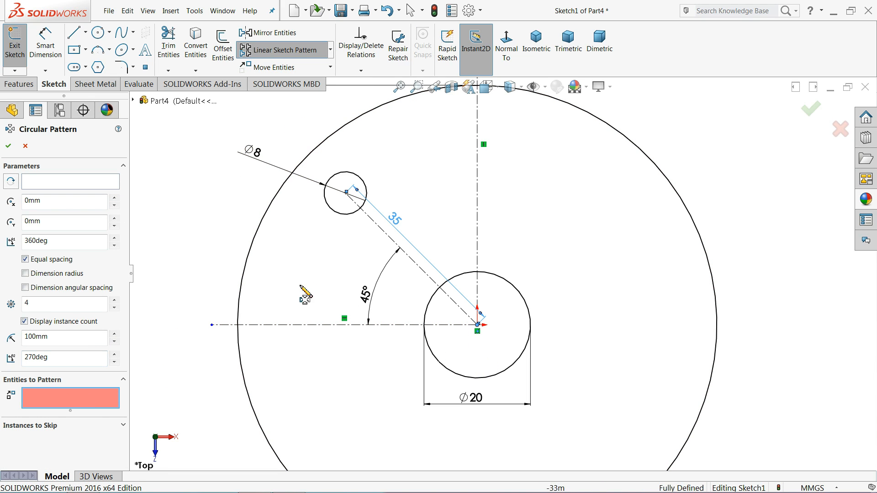
click(358, 217)
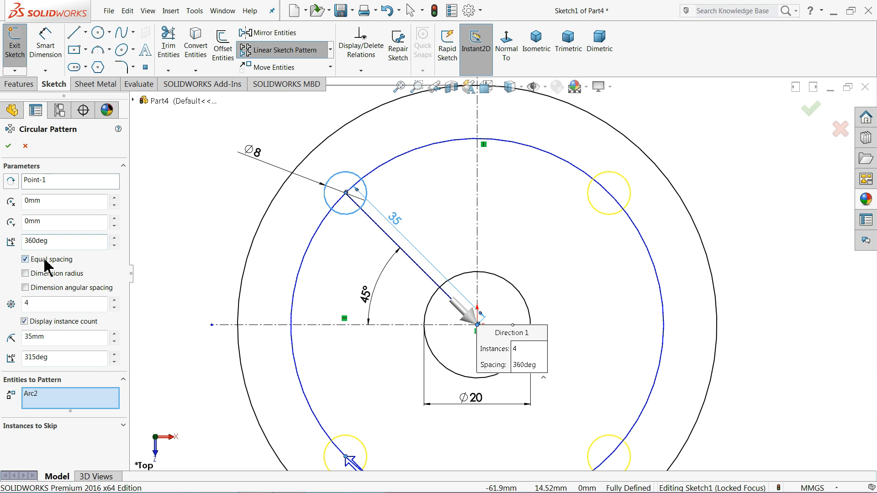
click(114, 301)
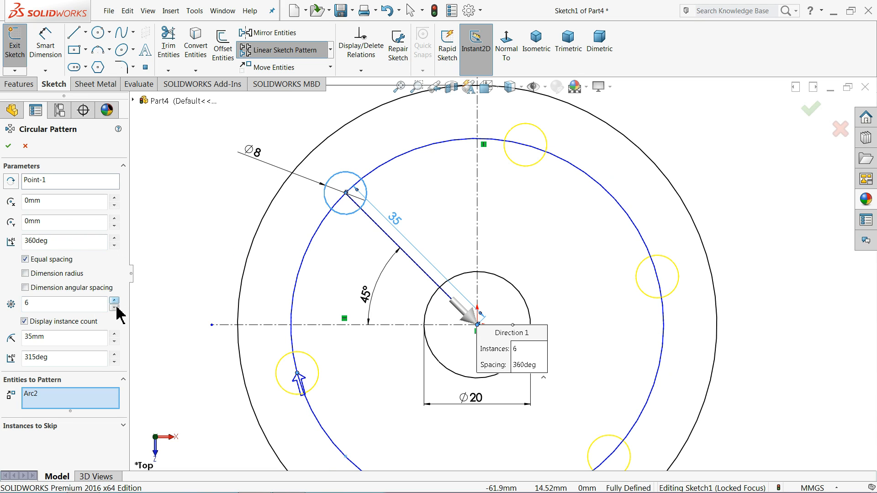
click(114, 307)
click(115, 307)
click(115, 308)
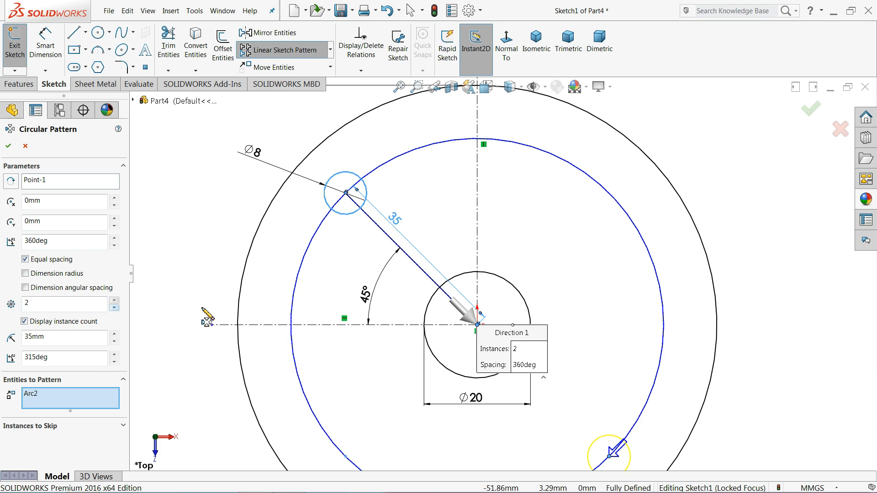
click(8, 145)
scroll(491, 311, up, 3)
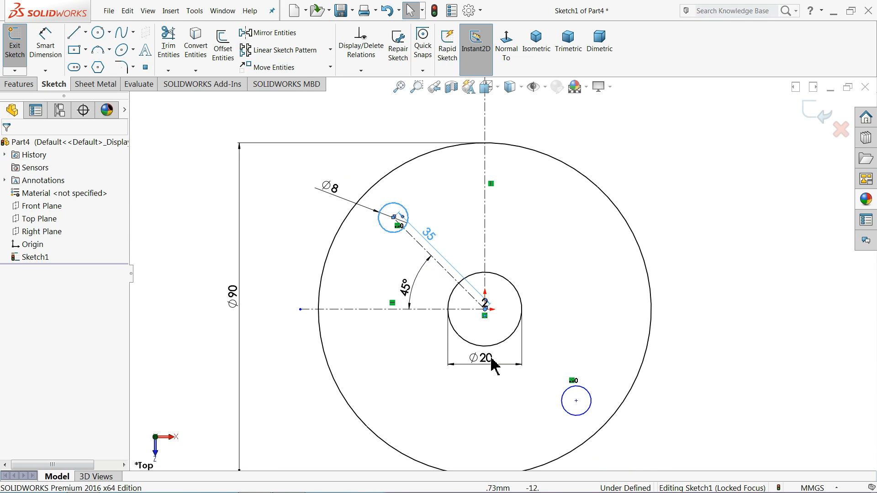
click(276, 243)
scroll(529, 338, up, 2)
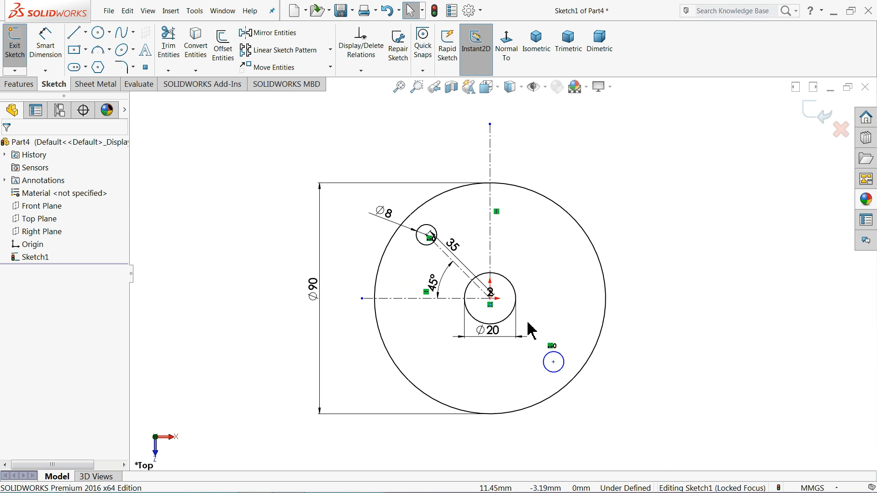
- Draw a centerpoint arc of about 52 mm radius around the origin, running clockwise from left of the vertical centerline to the circle's lower right
scroll(529, 322, down, 2)
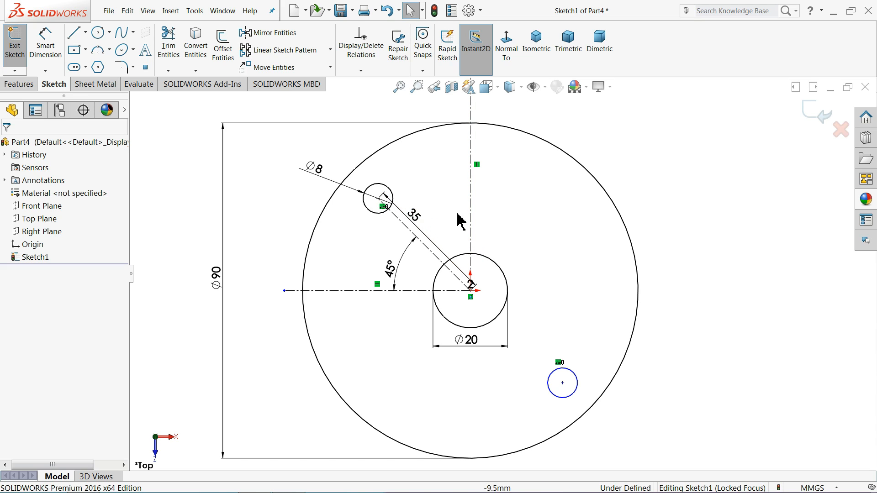
click(109, 51)
click(109, 67)
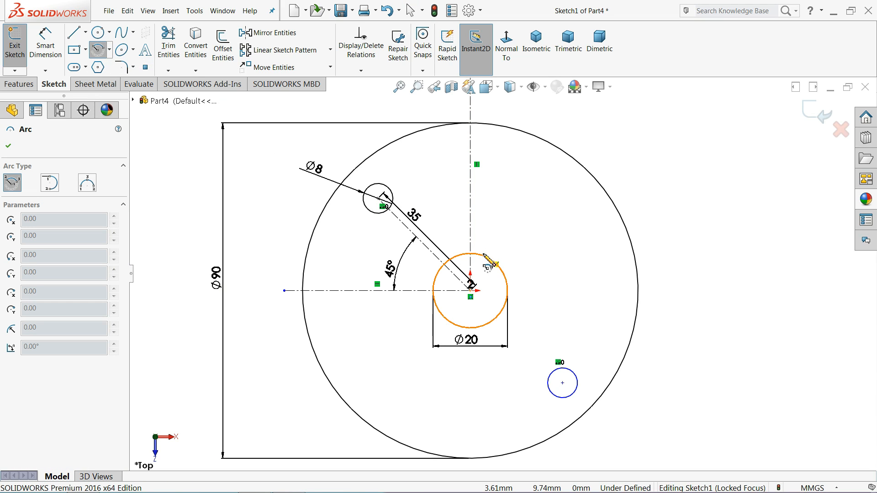
click(471, 290)
scroll(501, 274, up, 2)
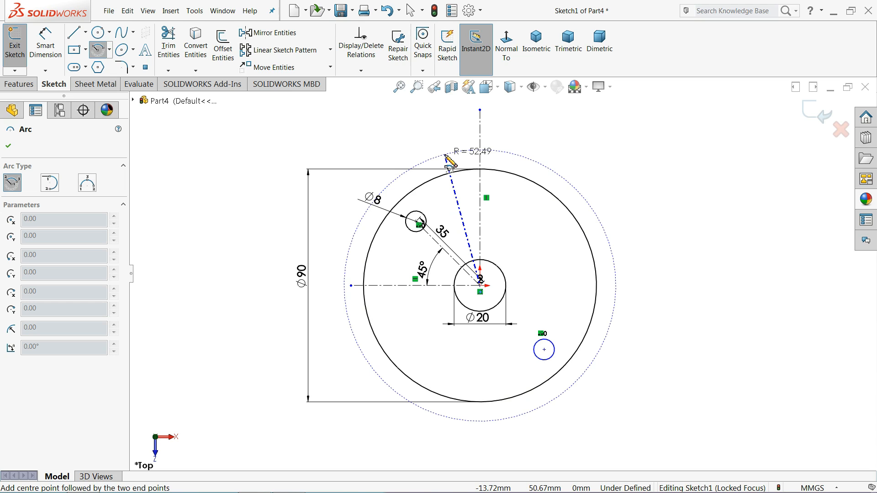
click(445, 155)
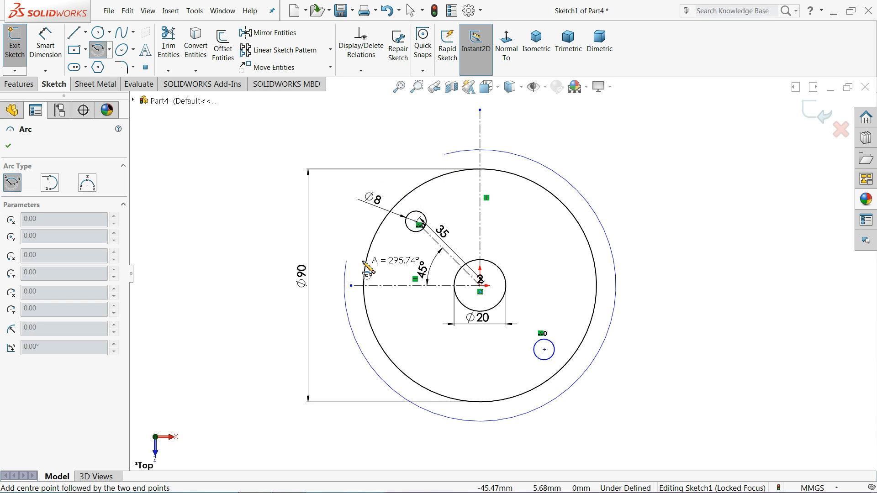
click(612, 316)
right_click(643, 280)
click(671, 287)
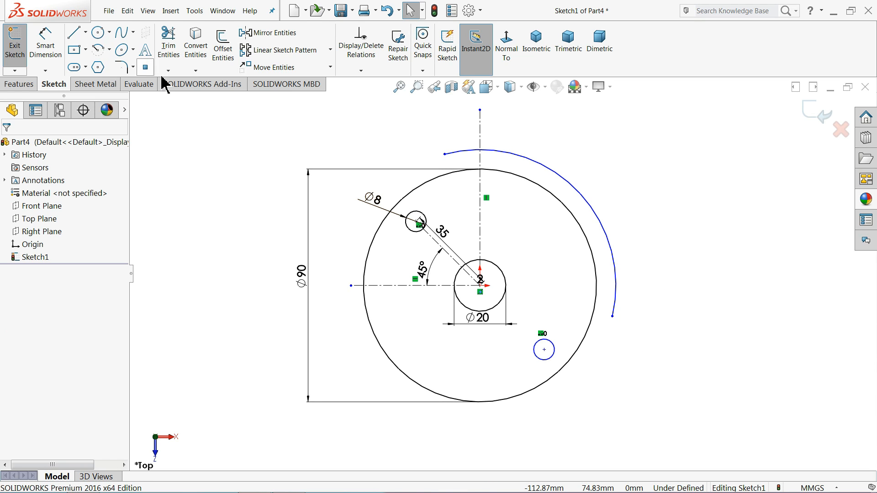
- Draw a horizontal centerline from the origin to the right, extending just past the outer arc
click(85, 32)
click(96, 63)
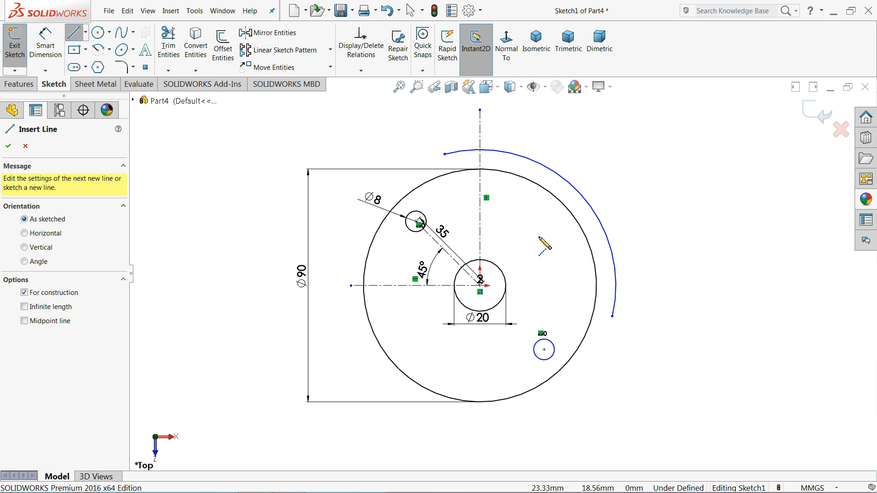
scroll(546, 242, down, 2)
click(464, 295)
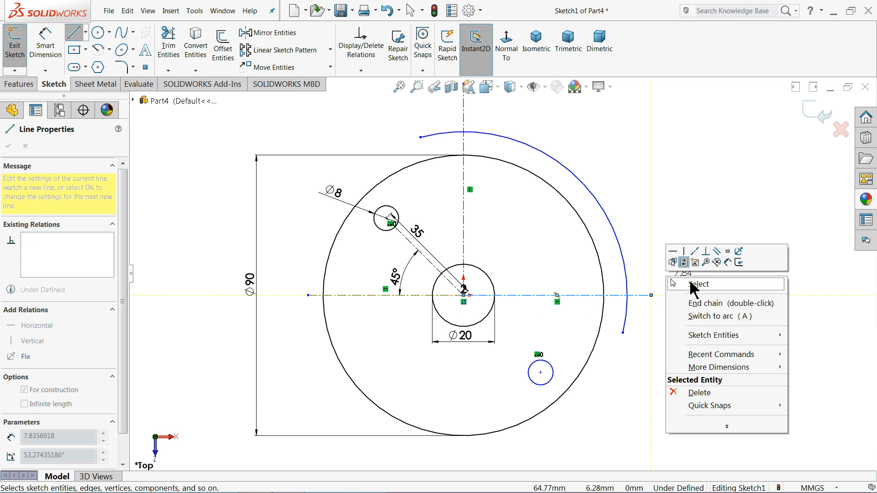
click(686, 282)
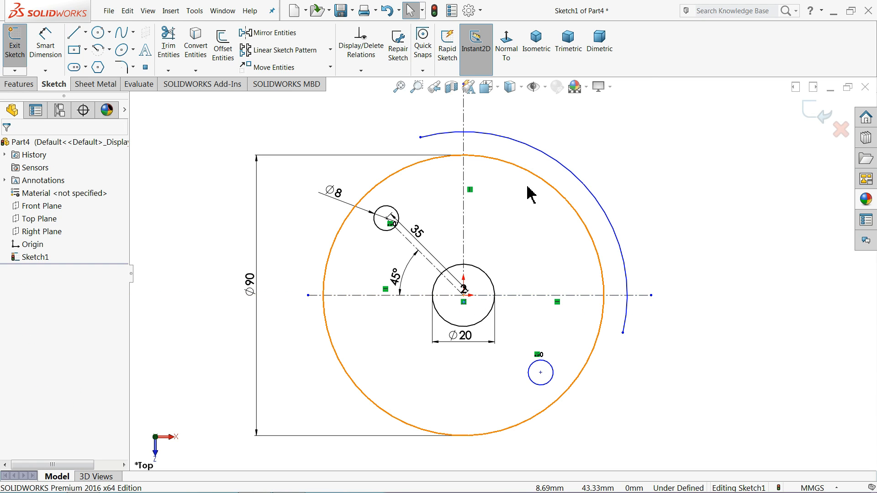
- Draw connected lines up from the 90 mm circle past the arc, a short way right and back down, ending coincident on the arc
click(76, 37)
scroll(426, 211, up, 5)
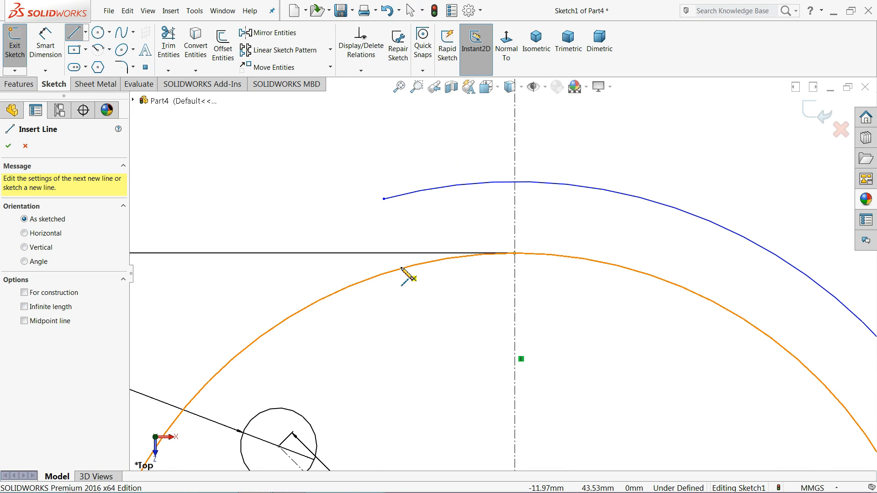
click(401, 269)
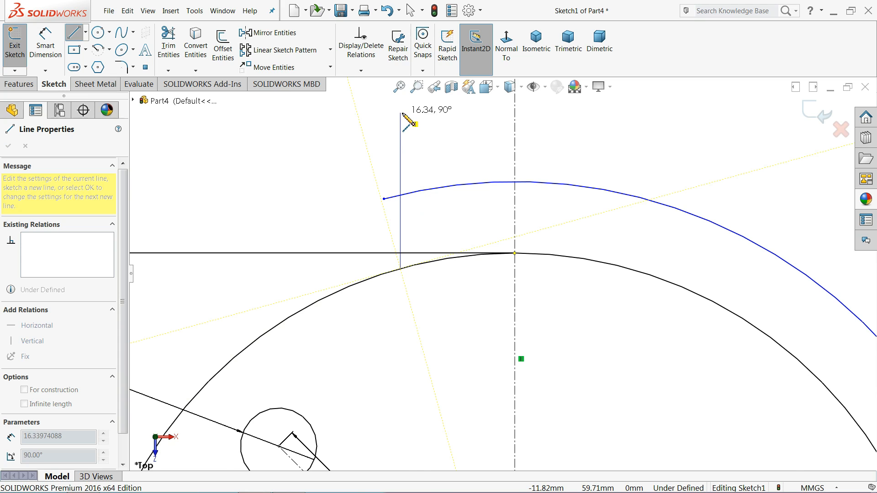
scroll(413, 120, down, 2)
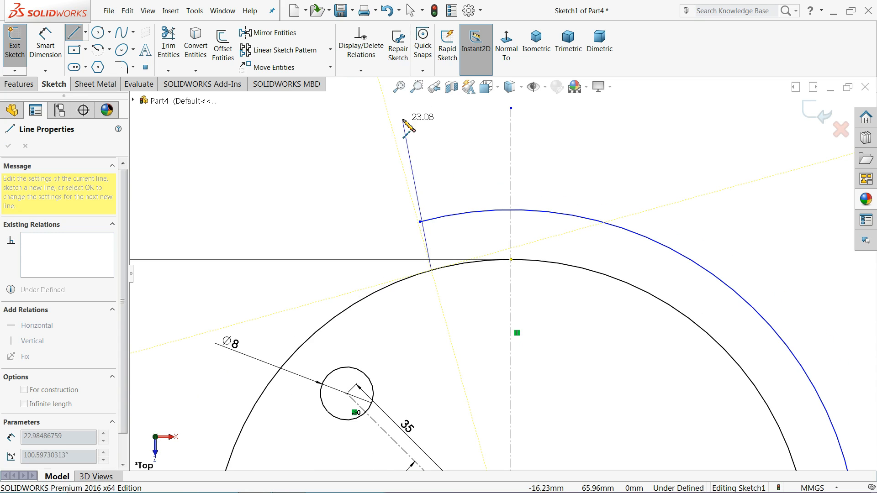
click(431, 139)
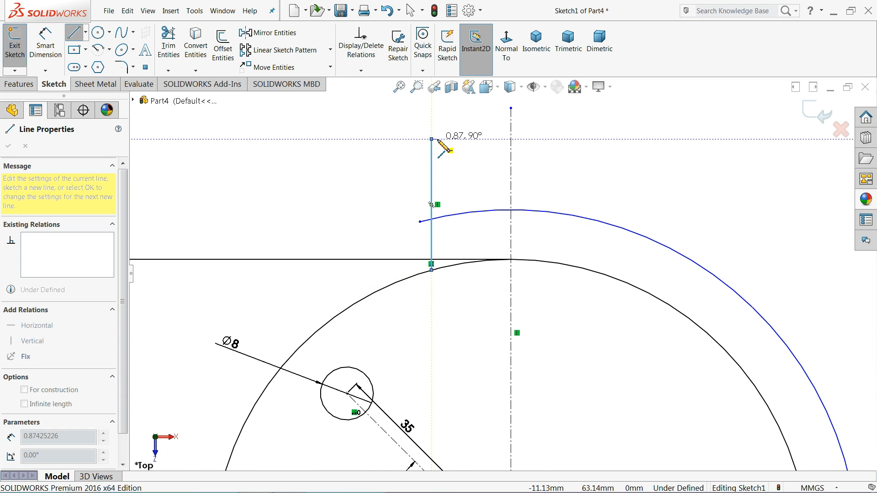
click(468, 139)
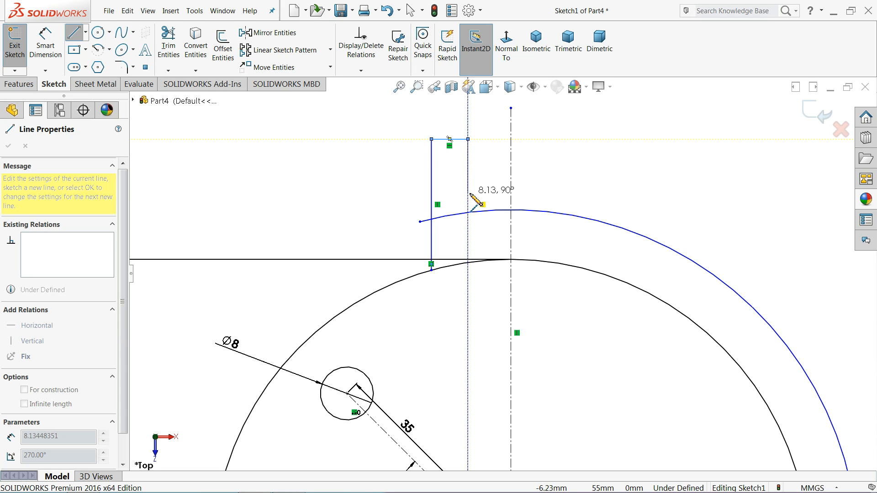
click(469, 193)
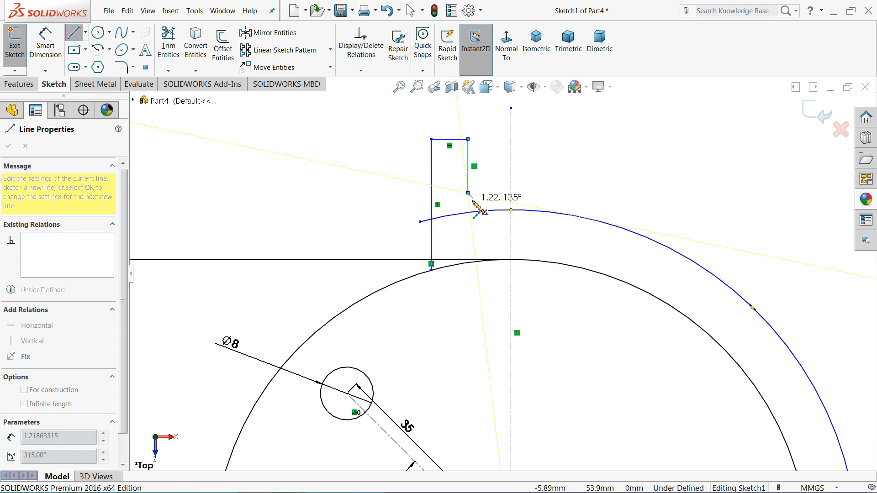
right_click(483, 158)
click(507, 166)
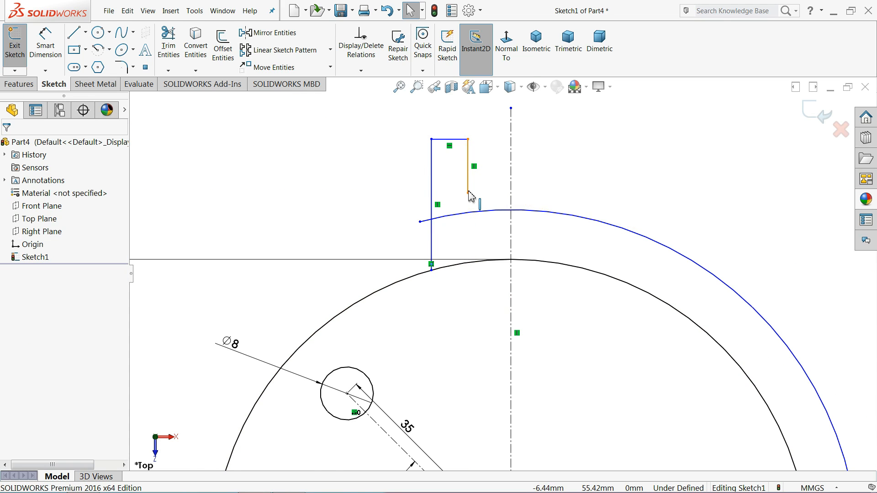
scroll(460, 165, down, 2)
drag(473, 206, 475, 232)
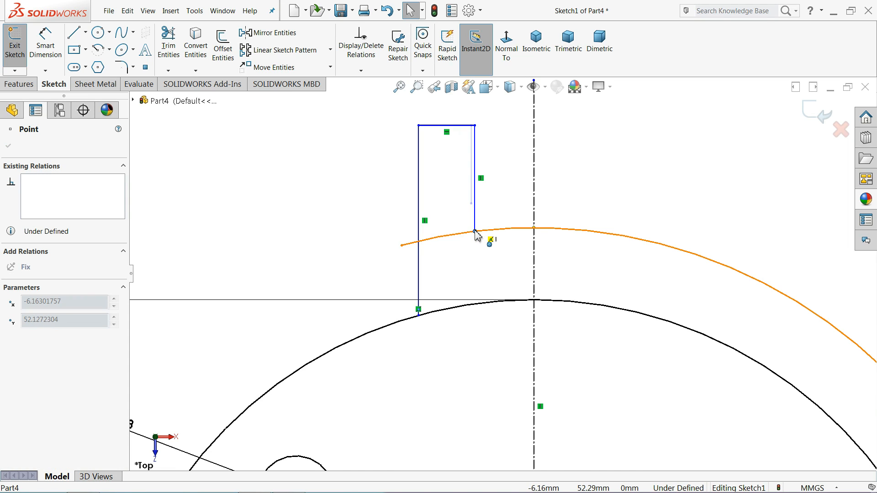
- Dimension the distance from the short vertical line's endpoint on the arc to the arc's center and set it to 55.88 mm
click(46, 46)
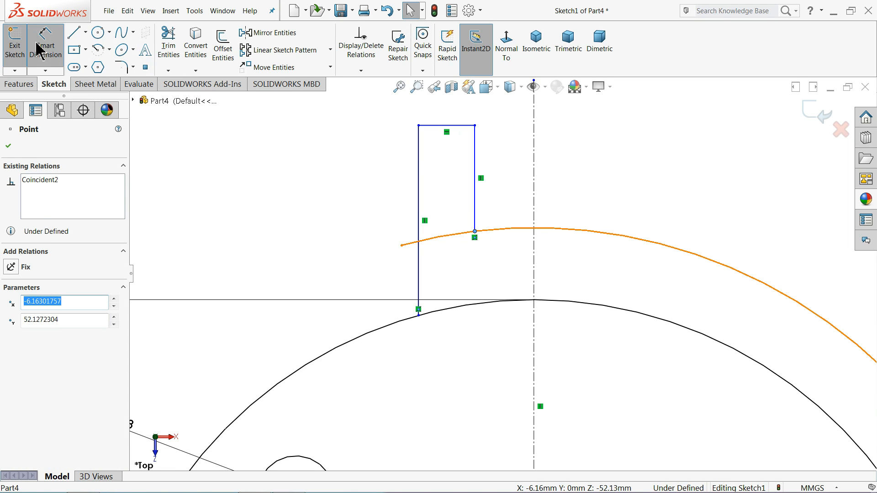
click(568, 233)
click(599, 173)
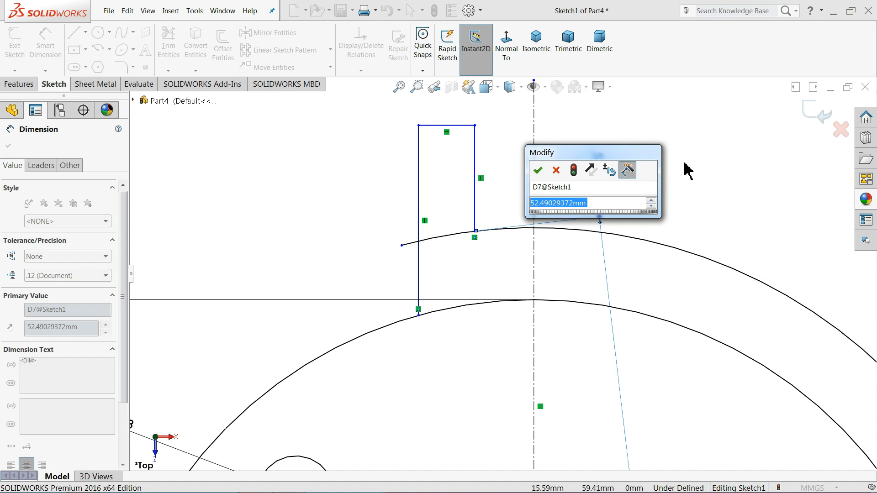
text(50.80)
key(Return)
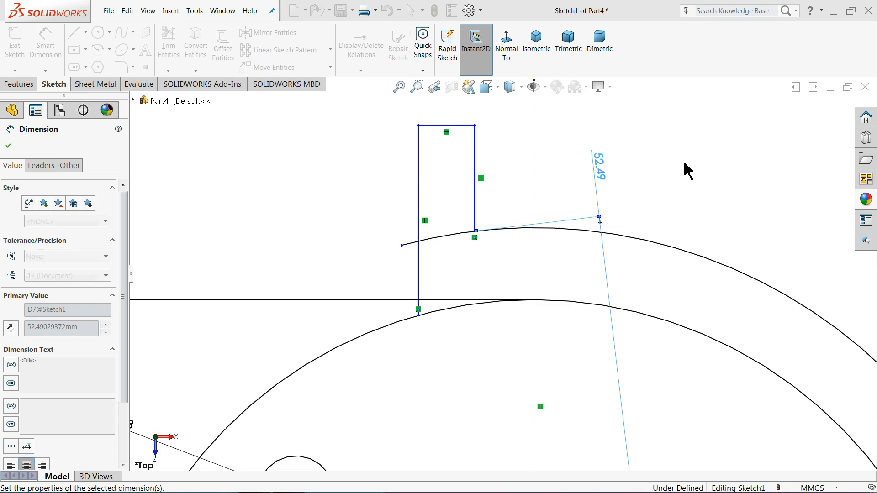
scroll(615, 257, up, 7)
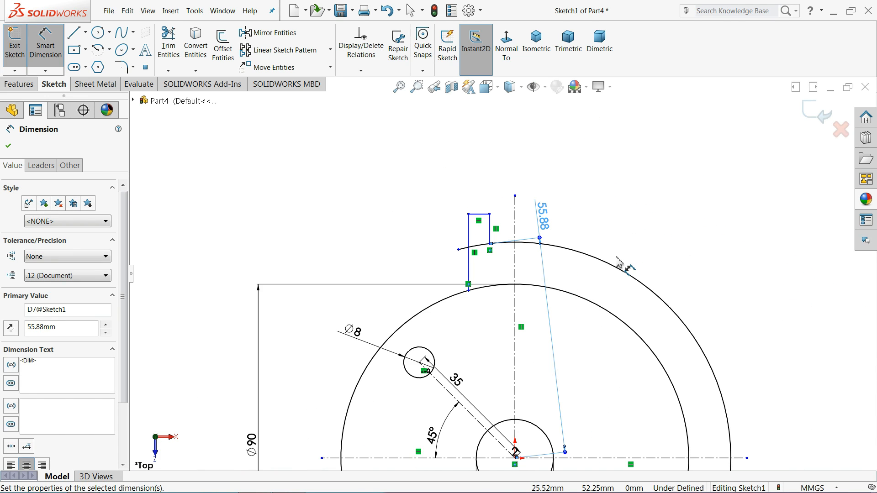
scroll(573, 303, down, 3)
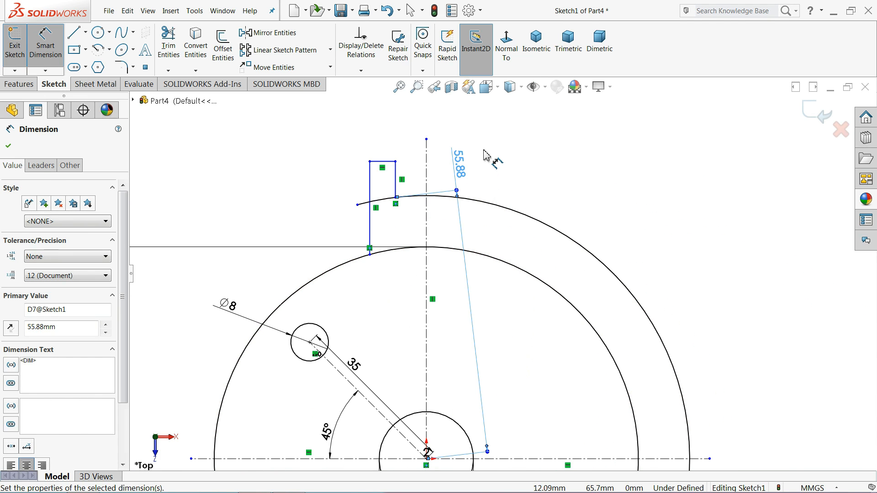
click(494, 160)
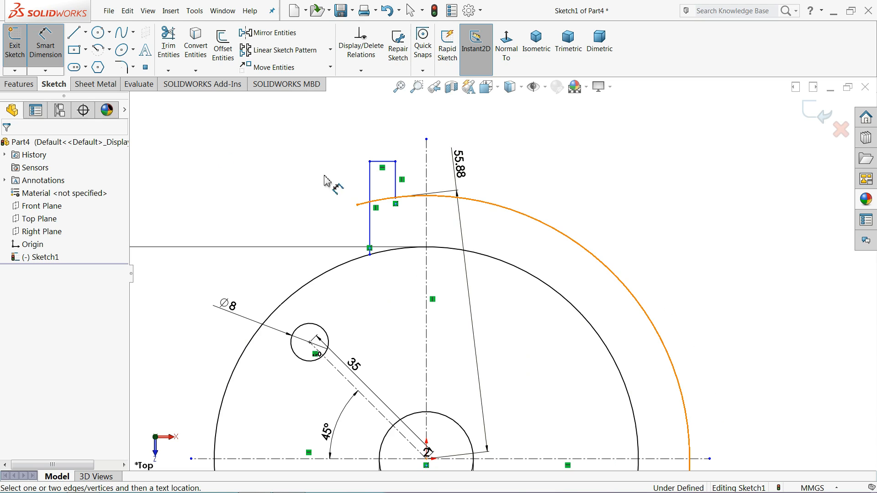
- Move the 55.88 dimension down beside the vertical centerline and delete it
click(46, 46)
drag(467, 175, 458, 283)
scroll(458, 286, up, 3)
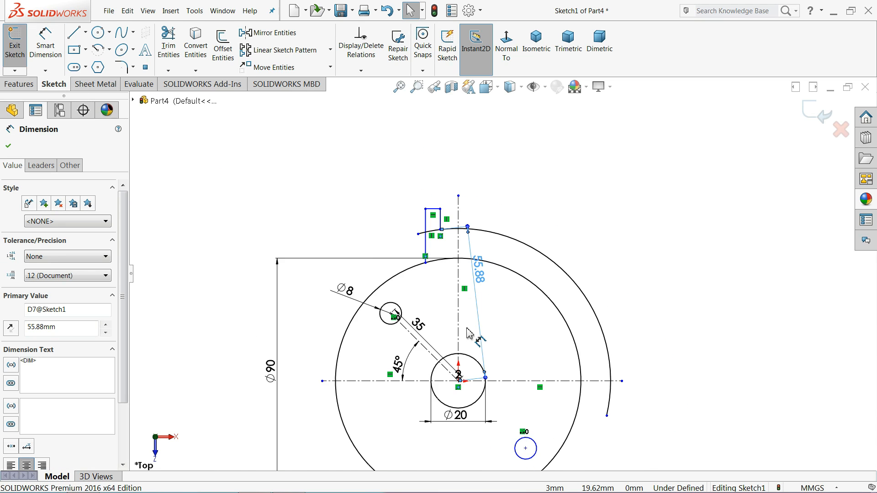
scroll(465, 328, down, 2)
drag(485, 247, 488, 248)
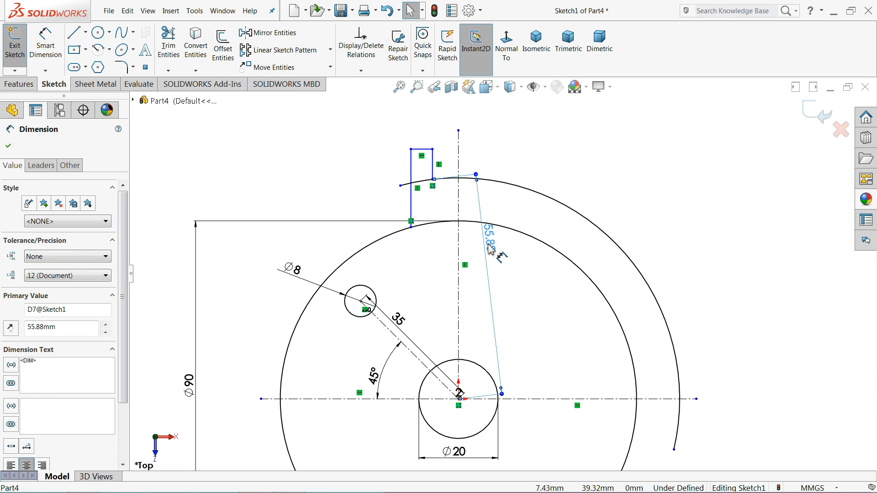
key(Delete)
- Dimension the outer arc as a radius of 55.88 mm
click(45, 45)
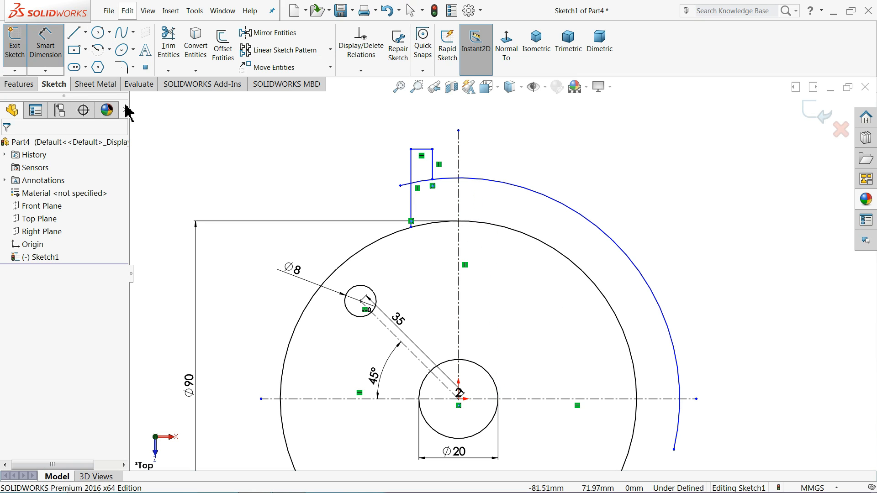
click(601, 231)
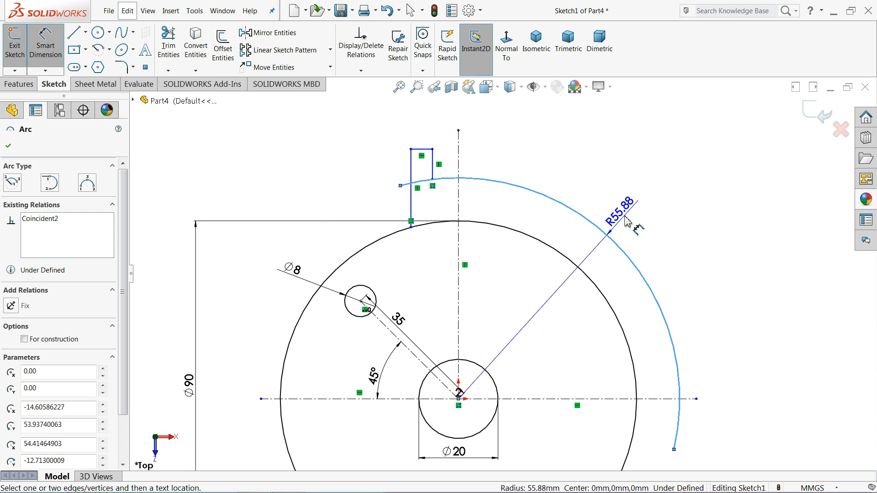
click(638, 199)
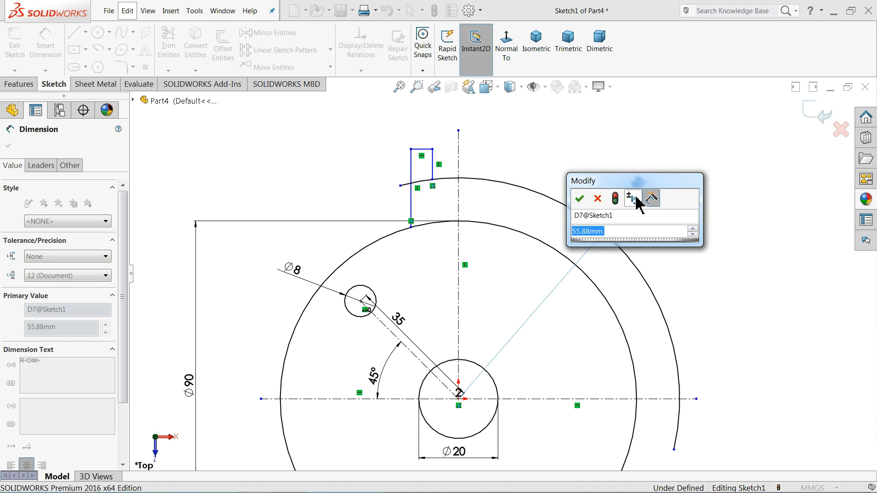
click(580, 198)
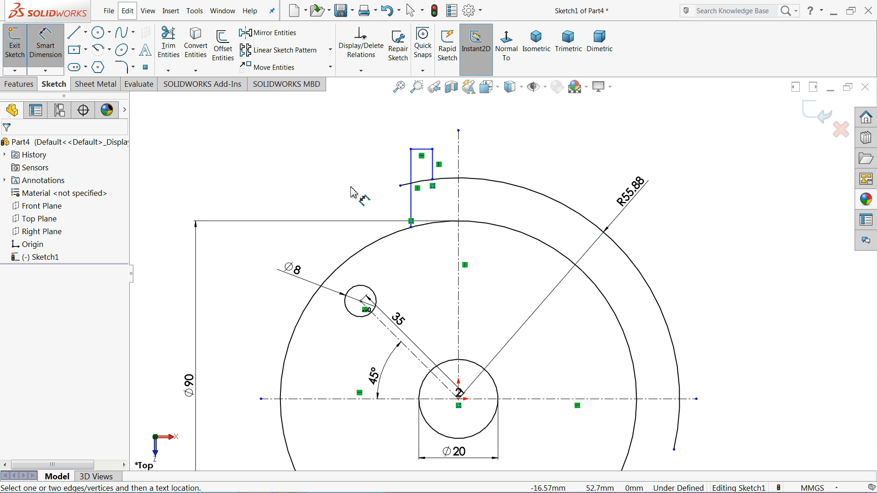
- Draw a slanted line from the short line's end on the arc to the 90 mm circle's top, continuing horizontally about 3.6 mm past the vertical centerline
scroll(445, 182, up, 3)
scroll(256, 182, up, 1)
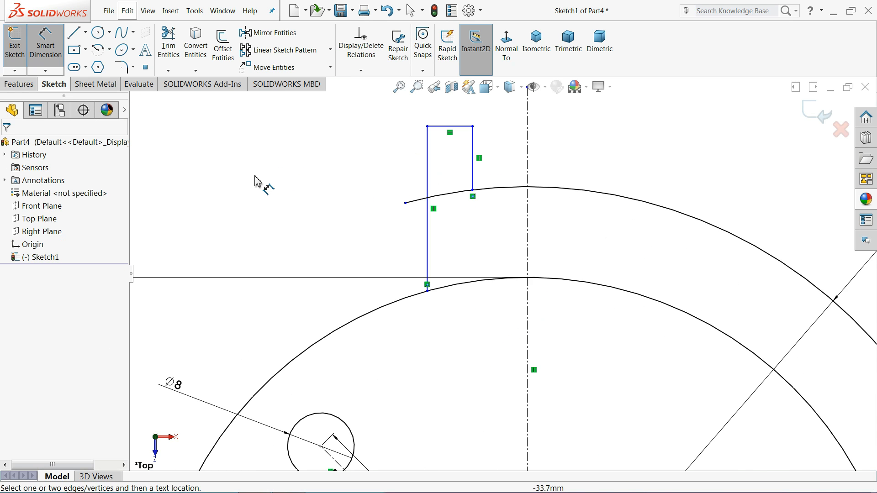
click(74, 38)
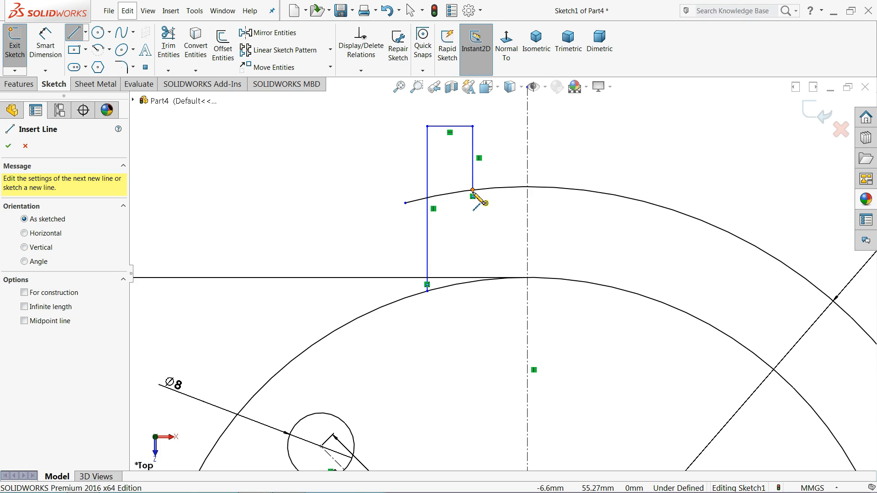
click(473, 191)
scroll(519, 274, up, 3)
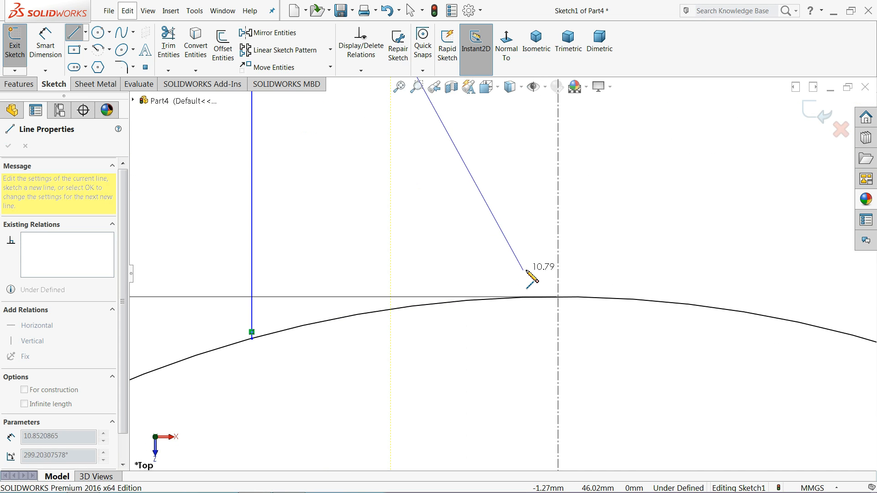
scroll(533, 281, up, 5)
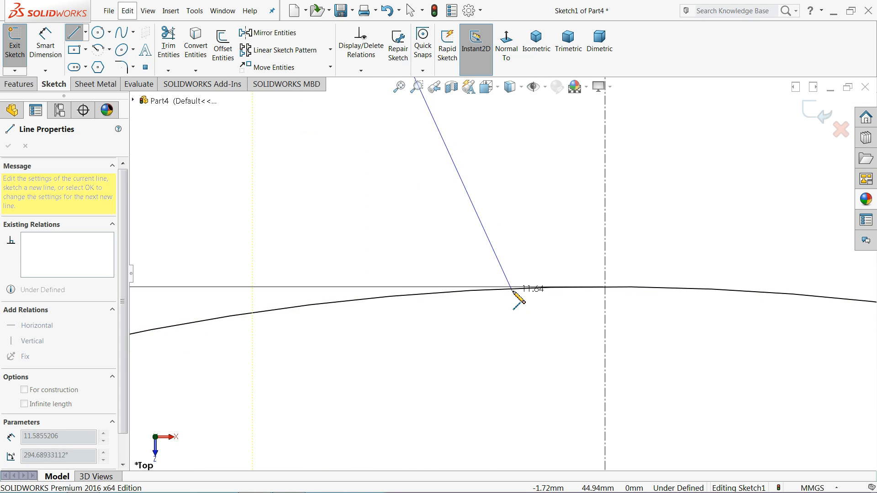
click(542, 285)
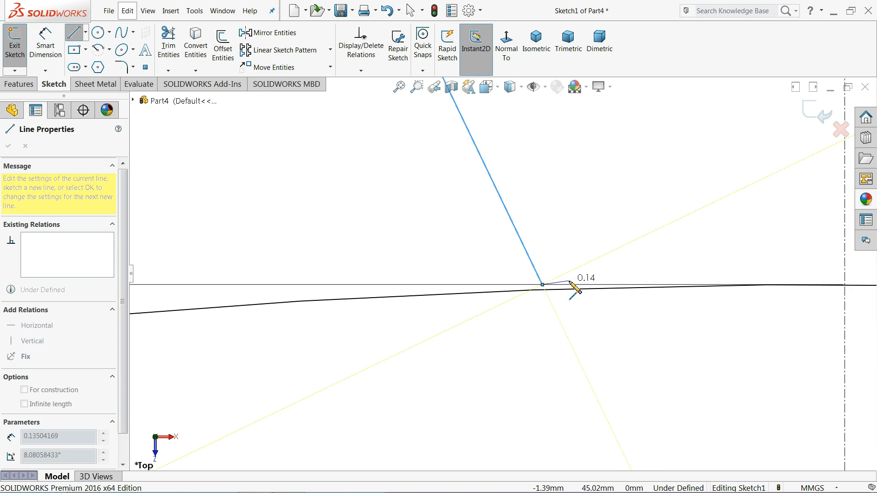
scroll(574, 288, down, 5)
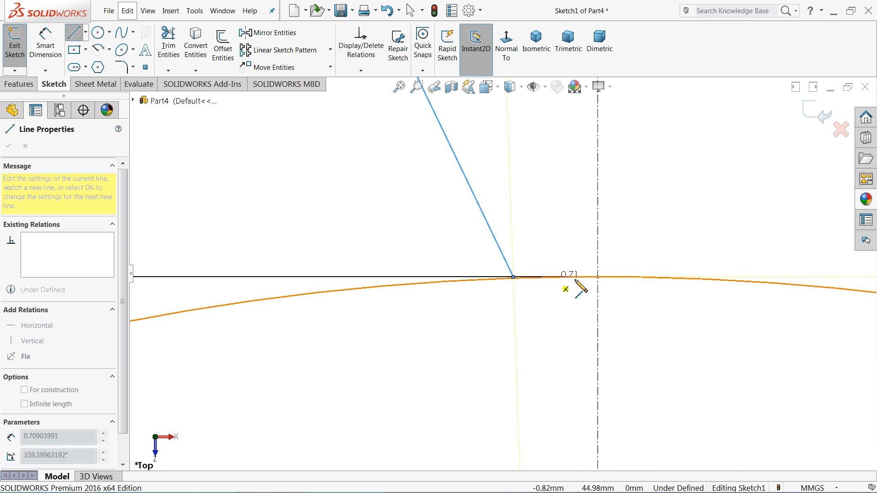
click(707, 276)
right_click(712, 241)
click(743, 248)
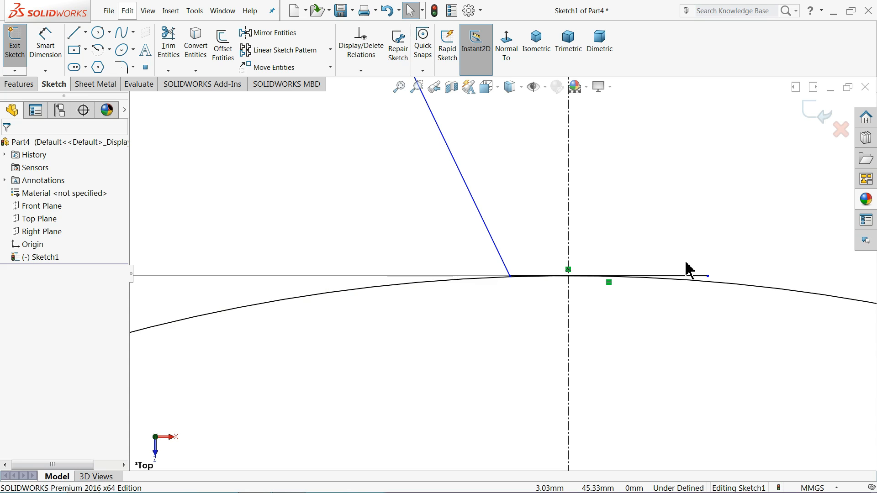
- Make the two endpoints of the horizontal line on top of the 90 mm circle symmetric about the vertical centerline
click(709, 276)
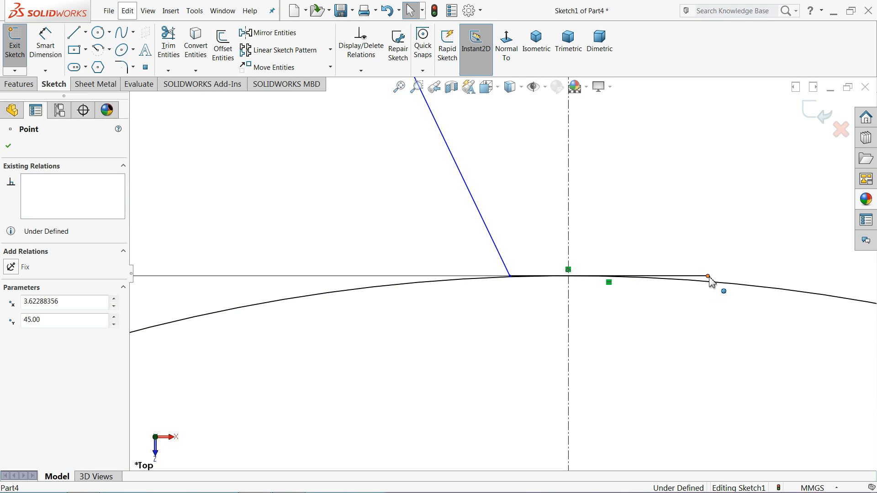
ctrl+click(510, 276)
ctrl+click(569, 255)
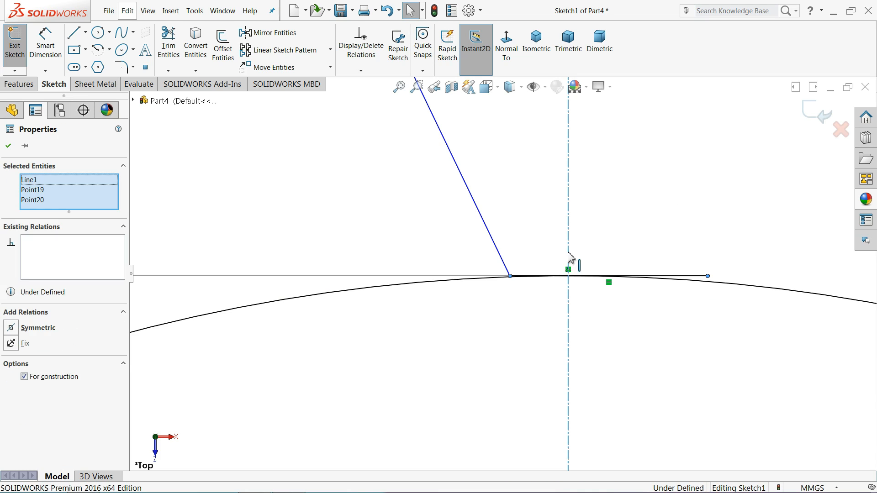
click(593, 213)
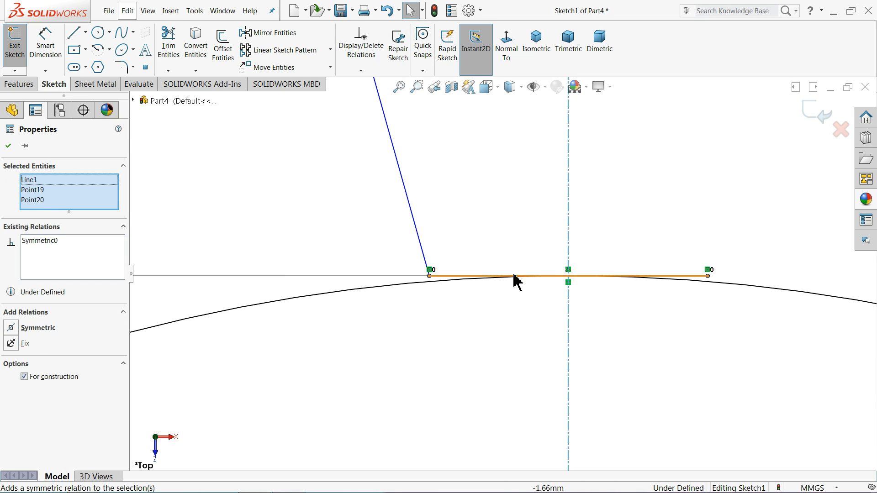
click(401, 262)
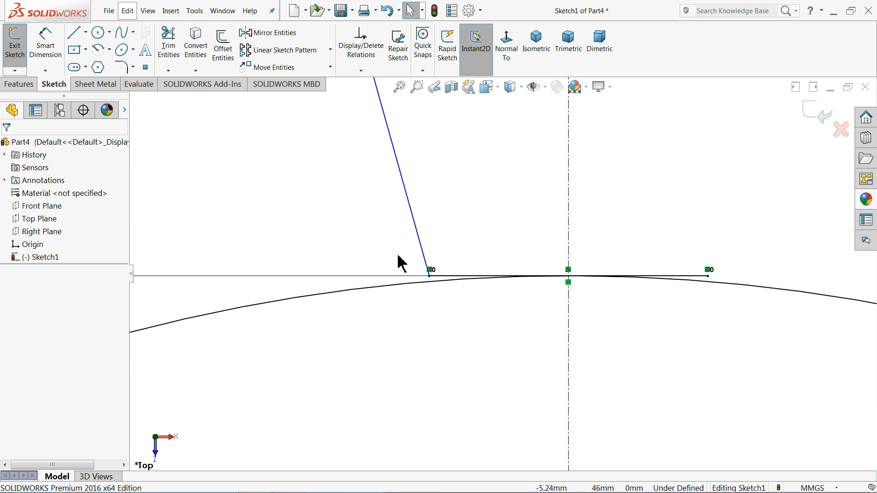
- Dimension the short horizontal line on top of the 90 mm circle to 1.67 mm
click(50, 57)
scroll(489, 278, up, 6)
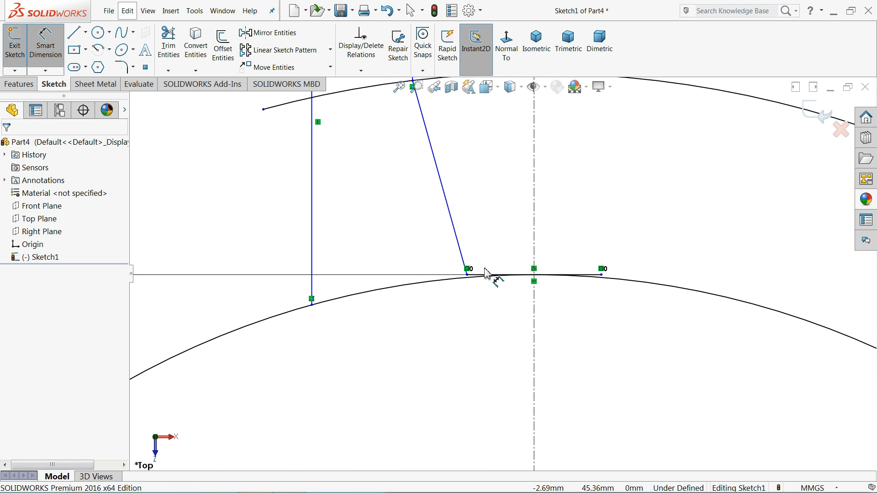
scroll(542, 280, down, 2)
scroll(541, 280, up, 2)
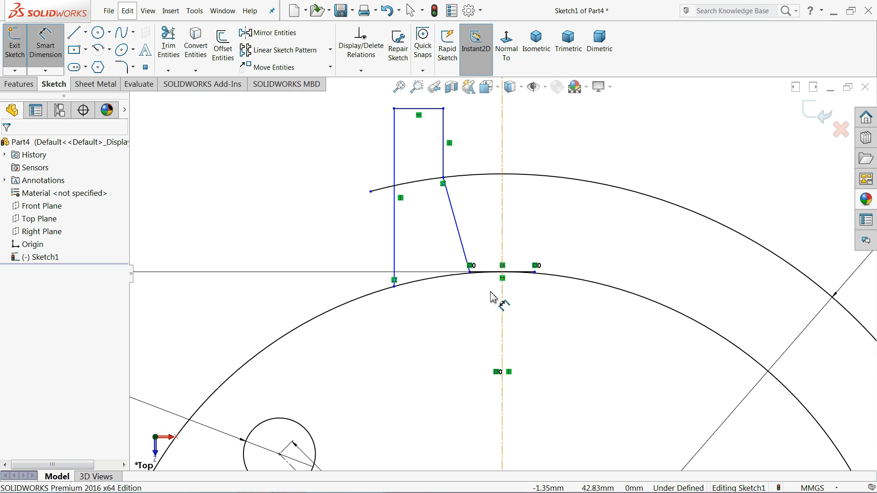
scroll(502, 287, down, 6)
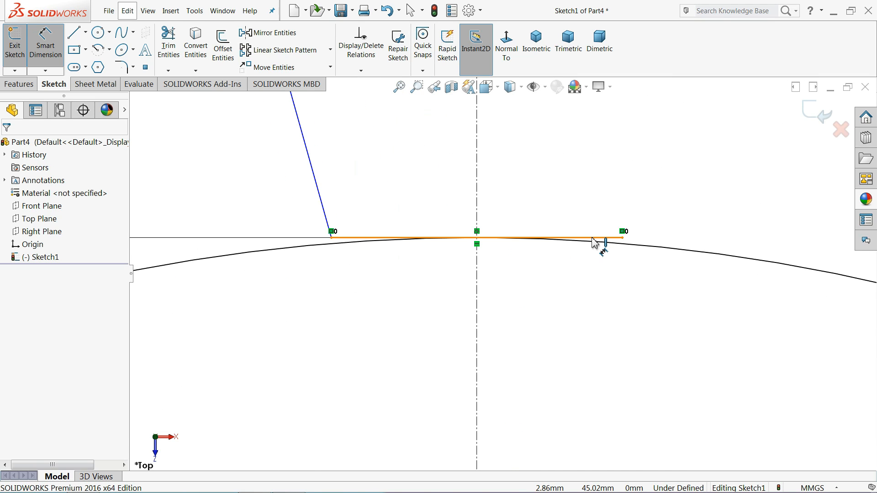
click(560, 242)
click(446, 283)
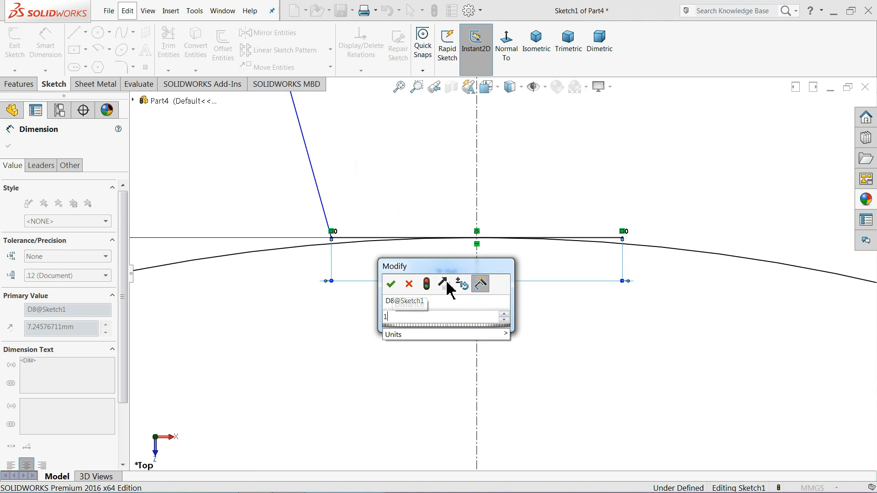
text(1.67)
key(Return)
scroll(465, 285, up, 4)
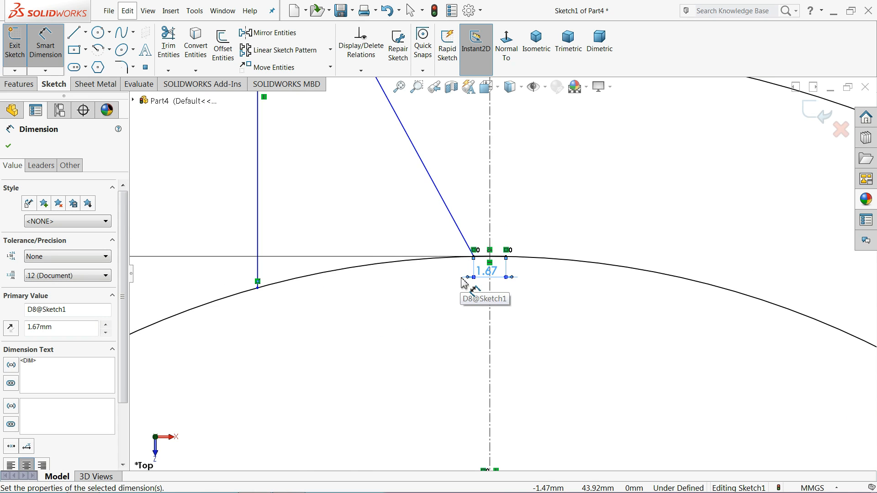
- Mirror the slanted line about the vertical centerline
scroll(559, 249, down, 3)
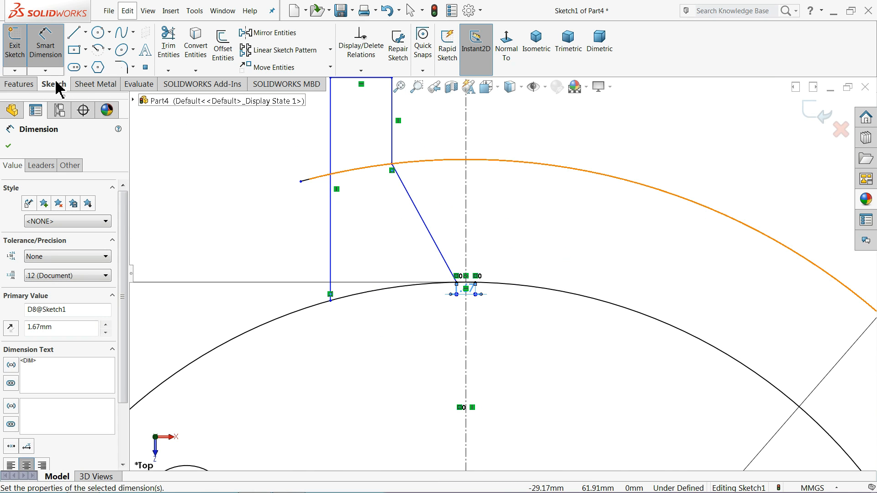
click(258, 34)
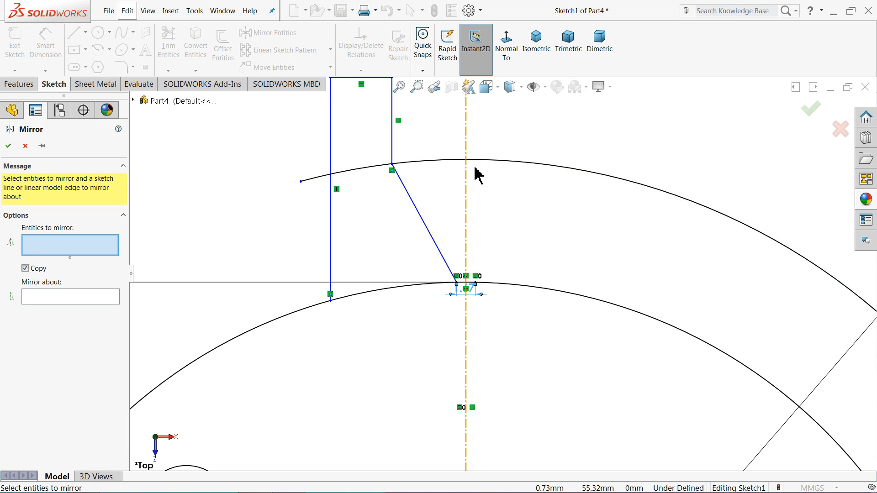
click(414, 208)
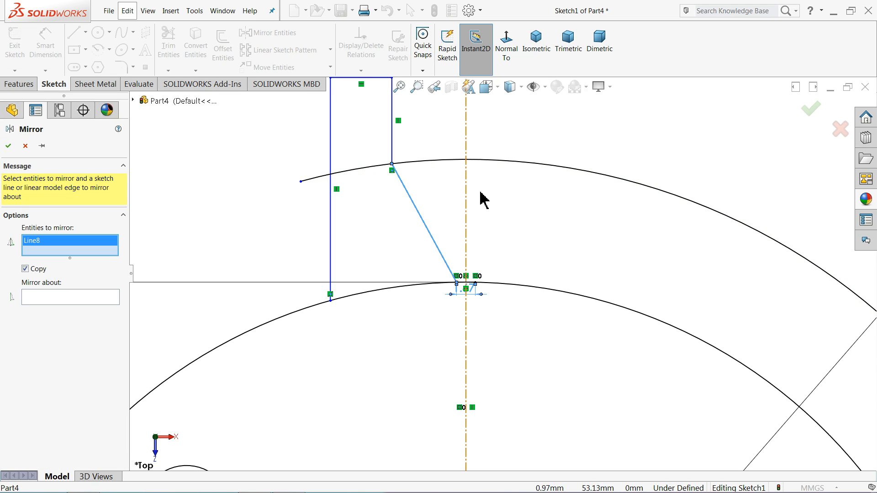
click(88, 297)
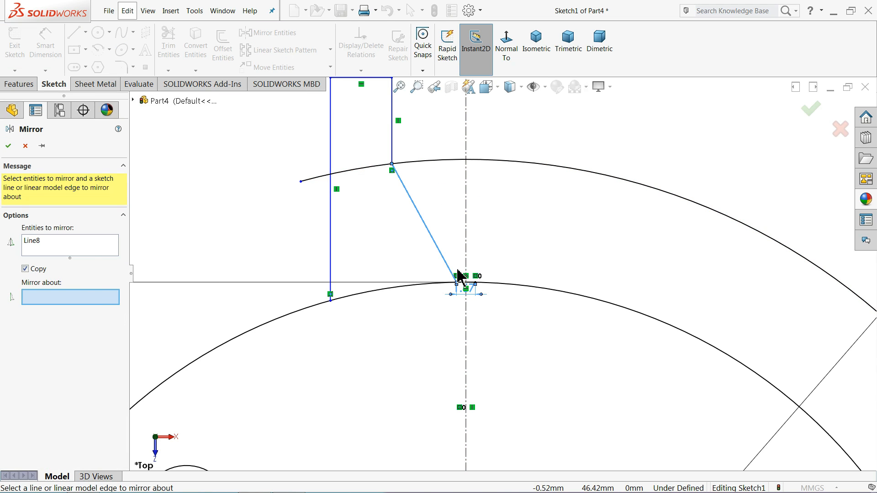
click(466, 241)
click(8, 146)
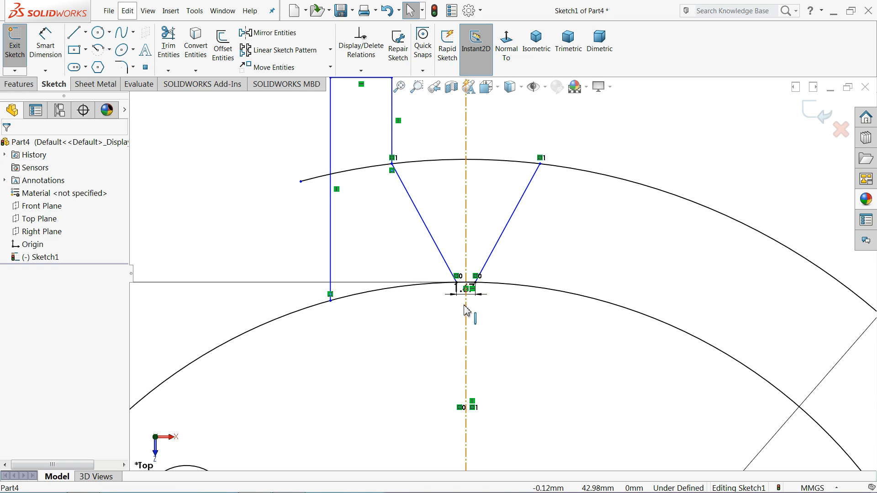
- Dimension the distance between the short vertical line and the vertical centerline as 6 mm
scroll(468, 289, down, 3)
scroll(475, 286, up, 3)
scroll(475, 285, up, 2)
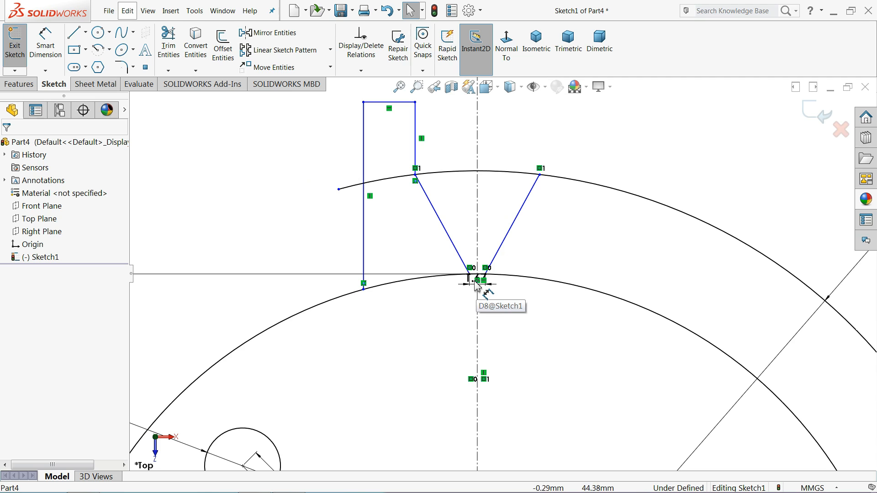
scroll(479, 274, up, 2)
click(40, 56)
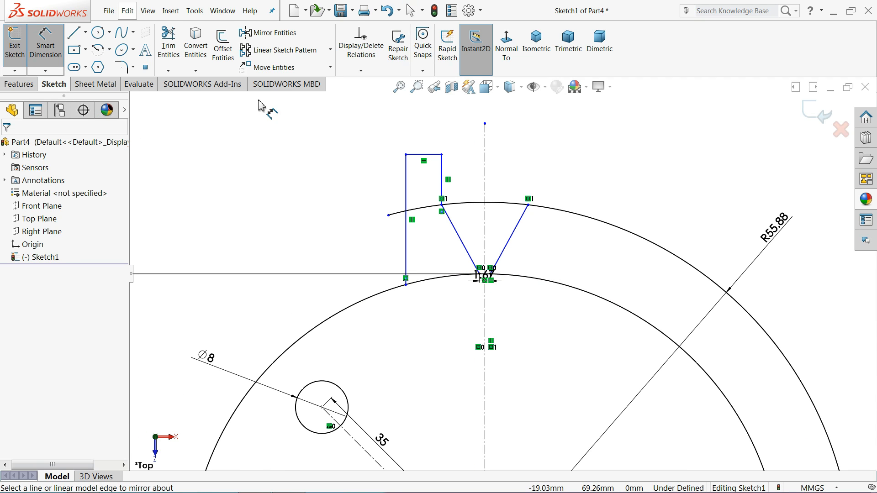
scroll(484, 133, down, 3)
click(408, 206)
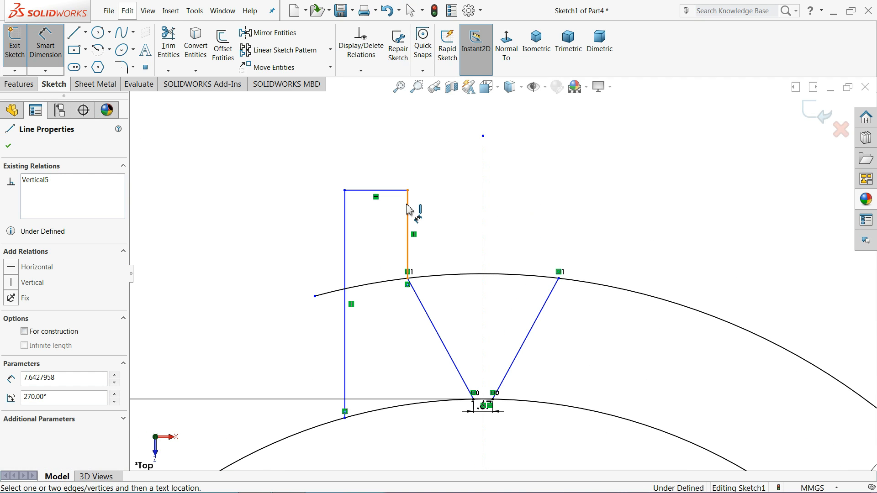
click(482, 208)
click(455, 172)
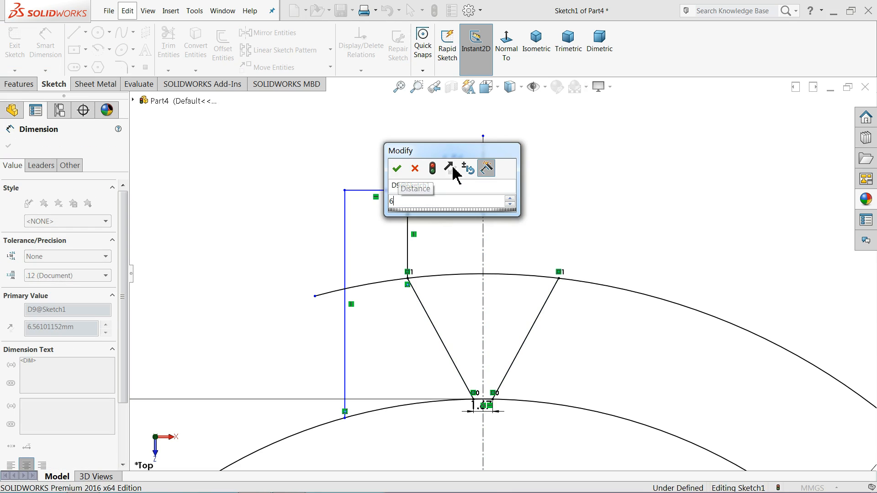
text(6)
key(Return)
- Dimension the stop profile's top horizontal line to 7 mm
click(379, 199)
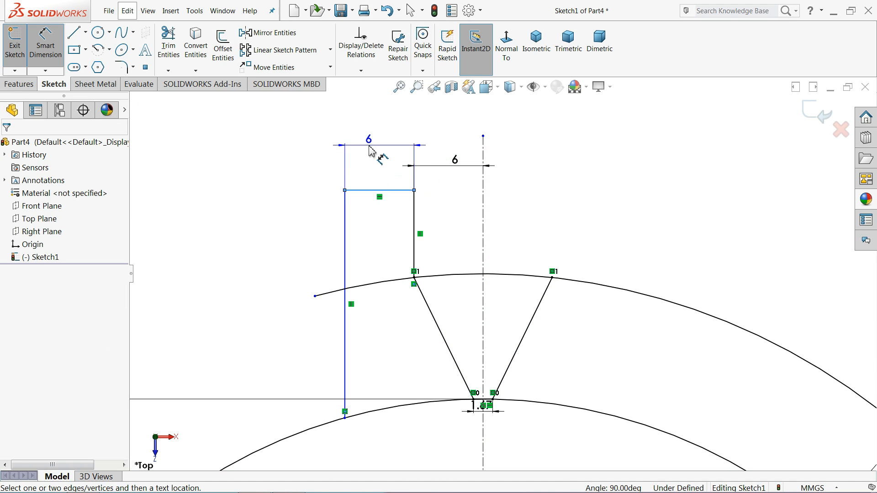
click(372, 151)
text(7)
key(Return)
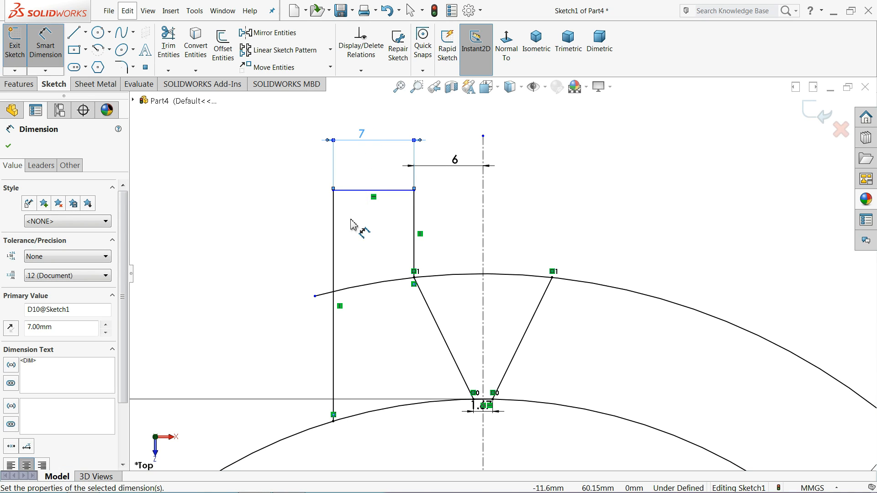
click(258, 228)
- Dimension the height from the horizontal centerline to the stop profile's top line as 56.9 mm
scroll(317, 232, up, 1)
scroll(401, 270, up, 5)
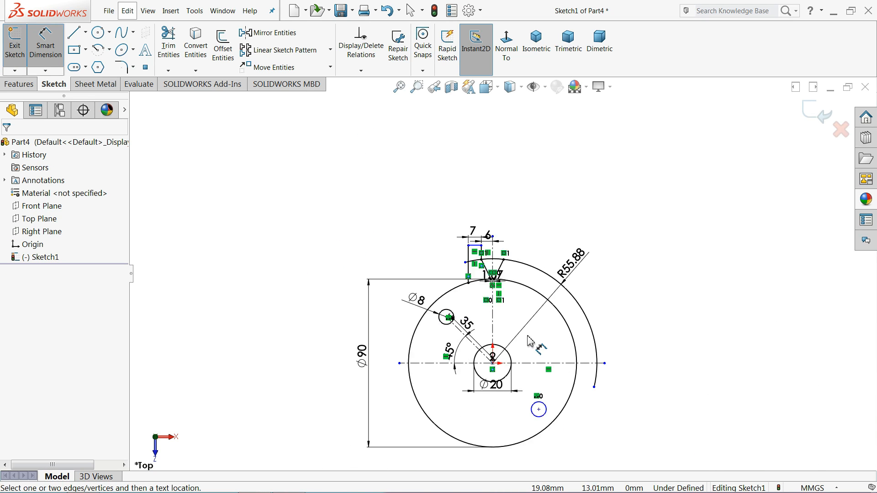
scroll(448, 347, down, 1)
click(431, 368)
scroll(439, 283, down, 2)
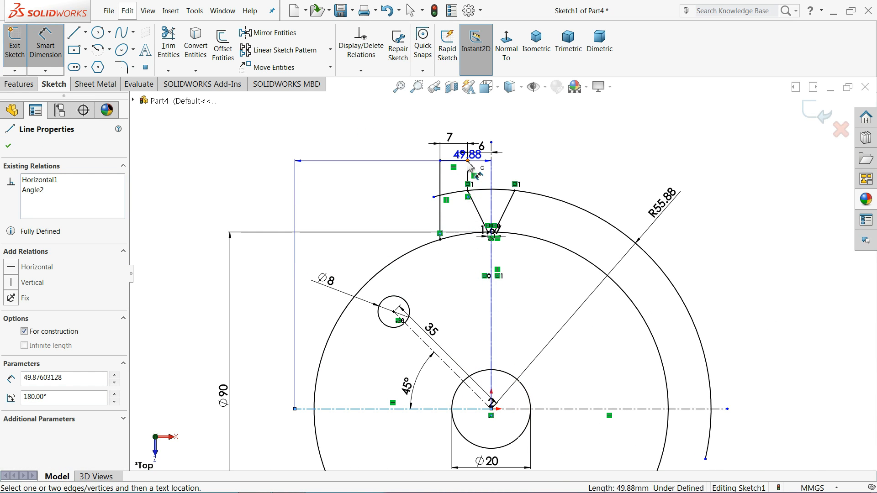
click(449, 197)
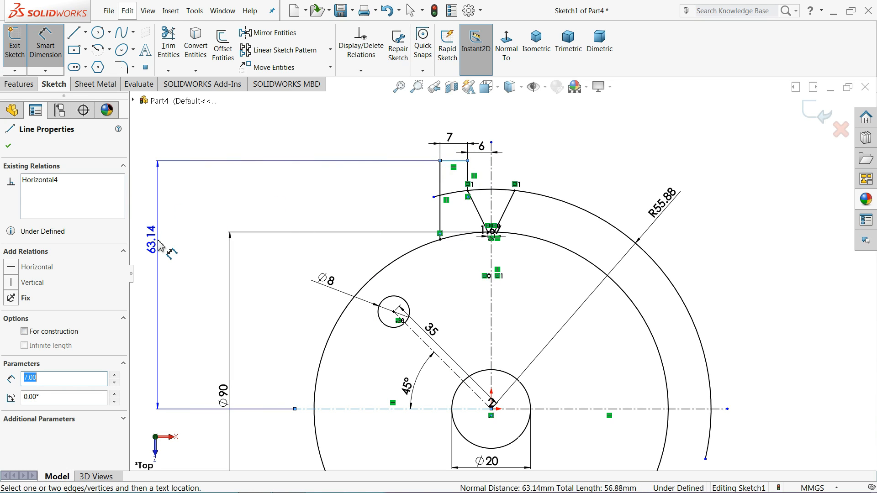
click(161, 247)
text(56)
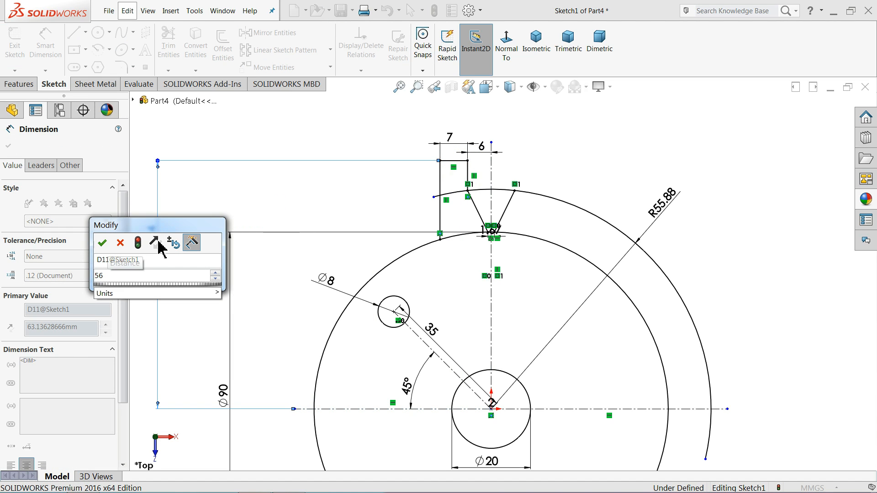
text(.9)
key(Return)
- Trim the R55.88 arc across the stop profile and the V notch, back to the mirrored slanted line's upper end
scroll(511, 220, down, 5)
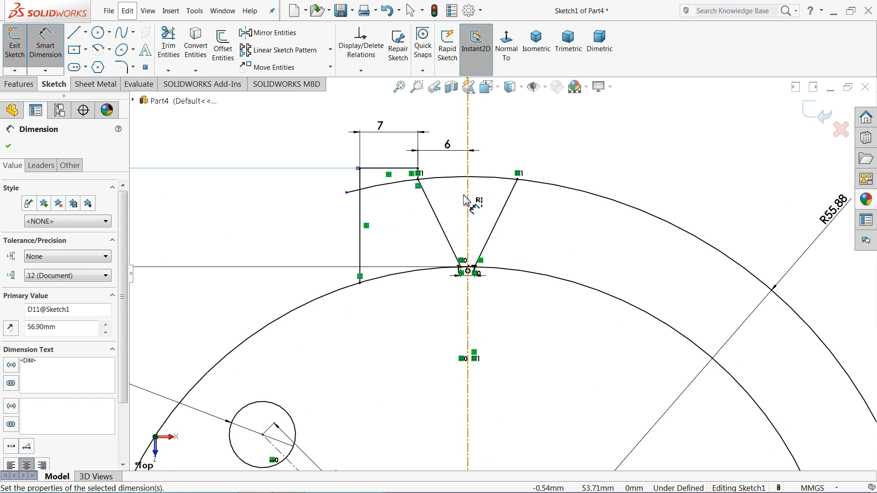
scroll(465, 199, down, 3)
scroll(455, 203, down, 1)
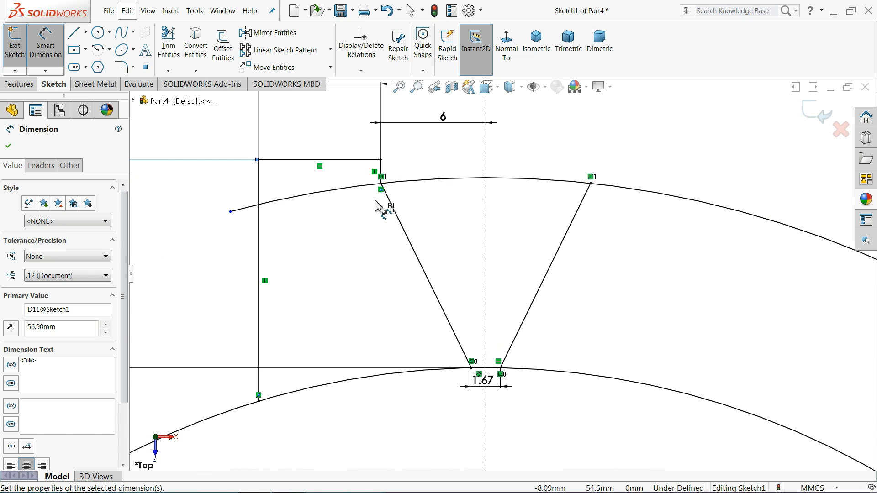
click(8, 147)
click(169, 48)
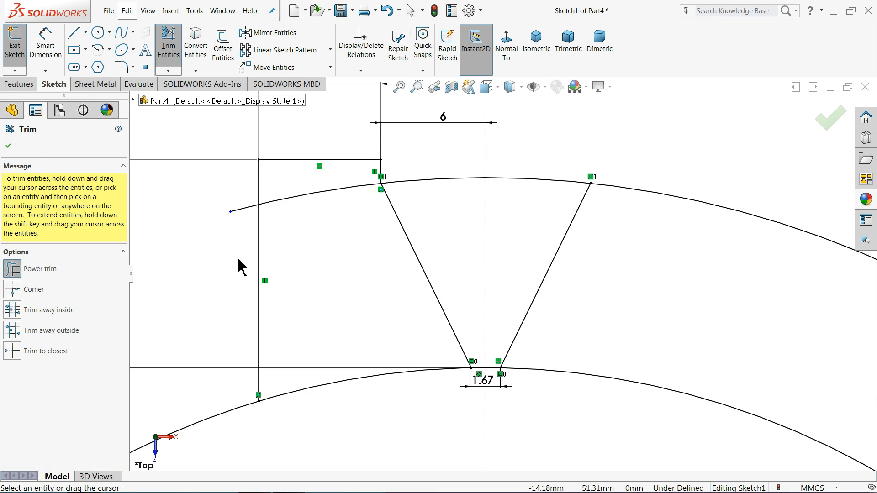
click(242, 209)
drag(322, 212, 329, 187)
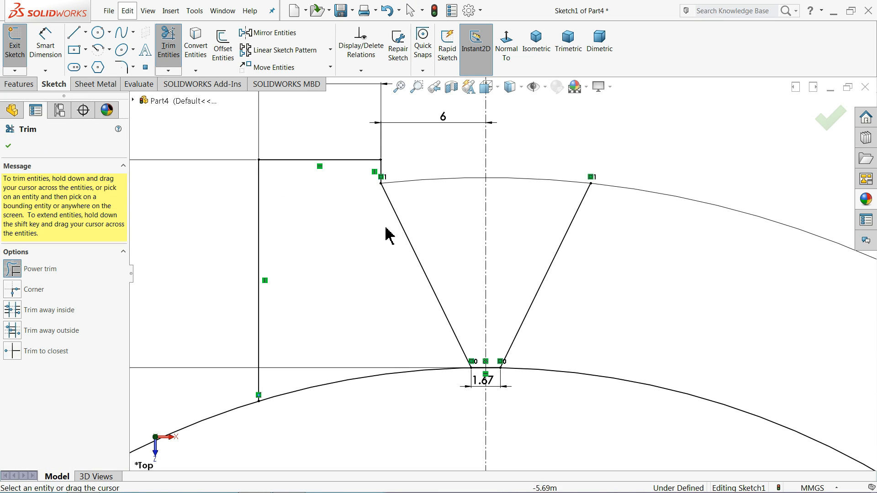
mouse_move(520, 229)
mouse_down()
mouse_move(517, 172)
mouse_move(429, 202)
mouse_move(435, 169)
mouse_move(483, 232)
mouse_up()
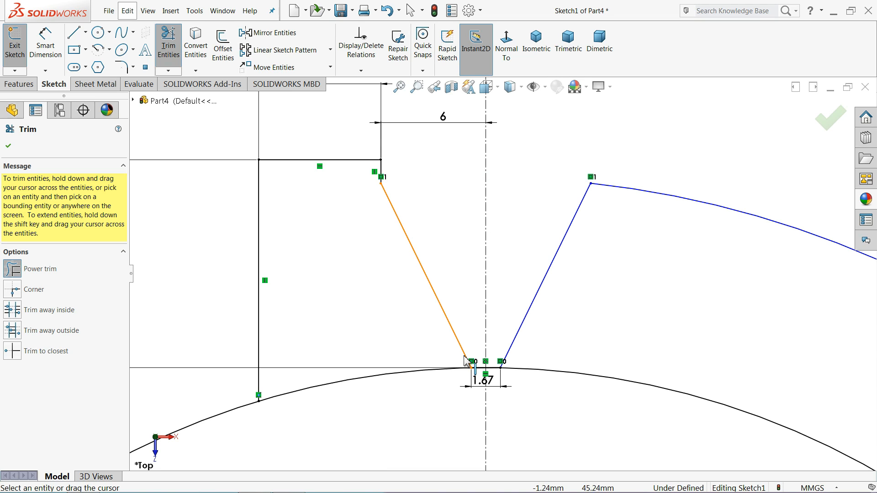
- Trim the 90 mm circle's segment between the stop's long vertical line and the vertical centerline at the V notch
scroll(502, 366, down, 5)
scroll(434, 365, up, 4)
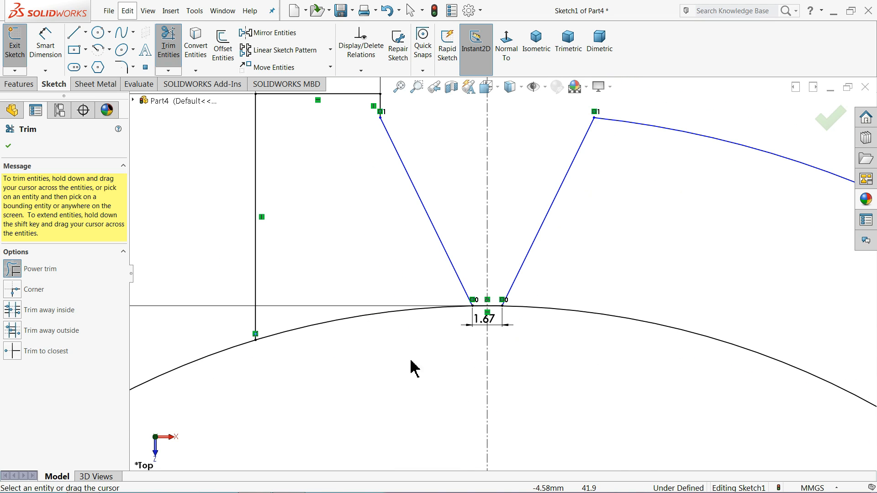
scroll(463, 334, down, 4)
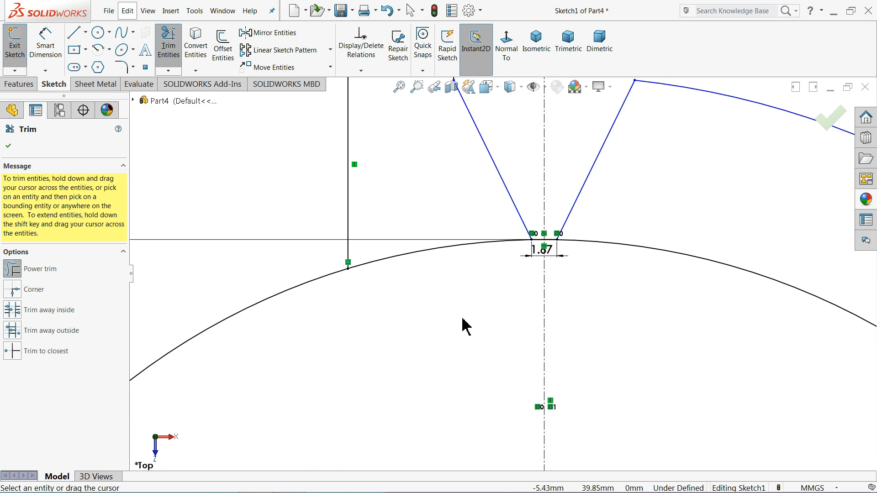
drag(447, 311, 427, 248)
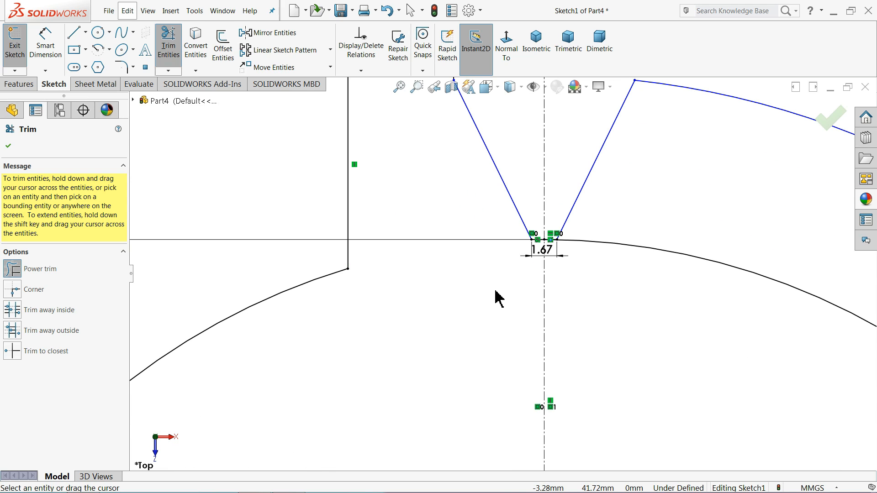
scroll(525, 292, up, 4)
scroll(480, 256, down, 7)
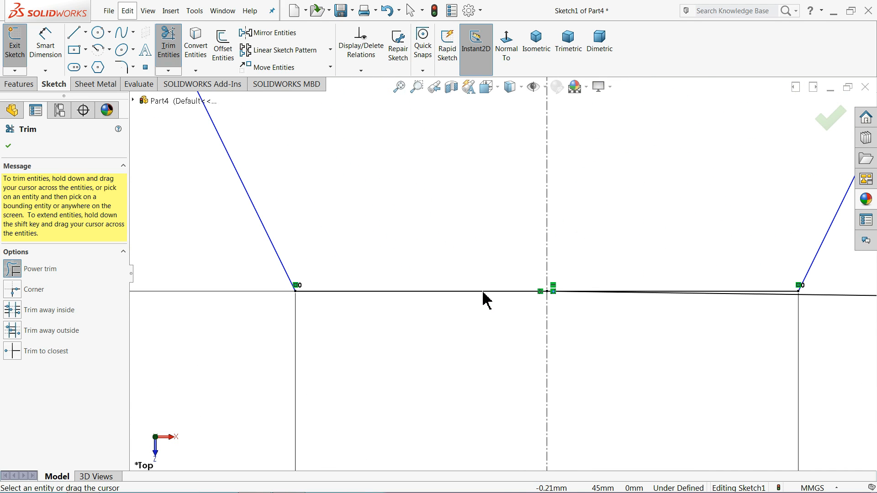
scroll(675, 330, up, 5)
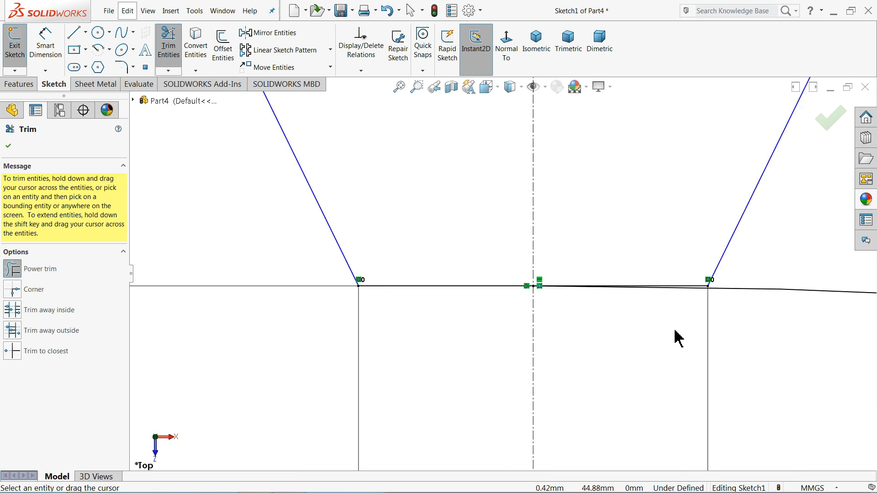
scroll(610, 298, down, 5)
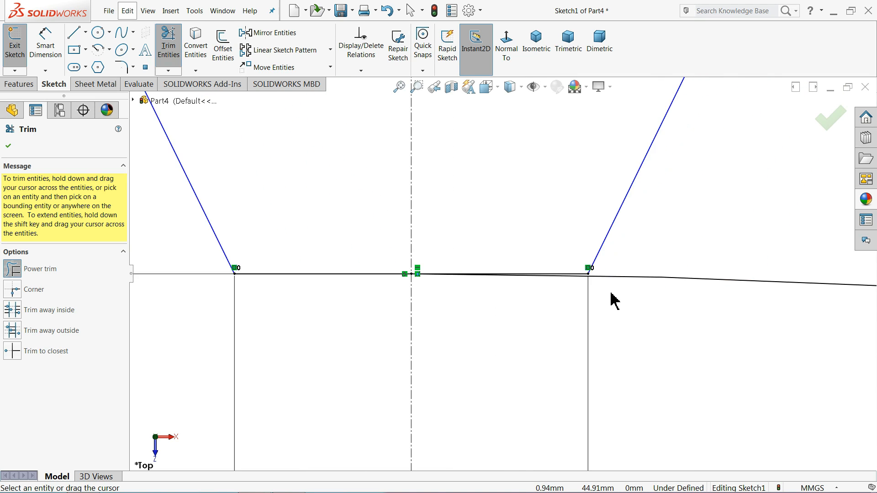
scroll(513, 300, up, 12)
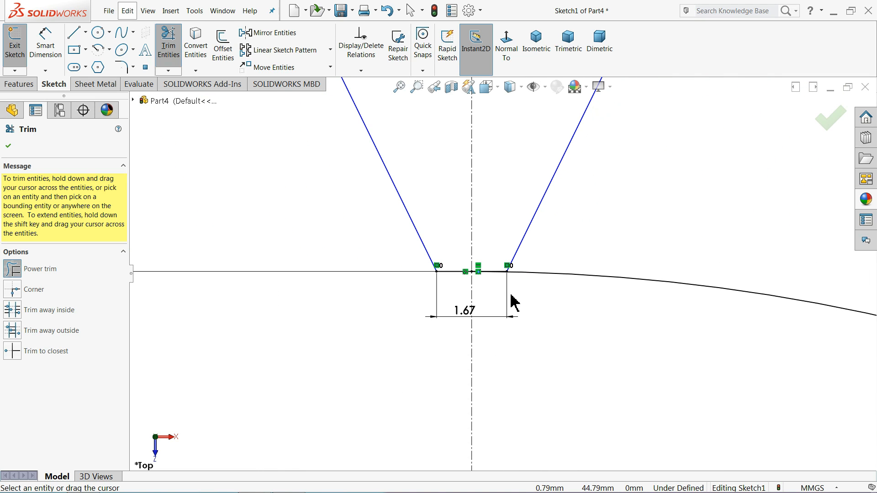
scroll(524, 288, up, 10)
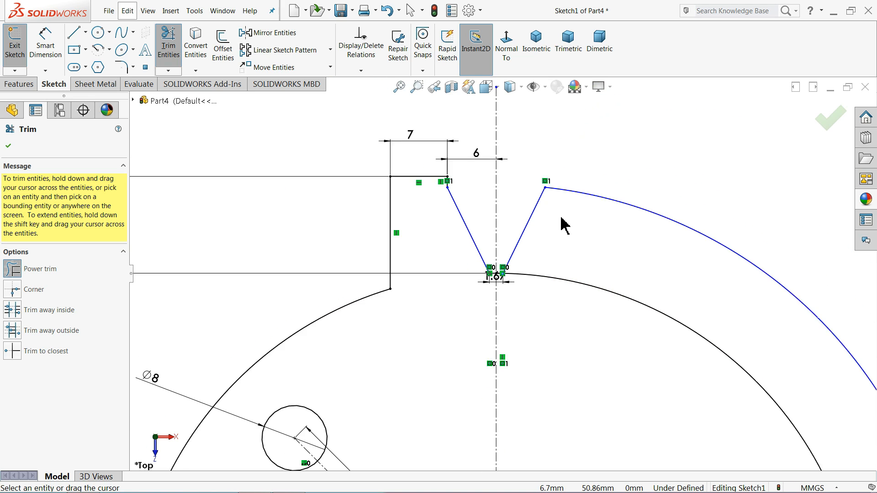
- Set up a circular sketch pattern about the origin using the V notch's two slanted lines and short bottom line
scroll(607, 320, down, 5)
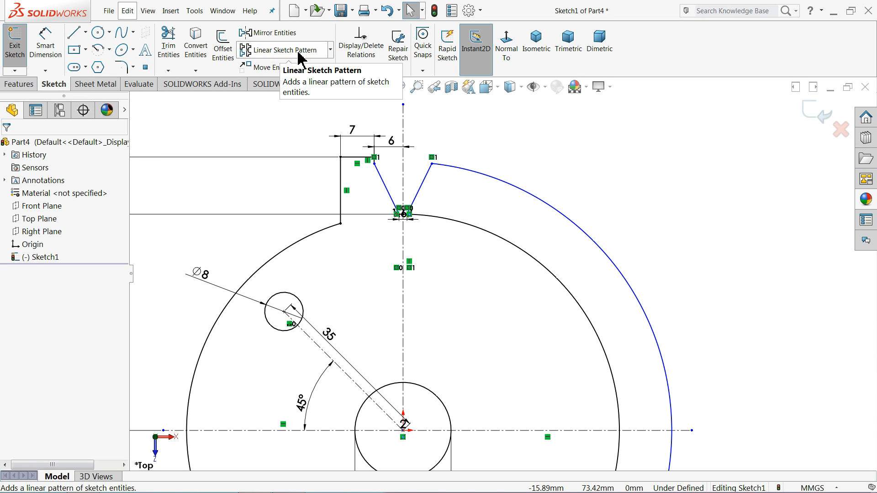
click(330, 51)
click(326, 79)
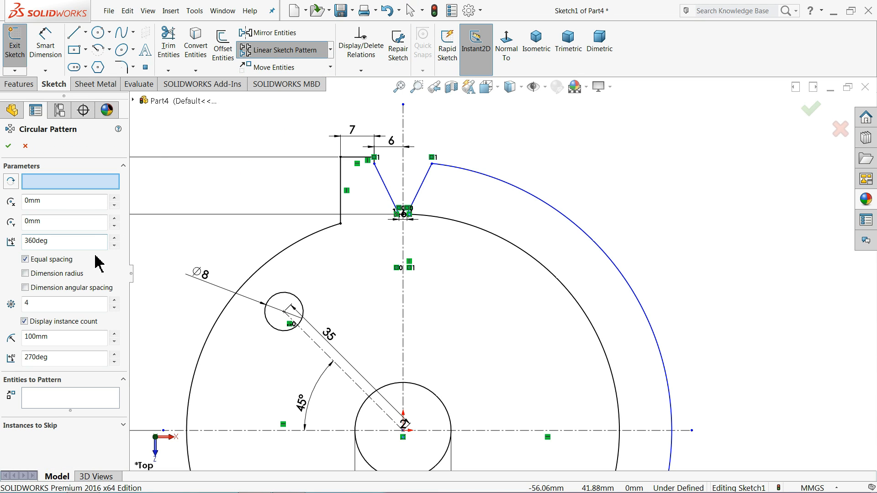
click(91, 402)
scroll(415, 172, down, 6)
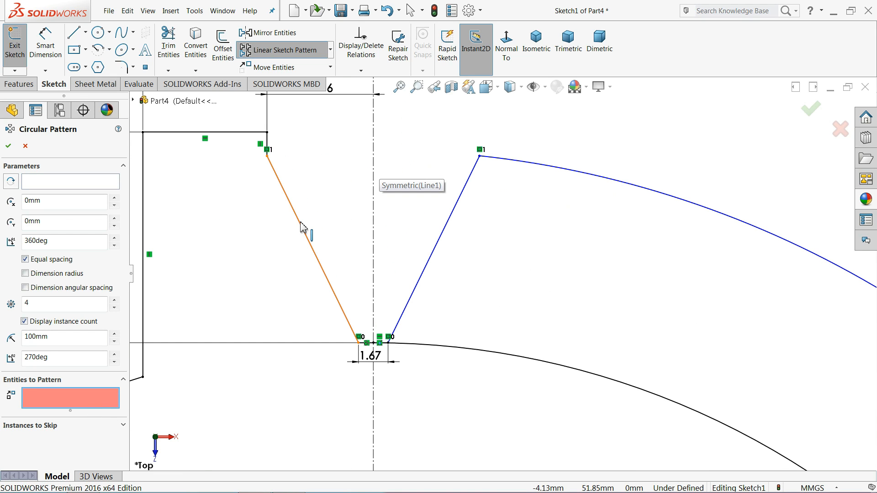
click(302, 223)
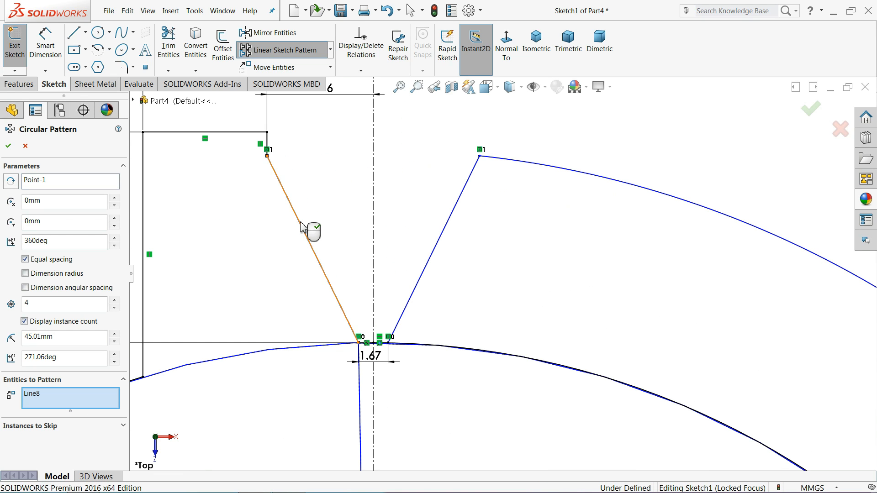
click(451, 234)
scroll(397, 346, down, 5)
scroll(456, 333, down, 3)
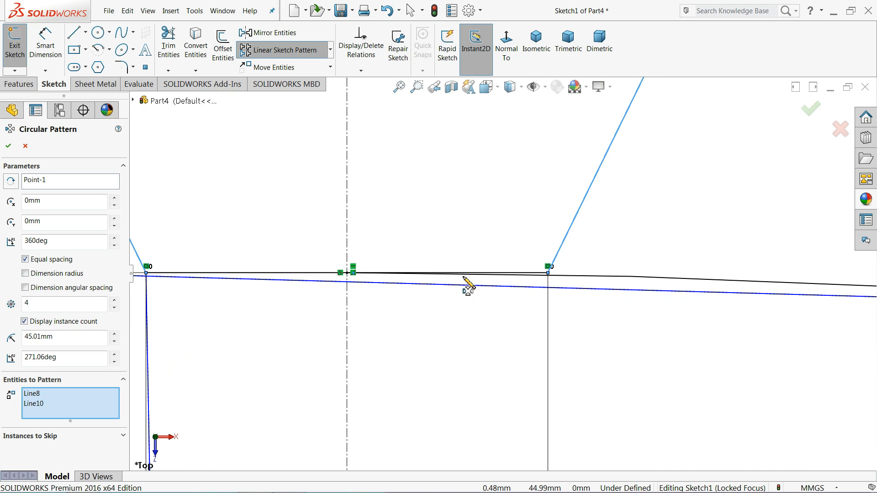
scroll(517, 283, down, 3)
click(528, 277)
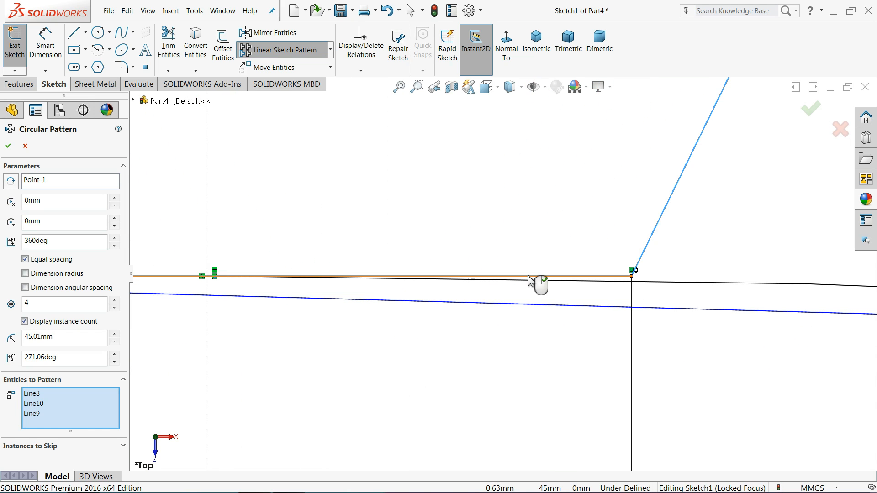
- Set the notch pattern to 9 equally spaced instances over a total angle of 90 degrees
scroll(396, 280, up, 6)
scroll(393, 280, up, 5)
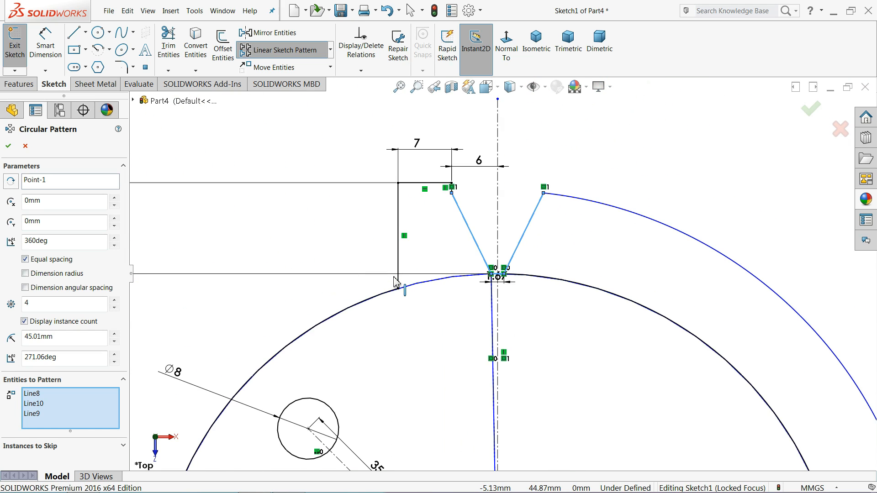
click(115, 300)
click(114, 301)
click(114, 301)
click(114, 301)
click(114, 300)
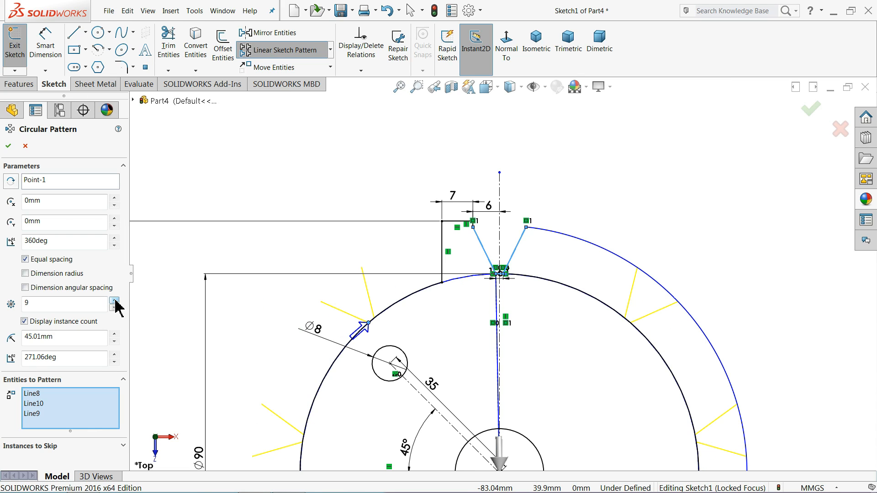
click(115, 246)
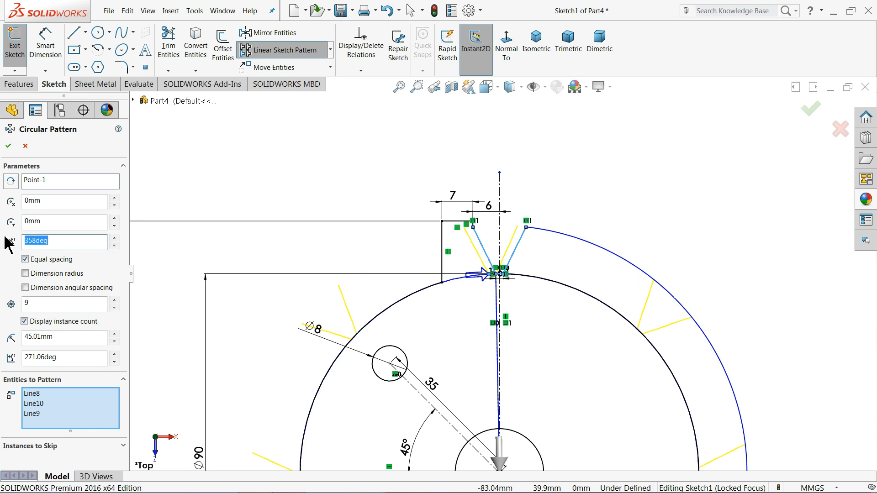
key(Return)
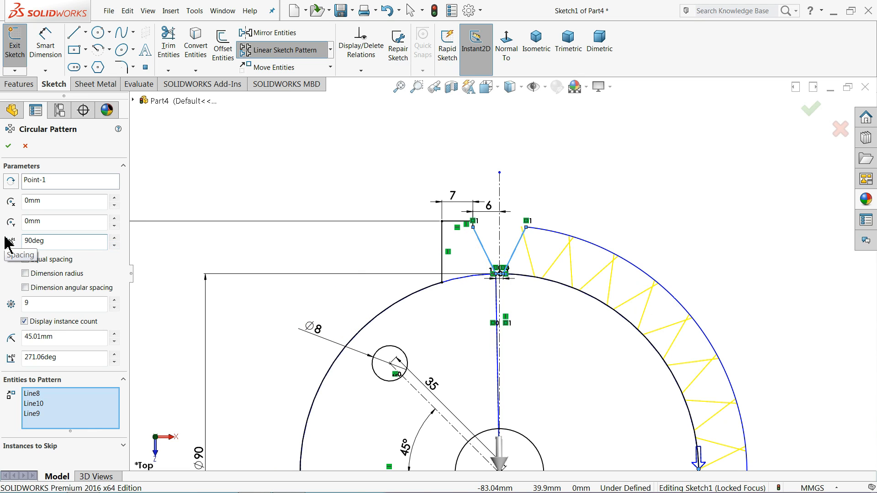
- Reduce the notch pattern to 8 instances and create it with equal spacing kept on
scroll(510, 301, up, 4)
scroll(554, 320, down, 4)
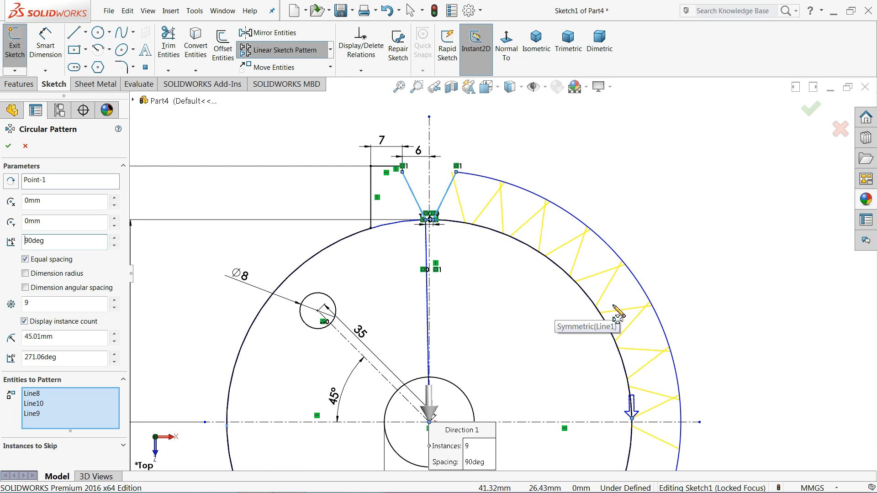
scroll(585, 252, down, 3)
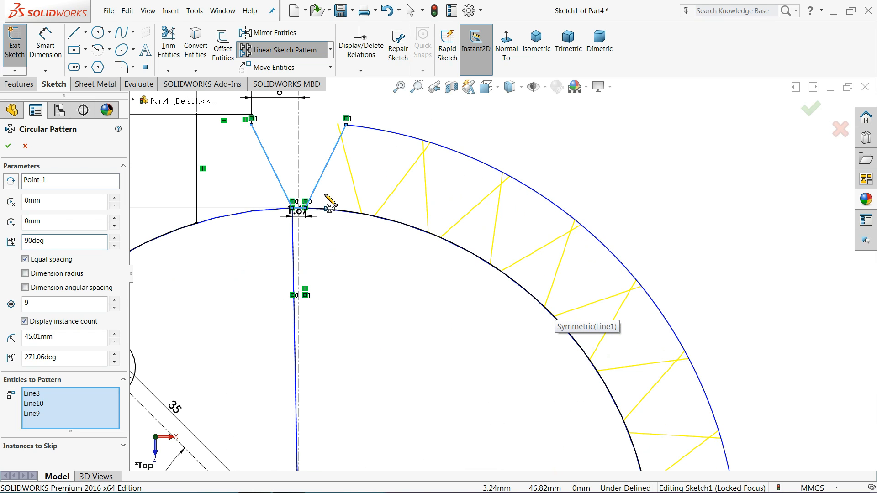
click(25, 259)
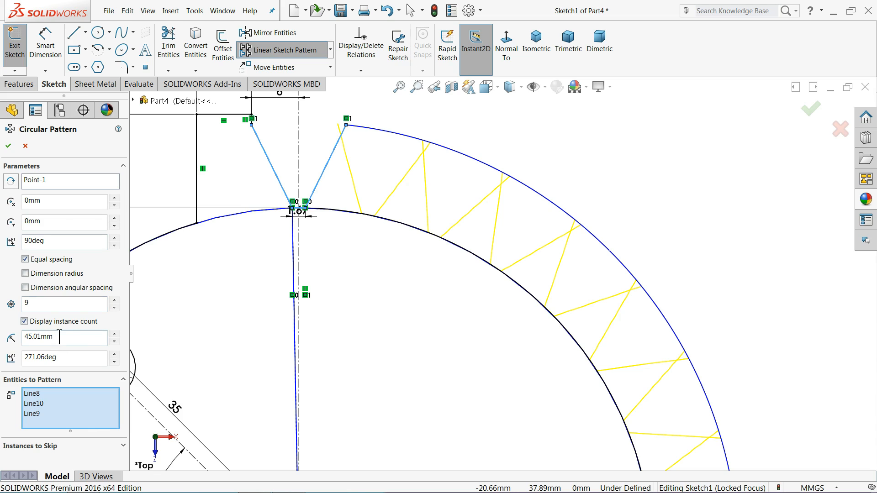
click(114, 307)
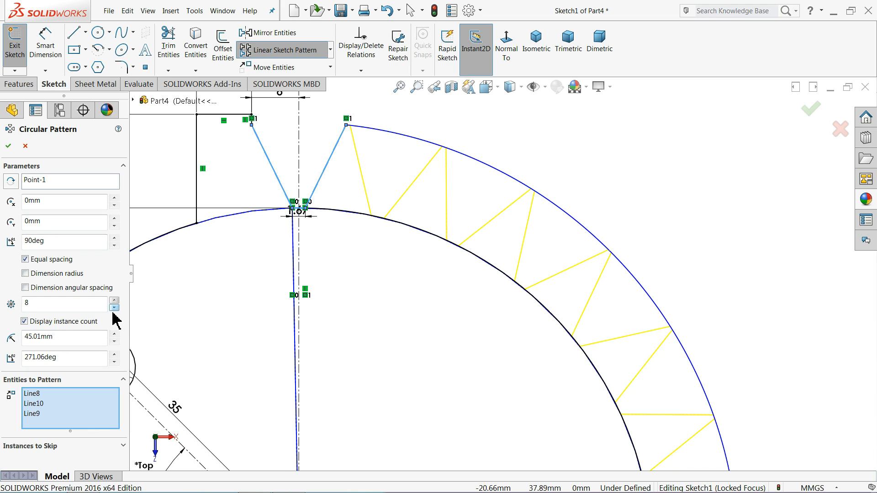
click(8, 147)
scroll(483, 327, up, 5)
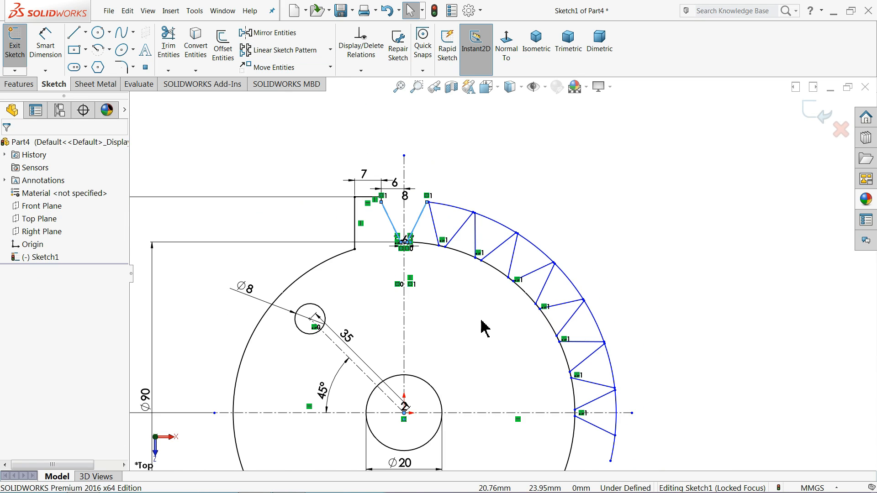
- Trim the outer arc's tail below the horizontal centerline and its short piece joining the last two patterned notches
scroll(574, 372, down, 6)
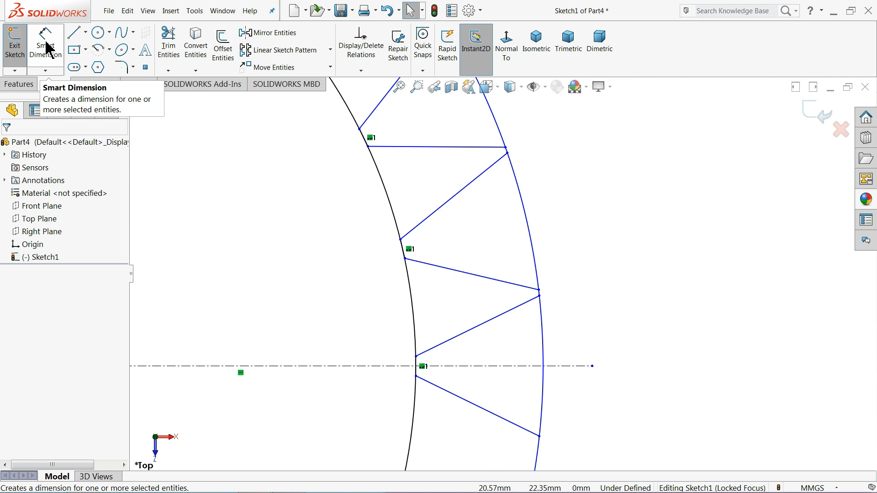
click(168, 46)
scroll(464, 260, up, 4)
scroll(543, 368, down, 2)
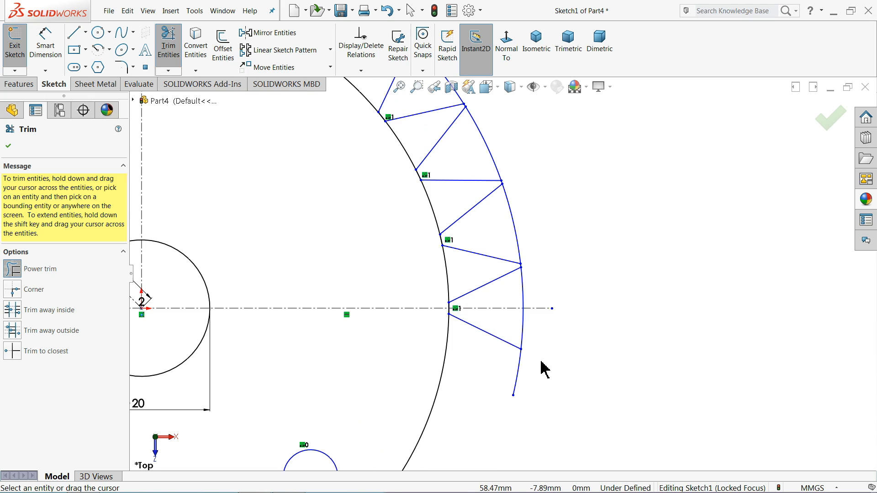
scroll(542, 365, down, 2)
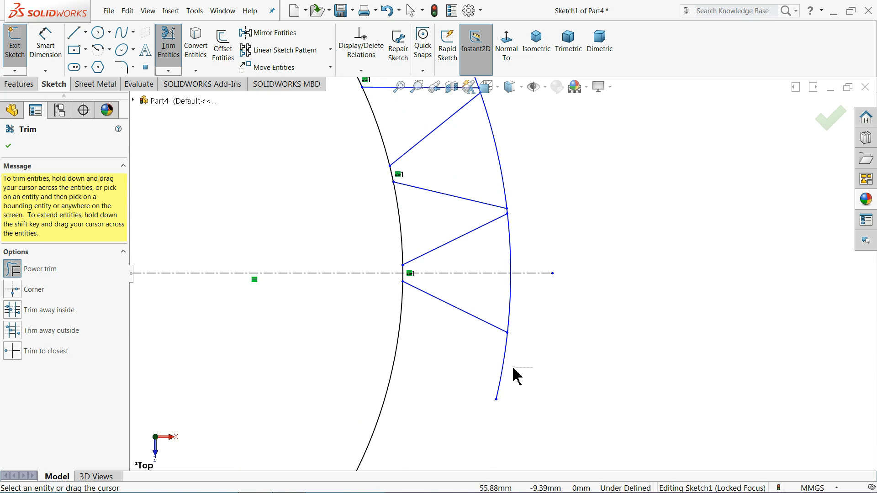
drag(513, 368, 465, 359)
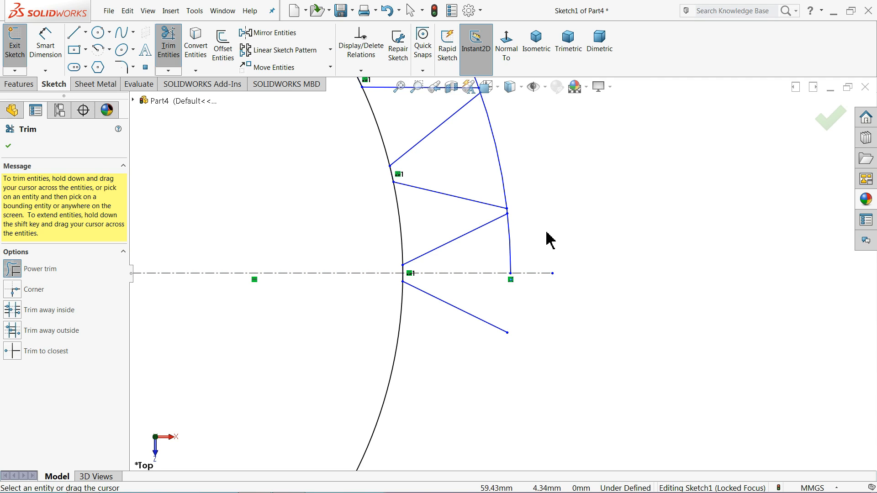
drag(549, 144, 479, 150)
scroll(445, 160, up, 2)
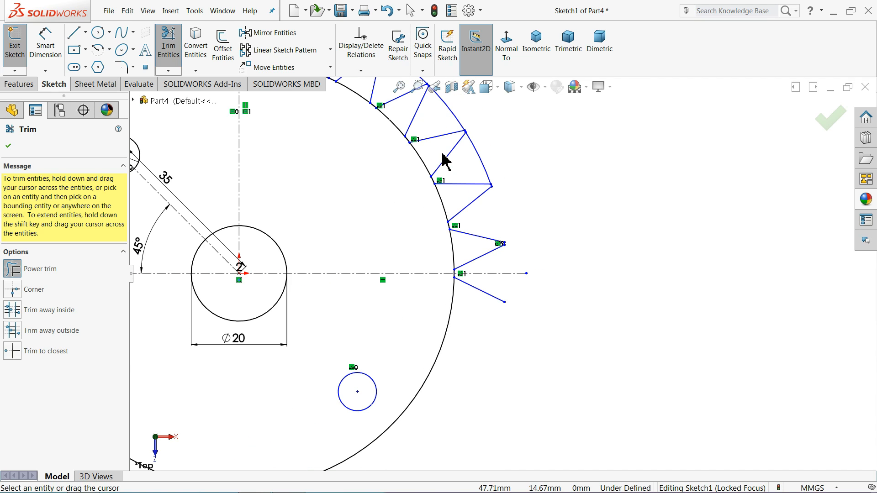
- Trim the 90 mm circle's segments between the notch bottoms, from the horizontal centerline up to the first notch
scroll(475, 233, down, 2)
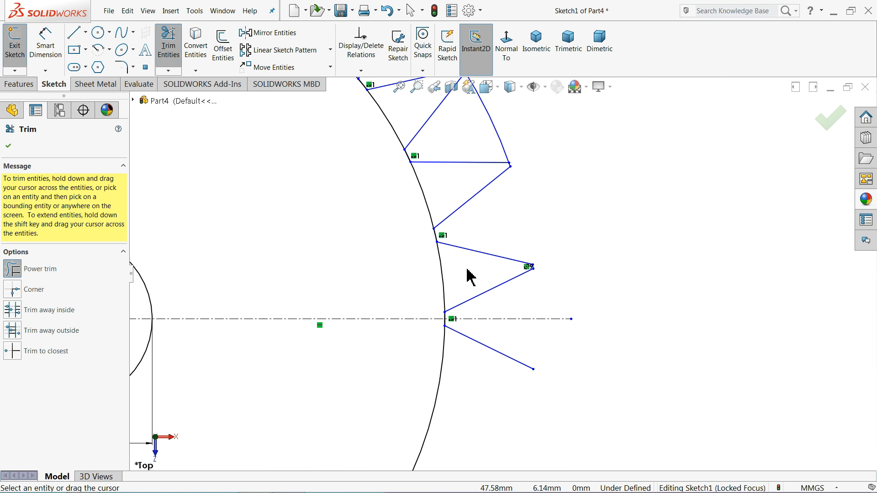
drag(466, 270, 432, 269)
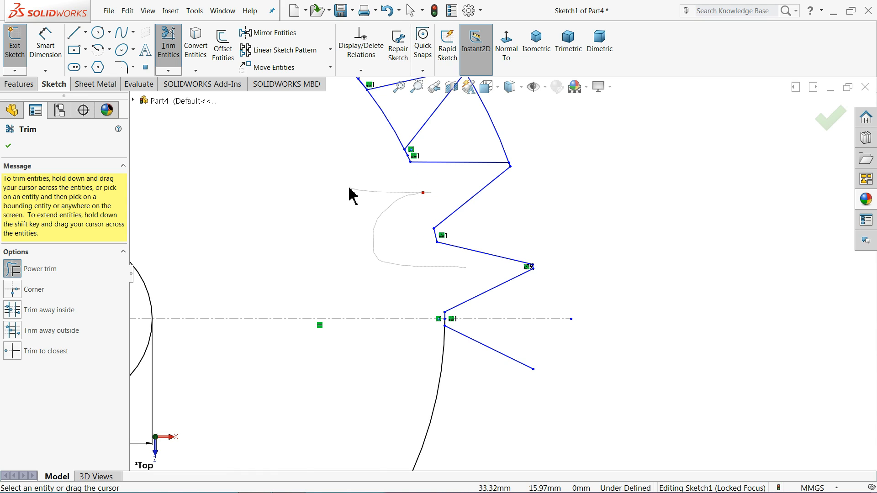
drag(351, 197, 393, 116)
drag(356, 197, 352, 206)
scroll(336, 225, up, 5)
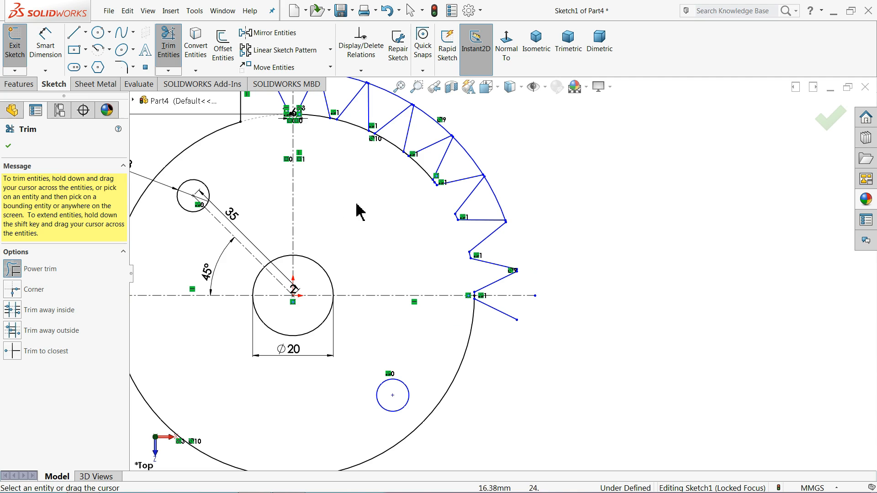
scroll(377, 180, down, 4)
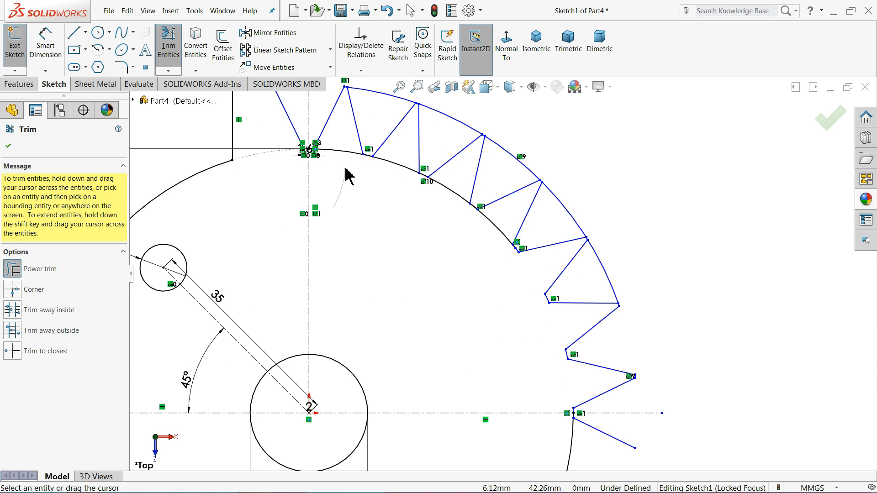
mouse_move(346, 169)
mouse_down()
mouse_move(351, 183)
mouse_move(402, 200)
mouse_move(458, 185)
mouse_up()
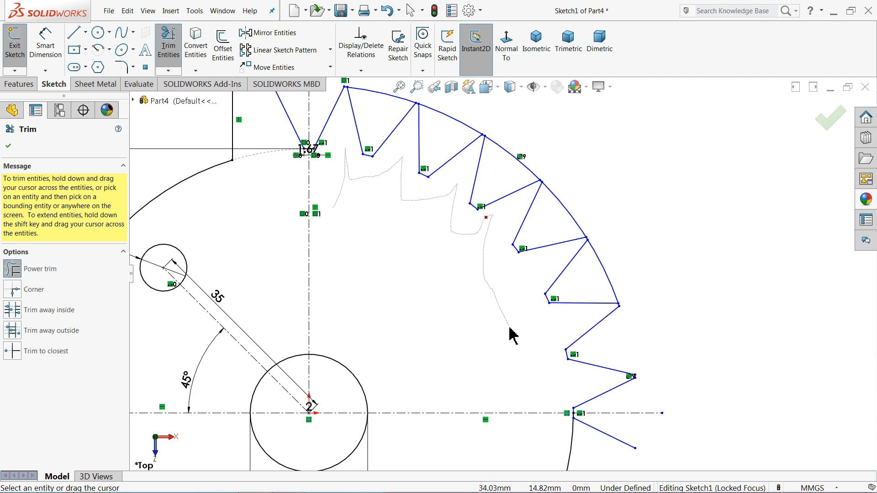
drag(512, 336, 529, 314)
- Trim the remaining outer arc segments between the V notches, leaving only the short tip pieces
drag(632, 252, 606, 260)
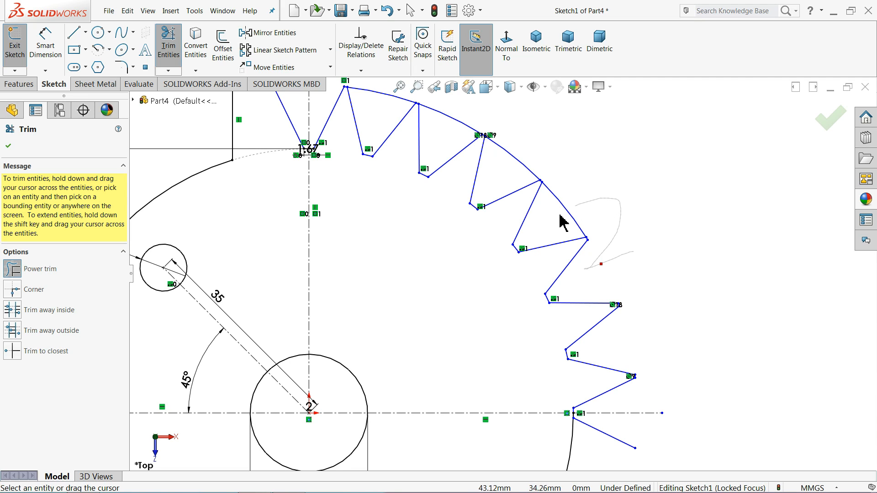
mouse_move(563, 222)
mouse_down()
mouse_move(568, 170)
mouse_move(506, 173)
mouse_up()
drag(469, 128, 443, 108)
scroll(443, 108, down, 3)
scroll(445, 174, down, 3)
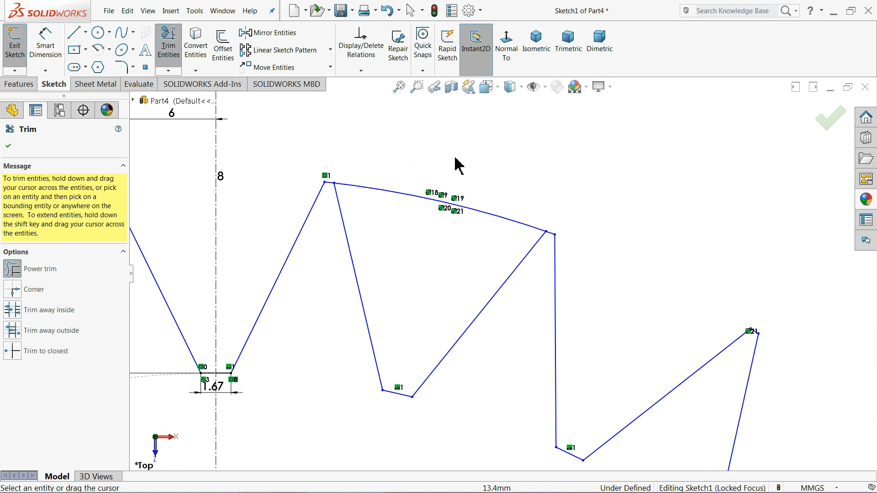
drag(427, 213, 357, 220)
- Inspect the trimmed notch tips, the first notch's bottom and the end of the toothed outline, and finish trimming
scroll(347, 208, down, 3)
scroll(438, 243, up, 6)
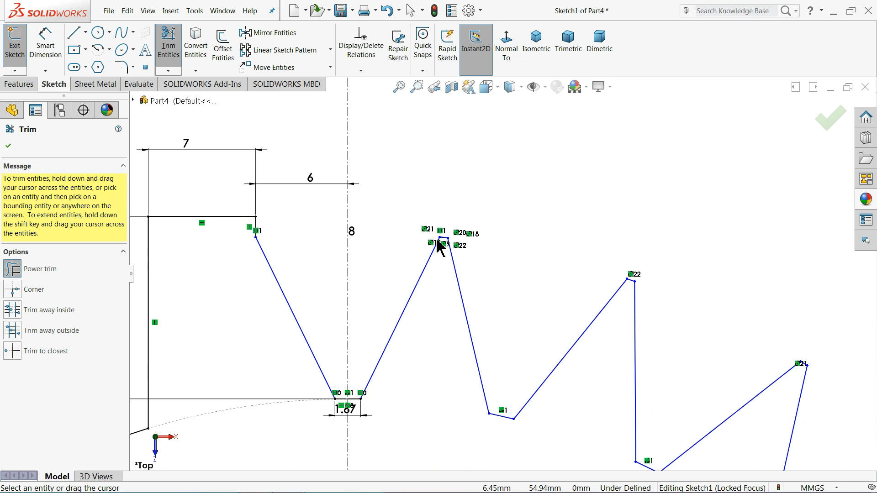
scroll(502, 347, down, 8)
scroll(472, 324, up, 5)
scroll(313, 251, down, 9)
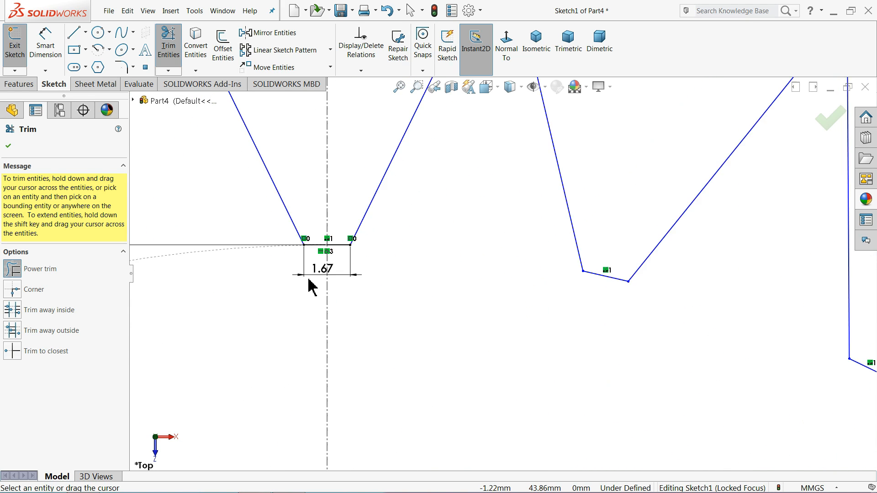
scroll(285, 292, down, 6)
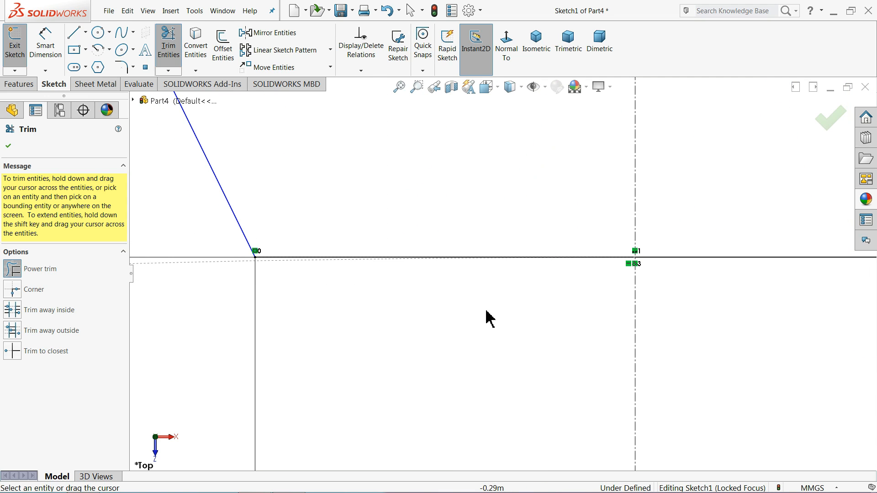
scroll(539, 334, up, 10)
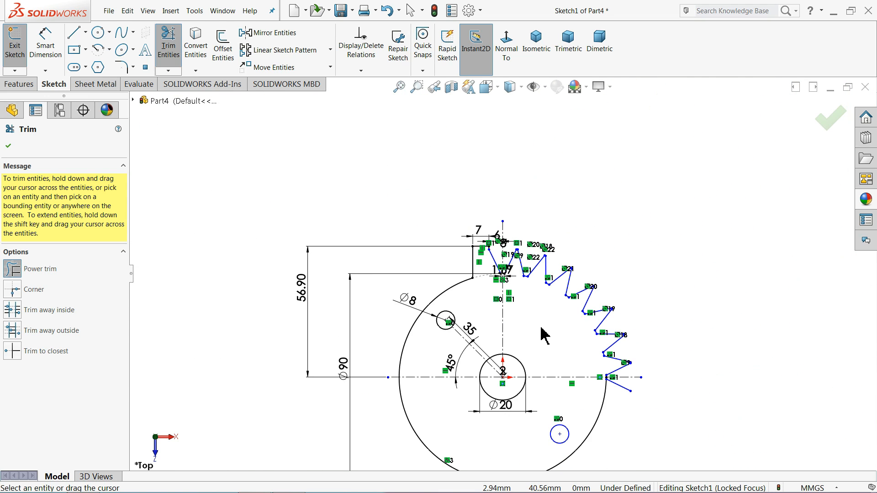
scroll(597, 384, down, 5)
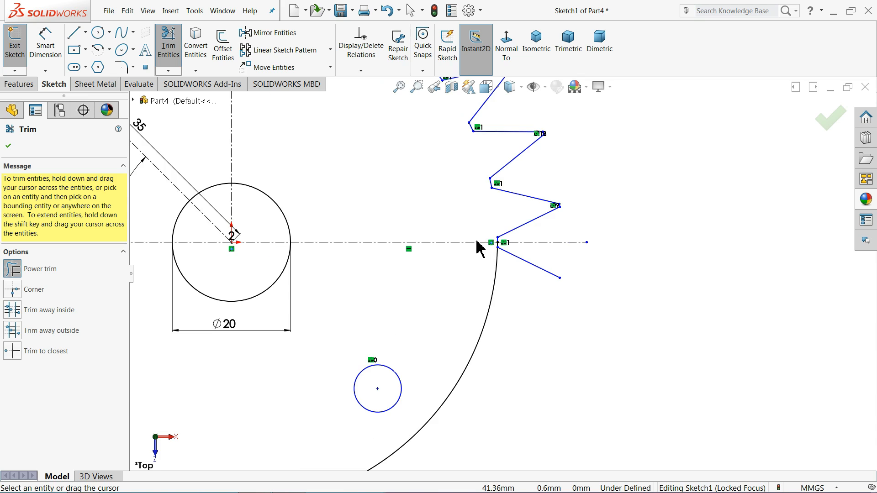
click(8, 145)
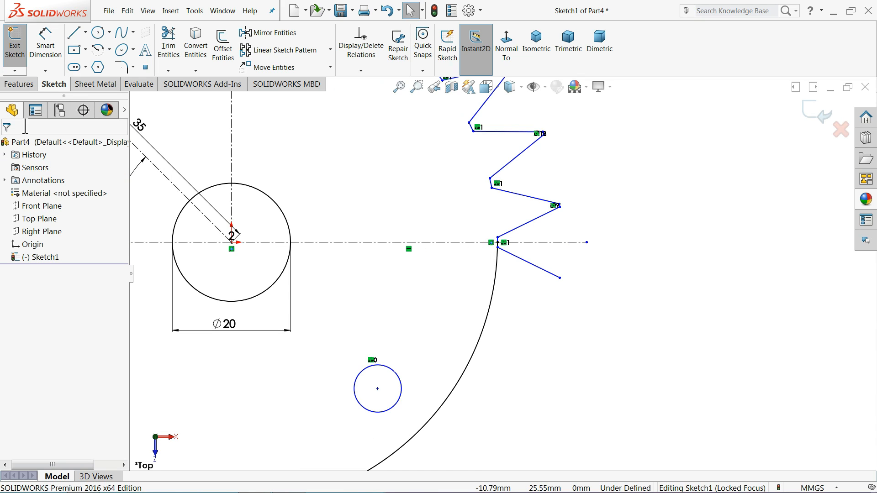
click(45, 46)
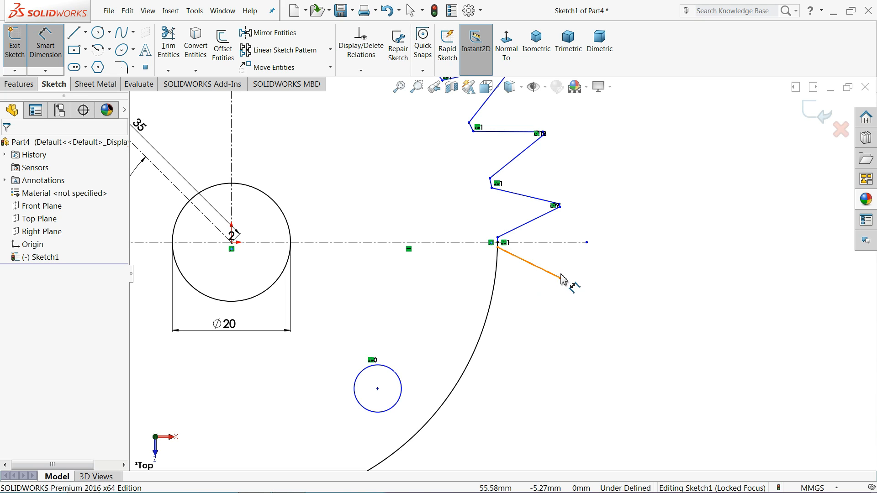
click(75, 33)
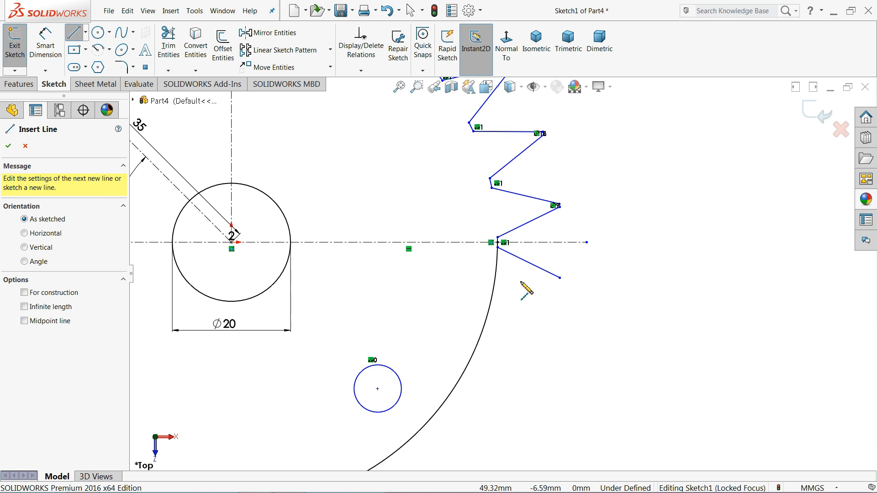
click(560, 277)
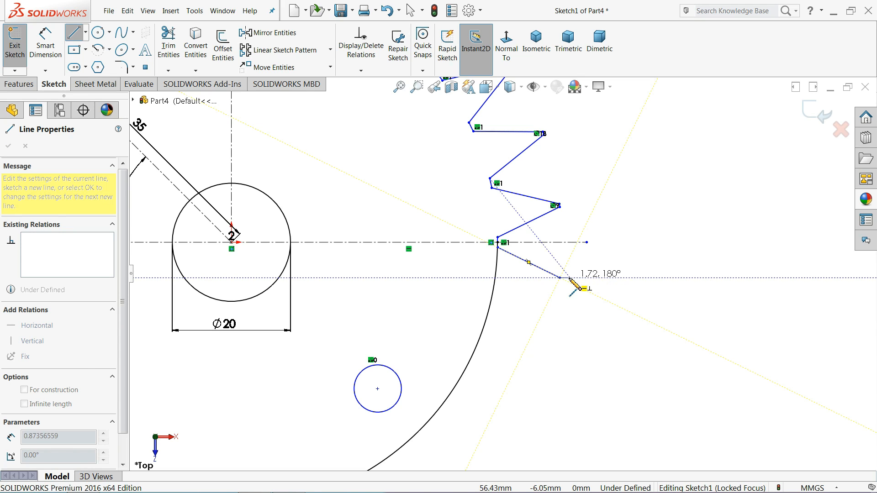
key(Escape)
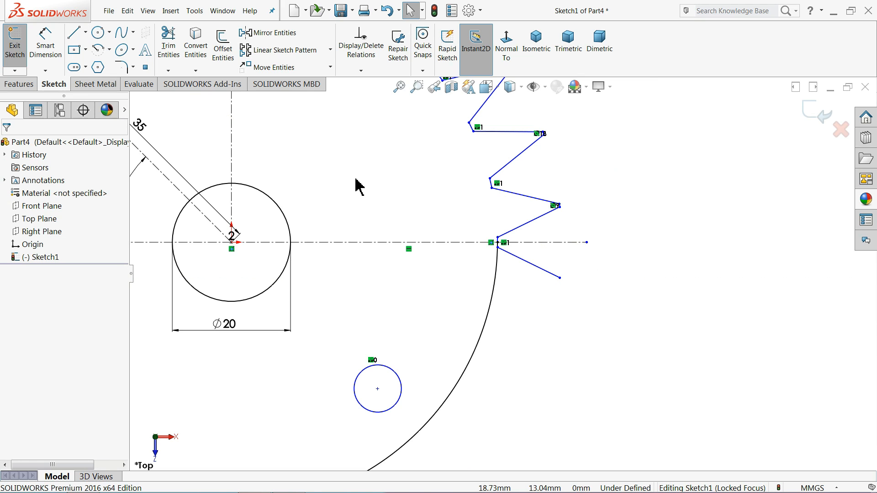
- Sketch a stop profile from the last notch's open end: short vertical, about 9.5 mm horizontal, about 8 mm vertical, and horizontal back to the 90 mm circle
click(74, 33)
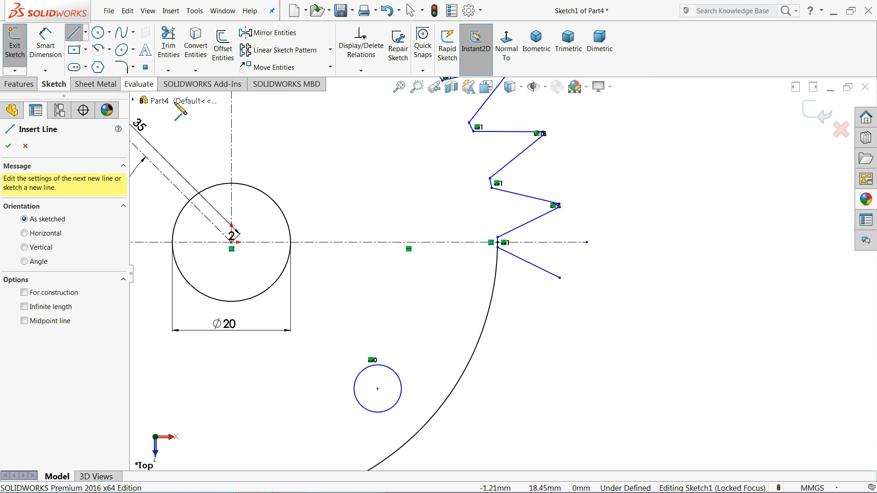
click(560, 277)
click(560, 298)
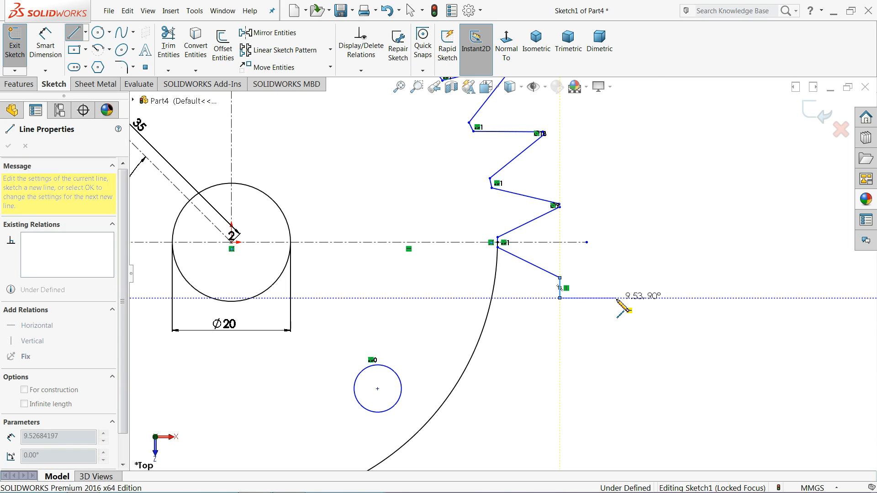
click(616, 298)
click(616, 345)
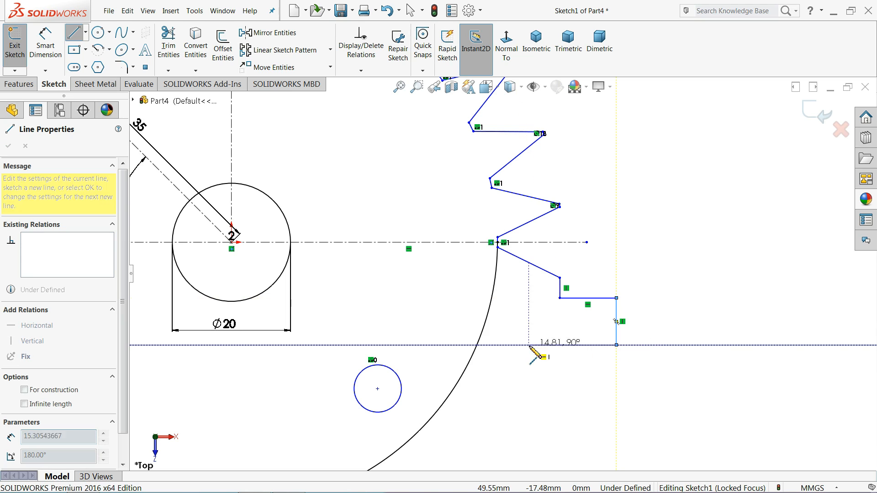
click(476, 344)
right_click(513, 329)
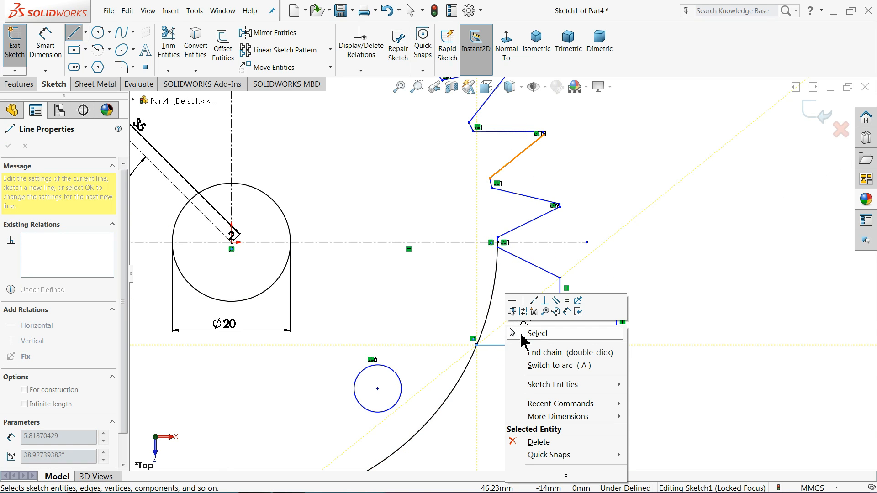
click(530, 333)
- Dimension the lower stop's outer vertical edge to 7 mm
click(46, 43)
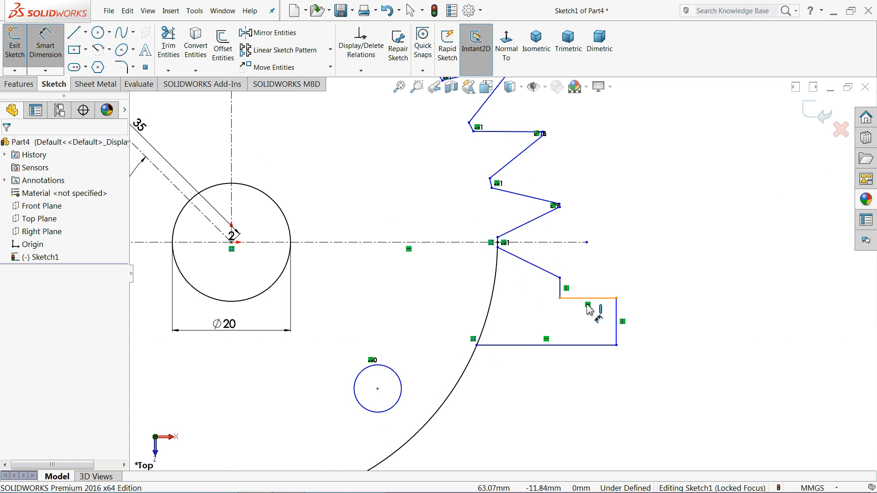
scroll(598, 320, down, 3)
click(564, 305)
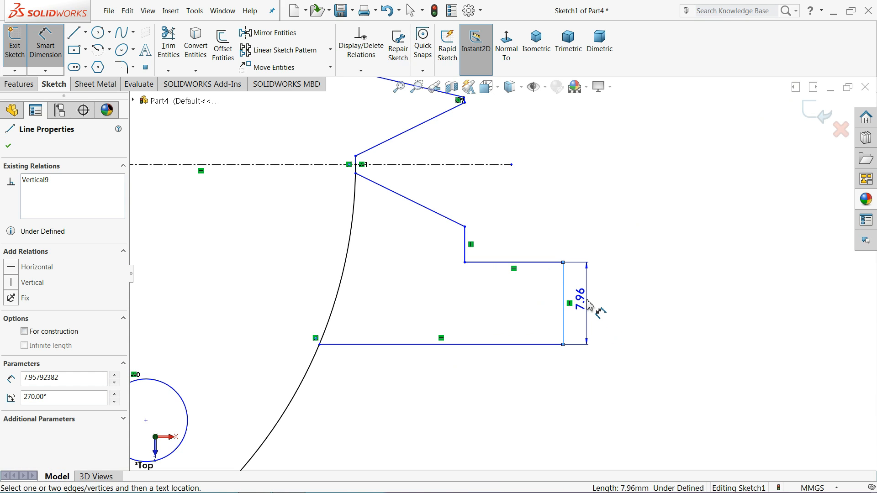
click(589, 305)
text(7)
key(Return)
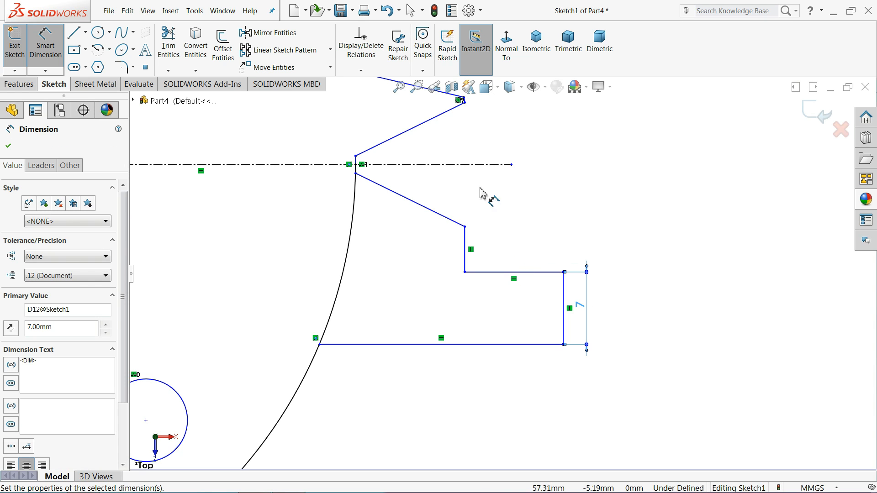
- Try to dimension the lower stop's upper horizontal edge 6 mm from the horizontal centerline
click(485, 166)
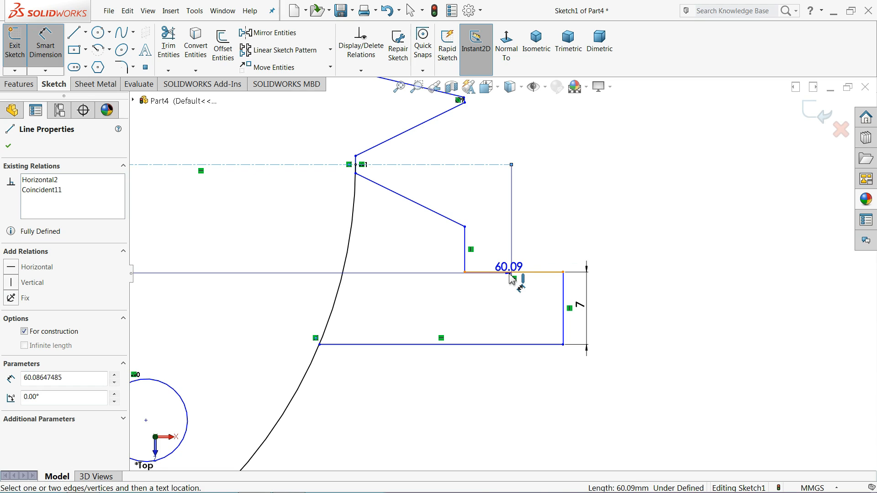
click(513, 272)
click(563, 215)
text(6)
key(Return)
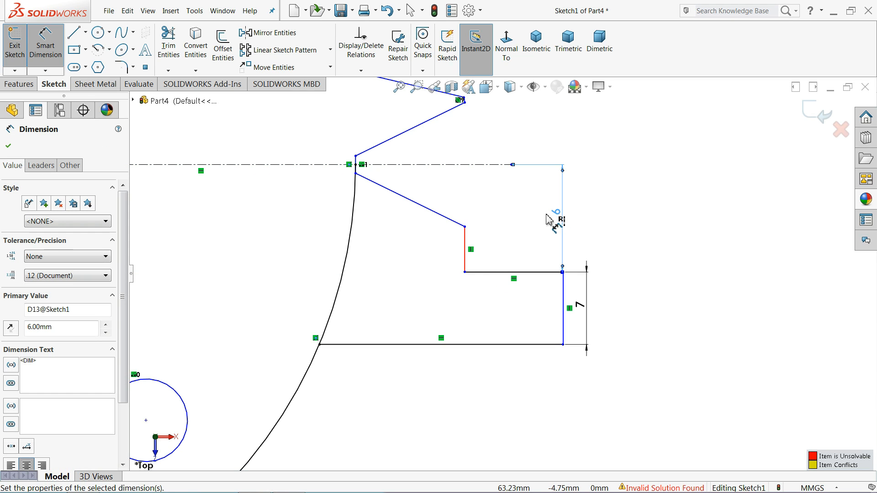
click(636, 235)
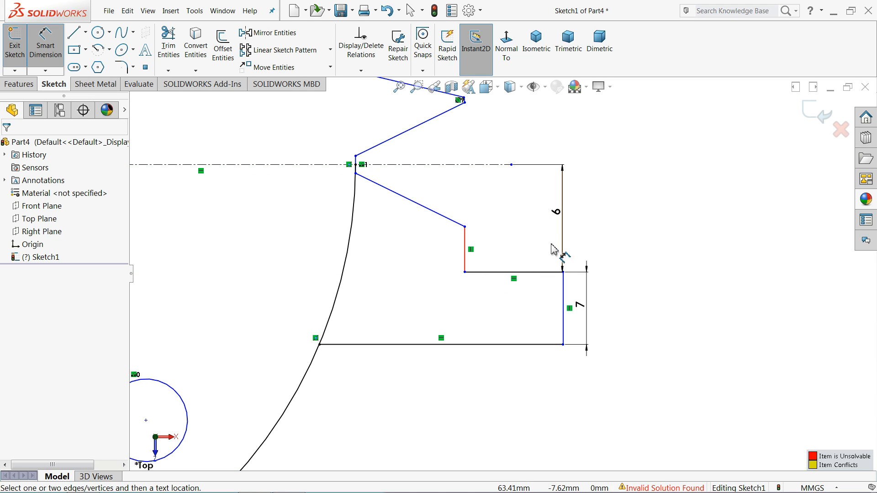
- Undo the 6 mm value and delete the dimension between the horizontal centerline and the lower stop's upper edge
click(387, 12)
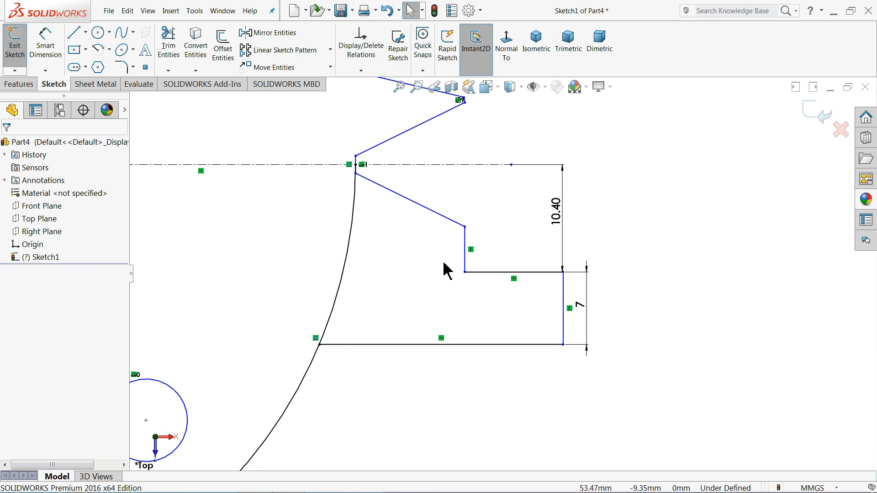
scroll(444, 262, up, 1)
scroll(500, 269, down, 1)
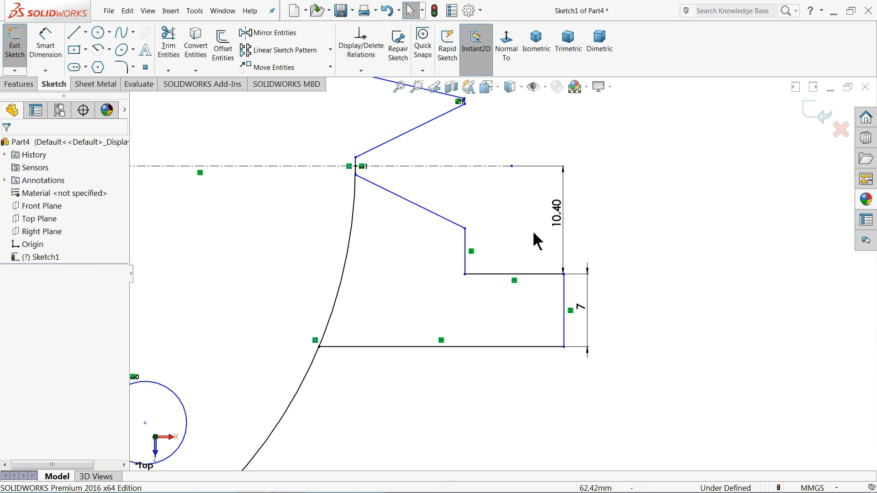
click(564, 220)
key(Delete)
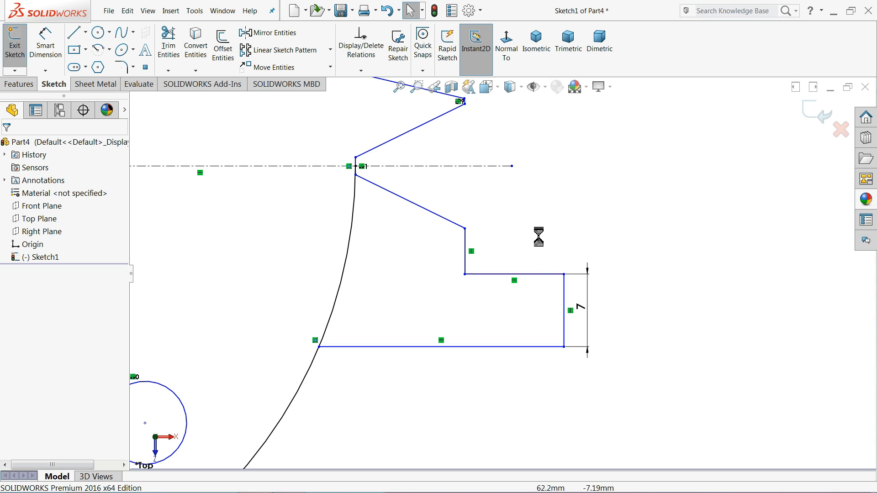
- Move the lower stop's upper edge closer to the last notch's end and dimension its distance from the horizontal centerline
drag(505, 277, 503, 243)
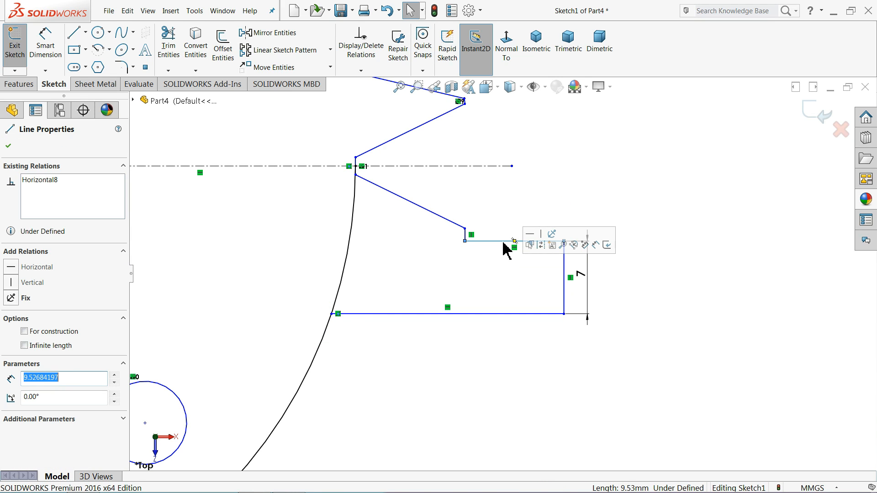
click(496, 189)
click(41, 49)
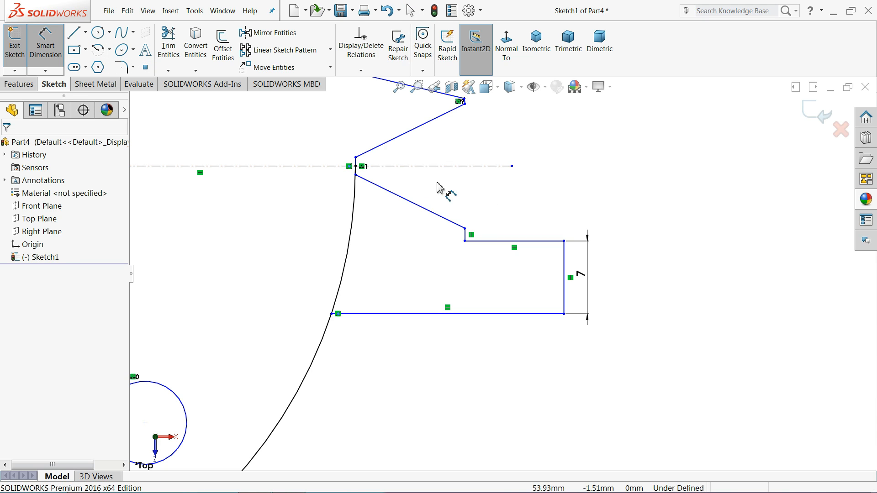
click(472, 170)
click(509, 241)
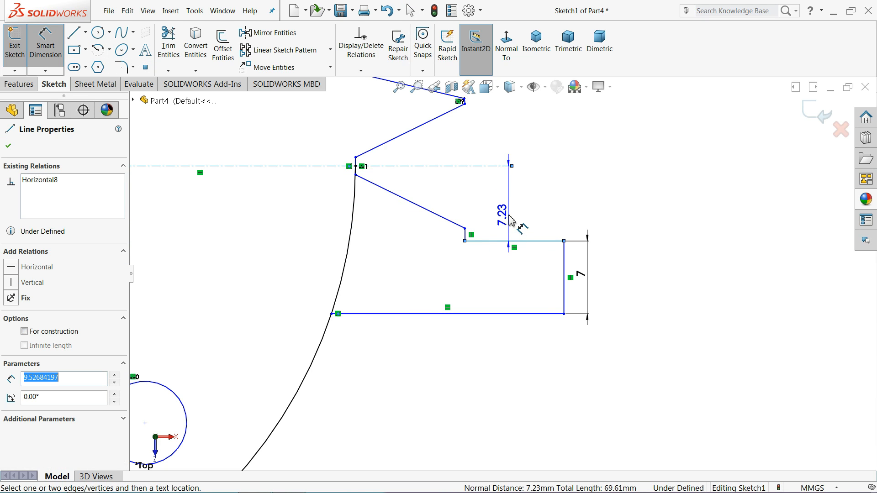
click(515, 218)
- Try to set the centerline-to-stop distance to 6 mm and undo the change
text(6)
key(Return)
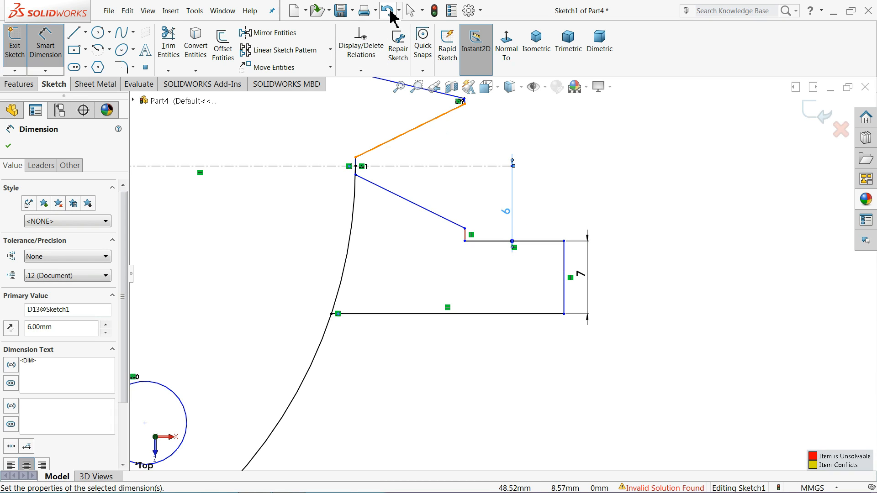
click(387, 10)
- Move the centerline-to-stop dimension outward, clear of the lower stop profile
click(510, 214)
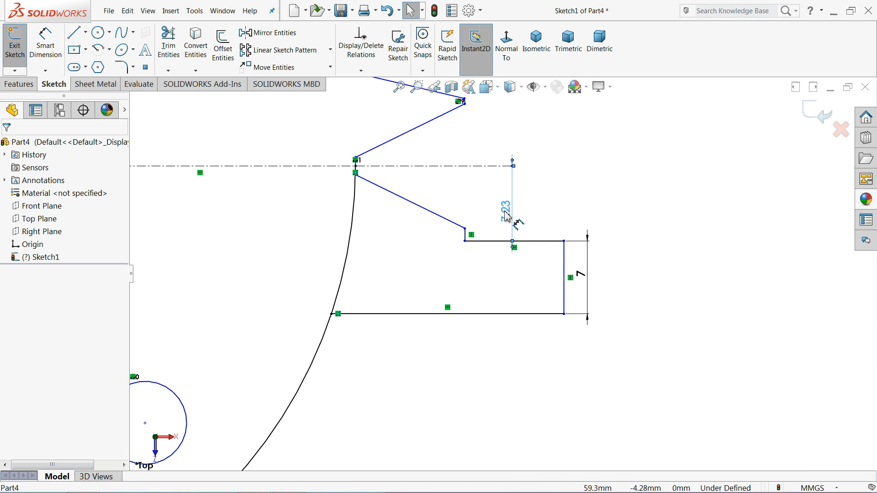
drag(510, 214, 513, 214)
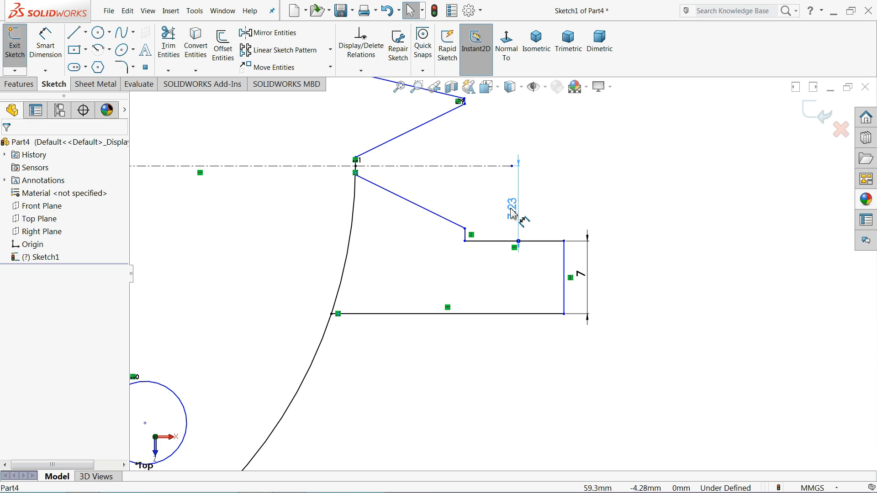
drag(513, 213, 587, 215)
scroll(532, 262, up, 3)
scroll(457, 251, up, 3)
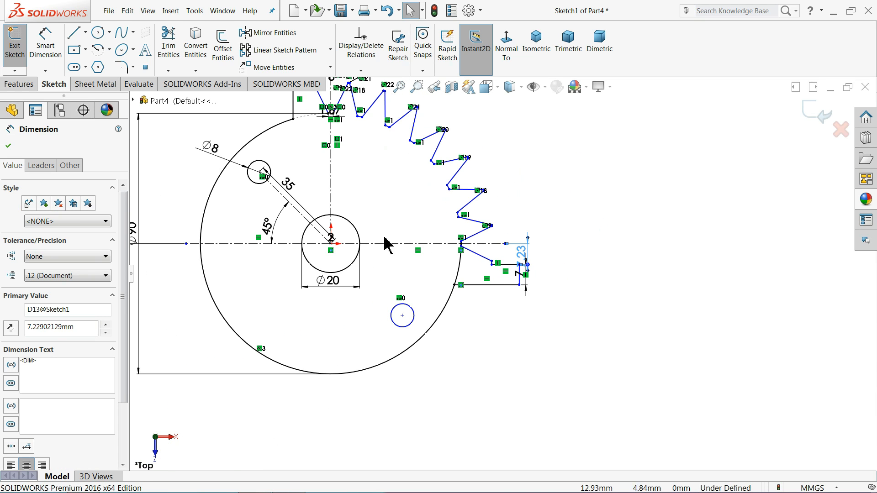
- Move the pattern count label 2 off the origin to the empty area above the 20 mm circle
click(37, 57)
scroll(433, 259, up, 1)
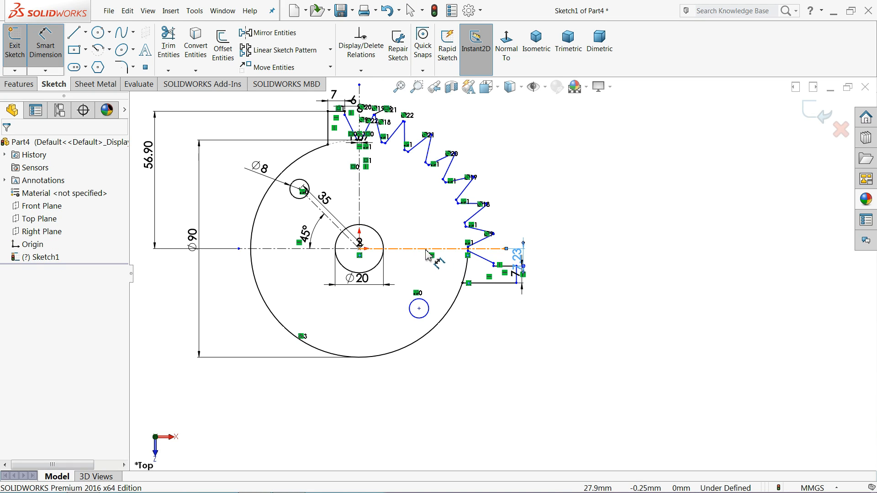
scroll(438, 252, down, 3)
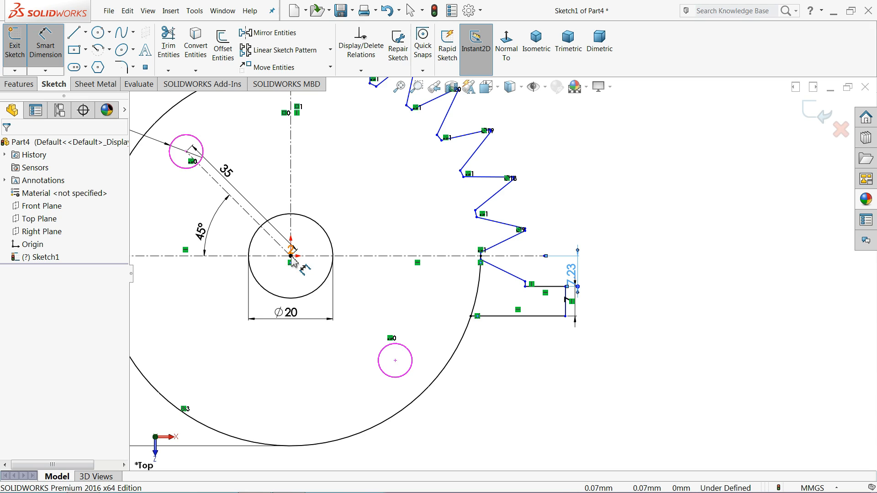
scroll(292, 263, down, 3)
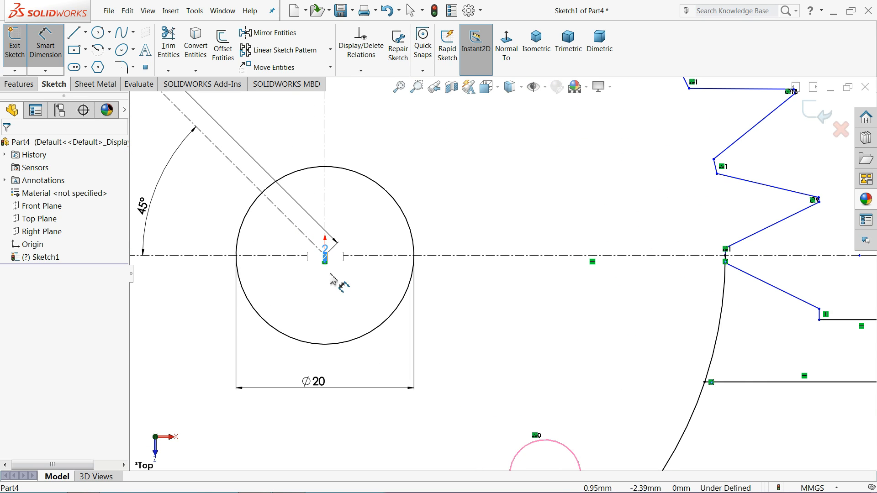
scroll(439, 256, up, 3)
scroll(407, 259, down, 1)
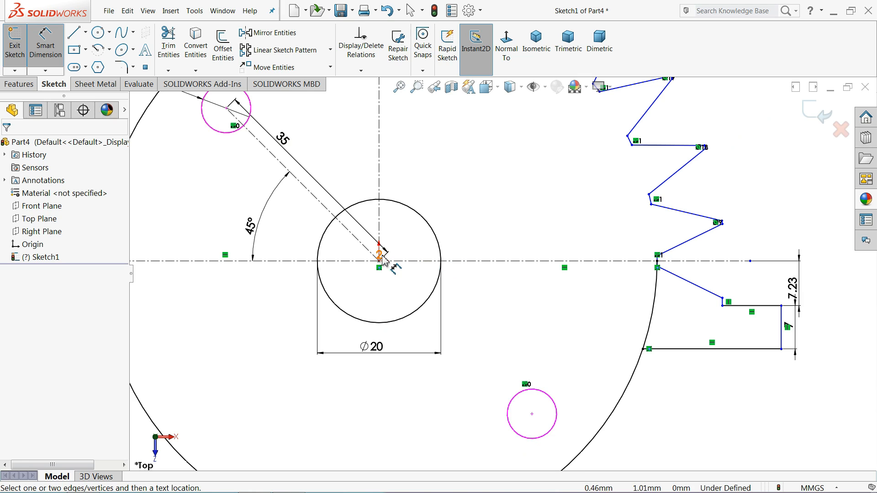
drag(381, 255, 345, 169)
- Dimension the lower stop's outer vertical edge 56.9 mm horizontally from the origin
scroll(403, 269, down, 3)
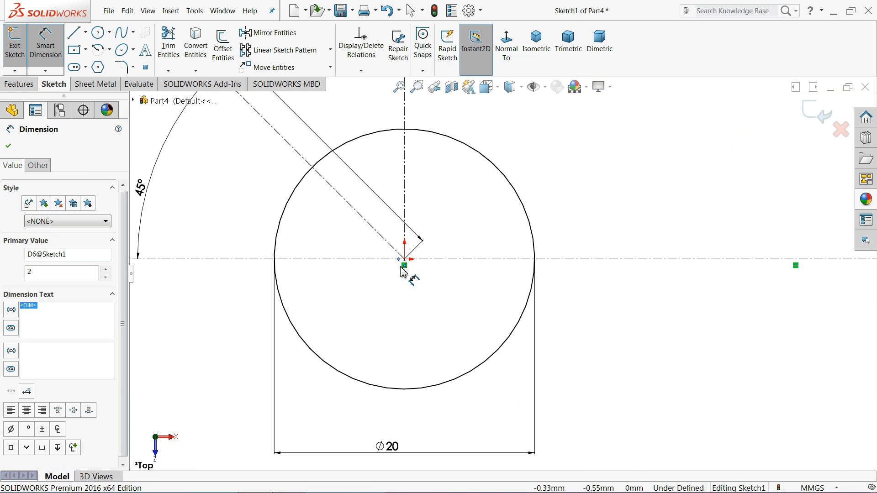
click(405, 260)
scroll(450, 313, up, 2)
scroll(571, 314, up, 6)
scroll(626, 296, down, 4)
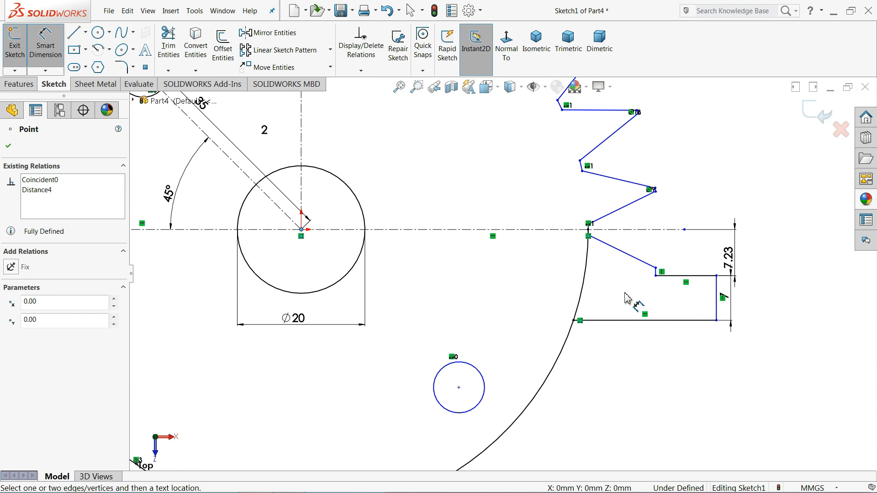
click(716, 309)
scroll(502, 274, up, 3)
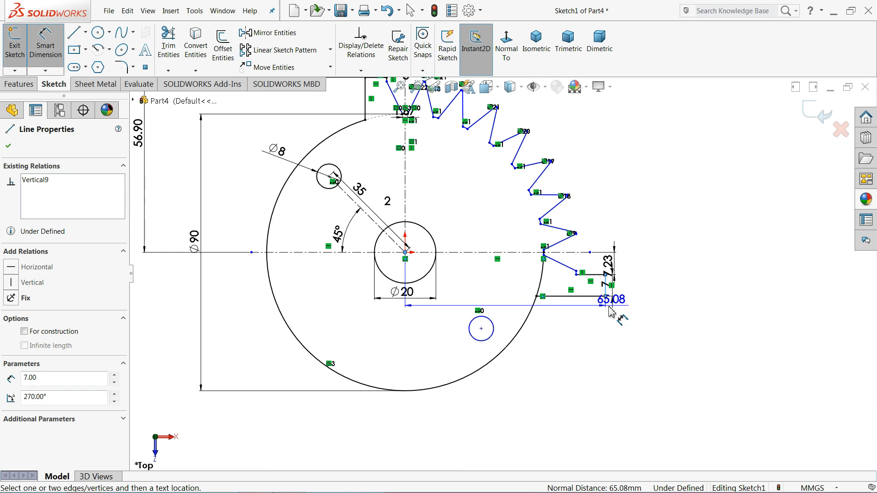
click(511, 401)
text(56.9)
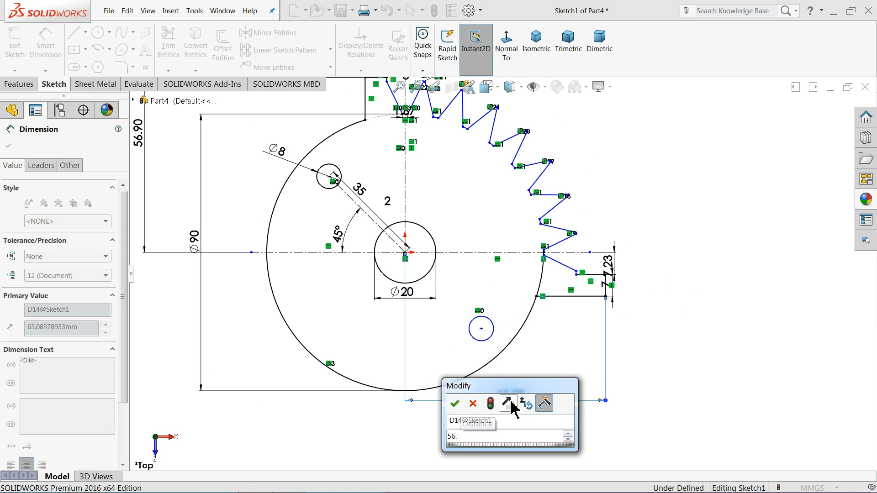
key(Return)
scroll(548, 274, up, 6)
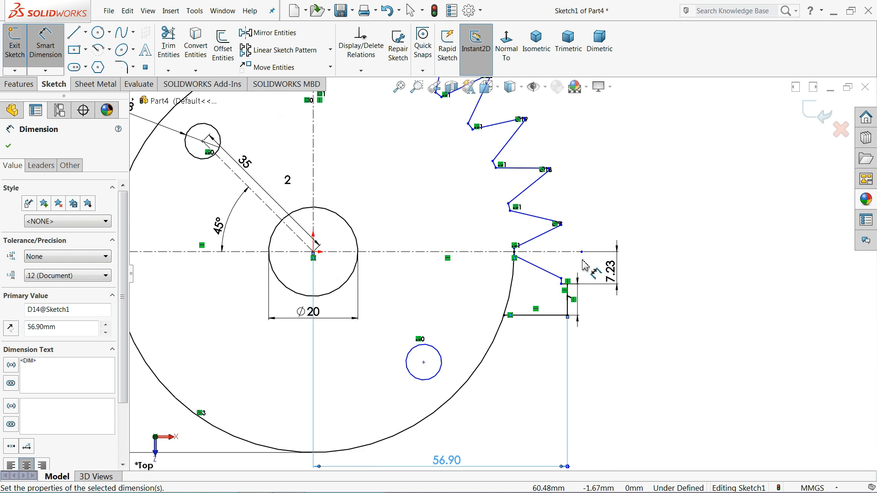
scroll(541, 303, up, 6)
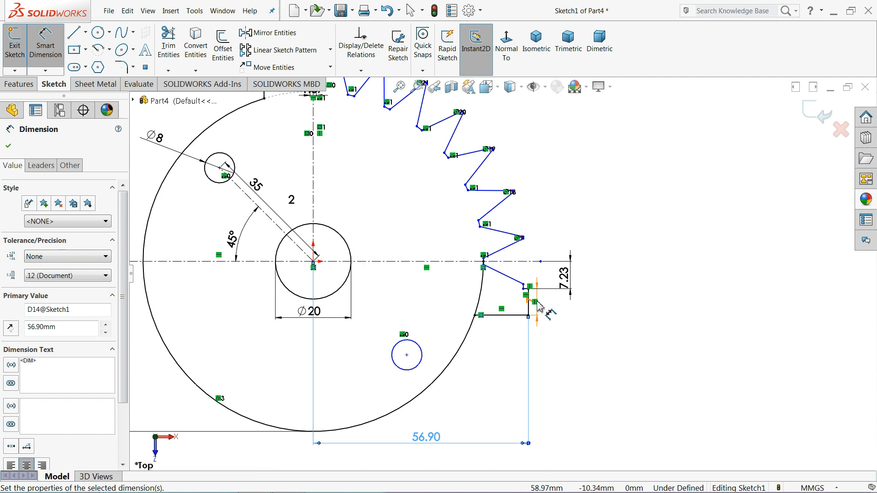
scroll(530, 284, up, 2)
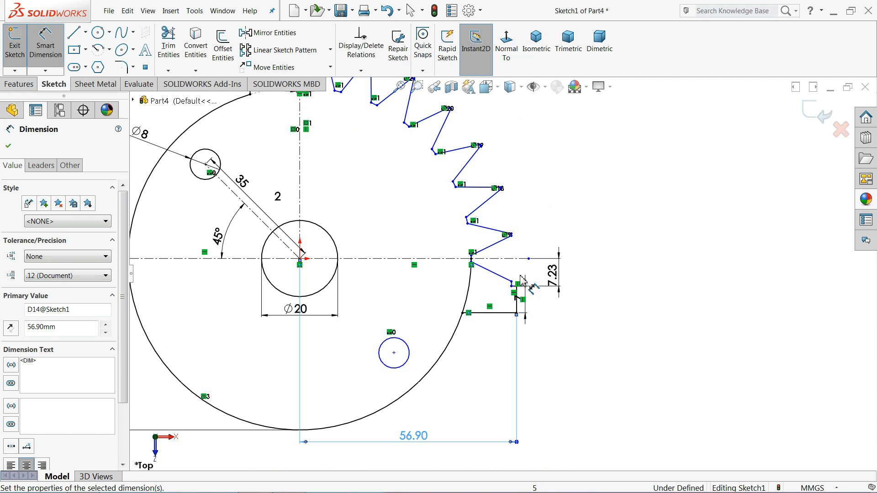
- Trim away the outer circle's arc segment between the last V notch and the lower stop profile
click(168, 48)
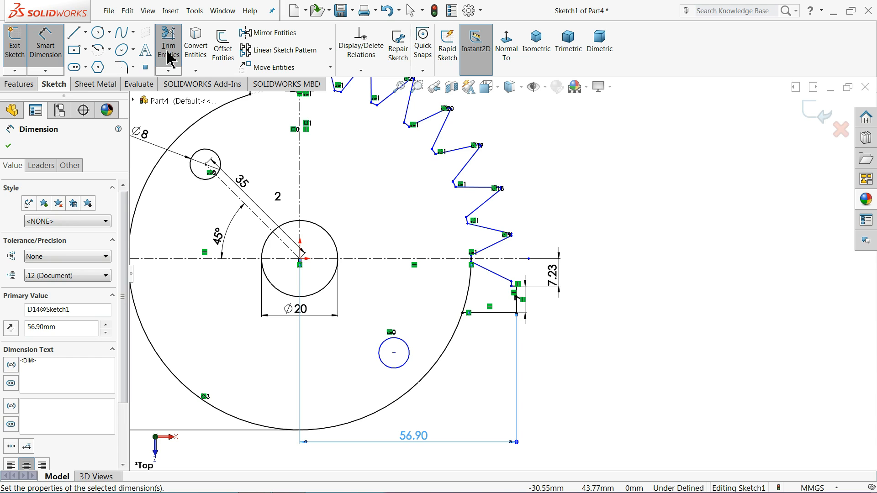
scroll(450, 301, down, 3)
drag(510, 303, 492, 295)
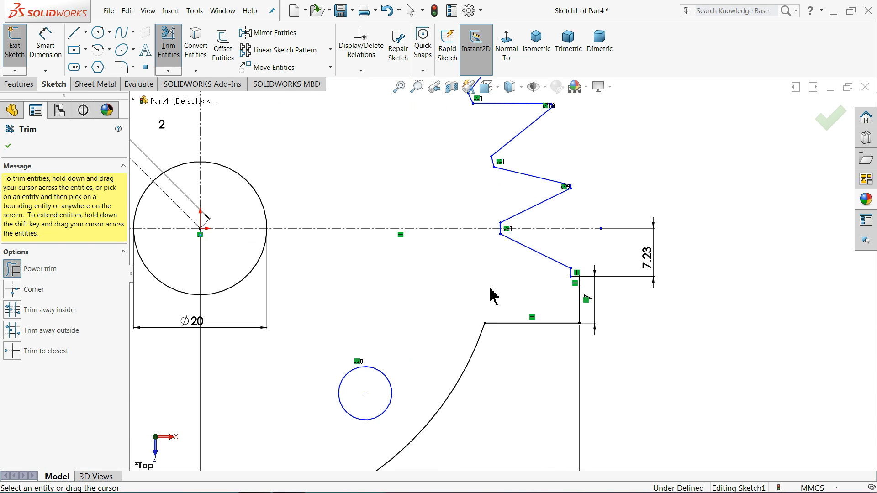
scroll(425, 278, up, 4)
scroll(415, 133, down, 3)
scroll(372, 178, down, 2)
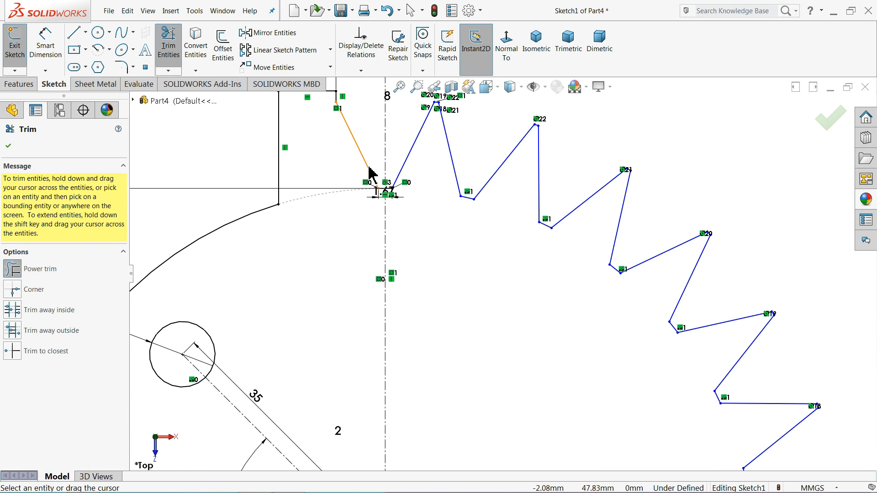
scroll(384, 279, up, 7)
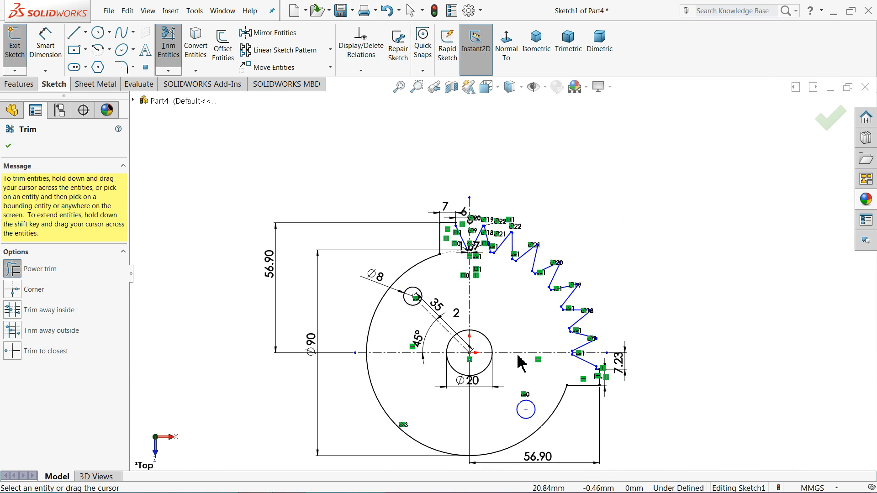
click(8, 145)
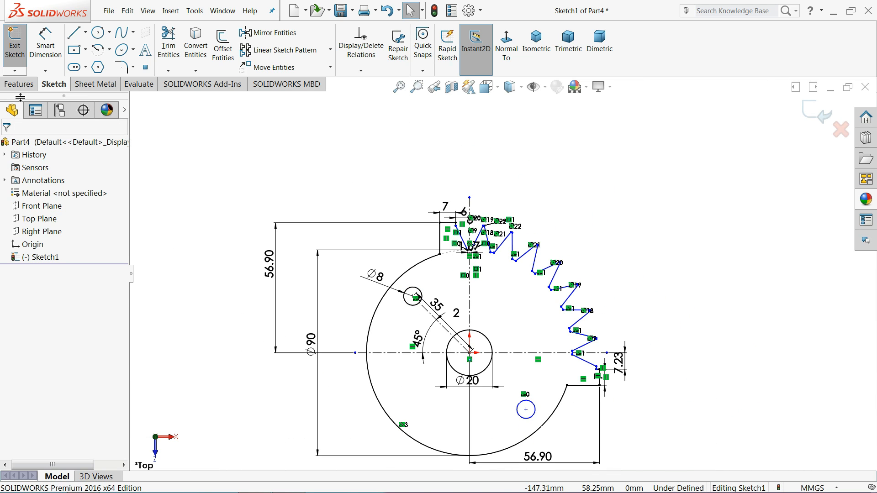
- Extrude the plate sketch 1 mm and apply the brushed chromium appearance to the part
click(19, 84)
click(20, 55)
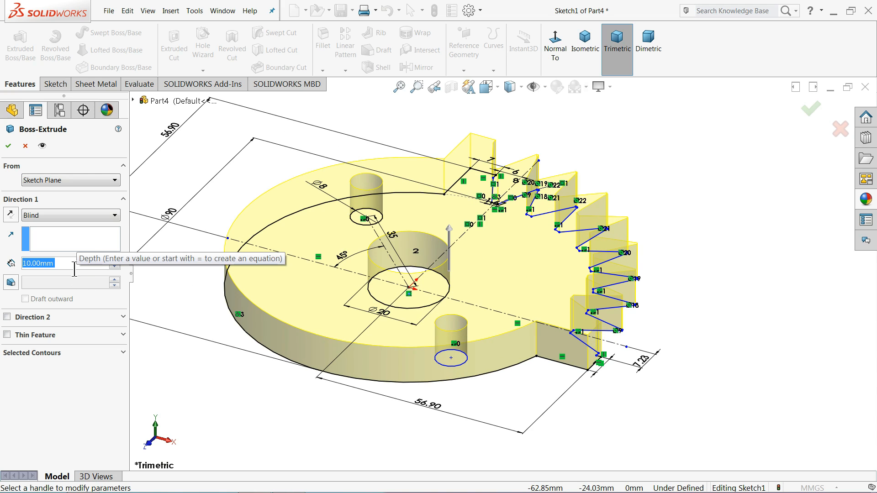
text(1)
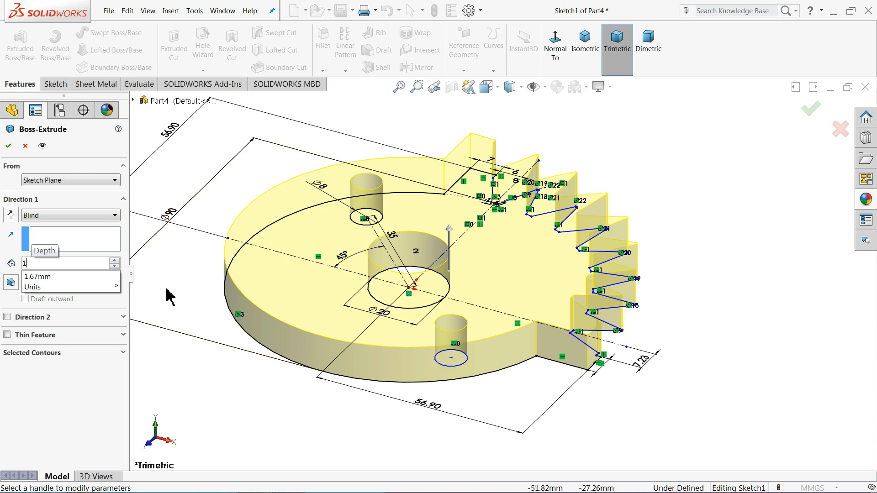
click(9, 147)
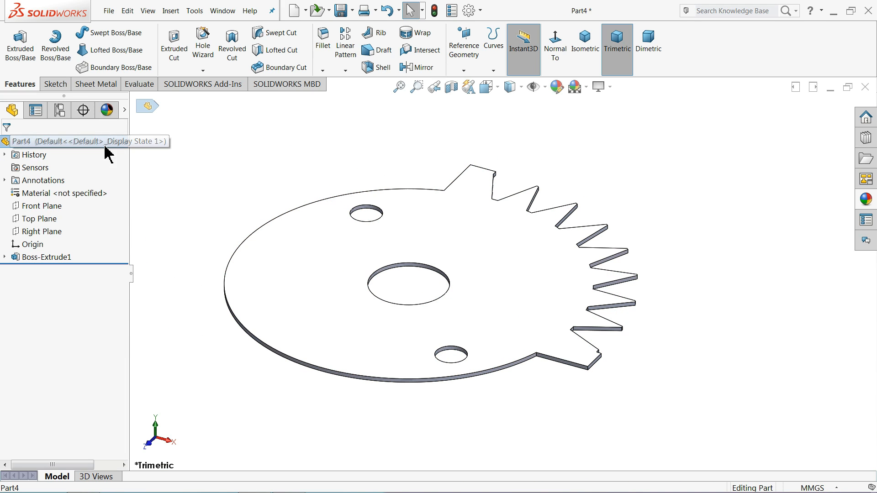
click(866, 199)
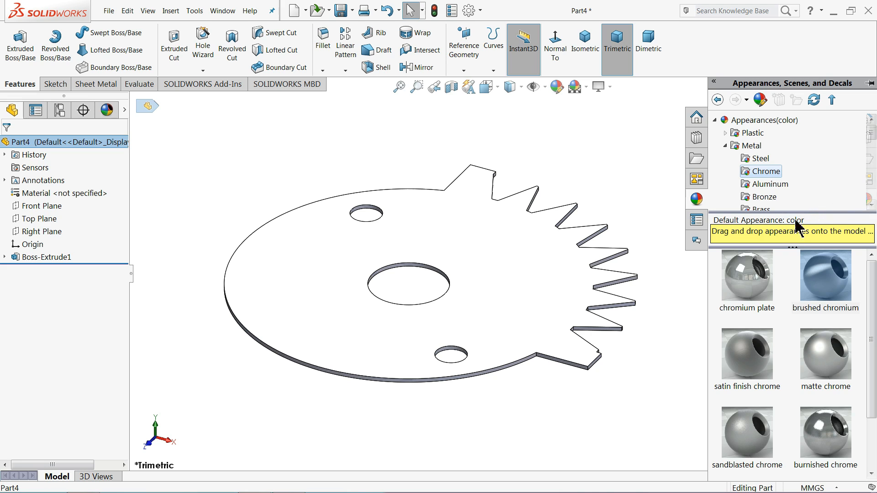
click(832, 292)
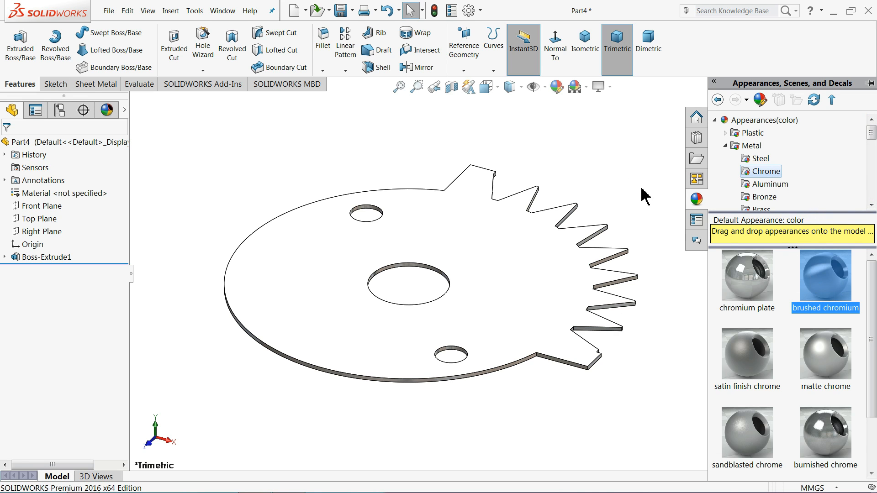
- Start a sketch on the plate's top face with centerlines from the origin to the notch-side corners of the upper and lower stops
middle_drag(642, 193, 607, 173)
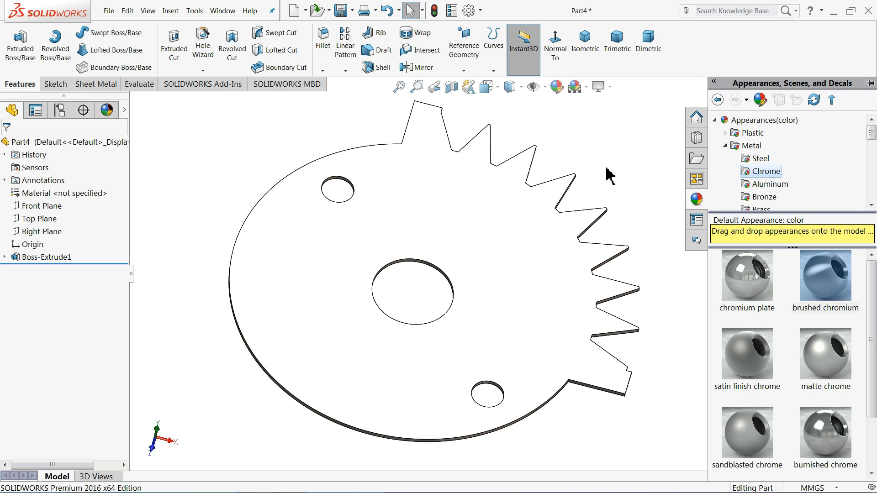
click(495, 238)
click(530, 212)
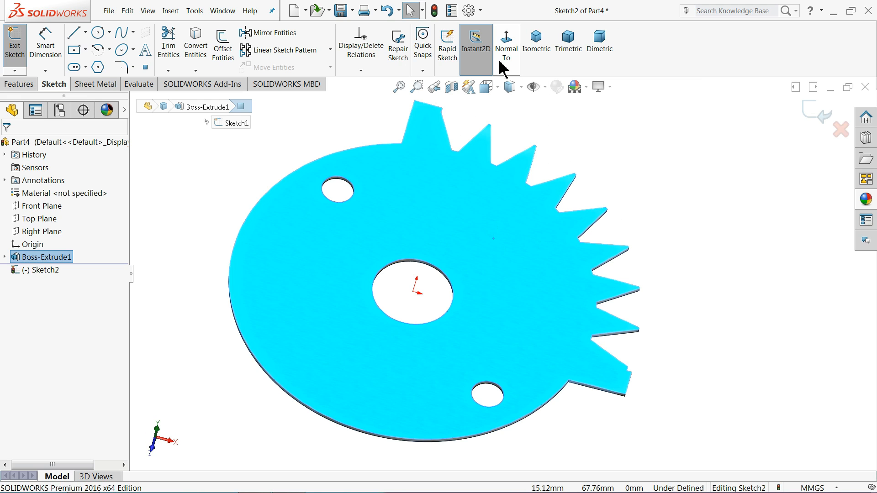
click(85, 33)
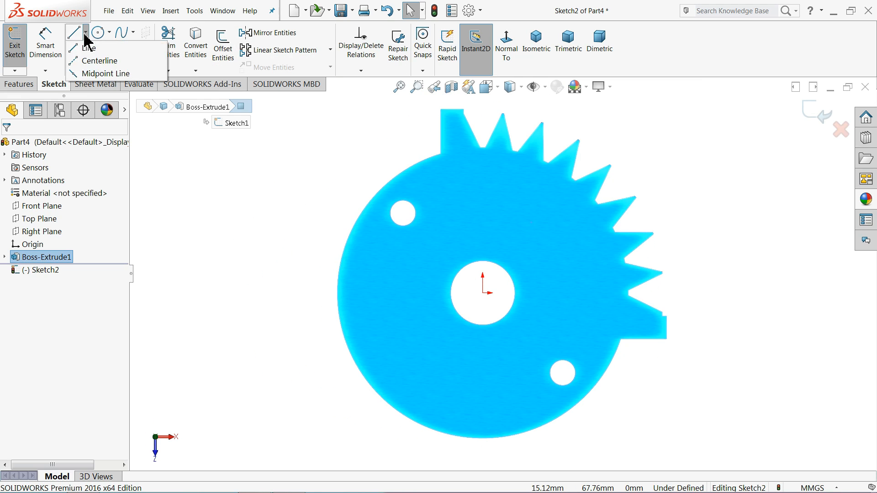
click(97, 58)
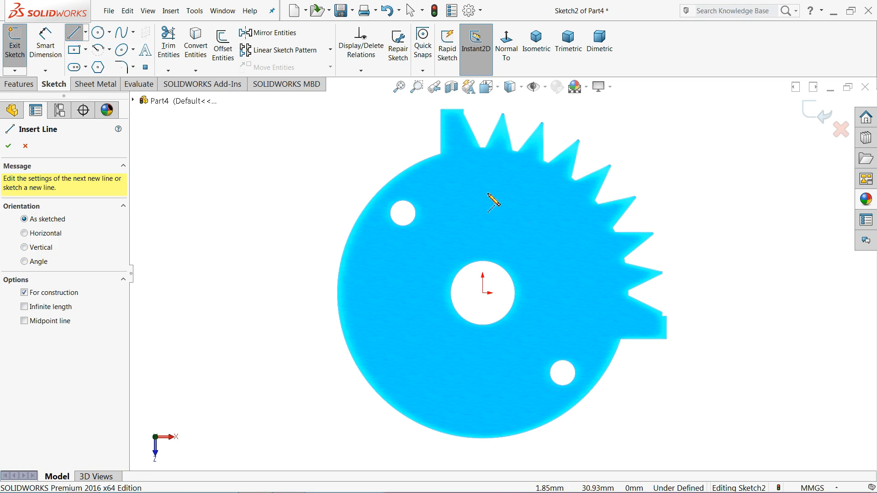
click(463, 111)
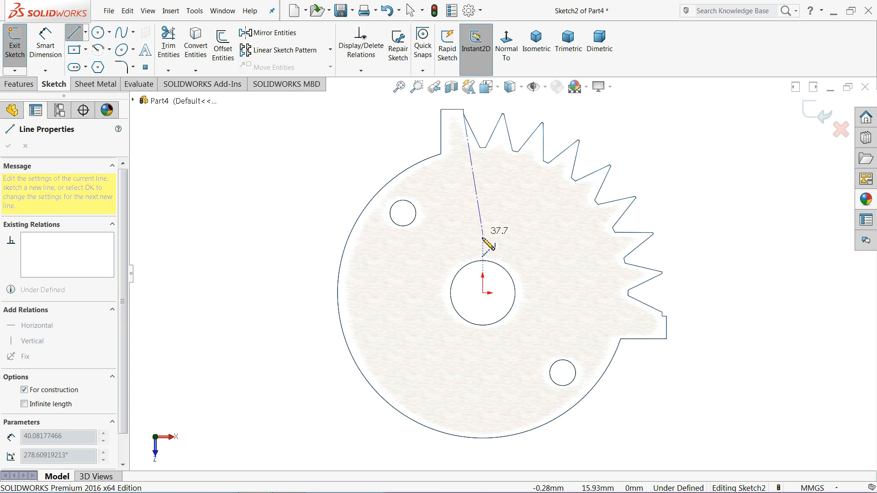
click(483, 293)
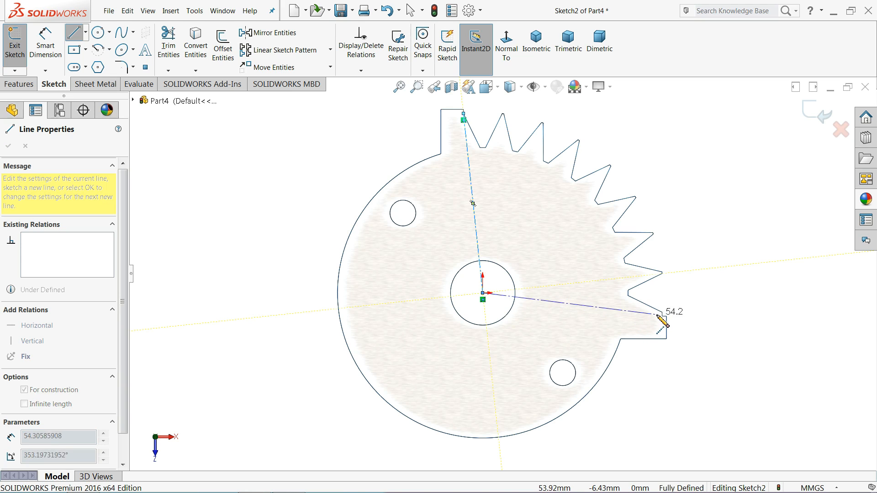
right_click(696, 225)
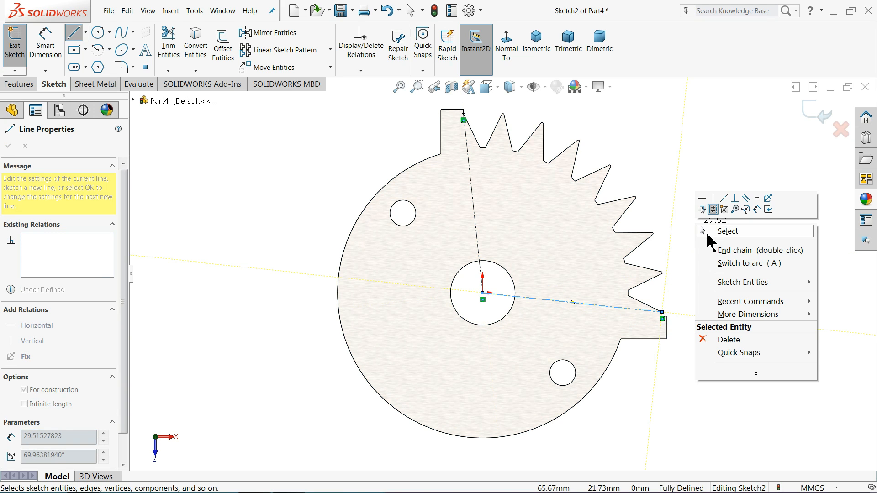
click(727, 232)
- Sketch a construction arc of about 39.5 mm radius, centred on the origin and spanning between the two centerlines
click(102, 51)
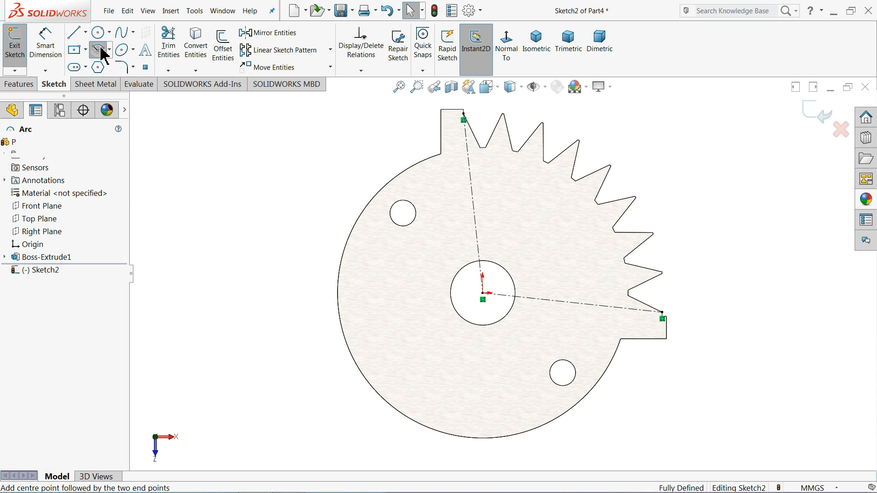
click(483, 293)
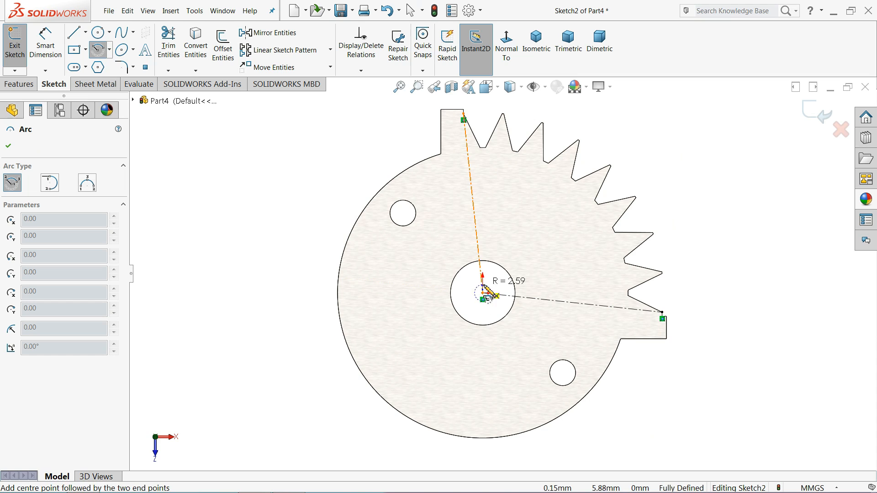
click(469, 166)
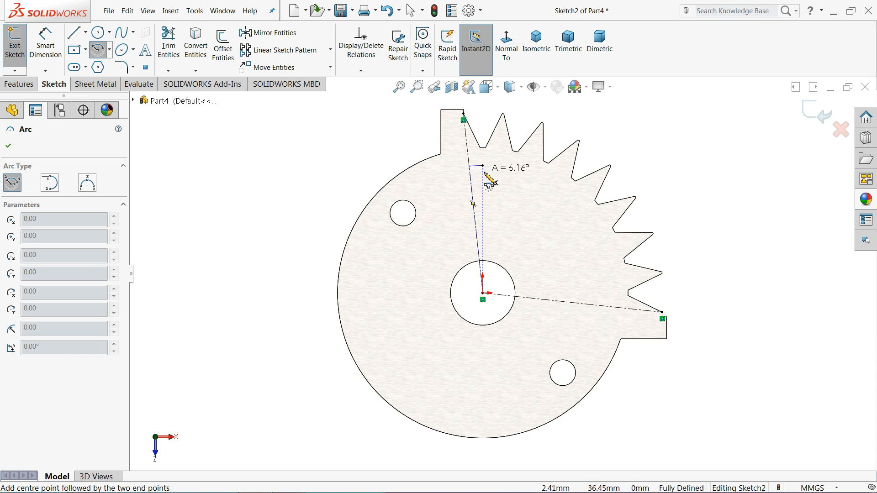
click(609, 306)
right_click(671, 227)
click(706, 235)
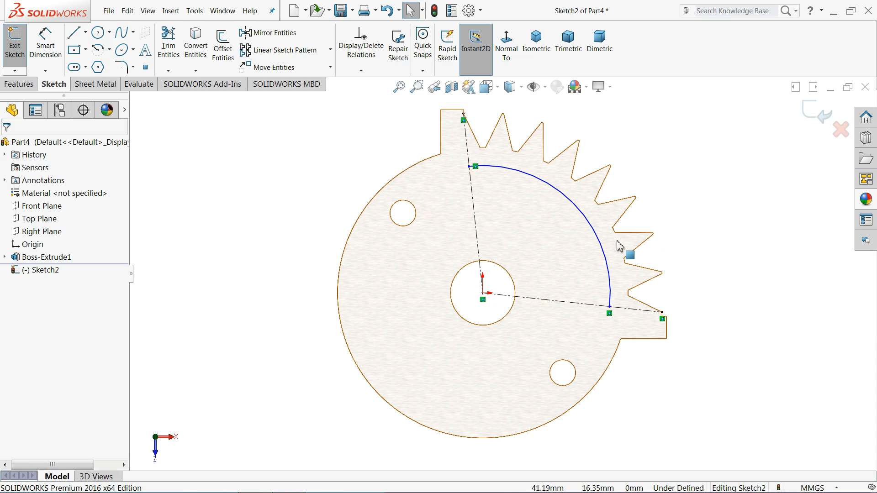
click(608, 254)
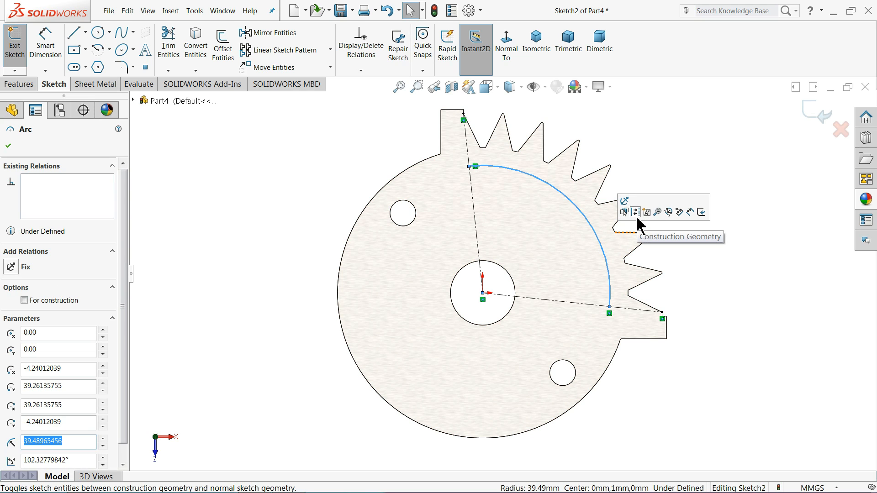
click(635, 212)
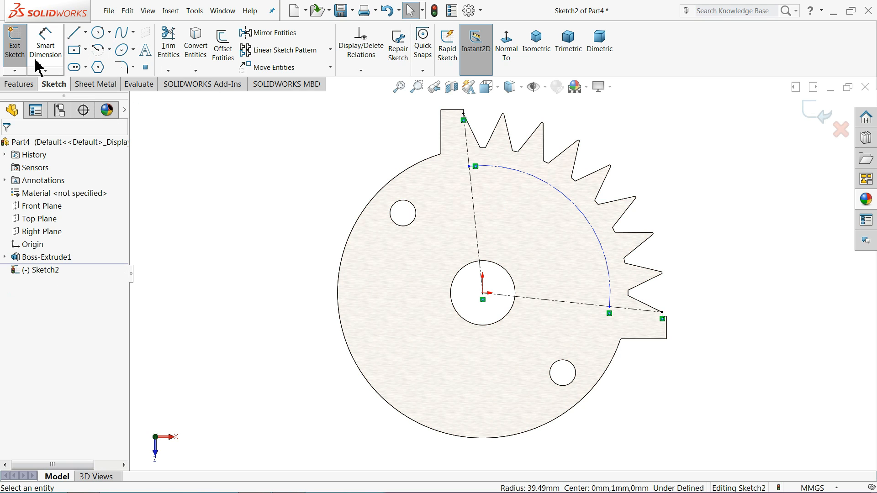
- Dimension the construction arc's radius as 38 mm
click(44, 44)
click(561, 197)
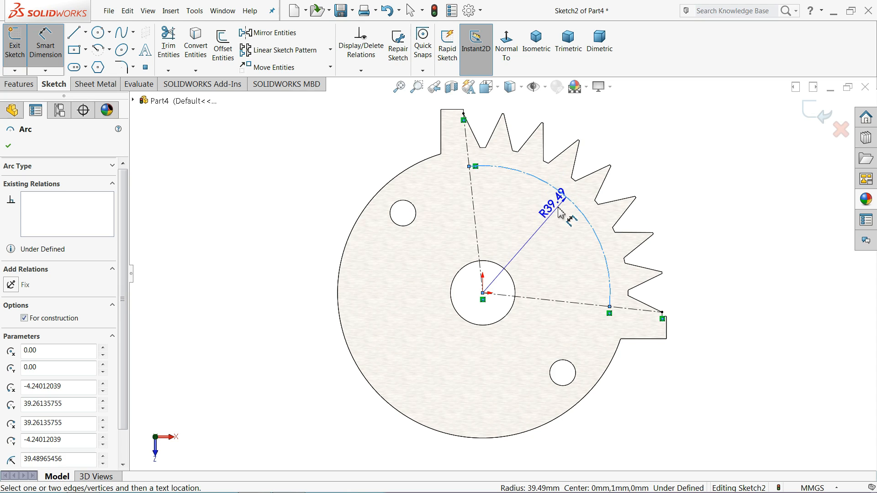
click(565, 218)
text(38)
key(Return)
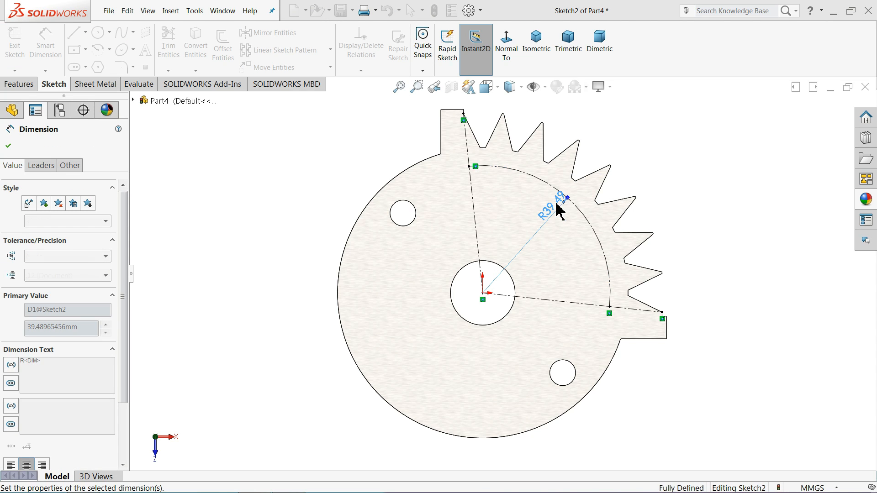
scroll(535, 213, down, 1)
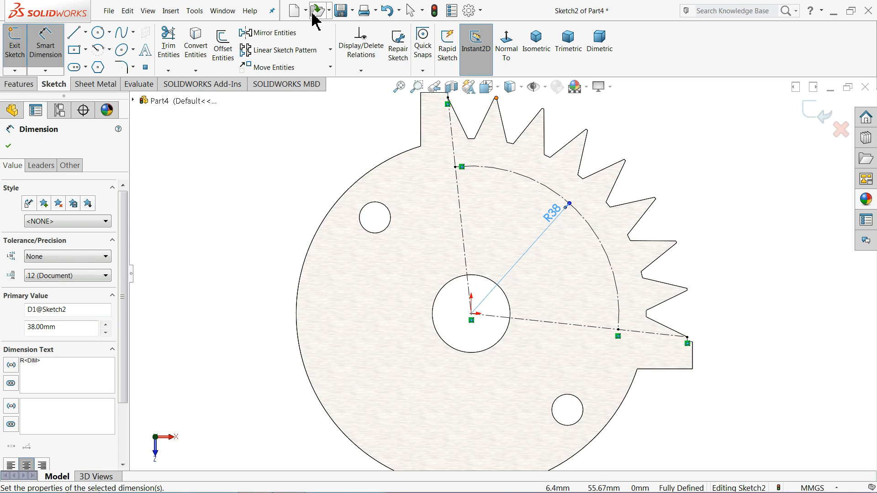
click(145, 51)
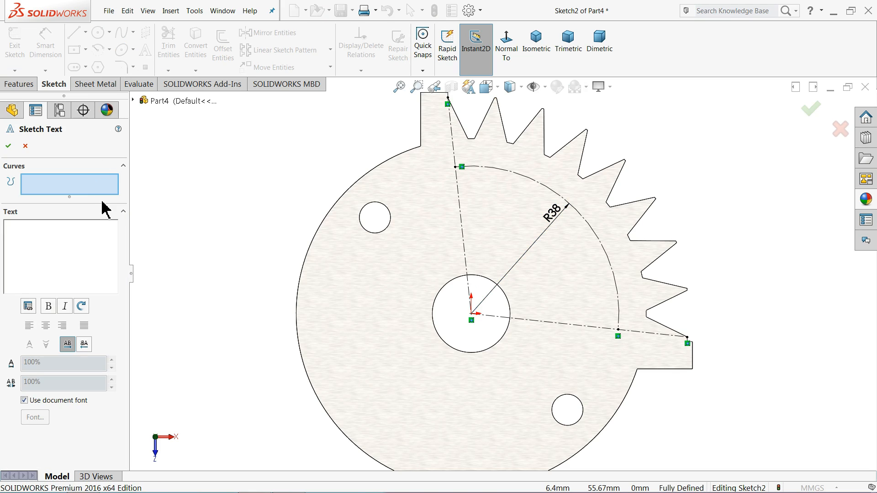
click(556, 193)
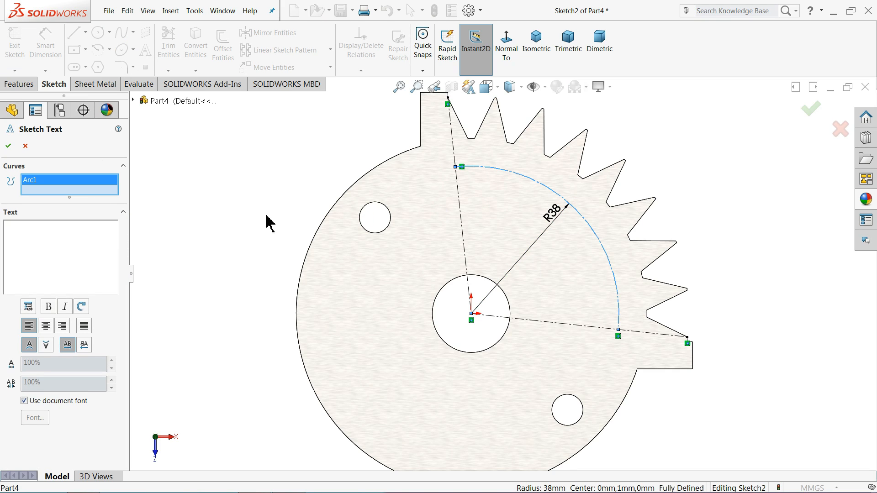
click(87, 257)
text(0123456789)
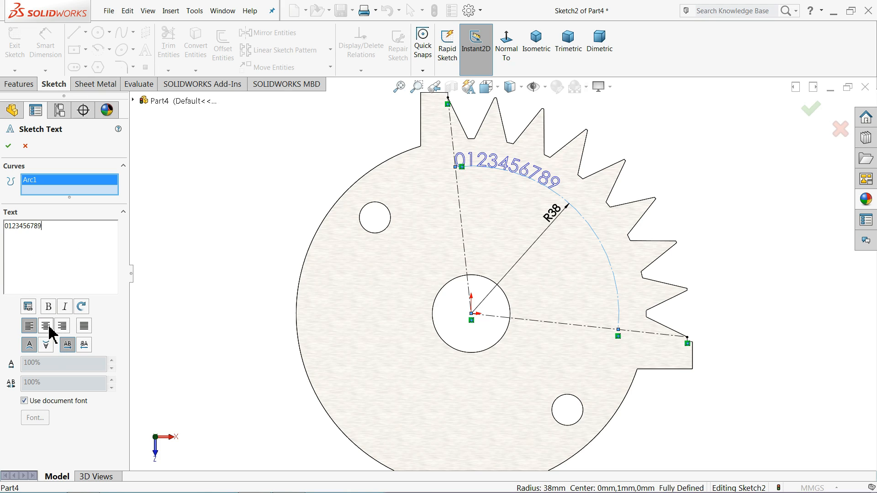
click(48, 327)
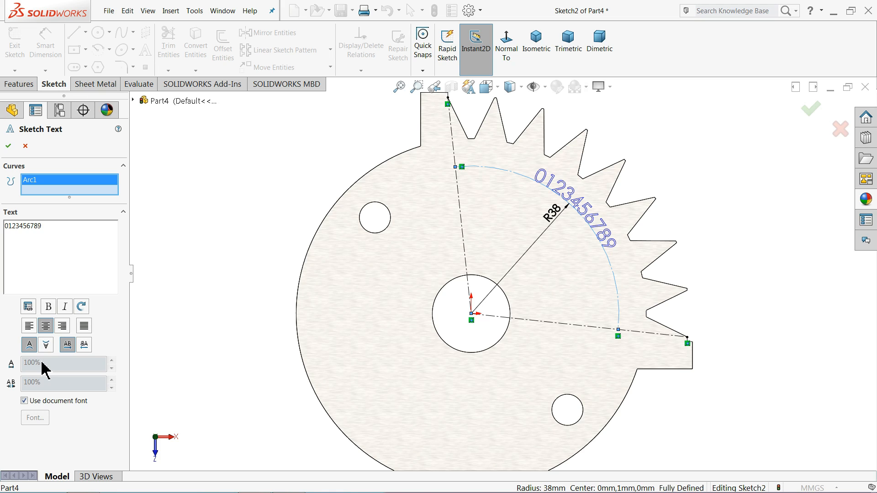
- Override the document font for the sketch text, setting the width factor to 180% and the spacing to 110%
click(24, 401)
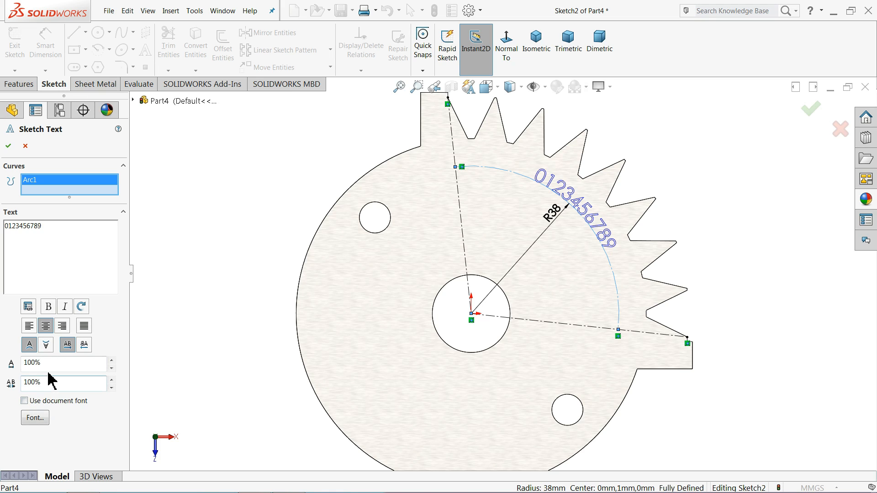
click(112, 360)
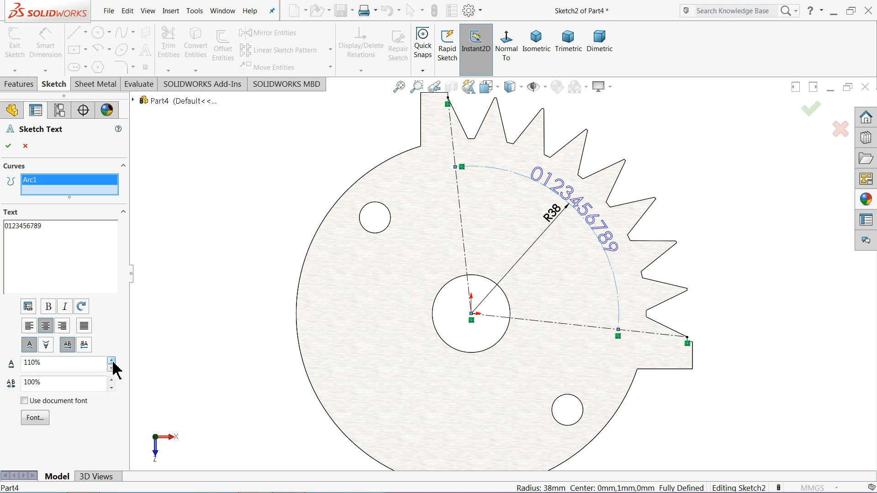
click(111, 360)
click(112, 360)
click(111, 360)
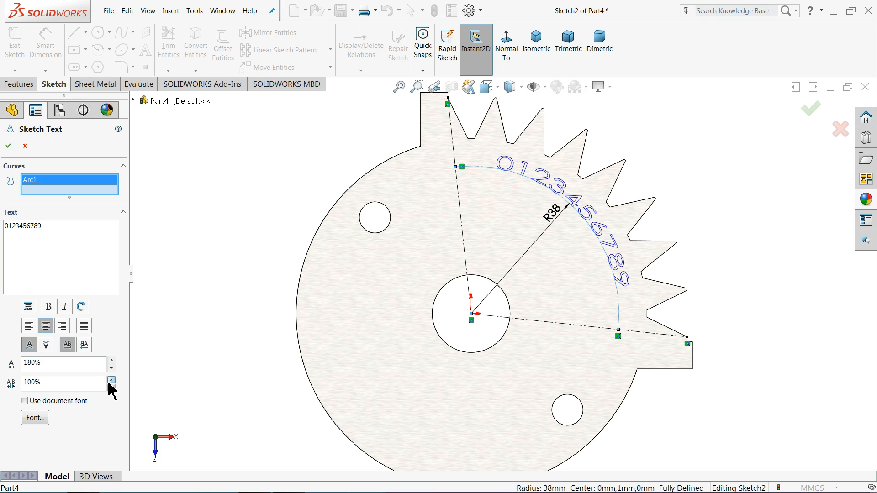
click(110, 381)
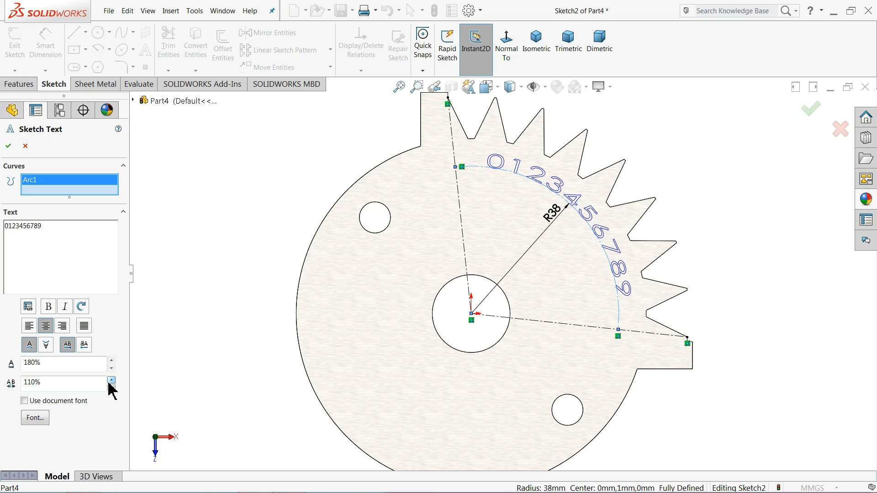
click(36, 418)
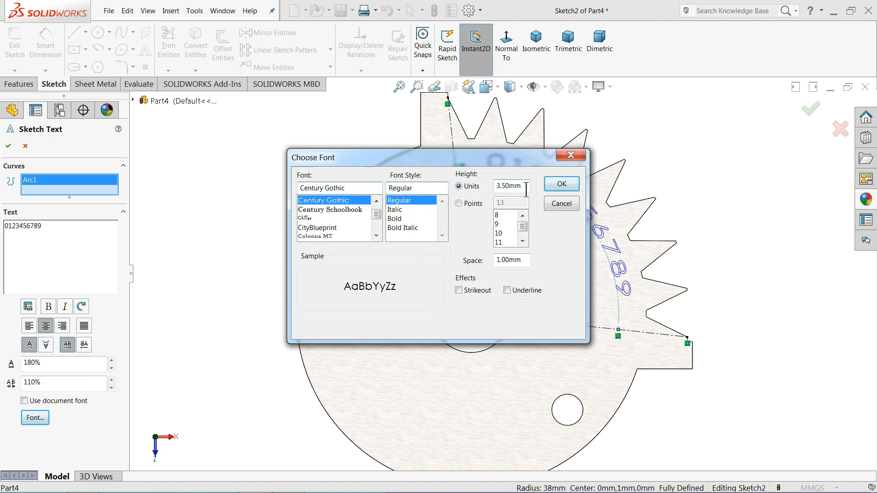
drag(525, 190, 489, 184)
text(5)
key(Return)
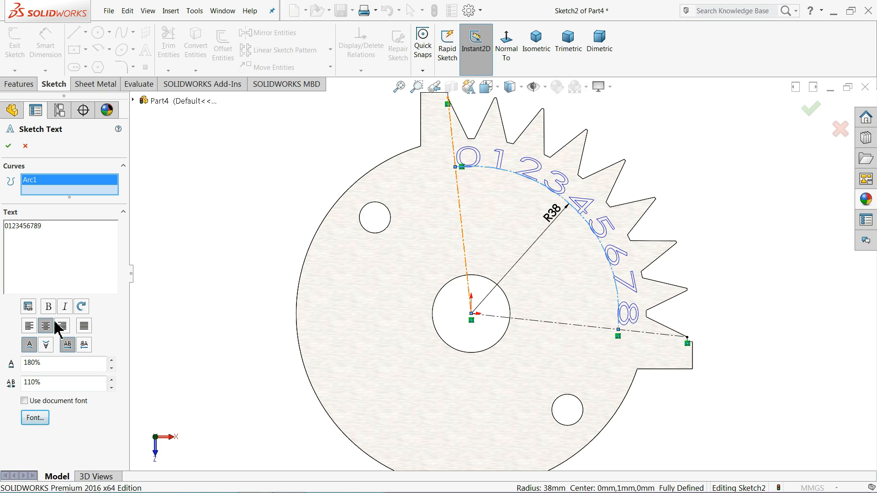
- Adjust the sketch text's width factor to 180% and its spacing to 100%, and accept the text
click(111, 361)
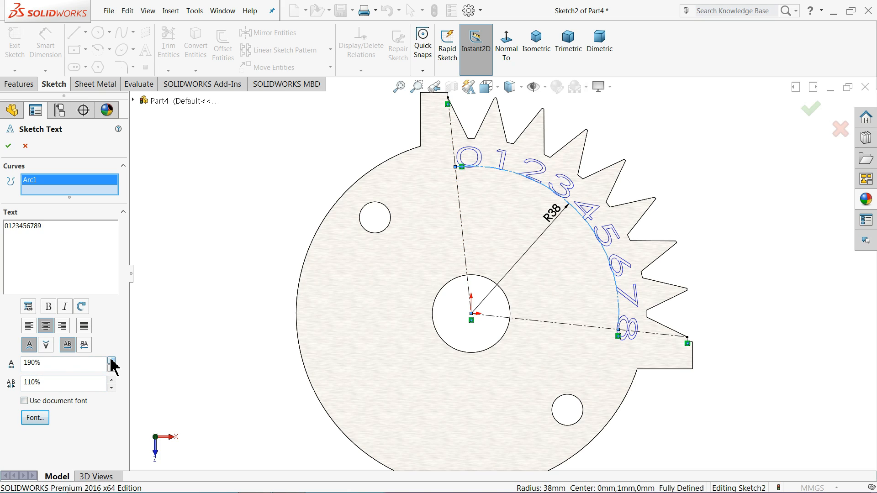
click(111, 369)
click(111, 368)
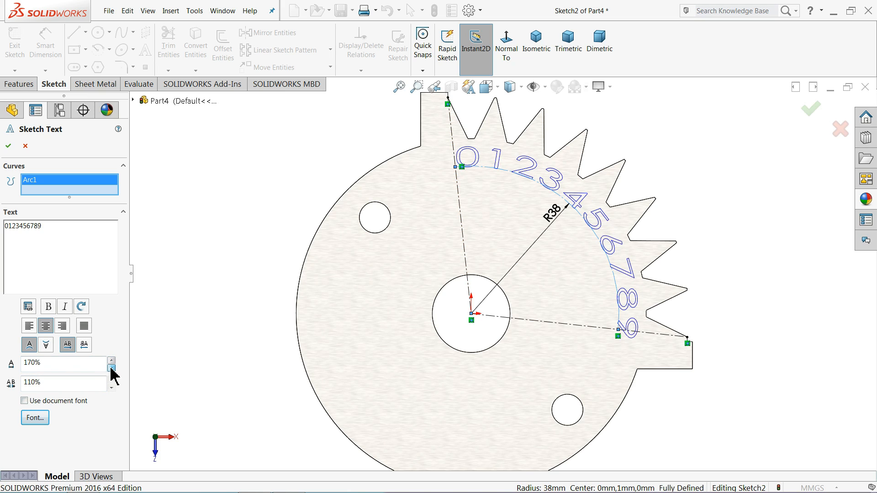
click(111, 368)
click(111, 368)
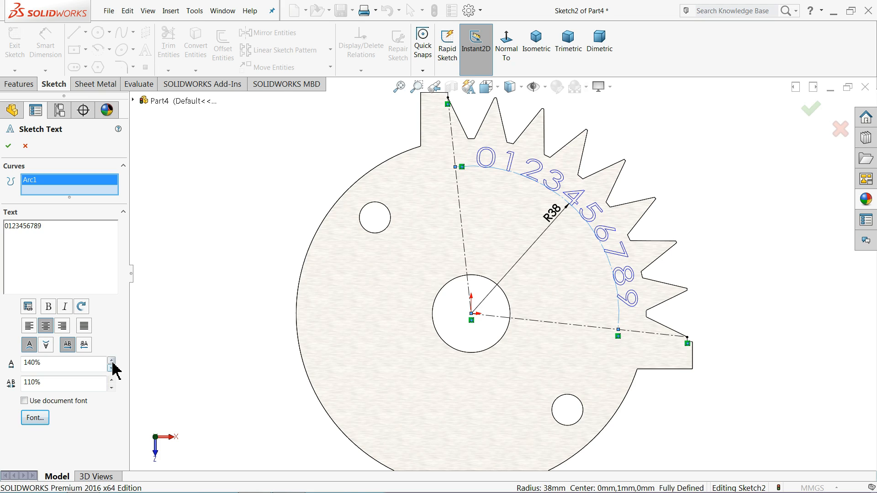
click(111, 361)
click(112, 362)
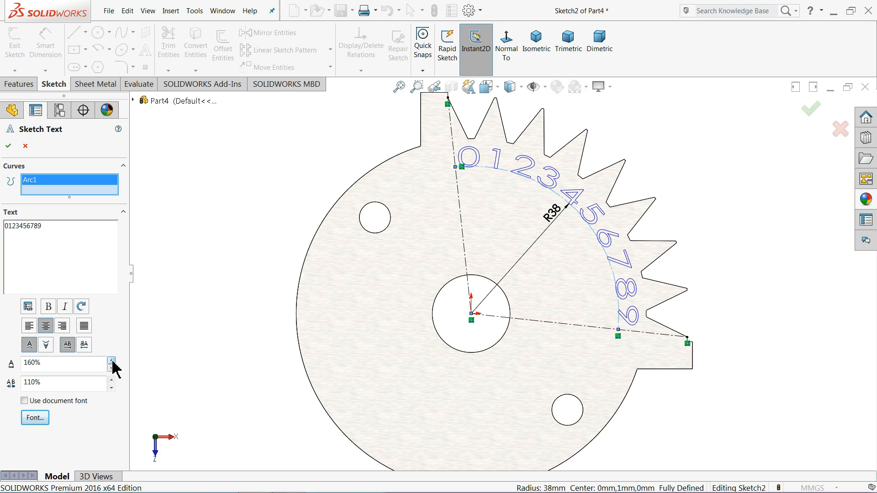
click(111, 388)
click(111, 388)
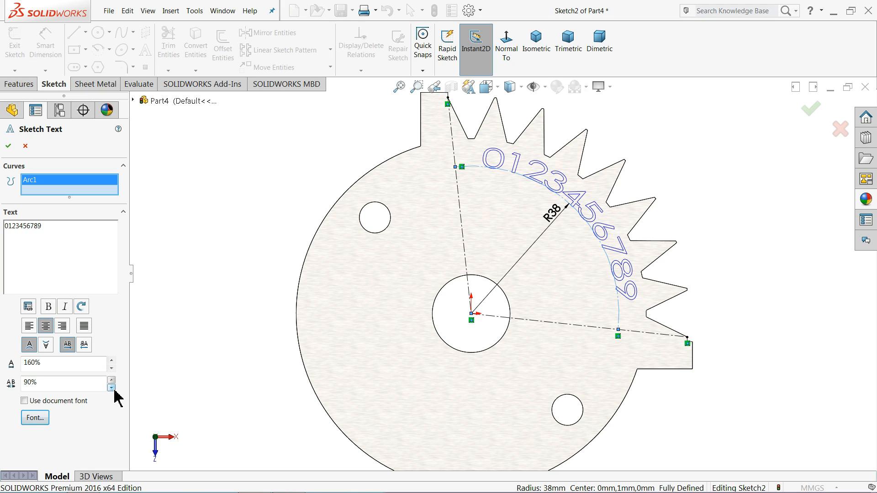
click(111, 380)
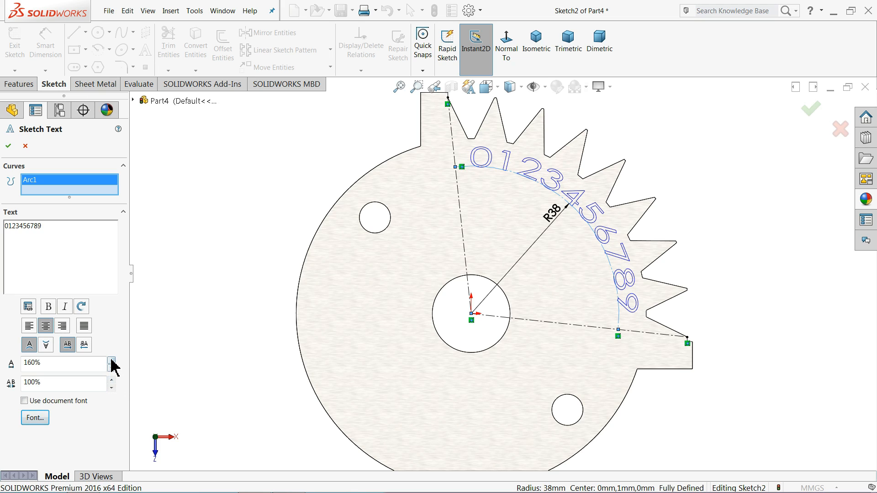
click(111, 361)
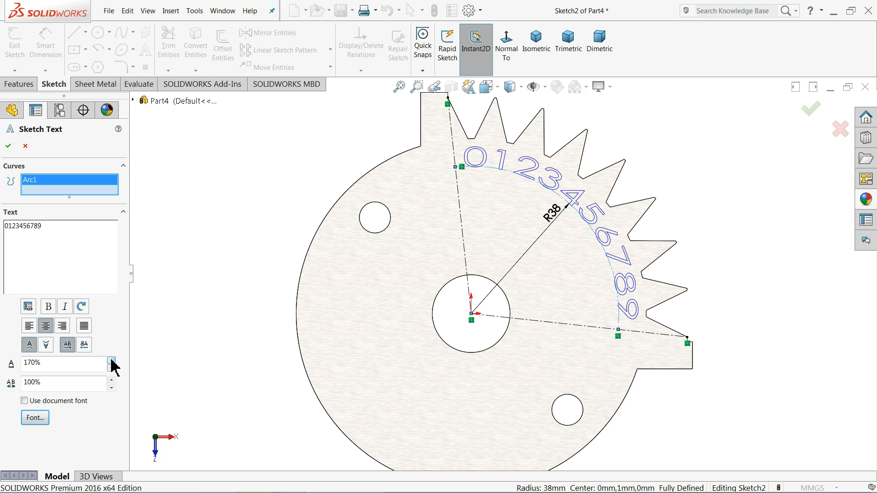
click(112, 360)
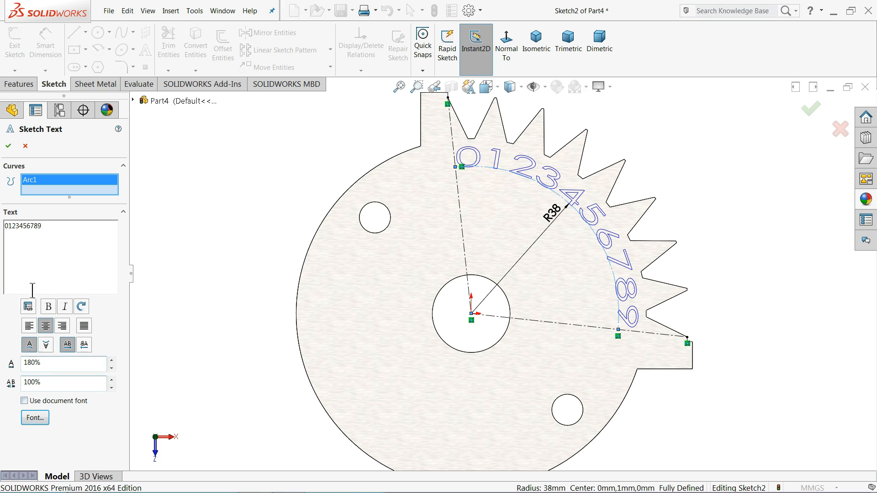
click(8, 146)
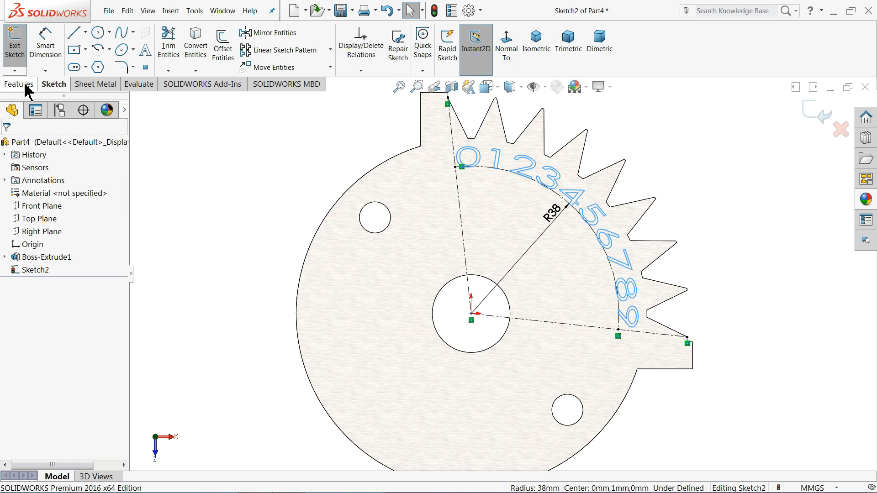
- Cut the digits into the plate with a blind Extruded Cut 0.3 mm deep
click(25, 86)
click(174, 45)
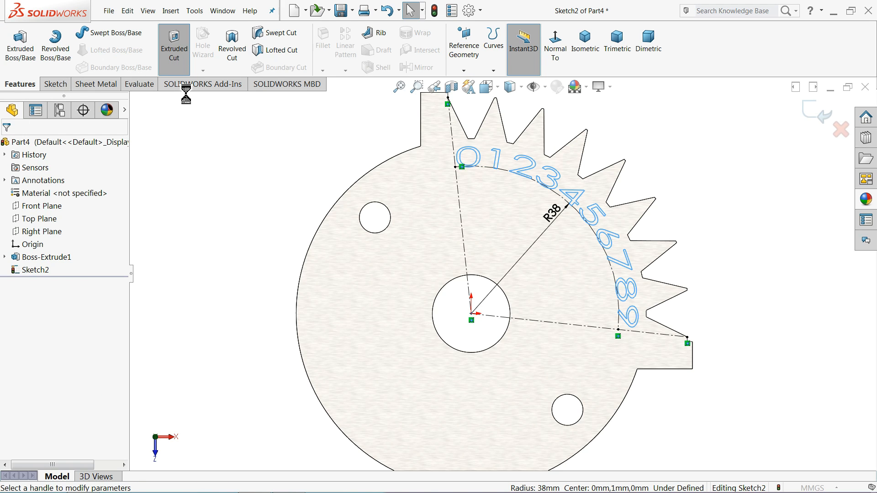
text(0.3)
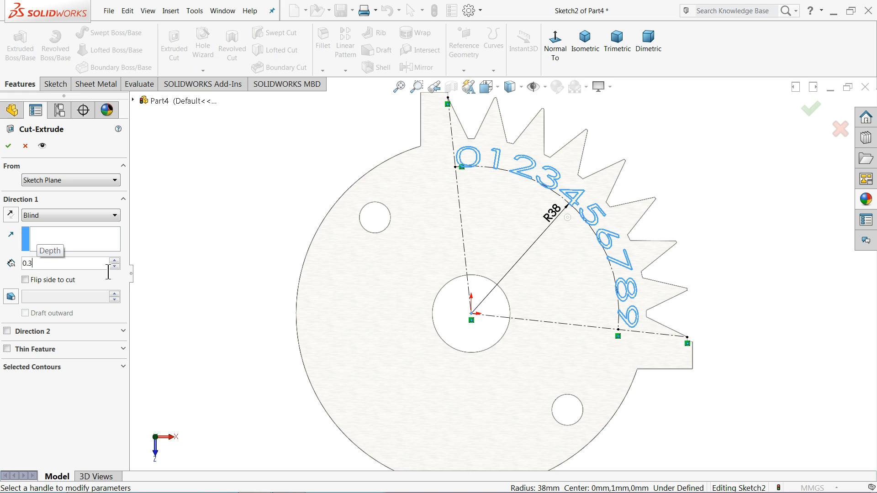
key(Return)
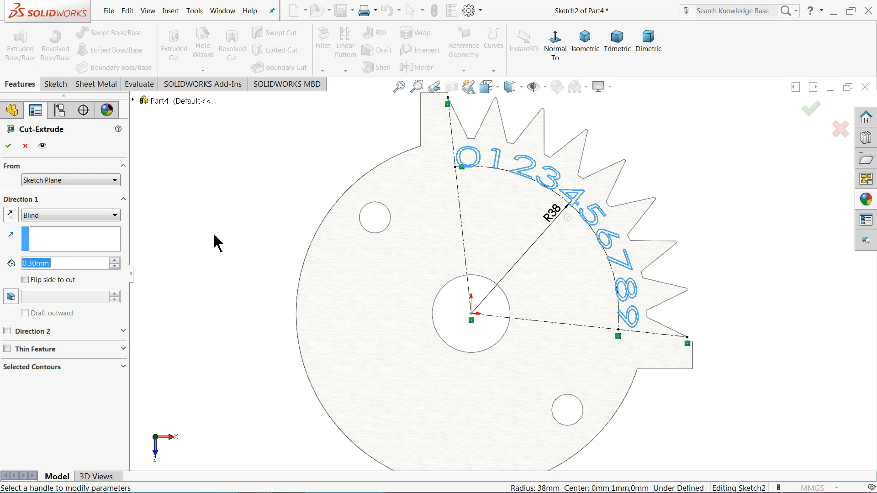
click(183, 219)
click(9, 147)
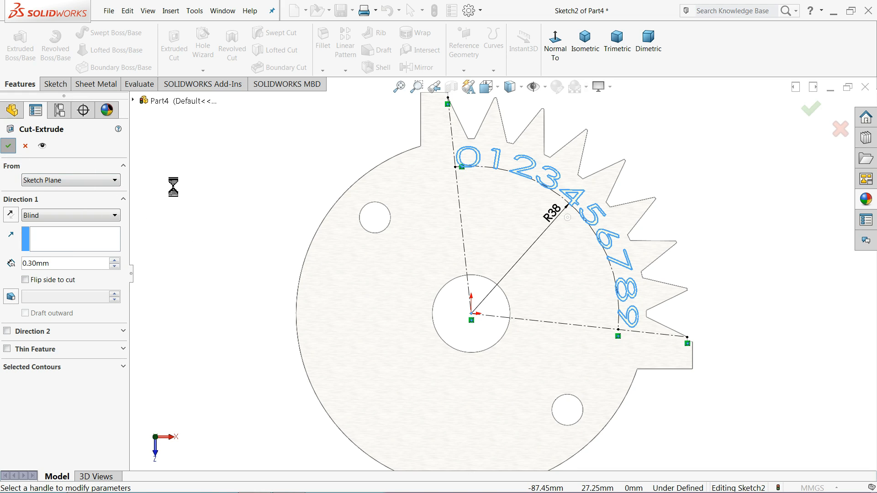
- In a new sketch on the plate's numbered face, draw two centerlines from the origin, one sloping up-left and one about 35 mm straight down
middle_drag(227, 326, 323, 349)
click(380, 343)
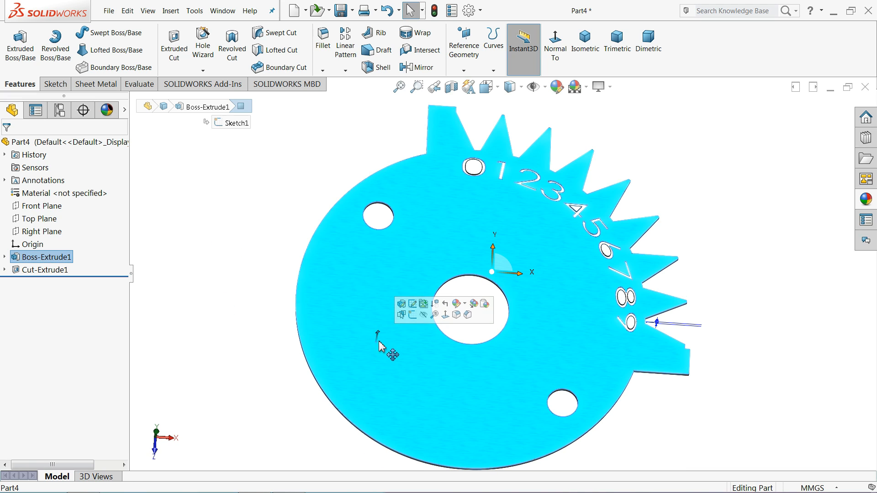
click(413, 315)
click(506, 46)
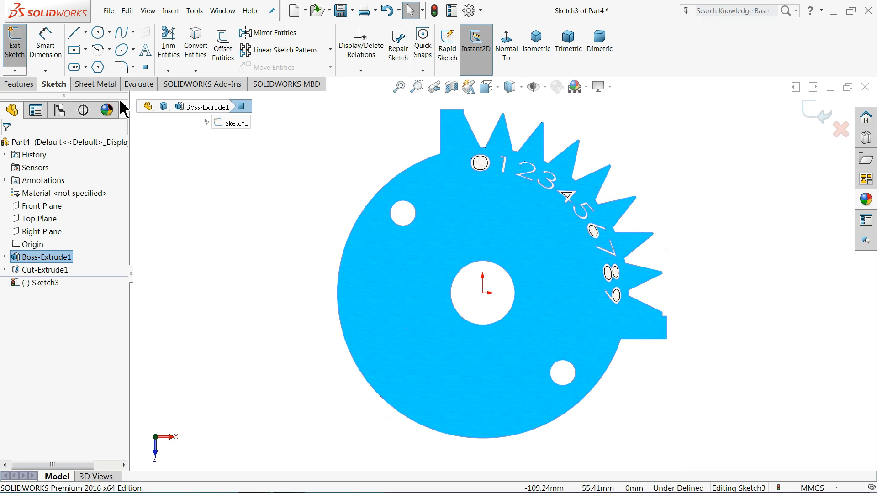
click(86, 32)
click(87, 64)
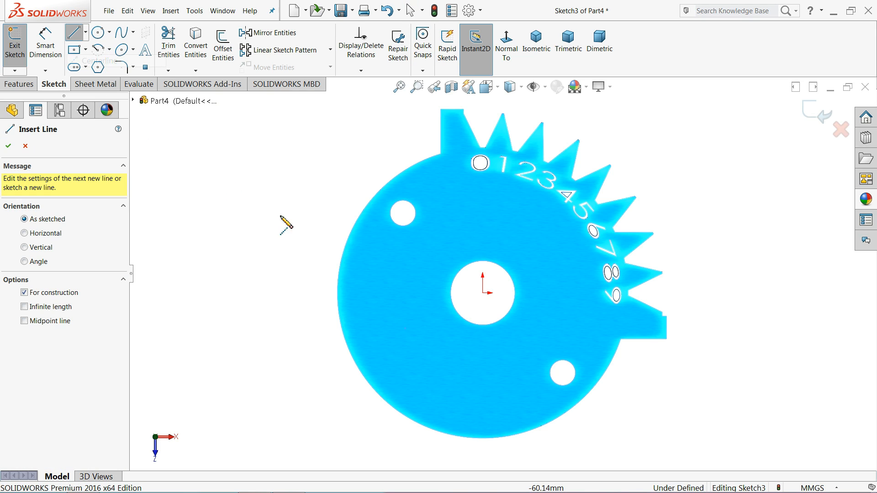
click(380, 252)
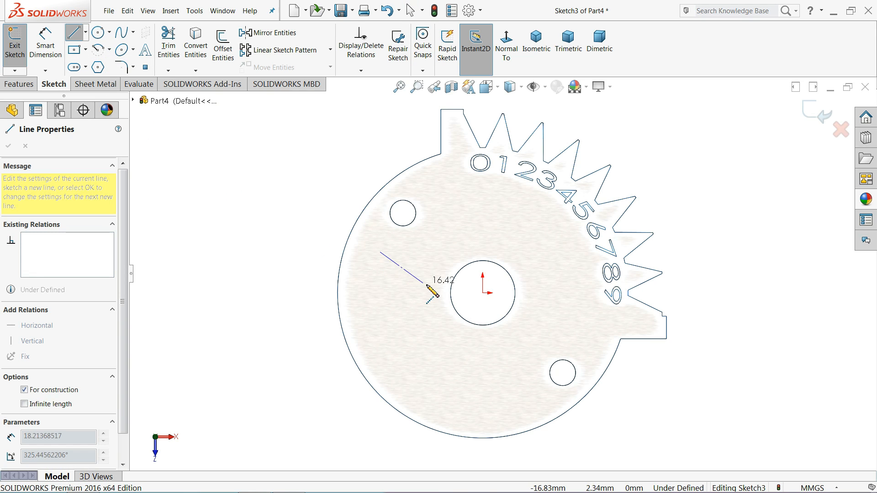
click(482, 293)
click(483, 405)
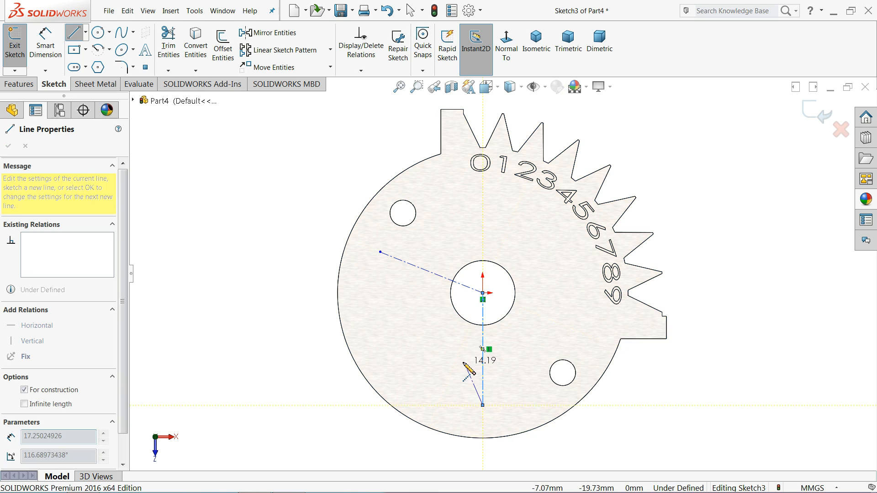
right_click(457, 331)
click(466, 343)
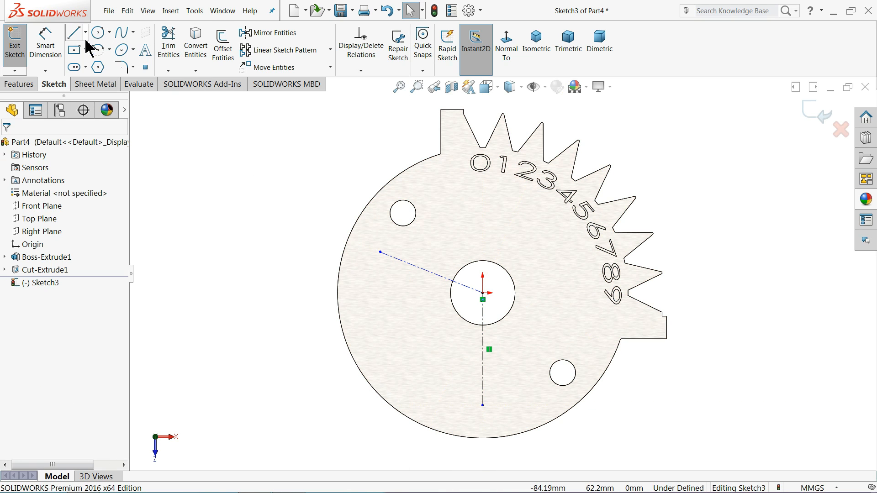
- Sketch a centre-point arc of about 35 mm radius around the origin, from the vertical centerline's lower end to near the sloping centerline's outer end
click(109, 49)
click(132, 65)
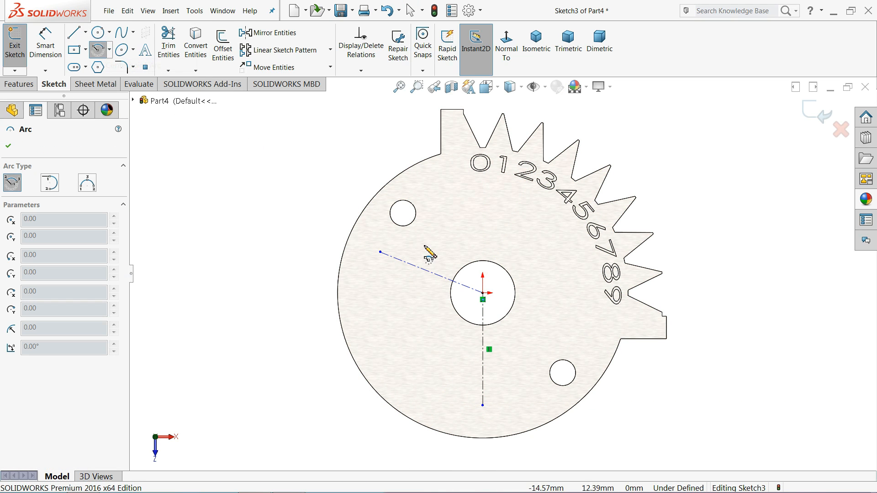
click(482, 293)
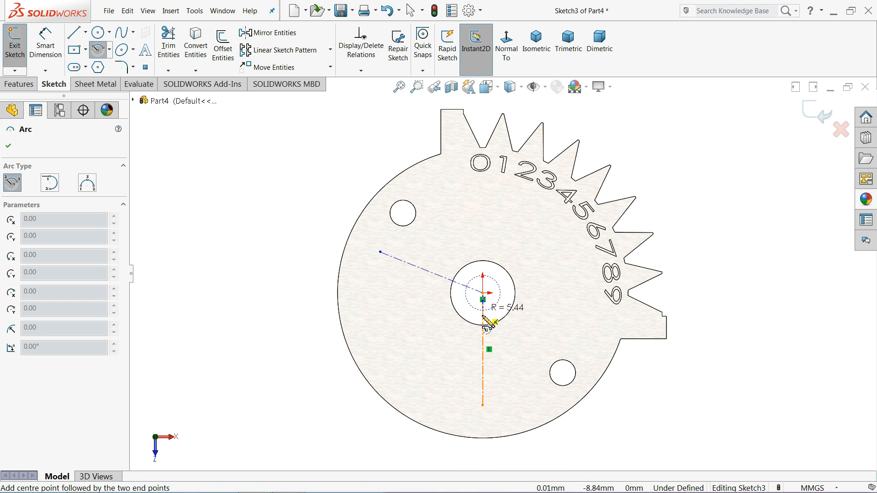
click(483, 405)
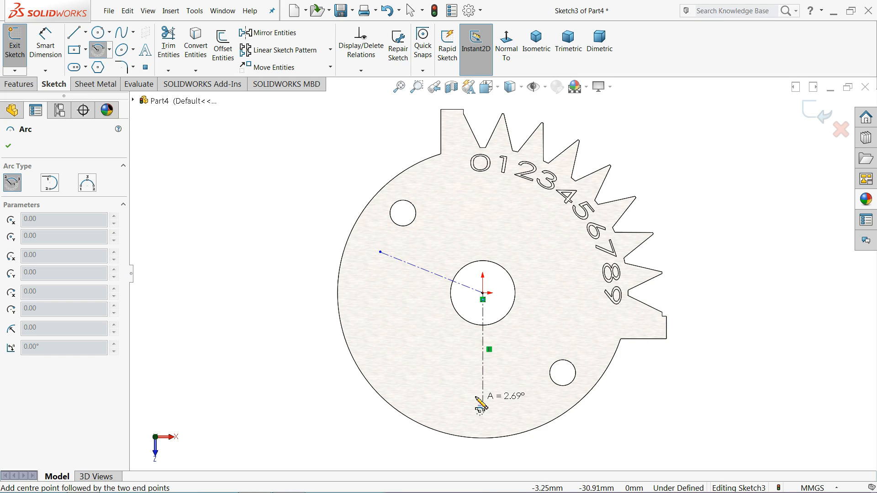
click(380, 252)
right_click(321, 223)
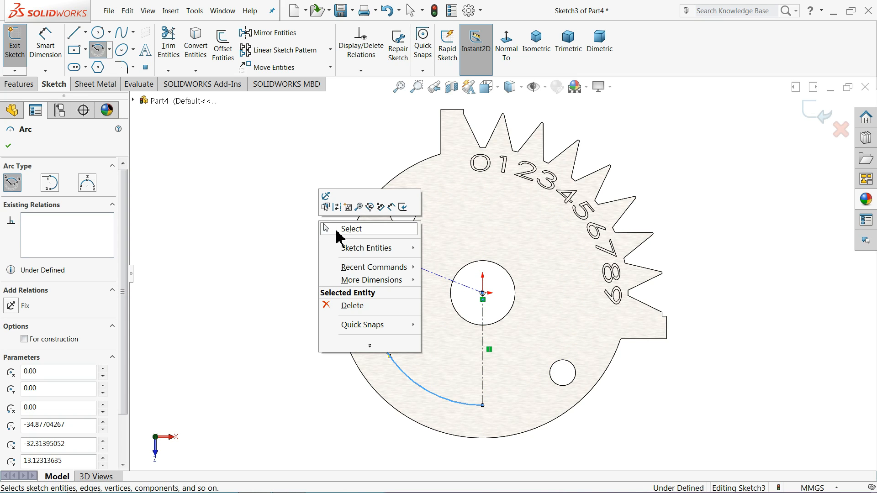
click(337, 230)
- Merge the arc's upper endpoint with the outer end of the sloping centerline
scroll(421, 278, down, 5)
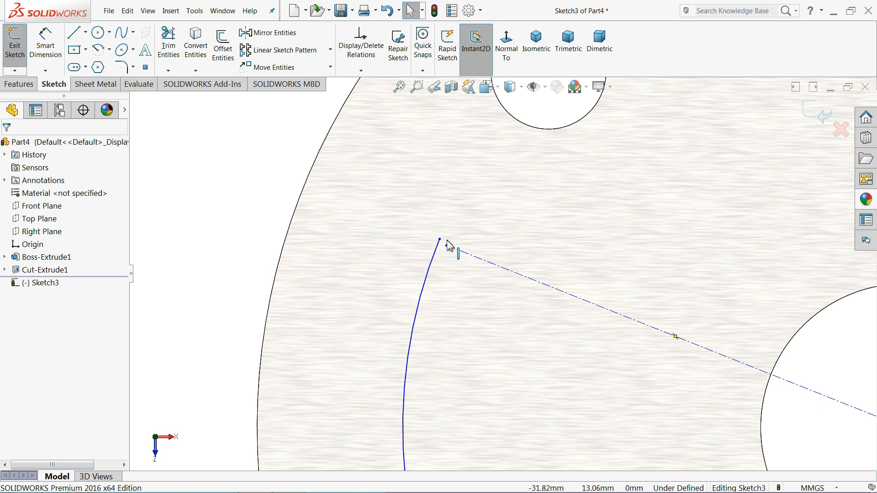
click(440, 241)
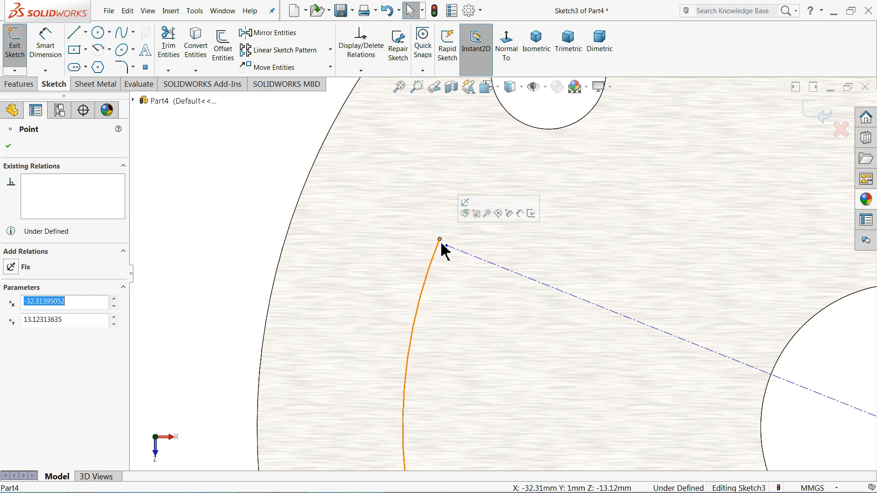
ctrl+click(447, 247)
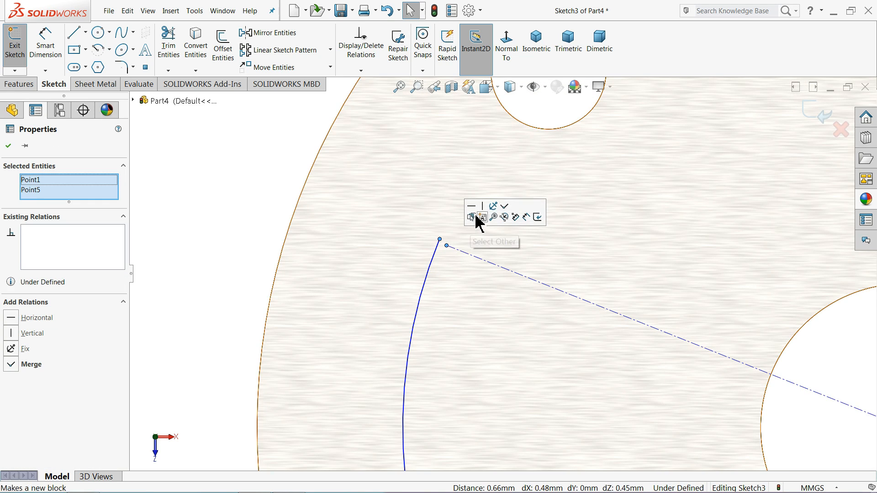
scroll(299, 256, up, 6)
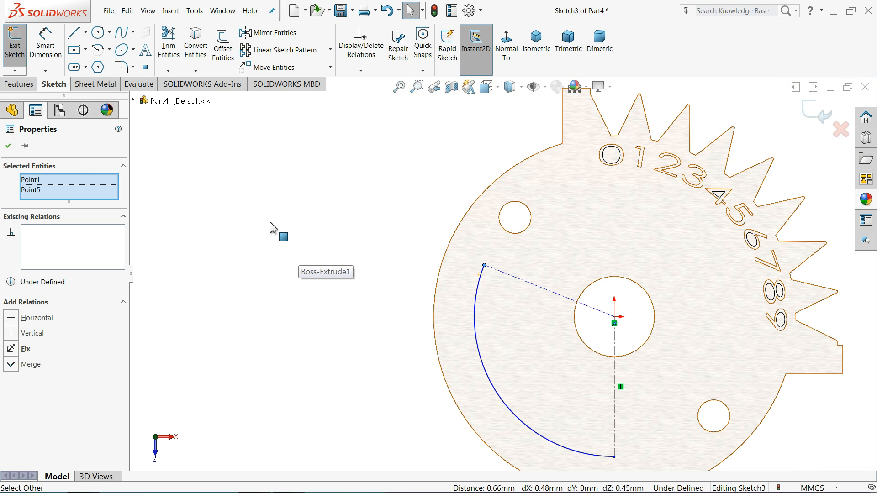
click(45, 46)
scroll(657, 328, down, 2)
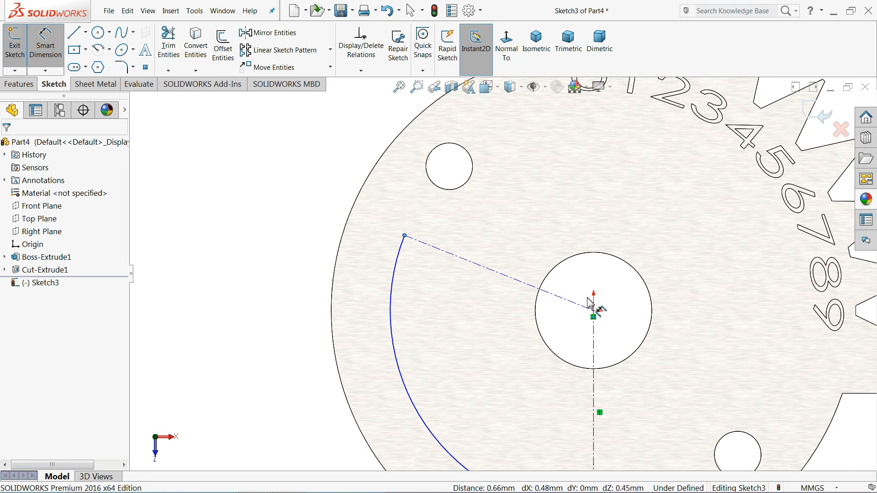
click(594, 348)
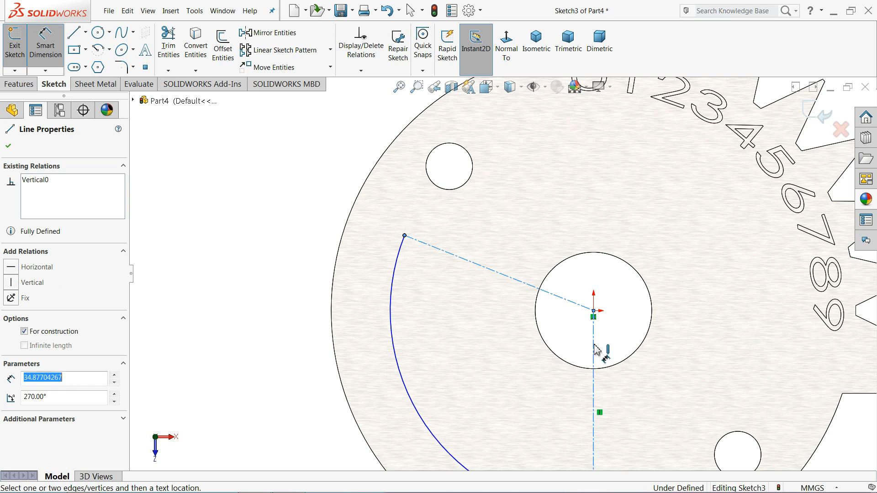
key(Escape)
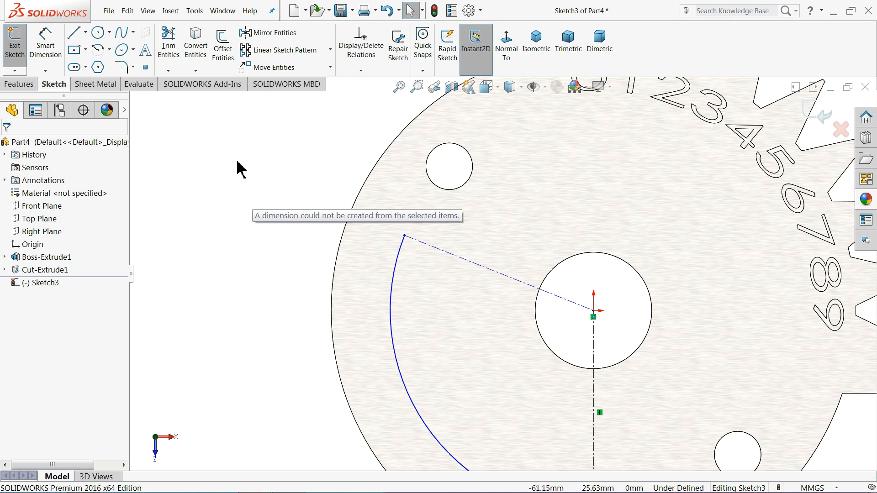
- Dimension the angle between the sloping and vertical centerlines and set it to 62+65 degrees
click(45, 46)
key(z)
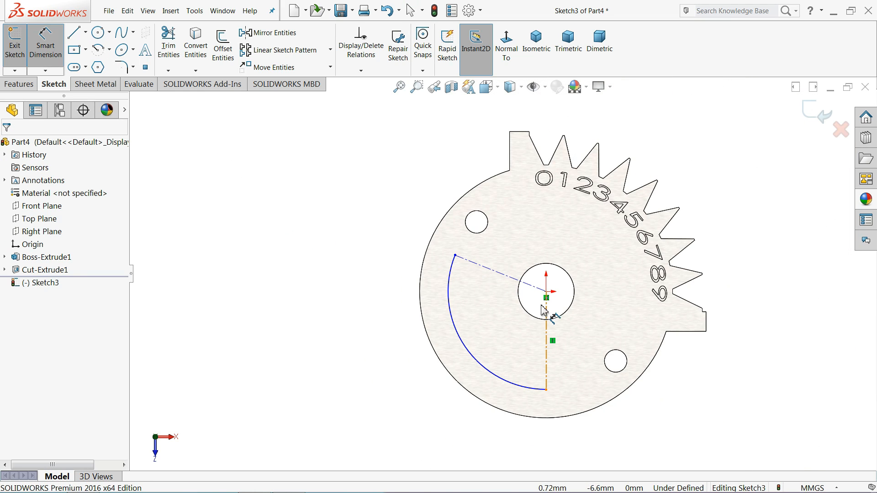
scroll(563, 358, down, 5)
click(434, 166)
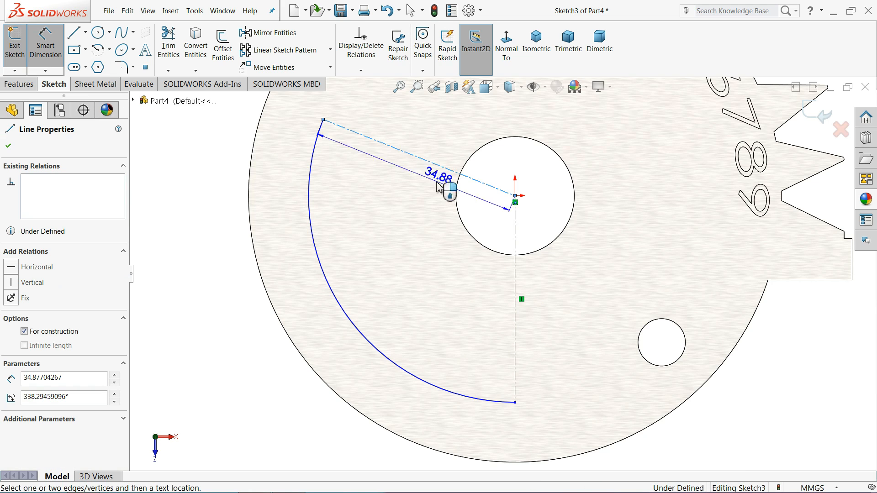
click(515, 290)
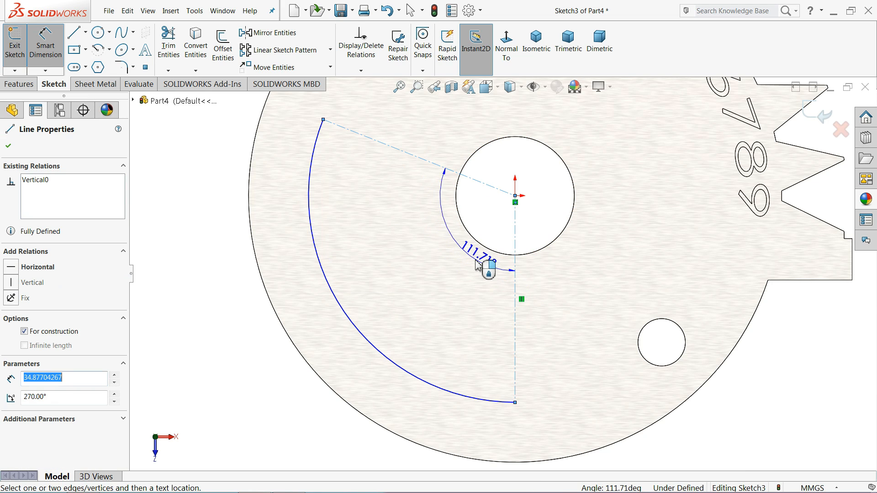
click(475, 261)
text(6)
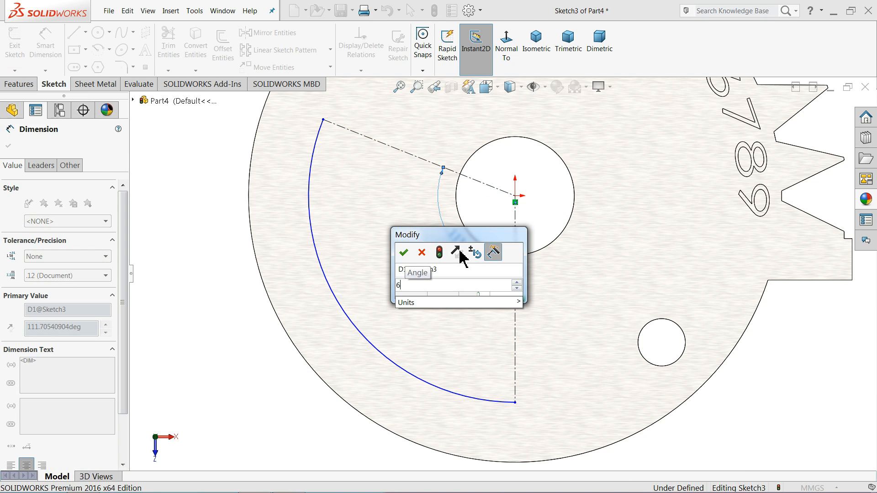
text(2+65)
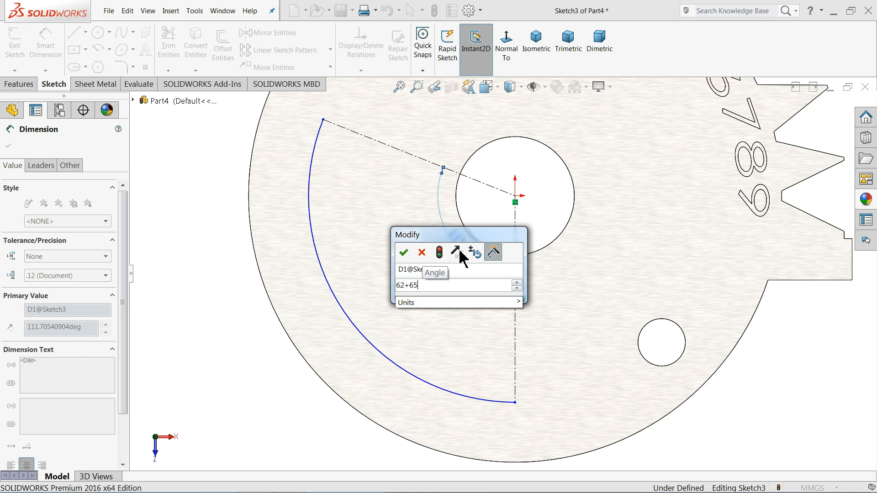
key(Return)
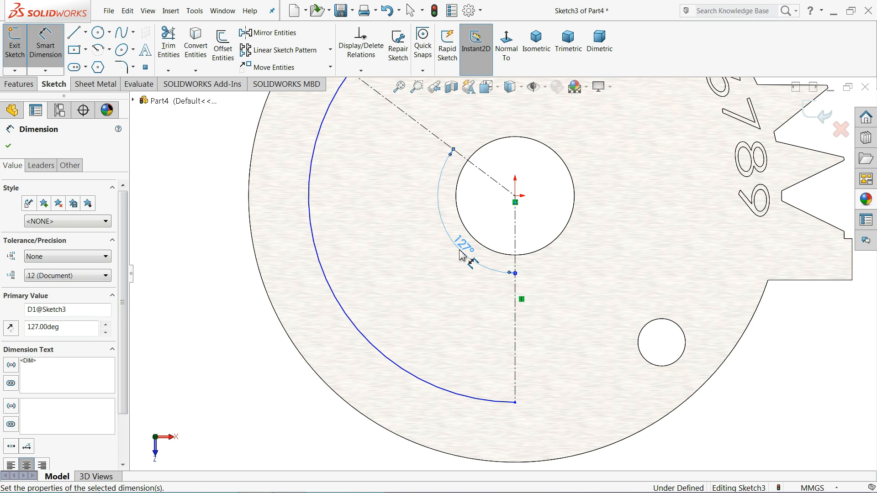
scroll(452, 254, up, 3)
click(312, 239)
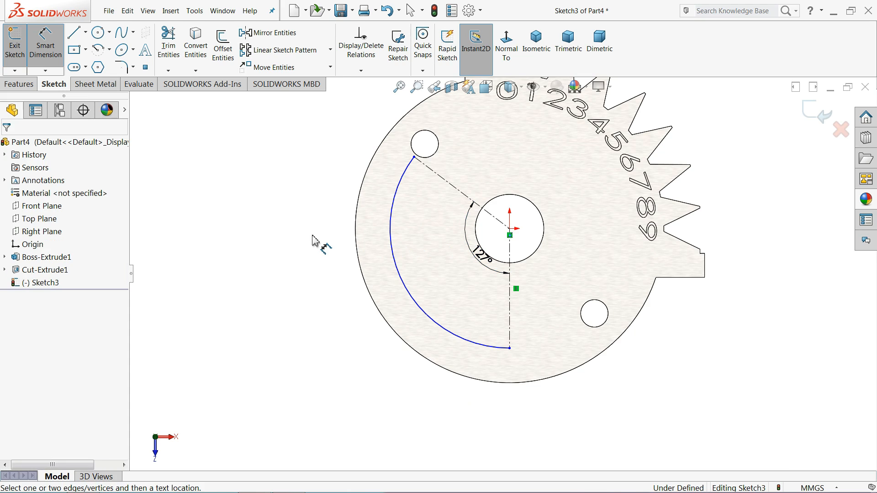
- Pull the arc's lower endpoint inward to a radius of about 32 mm and convert the arc to construction geometry
scroll(477, 201, down, 2)
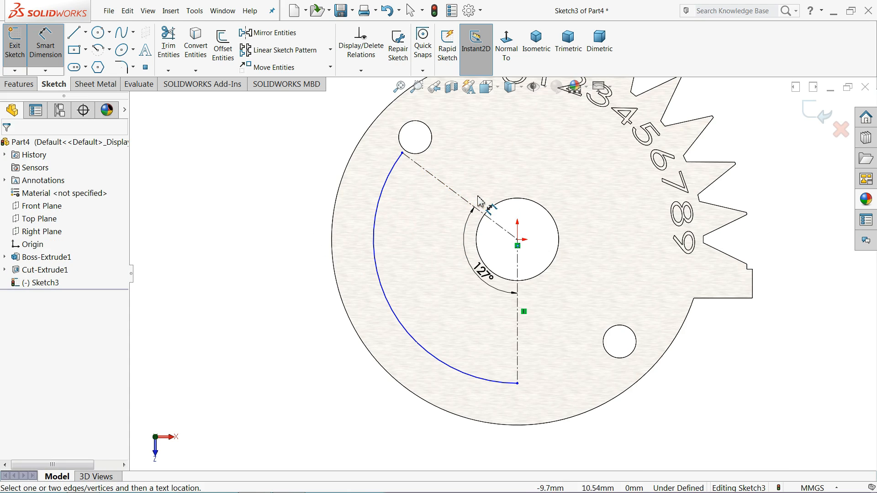
click(518, 384)
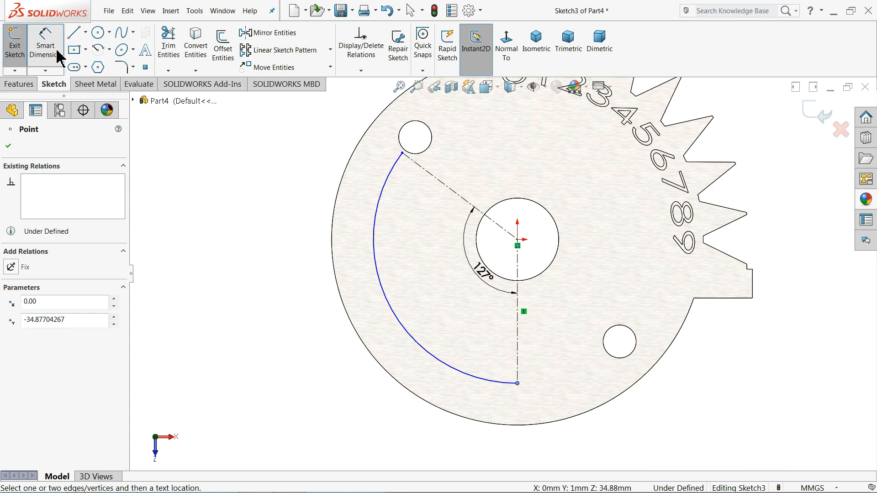
click(59, 56)
click(207, 210)
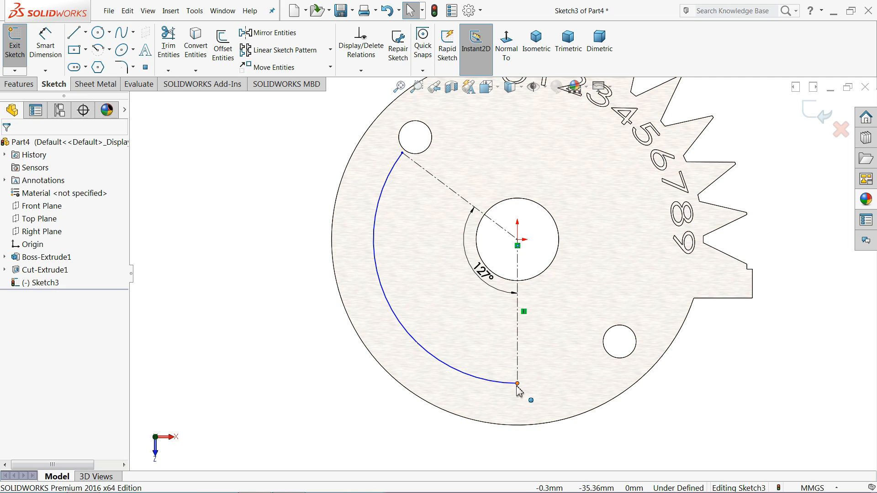
drag(518, 384, 502, 377)
click(445, 351)
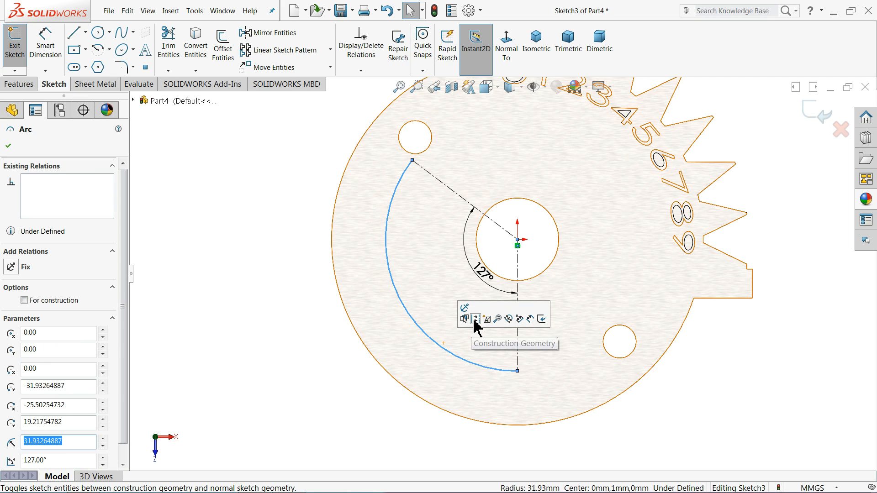
click(476, 319)
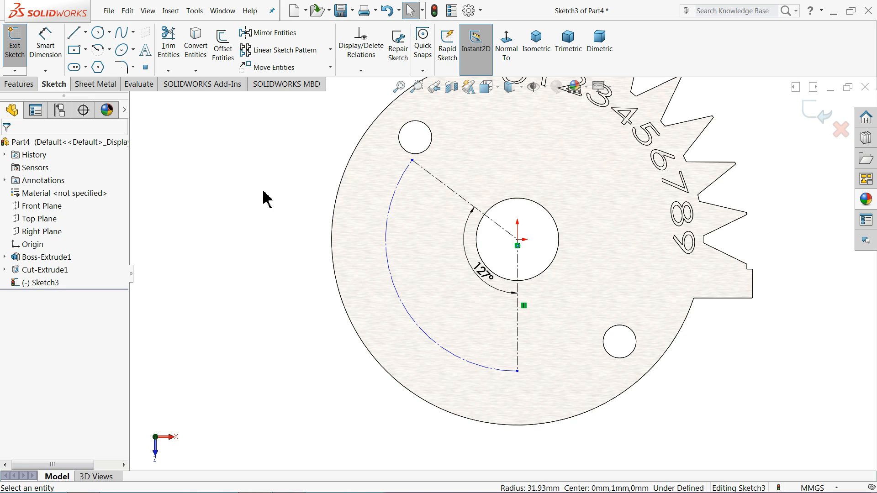
- Dimension the construction arc's radius as 33 mm
click(45, 46)
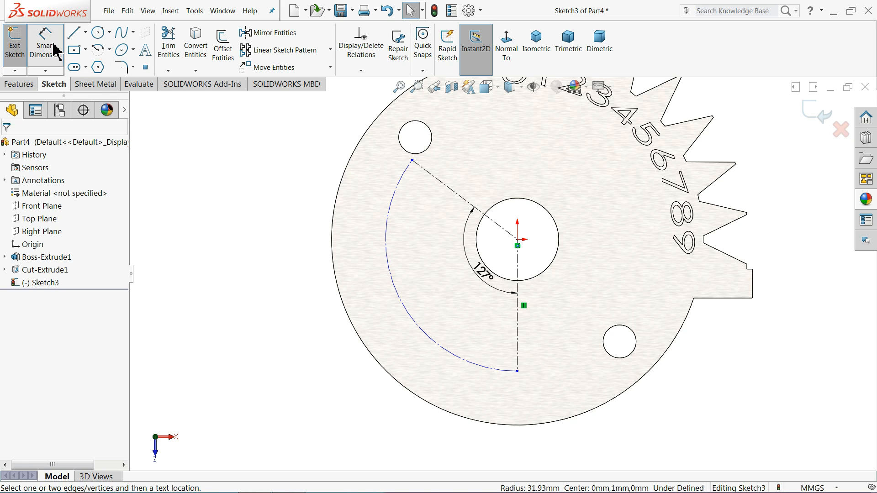
click(394, 284)
click(409, 283)
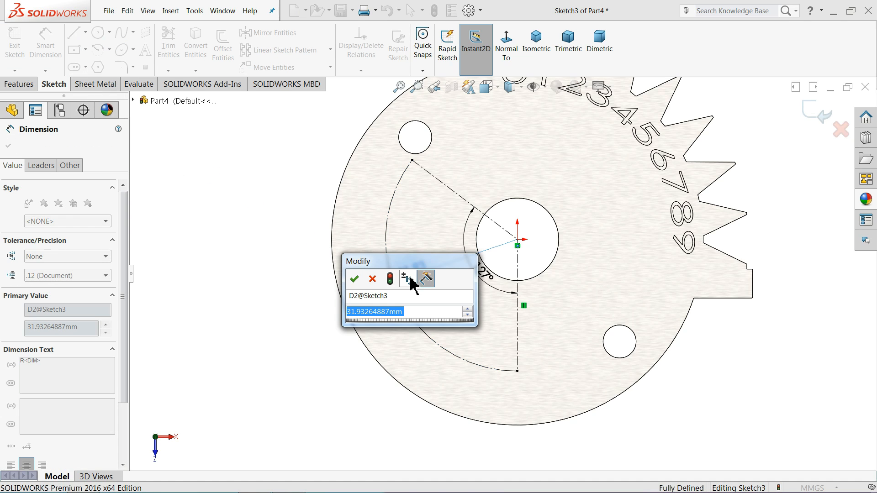
text(32)
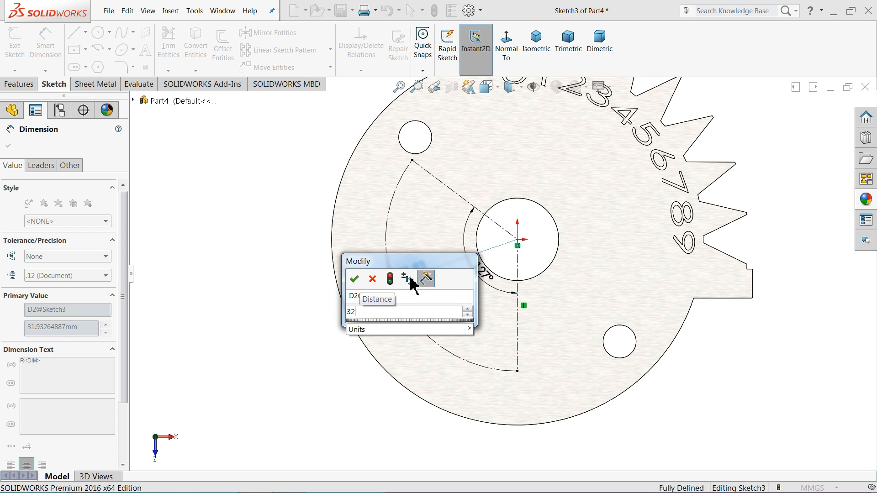
key(BackSpace)
text(3)
key(Return)
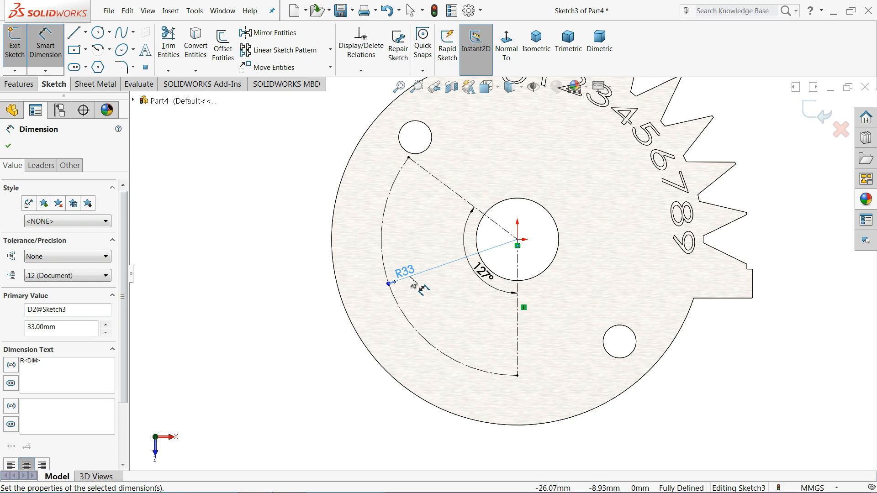
click(308, 272)
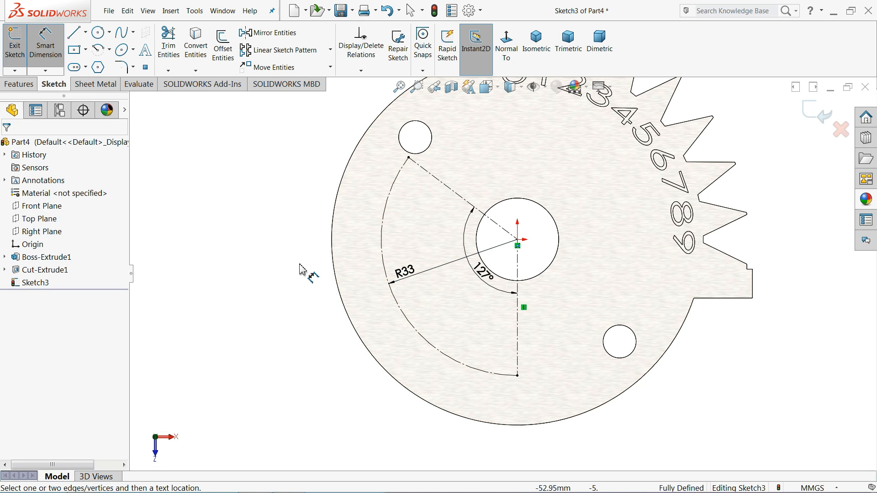
- Add sketch text along the construction arc reading "Open" and "Close", with a wide run of spaces between the two words
click(146, 50)
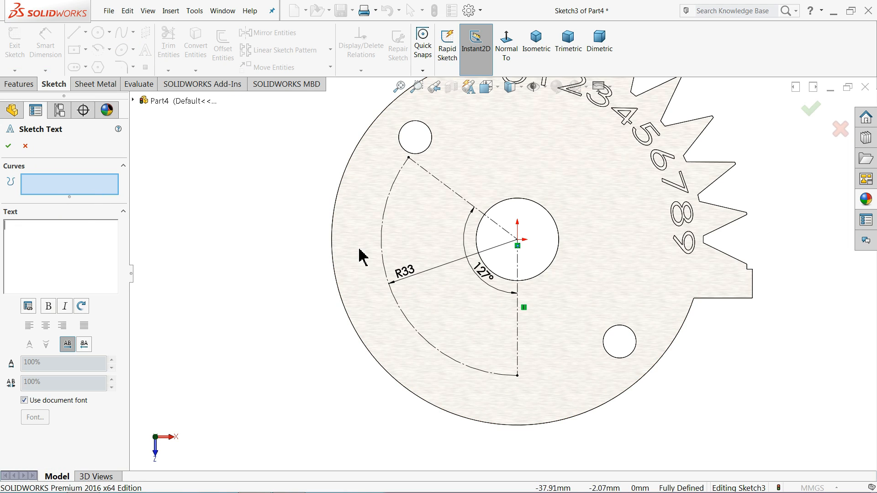
click(384, 264)
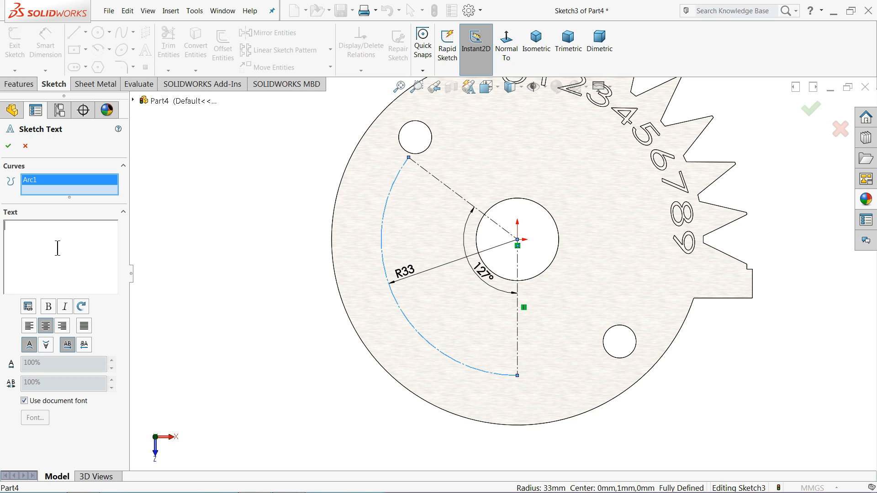
text(Open)
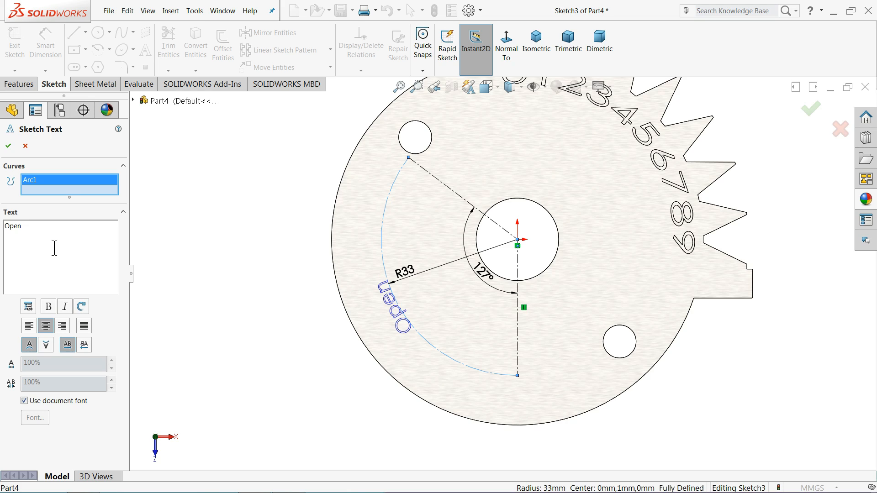
text(  Close)
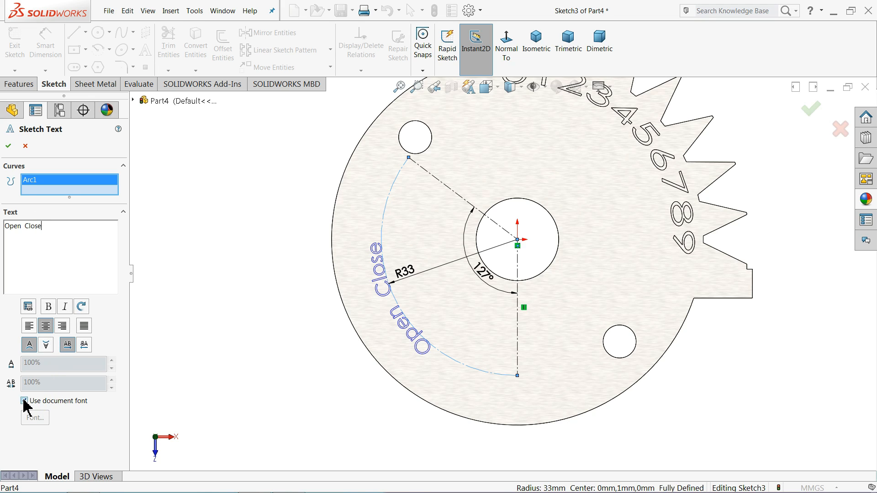
click(25, 226)
text(b)
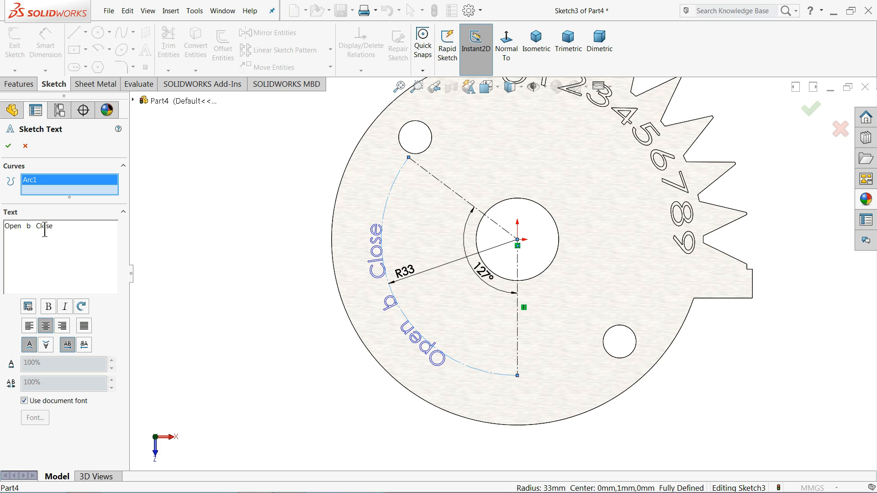
key(BackSpace)
text(|)
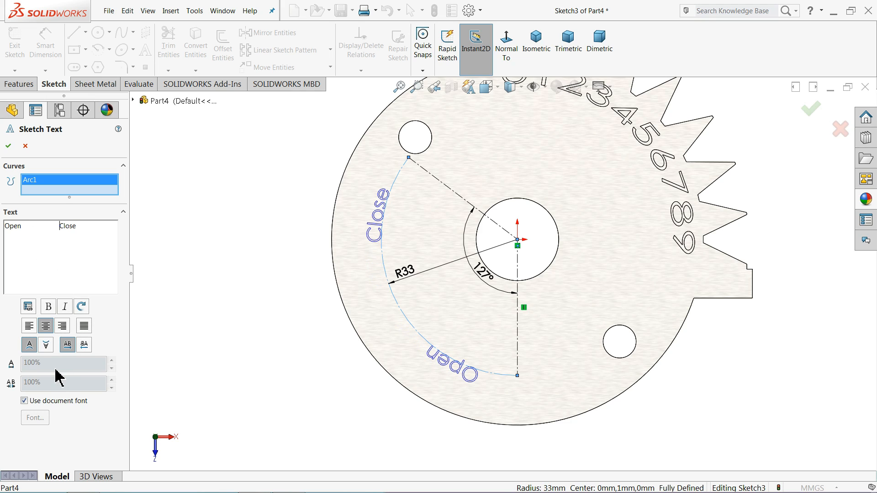
- Turn off the document font for the sketch text and set its height to 6 mm
click(24, 401)
click(35, 418)
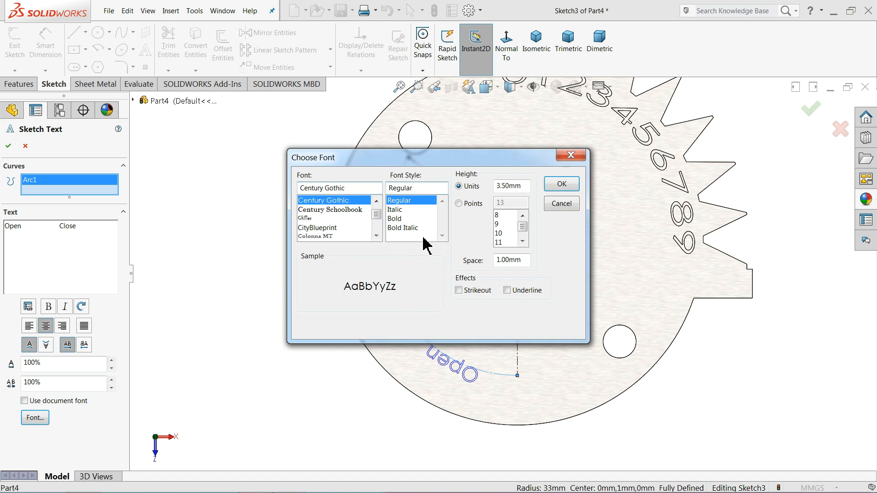
drag(526, 189, 475, 186)
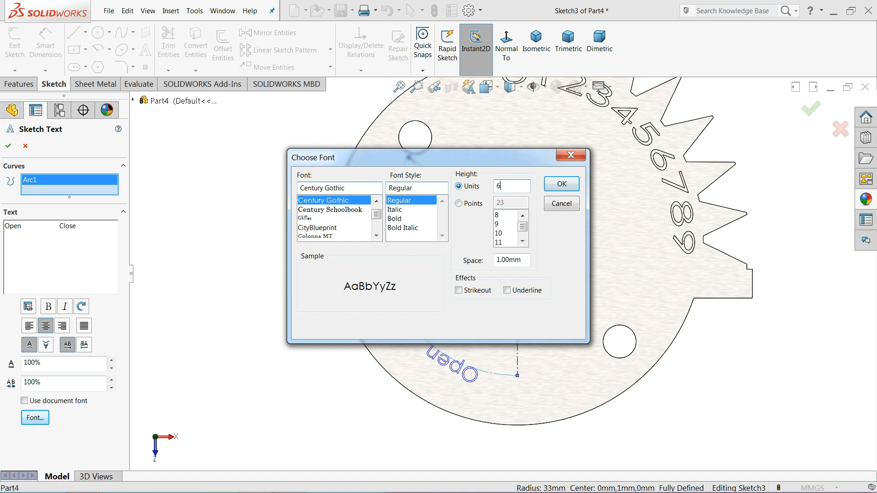
key(Return)
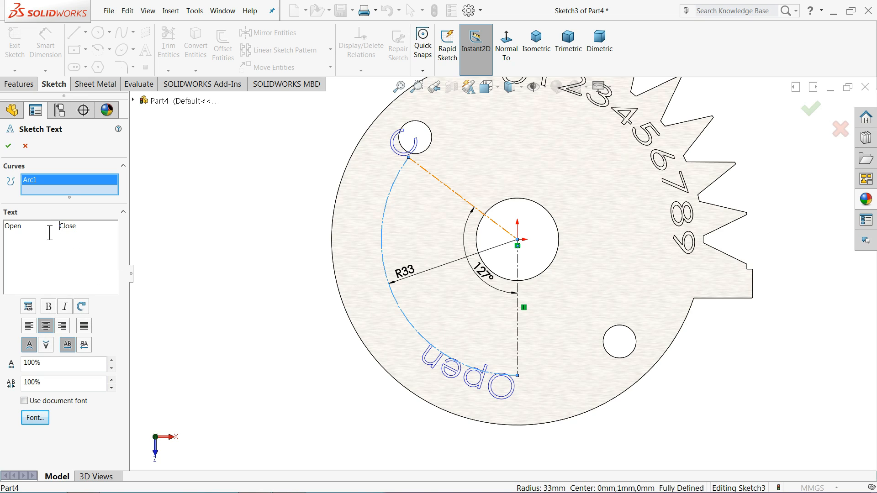
- Remove spaces between "Open" and "Close" until both words fit along the arc, and accept the sketch text
key(BackSpace)
key(BackSpace)
key(BackSpace)
key(BackSpace)
key(BackSpace)
key(BackSpace)
key(BackSpace)
key(BackSpace)
key(BackSpace)
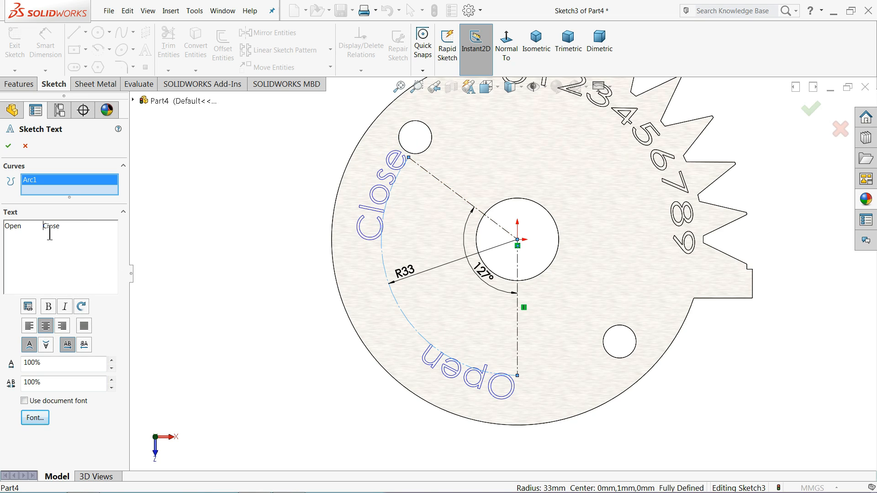
key(BackSpace)
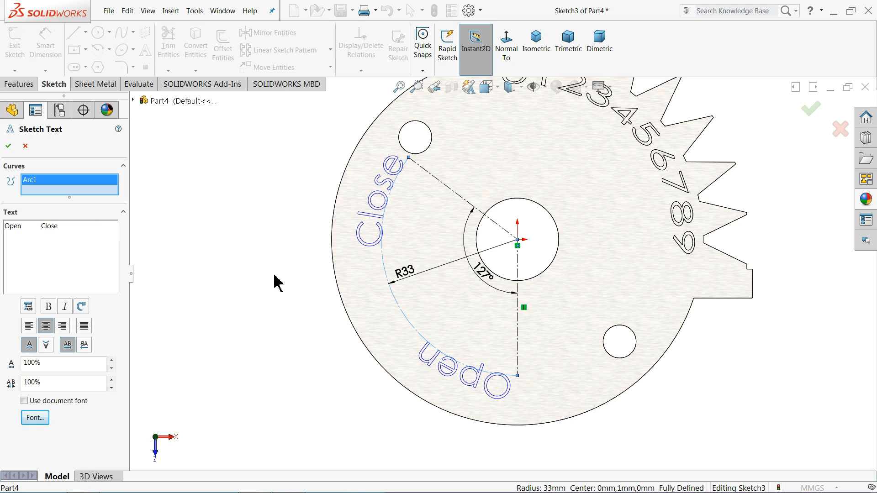
click(8, 148)
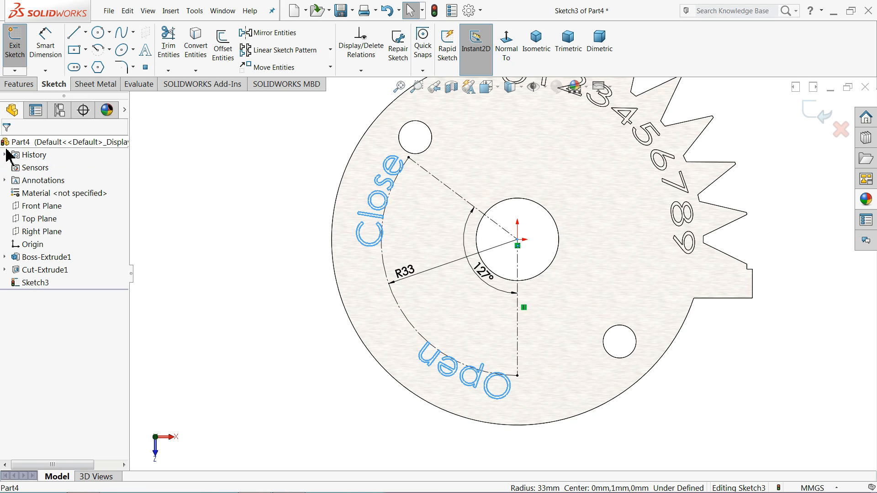
- Sketch a centerpoint arc slot around the origin on the 33 mm arc between the words, spanning about 26° and about 3 mm wide
click(86, 69)
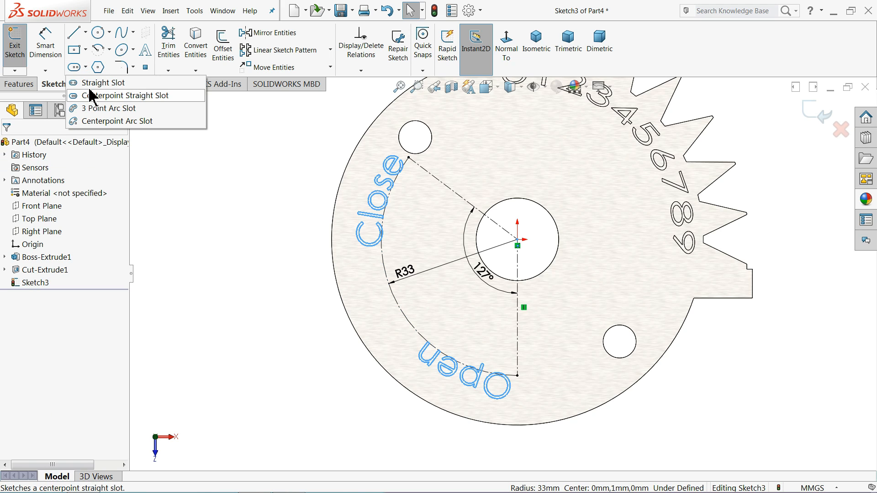
click(99, 121)
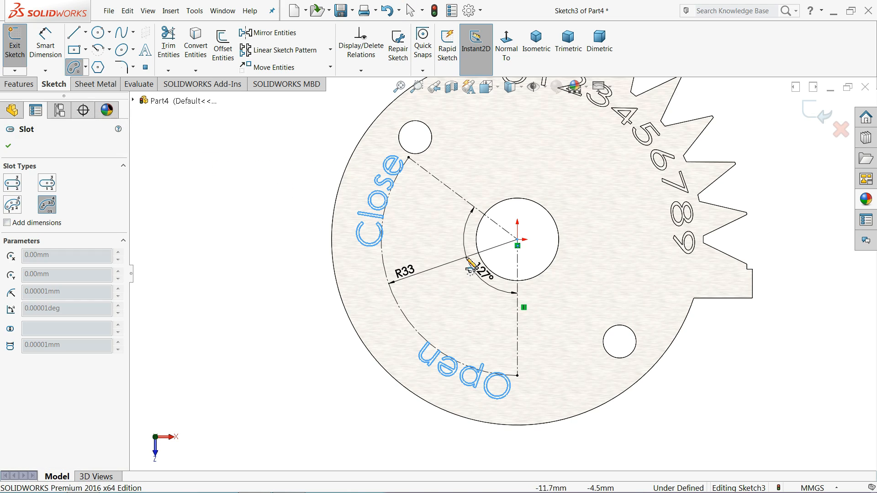
click(518, 240)
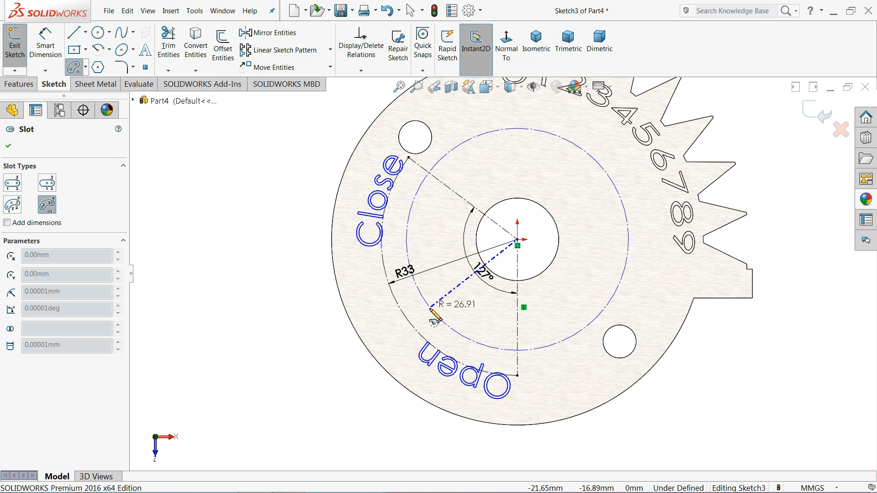
click(414, 327)
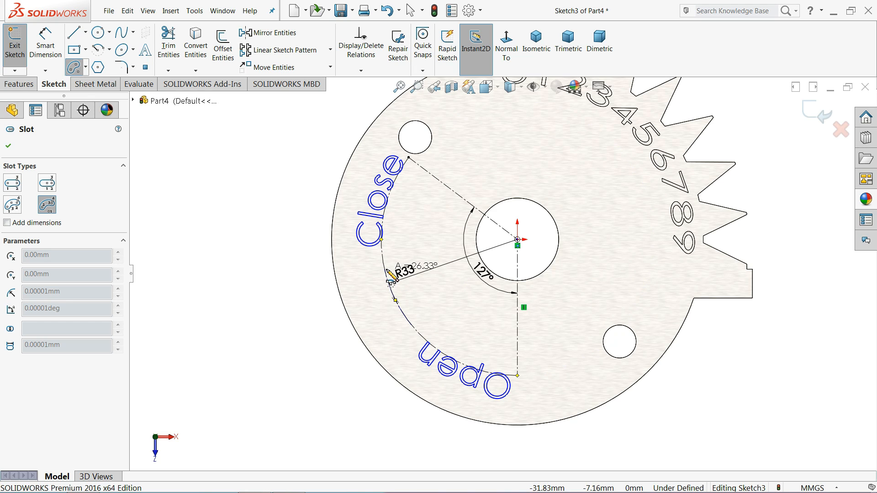
click(392, 280)
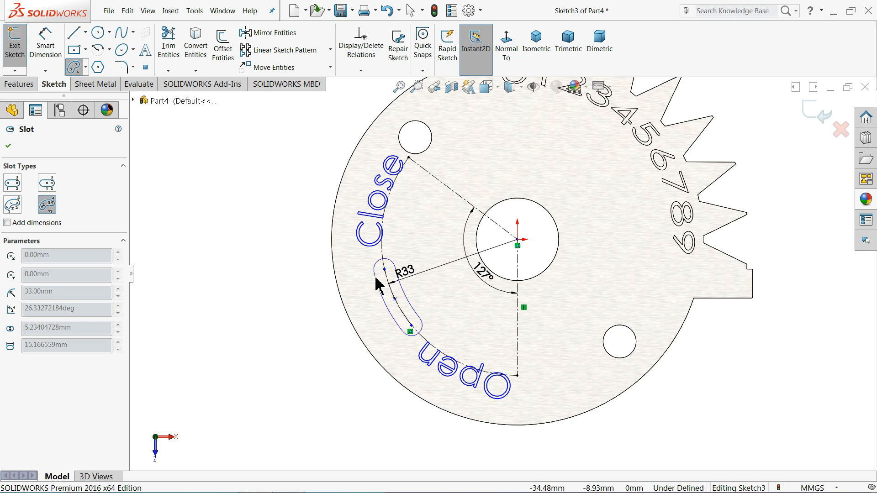
click(384, 283)
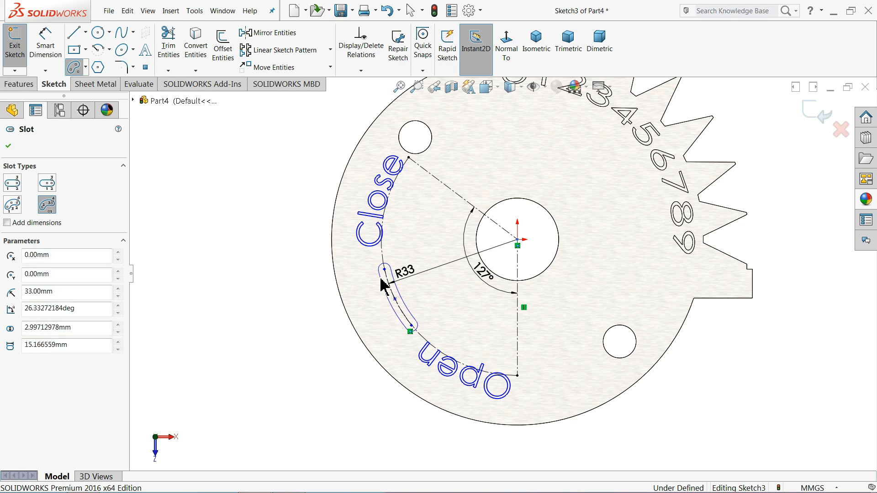
- Accept the slot and sketch a line arrowhead at its Close end, with barbs about 1.9 mm long and the tip on the construction arc
click(8, 145)
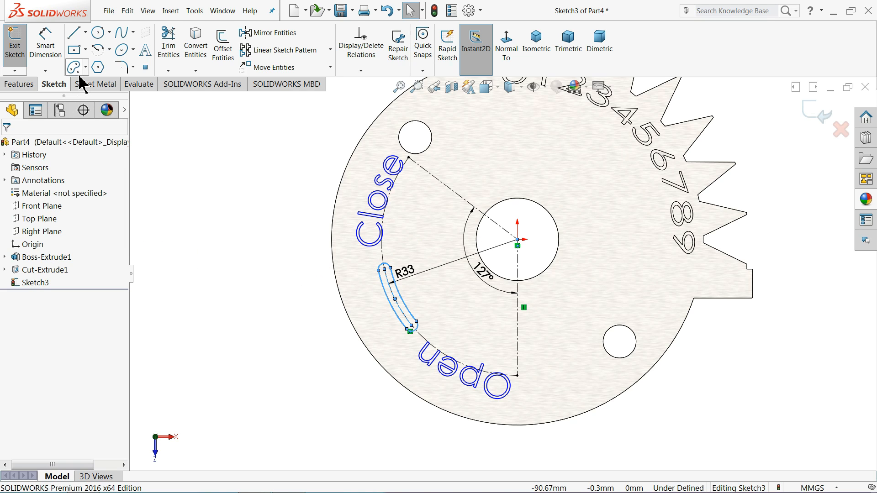
click(74, 32)
scroll(402, 247, down, 3)
scroll(406, 250, down, 1)
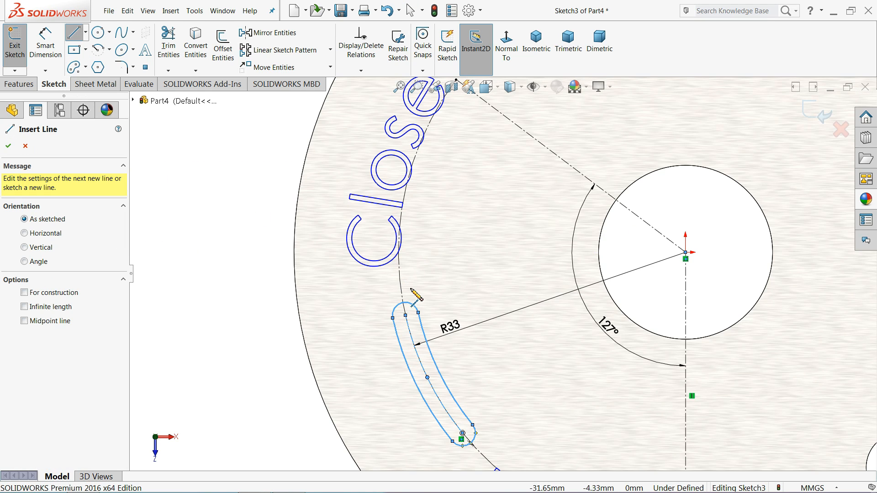
click(25, 146)
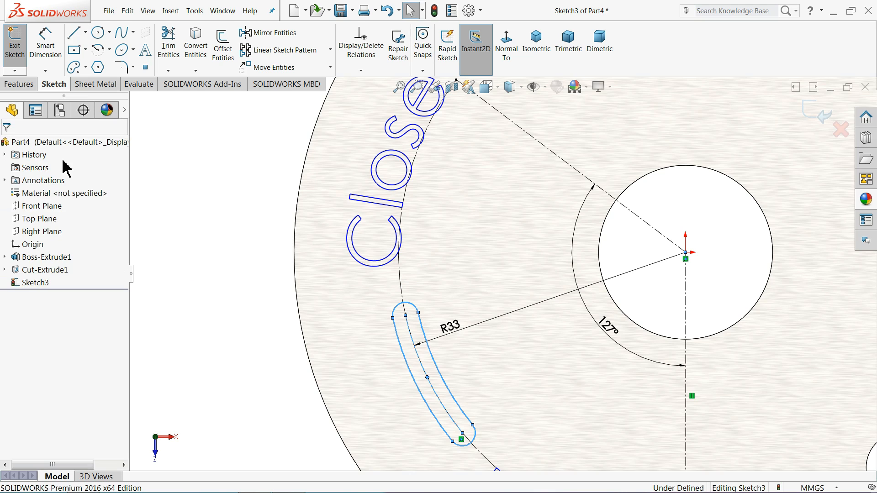
click(74, 32)
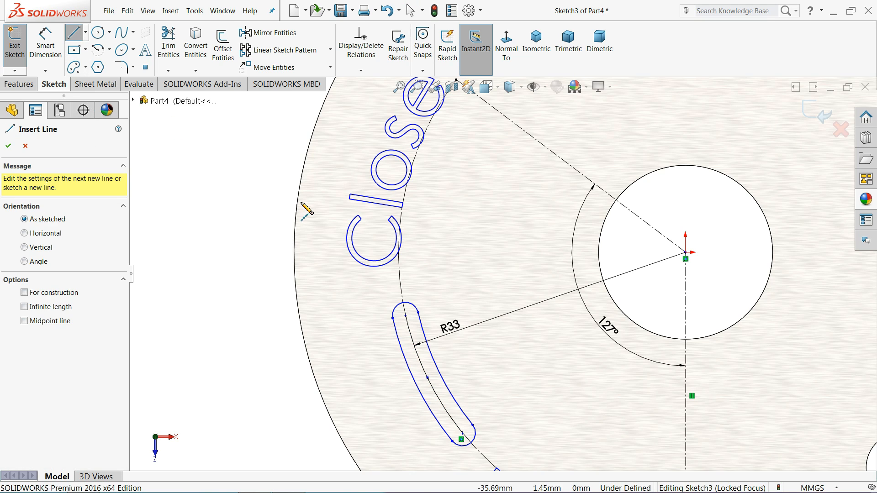
scroll(439, 320, down, 4)
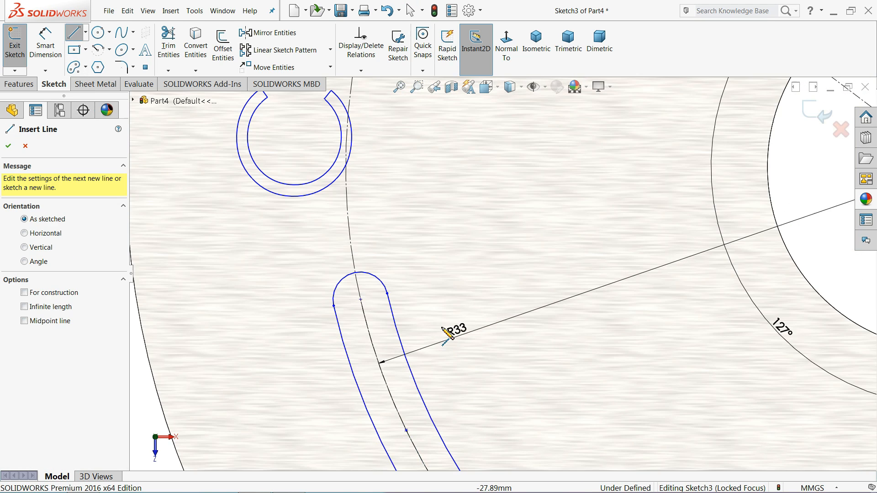
click(334, 306)
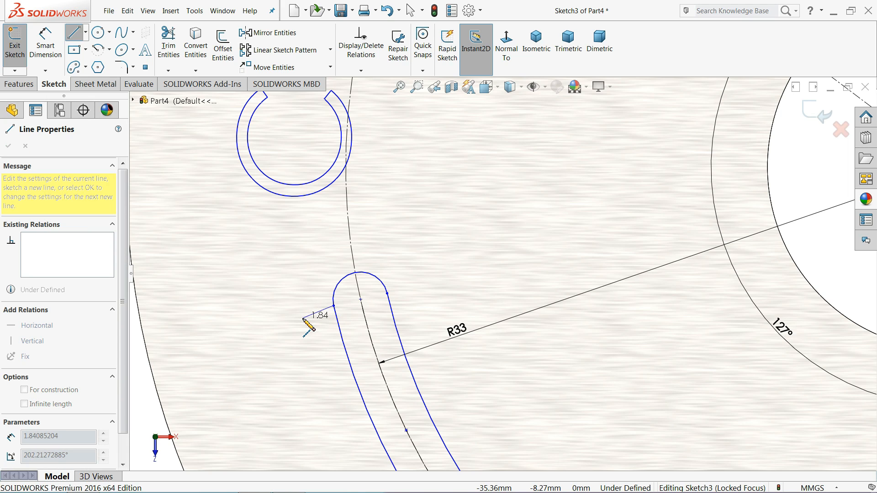
click(303, 316)
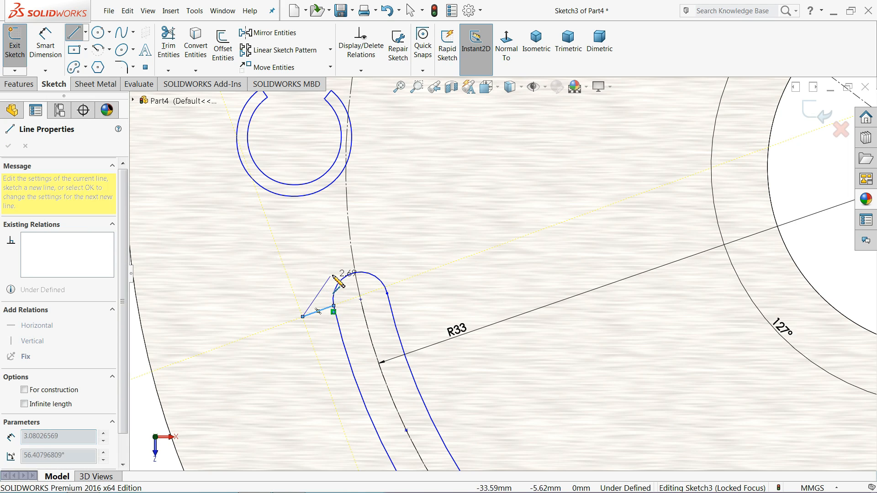
click(347, 197)
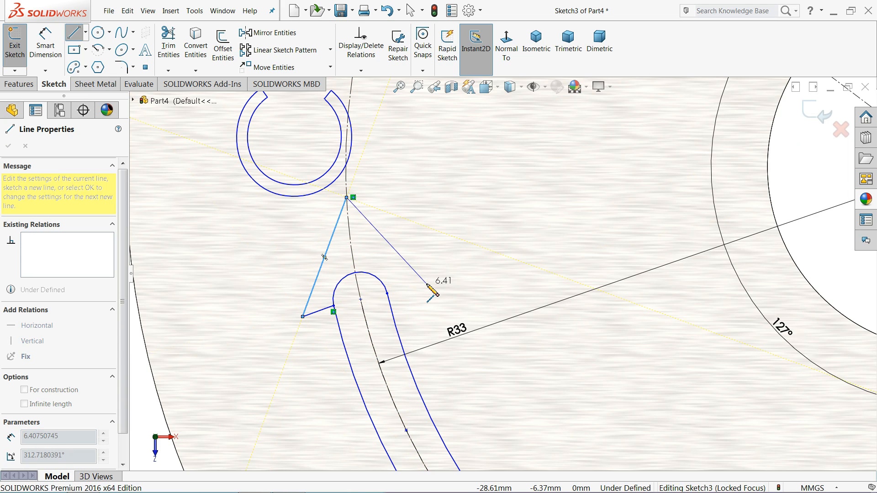
click(421, 285)
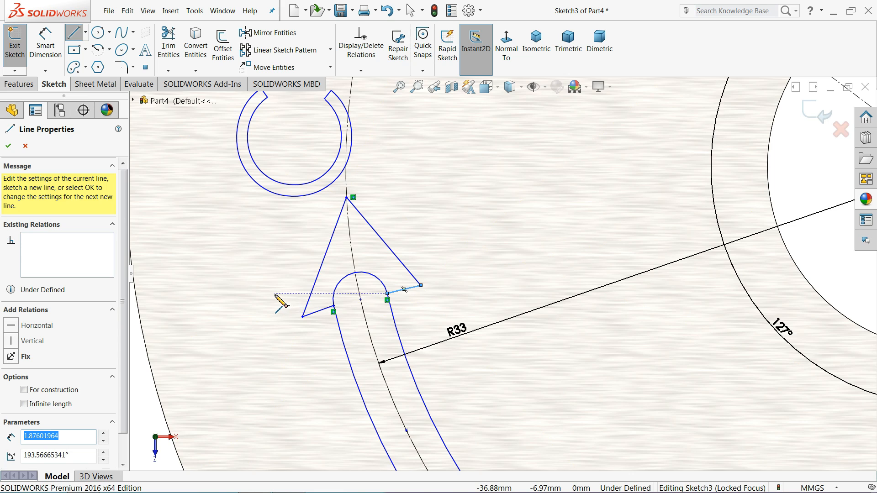
- Sketch a matching line arrowhead at the slot's Open end, with barbs about 1 mm long and the tip on the construction arc
scroll(276, 298, up, 6)
scroll(510, 334, down, 5)
scroll(513, 347, down, 2)
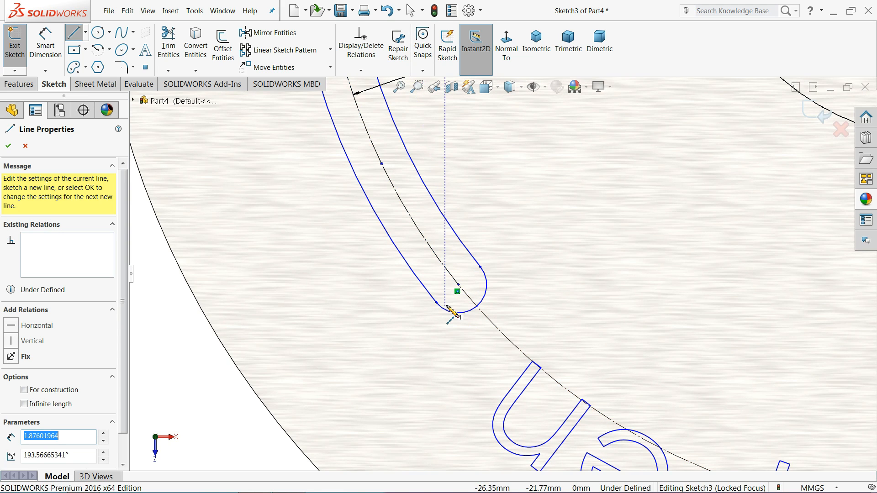
click(422, 315)
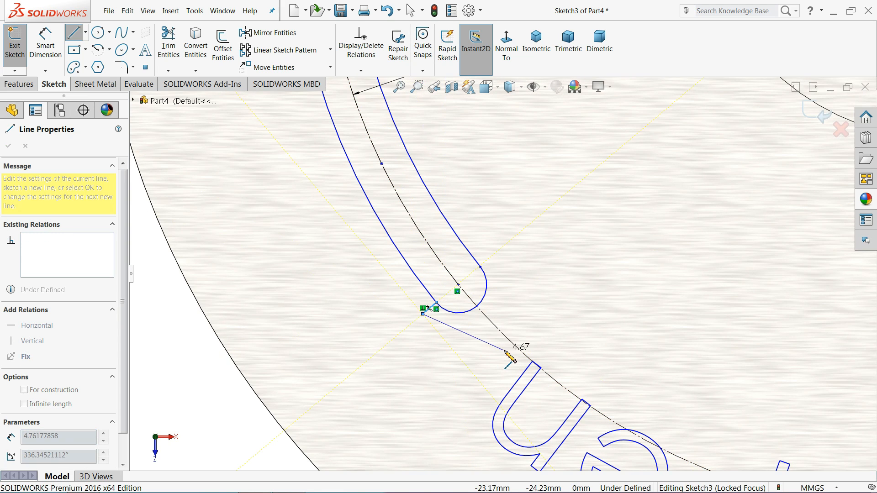
click(519, 350)
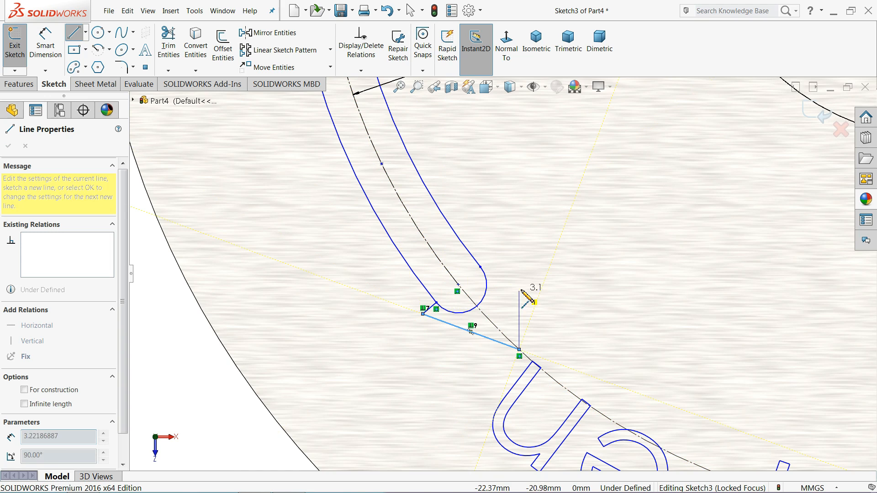
click(496, 256)
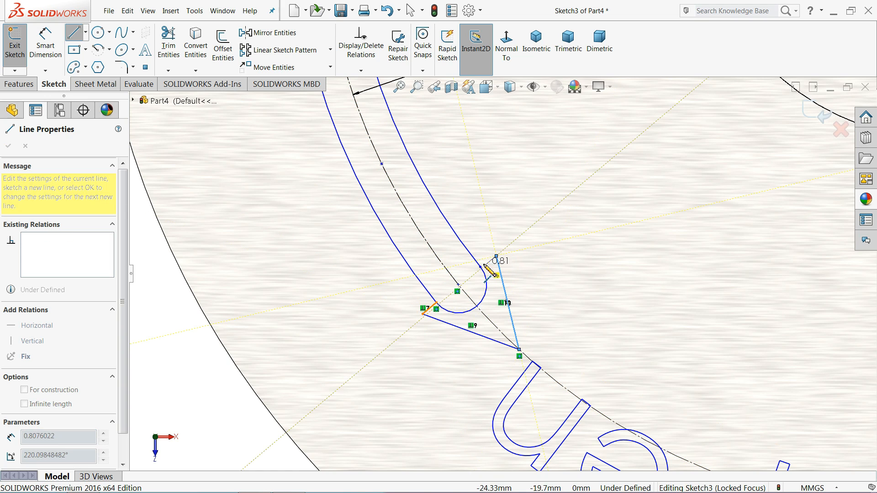
click(481, 267)
scroll(502, 272, up, 4)
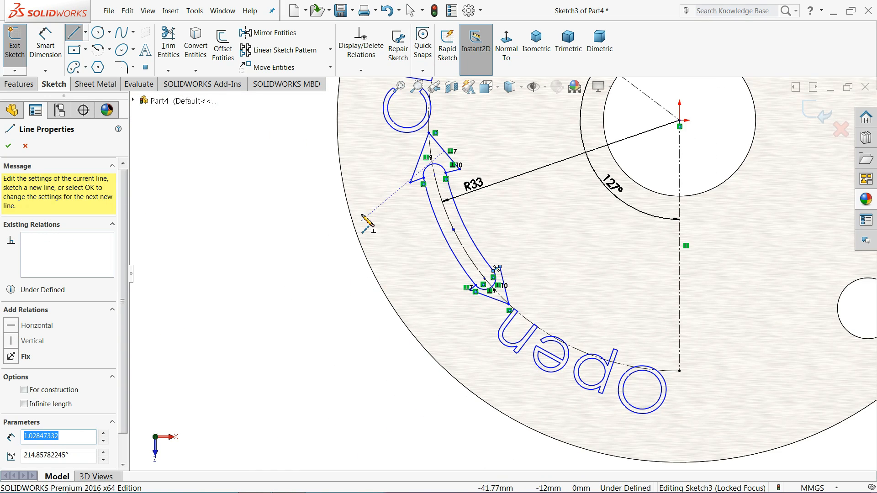
click(8, 146)
scroll(460, 166, down, 3)
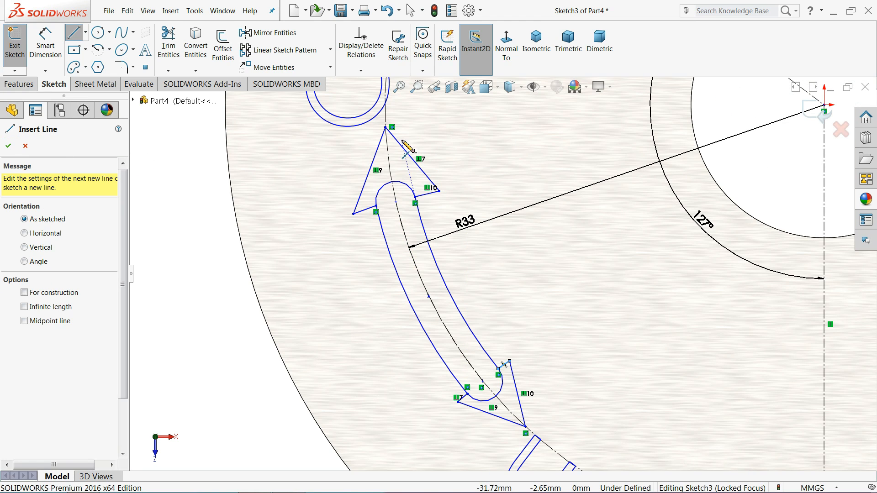
click(26, 146)
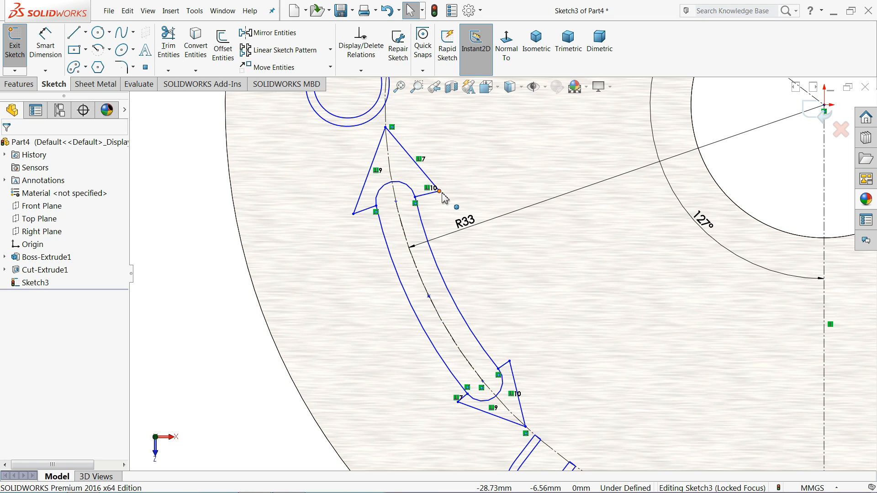
- Pull the Close-end arrowhead's inner barb corner slightly inward and trim away the slot's rounded end arcs inside both arrowheads
drag(440, 193, 432, 195)
scroll(434, 197, up, 3)
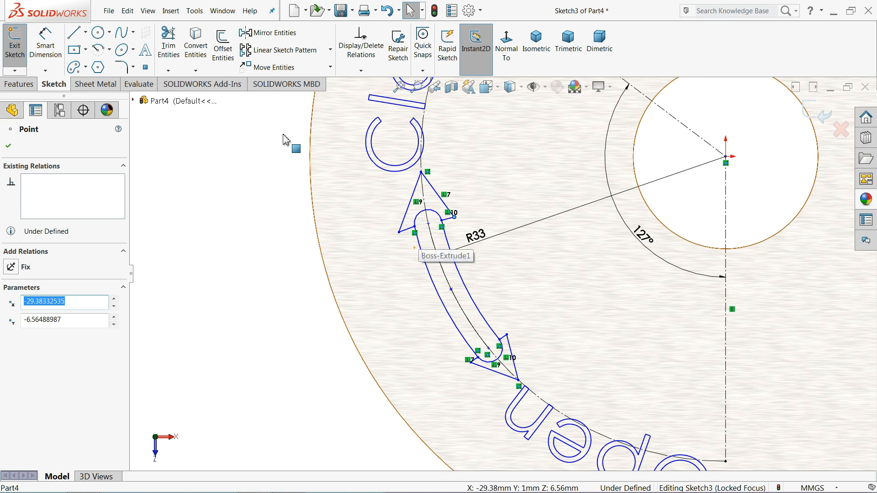
click(168, 48)
scroll(454, 220, down, 2)
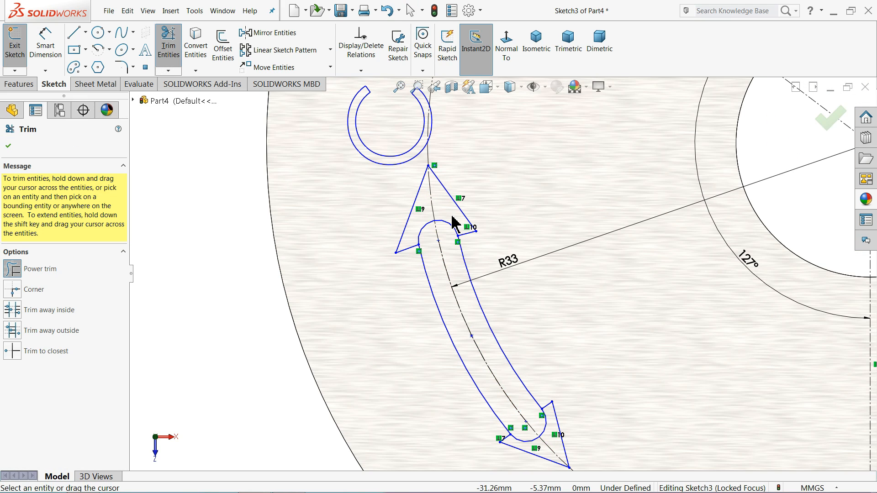
drag(453, 223, 431, 235)
click(462, 253)
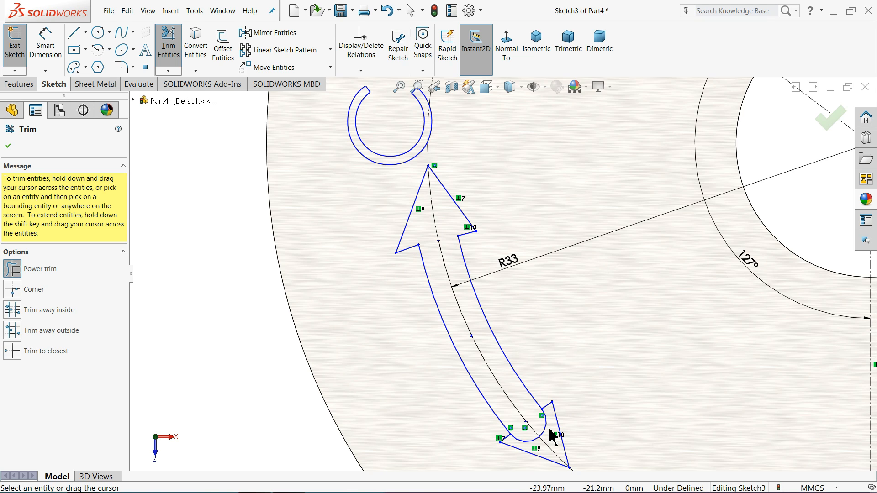
drag(551, 434, 528, 442)
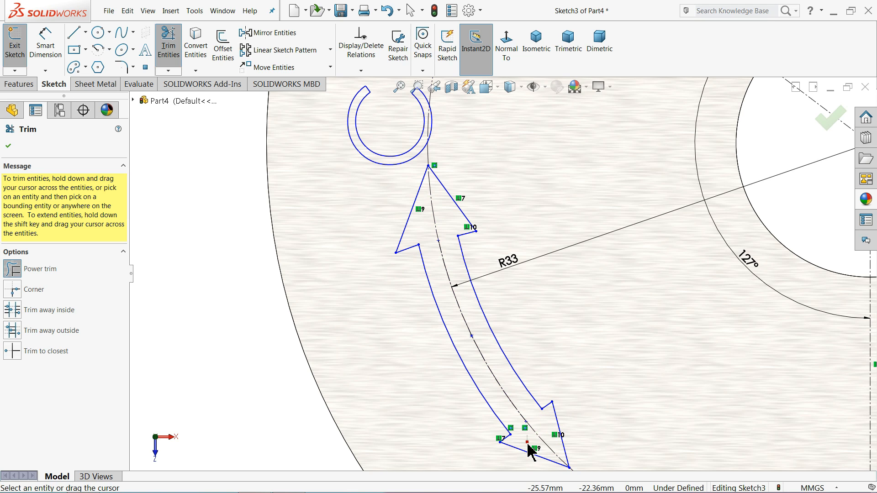
scroll(466, 352, up, 6)
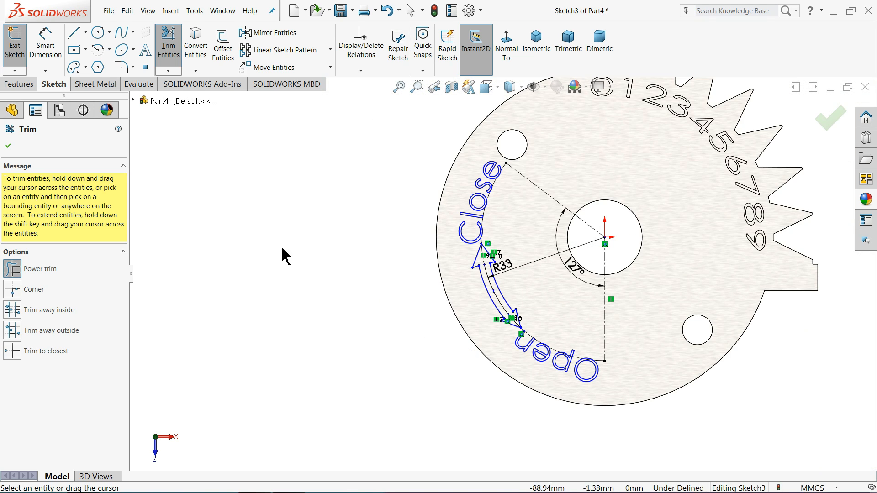
- Cut-extrude the Open and Close lettering and the double-headed arrow into the plate to a blind depth of 0.30 mm
click(18, 84)
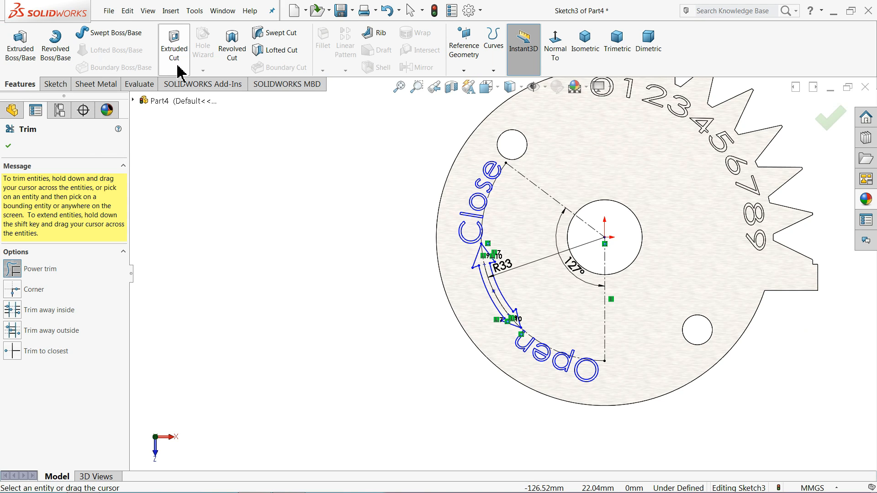
click(180, 59)
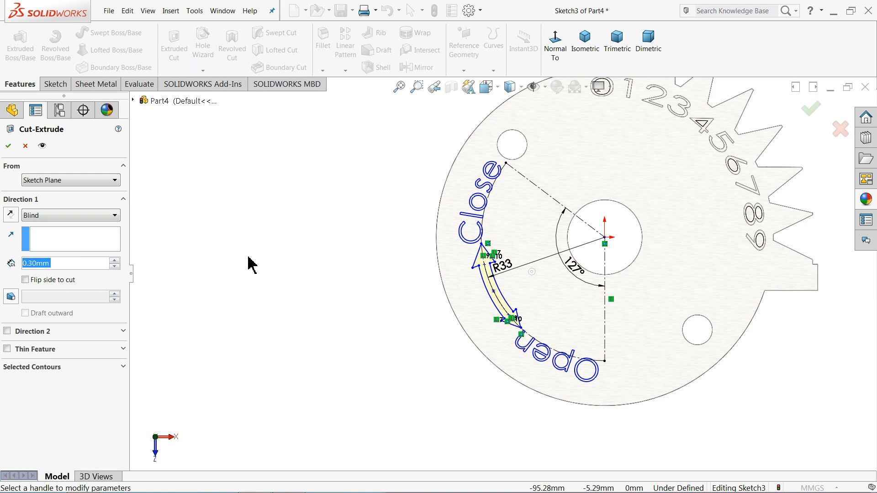
middle_drag(430, 329, 431, 256)
scroll(534, 308, down, 3)
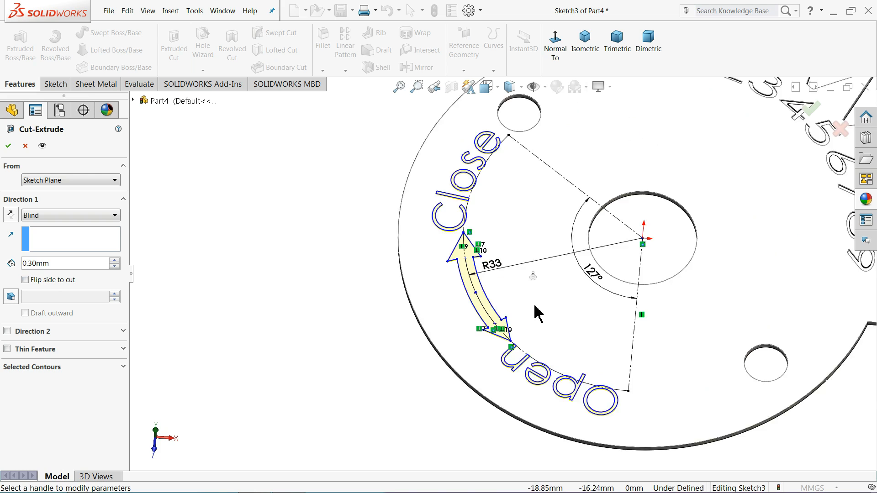
click(8, 146)
click(173, 192)
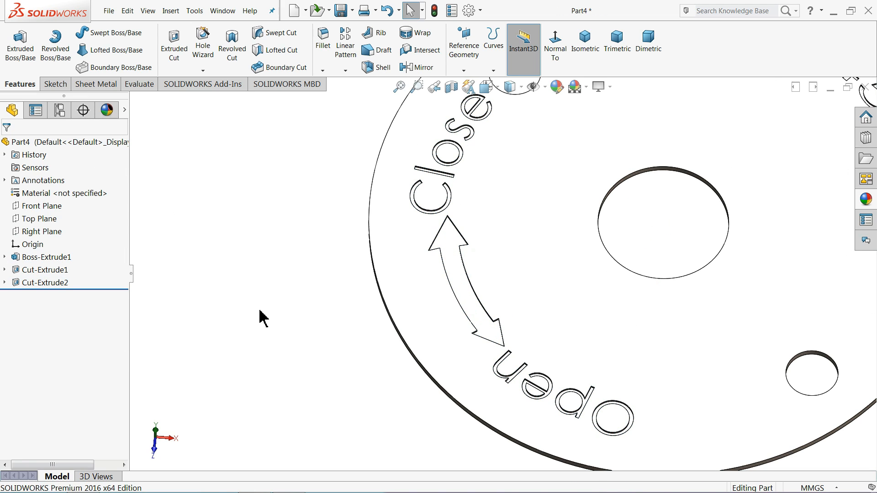
- Change the color of the whole part's brushed chromium appearance to dark grey
scroll(533, 318, up, 5)
mouse_move(534, 319)
middle_down()
mouse_move(638, 264)
mouse_move(584, 214)
mouse_move(572, 221)
mouse_move(561, 267)
mouse_move(563, 248)
mouse_move(525, 298)
mouse_move(513, 166)
mouse_move(524, 284)
middle_up()
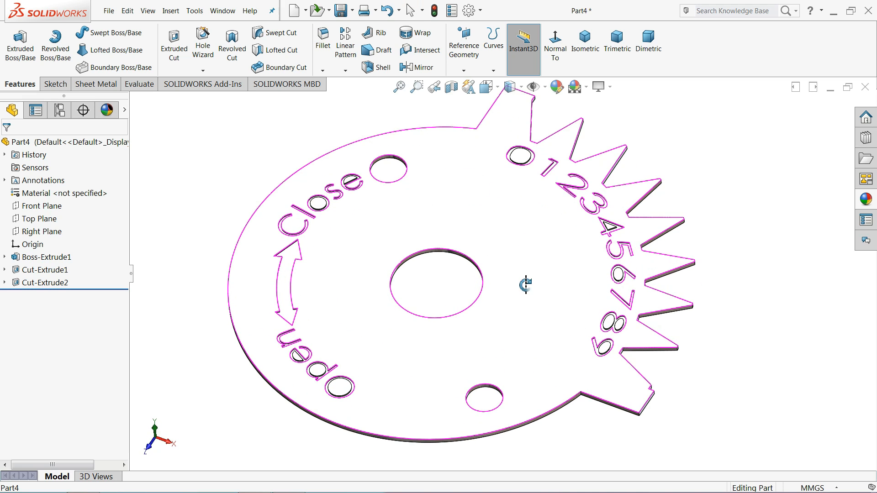
click(108, 142)
click(557, 86)
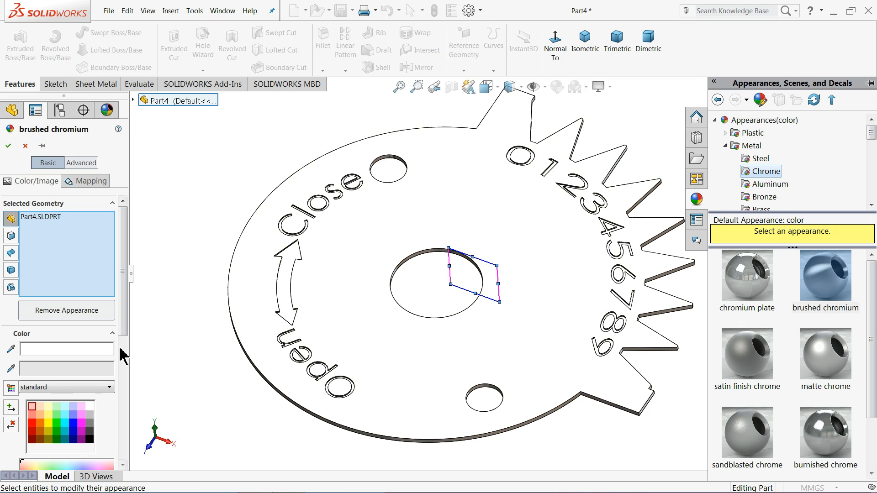
click(90, 423)
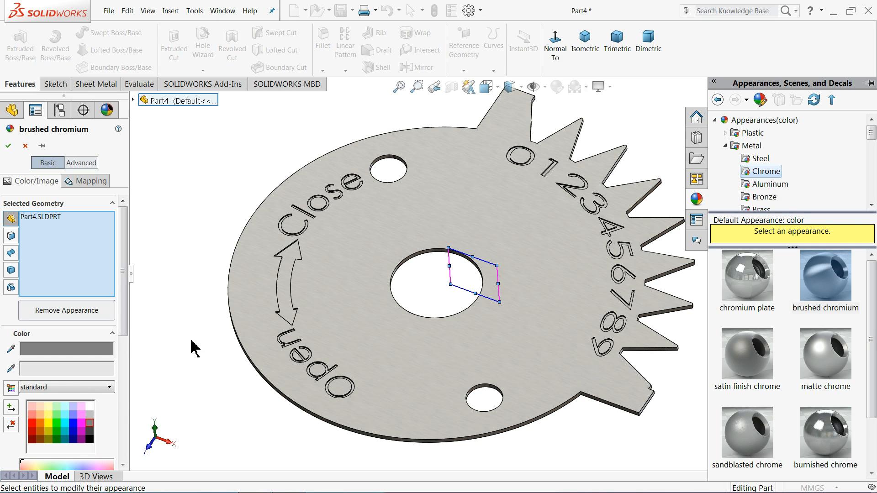
middle_drag(283, 303, 315, 319)
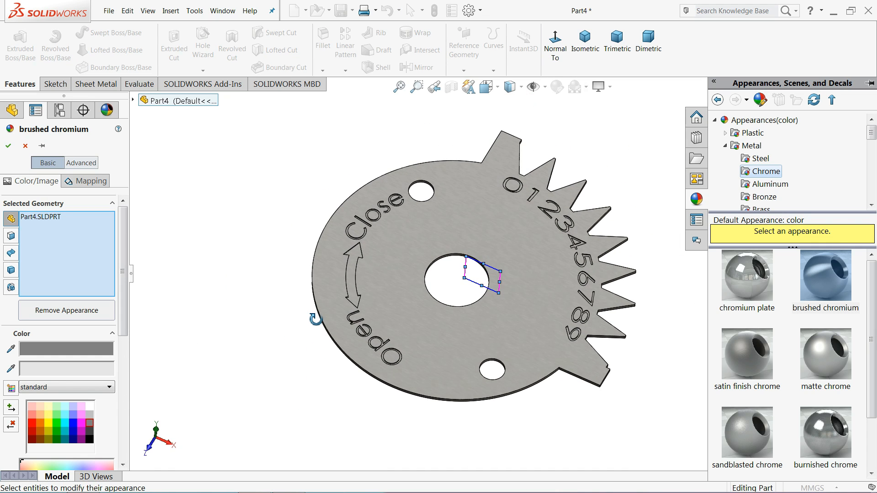
click(89, 432)
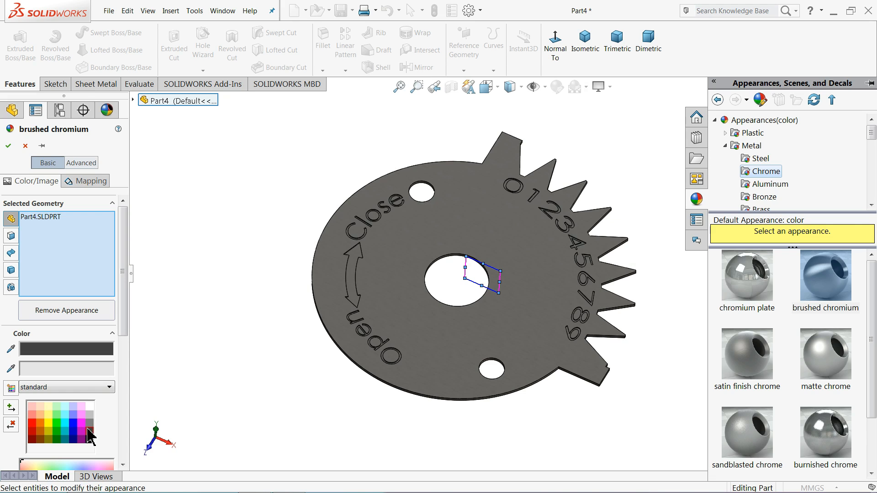
scroll(271, 380, up, 3)
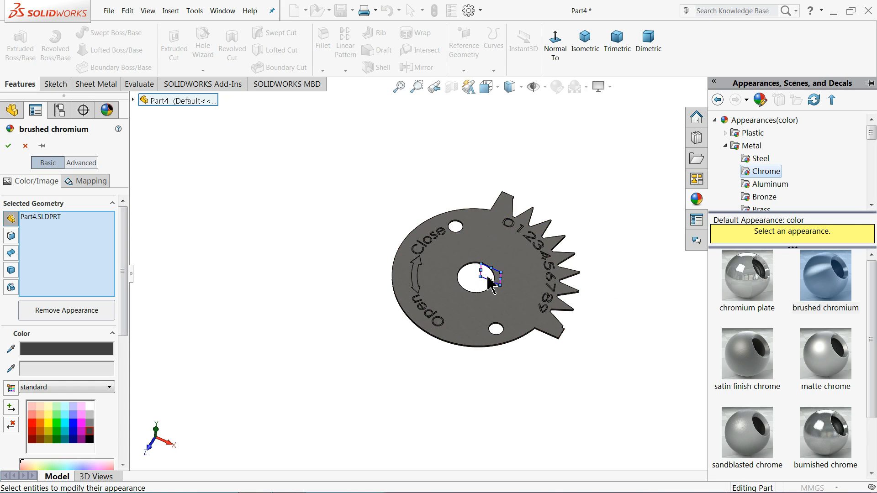
scroll(511, 262, down, 2)
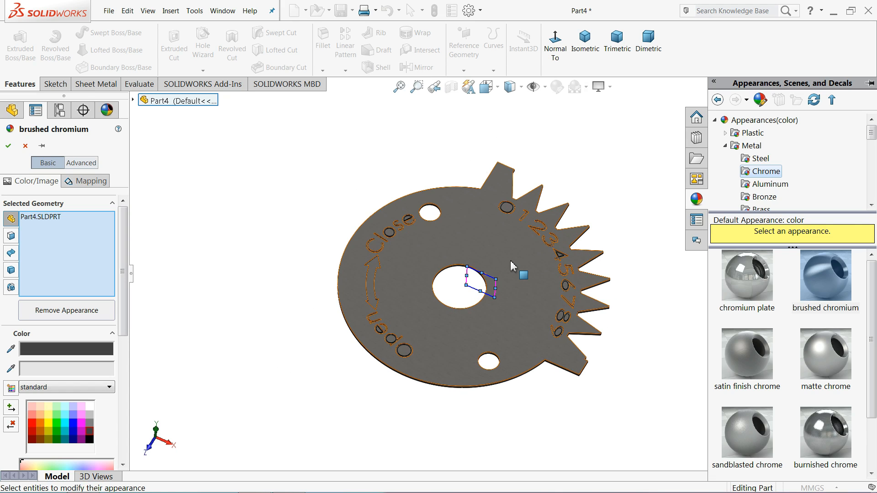
click(8, 147)
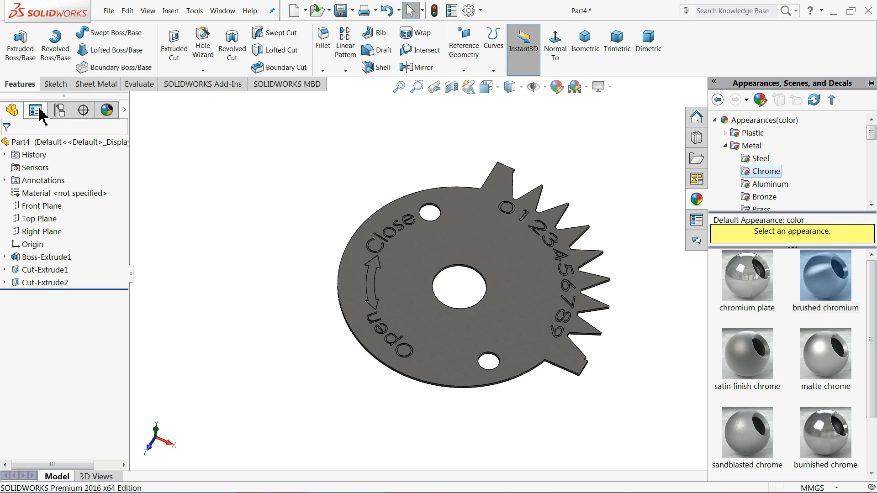
- Save the part as "8.open close label" in the Butterfly Valve folder
click(341, 10)
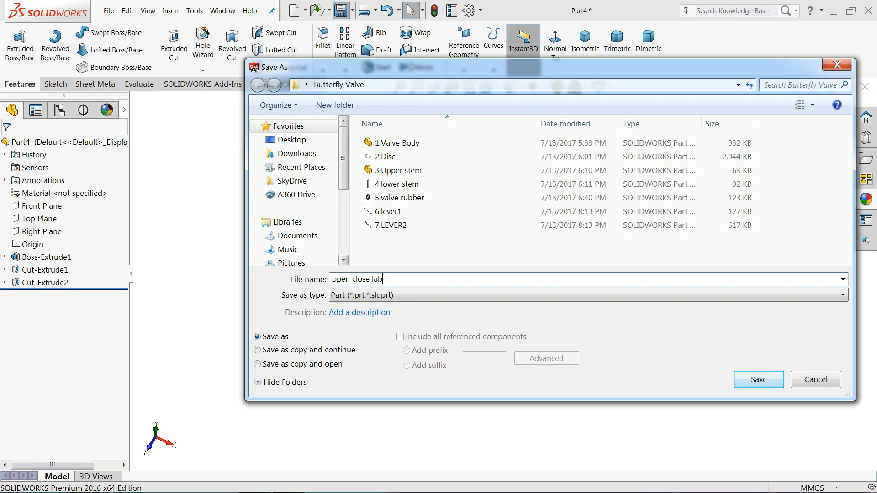
click(335, 279)
text(8.)
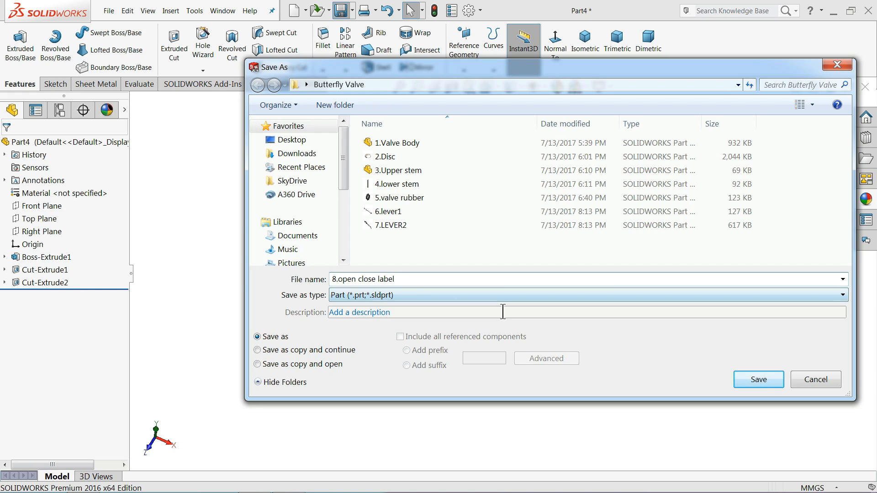
click(760, 383)
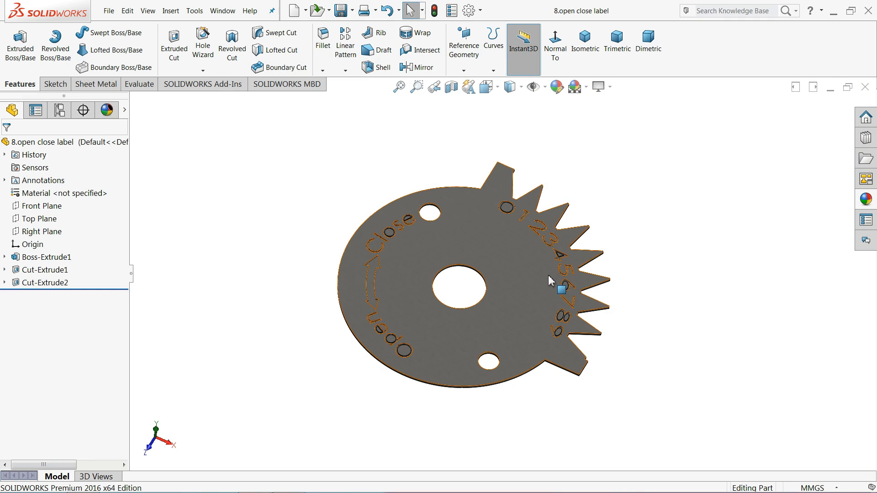
middle_drag(482, 292, 475, 261)
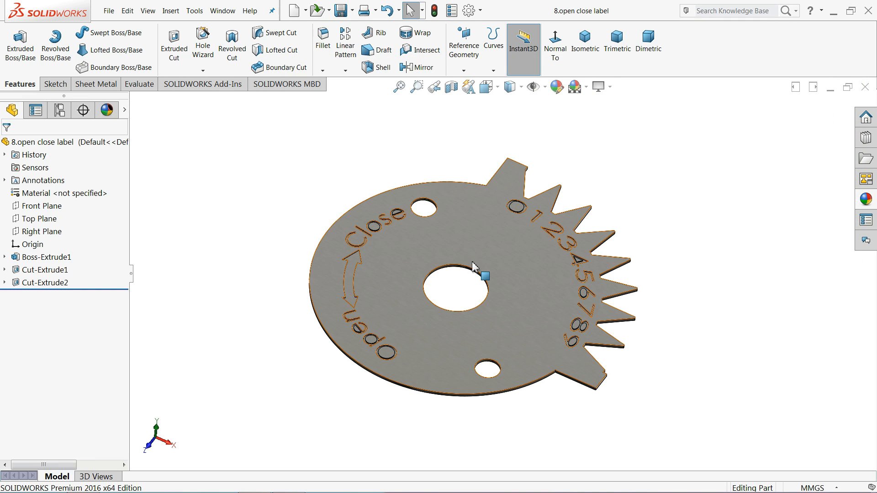
scroll(438, 311, down, 2)
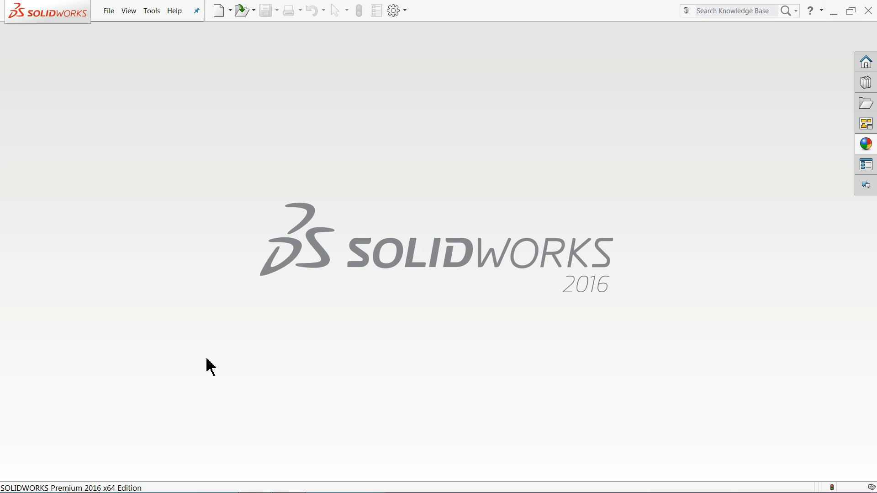
- Create a new assembly document
click(110, 17)
click(137, 29)
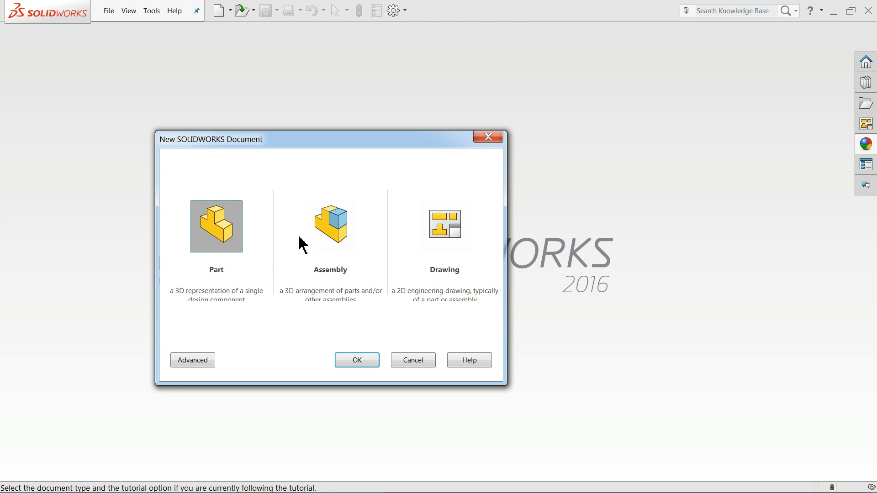
click(351, 242)
click(357, 360)
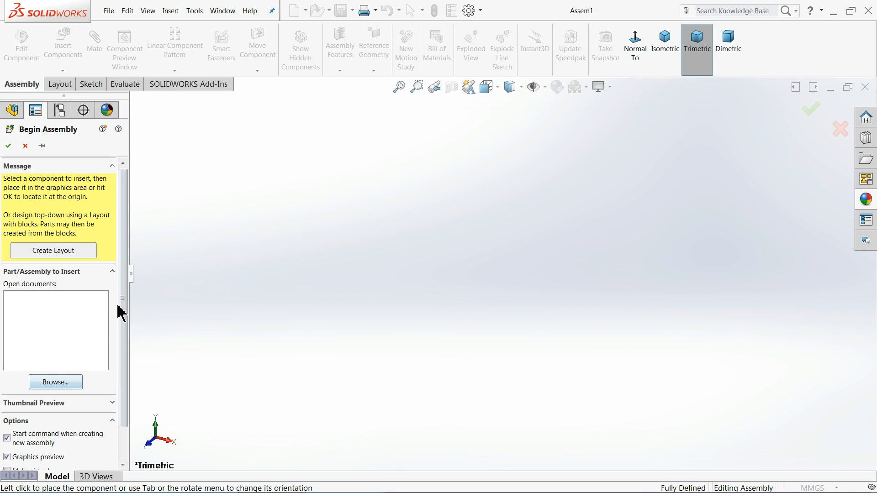
- Browse the Butterfly Valve folder for the first component and enlarge its file thumbnails
click(63, 383)
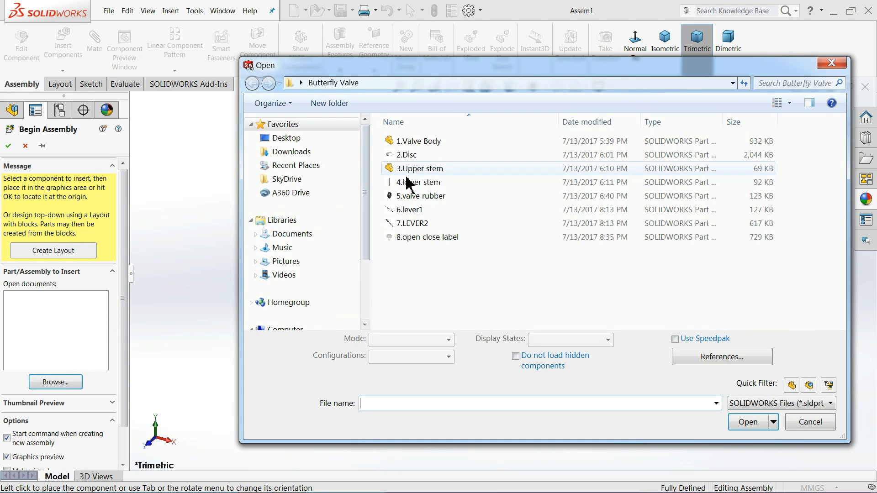
click(789, 104)
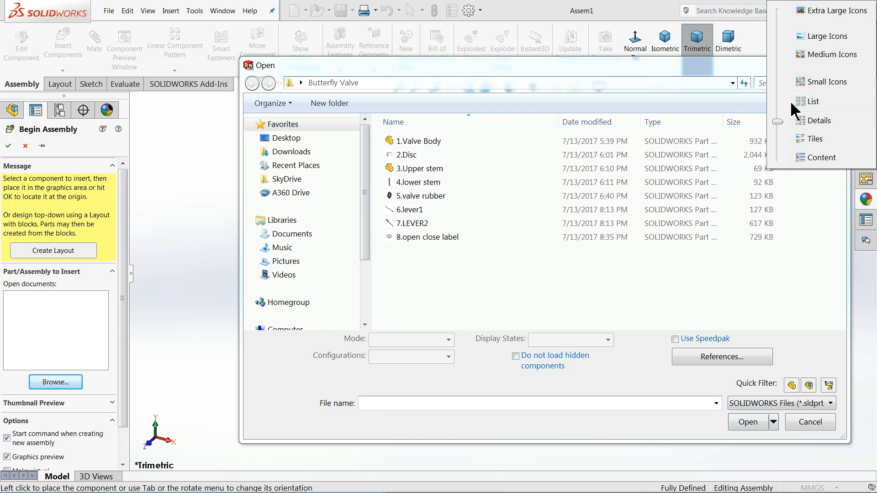
click(810, 39)
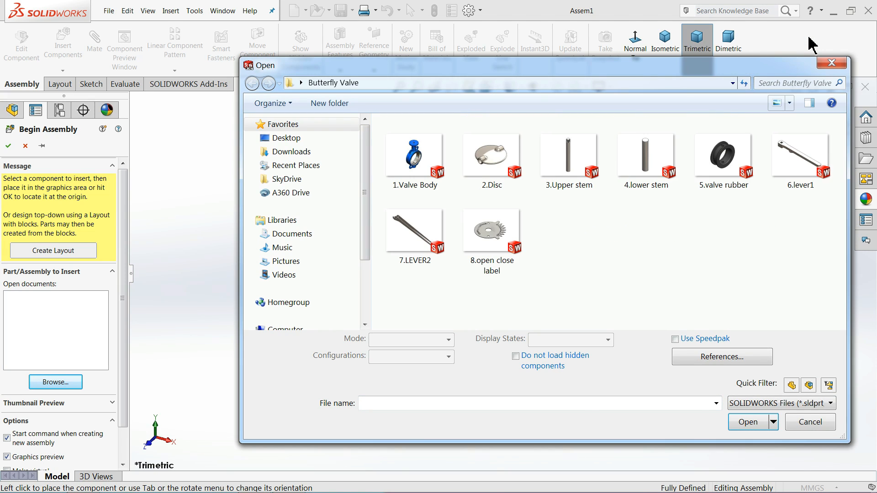
click(788, 103)
click(809, 84)
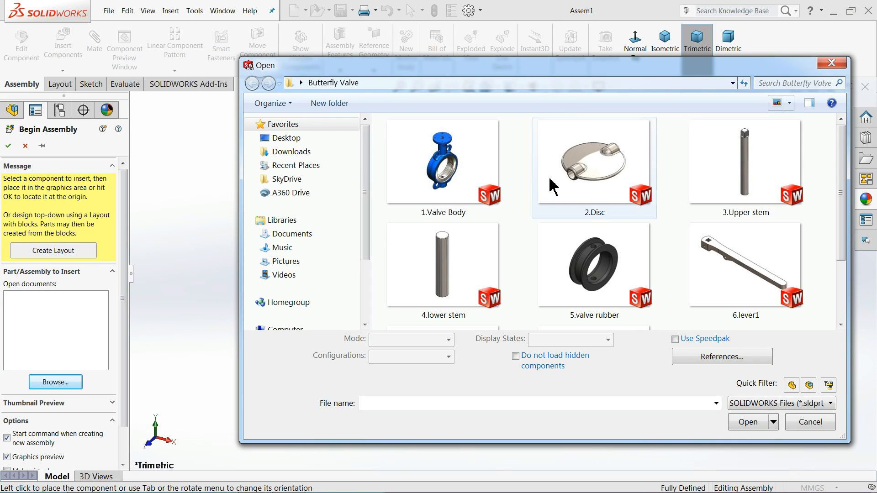
- Insert 1.Valve Body as the first component, turn on origin display and place the part at the assembly origin
click(437, 185)
click(733, 420)
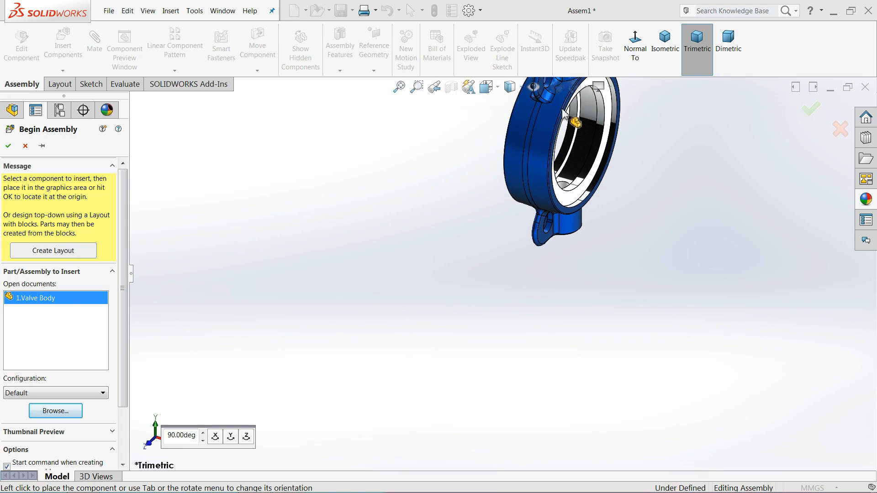
click(533, 86)
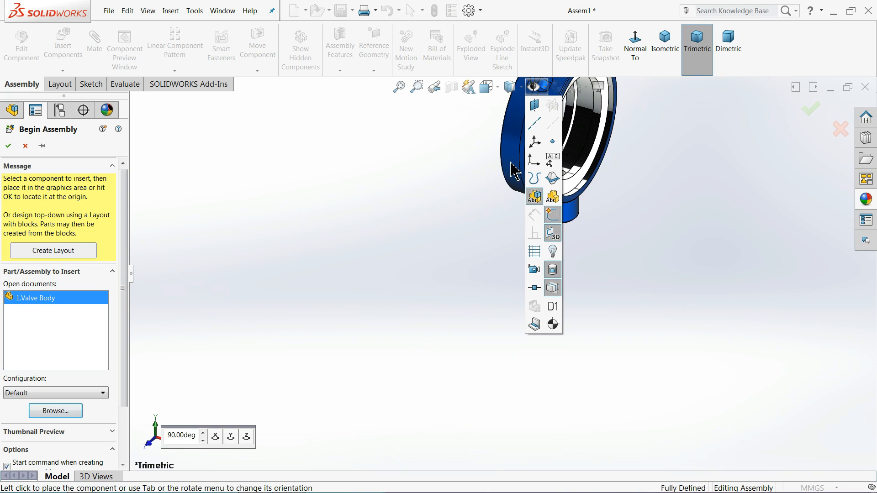
click(534, 164)
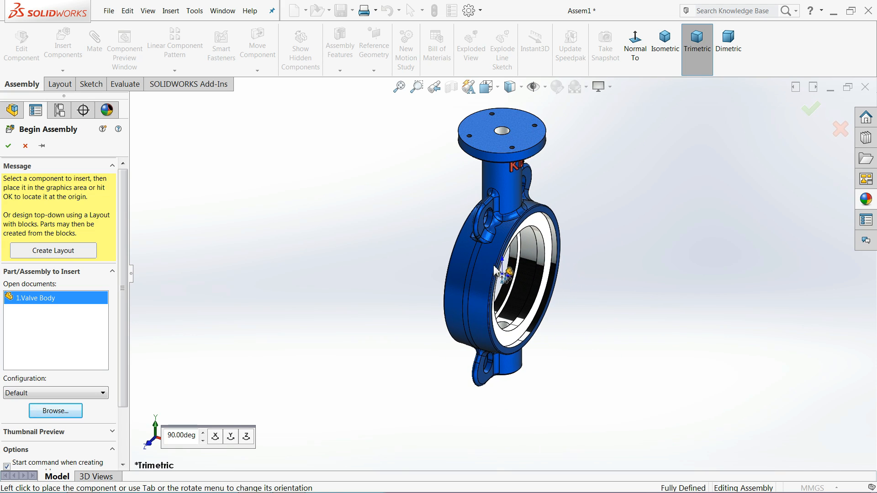
click(495, 271)
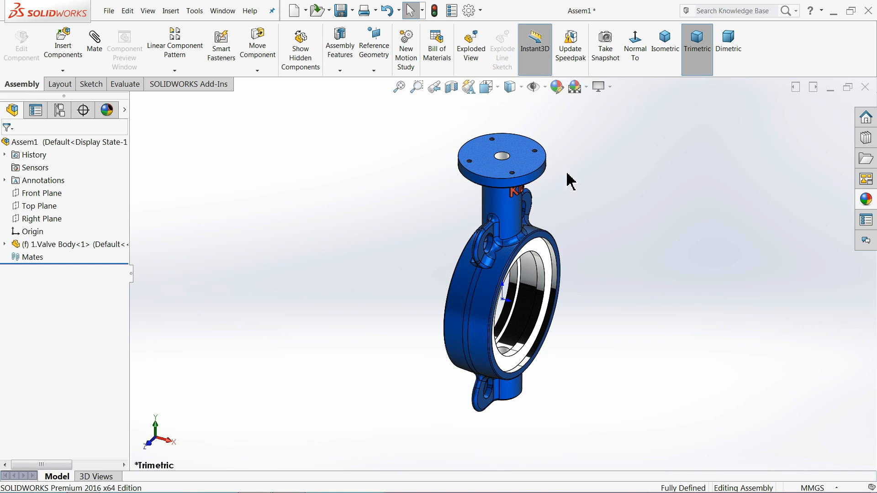
- Apply the Plain White scene to the assembly
click(586, 86)
click(594, 26)
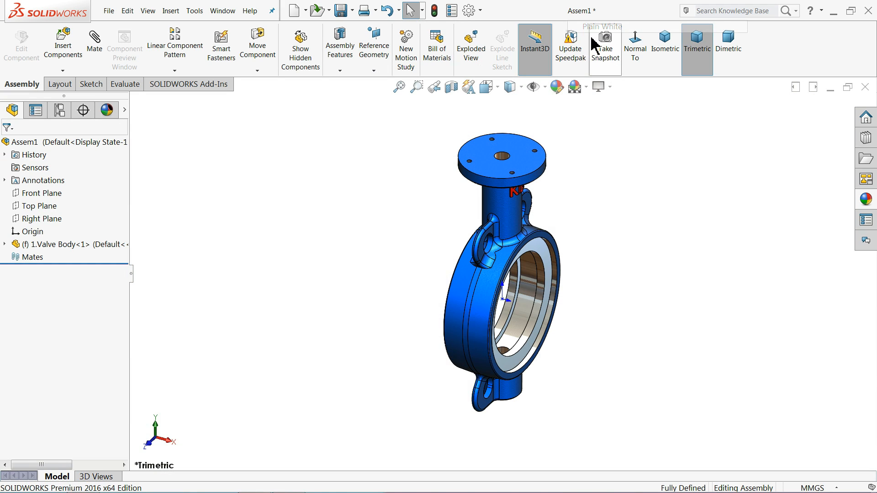
middle_drag(603, 304, 514, 304)
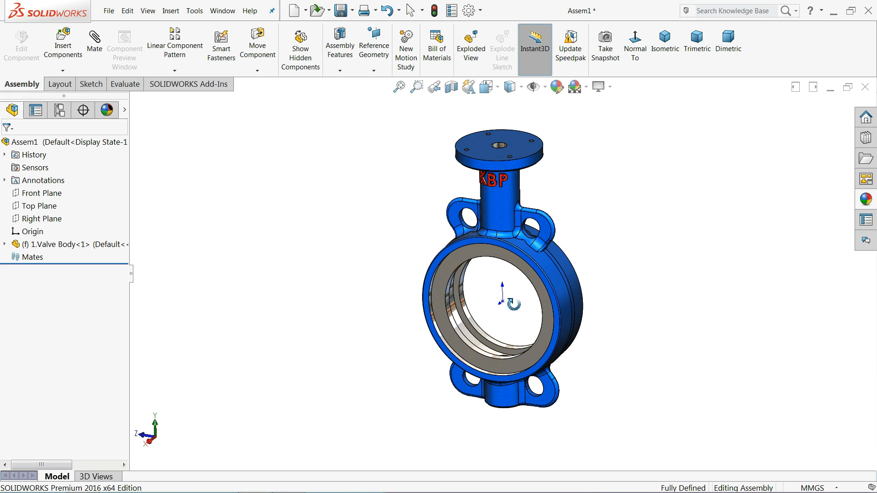
- Turn off the display of origins in the assembly
right_click(537, 259)
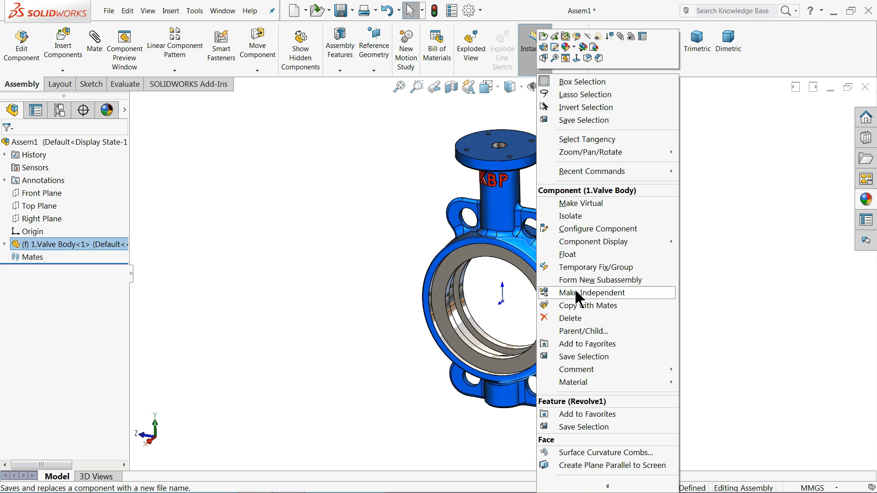
click(386, 251)
mouse_move(384, 257)
middle_down()
mouse_move(377, 286)
mouse_move(375, 256)
middle_up()
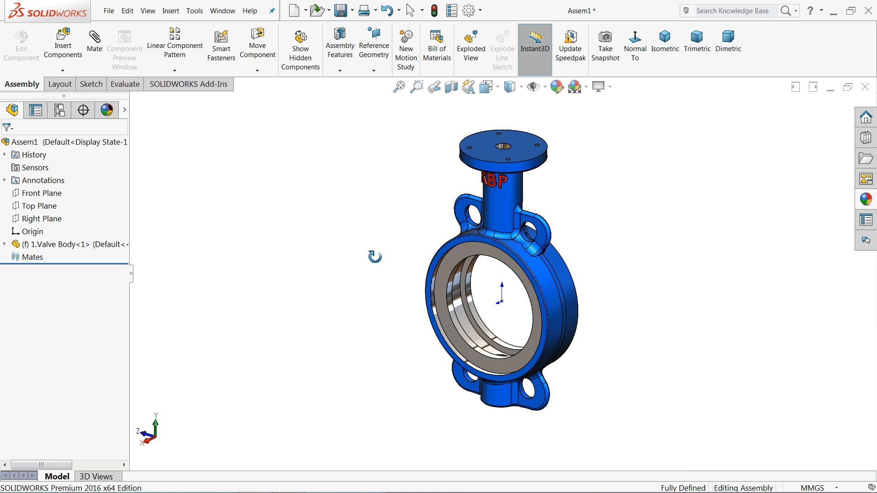
click(544, 87)
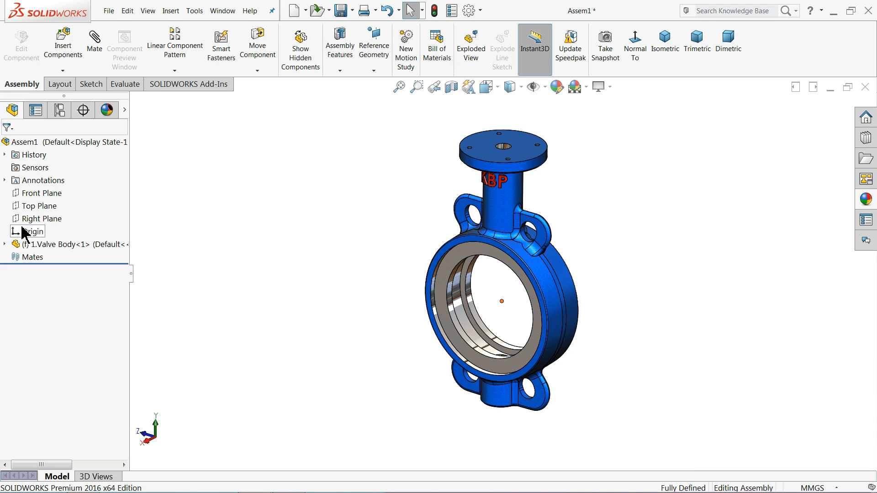
- Examine how the assembly's Front, Top and Right planes lie relative to the valve body
click(41, 194)
middle_drag(294, 226, 264, 224)
click(54, 219)
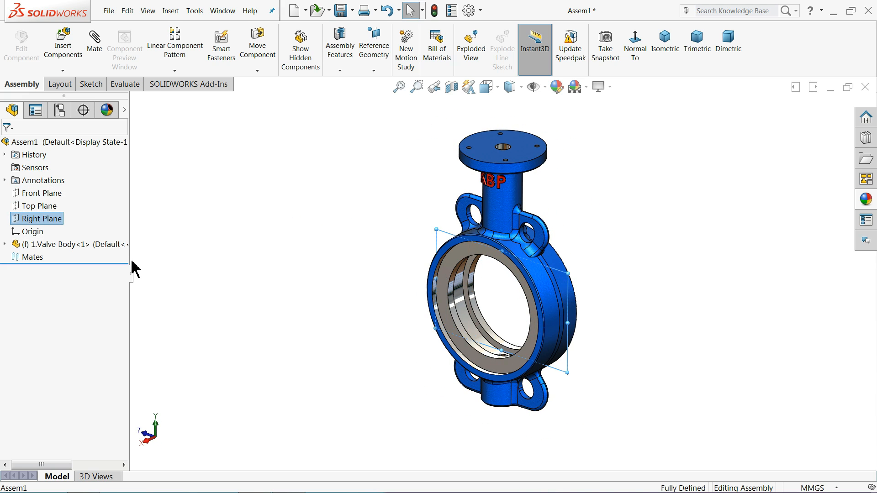
middle_drag(192, 256, 262, 290)
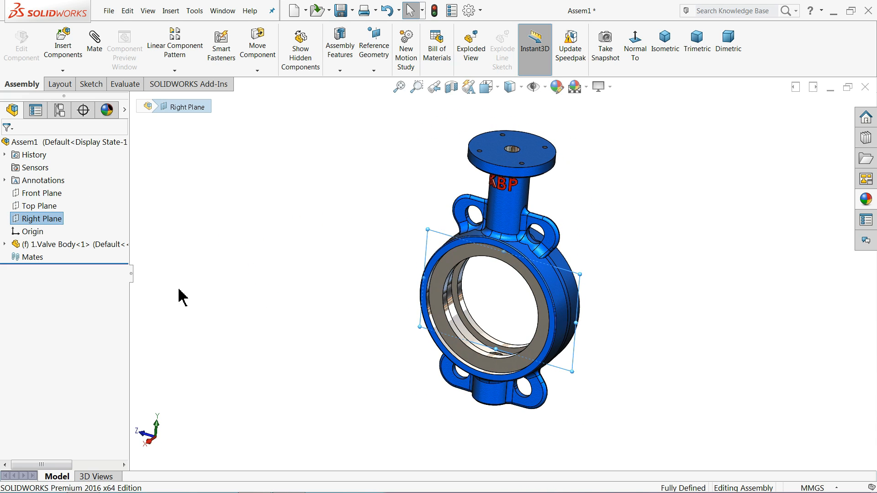
key(Escape)
mouse_move(352, 304)
middle_down()
mouse_move(325, 290)
mouse_move(344, 294)
middle_up()
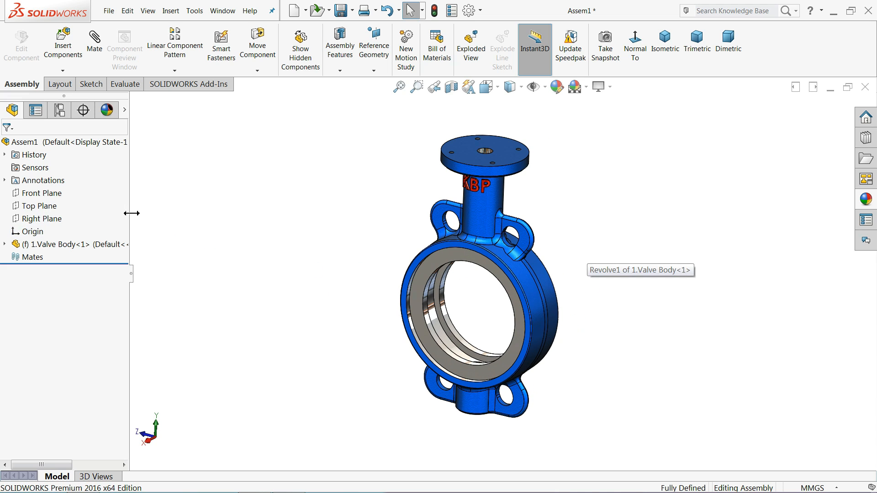
click(40, 193)
click(39, 206)
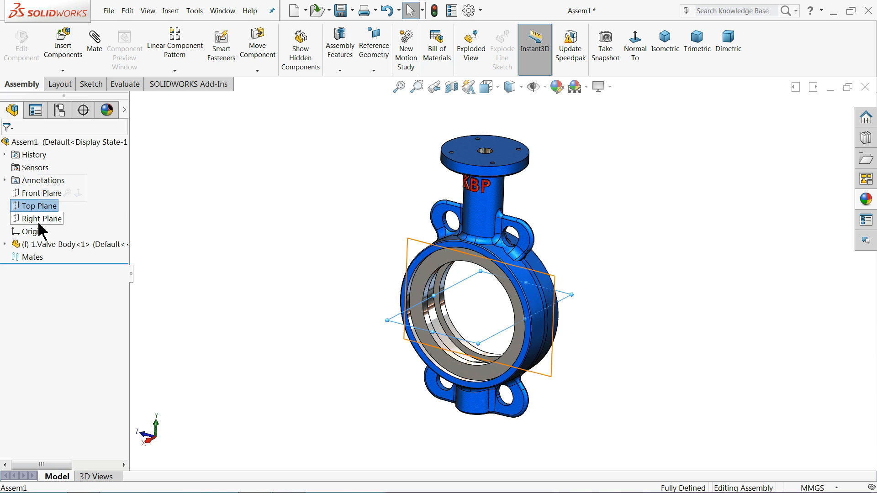
click(40, 221)
click(309, 265)
scroll(309, 265, up, 1)
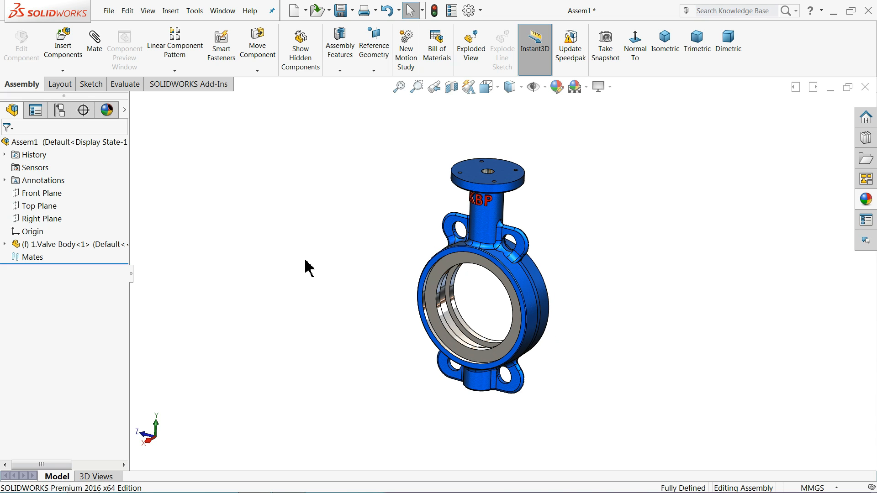
- Insert the 5.valve rubber component and place it beside the valve body
click(63, 43)
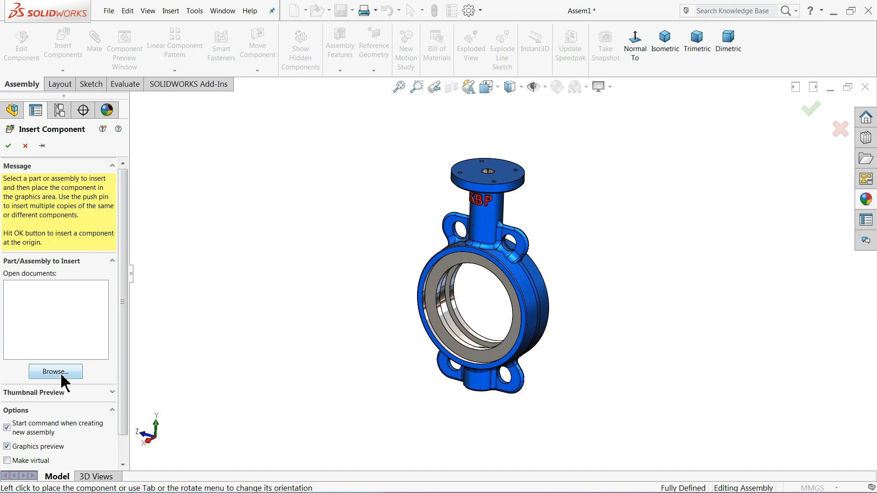
click(56, 372)
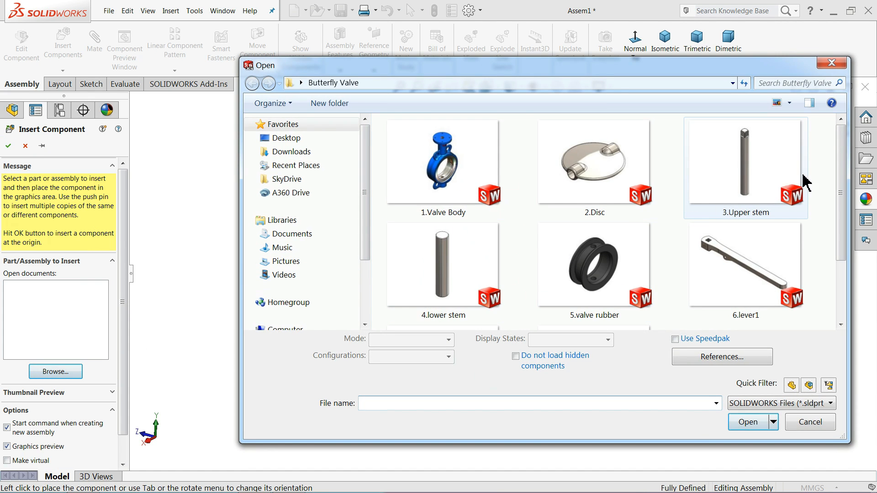
drag(844, 178, 846, 215)
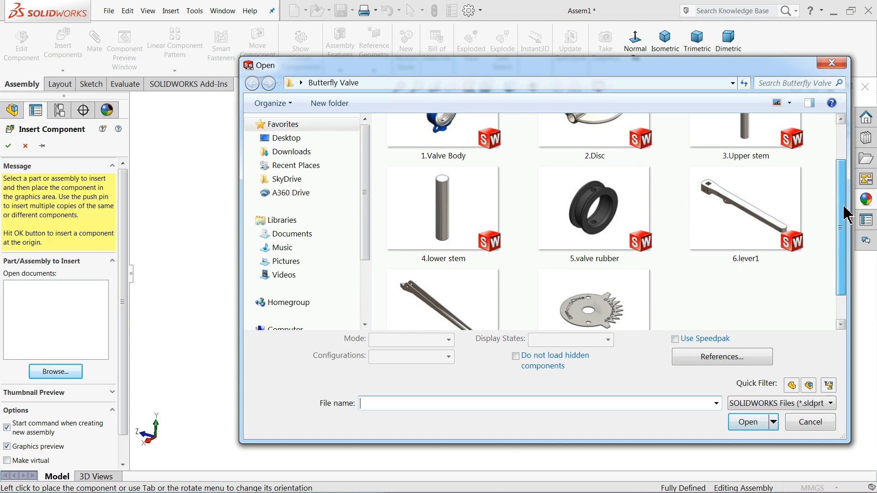
click(594, 210)
click(747, 413)
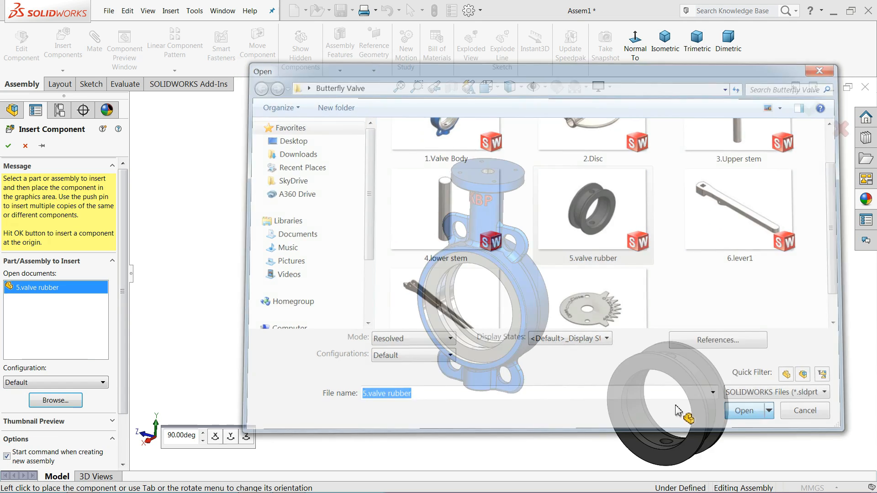
click(355, 286)
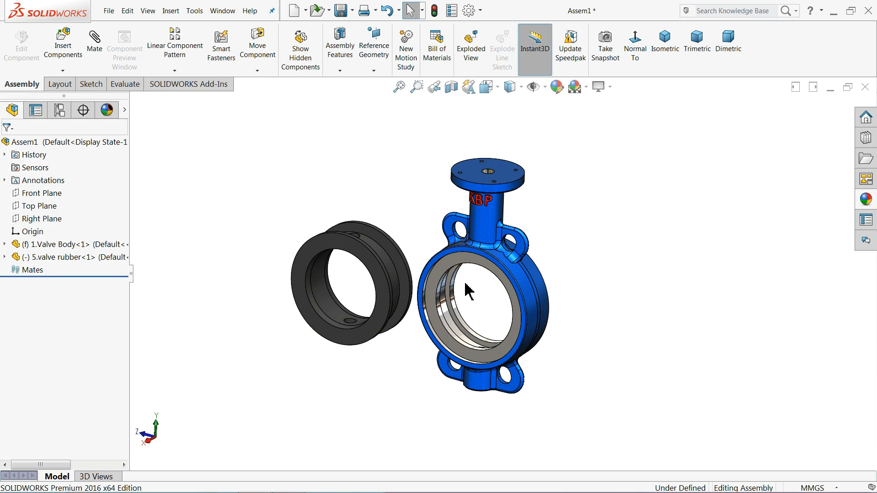
scroll(464, 289, down, 2)
scroll(296, 274, down, 2)
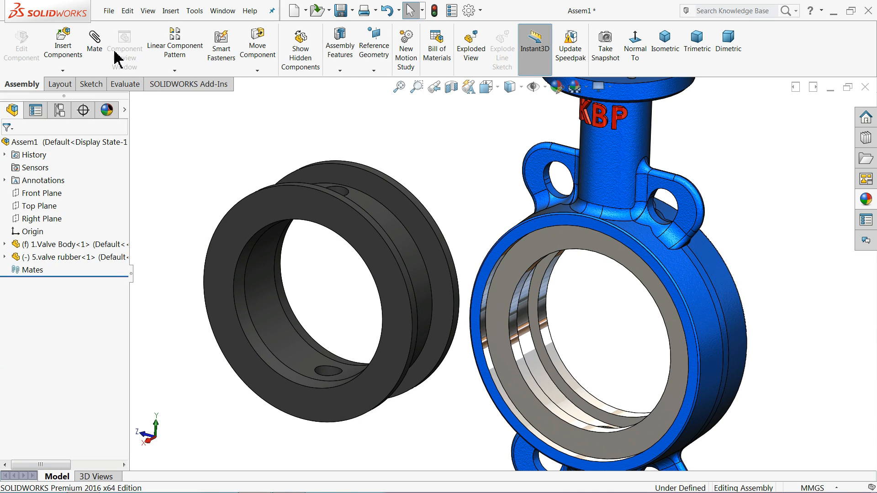
click(61, 41)
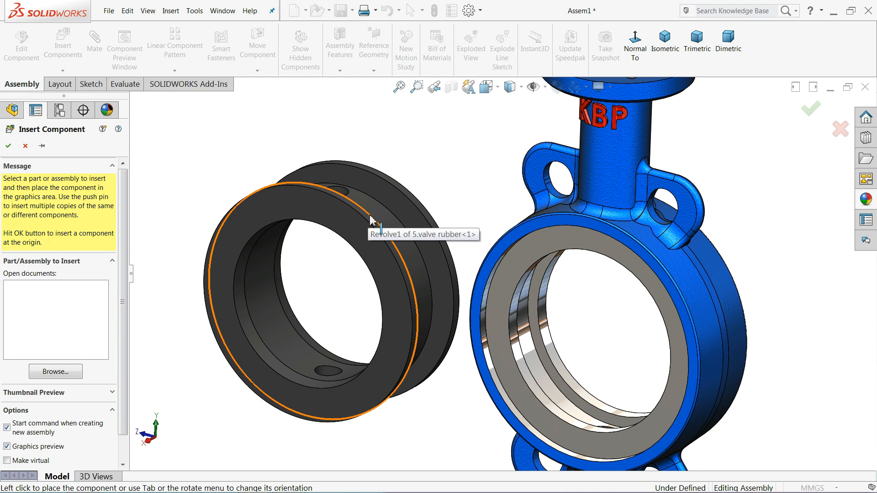
scroll(397, 233, down, 3)
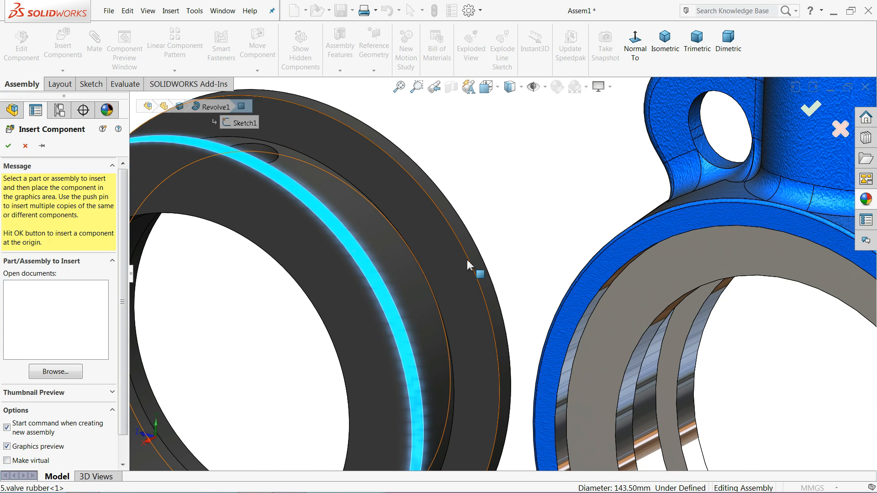
scroll(468, 264, up, 3)
scroll(513, 297, down, 2)
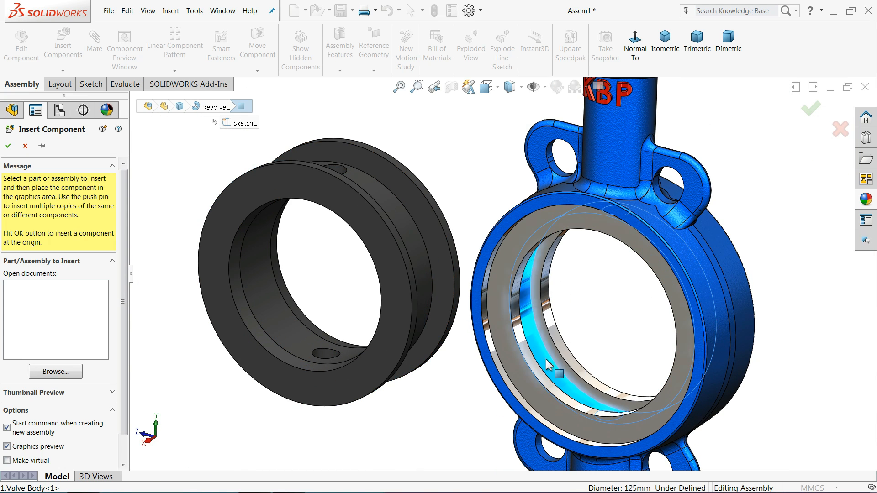
click(25, 146)
- Mate the valve rubber's outer groove face concentric with the valve body's inner cylindrical face
click(95, 50)
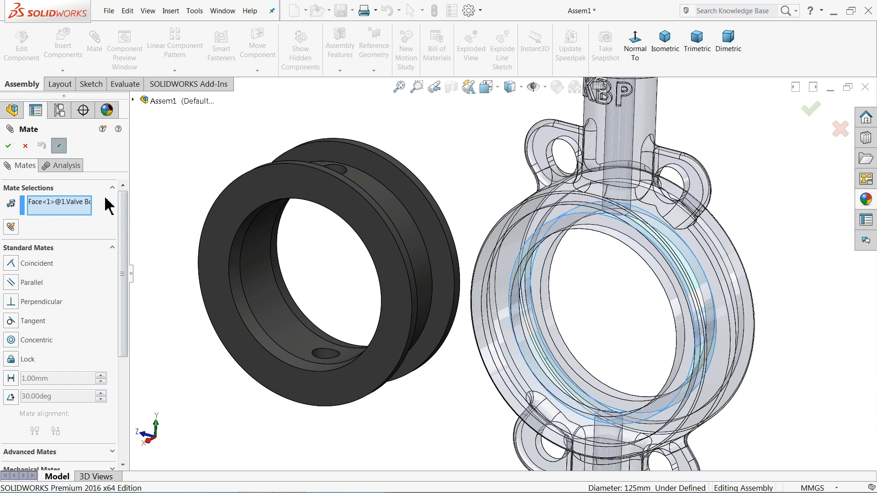
scroll(390, 201, down, 2)
click(385, 211)
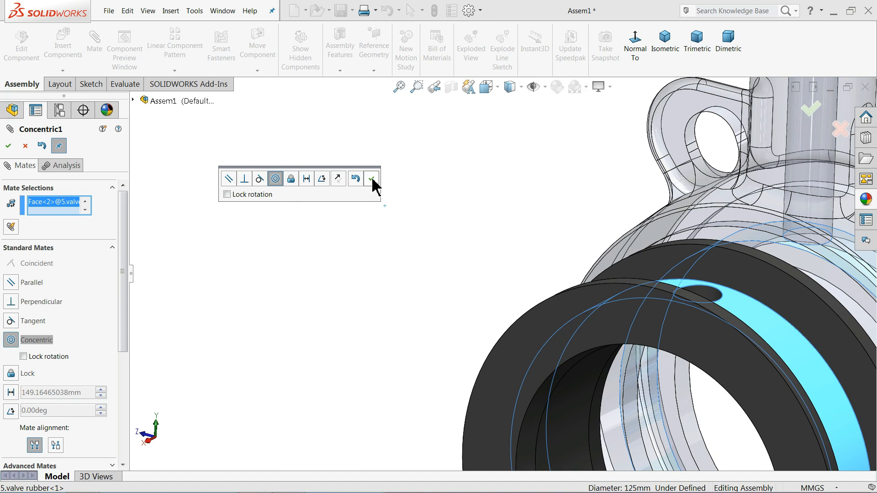
click(371, 179)
scroll(389, 206, up, 5)
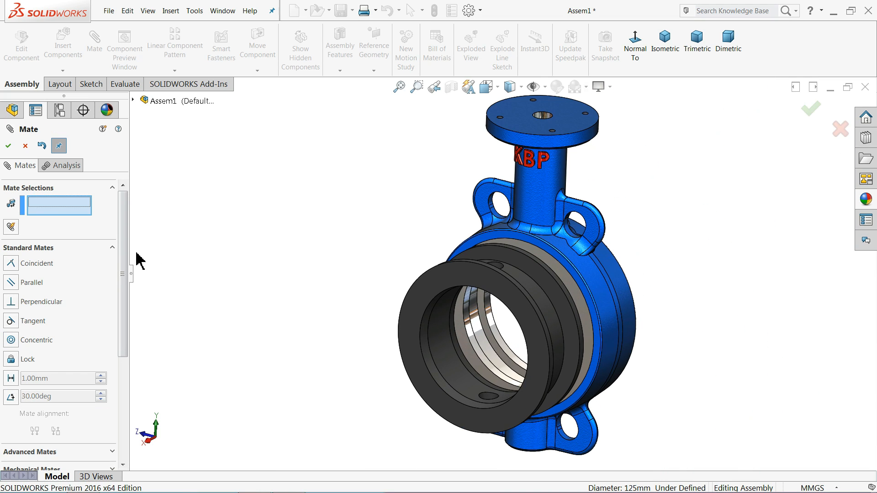
- Start a centered Width mate using the valve rubber's two outer end faces as the width selections
click(112, 187)
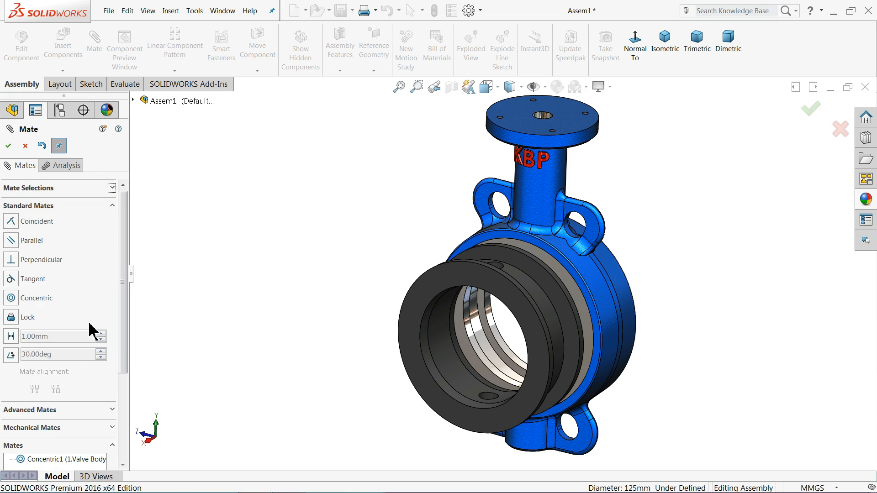
click(111, 410)
scroll(109, 409, down, 5)
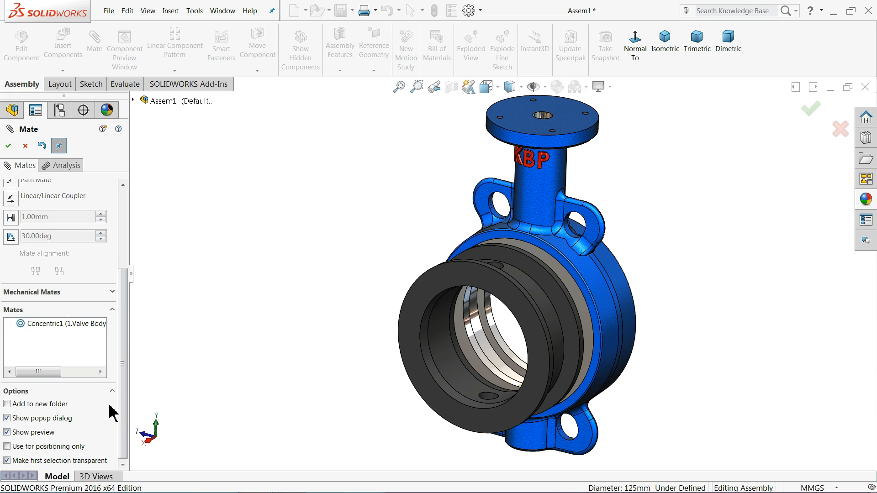
scroll(77, 247, up, 3)
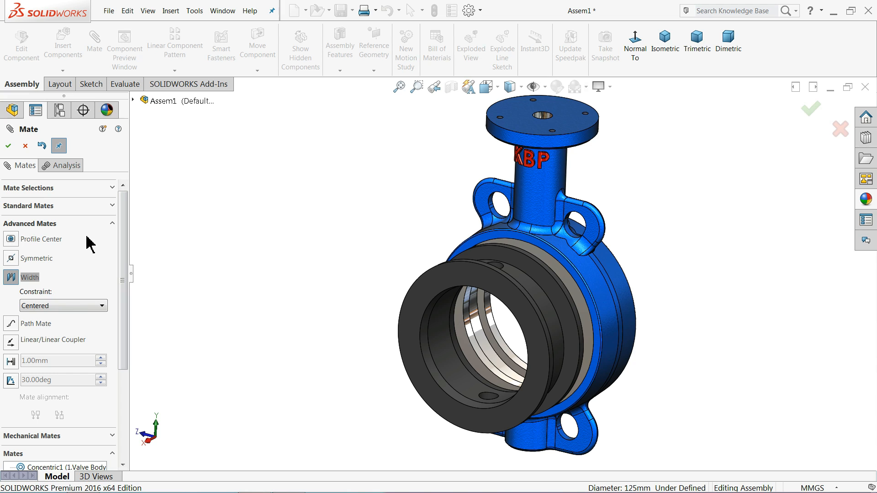
click(109, 191)
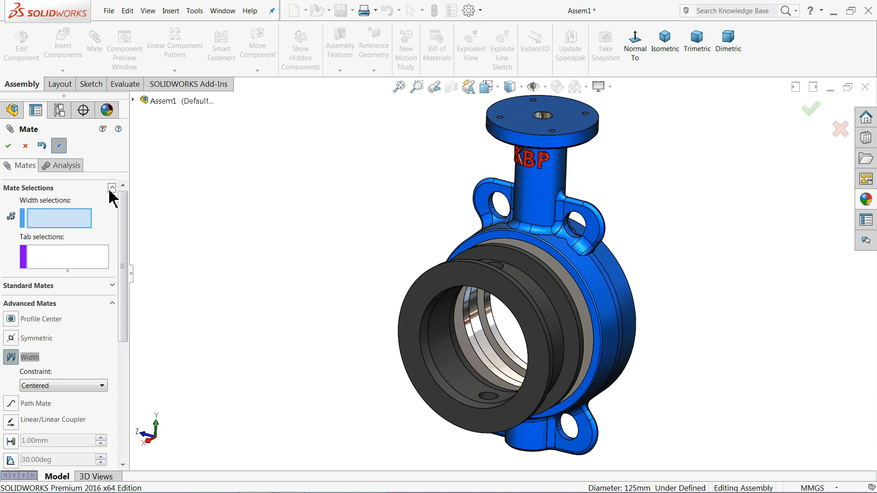
scroll(562, 329, down, 5)
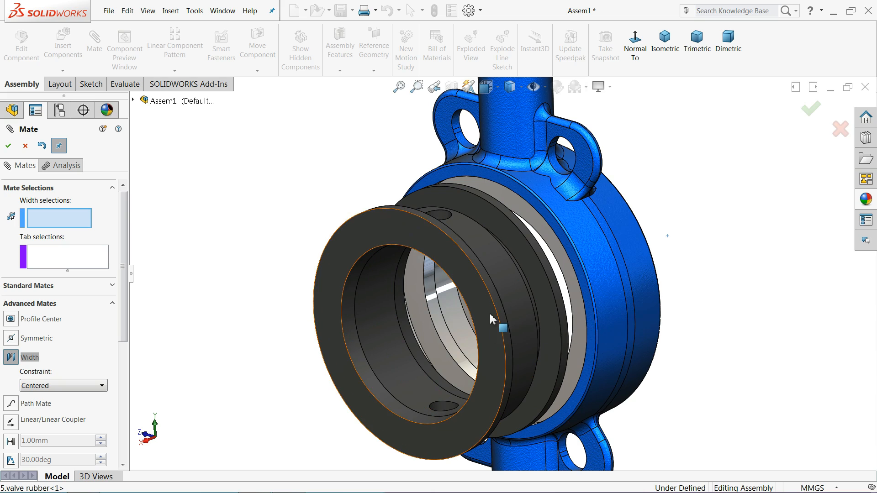
click(504, 323)
mouse_move(504, 324)
middle_down()
mouse_move(484, 321)
mouse_move(502, 313)
middle_up()
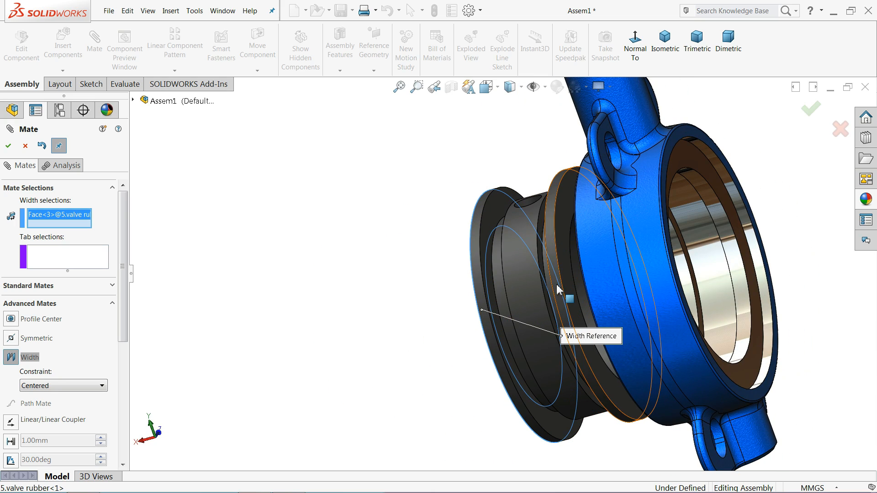
click(563, 278)
- Use the valve body's two ring end faces as the tab selections and apply the Width mate
middle_drag(579, 284, 646, 254)
click(551, 225)
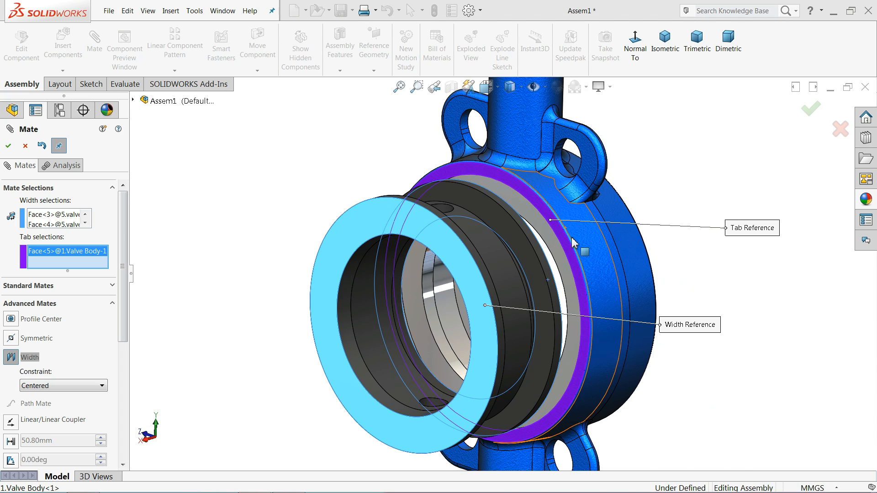
middle_drag(551, 225, 671, 139)
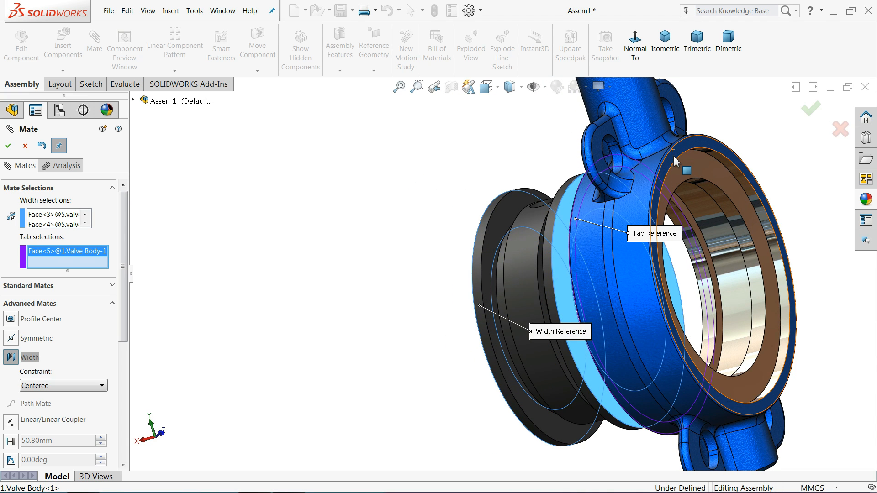
click(672, 139)
scroll(653, 226, down, 3)
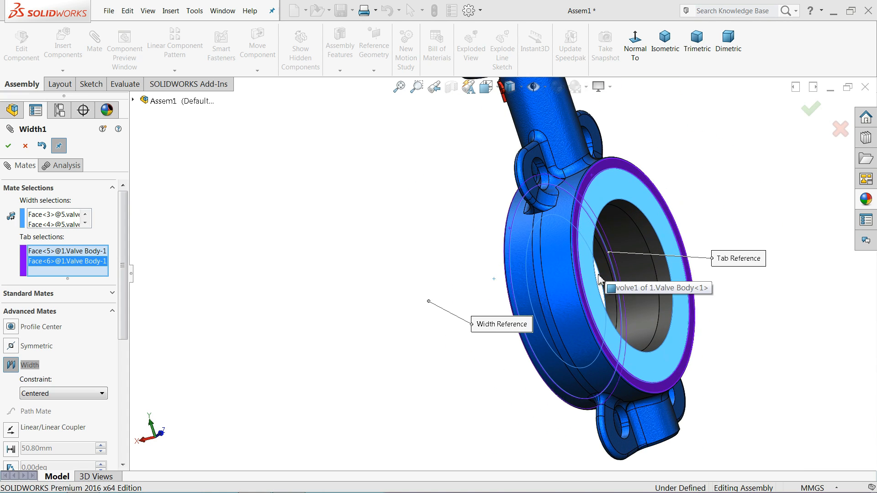
click(8, 146)
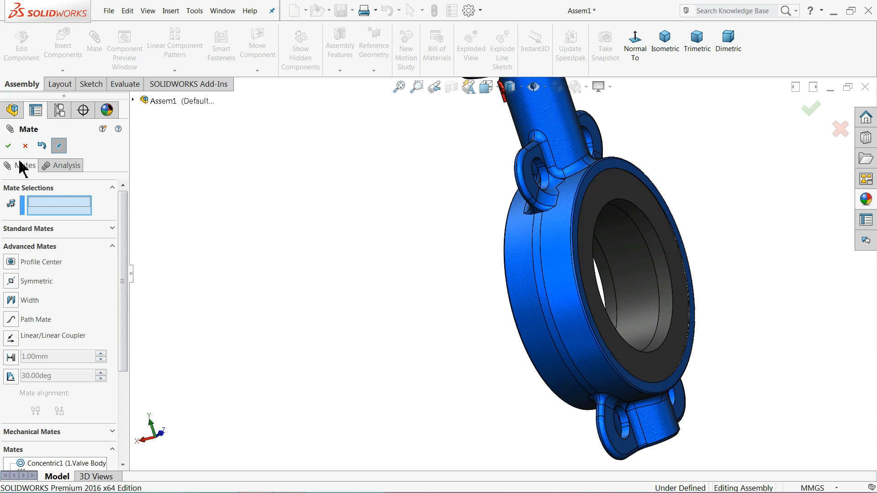
- Mate the valve rubber's lower stem hole concentric with the stem bore at the bottom of the valve body
click(112, 228)
scroll(317, 262, up, 2)
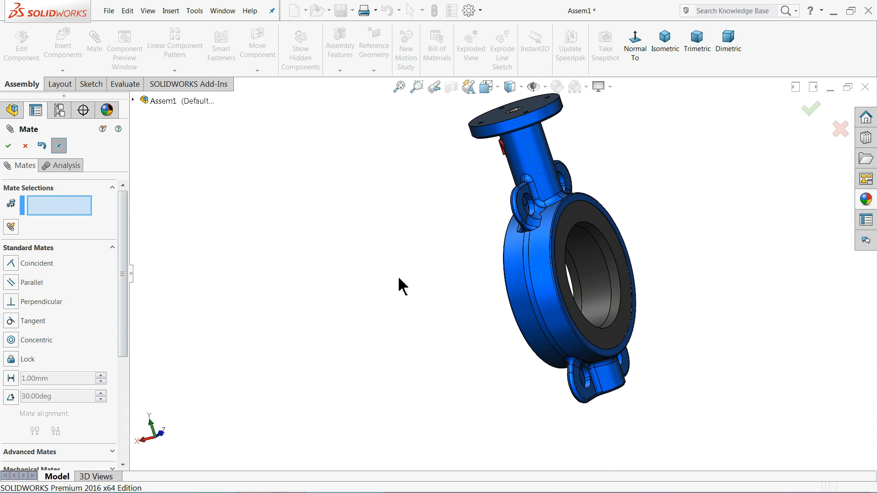
middle_drag(400, 279, 508, 295)
scroll(587, 333, down, 3)
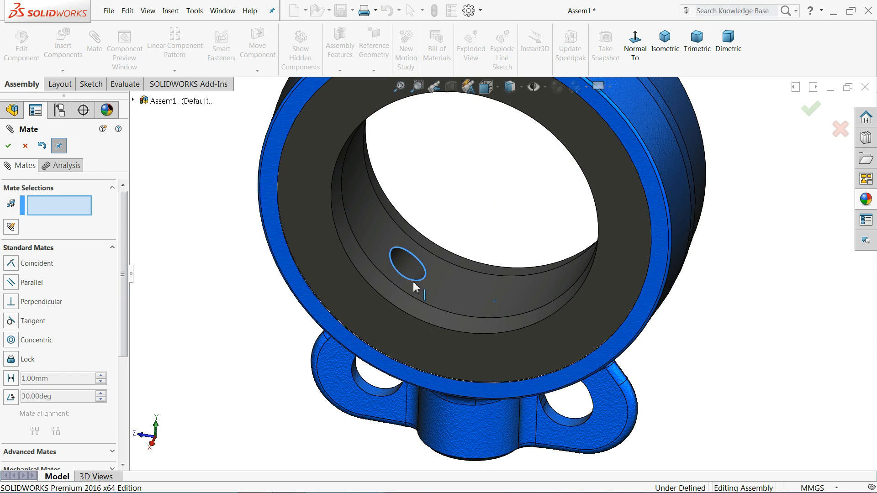
click(429, 280)
scroll(471, 352, up, 3)
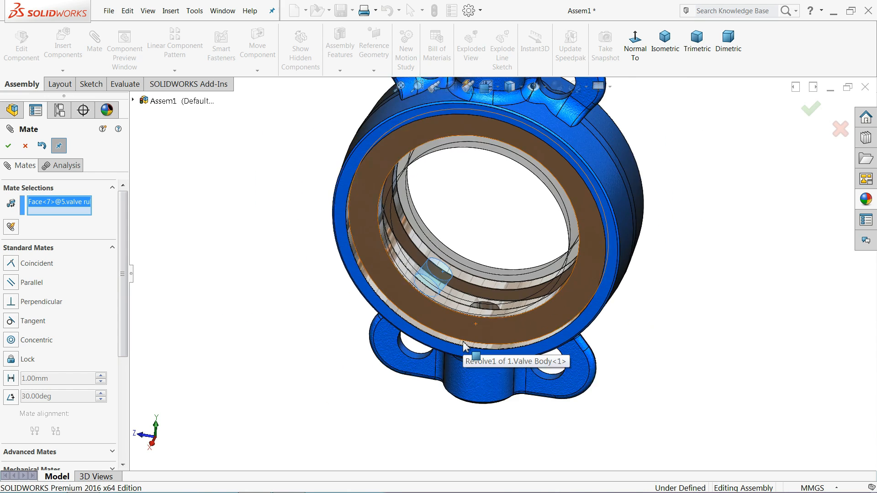
middle_drag(520, 390, 513, 354)
scroll(485, 377, down, 3)
click(470, 366)
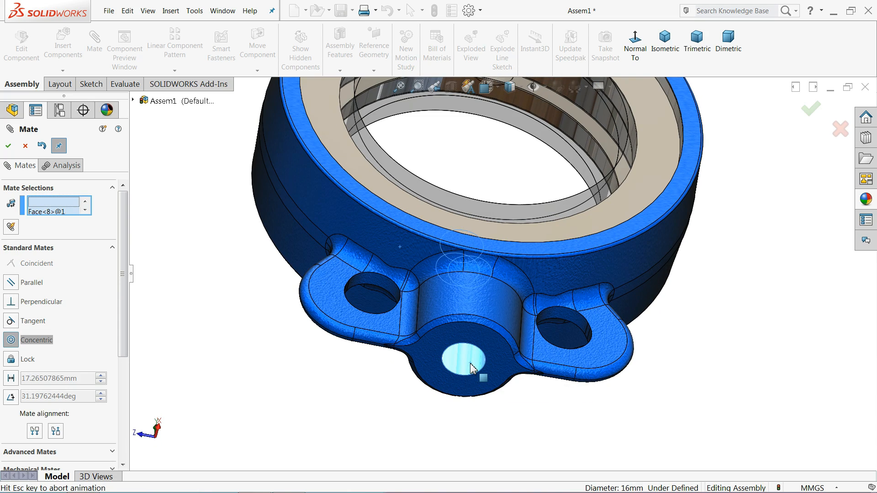
middle_drag(482, 267, 455, 432)
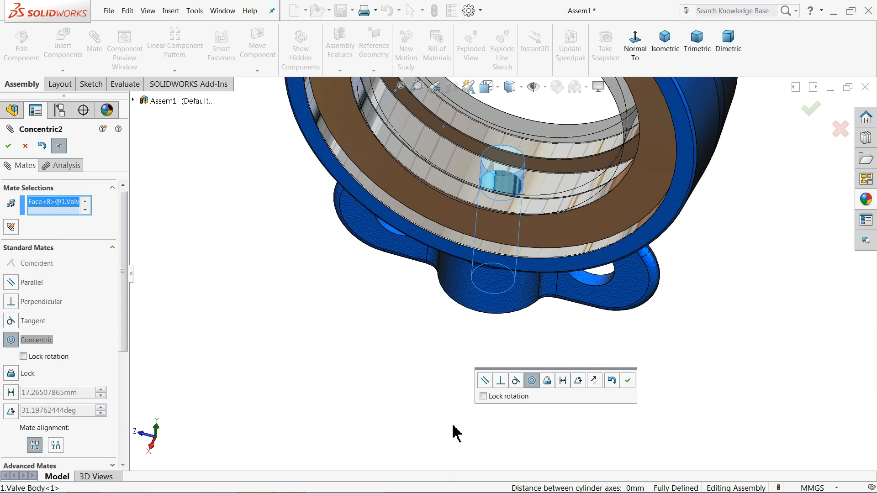
click(628, 382)
middle_drag(601, 378, 508, 196)
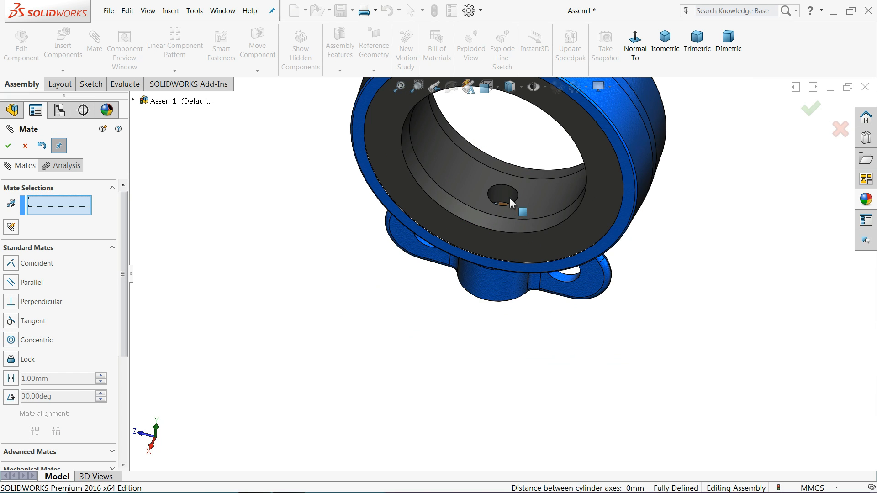
scroll(513, 232, down, 5)
middle_drag(513, 231, 511, 196)
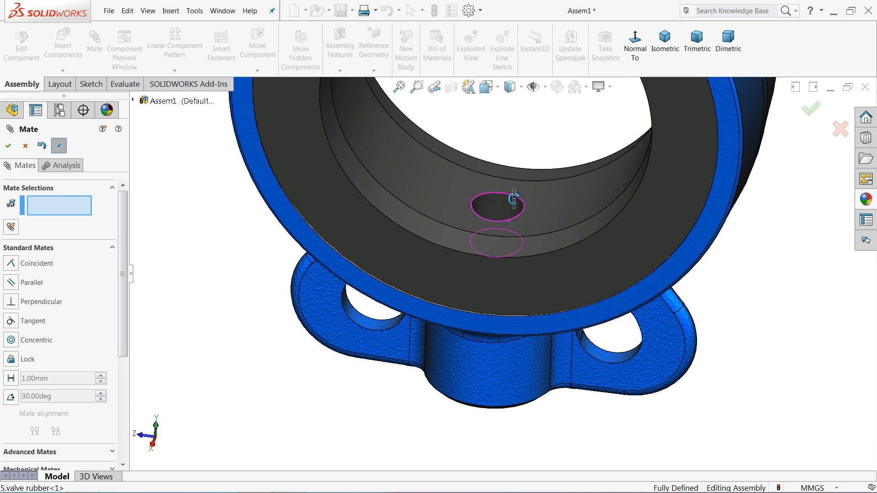
click(25, 146)
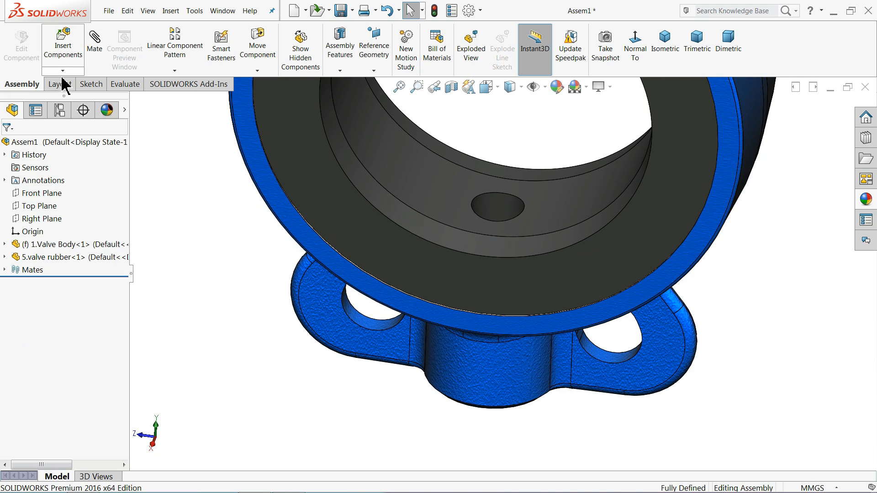
- Insert the 8.open close label component and place it above the valve body's top flange
click(71, 56)
click(49, 372)
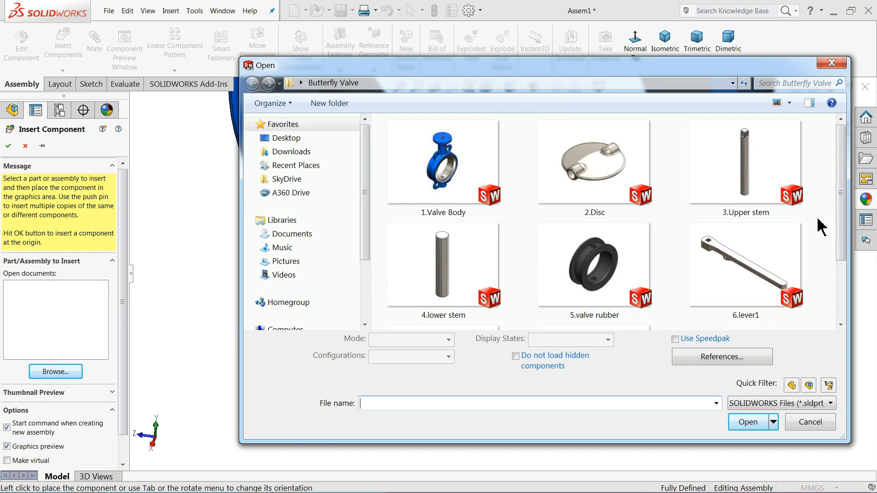
drag(841, 224, 845, 300)
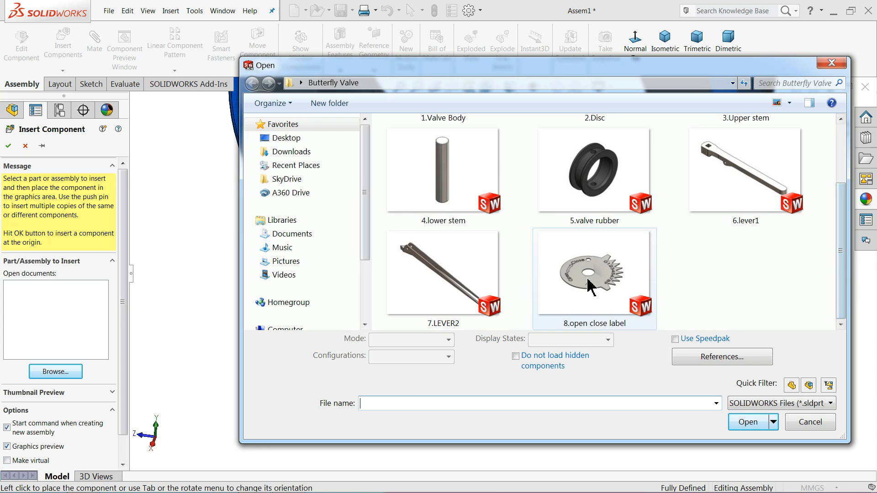
click(634, 322)
click(747, 414)
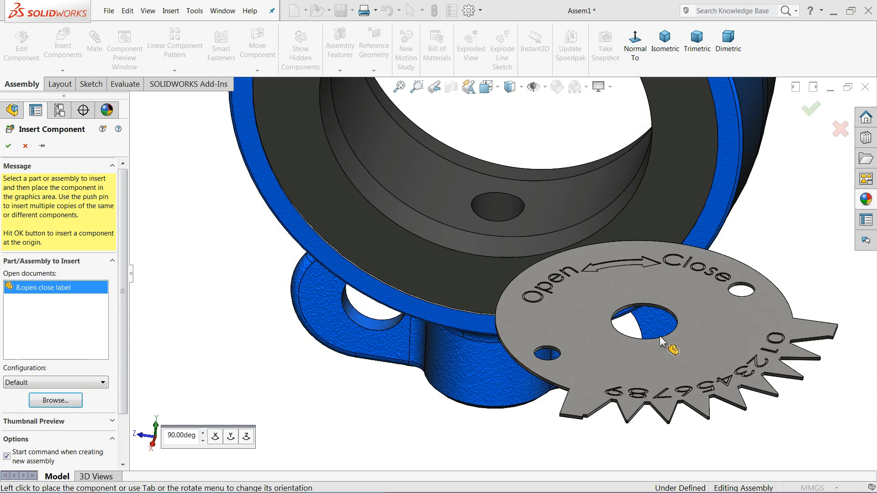
scroll(525, 165, up, 6)
scroll(524, 166, down, 5)
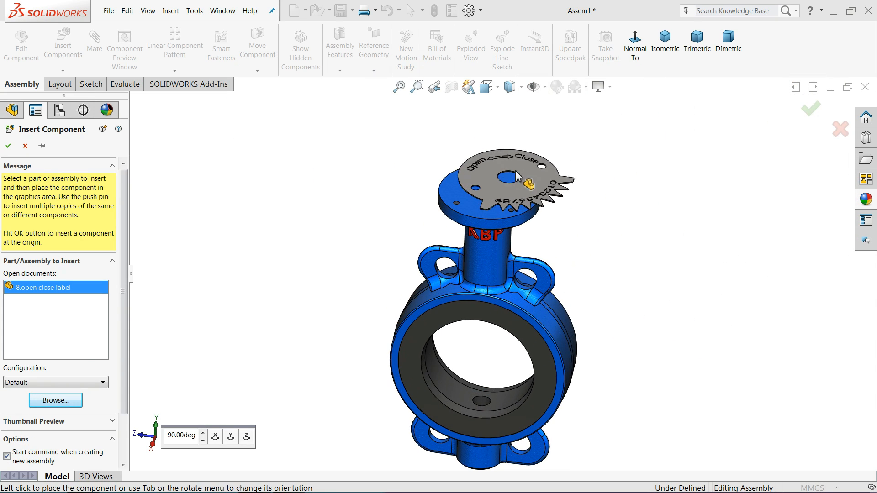
click(513, 169)
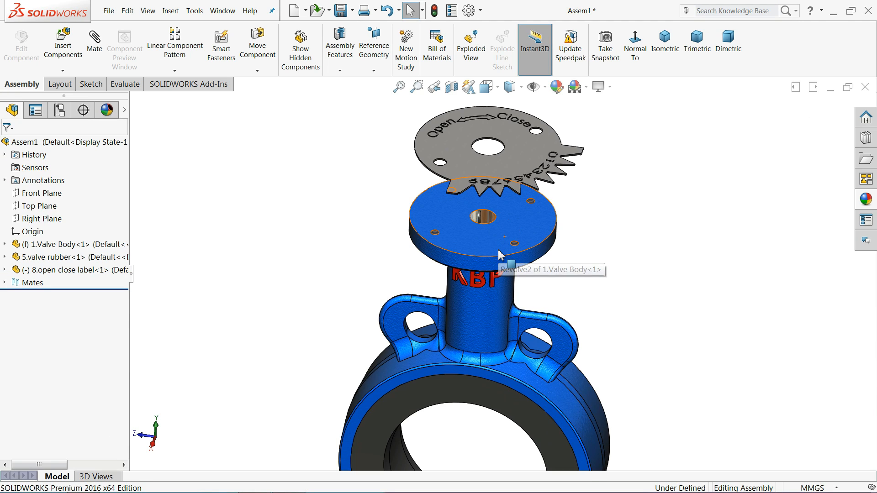
- Mate the label's mounting hole near "Open" concentric with the corresponding threaded hole in the valve body's top flange
scroll(499, 265, up, 4)
scroll(495, 304, down, 2)
scroll(485, 194, down, 2)
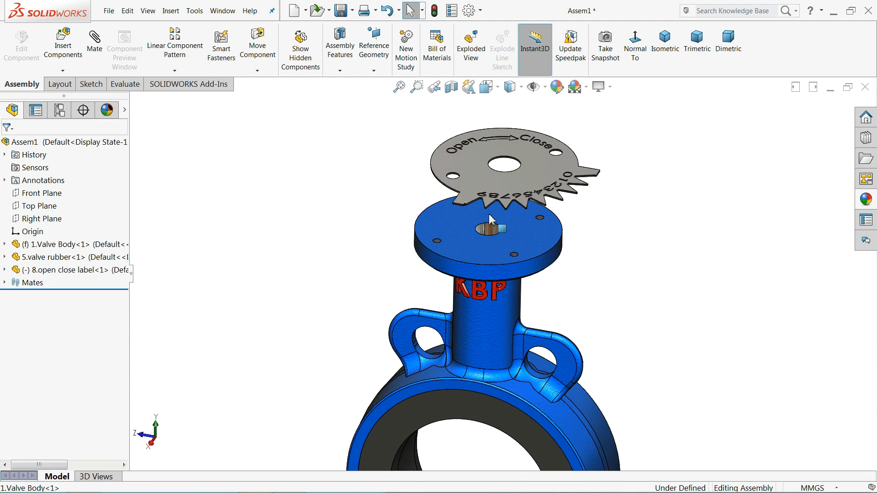
middle_drag(485, 194, 486, 218)
click(94, 51)
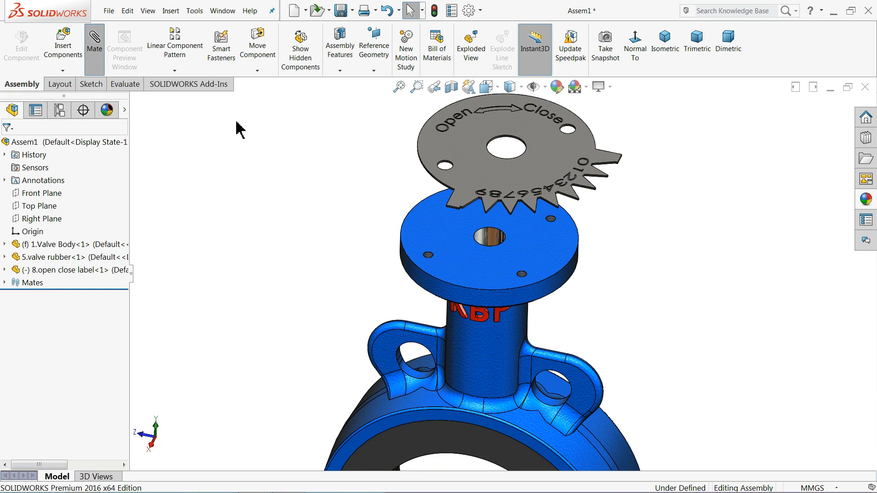
scroll(473, 255, down, 6)
click(378, 337)
scroll(443, 309, up, 8)
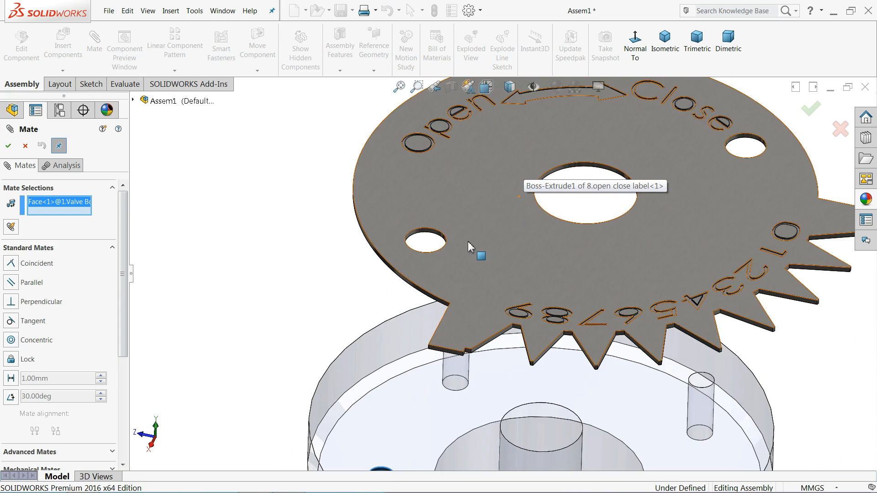
scroll(429, 245, down, 4)
click(434, 244)
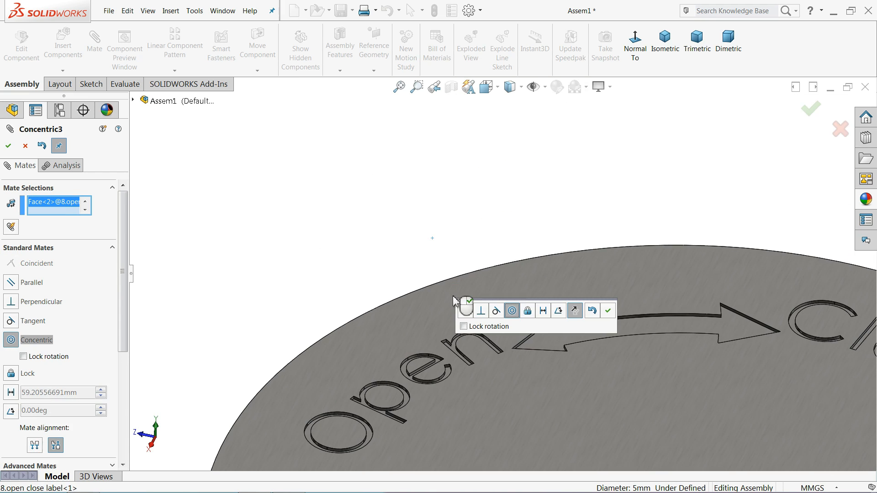
click(608, 311)
- Mate the label's mounting hole near "Close" concentric with the threaded flange hole beneath it
scroll(624, 333, up, 5)
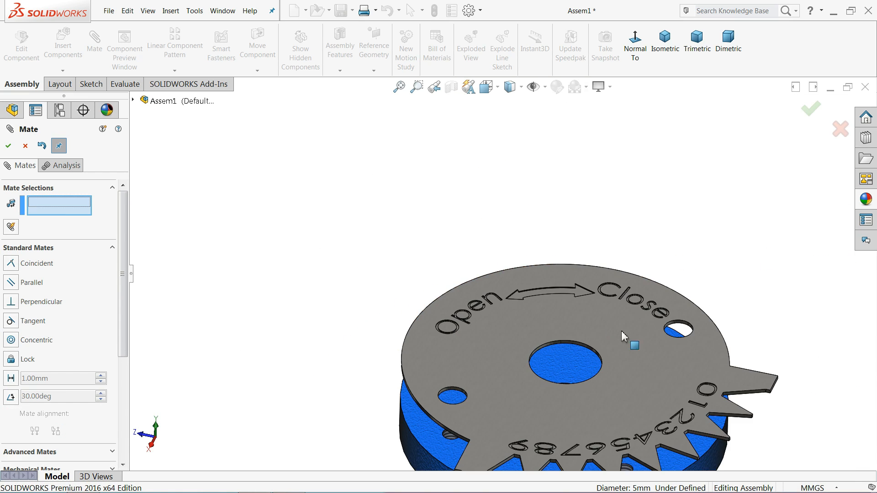
scroll(481, 248, down, 4)
scroll(475, 228, down, 2)
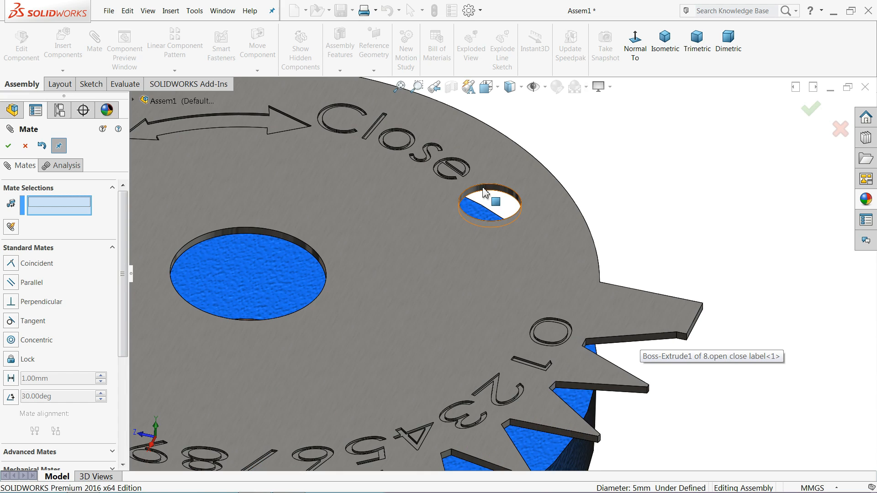
click(484, 191)
scroll(484, 194, up, 3)
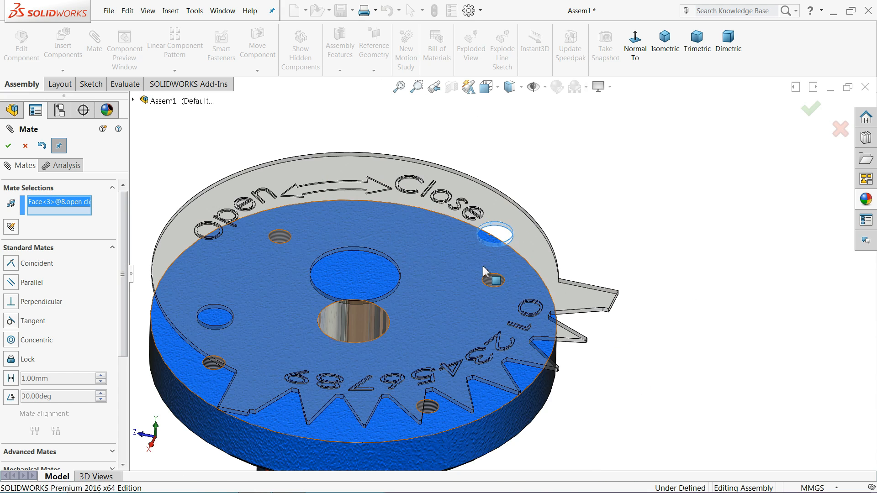
click(498, 288)
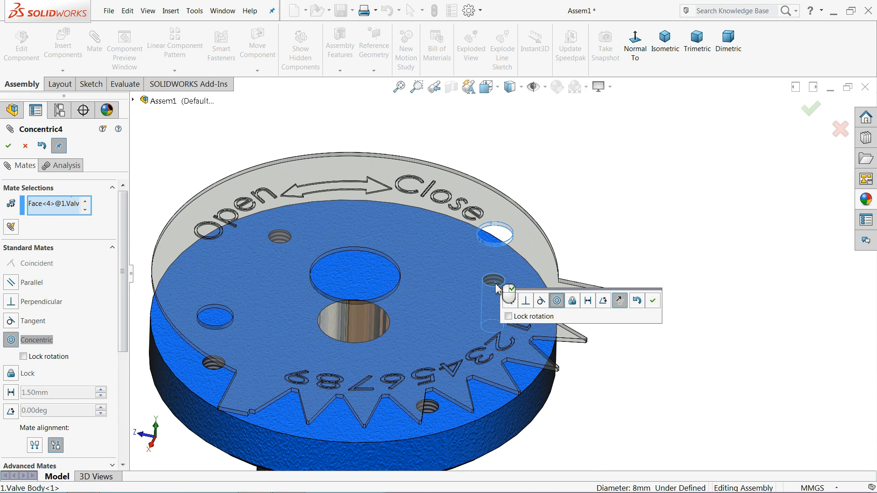
click(652, 301)
- Mate the underside of the open/close label coincident with the top face of the valve body's flange
scroll(411, 324, up, 5)
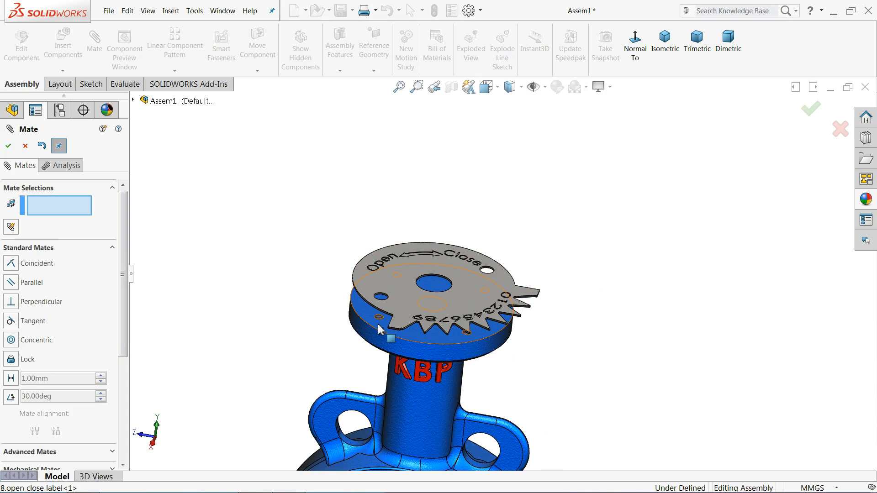
scroll(398, 325, down, 3)
middle_drag(414, 321, 415, 280)
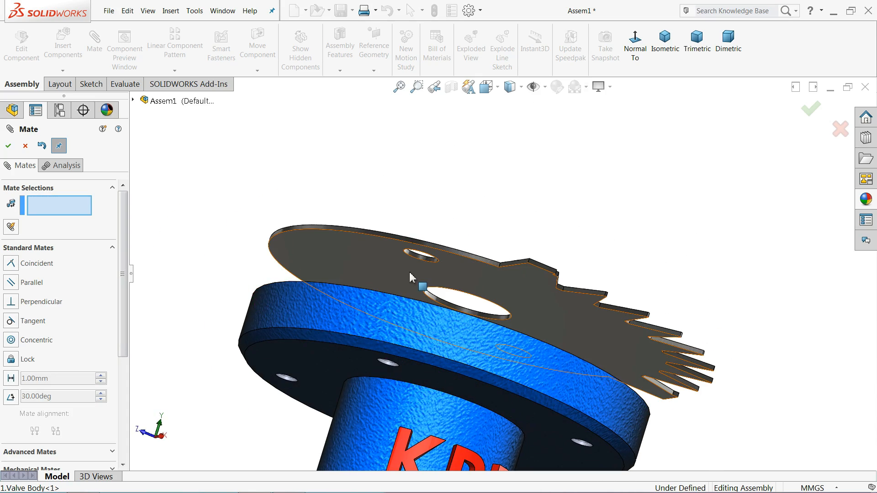
click(382, 263)
middle_drag(399, 211, 377, 273)
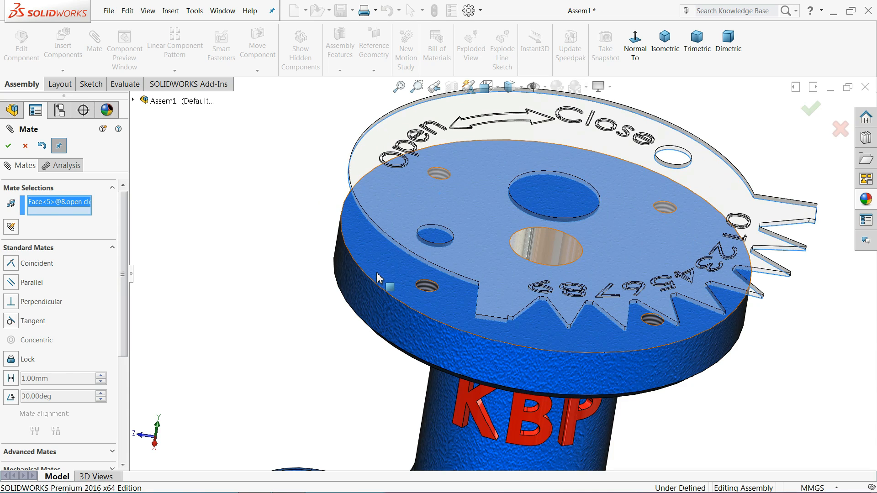
click(377, 277)
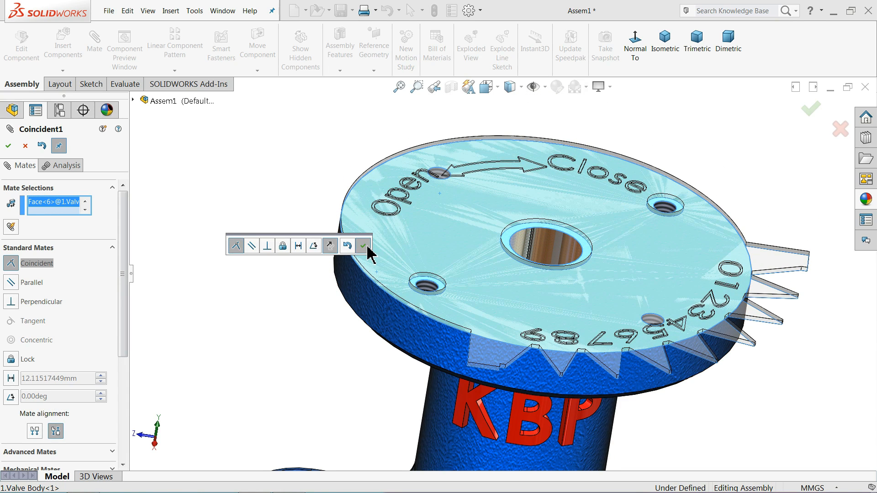
click(366, 247)
scroll(342, 279, up, 3)
middle_drag(325, 307, 316, 319)
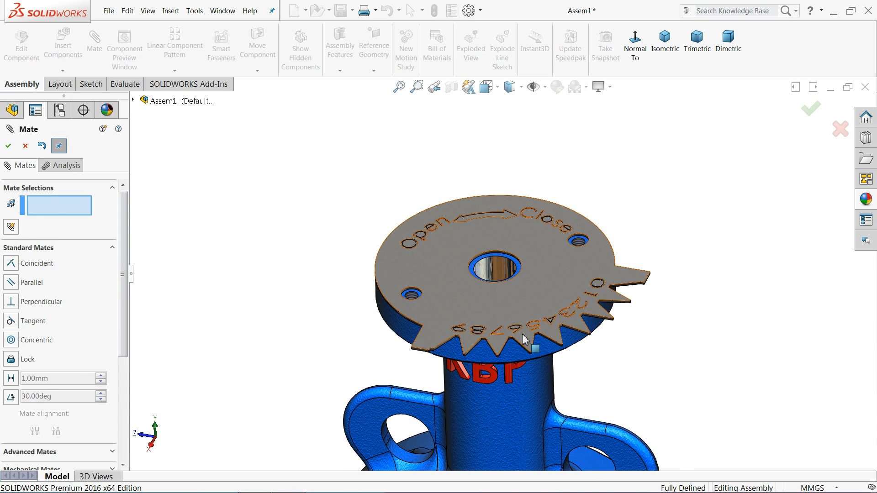
scroll(519, 340, up, 2)
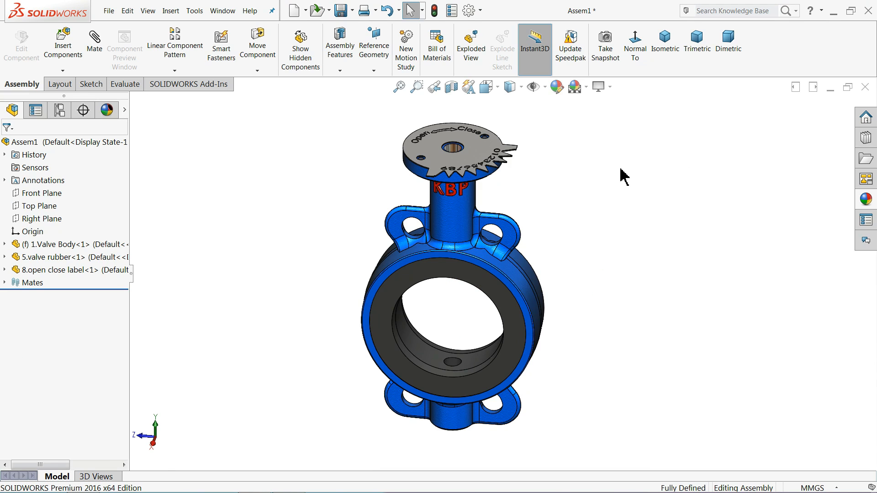
scroll(548, 176, down, 1)
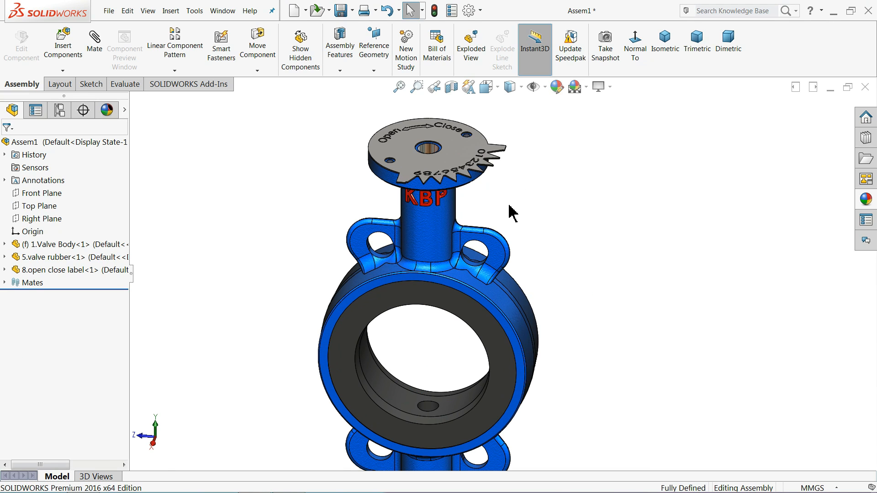
scroll(512, 213, up, 1)
click(63, 42)
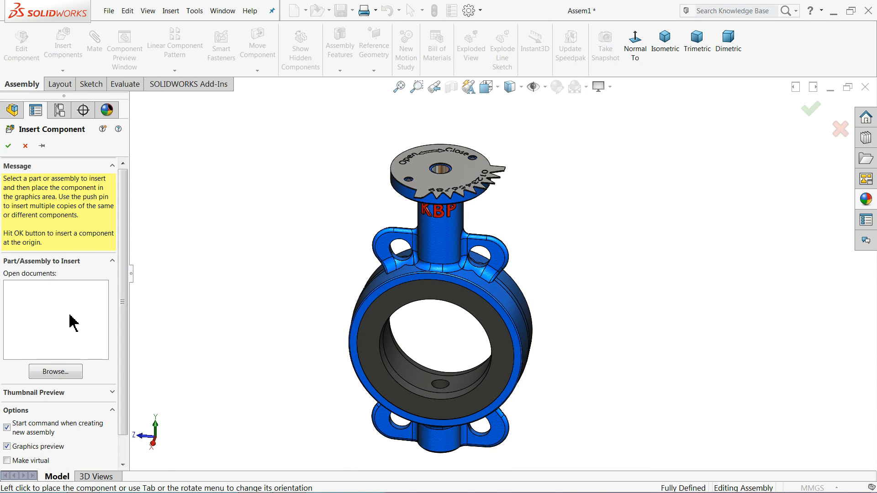
click(54, 372)
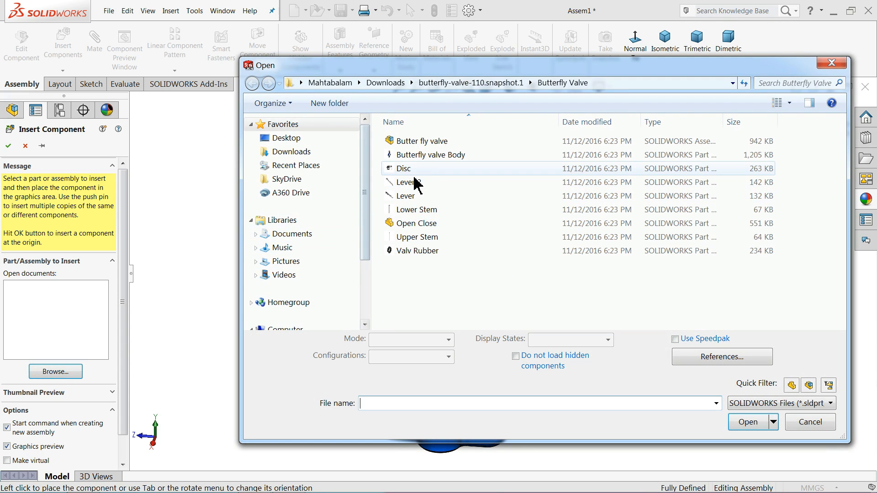
click(779, 103)
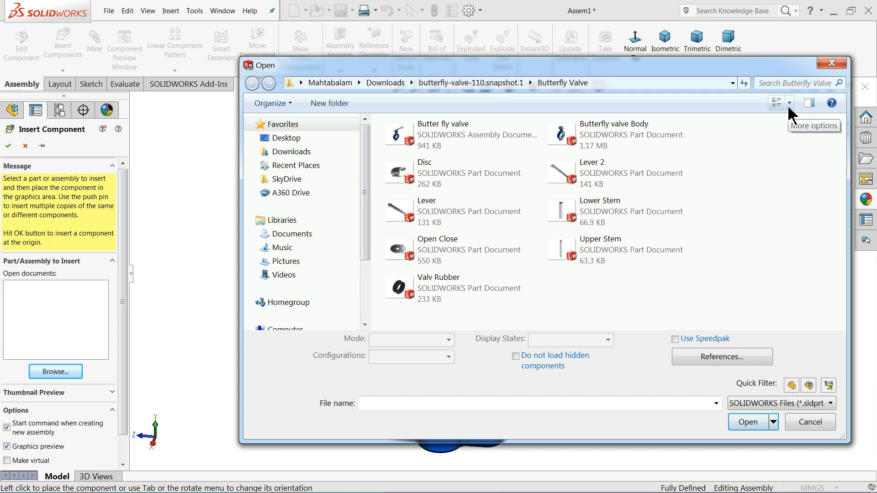
click(789, 103)
click(807, 12)
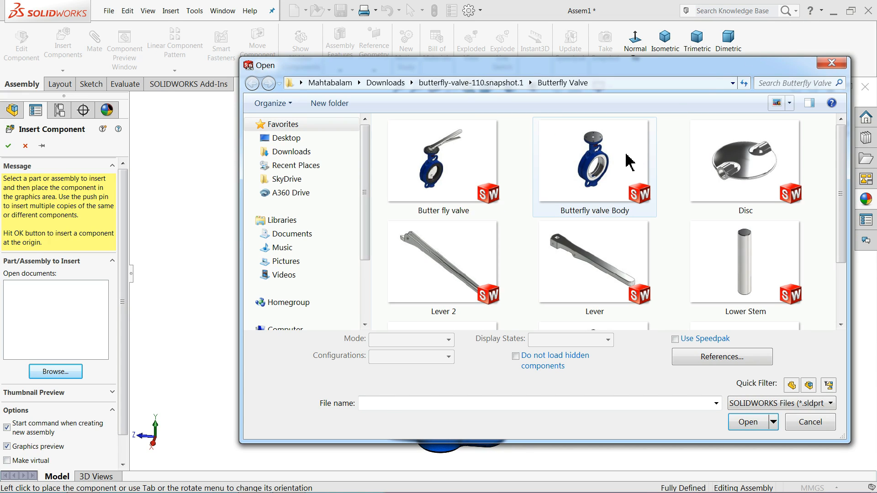
click(832, 63)
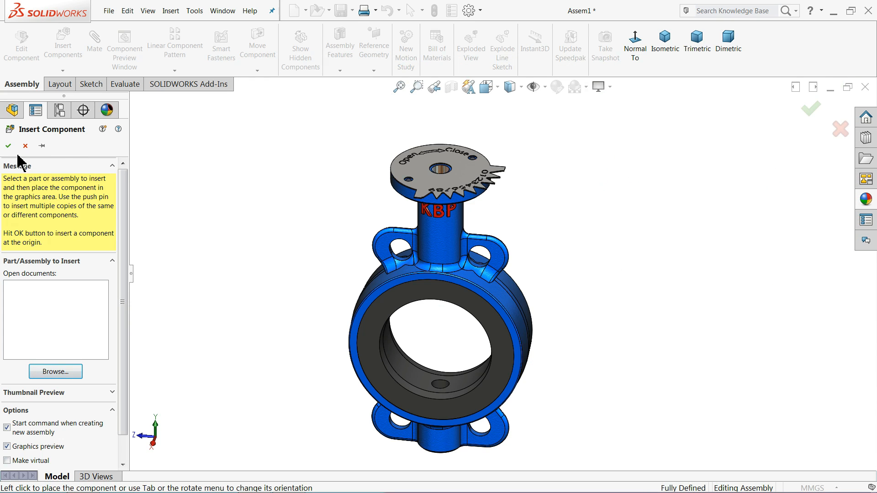
- Insert the 3.Upper stem part from the Desktop's Butterfly Valve folder and place it upright beside the valve body's neck
click(49, 372)
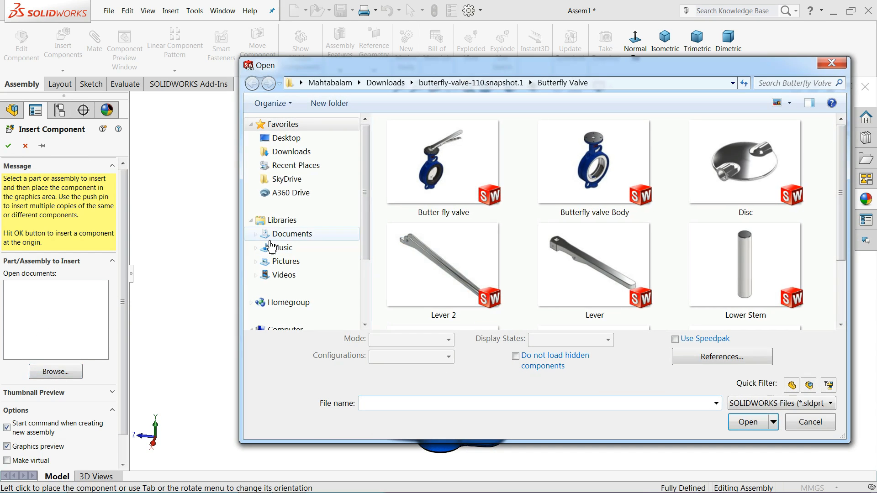
click(323, 137)
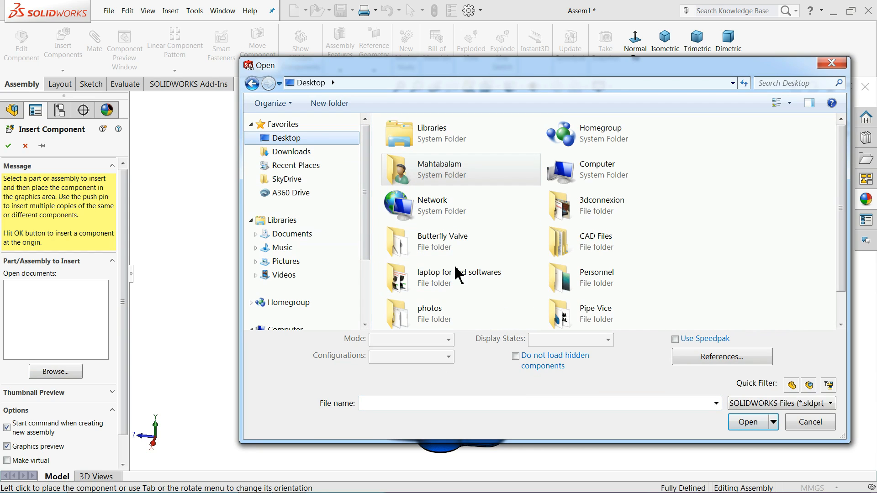
double_click(445, 242)
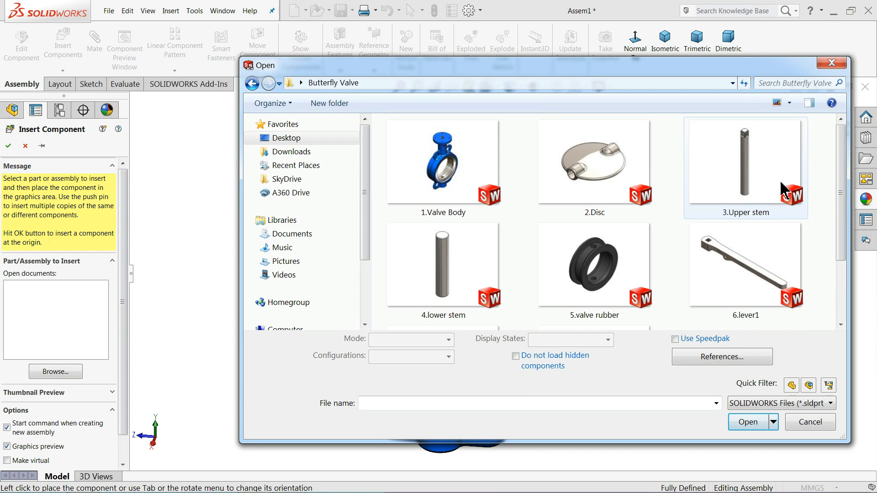
click(741, 194)
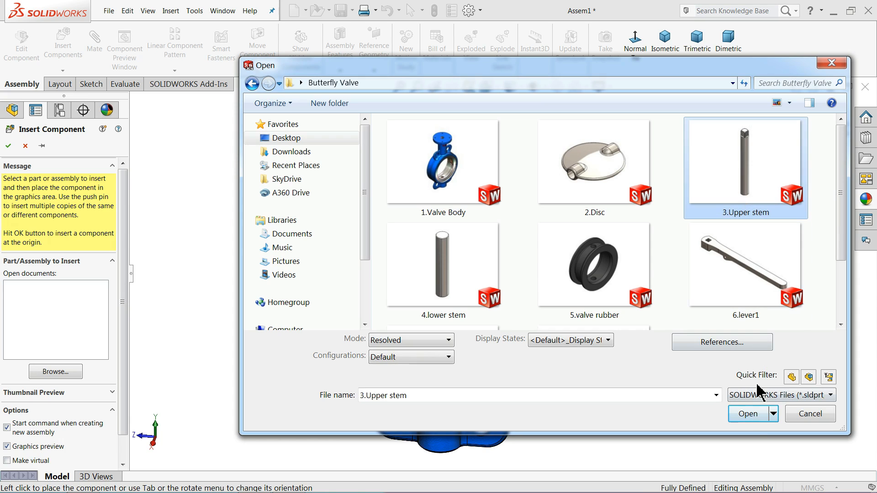
click(747, 414)
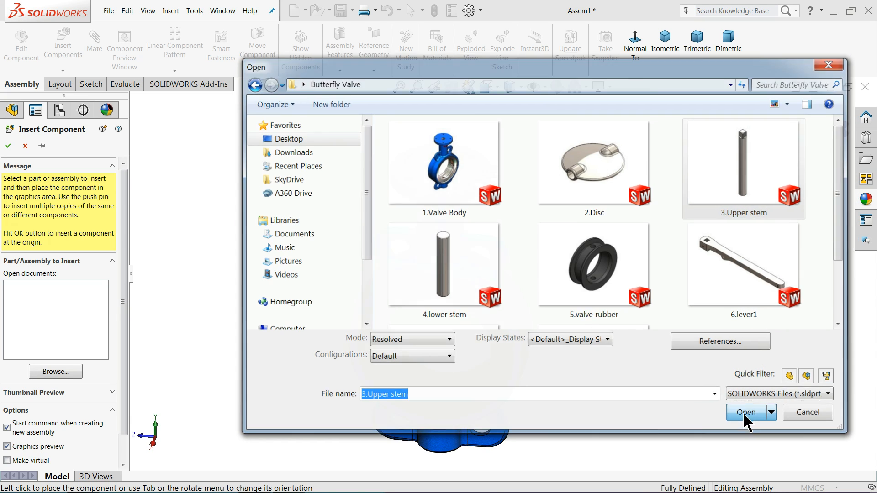
click(477, 200)
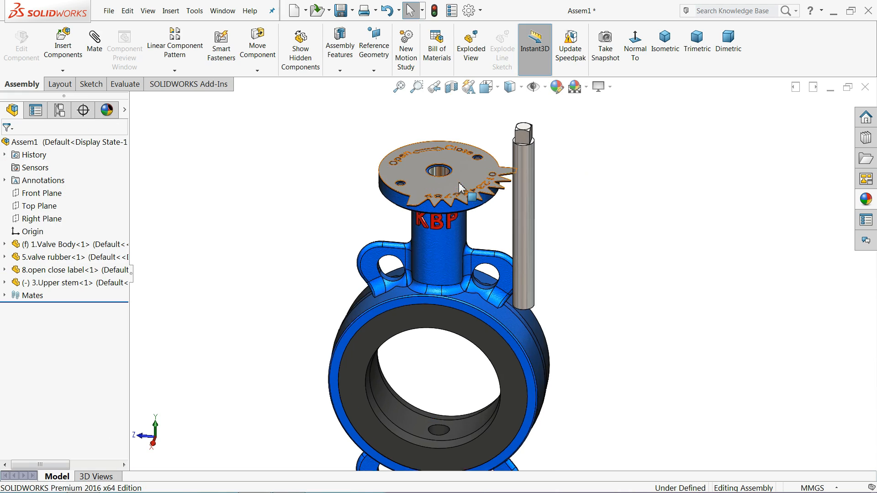
- Mate the upper stem's cylindrical face concentric with the central bore in the valve body's top flange
scroll(445, 164, down, 4)
click(94, 43)
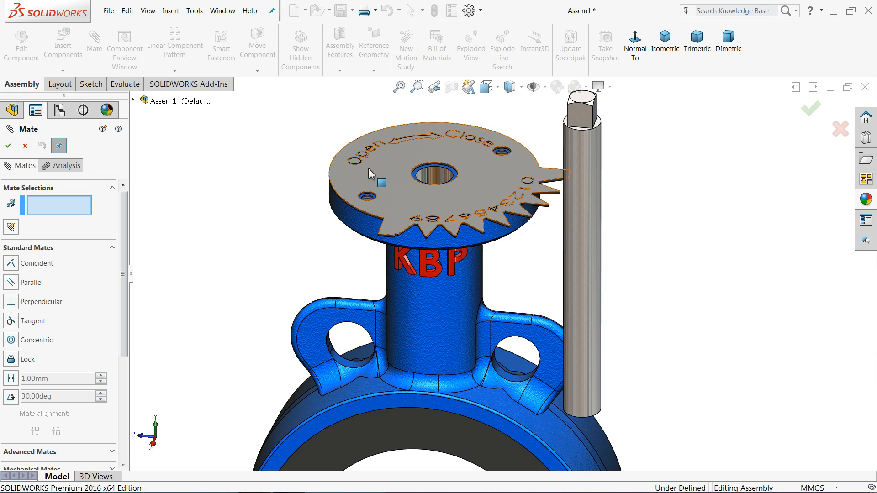
click(441, 182)
click(582, 201)
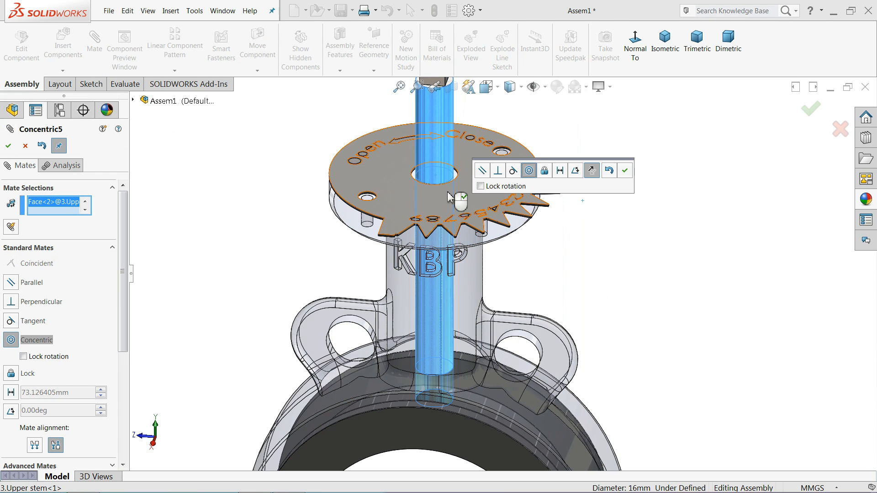
click(624, 170)
- Add a 3 mm distance mate between the label's top face and the shoulder face below the upper stem's square end
scroll(528, 203, up, 2)
scroll(502, 202, down, 6)
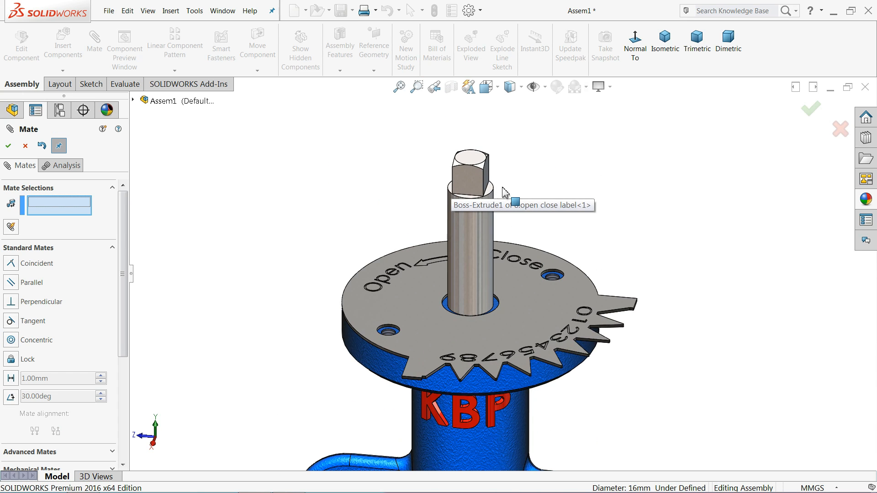
scroll(437, 237, up, 5)
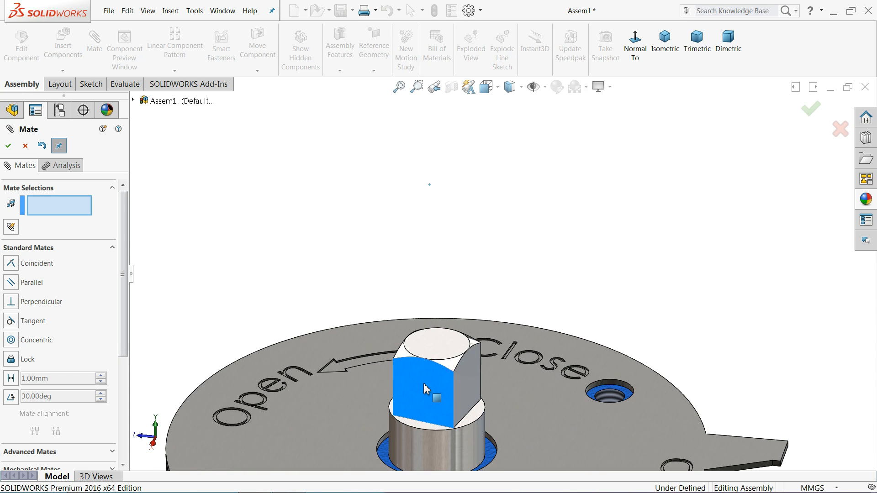
scroll(500, 330, down, 4)
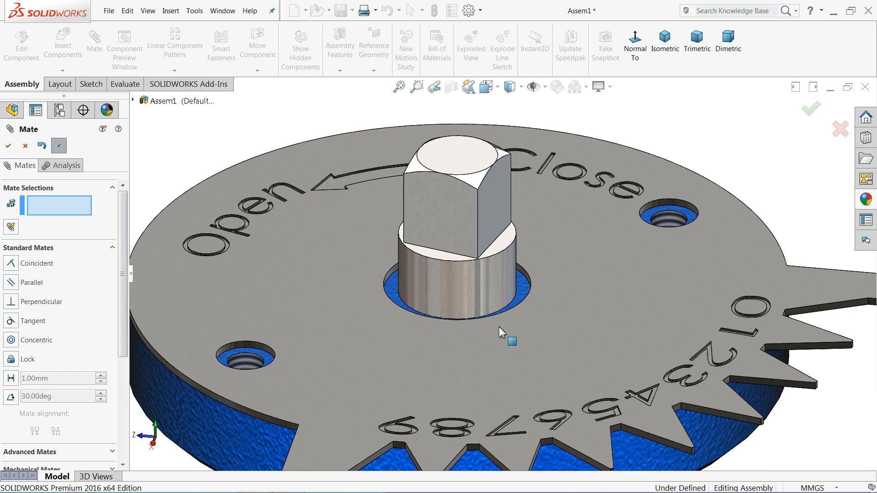
click(317, 316)
click(425, 261)
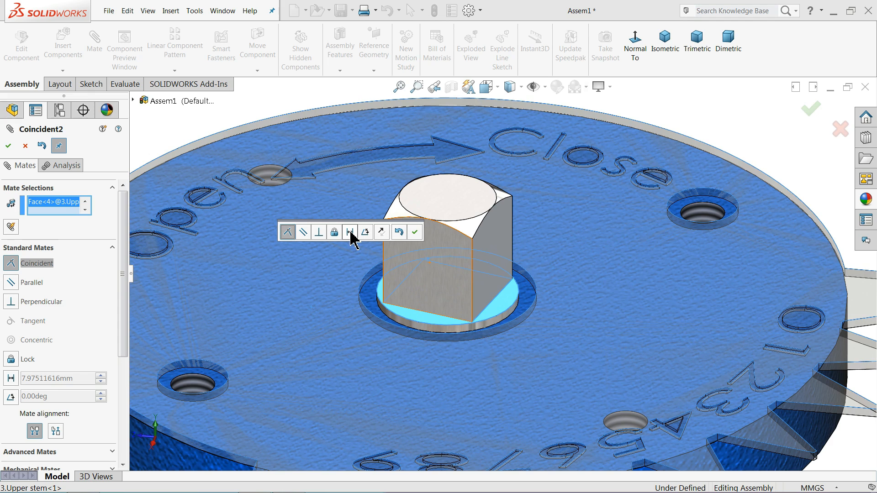
click(351, 232)
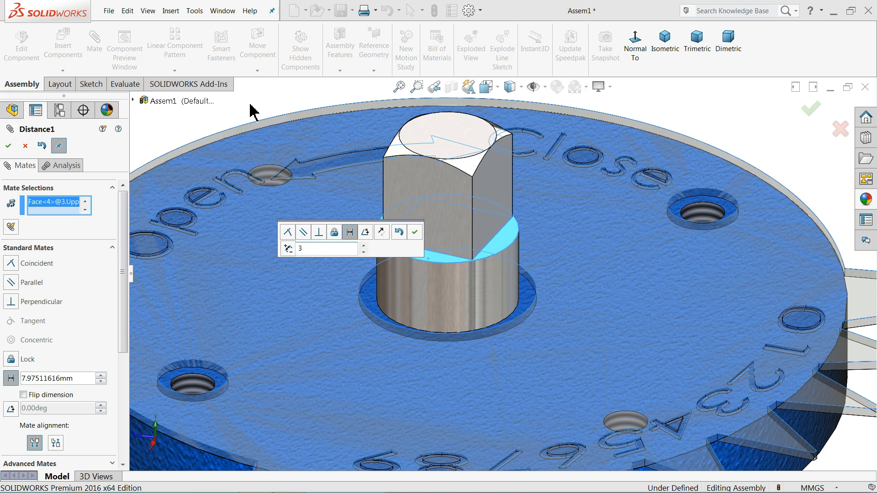
key(Return)
click(415, 233)
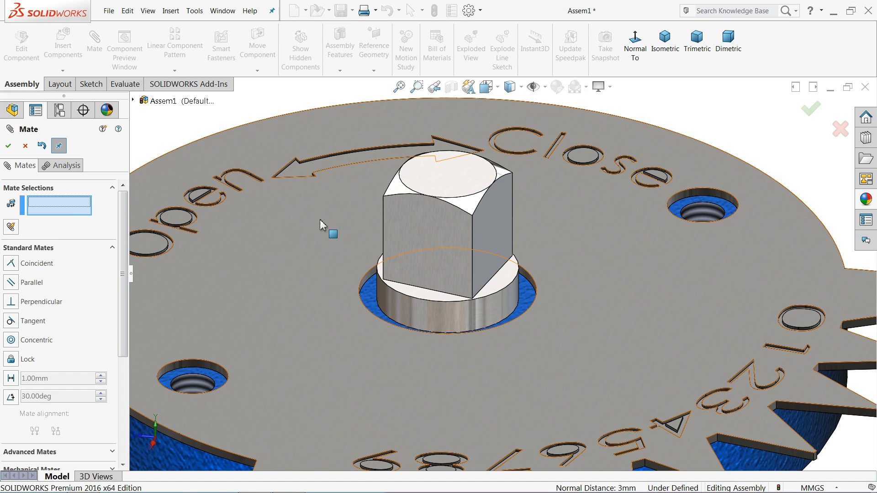
scroll(391, 305, up, 3)
scroll(391, 305, up, 6)
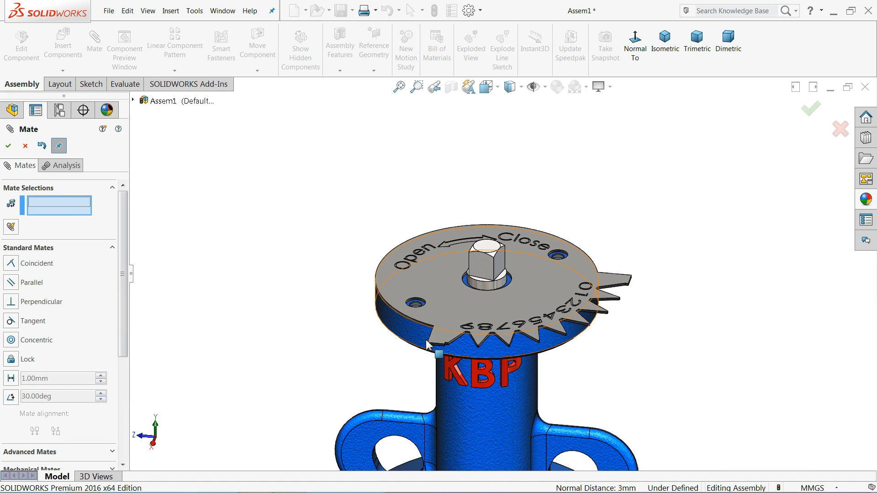
middle_drag(418, 323, 402, 311)
click(25, 145)
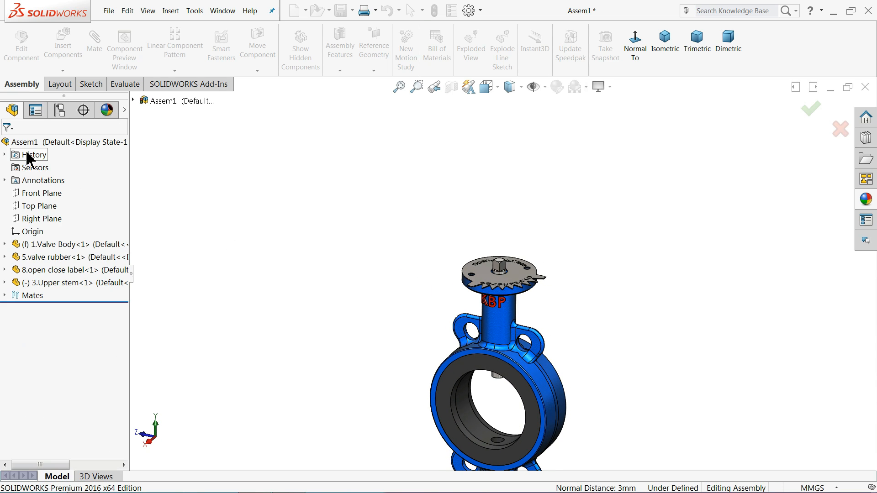
- Insert the 2.Disc part and place it beside the valve body's neck
click(64, 57)
click(68, 372)
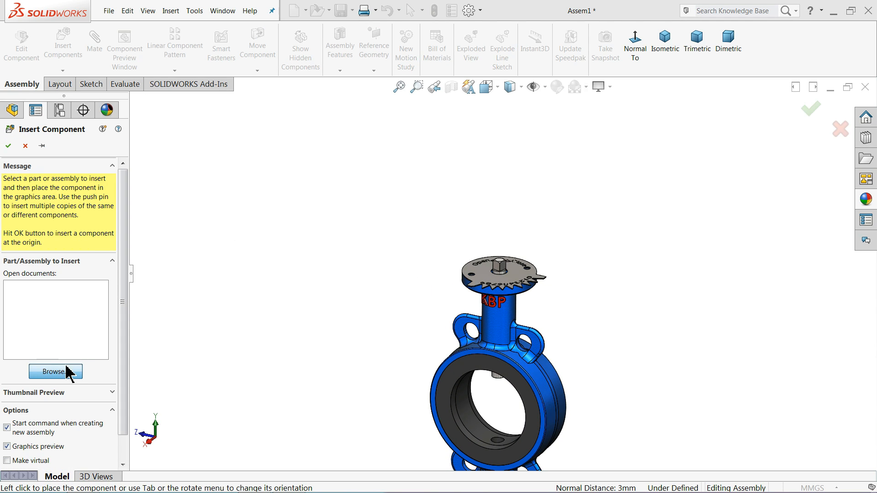
click(593, 198)
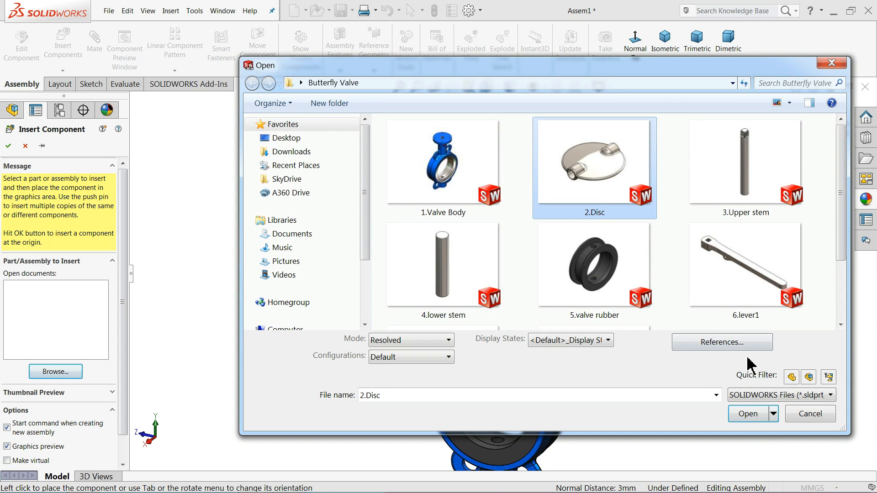
click(749, 416)
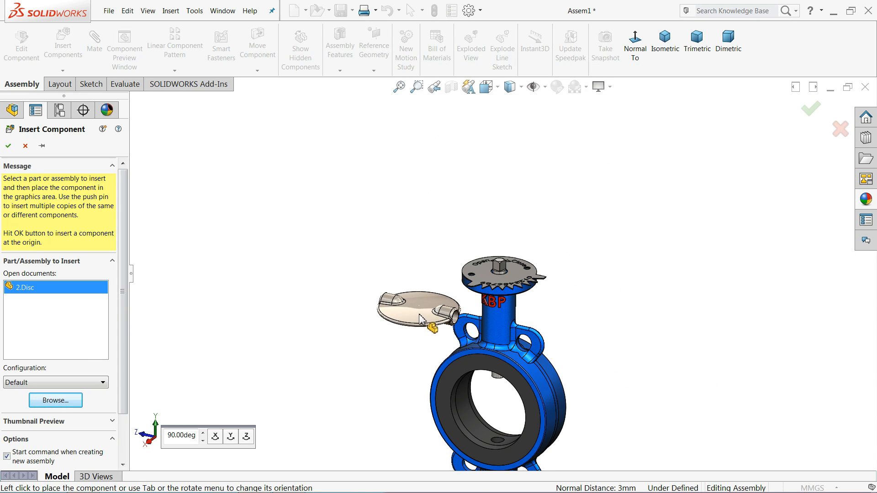
click(419, 318)
- Rotate the disc component upright so its two stem hubs line up vertically
click(257, 71)
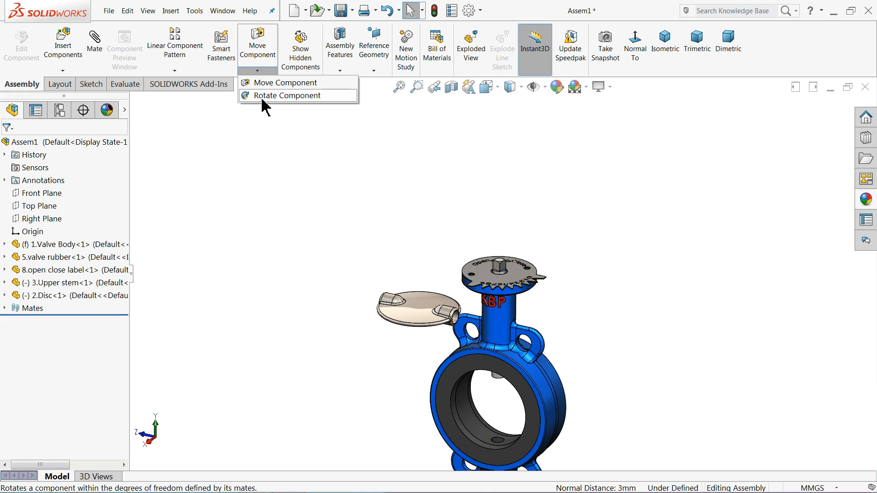
click(261, 95)
drag(398, 291, 338, 125)
click(9, 147)
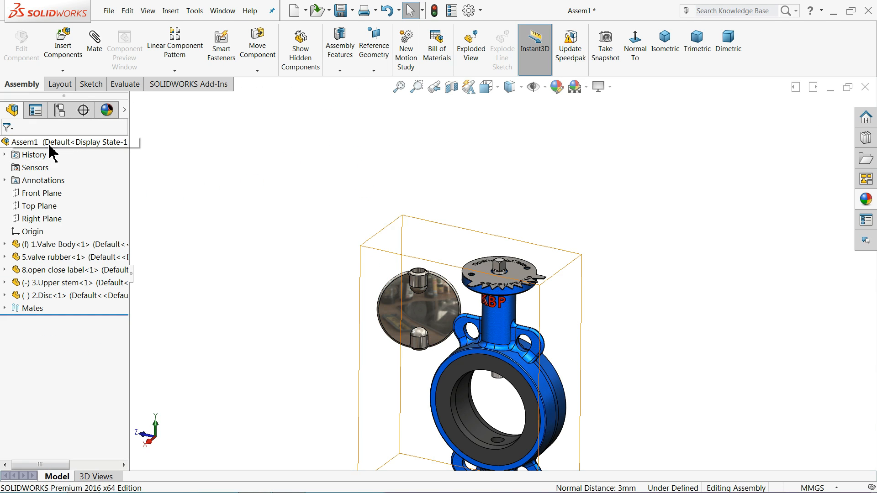
- Mate the disc's upper hub bore concentric with the upper stem's cylindrical face
scroll(469, 362, down, 3)
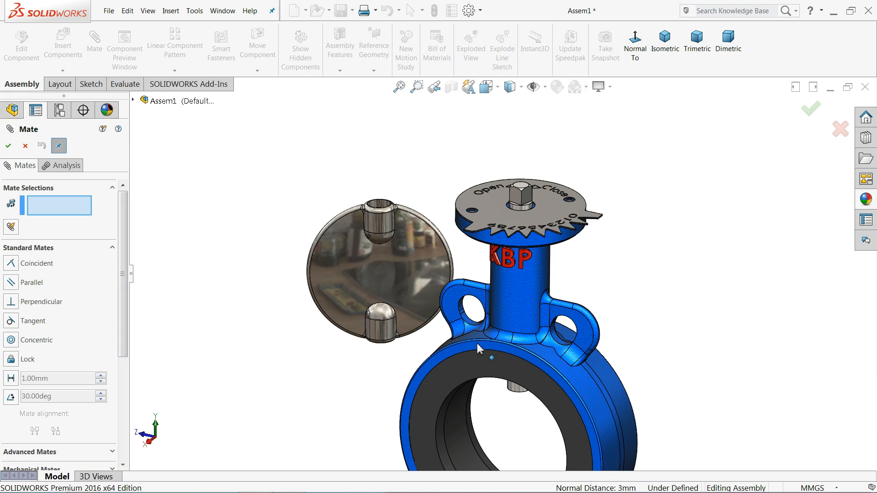
click(383, 208)
scroll(511, 369, down, 3)
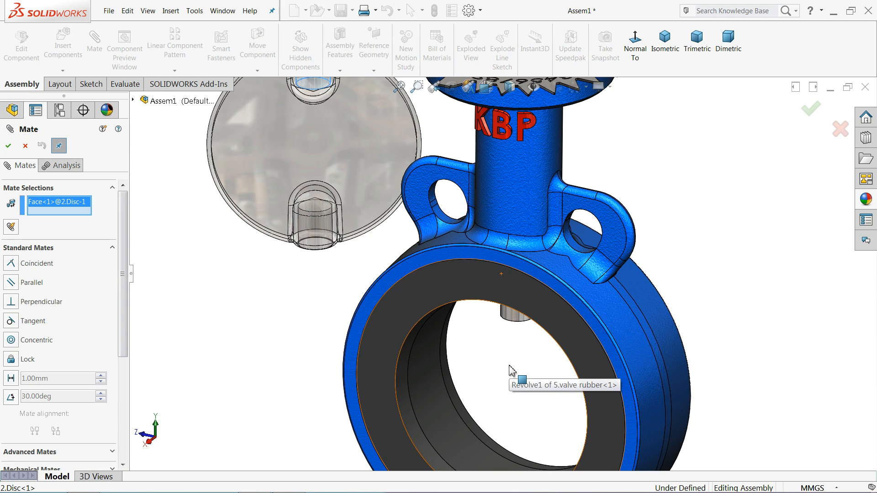
click(519, 320)
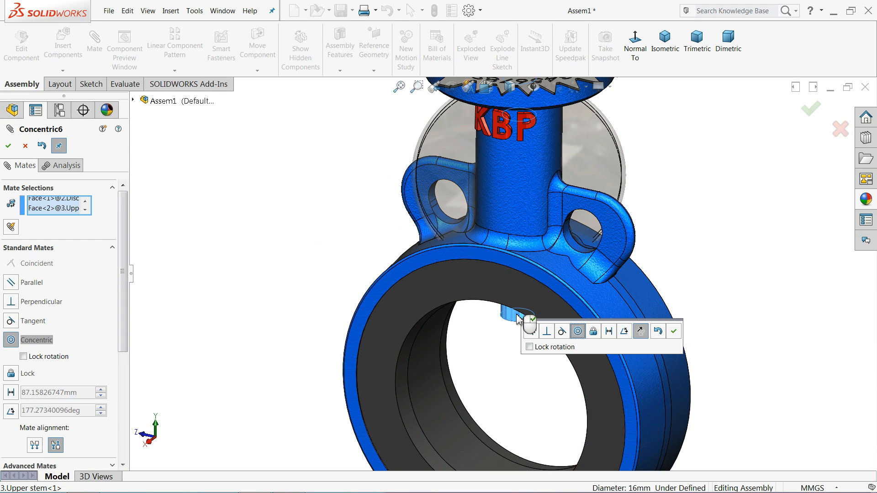
click(674, 333)
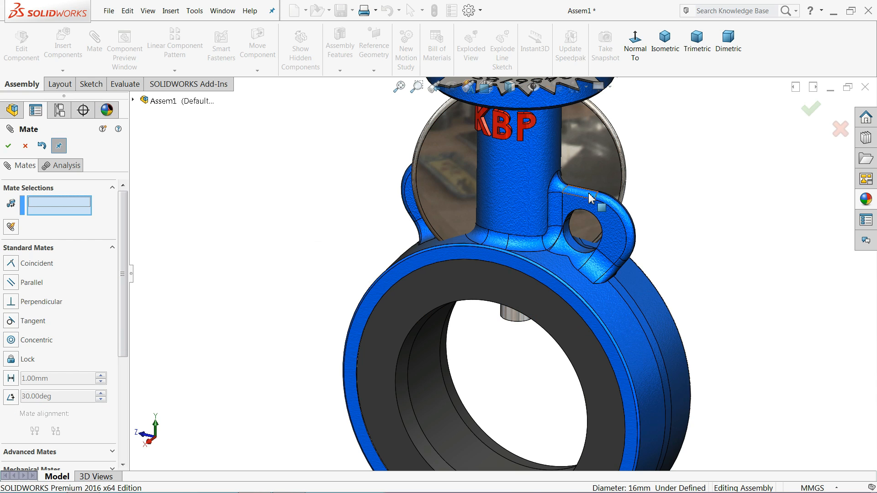
- Slide the disc down along the stem axis into the valve body's rubber-lined bore and finish mating
drag(587, 141, 581, 373)
scroll(692, 322, up, 4)
scroll(601, 304, up, 3)
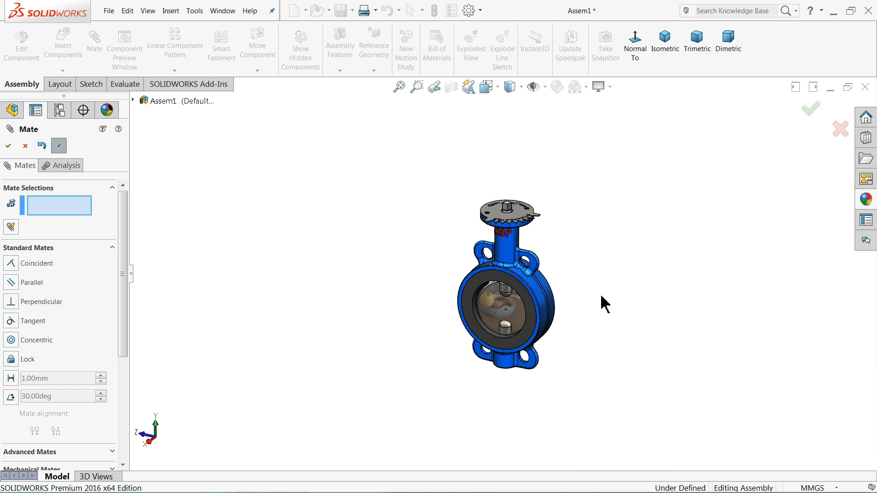
scroll(603, 306, down, 2)
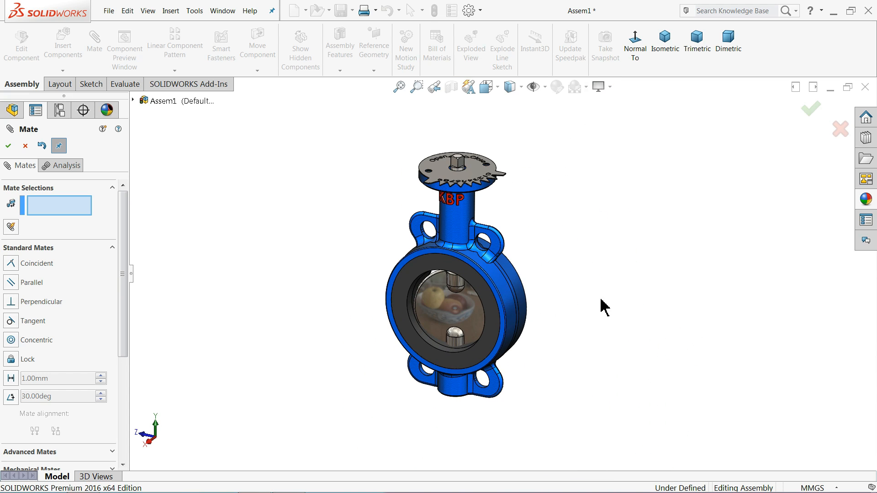
click(25, 145)
scroll(462, 317, down, 2)
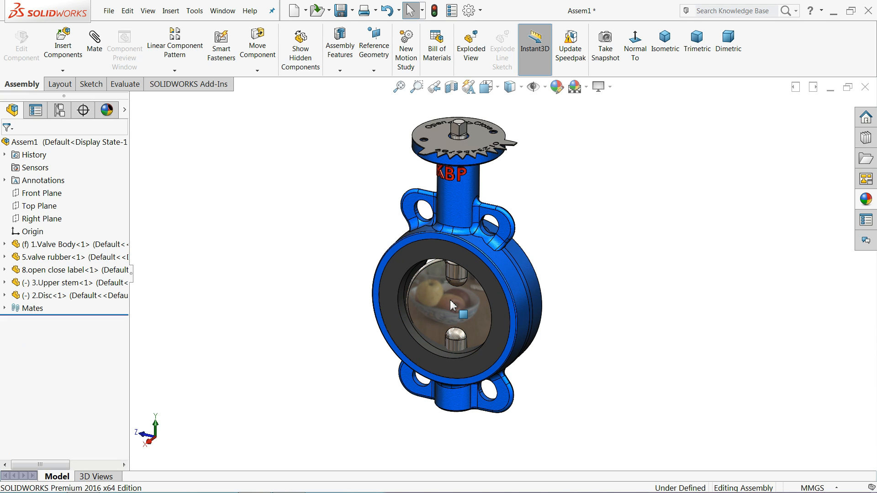
click(450, 301)
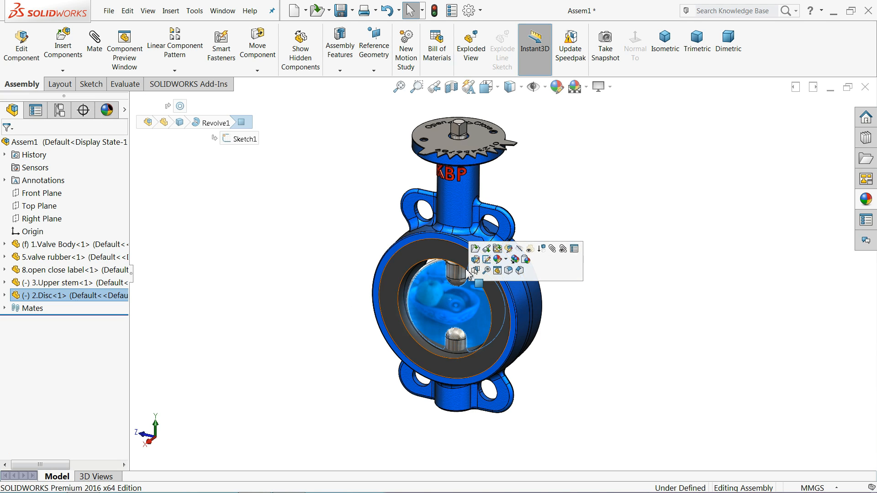
click(49, 246)
click(4, 244)
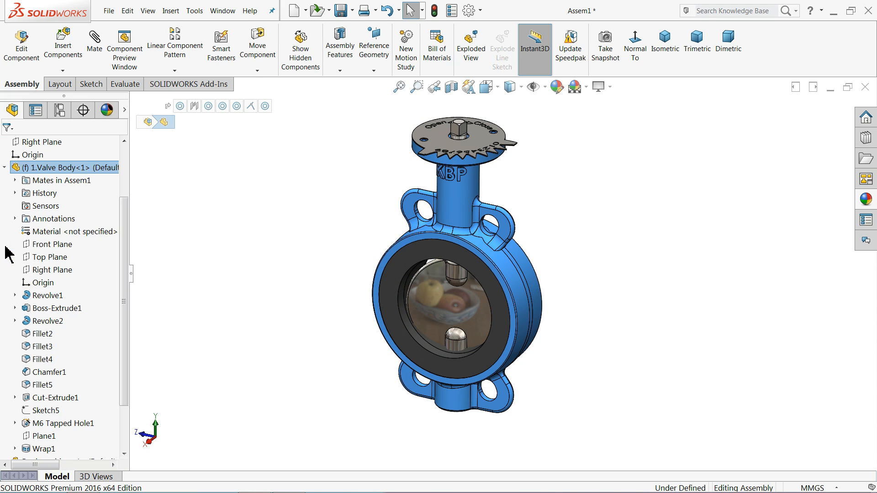
click(54, 258)
middle_drag(238, 292, 267, 284)
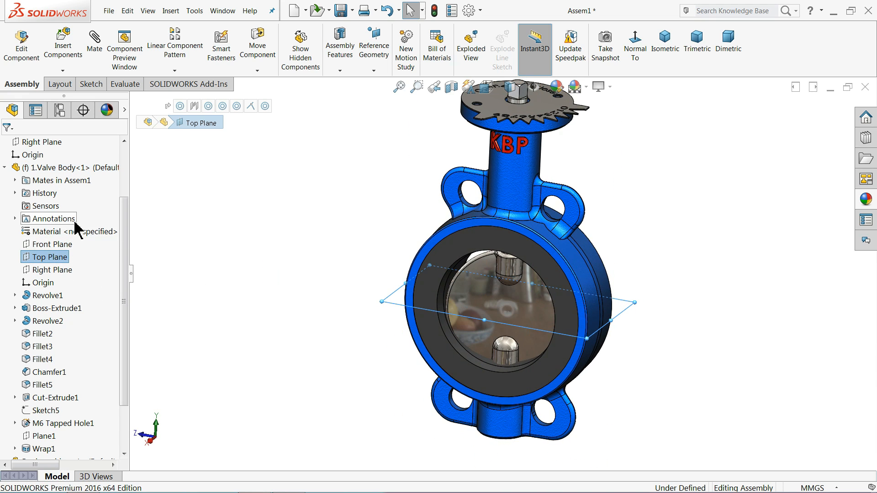
- Add a coincident mate between the disc's Front Plane and the assembly's Top Plane
drag(123, 230, 118, 332)
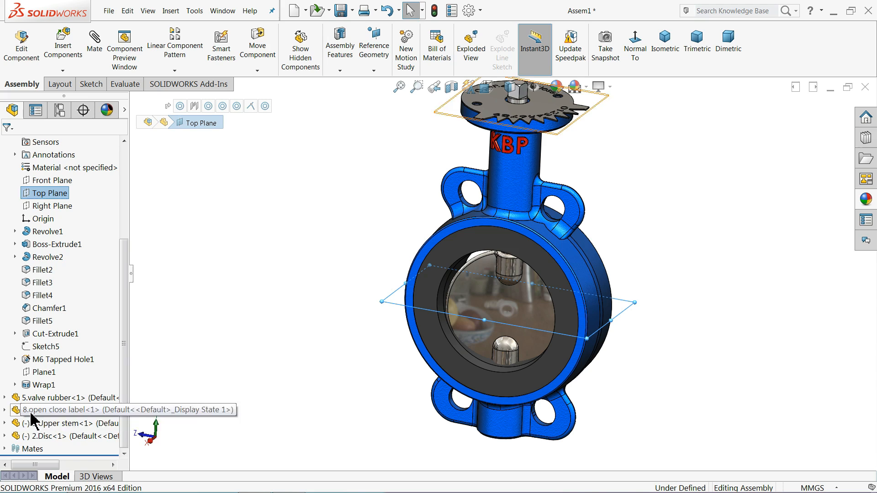
click(5, 437)
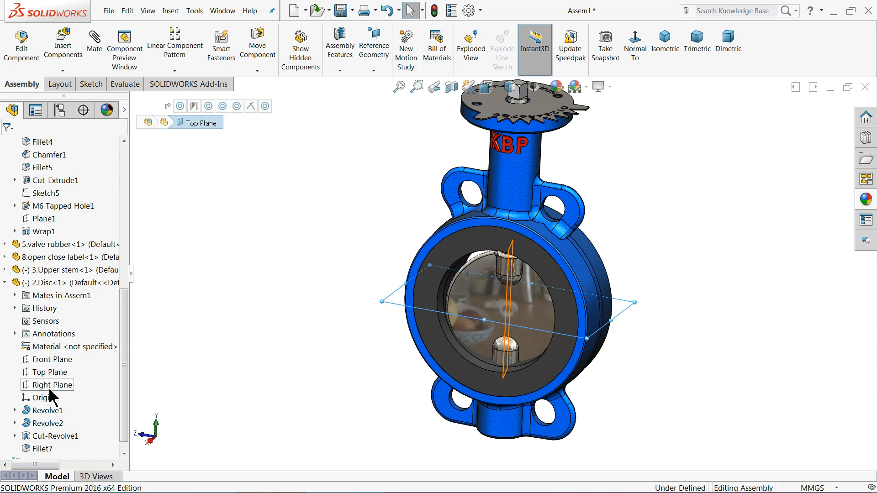
click(51, 361)
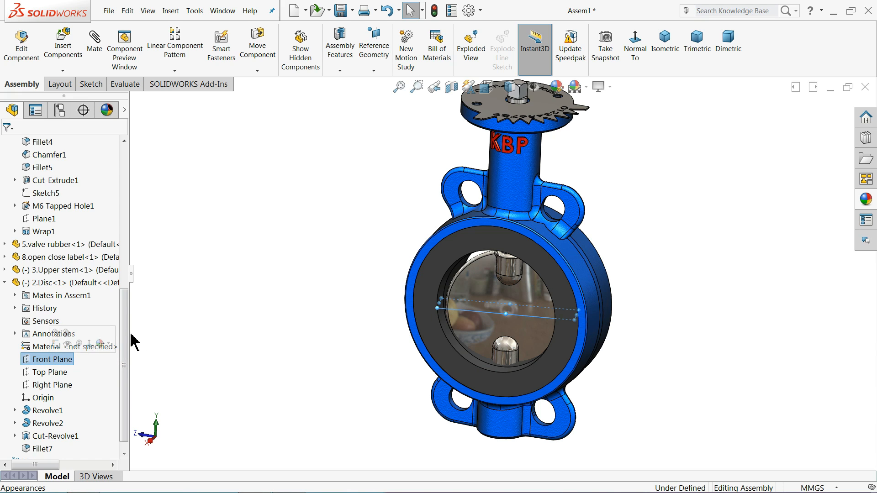
drag(120, 325, 133, 157)
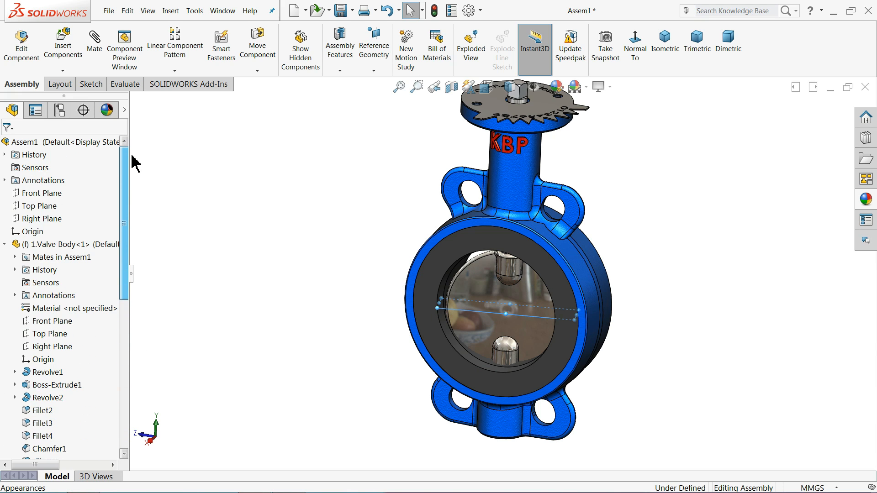
ctrl+click(40, 208)
scroll(349, 359, up, 2)
middle_drag(349, 359, 373, 336)
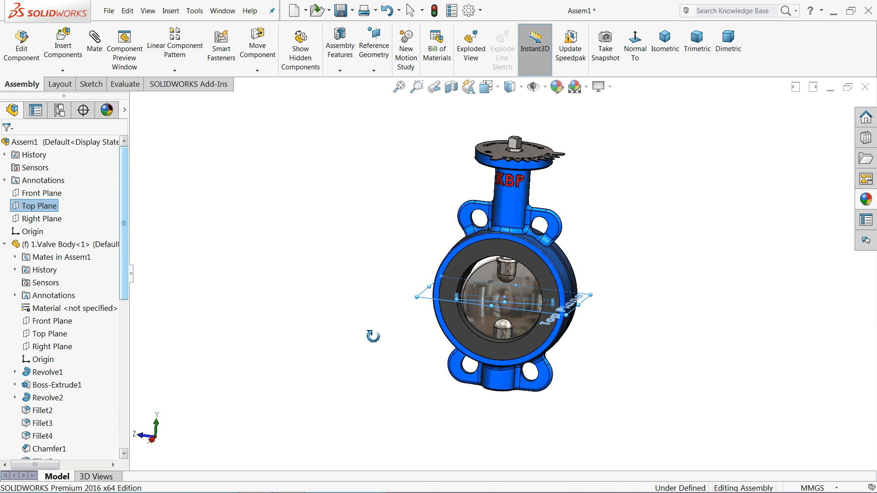
click(94, 50)
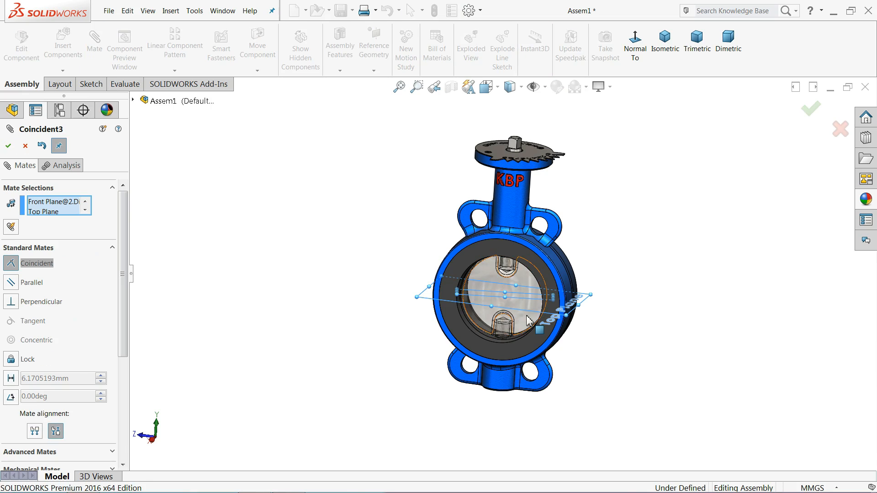
scroll(527, 319, down, 3)
mouse_move(503, 328)
middle_down()
mouse_move(506, 265)
mouse_move(500, 336)
middle_up()
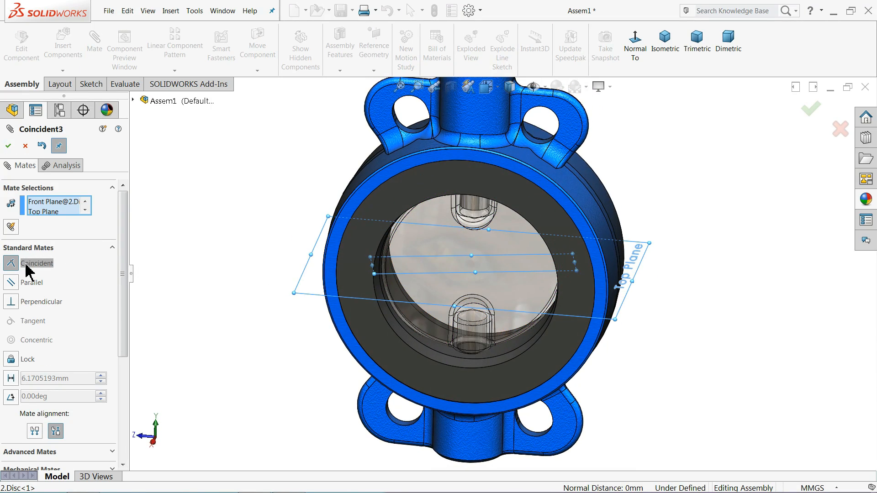
click(9, 146)
click(9, 146)
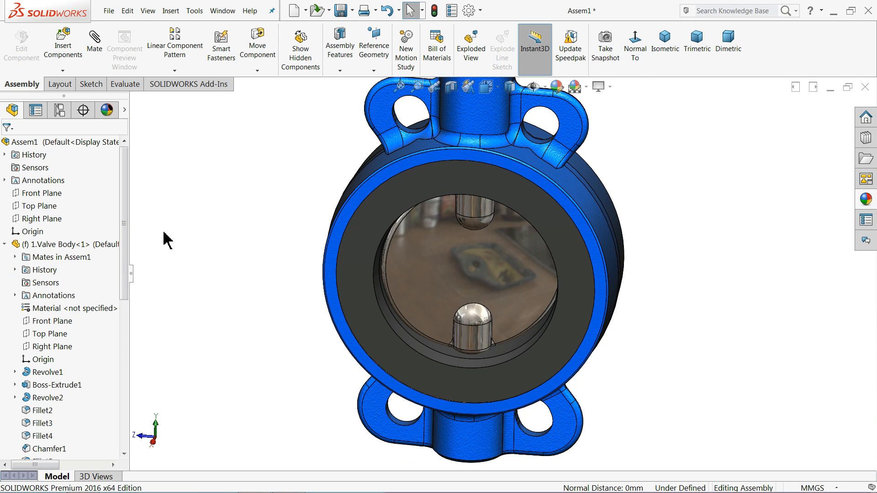
- Swing the disc about its stem axis to check its rotation inside the valve bore
drag(489, 286, 466, 271)
scroll(427, 313, up, 3)
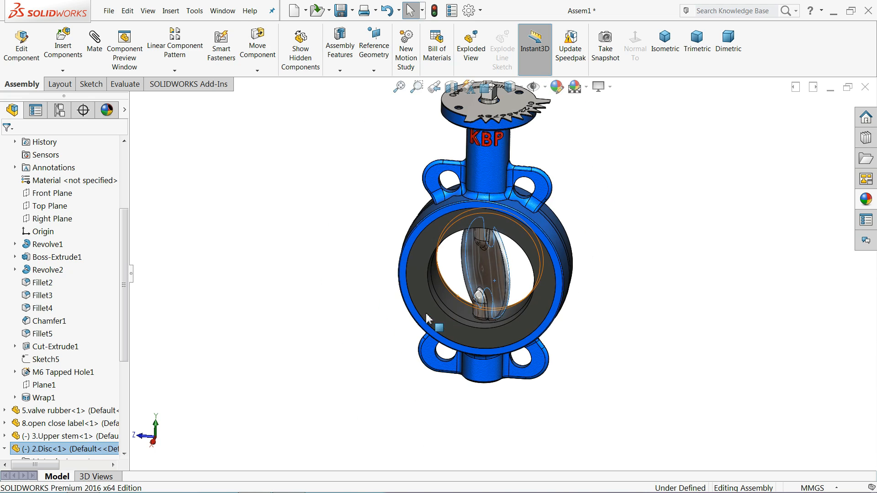
mouse_move(482, 279)
middle_down()
mouse_move(518, 249)
mouse_move(487, 275)
middle_up()
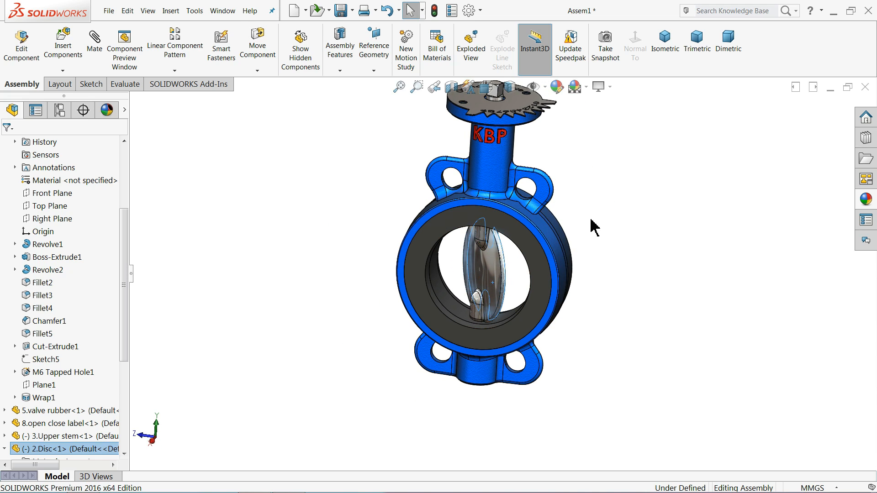
click(605, 204)
drag(499, 270, 524, 271)
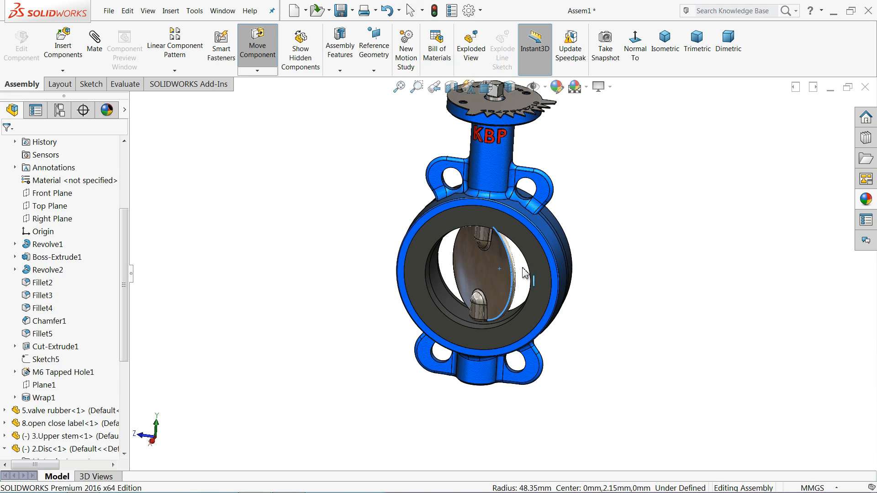
- Open the disc part, apply the brushed chromium appearance to it and return to the assembly
click(503, 268)
click(528, 240)
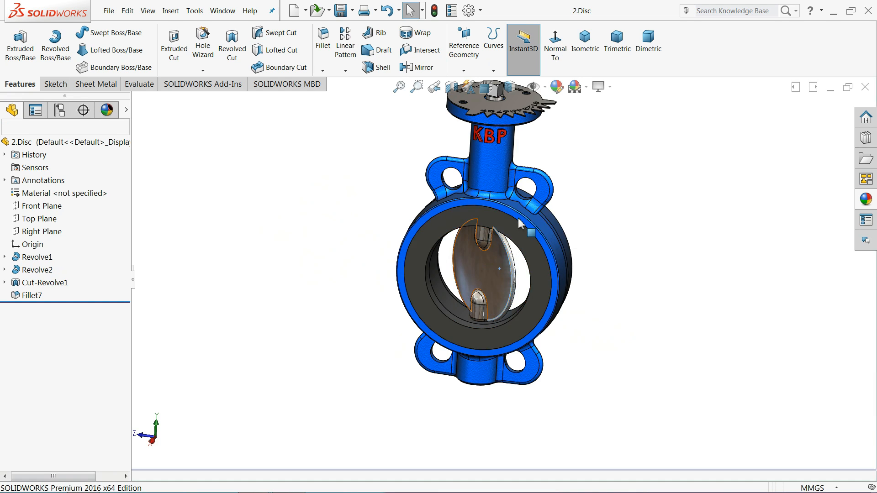
click(870, 200)
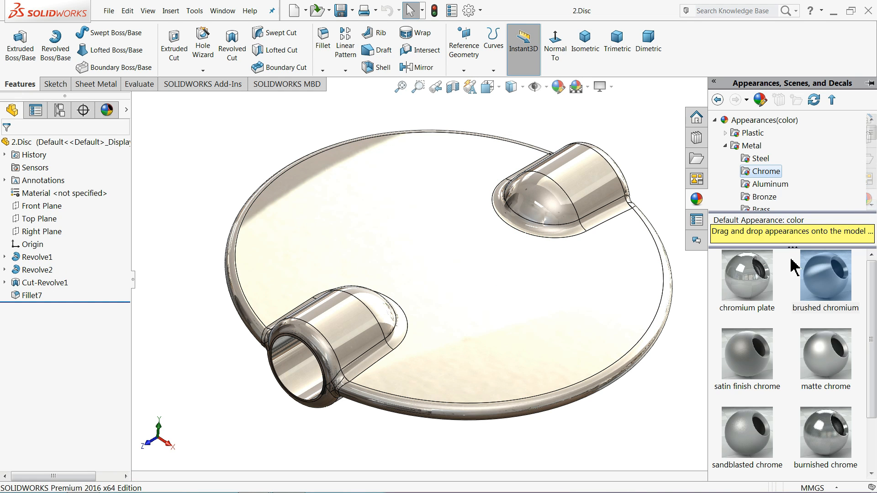
drag(858, 297, 481, 277)
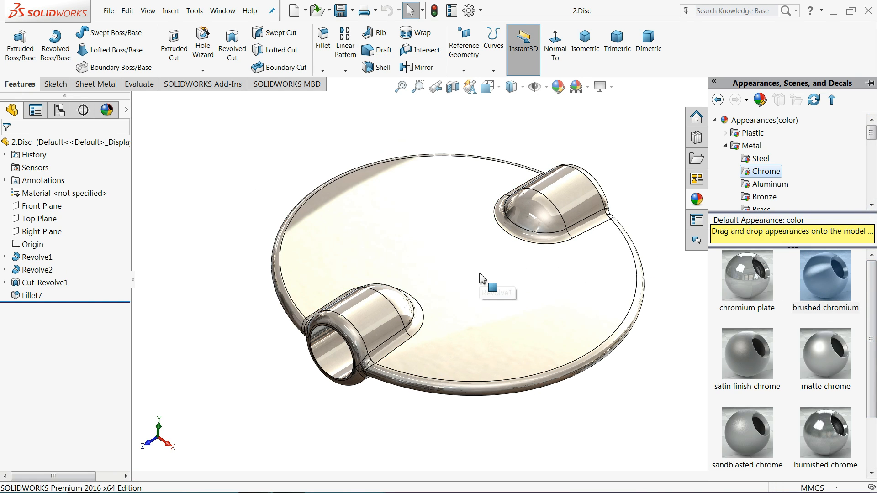
double_click(831, 291)
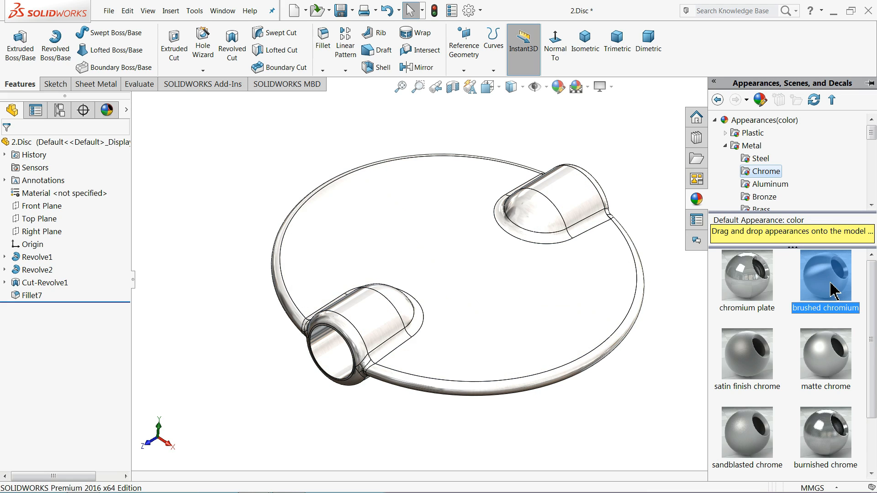
middle_drag(589, 151, 475, 247)
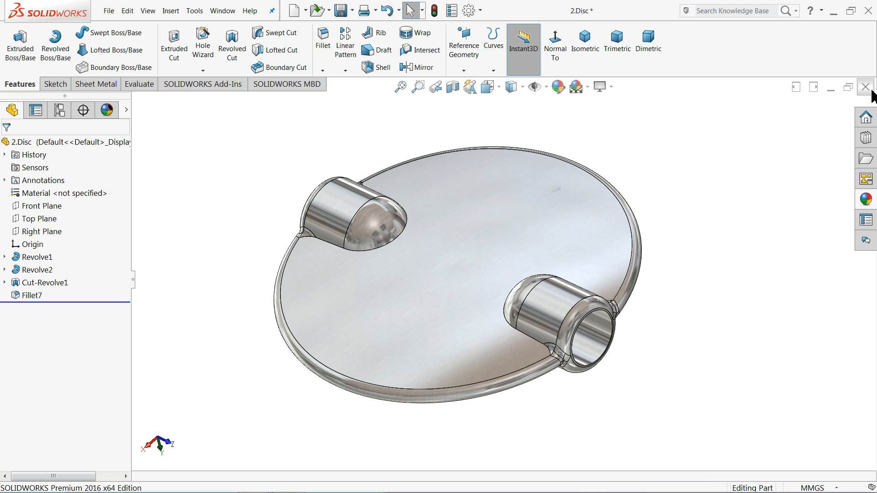
click(865, 86)
click(426, 251)
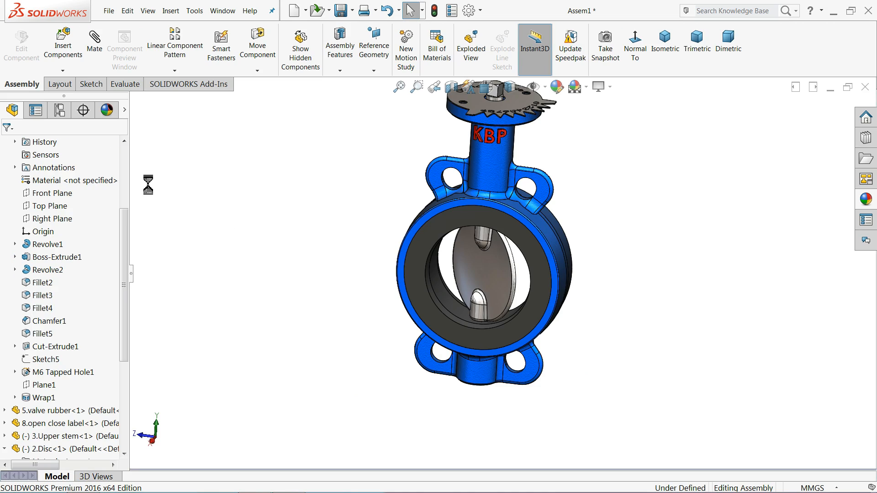
- Turn the disc to a partly open position and compare its movement with the upper stem's square end
drag(429, 293, 451, 278)
click(276, 269)
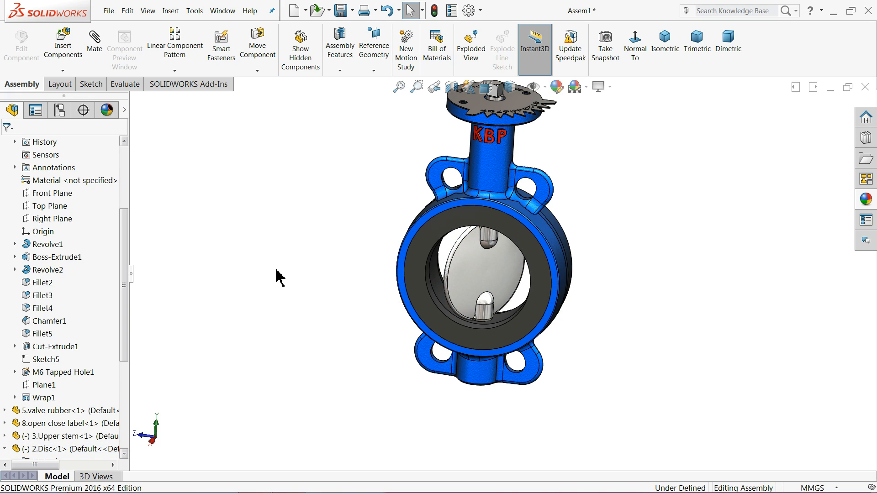
scroll(316, 296, up, 3)
scroll(541, 181, down, 3)
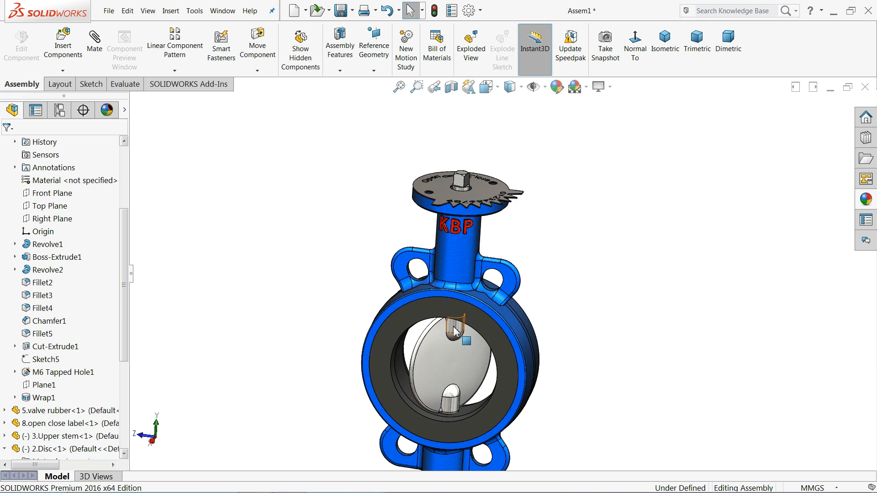
drag(430, 363, 389, 359)
scroll(477, 311, down, 2)
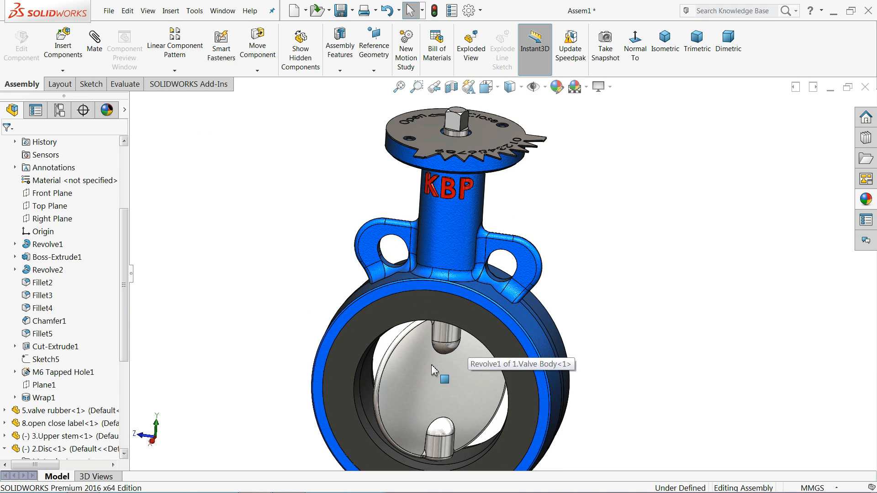
click(432, 364)
click(453, 119)
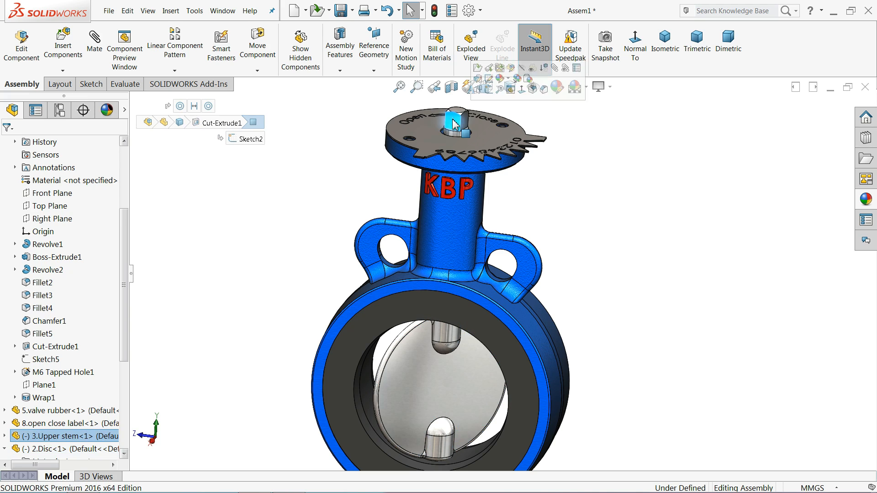
click(288, 192)
- Add a coincident mate between the upper stem's Front Plane and the disc's Right Plane
scroll(20, 190, up, 3)
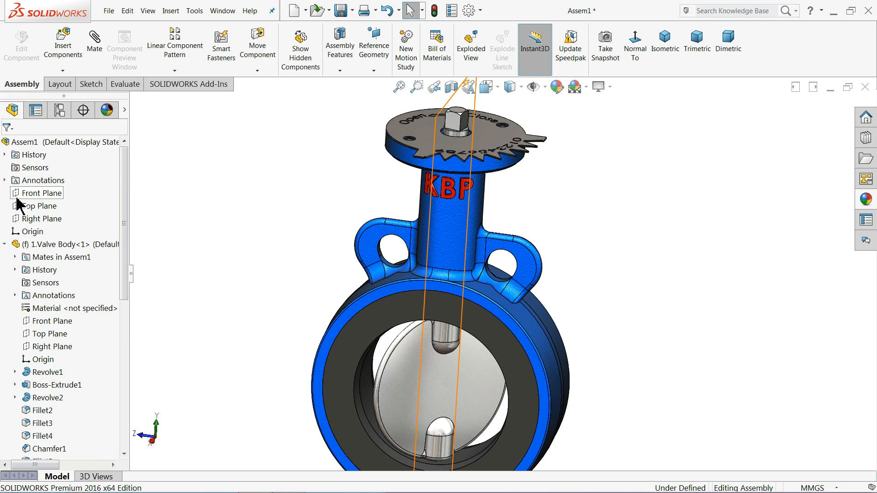
click(4, 245)
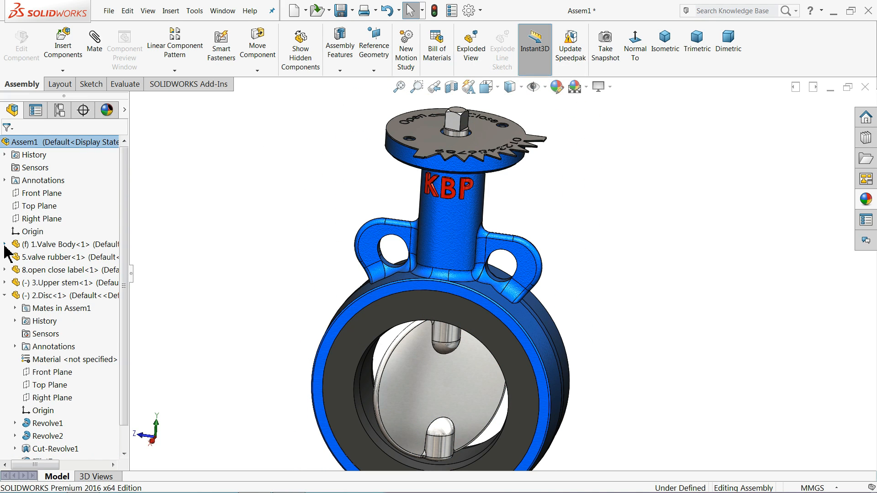
click(47, 286)
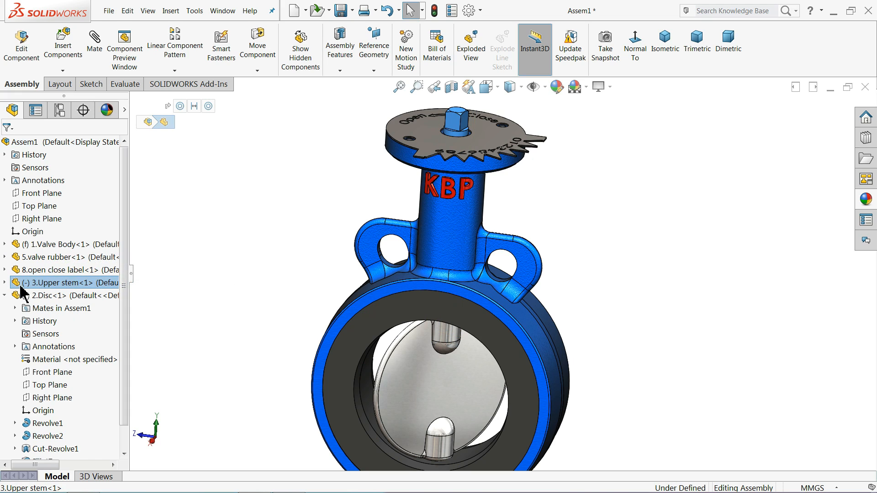
click(4, 282)
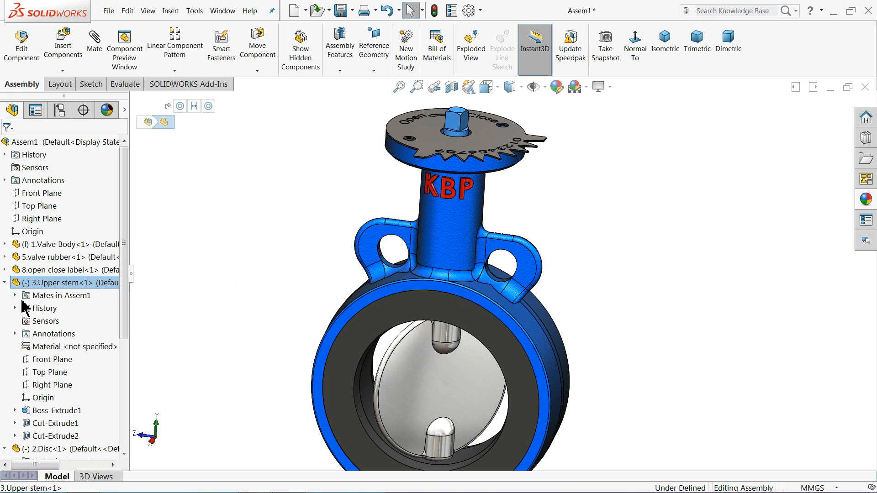
click(48, 360)
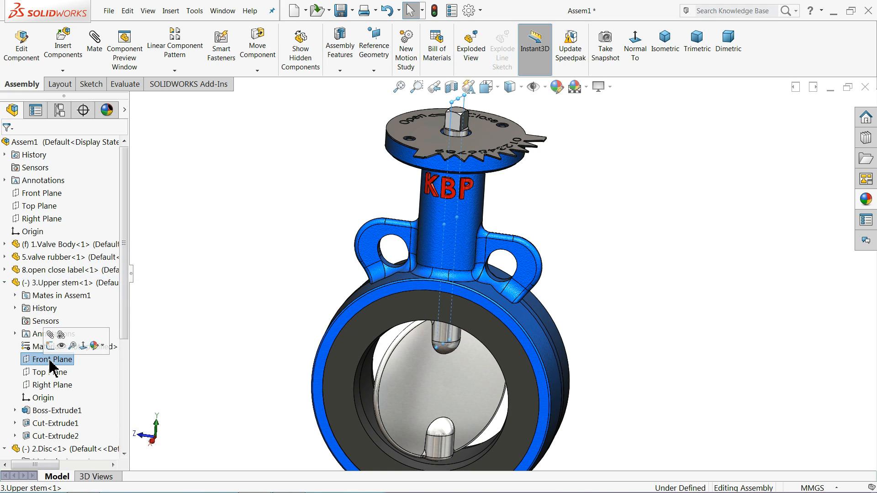
middle_drag(327, 290, 310, 276)
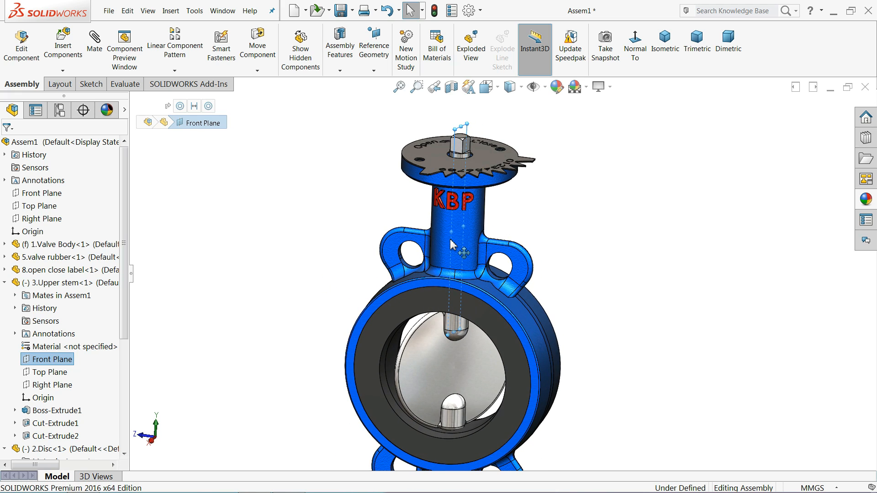
scroll(466, 360, down, 2)
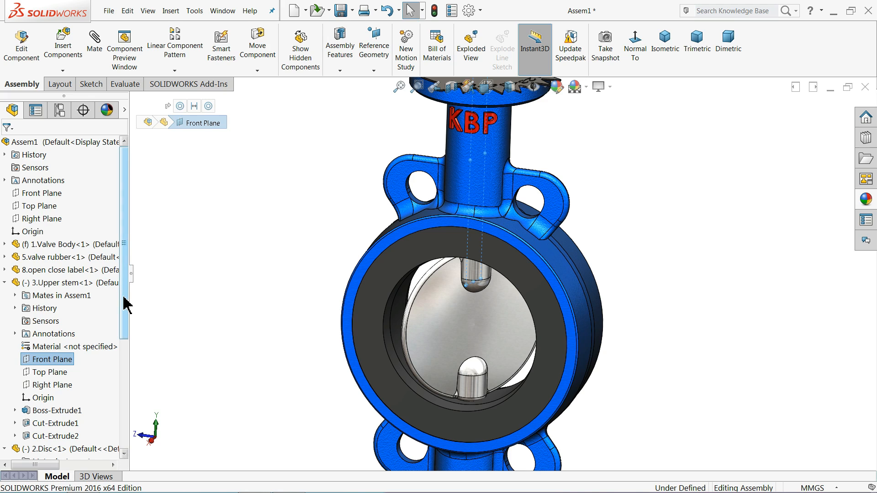
drag(127, 304, 118, 427)
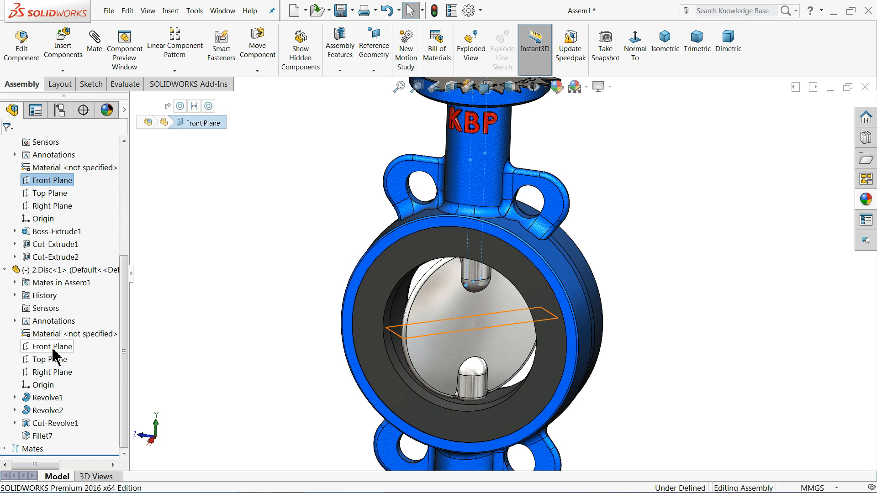
ctrl+click(52, 372)
middle_drag(284, 378, 278, 320)
click(95, 44)
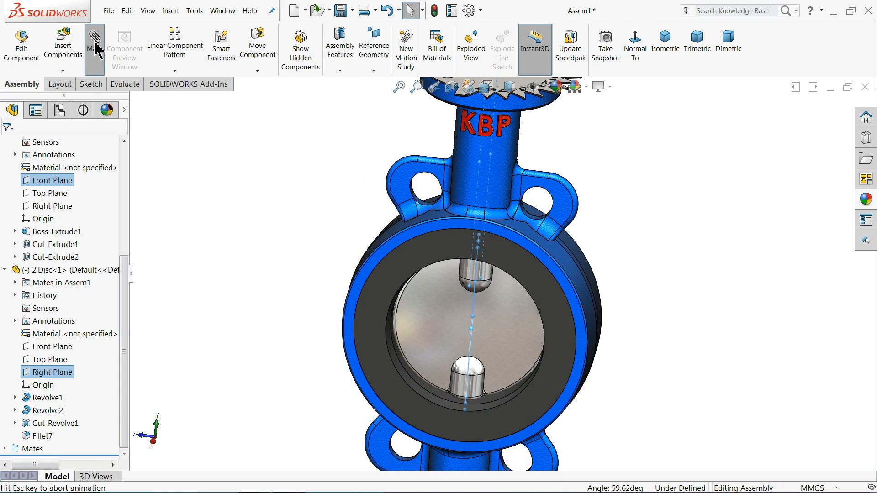
mouse_move(299, 289)
middle_down()
mouse_move(317, 391)
mouse_move(321, 294)
mouse_move(312, 288)
middle_up()
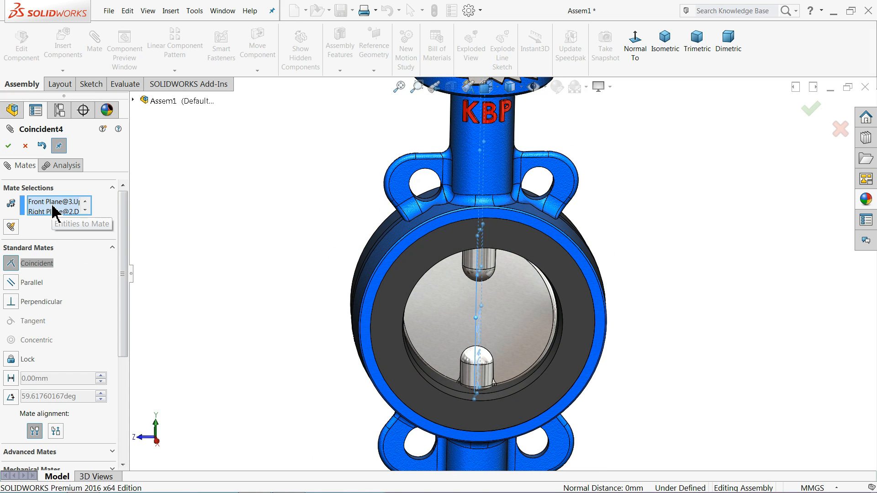
click(8, 145)
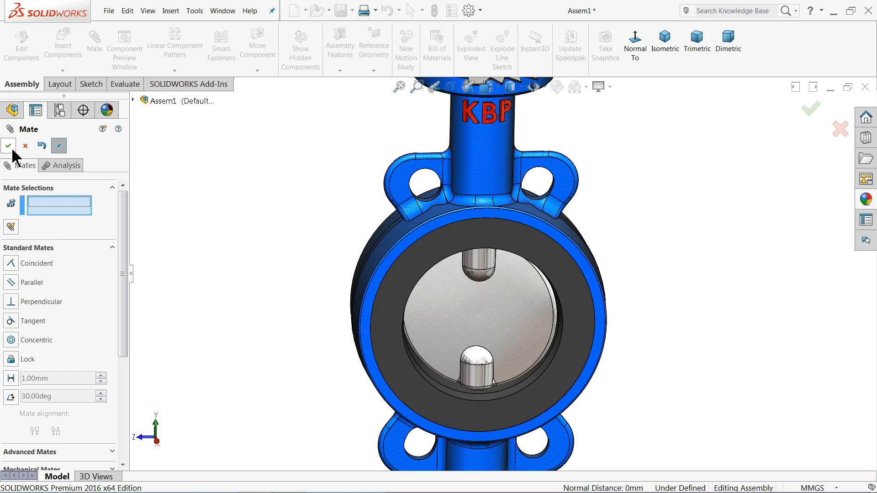
click(8, 145)
- Try turning the upper stem by its square end and inspect how the stem and disc move together
scroll(311, 219, up, 4)
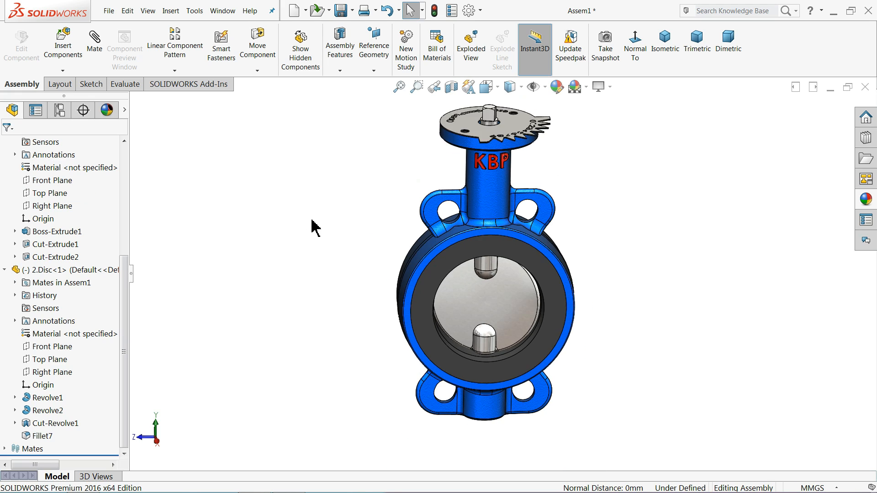
scroll(525, 220, down, 2)
mouse_move(476, 147)
mouse_down()
mouse_move(484, 148)
mouse_move(476, 145)
mouse_up()
click(313, 163)
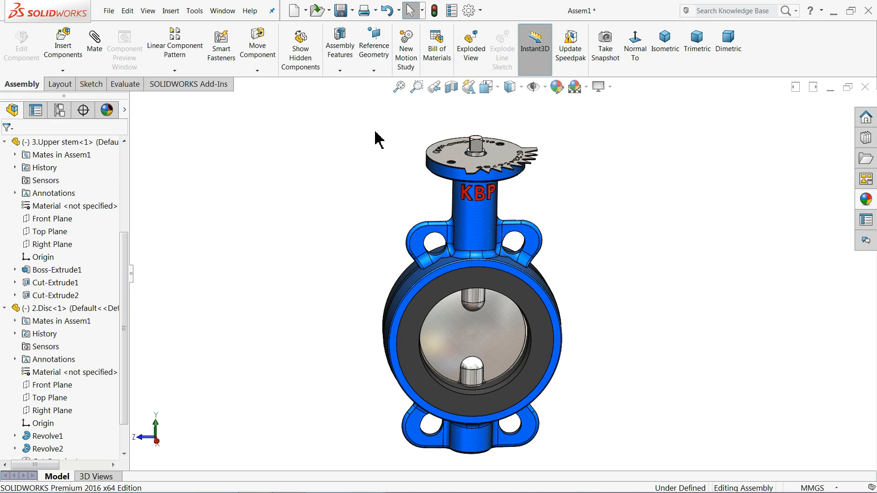
scroll(472, 213, up, 1)
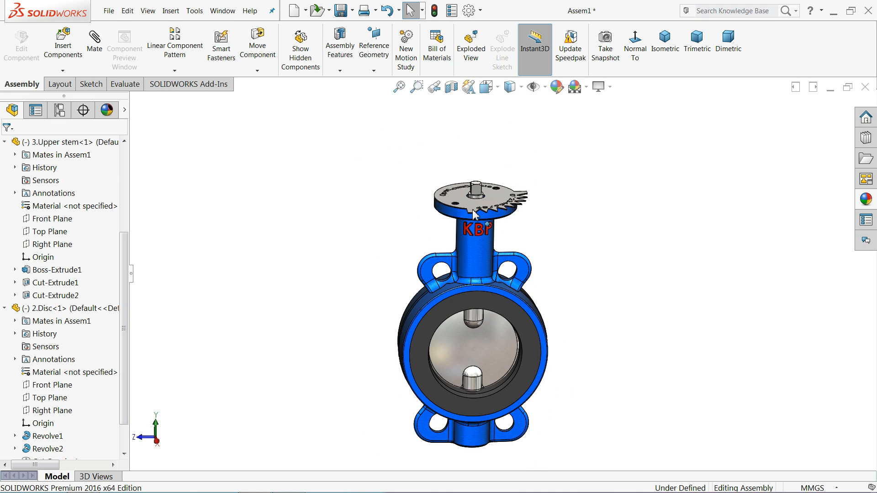
scroll(401, 215, down, 2)
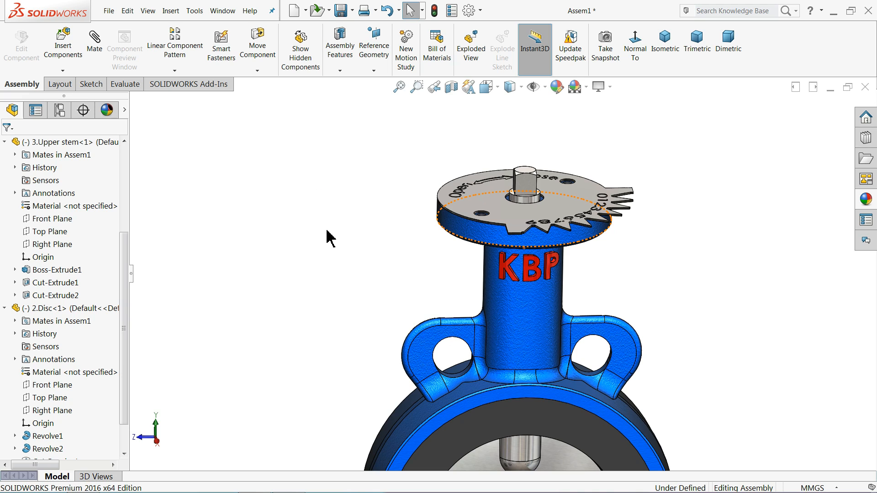
middle_drag(327, 238, 333, 288)
- Collapse the expanded components and insert the 6.lever1 part beside the open/close label
scroll(9, 214, up, 3)
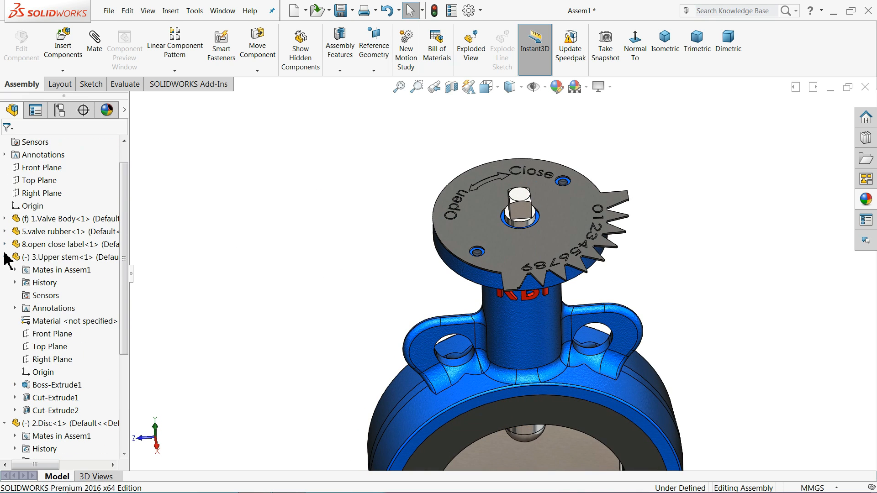
click(4, 257)
click(5, 269)
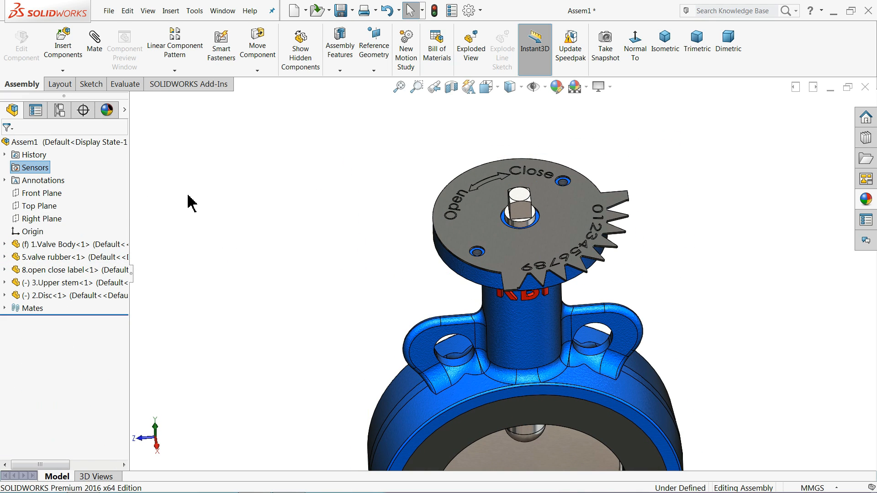
click(63, 45)
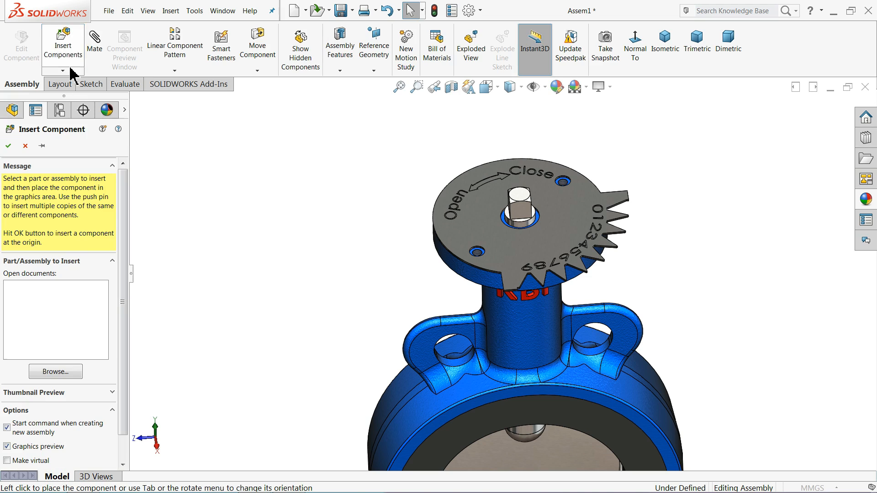
click(55, 372)
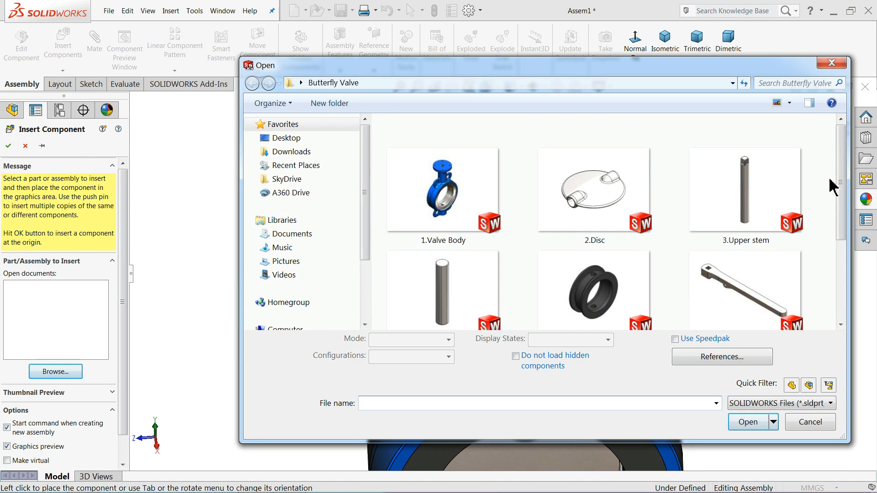
drag(843, 185, 847, 240)
click(722, 192)
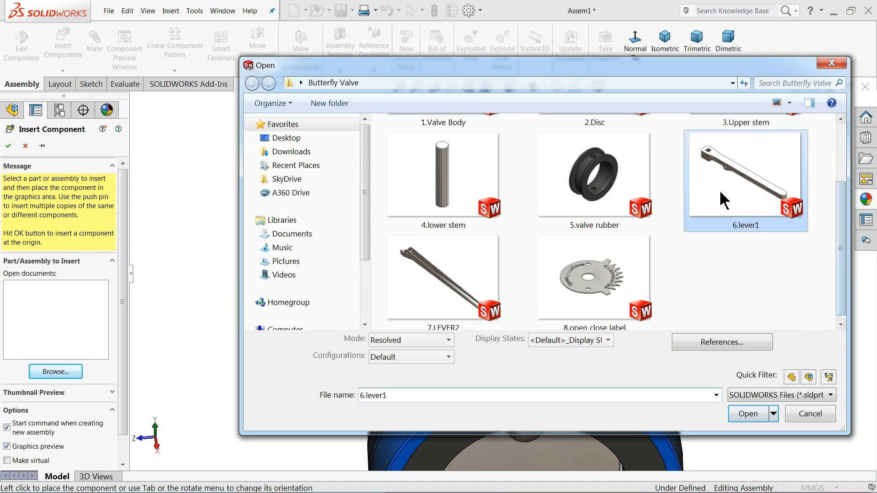
click(749, 414)
scroll(626, 293, up, 3)
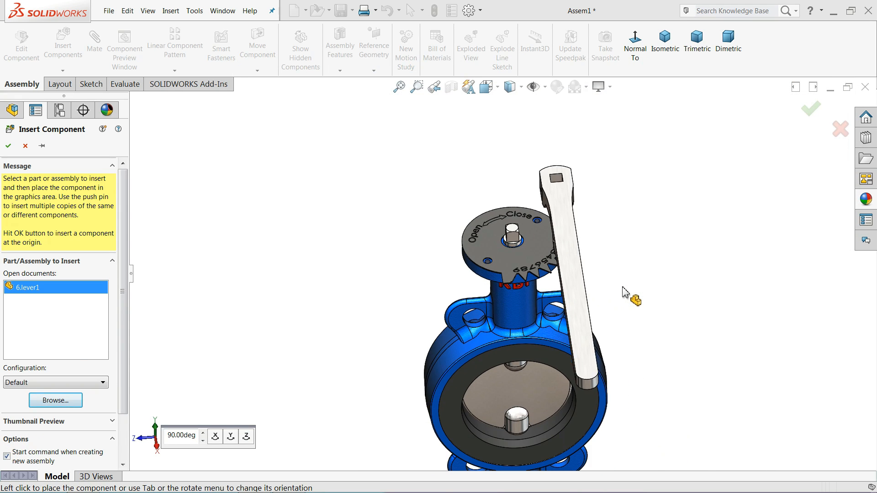
click(603, 264)
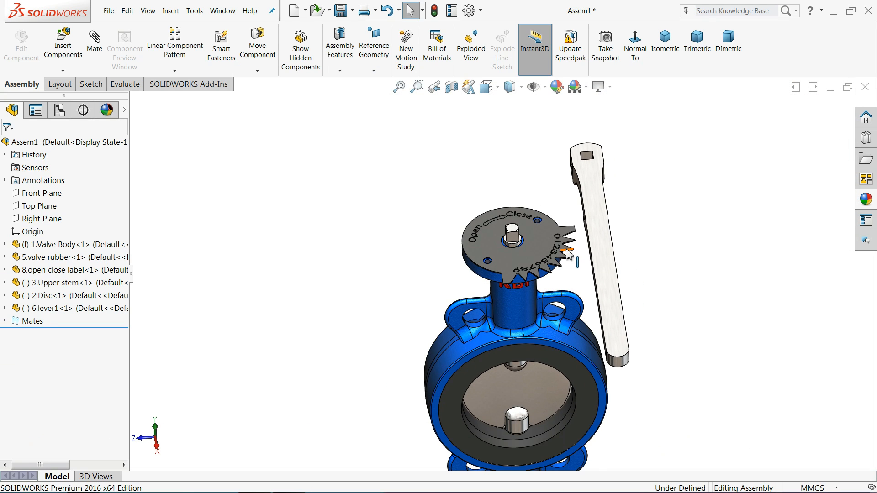
- Move the lever to the other side of the open/close label, with its square hole near the stem's square end
scroll(568, 252, down, 3)
scroll(485, 241, up, 1)
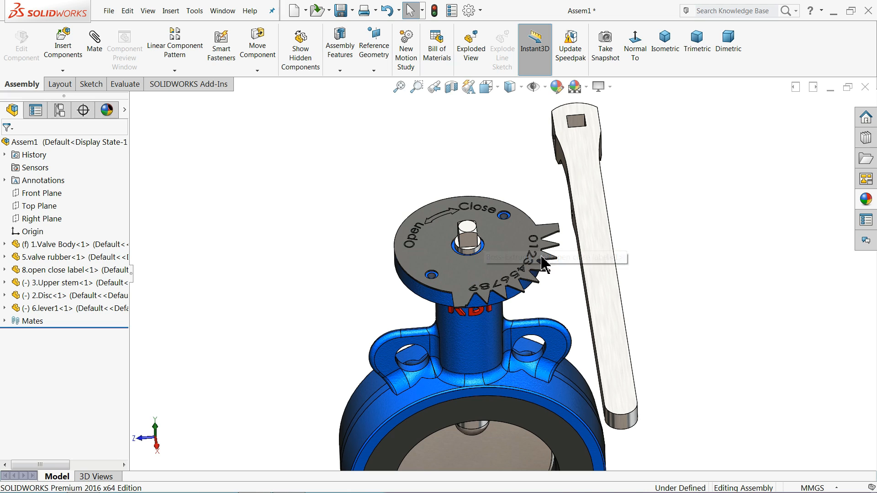
scroll(505, 247, down, 2)
scroll(577, 179, up, 3)
drag(571, 172, 392, 201)
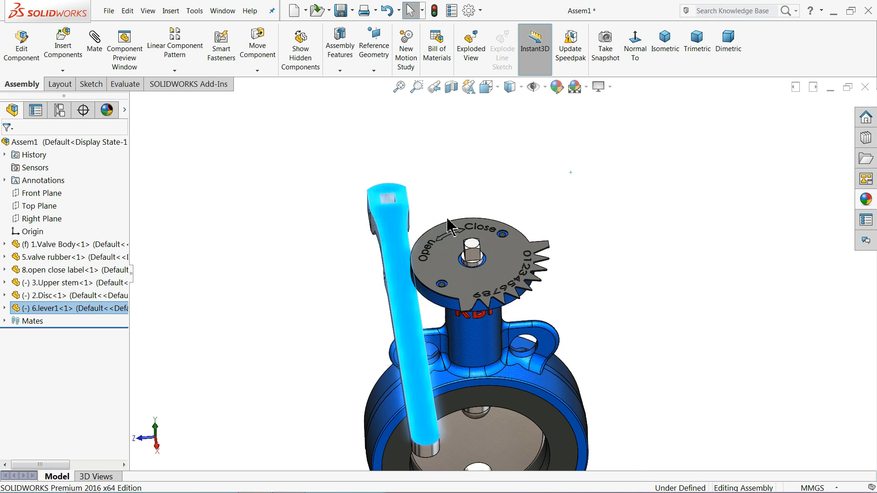
middle_drag(392, 201, 468, 250)
click(429, 181)
scroll(413, 211, down, 2)
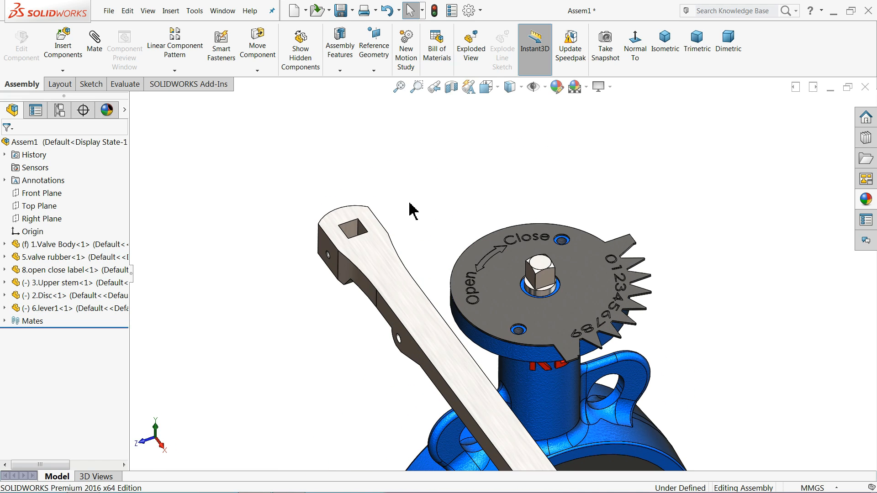
- Add a coincident mate between an inner face of the lever's square hole and a flat of the upper stem's square end
click(95, 45)
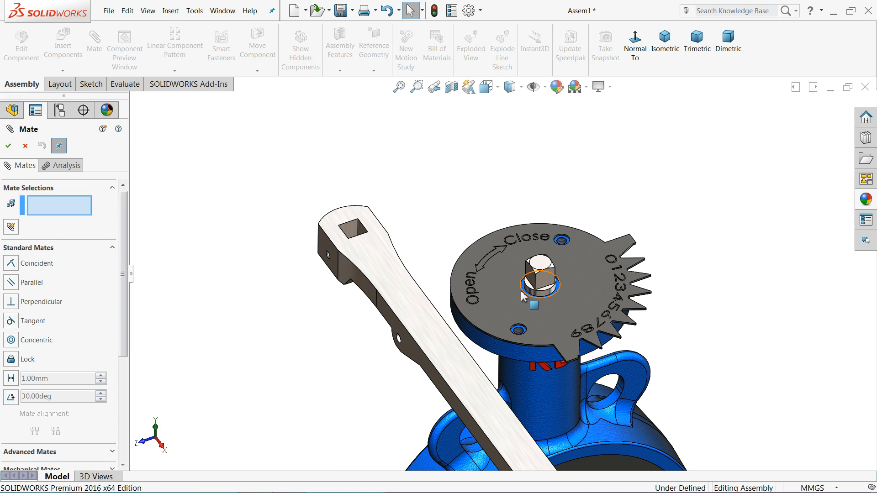
scroll(406, 259, down, 3)
click(164, 199)
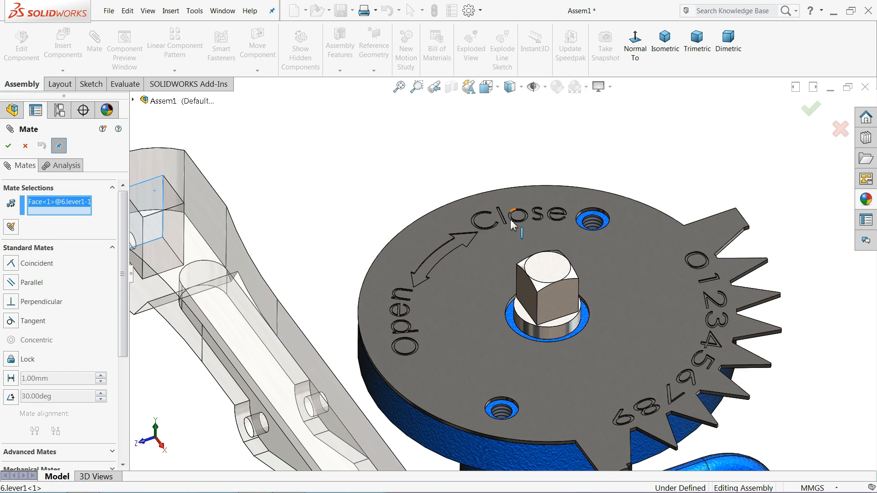
middle_drag(283, 219, 575, 335)
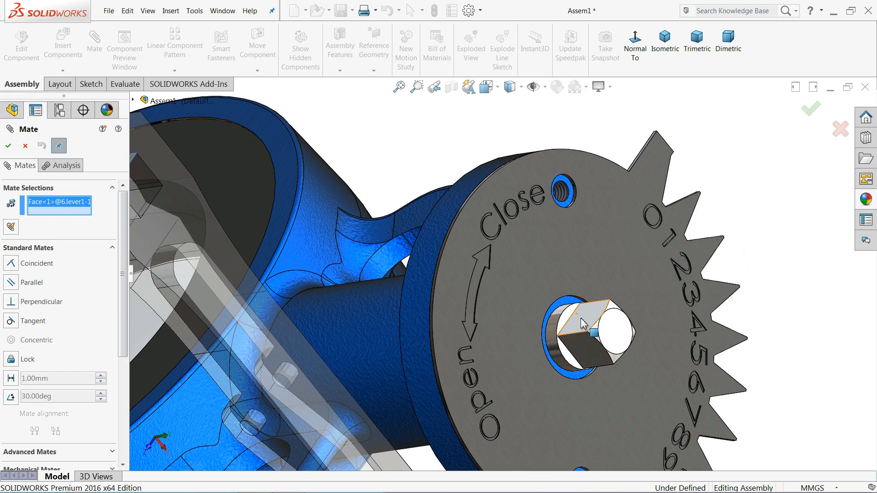
click(583, 323)
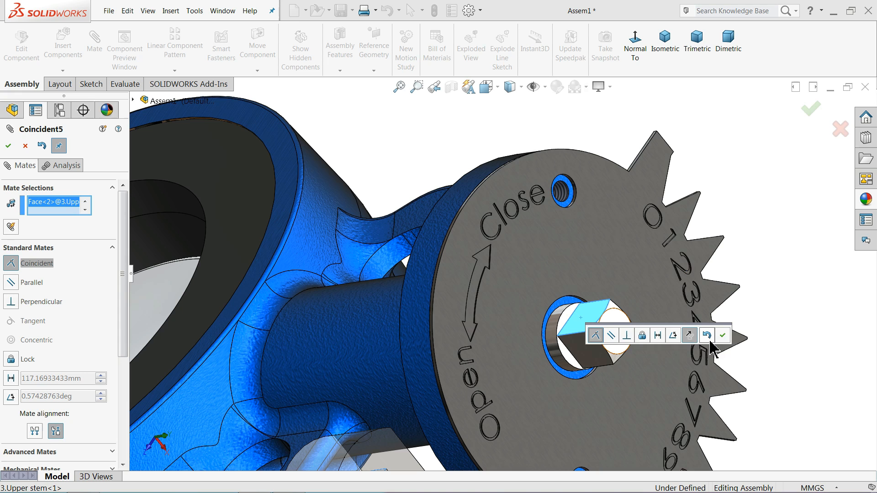
click(722, 337)
- Add a second coincident mate between the adjacent flat of the stem's square end and the adjoining face of the lever's square hole
click(588, 352)
scroll(587, 352, up, 7)
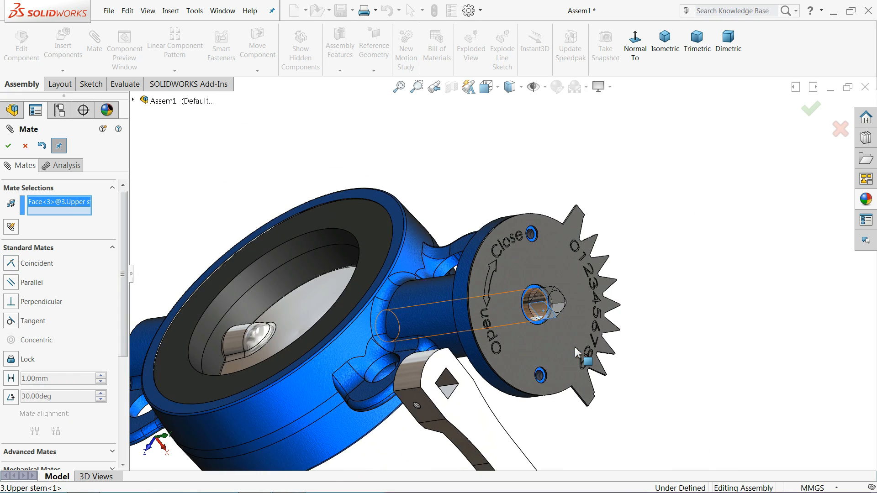
middle_drag(475, 353, 455, 351)
scroll(474, 352, down, 6)
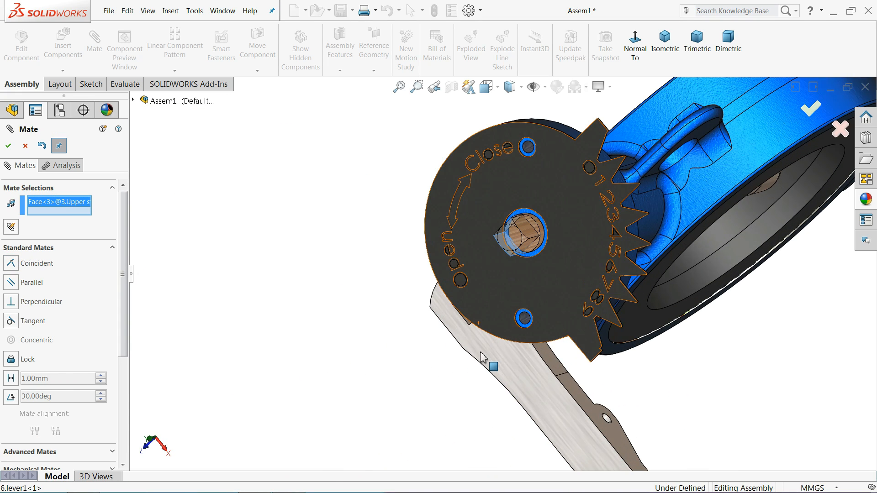
middle_drag(525, 322, 505, 345)
scroll(504, 344, down, 5)
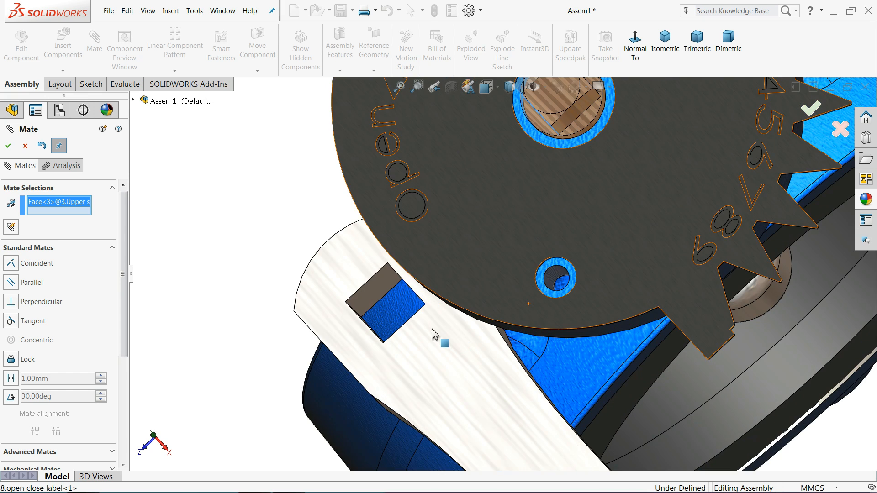
middle_drag(434, 333, 438, 359)
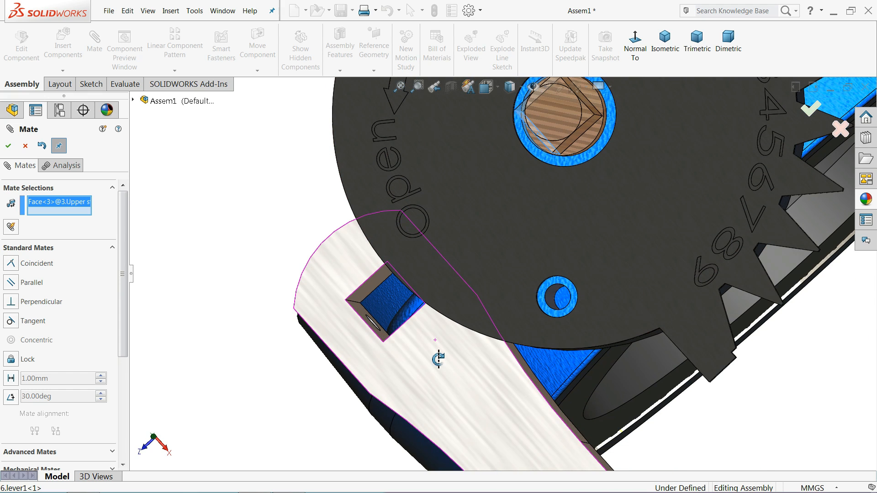
click(361, 313)
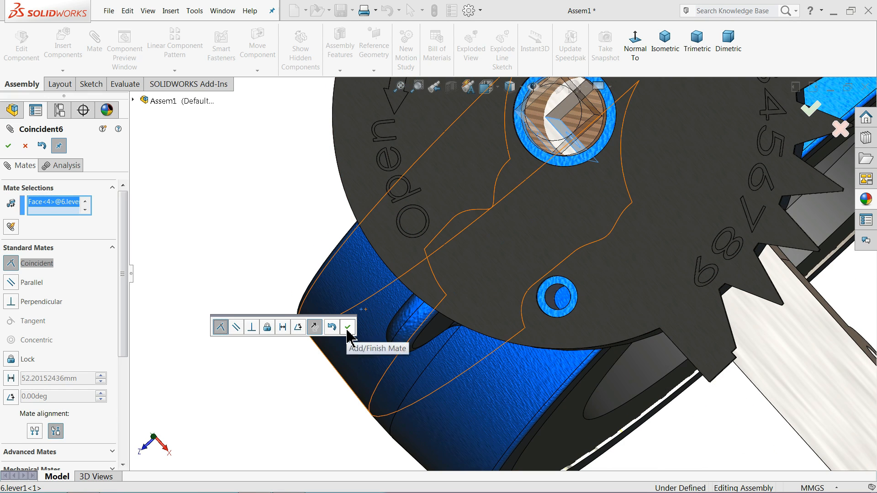
click(347, 329)
scroll(501, 305, up, 5)
middle_drag(502, 305, 522, 195)
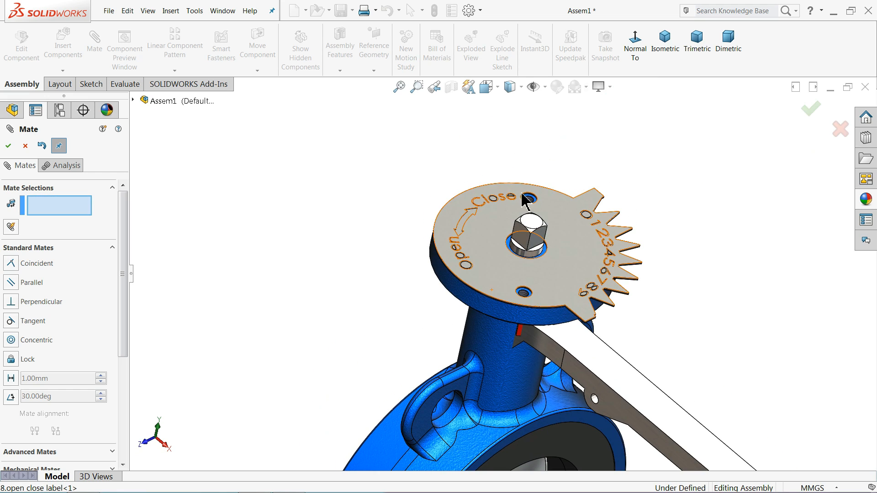
- Lift the lever above the label, add a coincident mate between its underside and the shoulder below the upper stem's square end, and finish mating
drag(569, 351, 600, 231)
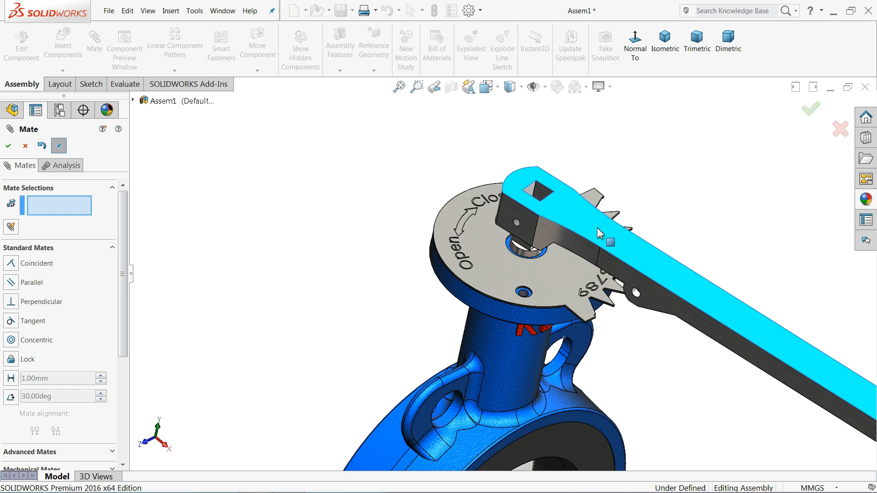
scroll(501, 235, down, 3)
middle_drag(506, 238, 602, 166)
middle_drag(617, 259, 609, 231)
scroll(583, 289, down, 2)
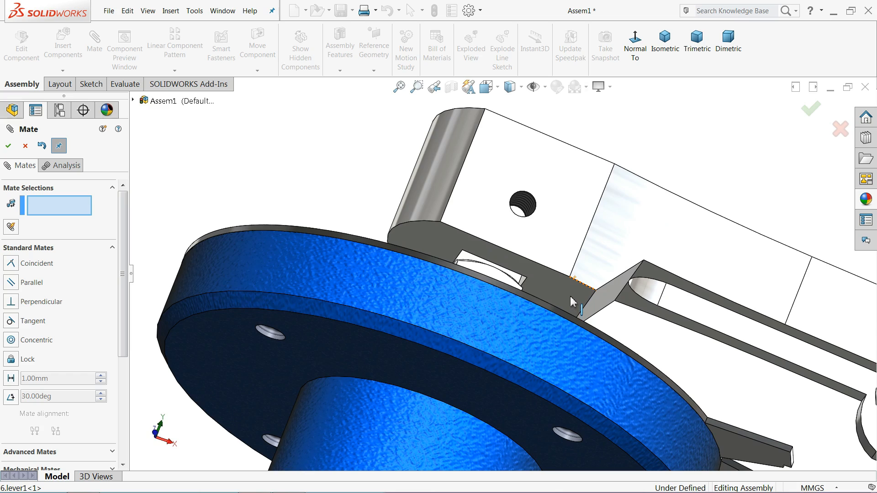
click(570, 296)
middle_drag(571, 281, 538, 338)
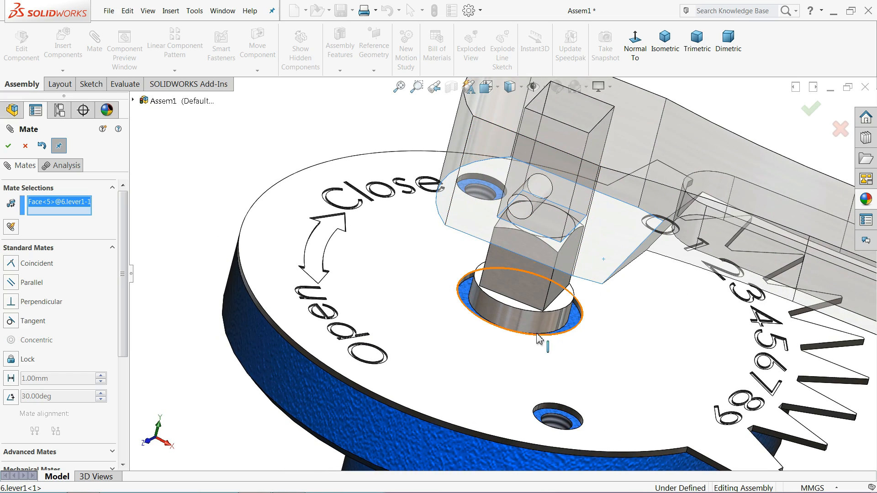
scroll(514, 312, down, 2)
click(518, 304)
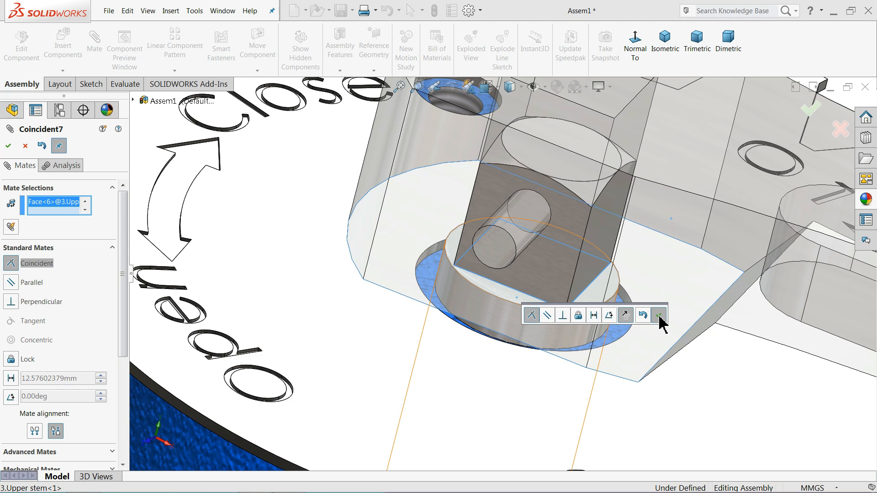
click(658, 315)
scroll(411, 305, up, 10)
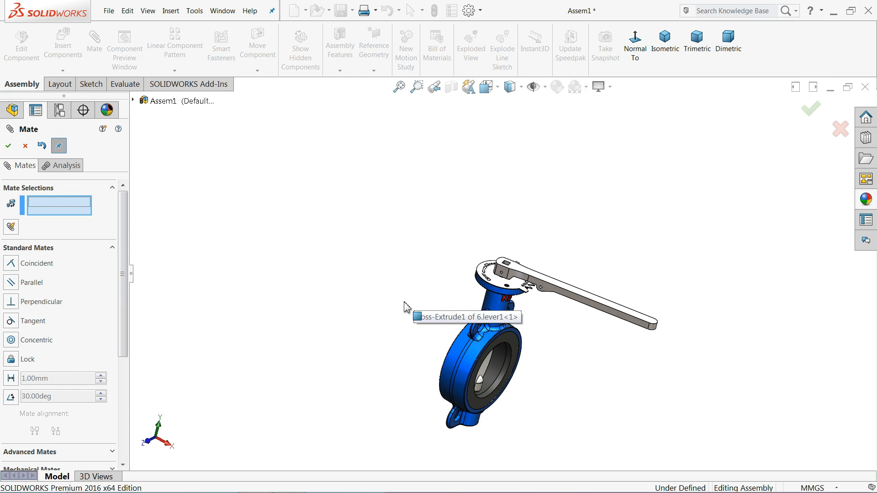
middle_drag(407, 307, 388, 313)
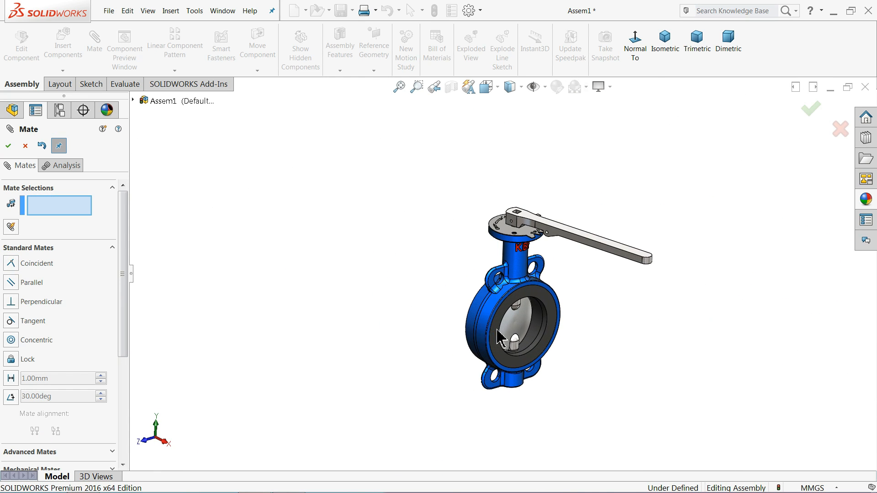
scroll(567, 315, down, 3)
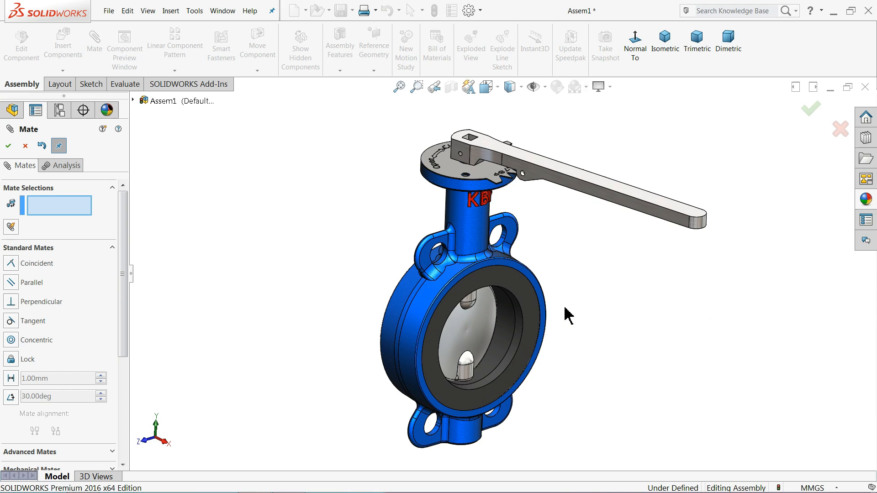
click(24, 146)
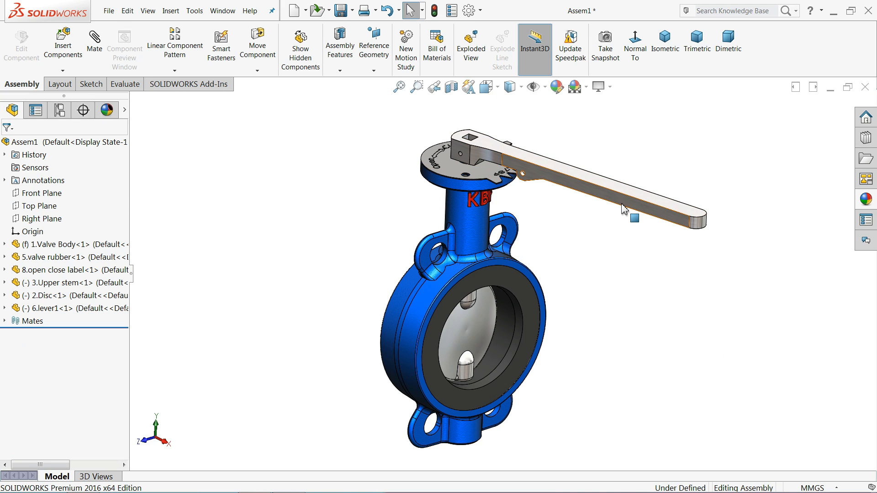
- Swing the lever around the stem axis to check that the disc turns with it inside the valve body
drag(624, 210, 577, 260)
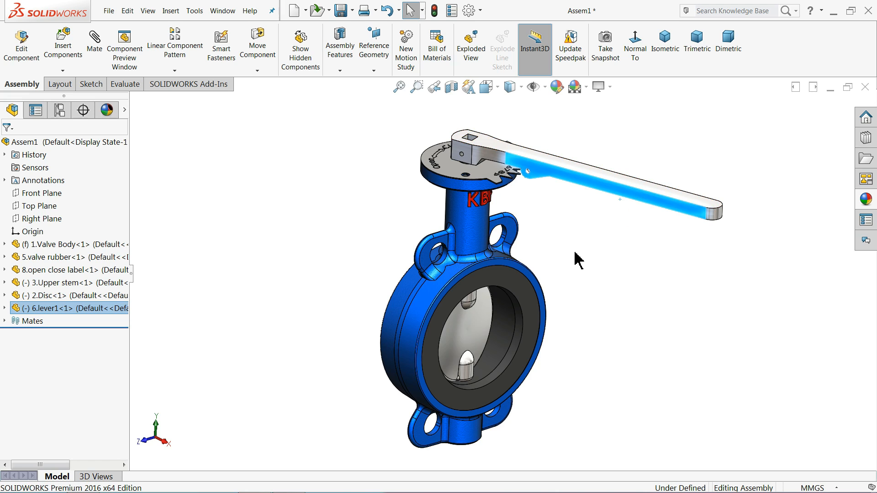
mouse_move(575, 256)
middle_down()
mouse_move(511, 260)
mouse_move(554, 249)
mouse_move(527, 249)
mouse_move(572, 276)
mouse_move(563, 255)
middle_up()
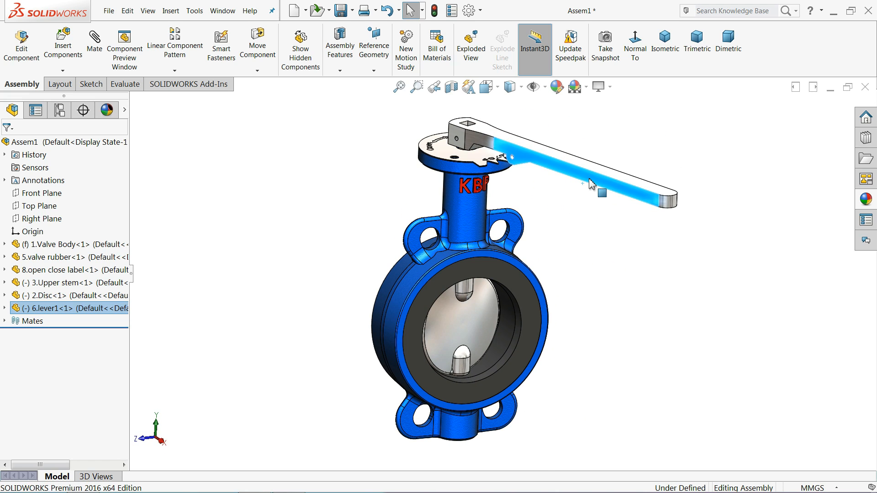
drag(590, 183, 636, 195)
click(627, 264)
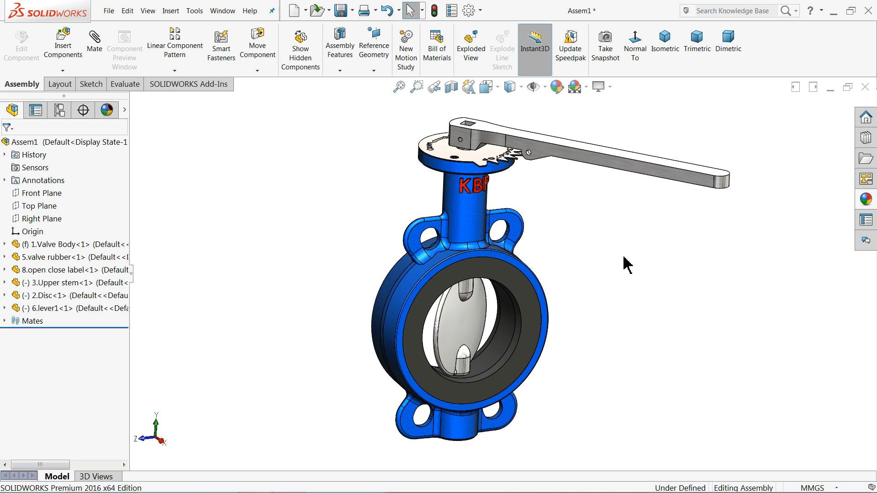
middle_drag(627, 264, 613, 325)
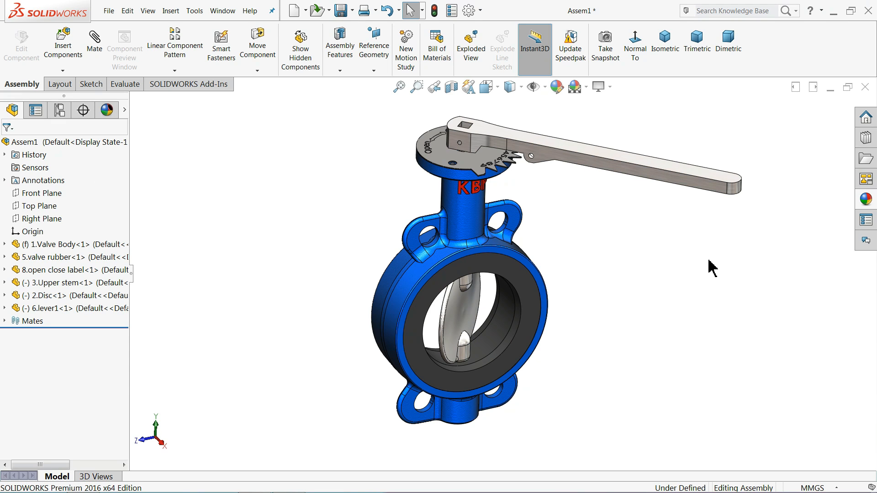
- Insert the Lever 2 part and place it just below the main lever, beside the valve neck
scroll(666, 266, down, 2)
click(75, 57)
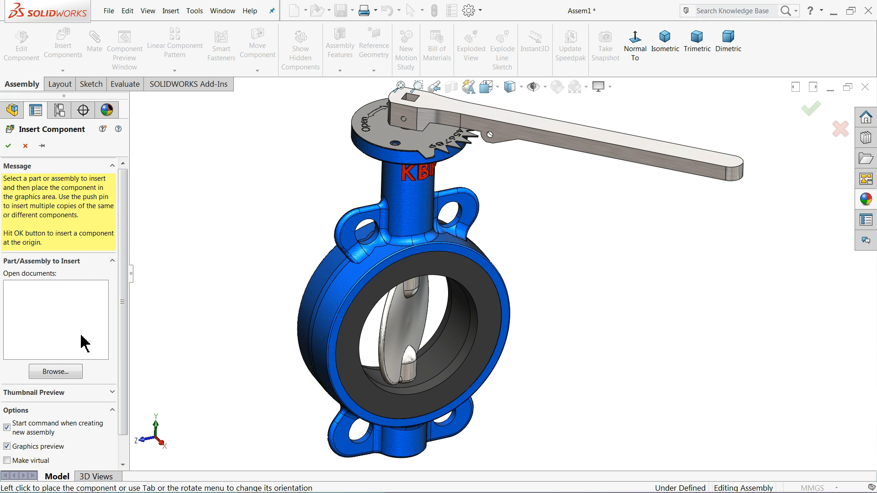
click(65, 372)
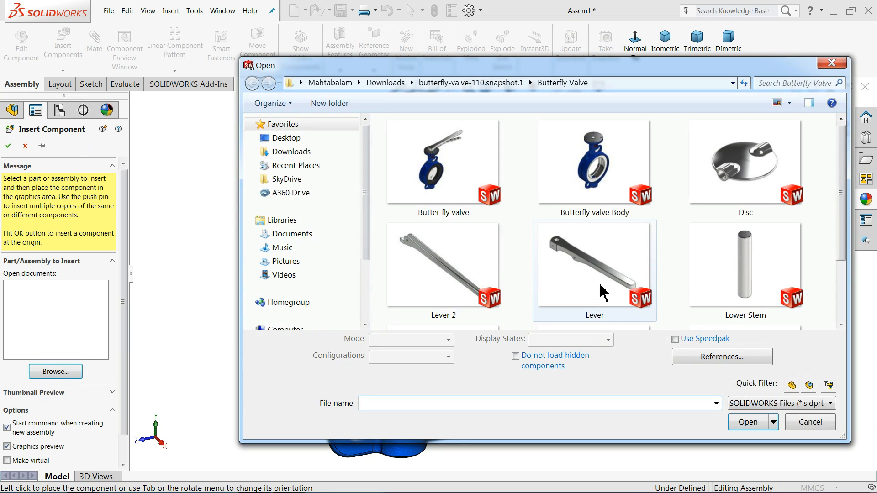
click(442, 270)
click(747, 422)
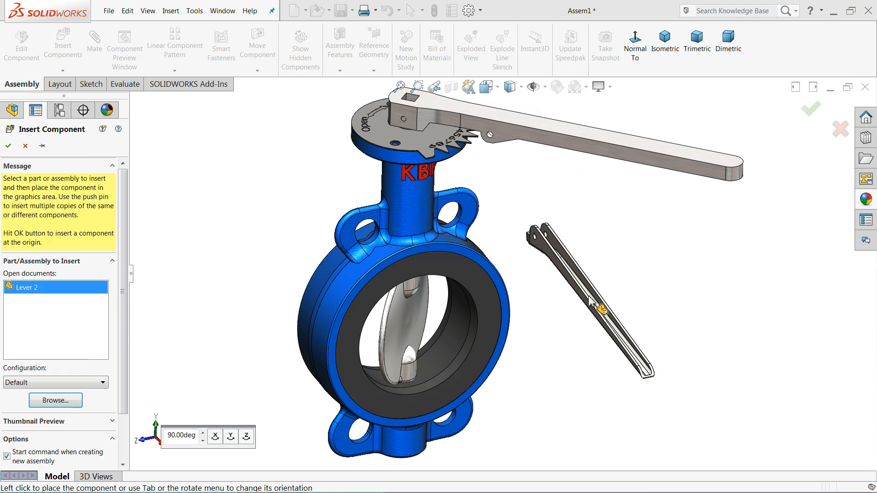
click(532, 229)
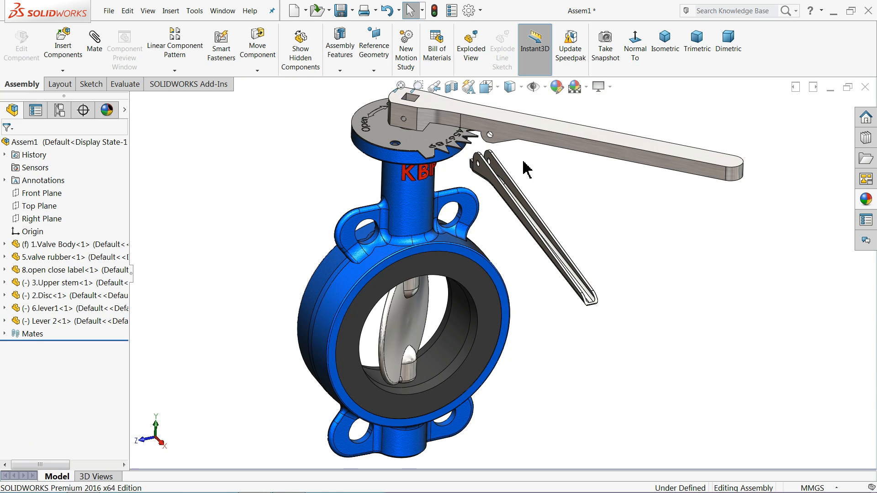
- Add a concentric mate between the main lever's pivot hole and the hole in Lever 2's fork
scroll(503, 183, down, 4)
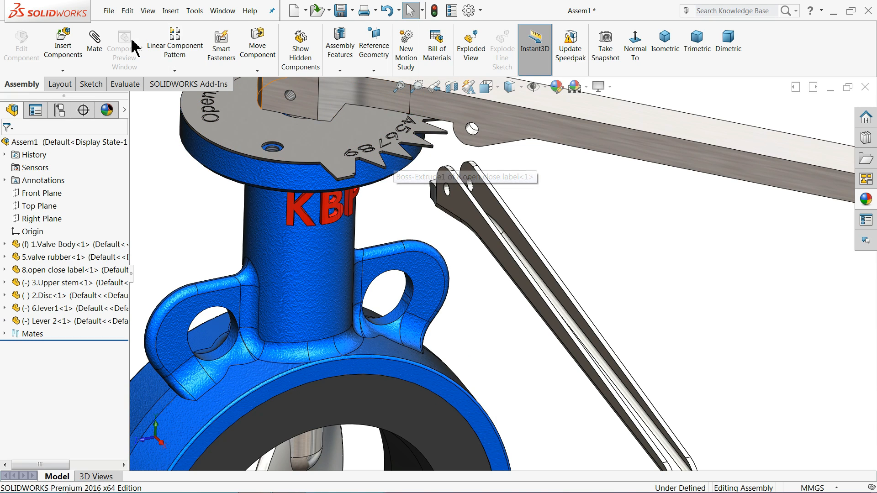
click(95, 48)
scroll(405, 118, down, 4)
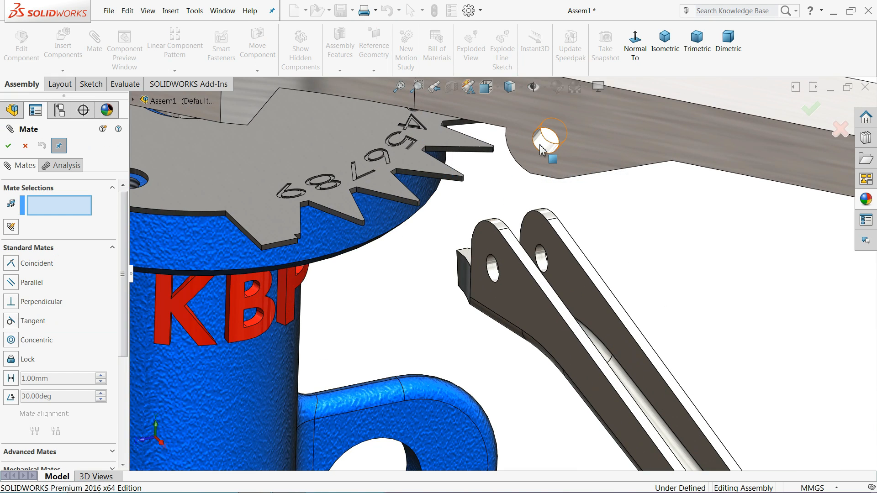
click(541, 149)
click(542, 265)
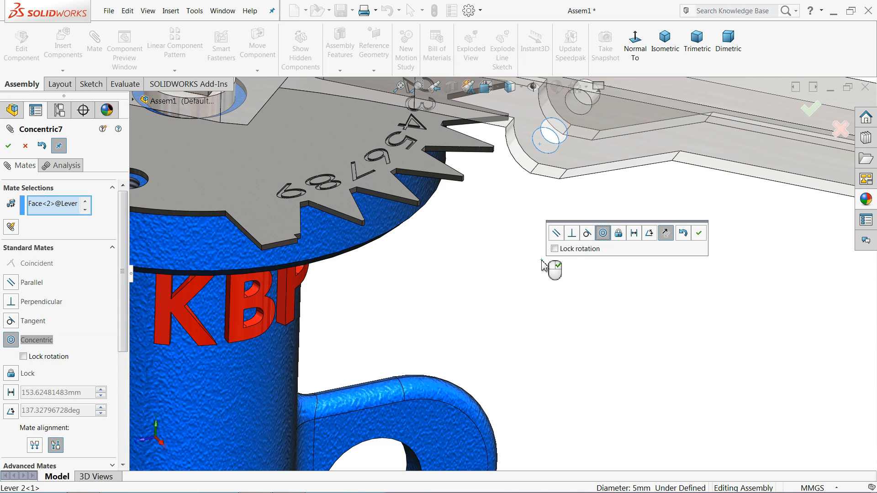
click(698, 234)
scroll(631, 241, up, 5)
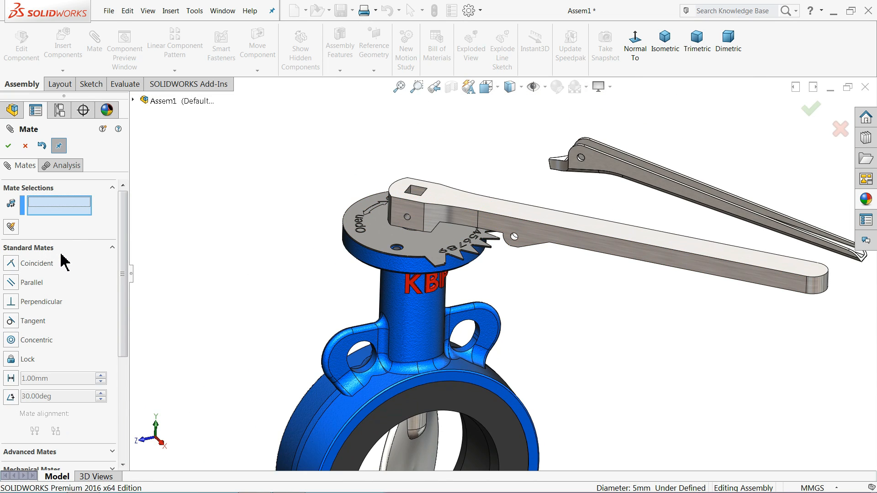
- Add a centered width mate using the main lever's two side faces as width and Lever 2's two side faces as tab, and finish mating
click(113, 248)
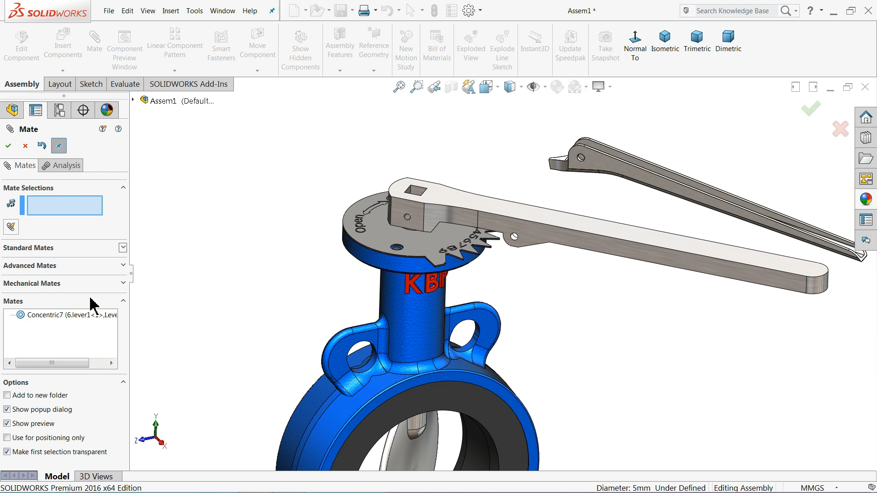
click(63, 269)
click(20, 305)
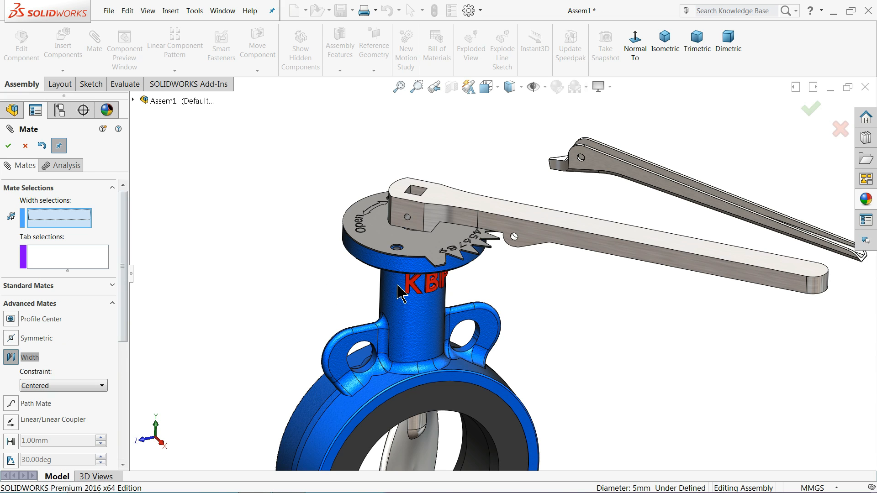
scroll(541, 235, down, 5)
click(508, 250)
middle_drag(525, 209, 473, 284)
click(540, 232)
scroll(630, 196, up, 3)
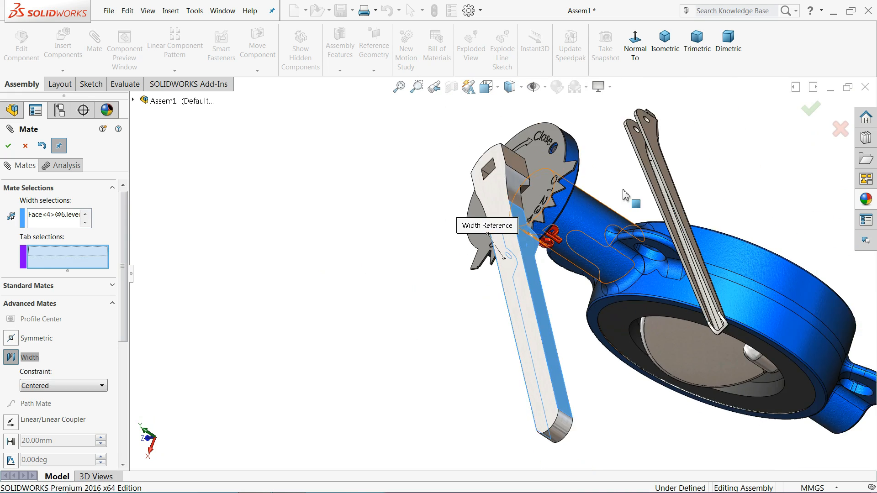
scroll(629, 172, down, 2)
click(574, 179)
middle_drag(575, 178, 491, 187)
click(506, 213)
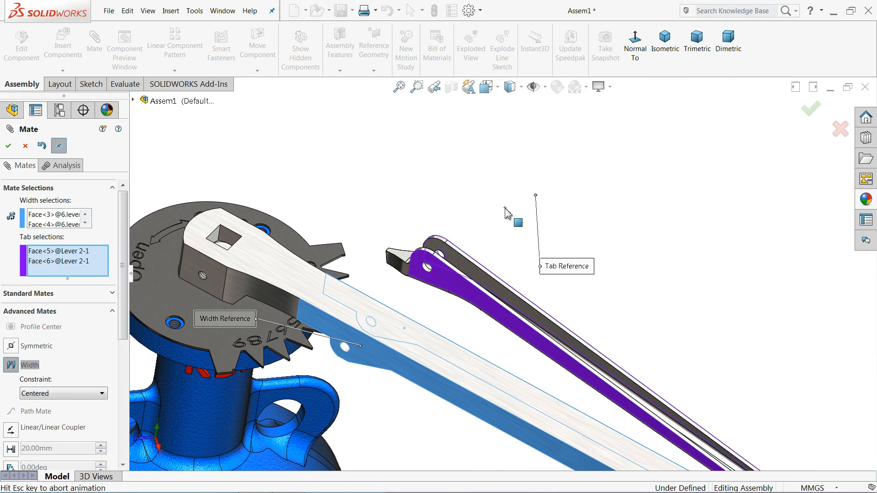
click(8, 146)
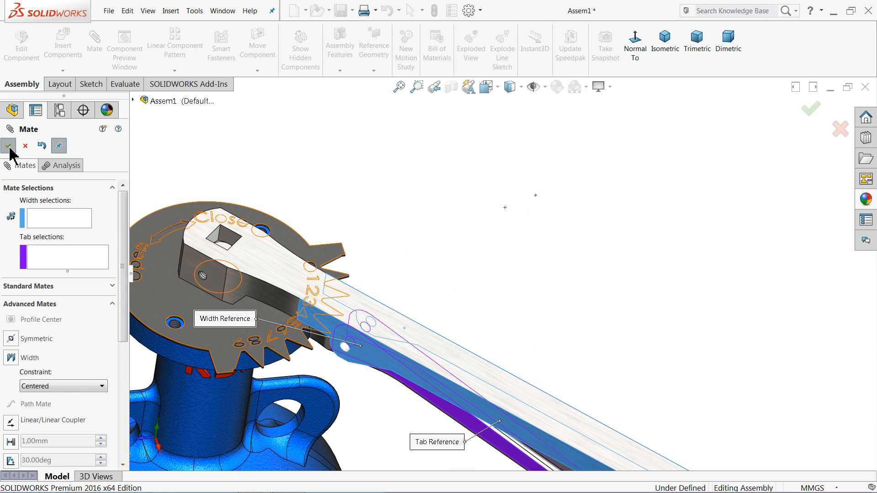
click(9, 147)
- Pivot Lever 2 slightly and swing the main lever to bring Lever 2's tip in line with a gap between the label's teeth
scroll(362, 239, up, 8)
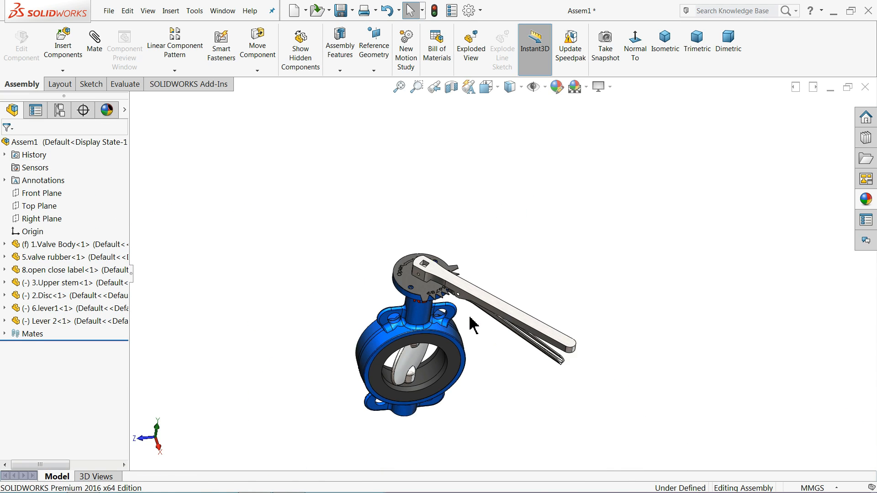
middle_drag(470, 319, 525, 254)
scroll(483, 288, down, 10)
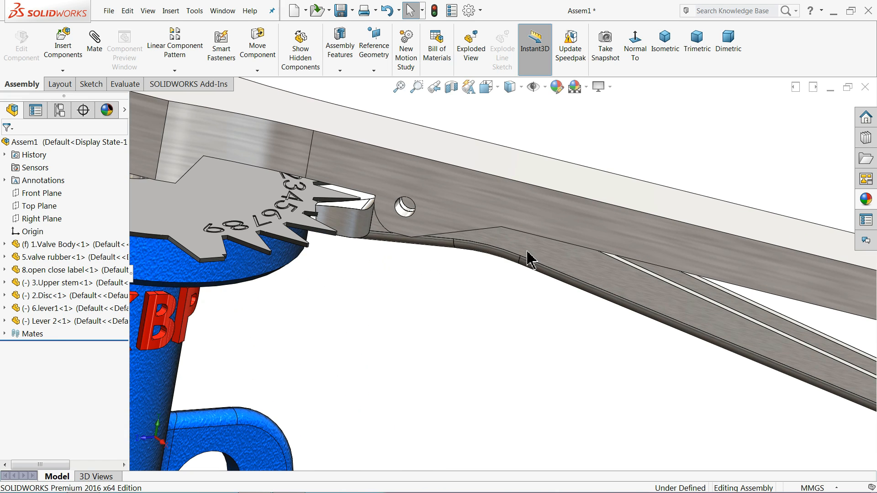
drag(529, 259, 541, 277)
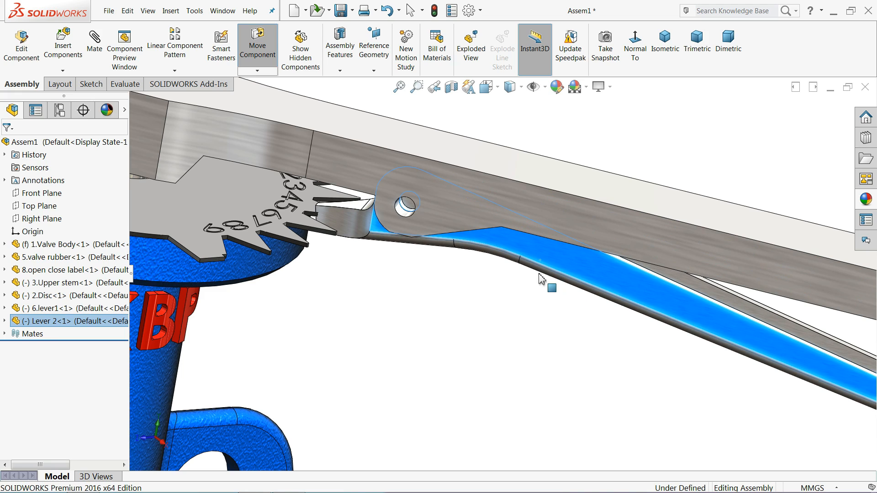
middle_drag(376, 247, 382, 282)
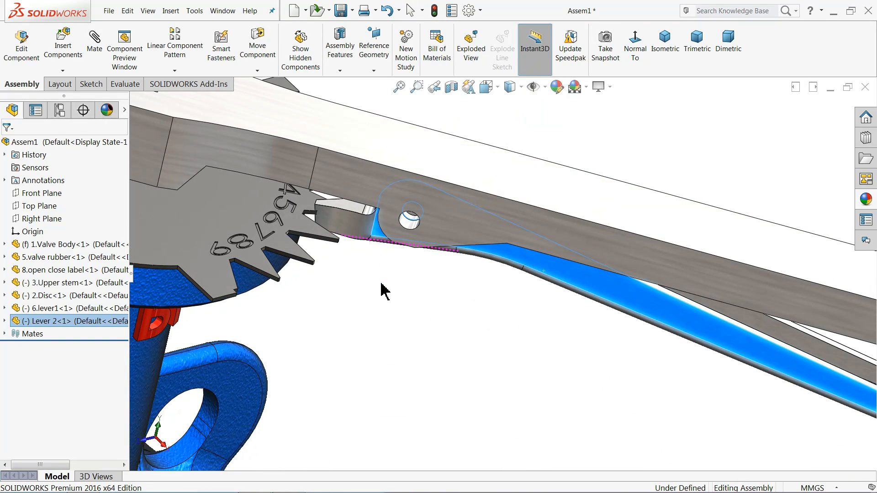
scroll(329, 231, down, 2)
click(379, 169)
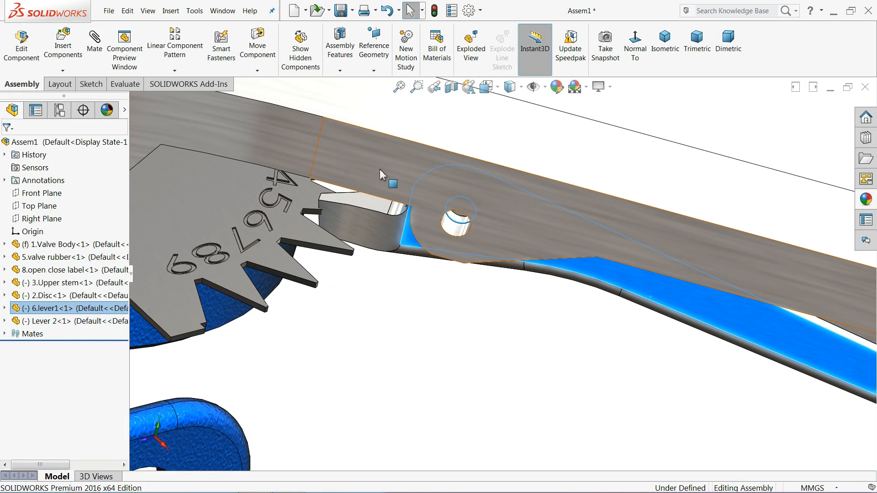
drag(379, 169, 360, 179)
middle_drag(357, 270, 338, 17)
- Pull Lever 2's tip back out of the label's teeth and nudge the main lever to center the tip on the gap
click(397, 291)
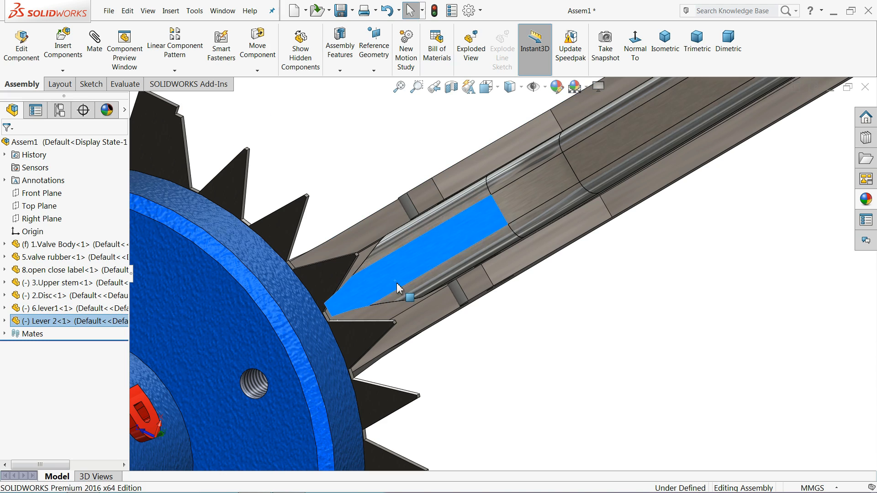
drag(397, 291, 422, 265)
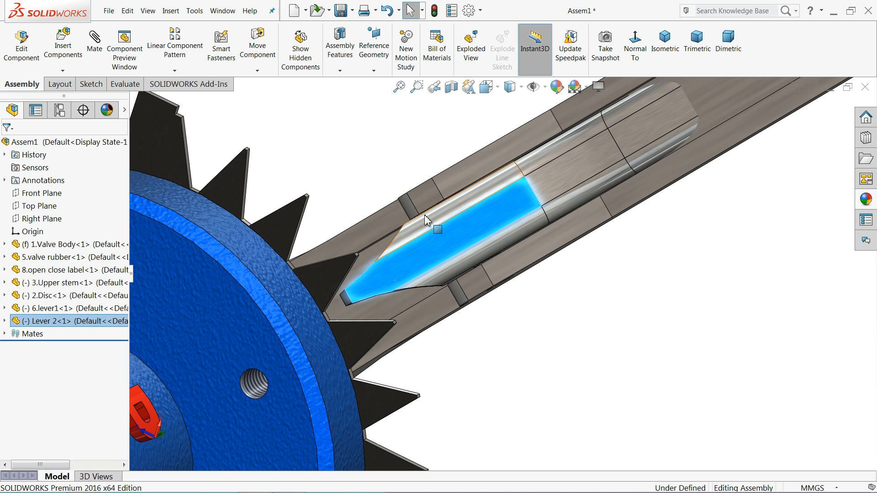
drag(389, 212, 390, 222)
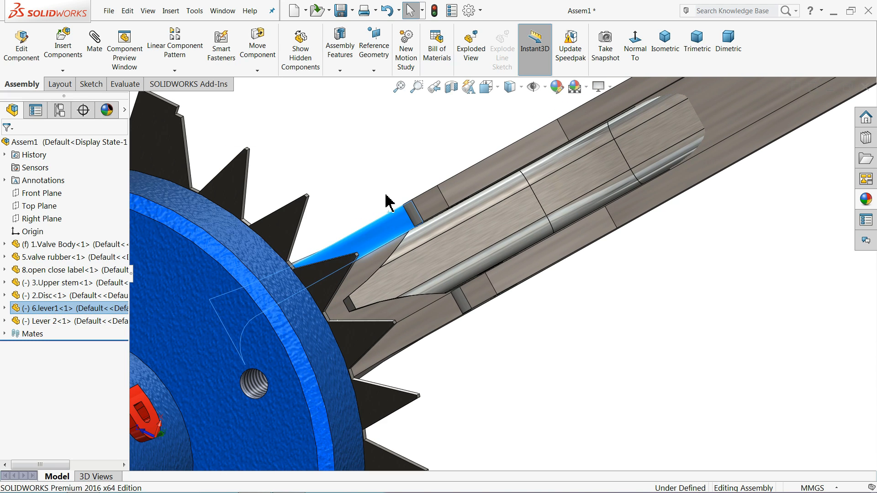
scroll(386, 192, up, 3)
middle_drag(383, 148, 392, 390)
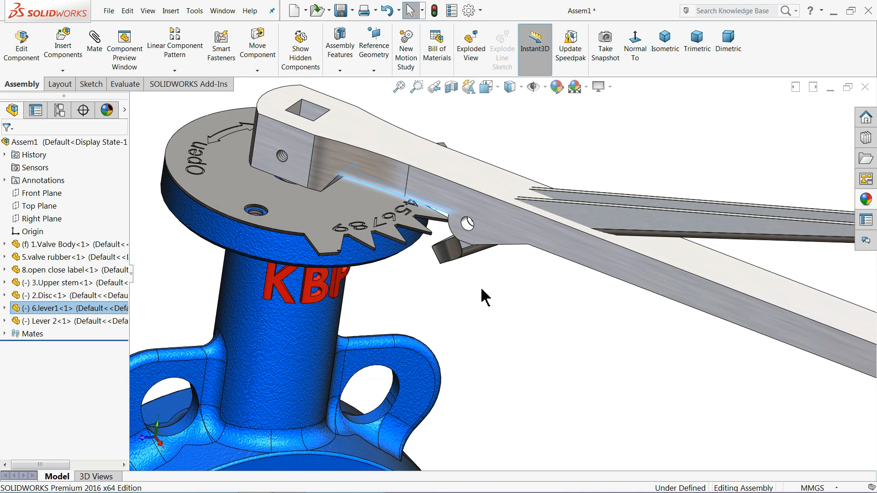
- Pivot Lever 2's handle down away from the main lever so its tip swings back up to the label's teeth
scroll(481, 290, up, 4)
click(628, 184)
drag(608, 254, 607, 342)
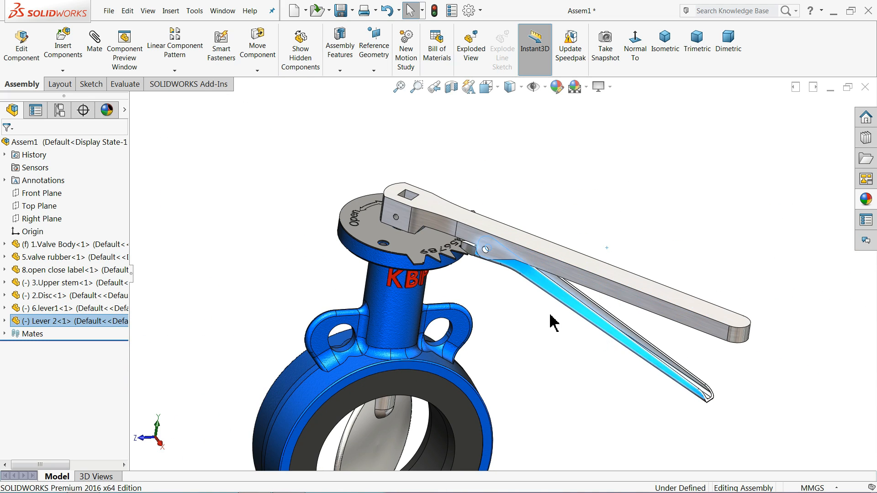
- Examine how Lever 2's tip sits in the label's teeth, the label's screw hole and the overall valve
click(542, 311)
middle_drag(509, 323, 500, 321)
scroll(497, 325, down, 2)
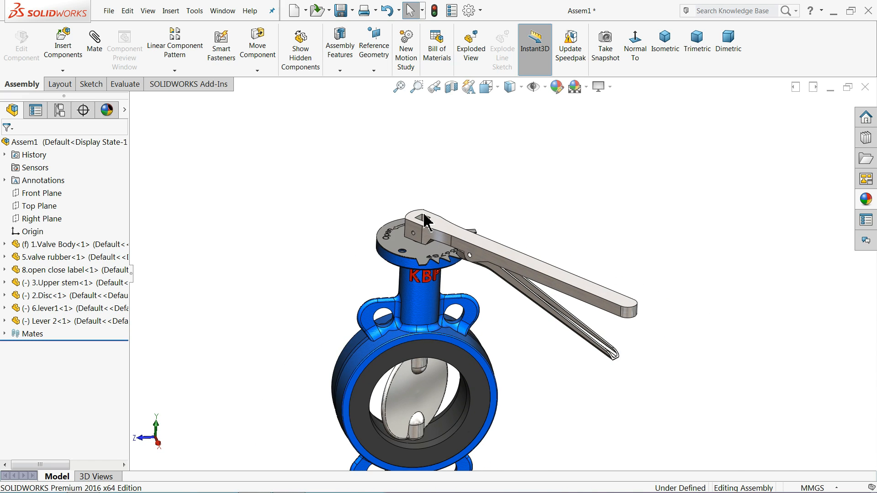
scroll(519, 268, down, 2)
scroll(403, 320, down, 2)
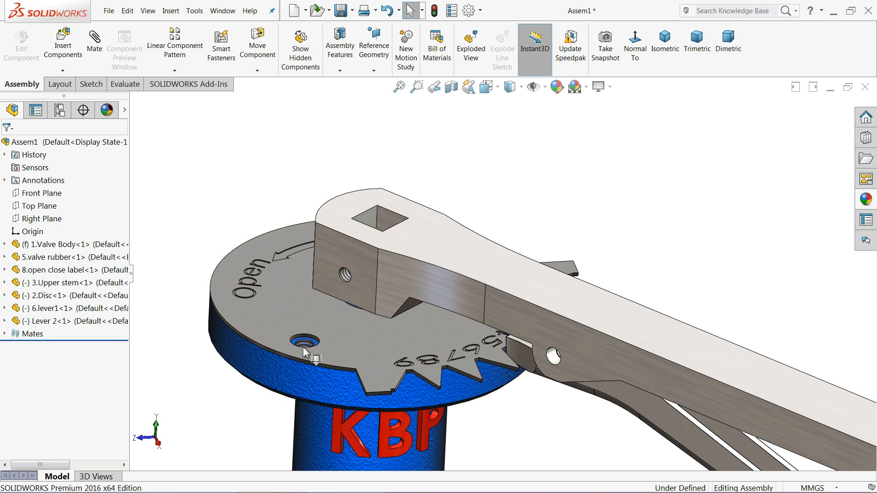
middle_drag(301, 336, 300, 347)
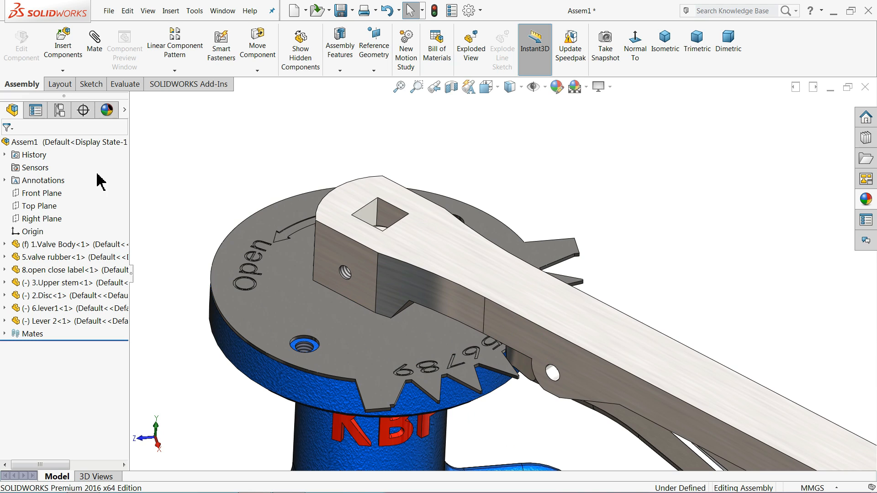
key(f)
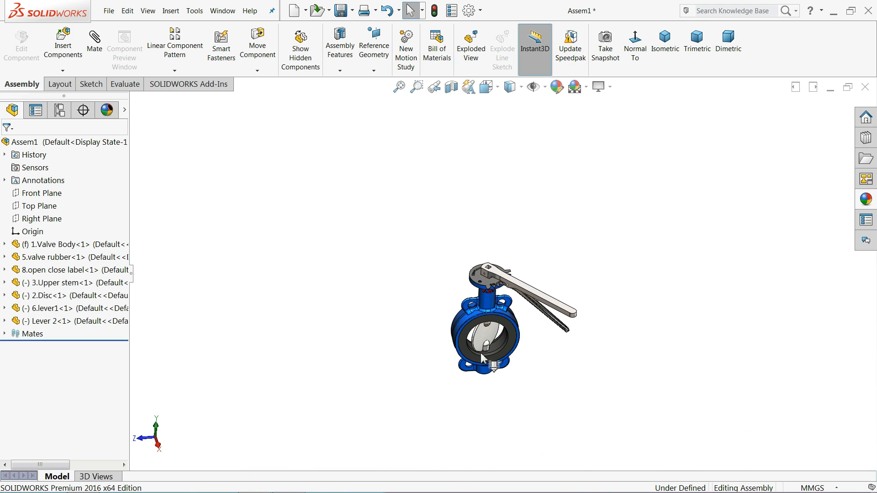
scroll(510, 352, down, 2)
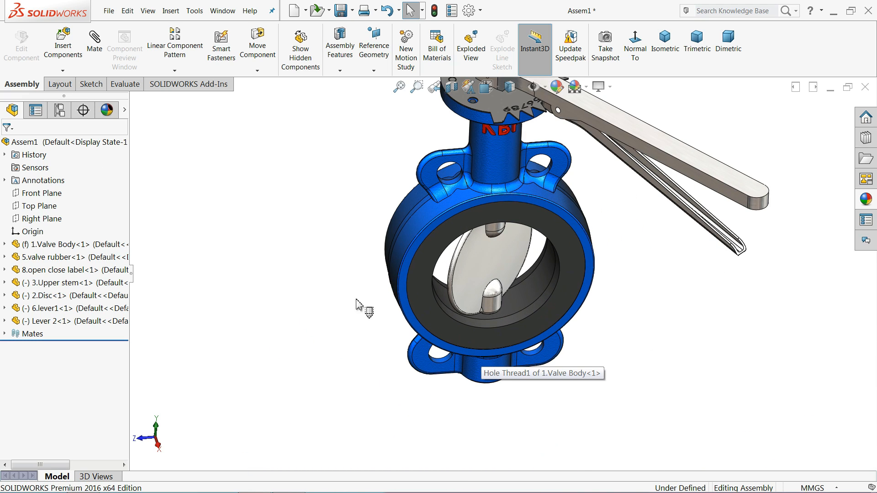
- Insert the Lower Stem part from the Butterfly Valve folder and place it beside the lower end of the valve body
click(62, 45)
click(54, 372)
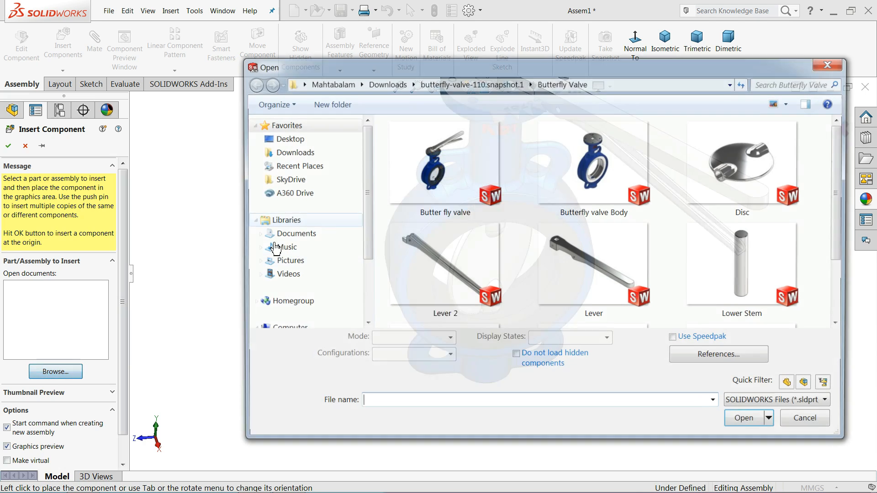
click(742, 263)
click(753, 417)
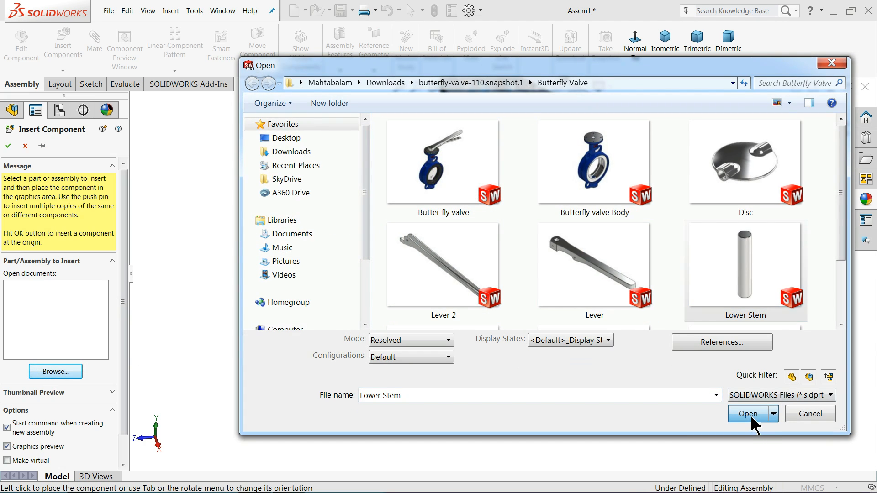
click(395, 340)
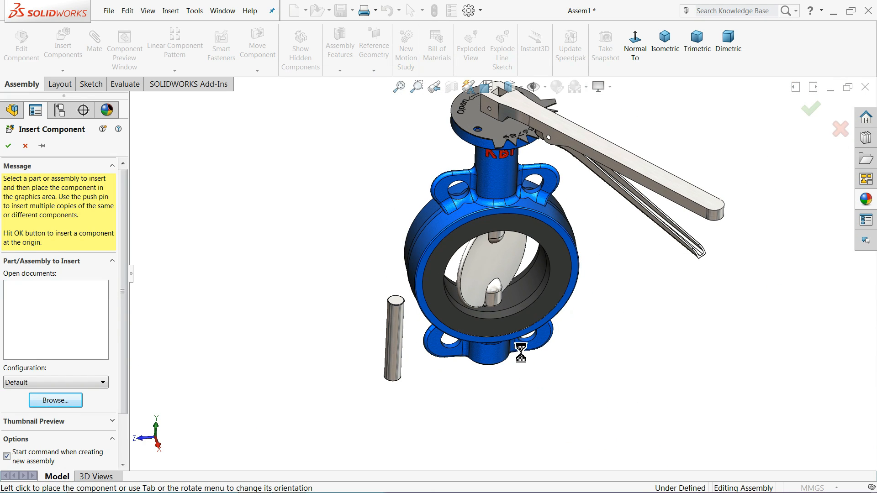
- Add a concentric mate between the lower stem's cylindrical face and the bore at the bottom of the valve body
scroll(516, 372, down, 2)
middle_drag(487, 314, 467, 161)
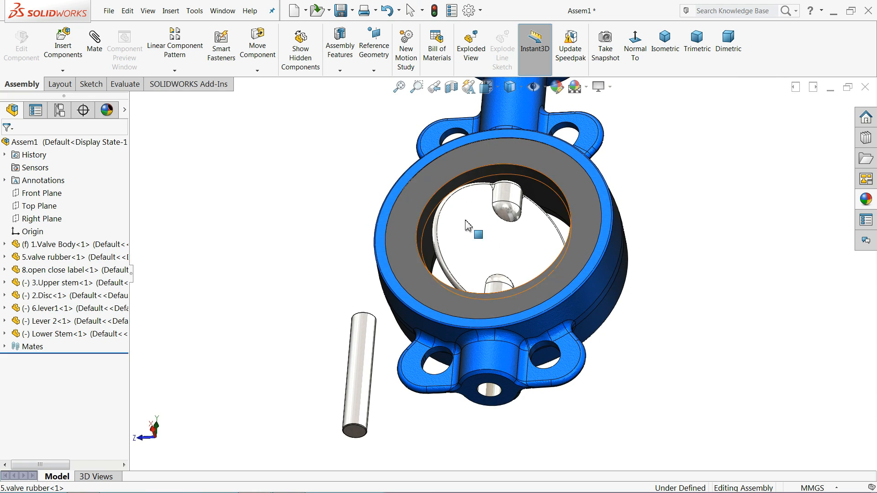
scroll(498, 415, down, 2)
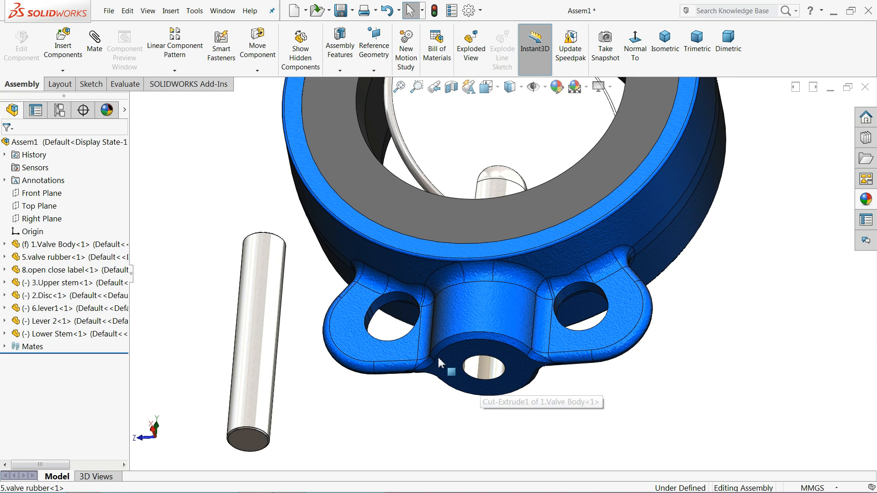
click(96, 69)
click(258, 309)
click(483, 371)
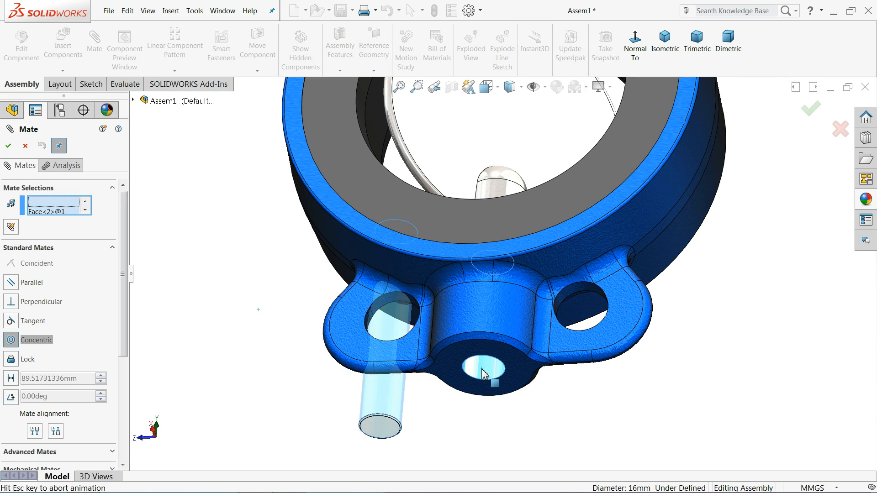
click(642, 386)
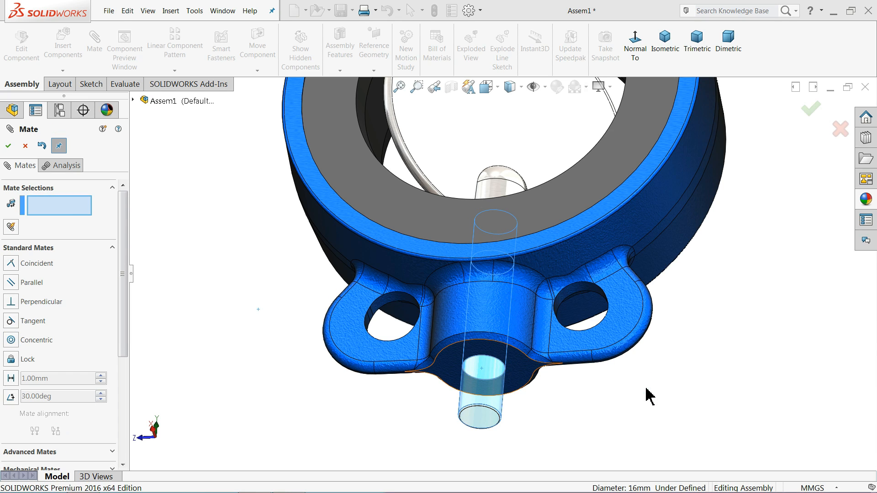
- Add a coincident mate between the lower stem's bottom end face and the valve body's bottom face, and finish mating
click(523, 371)
click(483, 420)
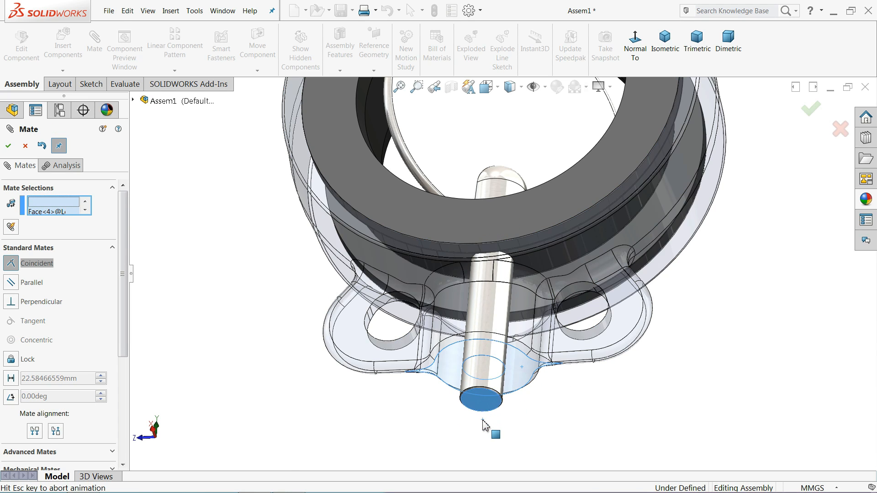
click(629, 435)
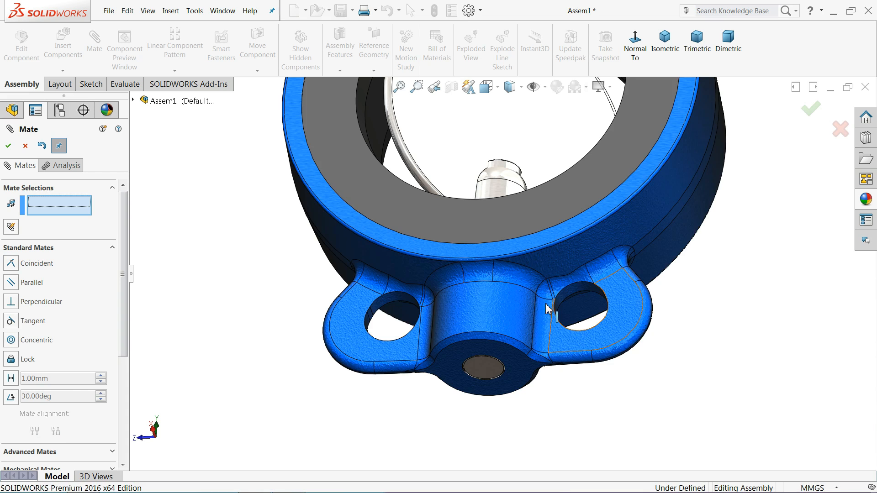
scroll(538, 274, up, 2)
middle_drag(503, 183, 508, 319)
scroll(505, 220, down, 3)
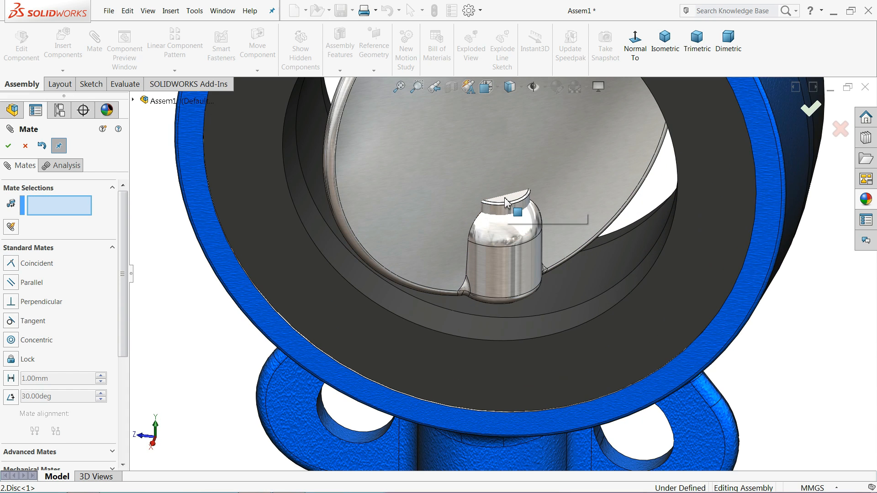
click(26, 149)
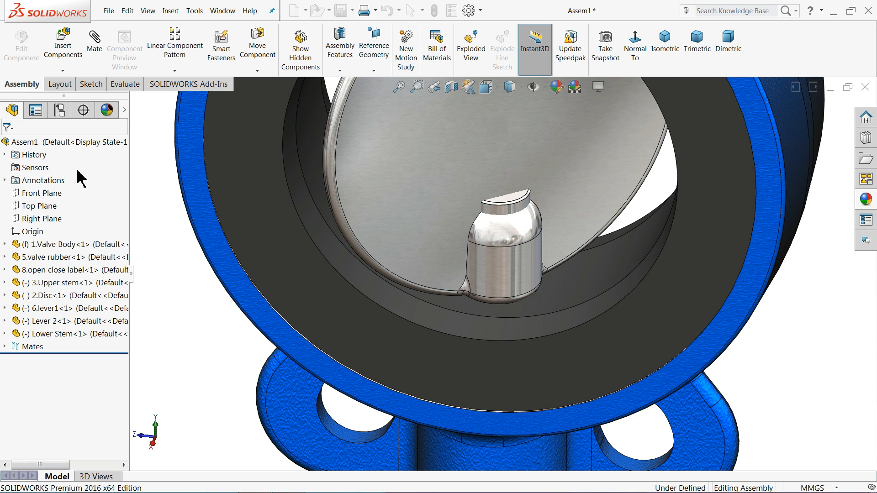
- Open the Lower Stem part in its own window from the assembly, accepting the older-version notice
click(515, 215)
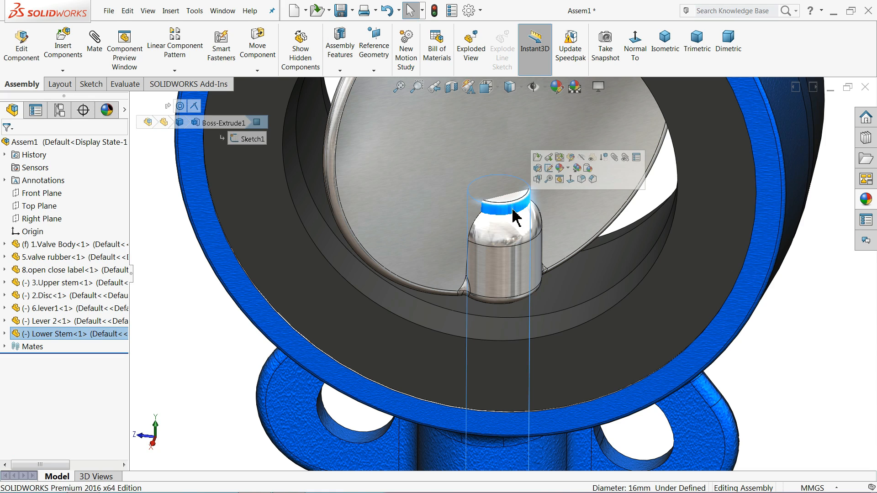
click(538, 158)
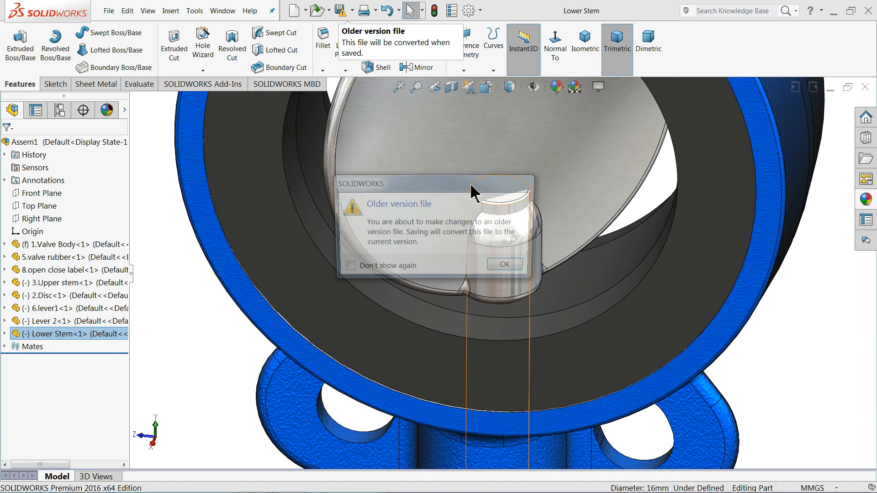
click(510, 268)
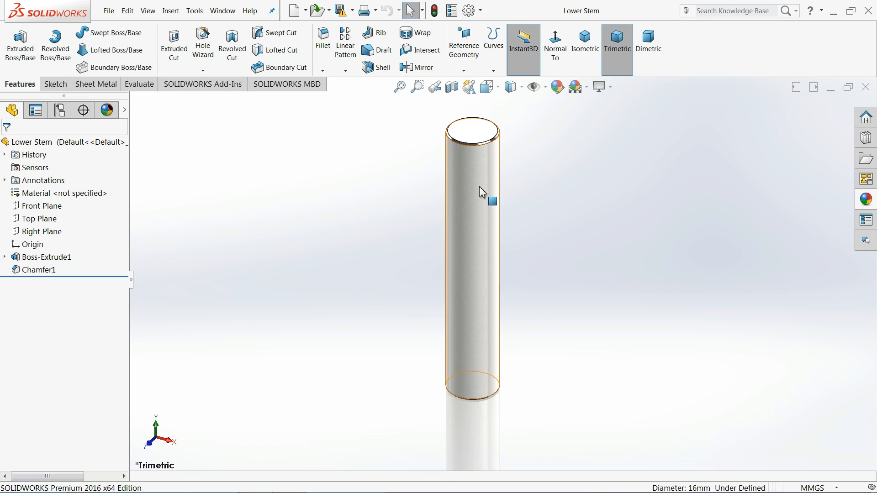
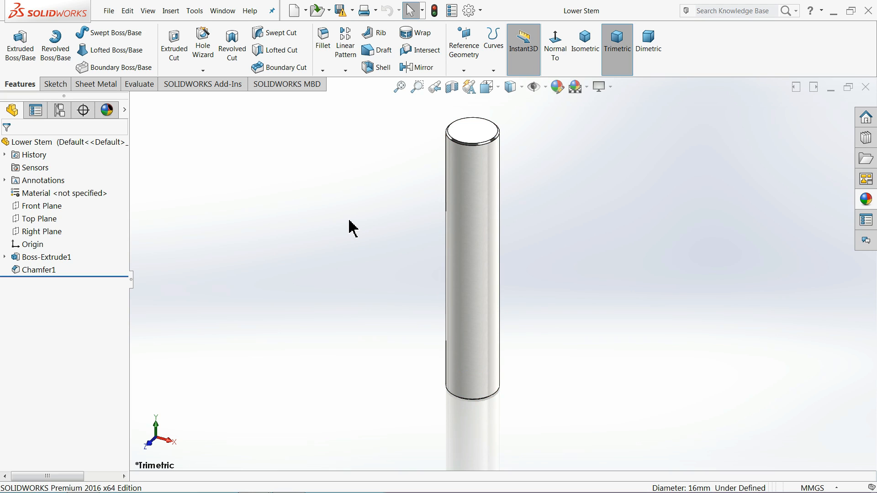
- Set the depth of the Lower Stem's Boss-Extrude1 to 70 mm
click(27, 257)
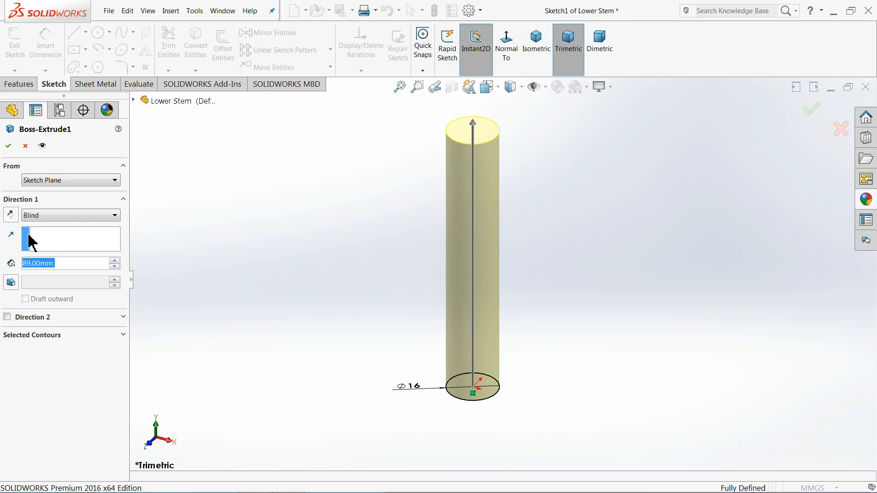
text(70)
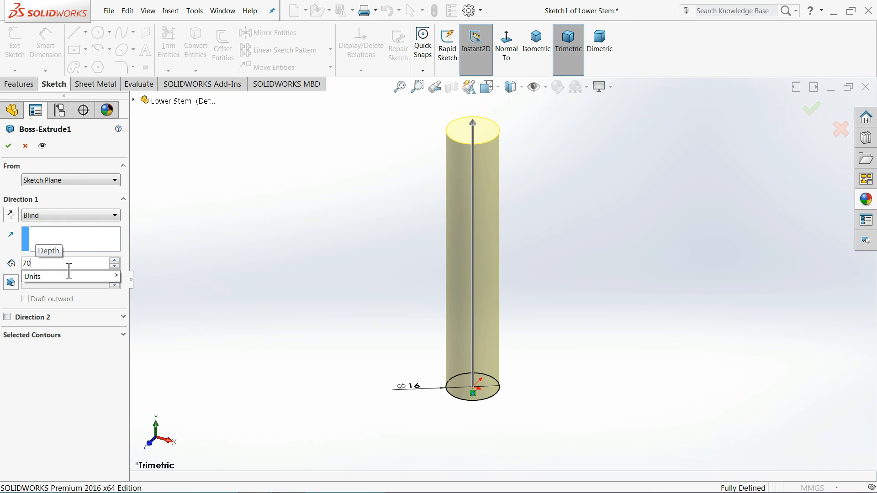
key(Return)
click(8, 147)
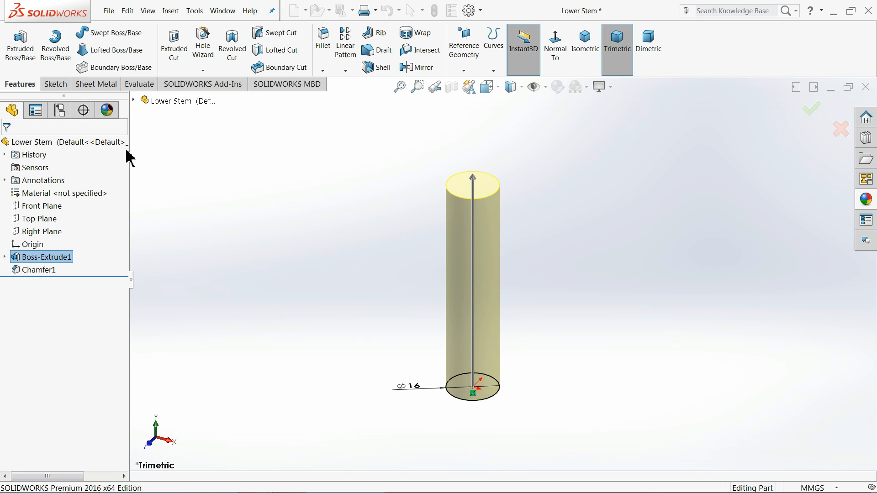
- Close the Lower Stem part with its changes saved and rebuild the assembly
click(865, 88)
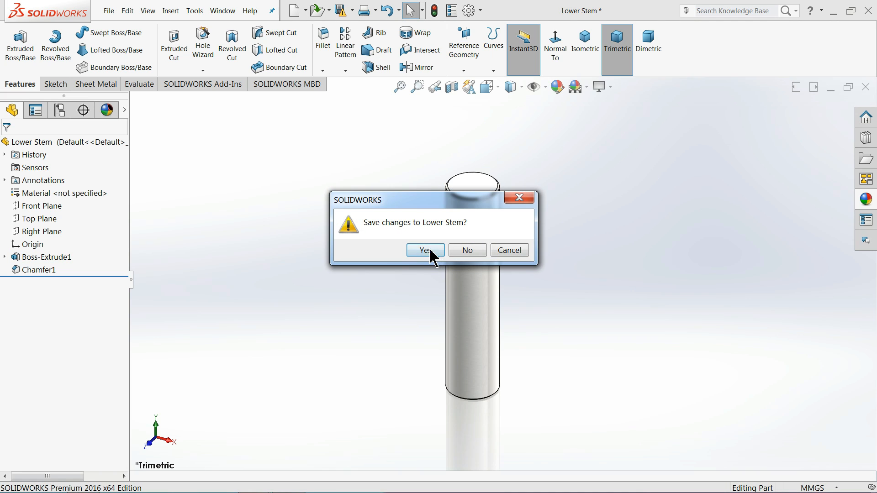
click(426, 252)
click(466, 286)
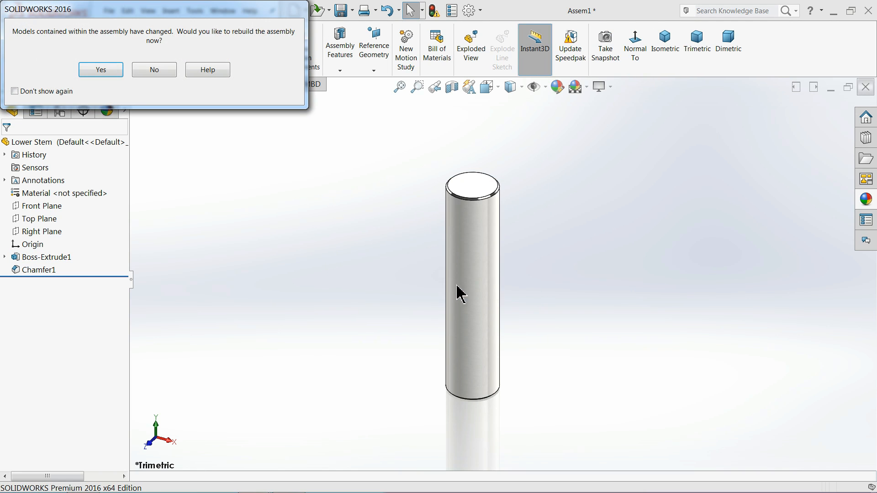
click(101, 70)
- Examine the fit of the shortened lower stem inside the disc's lower boss and the valve assembly as a whole
scroll(484, 270, up, 5)
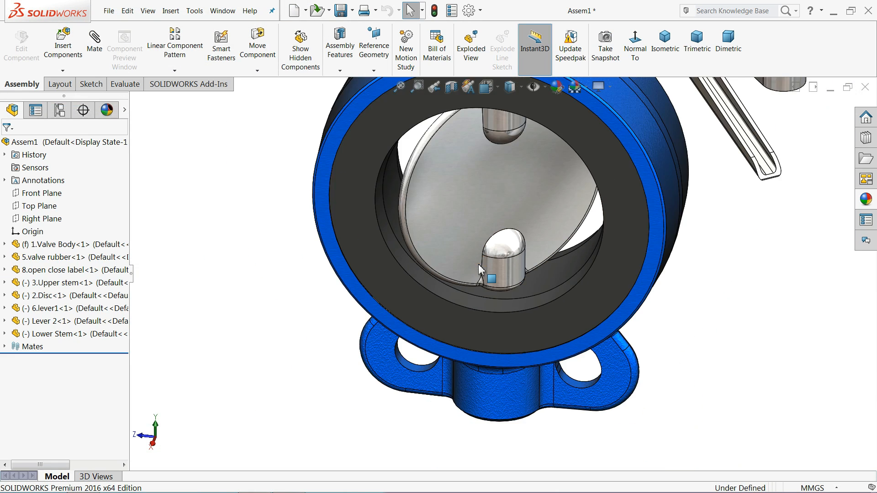
scroll(525, 320, down, 5)
middle_drag(525, 320, 536, 292)
scroll(522, 275, up, 3)
scroll(536, 281, up, 4)
scroll(545, 214, down, 3)
scroll(506, 264, down, 1)
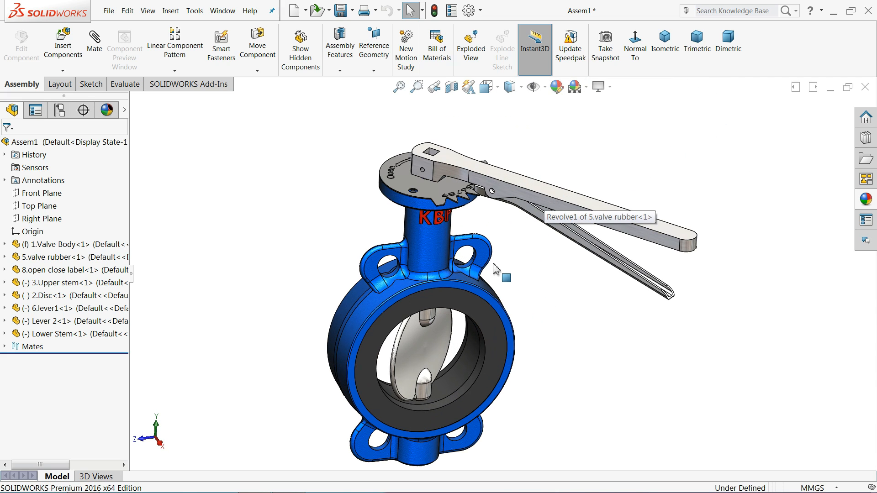
middle_drag(469, 277, 465, 273)
scroll(466, 276, up, 3)
scroll(463, 292, down, 3)
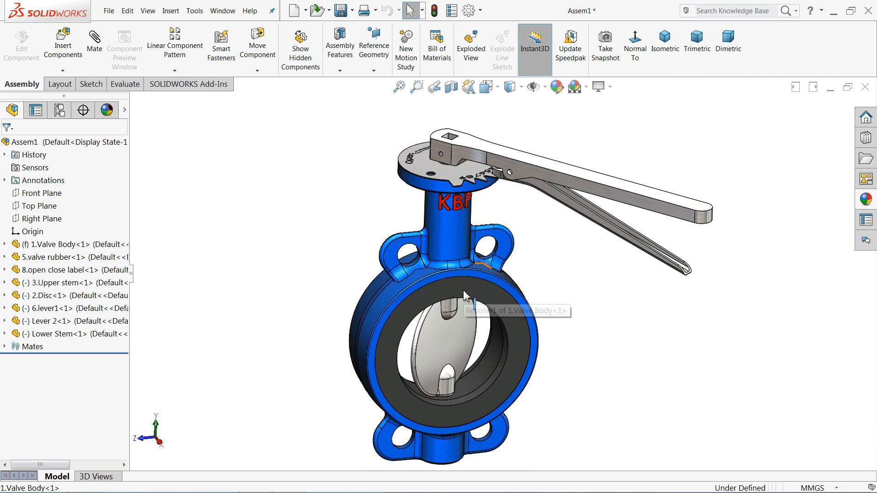
- Activate the Toolbox add-in from the Design Library
click(865, 137)
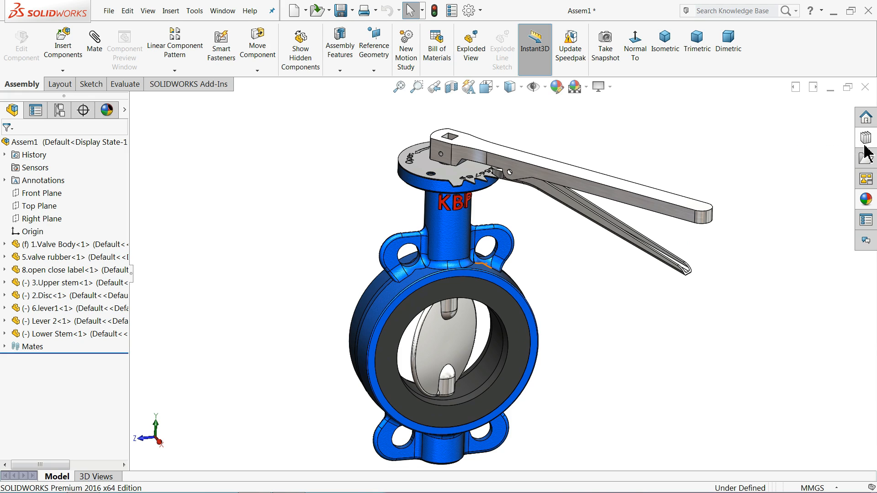
click(744, 133)
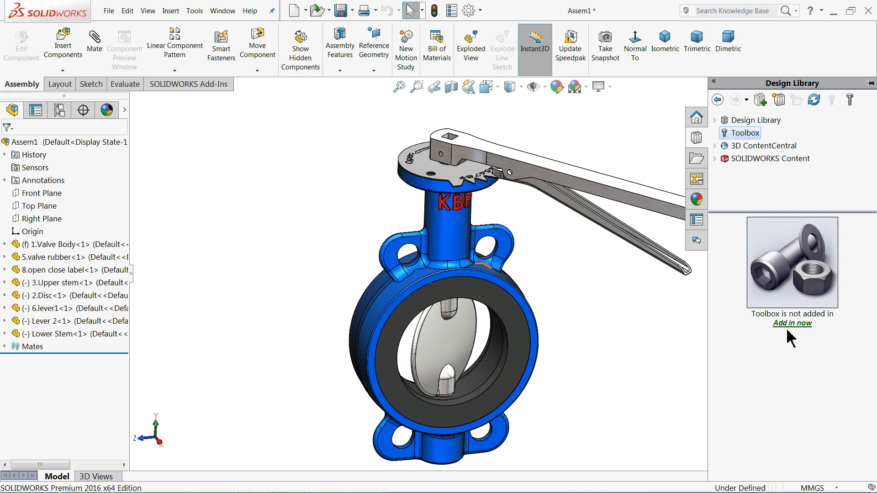
click(789, 325)
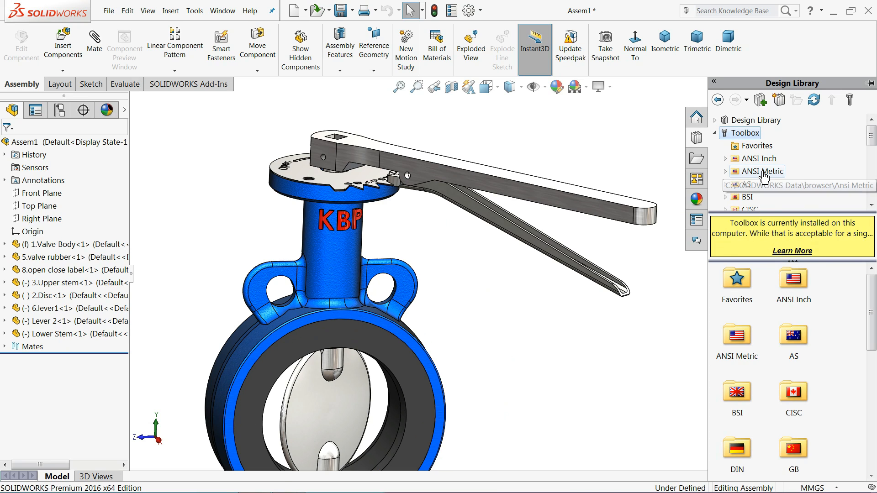
- Open the Toolbox's DIN Bolts and Screws category and browse the parts under Hex Bolts and Screws
drag(872, 142, 871, 155)
click(749, 159)
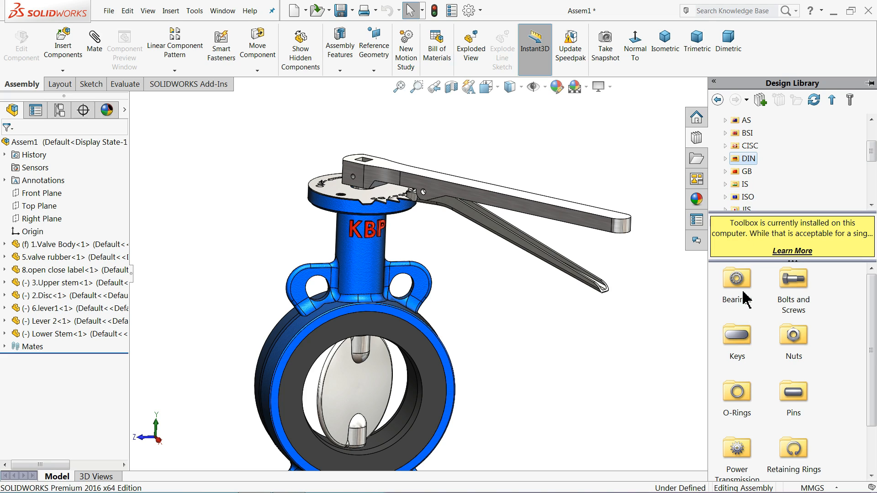
double_click(794, 293)
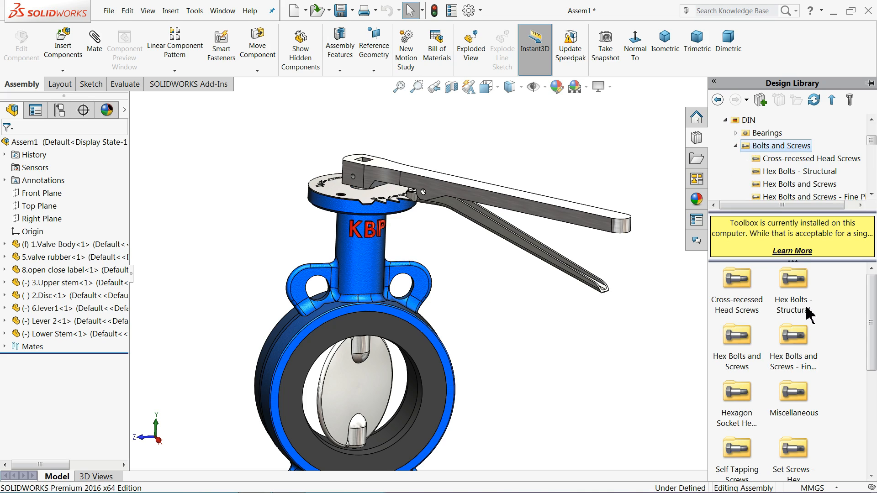
double_click(738, 337)
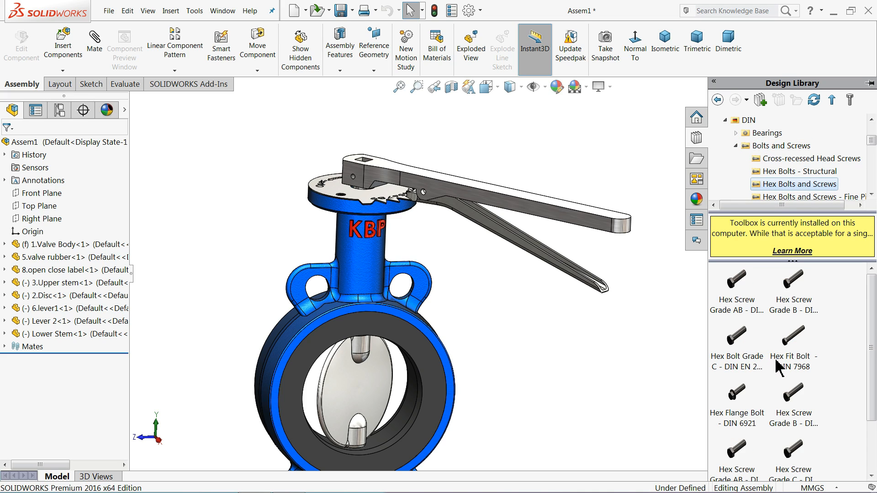
scroll(822, 393, down, 3)
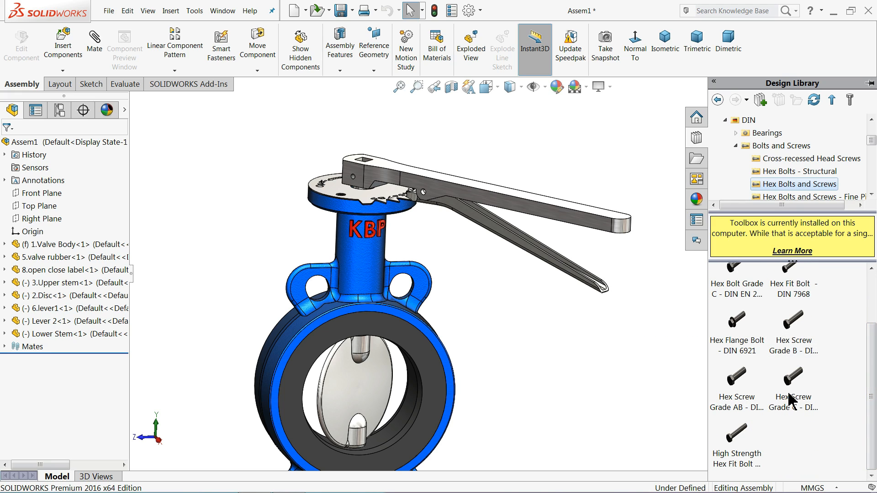
- Place a Hex Screw Grade C - DIN EN 24018 from the Toolbox into the label plate's open hole on the Open side
mouse_move(792, 402)
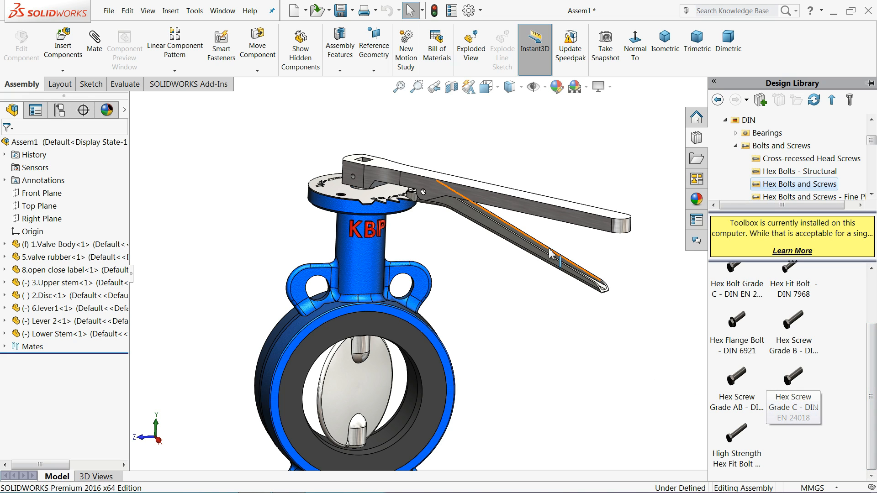
scroll(343, 192, down, 5)
middle_drag(351, 211, 369, 262)
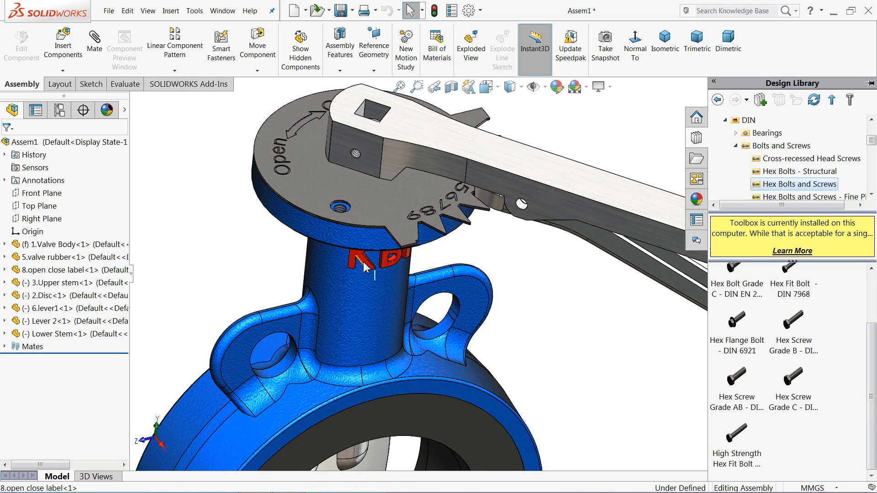
scroll(406, 219, up, 2)
scroll(407, 218, down, 3)
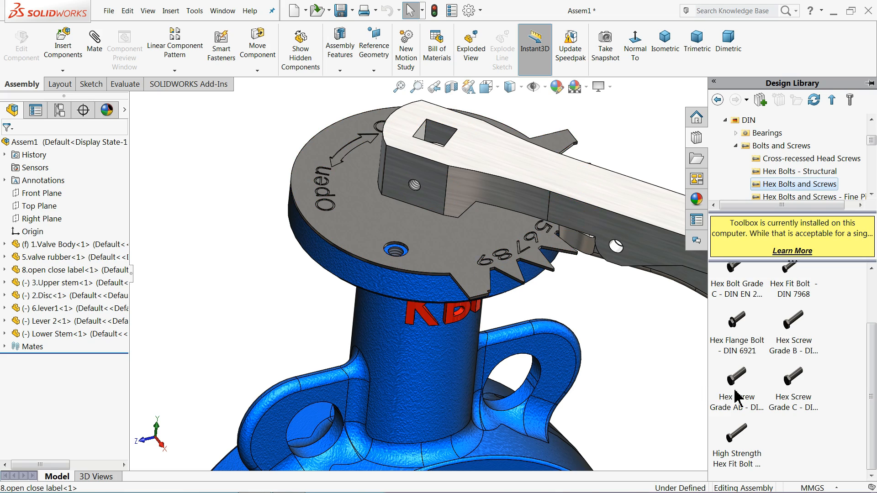
drag(790, 390, 397, 249)
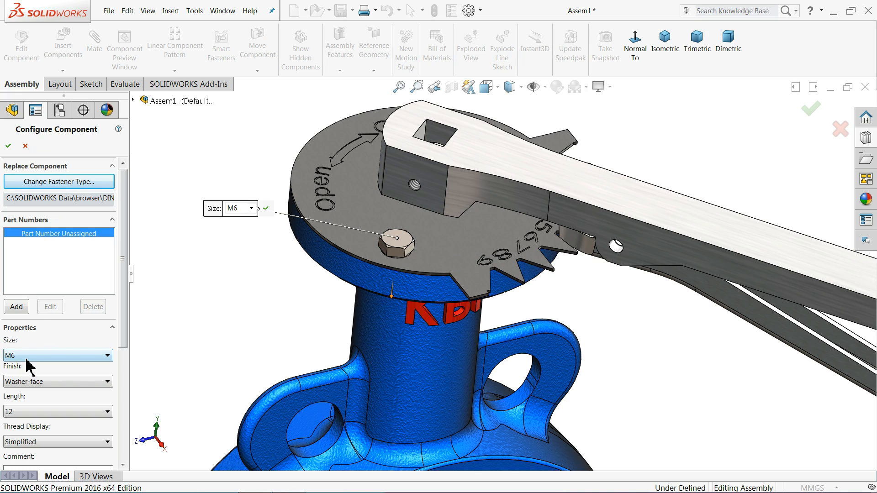
- Configure the hex screw as M6, washer-face finish, length 12, with Schematic thread display, and accept it
click(29, 383)
click(26, 392)
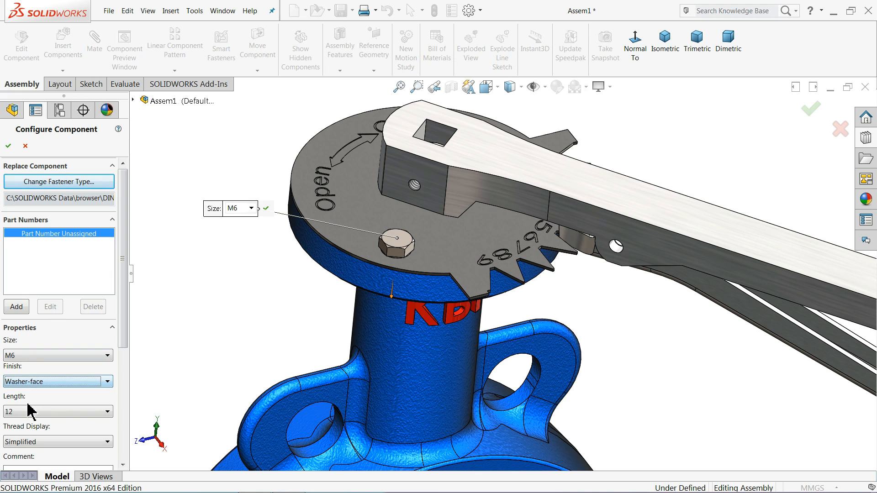
click(29, 411)
click(31, 410)
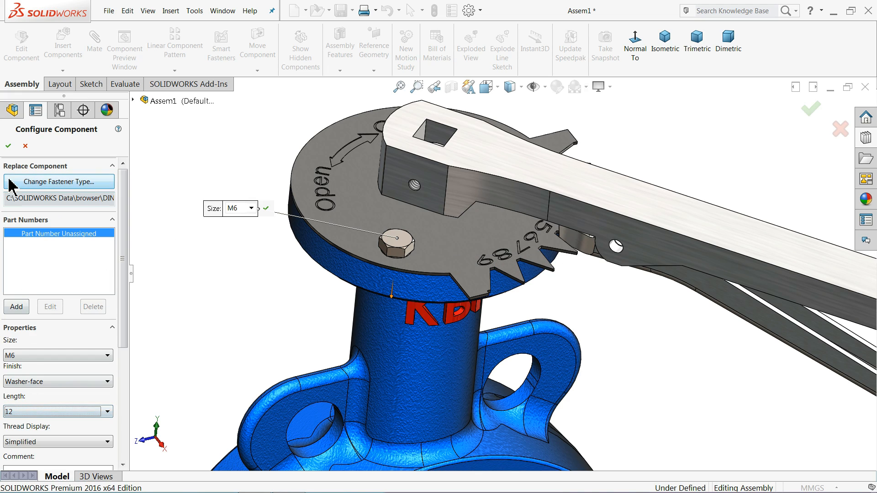
click(24, 445)
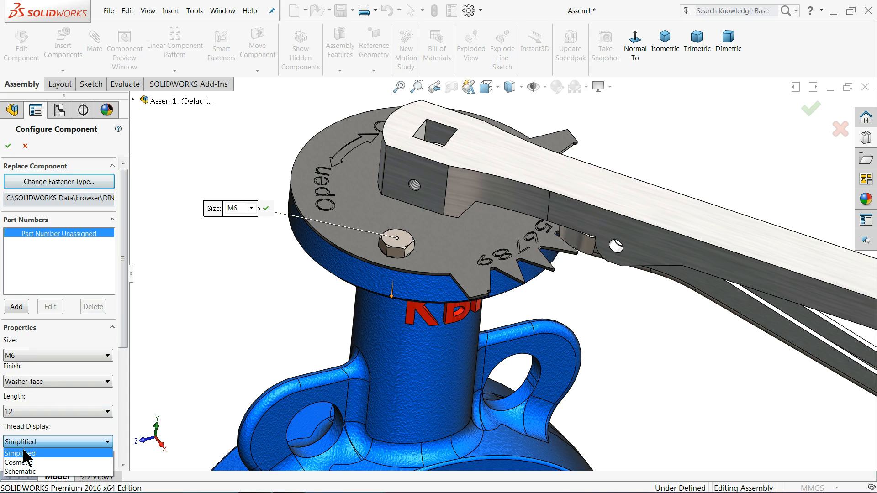
click(23, 473)
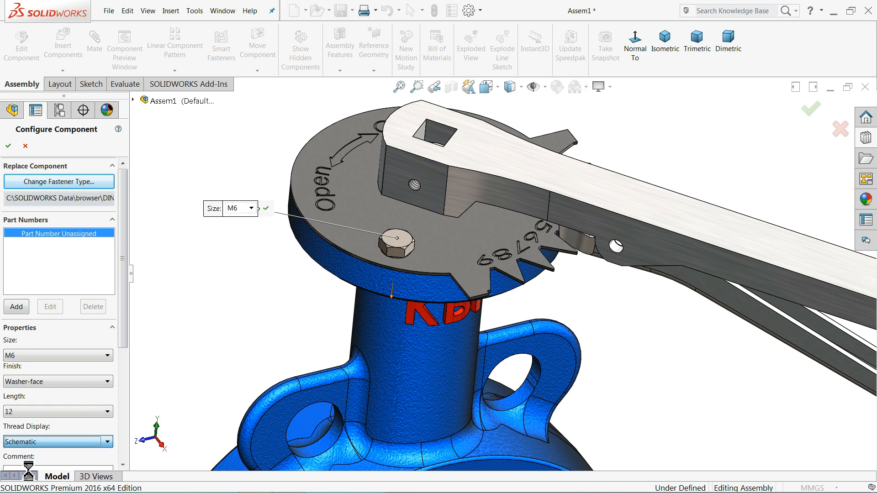
click(8, 146)
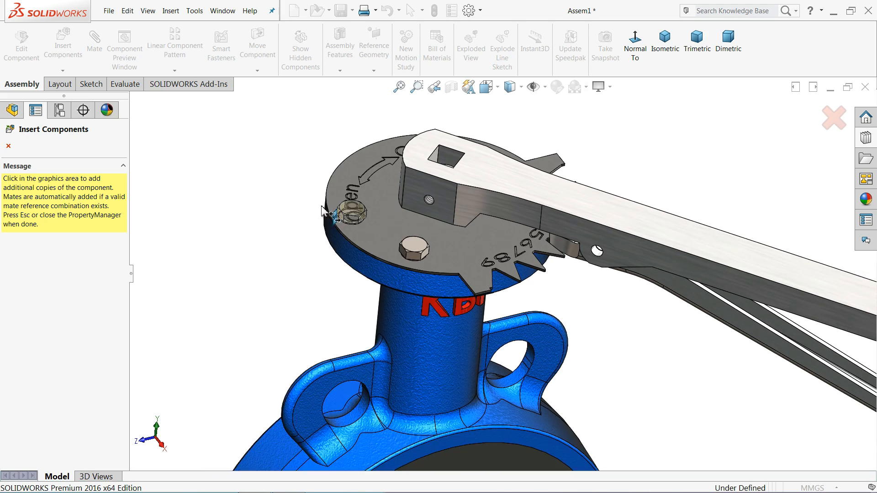
- Place a second copy of the hex screw in the label plate's hole beside the Close marking and finish inserting
scroll(521, 168, up, 1)
scroll(521, 168, down, 3)
middle_drag(521, 167, 475, 210)
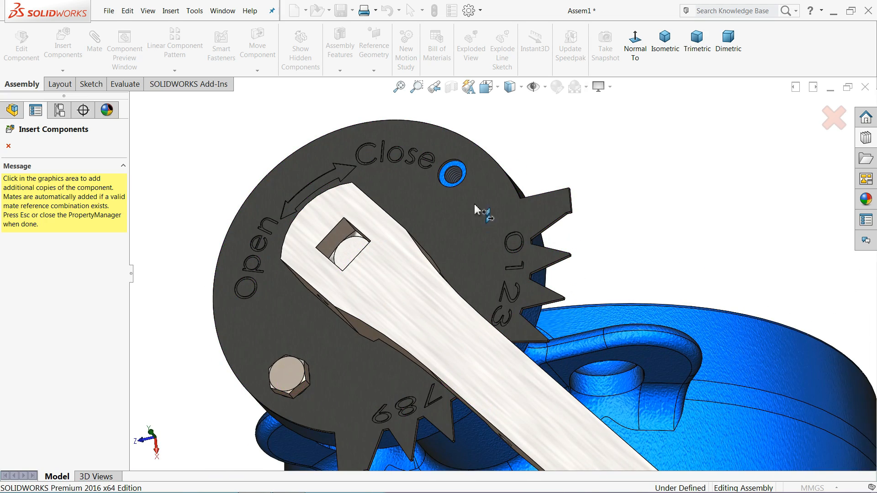
scroll(457, 164, down, 3)
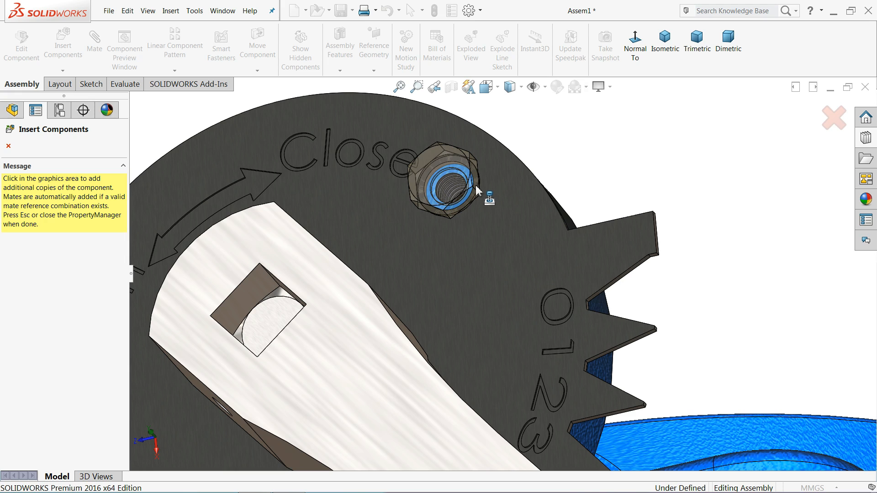
click(492, 188)
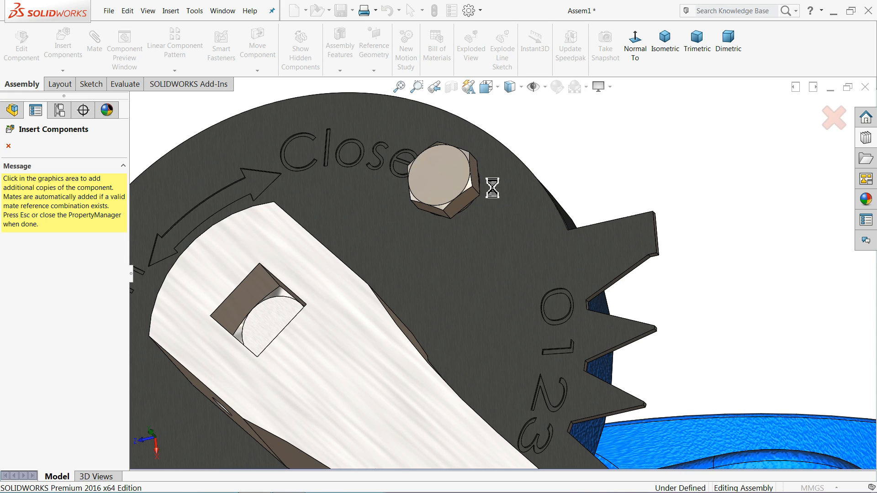
click(8, 146)
- Open the Square Head Bolts and Screws category under the Toolbox's DIN Bolts and Screws
scroll(457, 206, up, 3)
middle_drag(456, 206, 512, 163)
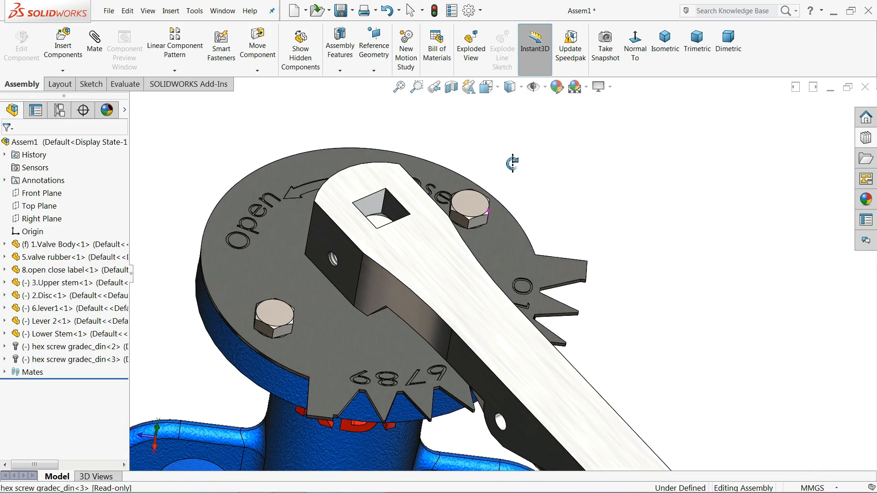
scroll(485, 201, up, 3)
middle_drag(479, 224, 465, 251)
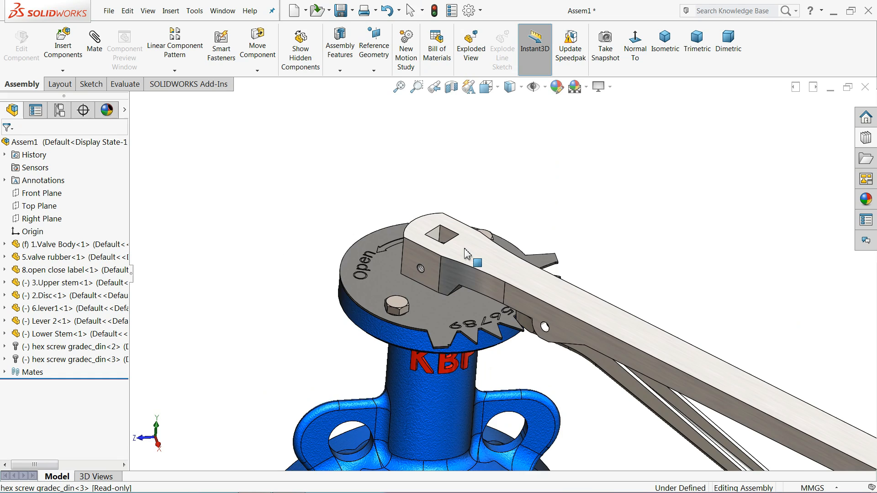
scroll(465, 250, down, 3)
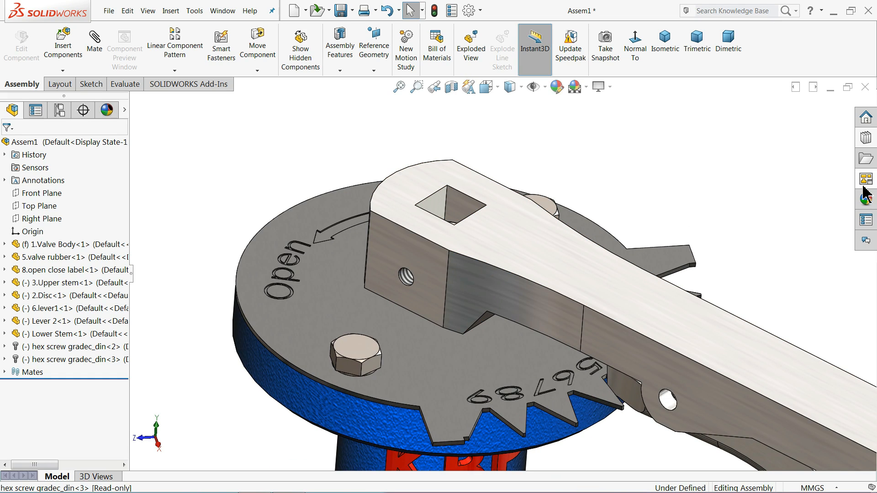
click(866, 142)
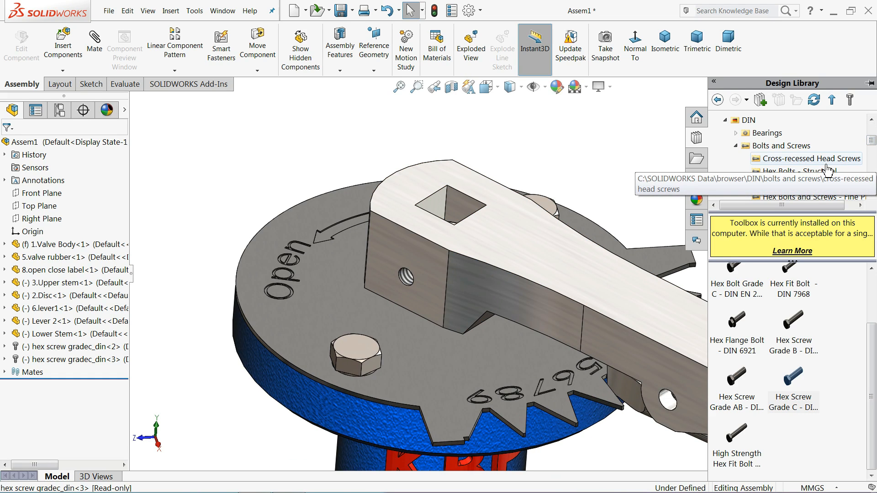
click(736, 146)
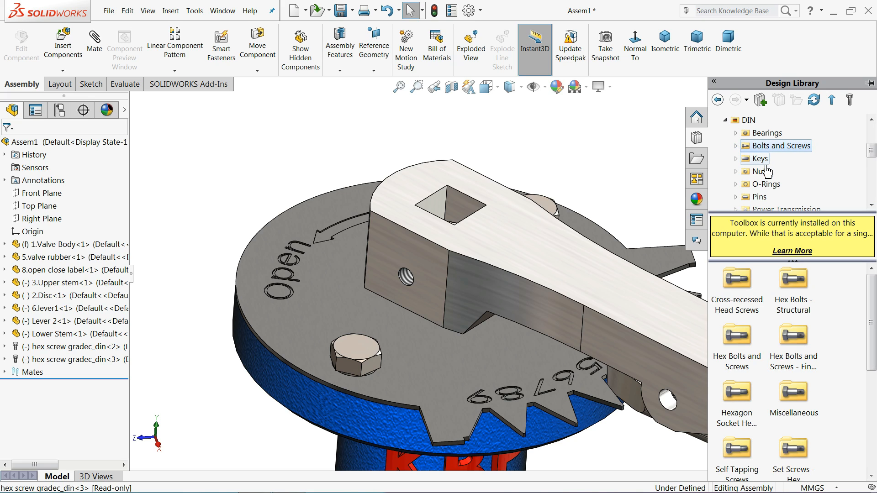
click(735, 146)
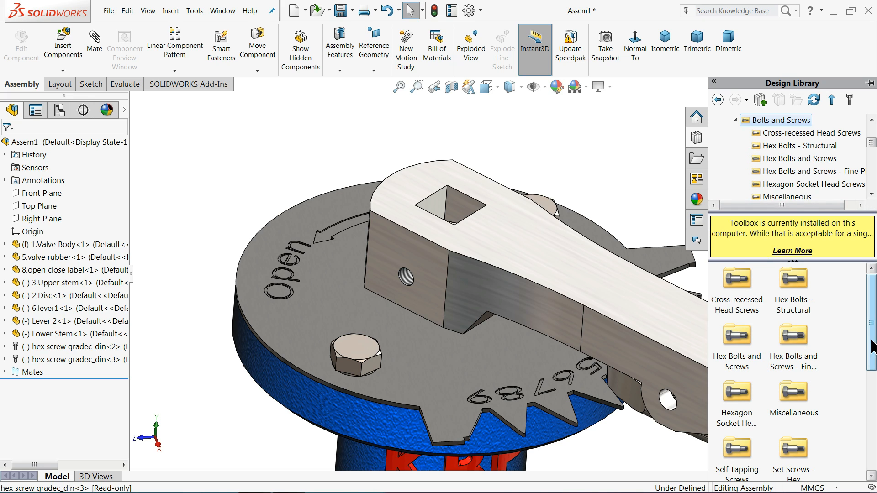
scroll(873, 347, down, 10)
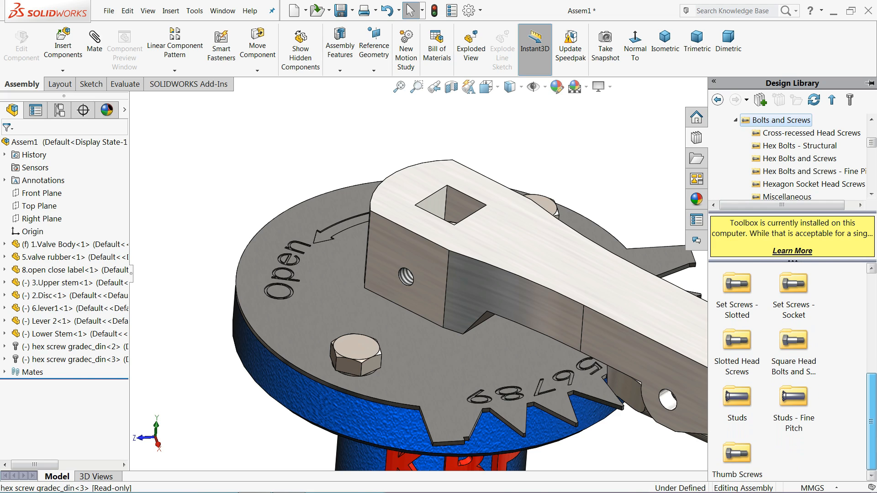
double_click(794, 344)
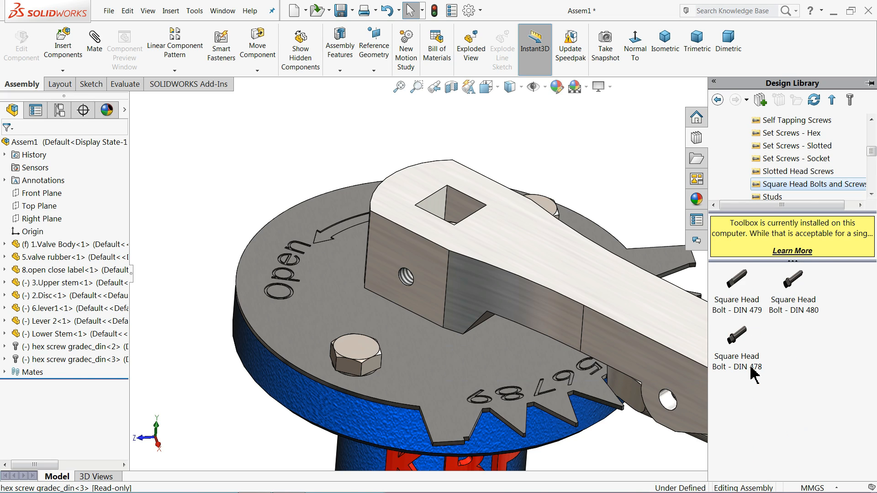
- Insert one Square Head Bolt - DIN 479 near the lever's side hole, size M5, length 8, with Schematic thread display
click(749, 301)
drag(732, 288, 406, 284)
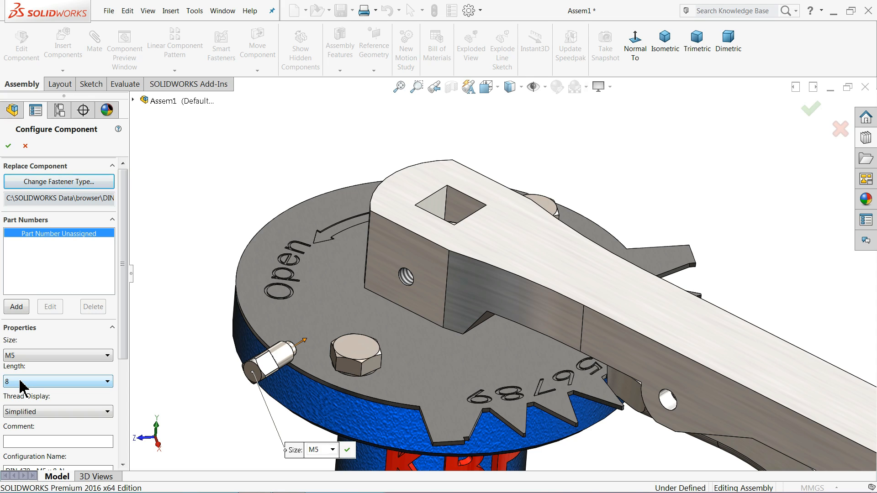
click(25, 412)
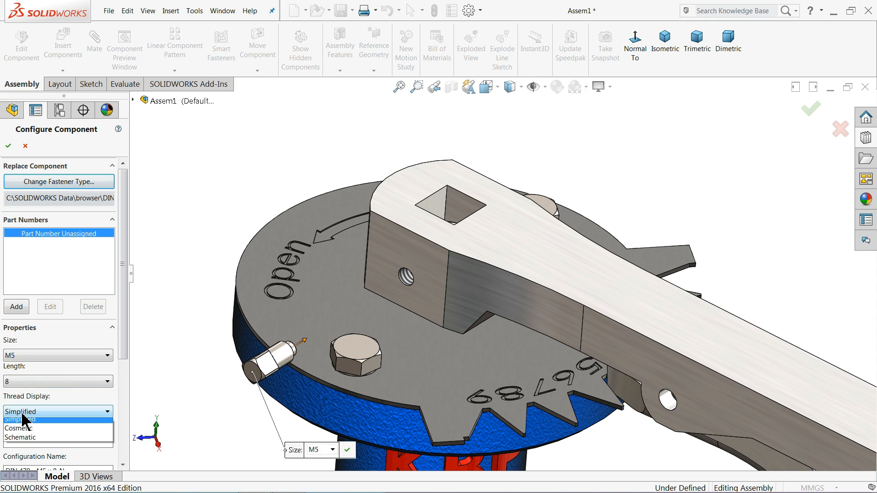
click(24, 442)
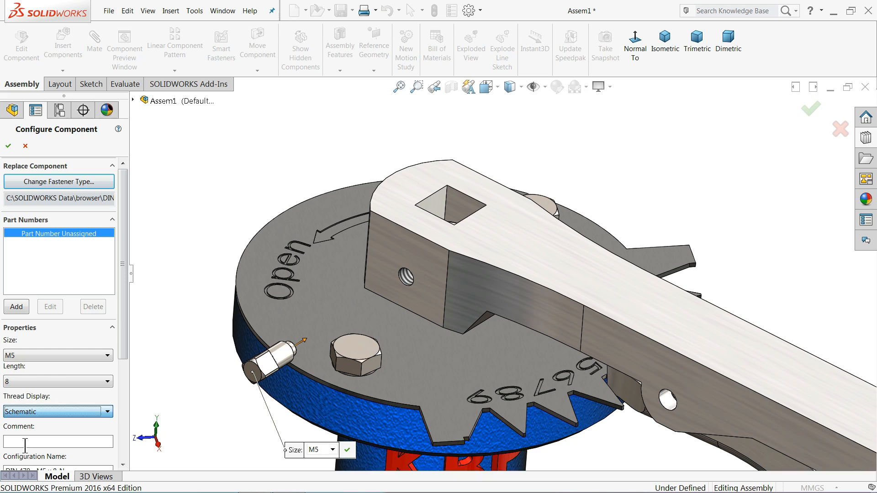
click(9, 147)
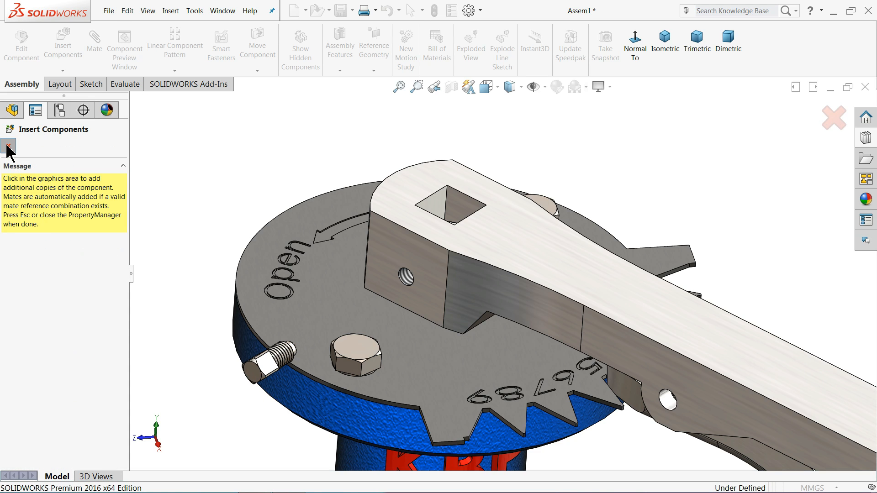
click(8, 147)
- Add a concentric mate between the square head bolt's cylindrical tip and the threaded hole in the upper lever's side
click(101, 58)
scroll(339, 313, down, 6)
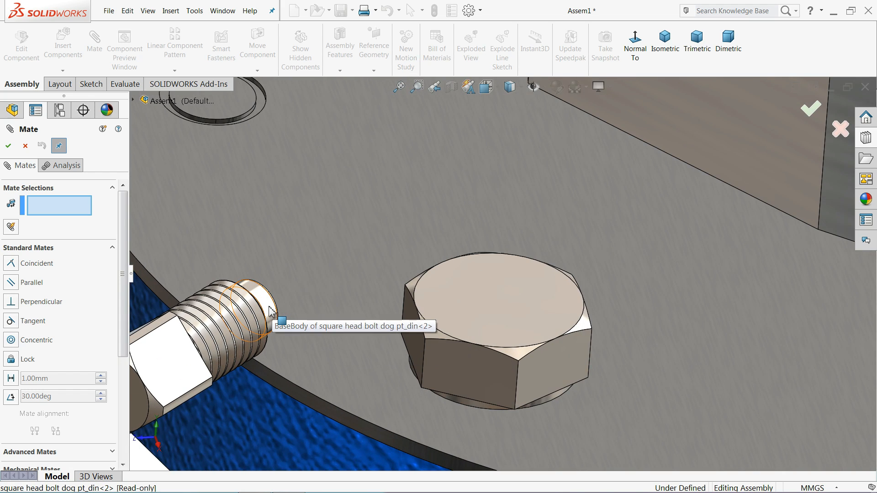
click(268, 314)
scroll(501, 270, up, 3)
click(615, 147)
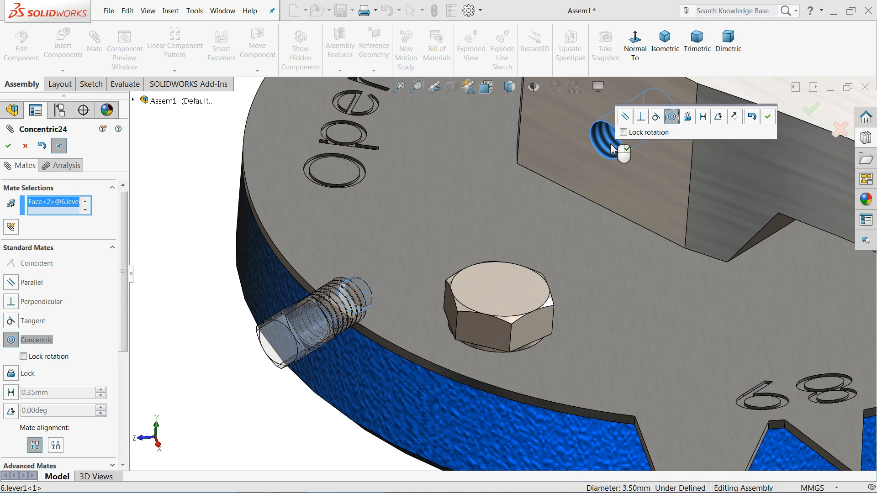
click(769, 118)
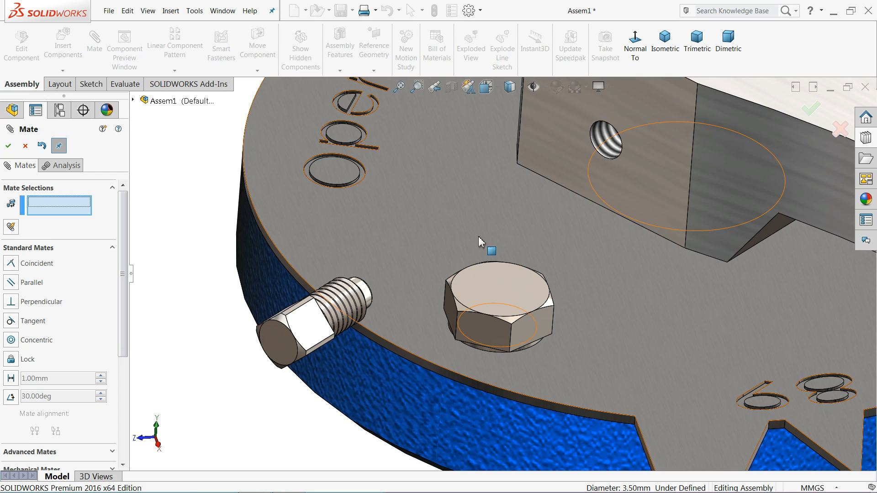
- Add a coincident mate between the underside of the square bolt head and the upper lever's side face, and finish mating
scroll(348, 334, down, 2)
middle_drag(596, 162, 550, 200)
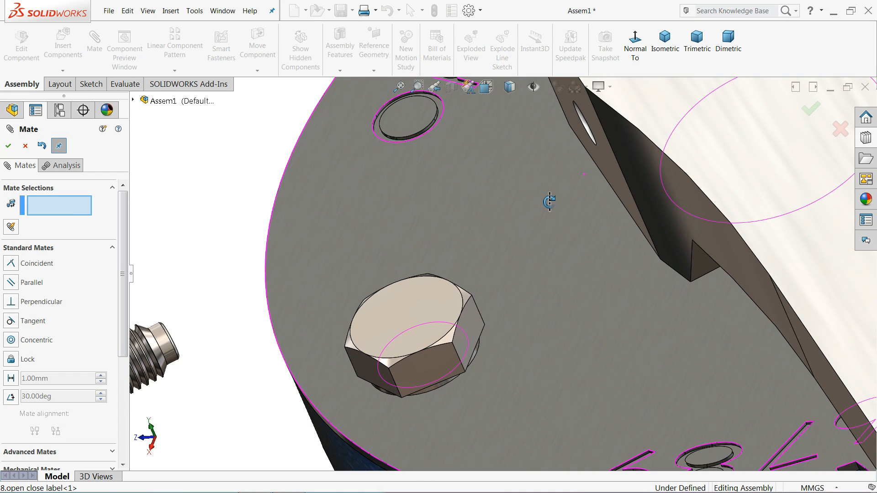
scroll(336, 242, up, 5)
scroll(341, 332, down, 5)
scroll(411, 251, down, 1)
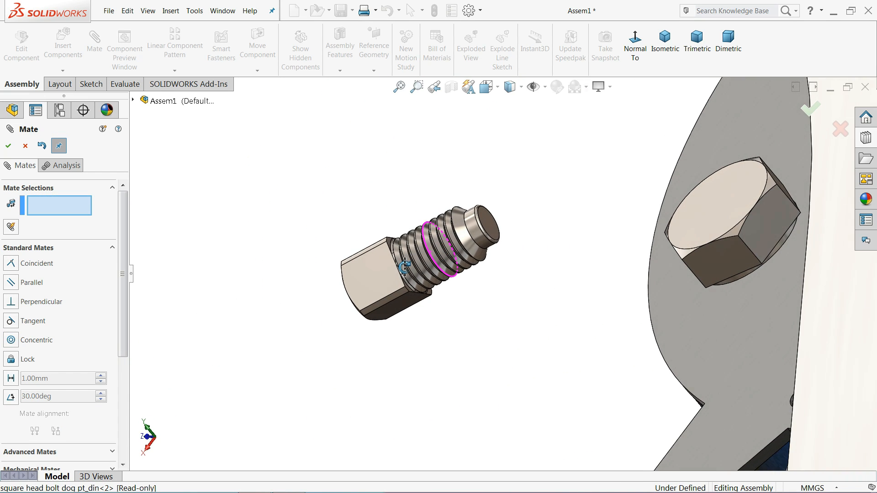
scroll(395, 245, down, 4)
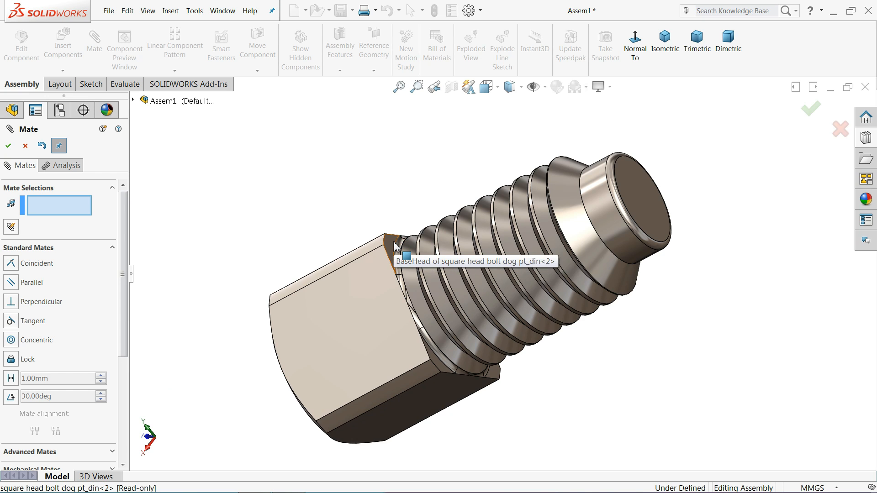
click(396, 246)
scroll(500, 256, up, 5)
middle_drag(500, 256, 607, 219)
scroll(608, 219, up, 4)
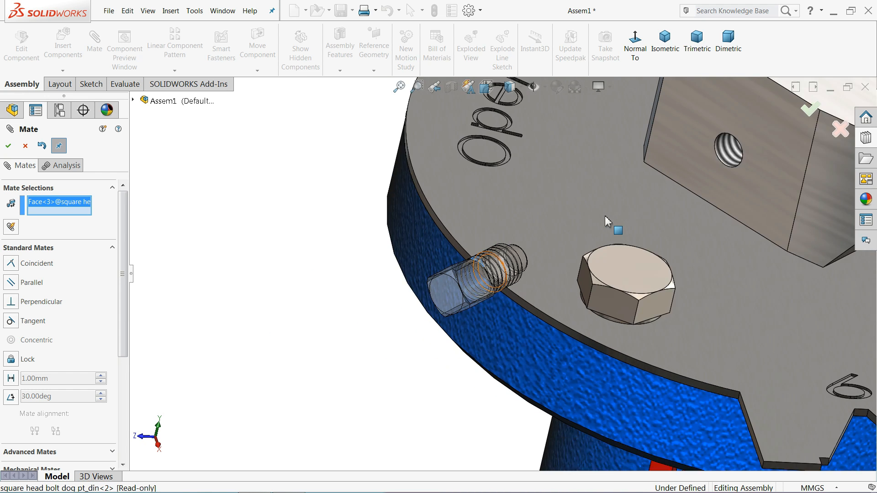
click(710, 185)
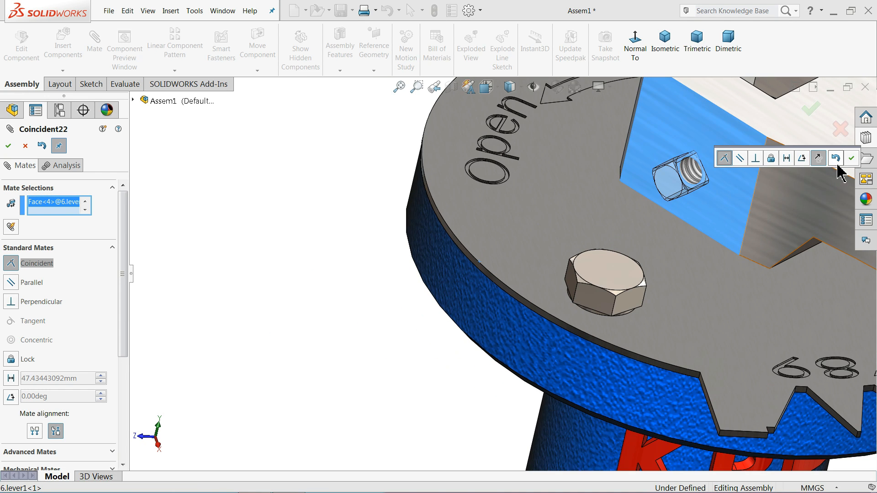
click(851, 159)
scroll(649, 301, up, 6)
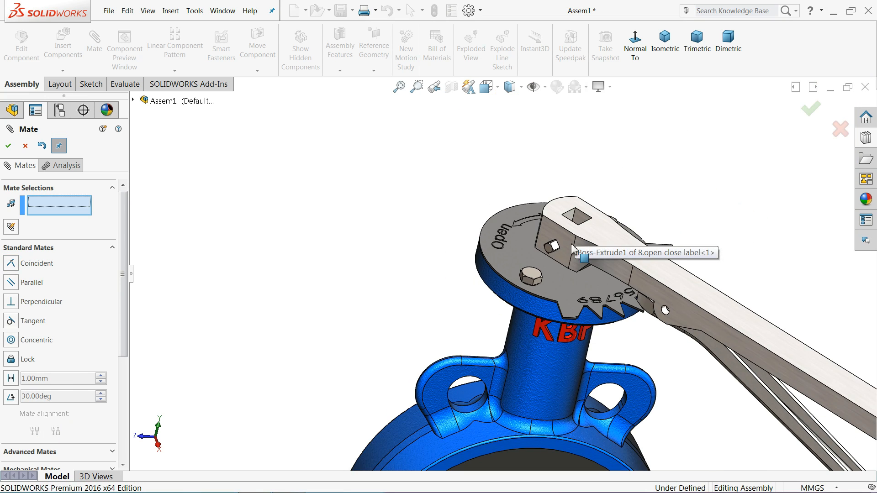
scroll(644, 303, down, 5)
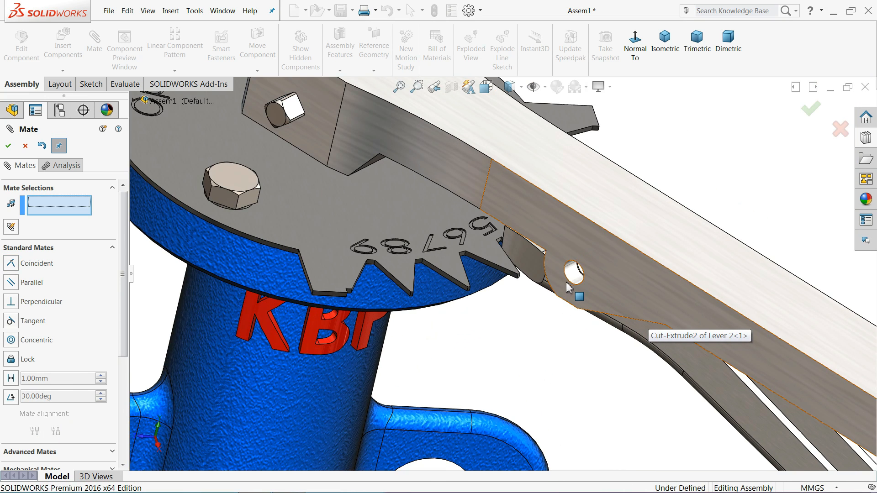
click(25, 146)
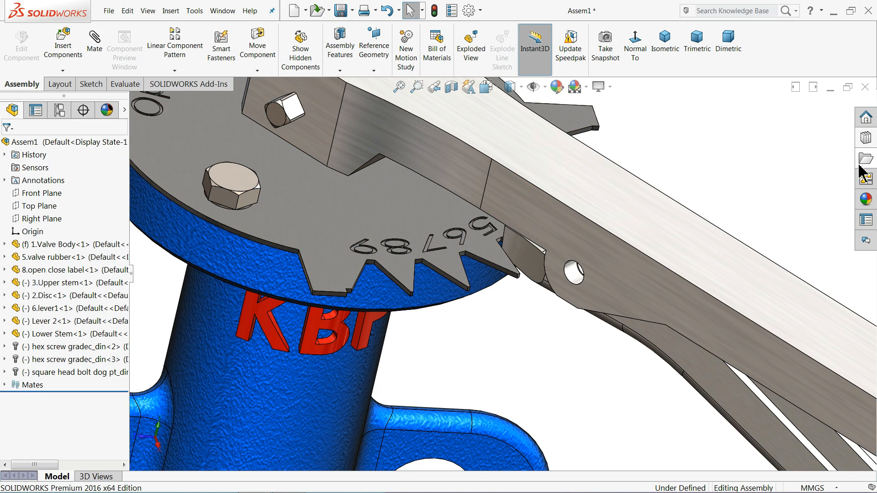
- Open the Spring category under the Toolbox's DIN Pins
click(866, 138)
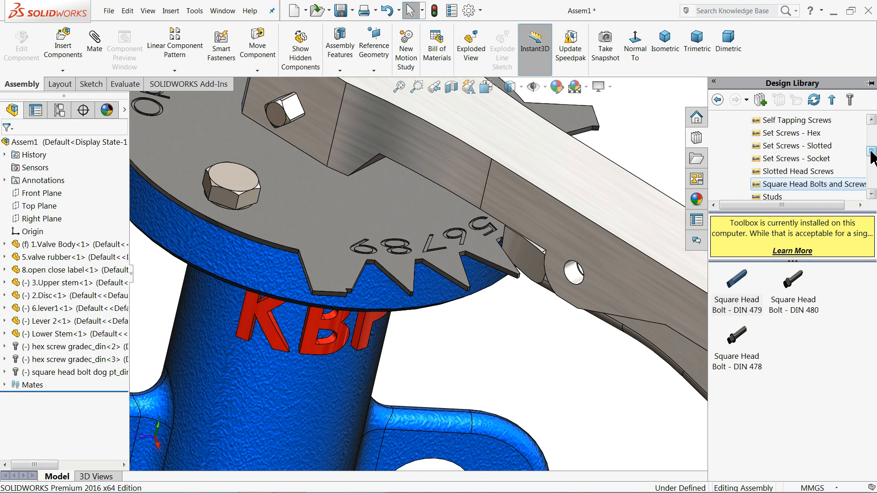
drag(871, 155, 871, 148)
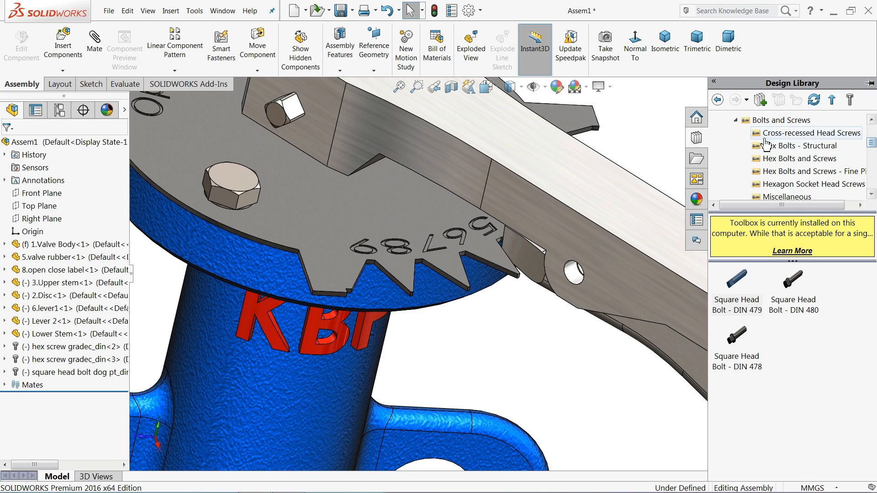
click(737, 120)
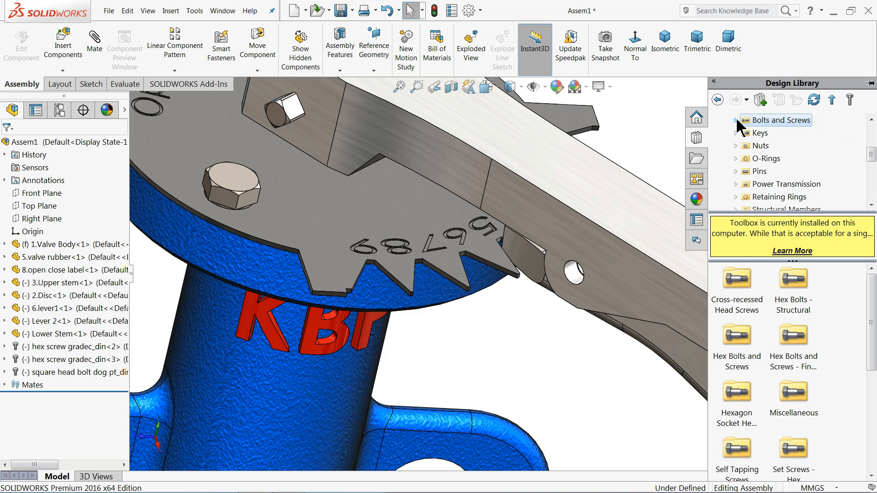
click(760, 173)
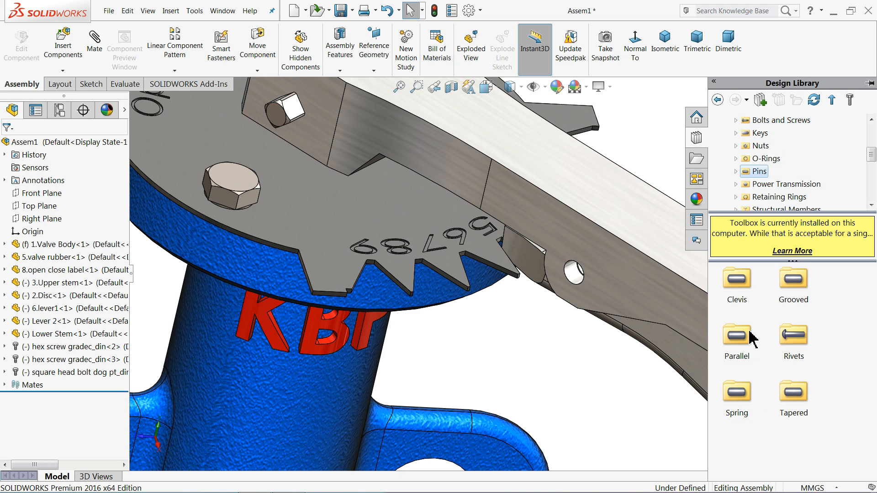
double_click(738, 409)
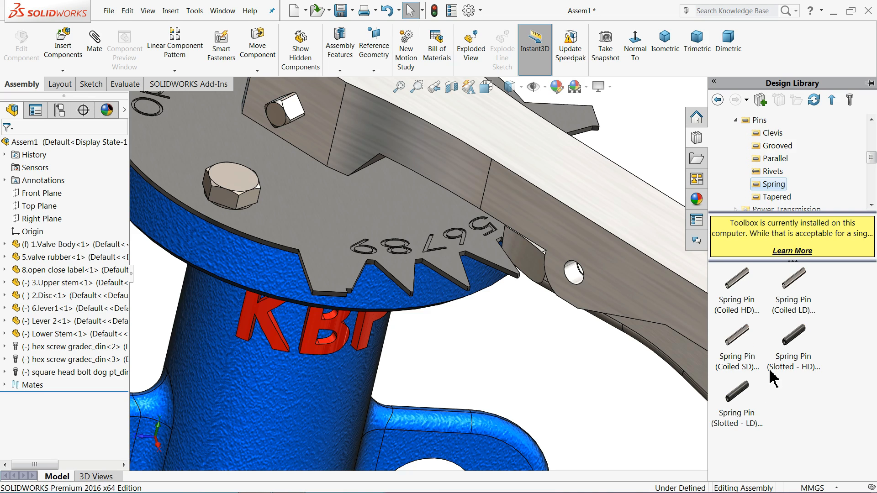
- Insert one Spring Pin (Coiled LD) - DIN EN ISO 8751 in the pivot hole joining the two levers, size 5, length 20
mouse_move(743, 347)
click(795, 304)
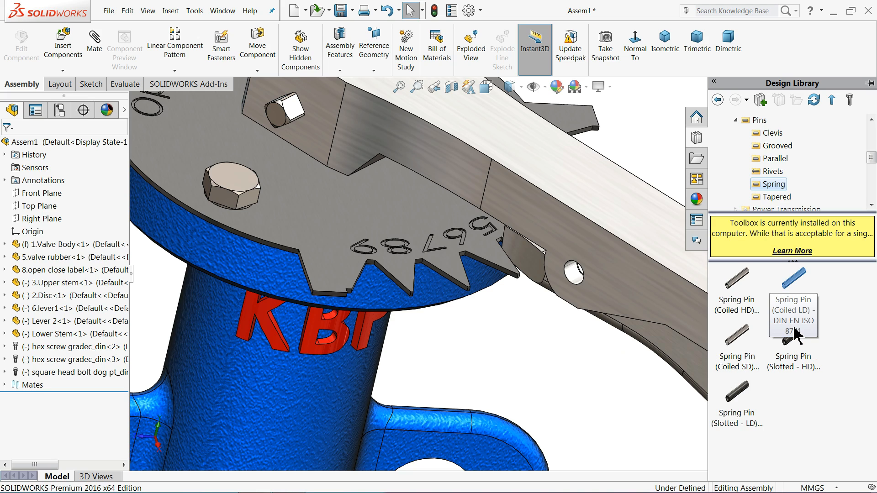
drag(794, 304, 580, 279)
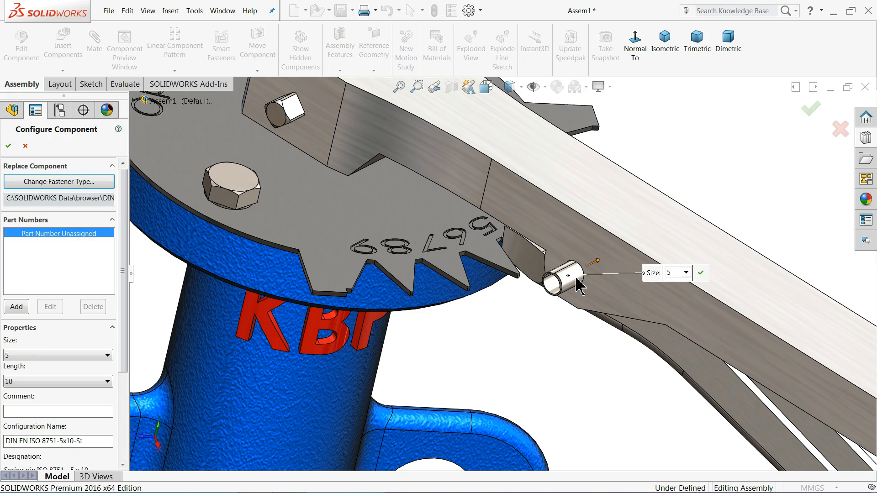
click(23, 355)
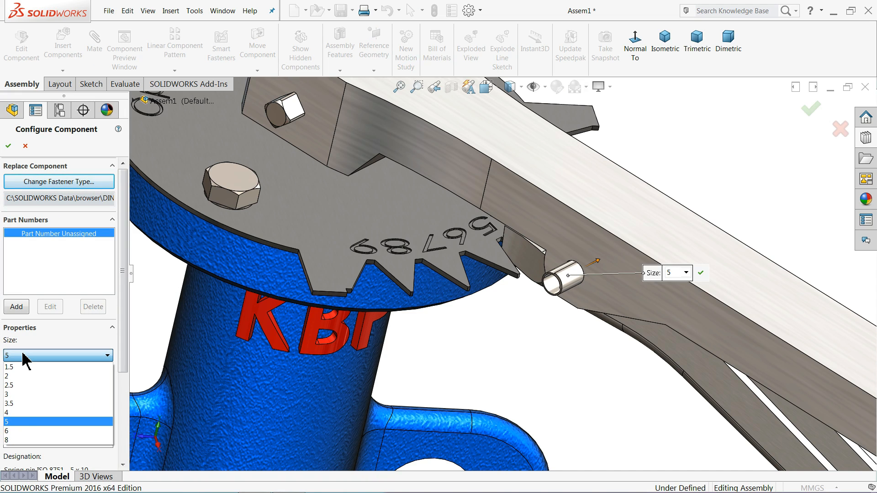
click(22, 356)
click(23, 382)
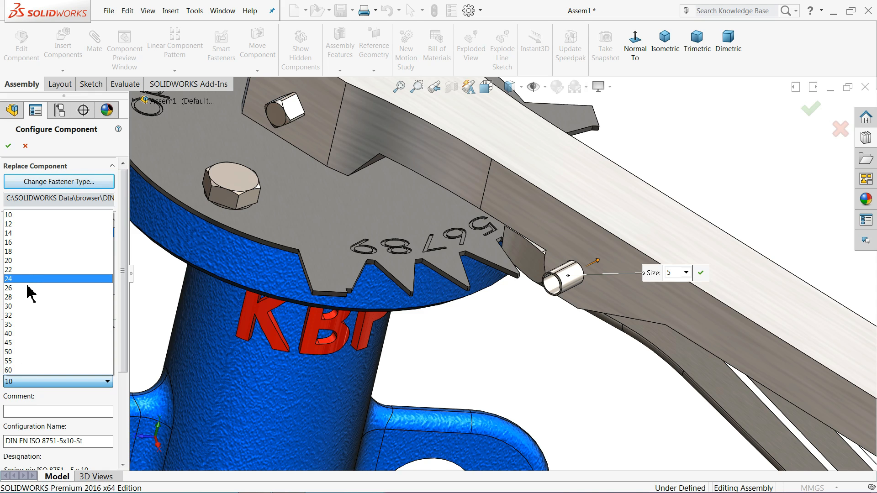
click(32, 265)
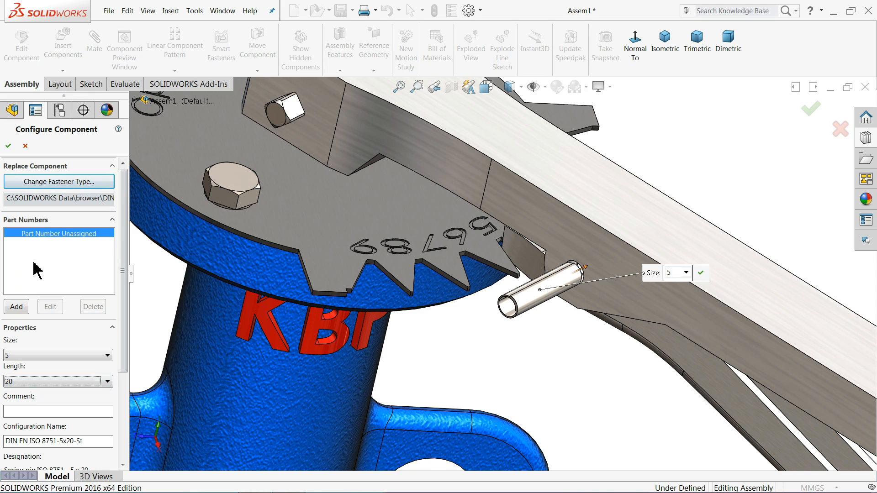
click(9, 145)
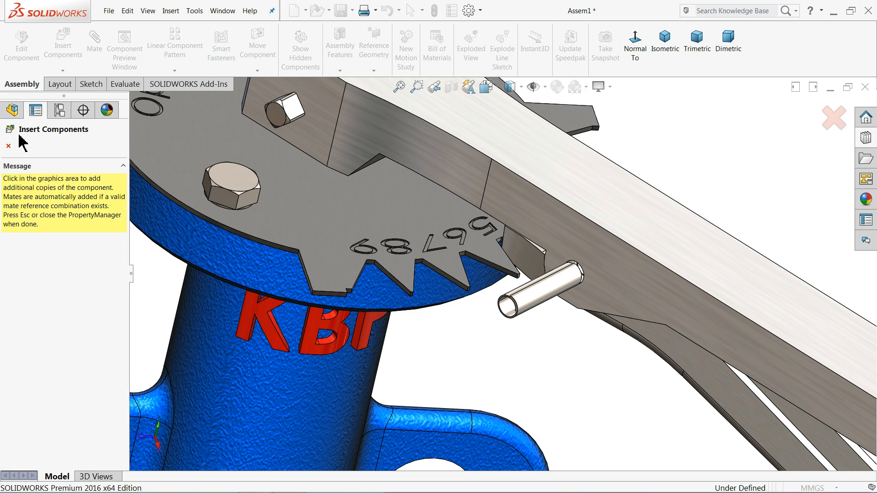
click(8, 146)
- Add a coincident mate between the spring pin's end face and the upper lever's side face around the pivot hole, and finish mating
click(99, 60)
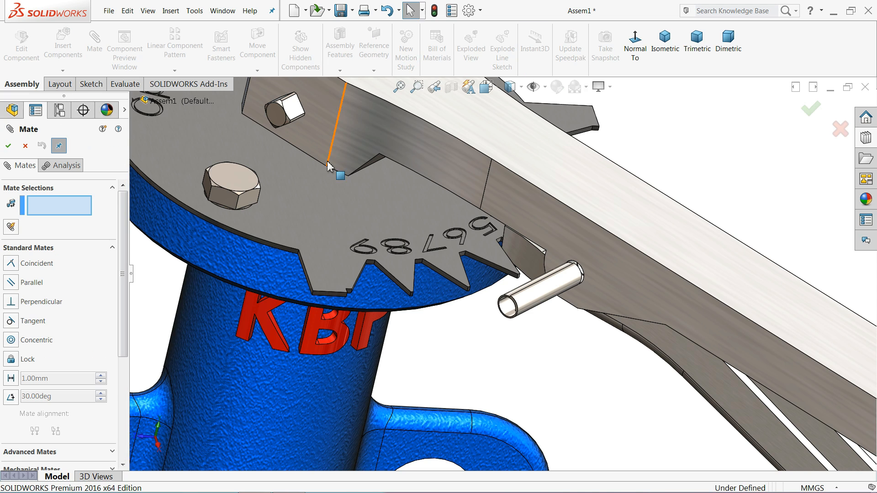
scroll(631, 314, down, 4)
scroll(397, 288, down, 3)
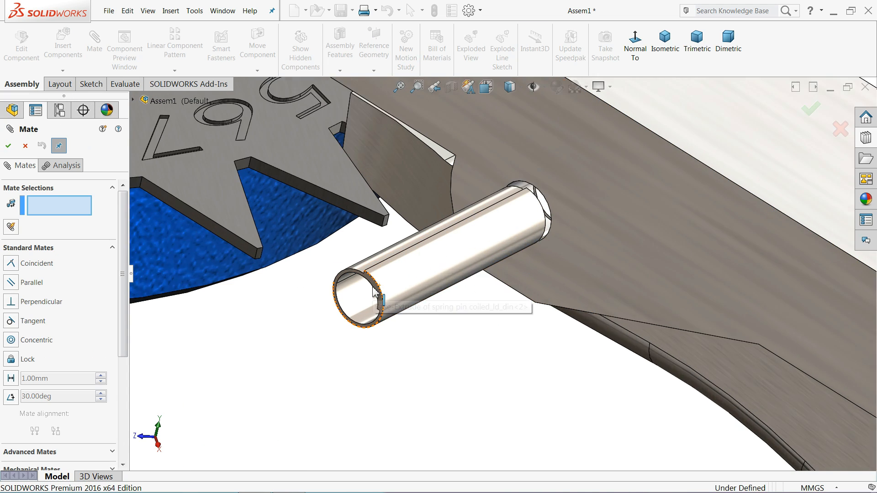
click(404, 285)
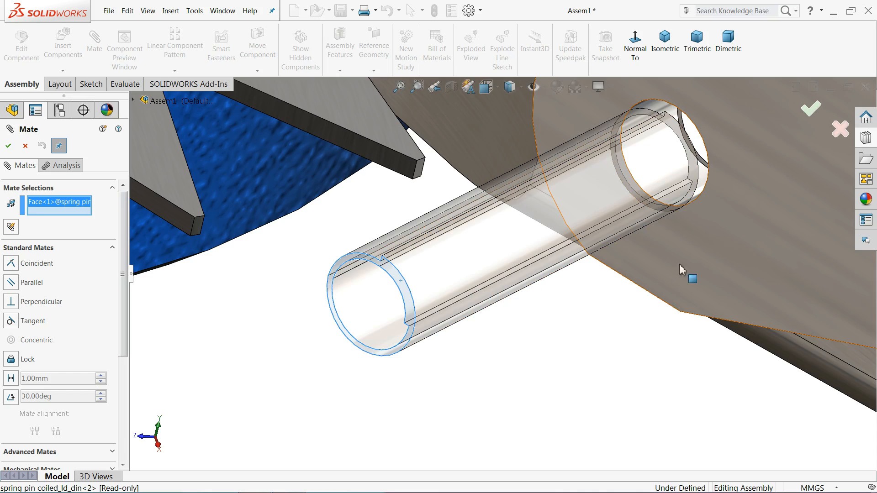
click(687, 255)
scroll(622, 278, up, 5)
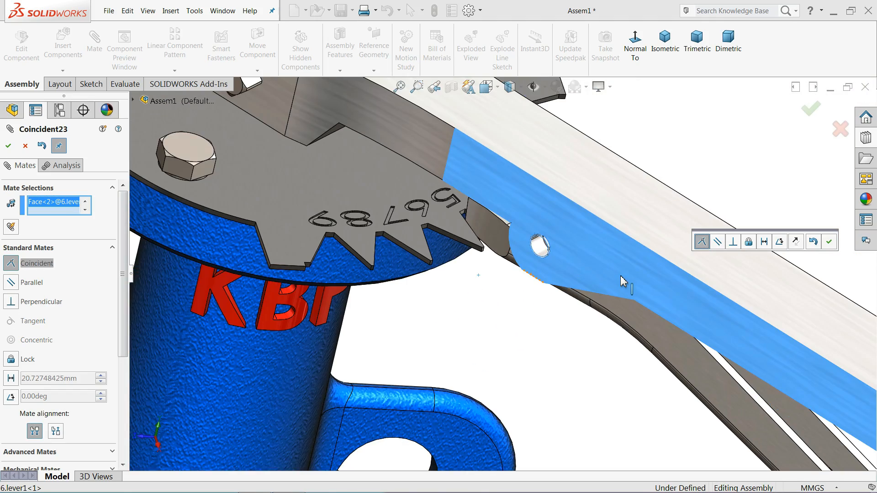
scroll(589, 248, down, 3)
middle_drag(589, 248, 626, 228)
scroll(626, 228, up, 5)
scroll(672, 248, down, 5)
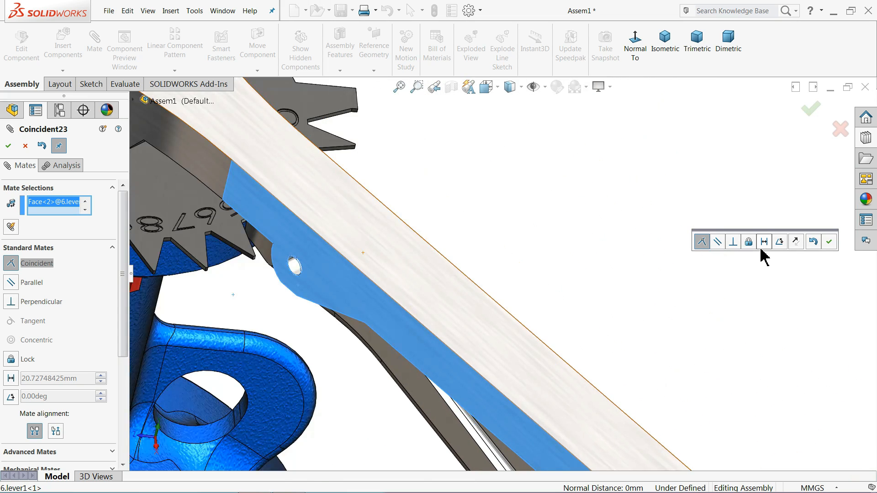
click(829, 242)
scroll(588, 241, up, 6)
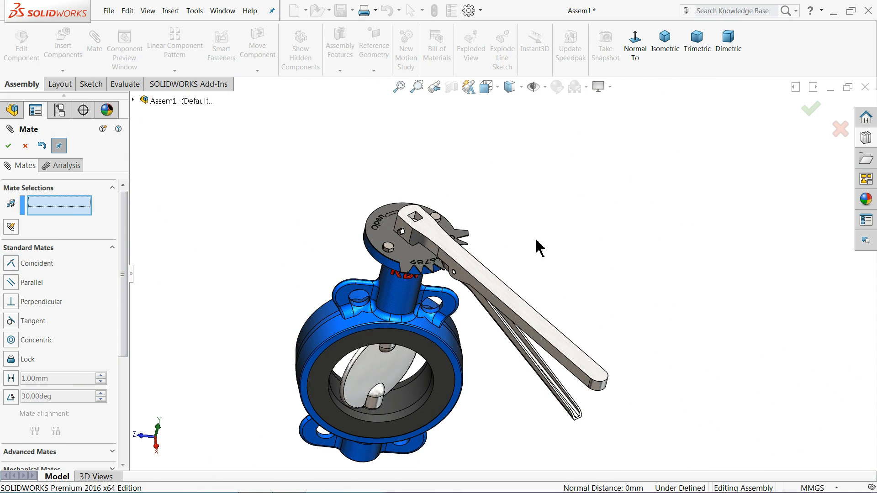
middle_drag(538, 246, 302, 239)
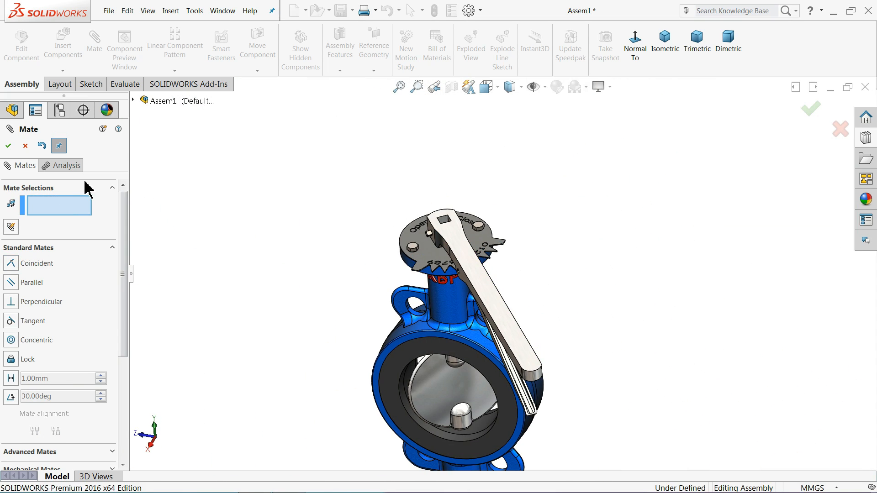
click(9, 146)
- Swing the upper lever back and forth to check that the levers, stem and disc move together
key(f)
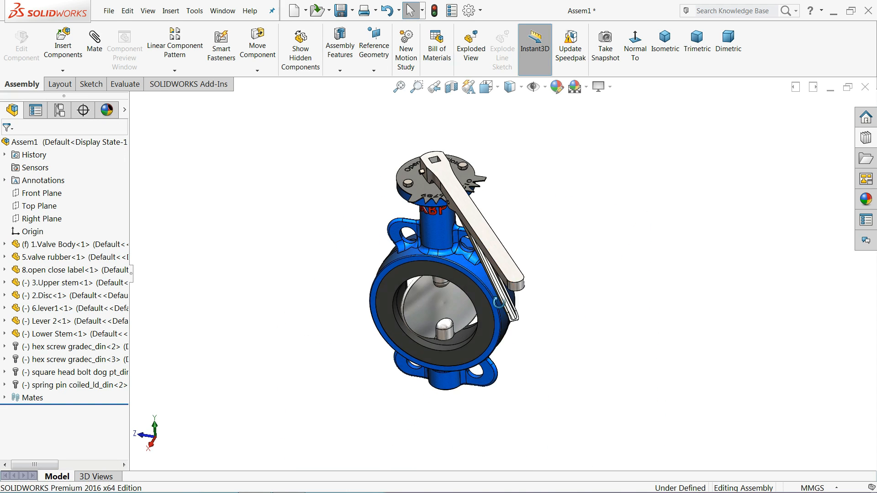
mouse_move(520, 279)
middle_down()
mouse_move(528, 272)
mouse_move(532, 282)
middle_up()
scroll(445, 319, down, 2)
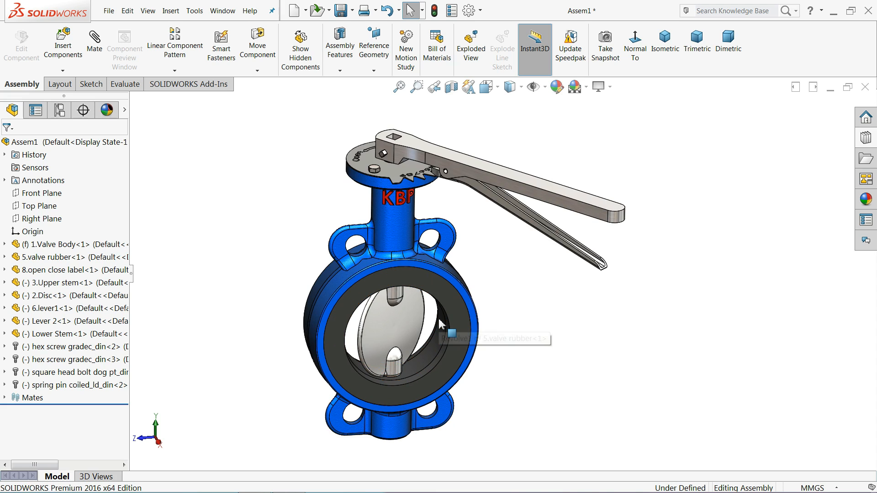
drag(478, 137, 490, 122)
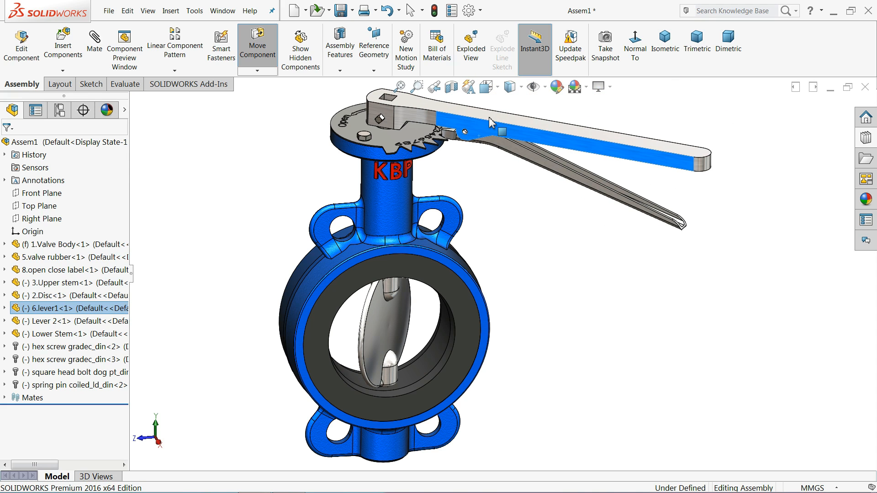
drag(489, 123, 385, 142)
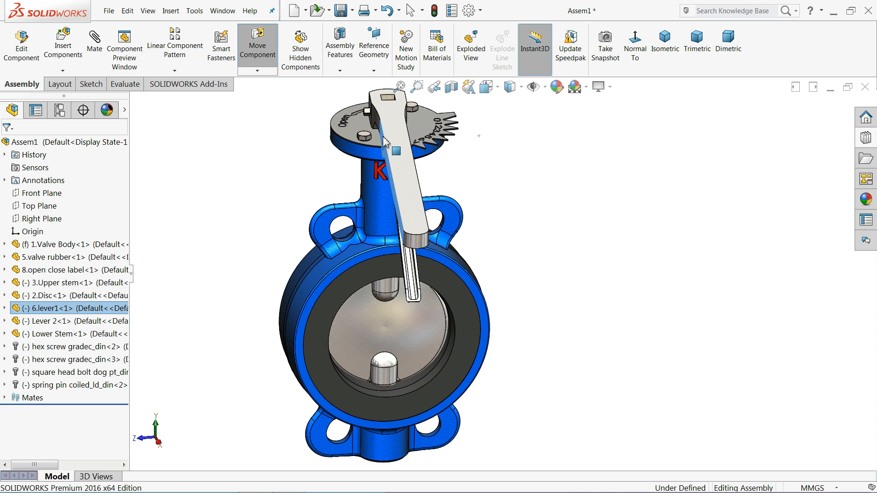
drag(384, 142, 458, 121)
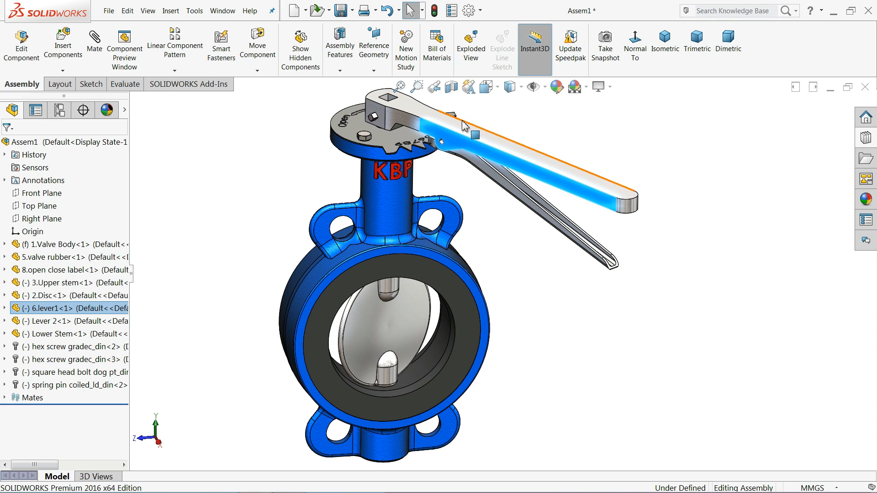
click(533, 120)
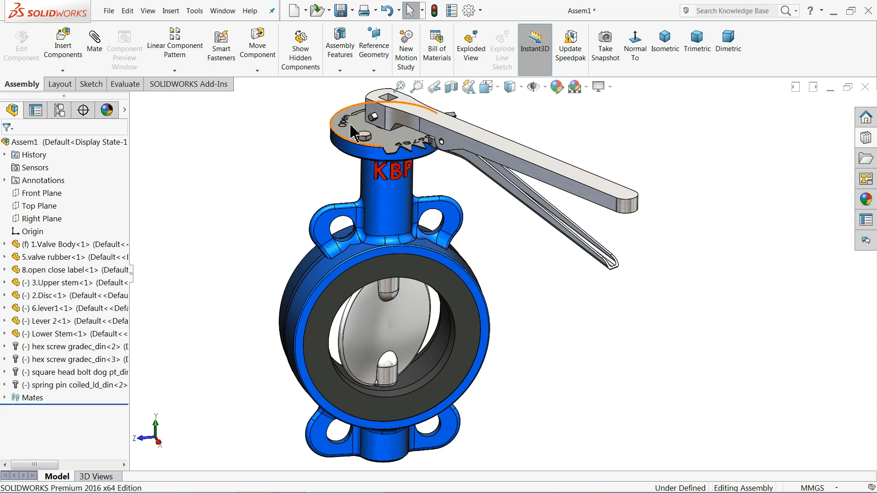
- Save the assembly and its modified parts, naming it "Butterfly valve Assembly" in the Butterfly Valve folder on the Desktop
click(340, 10)
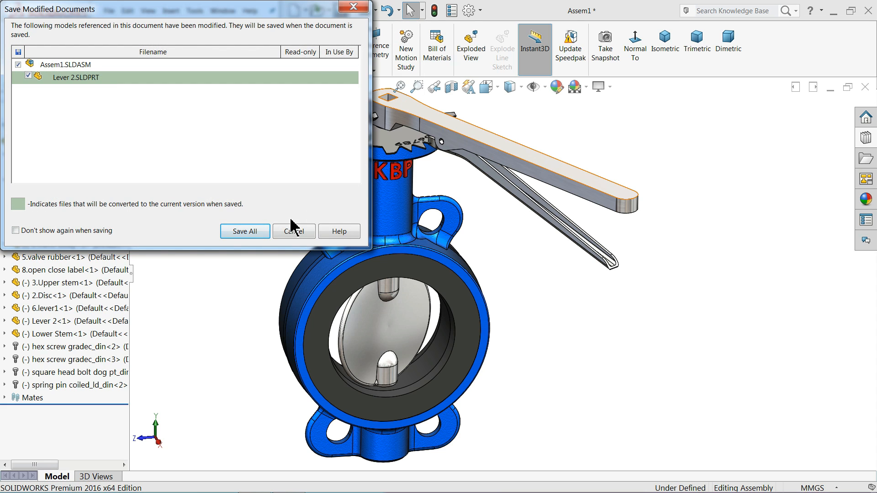
click(245, 231)
click(408, 207)
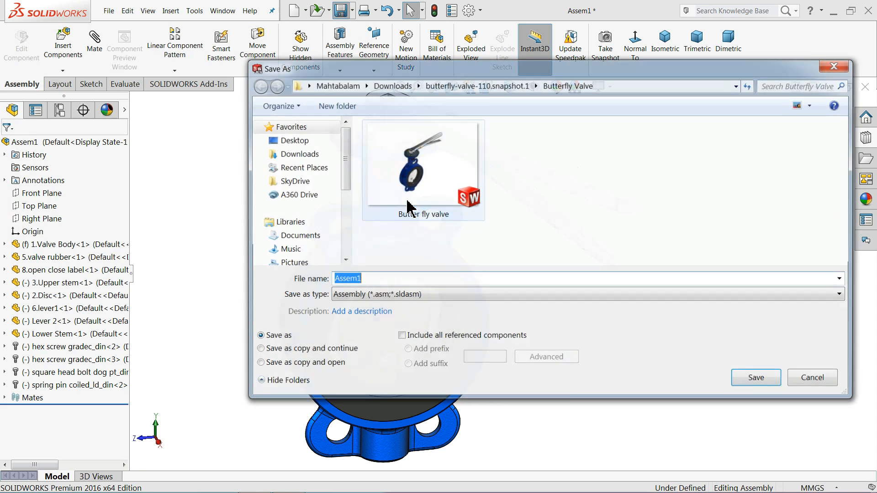
click(309, 140)
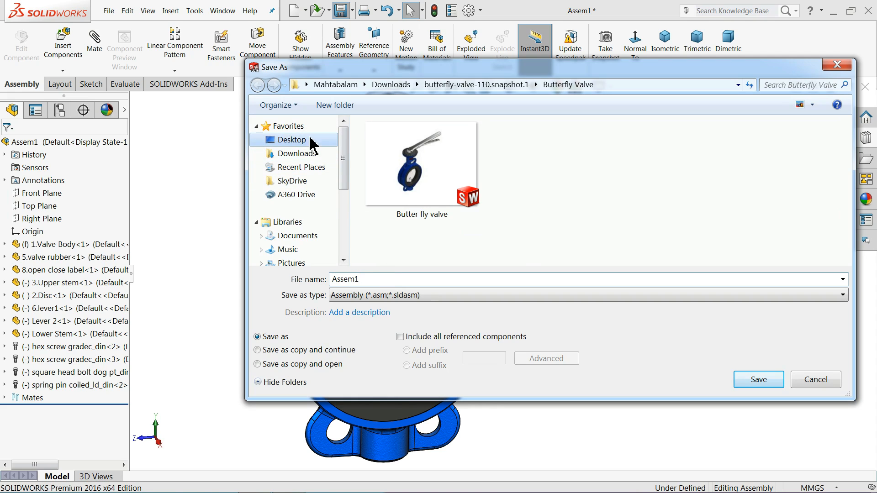
double_click(424, 250)
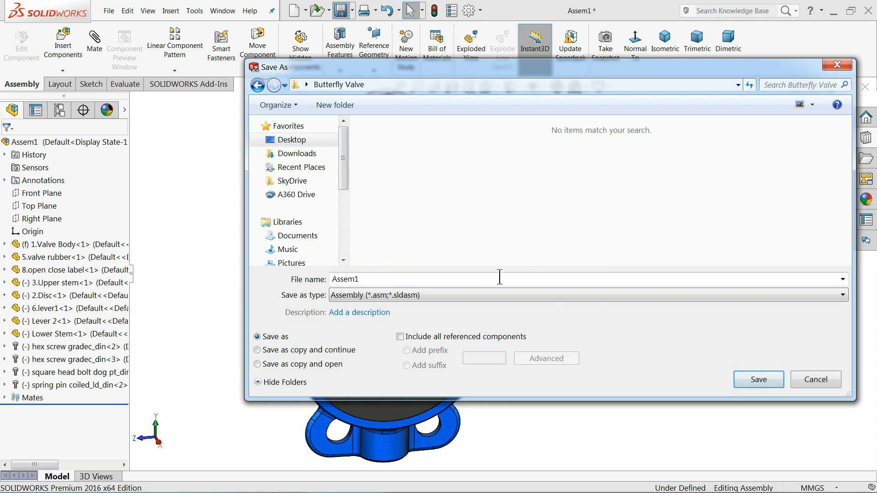
double_click(430, 278)
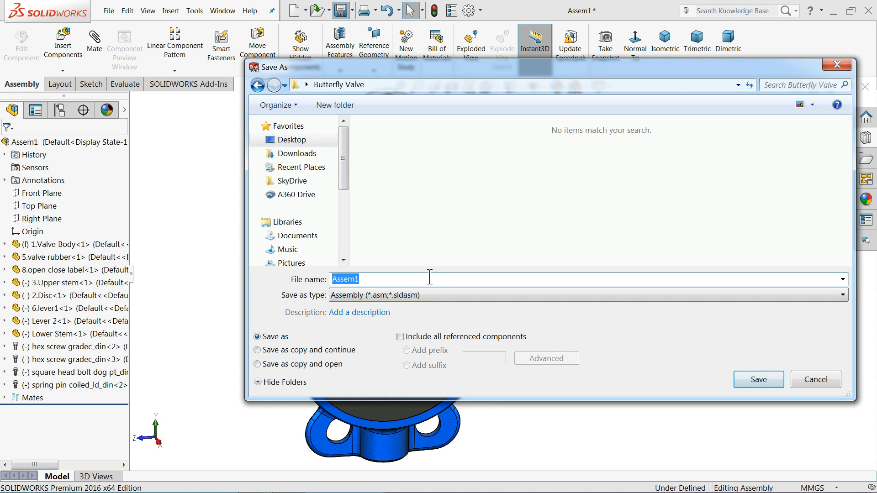
text(Butterfly valve)
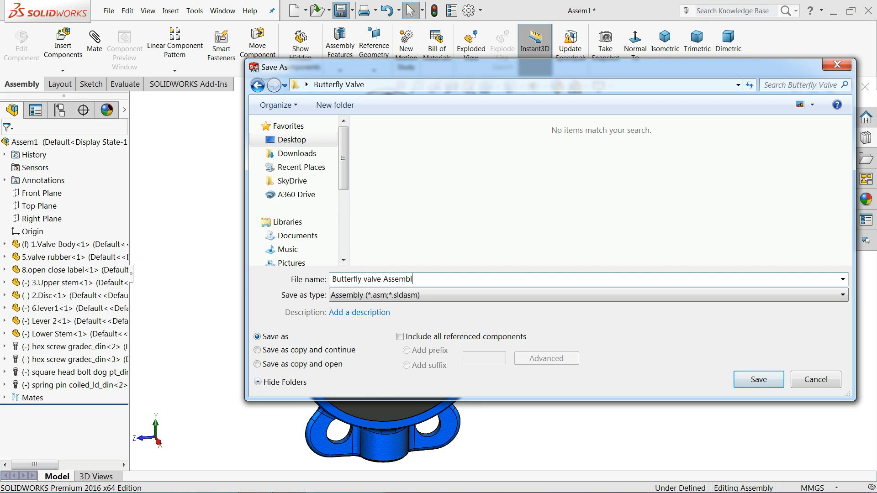
key(Return)
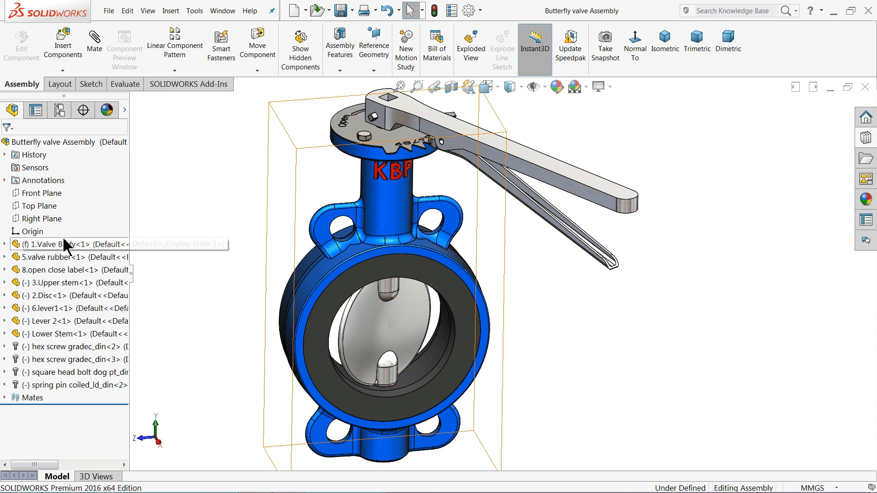
- Examine the orientation of the assembly's Front Plane and of the valve body's own Front Plane
click(50, 193)
mouse_move(203, 199)
middle_down()
mouse_move(196, 198)
mouse_move(207, 200)
middle_up()
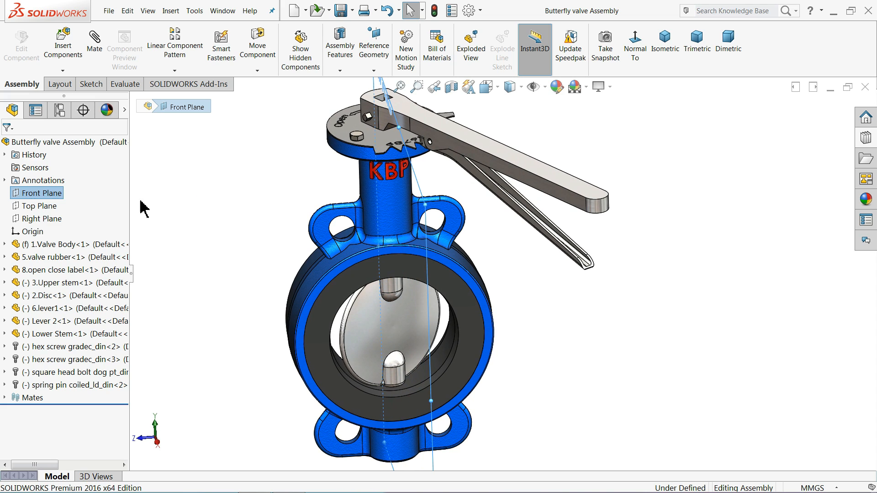
click(4, 245)
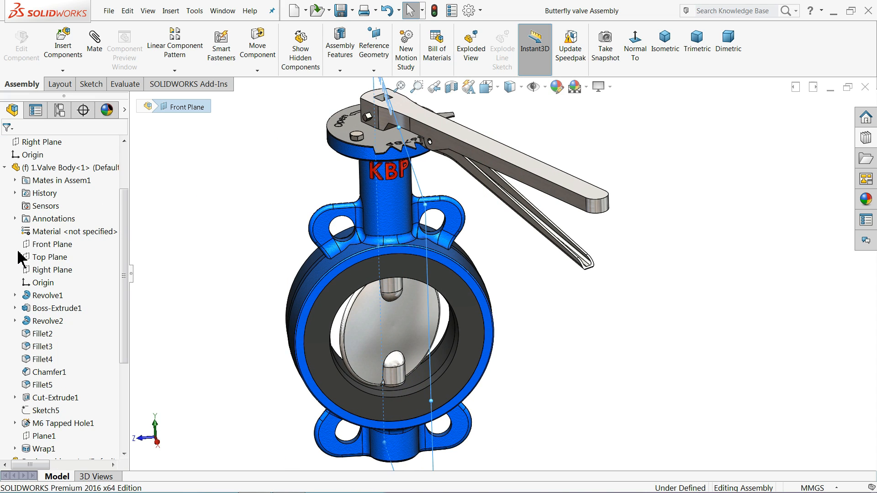
click(46, 244)
middle_drag(221, 254, 209, 244)
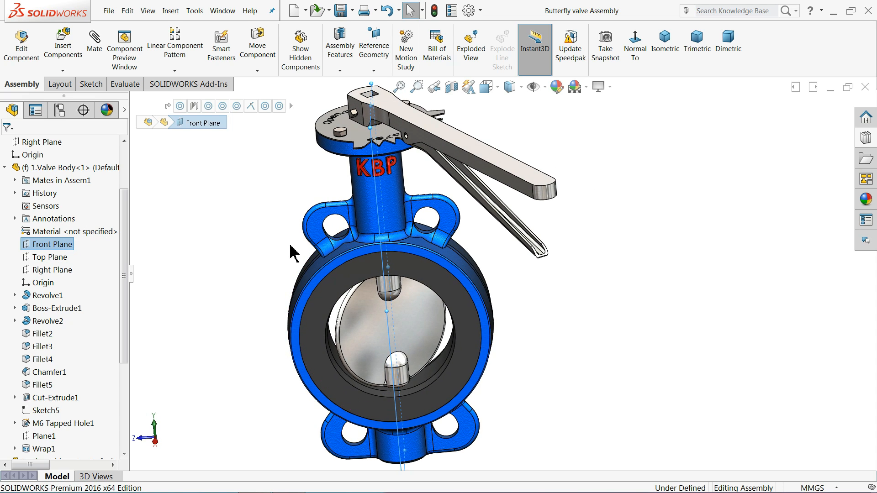
- Rotate the disc and upper lever toward the valve's closed position
drag(427, 322, 468, 315)
click(419, 207)
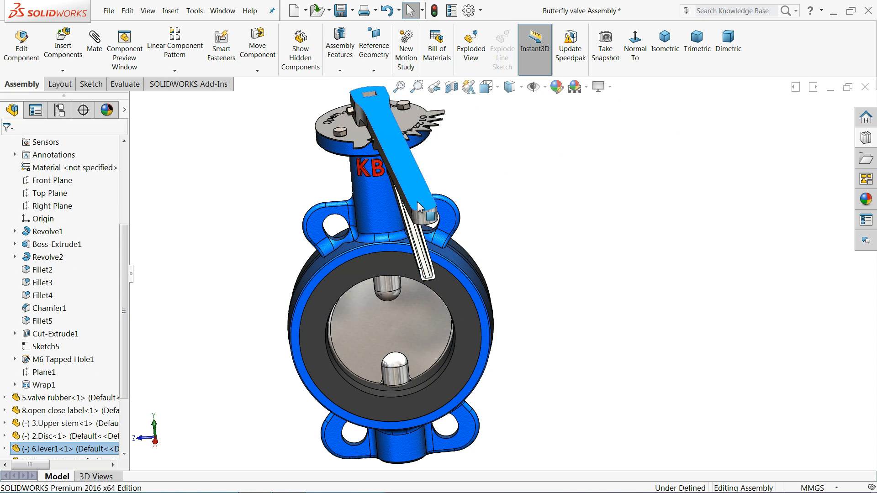
- Swing the upper lever sideways until the disc stands open, nearly edge-on in the valve bore
drag(419, 208, 405, 208)
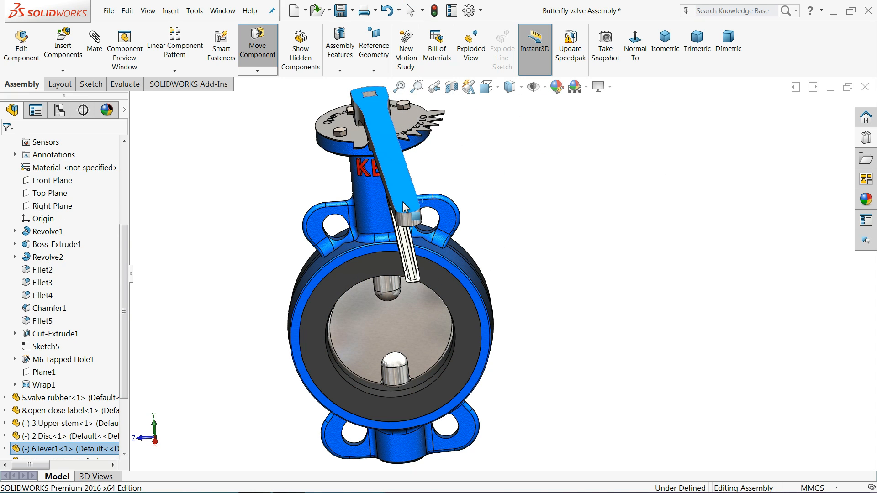
drag(404, 208, 655, 78)
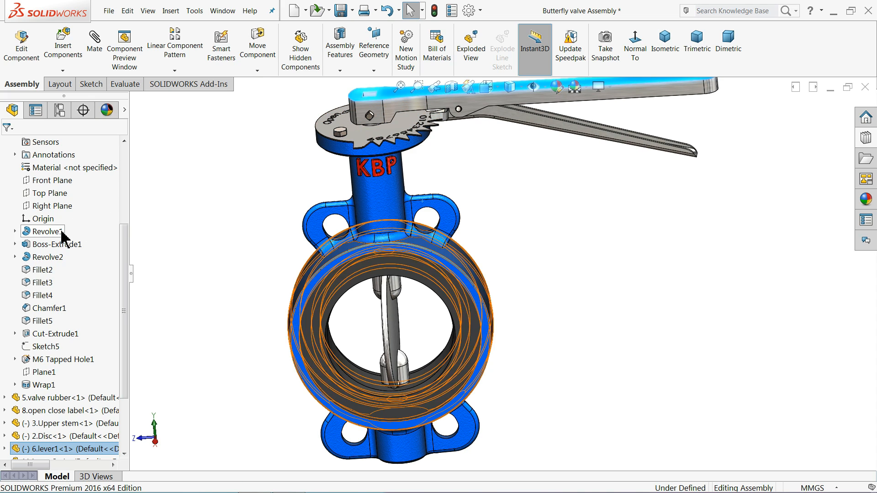
- Start a mate between the valve body's Front Plane and the disc's Right Plane
click(55, 187)
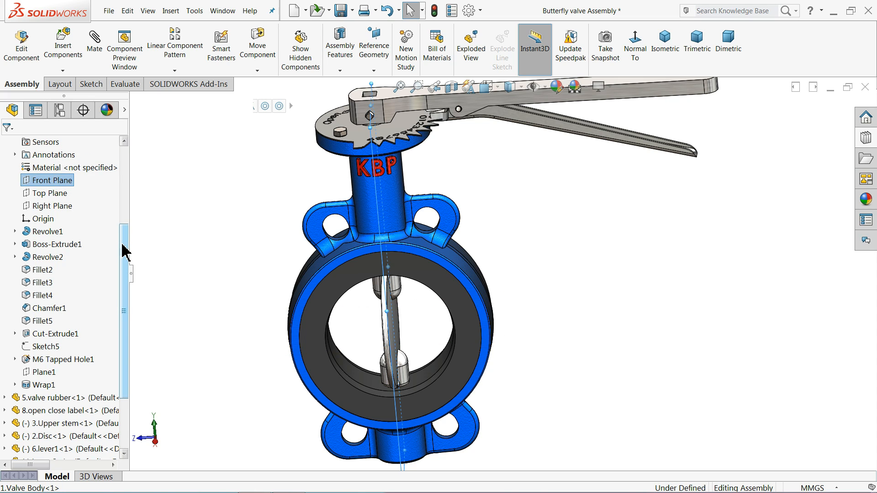
drag(123, 250, 129, 319)
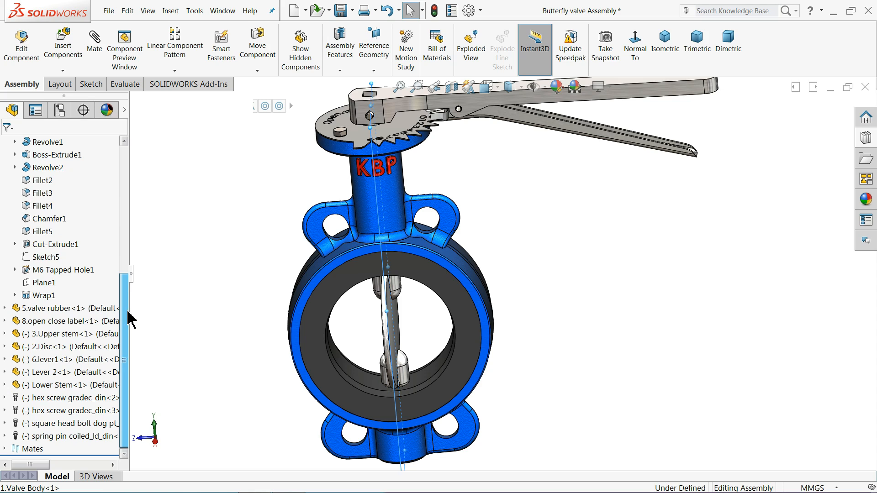
click(5, 347)
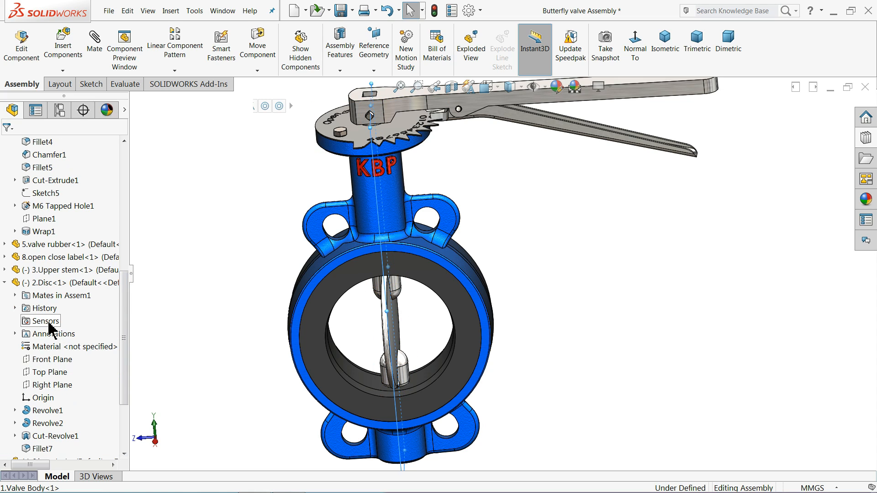
click(51, 386)
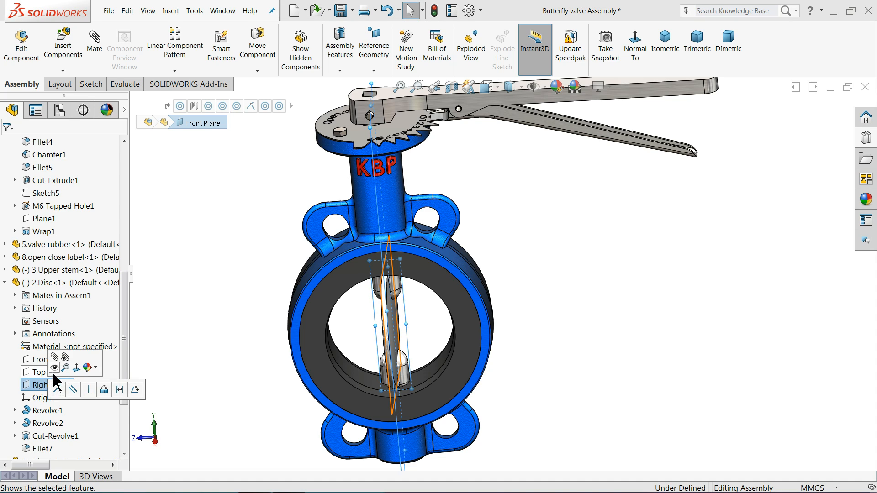
click(55, 364)
mouse_move(294, 273)
middle_down()
mouse_move(317, 278)
mouse_move(317, 255)
mouse_move(333, 254)
mouse_move(303, 264)
middle_up()
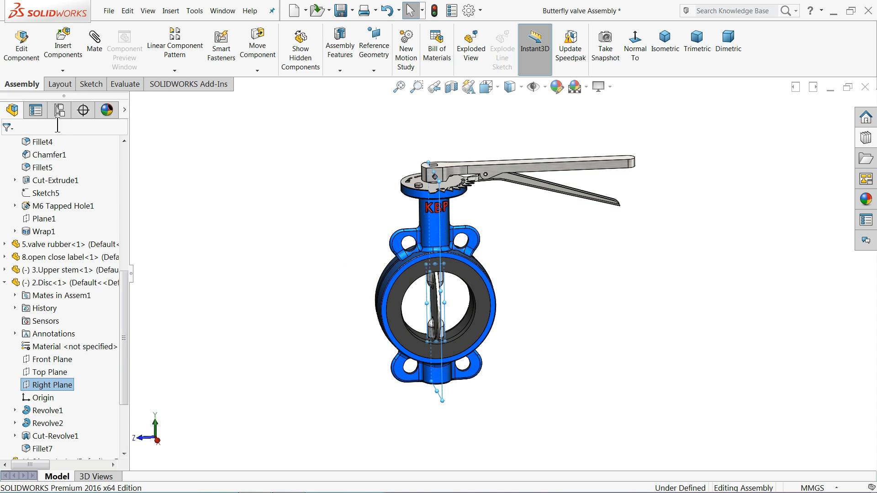
click(97, 50)
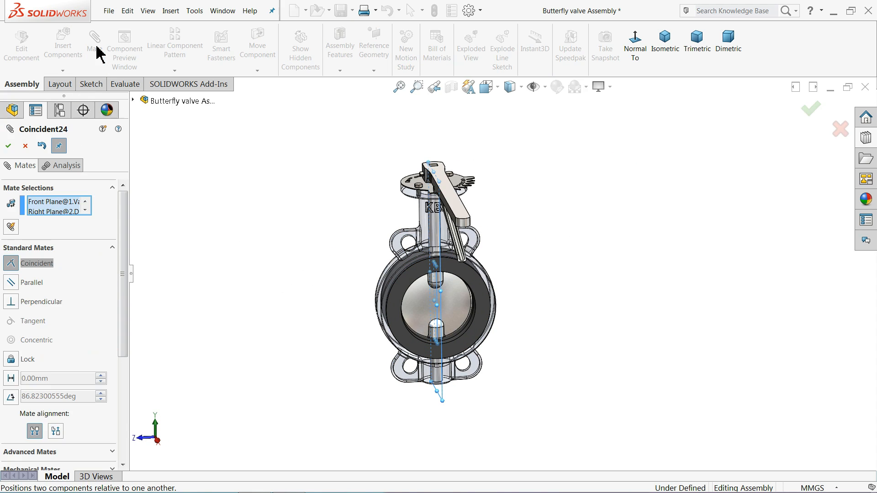
- Make the mate between the two planes an advanced angle mate with a value of 90 degrees
click(112, 248)
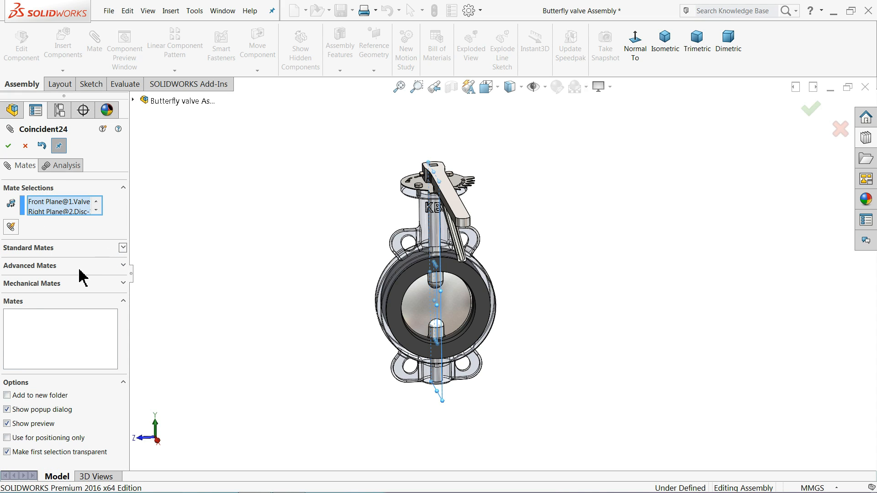
click(79, 269)
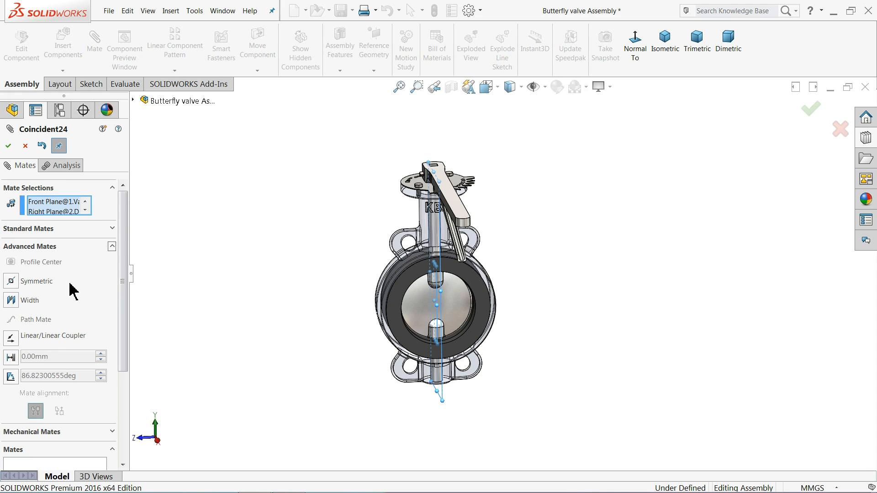
click(11, 358)
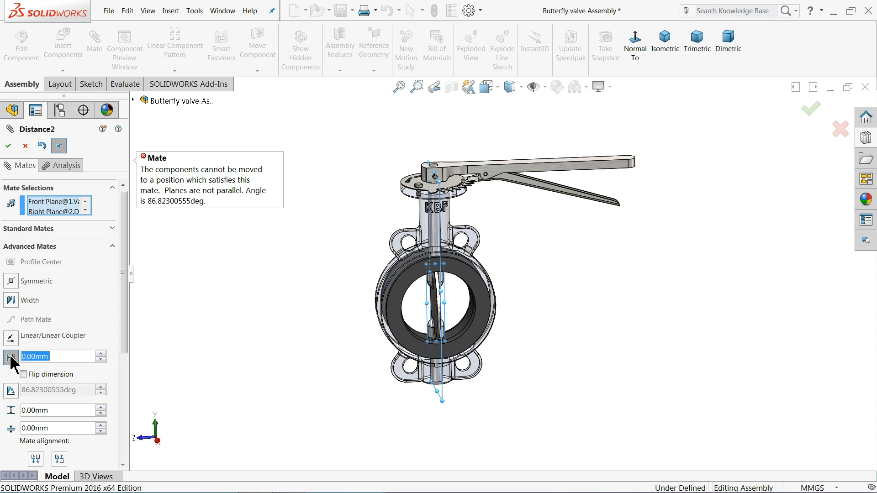
drag(124, 348, 125, 392)
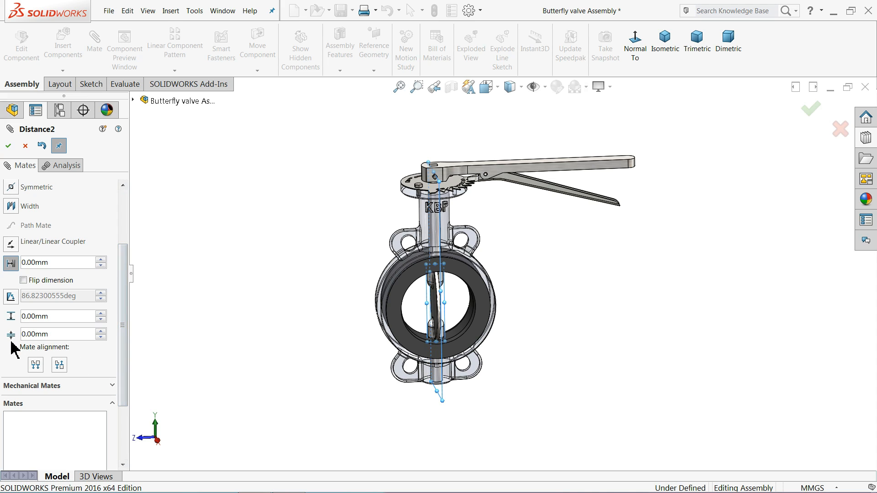
click(11, 297)
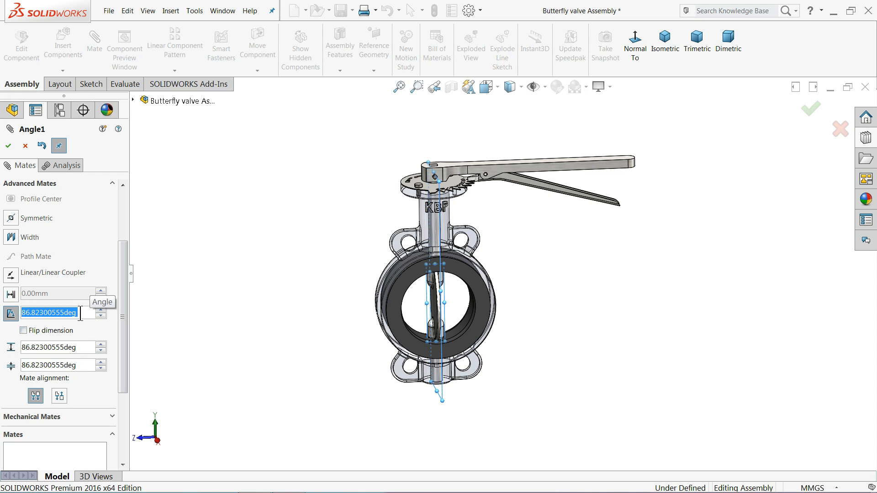
text(90)
key(Return)
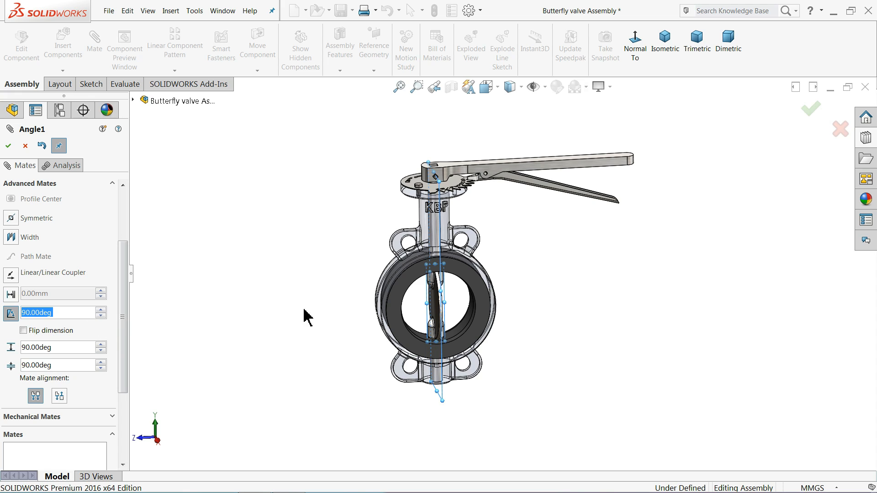
- Set the angle mate's minimum value to 0 degrees and accept the limit angle mate
scroll(518, 261, down, 2)
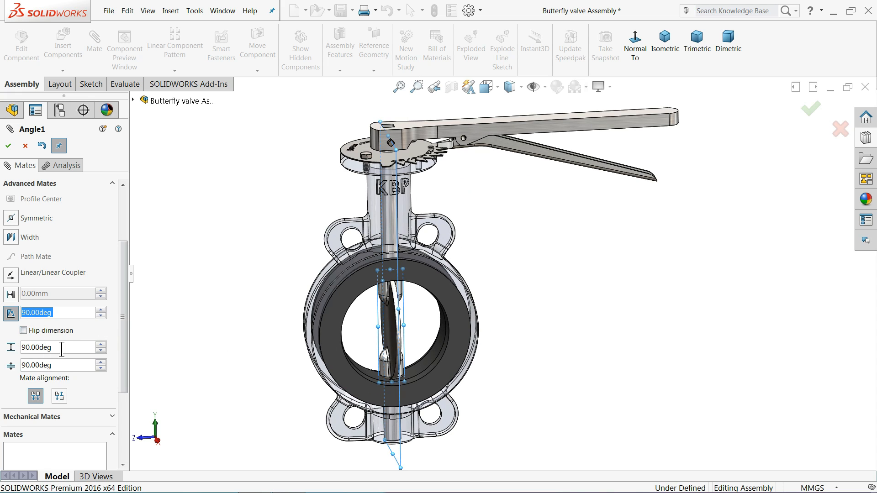
drag(60, 366, 15, 368)
text(0)
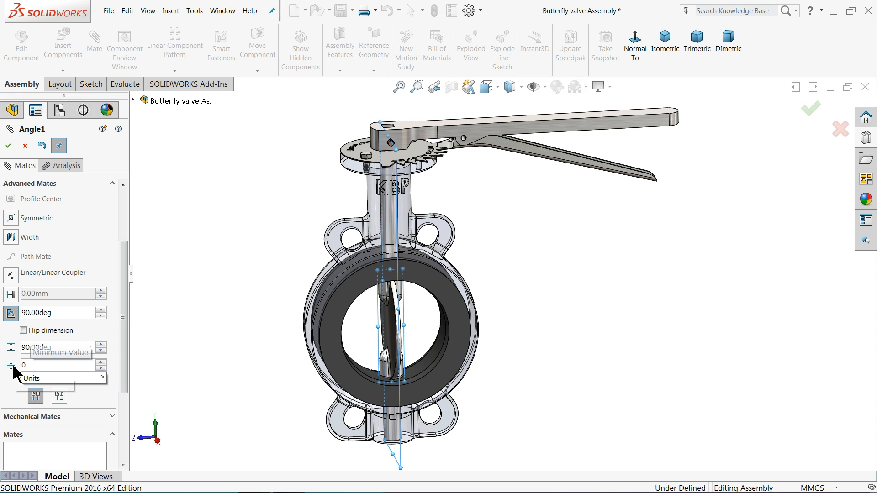
key(Return)
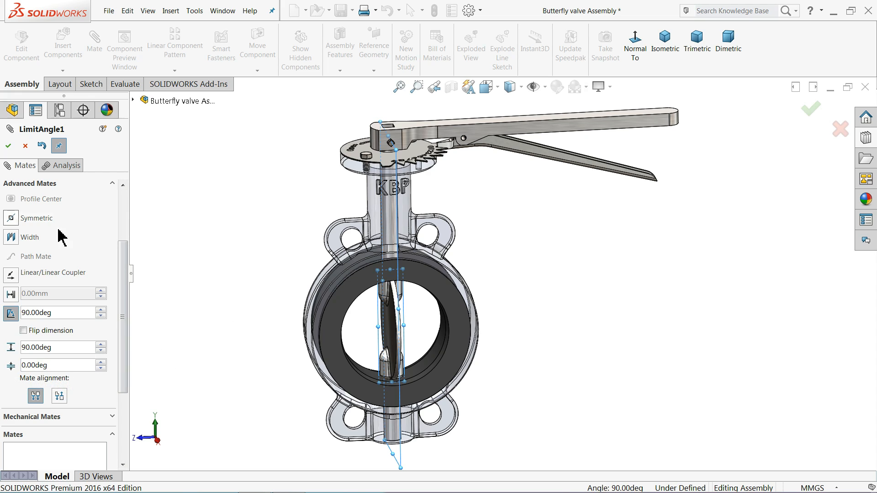
click(9, 146)
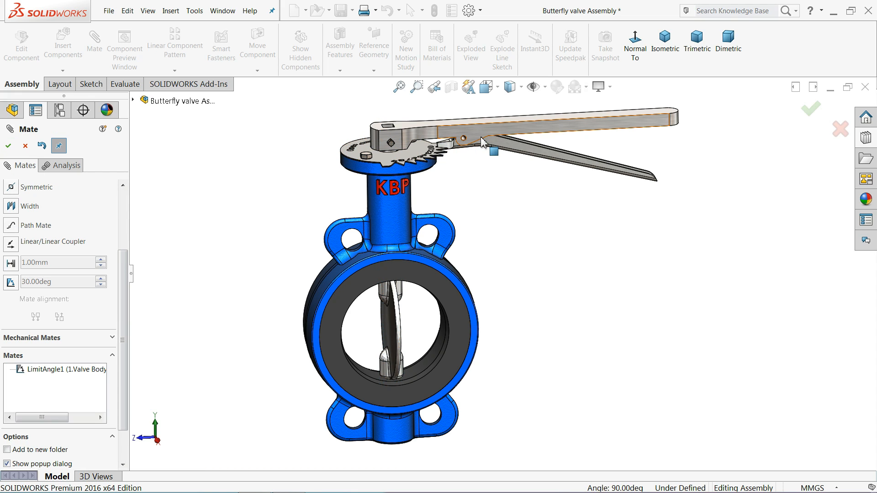
- Move the upper lever slightly to test the limit, and review the limit angle mate's settings without changing them
drag(482, 141, 537, 144)
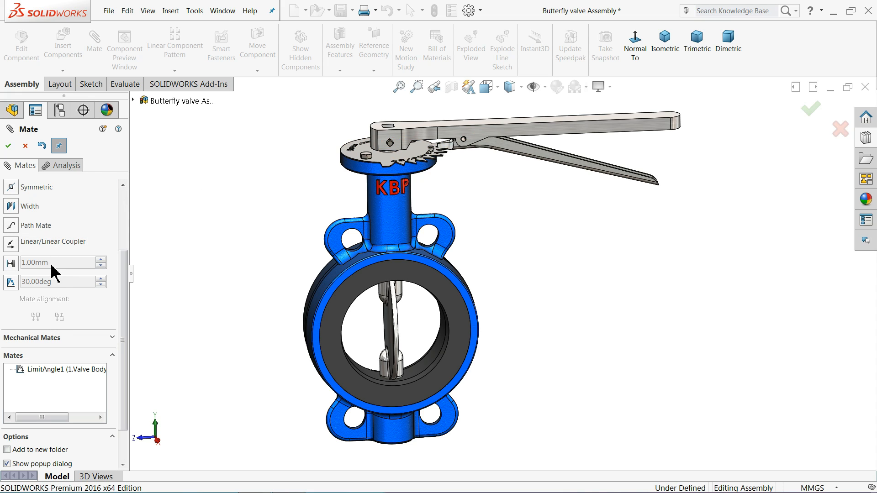
click(41, 370)
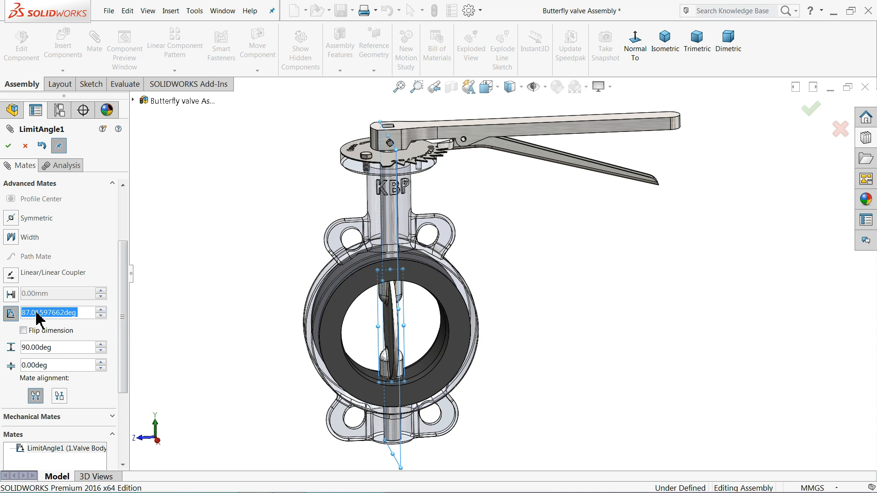
click(25, 146)
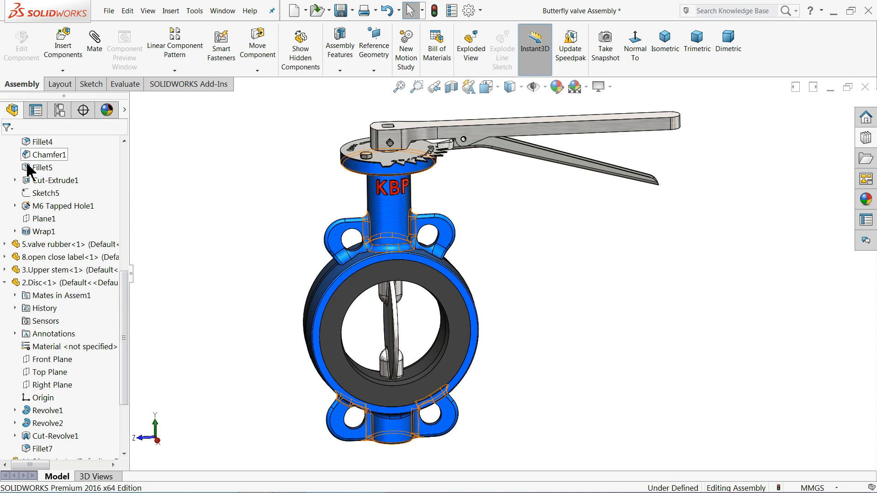
click(4, 282)
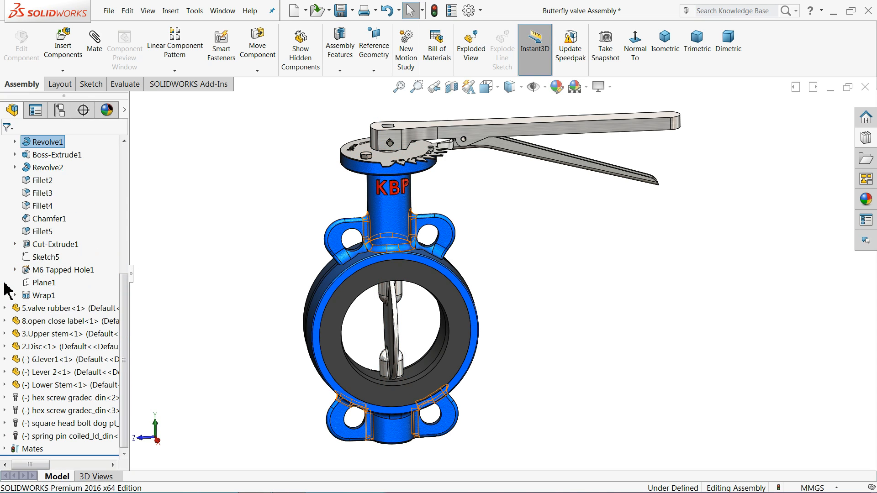
- Swing the upper lever partway toward closed so the disc turns with it, and save the assembly
drag(486, 133, 470, 208)
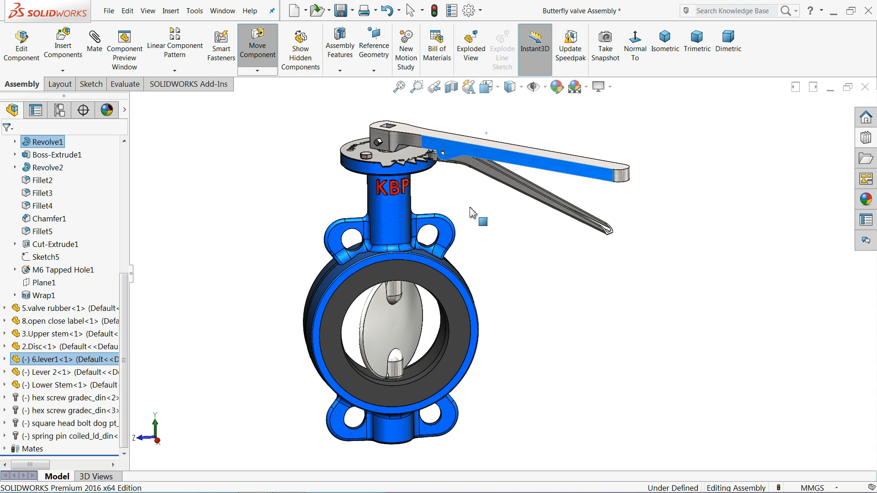
click(414, 209)
scroll(1, 231, up, 4)
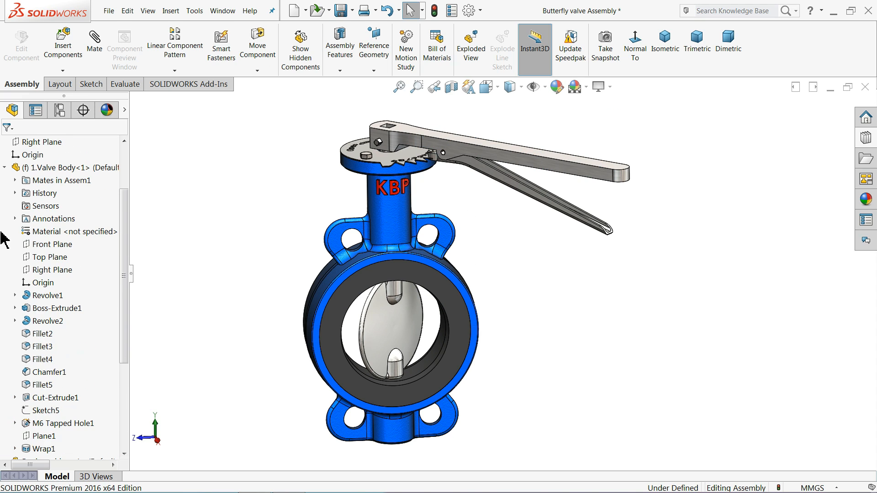
click(5, 168)
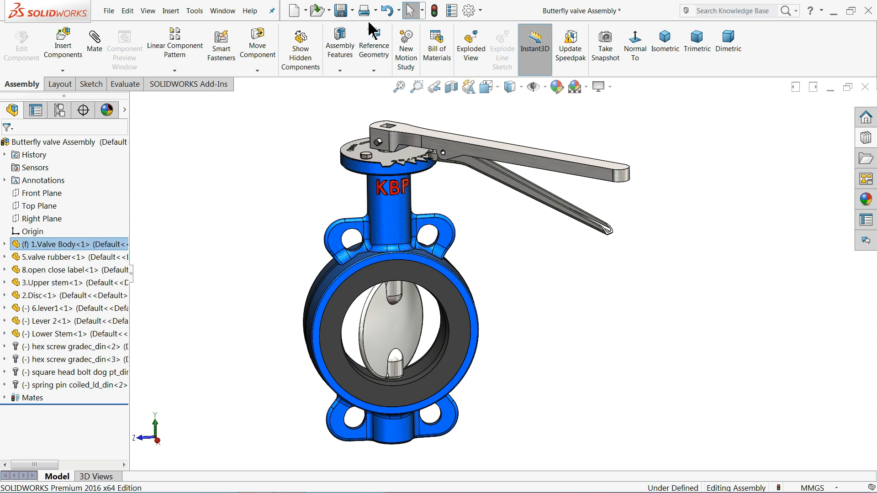
click(341, 10)
click(349, 202)
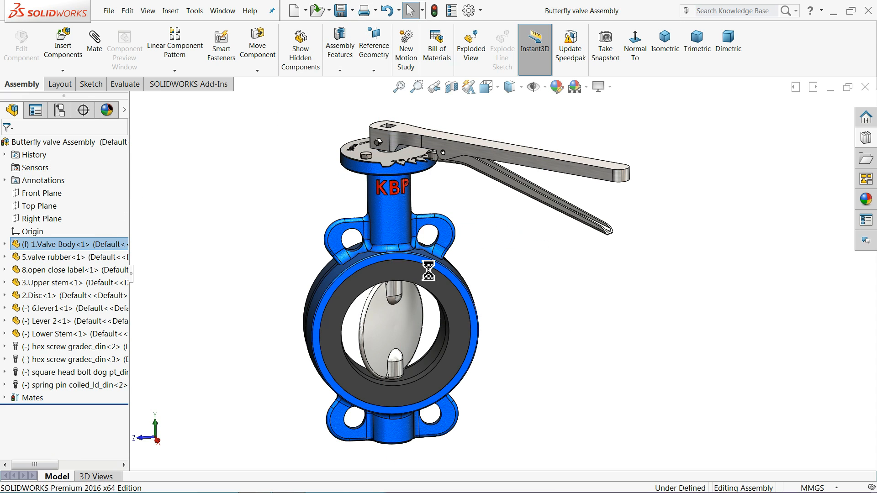
- Start an exploded view and pull the square head bolt out of the upper lever's hub along the Z axis
middle_drag(501, 274, 493, 281)
scroll(430, 280, down, 2)
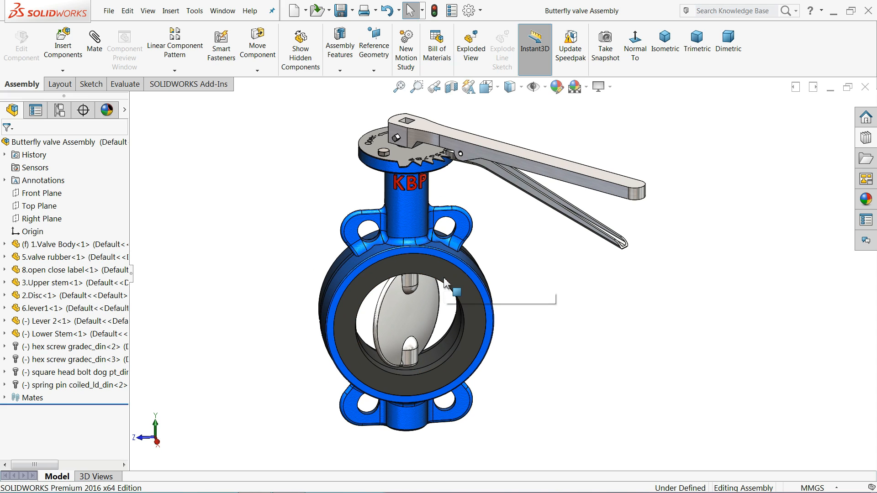
middle_drag(496, 232, 499, 228)
scroll(452, 267, up, 1)
scroll(431, 273, down, 1)
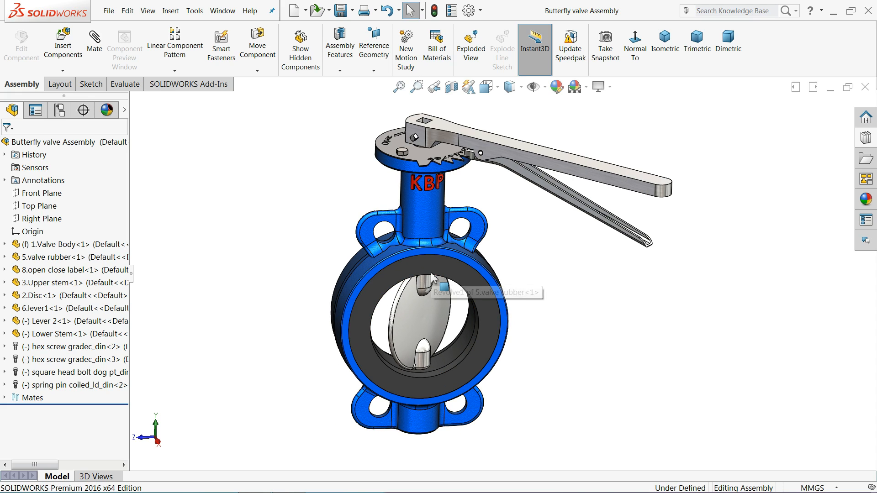
scroll(431, 272, down, 1)
scroll(431, 272, up, 1)
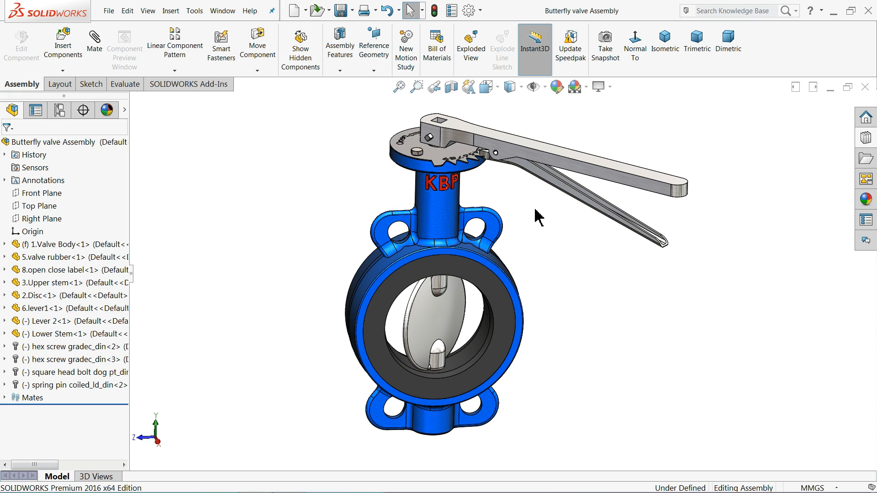
click(470, 55)
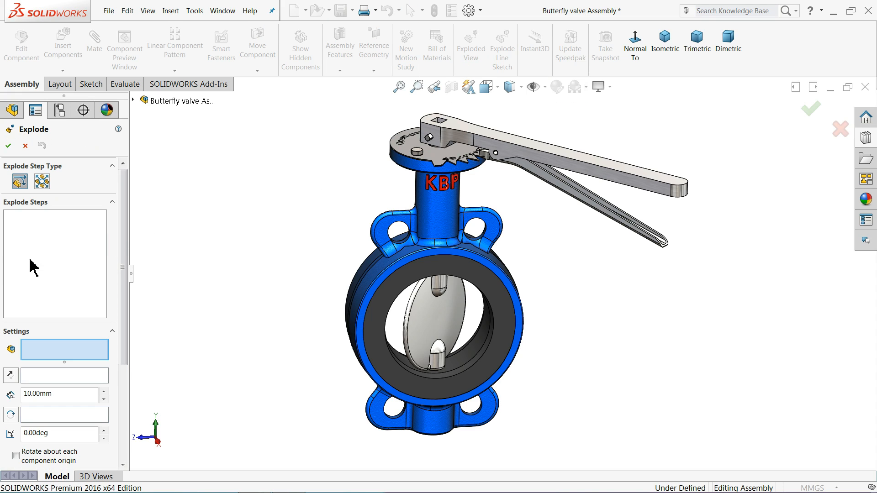
click(429, 139)
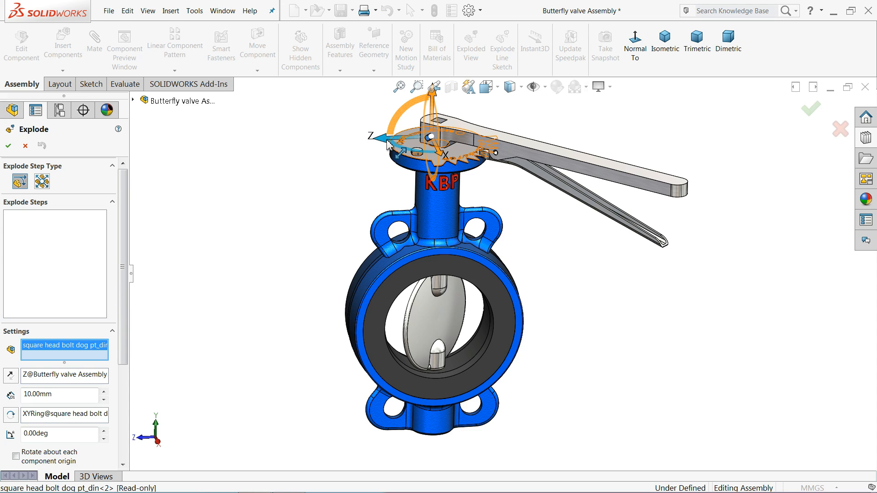
drag(392, 147, 324, 153)
drag(258, 164, 260, 166)
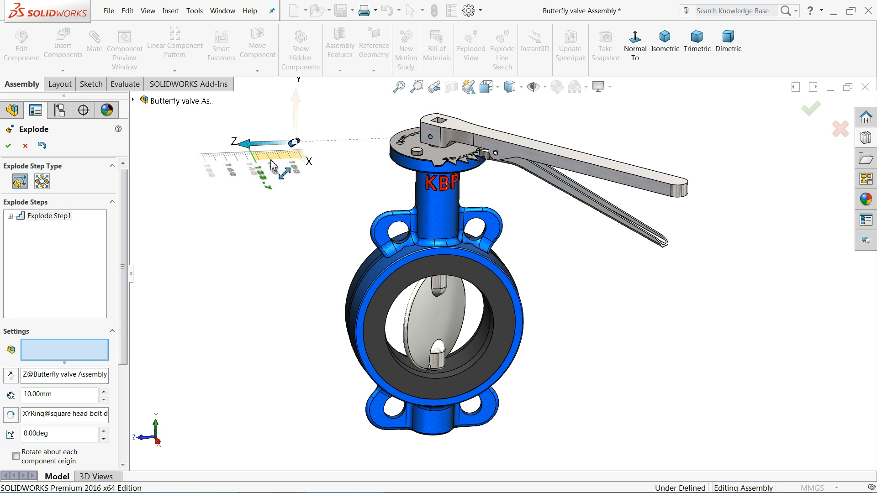
- Explode the upper lever upward off the stem along Y, and away from the valve body along Z
click(527, 160)
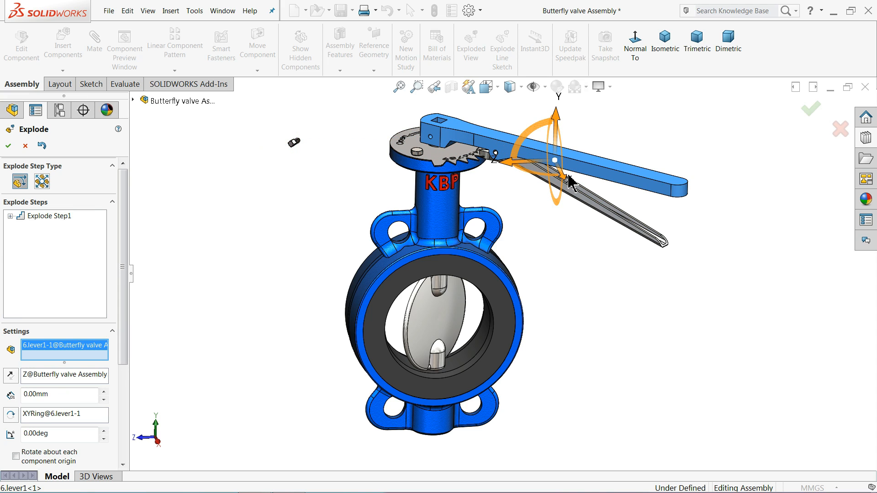
drag(558, 121, 557, 88)
click(470, 121)
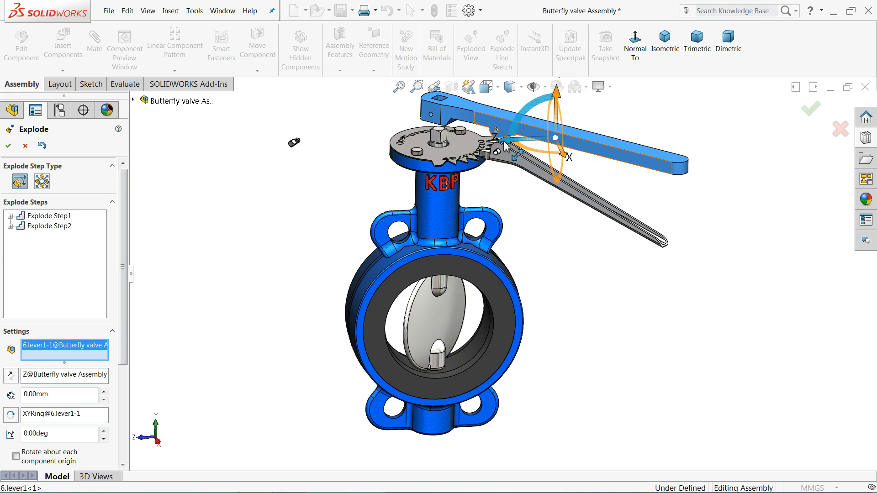
drag(504, 142, 628, 140)
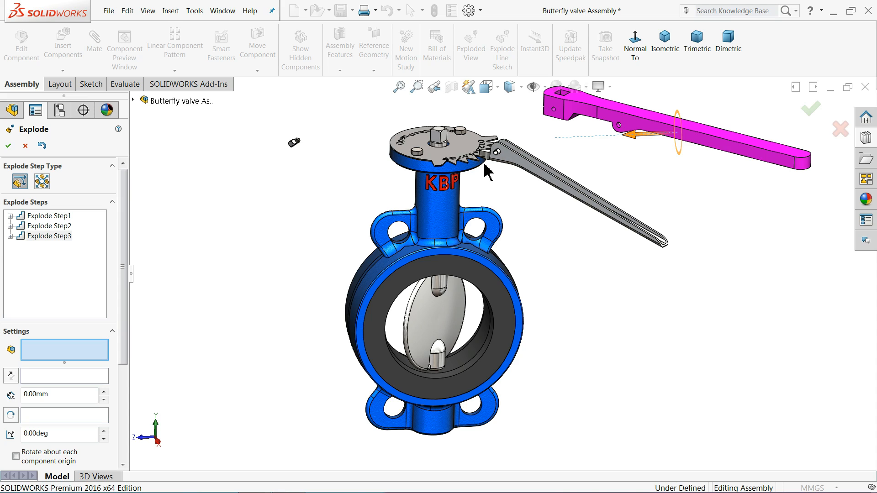
- Undo the upper lever's explode steps, and pull the coiled spring pin out of the levers along the Z axis
click(41, 146)
click(41, 145)
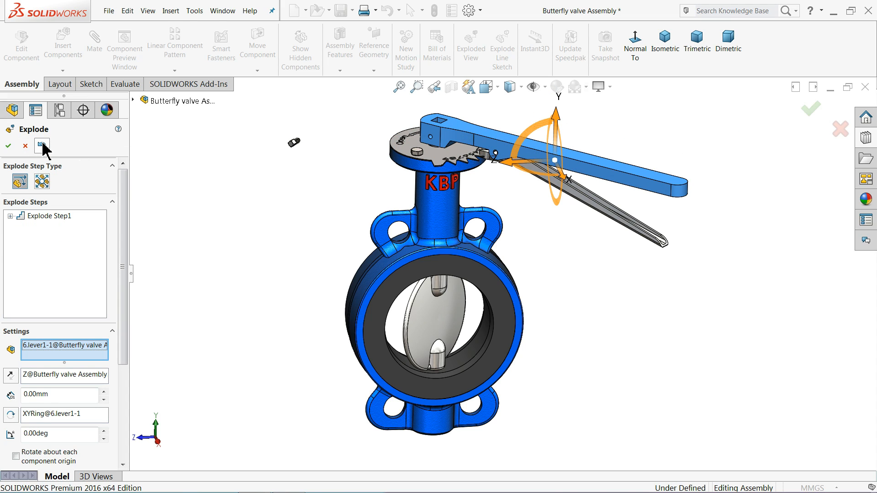
right_click(64, 359)
click(80, 356)
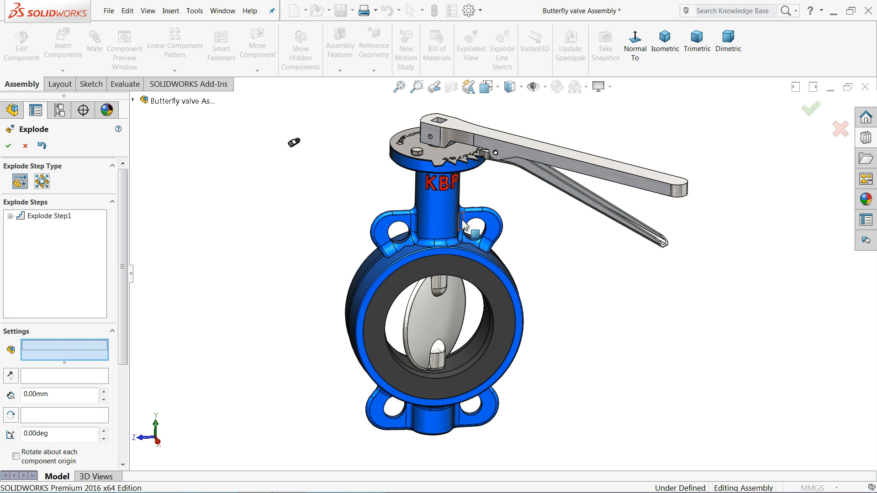
click(497, 159)
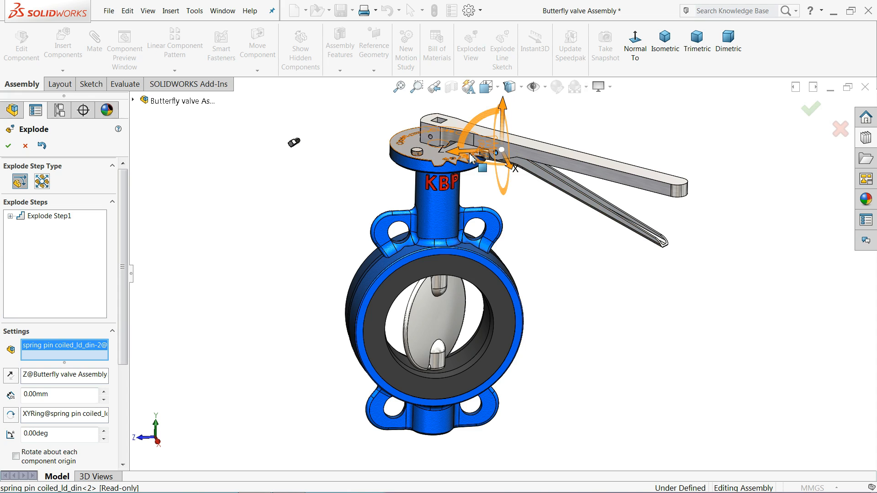
drag(461, 156, 273, 201)
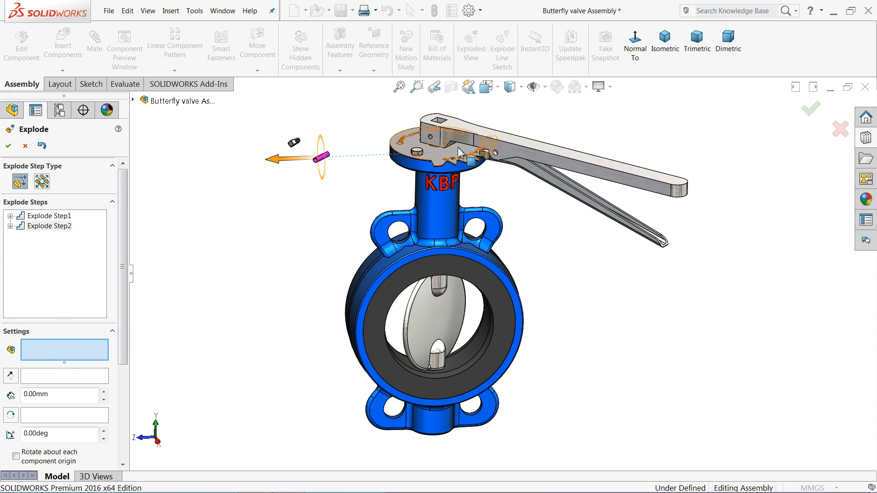
- Explode the upper lever upward off the stem along Y and outward from the valve along Z
click(496, 153)
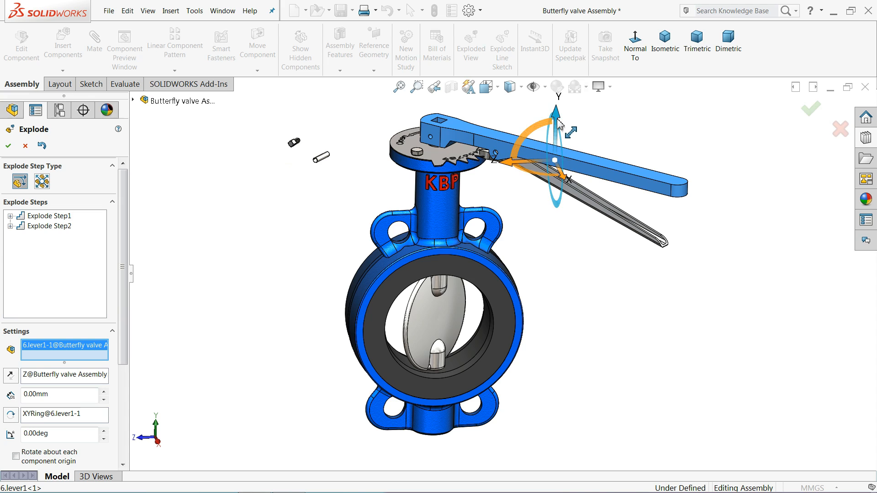
drag(555, 137, 554, 109)
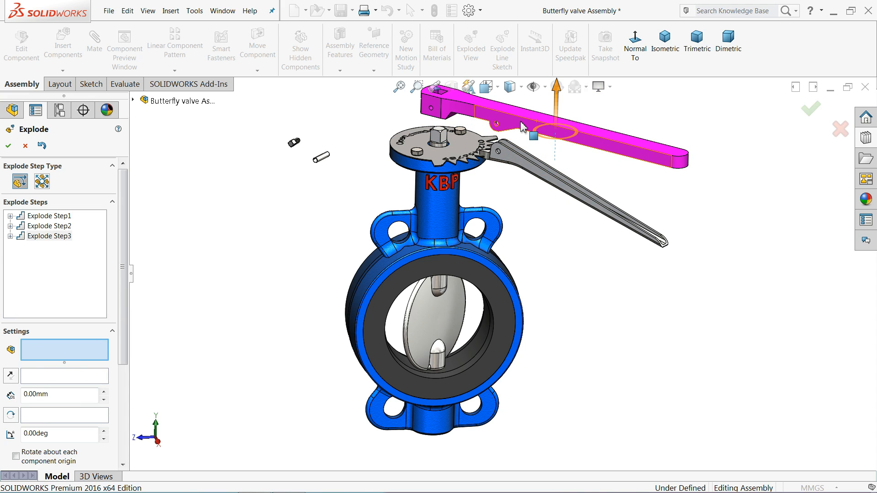
click(541, 130)
drag(512, 138, 522, 165)
- Explode the lower lever downward along Y and away from the valve body along Z, keeping it below the upper lever
click(522, 165)
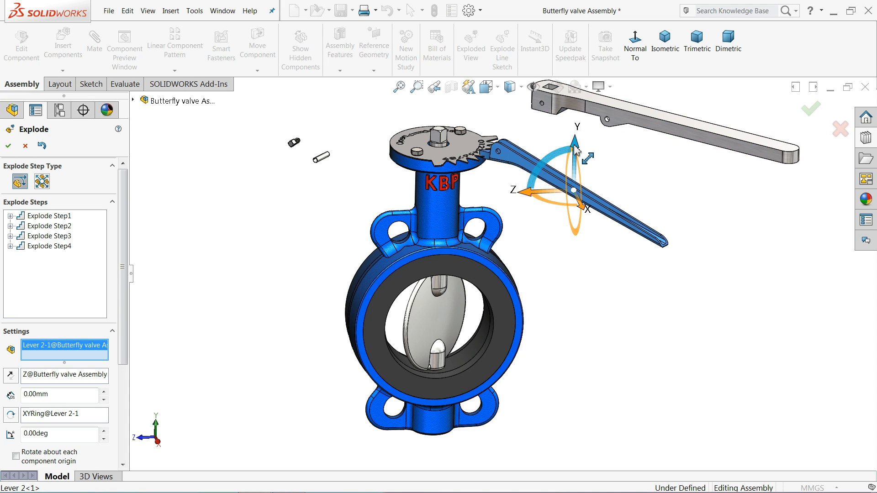
drag(576, 148, 575, 179)
click(545, 220)
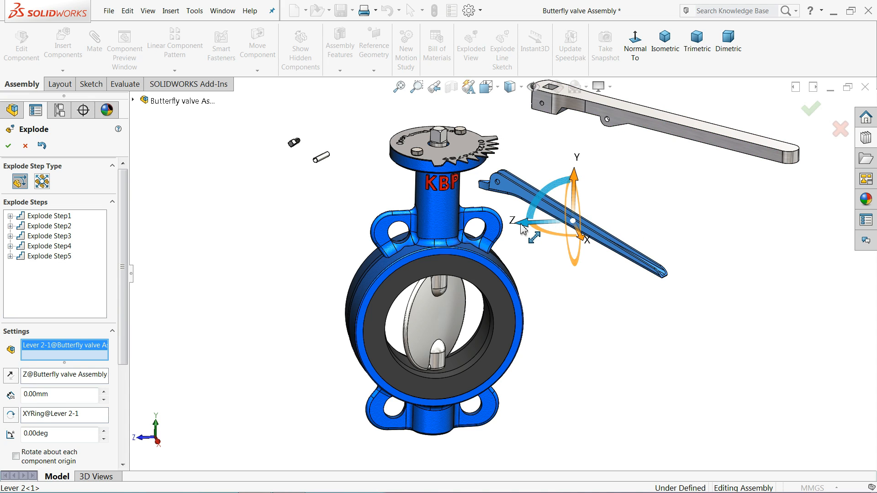
drag(523, 228, 632, 224)
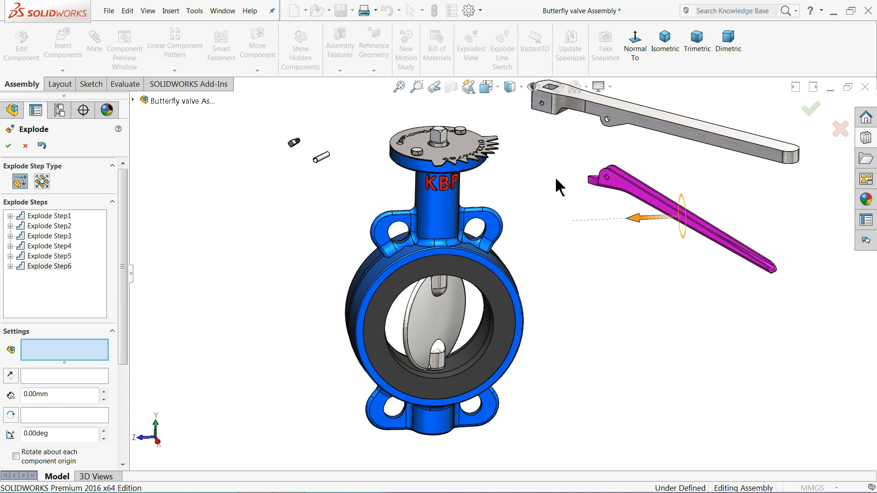
- Explode the two hex screws together upward along Y, and lift the toothed open/close label above them
click(461, 133)
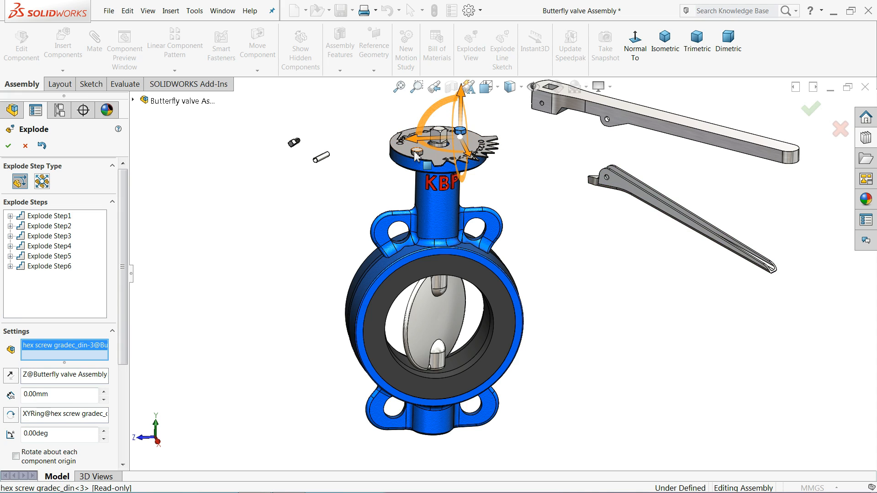
click(417, 152)
drag(419, 112, 423, 78)
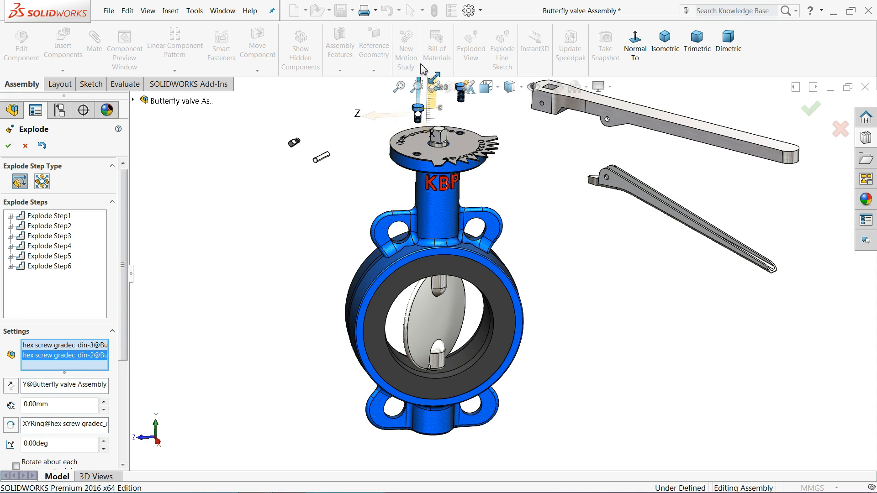
click(450, 155)
drag(450, 108, 447, 12)
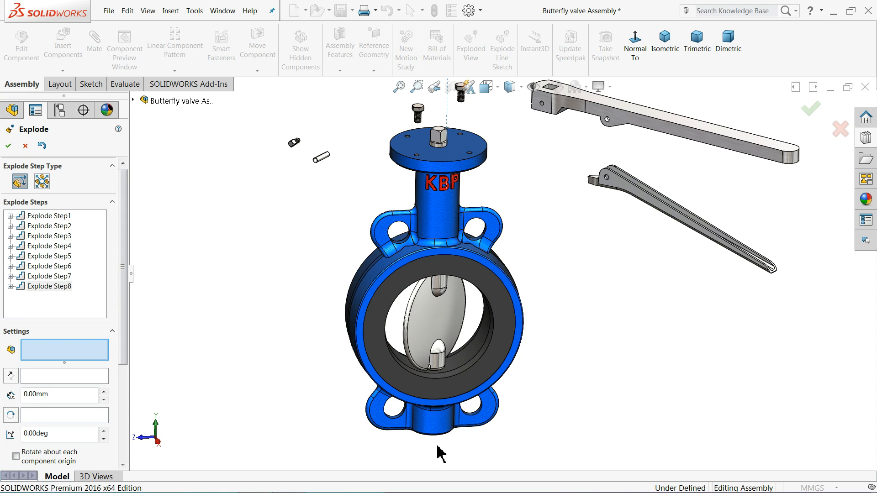
- Explode the lower stem downward out of the valve body and the upper stem upward through the flange along Y
scroll(446, 430, up, 3)
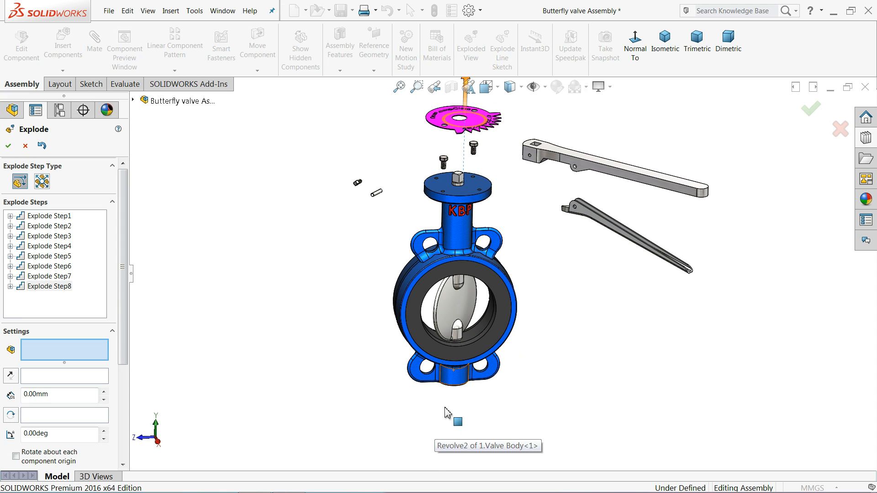
middle_drag(450, 413, 453, 274)
scroll(445, 402, down, 2)
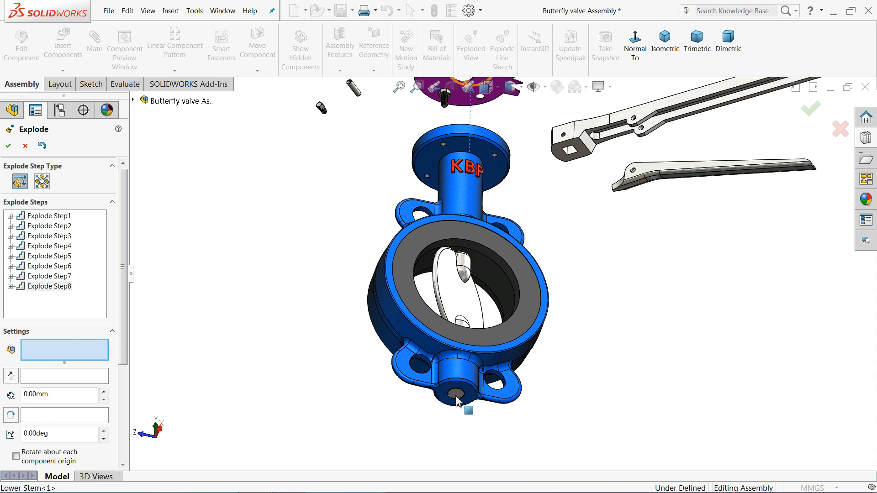
click(465, 367)
middle_drag(465, 367, 486, 419)
drag(461, 334, 461, 442)
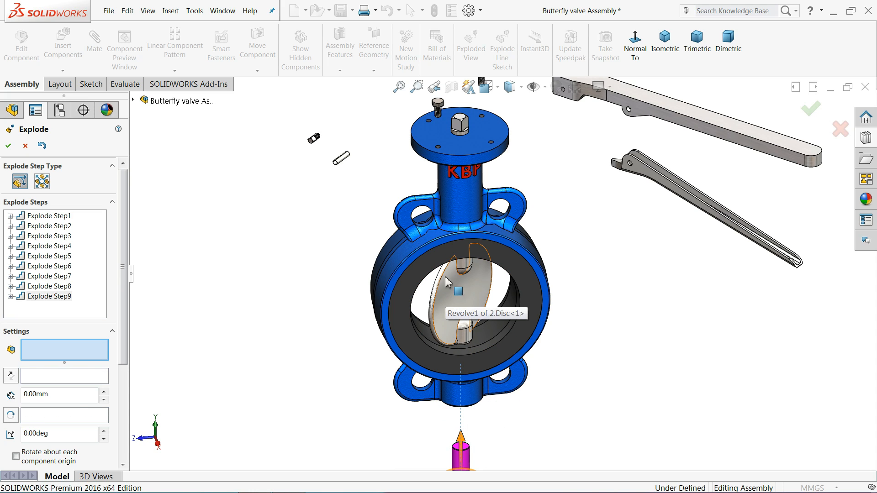
click(461, 132)
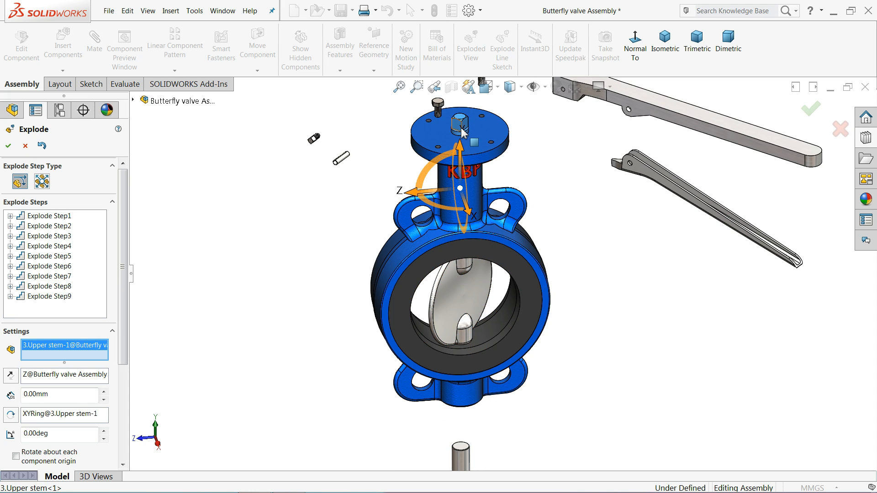
drag(464, 155, 471, 9)
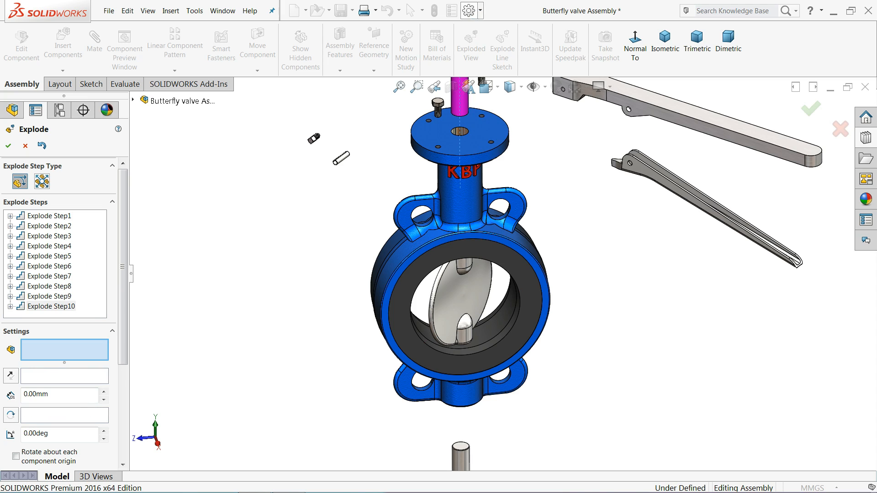
- Explode the disc and the valve rubber out of the front of the valve body along the X axis
key(f)
scroll(500, 200, up, 3)
middle_drag(507, 213, 514, 215)
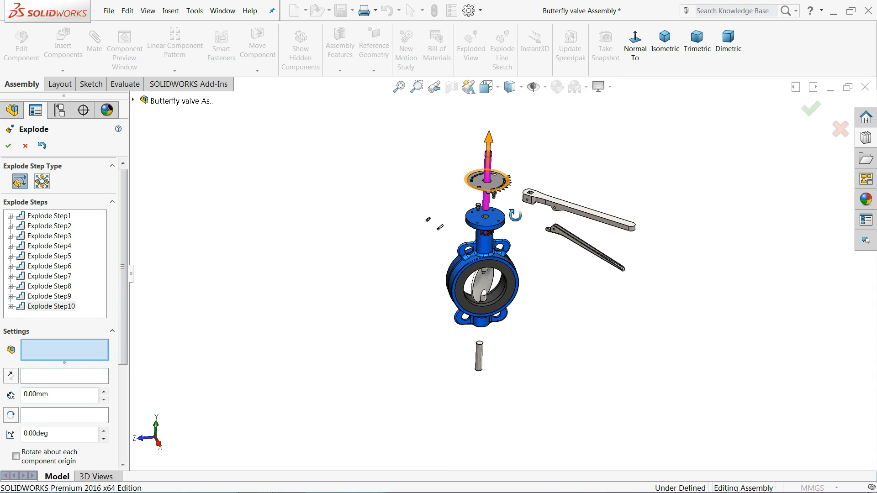
scroll(509, 214, down, 1)
click(479, 308)
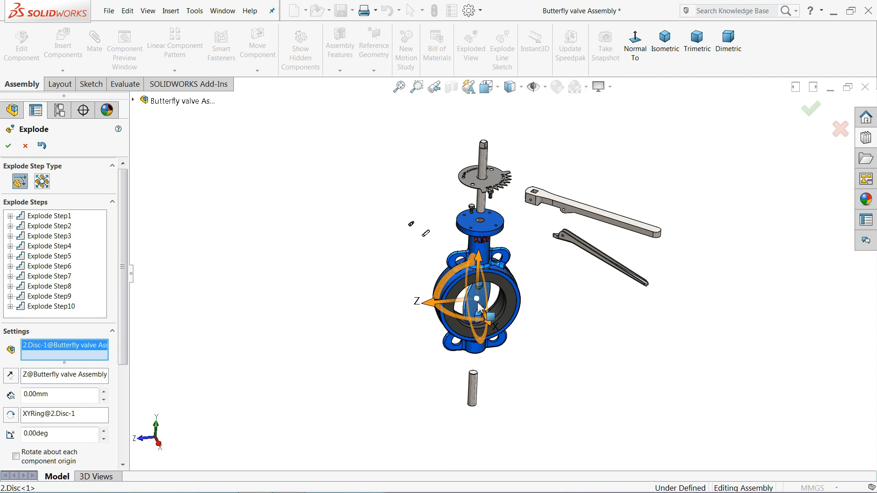
drag(494, 327, 539, 412)
click(501, 333)
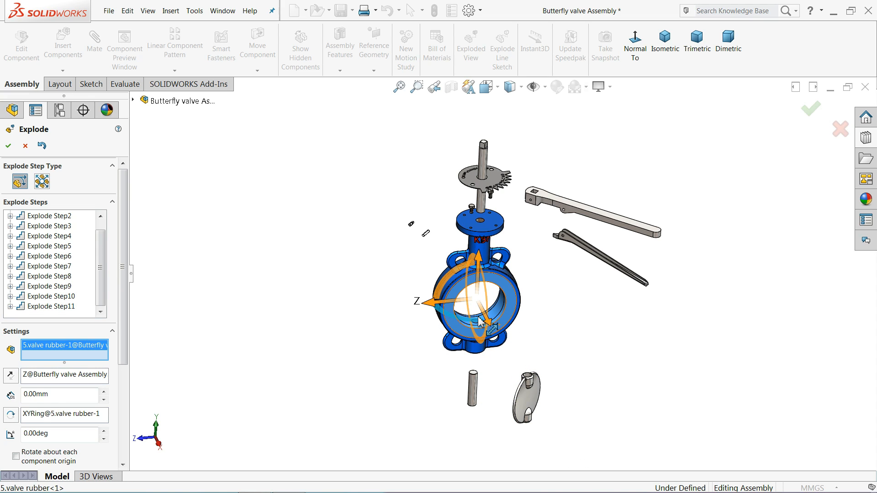
drag(492, 326, 569, 422)
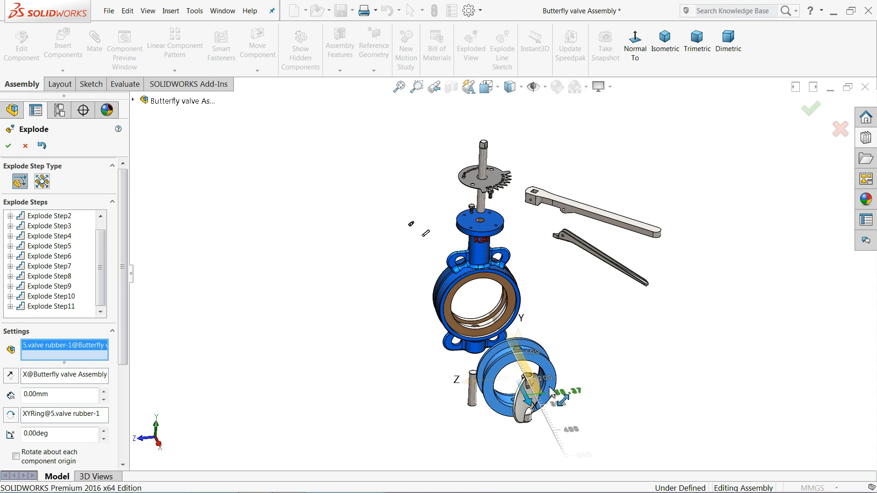
- Explode the valve body downward along Y and sideways along Z away from the rubber, and accept the exploded view
click(484, 262)
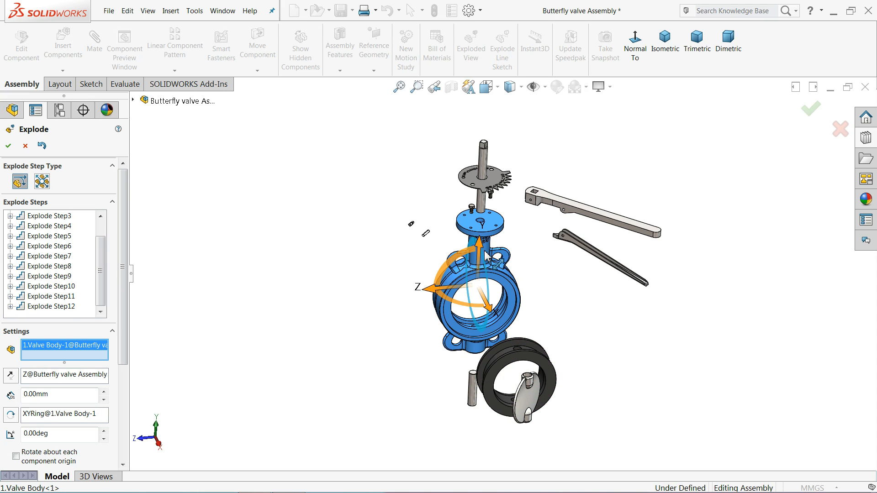
drag(479, 248, 478, 290)
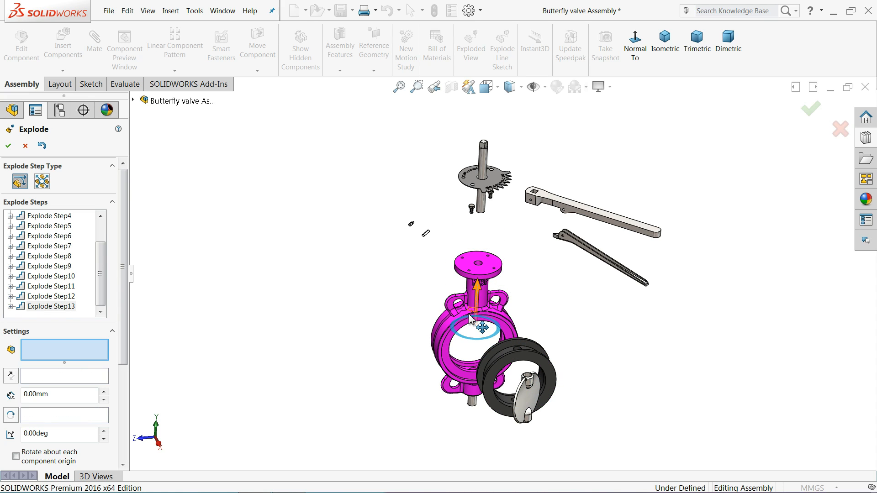
click(461, 330)
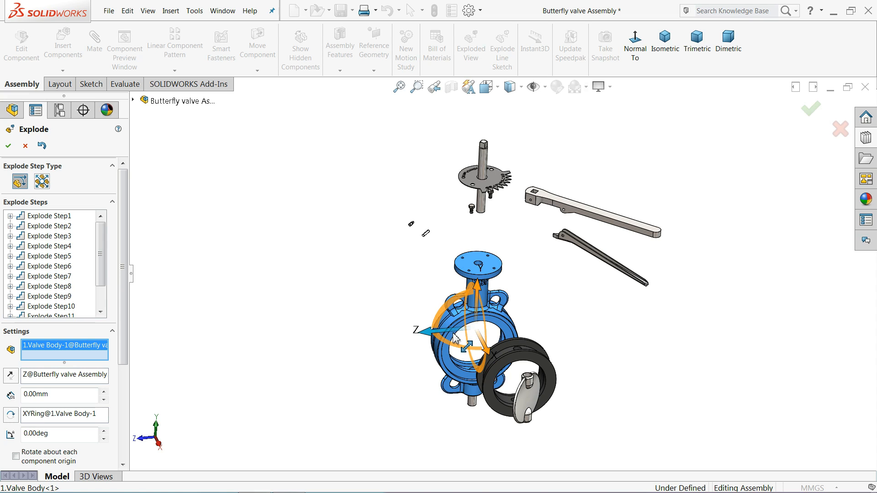
drag(456, 338, 323, 320)
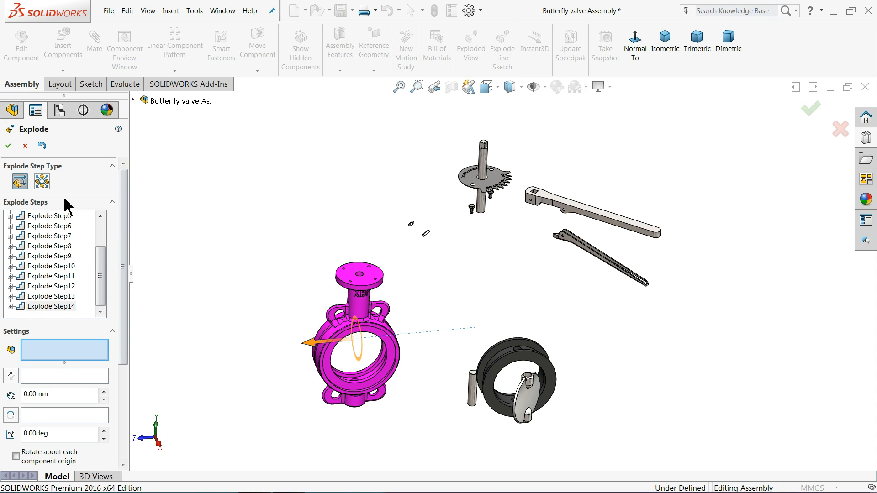
click(8, 146)
- Collapse the exploded assembly and play its explode animation, closing the animation controls at the end
right_click(27, 142)
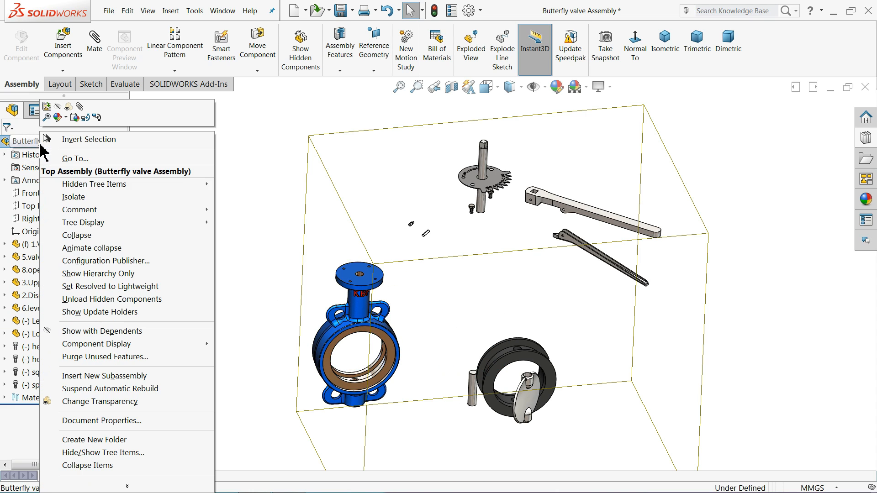
click(92, 236)
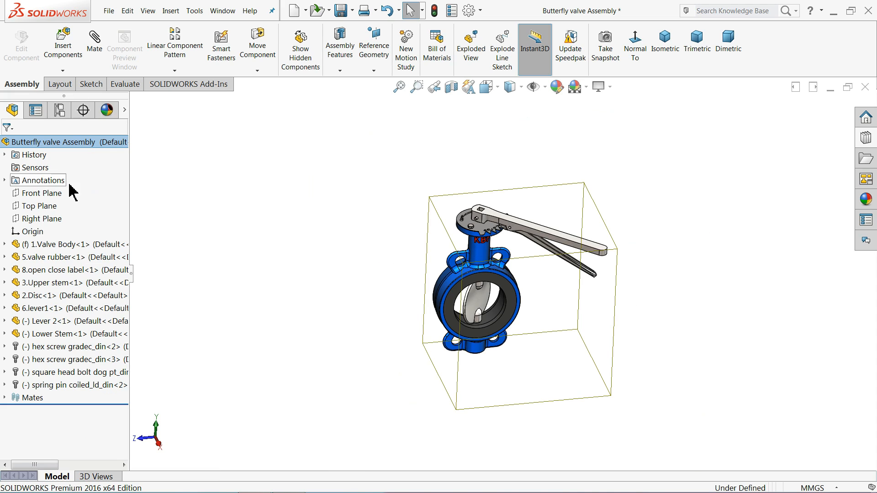
right_click(45, 142)
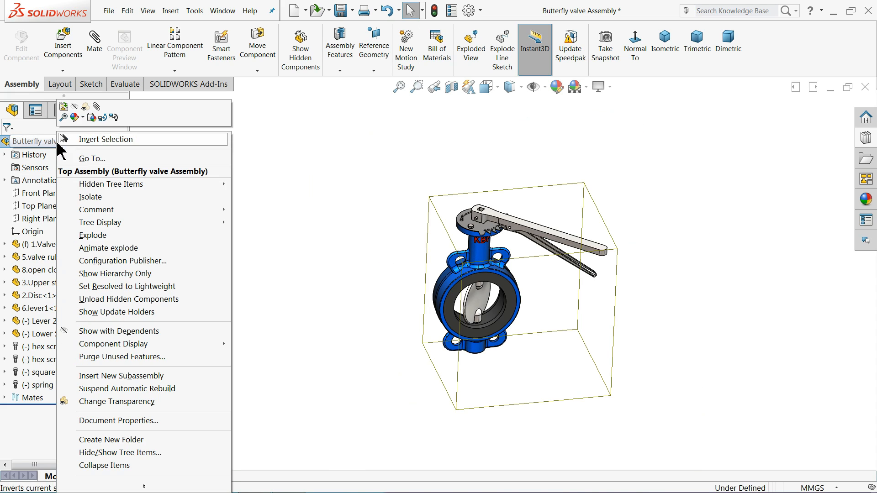
click(112, 248)
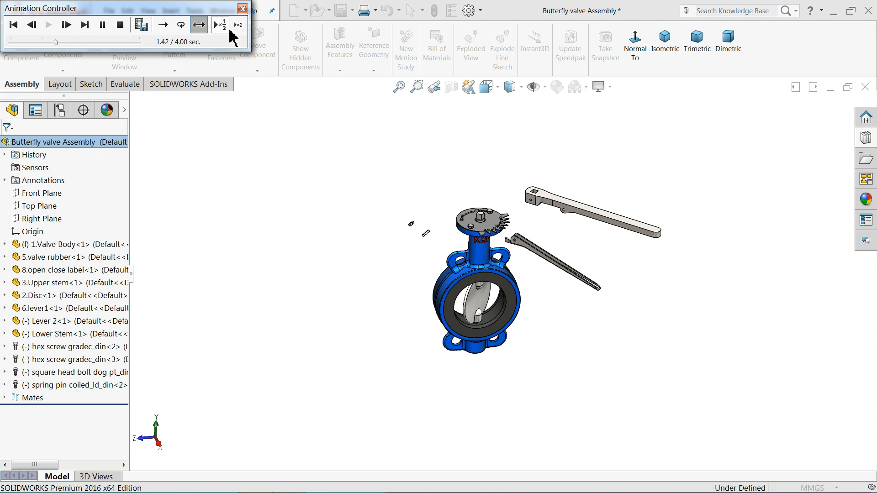
click(242, 9)
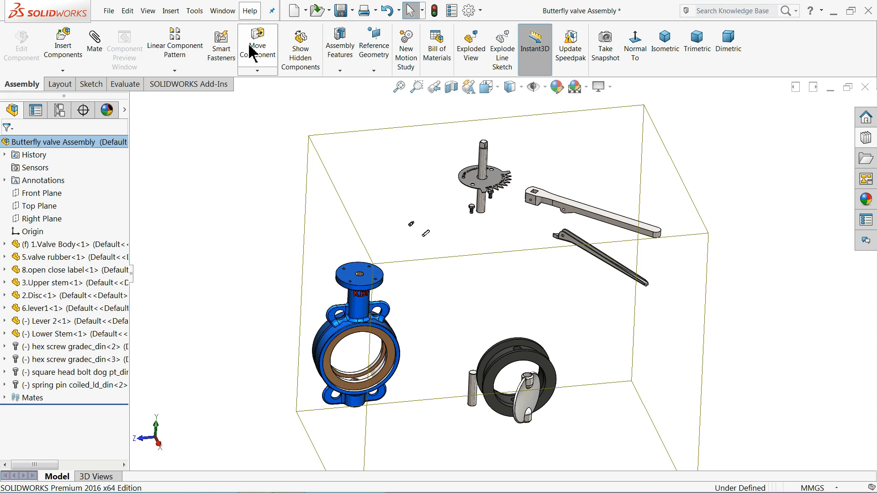
- Collapse the assembly back to its assembled state, clear the selection, and inspect the valve from near the front
right_click(103, 143)
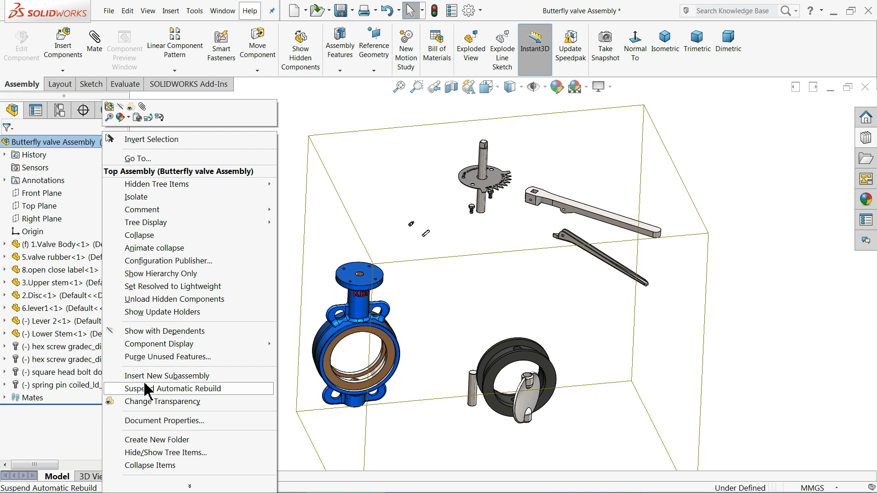
click(139, 235)
scroll(573, 291, down, 1)
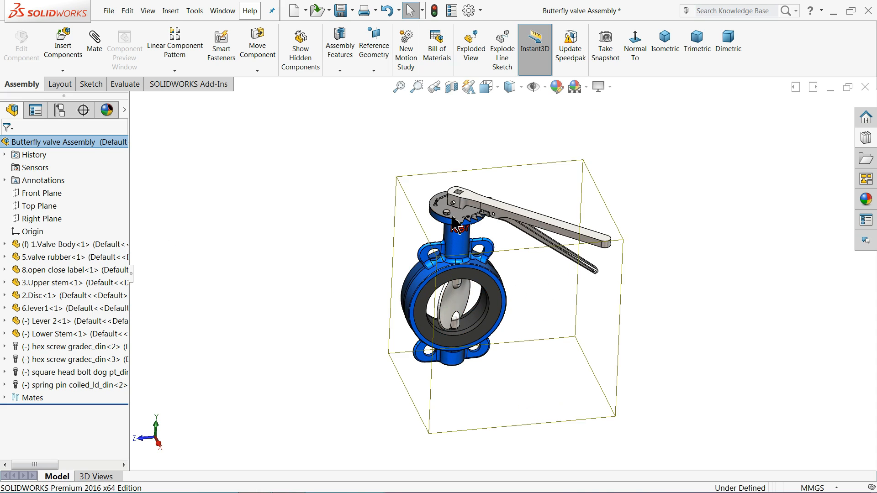
click(371, 164)
scroll(499, 281, down, 3)
middle_drag(468, 279, 458, 259)
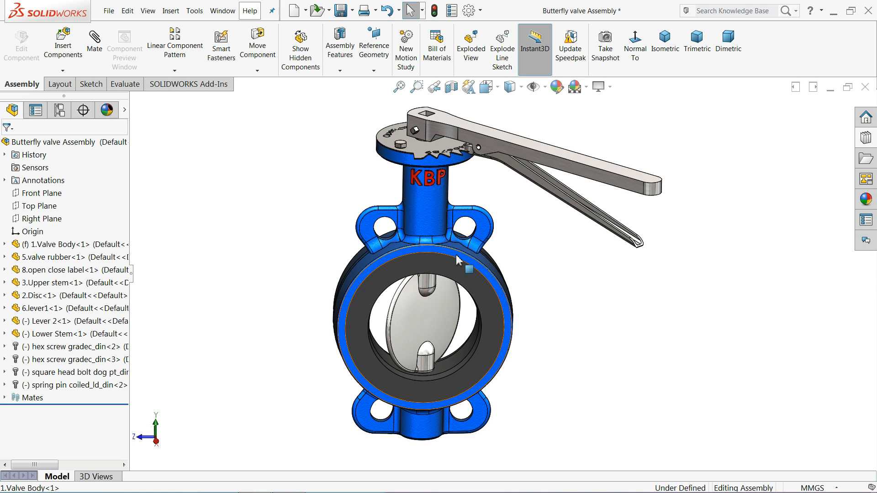
mouse_move(573, 231)
middle_down()
mouse_move(580, 227)
mouse_move(567, 222)
middle_up()
key(Escape)
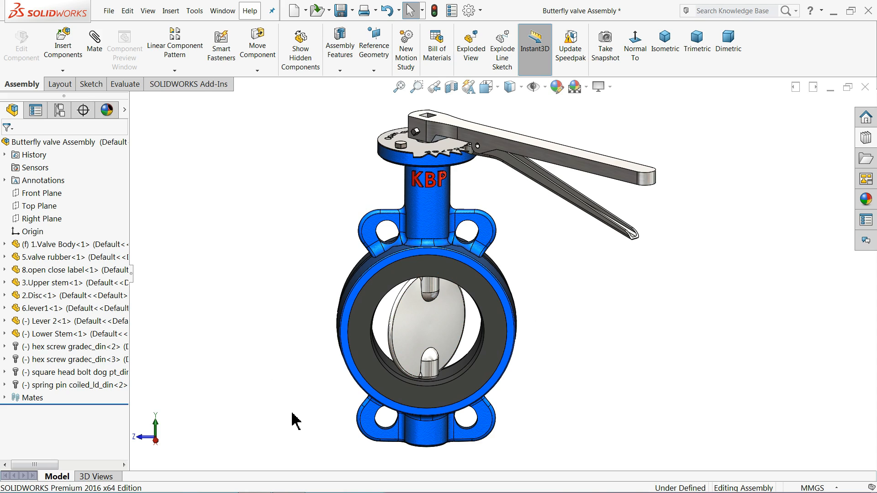